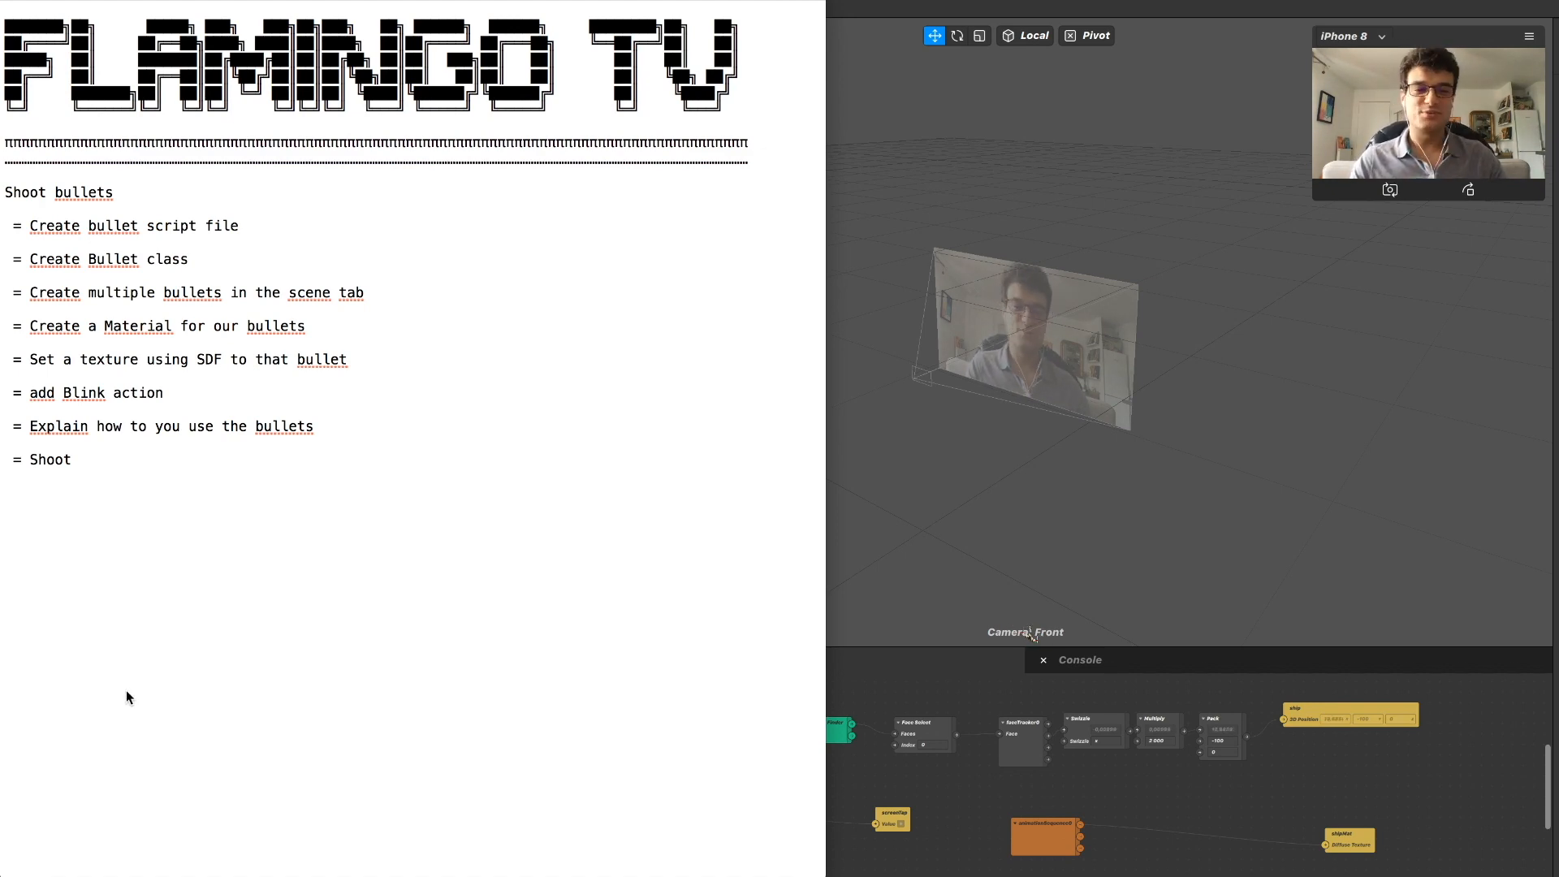
Switch to the Chrome window with the SKIBIDI music video, pause its playback and minimize the browser.
key(ctrl+Up)
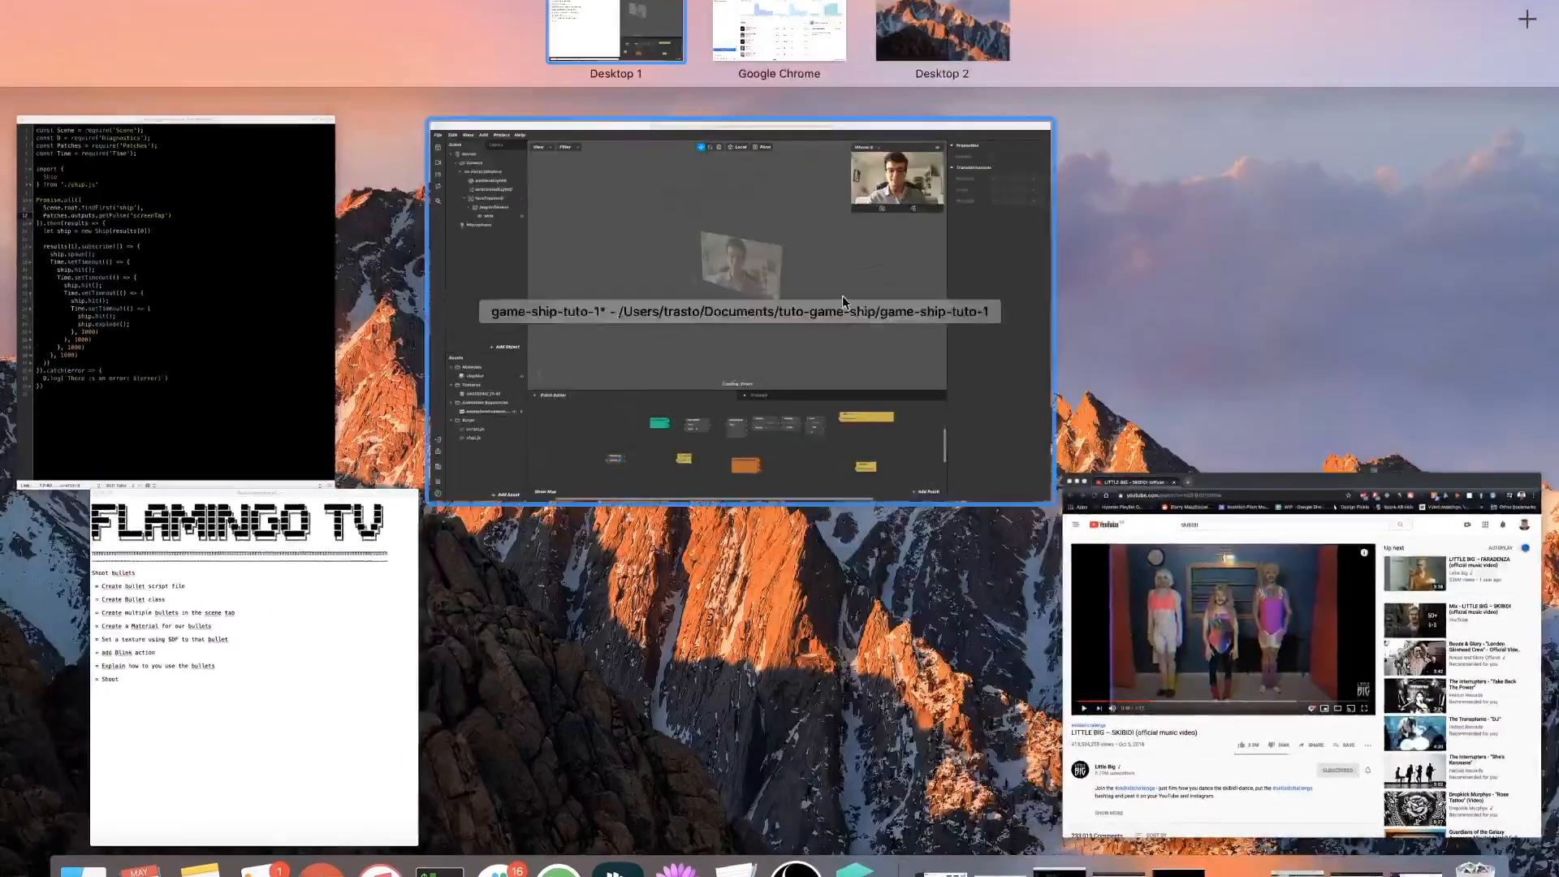
click(1200, 735)
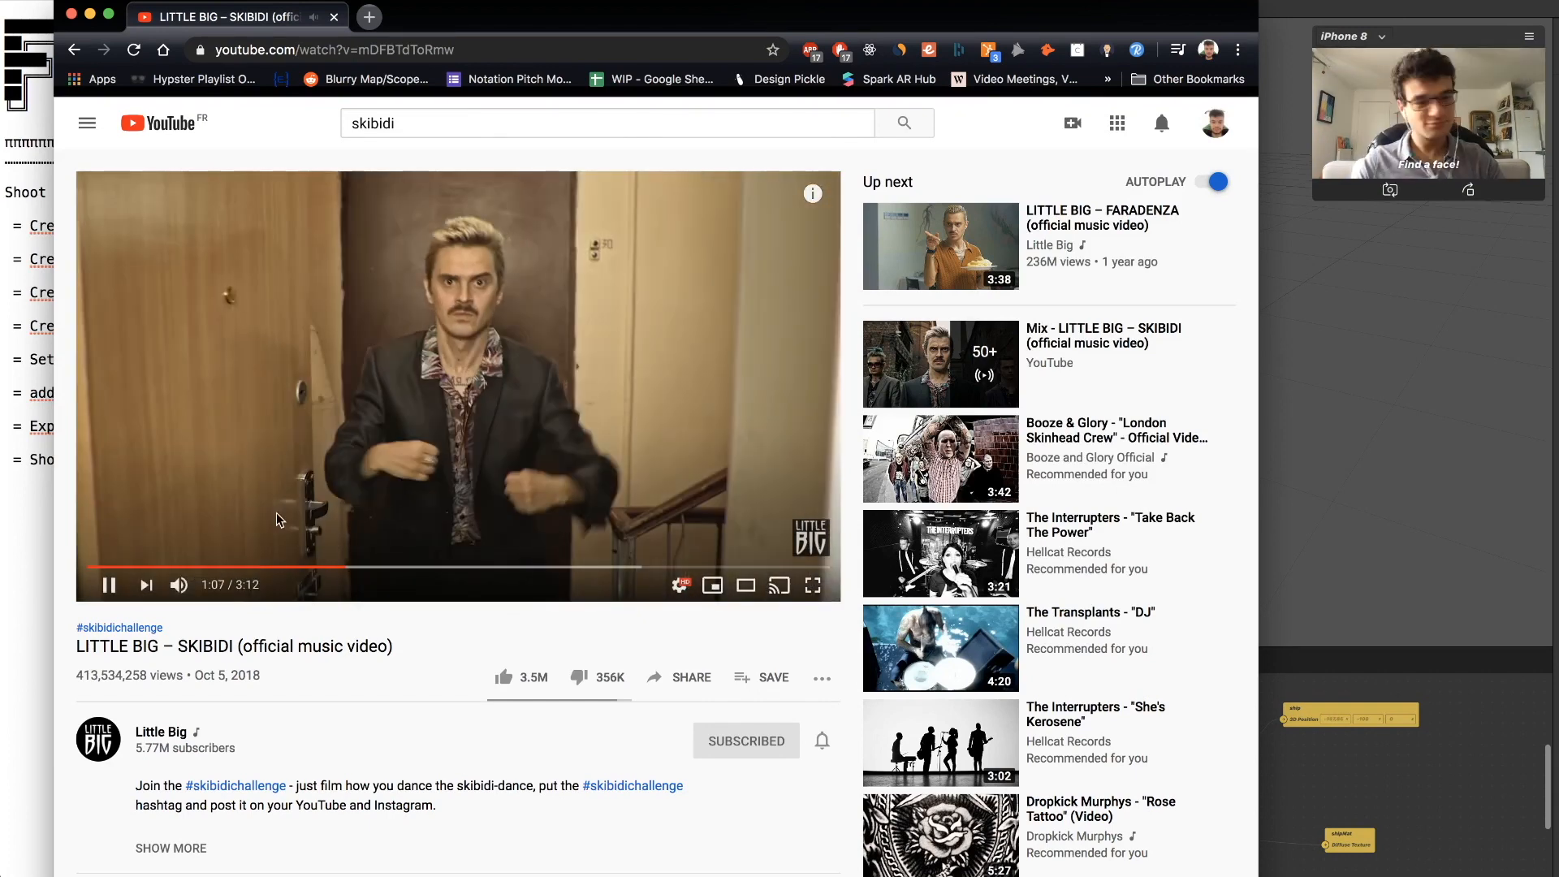
key(space)
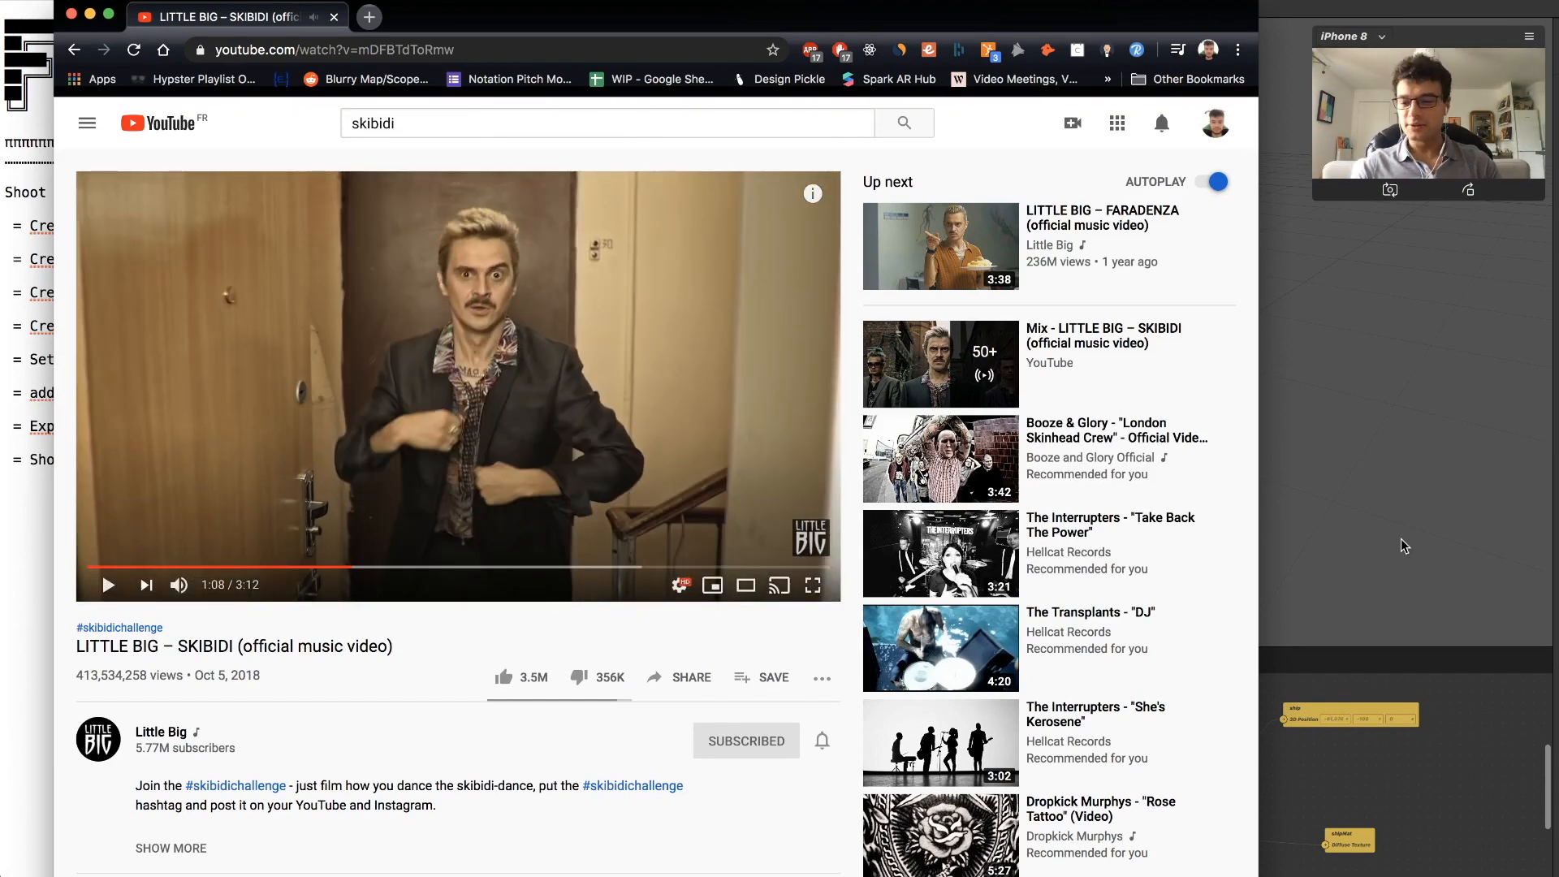
click(90, 14)
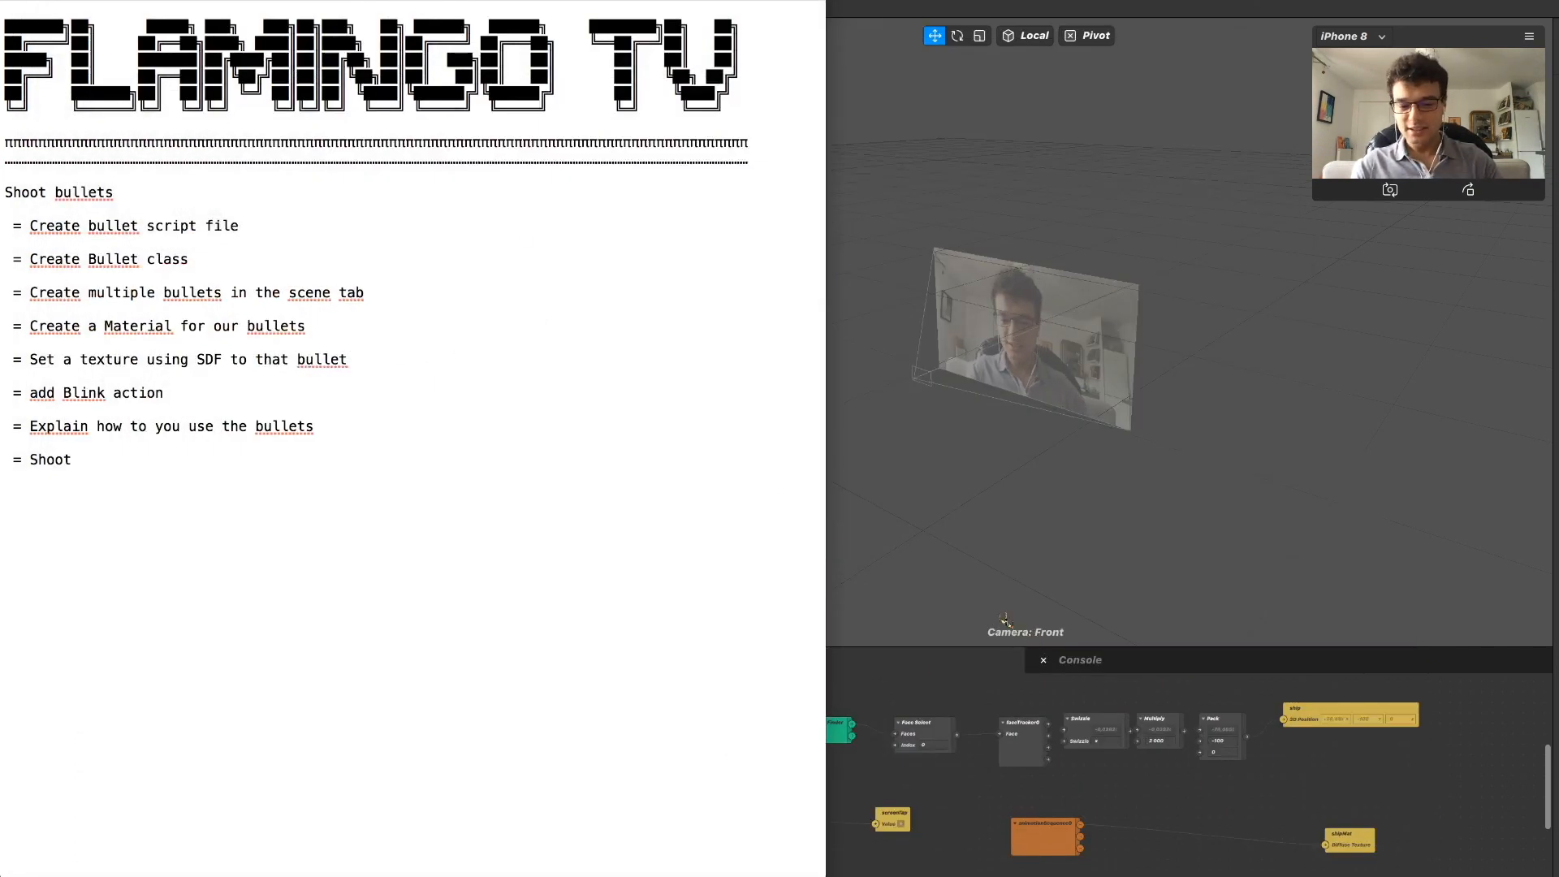
Review the "Shoot bullets" task outline in the notes, starting with the item about creating the bullet script file.
click(768, 685)
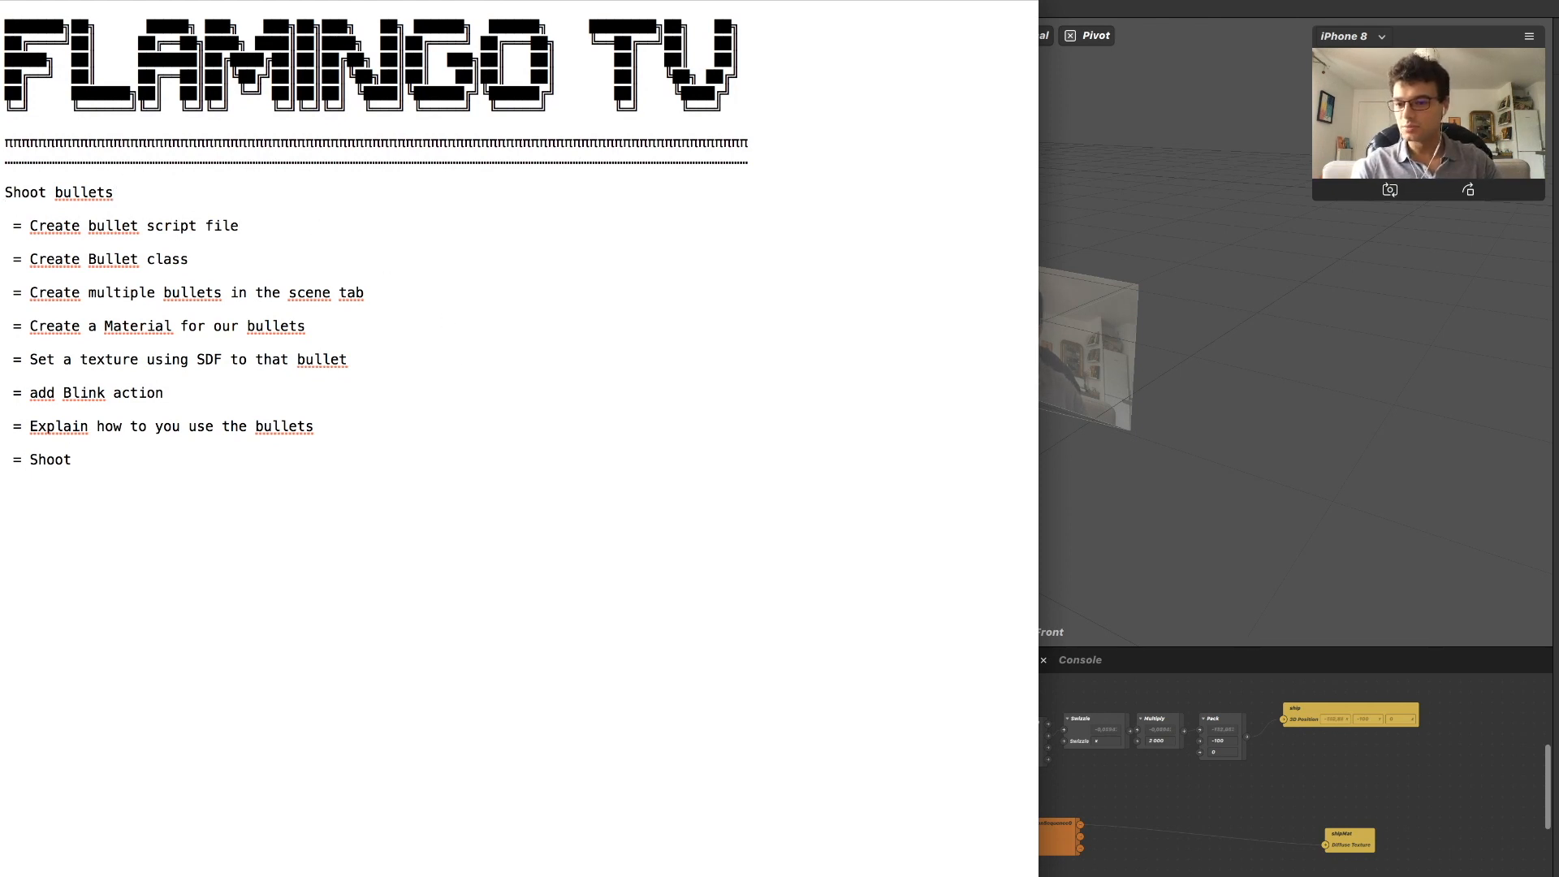
key(shift+super+Right)
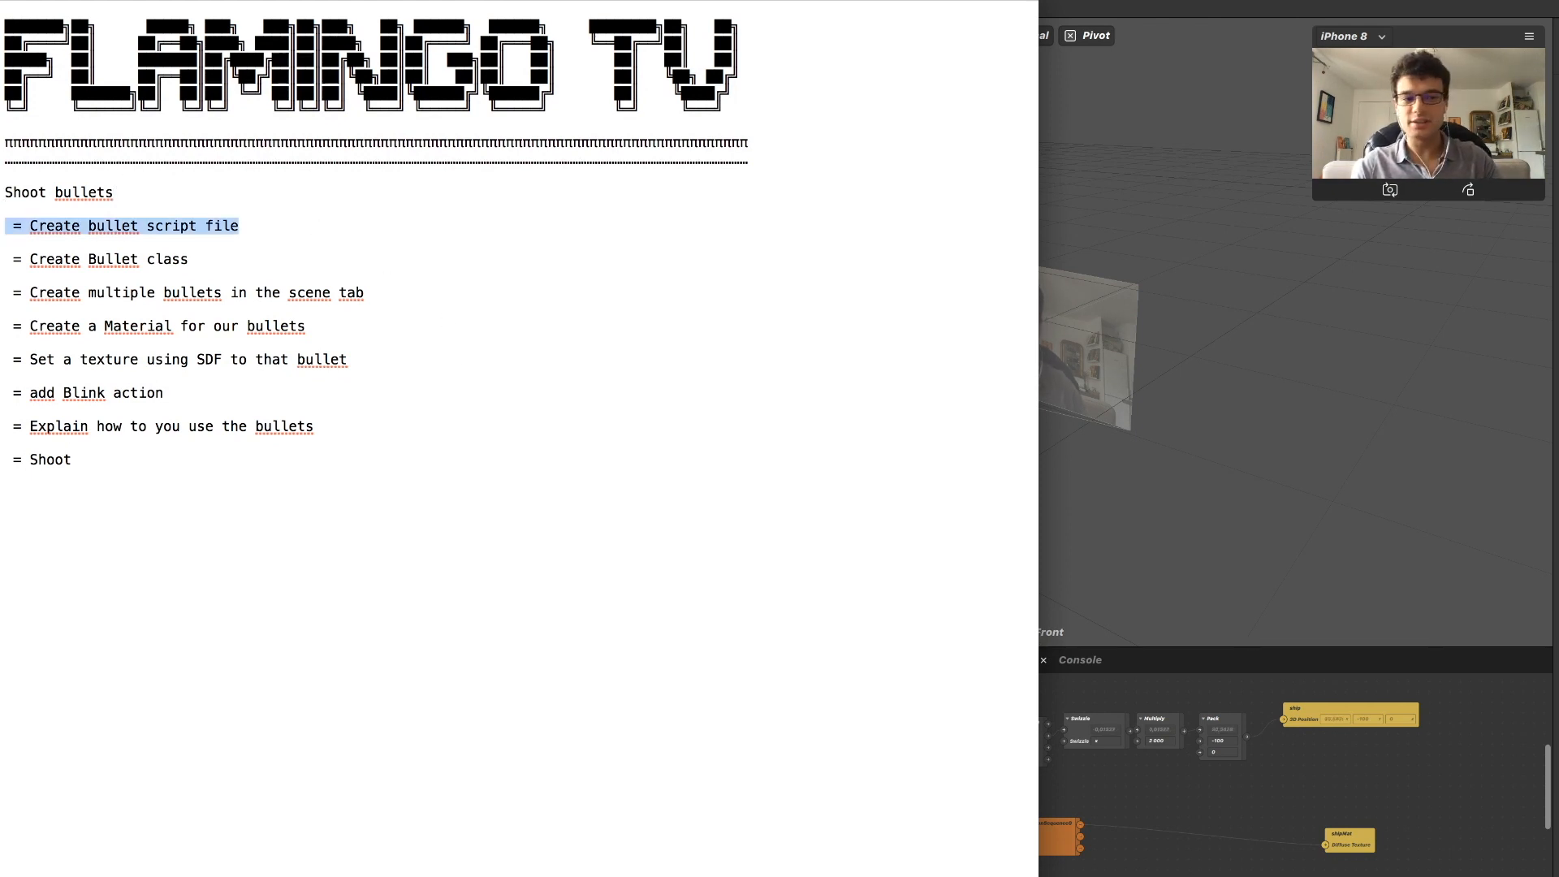
key(Up)
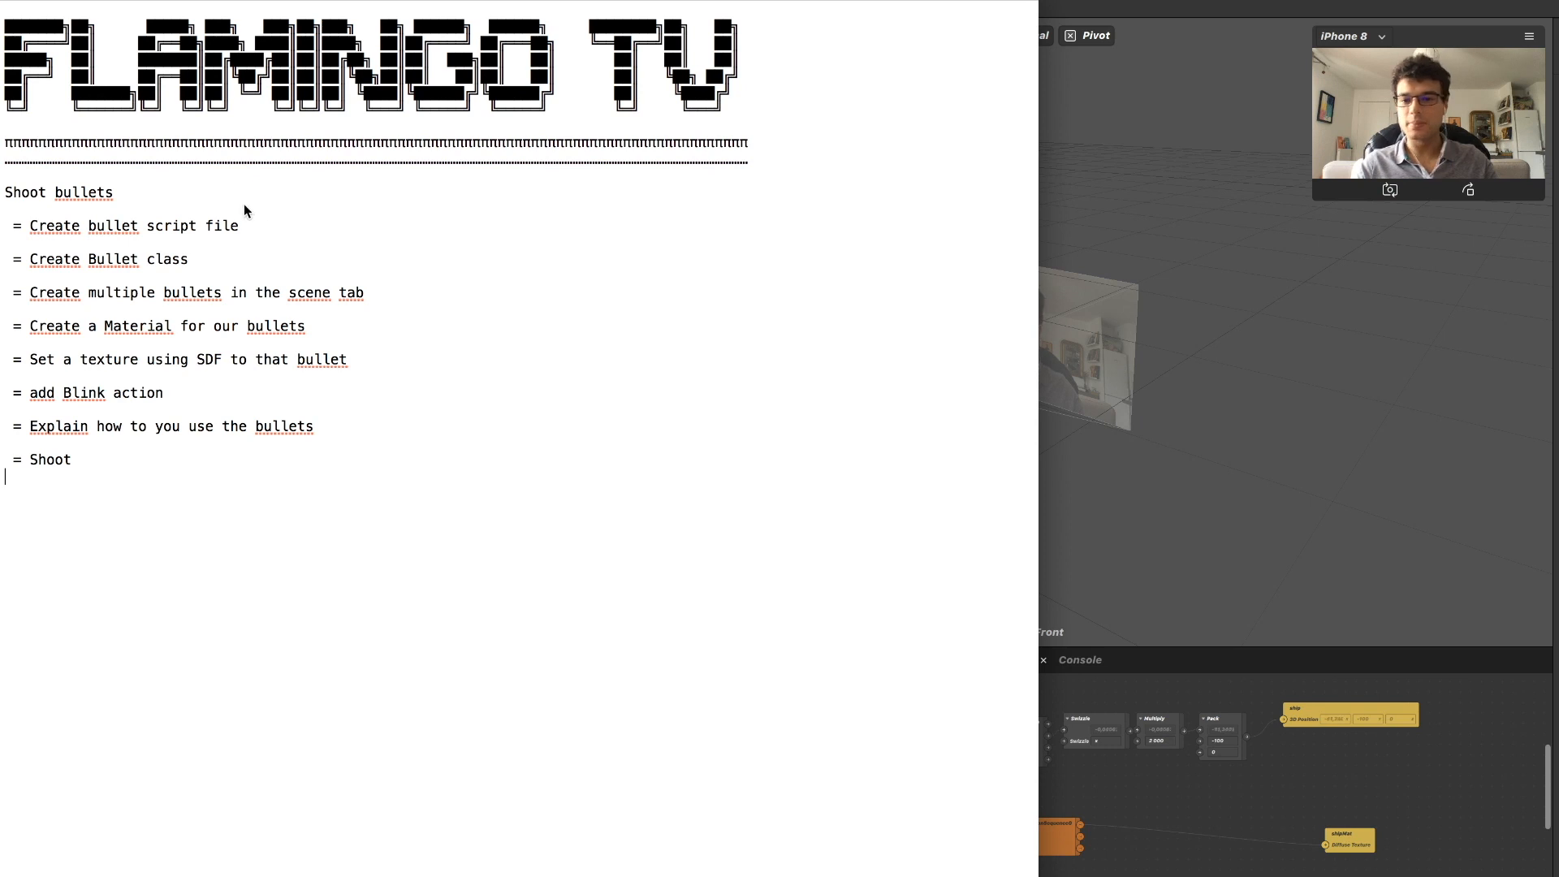
right_click(306, 225)
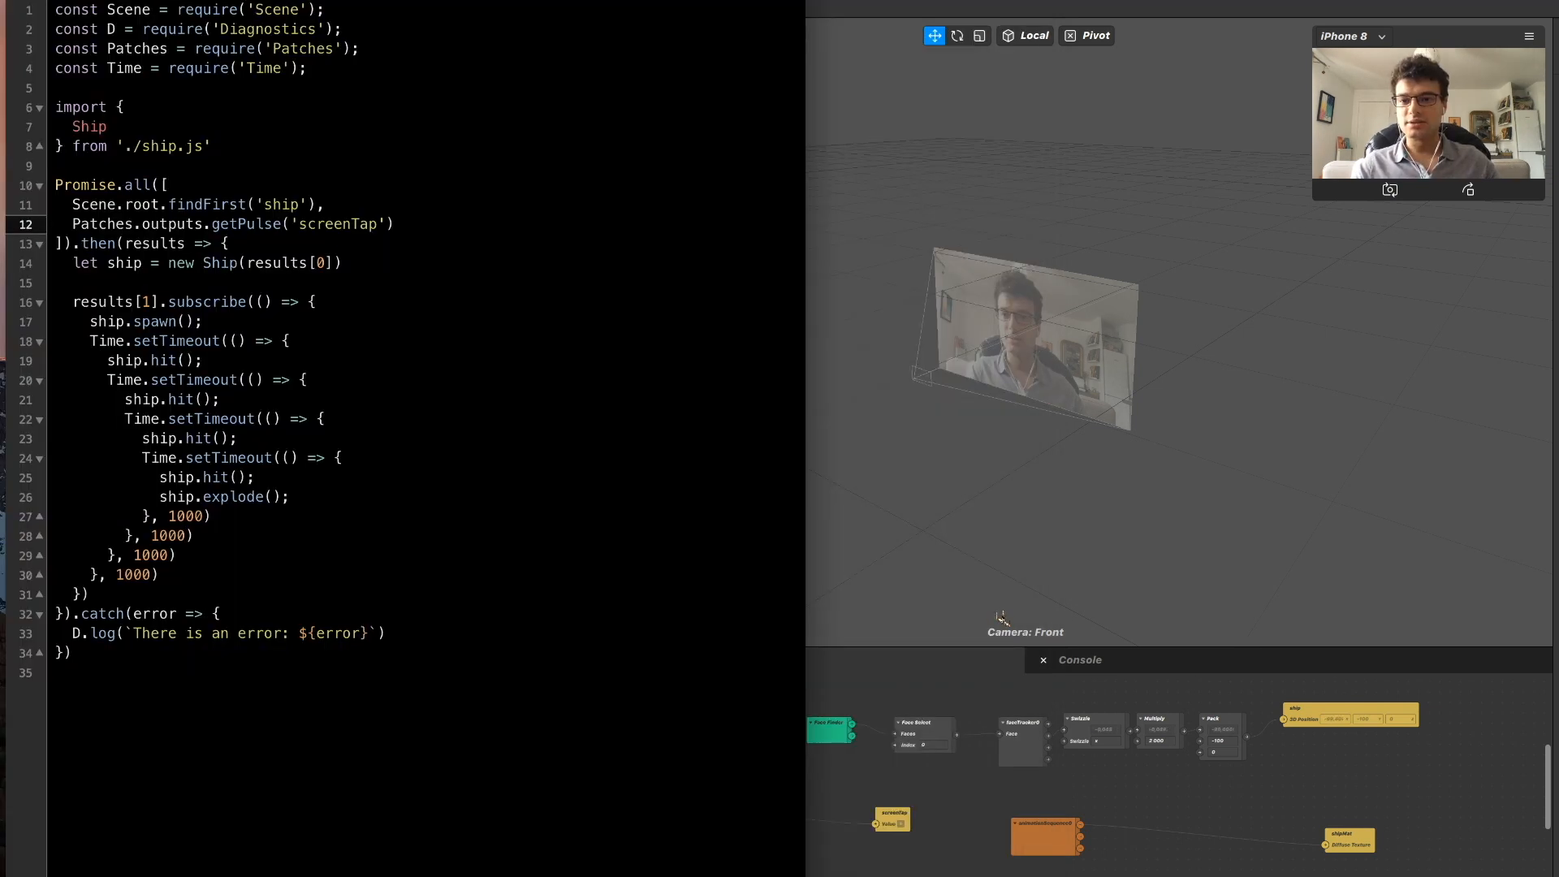
Move the notes out of the way and reposition Spark AR Studio so its scene and asset lists are fully visible.
drag(406, 1, 747, 1)
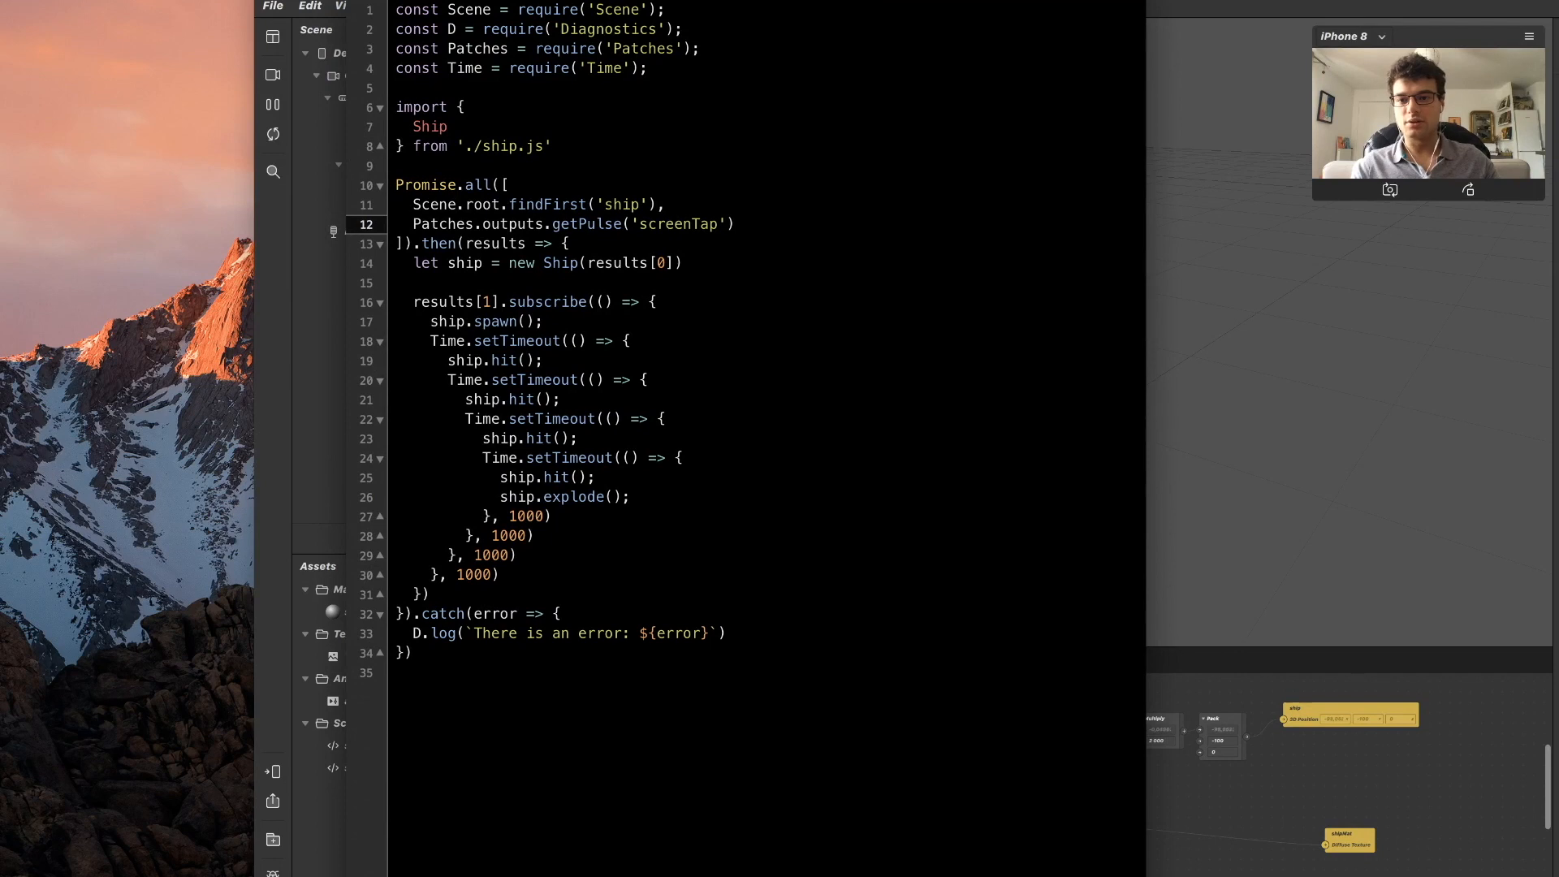
drag(255, 438, 26, 439)
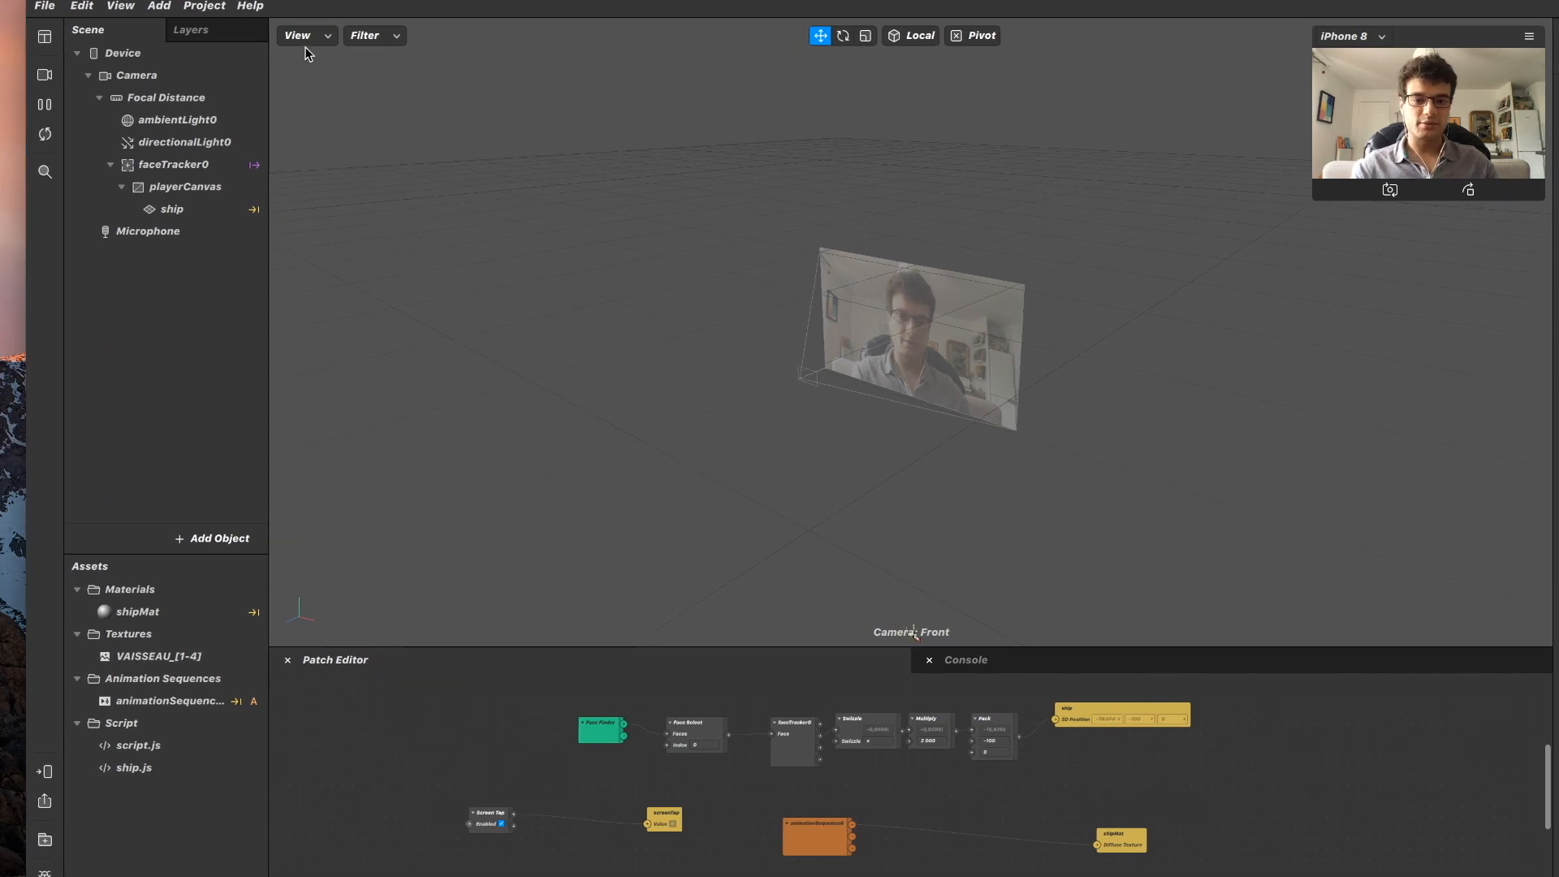
key(super+Tab)
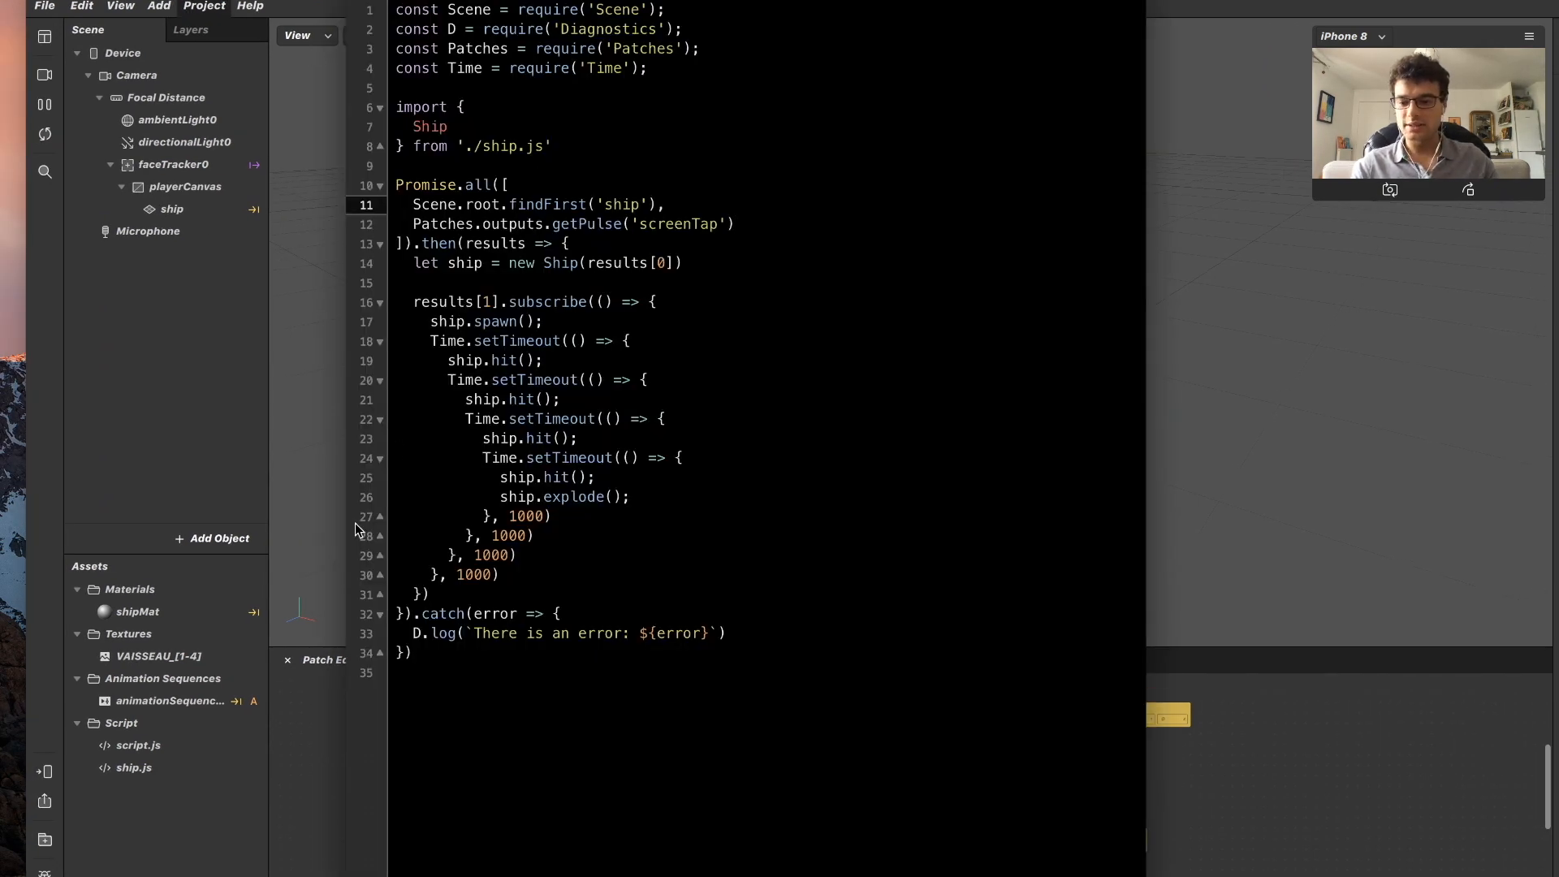
key(super+Tab)
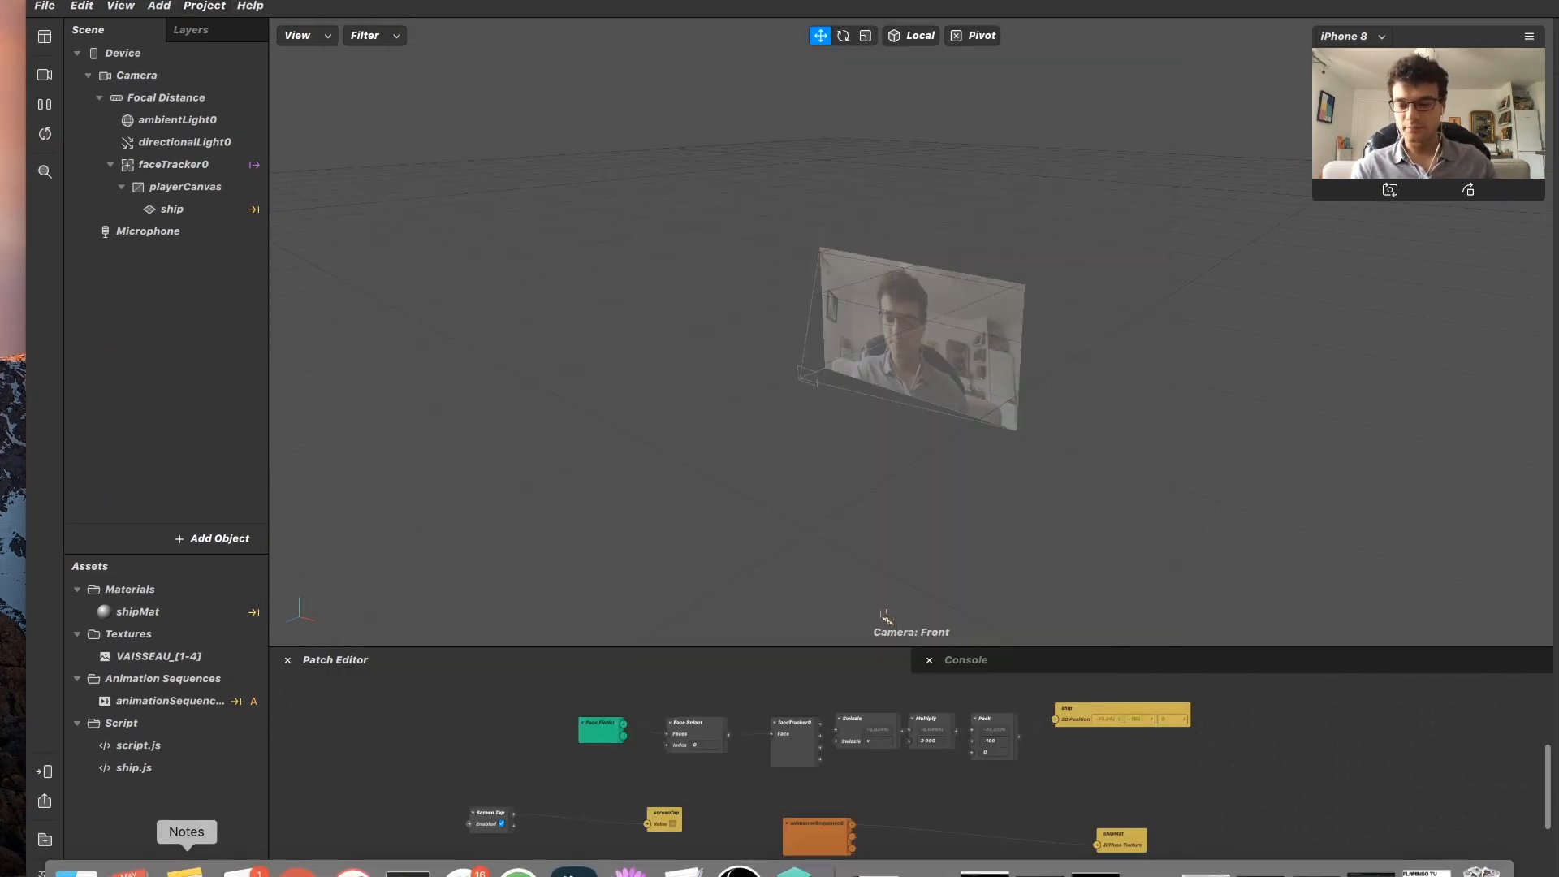
Add a new script asset to the project and name it bullet.js.
click(217, 874)
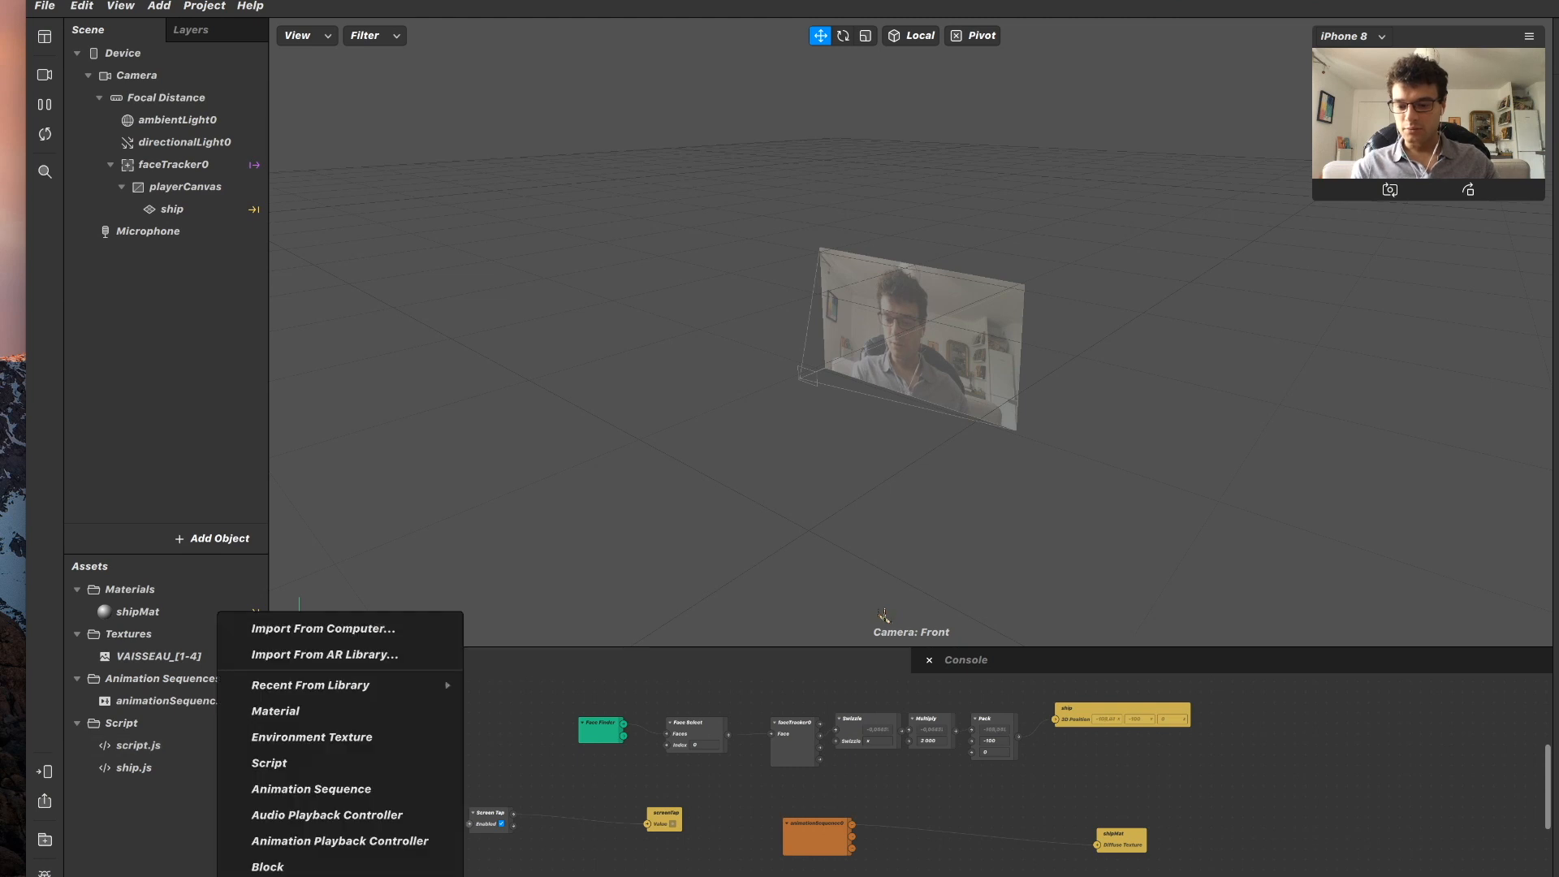
click(284, 764)
text(bi)
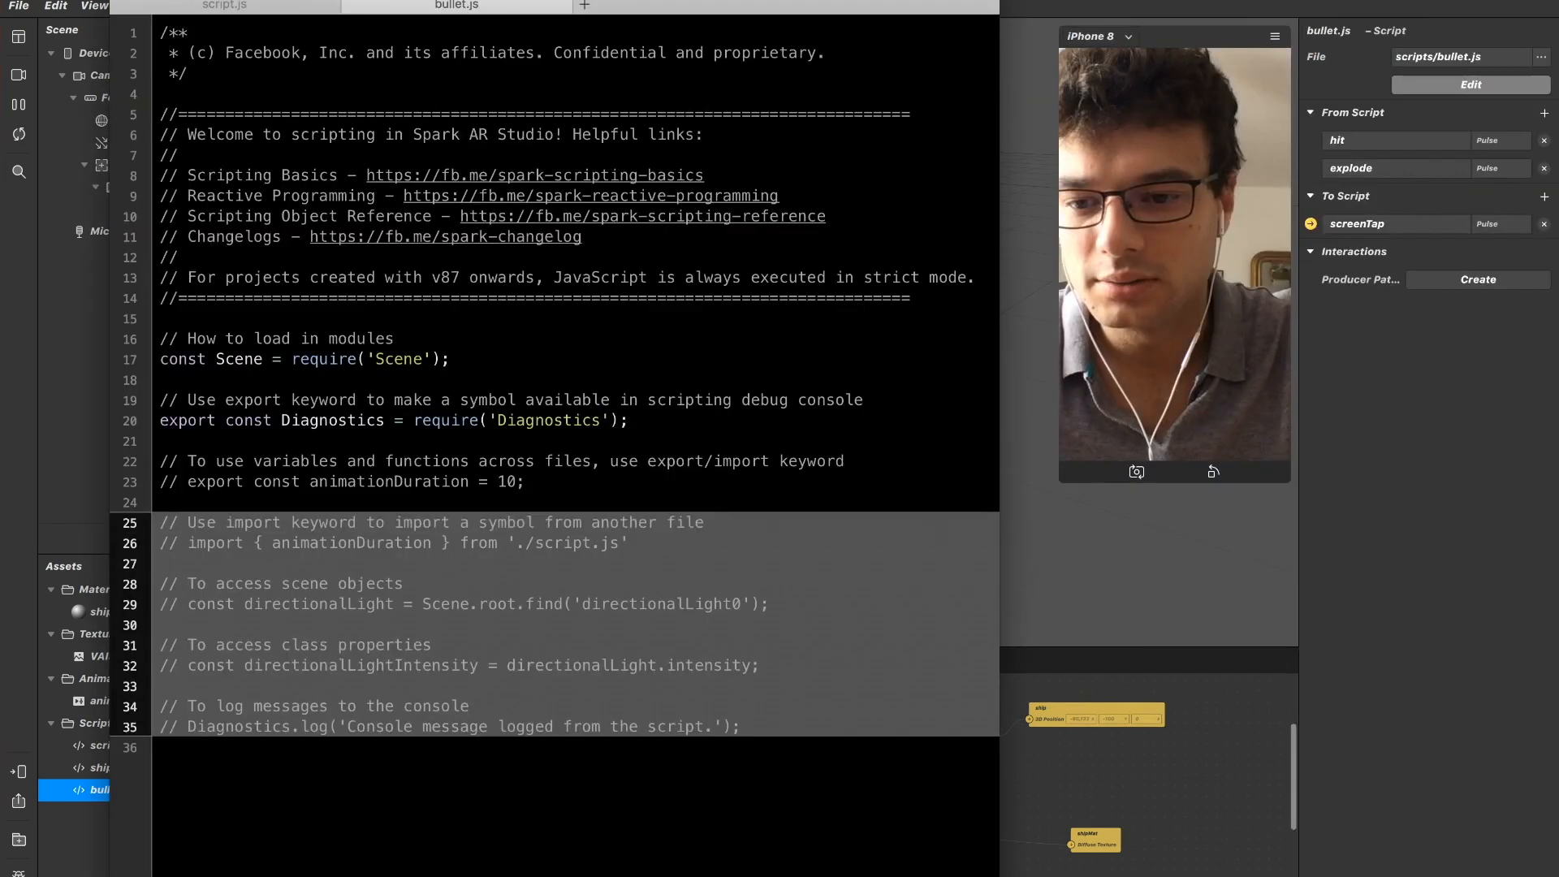
Delete the sample content below the Diagnostics import in bullet.js and the export-keyword comment above it.
key(shift+Up)
key(shift+Up)
key(shift+Up)
key(shift+Up)
key(BackSpace)
key(Up)
key(Up)
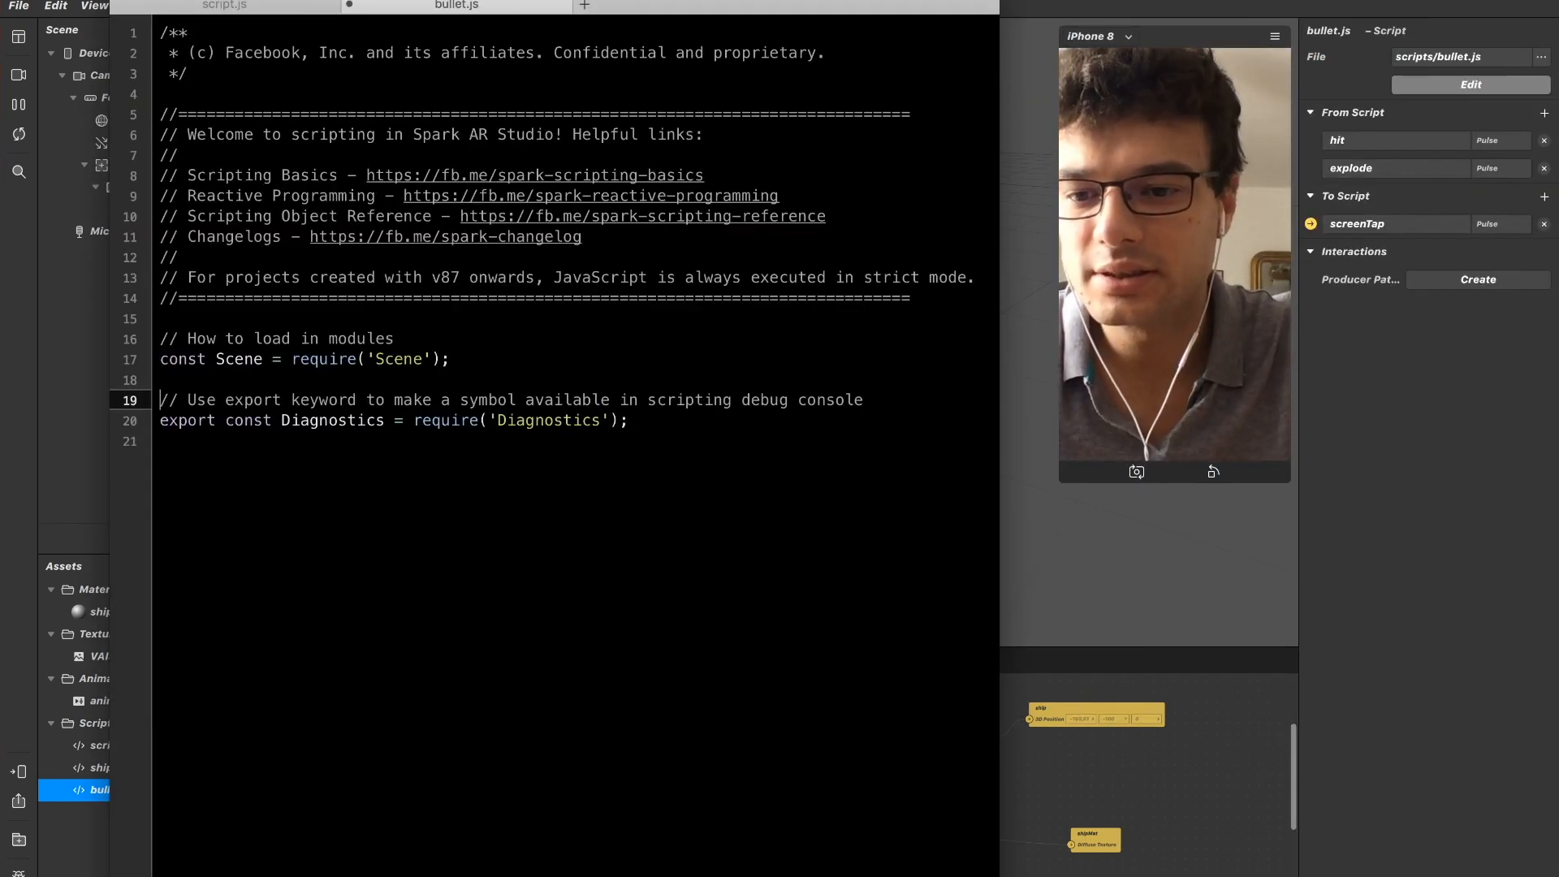
key(shift+super+Right)
key(BackSpace)
key(BackSpace)
key(BackSpace)
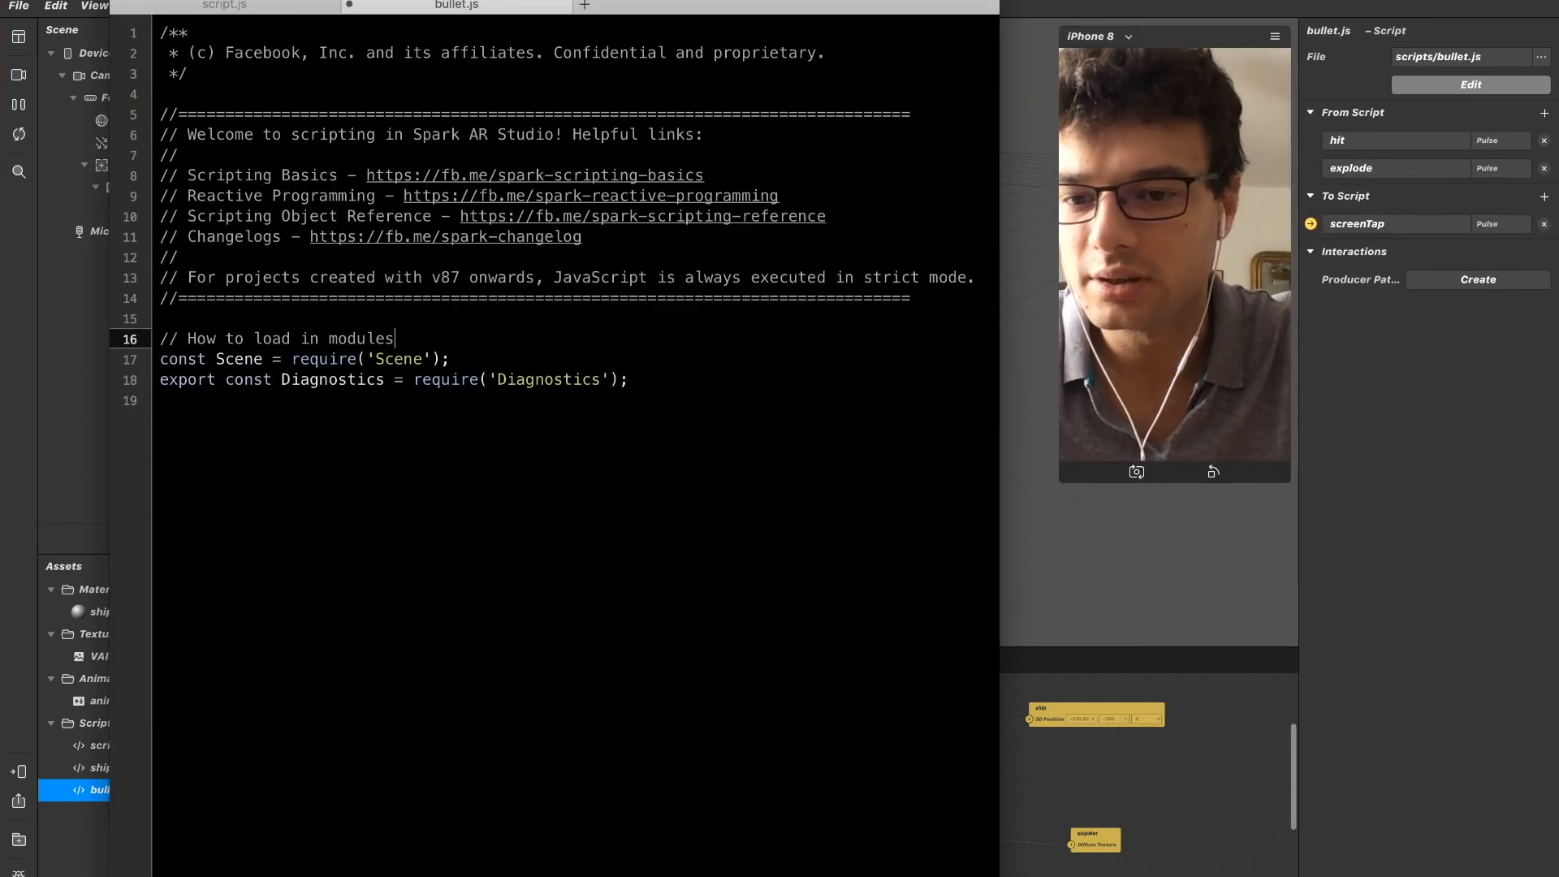
Remove the remaining header comments above the Scene import so the file starts with that line.
key(shift+Down)
key(shift+Down)
key(shift+super+Up)
key(BackSpace)
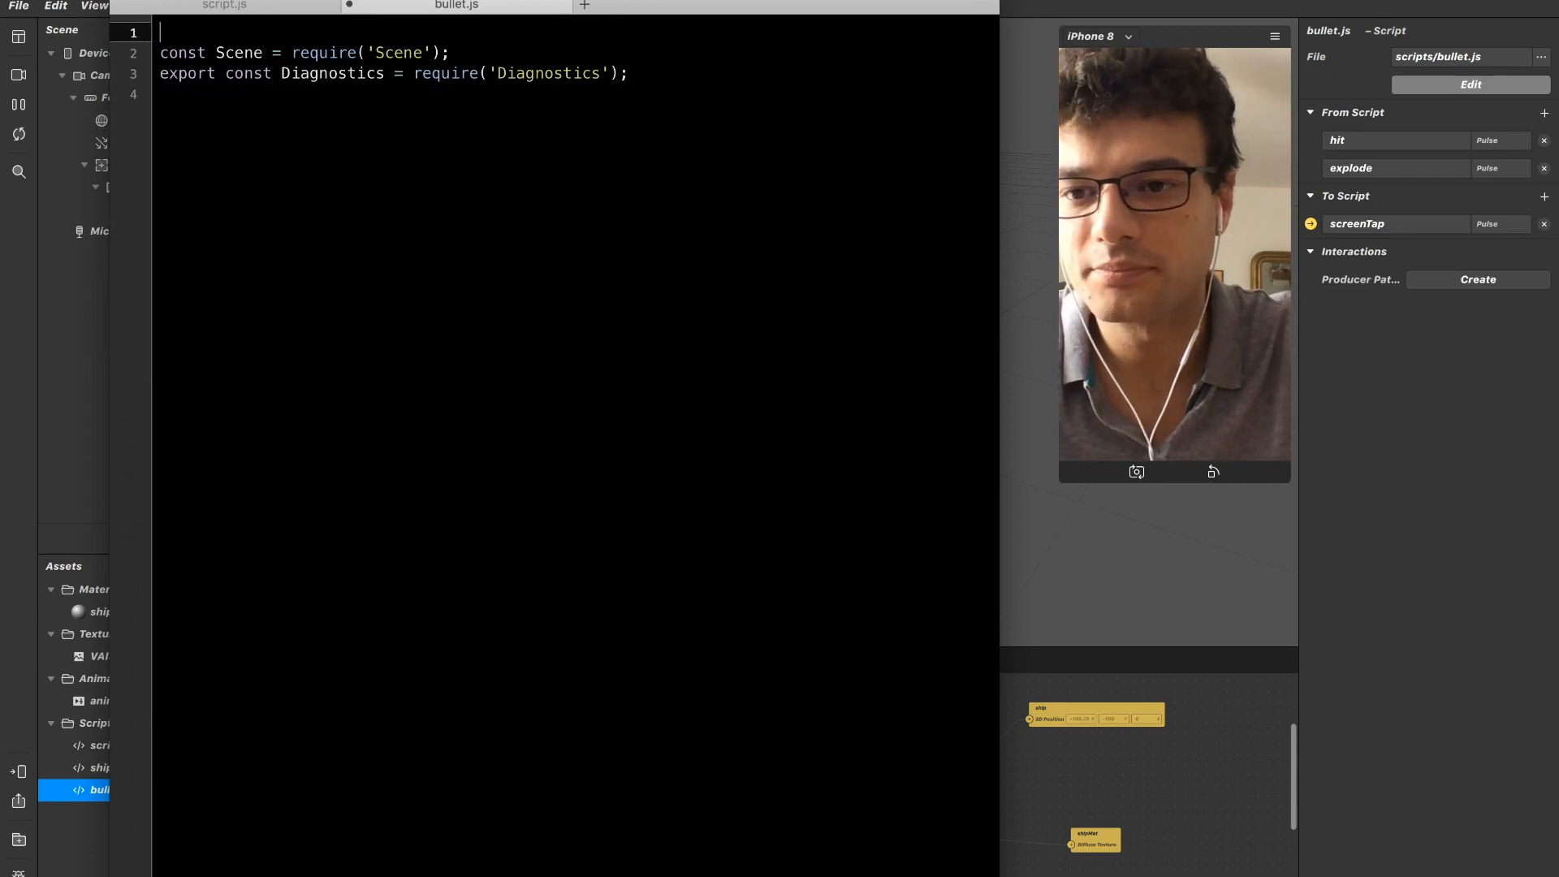
key(Delete)
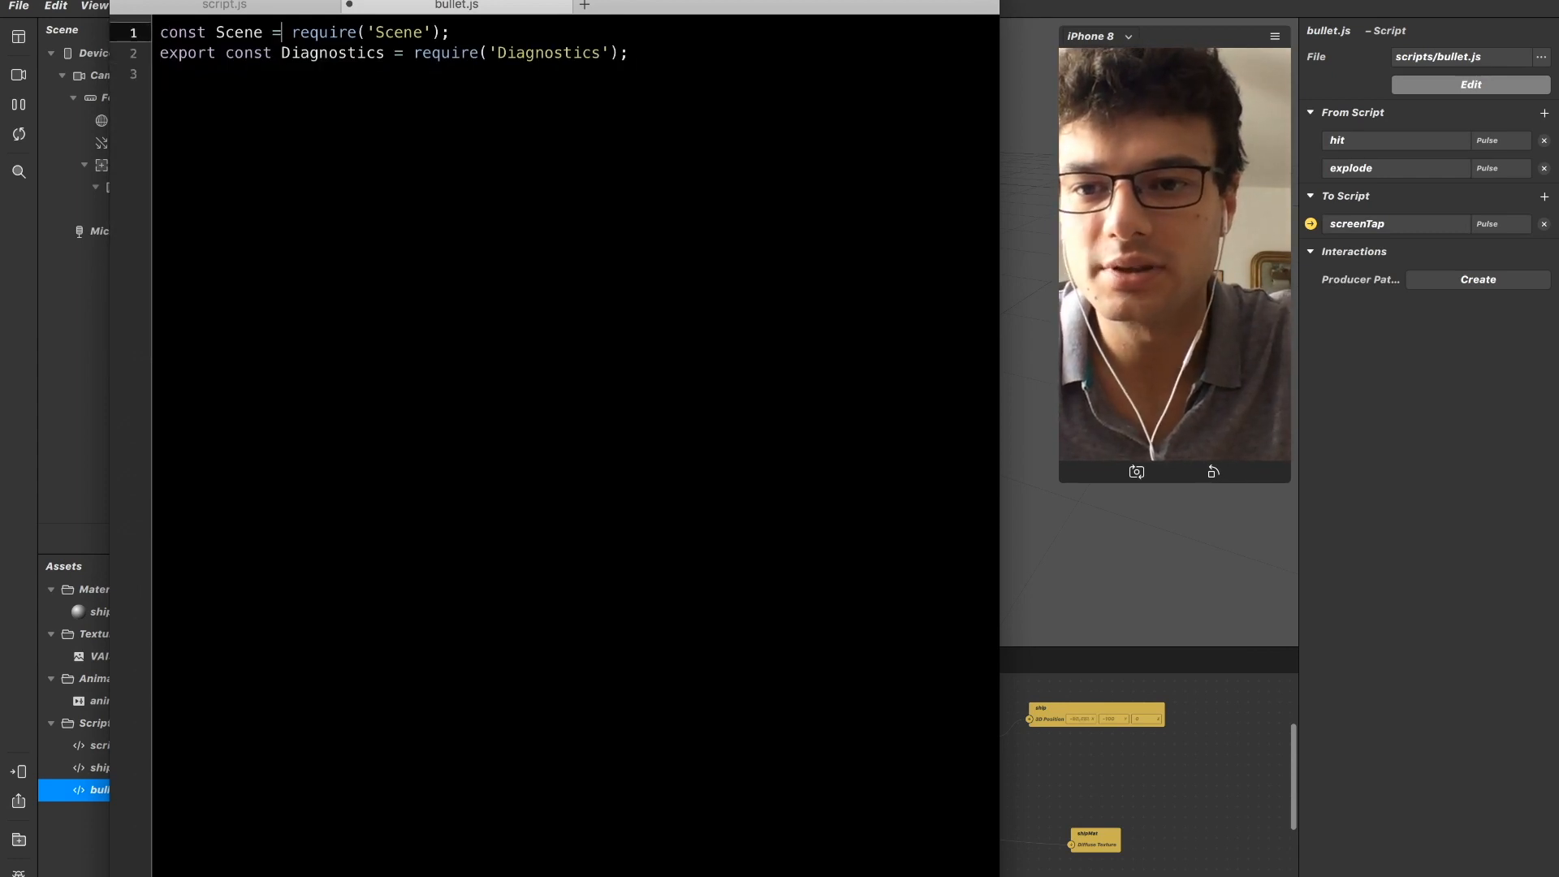
Change the Diagnostics import to a non-exported constant named D and leave blank lines beneath it.
key(shift+super+Right)
key(BackSpace)
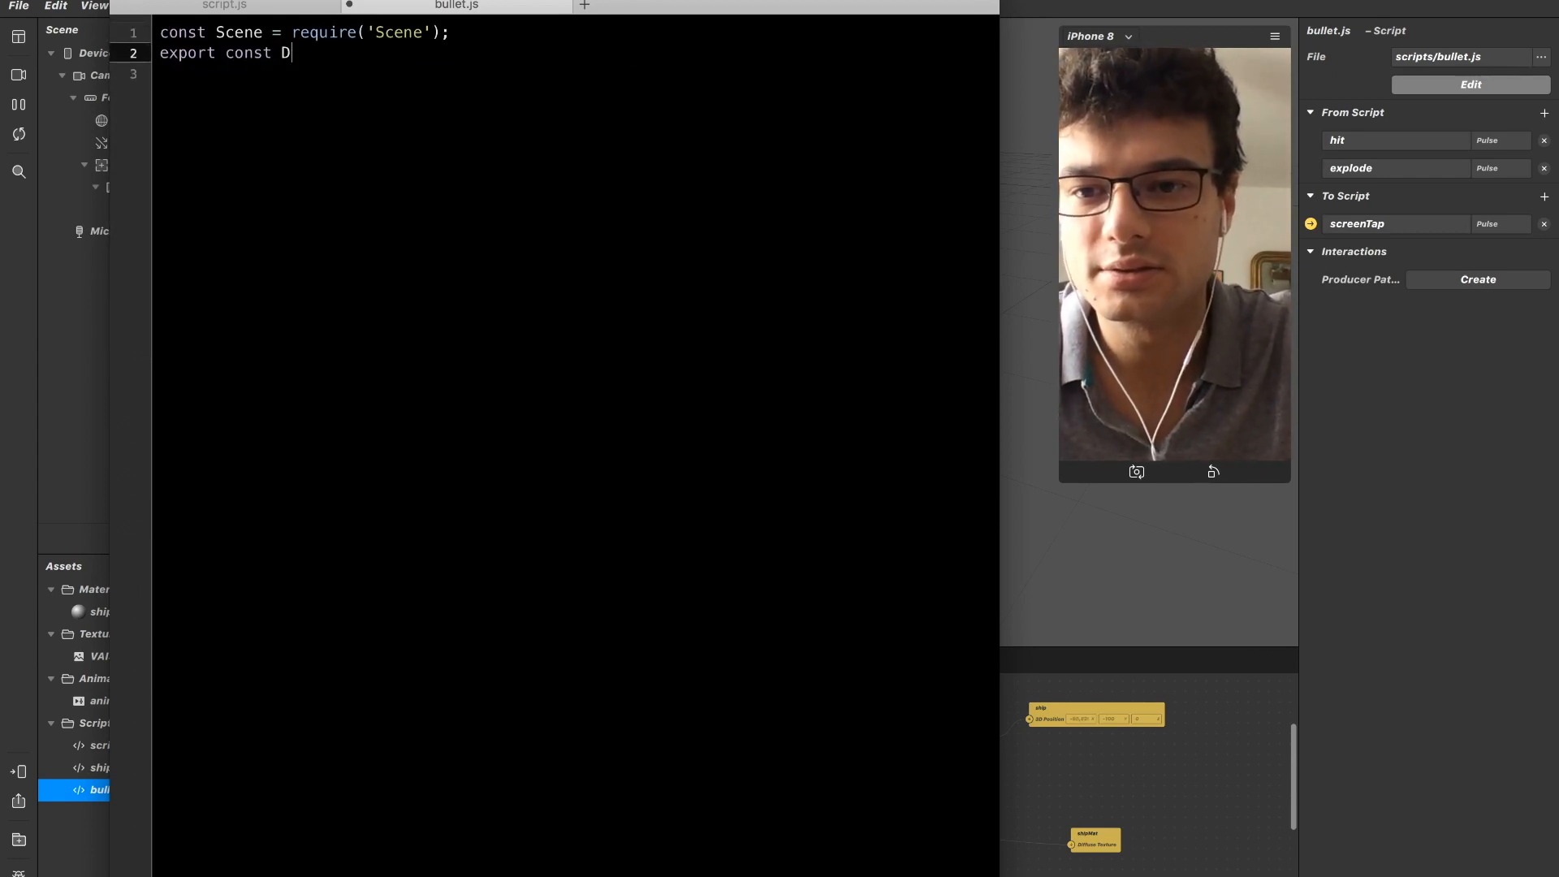
key(super+z)
key(shift+alt+Right)
key(BackSpace)
key(alt+Left)
key(alt+Left)
key(alt+BackSpace)
key(Tab)
key(BackSpace)
key(Down)
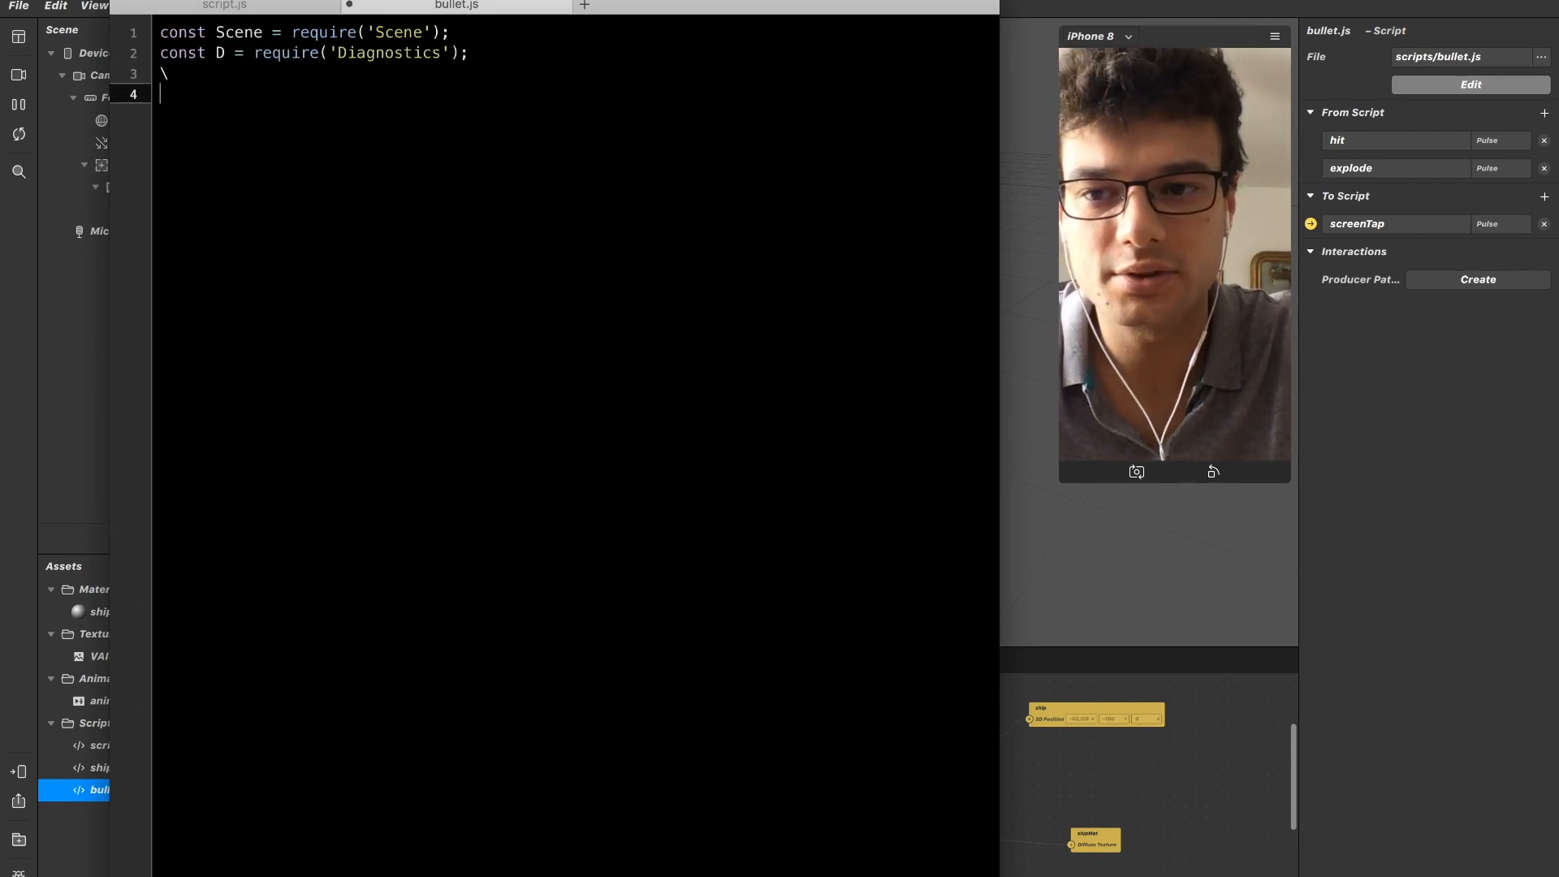
key(Return)
key(Return)
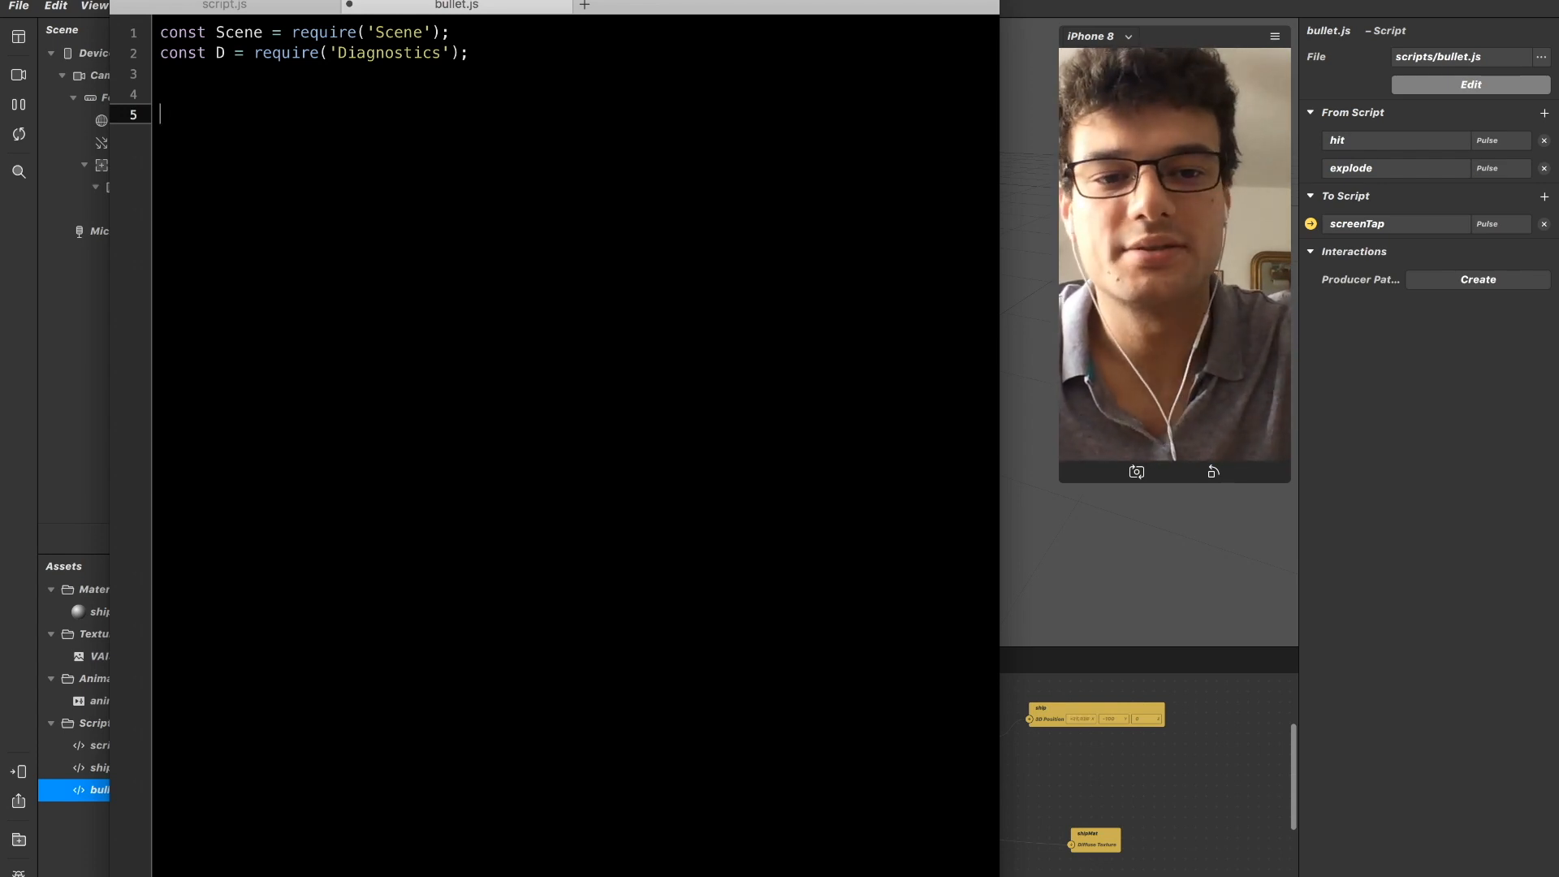
Switch to Spark AR Studio, tap the simulator preview to spawn the ship, and return to bullet.js.
click(1184, 285)
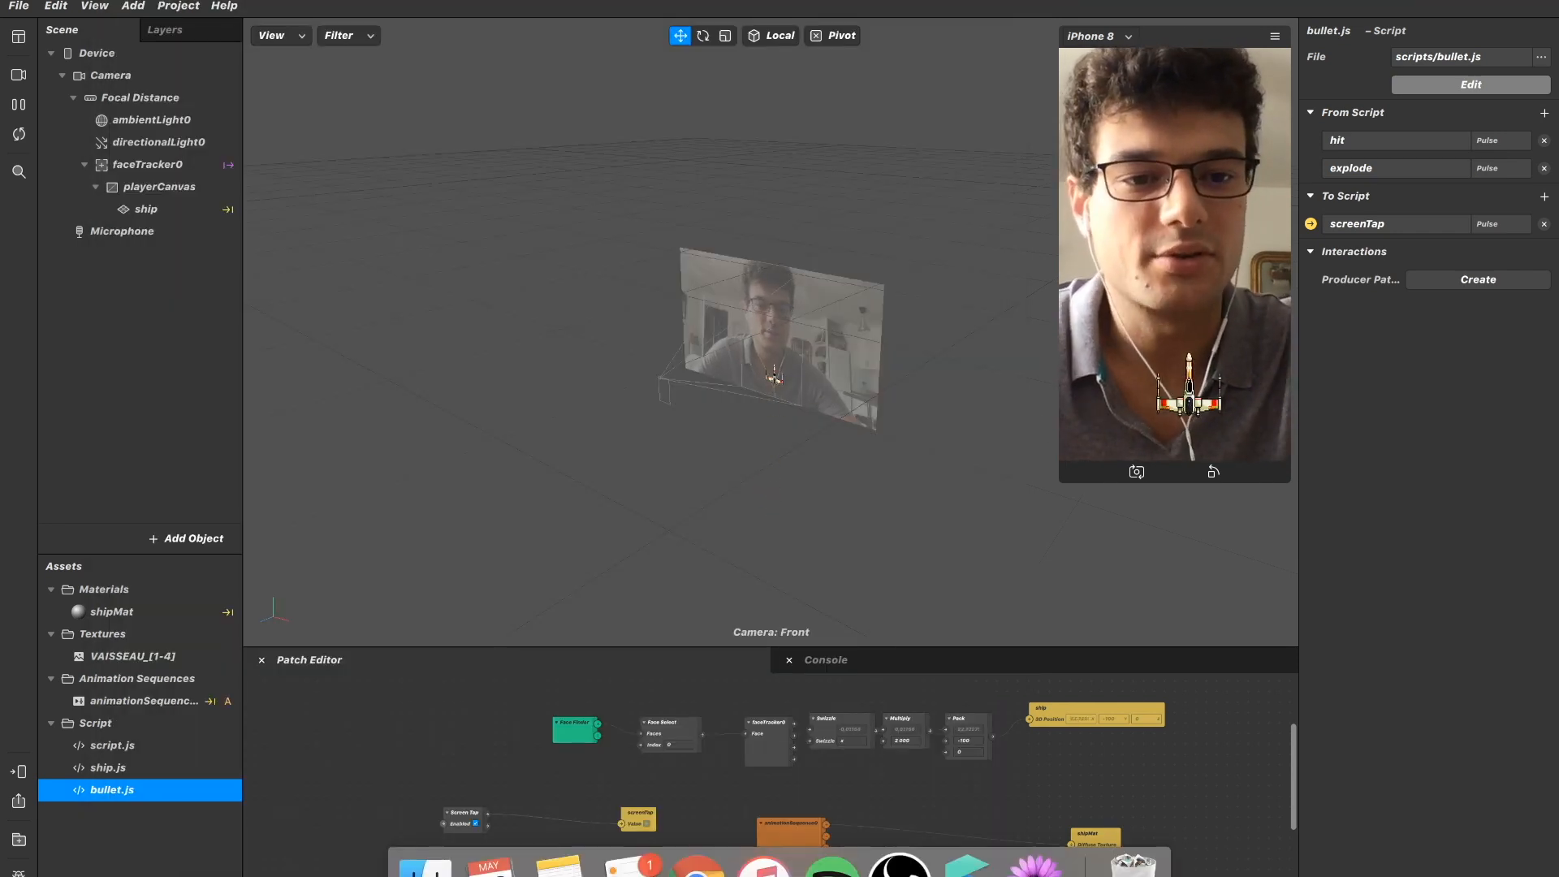
key(super+Tab)
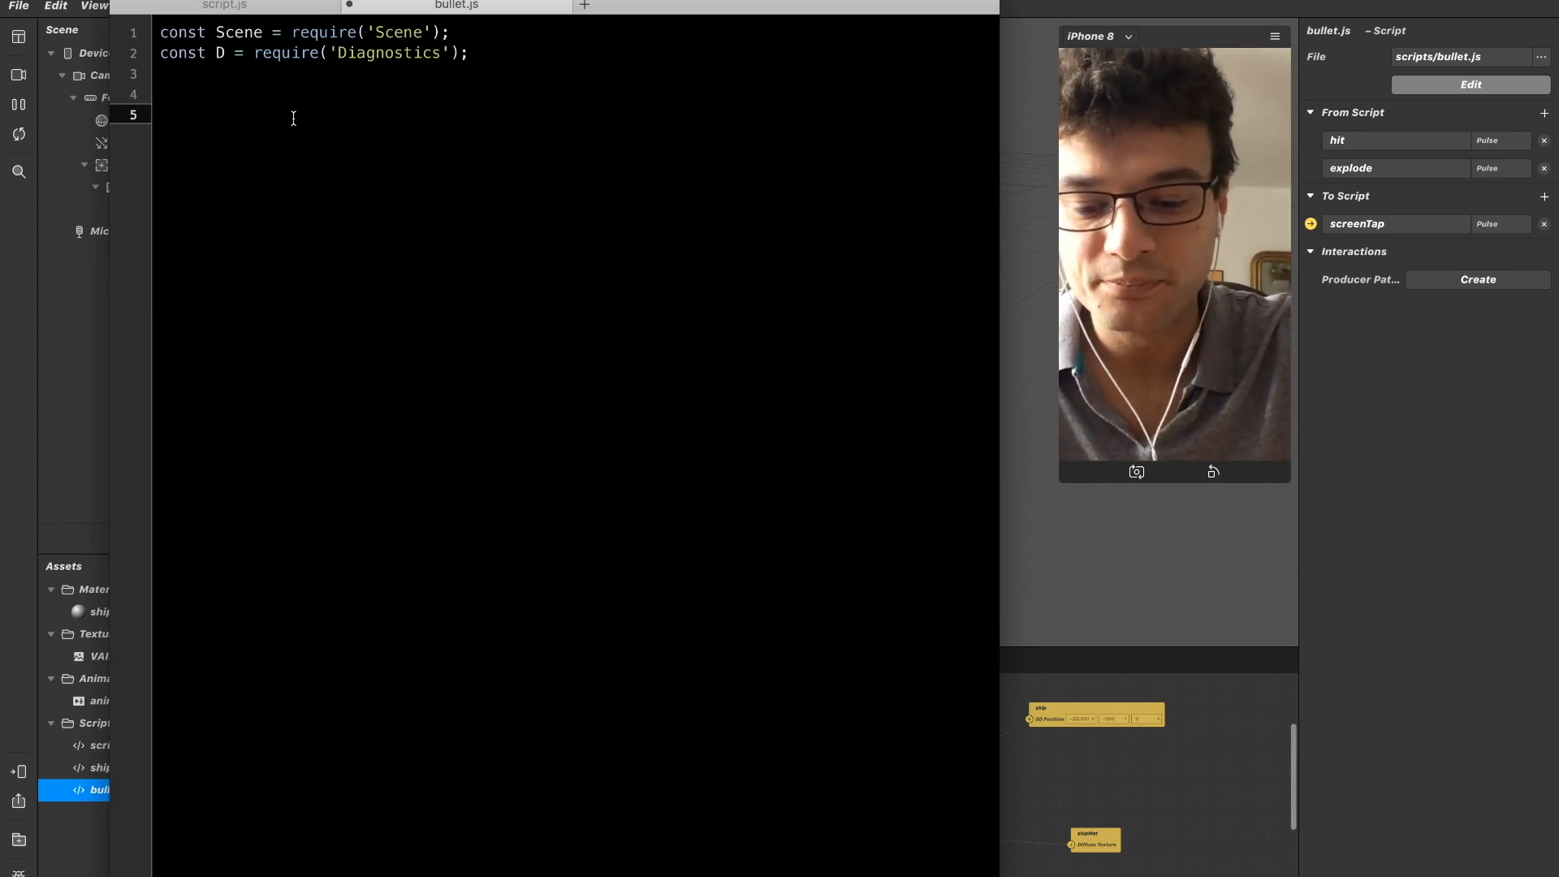
Declare an exported class named Bullet in bullet.js, checking how script.js imports Ship while writing it.
text(port)
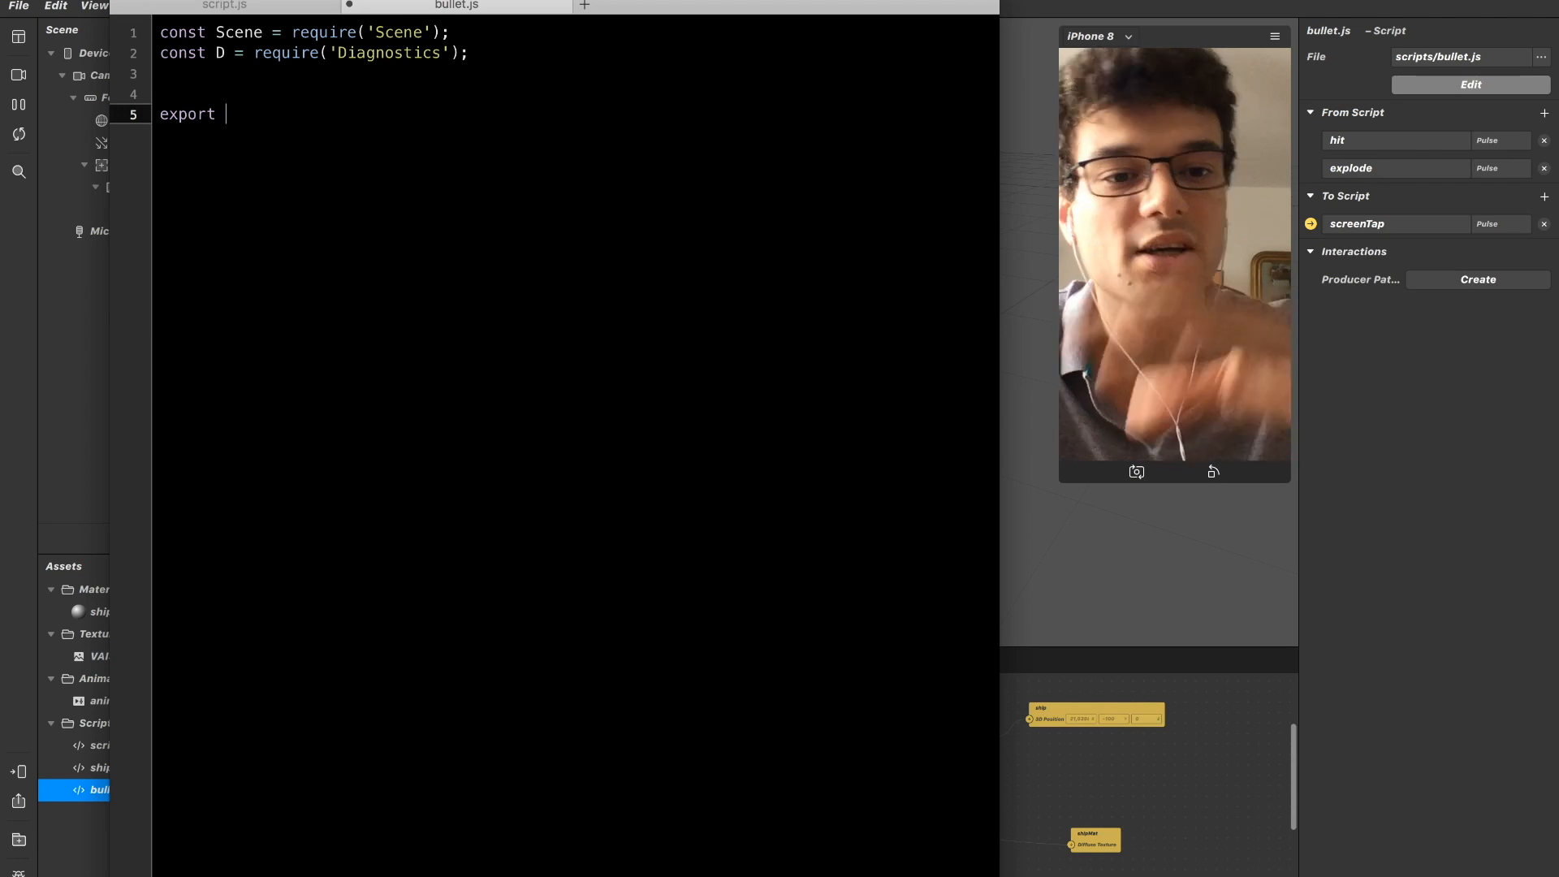
click(268, 8)
drag(179, 196, 160, 134)
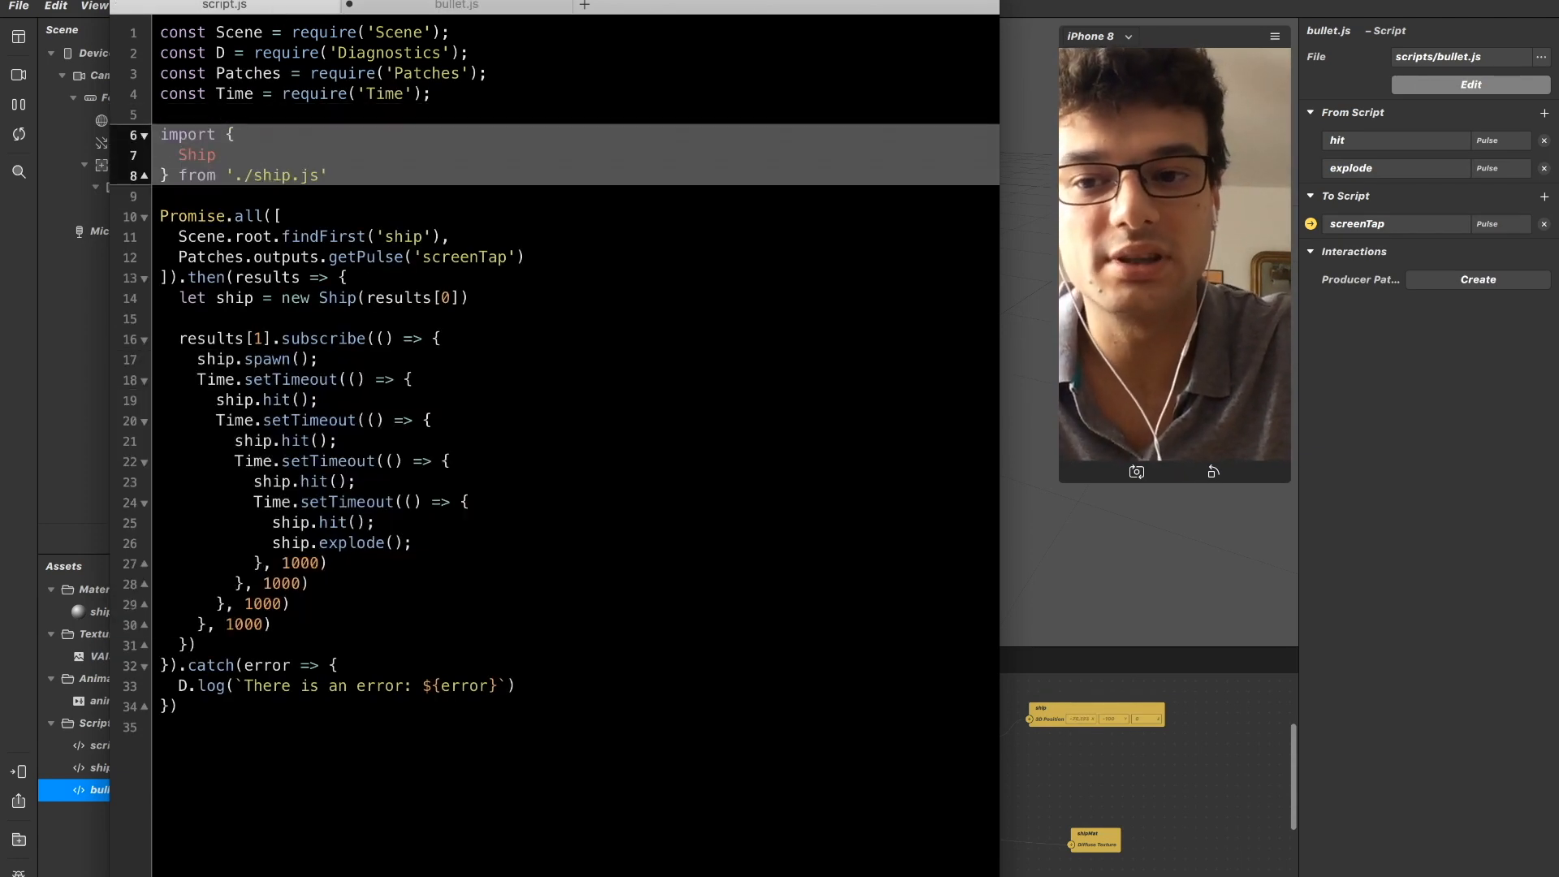
click(463, 6)
text(class)
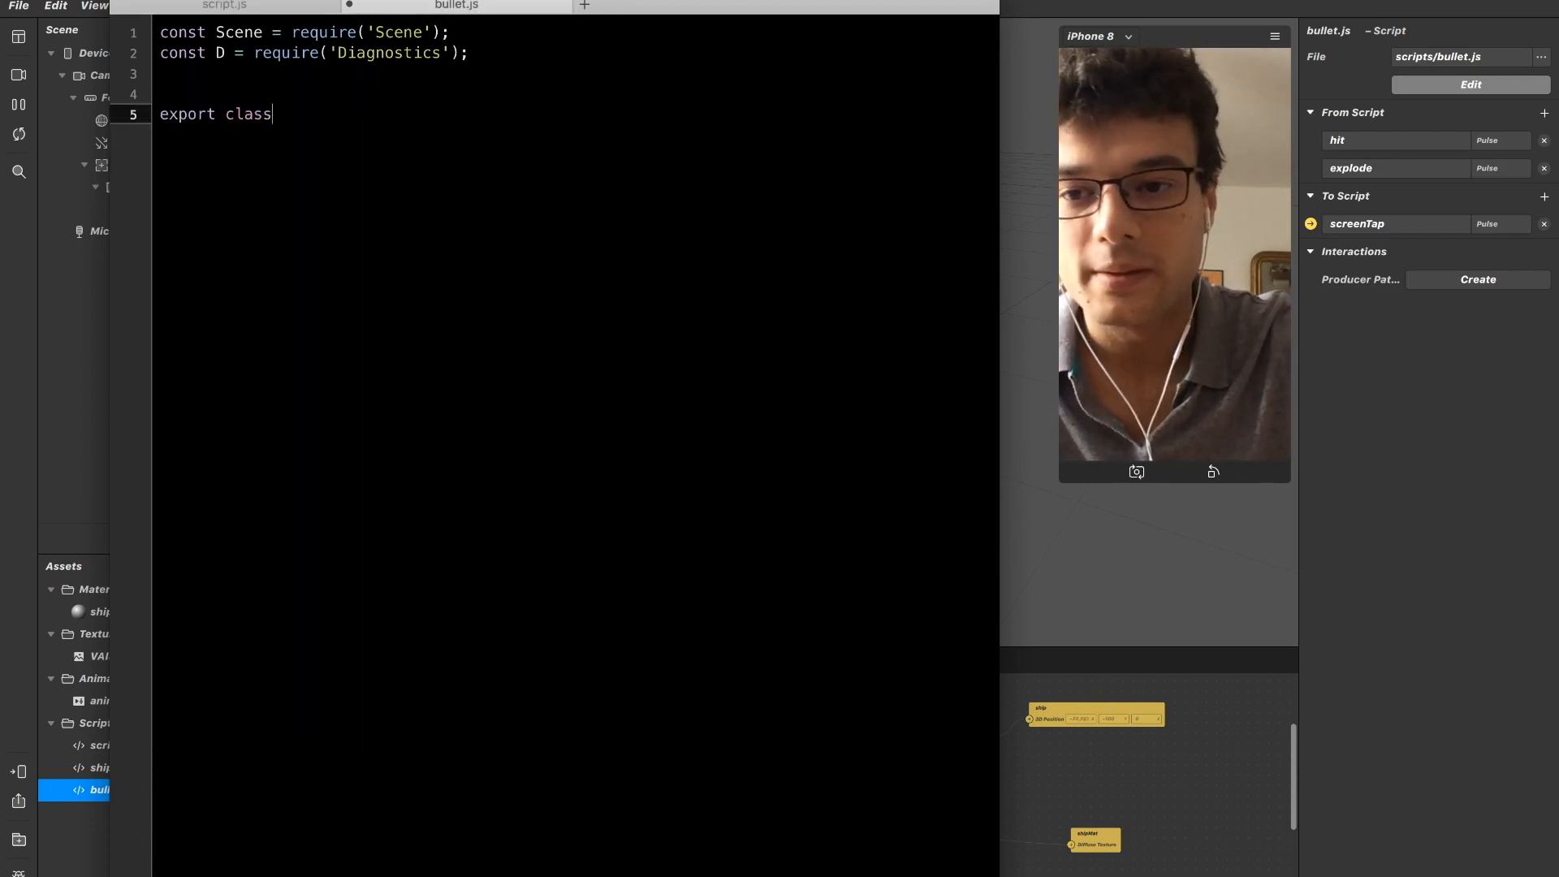
text( Bullet)
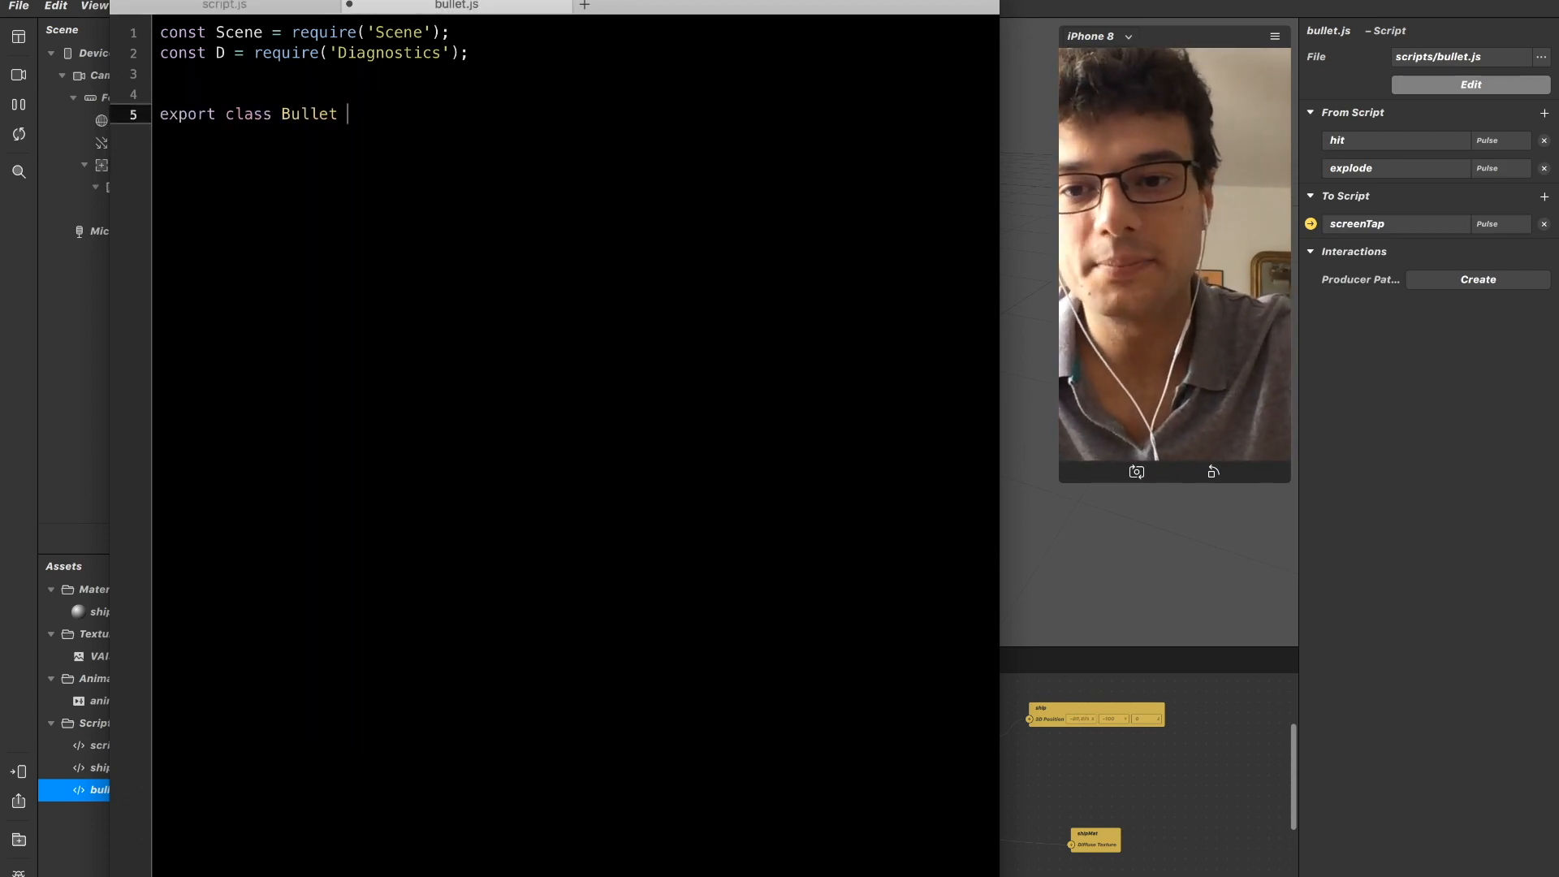
text(_{)
key(BackSpace)
key(BackSpace)
text({)
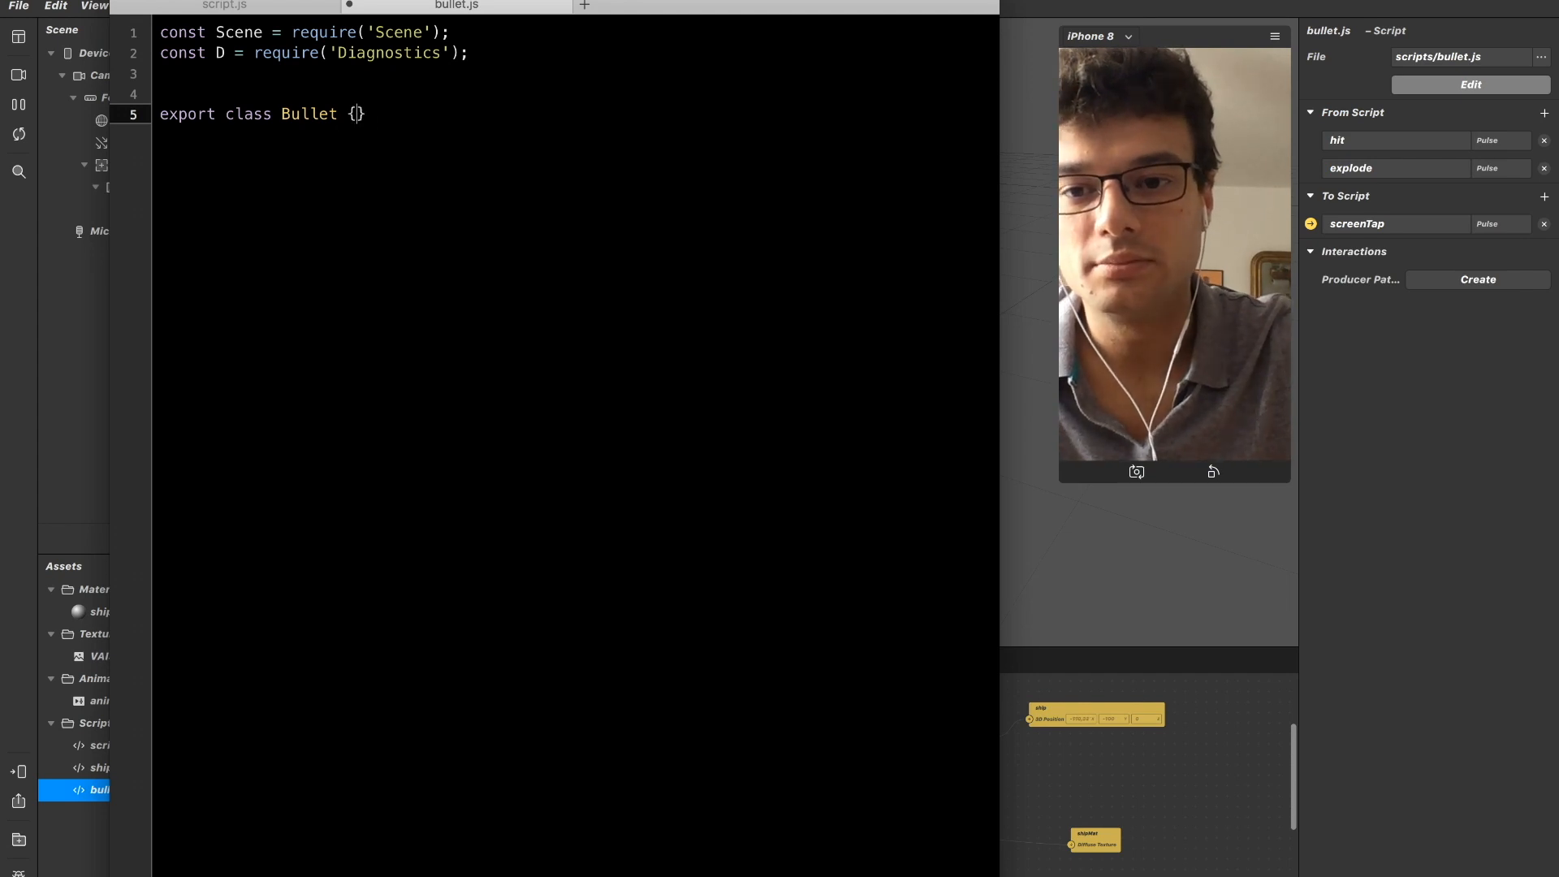
key(Return)
Add an empty constructor without parameters to the Bullet class.
text(constr)
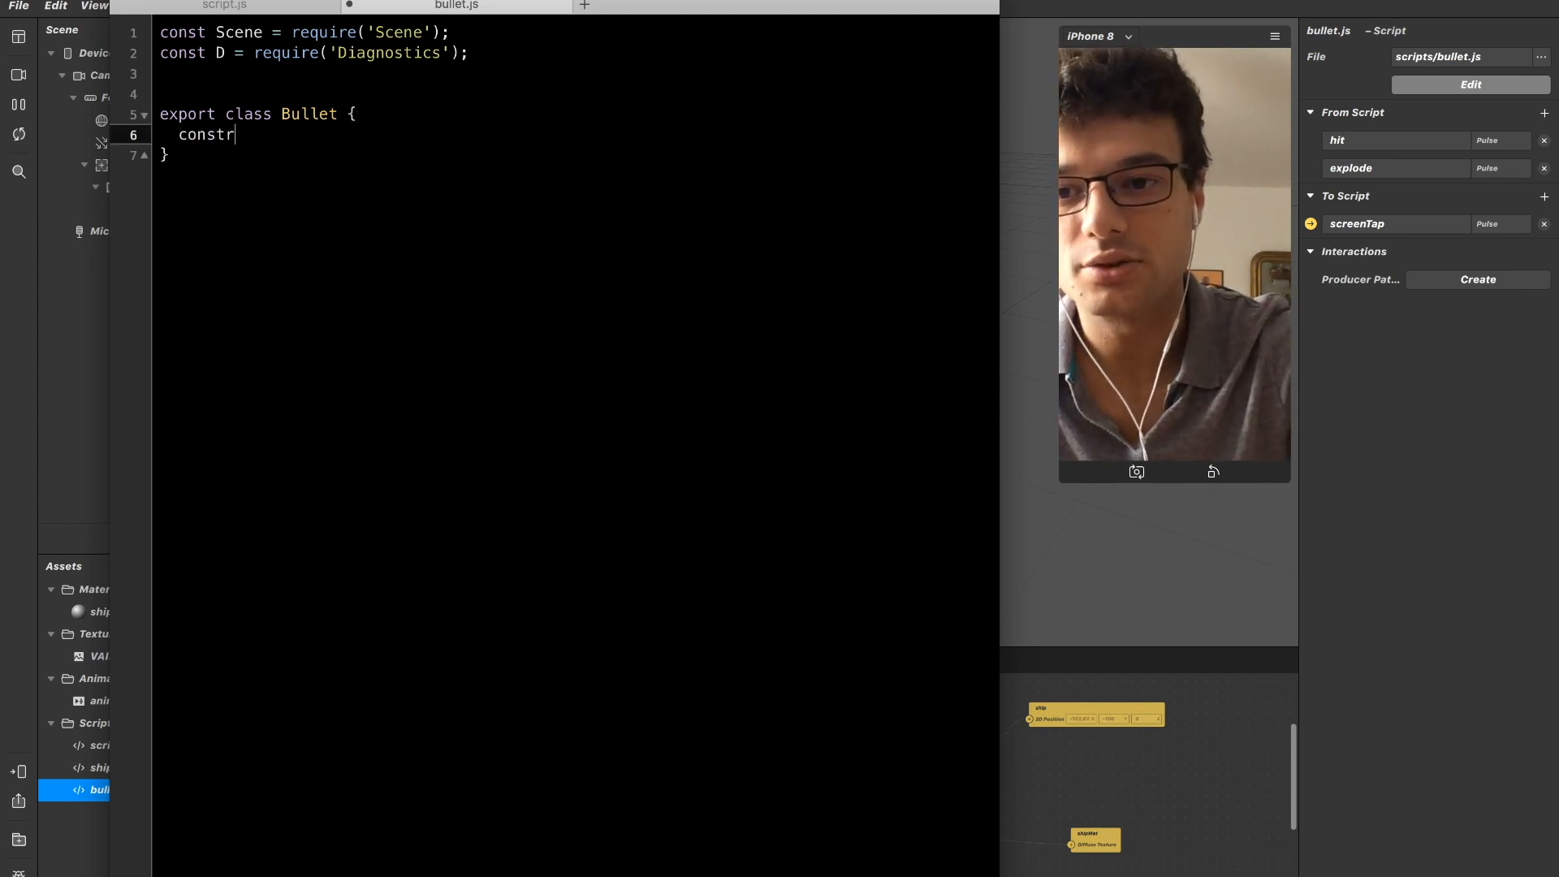
text(uctor() {)
key(Return)
key(Up)
key(Down)
key(Down)
Add an empty shoot() method below the constructor and comment it out.
key(Return)
text(shoot() {)
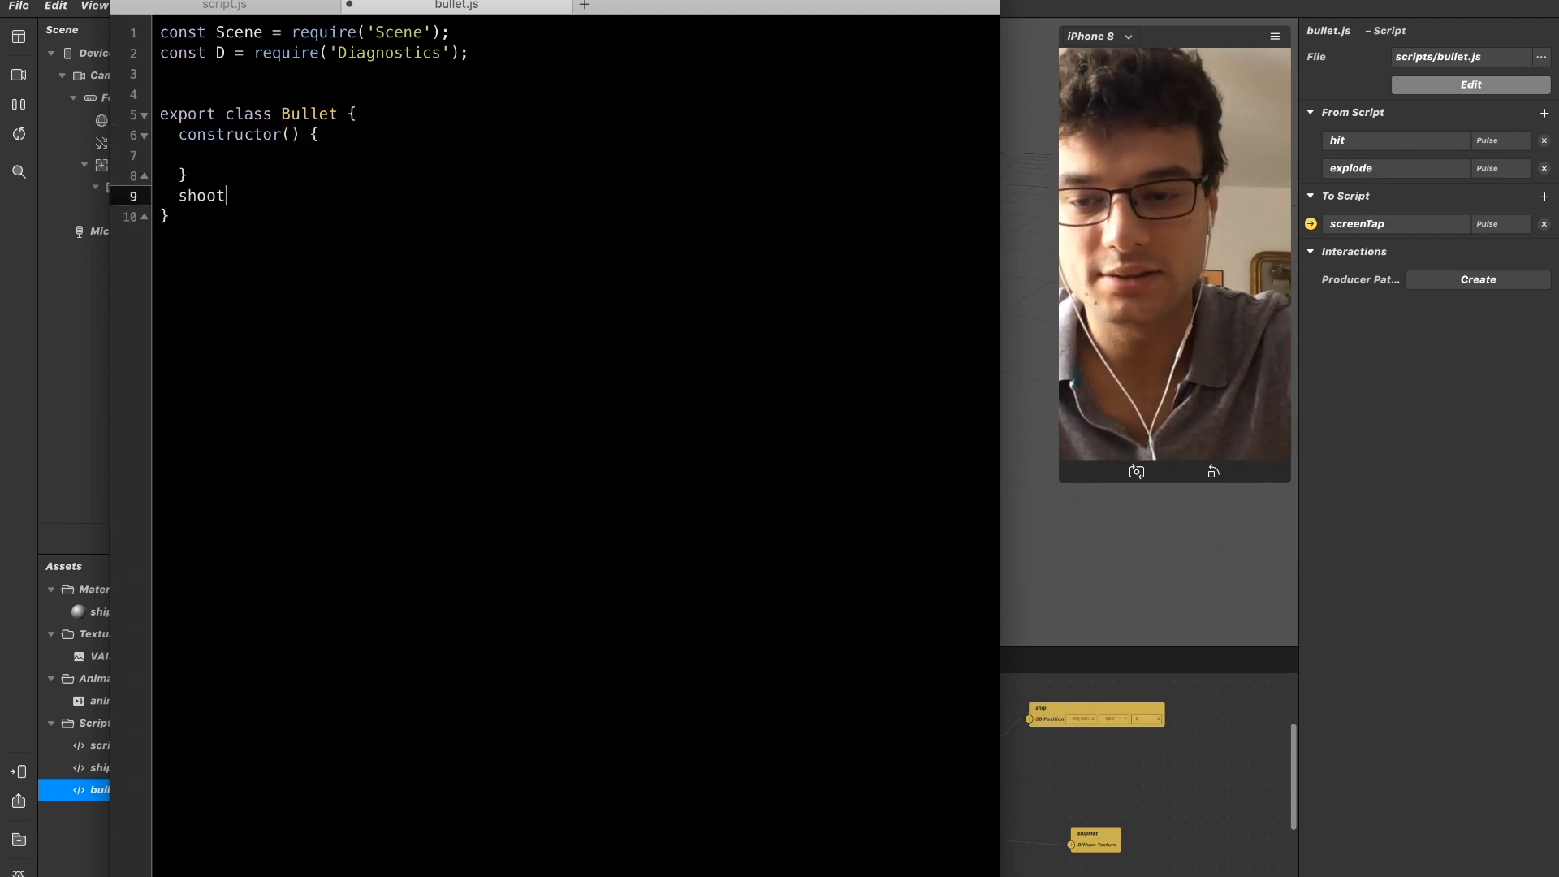
key(Return)
key(Up)
key(Down)
key(Down)
key(shift+Up)
key(shift+Up)
key(shift+super+Left)
key(super+slash)
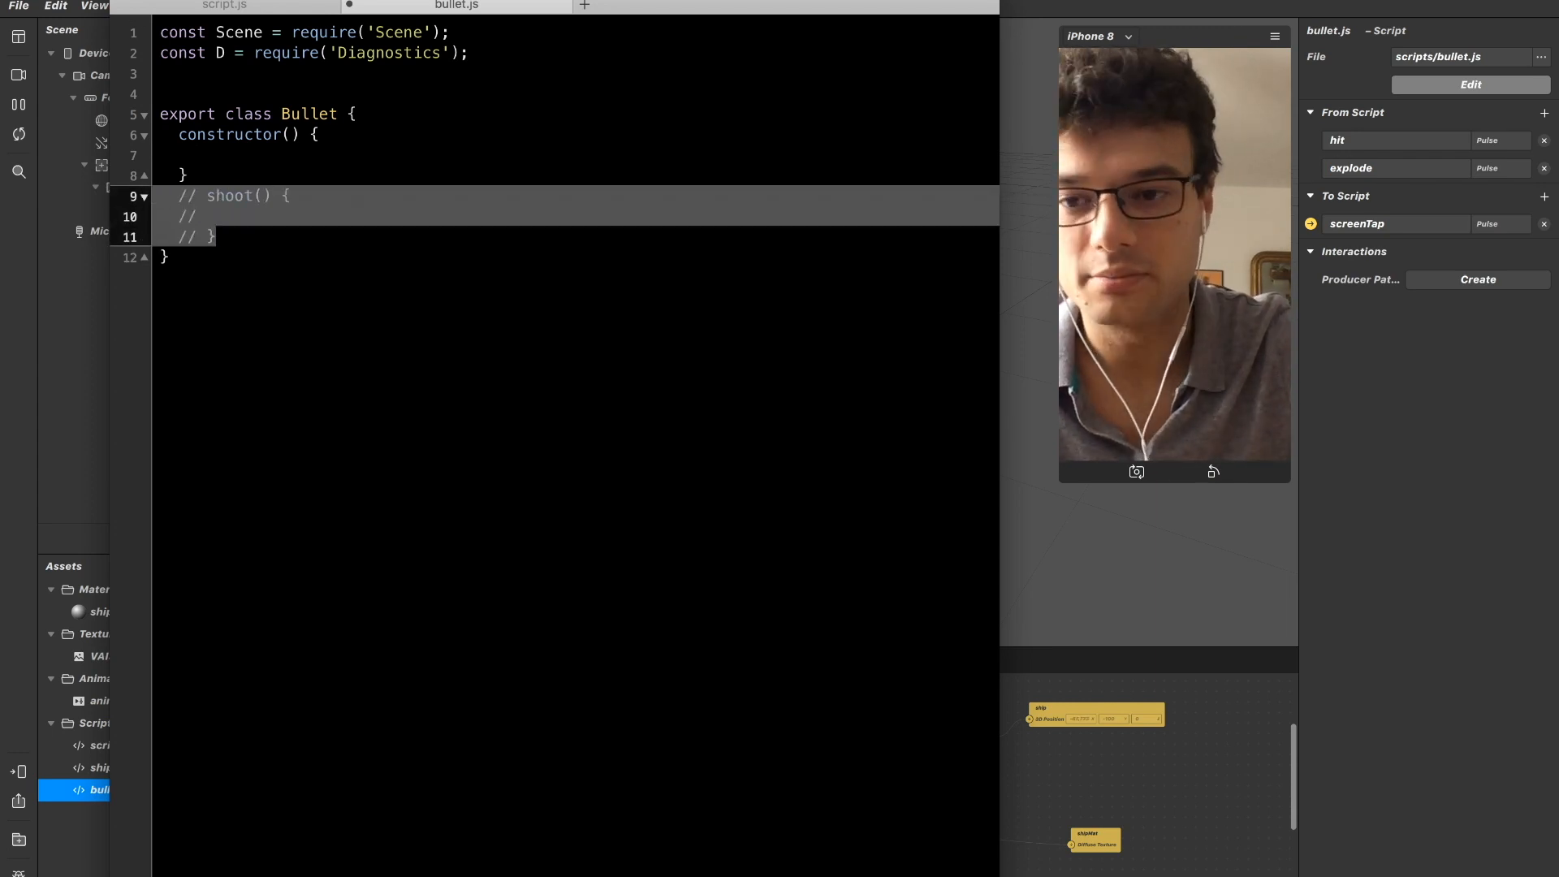
Give the Bullet constructor the parameters plane, shipParent and height.
key(Up)
key(Up)
key(Up)
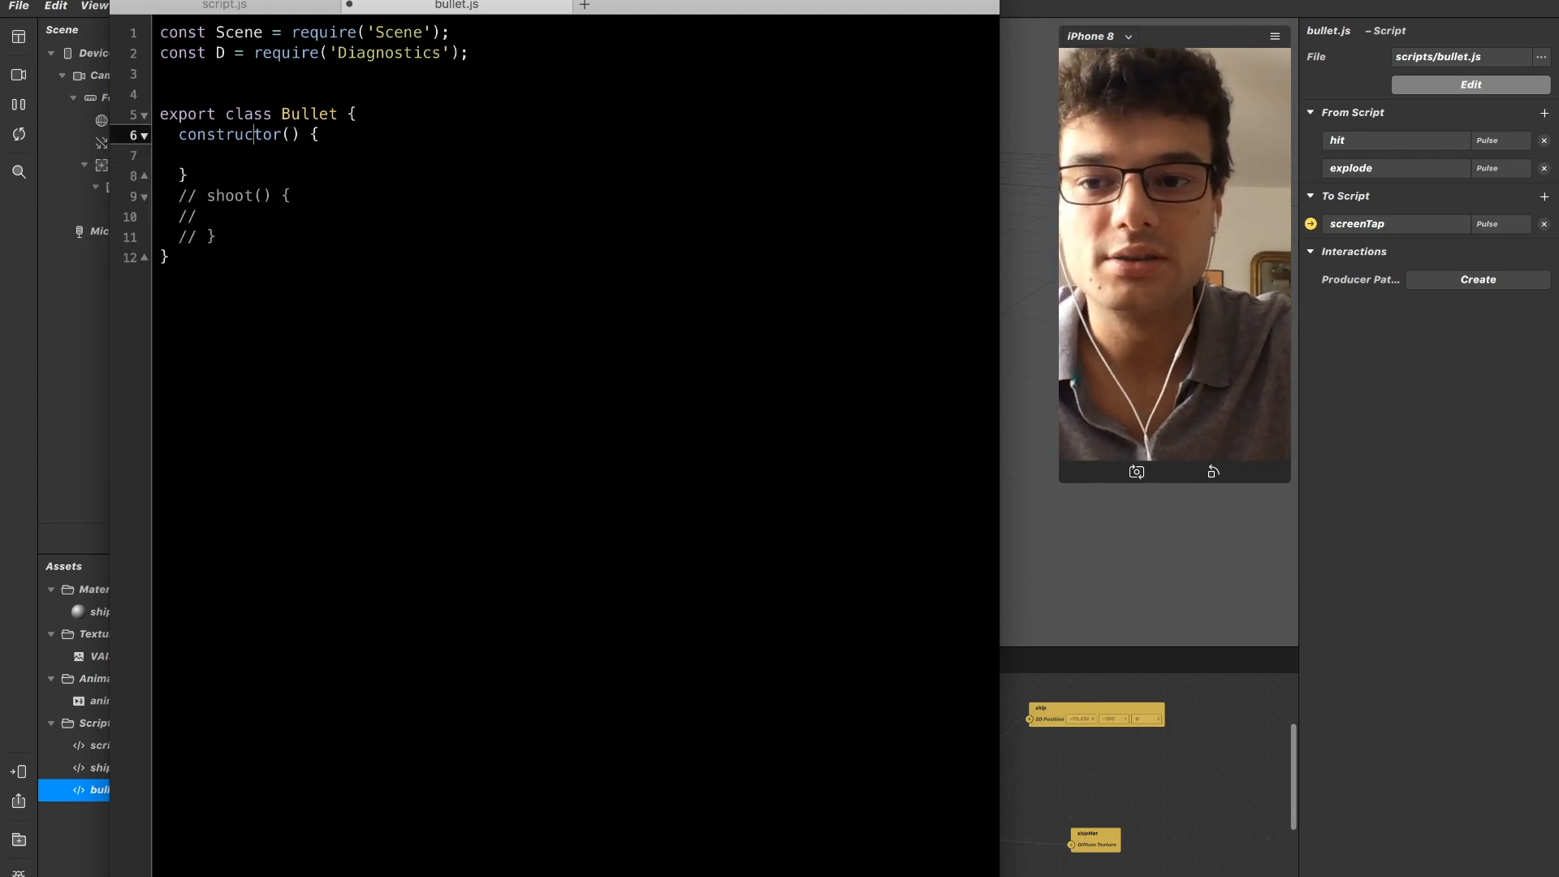
key(Right)
key(Right)
key(Down)
key(Down)
key(Up)
key(Up)
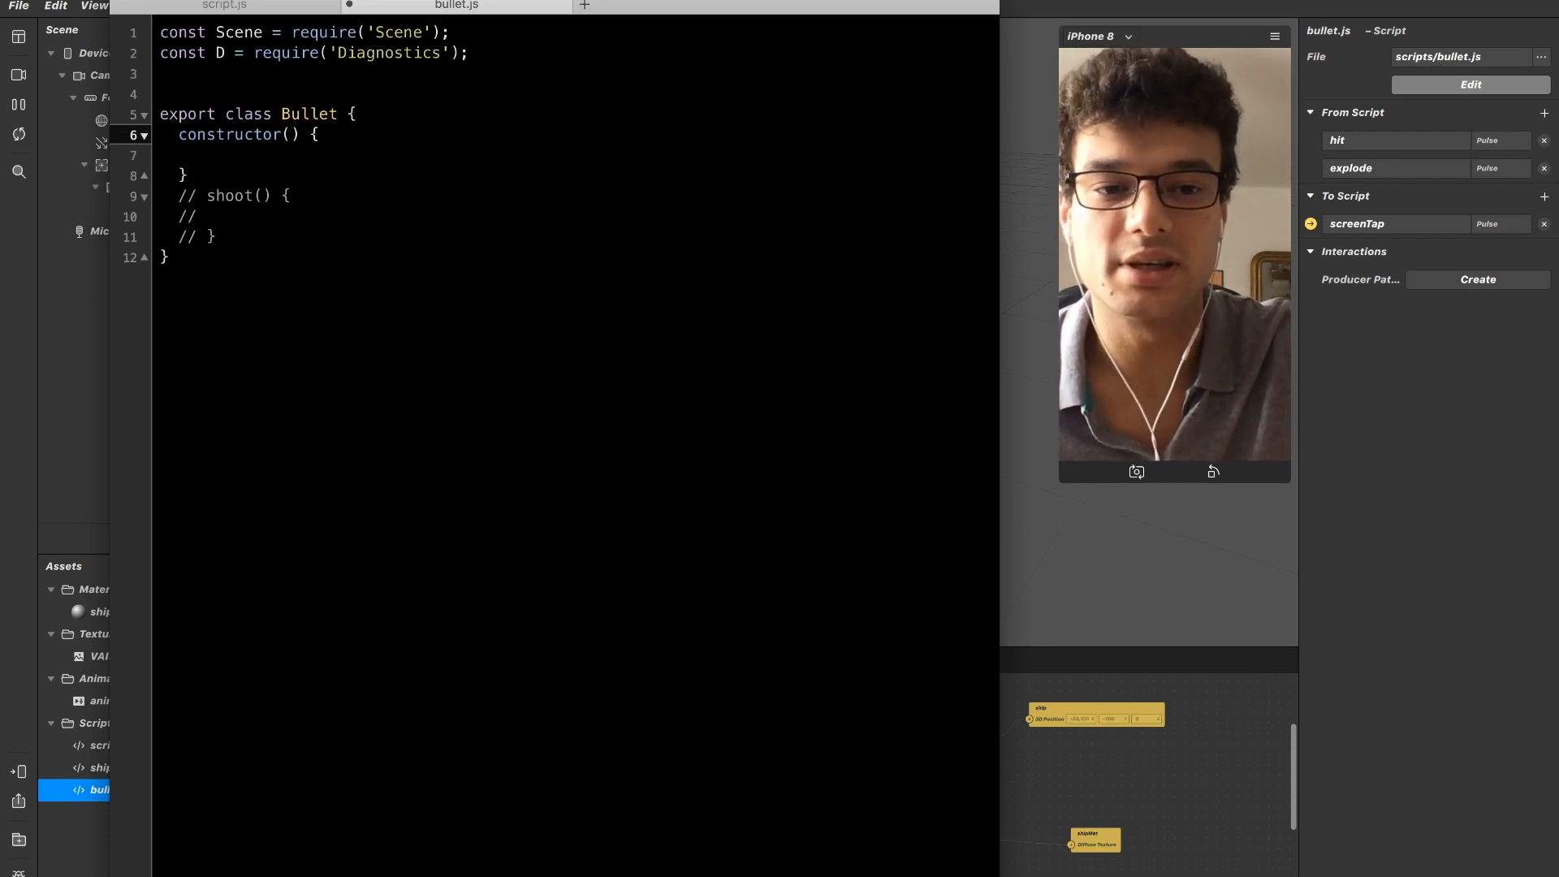
text(plane,m)
key(BackSpace)
key(BackSpace)
key(BackSpace)
text(, )
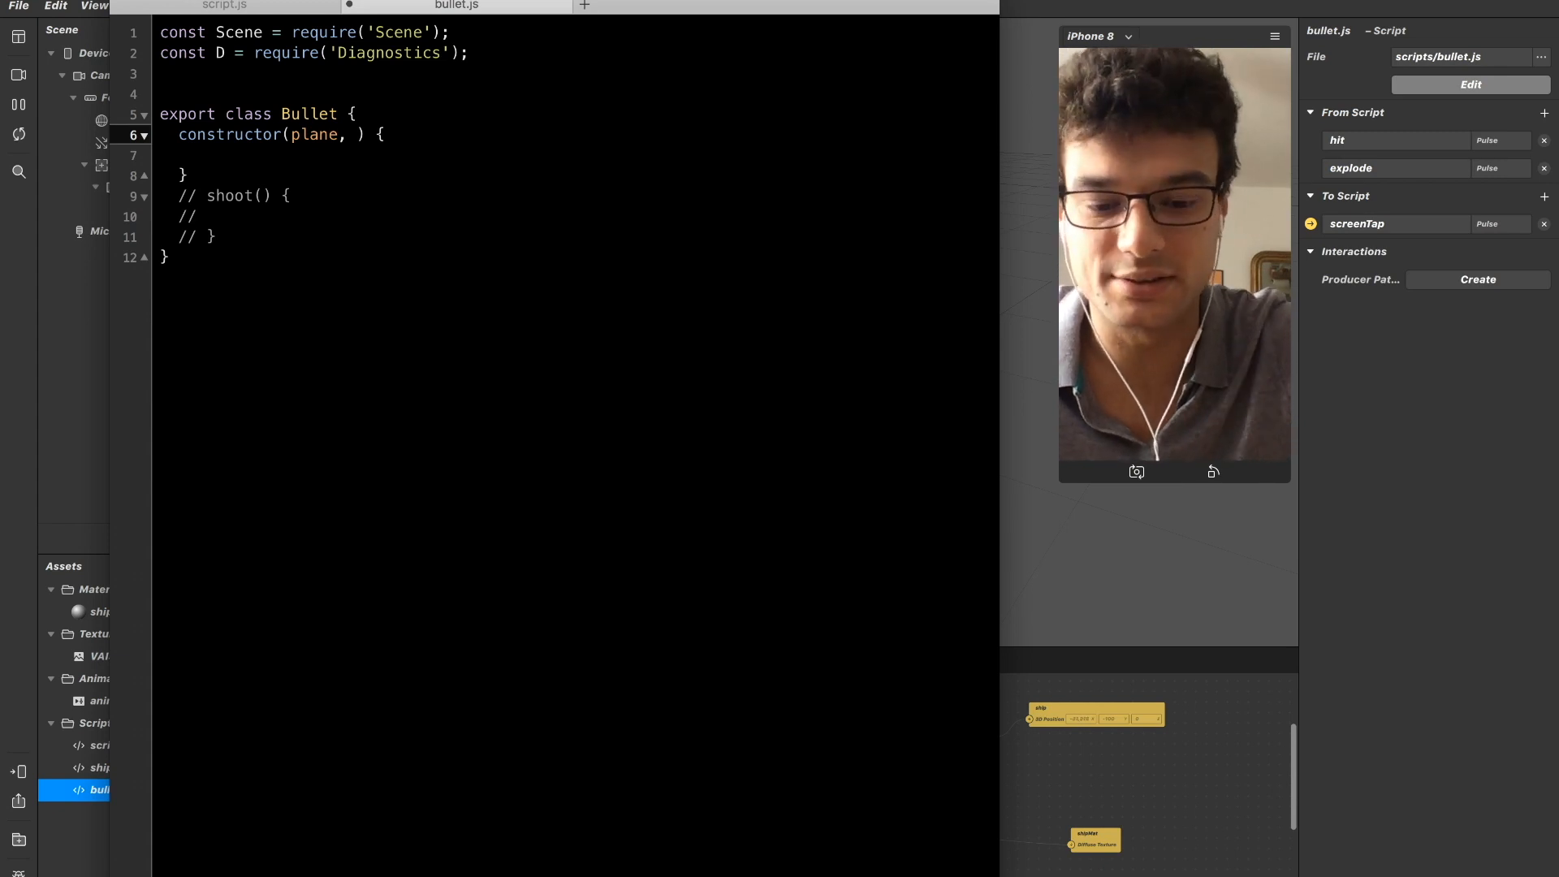
text(shipParent,)
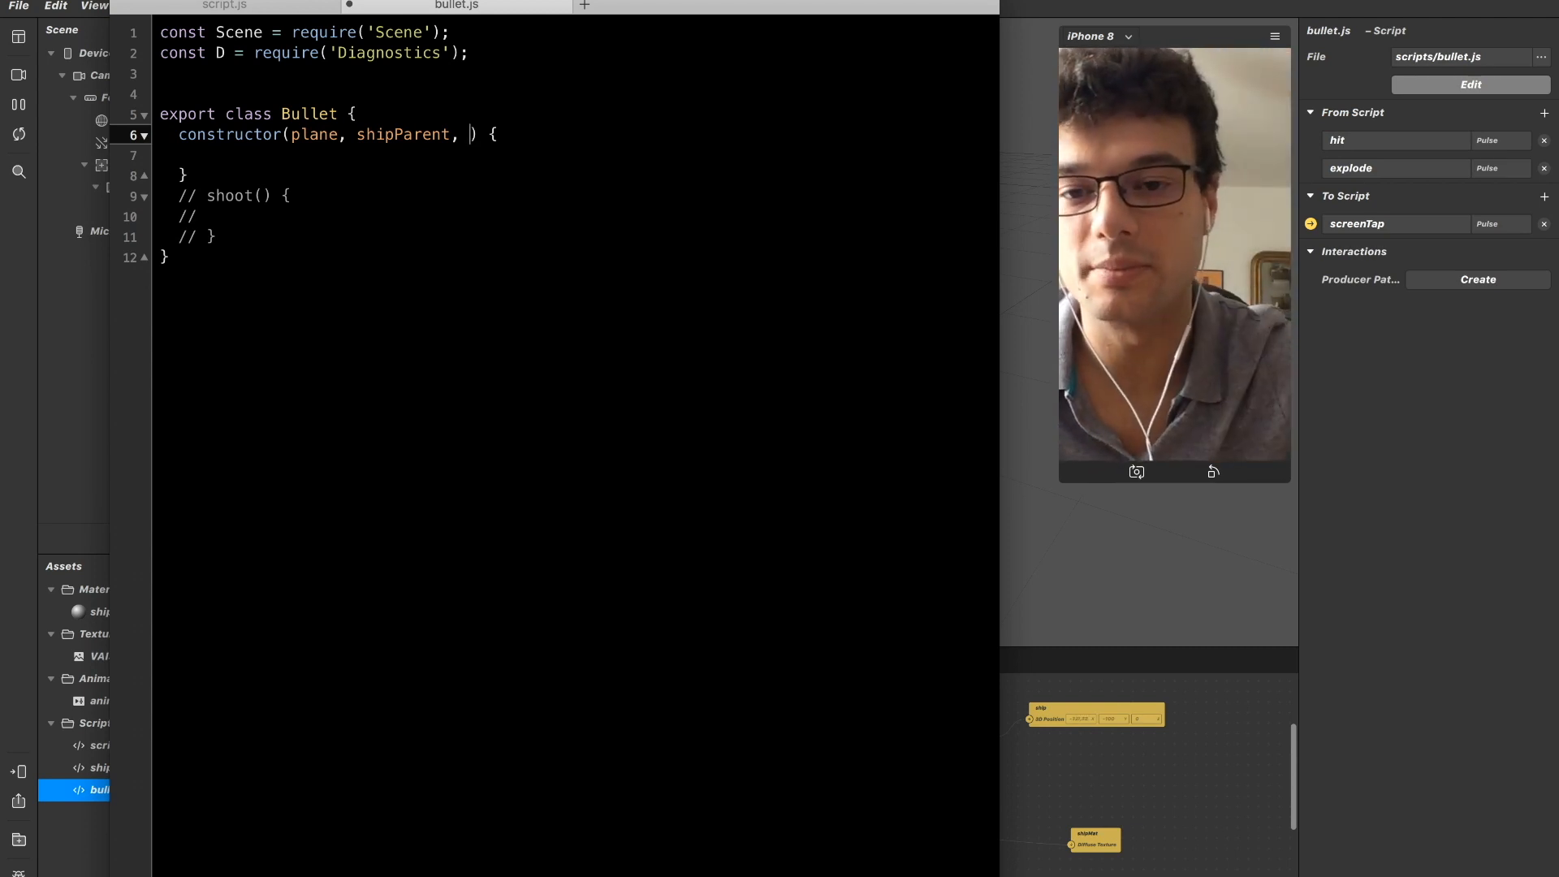
text(sh)
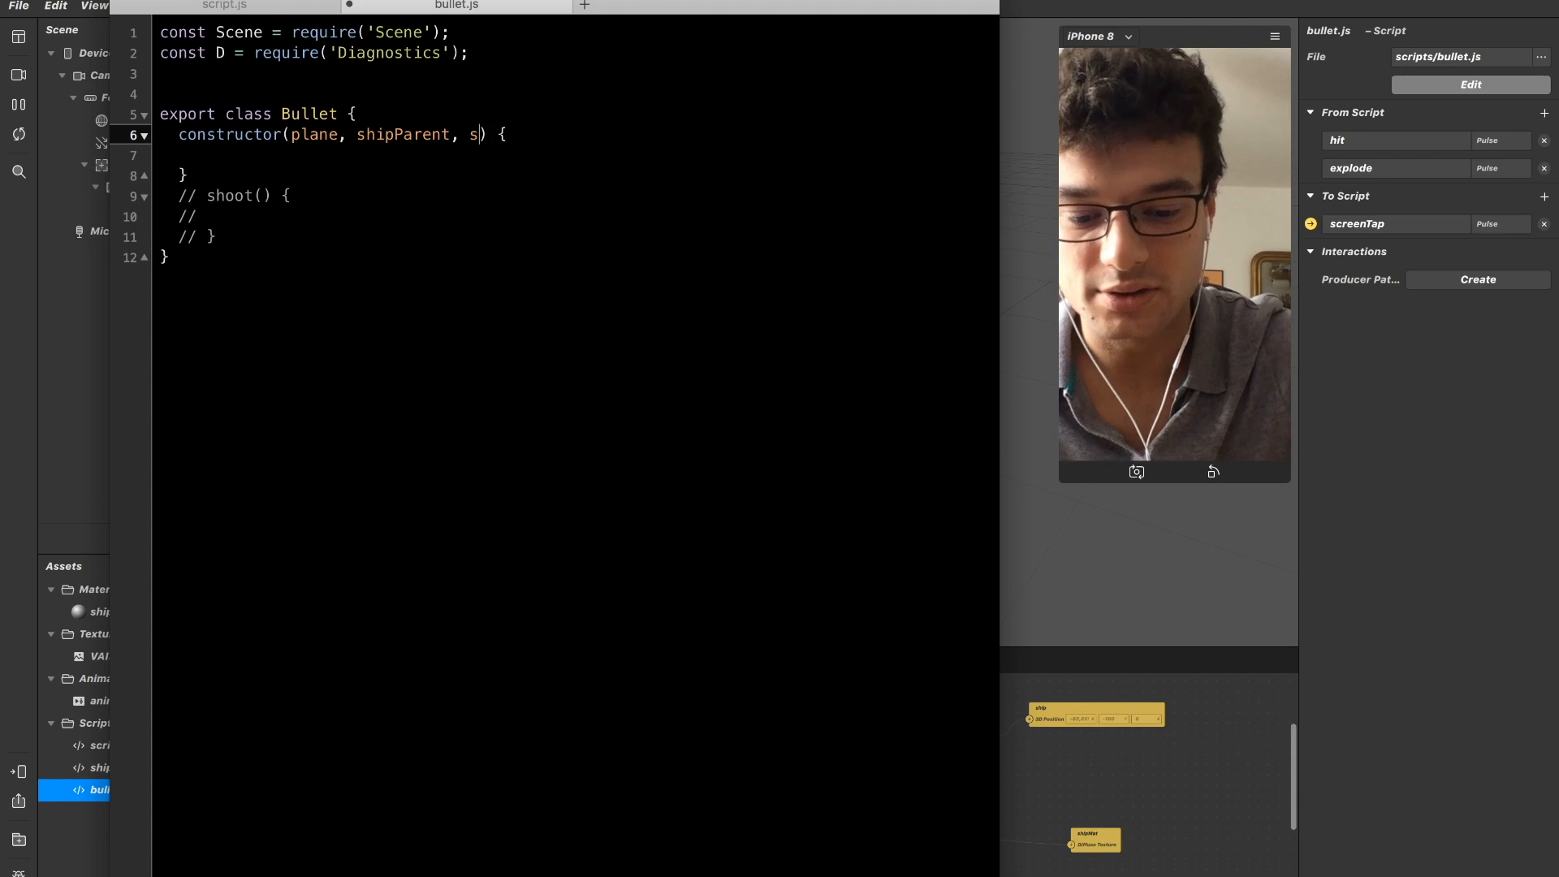
key(BackSpace)
key(BackSpace)
text(height)
Store the arguments in the constructor body with this.plane = plane and this.parent = shipParent.
key(Down)
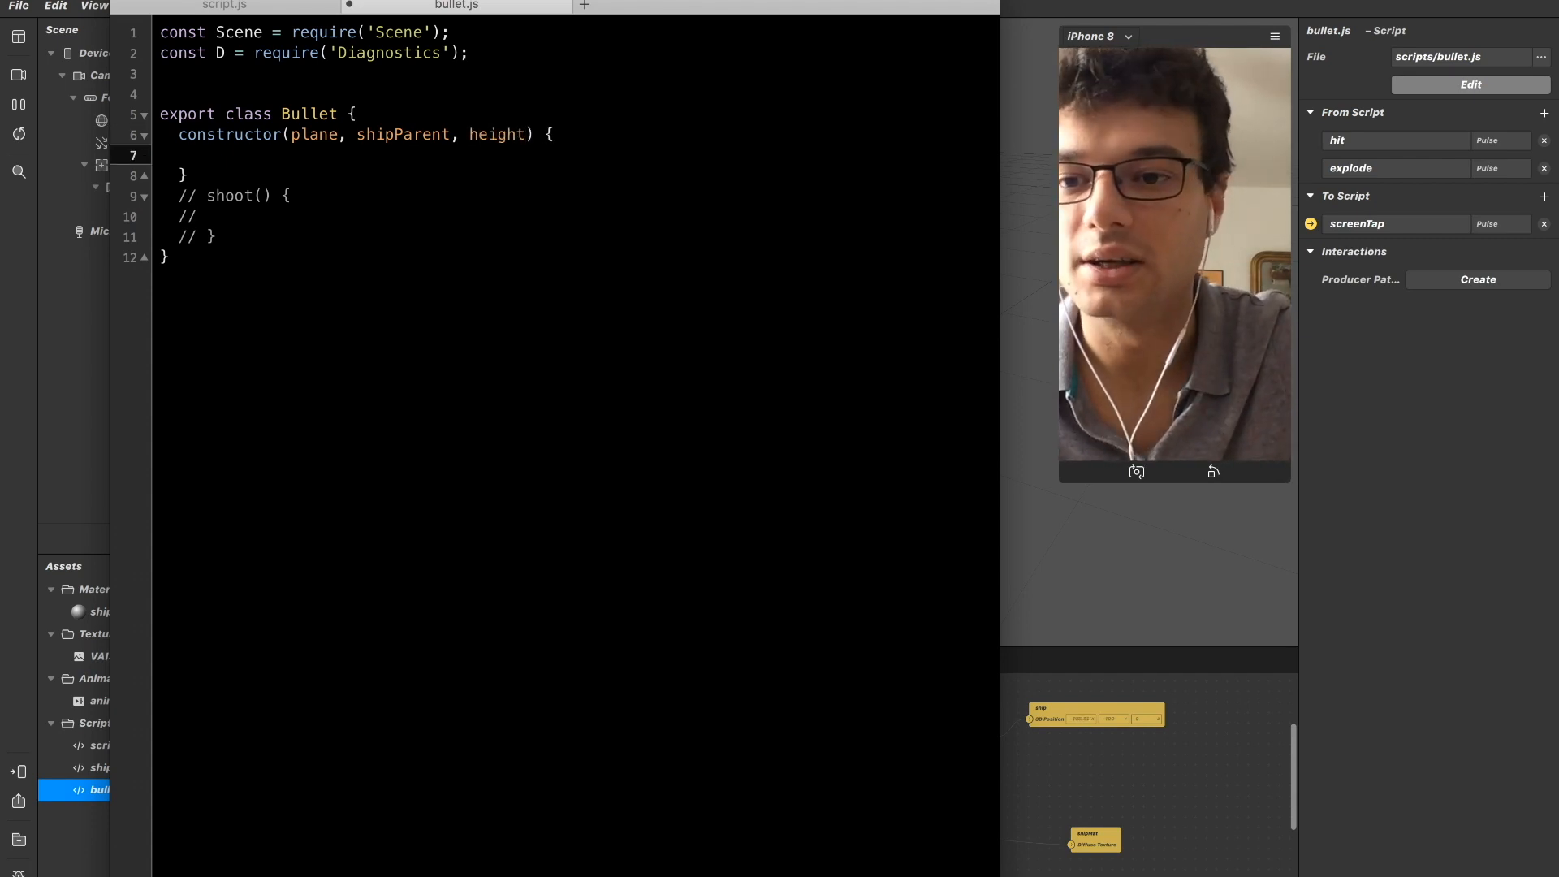
text(this.)
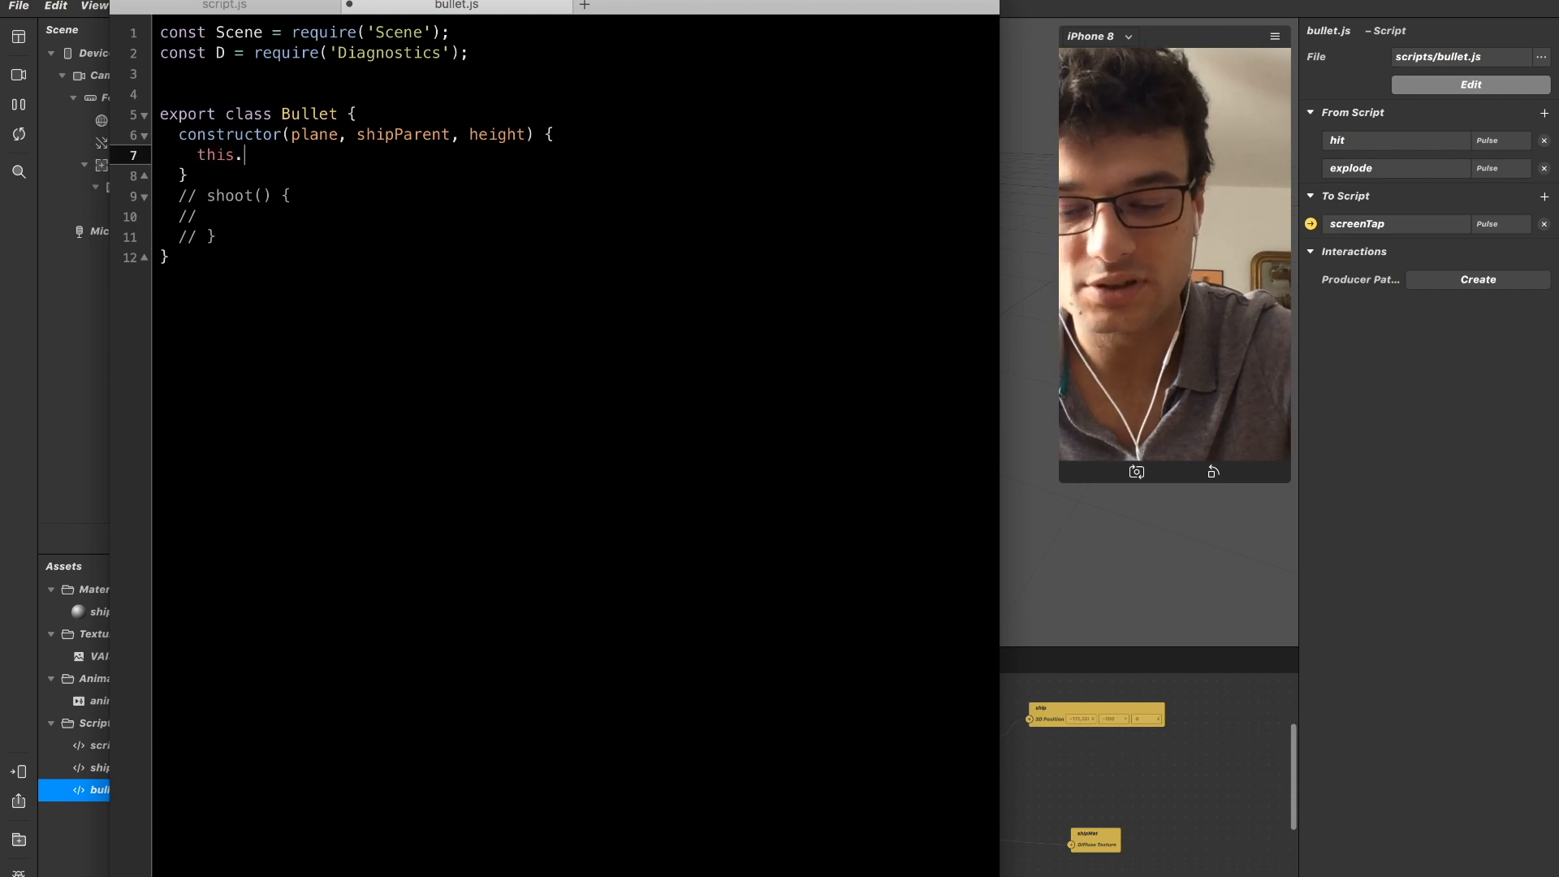
text(plane)
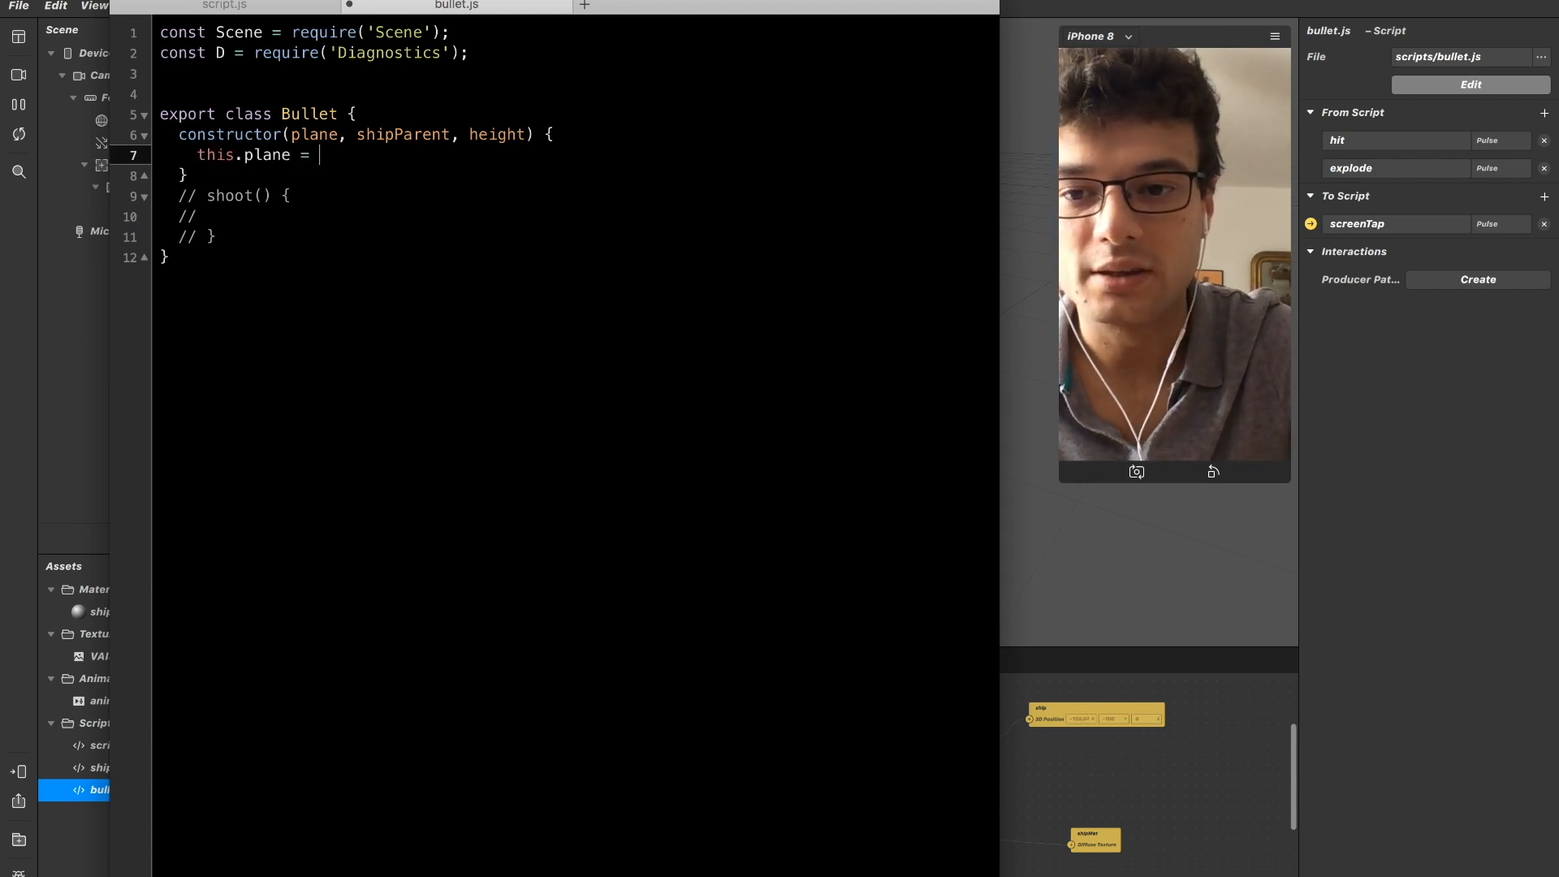
text( = plane)
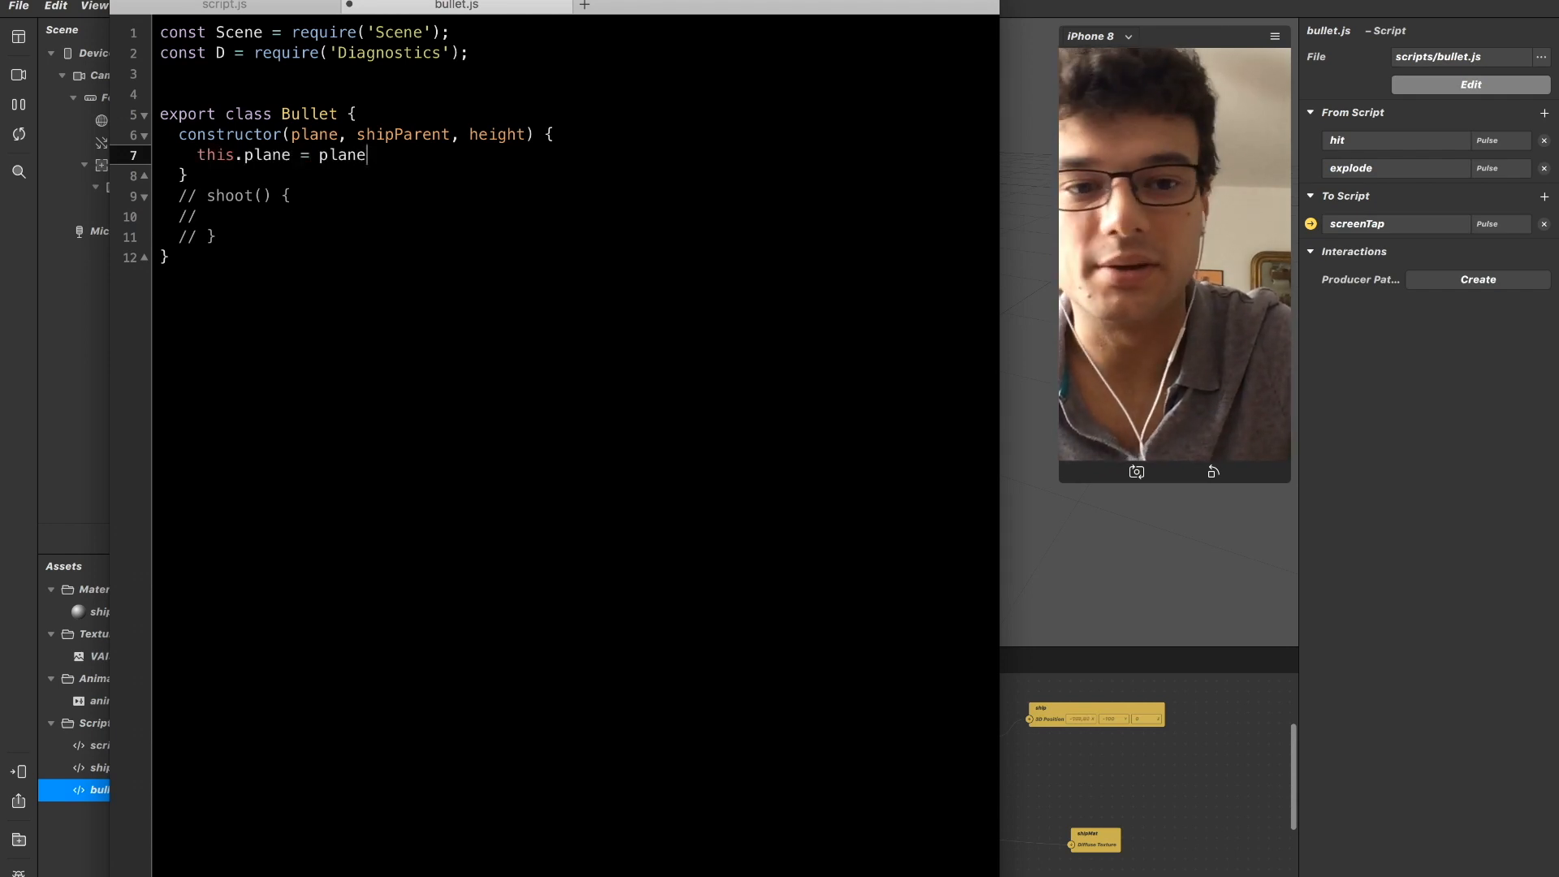
key(Return)
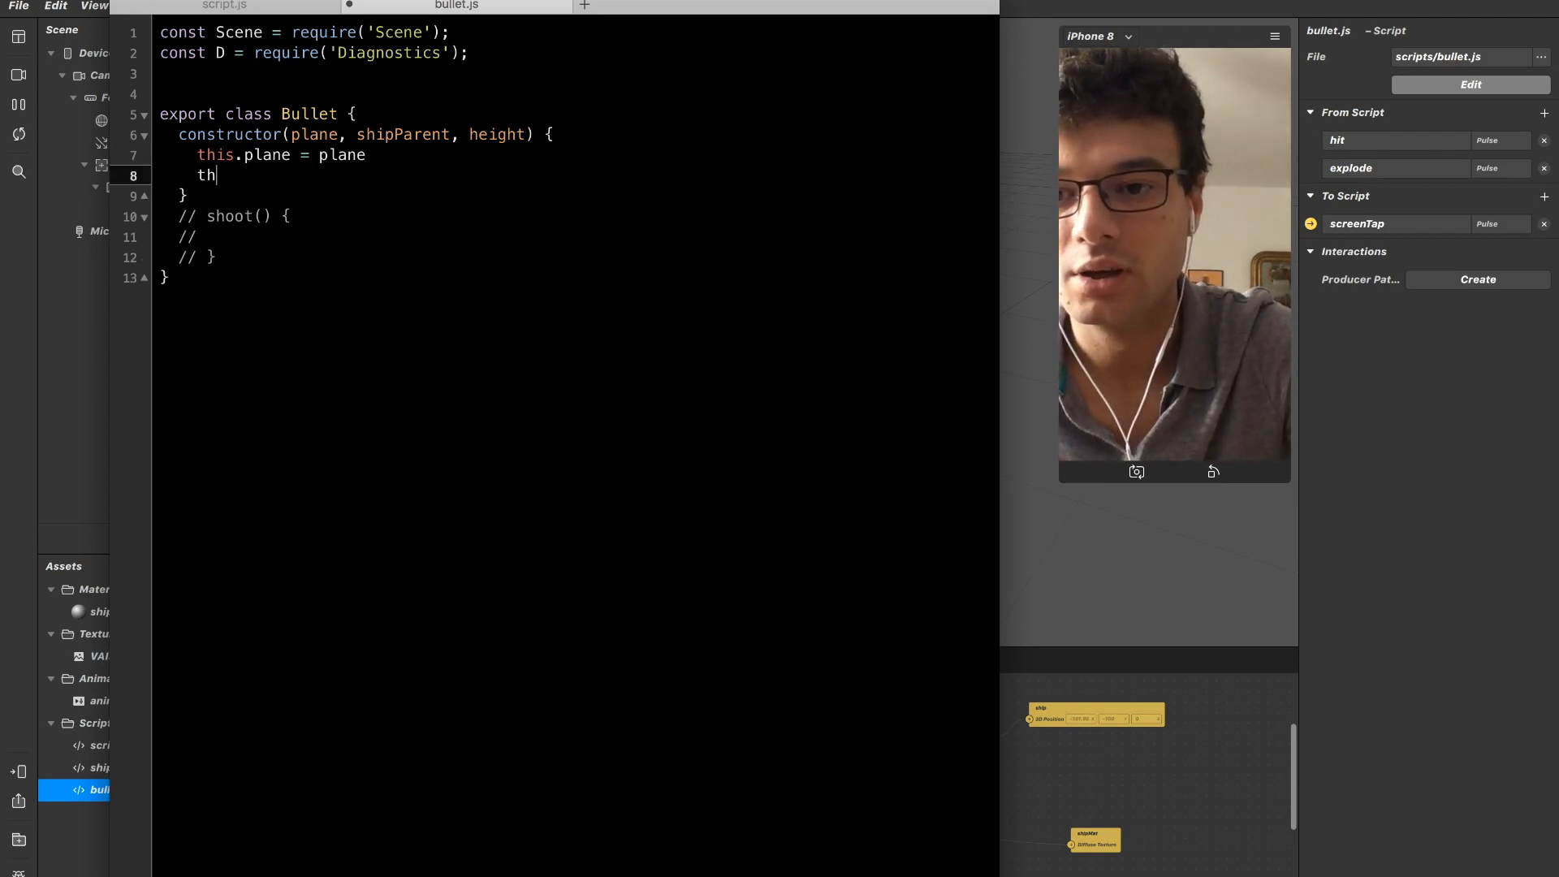
text(this.paren)
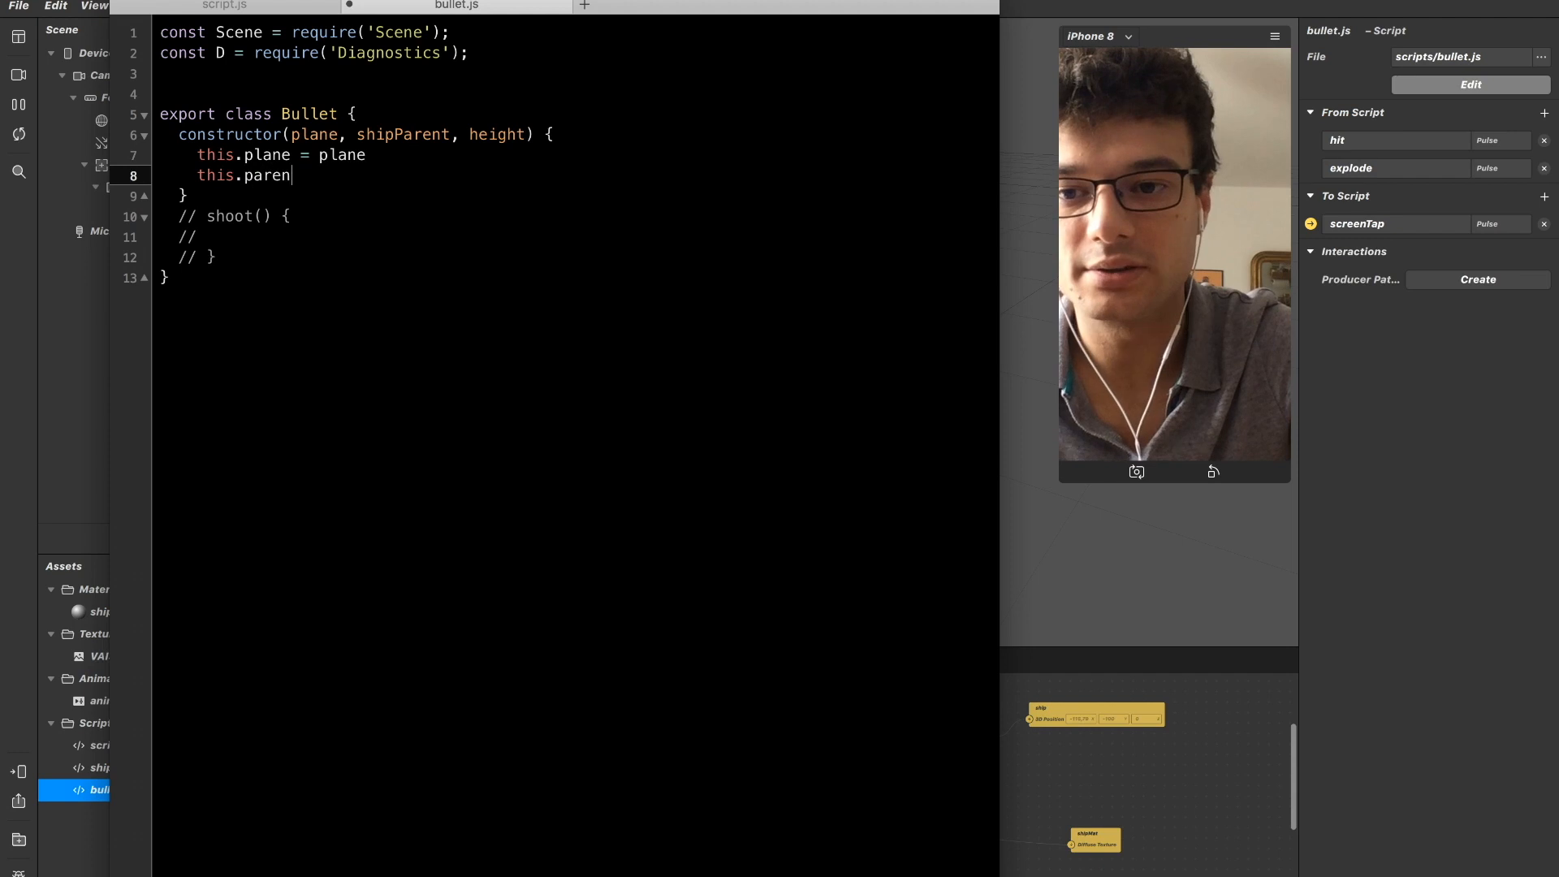
text(t = shipParent)
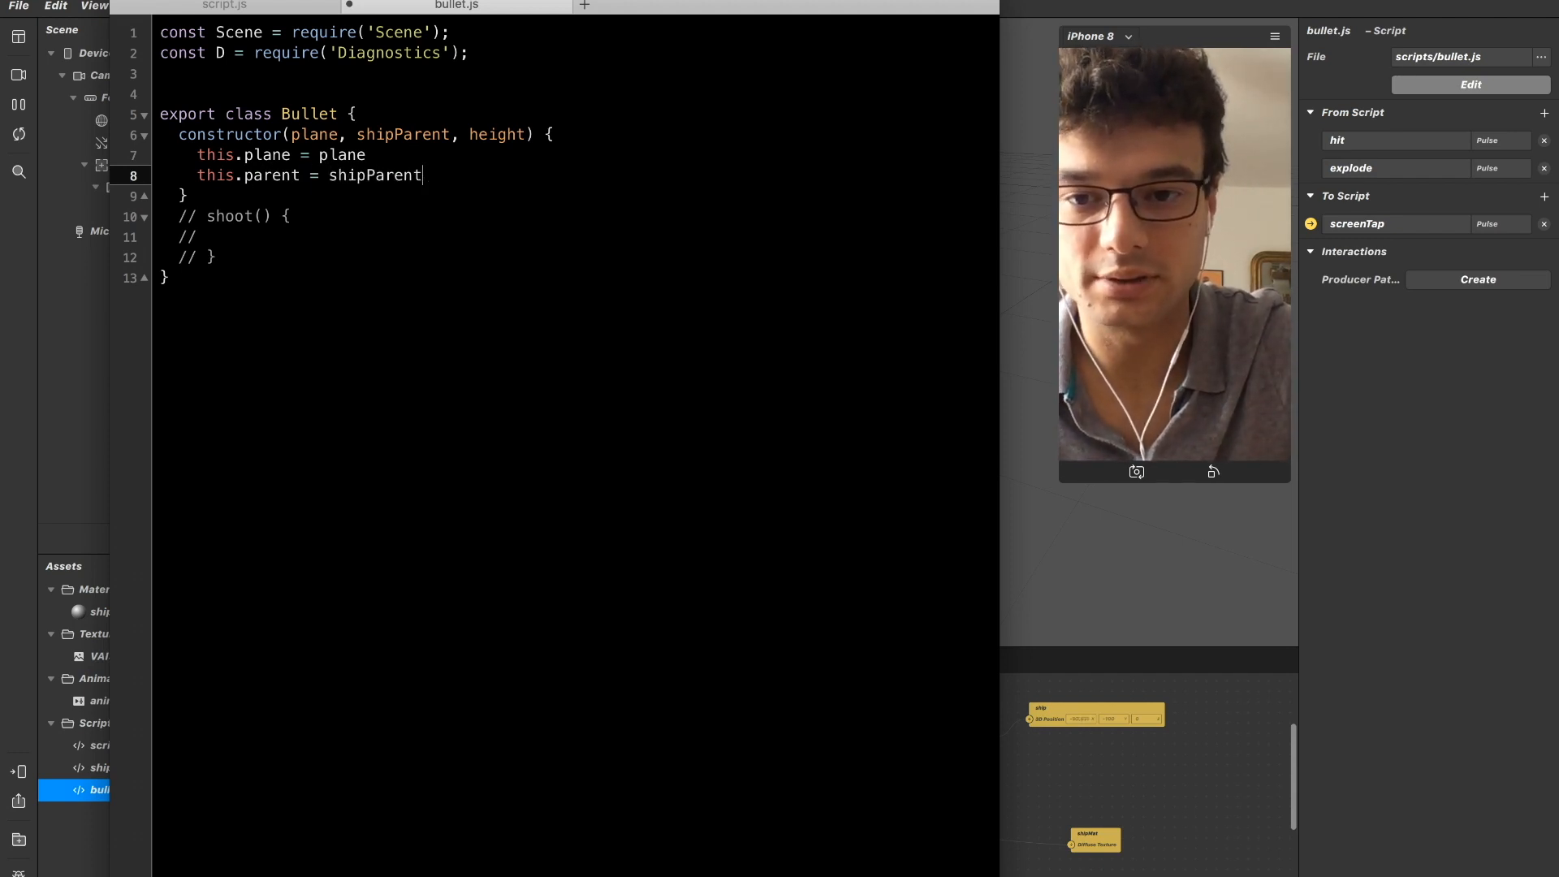
key(Return)
text(this.)
key(BackSpace)
key(BackSpace)
key(BackSpace)
key(BackSpace)
key(BackSpace)
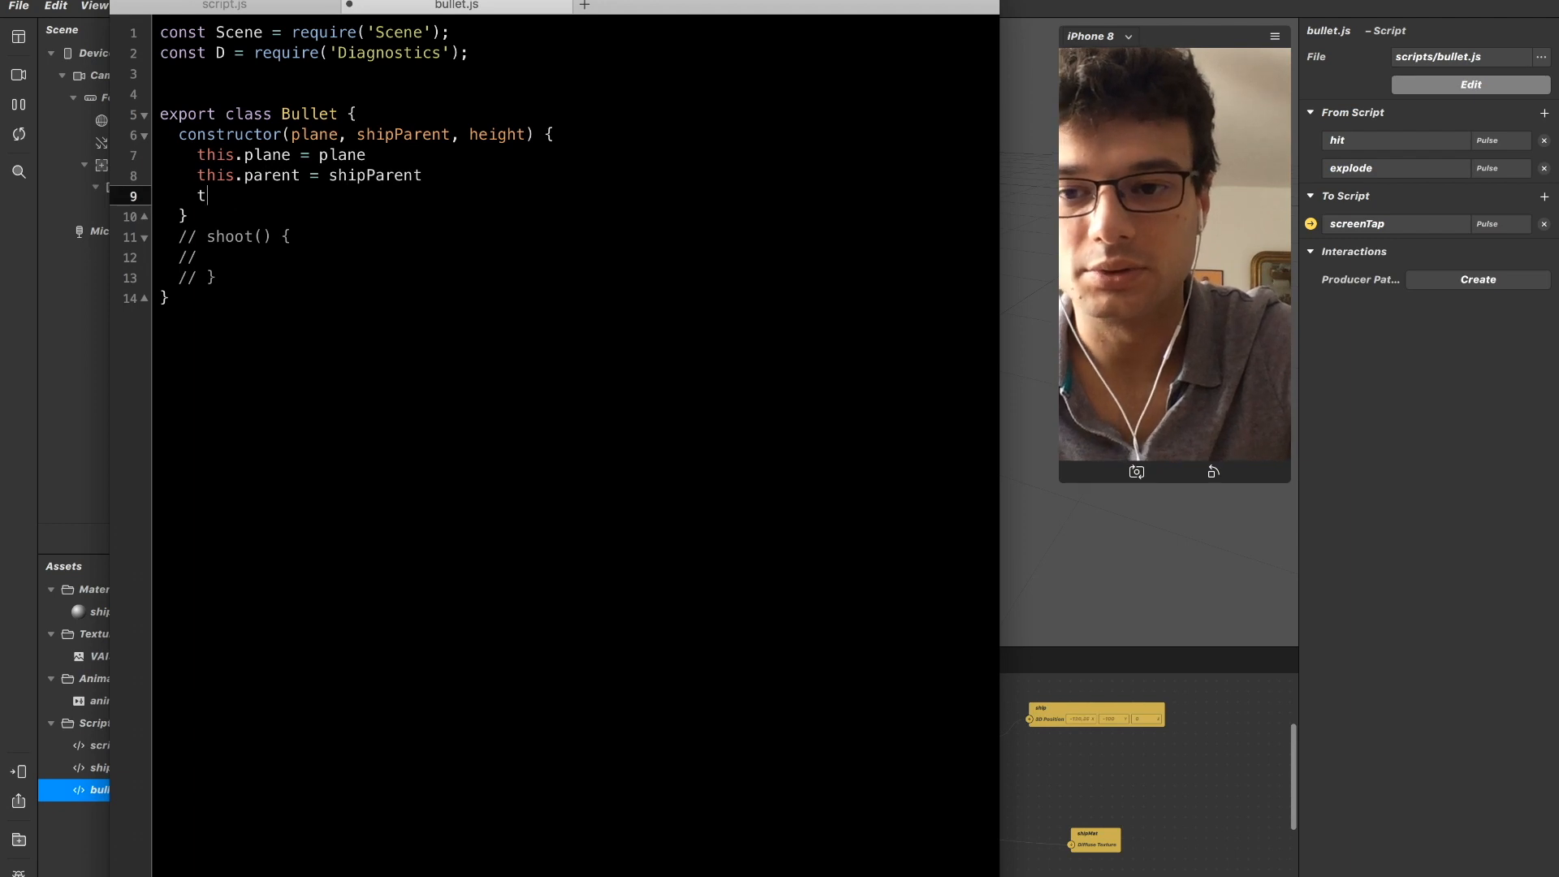
key(shift+Home)
key(BackSpace)
key(BackSpace)
Remove the height parameter from the Bullet constructor's parameter list.
key(Up)
key(Up)
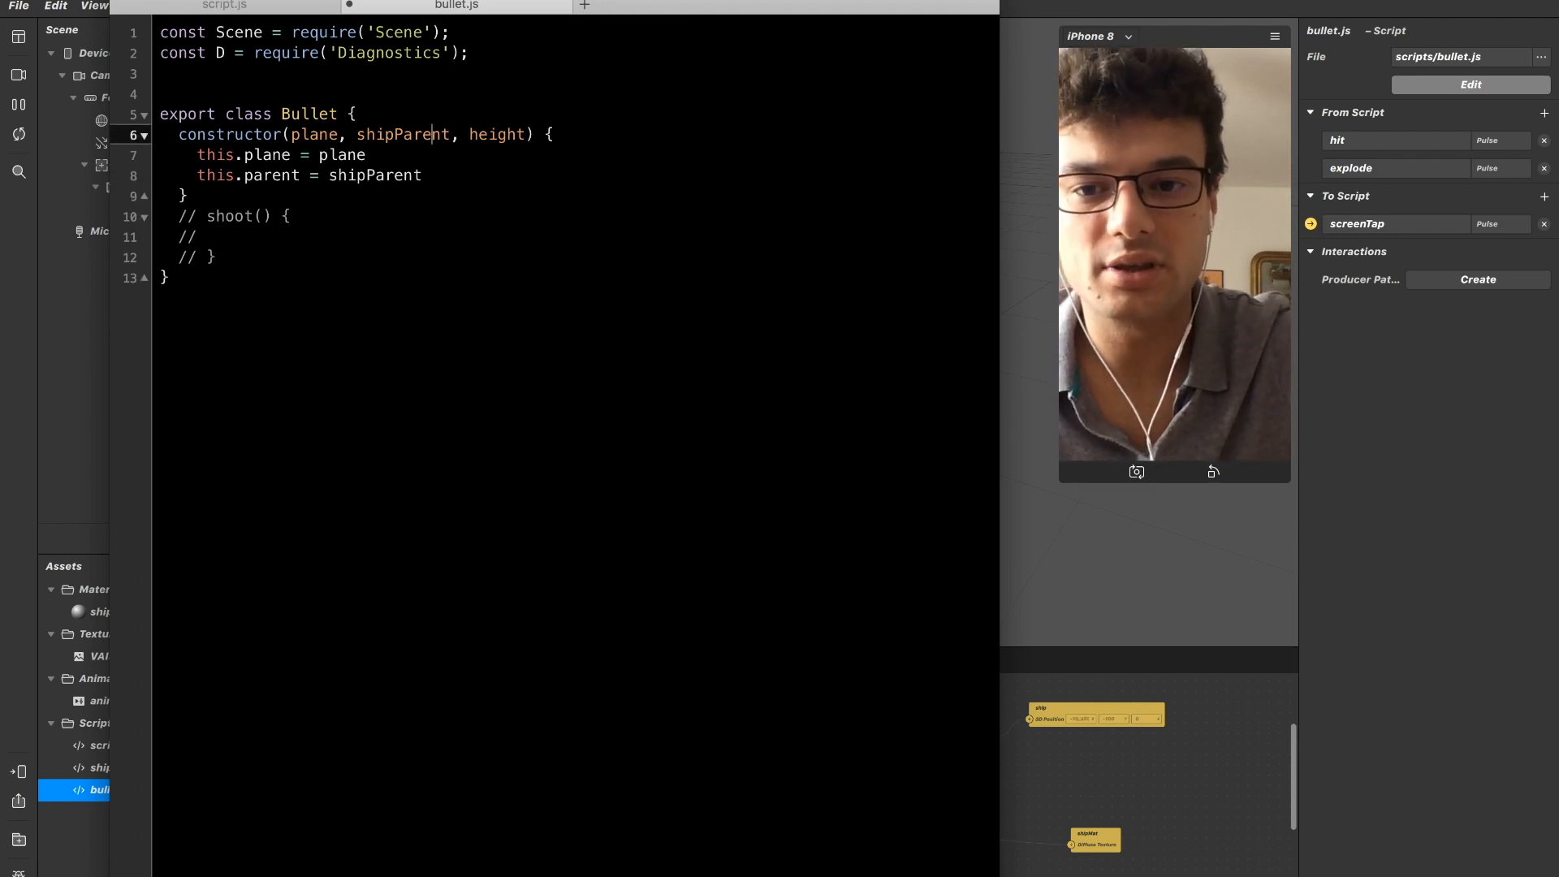
key(Right)
key(shift+Right)
key(shift+Right)
key(shift+Left)
key(shift+Right)
key(Left)
key(Right)
key(shift+Right)
key(shift+Right)
key(shift+Right)
key(shift+Right)
key(shift+Right)
key(shift+Right)
key(BackSpace)
Add a height parameter to the commented-out shoot() method.
key(Down)
key(Down)
key(Down)
key(Down)
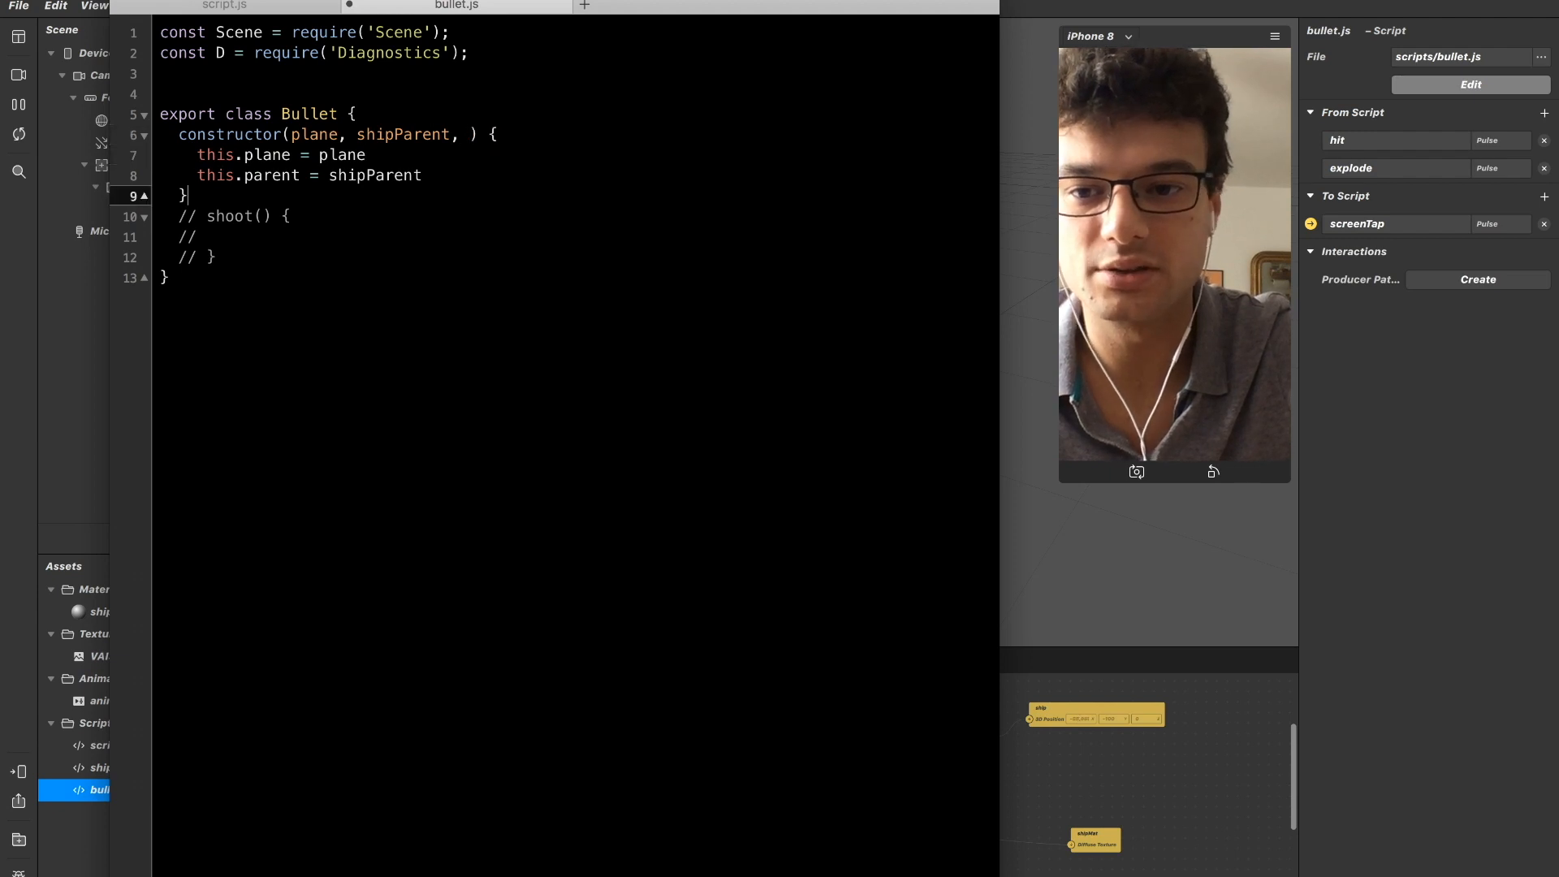
key(Left)
key(Left)
key(Left)
text(height)
Add size as the third parameter of the Bullet constructor.
key(Up)
key(Up)
key(Up)
key(Up)
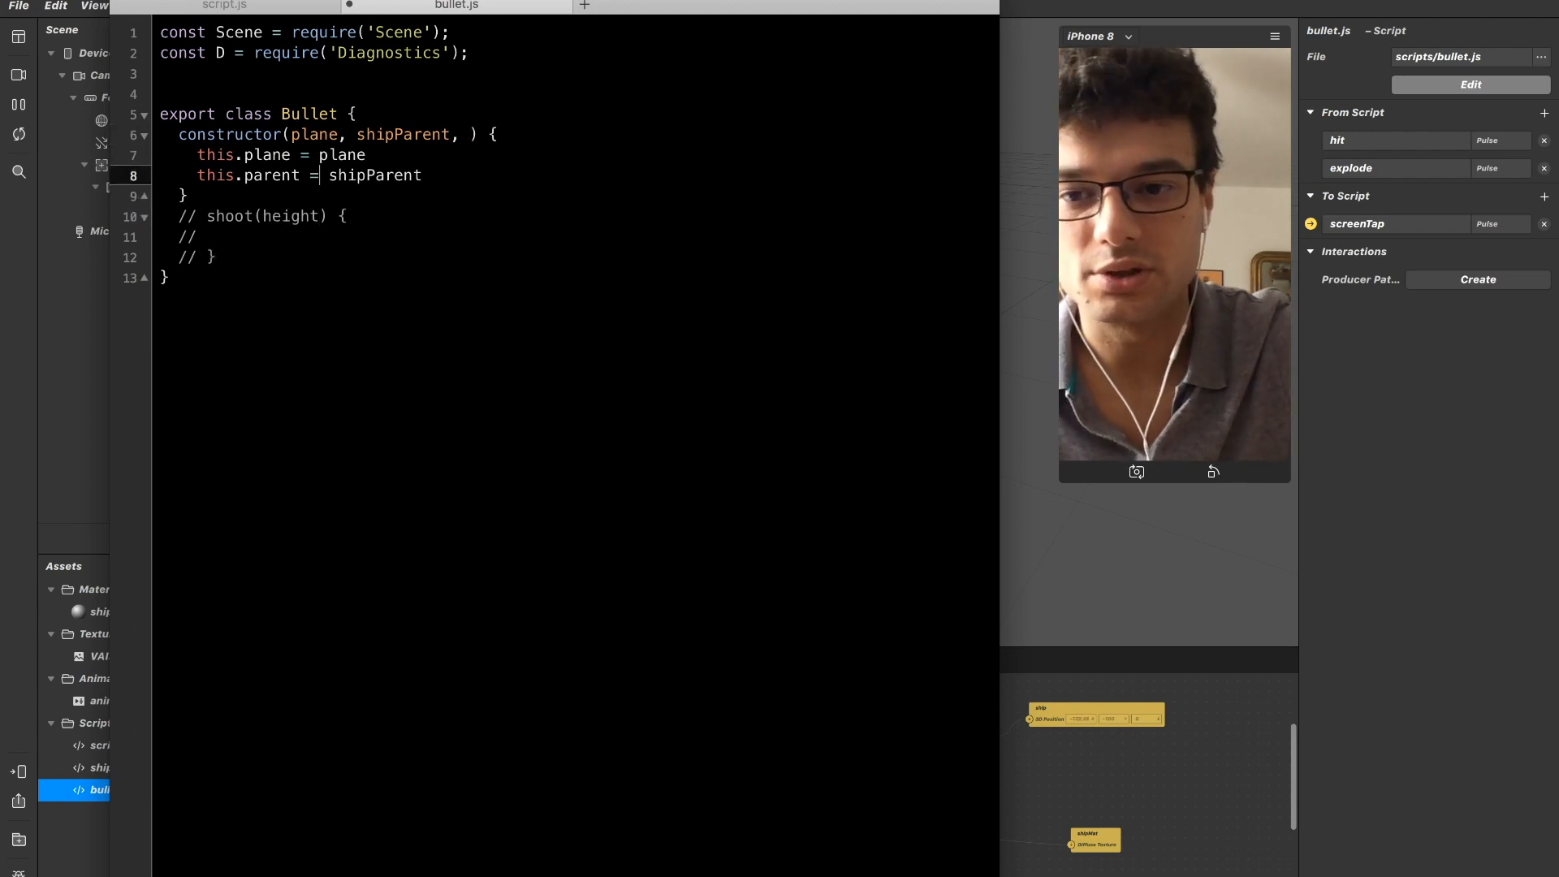
key(Right)
key(Right)
key(Right)
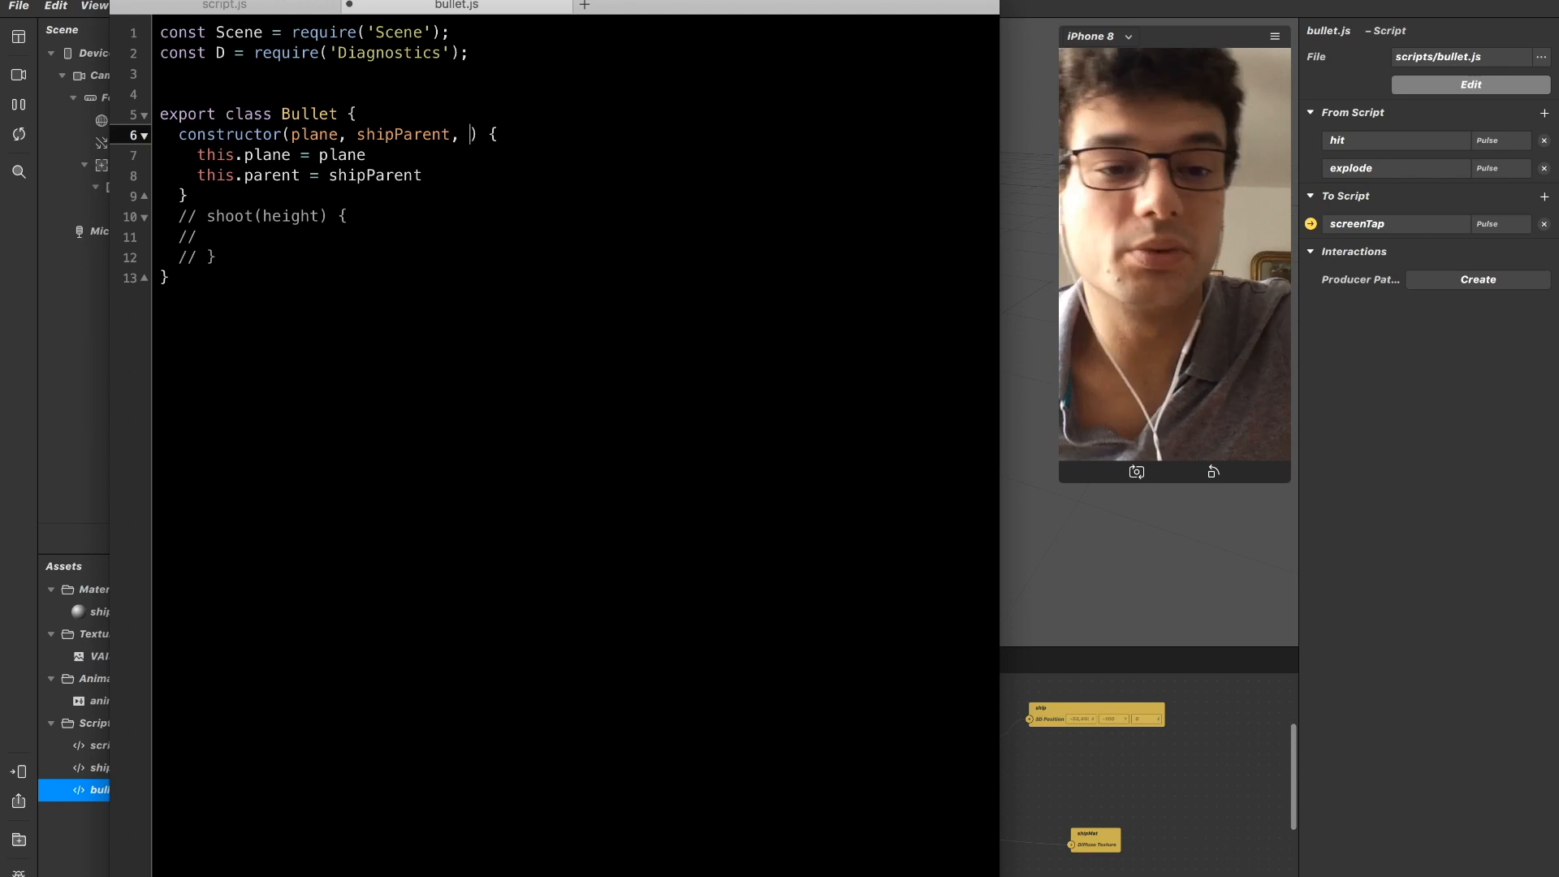
text(size)
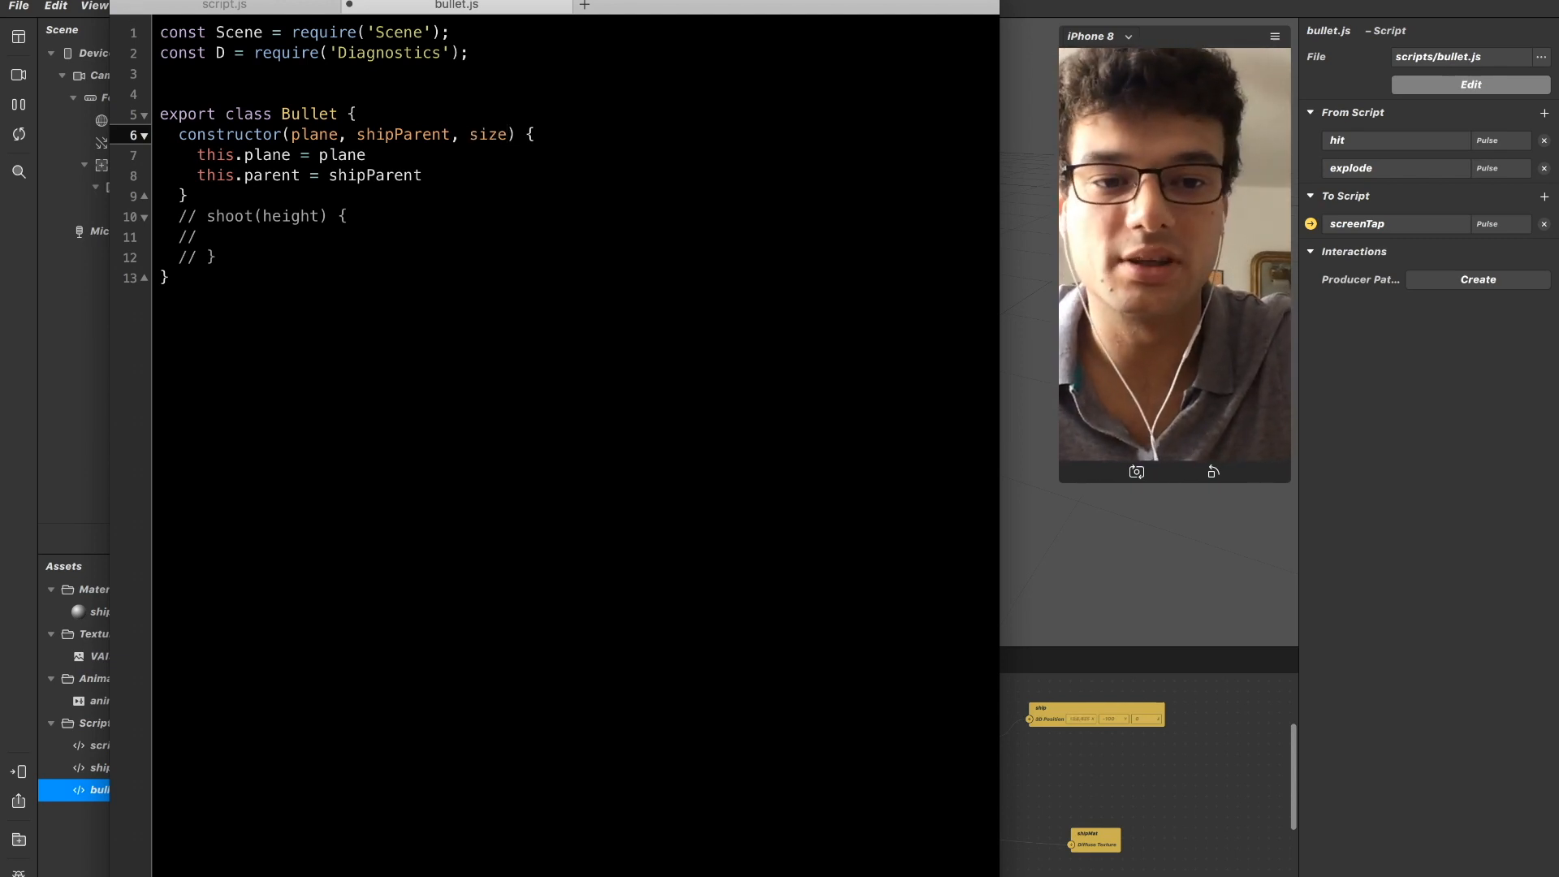
Insert a line reading this.plane.transform.scaleX below the this.plane assignment.
key(Down)
key(Down)
key(Up)
key(Return)
text(yh)
key(BackSpace)
key(BackSpace)
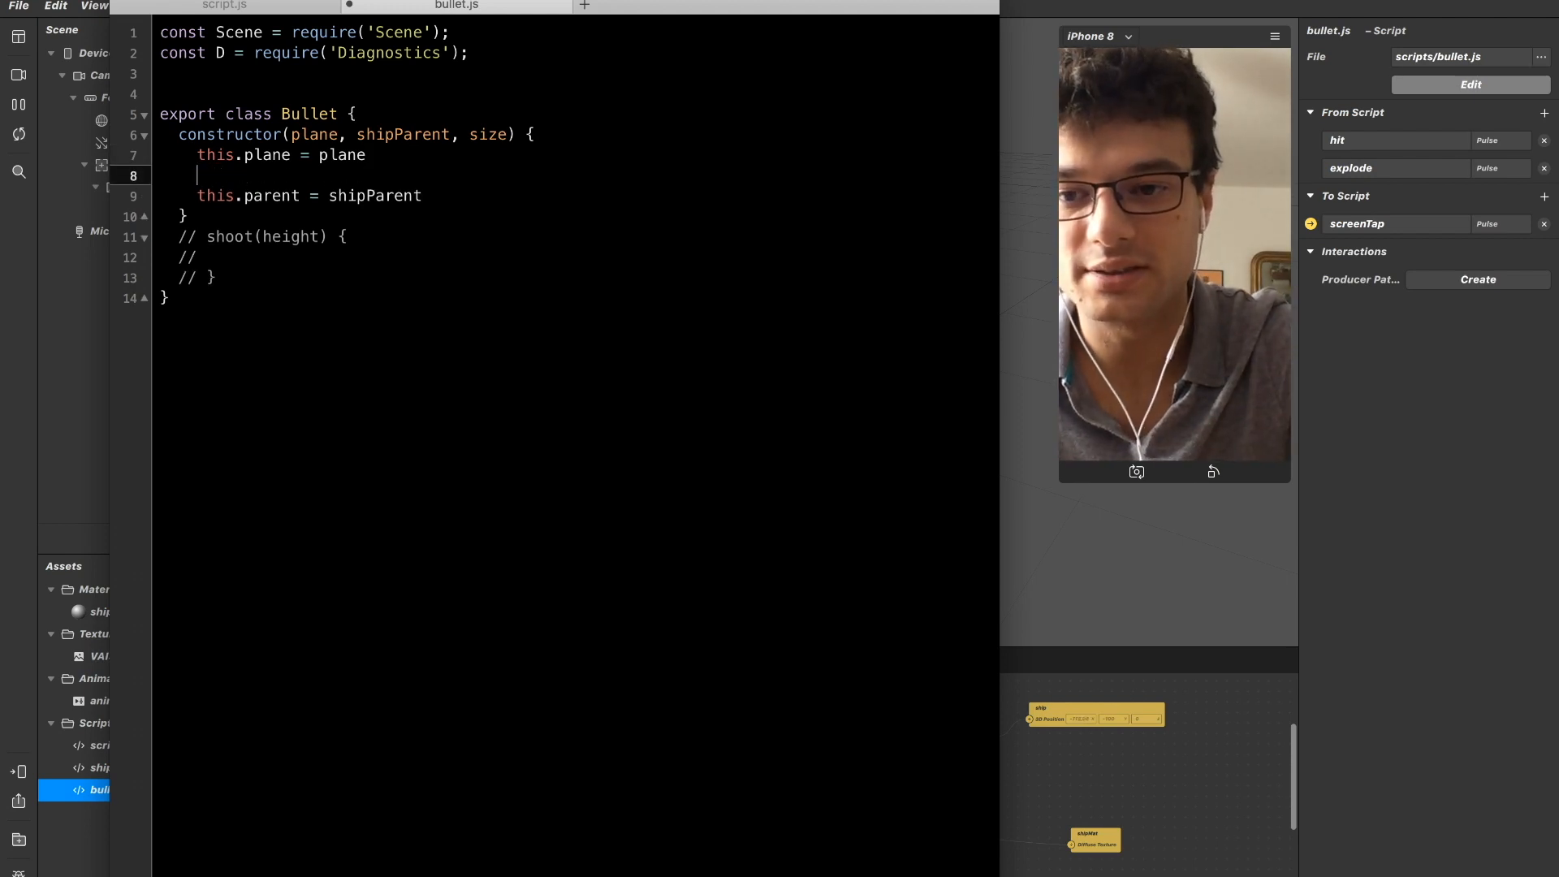
text(this/)
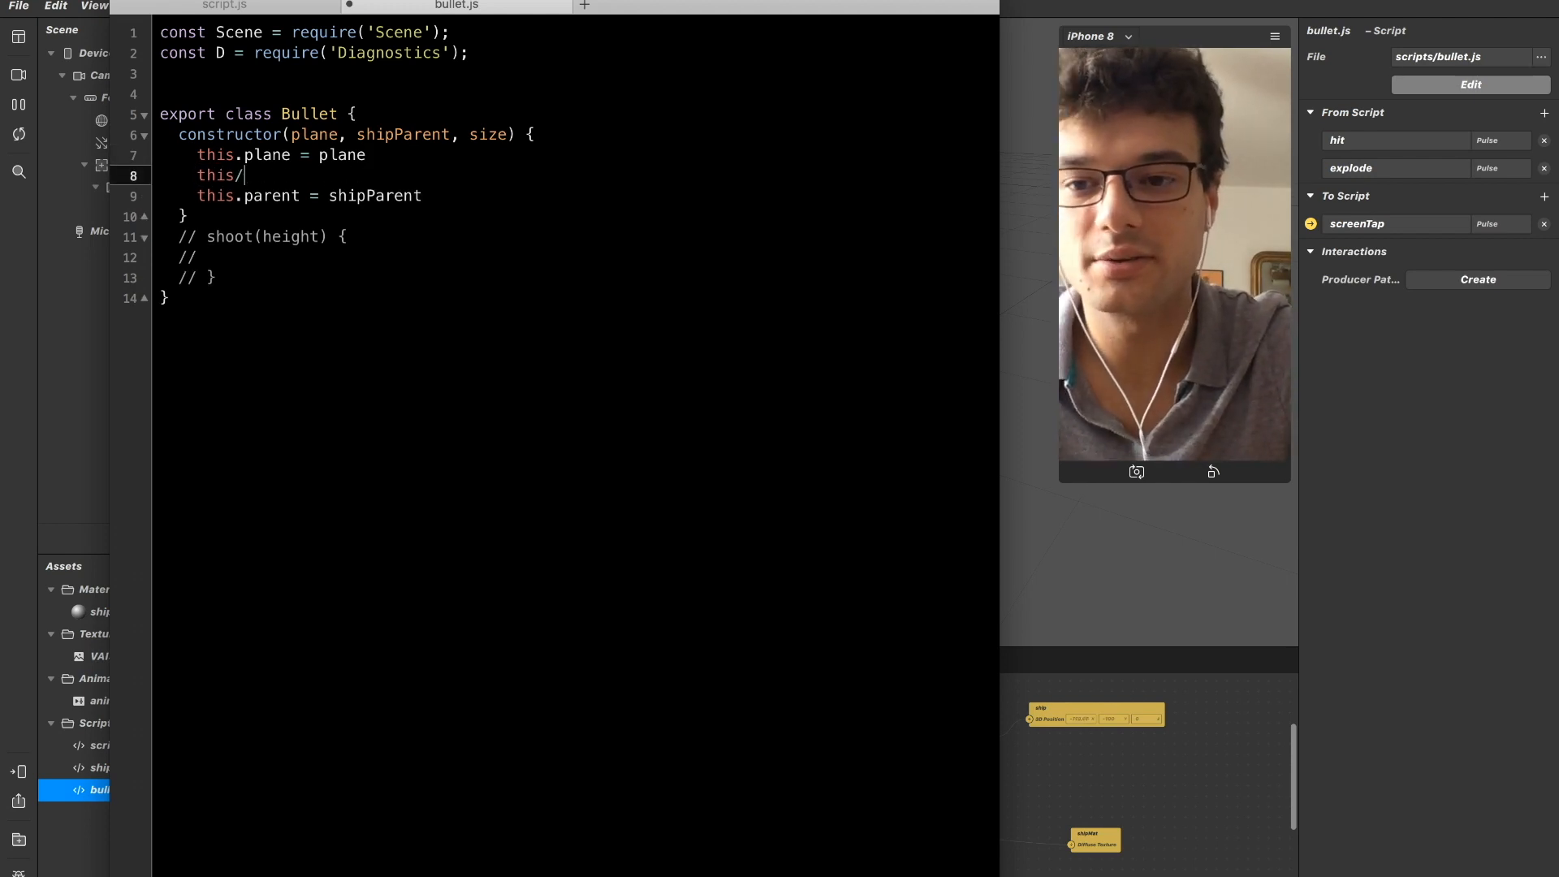
key(BackSpace)
text(.)
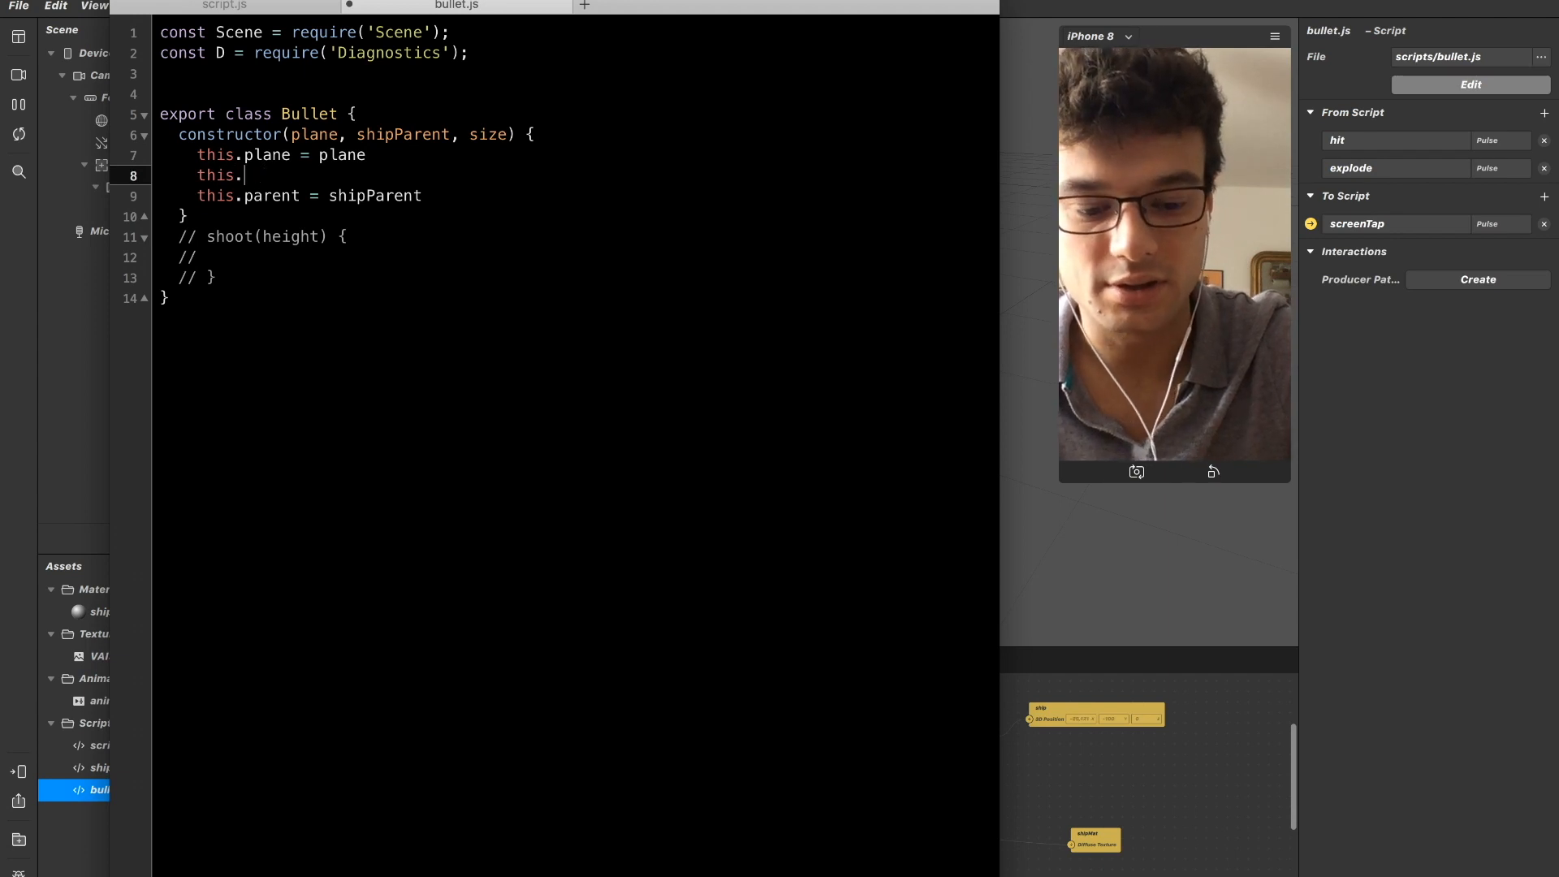
text(plane.transf)
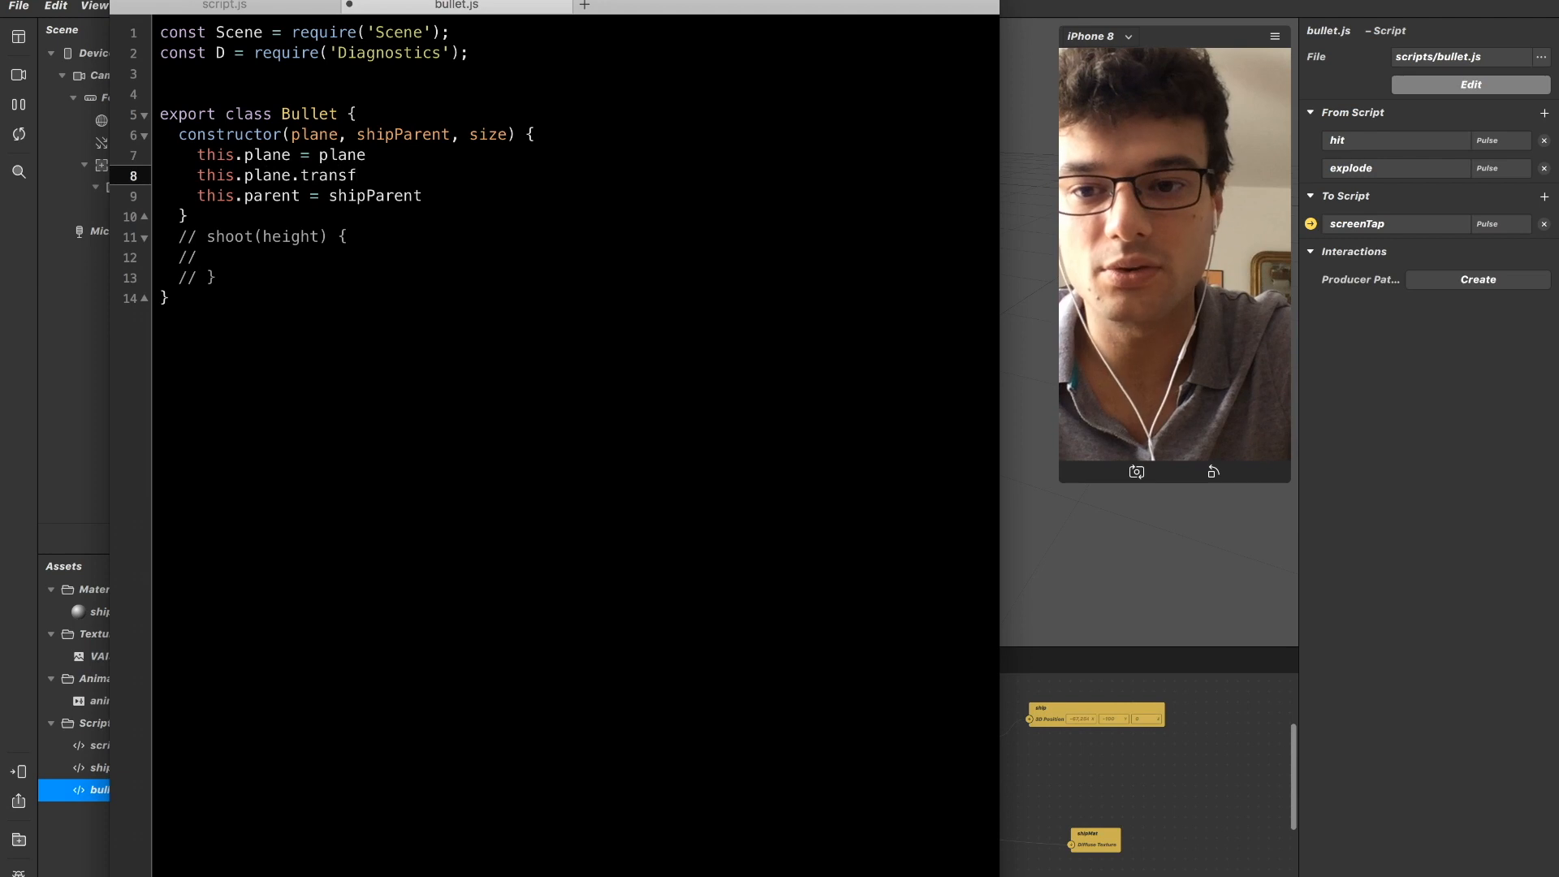
text(orm)
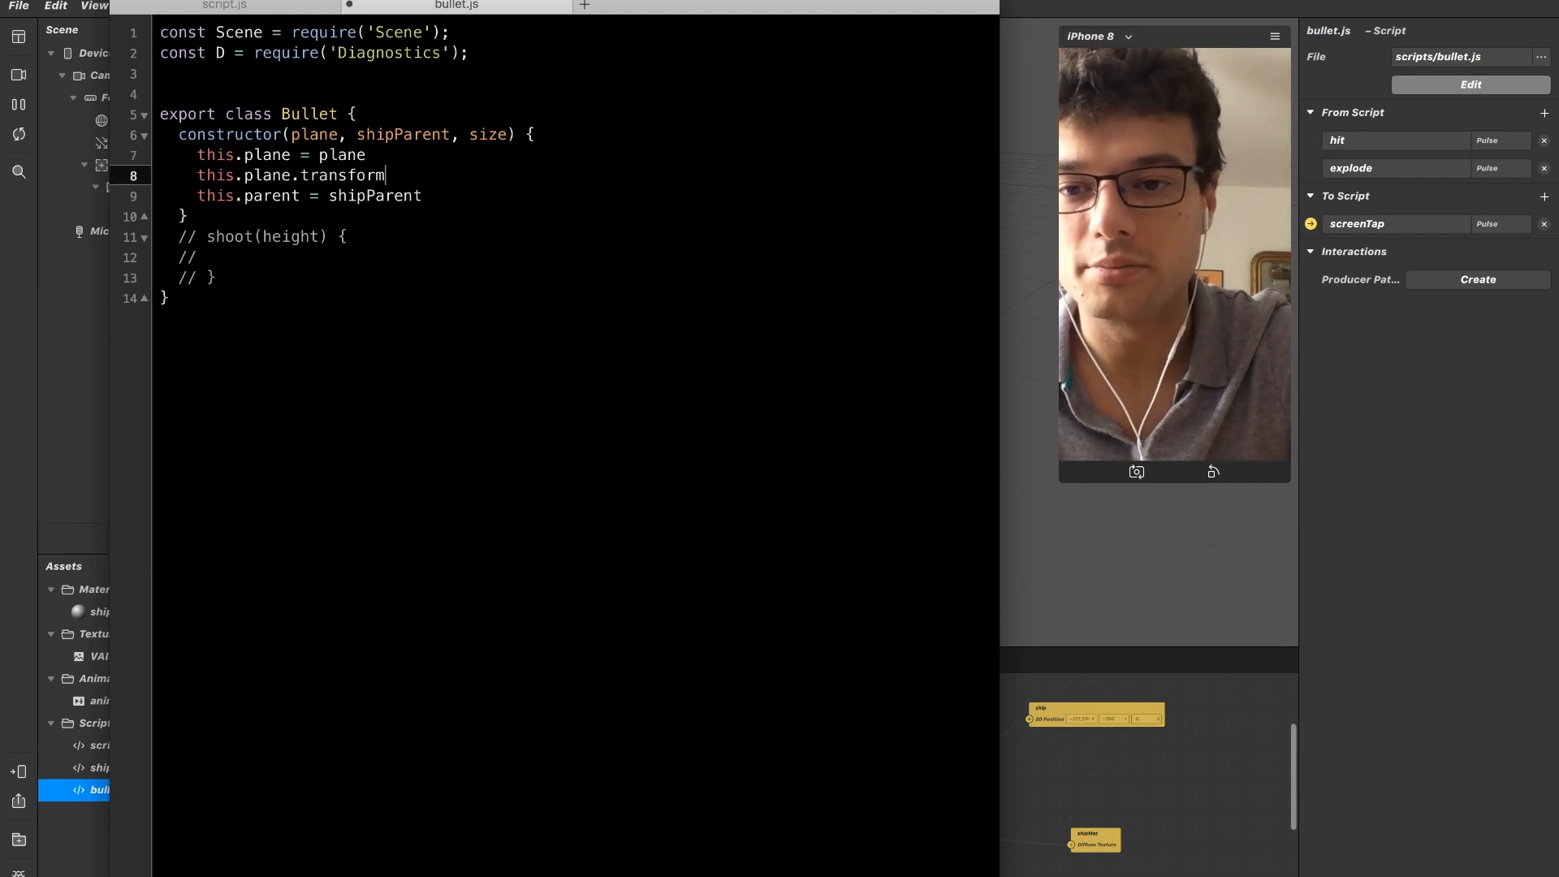
text(.scaleX)
Duplicate the this.plane.transform.scaleX line twice directly below it.
key(super+shift+Left)
key(super+c)
key(Right)
key(Return)
key(super+v)
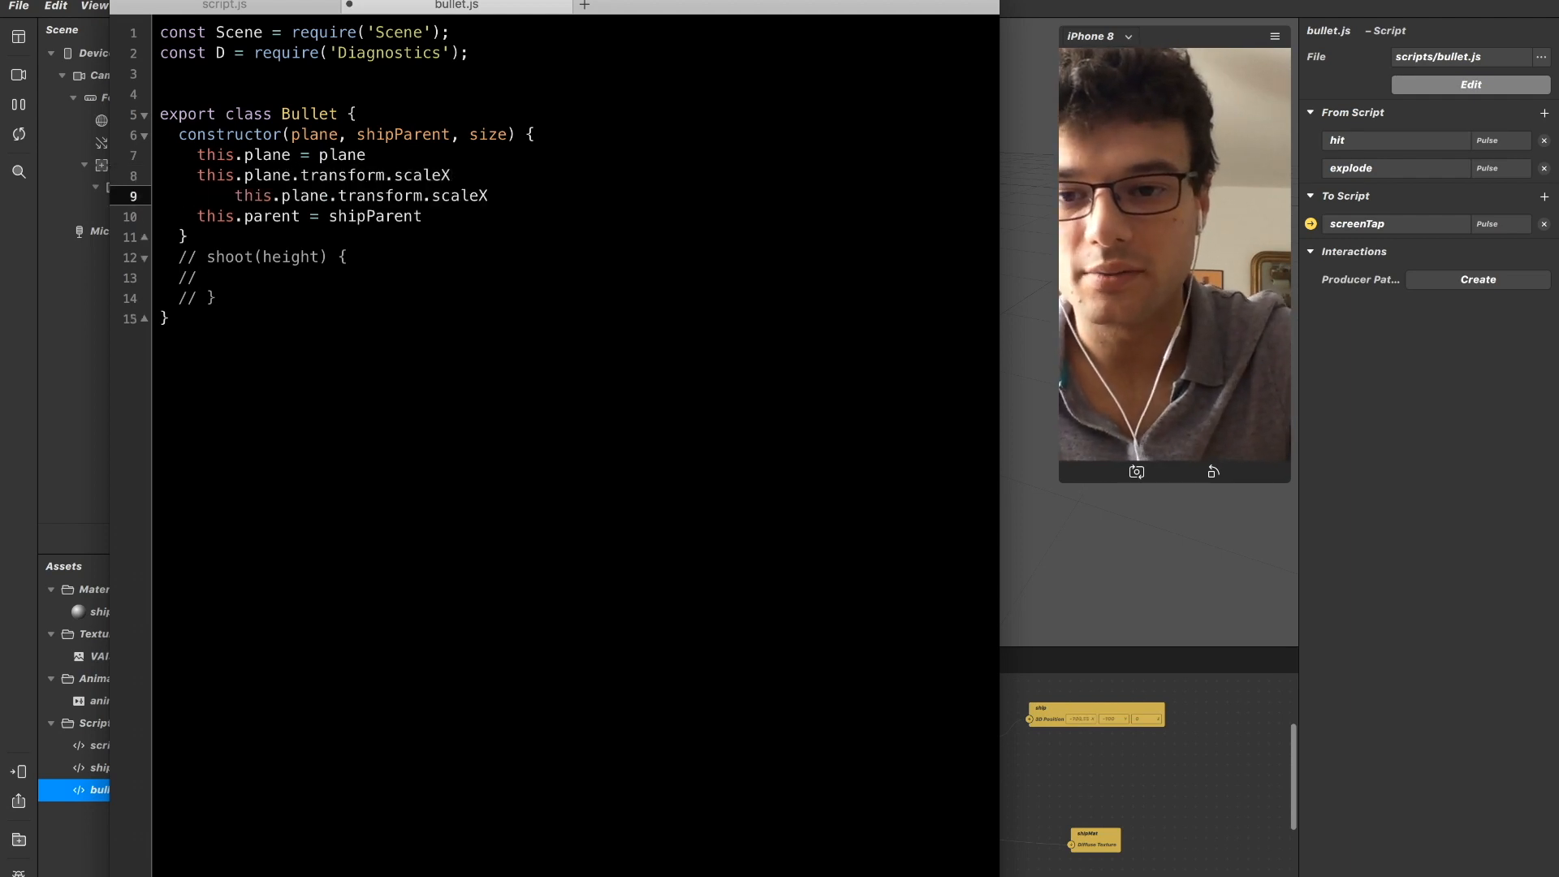
key(Return)
key(super+v)
Align the indentation of the two copied scaleX lines with the rest of the constructor body.
key(Down)
key(Down)
key(Up)
key(Left)
key(Left)
key(Left)
key(Left)
key(Left)
key(Left)
key(Left)
key(Up)
key(Up)
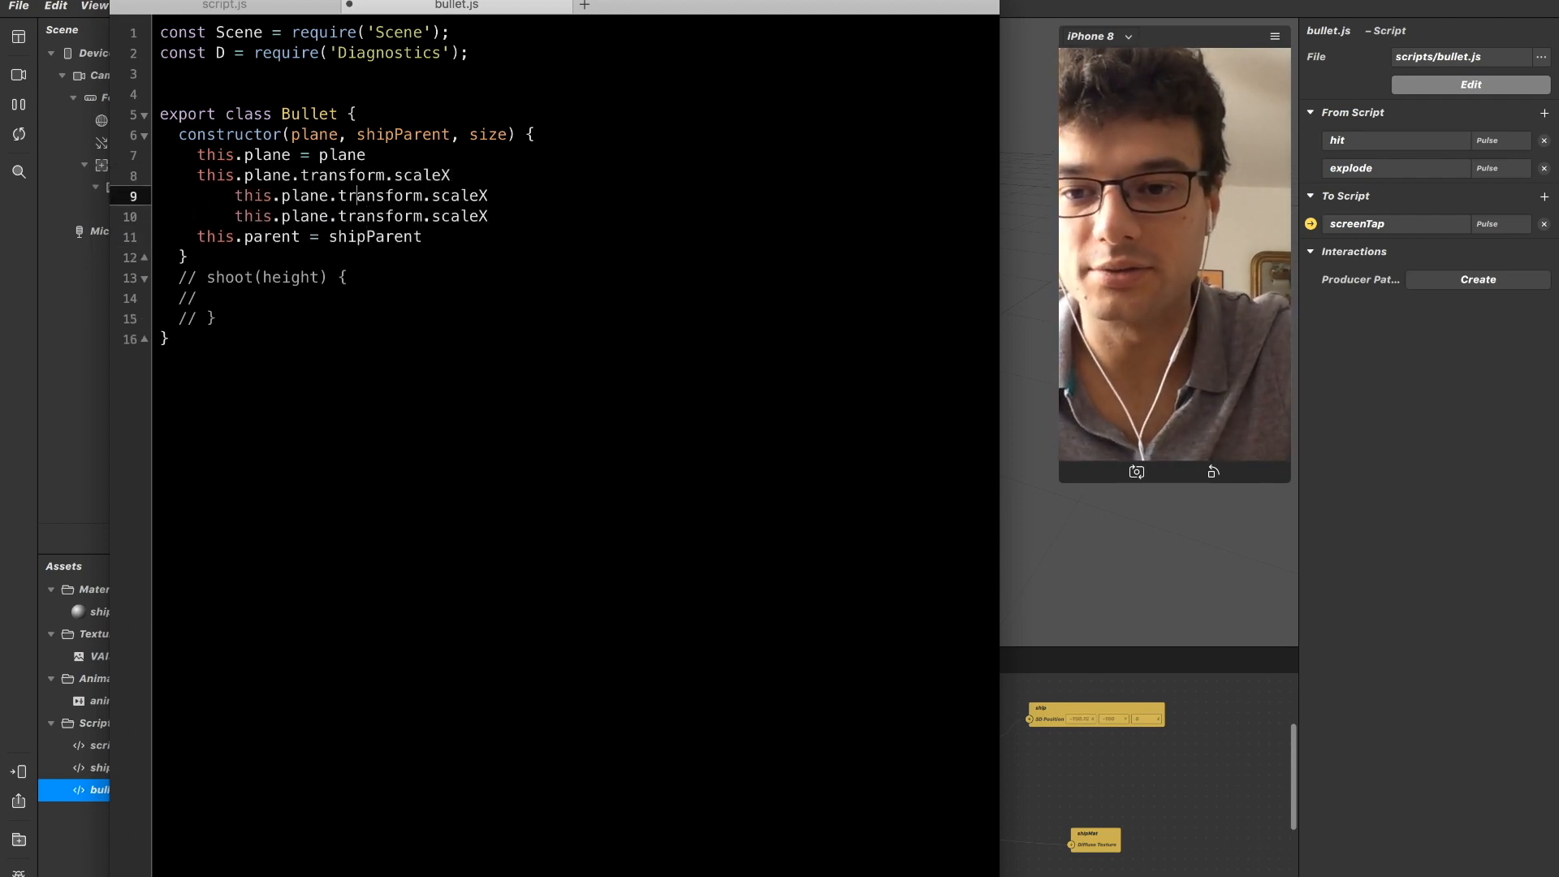
key(Left)
key(super+shift+Left)
key(BackSpace)
key(Tab)
key(Down)
key(Right)
key(Right)
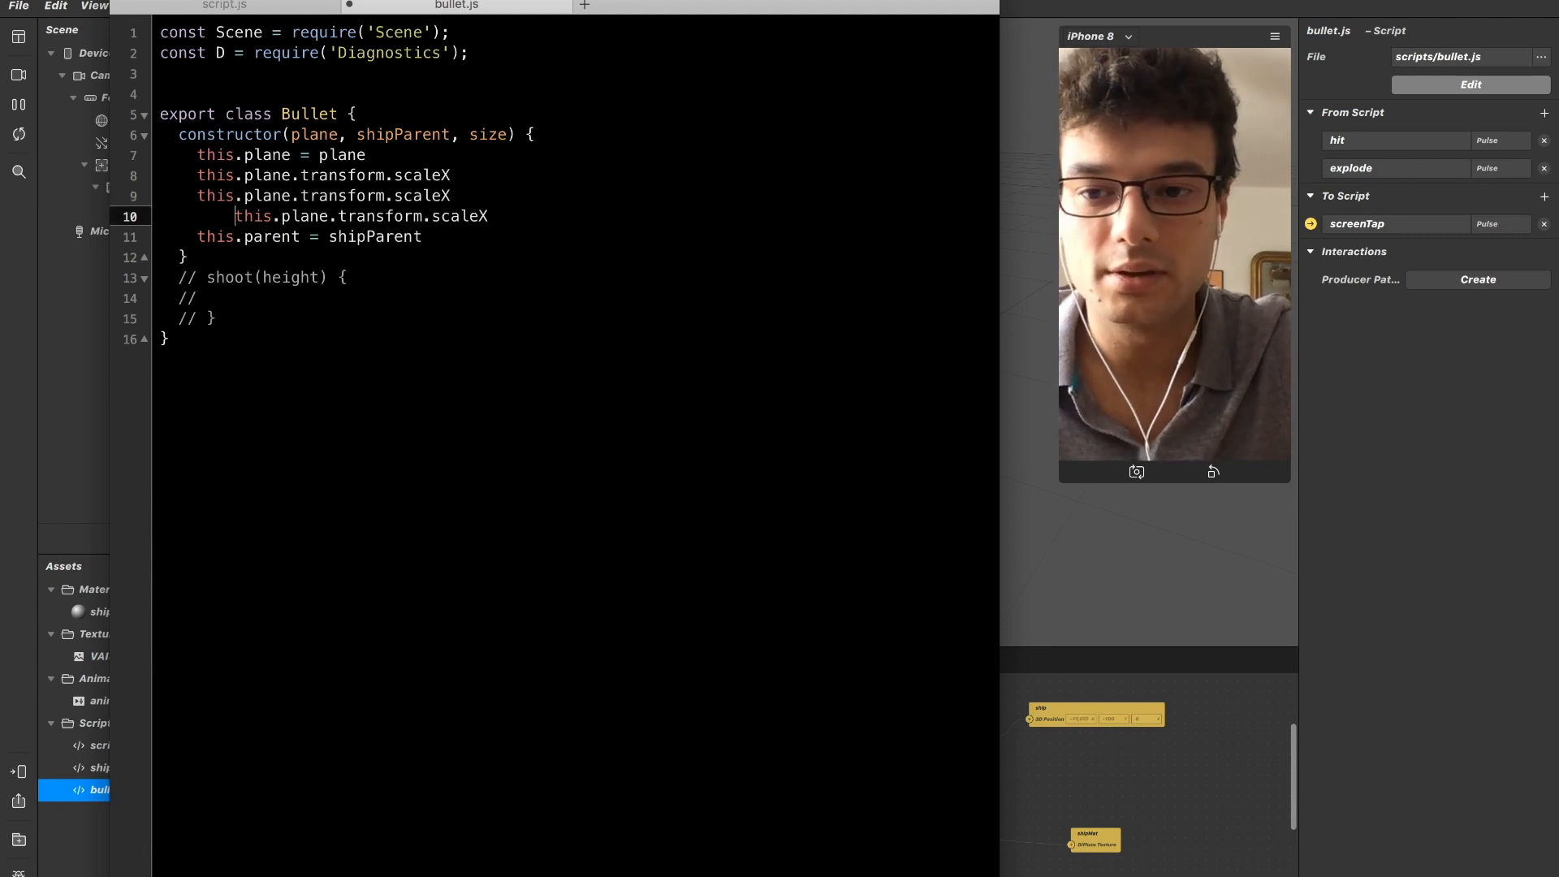
key(super+shift+Left)
key(BackSpace)
key(Tab)
Change the two copied lines from scaleX to scaleY and scaleZ.
key(Down)
key(Down)
key(Up)
key(Up)
key(Up)
key(super+Right)
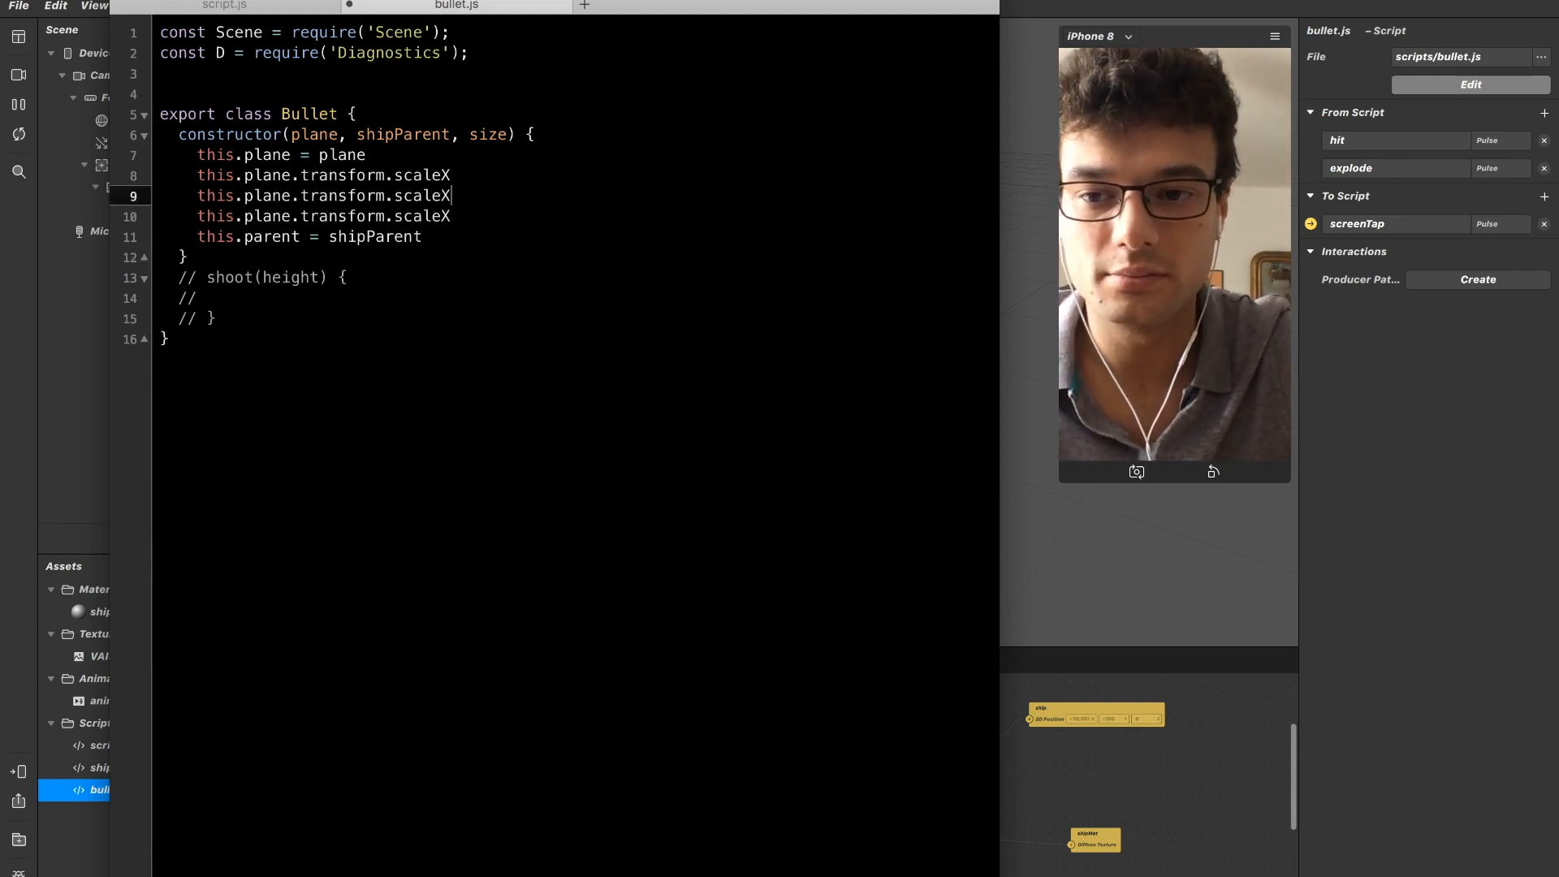
text(Y)
key(Down)
text(Z)
Append an equals sign to the scaleX, scaleY and scaleZ lines.
key(Up)
key(Up)
text(=)
key(Down)
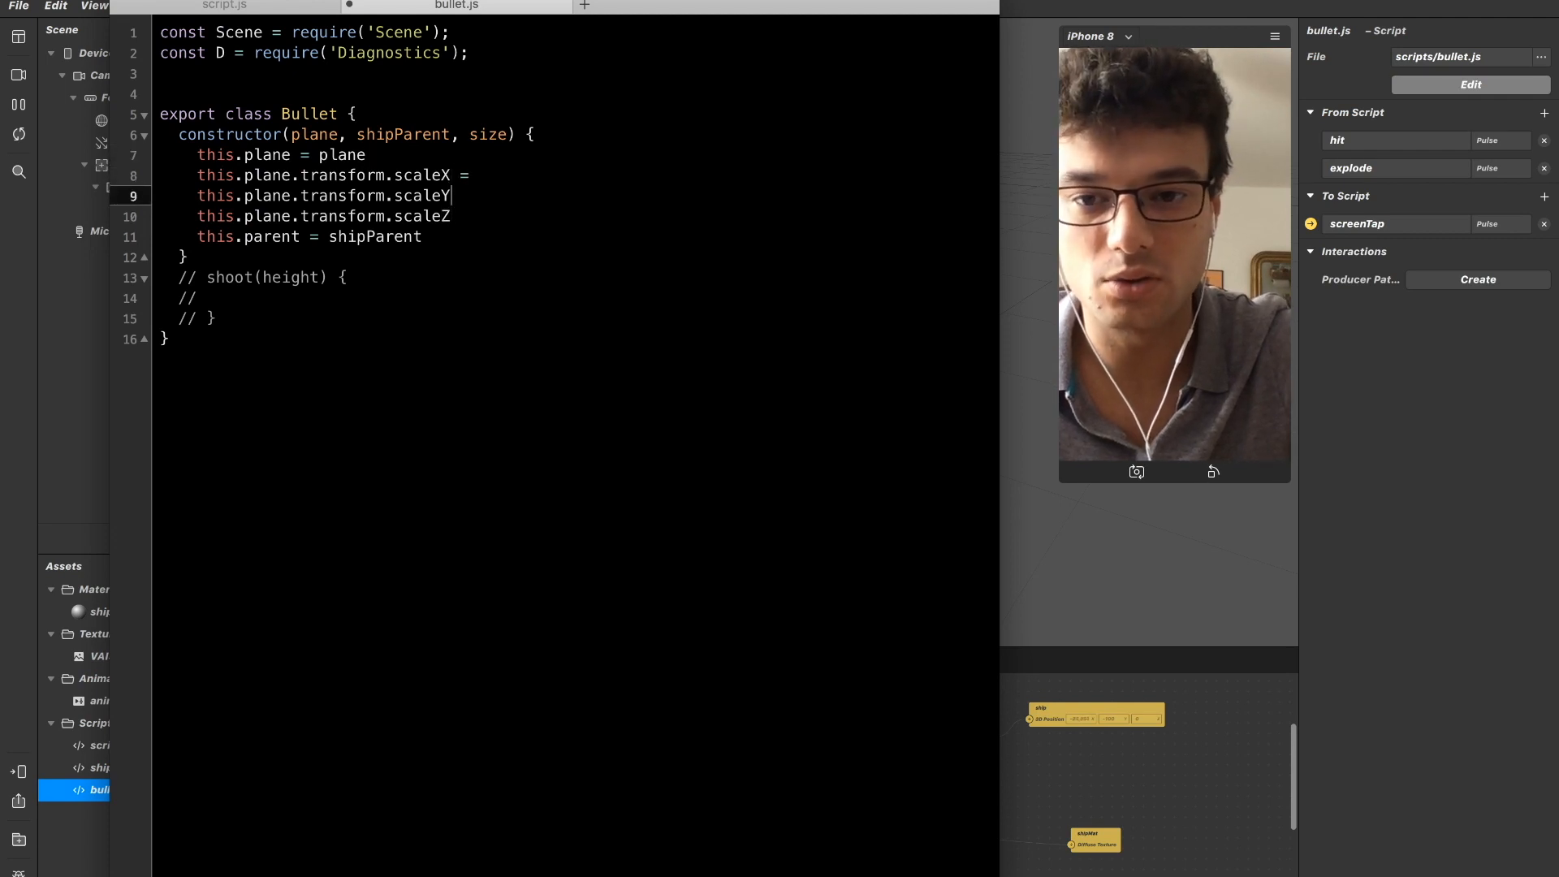
key(Down)
key(Up)
key(Up)
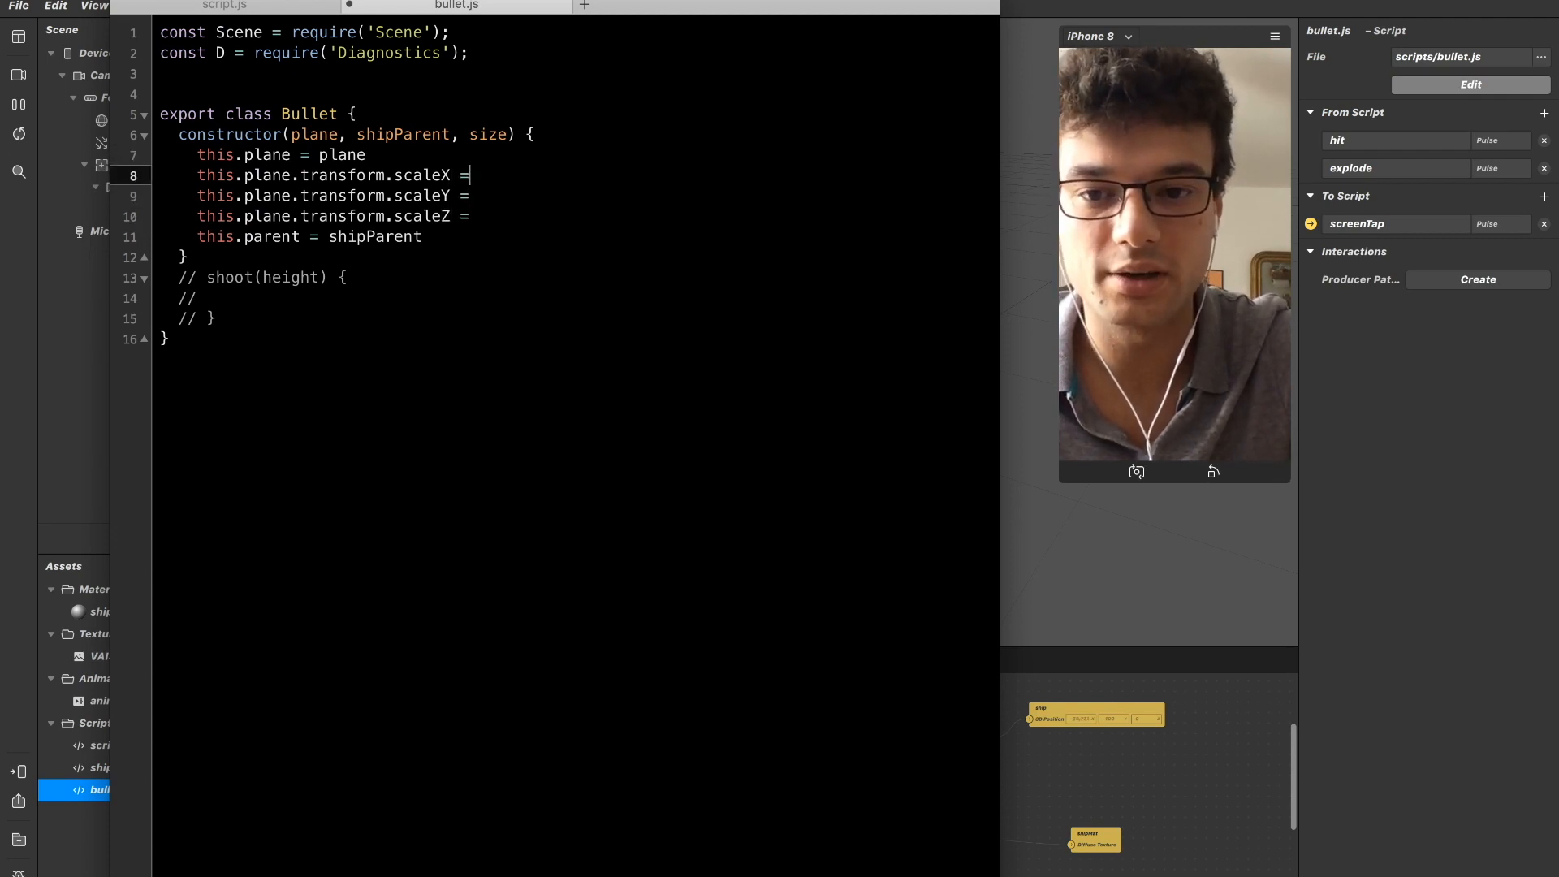
Assign size to the plane's scaleX and scaleY.
text(size)
key(Down)
key(Down)
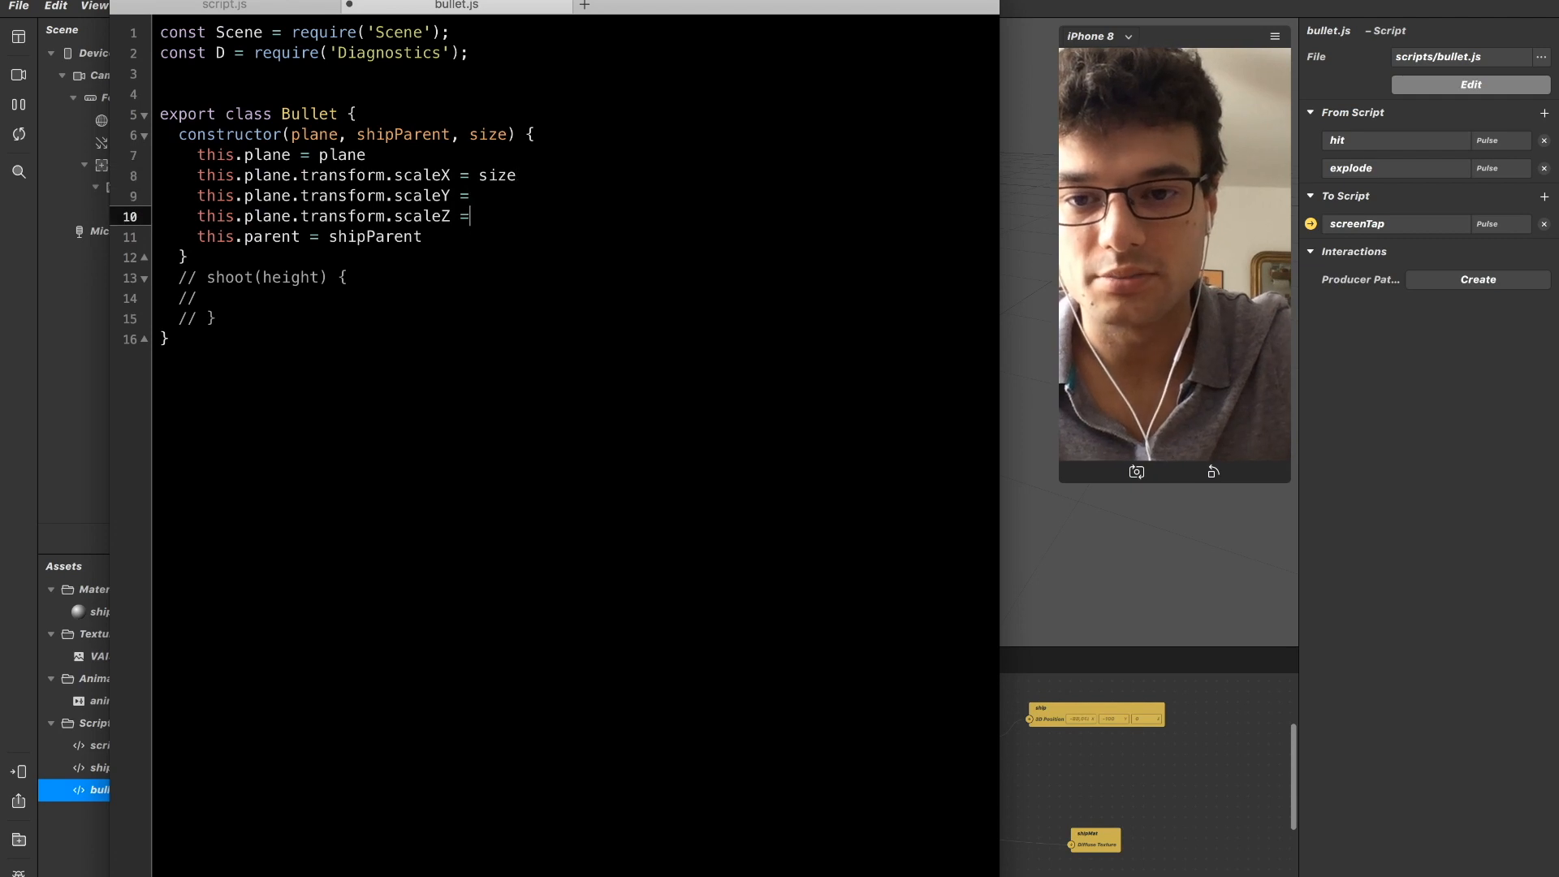
key(Up)
key(Right)
key(Up)
key(Up)
key(Up)
key(Down)
key(Down)
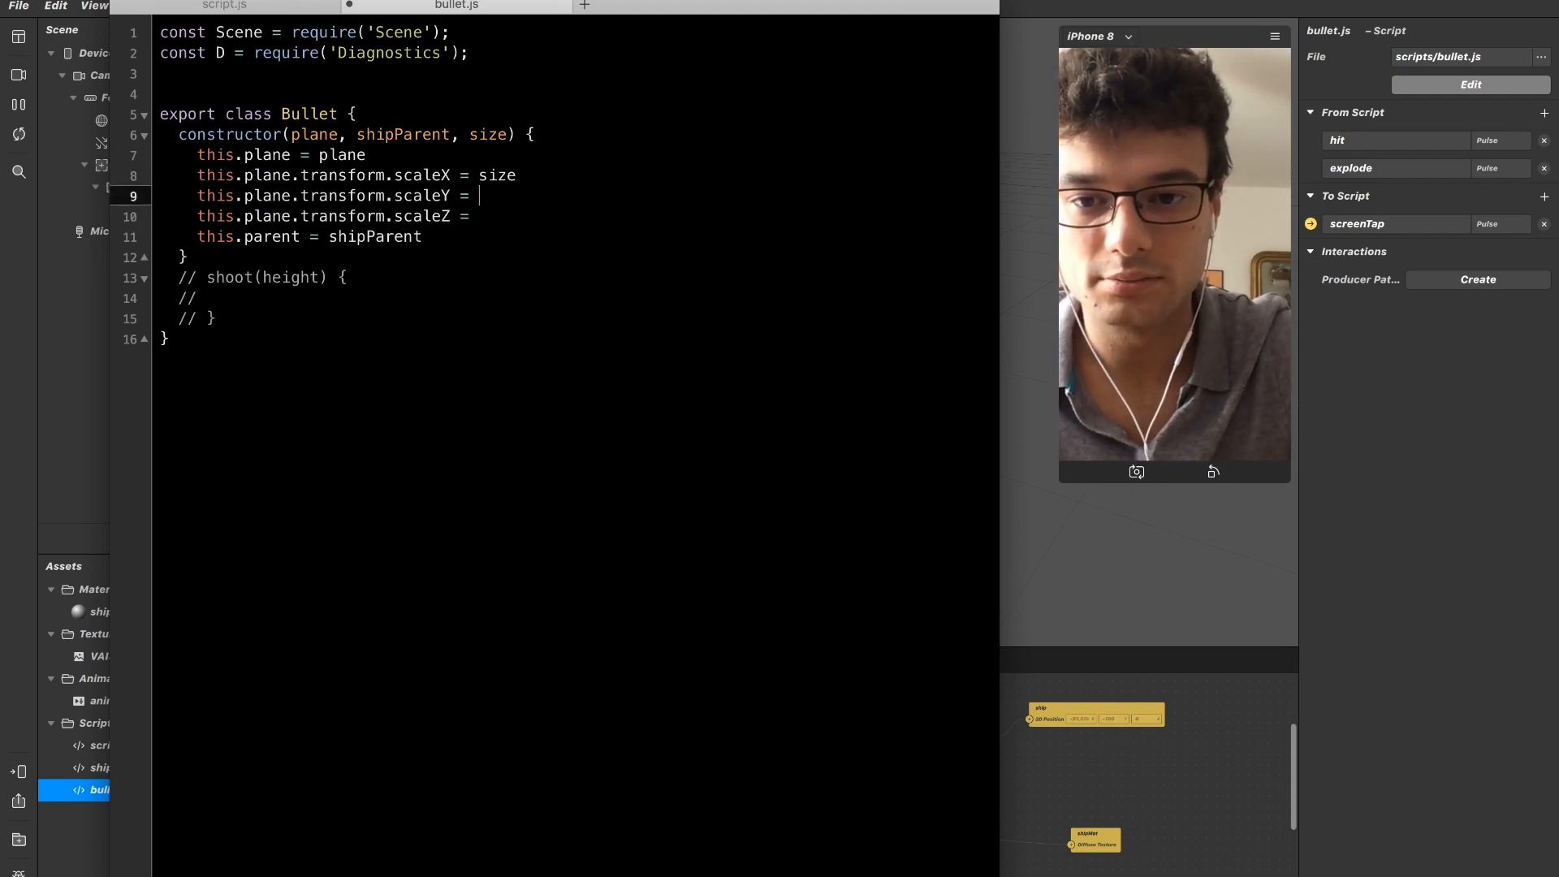
text(size)
Delete the unfinished this.plane.transform.scaleZ line.
key(Down)
key(shift+Home)
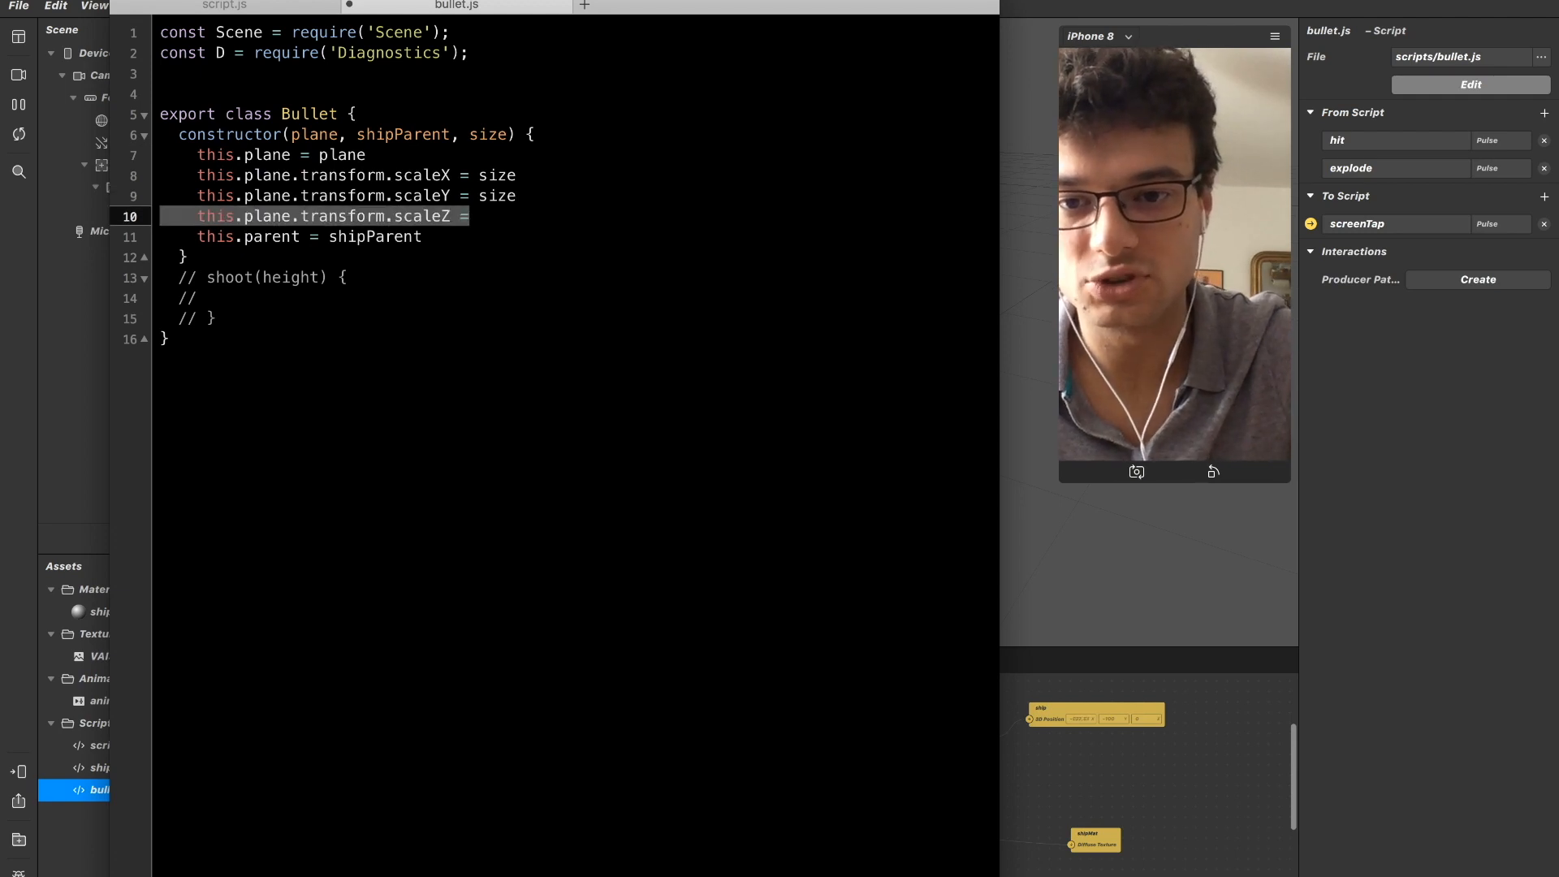
key(BackSpace)
key(BackSpace)
key(Down)
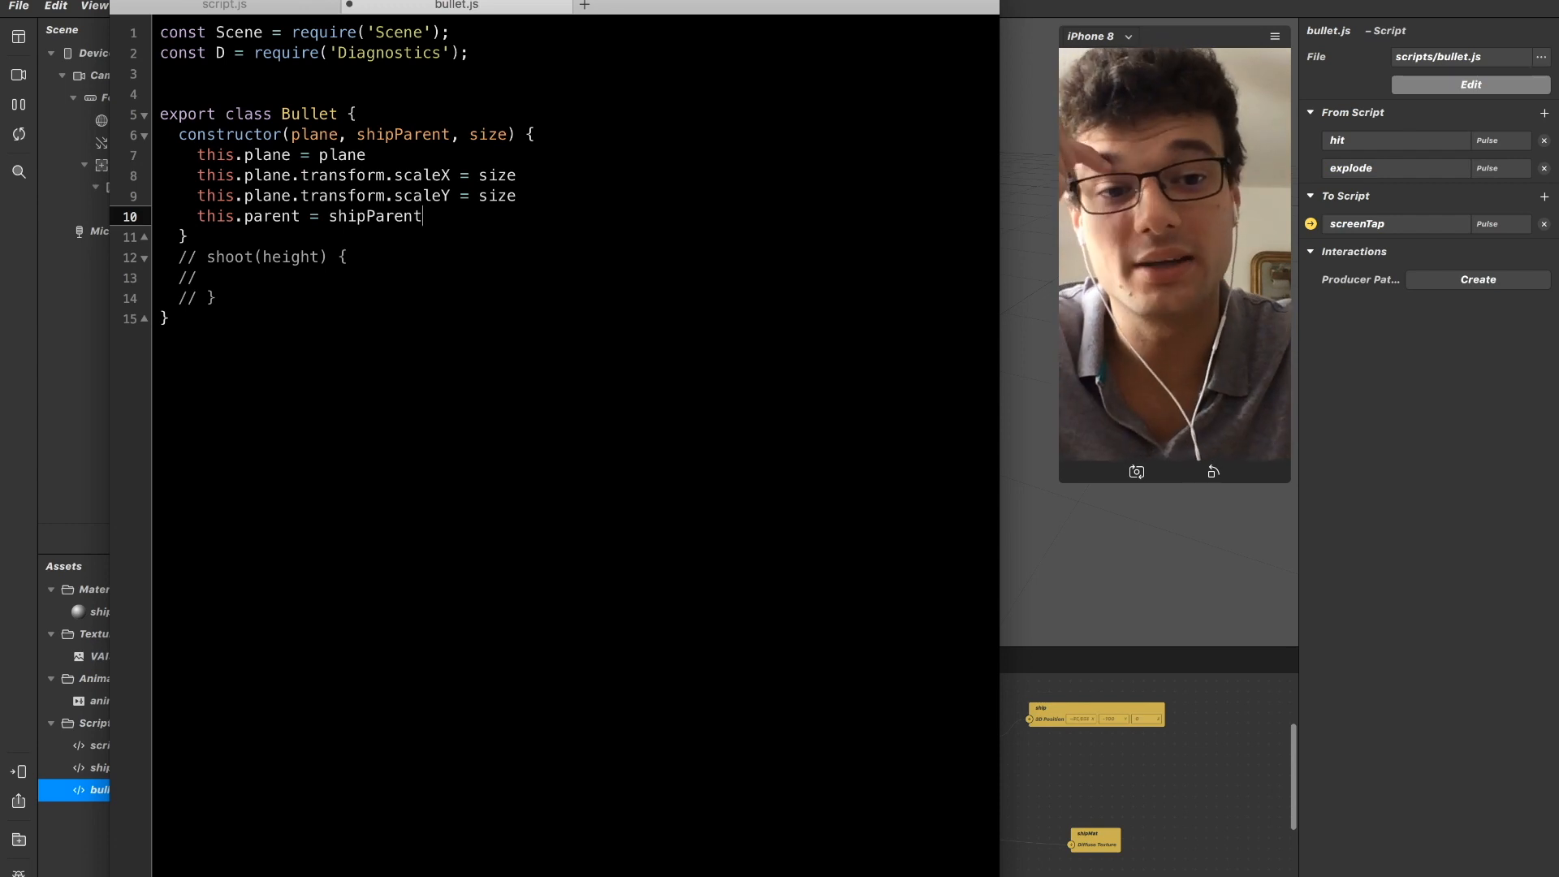
Add the line this.plane.hidden = true below the scaleY assignment in the Bullet constructor.
click(518, 196)
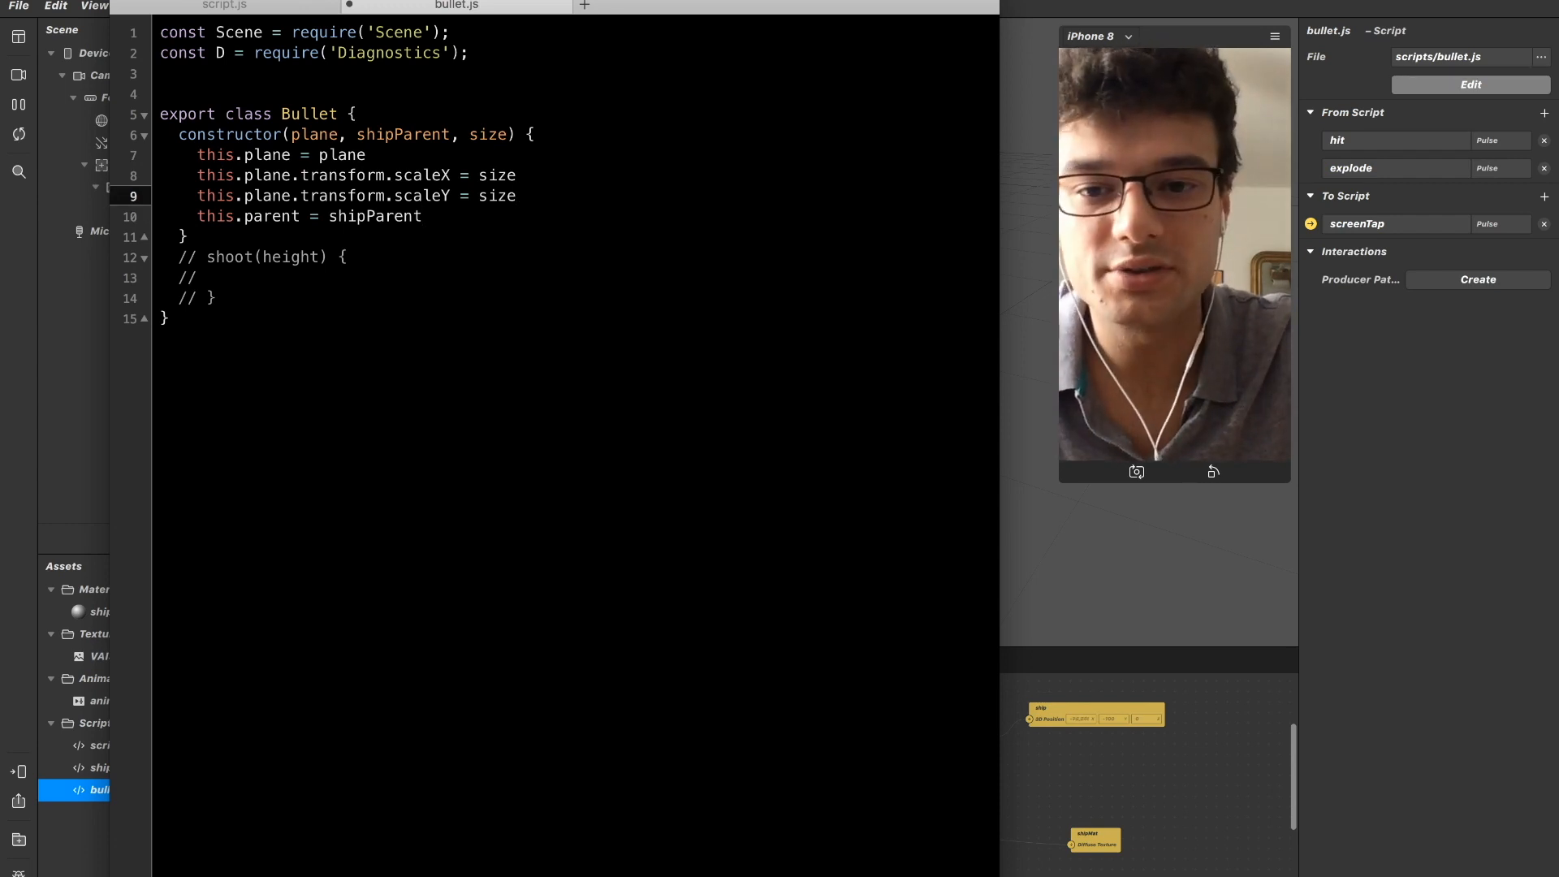
key(Return)
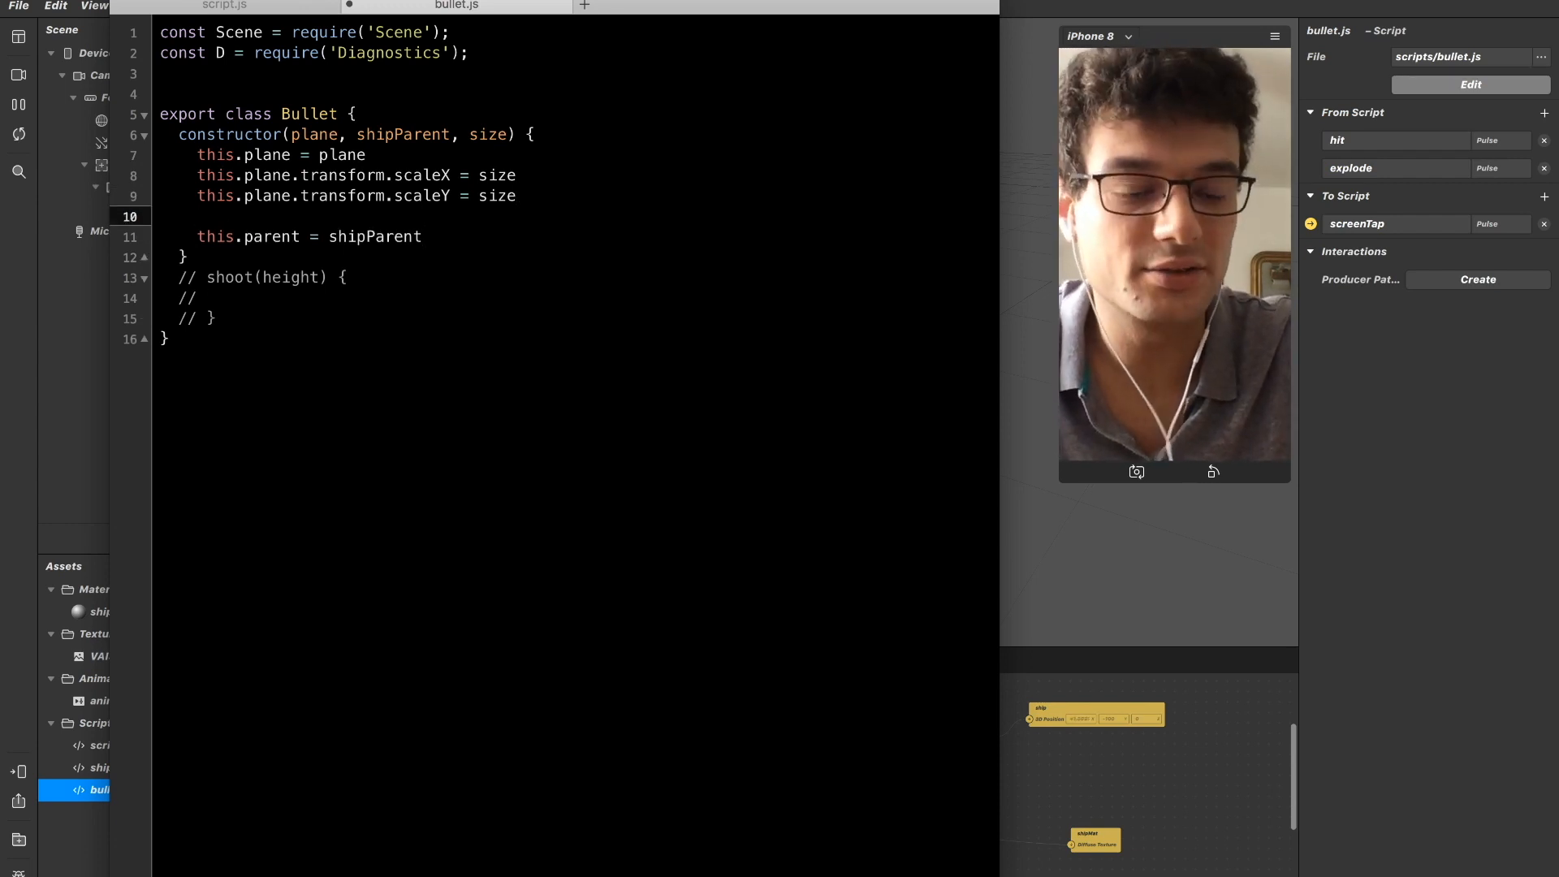
text(this.plabne.)
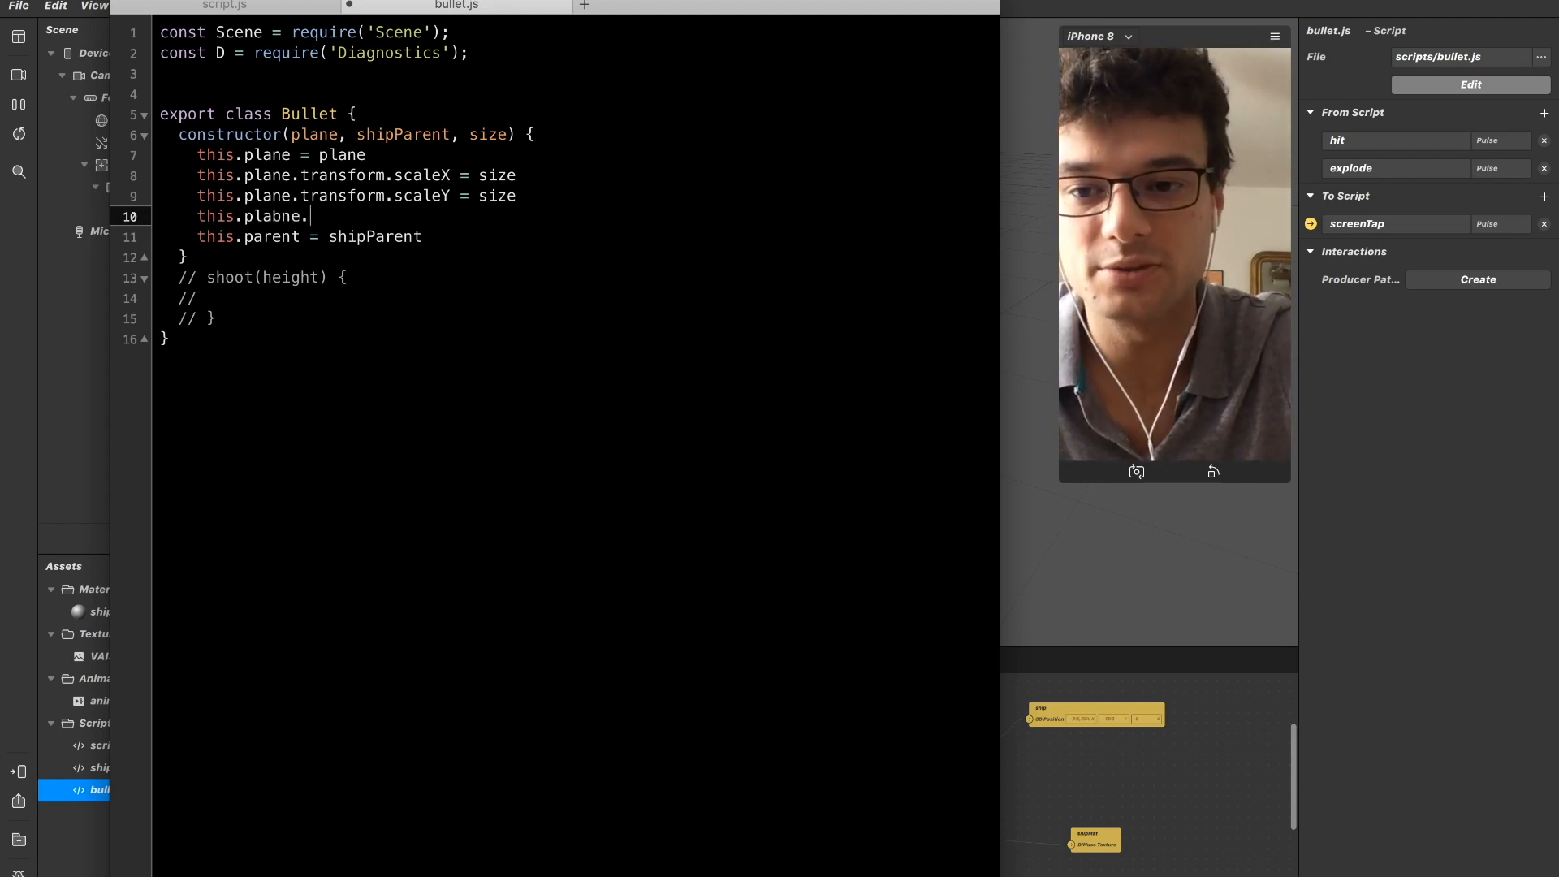
key(BackSpace)
key(BackSpace)
text(ne)
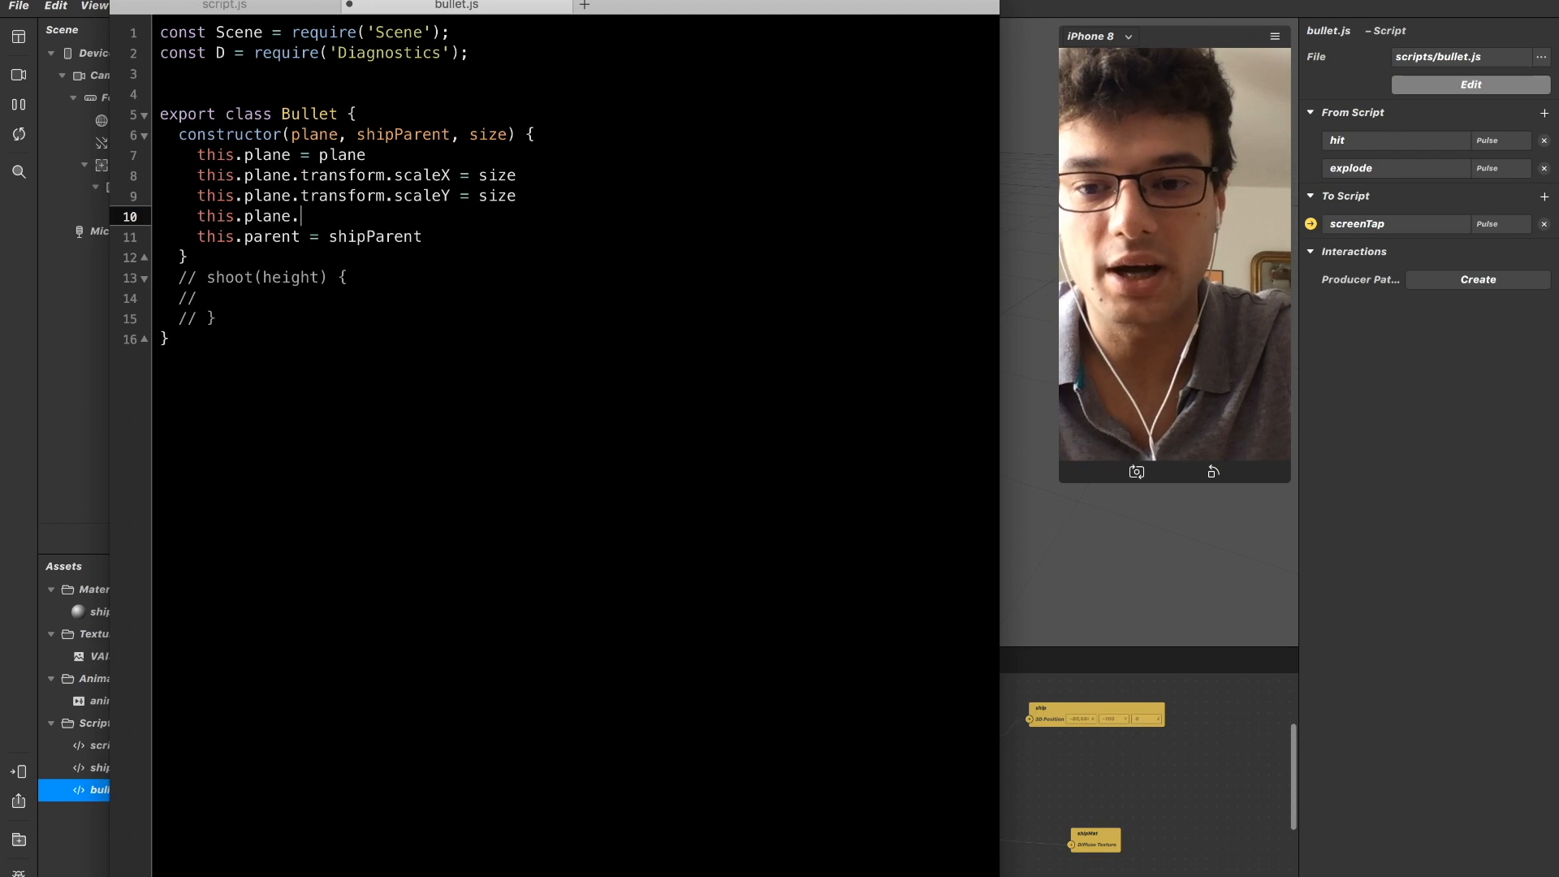
text(.hidden)
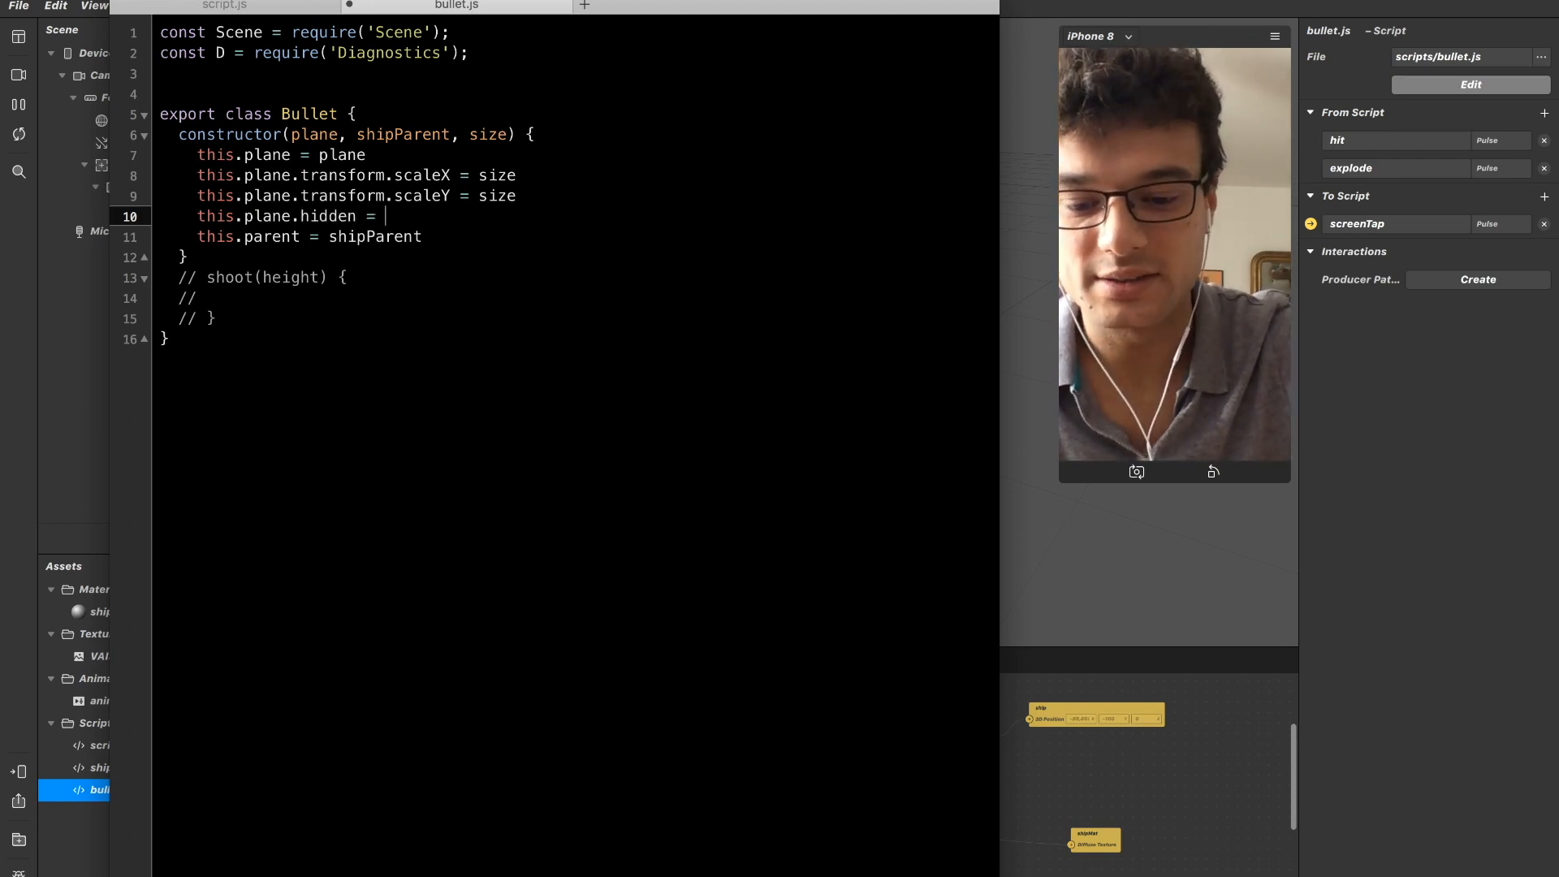
text( = true)
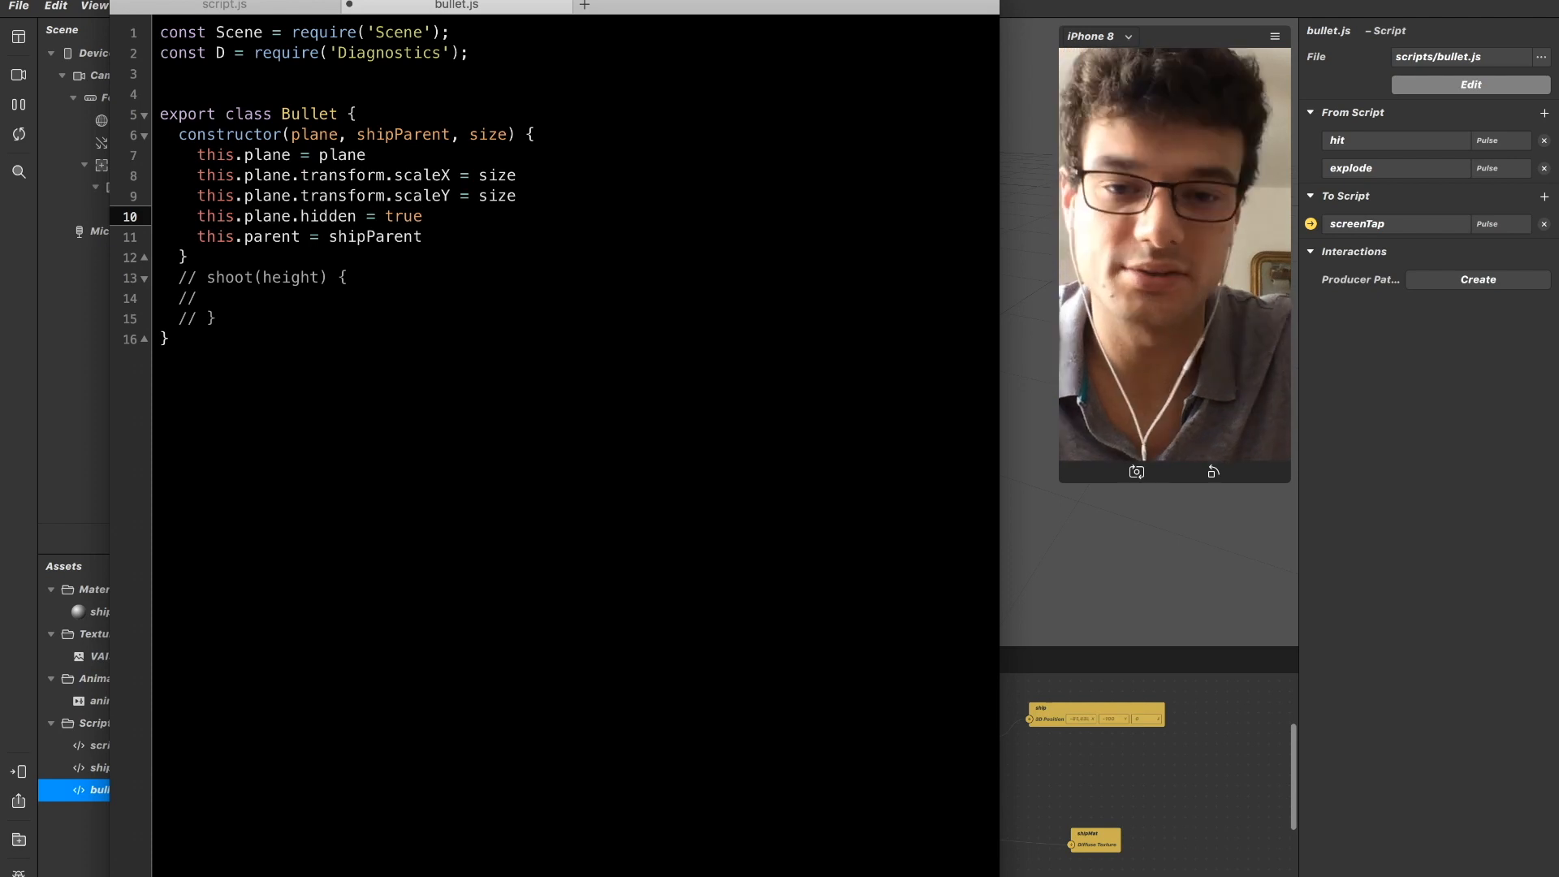
Copy the this.plane.hidden = true line into the commented-out shoot method and comment it out.
key(shift+Home)
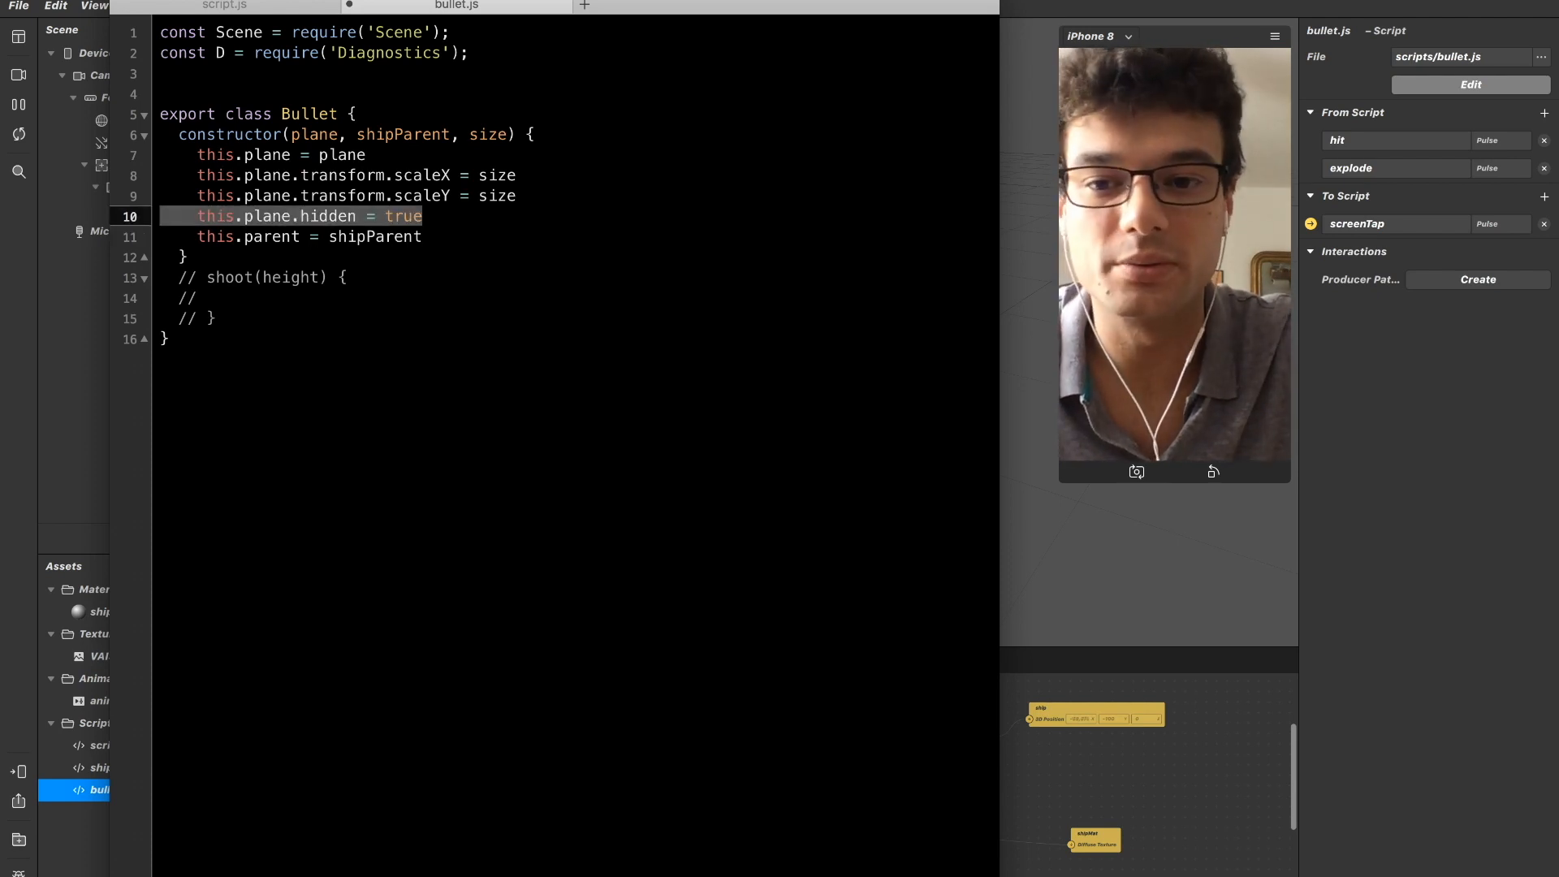
key(Down)
key(Down)
key(Down)
key(Down)
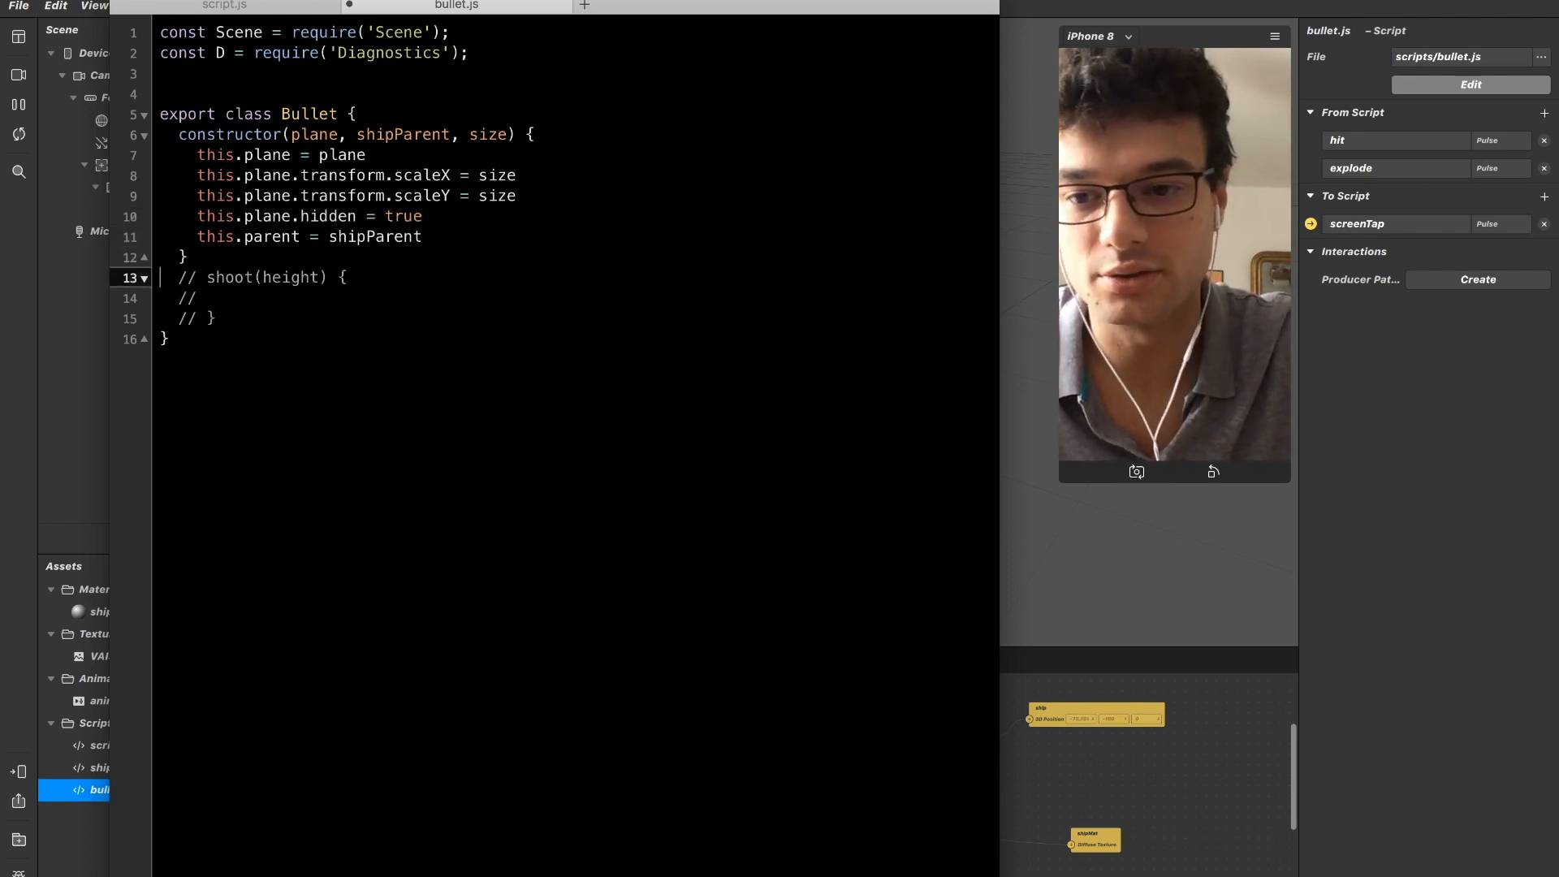
key(Return)
key(super+v)
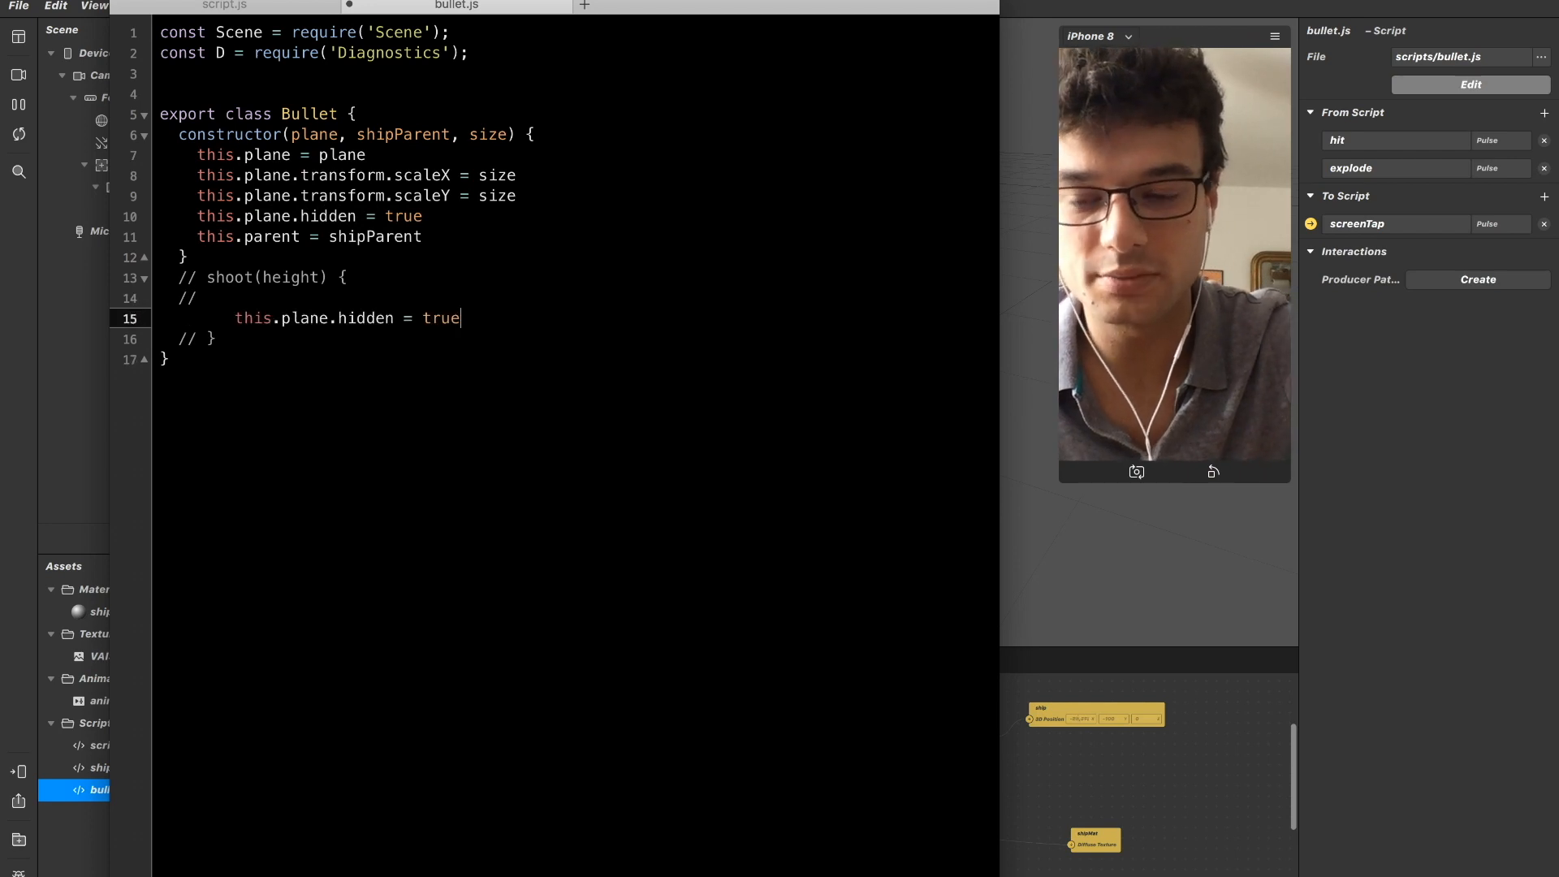
key(Home)
key(shift+End)
key(super+slash)
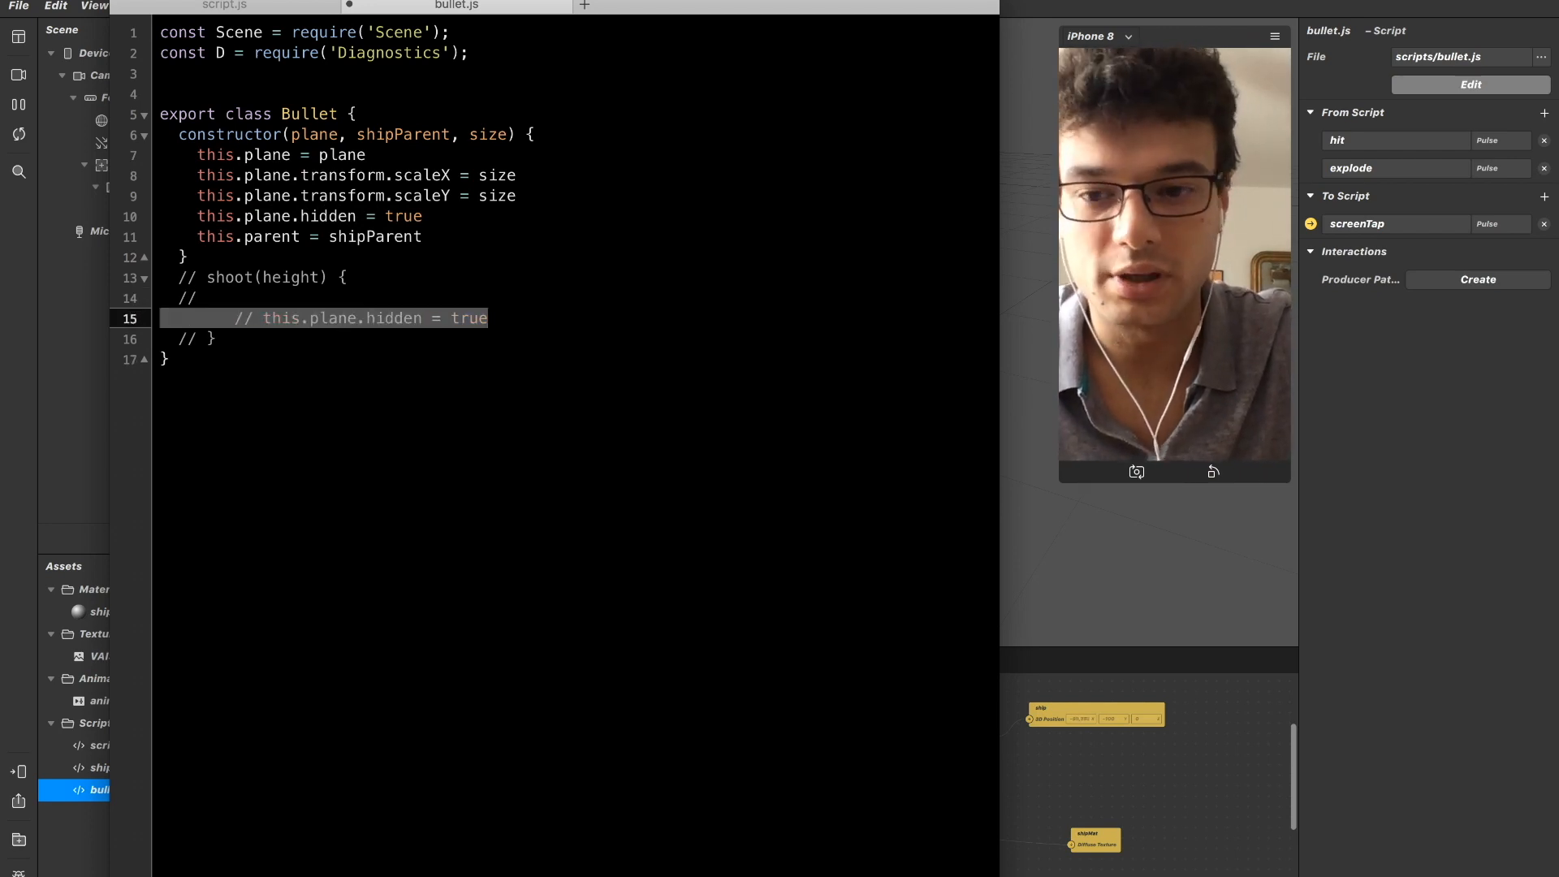
Align the pasted line's comment slashes with the shoot block and indent this.plane.hidden = true behind them.
key(Right)
key(Left)
key(Left)
key(shift+super+Left)
key(BackSpace)
key(Tab)
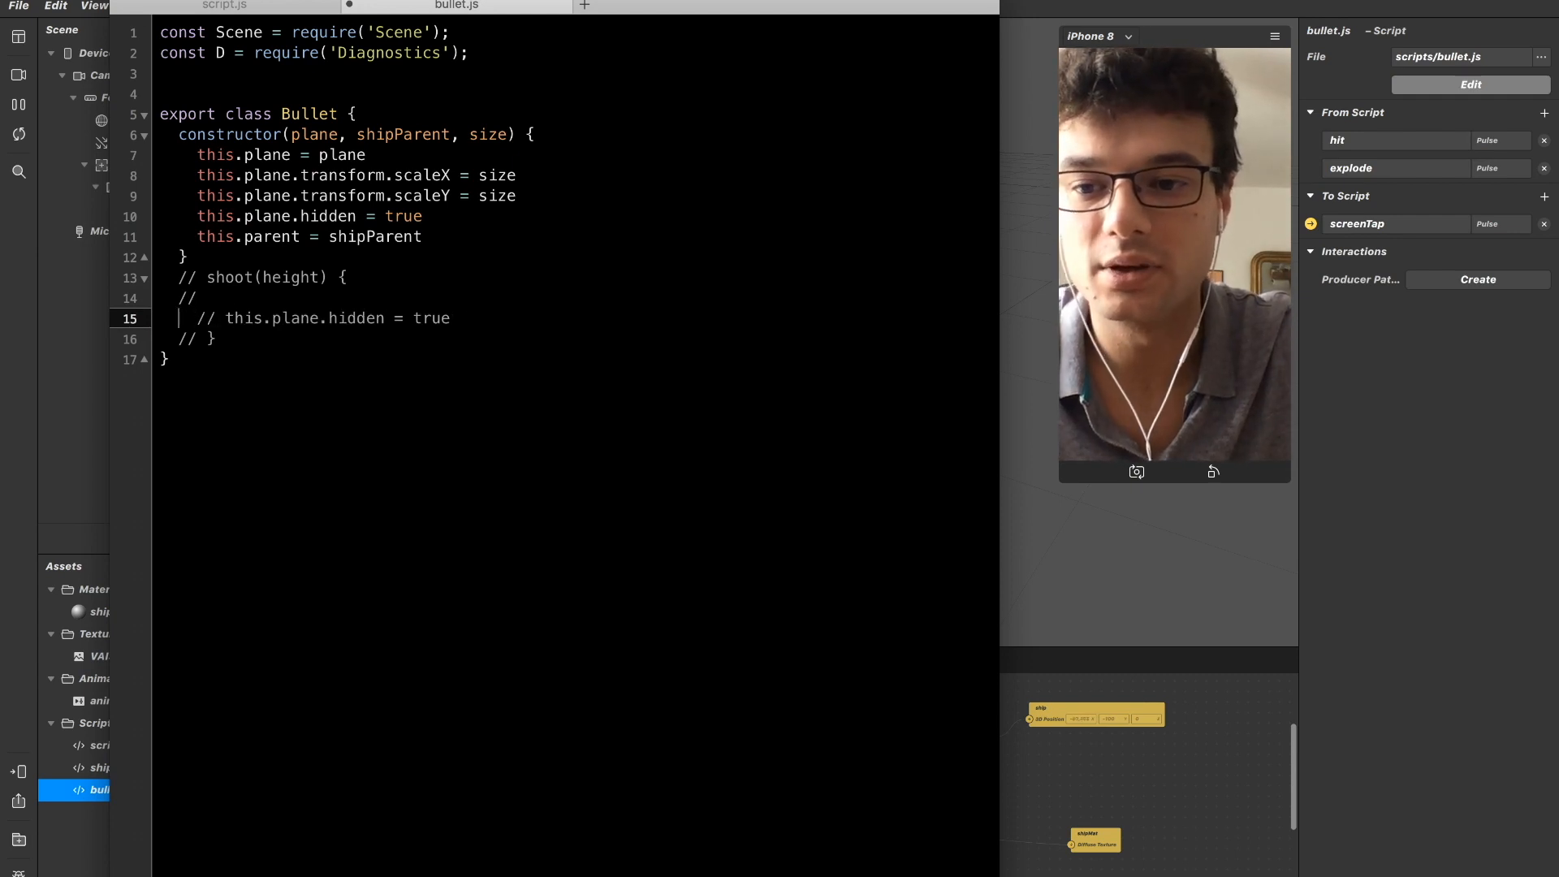
key(BackSpace)
key(Right)
key(Right)
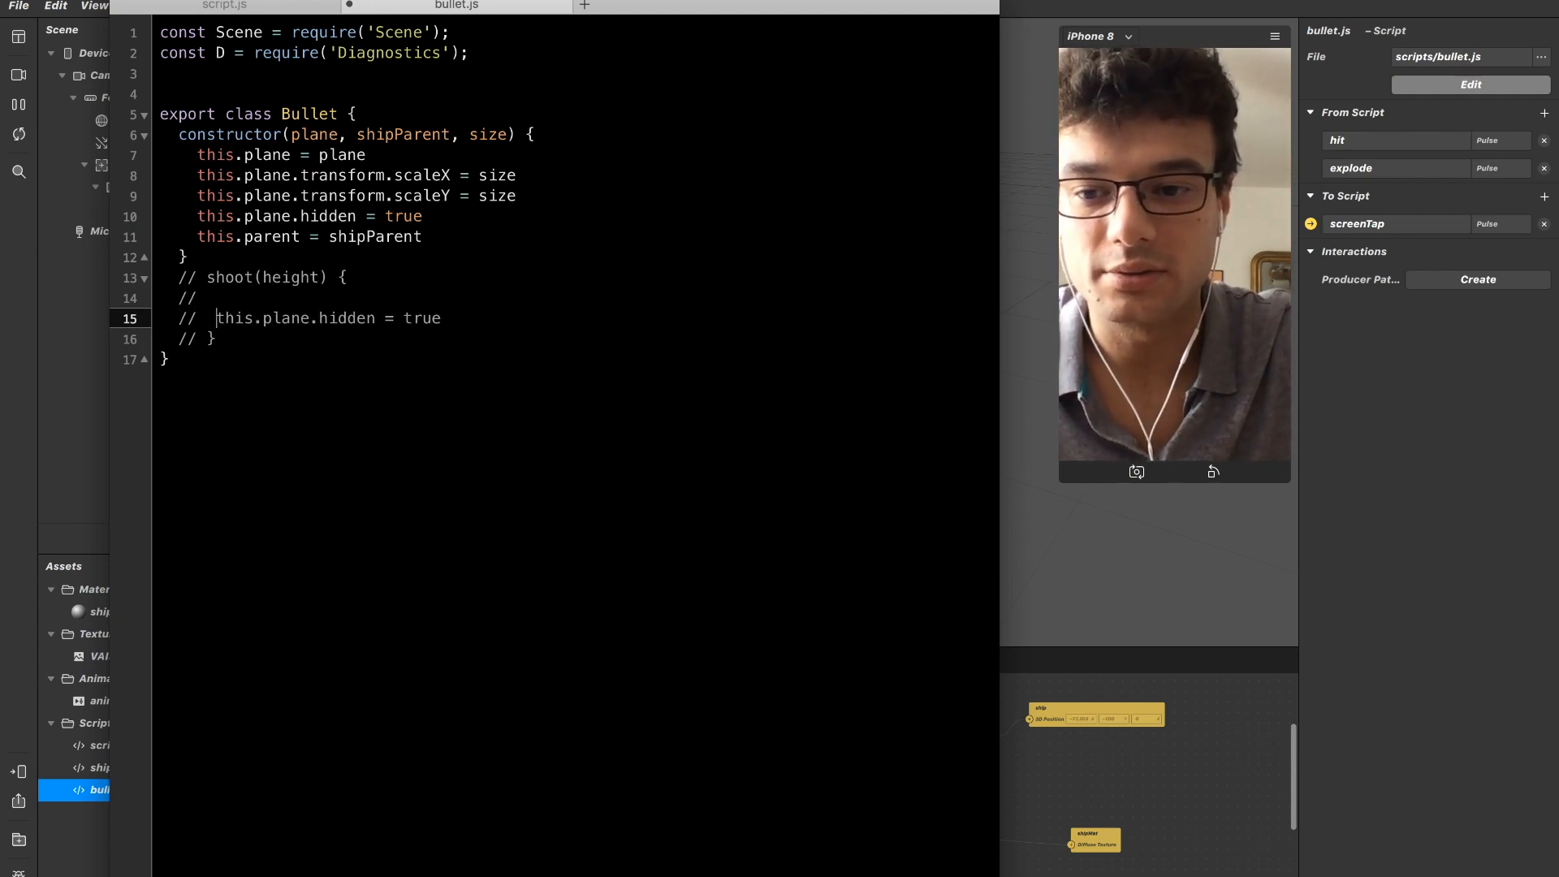
key(BackSpace)
key(BackSpace)
key(BackSpace)
key(BackSpace)
key(Tab)
key(BackSpace)
key(BackSpace)
key(BackSpace)
key(Tab)
key(Tab)
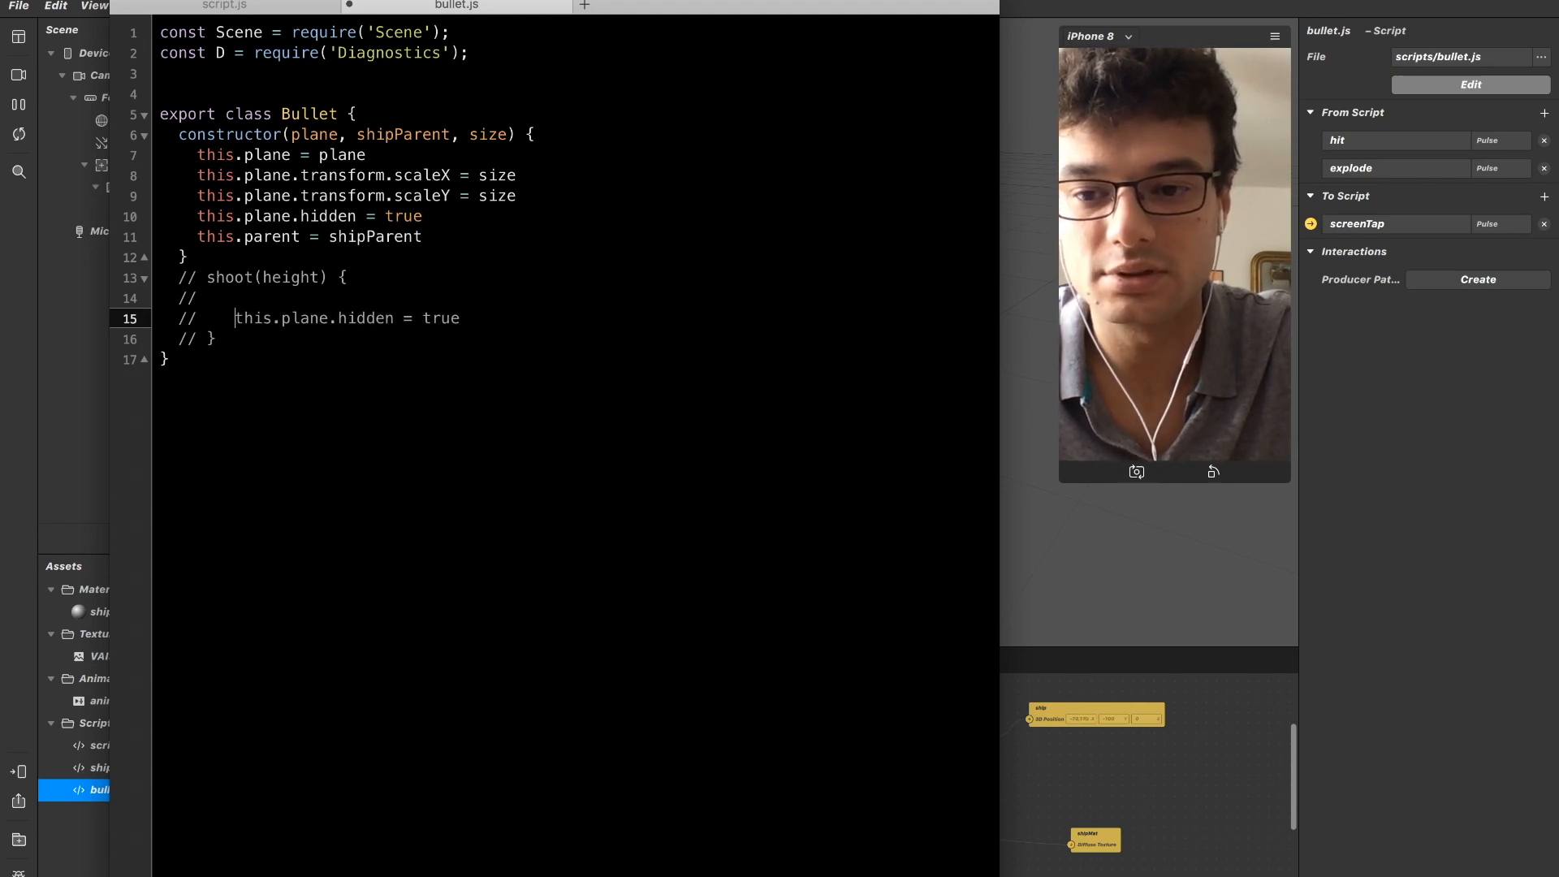
Add this.timeDriver = null below the parent assignment in the constructor.
key(Up)
key(Up)
key(Up)
key(Up)
key(Up)
key(Up)
key(Up)
key(Up)
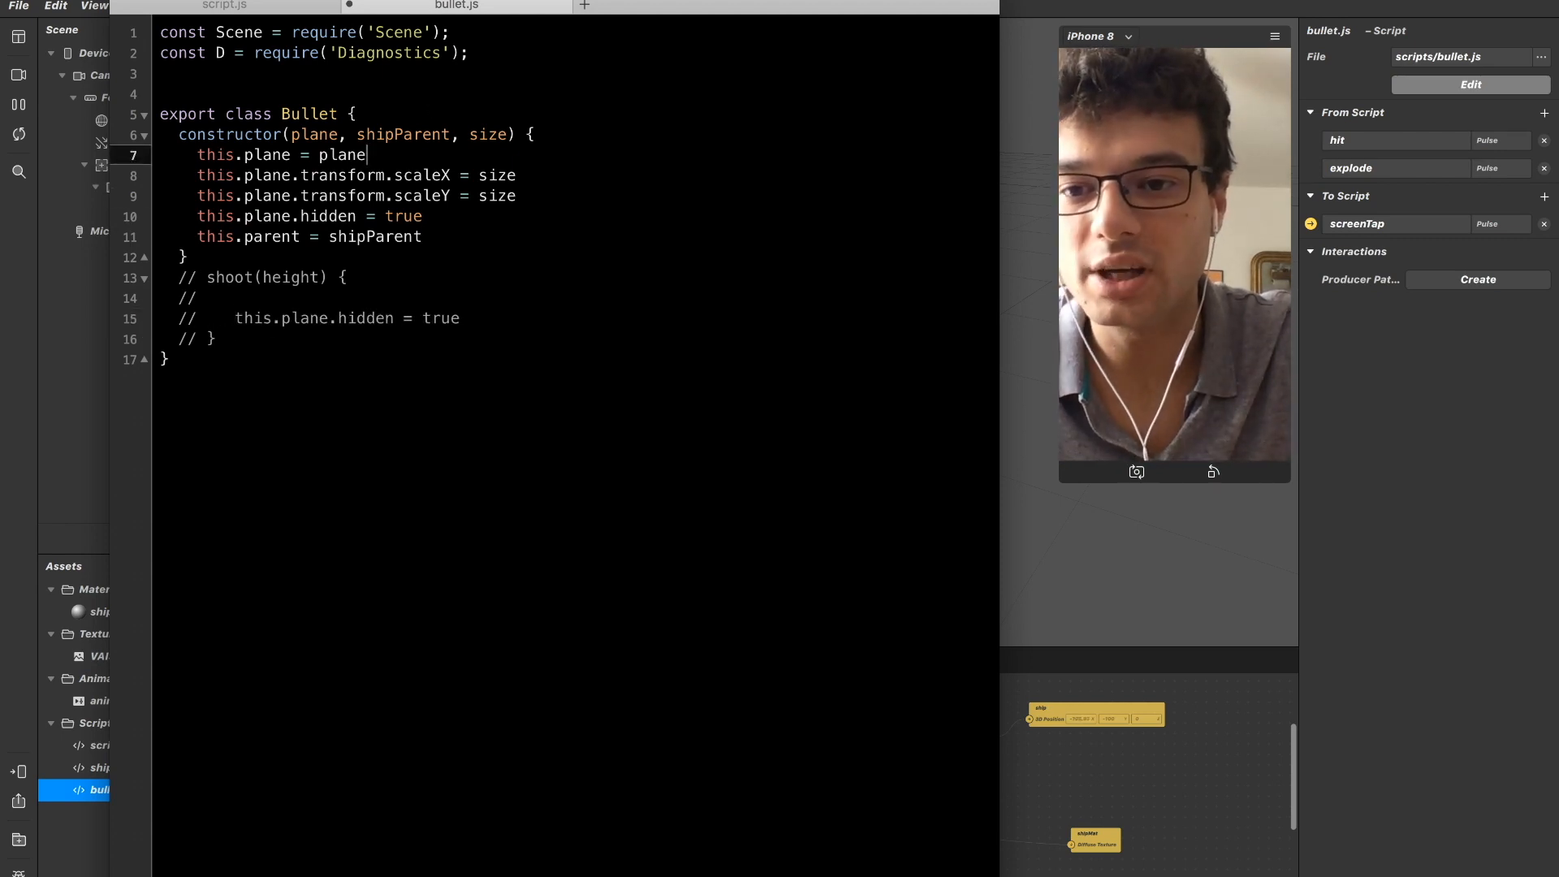
key(Down)
key(Down)
key(Up)
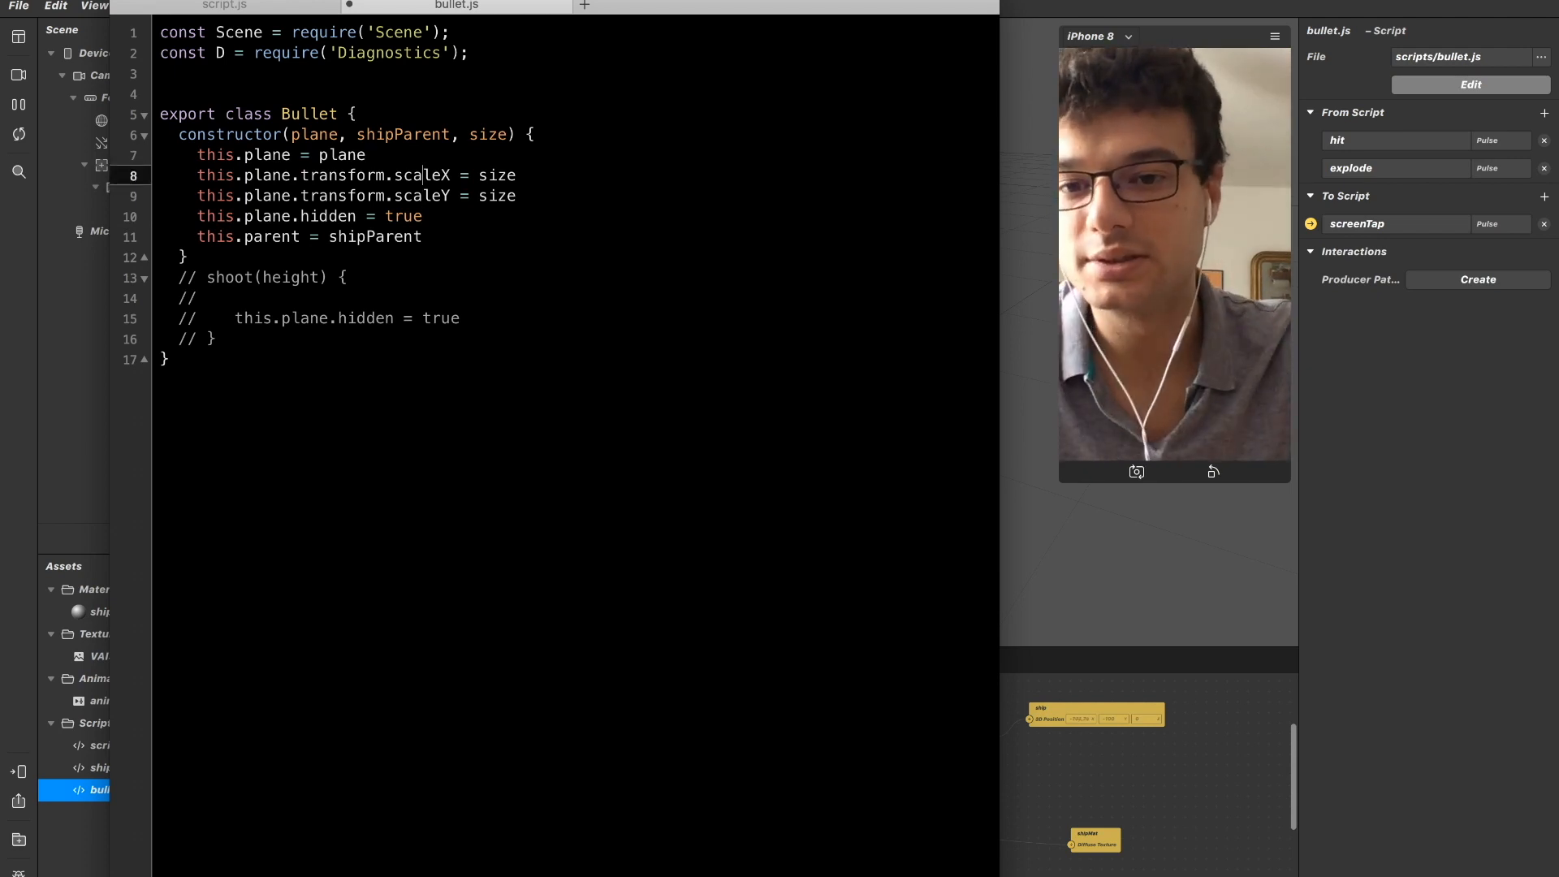
key(Down)
key(Down)
key(Down)
key(Down)
key(super+Left)
key(Up)
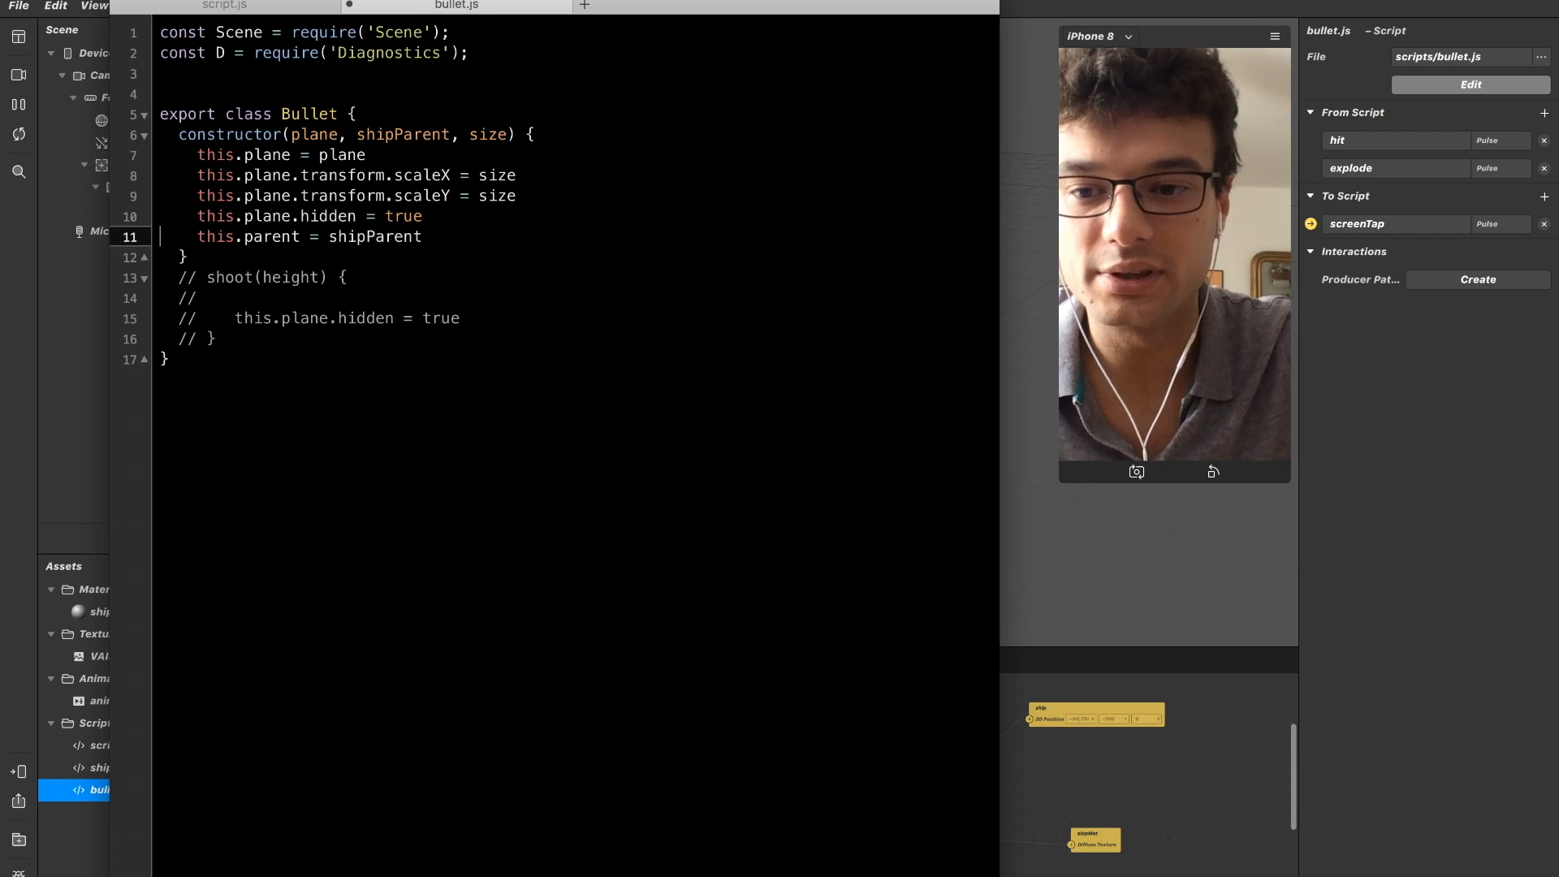
key(Return)
text(this.timeDrive)
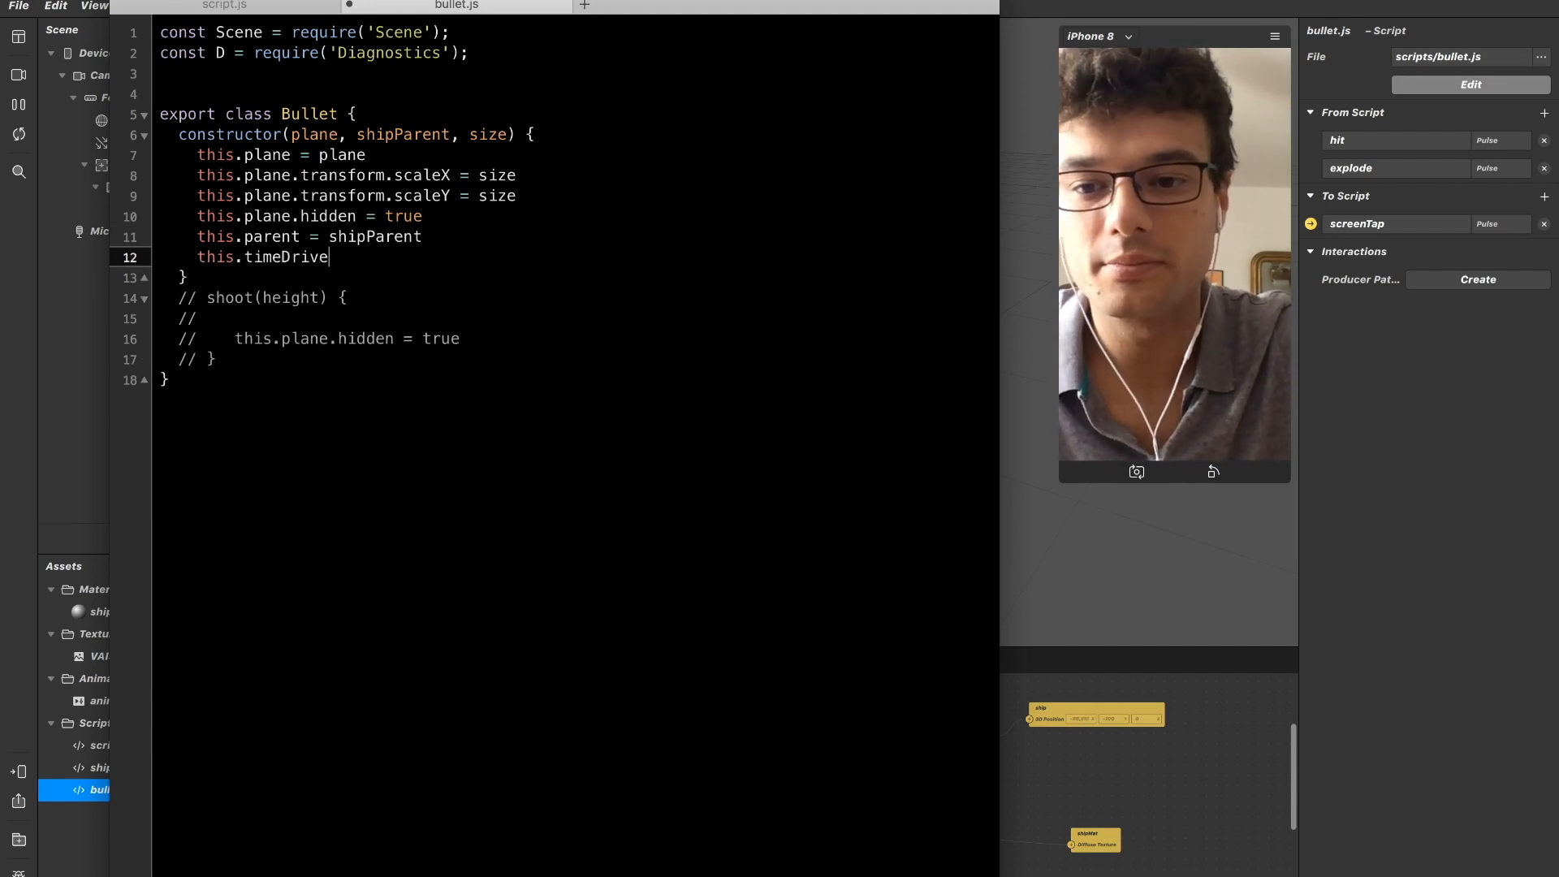
text(r = null)
Add this.timeDriverConfig with an empty object as the constructor's last line.
key(Return)
text(this.timeDriverConfi)
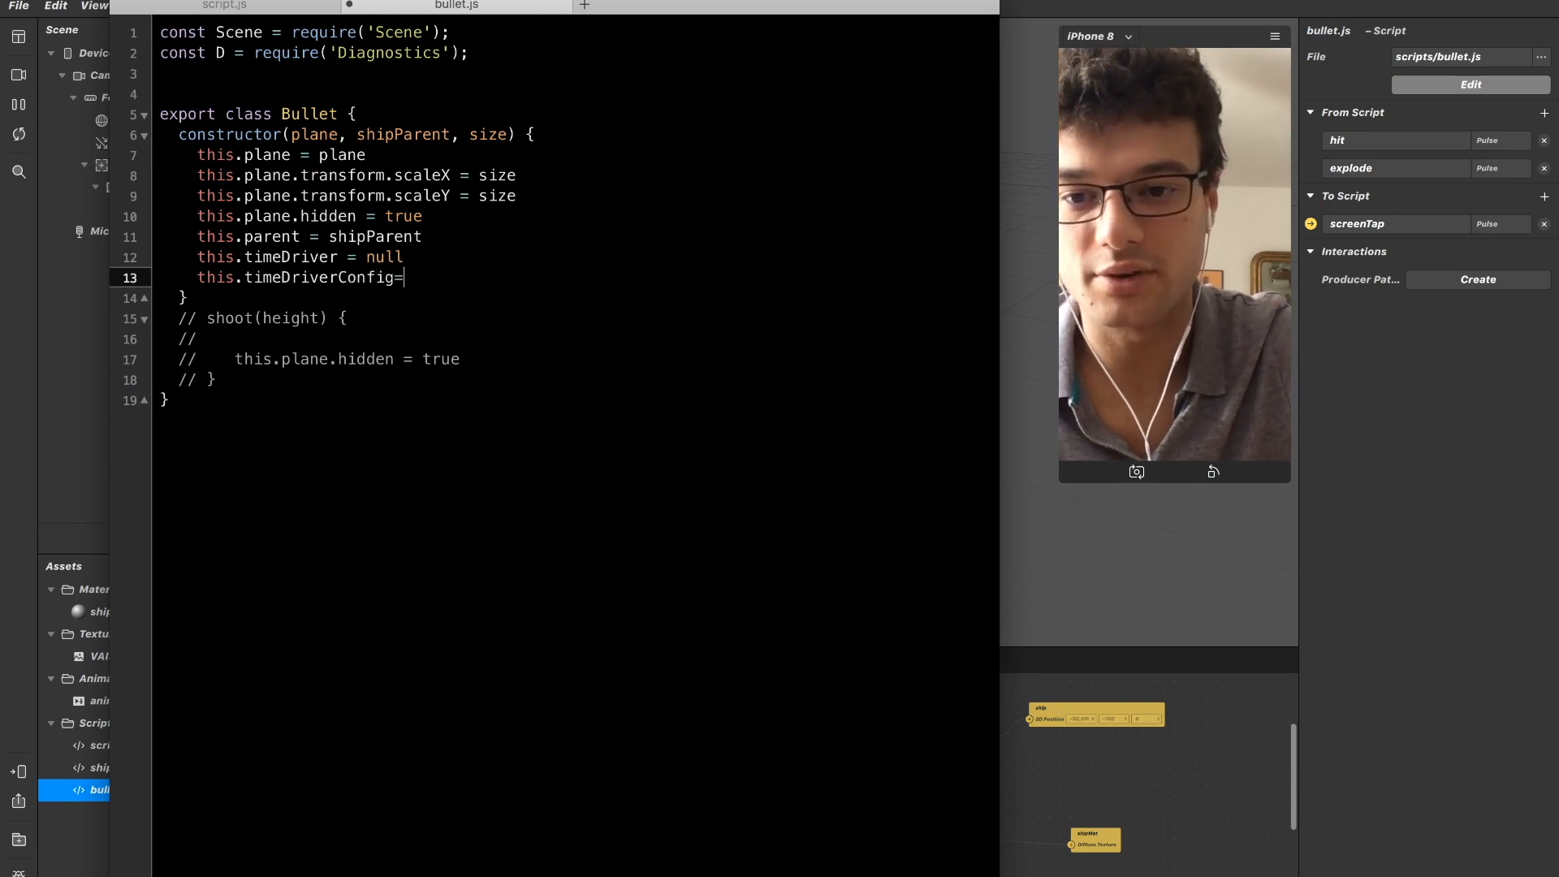
text(g = {  })
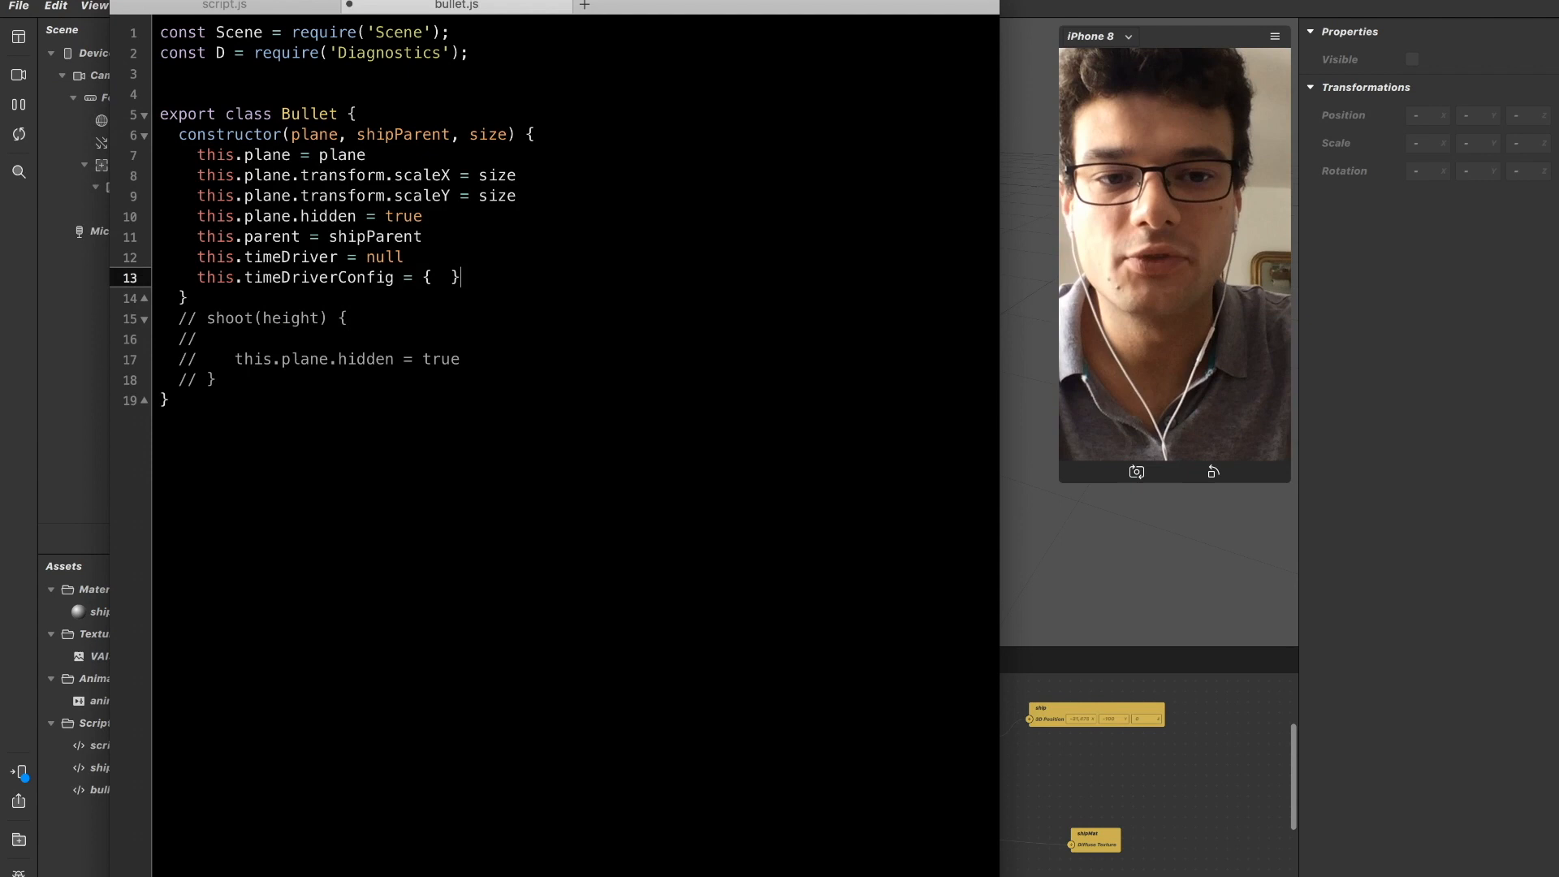
Switch to Chrome and copy the durationMilliseconds, loopCount and mirror parameters from the AnimationModule time driver example.
key(super+Tab)
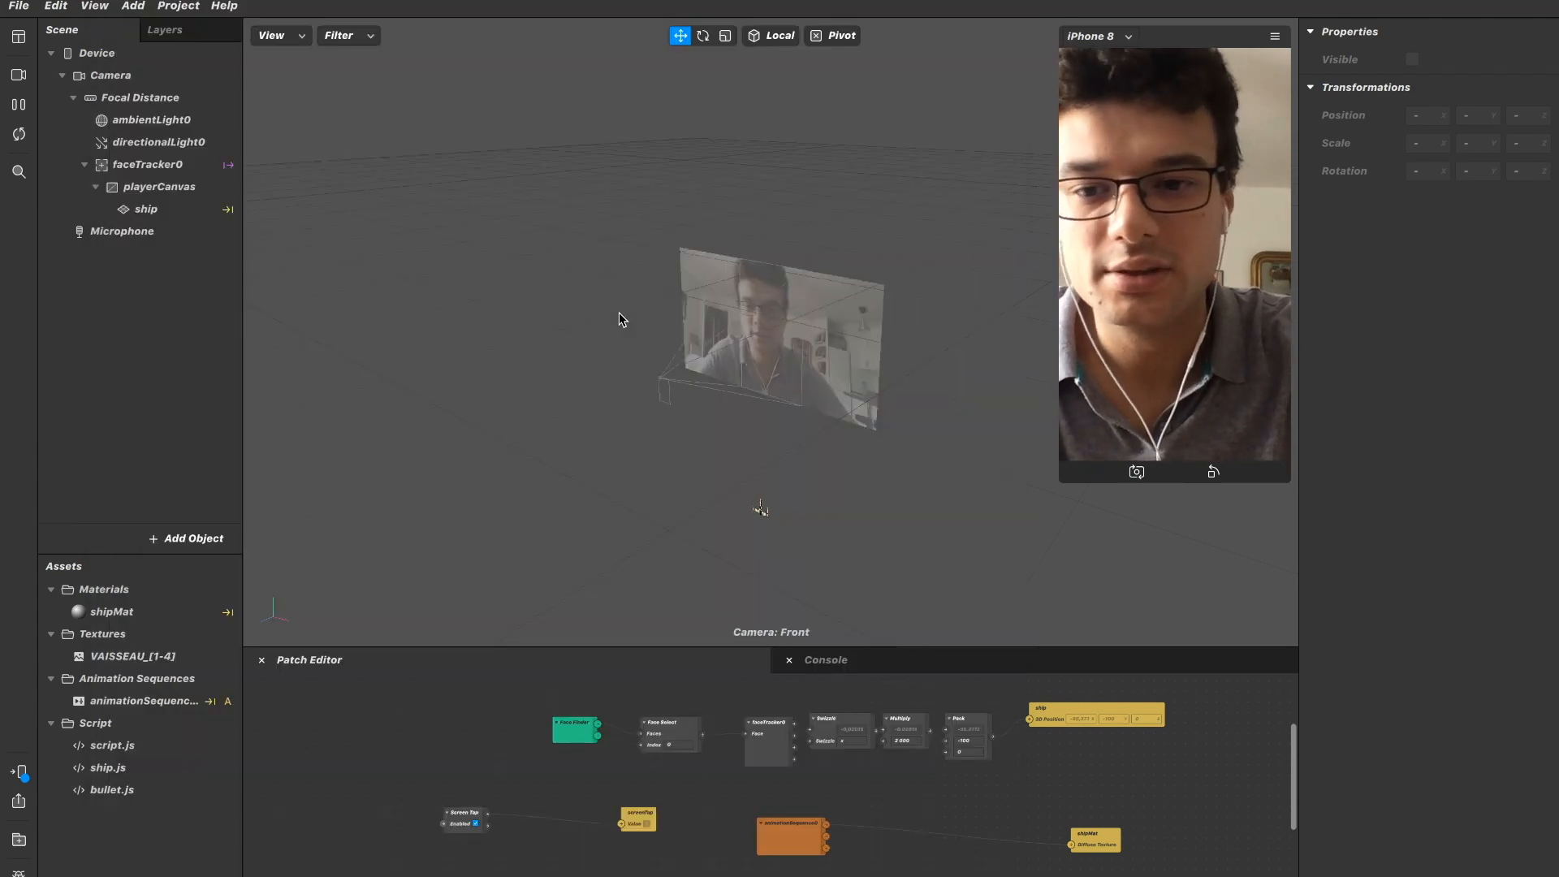
key(super+Tab)
click(737, 451)
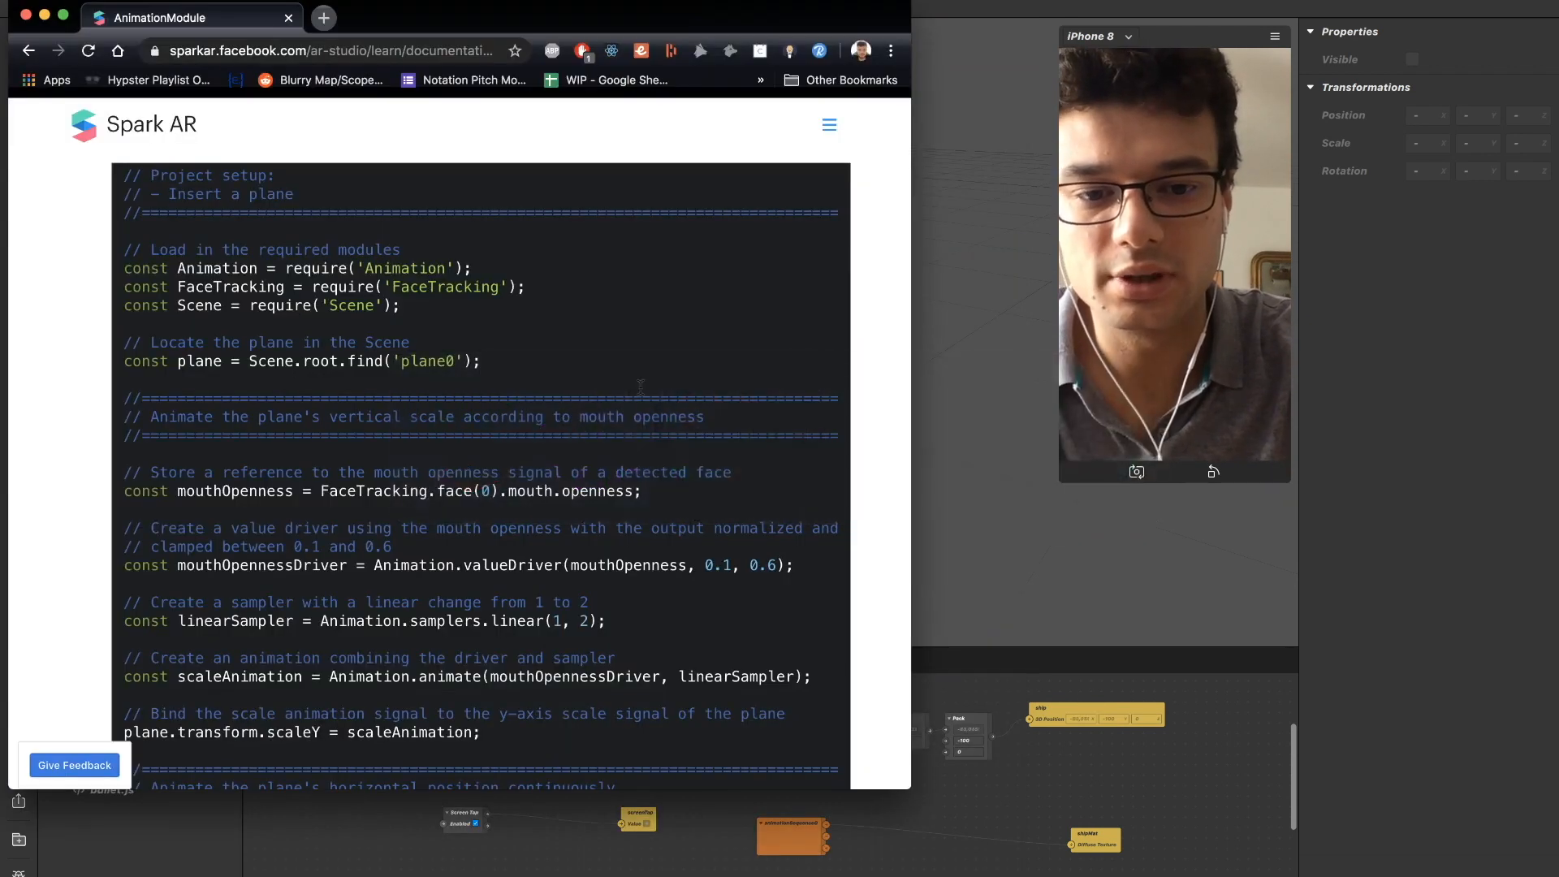
scroll(558, 330, down, 2)
scroll(557, 329, up, 2)
scroll(557, 331, up, 2)
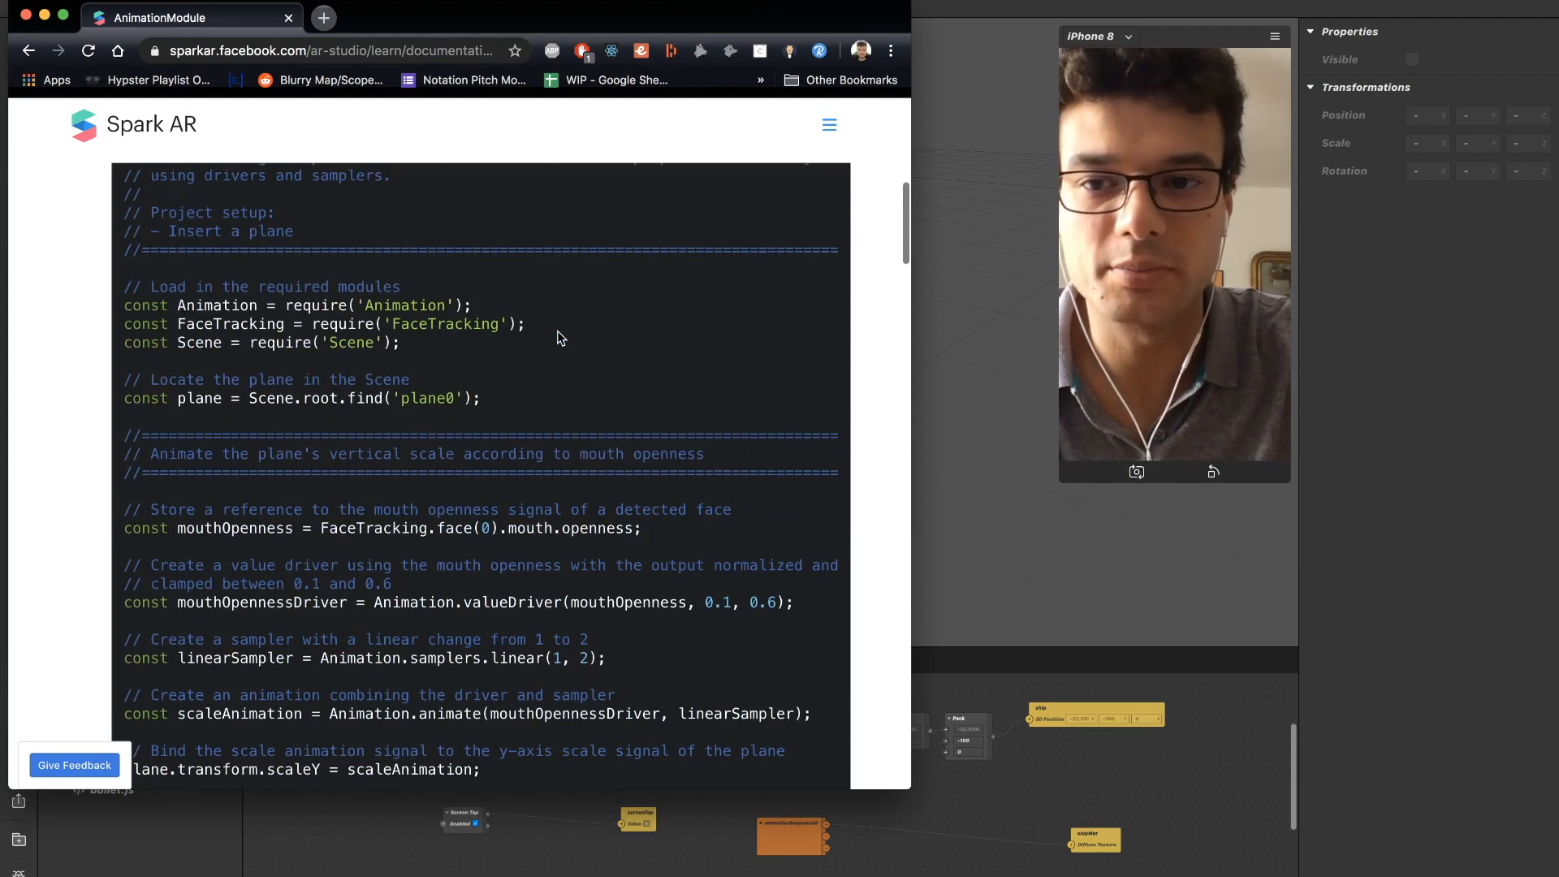
scroll(557, 331, down, 5)
scroll(557, 331, down, 9)
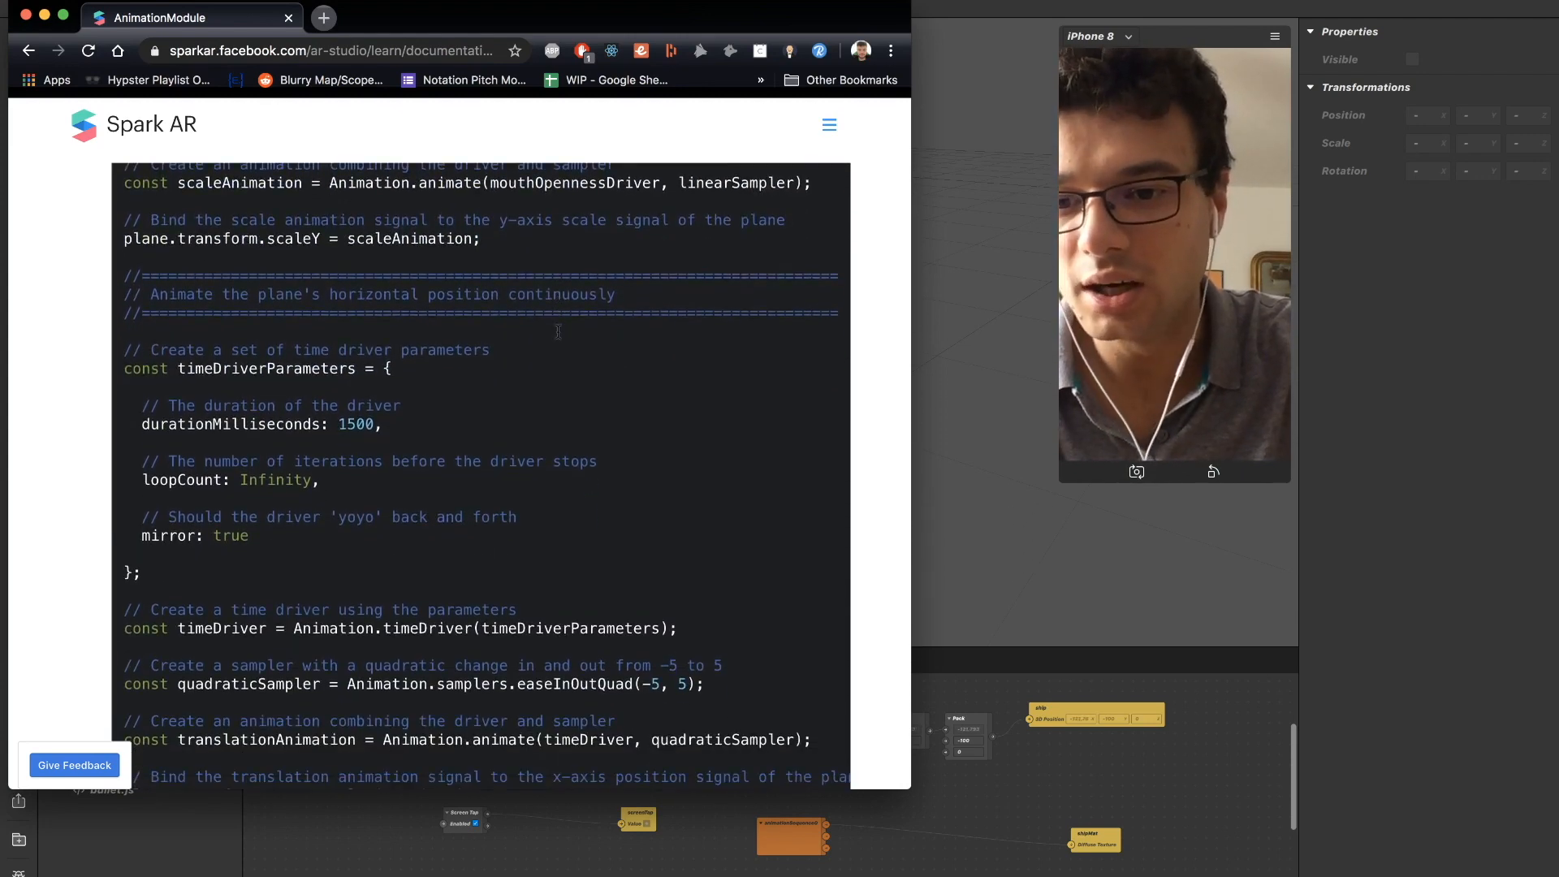
scroll(558, 331, down, 2)
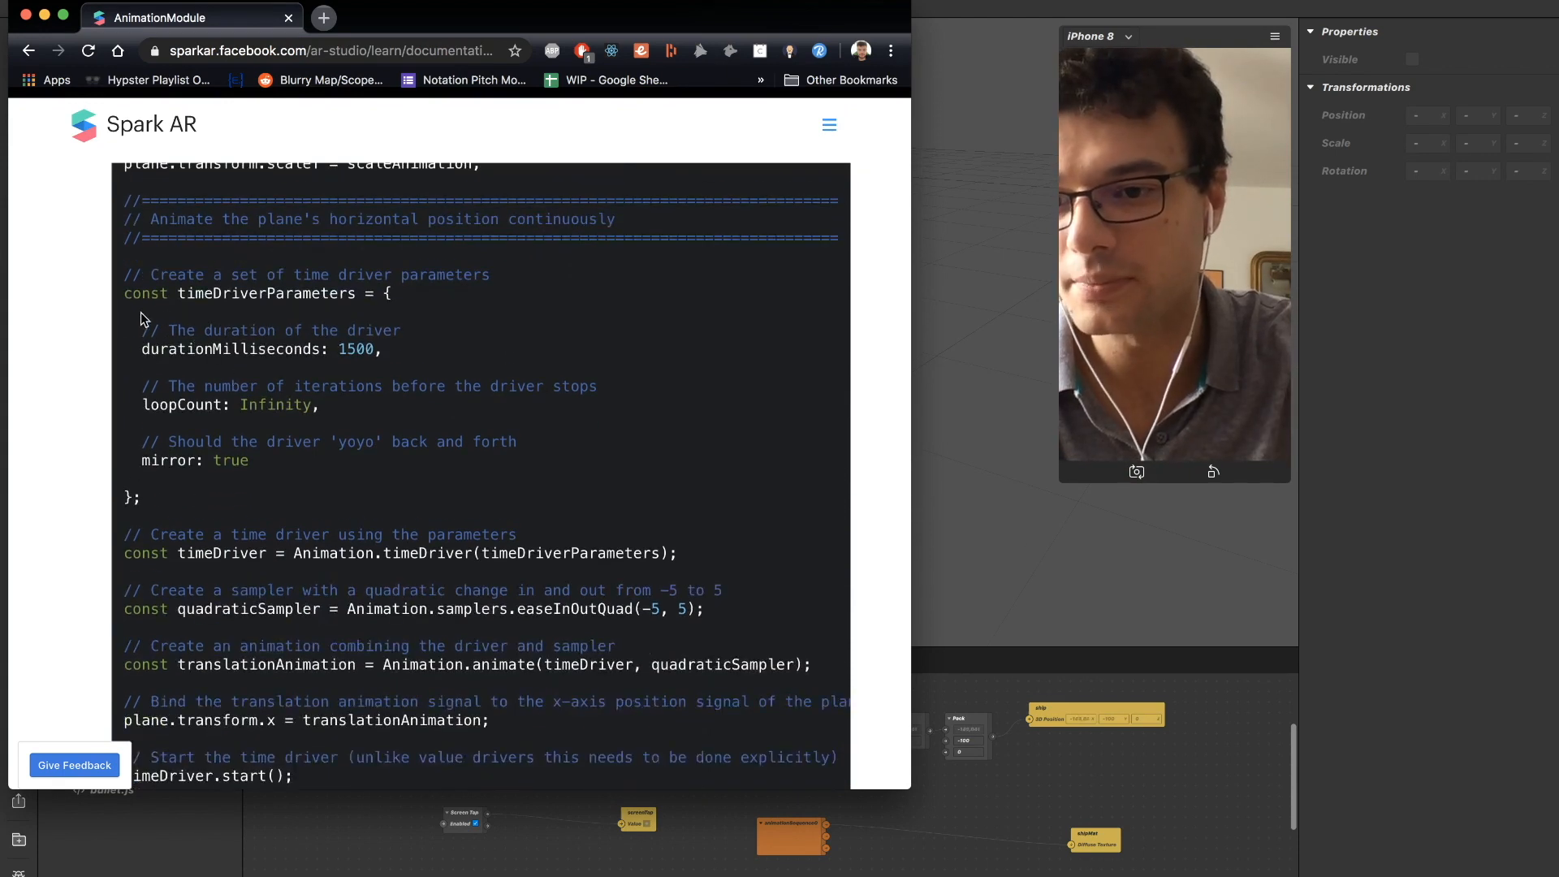
scroll(142, 296, down, 1)
drag(143, 339, 247, 449)
key(super+c)
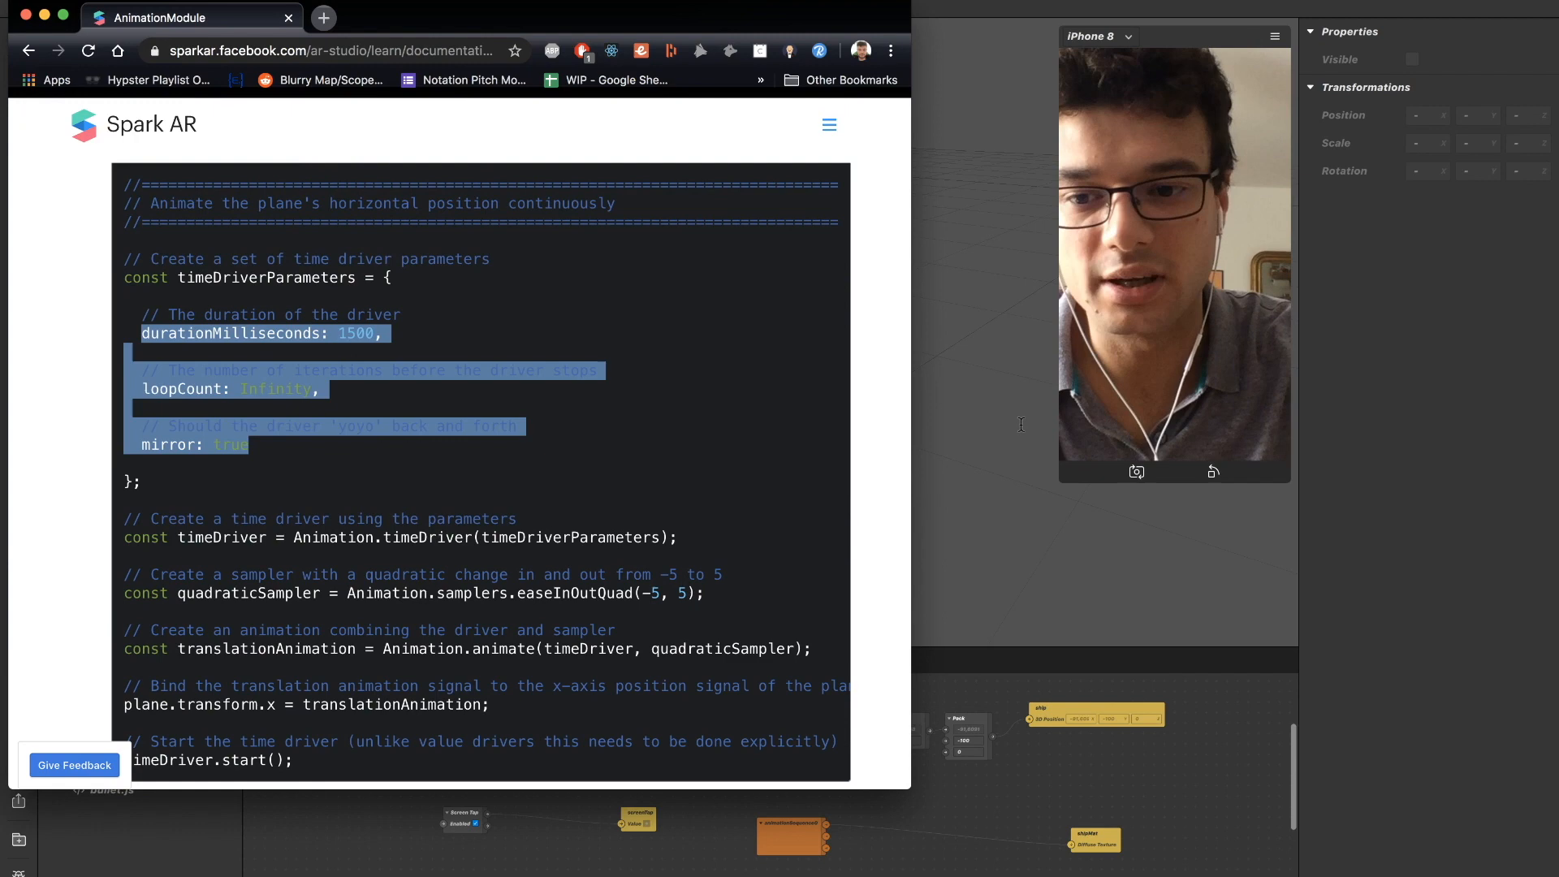
Switch back to TextMate and paste the copied driver parameters inside the timeDriverConfig braces.
key(super+Tab)
key(super+Tab)
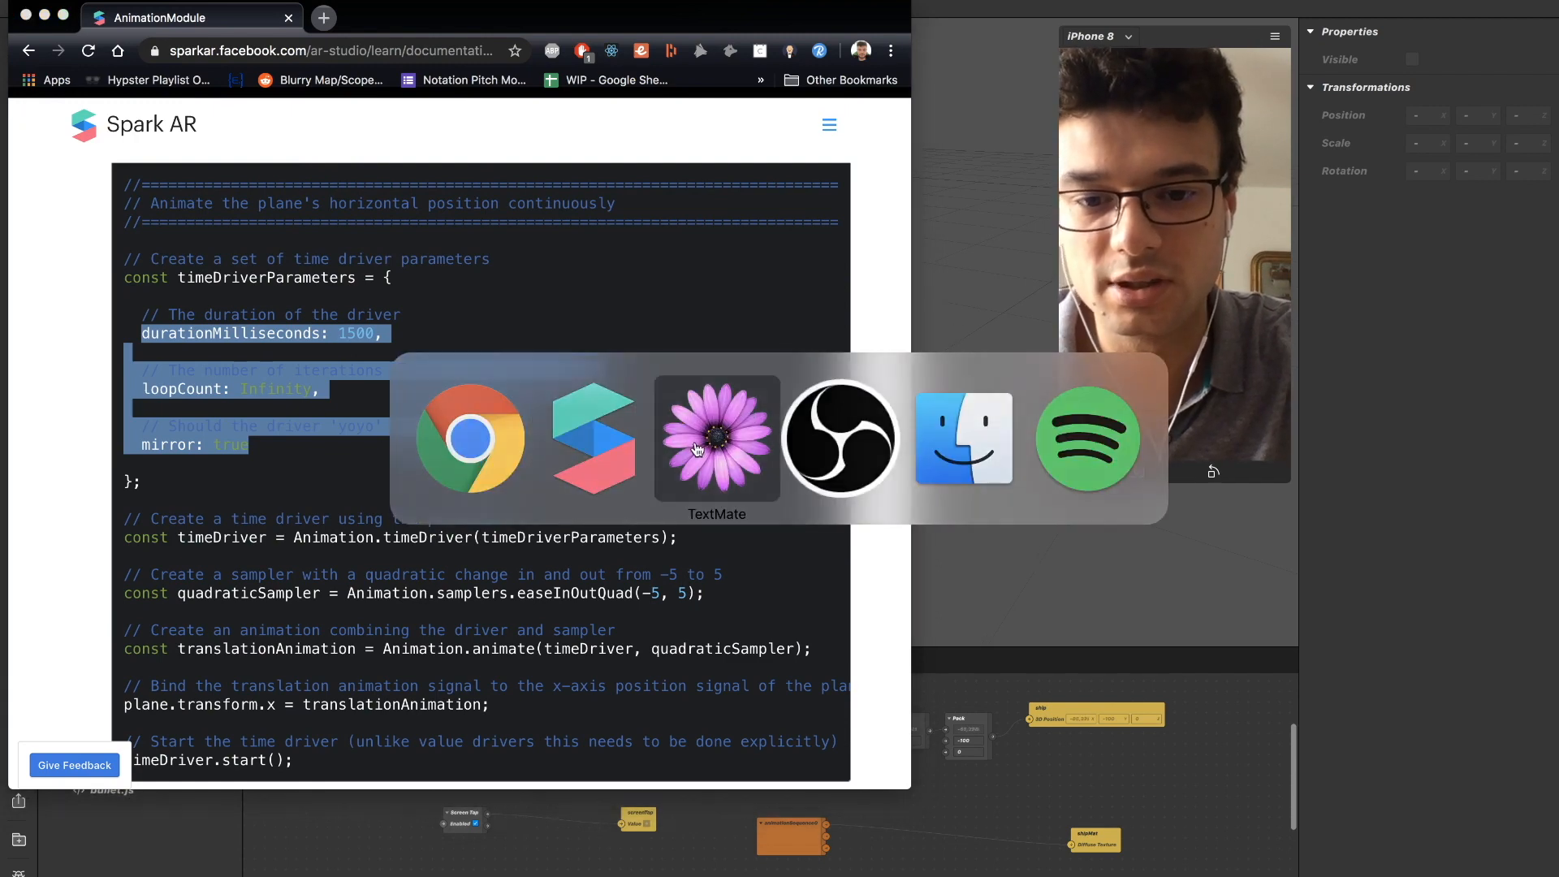
key(Down)
key(Down)
key(Down)
key(Down)
key(Right)
key(Right)
key(Up)
key(Up)
key(Up)
key(Up)
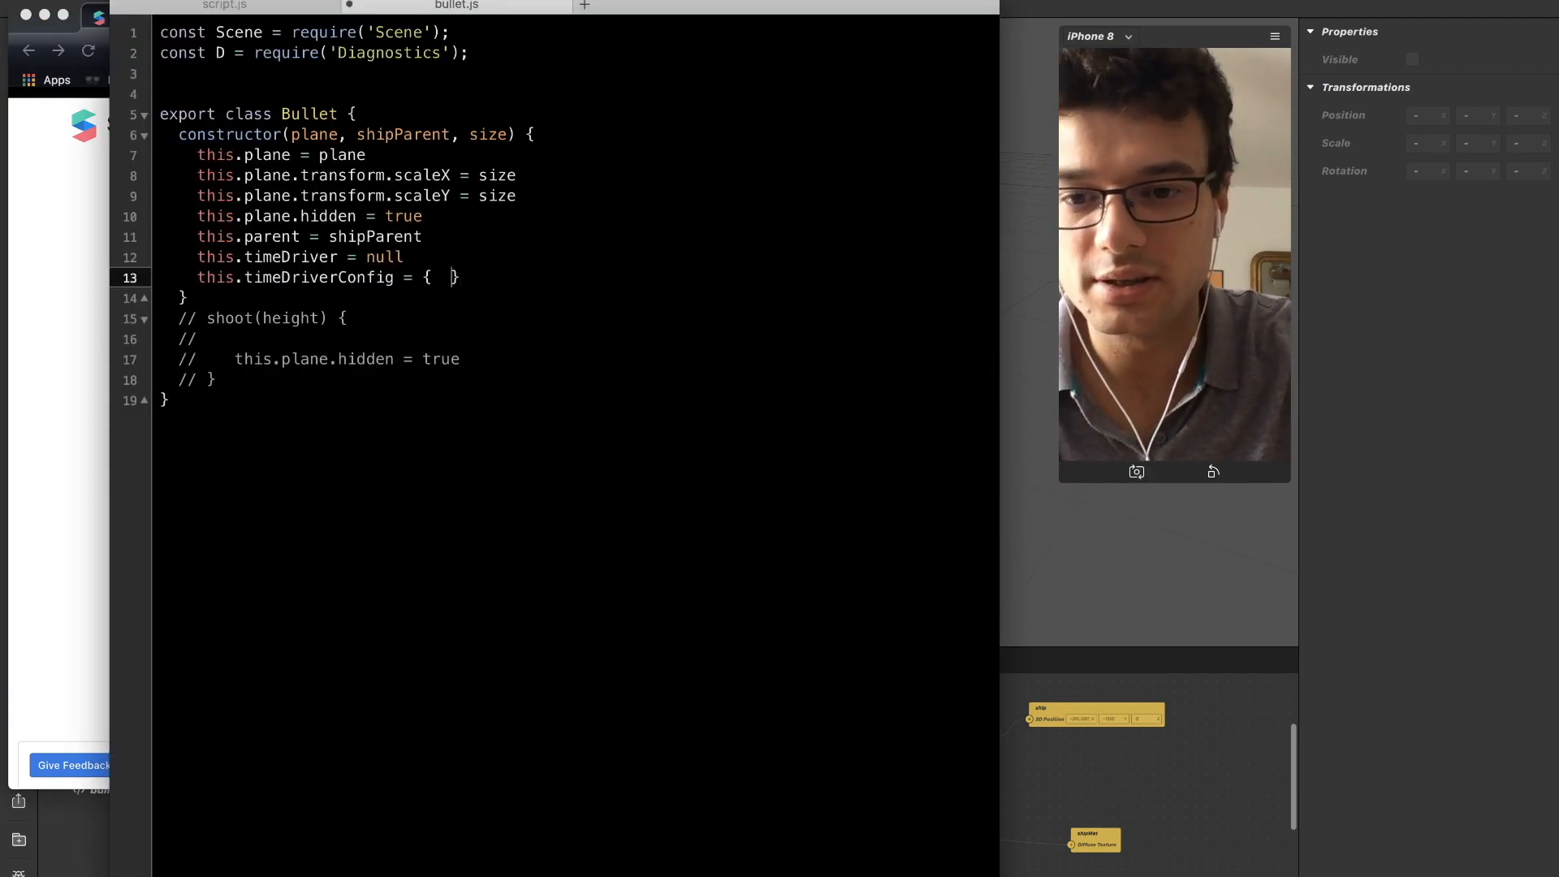
key(Left)
key(Left)
key(super+v)
Set the mirror parameter in timeDriverConfig to false.
key(super+space)
key(Escape)
click(335, 378)
key(Down)
key(BackSpace)
key(BackSpace)
key(BackSpace)
key(BackSpace)
text(false)
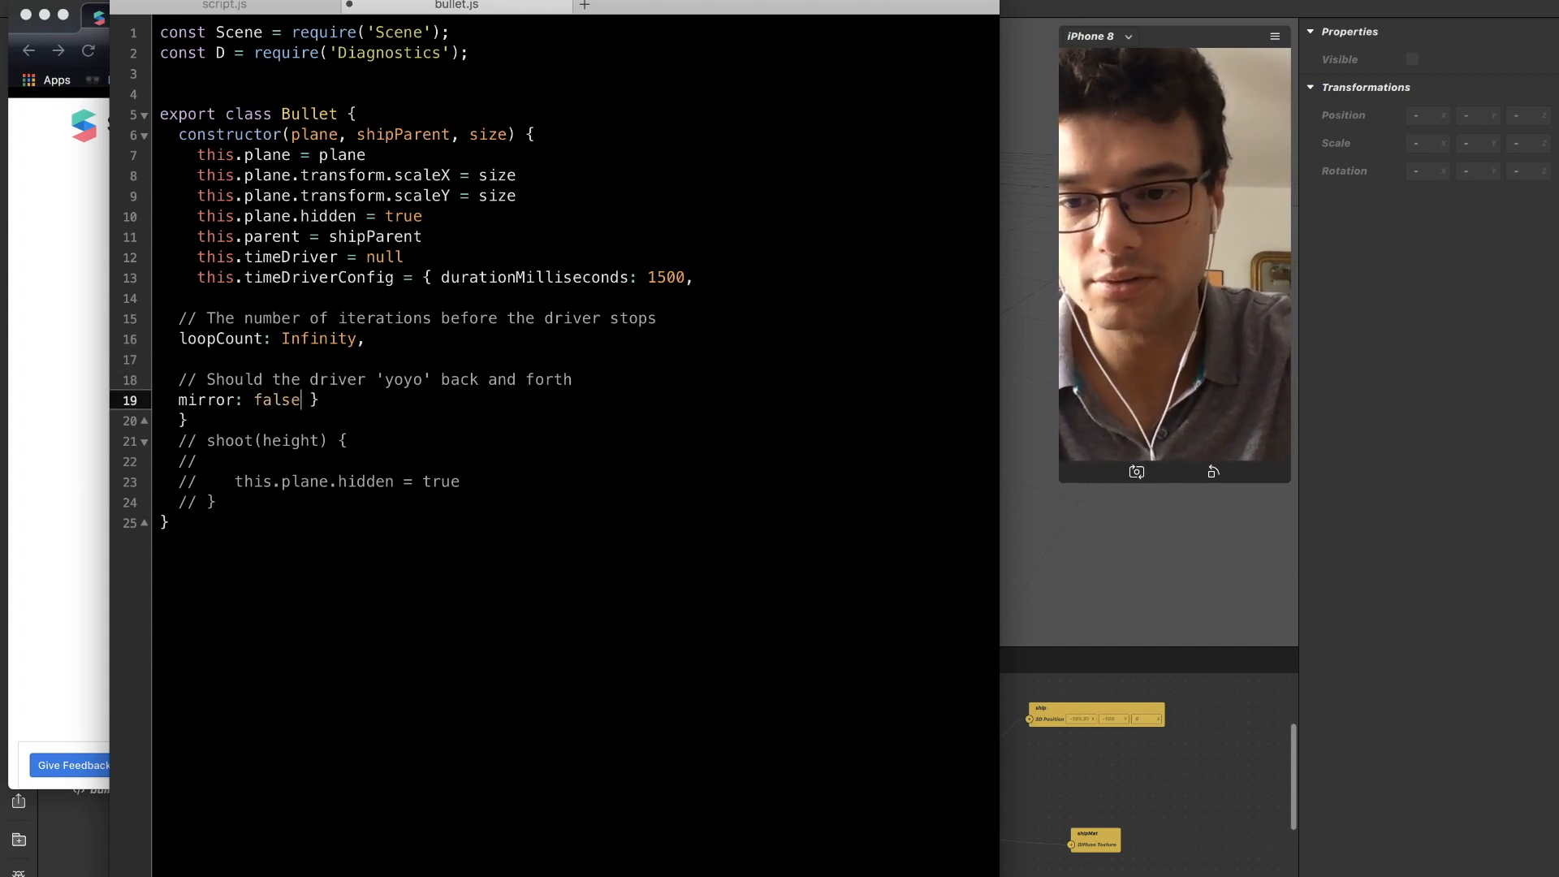
Set loopCount in timeDriverConfig to 1.
key(Up)
key(Up)
key(Up)
key(Left)
key(Left)
key(shift+Right)
key(shift+Right)
key(shift+Right)
key(shift+Right)
key(shift+Right)
key(shift+Right)
key(shift+Right)
key(shift+Right)
text(1)
Delete the comment about the number of iterations above loopCount.
key(Down)
key(Up)
key(Up)
key(Up)
key(Down)
key(Down)
key(Down)
key(Down)
key(Up)
key(Up)
key(Up)
key(Down)
key(Up)
key(super+Right)
key(shift+super+Left)
key(BackSpace)
key(BackSpace)
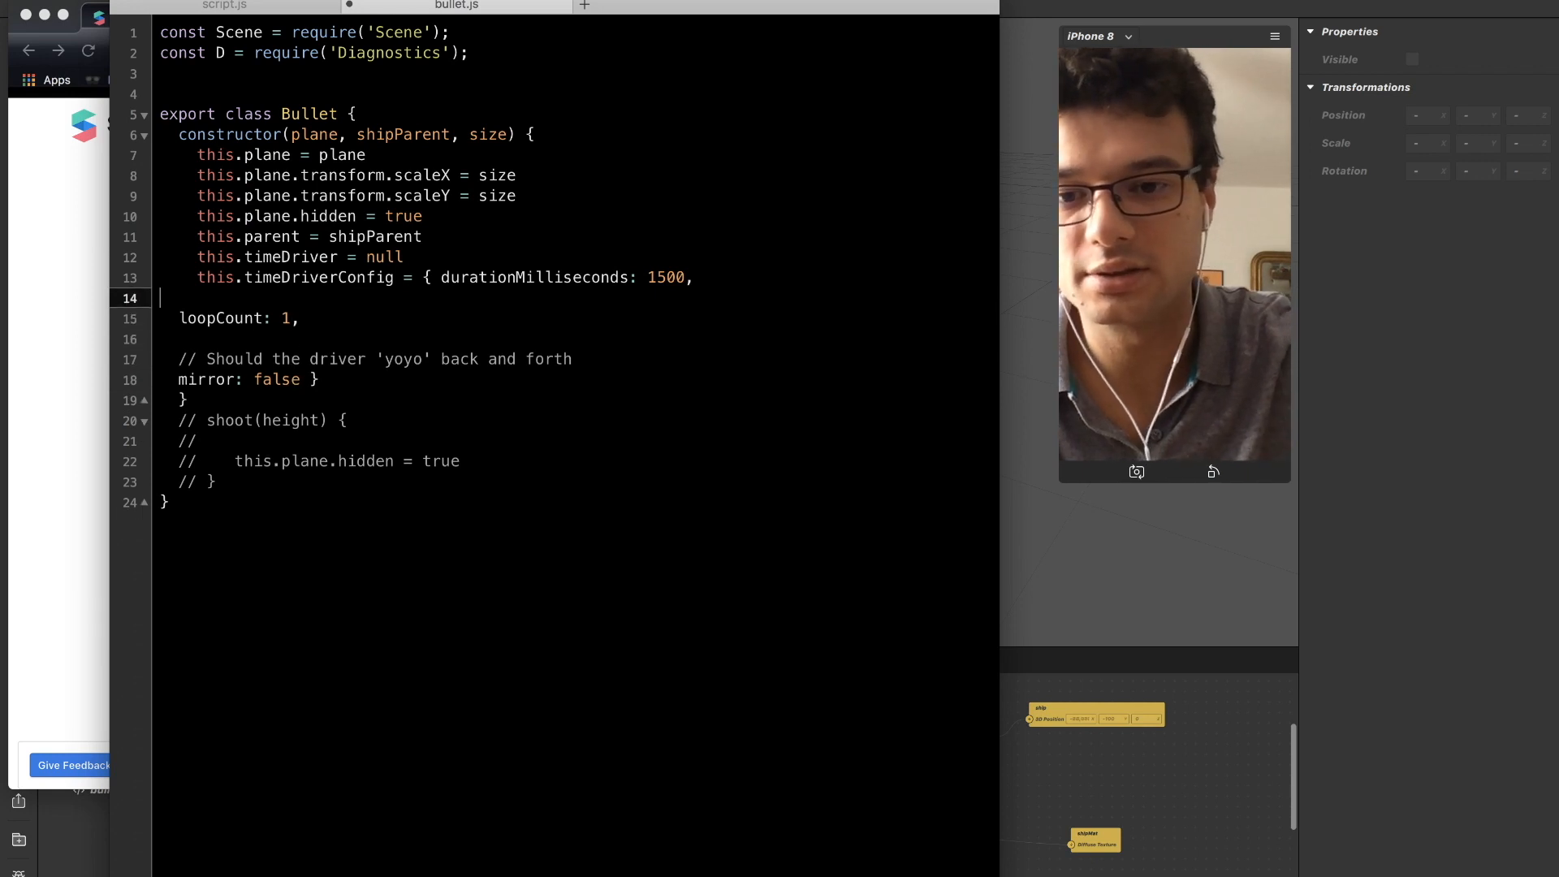
Move loopCount: 1 onto the same line as durationMilliseconds by removing the blank line and indentation.
key(BackSpace)
key(Left)
key(Left)
key(Left)
key(Left)
key(Left)
key(Left)
key(Left)
key(Left)
key(Left)
key(Left)
key(Left)
key(Left)
key(Left)
key(Left)
key(Left)
key(Left)
key(Left)
key(Left)
key(Left)
key(Left)
key(Down)
key(Left)
key(Left)
key(Left)
key(Left)
key(Left)
key(Left)
key(Left)
key(Left)
key(Left)
key(Left)
key(Left)
key(Left)
key(Left)
key(BackSpace)
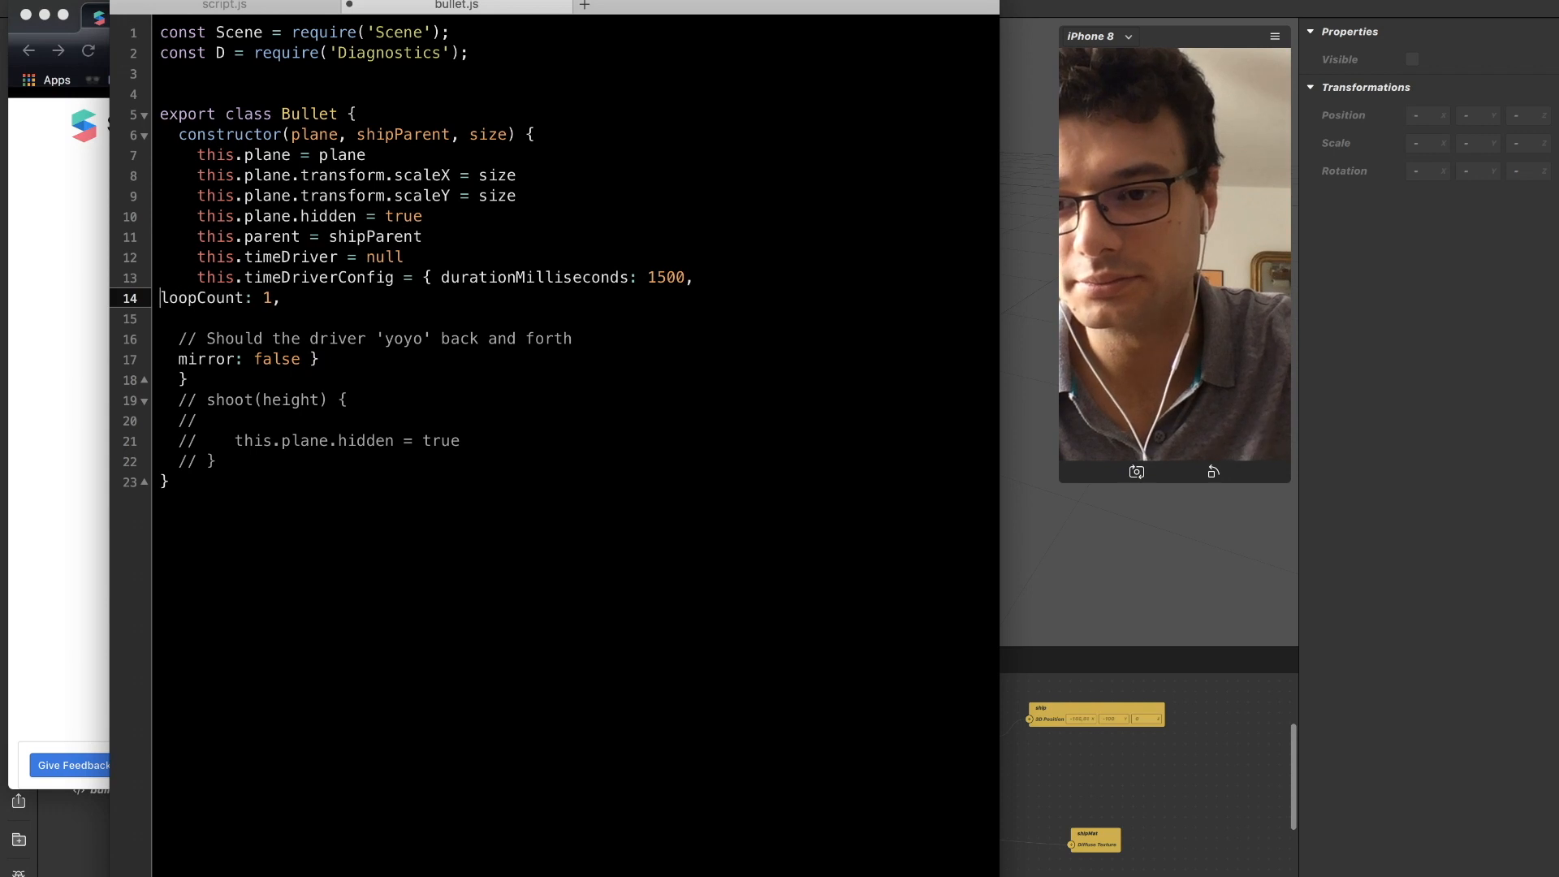
key(BackSpace)
Delete the comment about the driver's yoyo behaviour above mirror.
key(Down)
key(Down)
key(shift+super+Left)
key(BackSpace)
key(BackSpace)
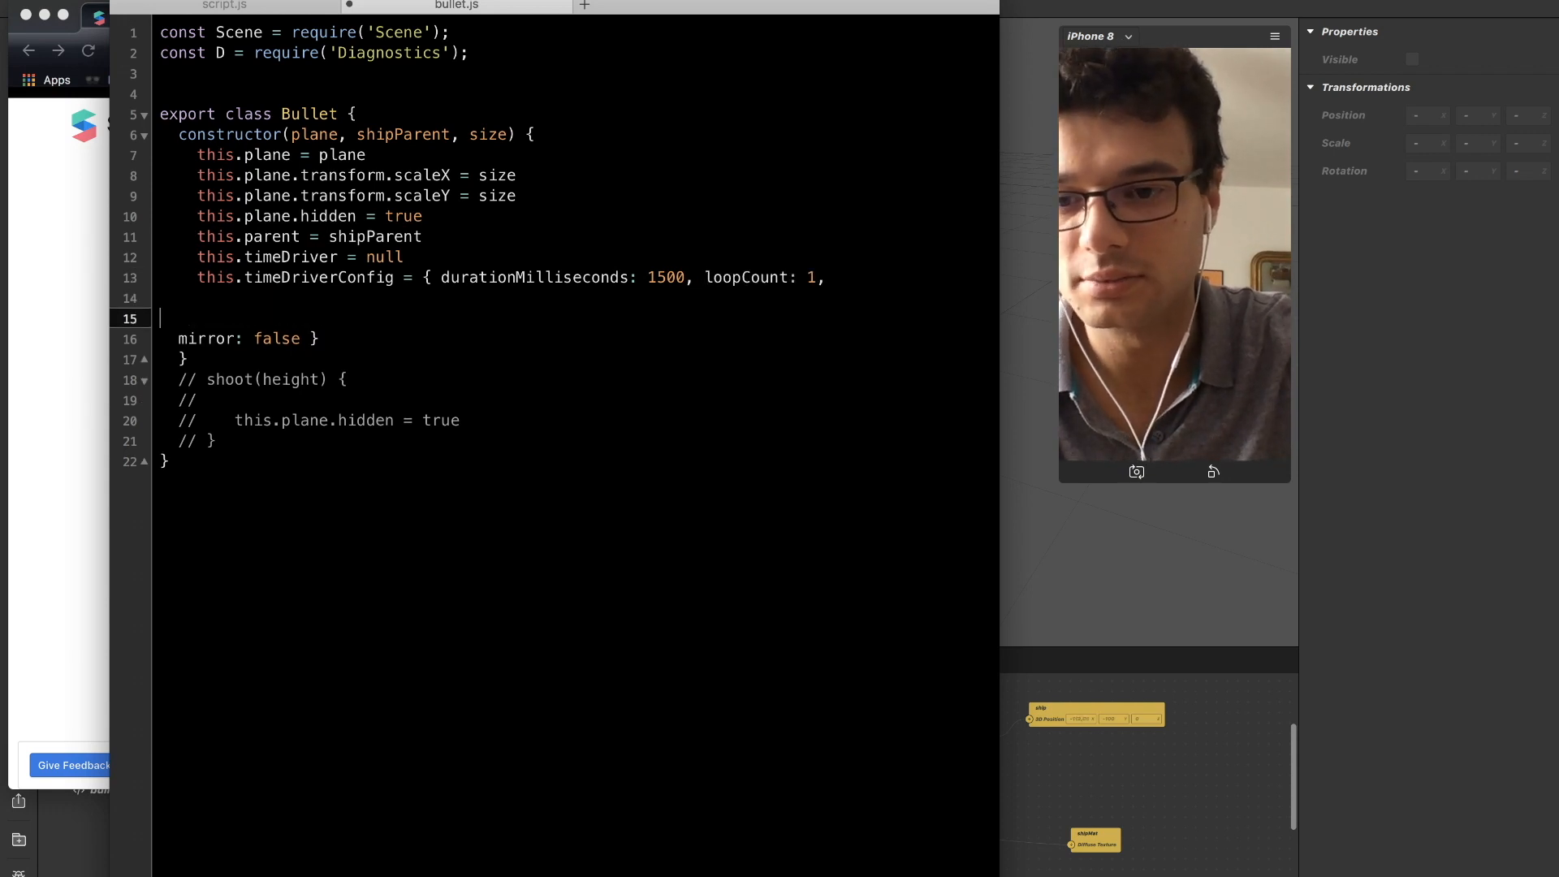
Join mirror: false and its closing brace onto the timeDriverConfig line.
key(BackSpace)
key(Delete)
key(Delete)
key(Delete)
key(BackSpace)
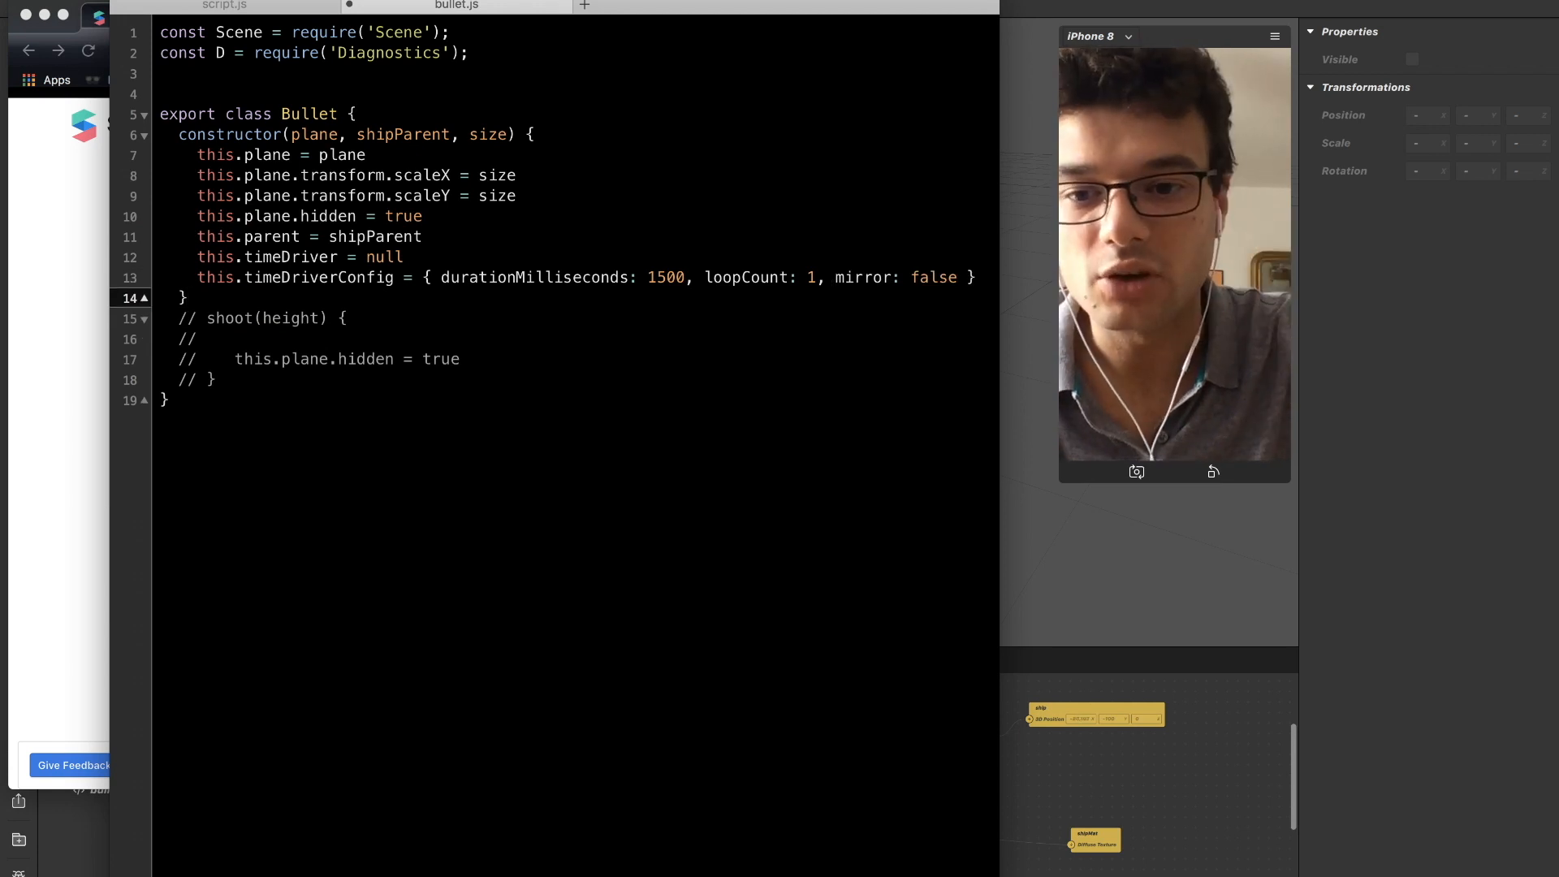
Uncomment the shoot(height) method and fix the indentation of its this.plane.hidden line.
key(Down)
key(Down)
key(Down)
key(Down)
key(Down)
key(Up)
key(super+Right)
key(shift+Up)
key(shift+Up)
key(shift+Up)
key(shift+Up)
key(shift+Down)
key(shift+super+Left)
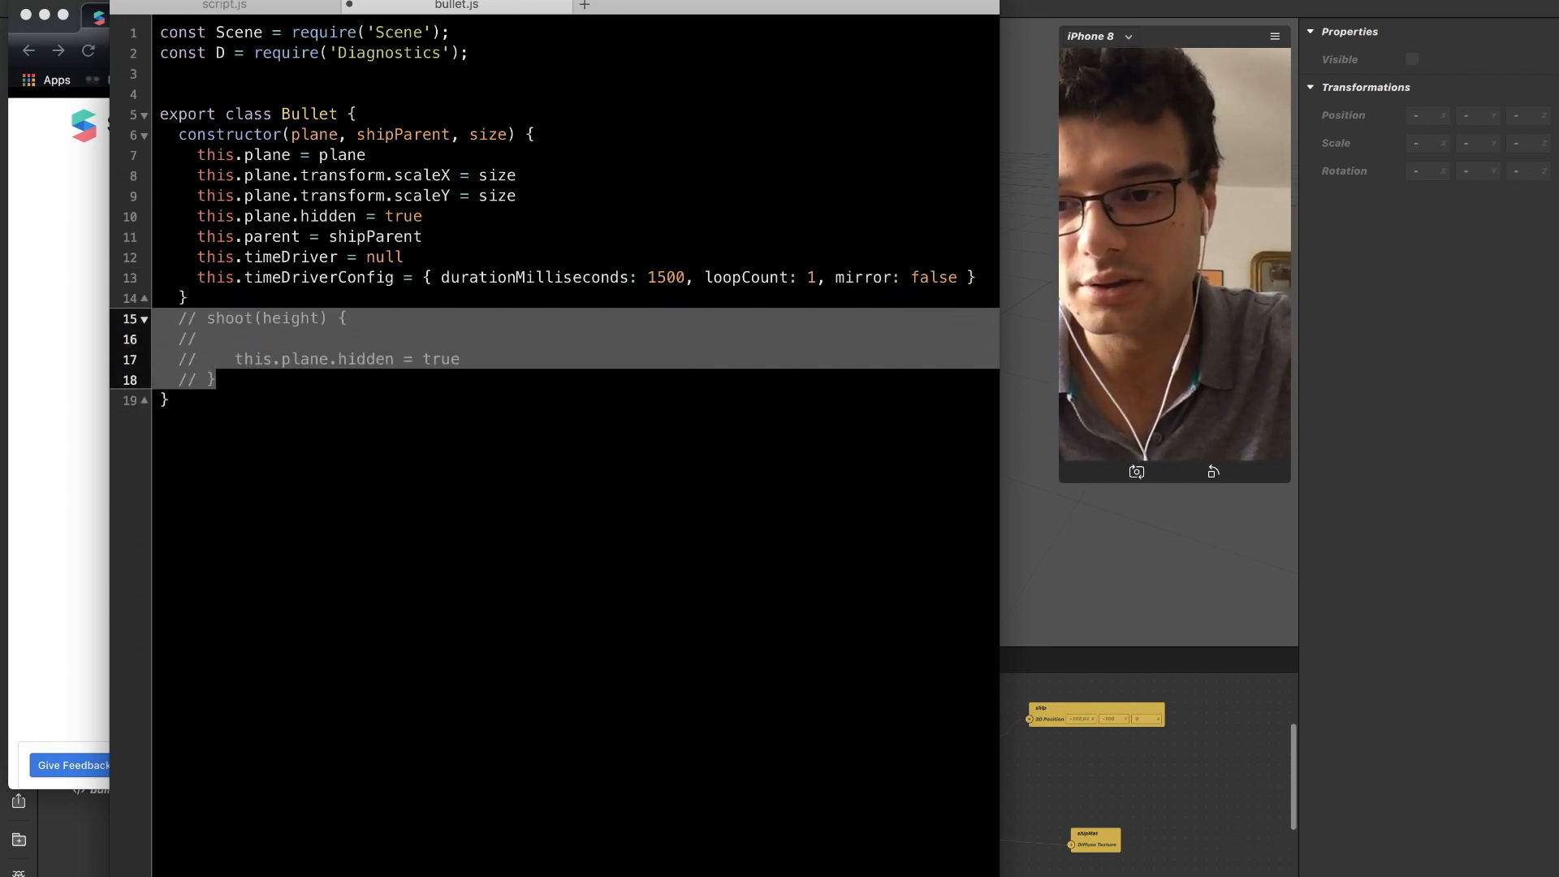
key(super+slash)
key(BackSpace)
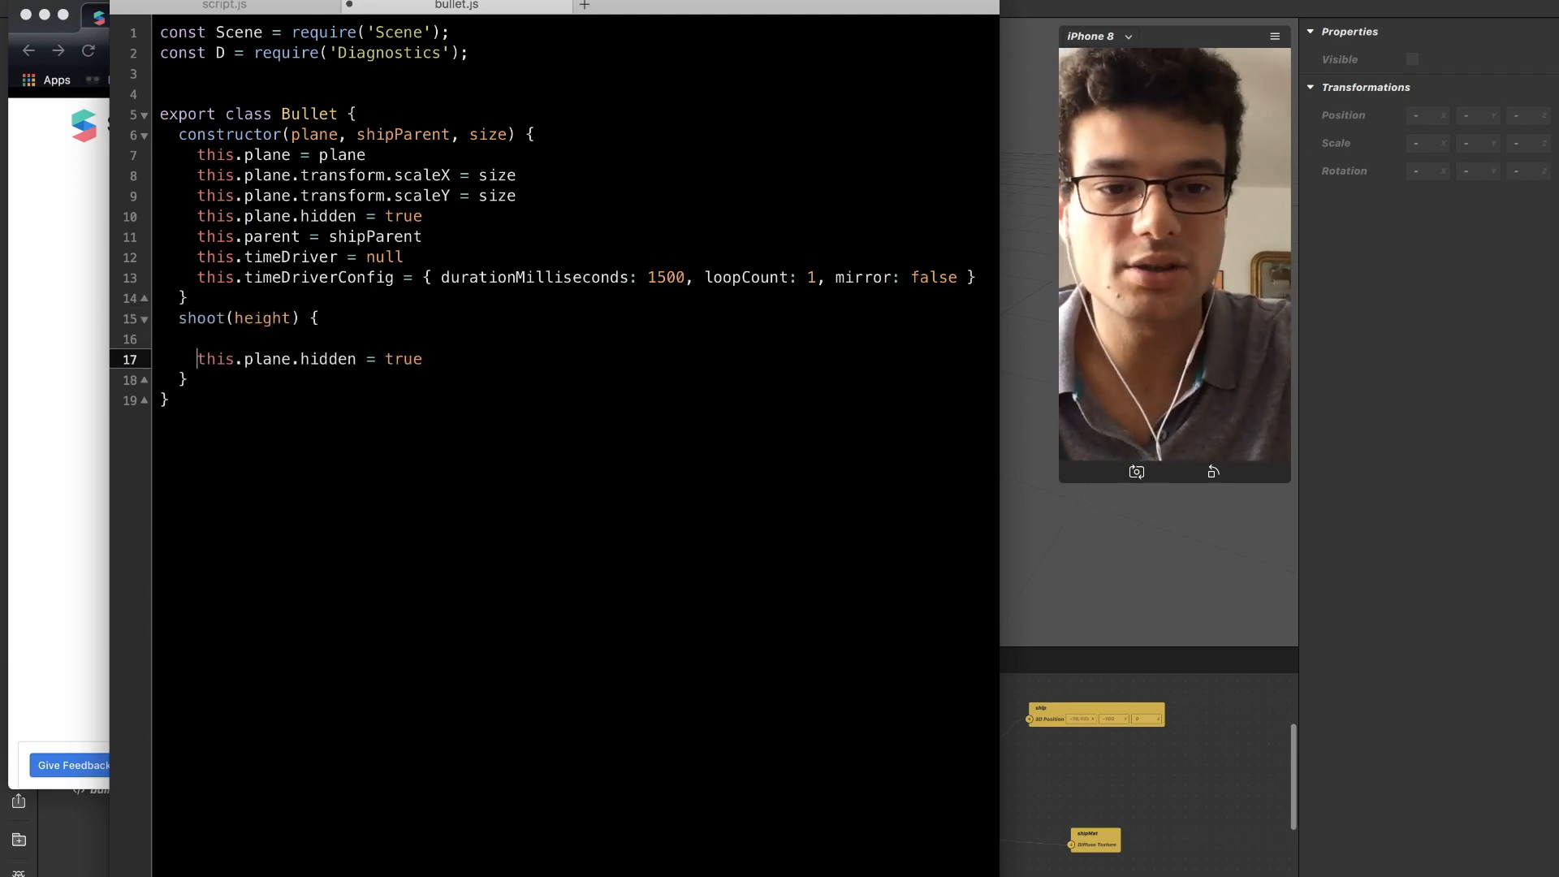
click(1213, 299)
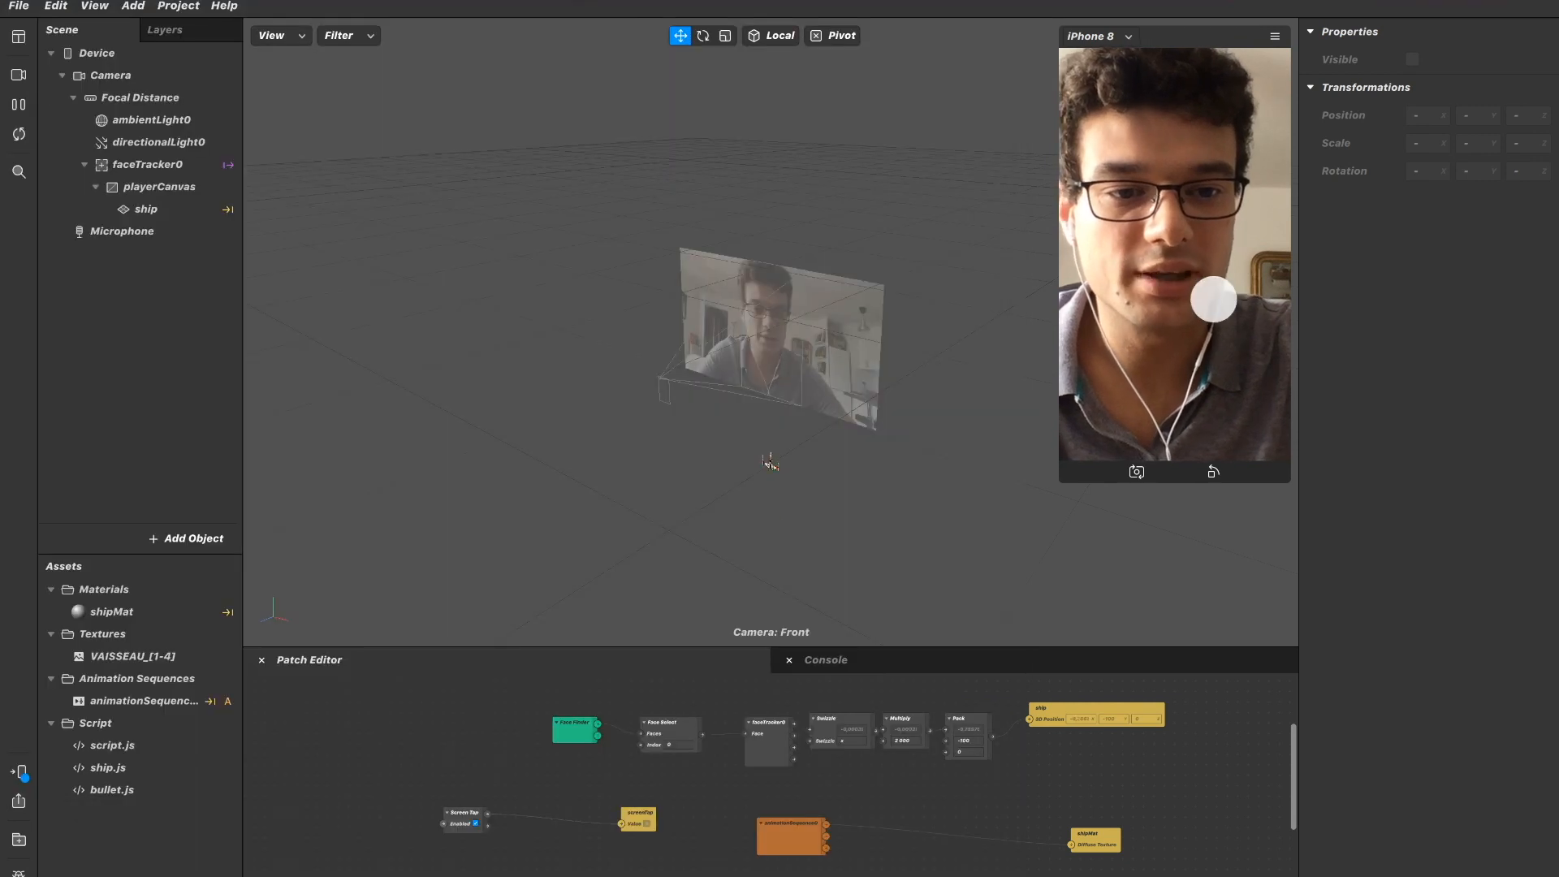
key(super+Tab)
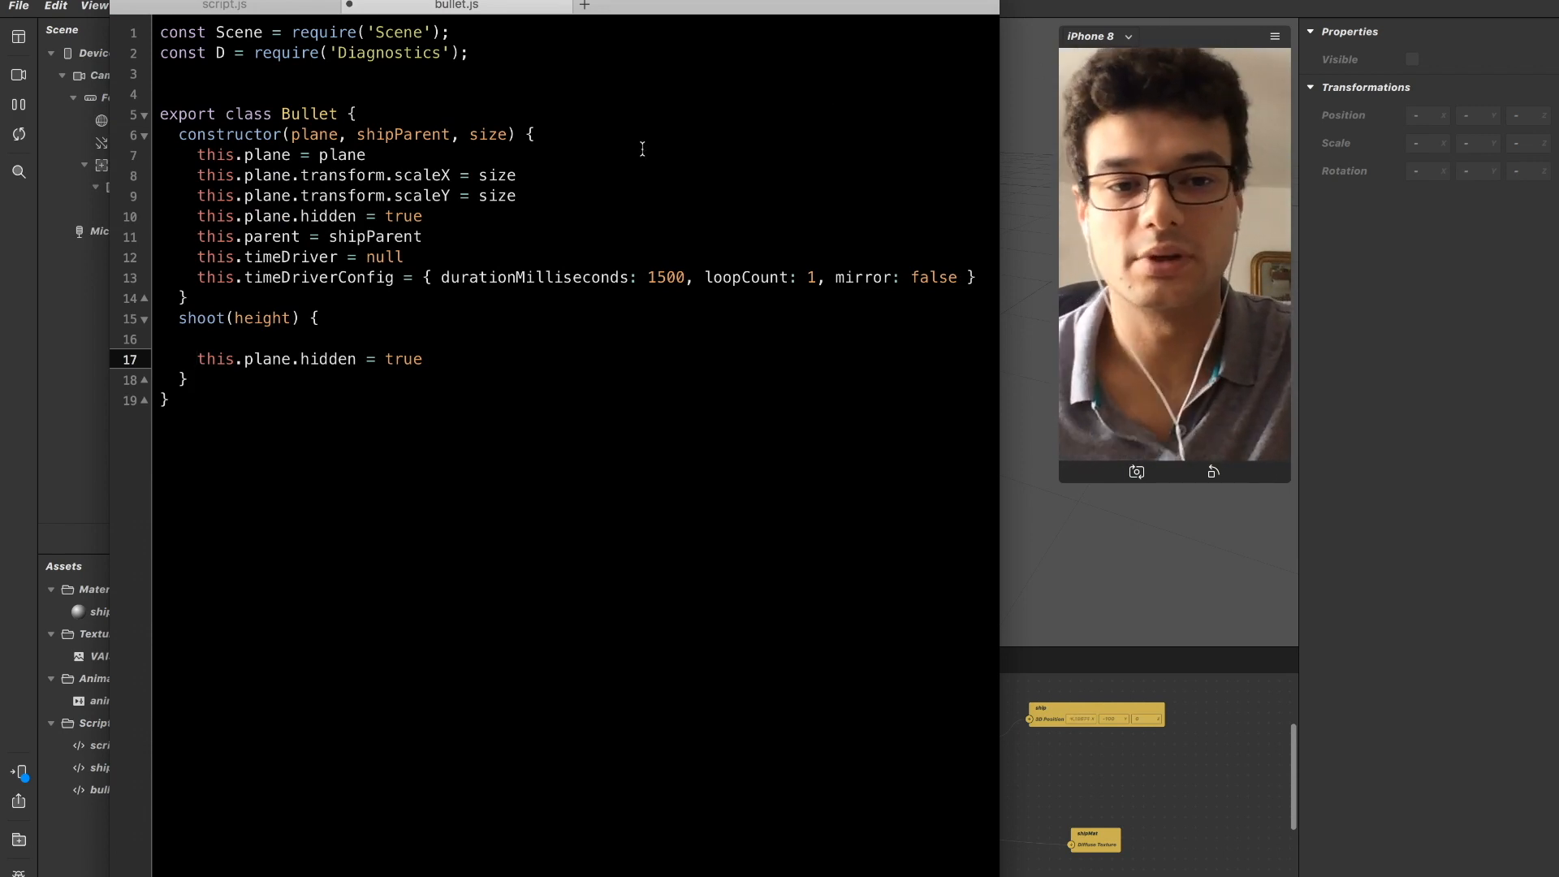
Start the shoot method's body with the assignment this.timeDriver = A on its empty line.
click(349, 335)
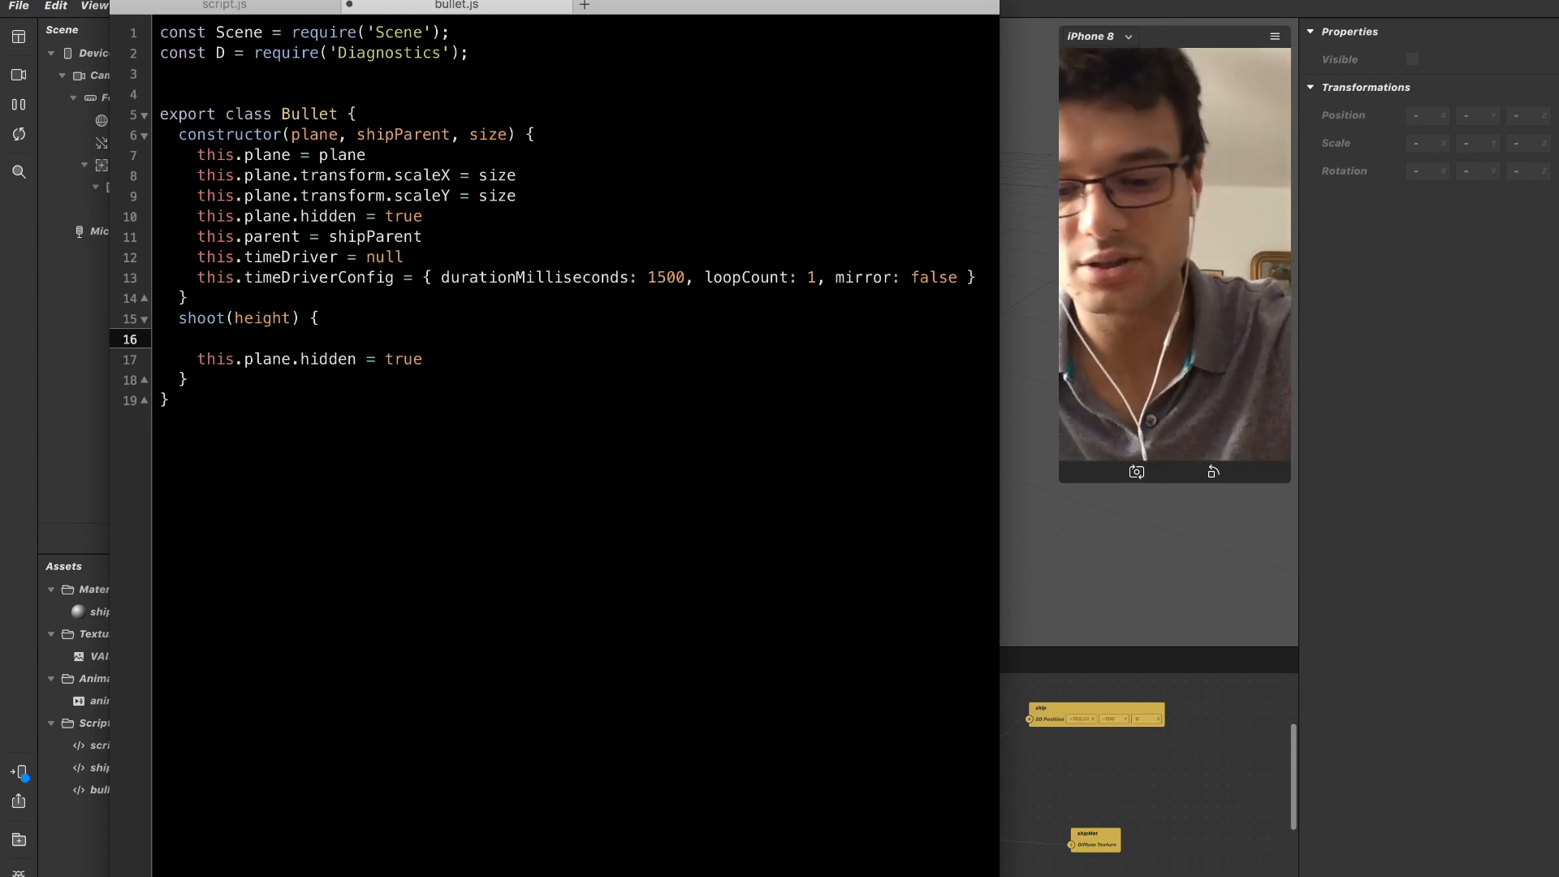
text(this.timn)
key(BackSpace)
text(eDriverConfig)
key(BackSpace)
key(BackSpace)
key(BackSpace)
key(BackSpace)
key(BackSpace)
key(BackSpace)
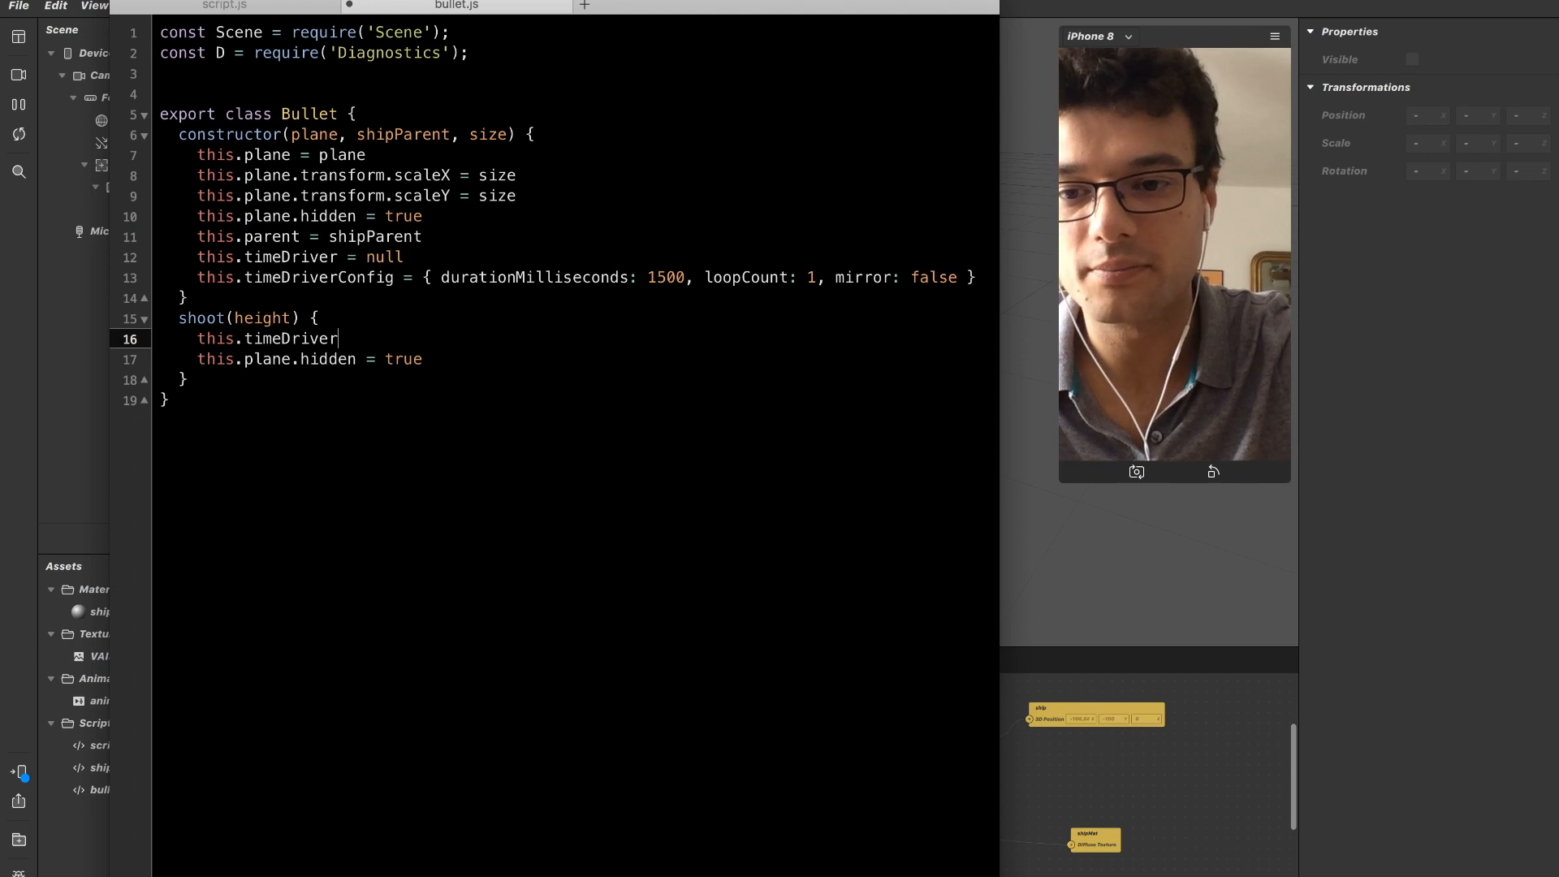
text(=)
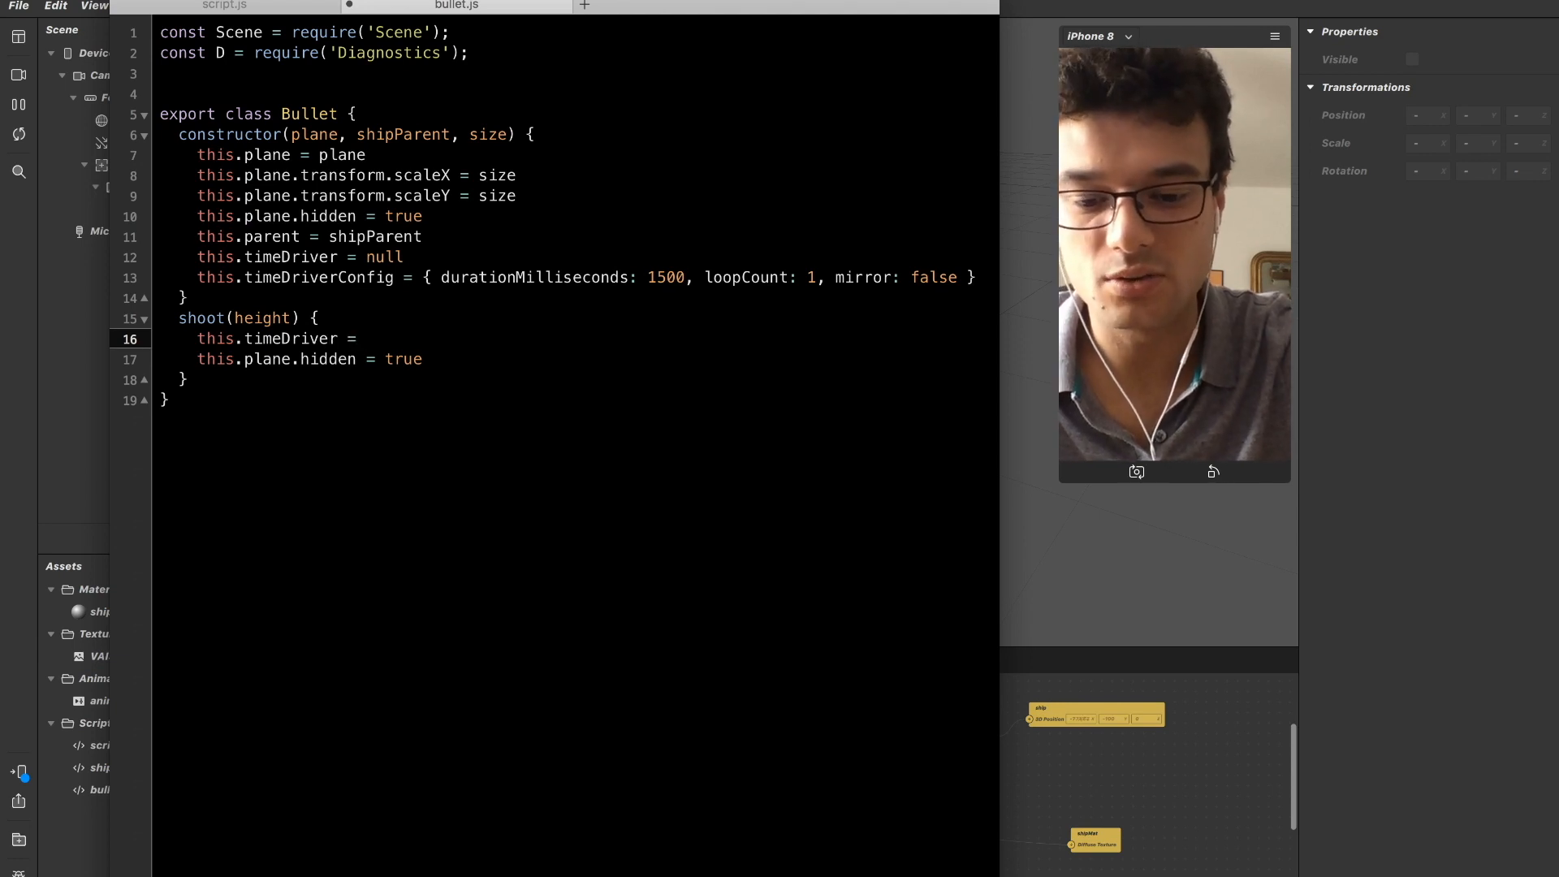
text( A)
Remove the Scene import on the first line and put a new const declaration in its place.
key(Up)
key(Up)
key(Up)
key(Up)
key(Up)
key(Up)
key(Up)
key(Up)
key(Up)
key(Up)
key(Up)
key(Up)
key(Up)
key(Up)
key(Up)
key(super+Right)
key(Return)
text(con)
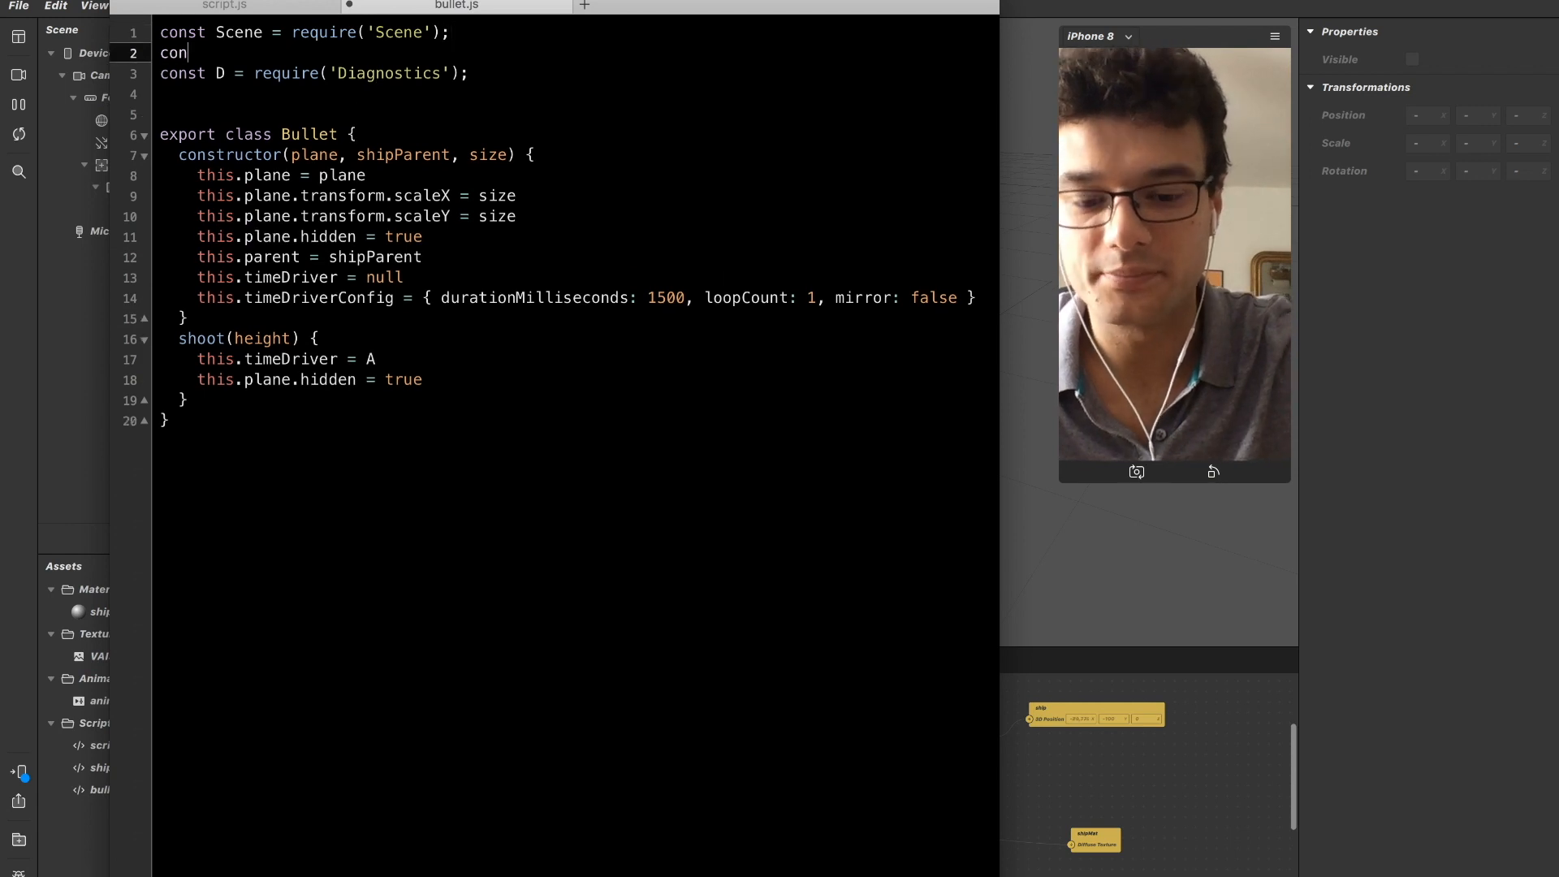
text(st)
key(Up)
key(super+Left)
key(super+shift+Right)
key(BackSpace)
key(Delete)
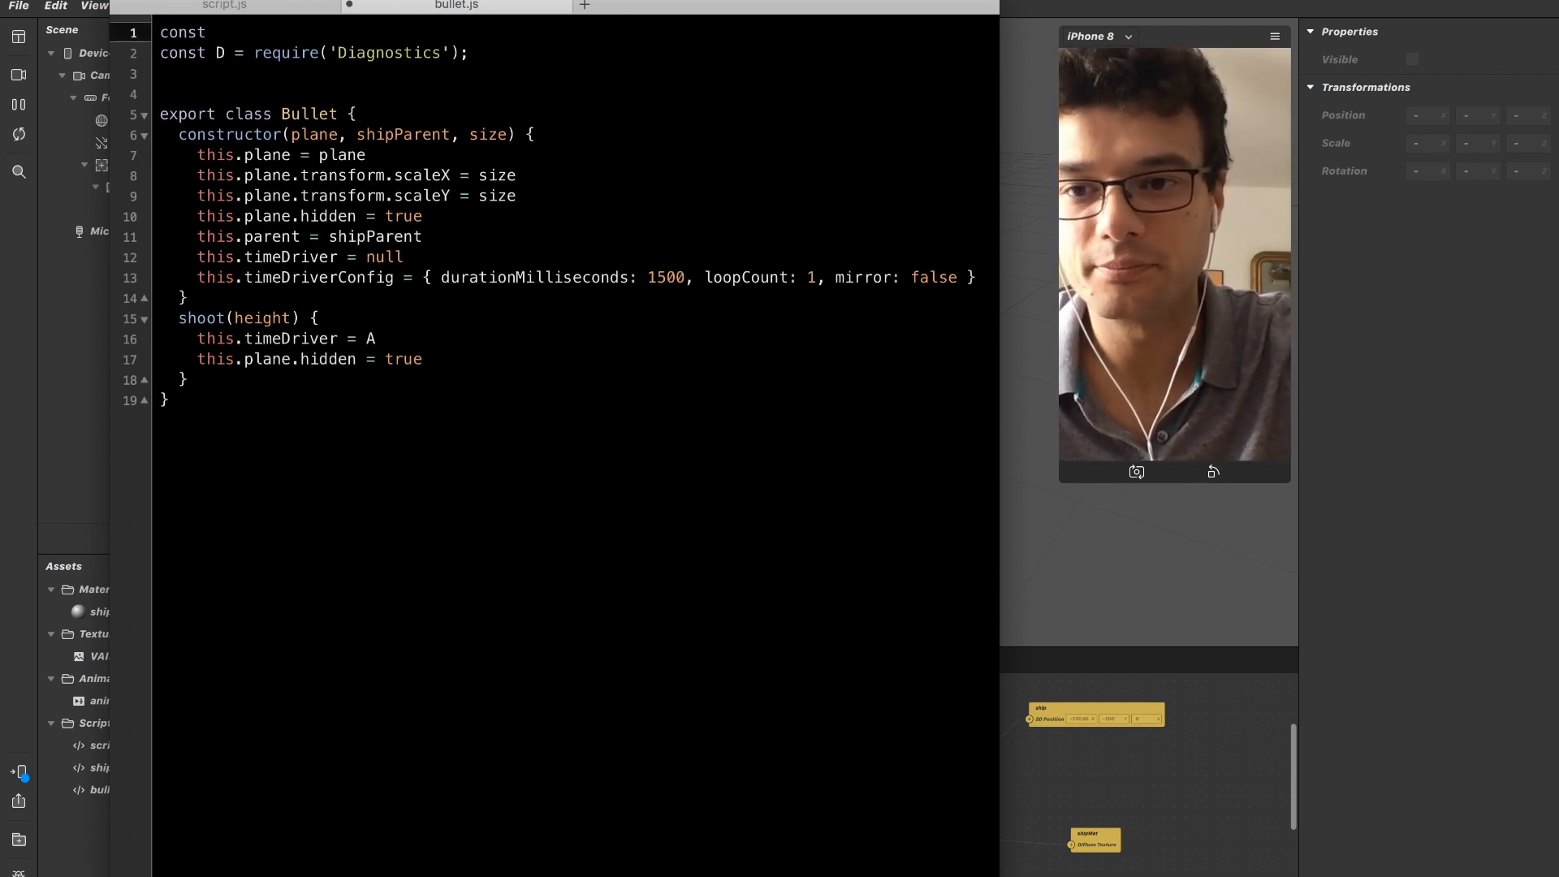
Complete the first-line declaration as const A = require('Animation').
text(Abima)
key(BackSpace)
key(BackSpace)
key(BackSpace)
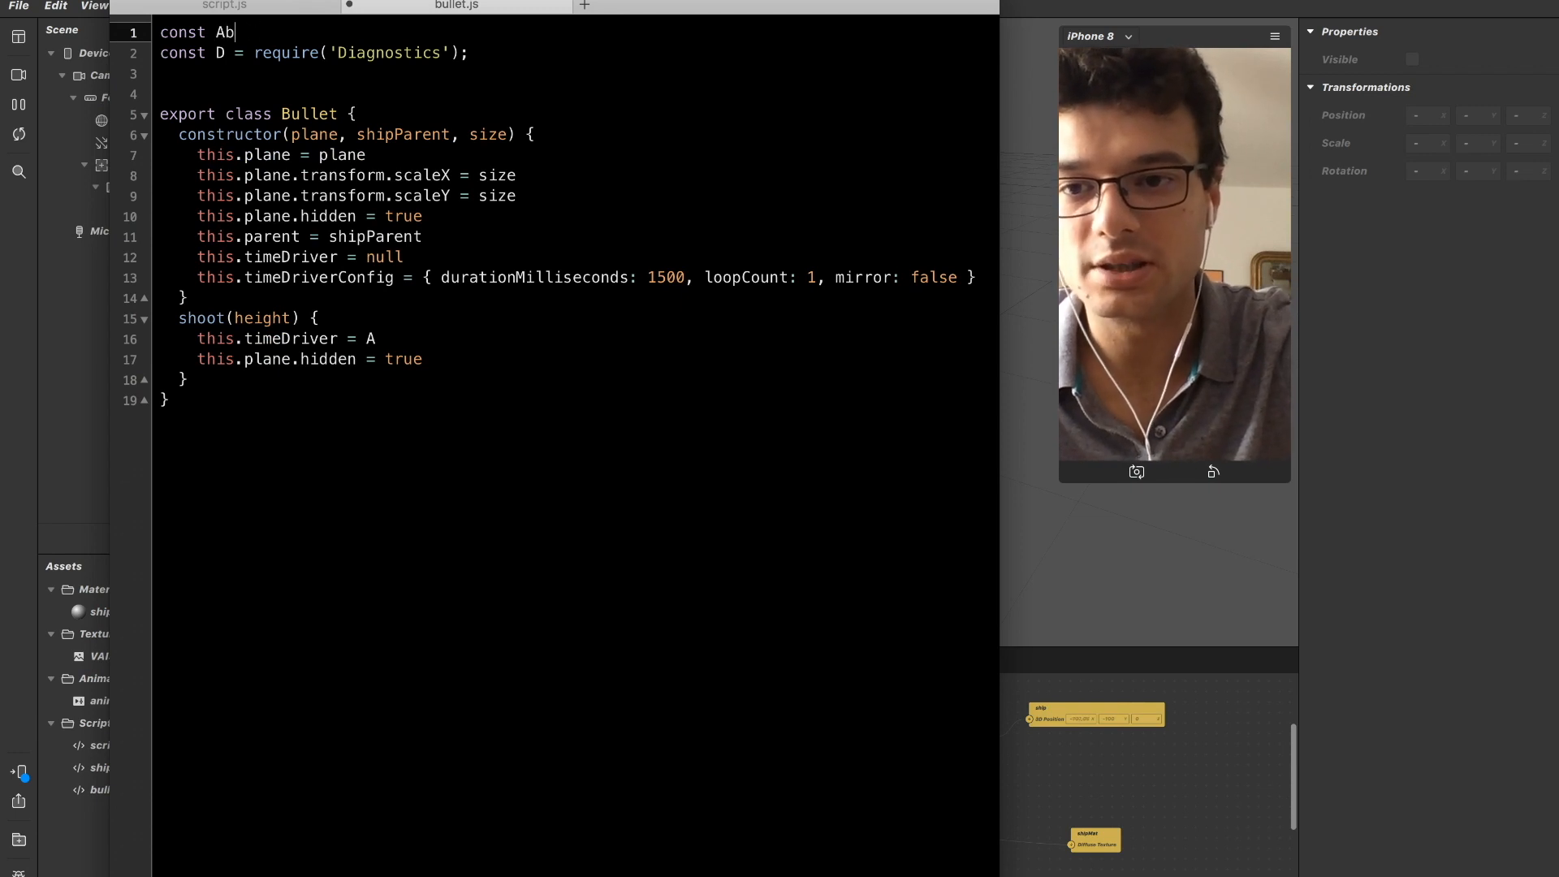
text(= reqiuiore)
key(BackSpace)
key(BackSpace)
key(BackSpace)
key(BackSpace)
key(BackSpace)
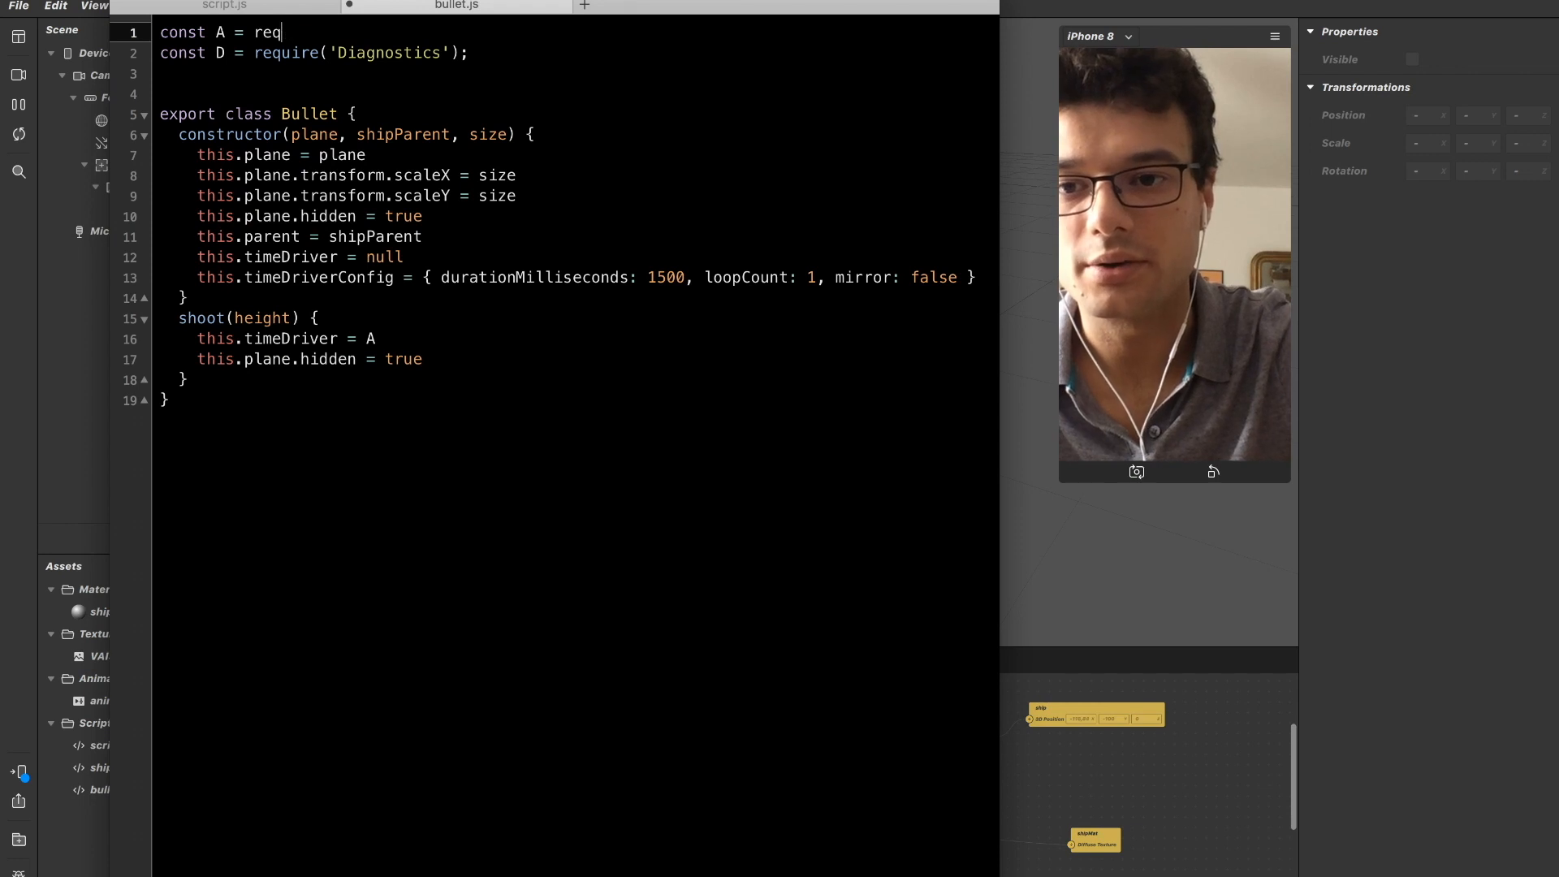
text(uire('Animation');)
Reuse the timeDriver name in the shoot method so the assignment reads this.timeDriver = A.timeDriver.
click(178, 53)
click(254, 135)
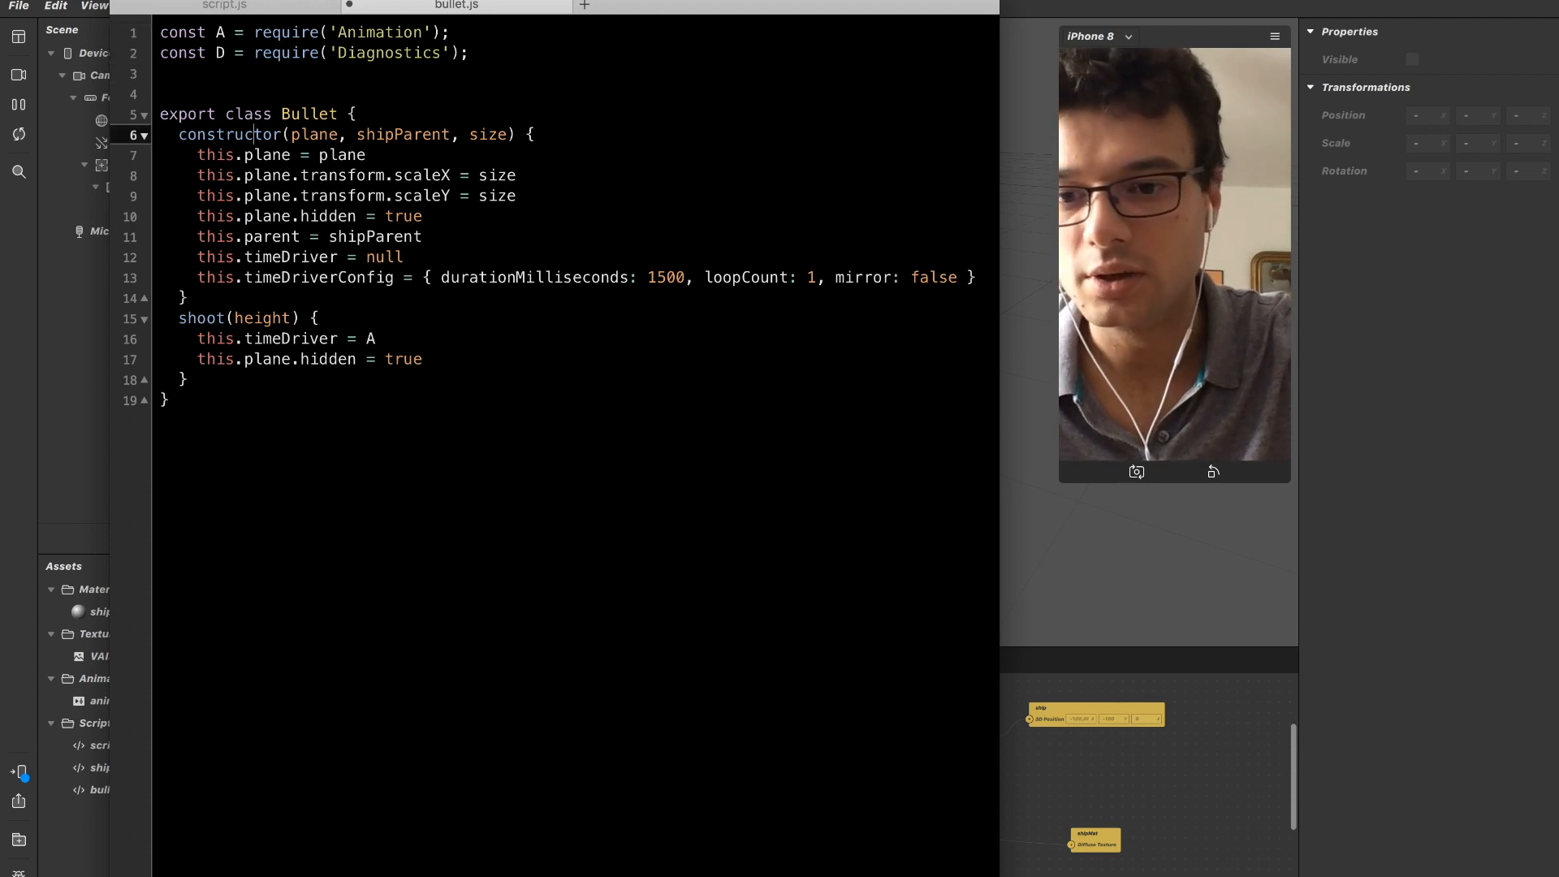
key(Down)
key(Down)
key(Down)
key(Down)
key(Down)
key(Down)
key(Down)
key(Down)
key(Down)
key(Down)
key(Down)
key(Down)
key(Up)
key(Up)
key(Left)
key(shift+Left)
key(shift+Left)
key(shift+Left)
key(shift+Left)
key(shift+Left)
key(shift+Left)
key(shift+Left)
key(shift+Left)
key(shift+Left)
key(shift+Left)
key(shift+Left)
key(shift+Left)
key(shift+Right)
key(shift+Right)
key(super+c)
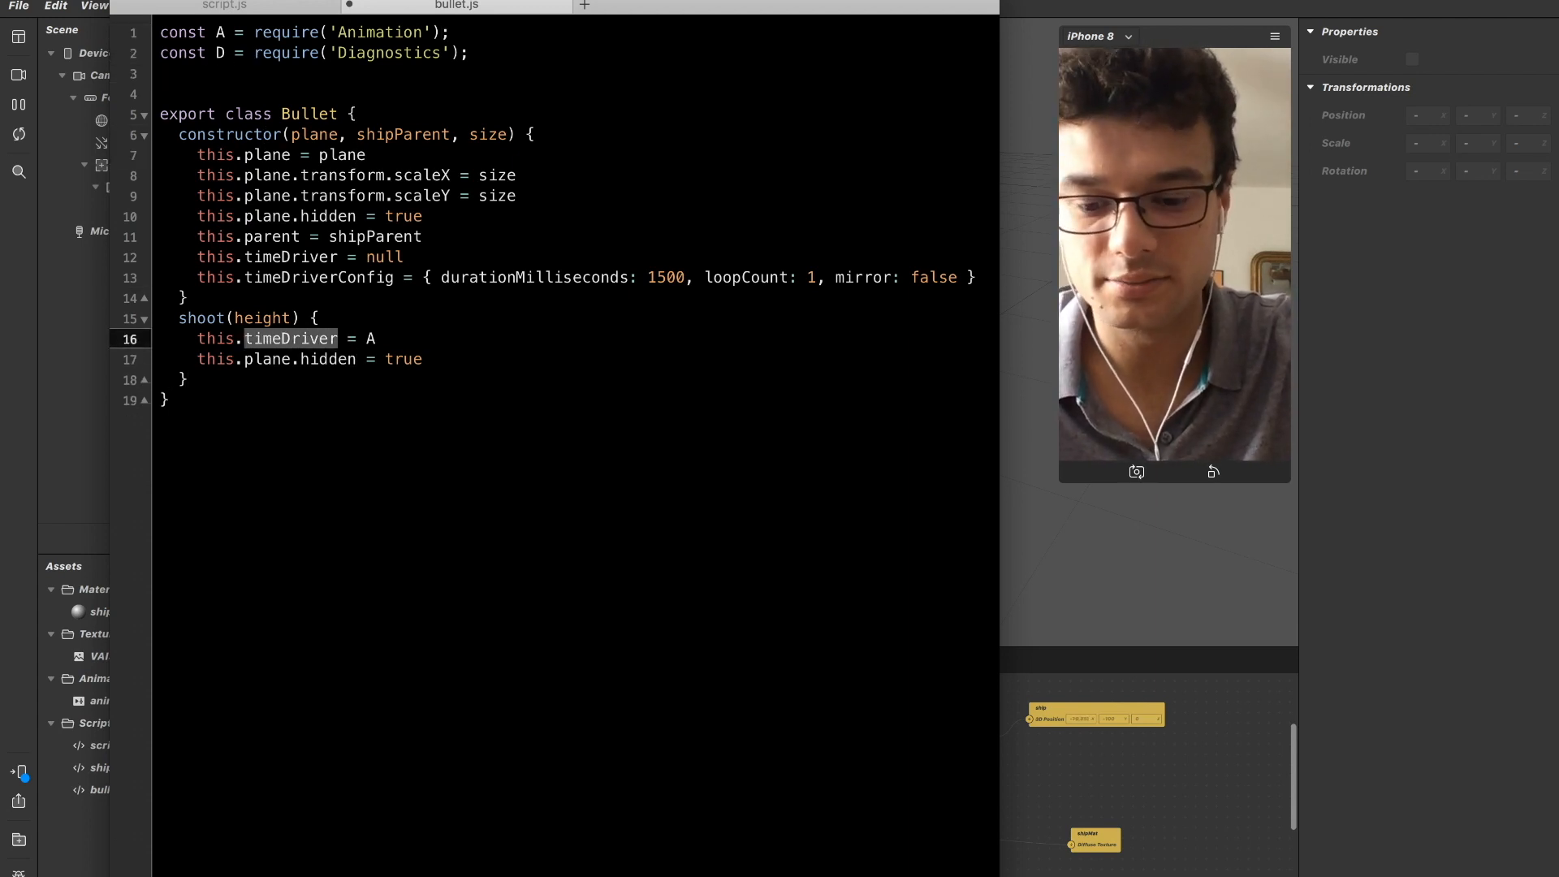
key(super+Right)
text(.)
key(super+v)
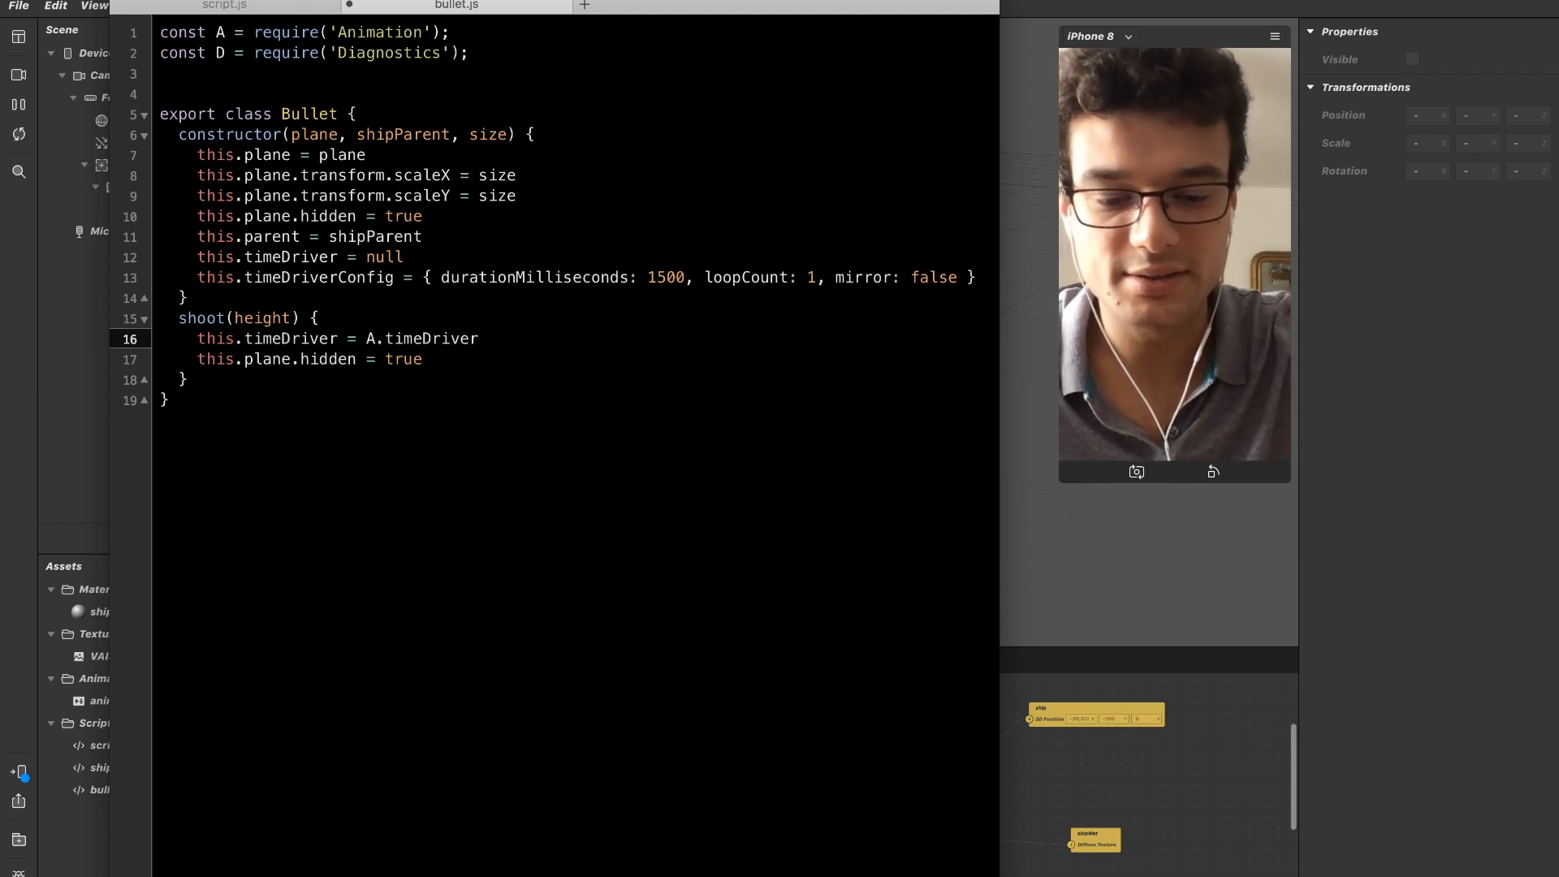
Add call parentheses after A.timeDriver and copy this.timeDriverConfig from the constructor.
text(()
key(Up)
key(Up)
key(Up)
key(Left)
key(Left)
key(Left)
key(Left)
key(Left)
key(Left)
key(Left)
key(Left)
key(Left)
key(Left)
key(shift+super+Left)
key(super+c)
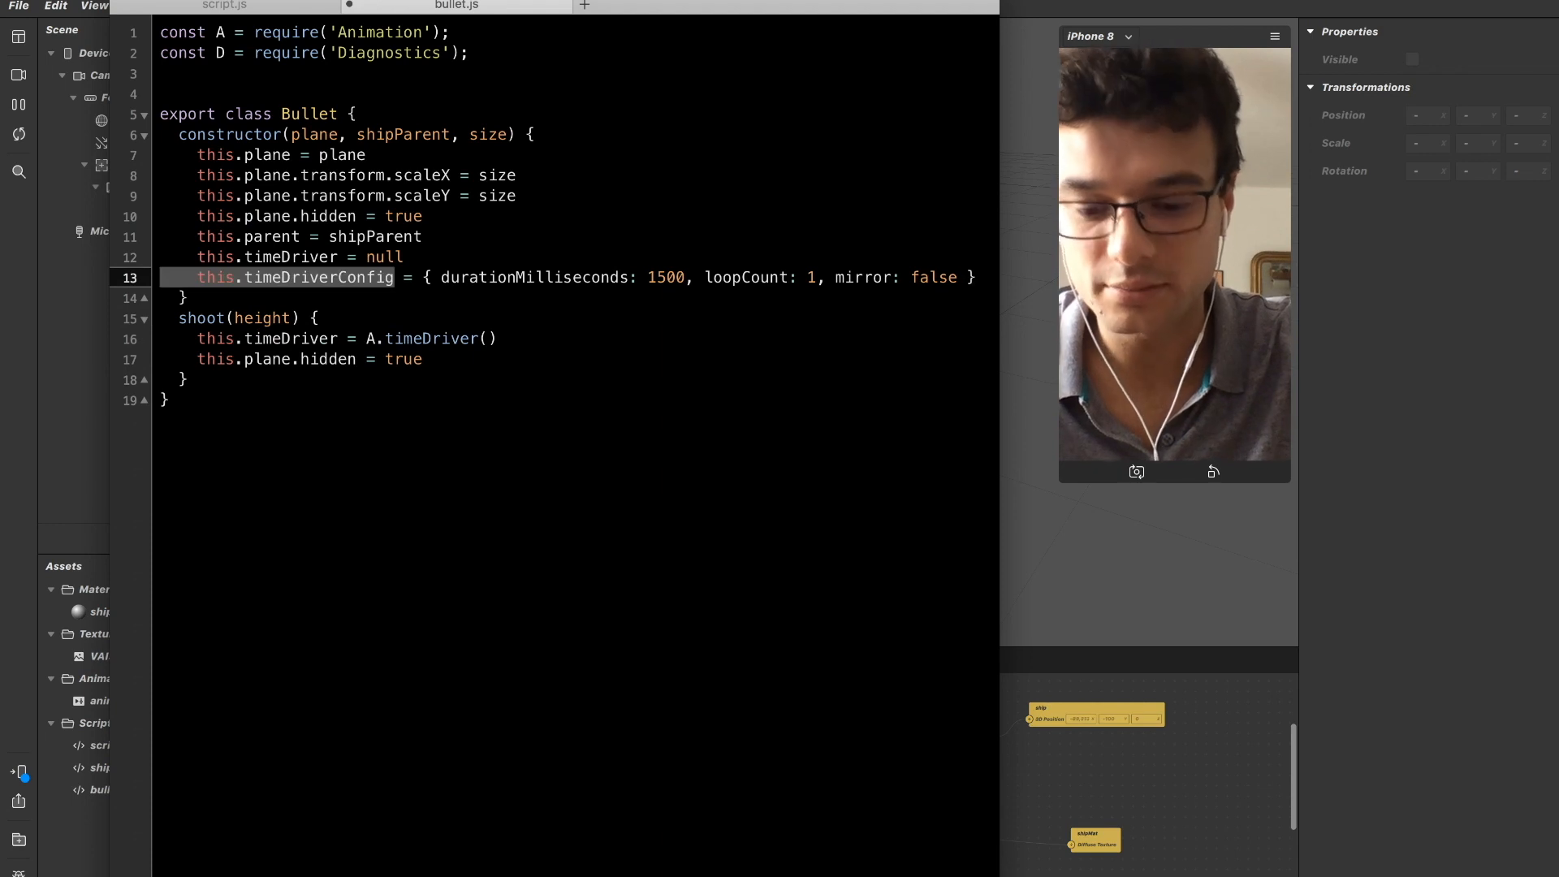
Paste this.timeDriverConfig as the argument of A.timeDriver() and remove the extra spaces before it.
key(Down)
key(Down)
key(Down)
key(Down)
key(Up)
key(Right)
key(Right)
key(Right)
key(Right)
key(Right)
key(Right)
key(Right)
key(Right)
key(Right)
key(Right)
key(Right)
key(Right)
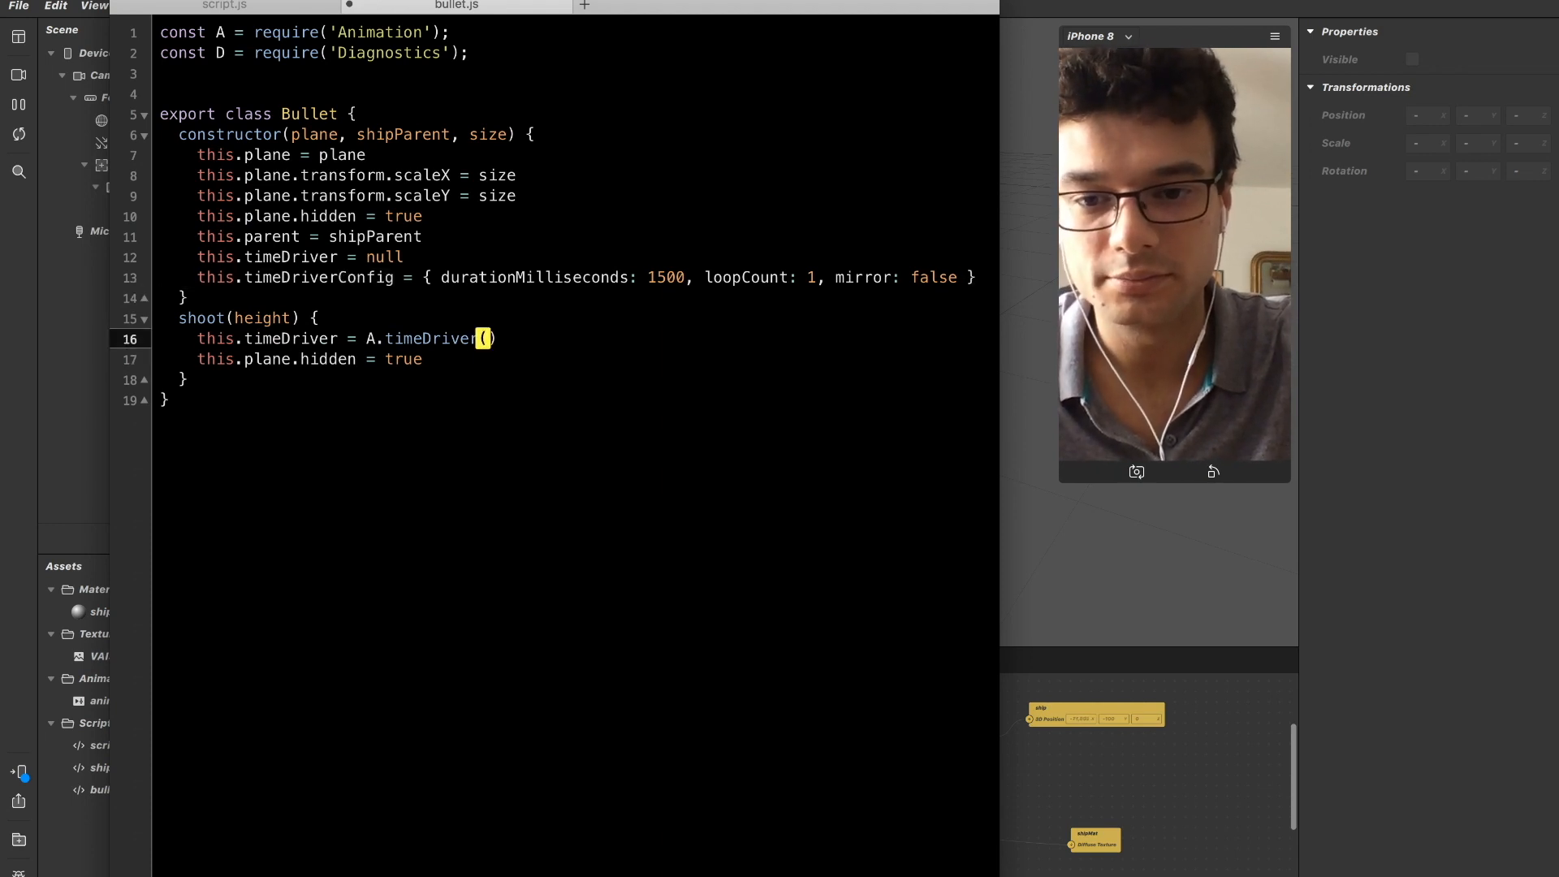
key(super+v)
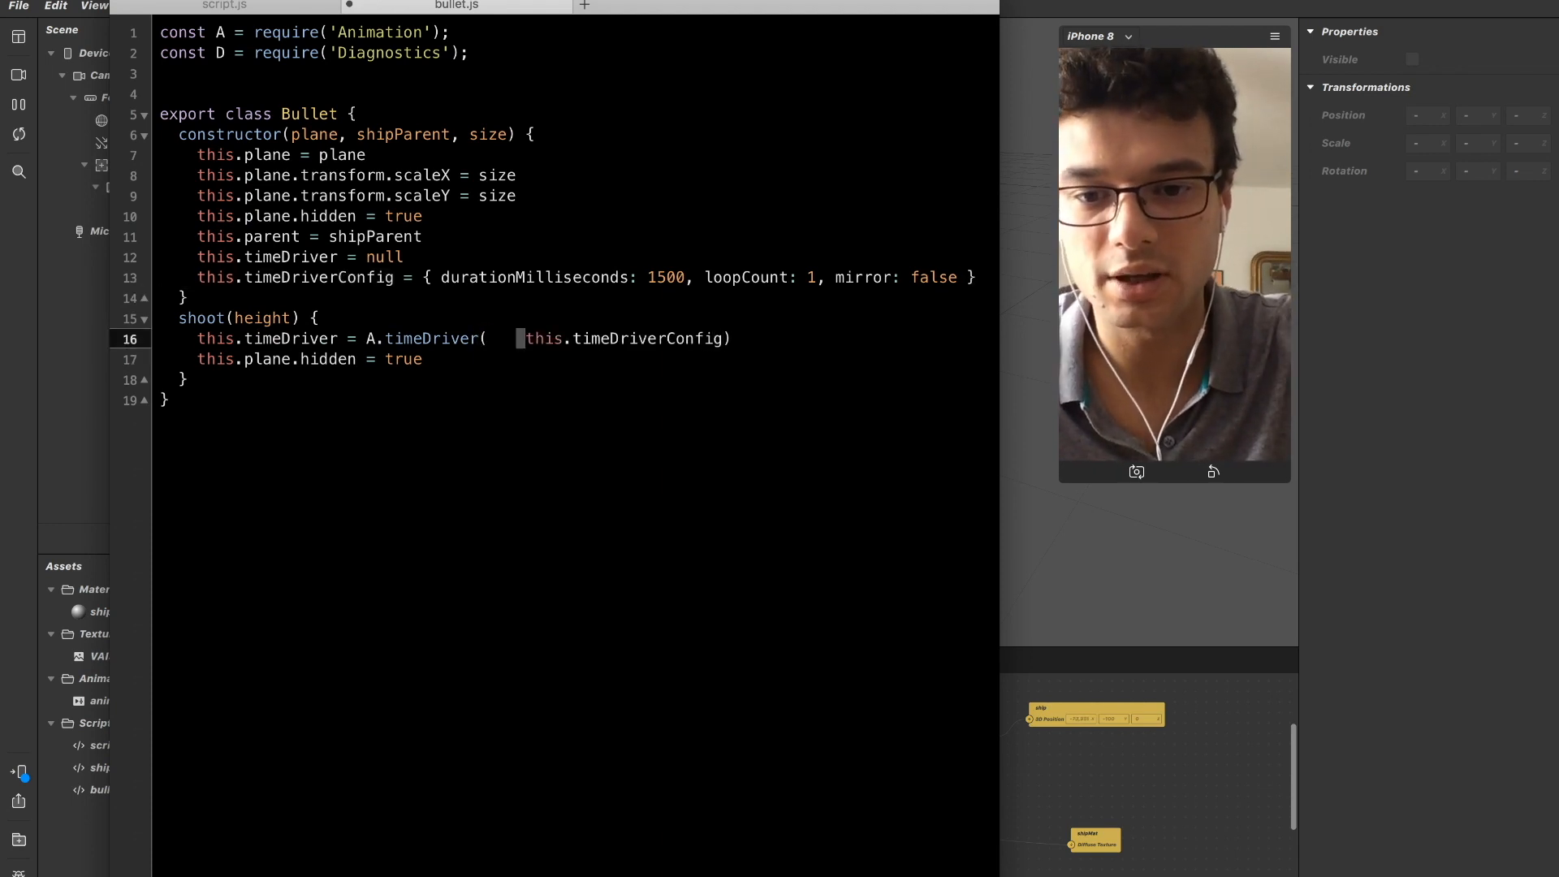
key(shift+Left)
key(shift+Left)
key(shift+Left)
key(shift+Left)
key(BackSpace)
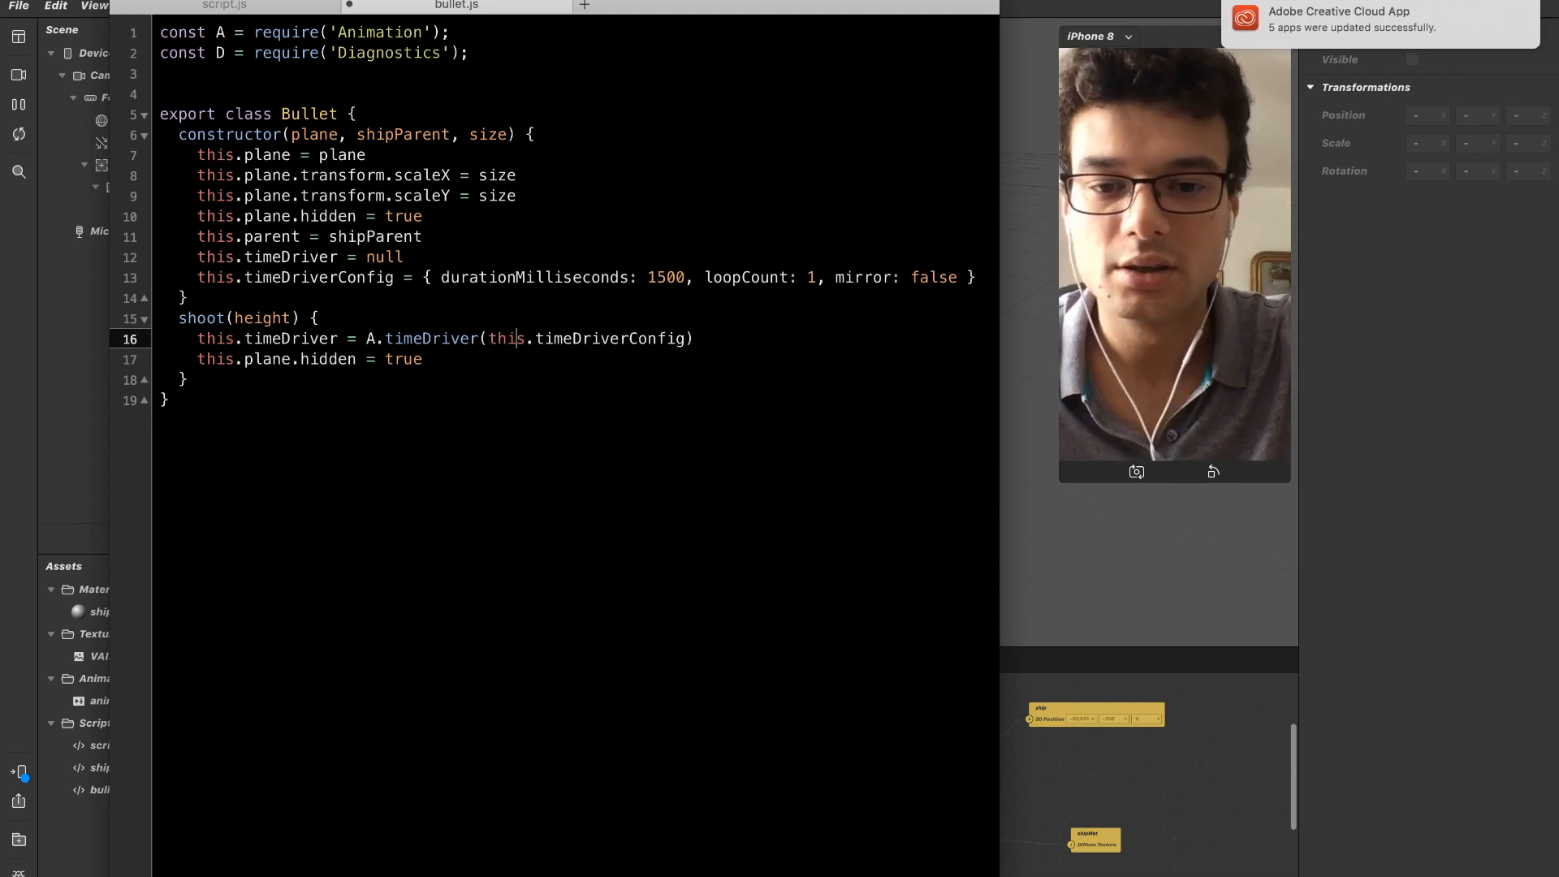
Add a line below the timeDriver assignment reading let linearA = A.samplers.
key(super+Right)
key(Return)
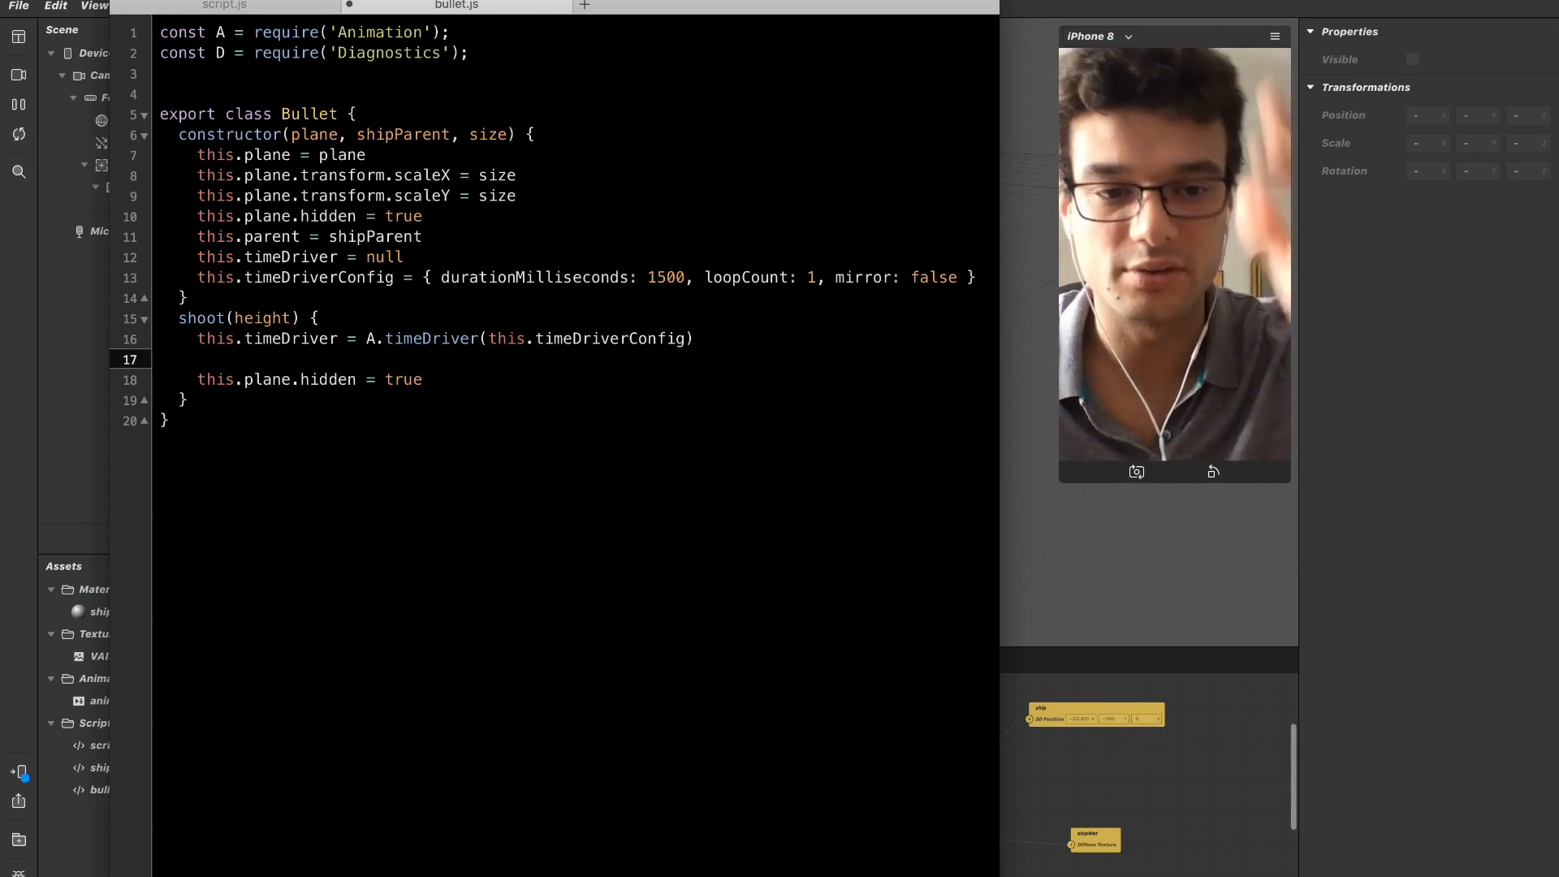
key(Tab)
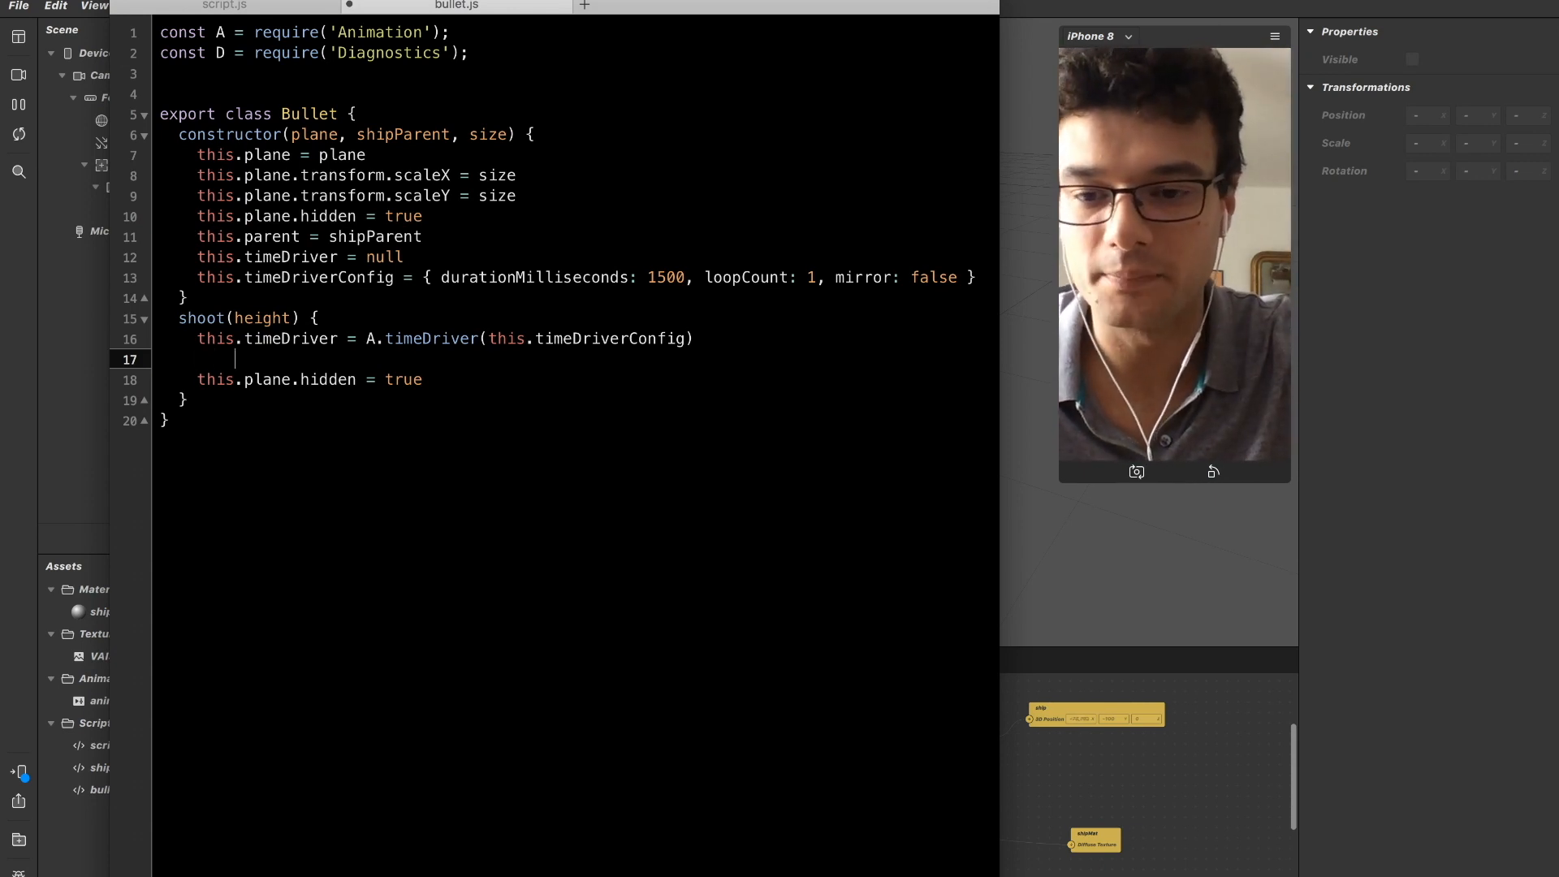
text(l)
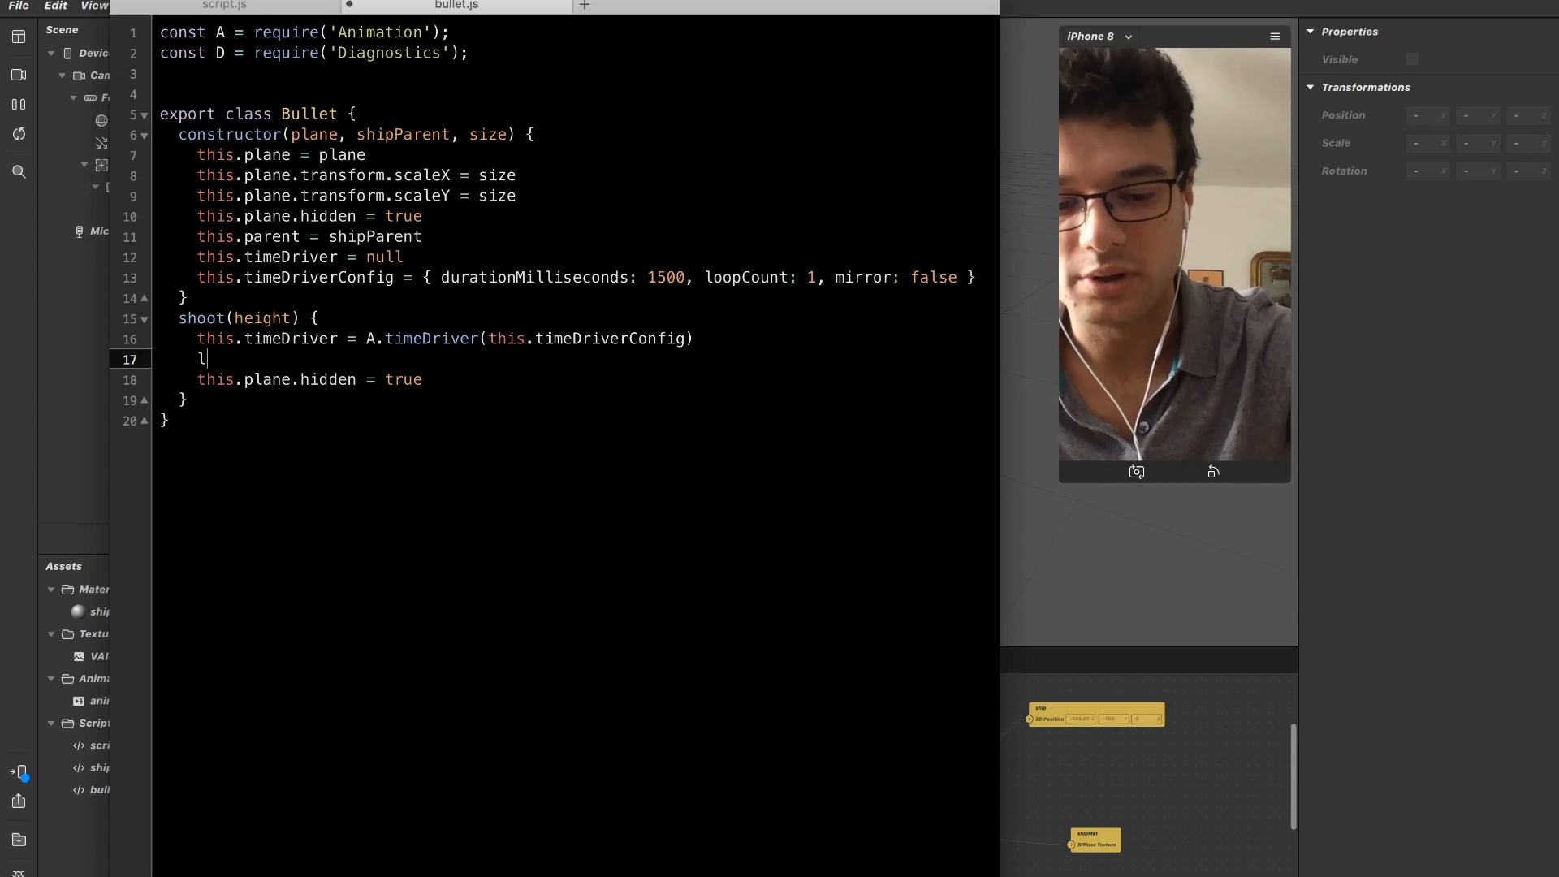
text(et linearA = A.samplers.)
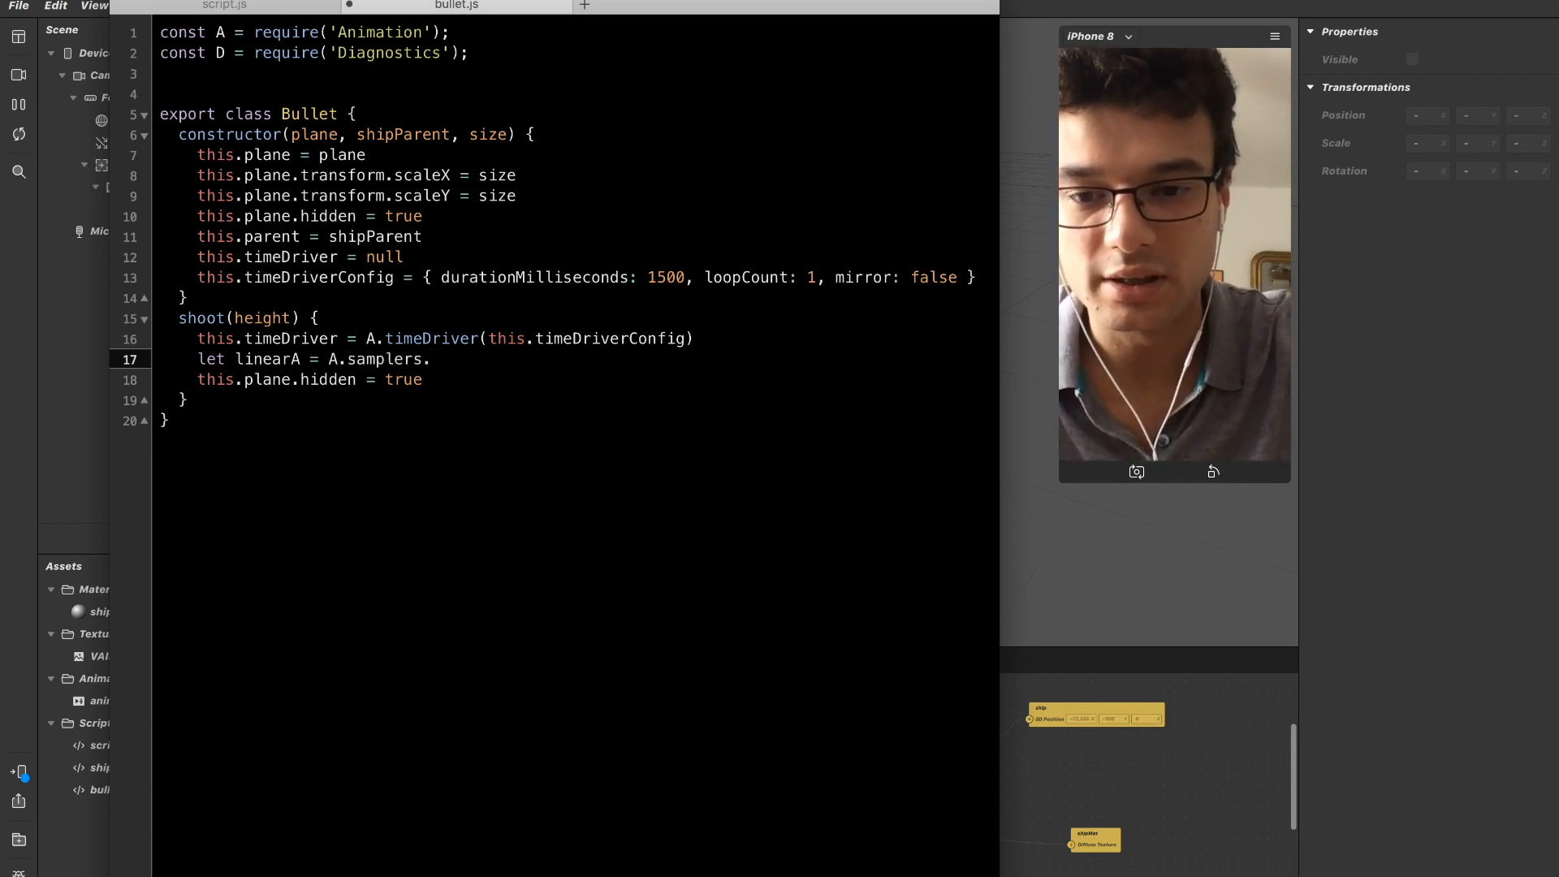
Switch to the AnimationModule documentation in Chrome and copy the Animation.samplers.easeInOutQuad(-5, 5); expression for use in bullet.js.
key(super+Tab)
key(super+Tab)
scroll(349, 341, down, 2)
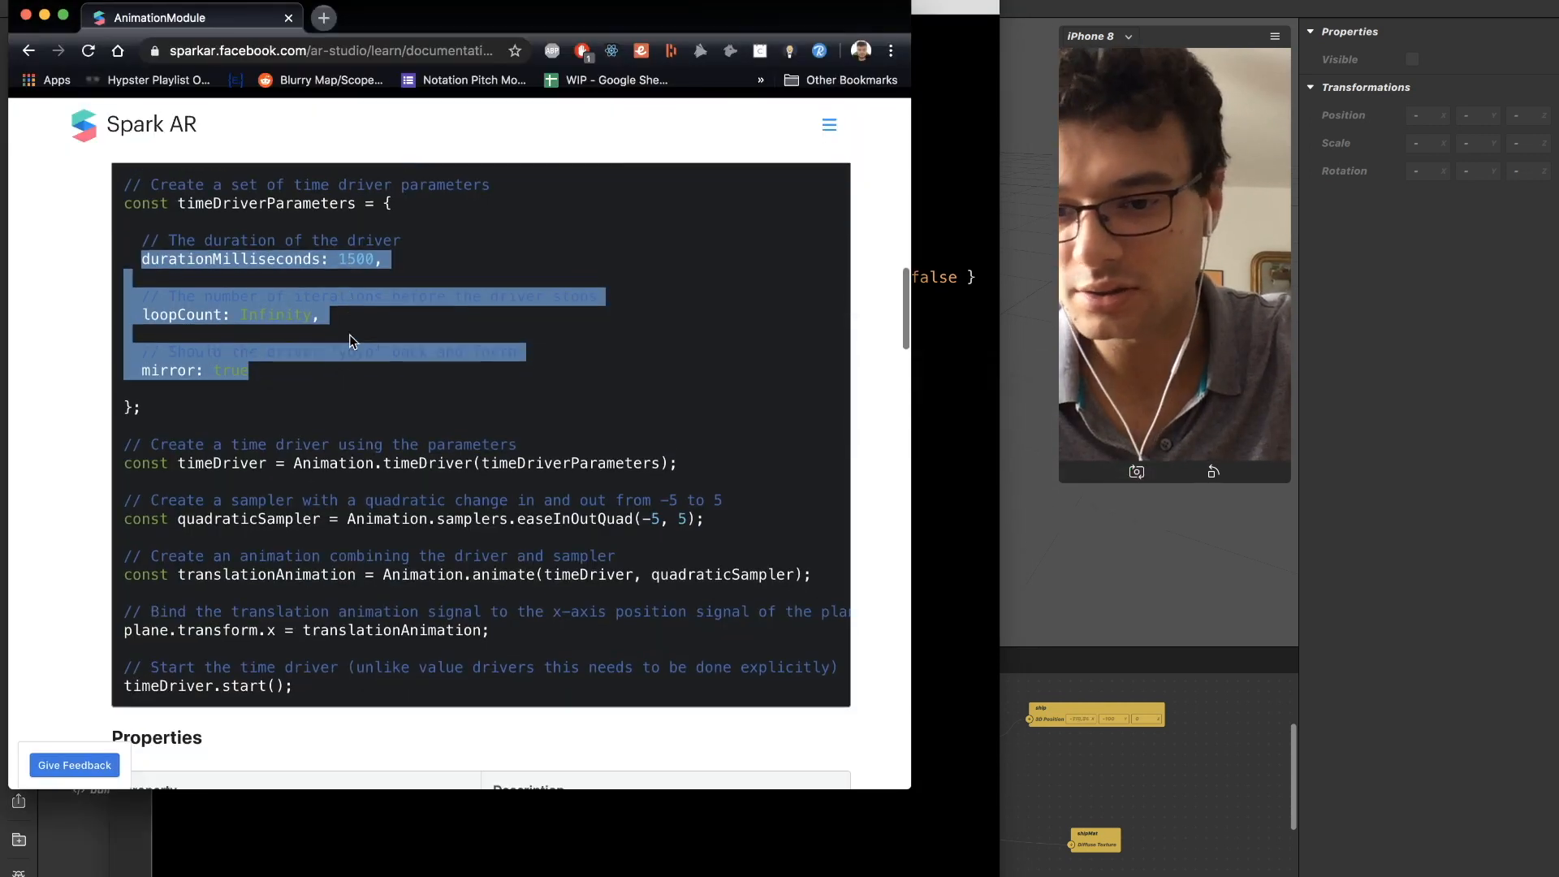
click(349, 341)
scroll(351, 374, down, 1)
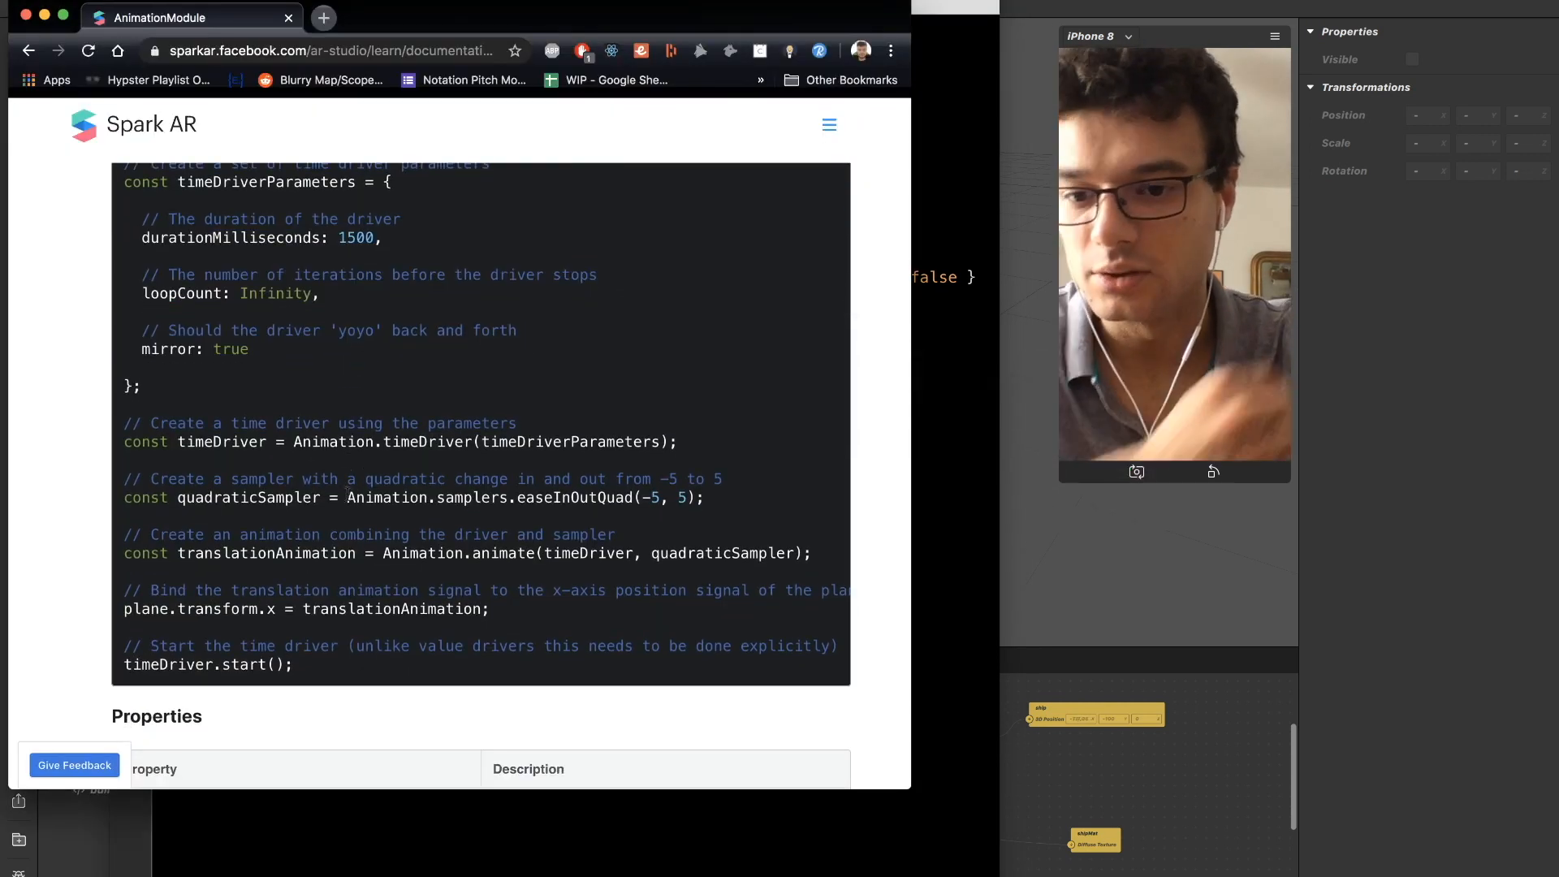
drag(345, 497, 688, 494)
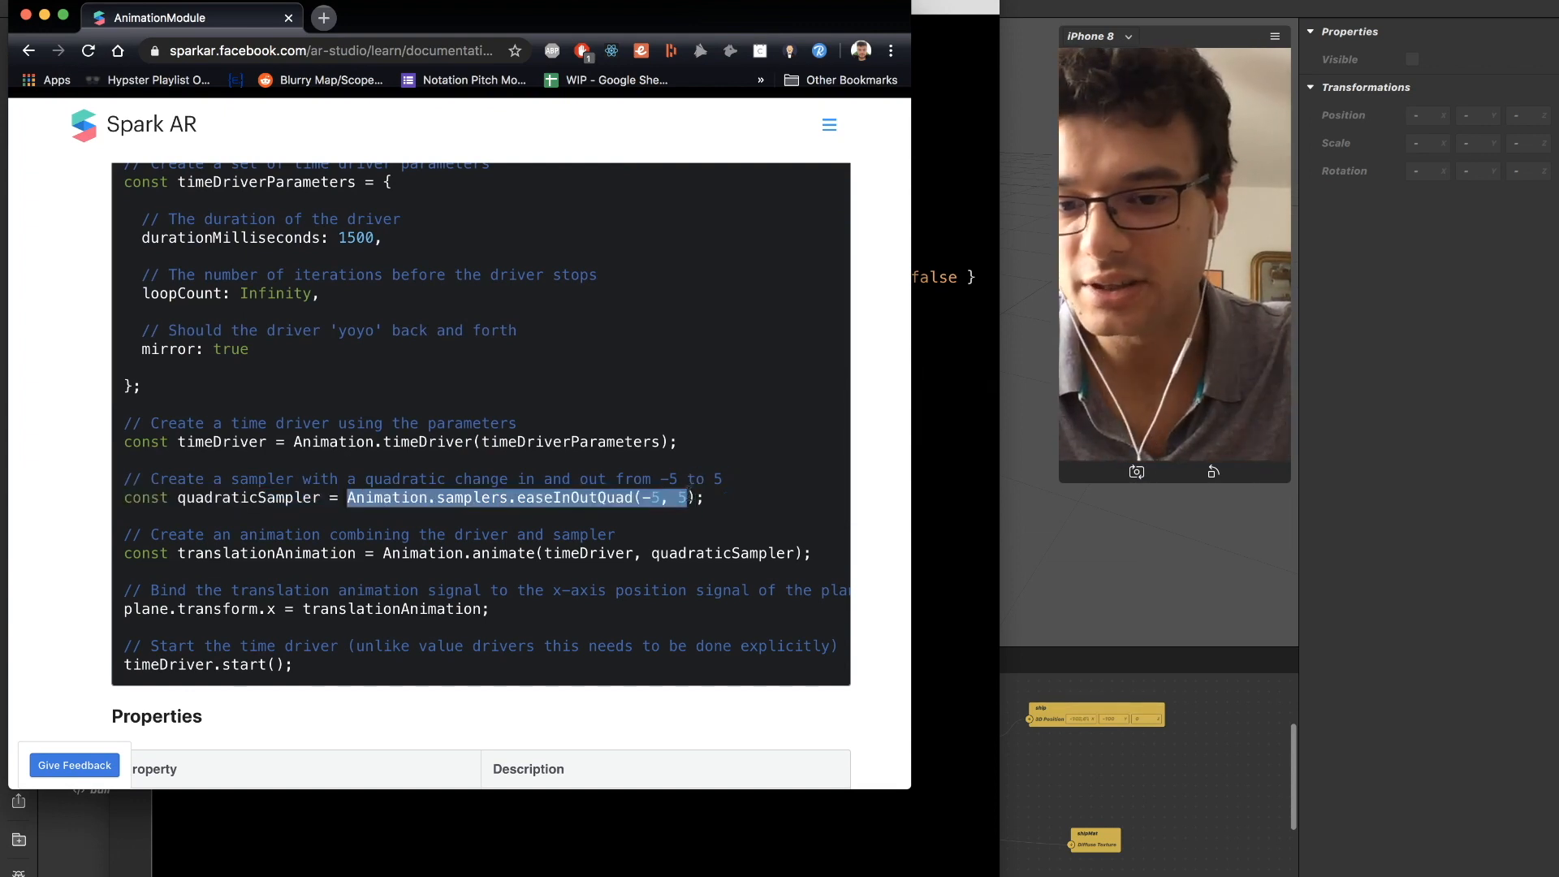
click(664, 532)
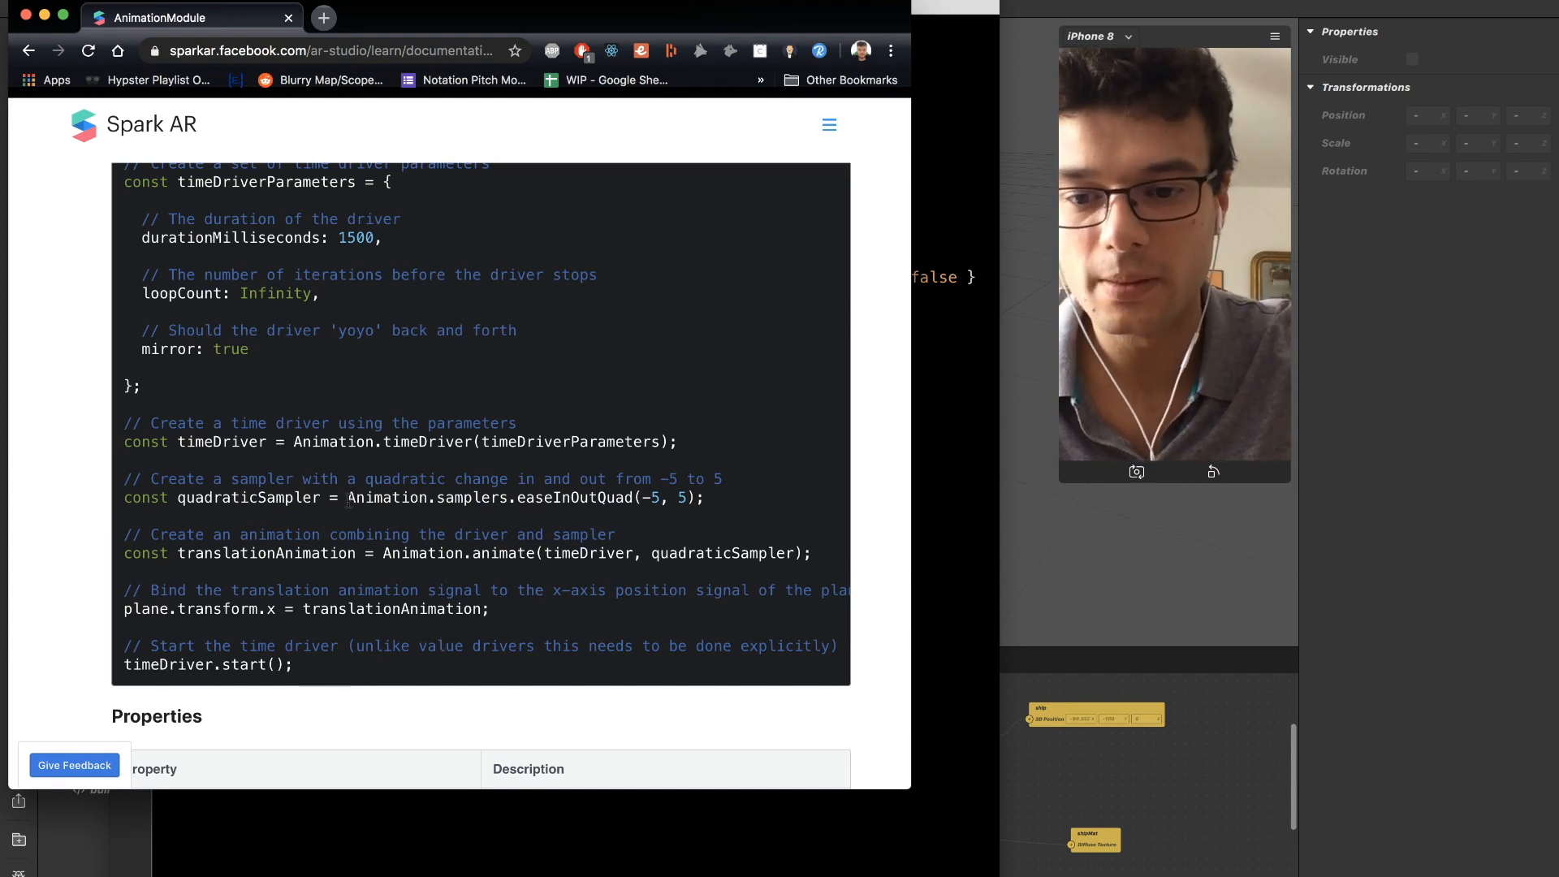
drag(346, 498, 713, 505)
key(super+c)
click(981, 381)
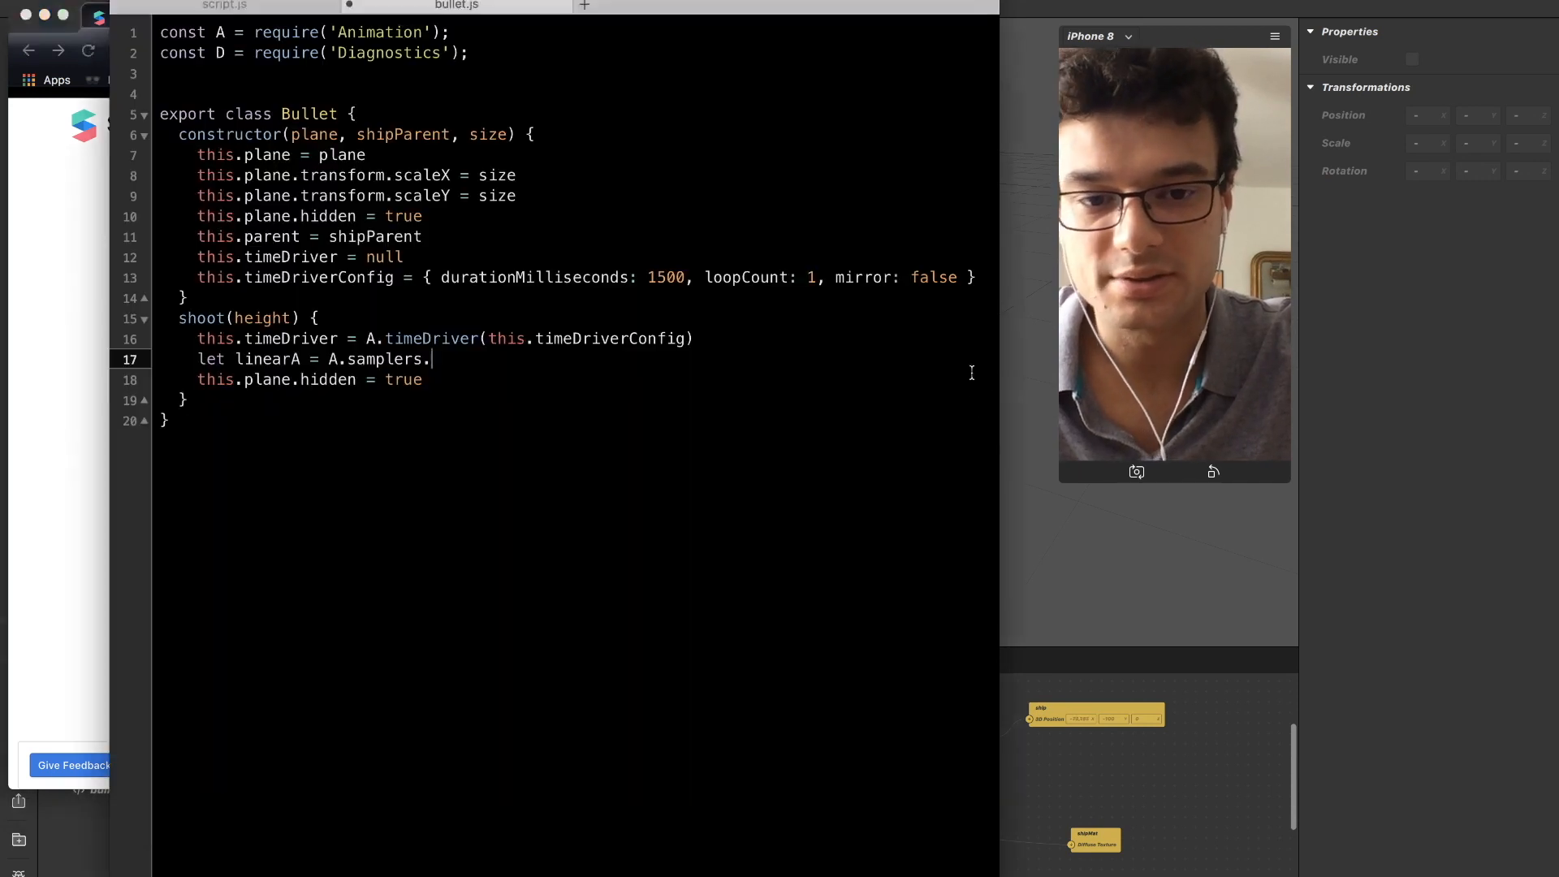
Replace samplers in the linearA line with the copied expression and drop its Animation prefix, giving A.samplers.easeInOutQuad(-5, 5);.
key(BackSpace)
key(BackSpace)
key(BackSpace)
key(BackSpace)
key(BackSpace)
key(BackSpace)
key(BackSpace)
key(BackSpace)
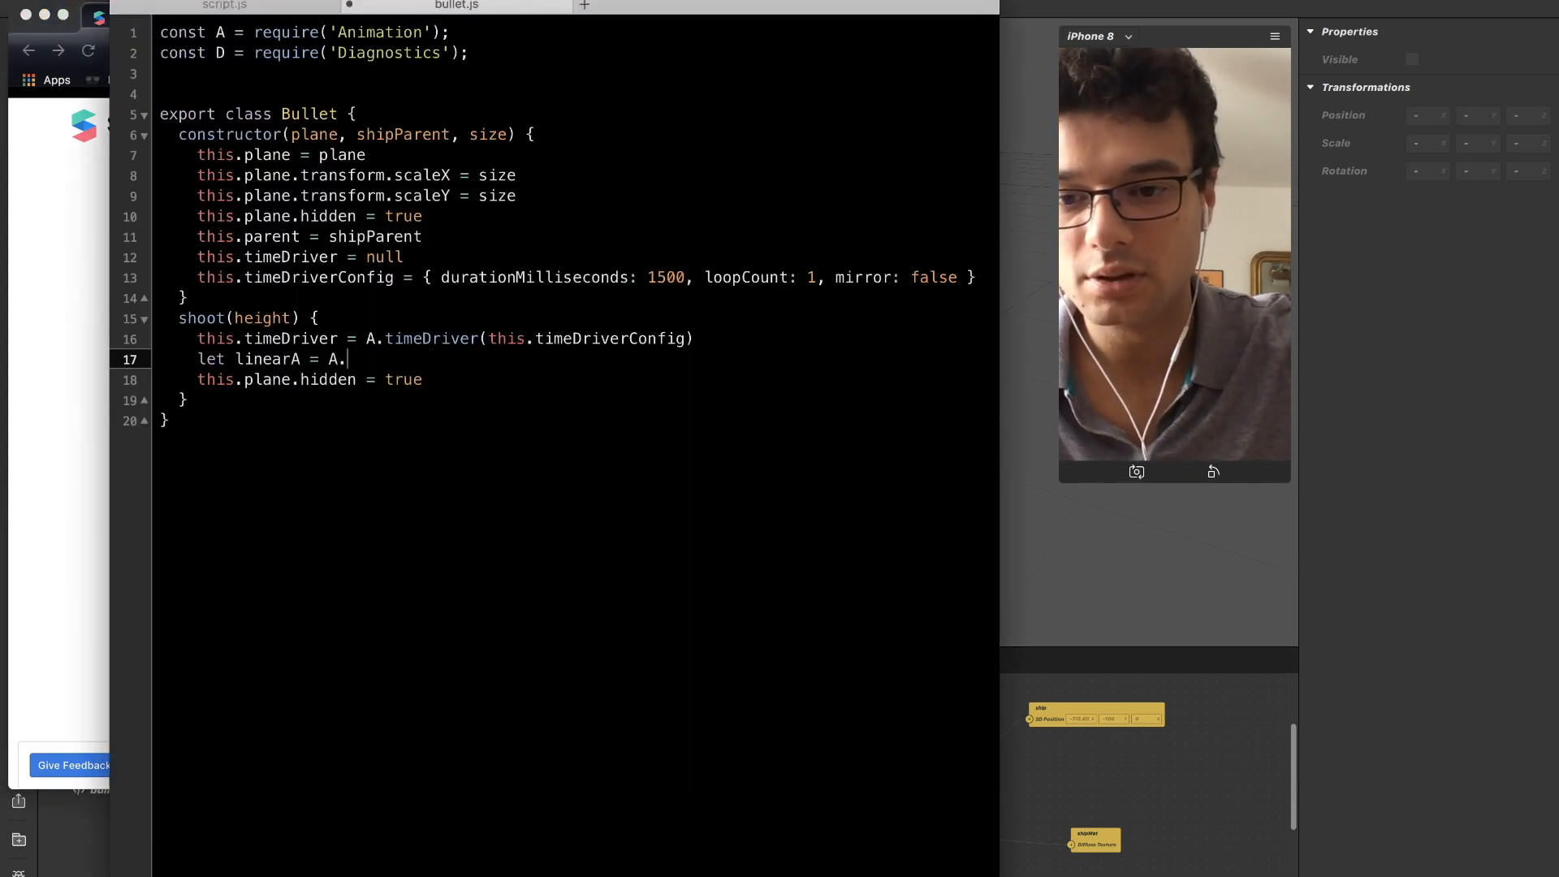
key(super+v)
key(alt+Left)
key(alt+Left)
key(alt+Left)
key(alt+Left)
key(Left)
key(Escape)
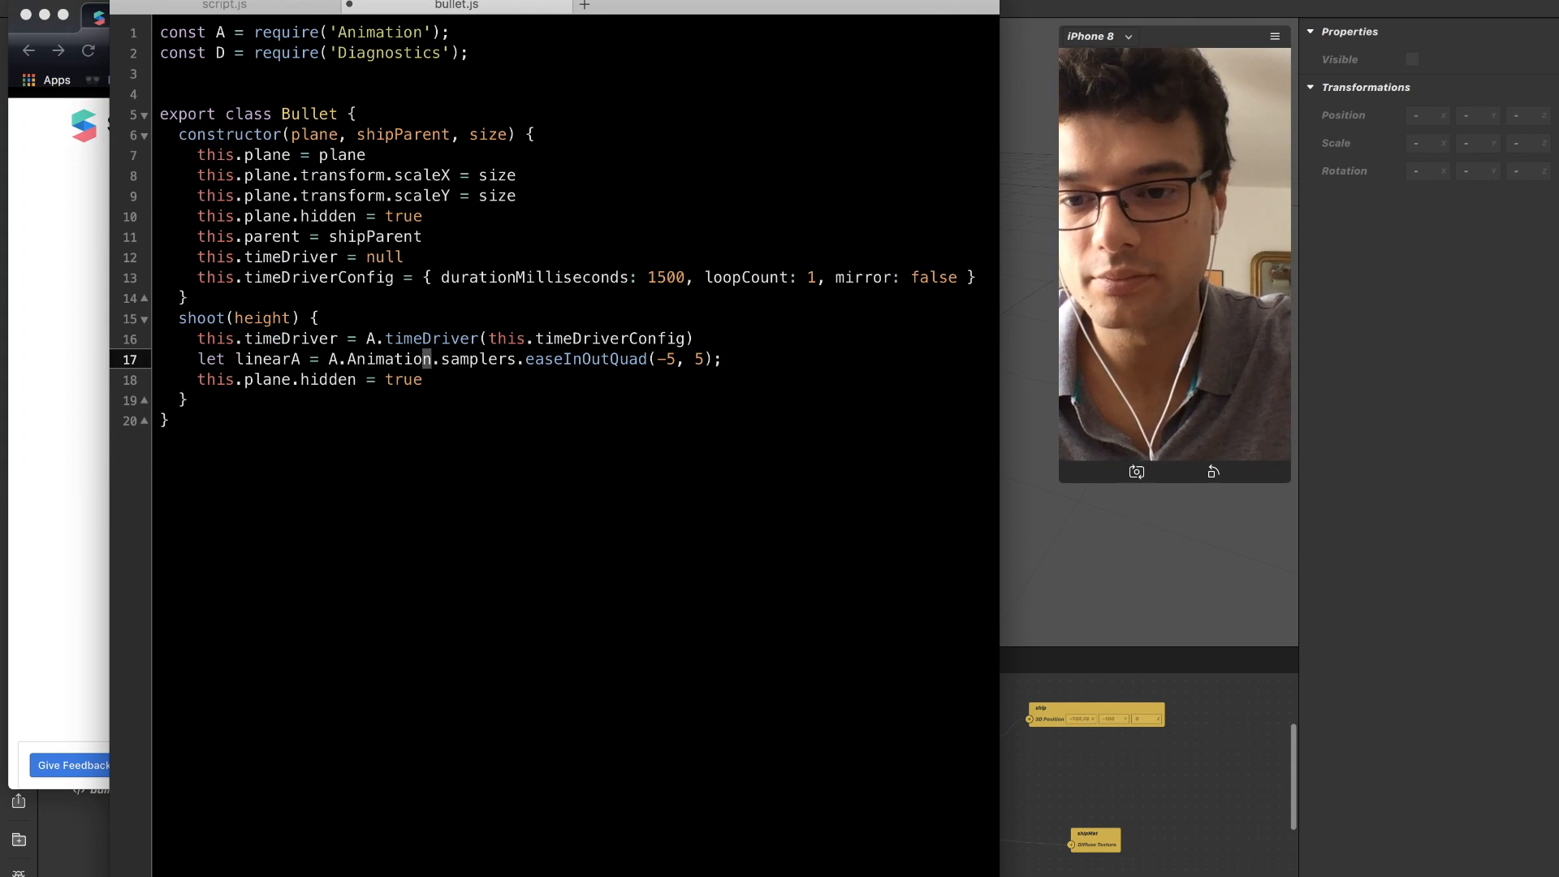
key(alt+shift+Left)
key(BackSpace)
key(Right)
key(BackSpace)
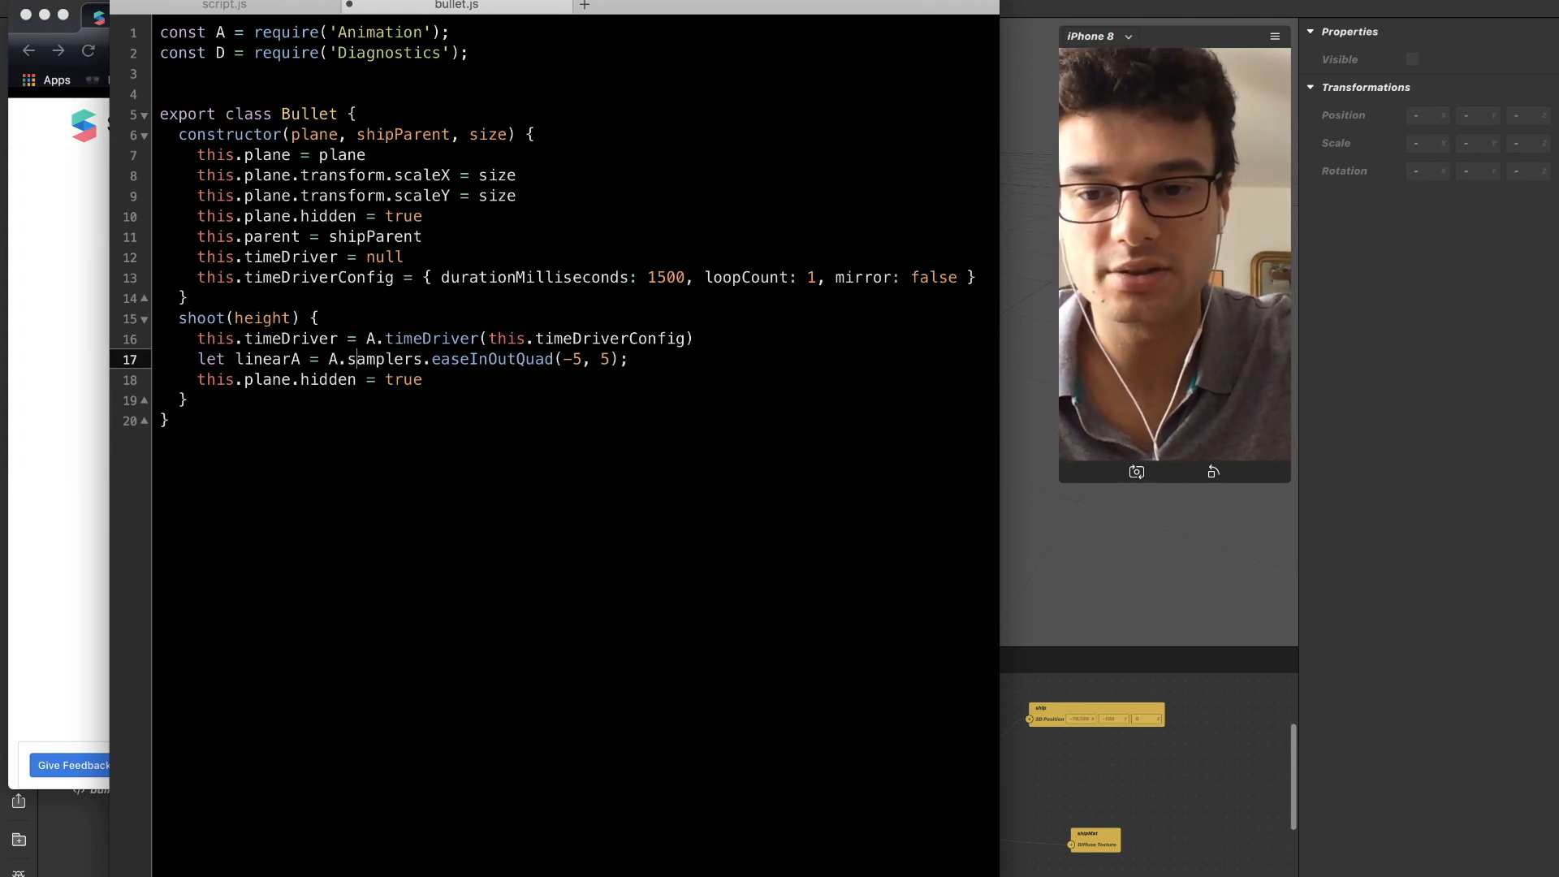
Replace the easeInOutQuad sampler in the linearA line with linear.
key(alt+shift+Right)
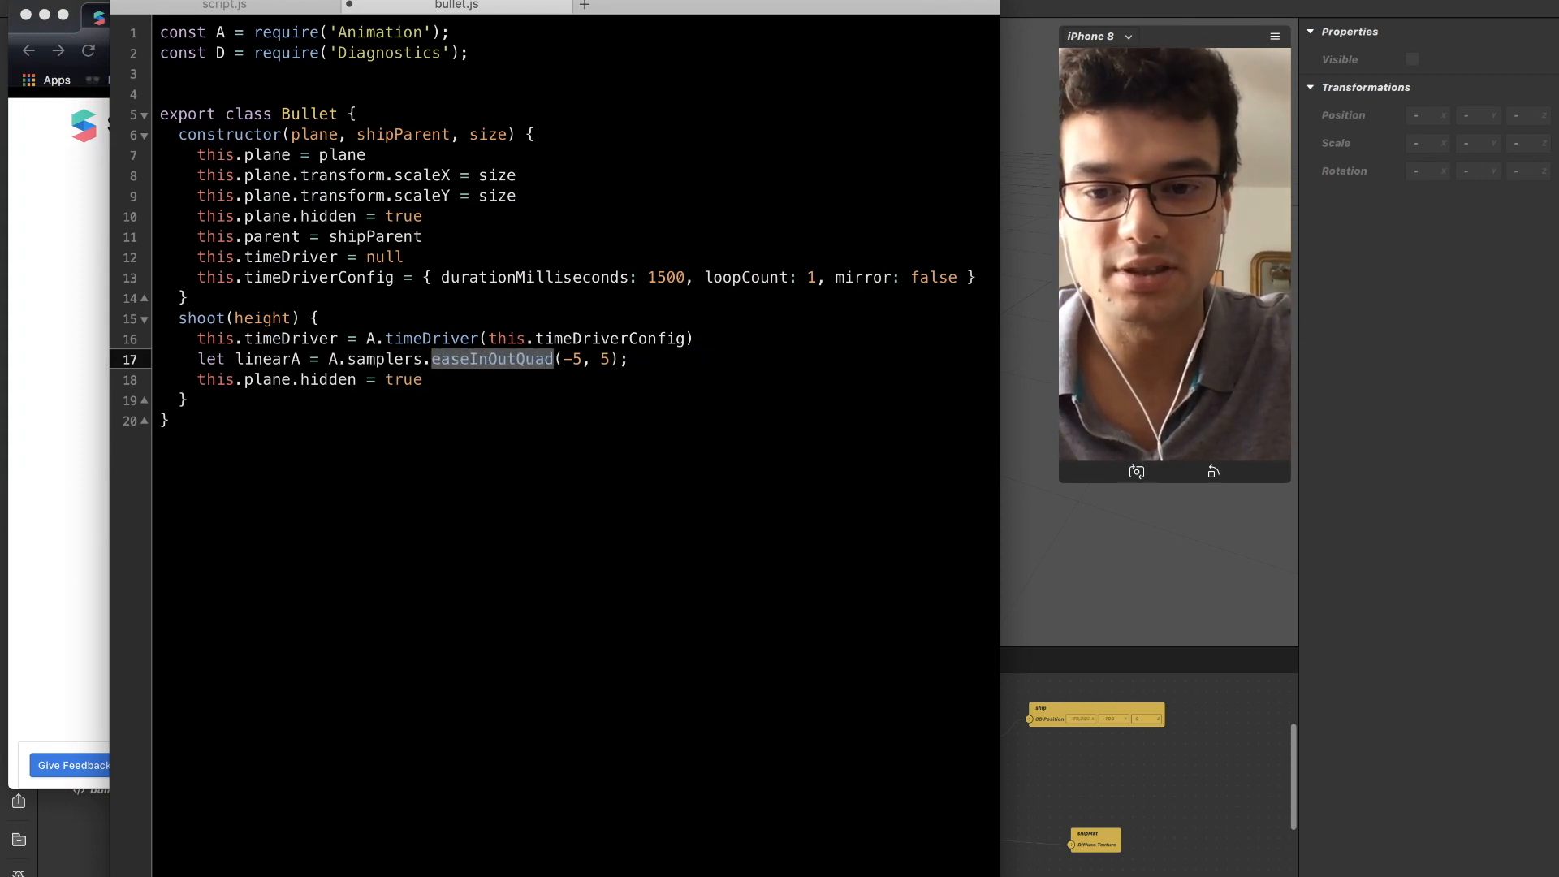
key(BackSpace)
text(linear)
Set the linear sampler's arguments to (0, 1) and add a blank line below it.
key(Right)
key(Right)
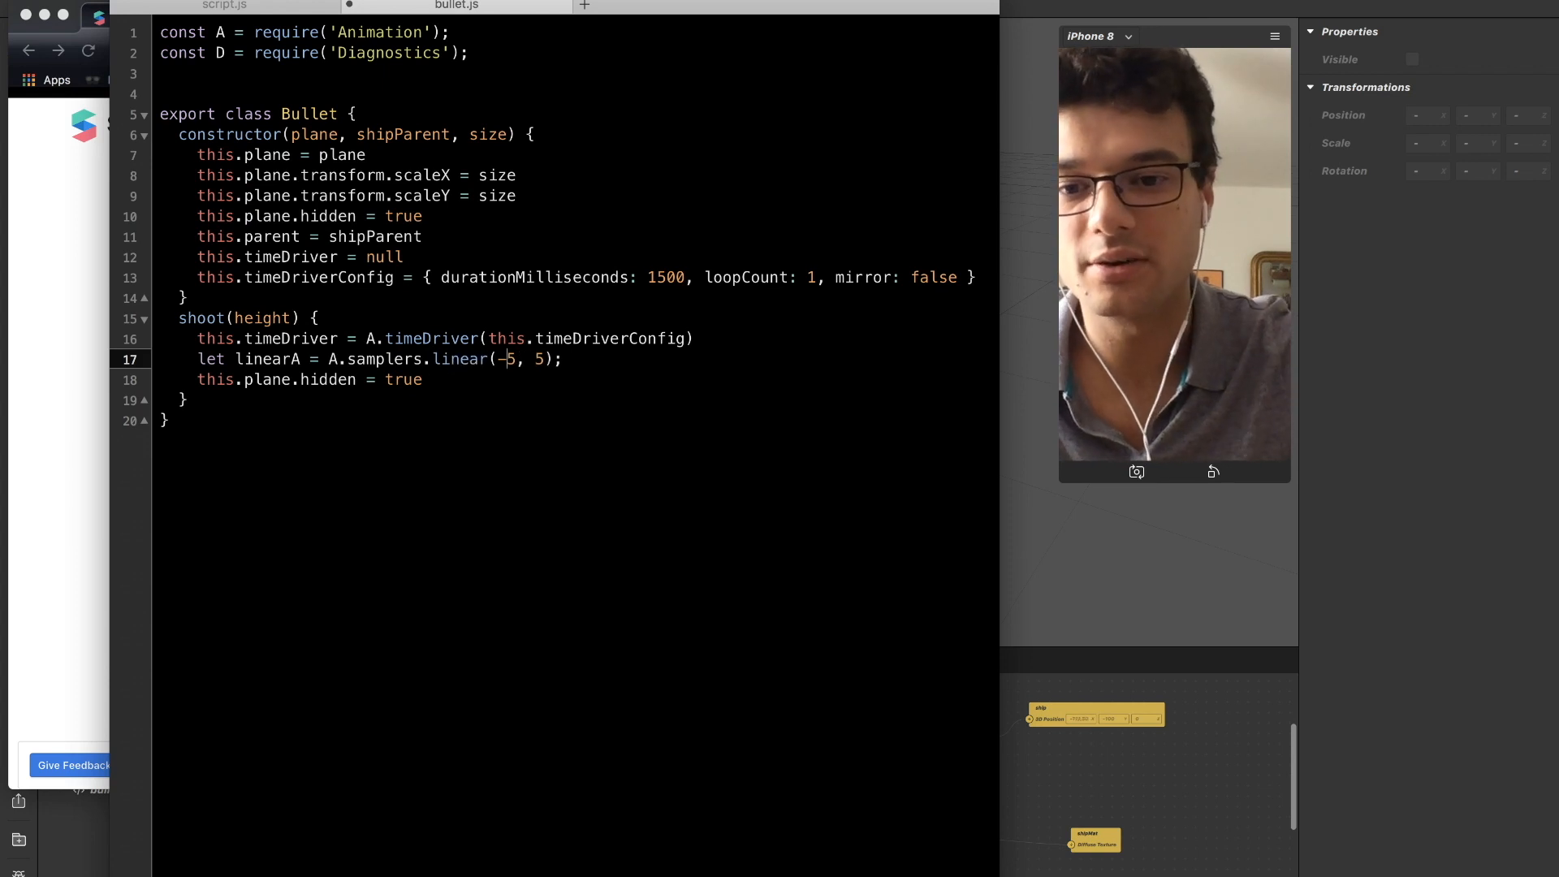
key(BackSpace)
key(BackSpace)
key(BackSpace)
text(0)
key(Right)
key(Right)
key(Up)
key(Down)
key(Left)
key(Left)
text(()
key(Right)
key(Right)
key(Right)
key(Right)
key(BackSpace)
text(1)
key(Right)
key(Right)
key(Return)
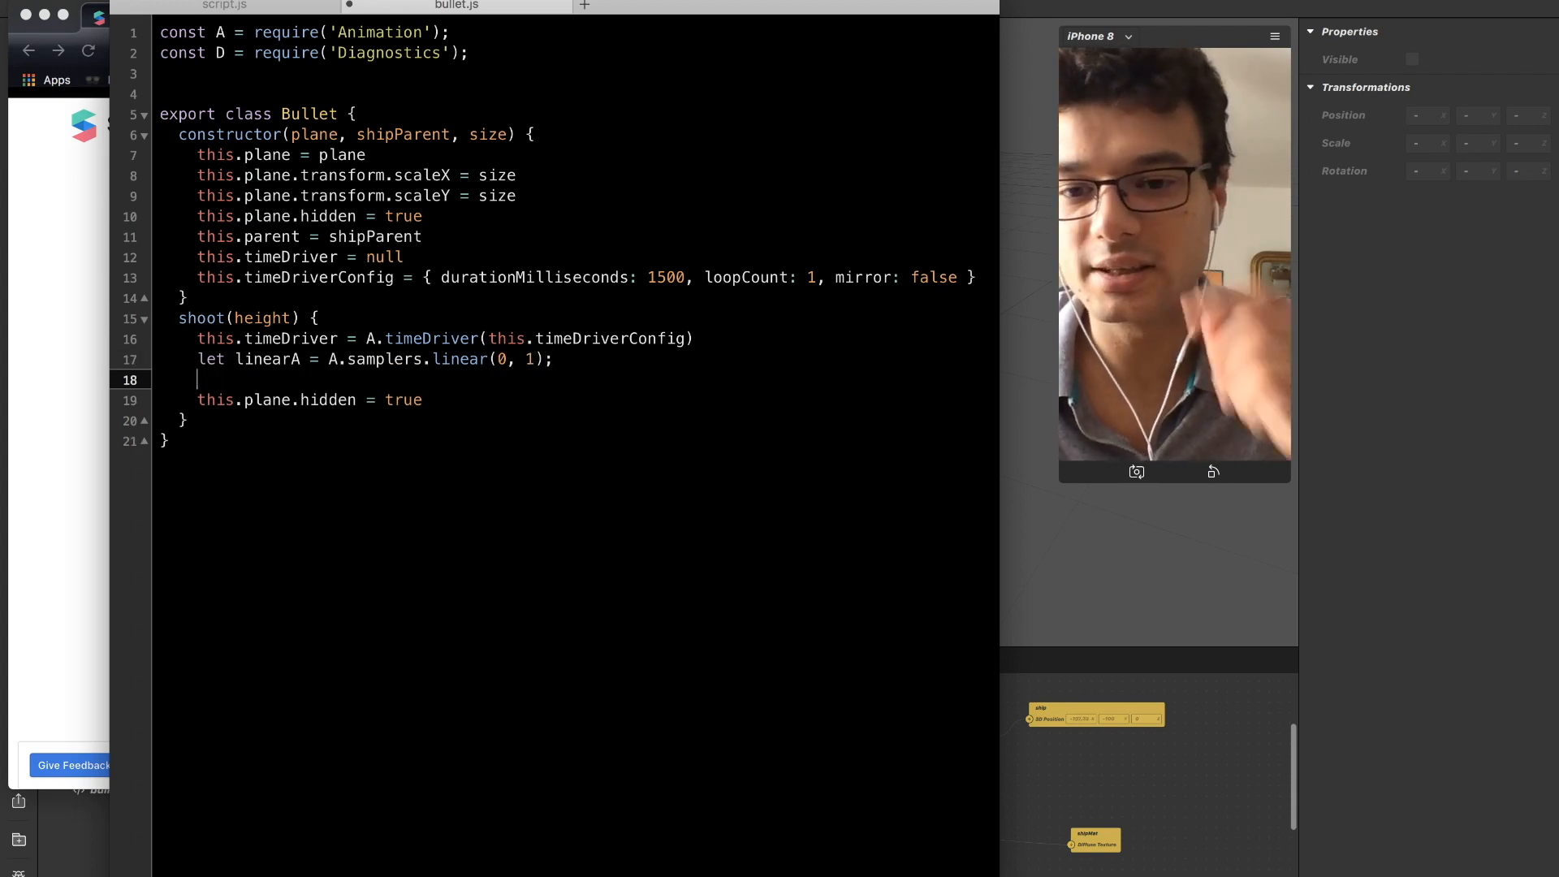
key(Return)
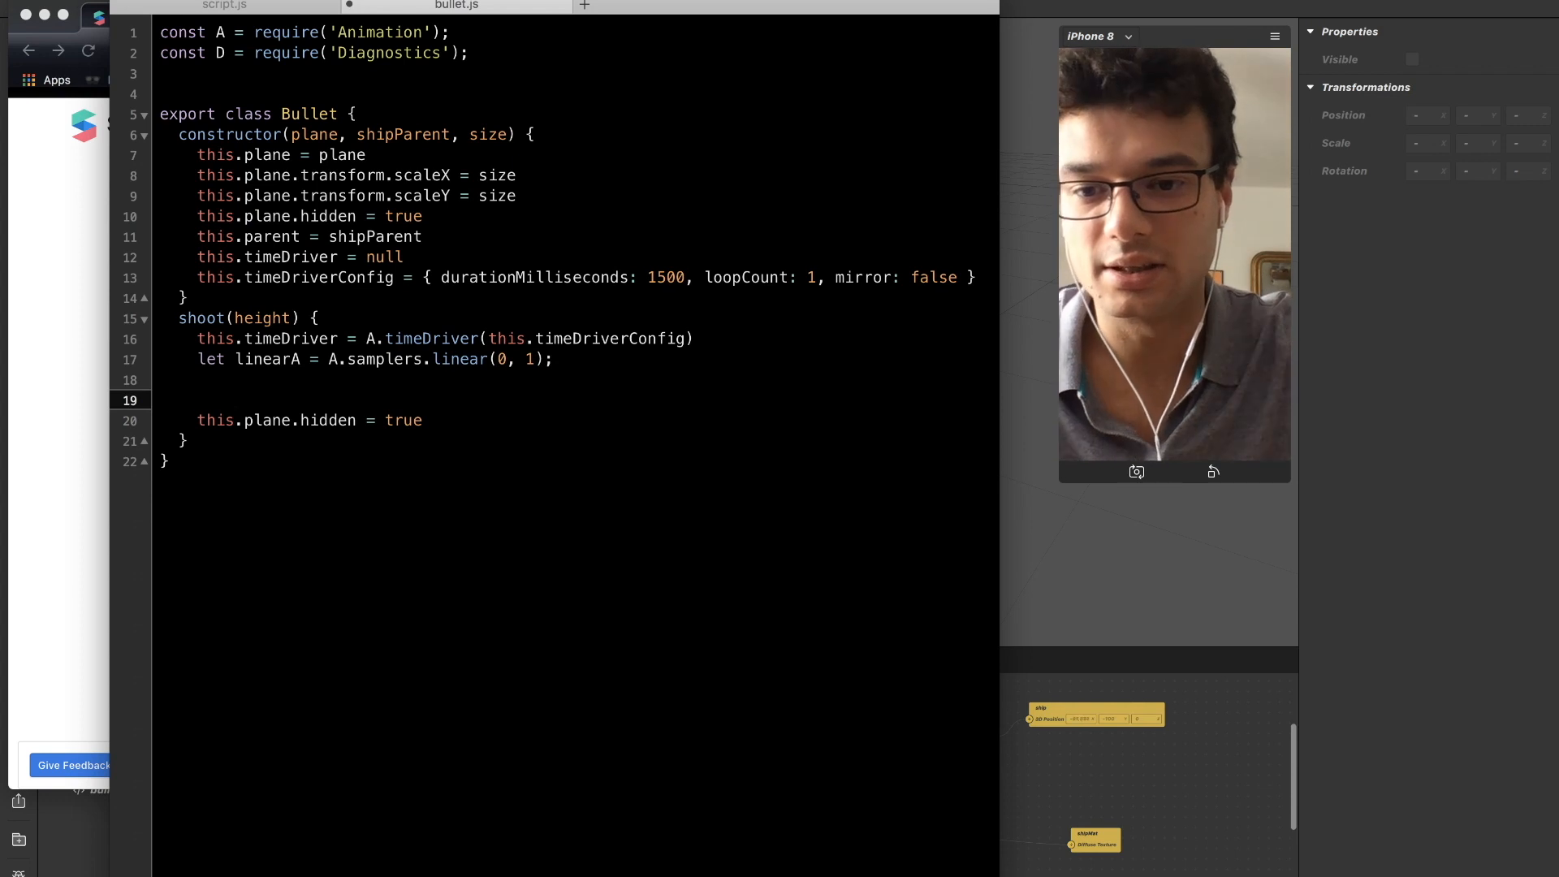
key(BackSpace)
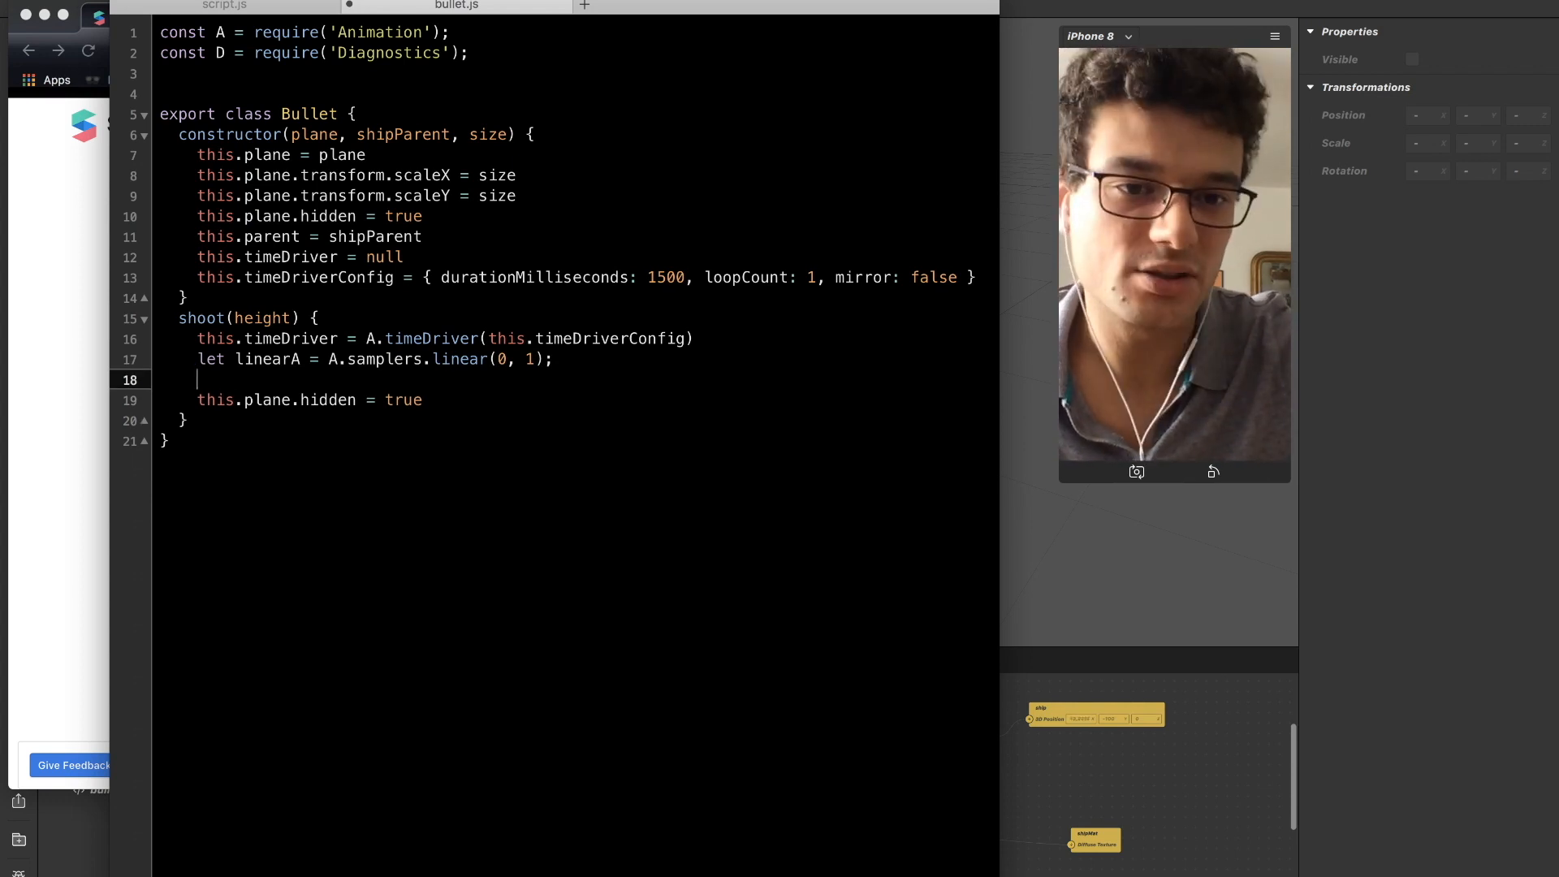
Switch to the AnimationModule documentation in Chrome, copy the Animation.animate(timeDriver, quadraticSampler); expression and return to bullet.js.
key(super+Tab)
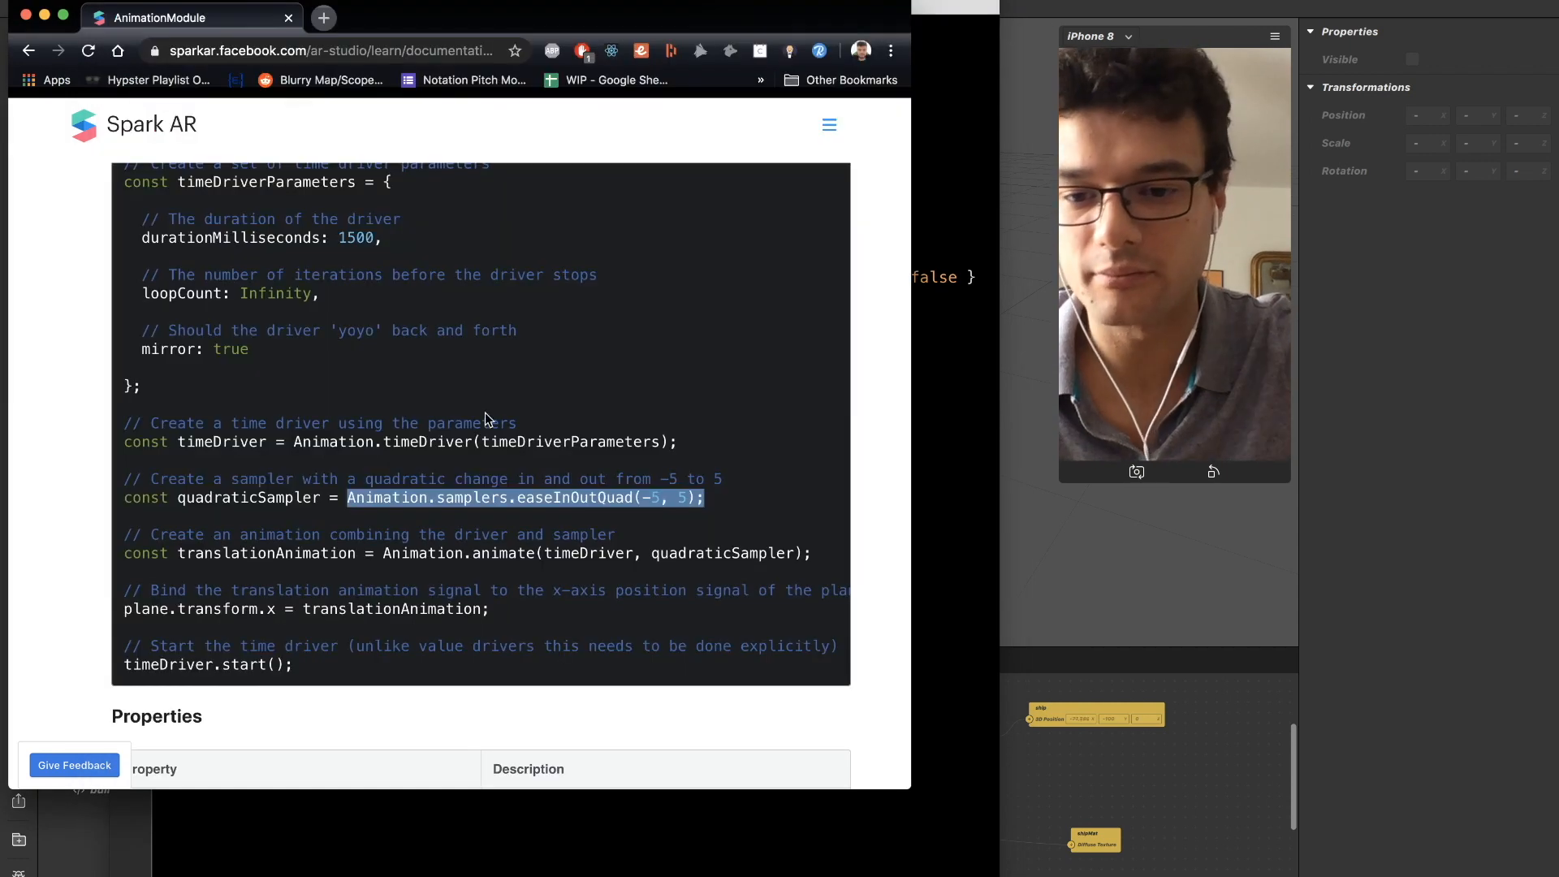
click(374, 556)
scroll(374, 556, down, 1)
scroll(375, 556, down, 1)
drag(383, 498, 520, 499)
click(519, 499)
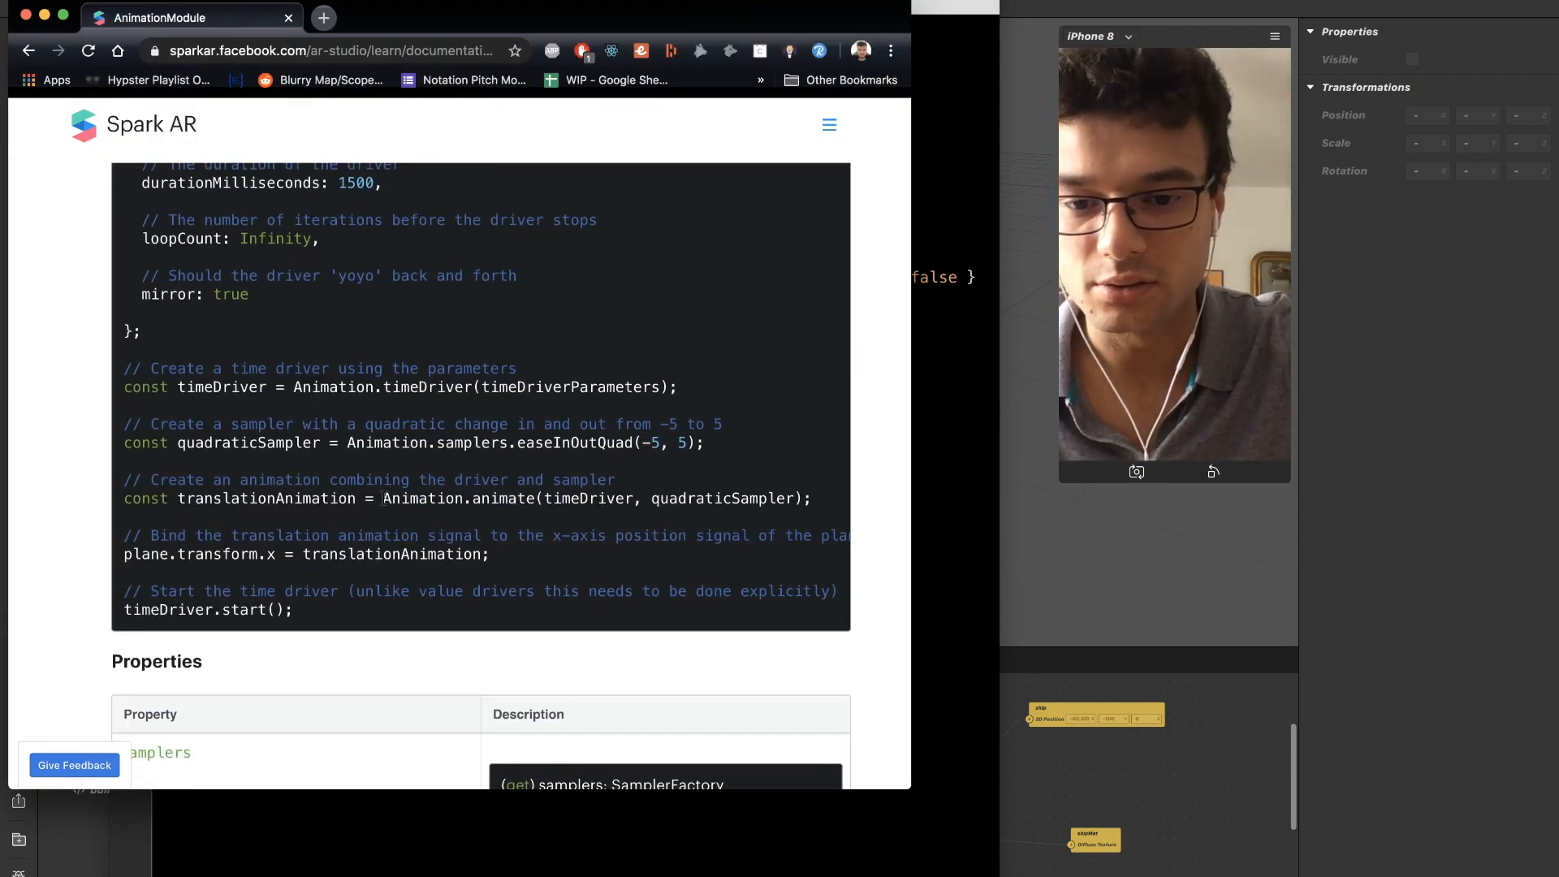
drag(382, 497, 788, 501)
key(super+c)
key(super+Tab)
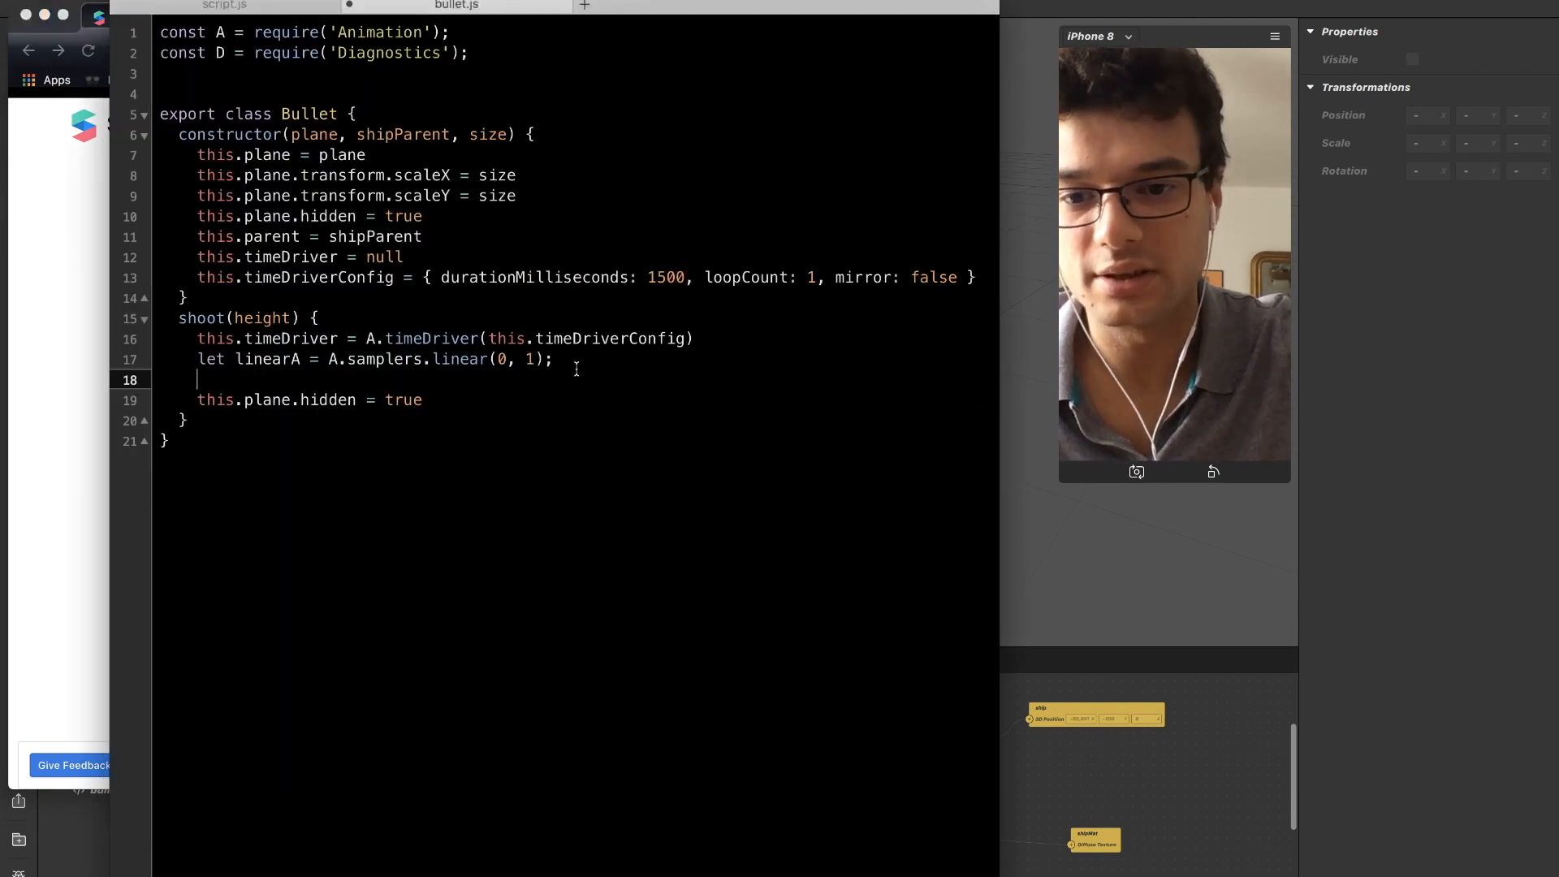
Paste the copied animate call below the linearA line, shorten its Animation prefix to A, and assign it with let transalation =.
key(super+v)
key(Left)
key(Left)
key(Left)
key(Left)
key(Left)
key(Left)
key(Left)
key(Left)
key(Left)
key(Left)
key(Left)
key(Left)
key(Left)
key(Left)
key(Left)
key(Left)
key(Left)
key(Left)
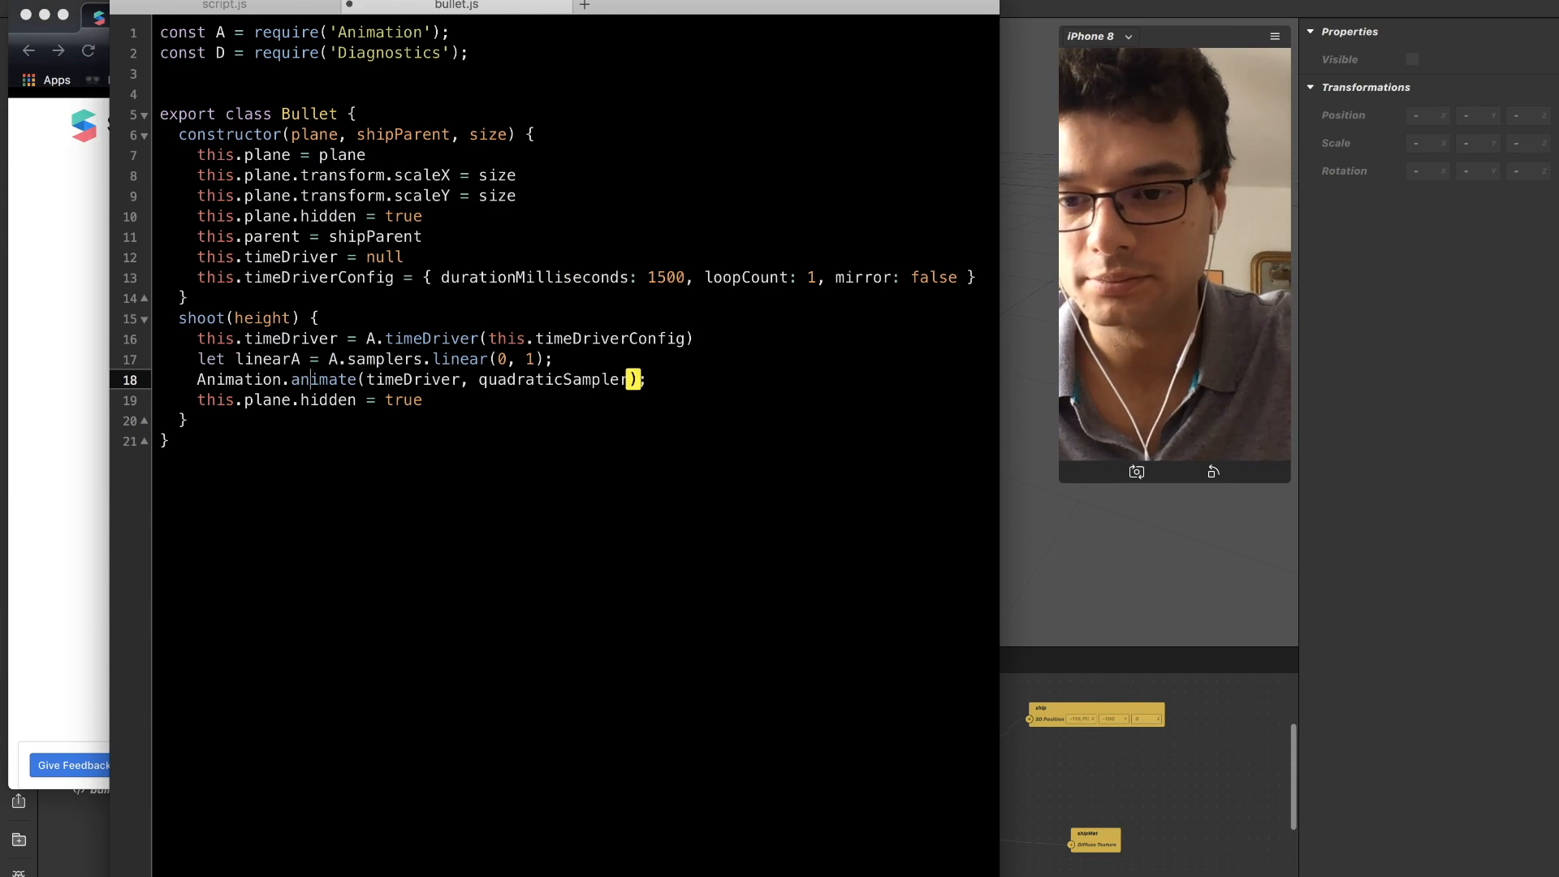
key(shift+Left)
key(shift+Left)
key(shift+Left)
key(shift+Left)
key(shift+Left)
key(shift+Left)
key(shift+Left)
key(shift+Left)
key(shift+Left)
text(A)
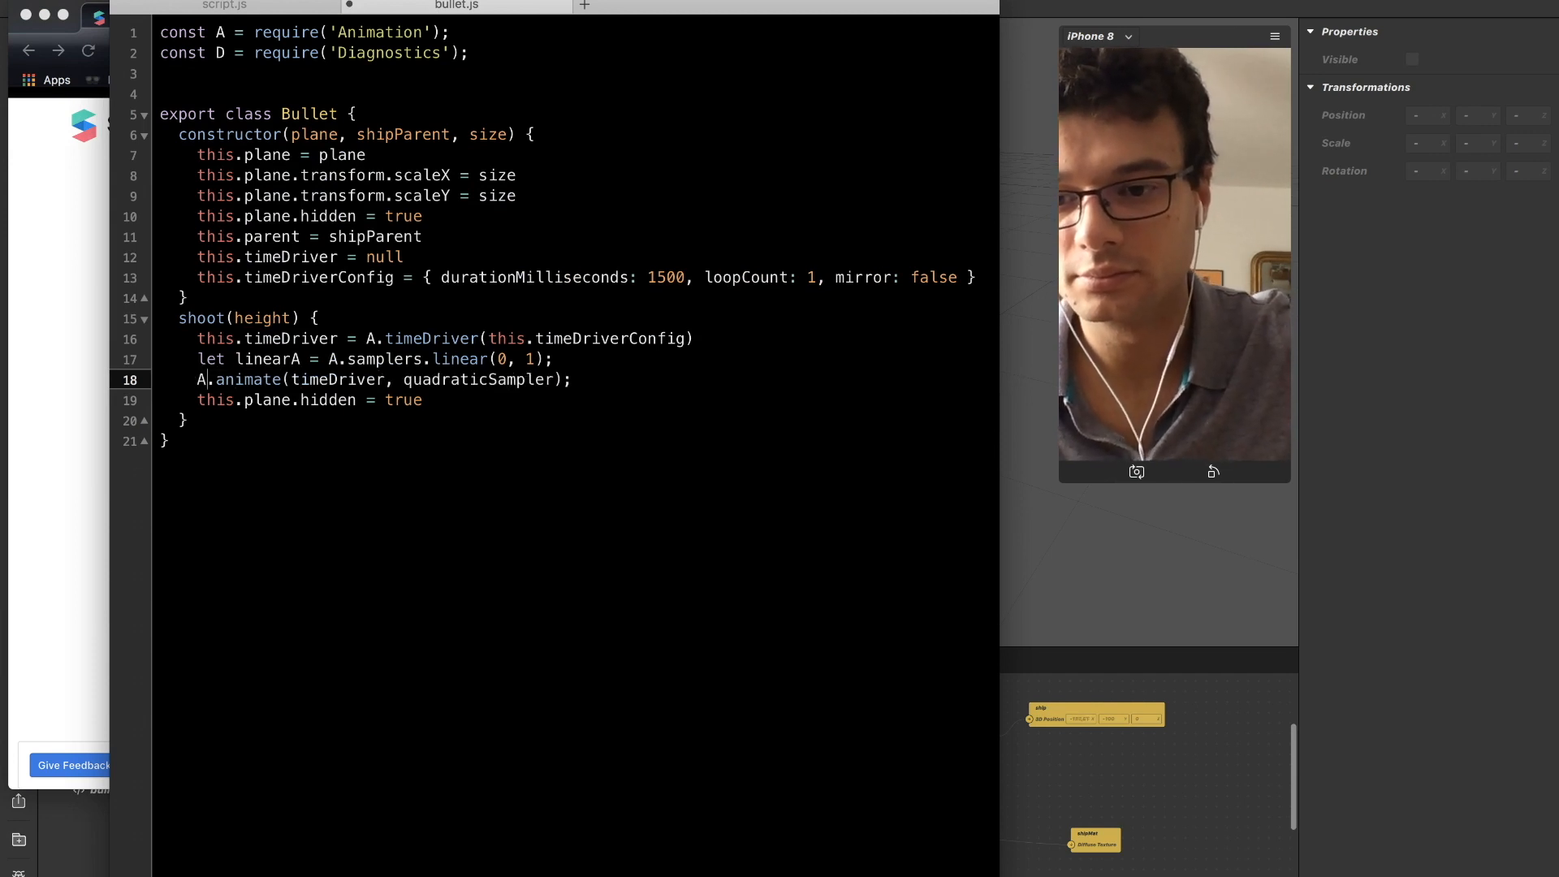
text(let tran)
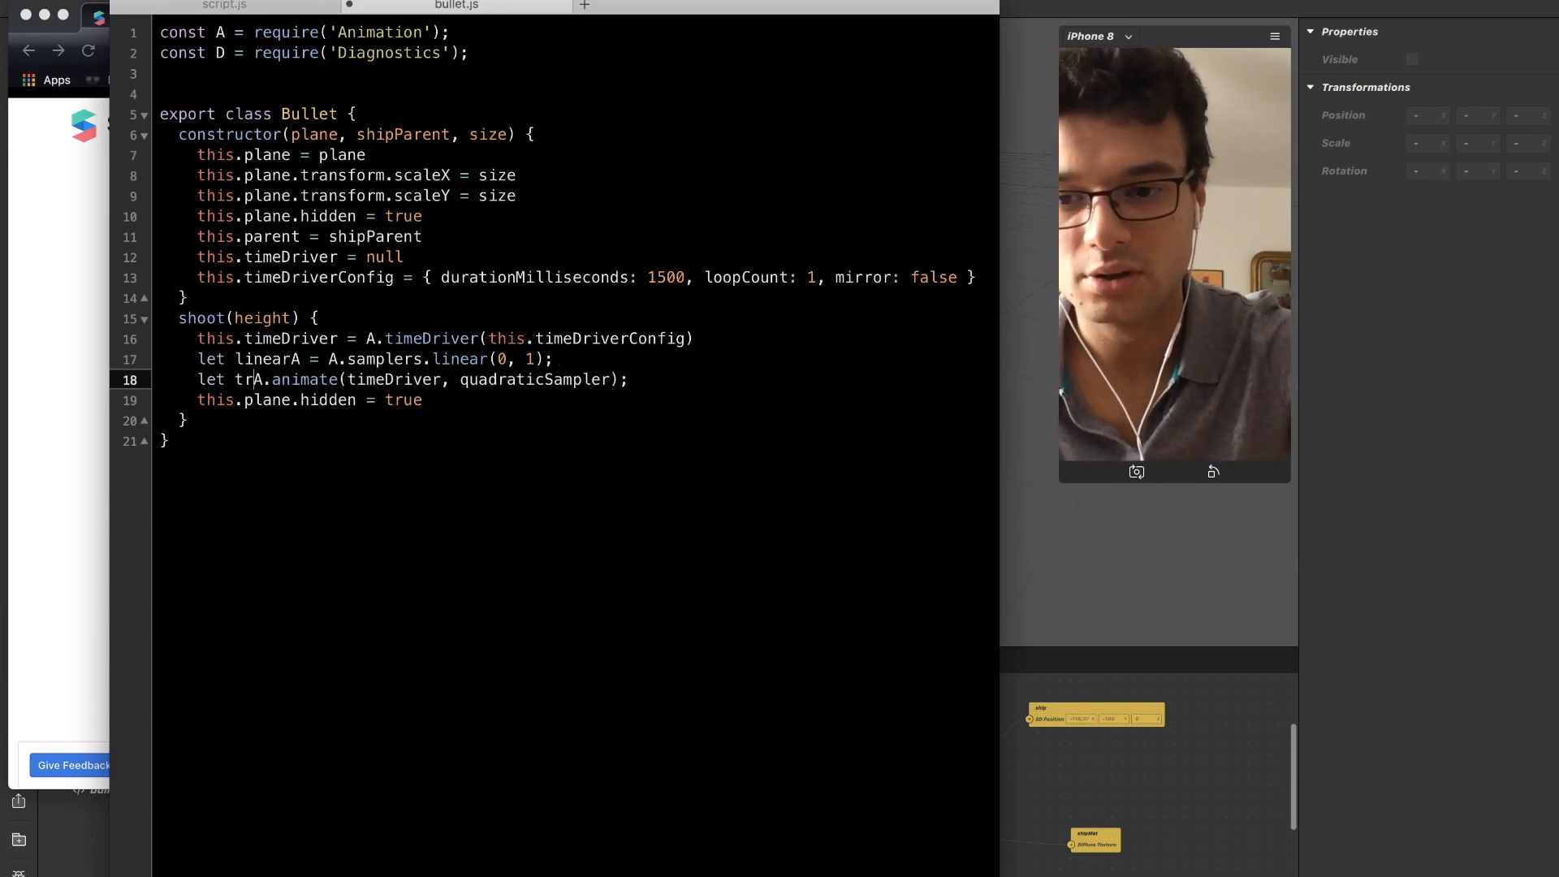
text(salation =)
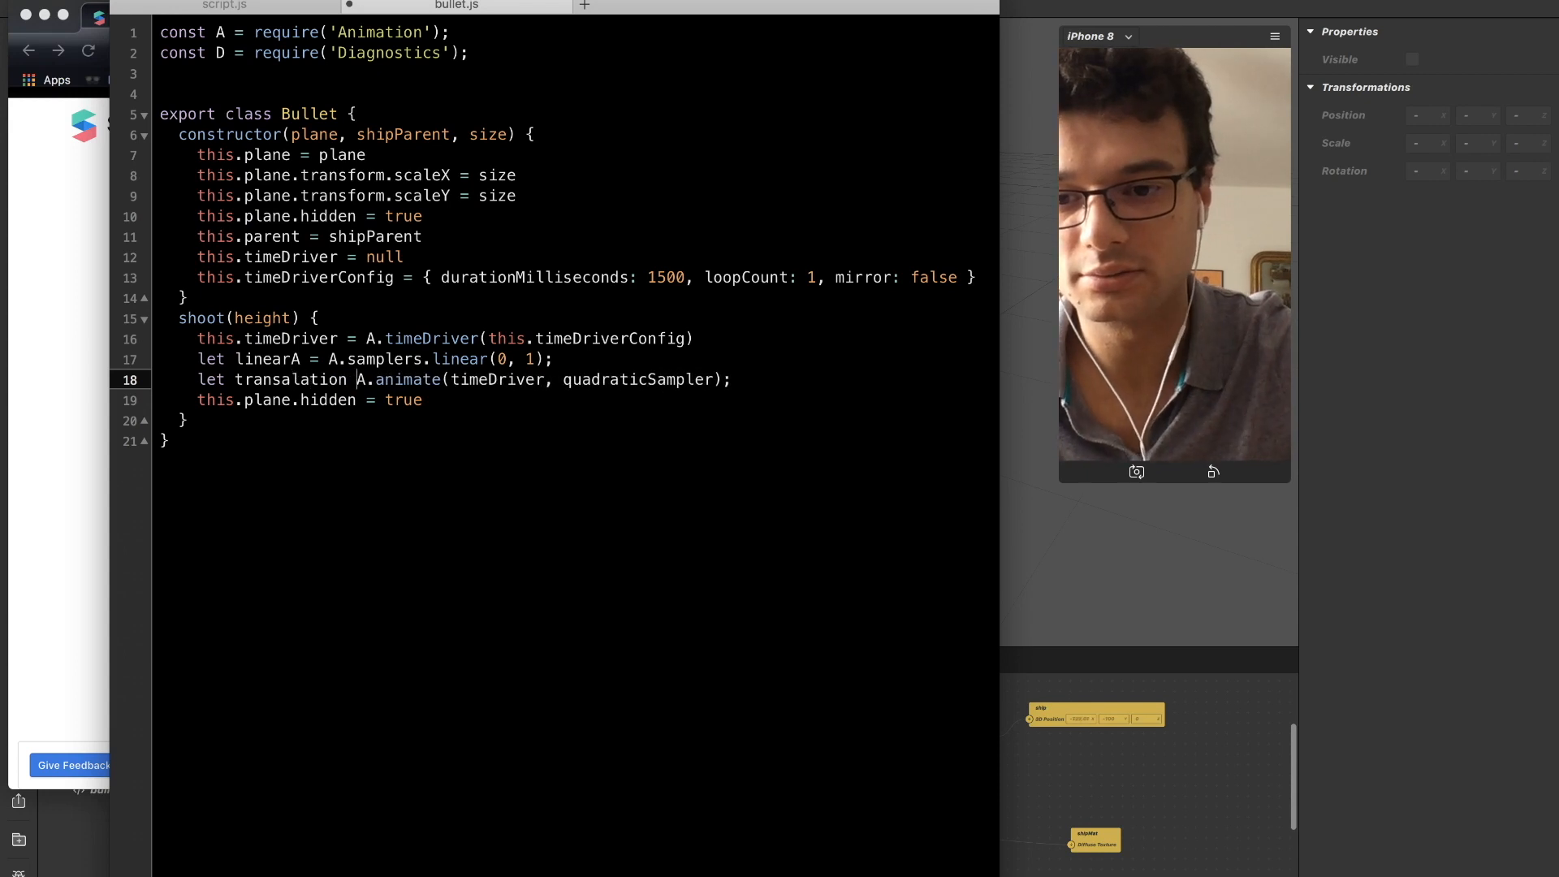
Change the first argument of the A.animate call to this.timeDriver.
key(shift+Right)
key(shift+Right)
key(shift+Right)
key(shift+Right)
key(shift+Right)
key(shift+Right)
key(shift+Right)
key(shift+Right)
key(shift+Right)
key(shift+Right)
key(Left)
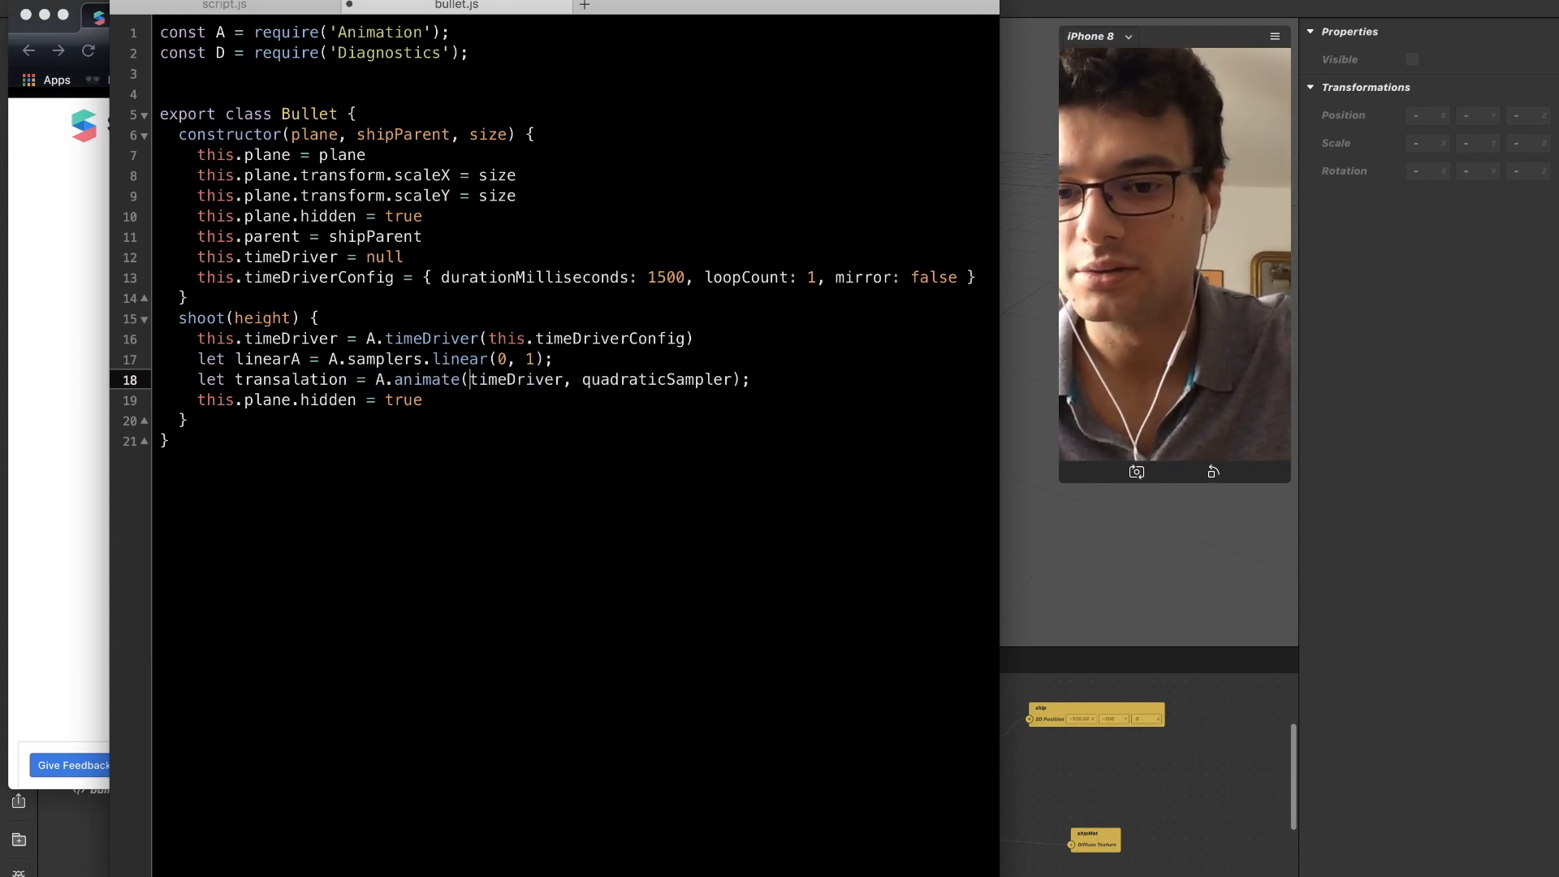
text(this.)
Replace the quadraticSampler argument with linearA, close the call, and add blank lines below the transalation line.
key(Right)
key(Right)
key(shift+Right)
key(shift+Right)
key(shift+Right)
key(shift+Right)
key(shift+Right)
key(shift+Right)
key(shift+Right)
key(shift+Right)
key(shift+Right)
key(shift+Right)
key(shift+Right)
key(shift+Right)
key(shift+Right)
key(shift+Right)
key(shift+Right)
key(shift+Right)
key(BackSpace)
text(linear)
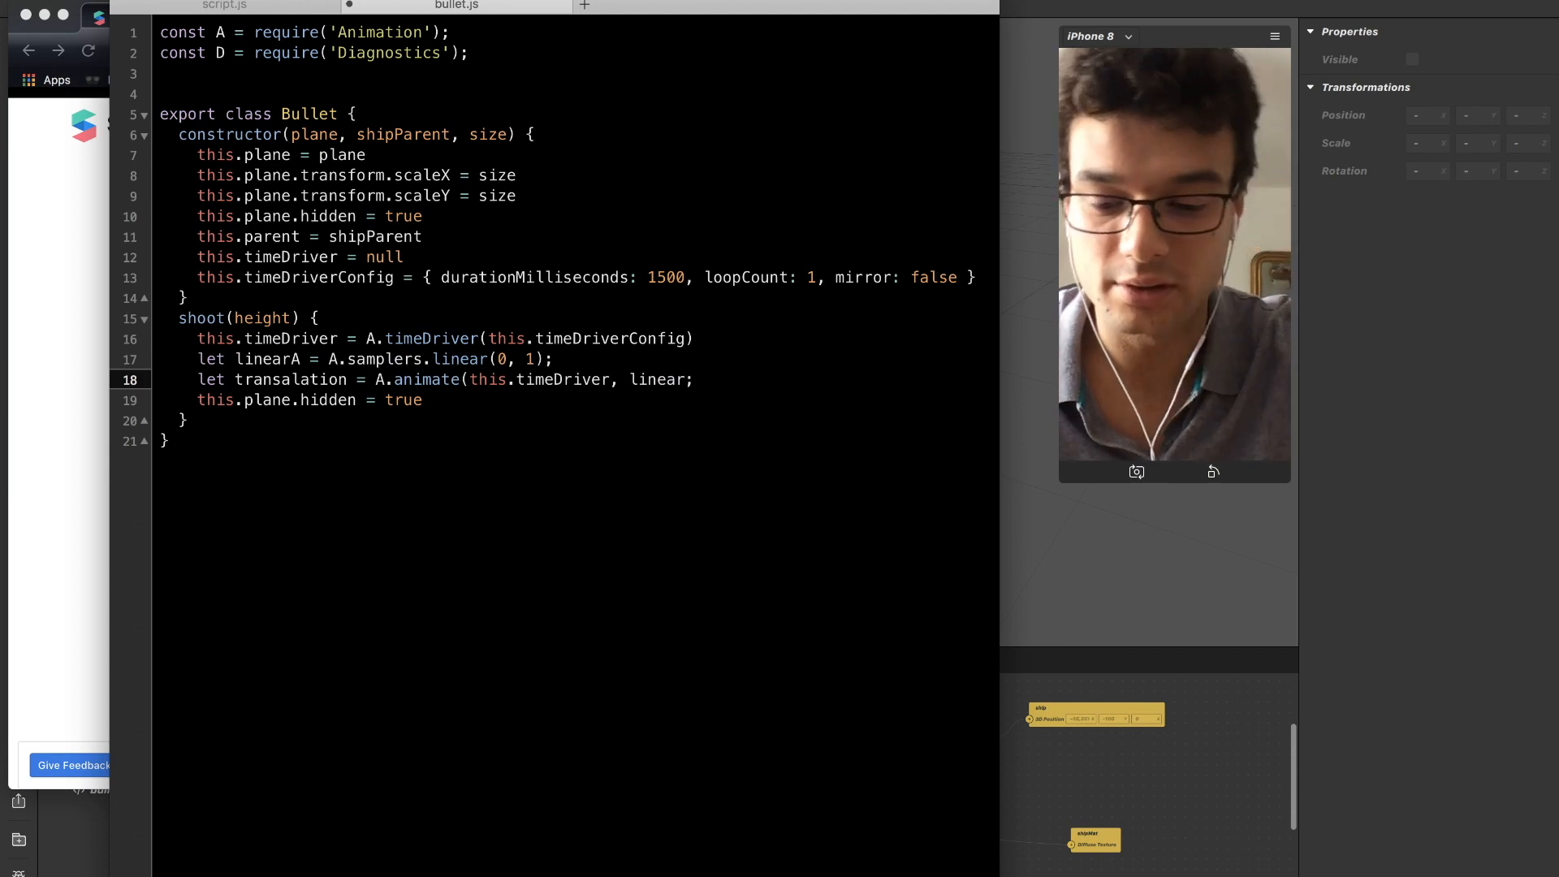
text(A))
key(Return)
key(Return)
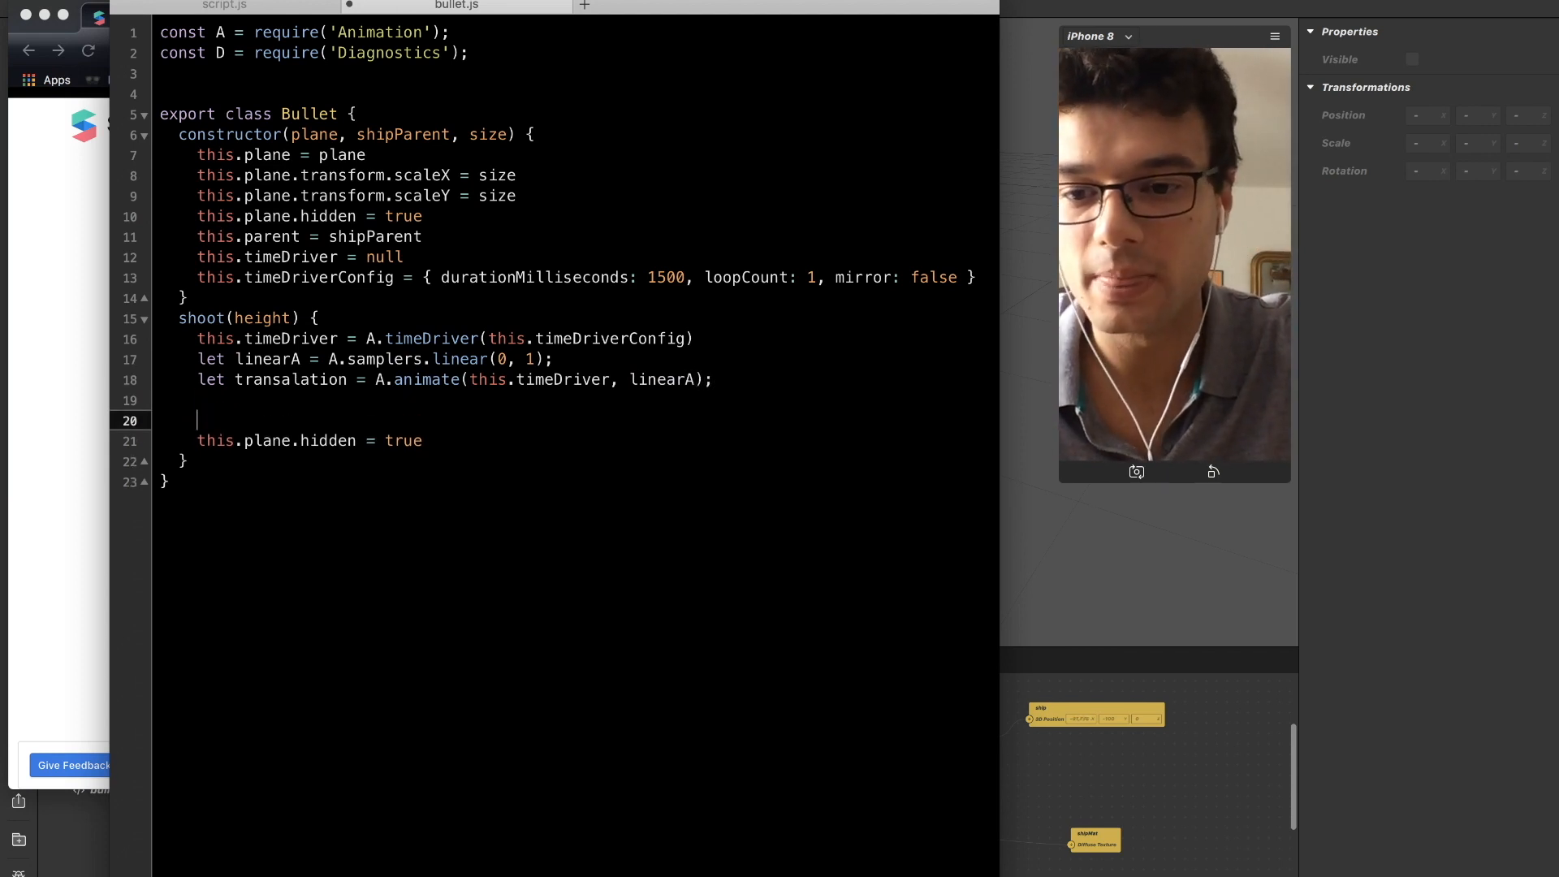
key(Return)
key(Up)
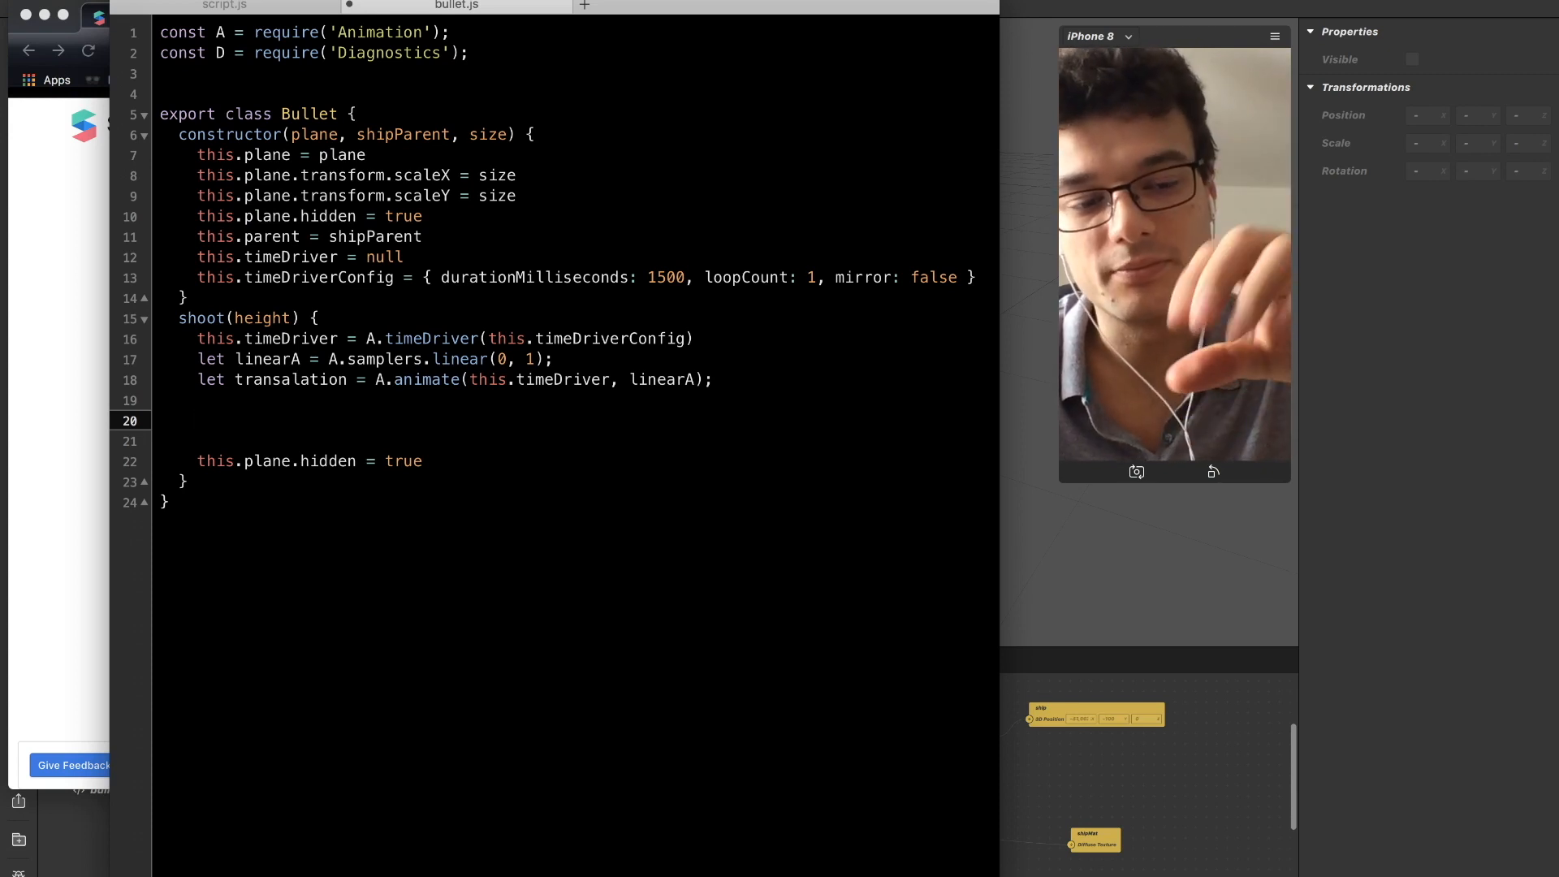
click(1205, 214)
click(1205, 216)
key(super+Tab)
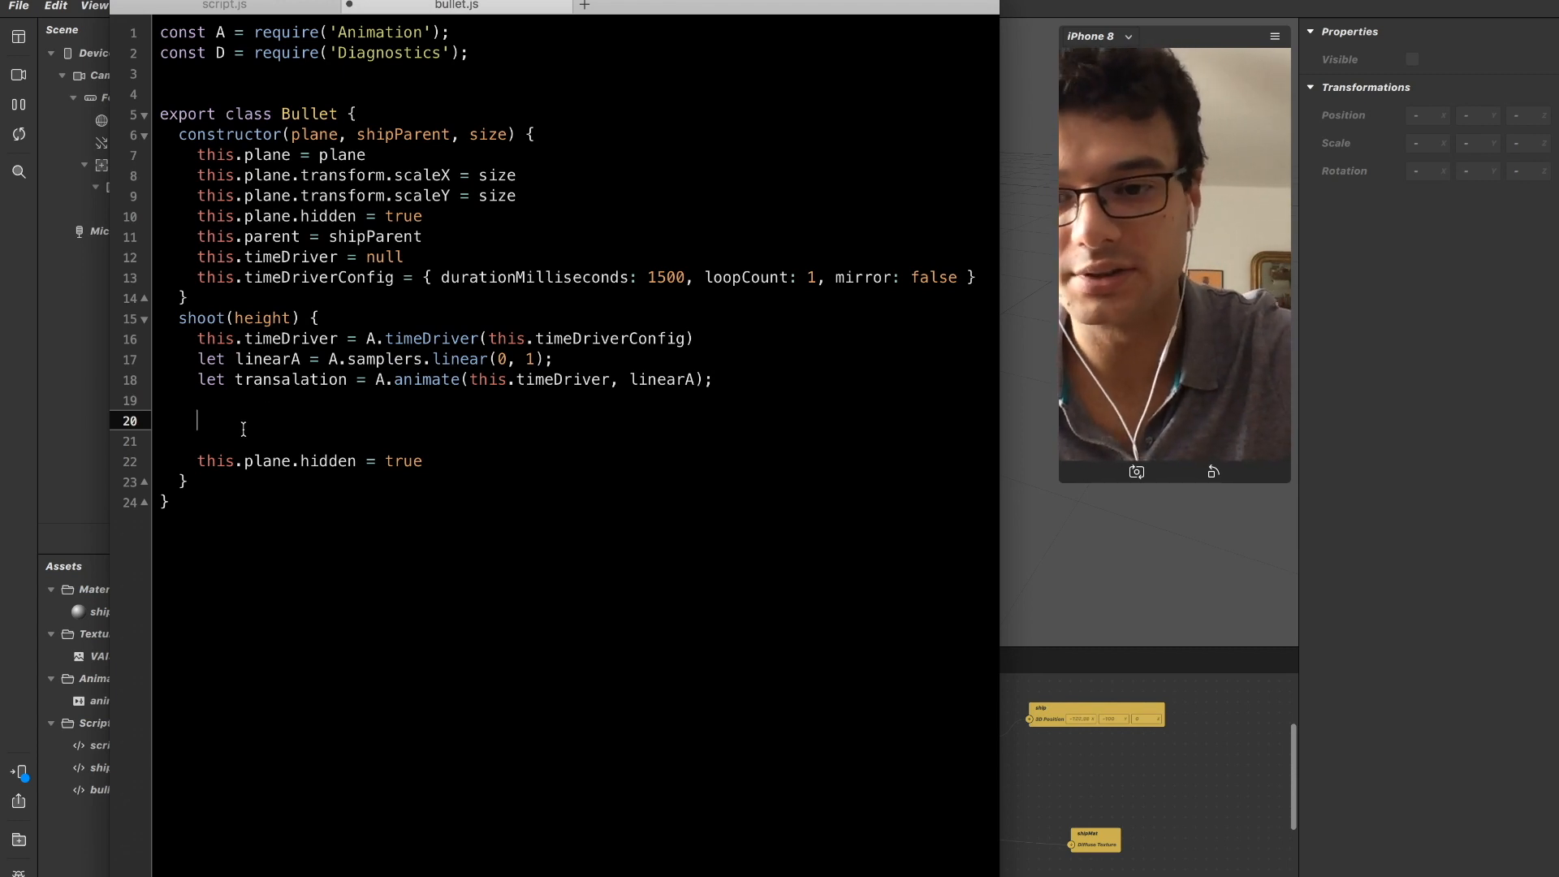
Write this.plane.transform.x on its own line below the transalation line in the shoot method.
text(this.plane)
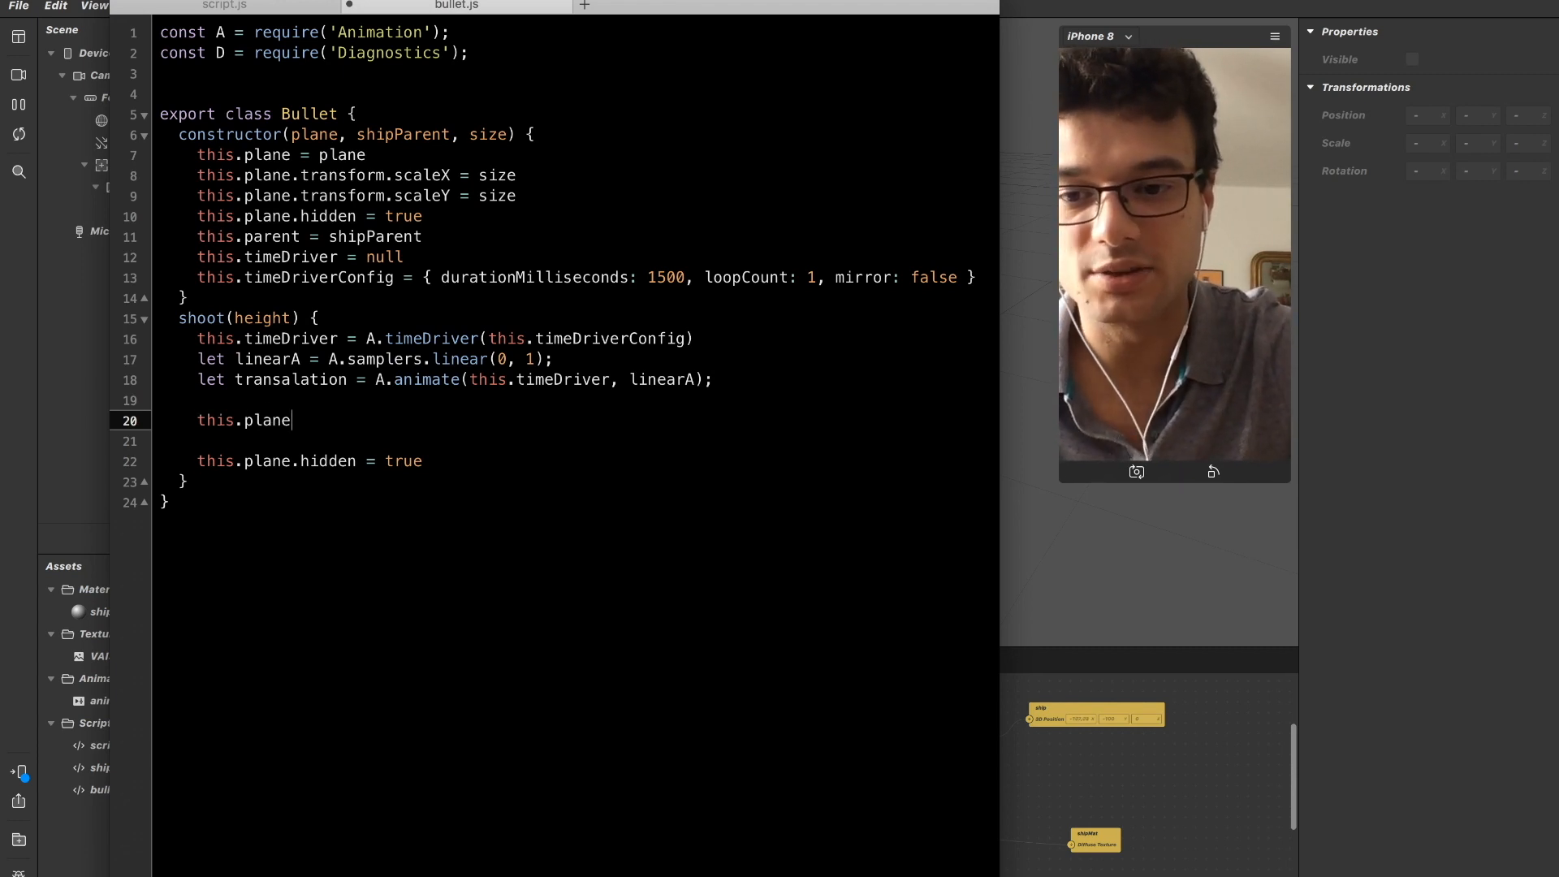
key(super+shift+Left)
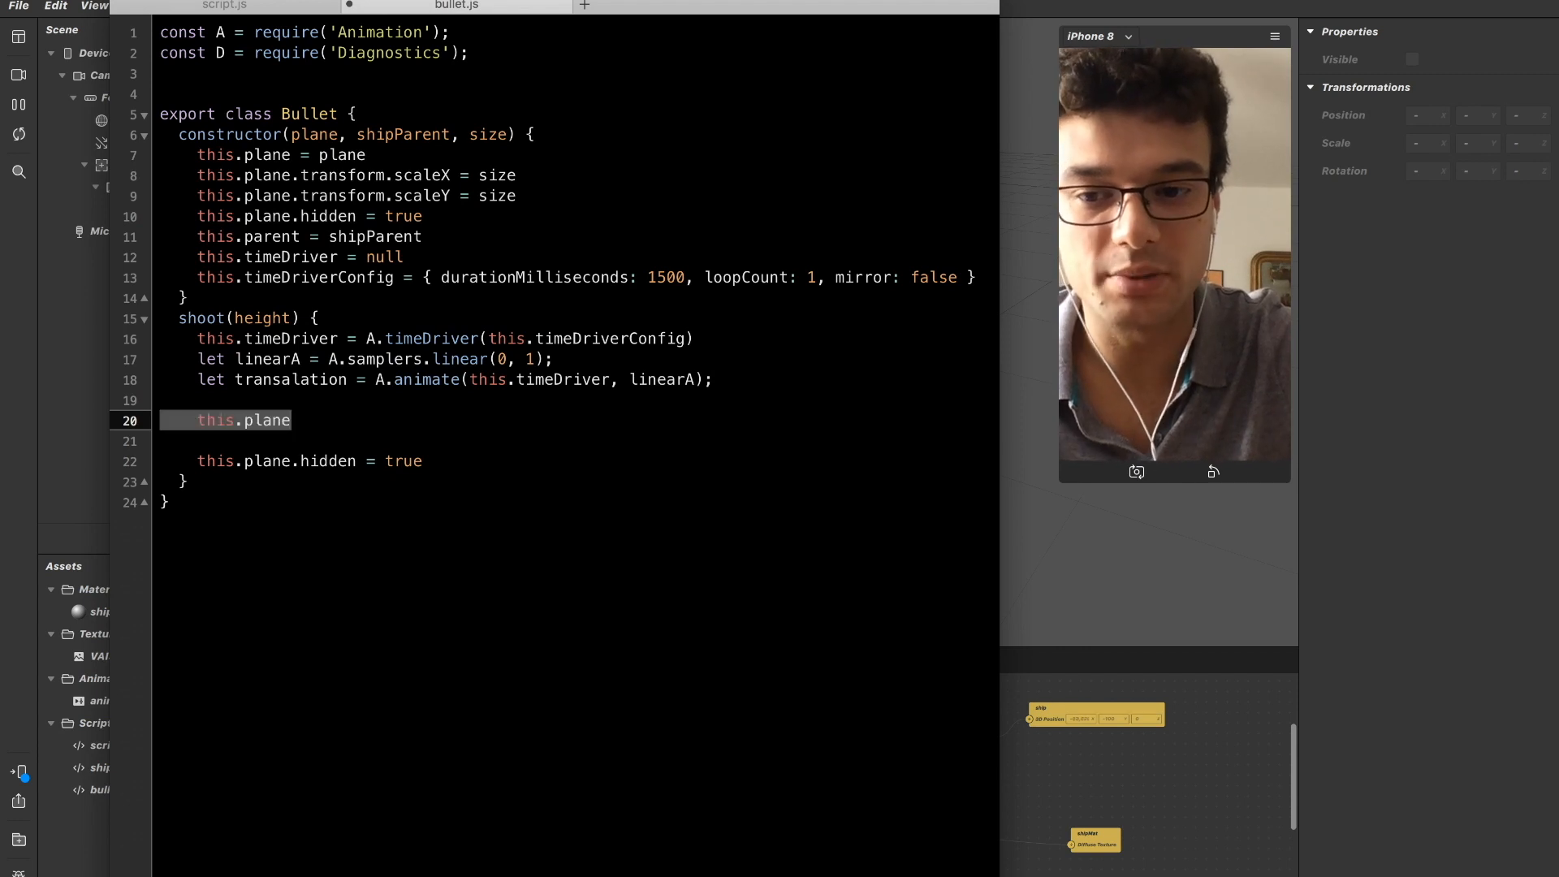
key(Right)
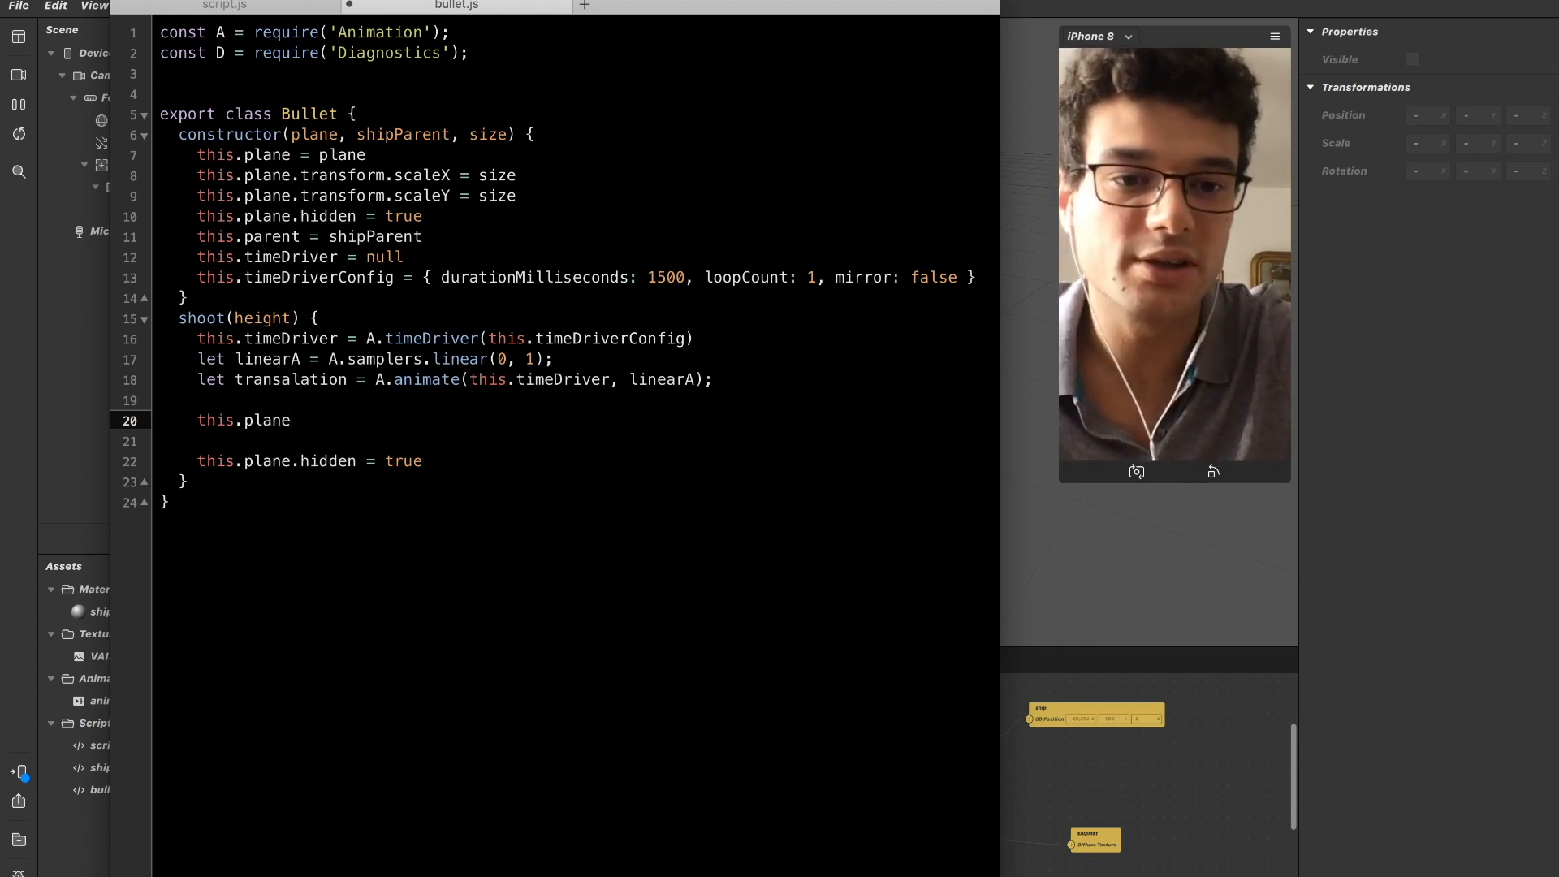
text(.transfr)
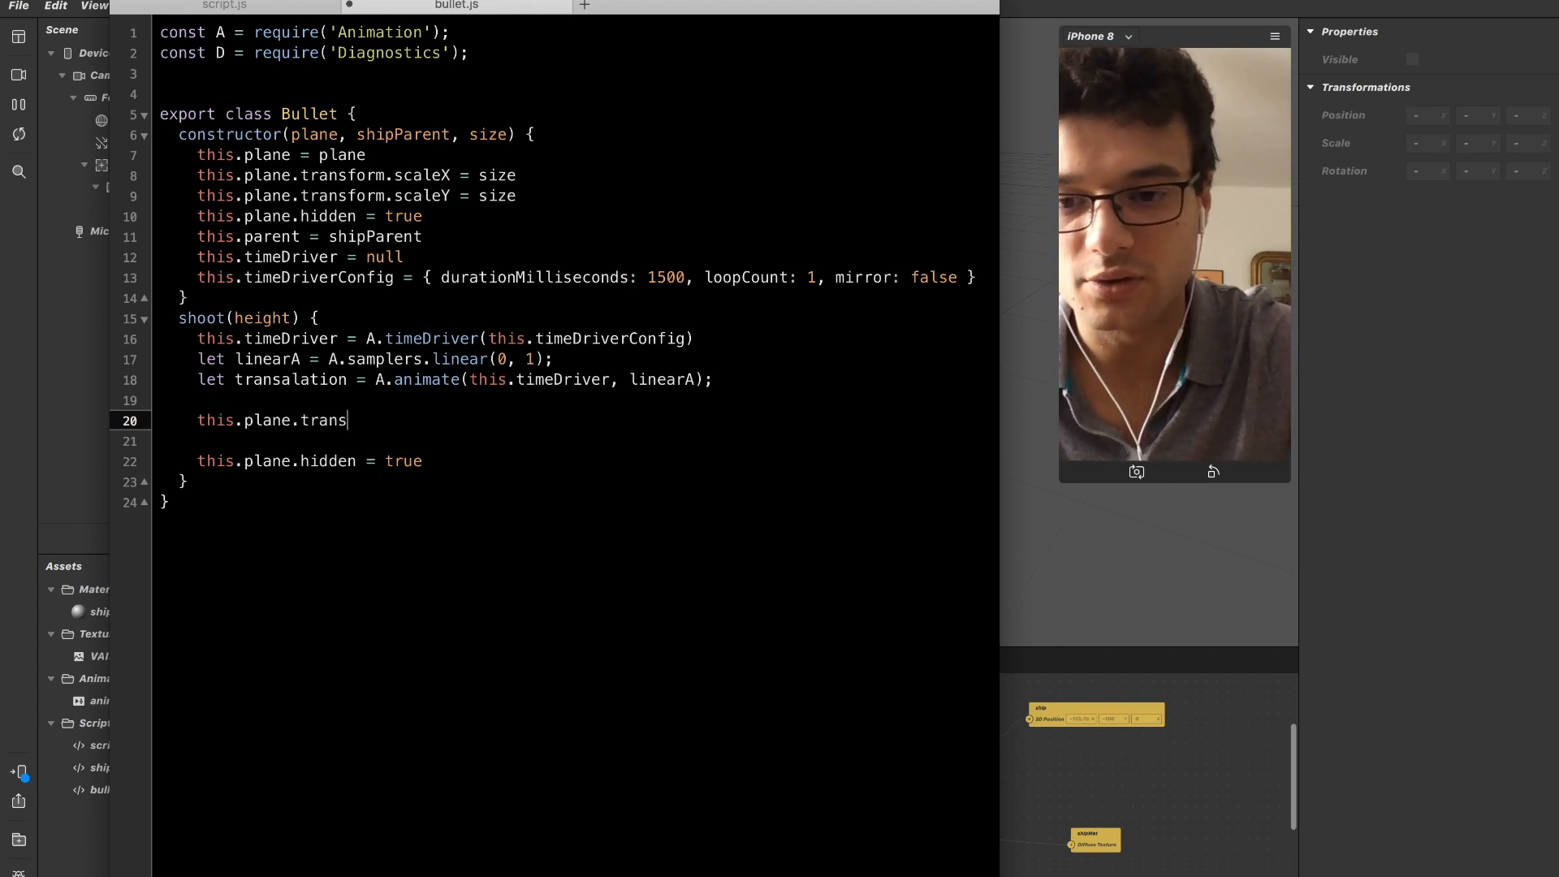
key(BackSpace)
text(orm.x)
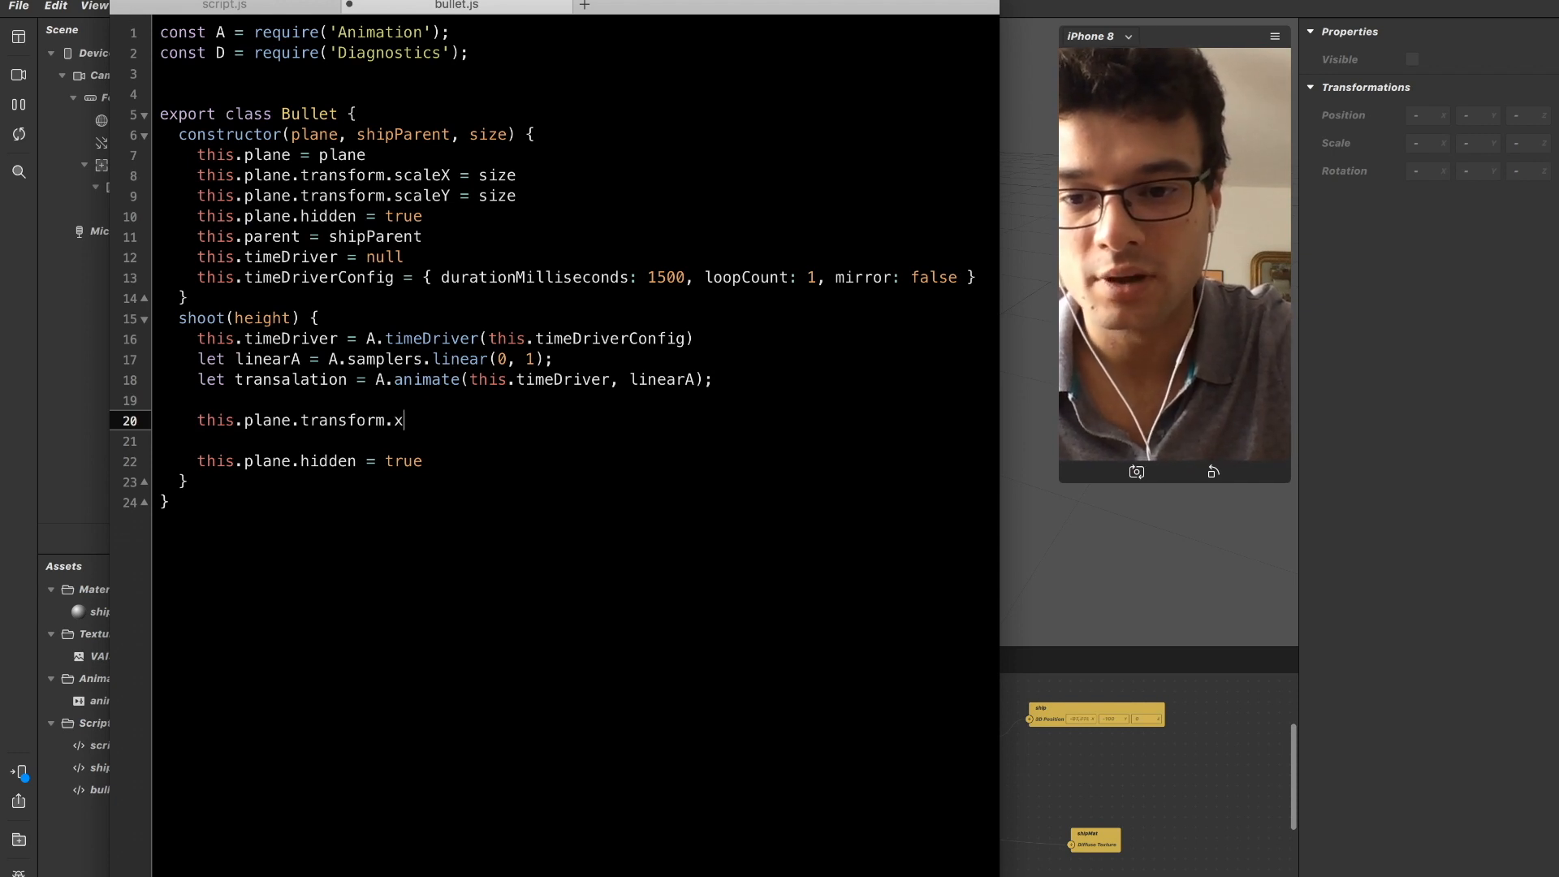
Duplicate the this.plane.transform.x line directly below itself.
key(super+shift+Left)
key(super+c)
key(Right)
key(Return)
key(super+v)
key(super+b)
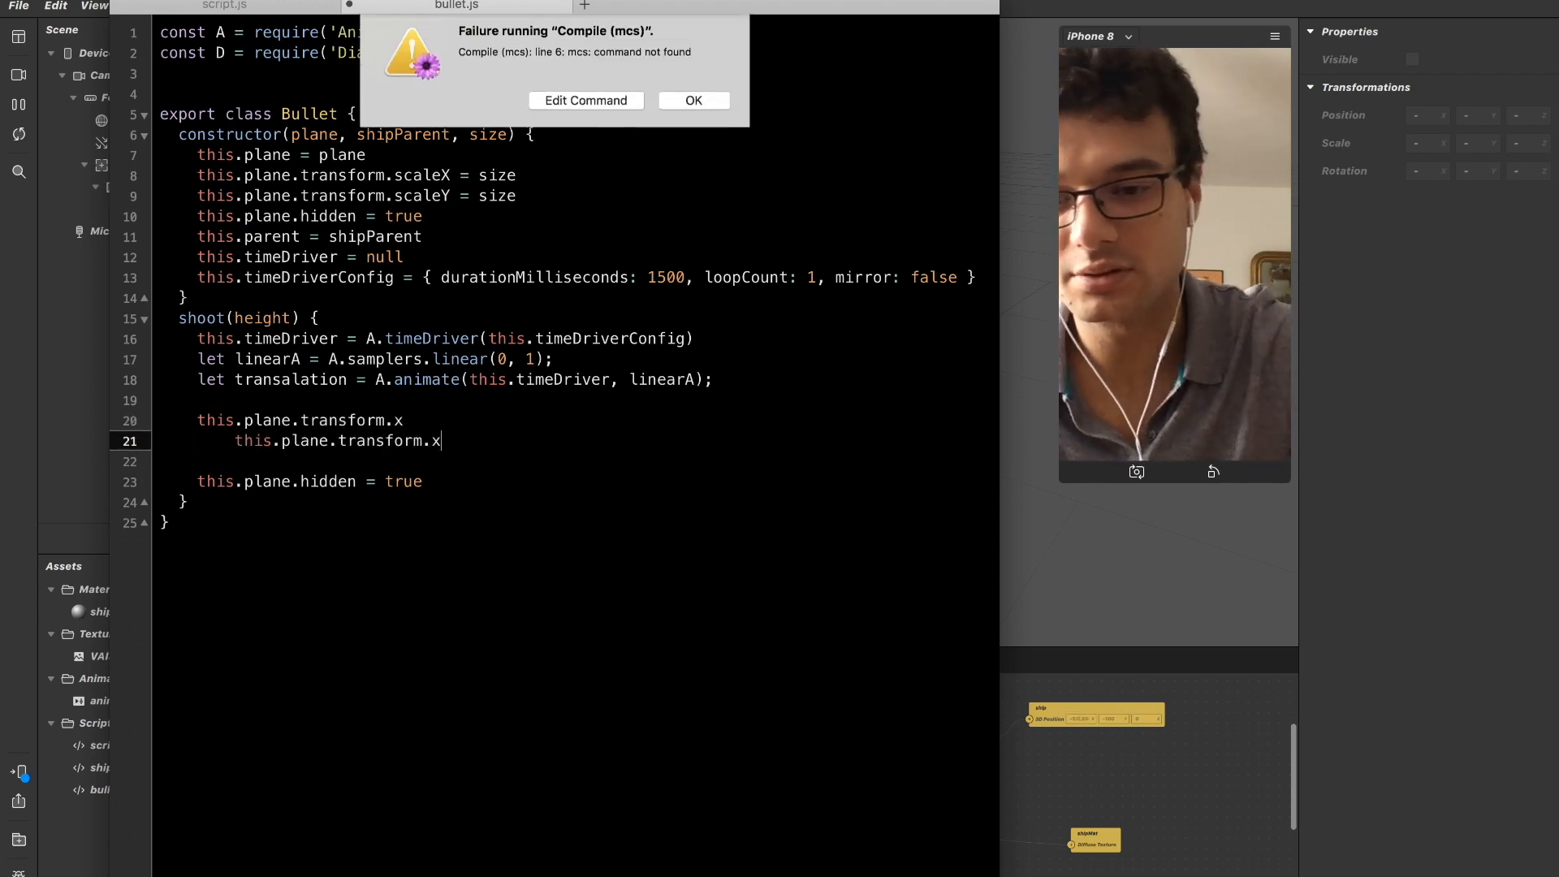
click(685, 111)
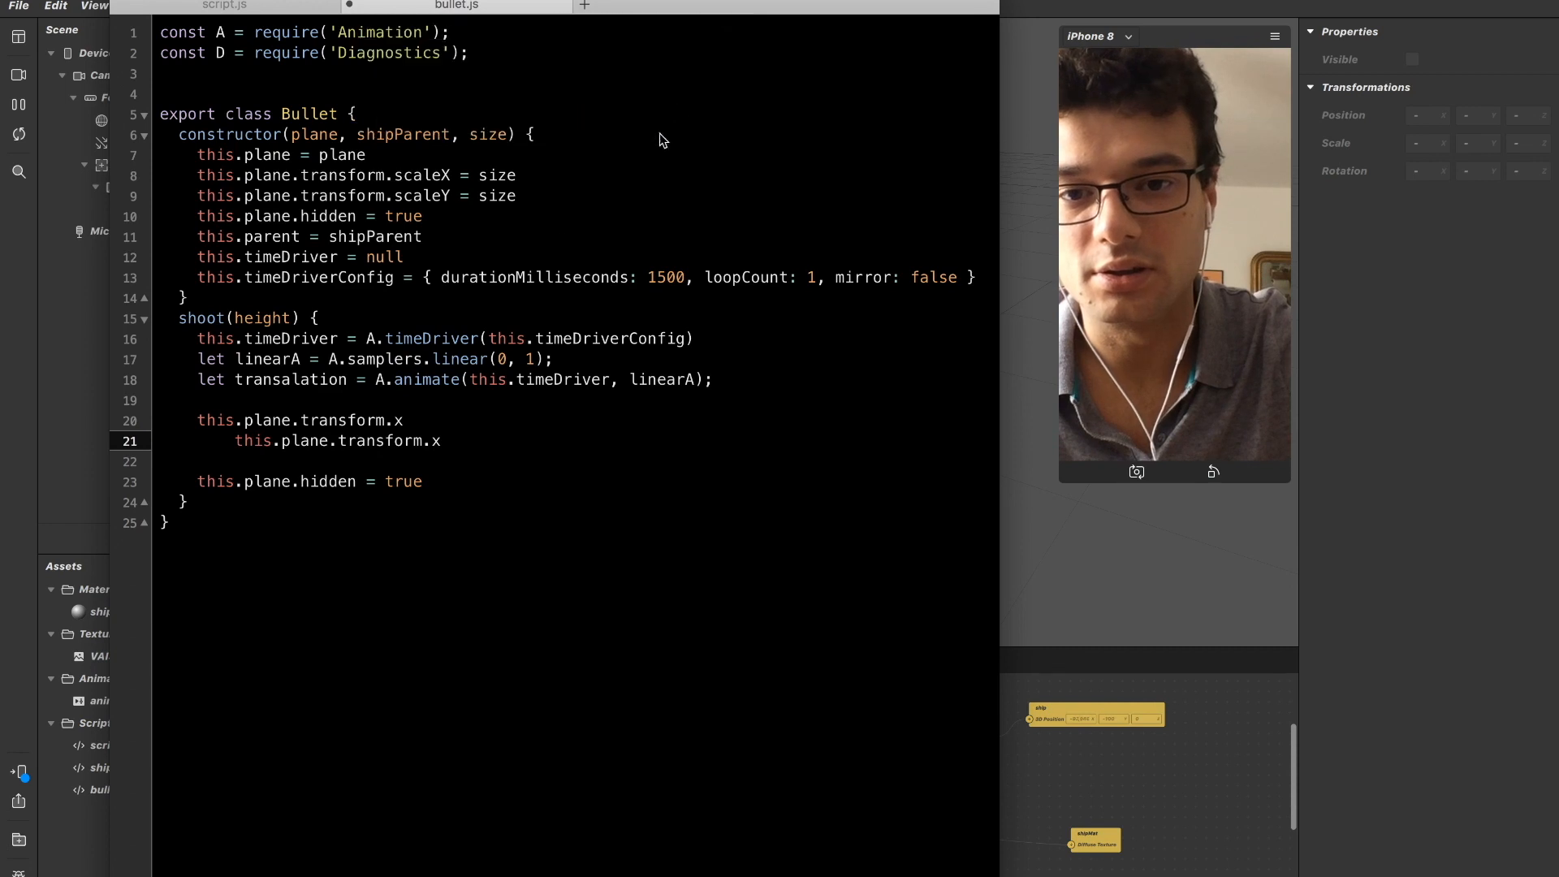
Align the duplicated line's indentation with the line above and change its property to this.plane.transform.y.
key(Left)
key(super+BackSpace)
key(Tab)
key(alt+Right)
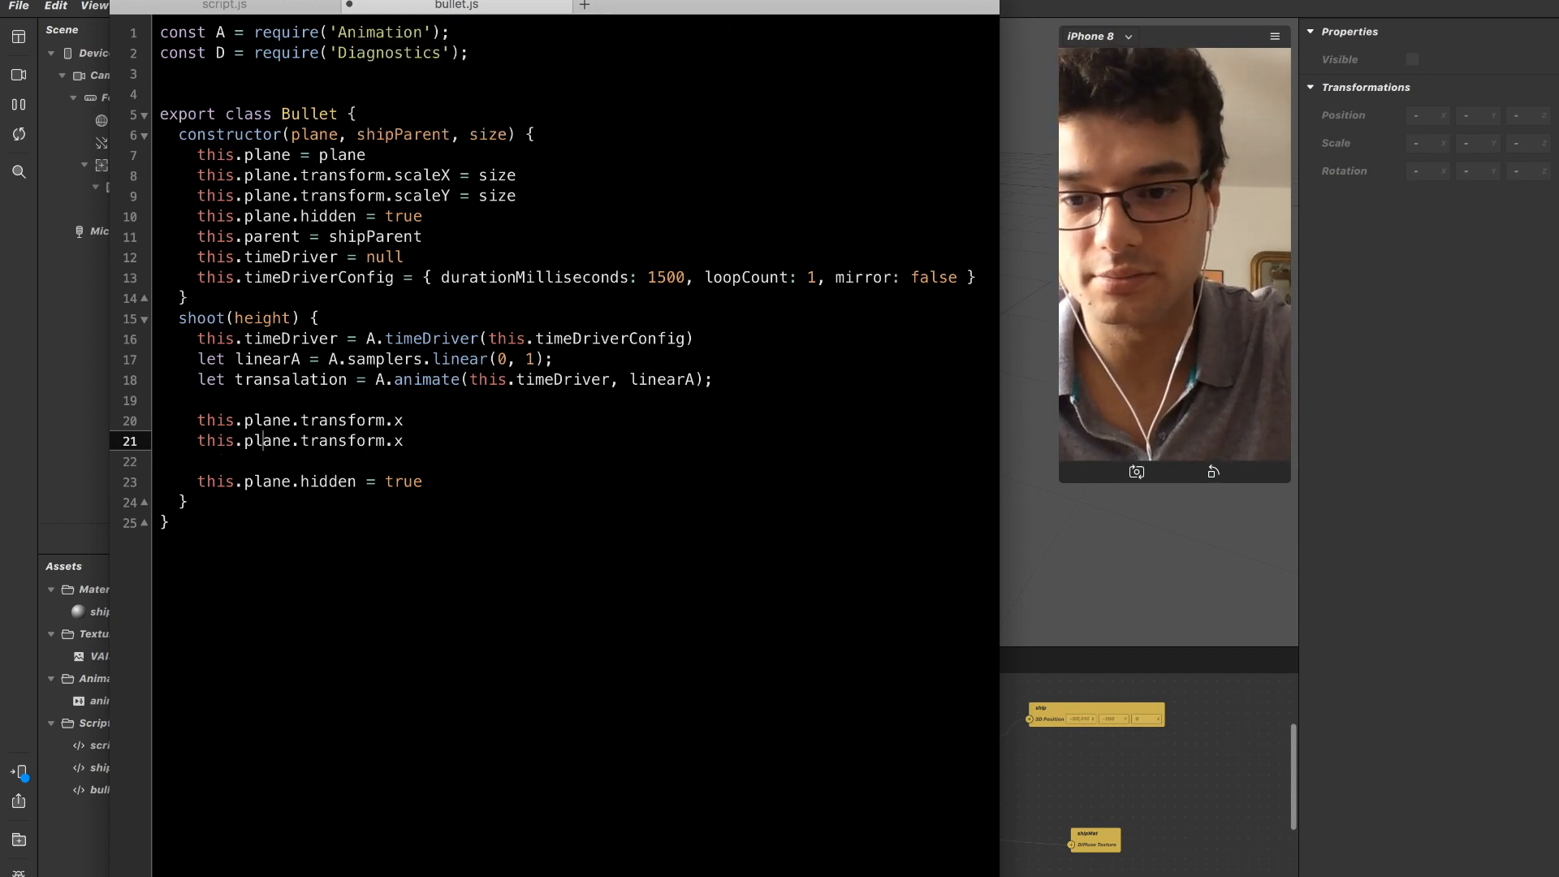
key(alt+Right)
key(alt+Right)
key(Left)
key(BackSpace)
text(y)
Paste the plane transform expression once more below the y line, fix its indentation and change its property to z.
key(Down)
key(Return)
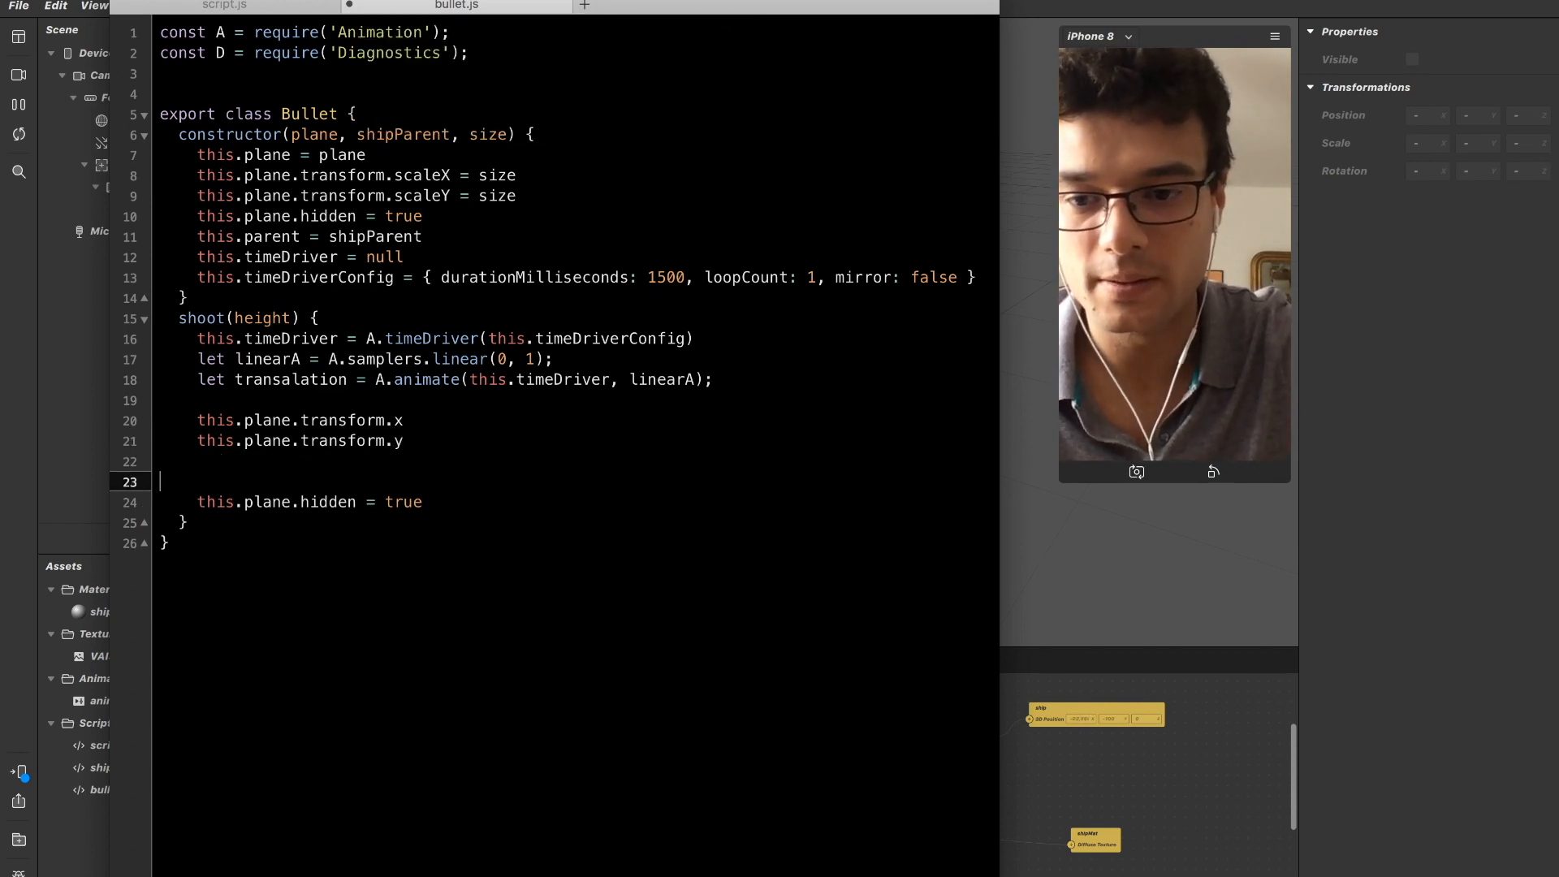
key(BackSpace)
key(Return)
key(Up)
key(Tab)
key(super+v)
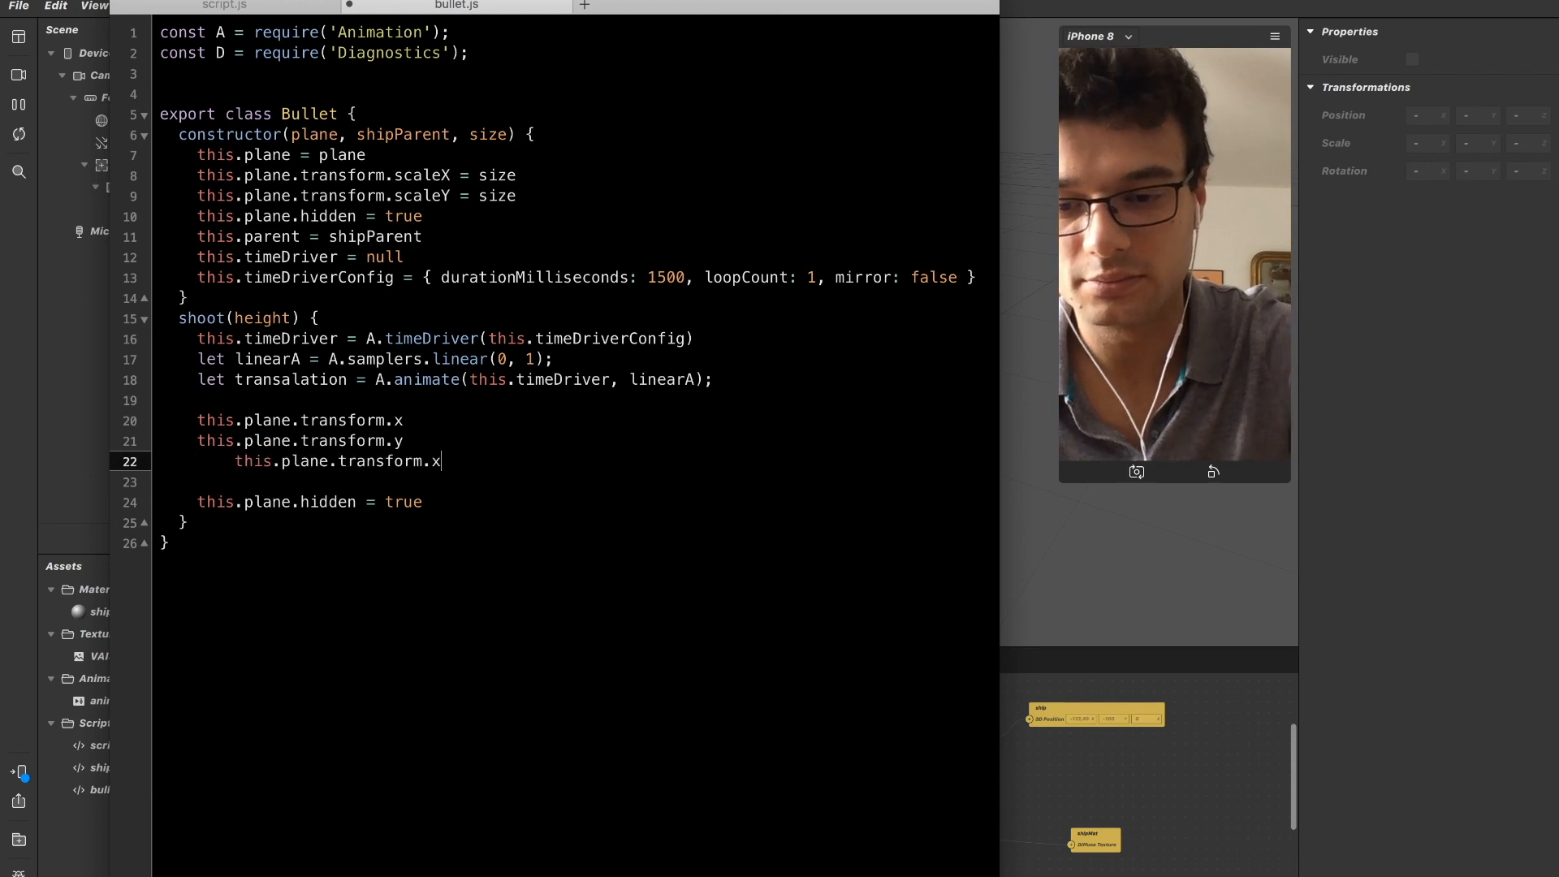
key(Left)
key(shift+super+Left)
key(BackSpace)
key(Tab)
key(Right)
key(Right)
key(Right)
text(z)
Add equals signs after this.plane.transform.x and this.plane.transform.z.
key(Up)
key(Up)
text(=)
key(Down)
key(Down)
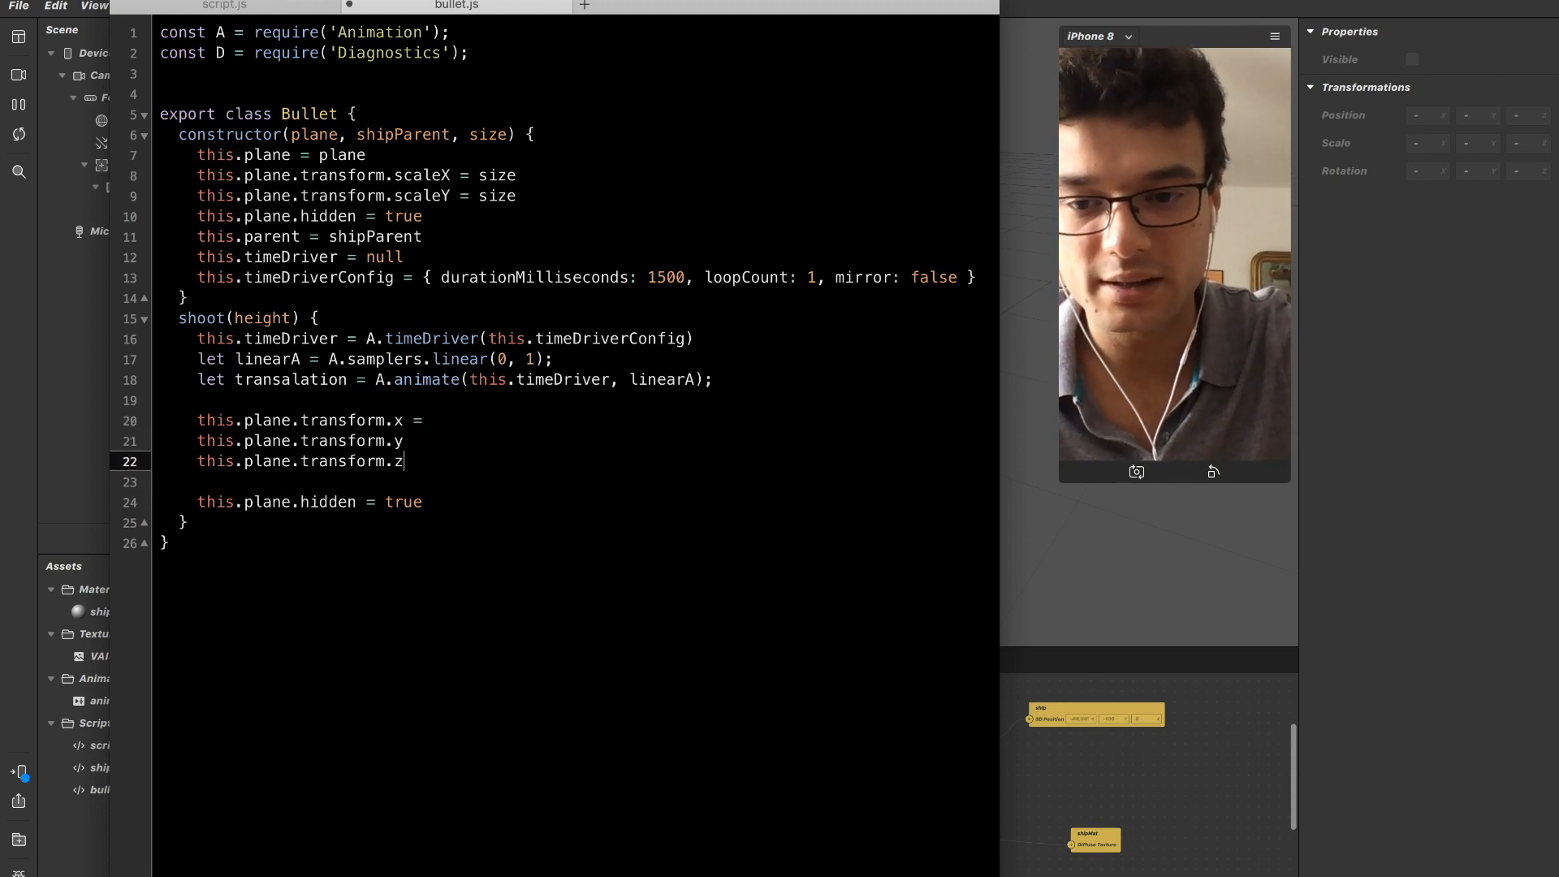
Assign this.parent.transform.x to this.plane.transform.x.
key(Up)
key(Up)
text(this.)
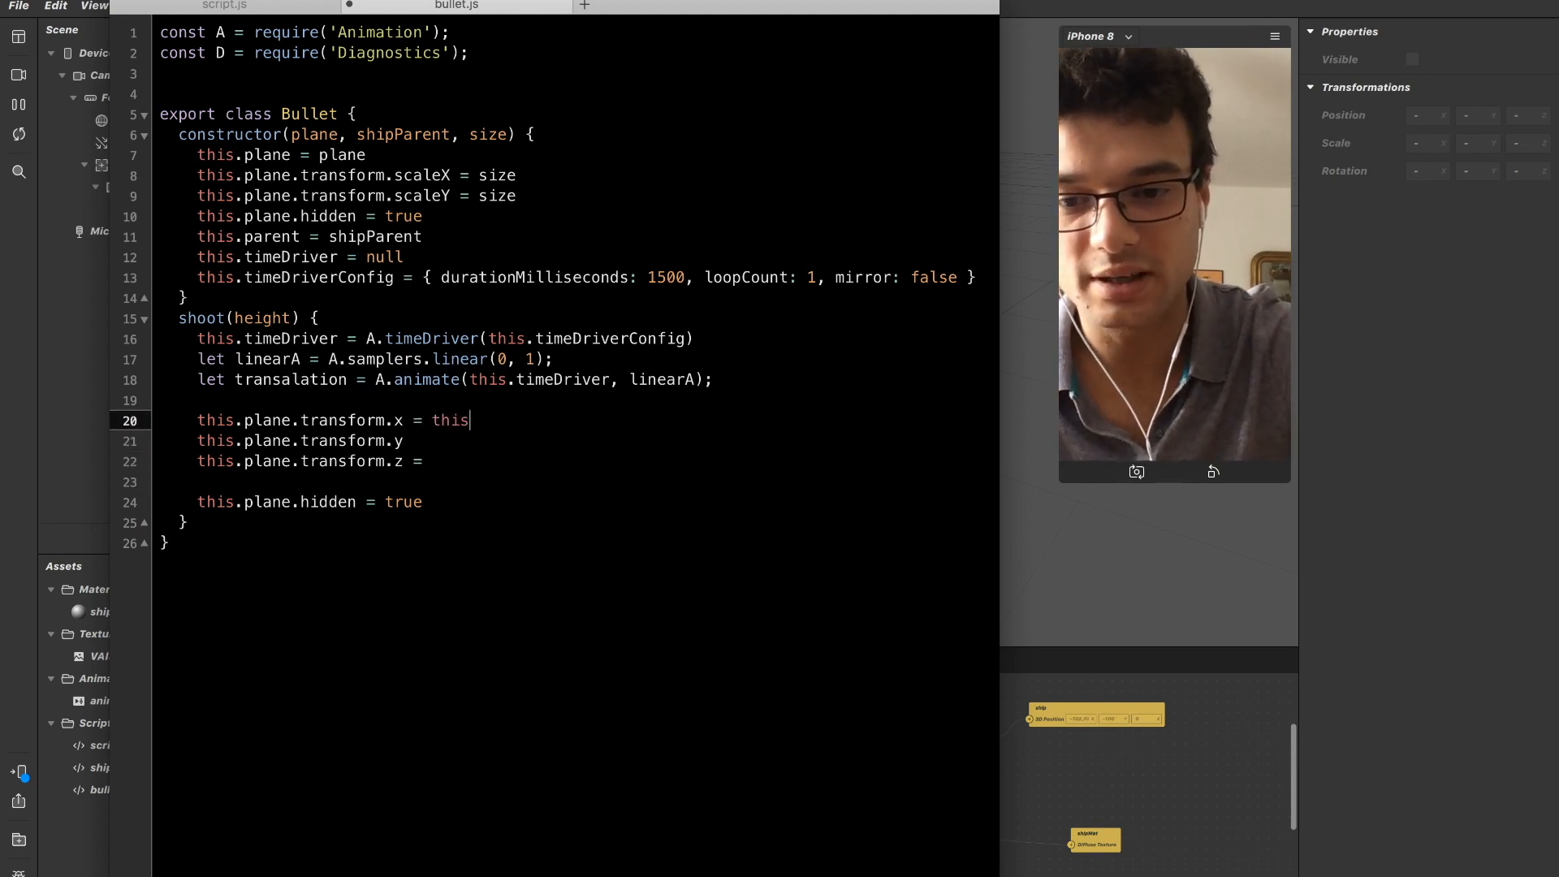
text(plane)
key(BackSpace)
key(BackSpace)
key(BackSpace)
key(BackSpace)
text(arent)
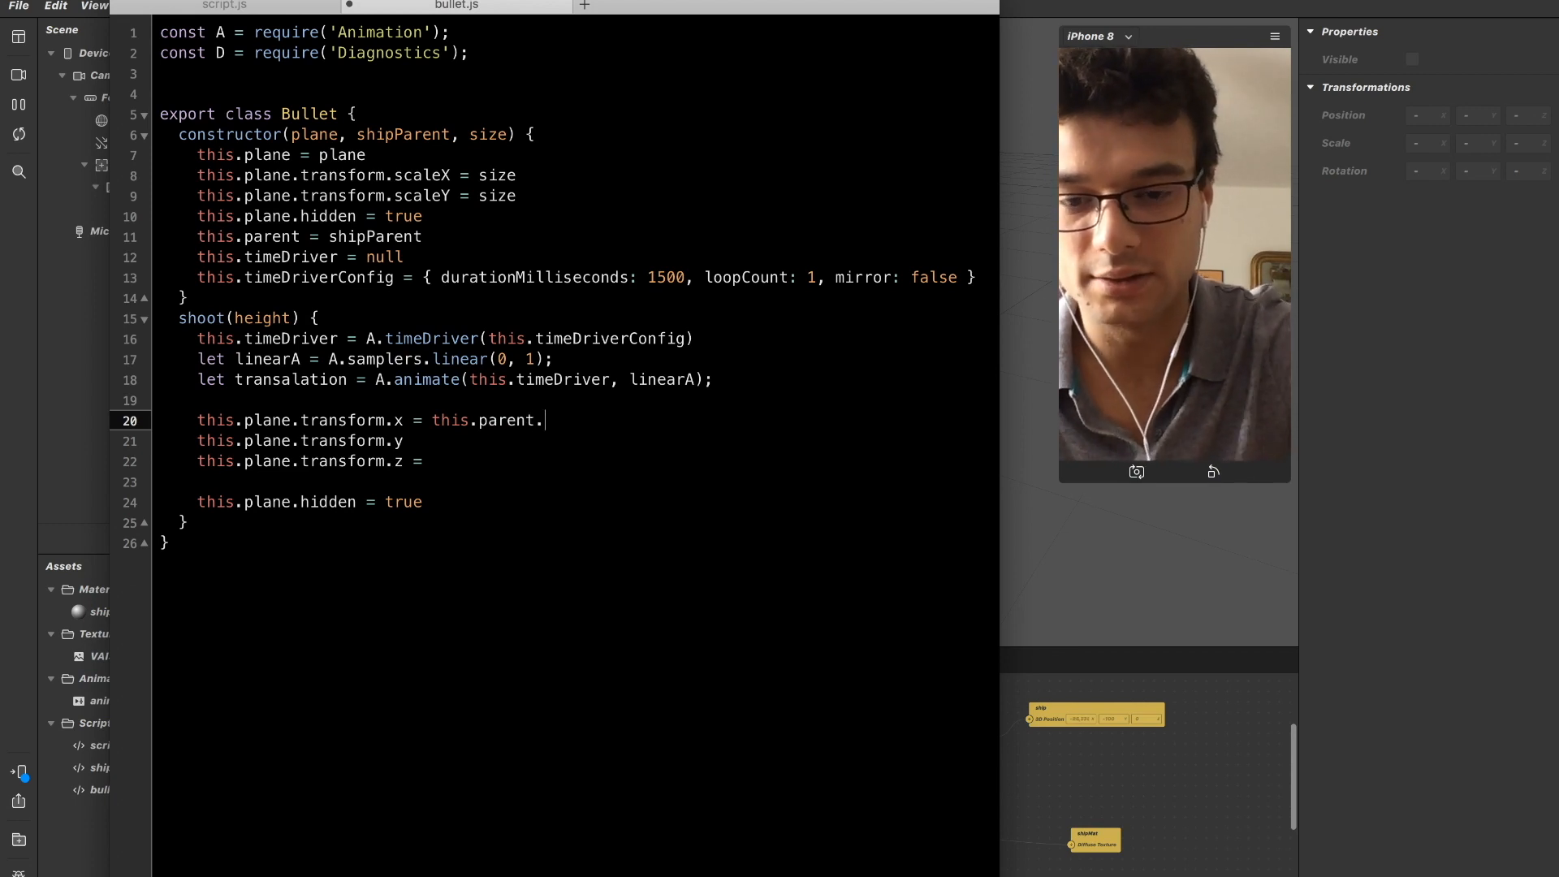
text(.transform.x)
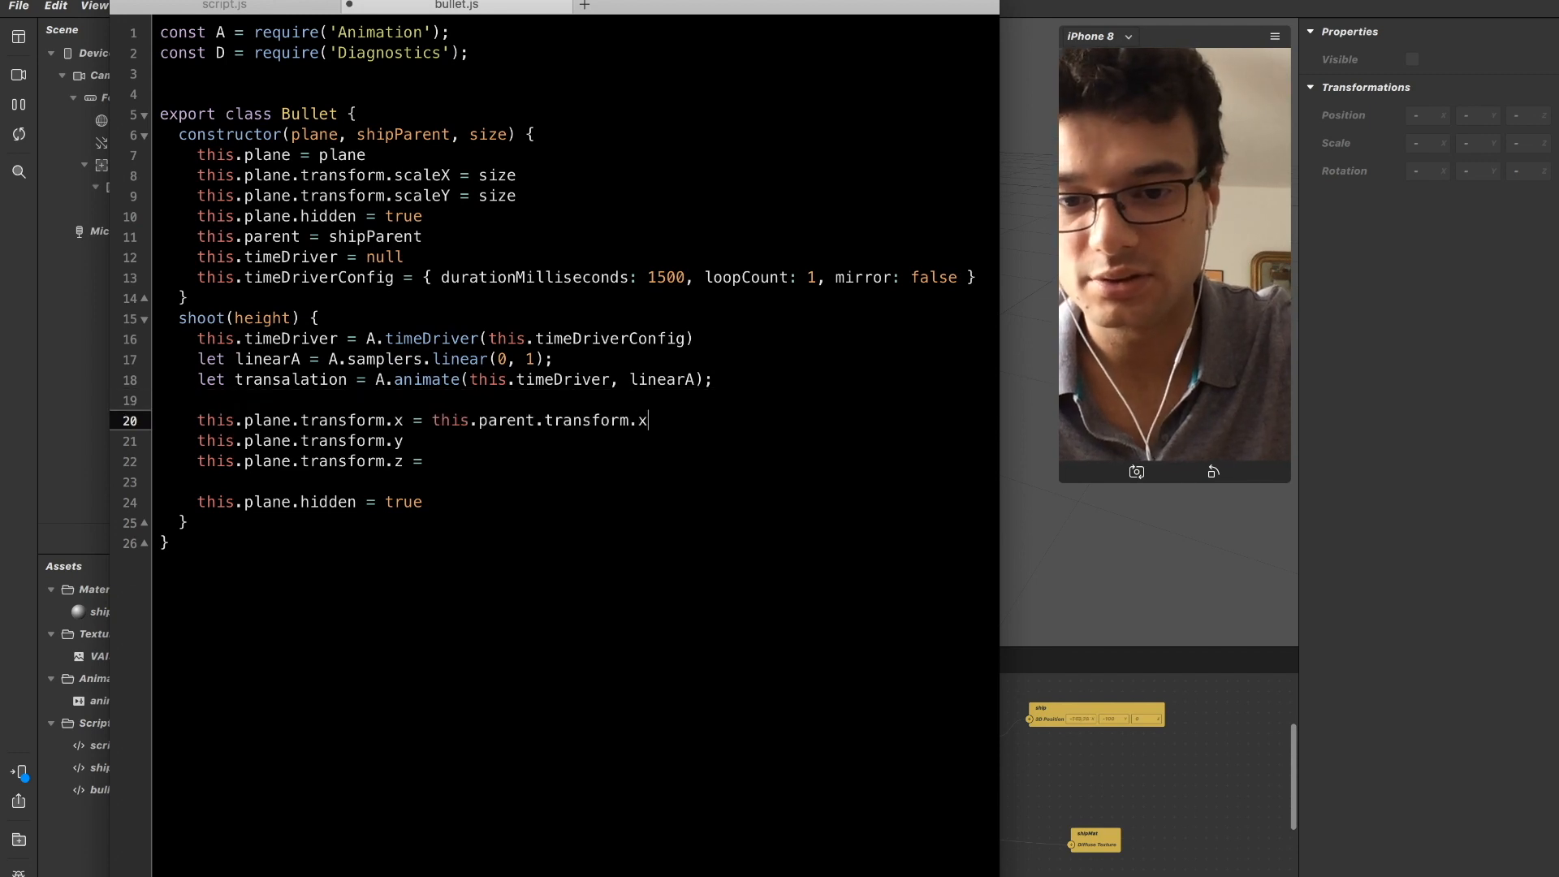
Copy the parent transform expression to the z line as this.parent.transform.z and add an equals sign to the y line.
key(shift+Left)
key(shift+Left)
key(shift+Left)
key(shift+Left)
key(shift+Left)
key(shift+Left)
key(shift+Left)
key(shift+Left)
key(shift+Left)
key(shift+Left)
key(shift+Left)
key(shift+Left)
key(shift+Left)
key(shift+Left)
key(shift+Left)
key(shift+Left)
key(shift+Left)
key(shift+Left)
key(shift+Left)
key(shift+Left)
key(shift+Right)
key(Right)
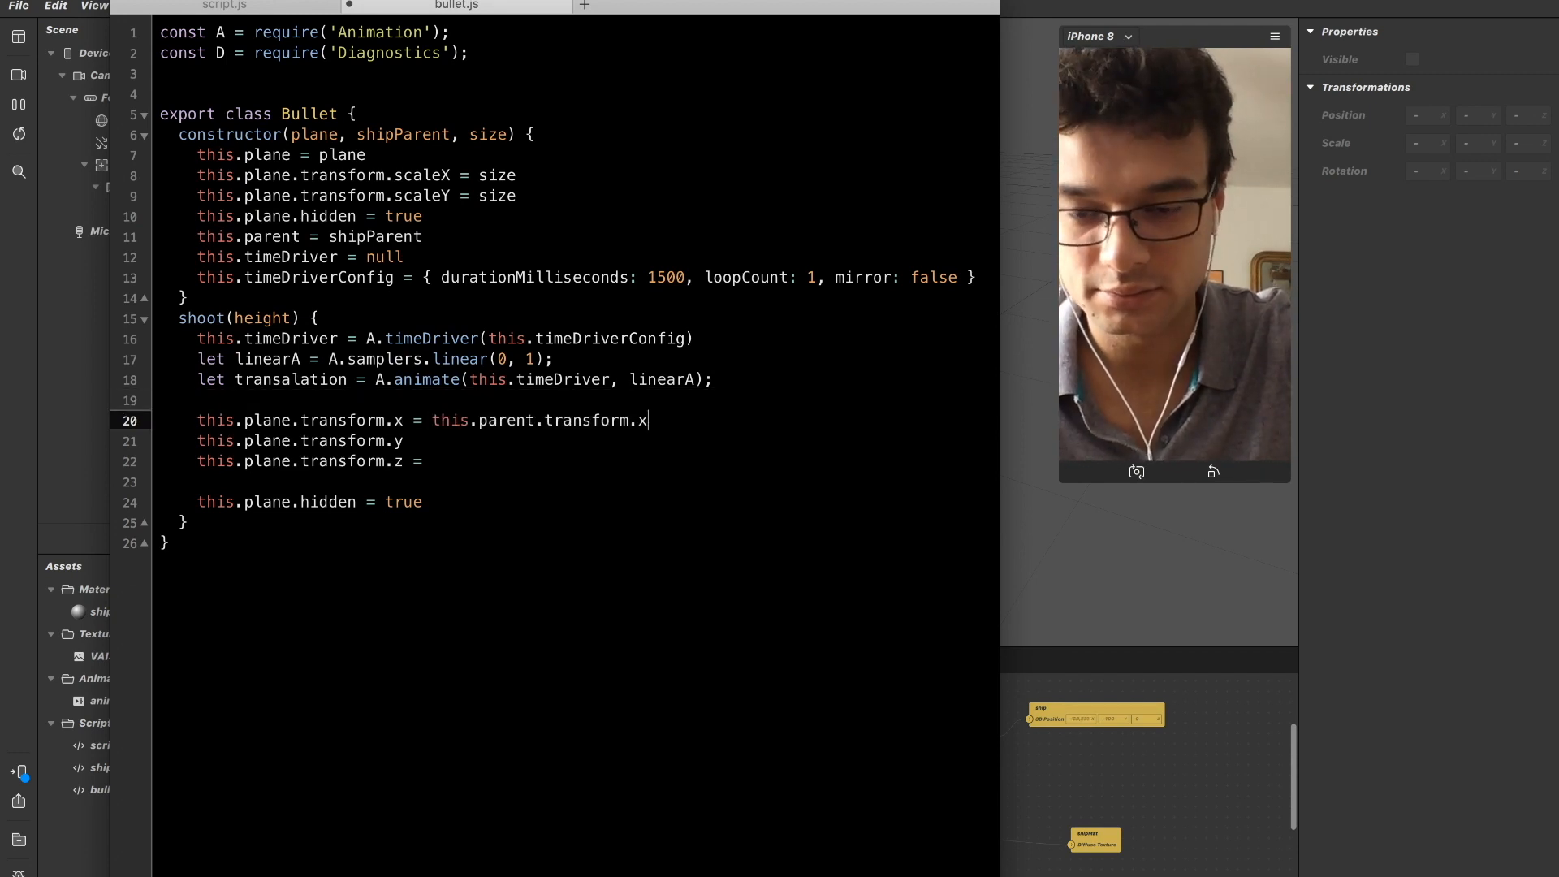
key(shift+Left)
key(shift+Left)
key(shift+Left)
key(shift+Left)
key(shift+Left)
key(shift+Left)
key(shift+Left)
key(shift+Left)
key(shift+Left)
key(shift+Left)
key(shift+Left)
key(shift+Left)
key(shift+Left)
key(shift+Left)
key(shift+Left)
key(shift+Left)
key(shift+Left)
key(shift+Left)
key(shift+Left)
key(shift+Left)
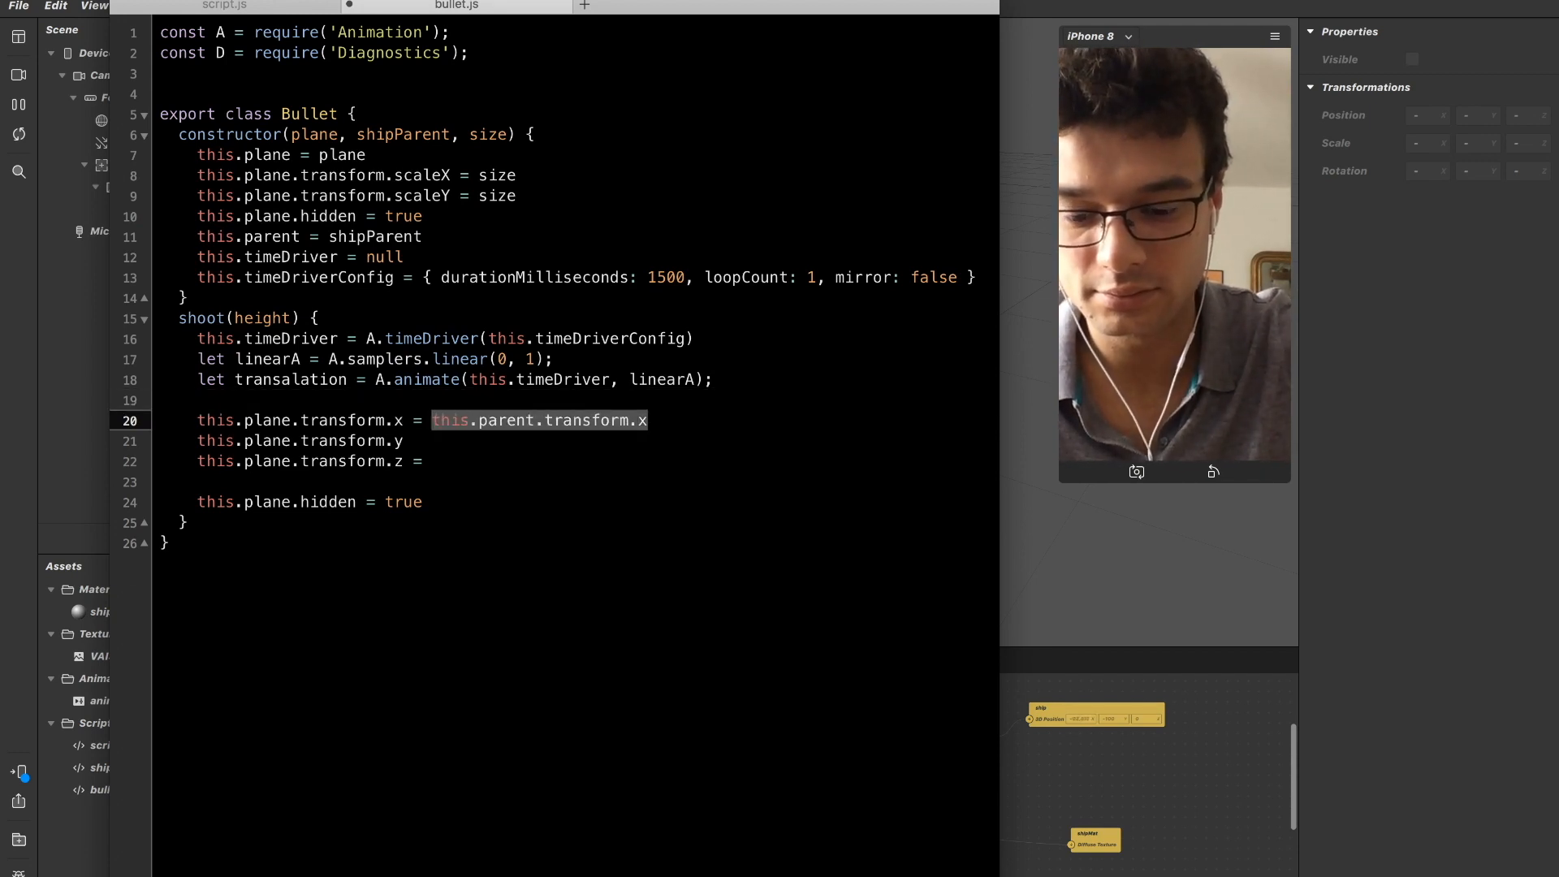
key(Down)
key(Down)
key(super+v)
key(BackSpace)
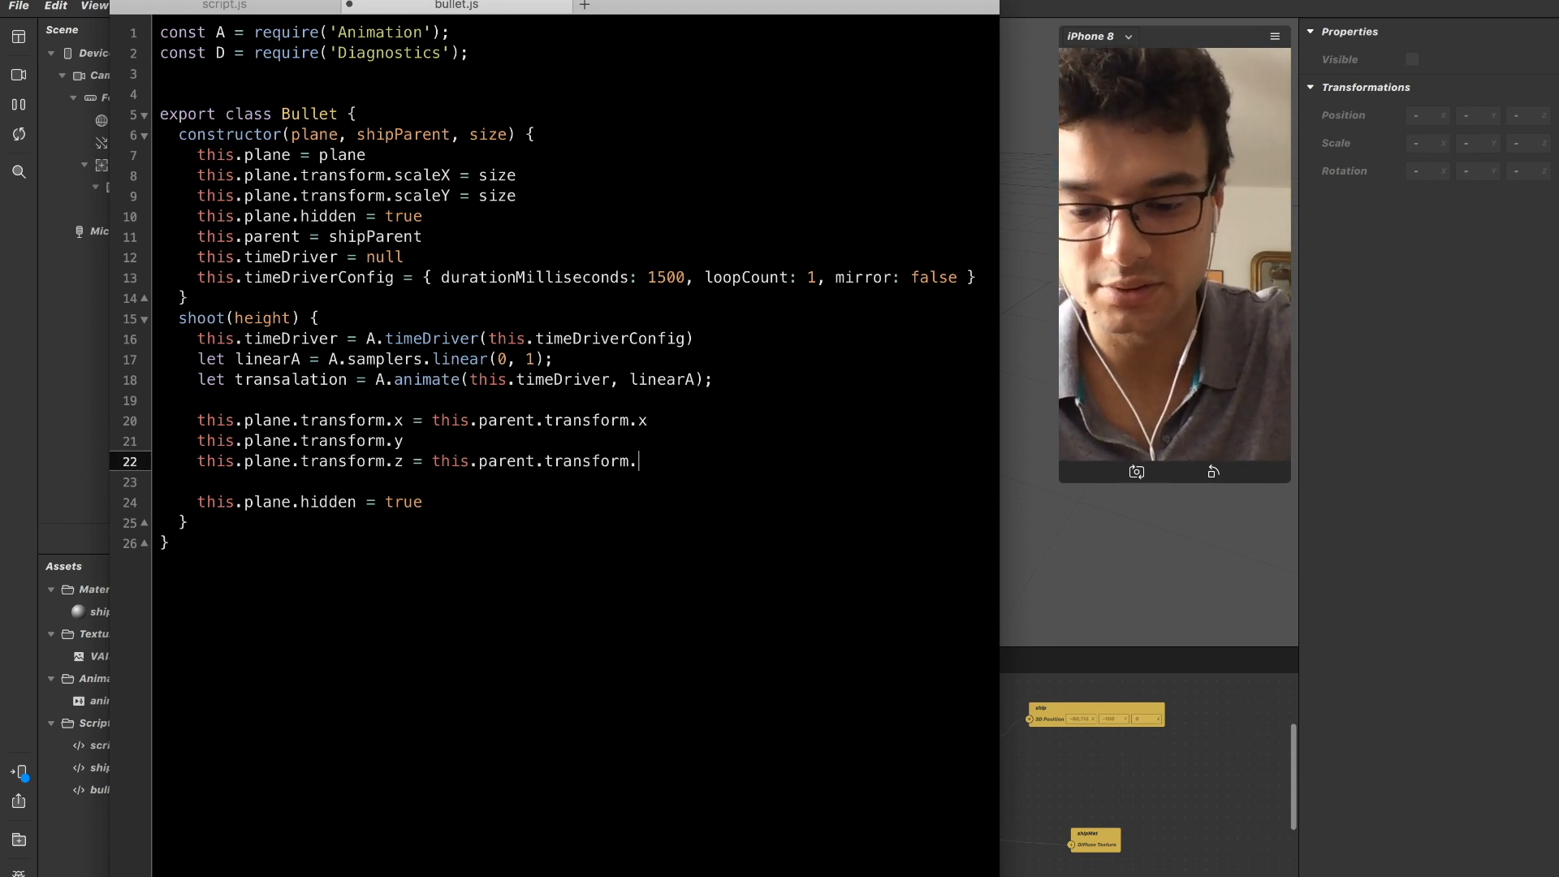
key(Up)
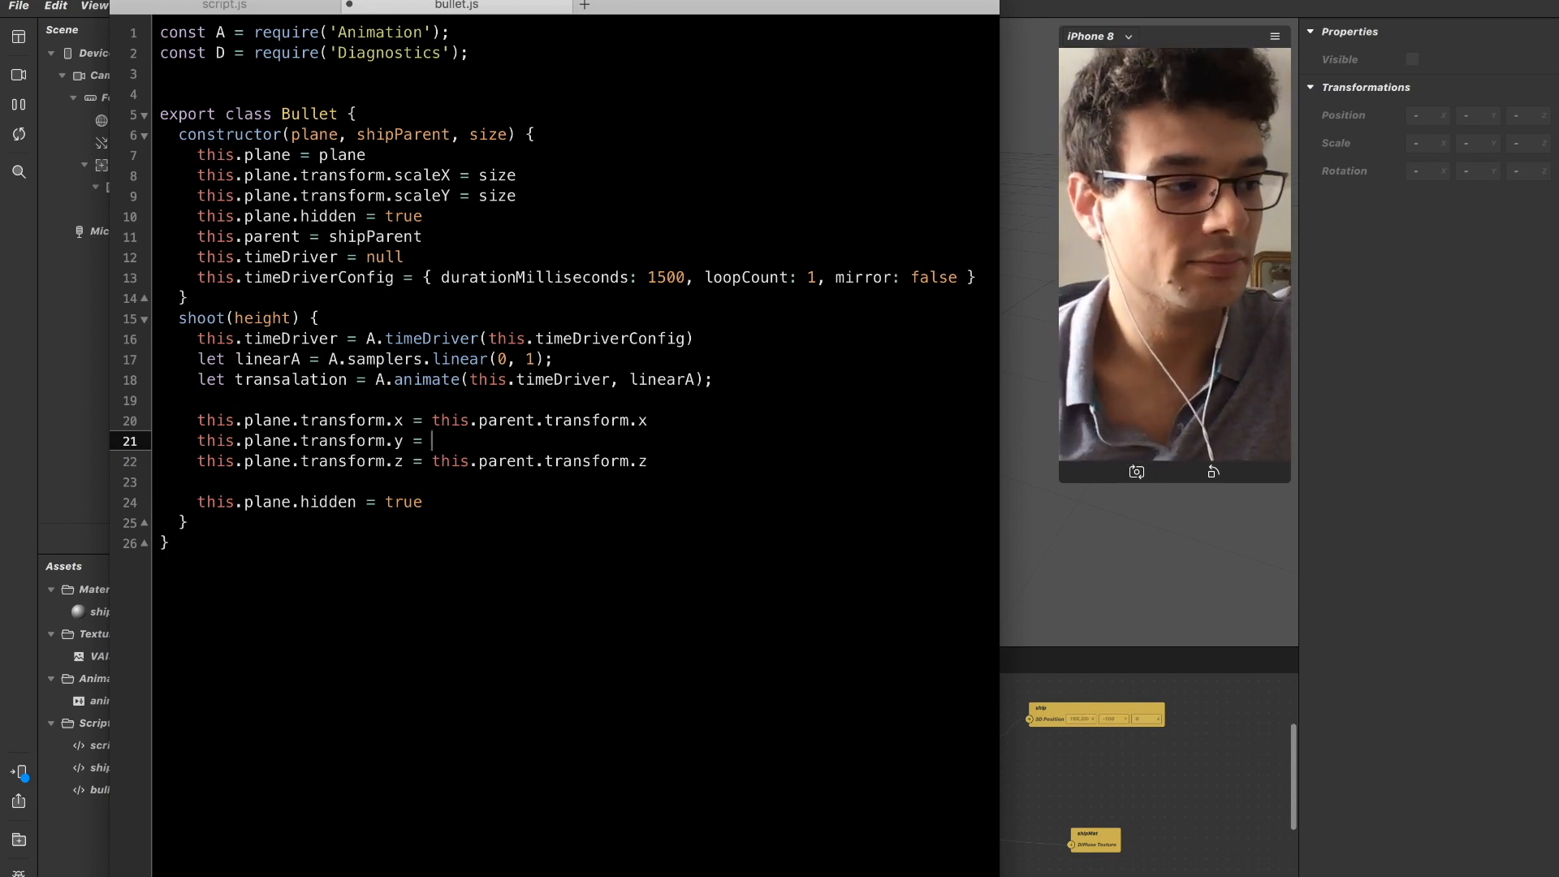
scroll(644, 441, down, 1)
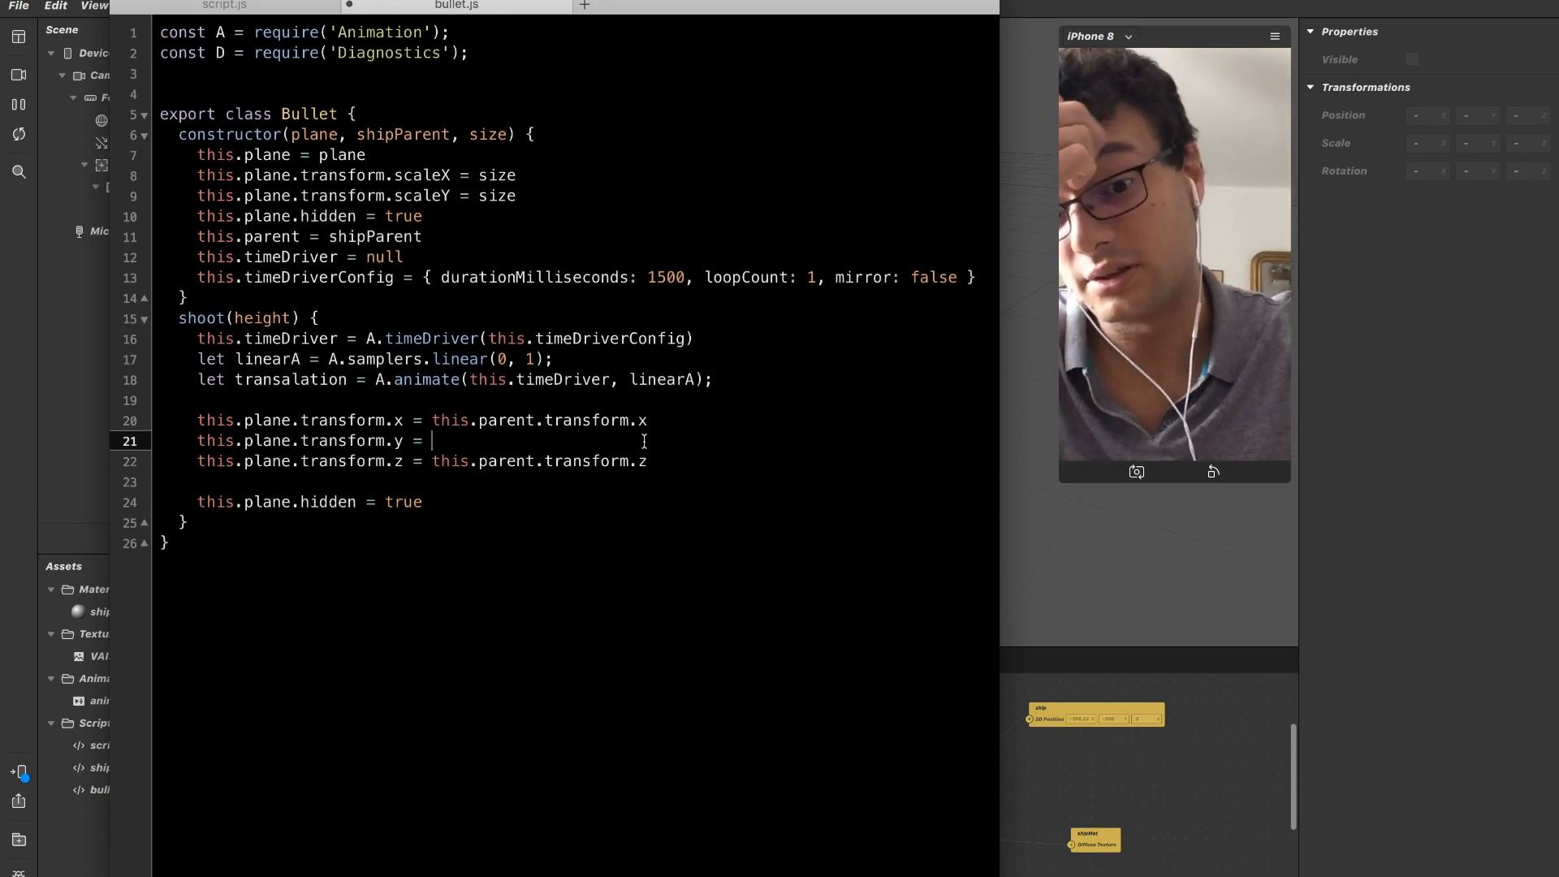
drag(650, 421, 424, 421)
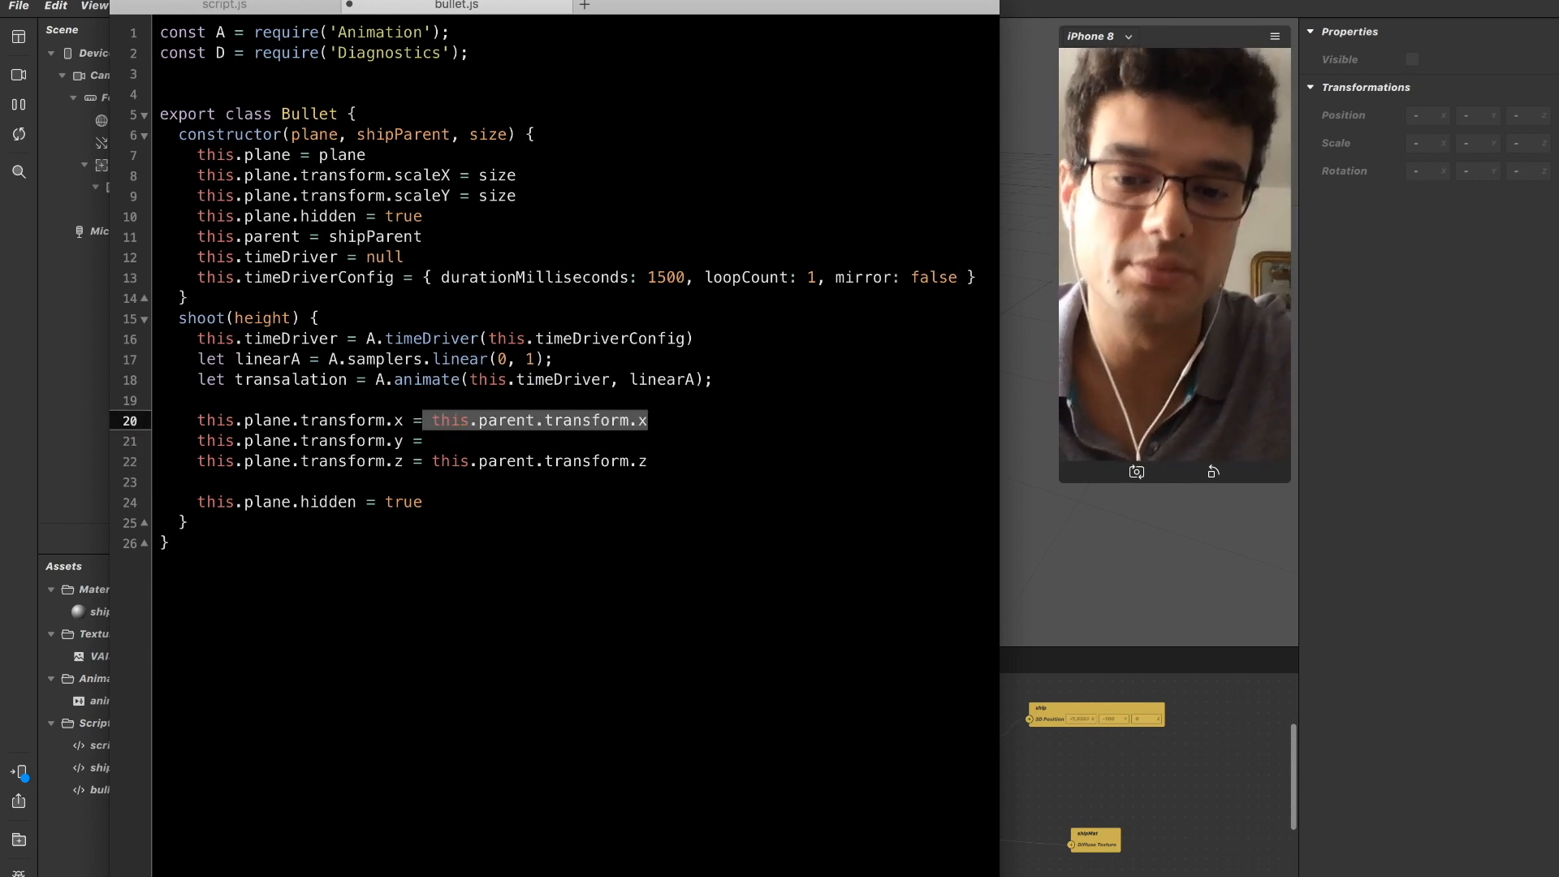
key(shift+Right)
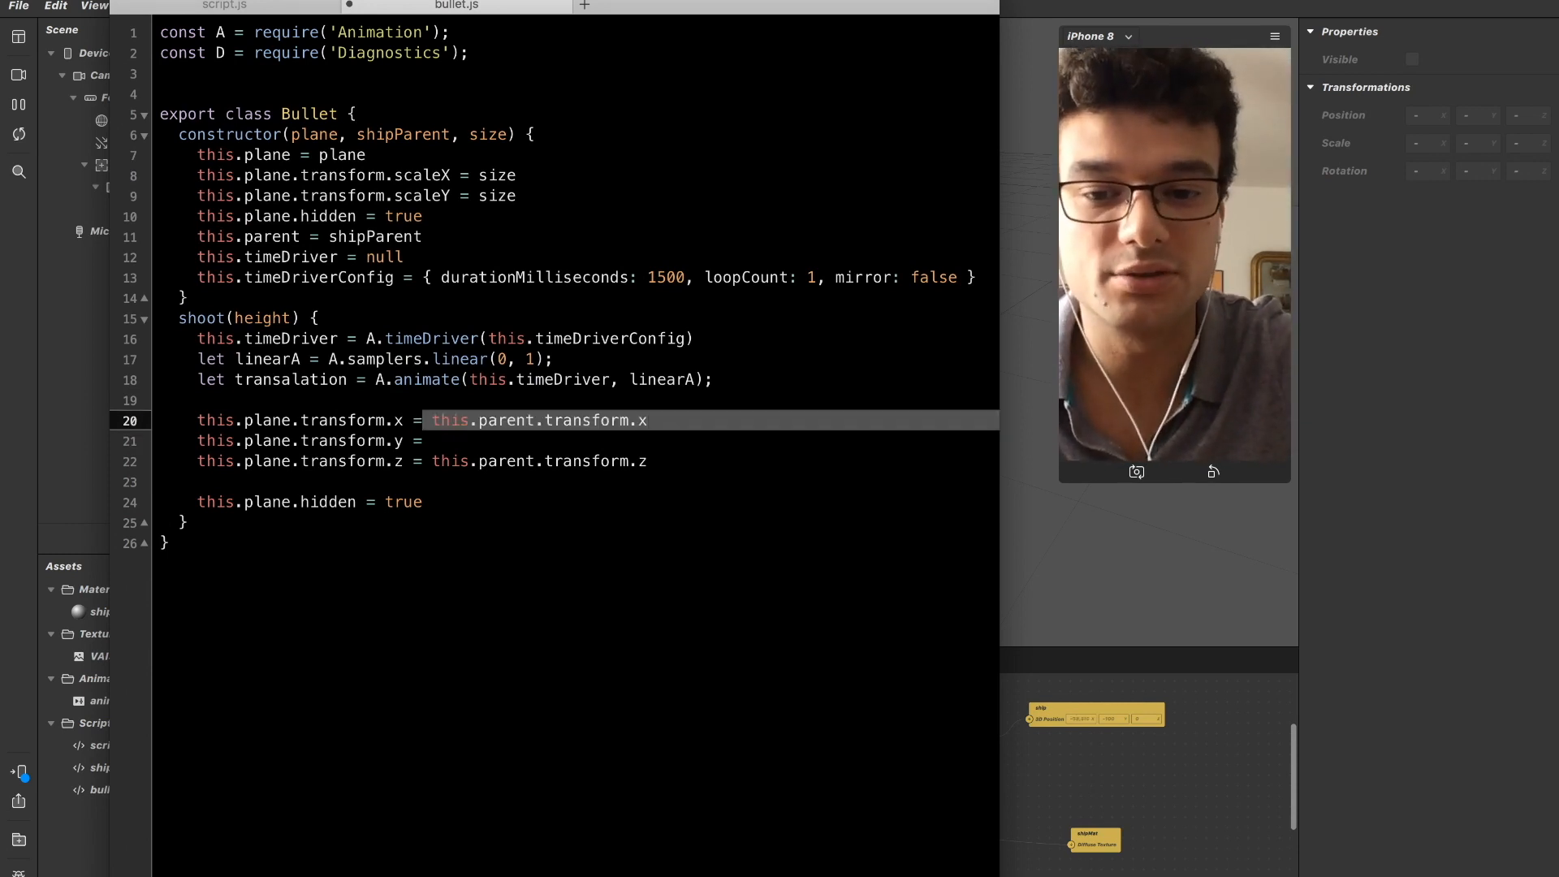
key(Right)
key(Left)
key(Right)
key(Left)
key(Left)
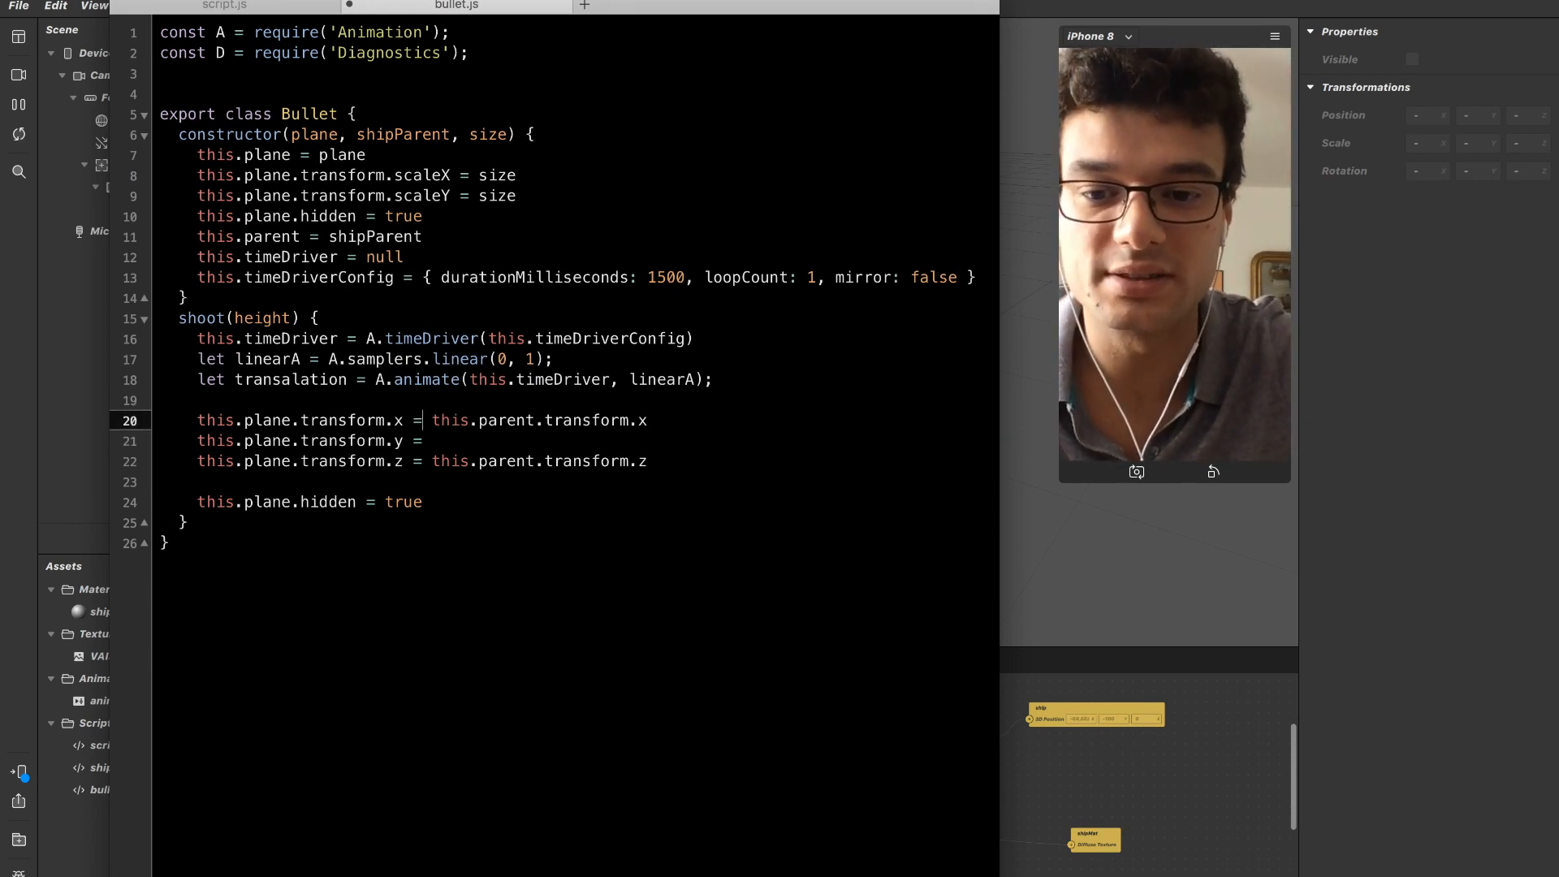
Append .pinLastValue() to this.parent.transform.x in the plane's x assignment.
key(shift+End)
key(shift+Right)
key(shift+Left)
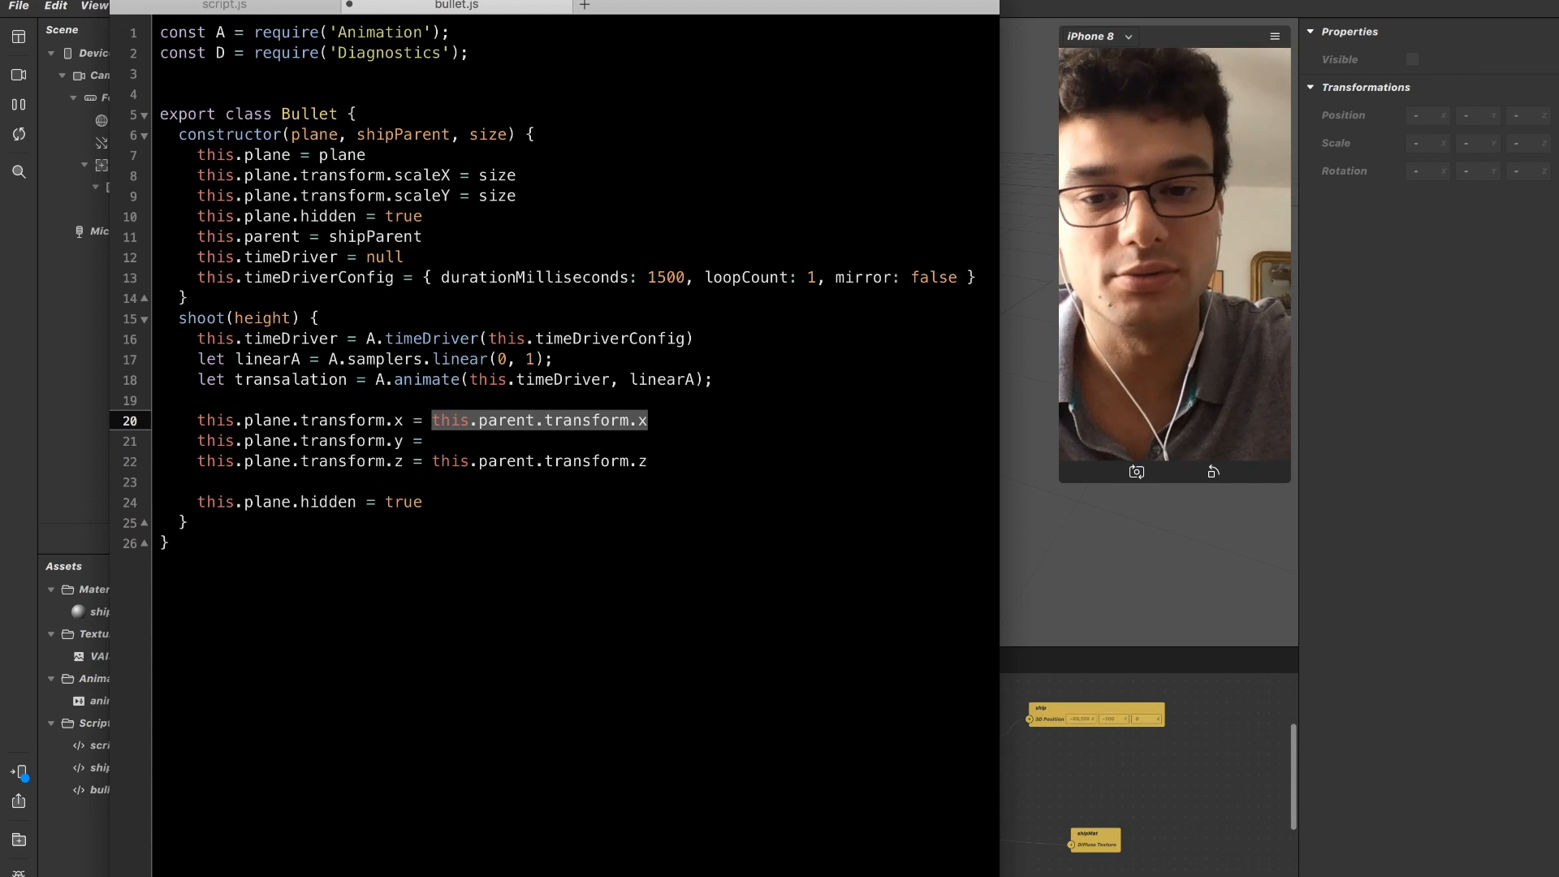
key(Right)
text(.pinLas)
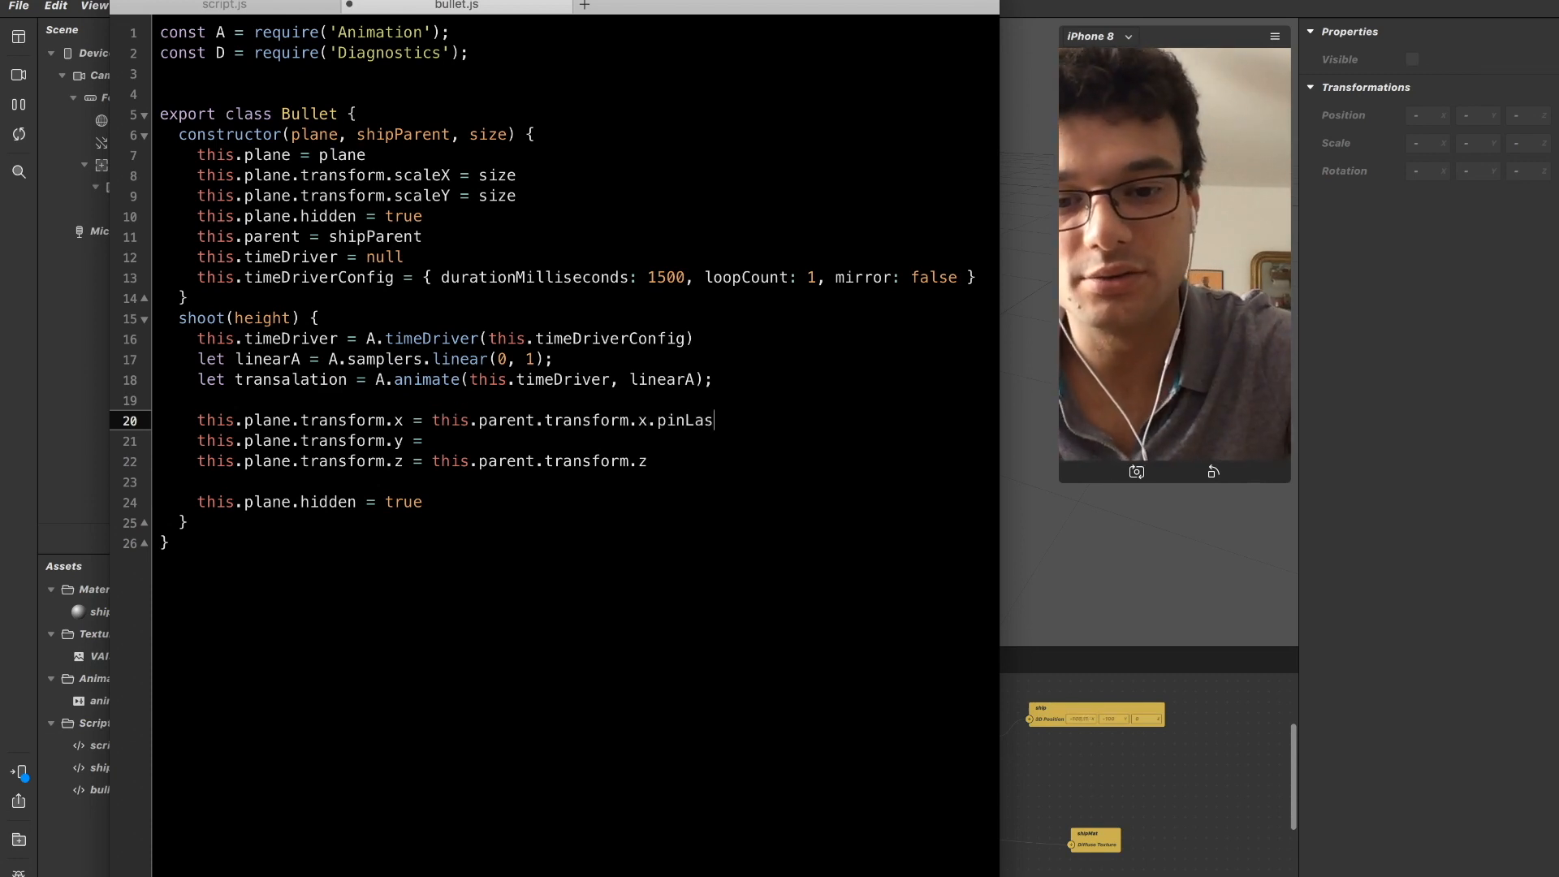
text(tValue())
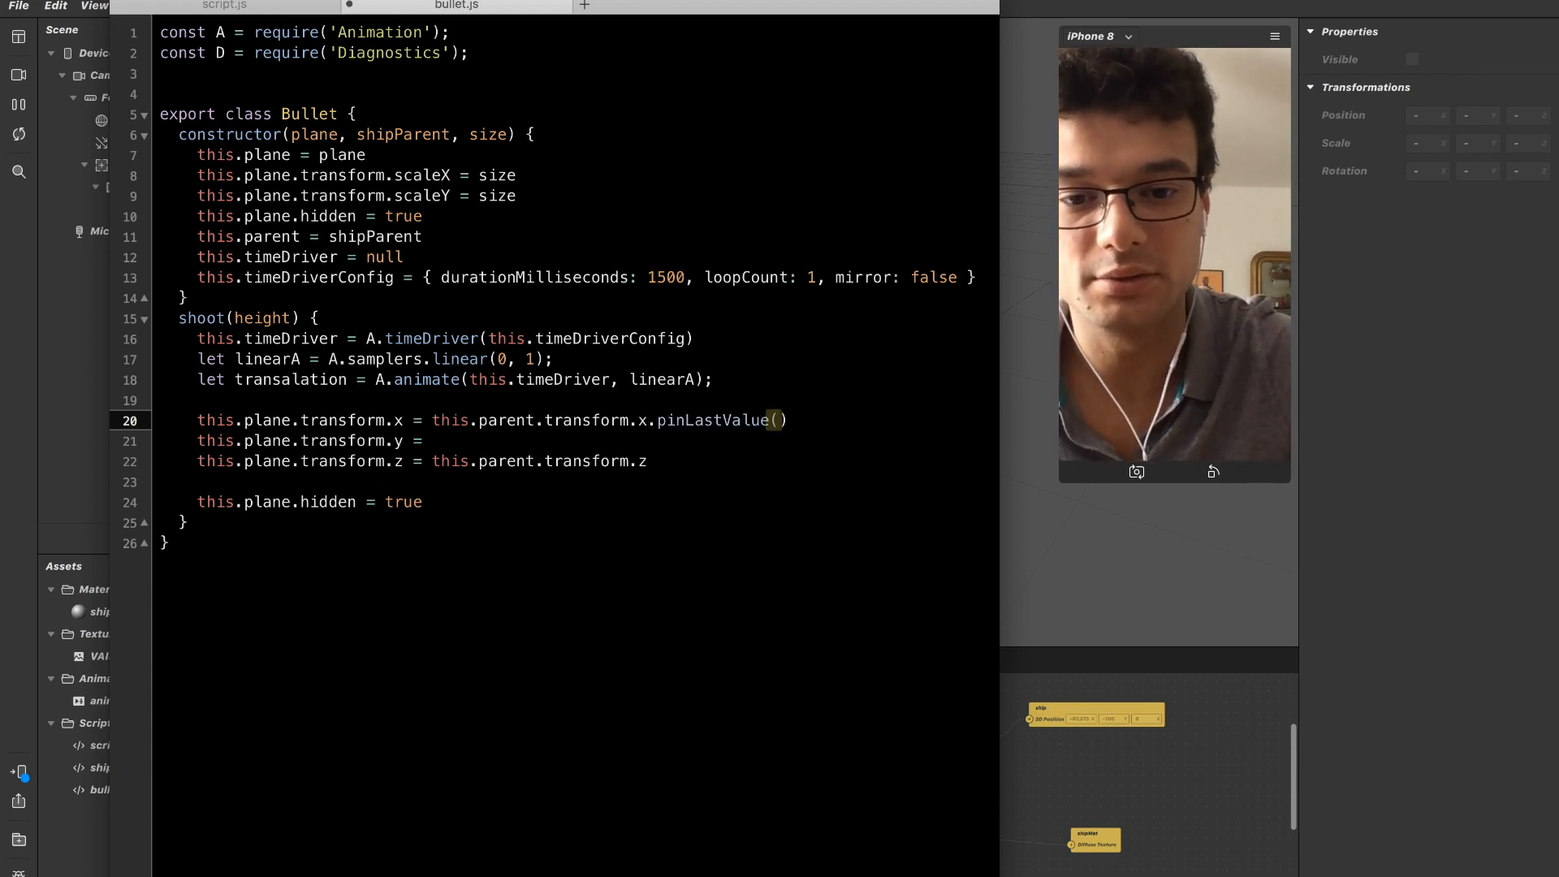
Copy the .pinLastValue() call from the x line to the end of this.parent.transform.z.
key(shift+Left)
key(shift+Left)
key(shift+Left)
key(shift+Left)
key(shift+Left)
key(shift+Left)
key(shift+Left)
key(shift+Left)
key(shift+Left)
key(shift+Left)
key(shift+Left)
key(shift+Left)
key(shift+Left)
key(shift+Left)
key(super+x)
key(super+z)
key(Down)
key(Down)
key(Up)
key(Down)
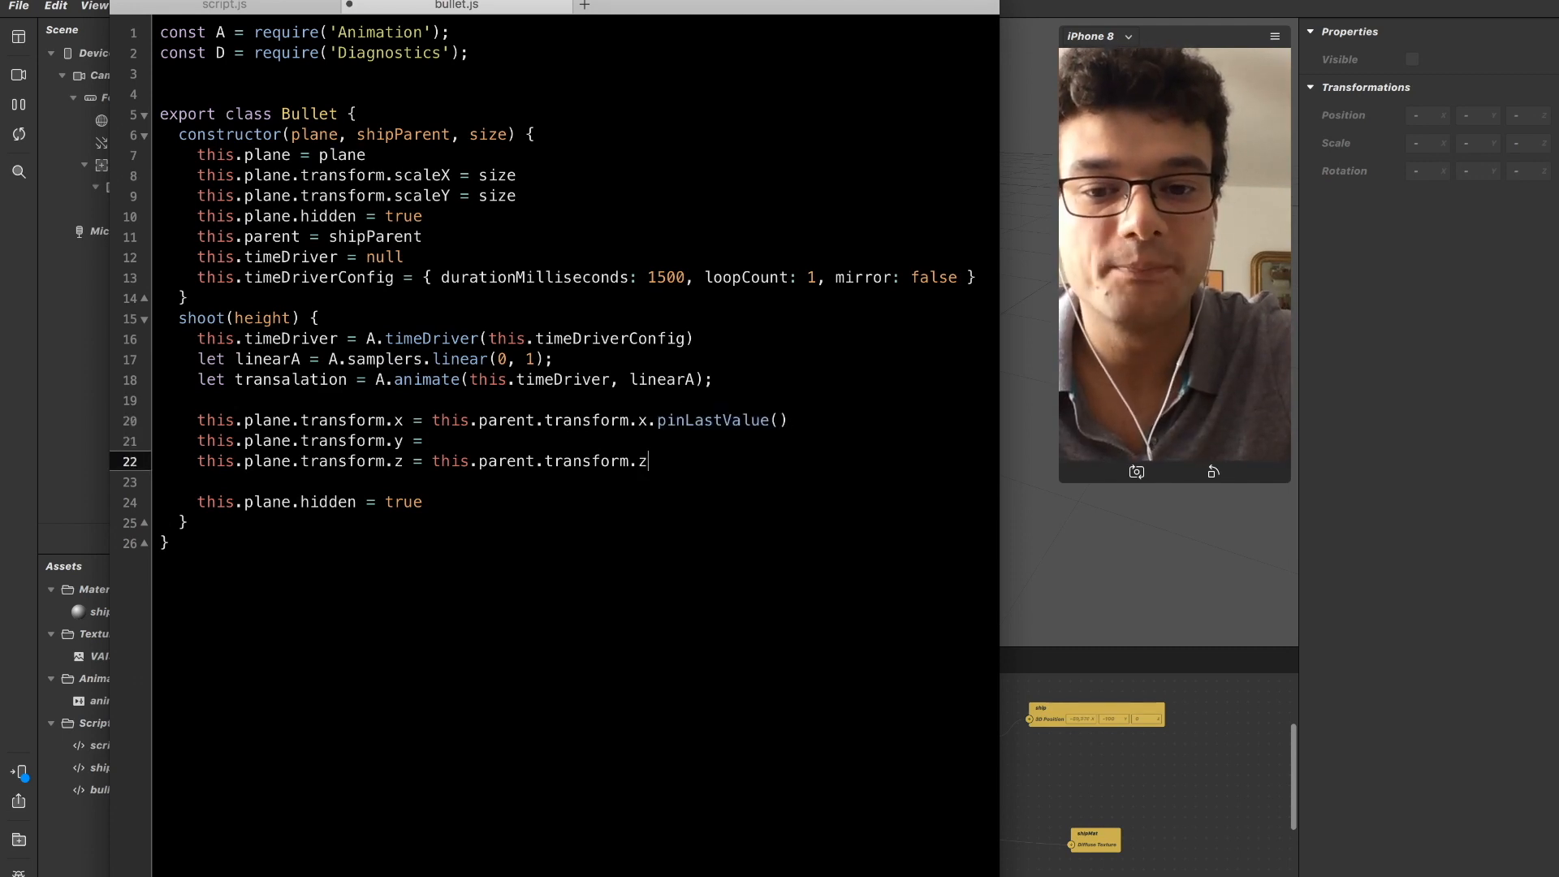
key(super+v)
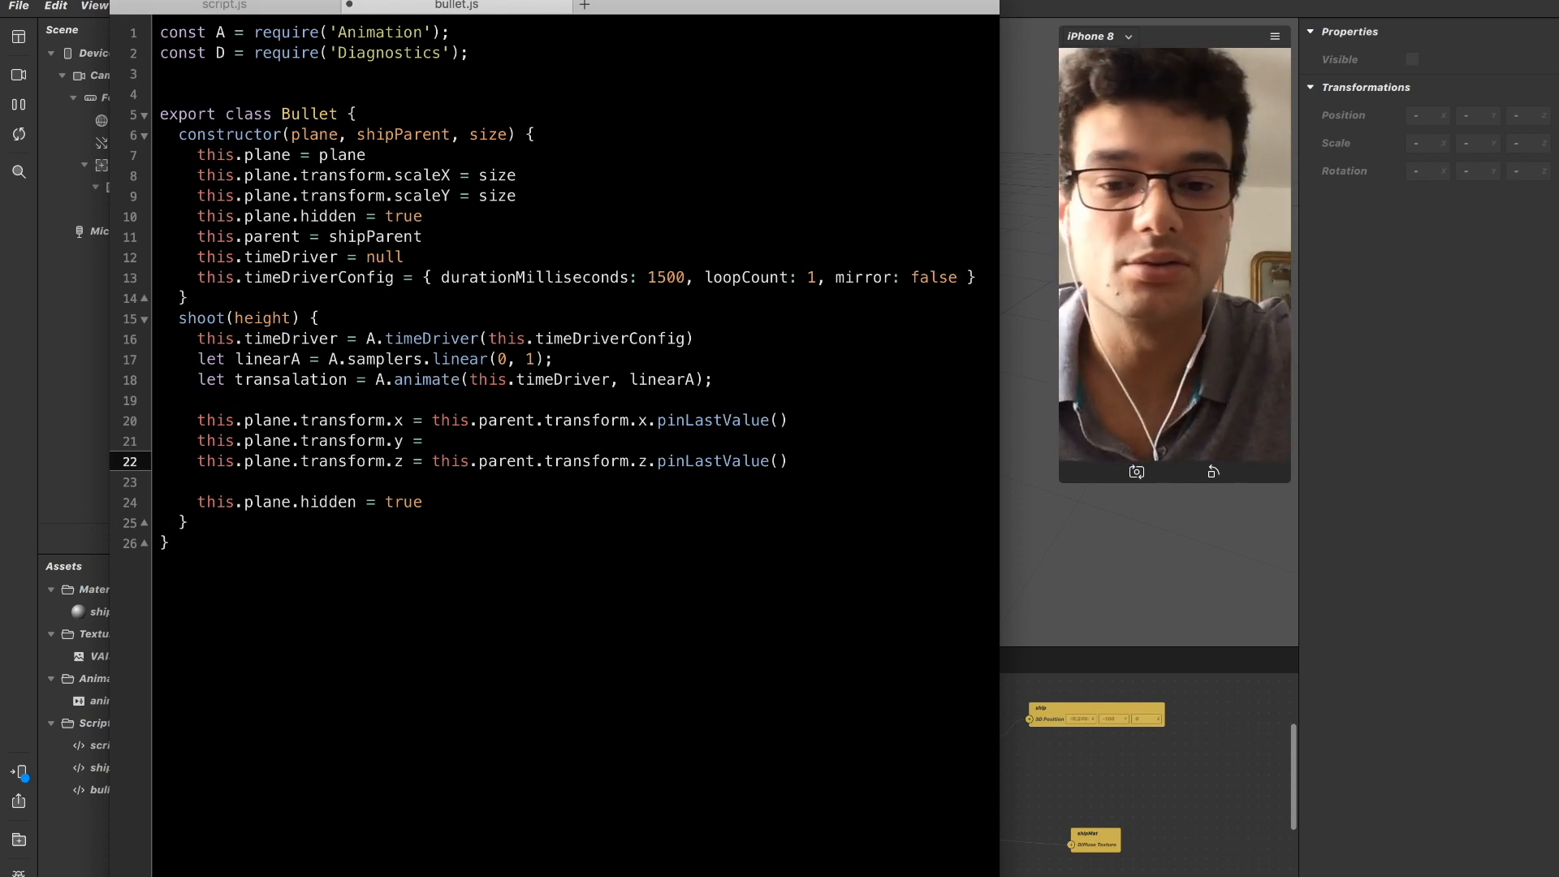
Insert an empty line directly below the transalation declaration in the shoot method.
key(Up)
key(Up)
key(Down)
key(Down)
key(Up)
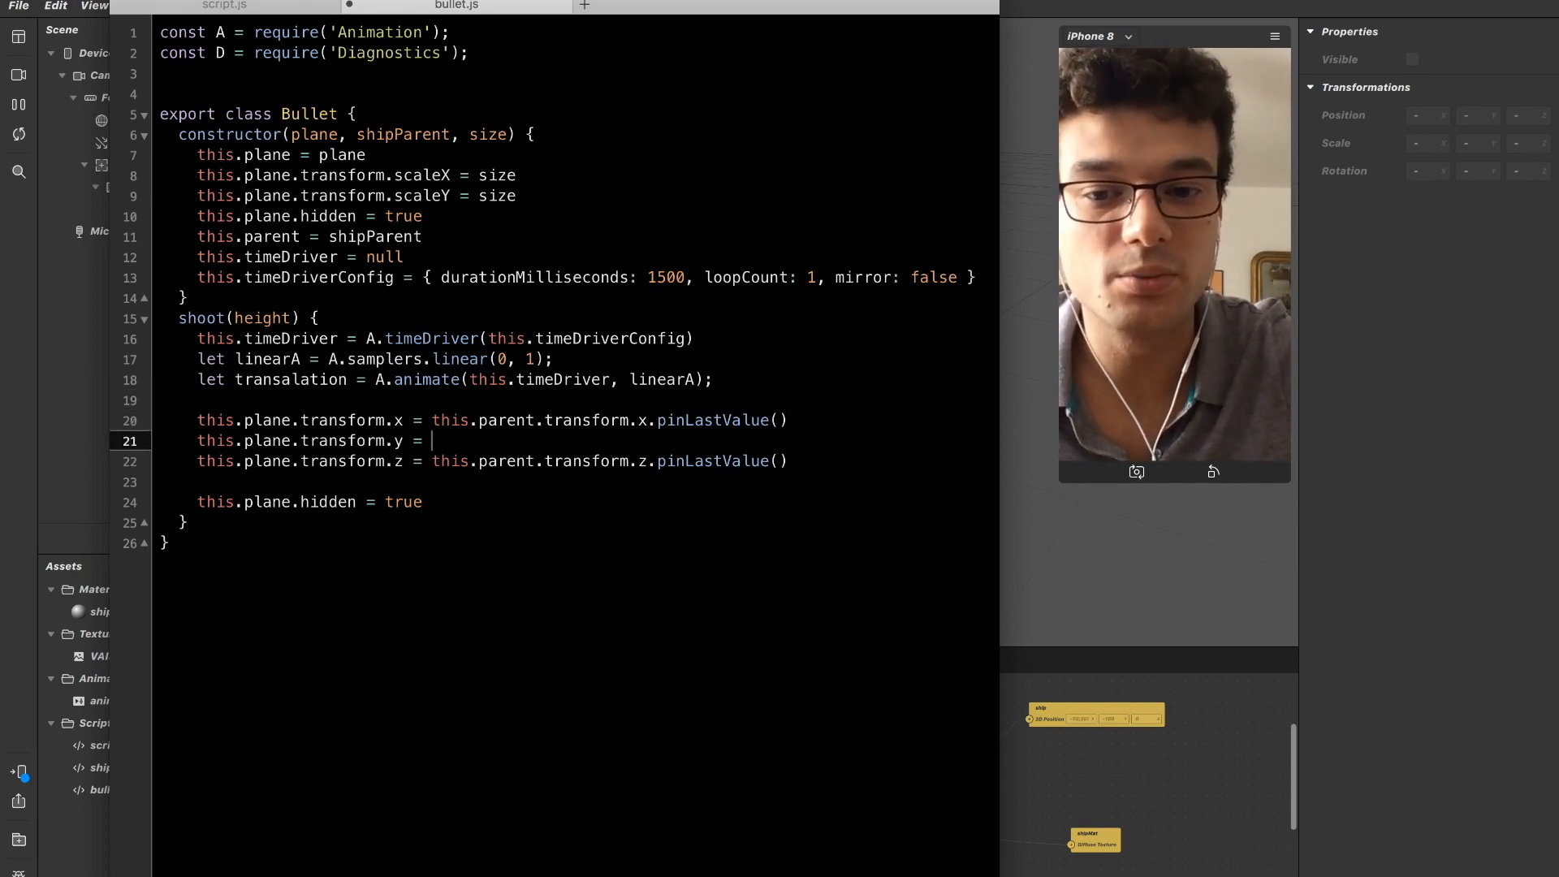
key(Up)
key(Up)
key(Return)
key(Up)
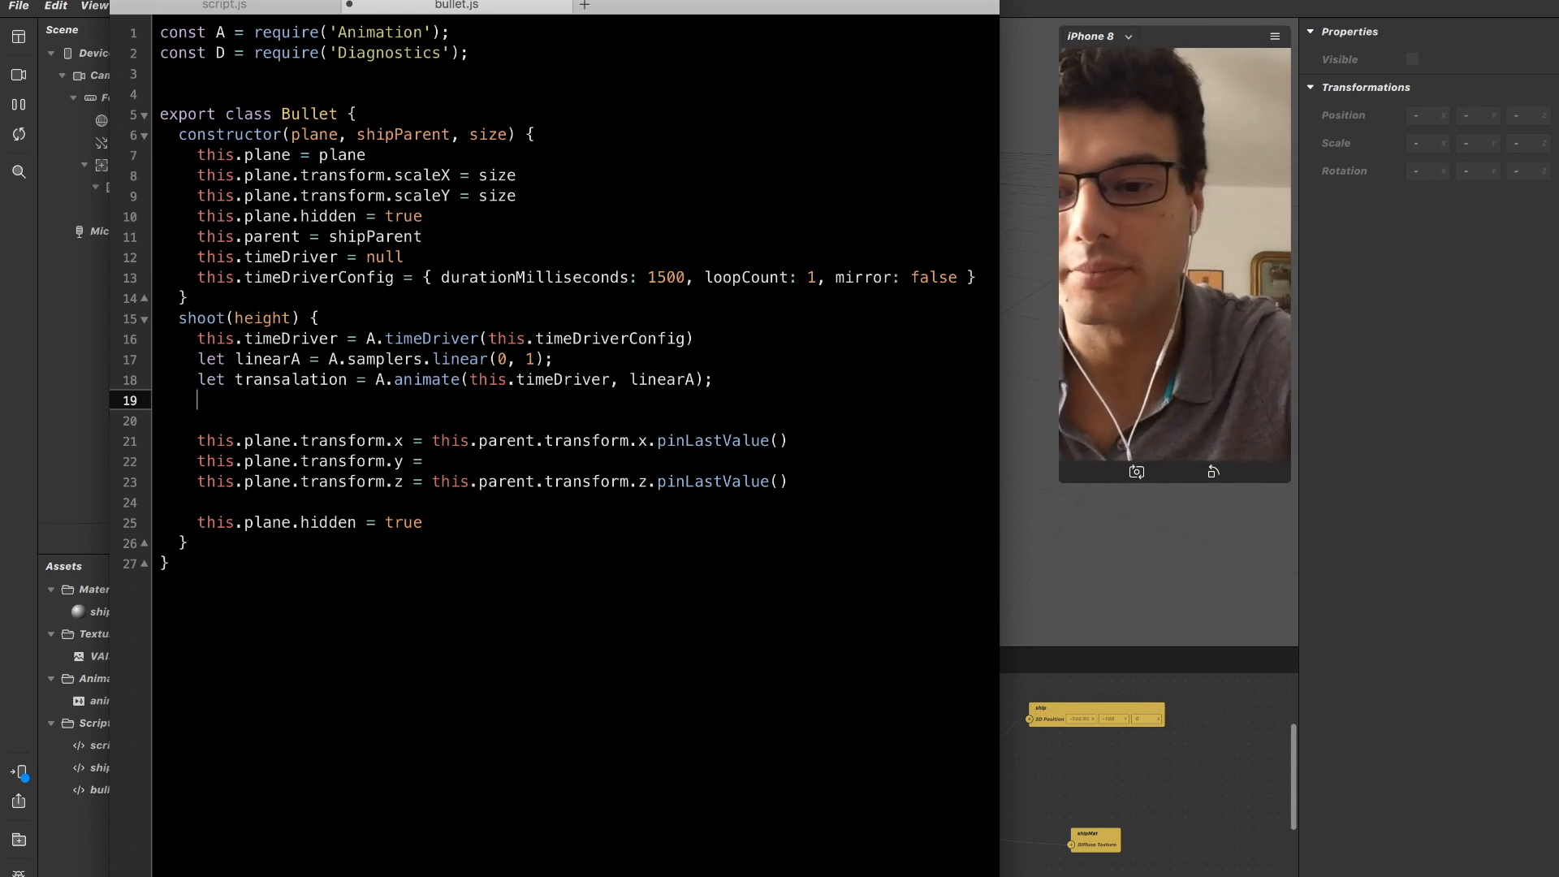
Declare a variable initialY on the new line and set it to this.parent.transform.y.
text(let )
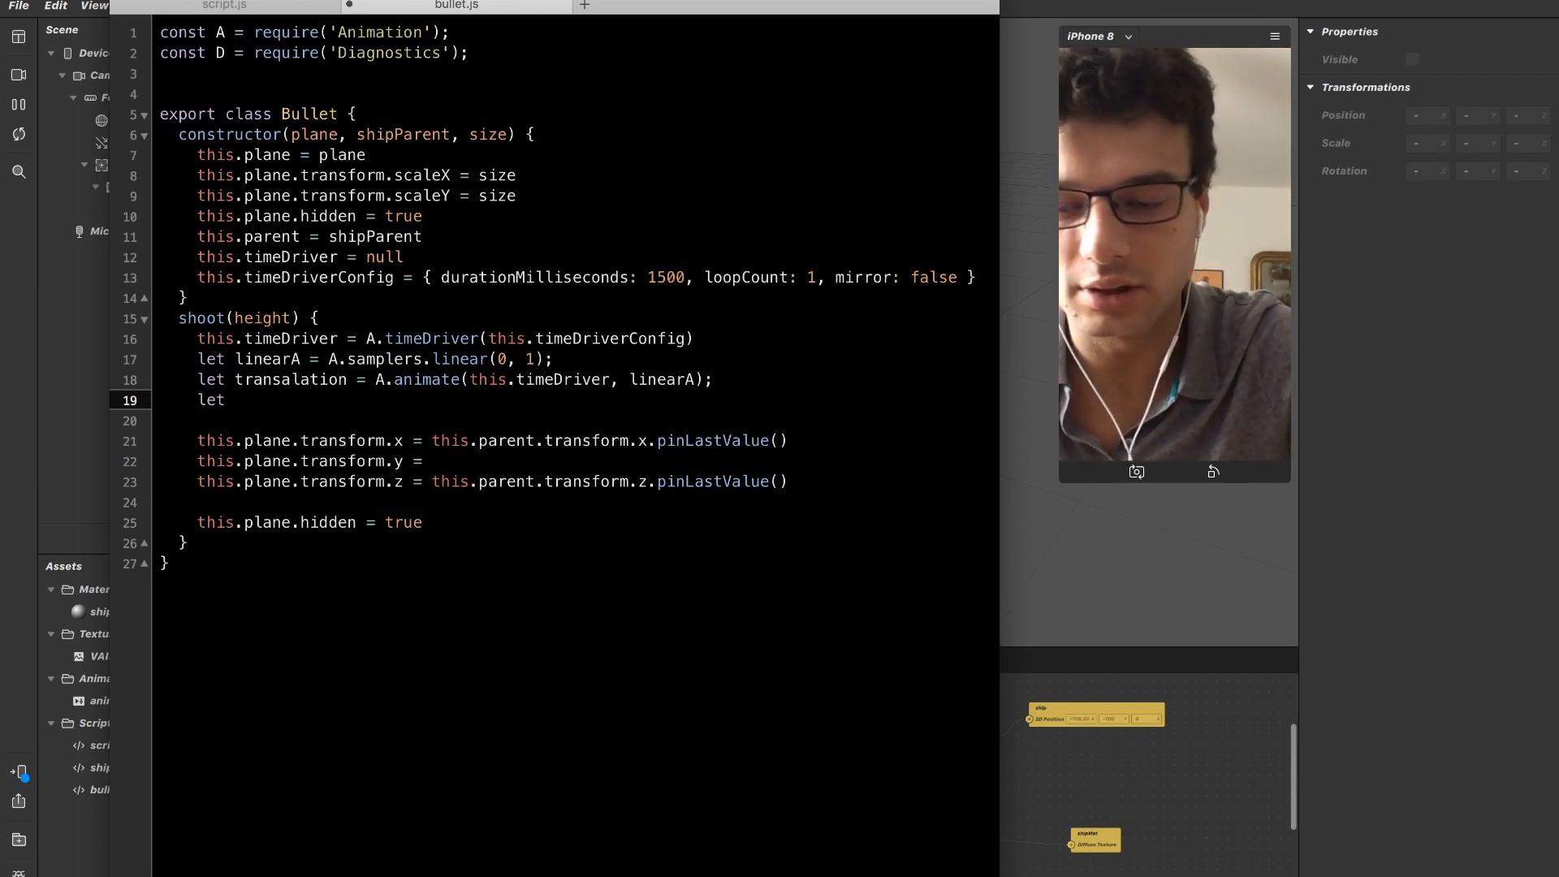
text(initialY =)
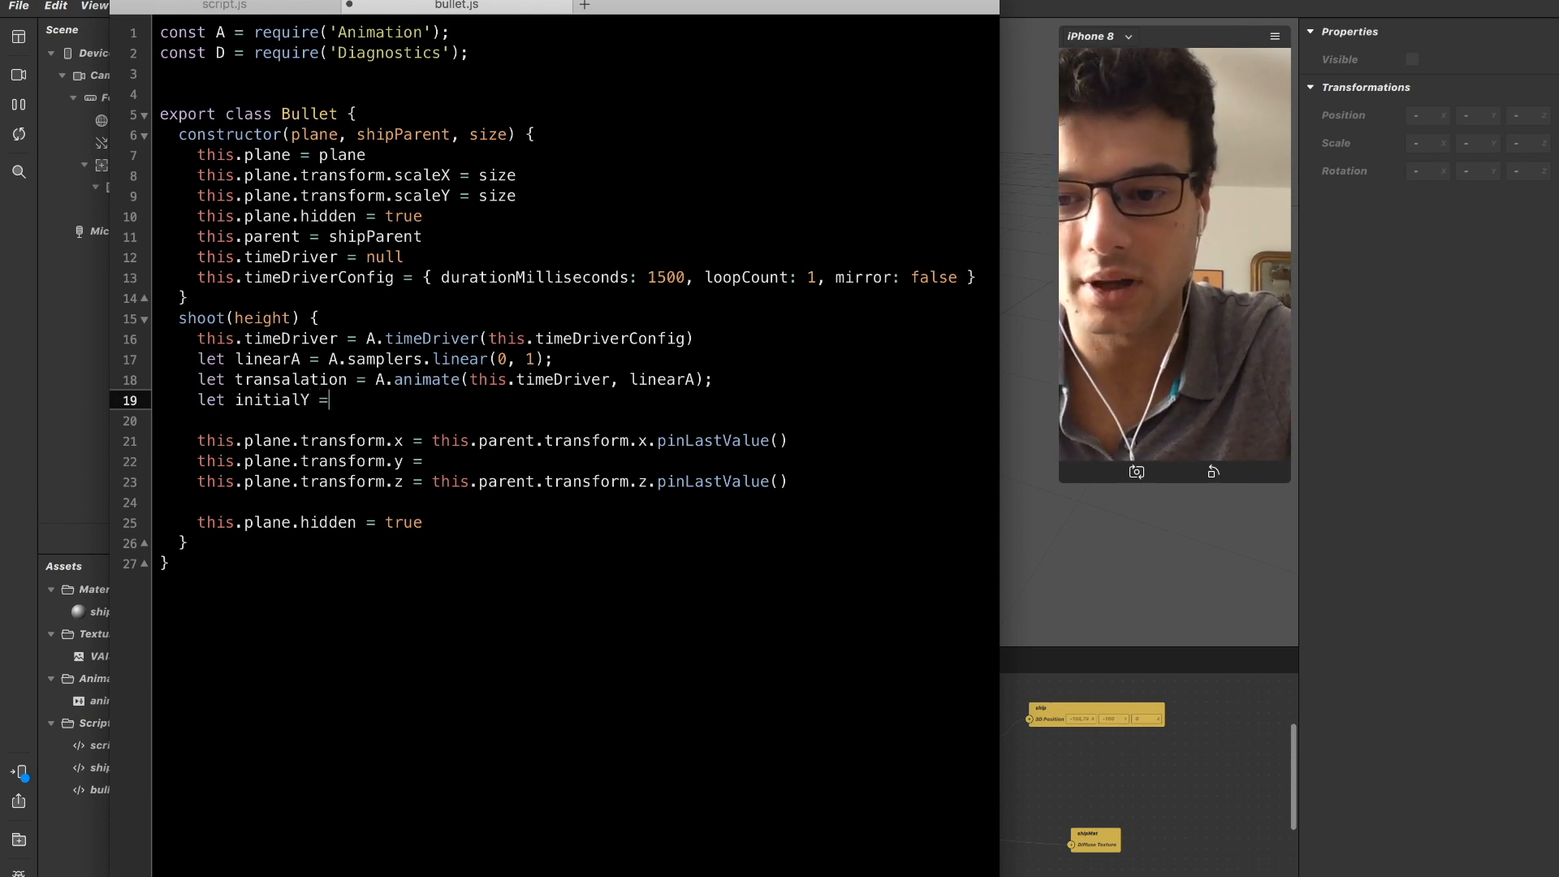
text( this)
text(.parent)
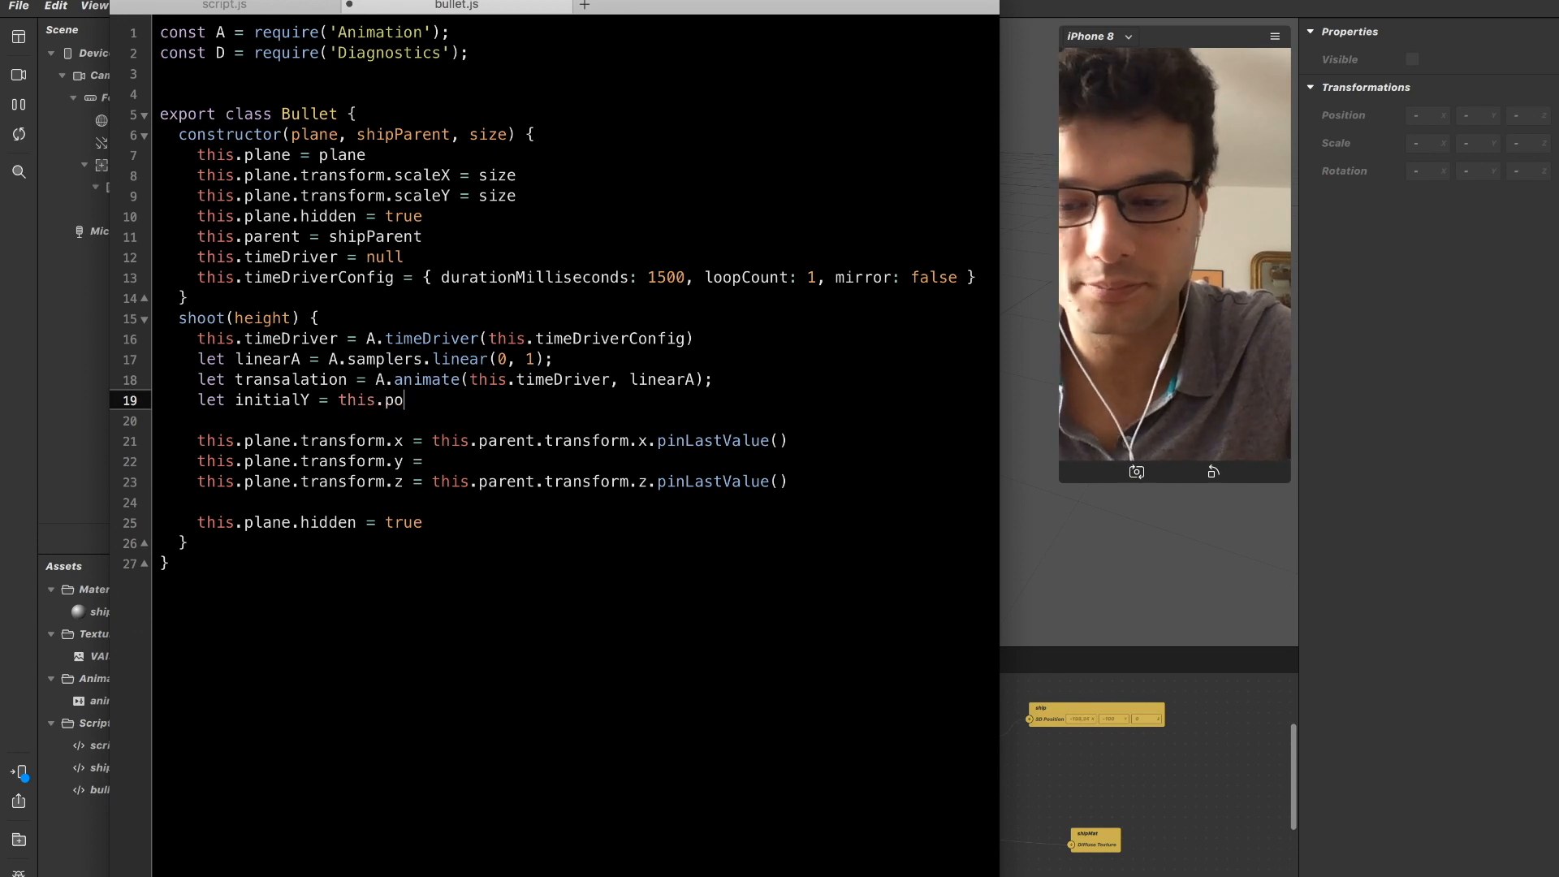
text(.transfrom.)
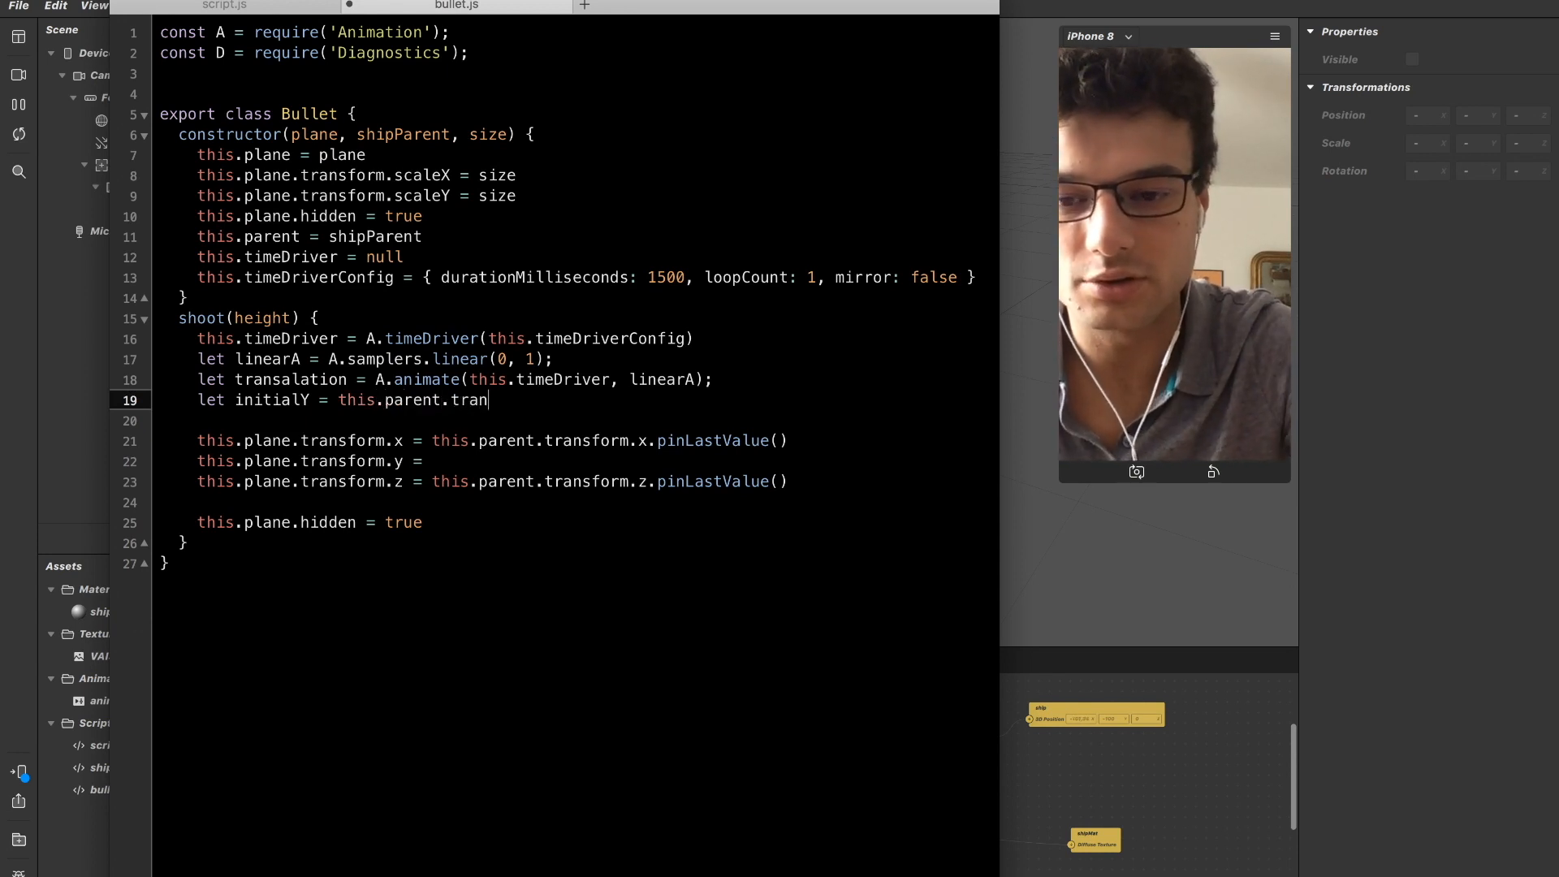
key(BackSpace)
key(BackSpace)
key(BackSpace)
key(BackSpace)
text(orm.y)
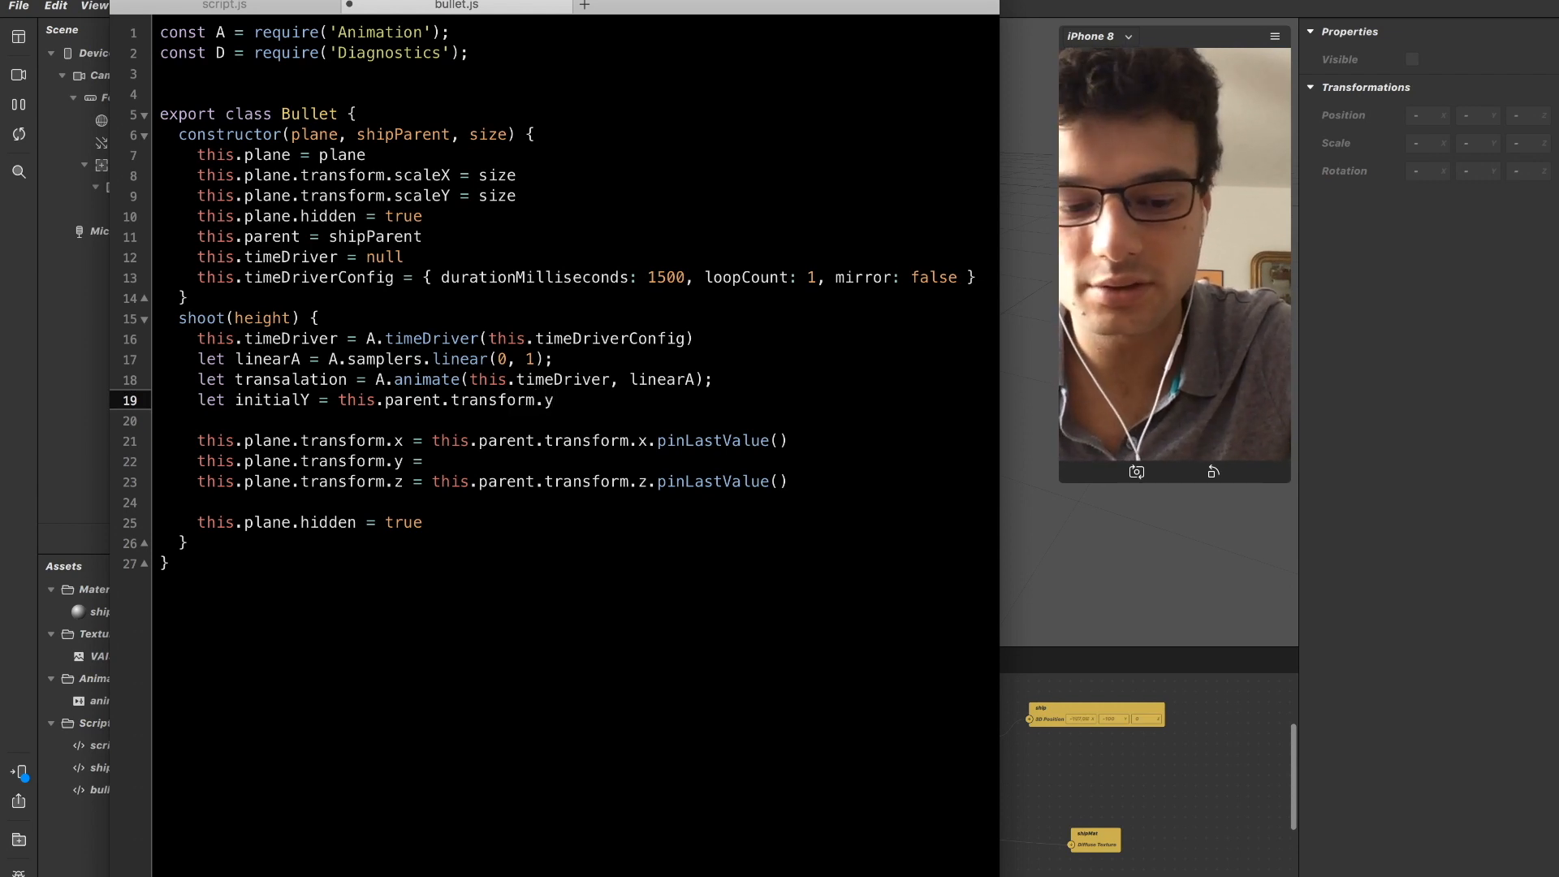
text(.add(50)
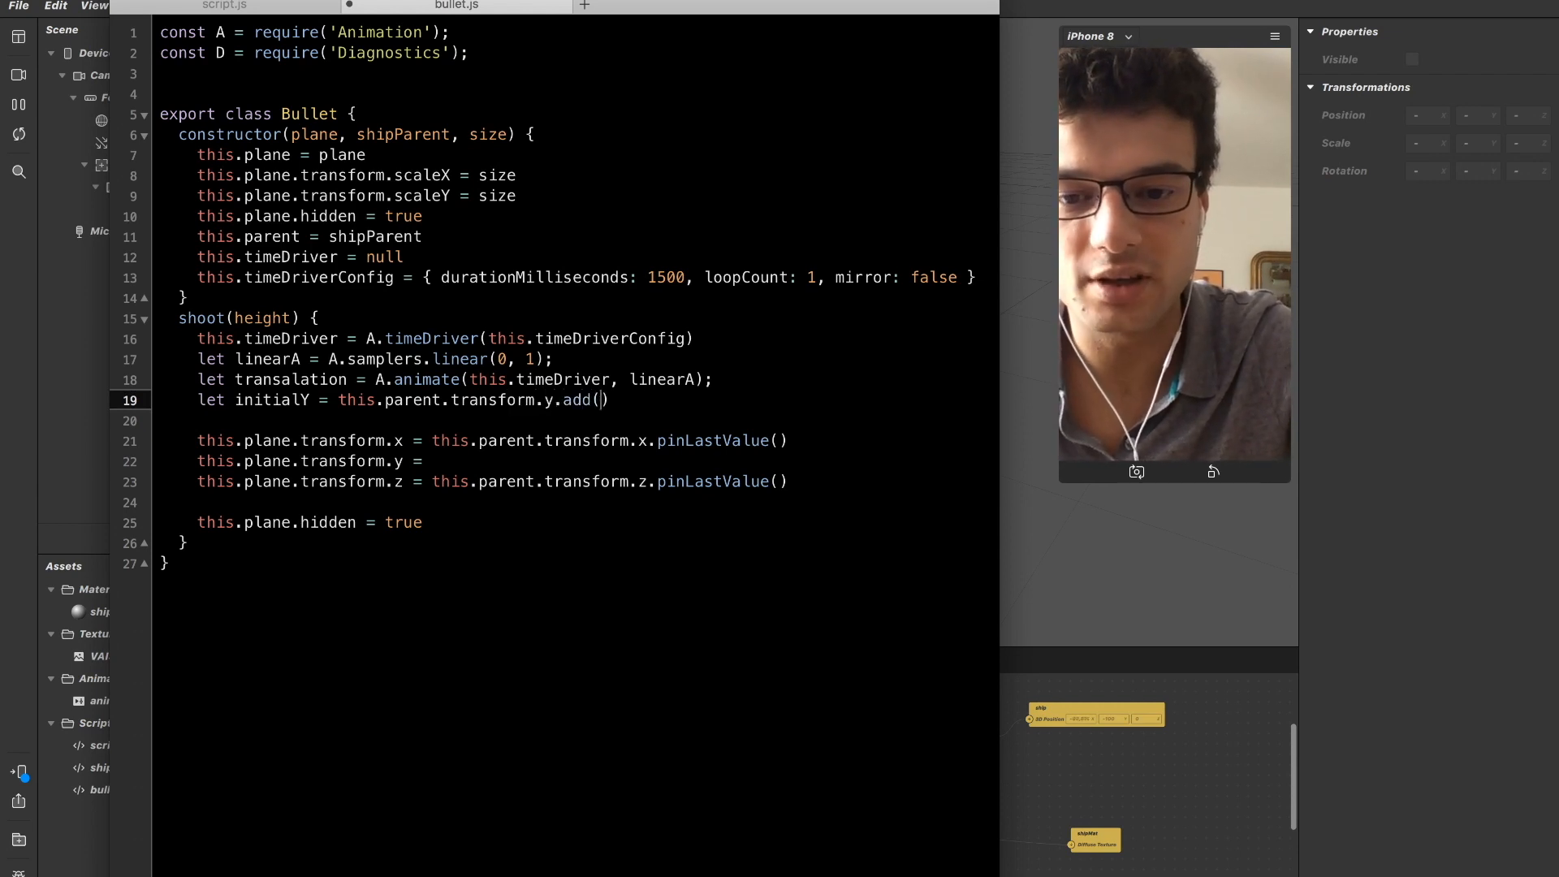
Offset the initialY expression by 50 with .add(50).
key(BackSpace)
key(Right)
key(Left)
Examine the add(50) offset in the initialY expression and check the ship in the Spark AR scene.
key(shift+Left)
key(shift+Left)
key(shift+Left)
key(Left)
key(Left)
key(Left)
key(shift+Left)
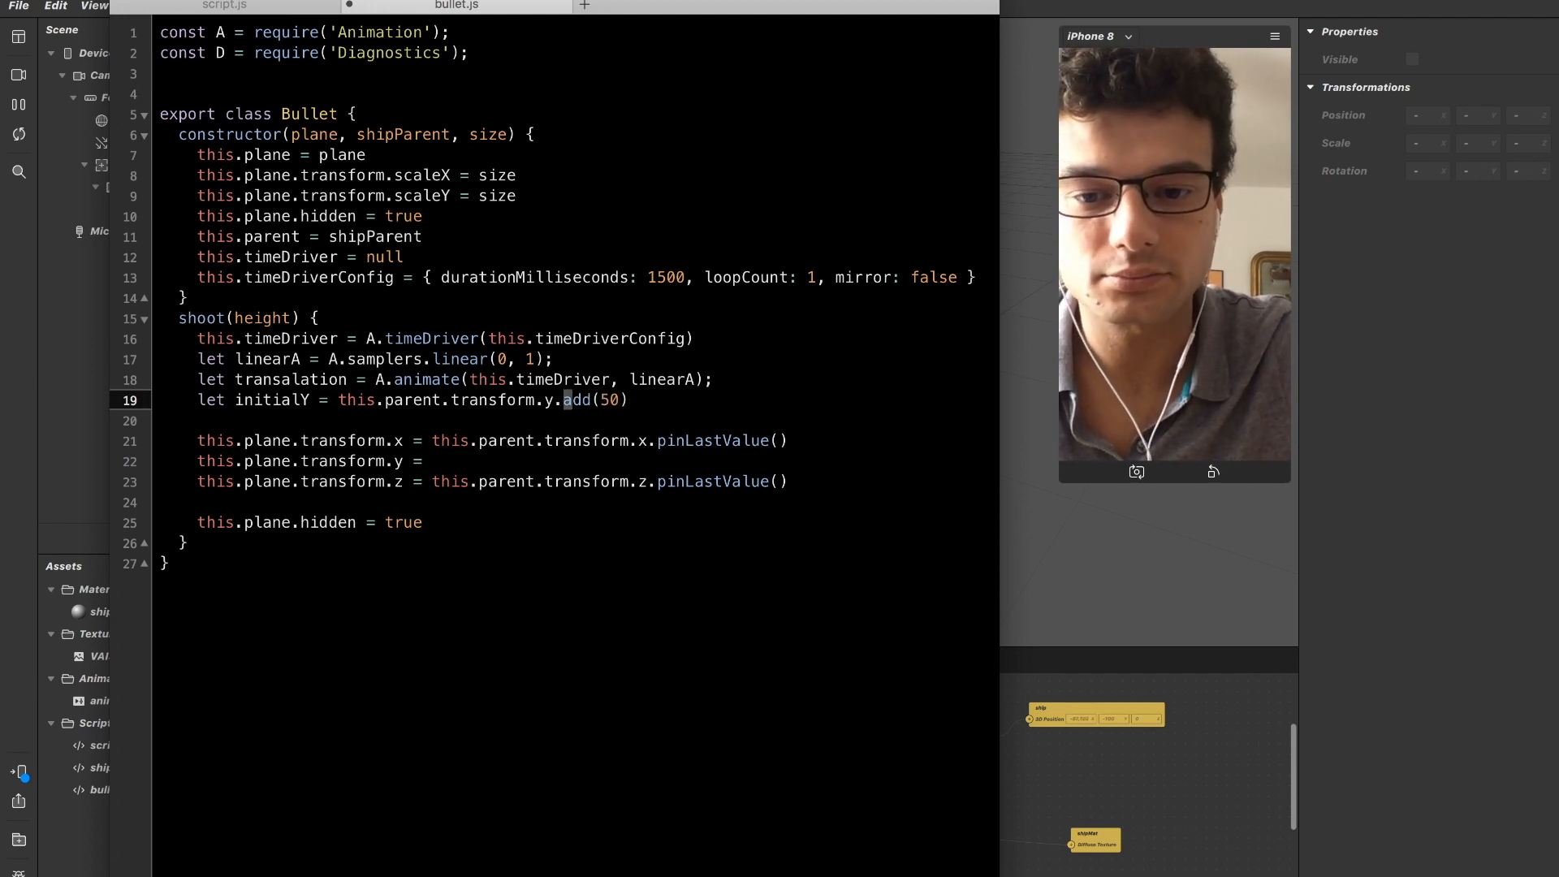
key(shift+Right)
key(shift+Right)
key(shift+Right)
key(shift+Right)
key(shift+Right)
key(shift+Right)
key(shift+Left)
key(shift+Right)
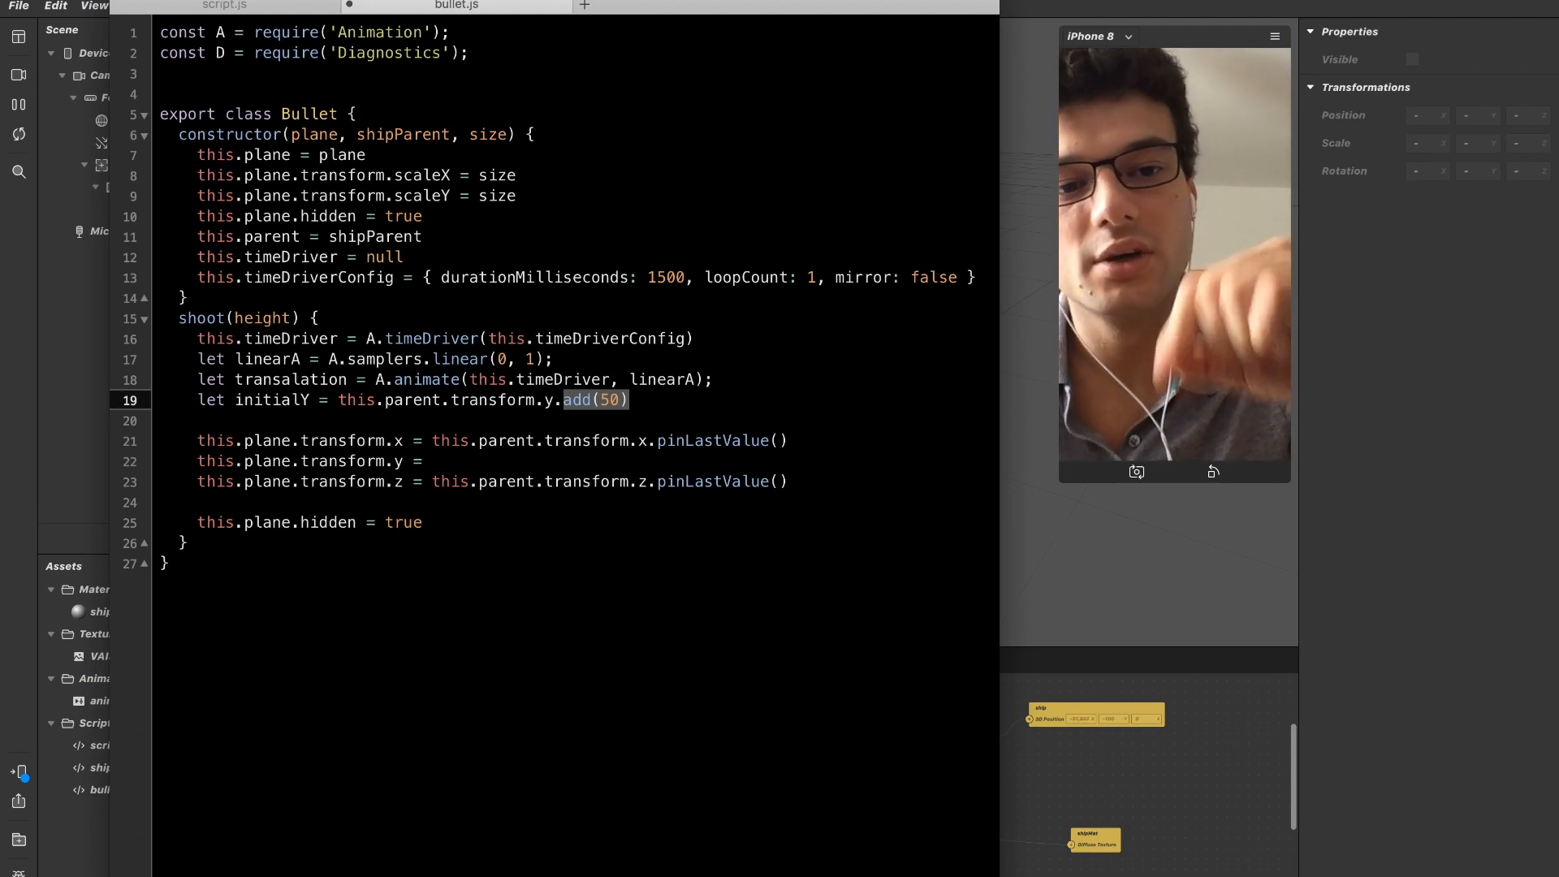
key(Right)
key(Left)
key(shift+Left)
key(shift+Left)
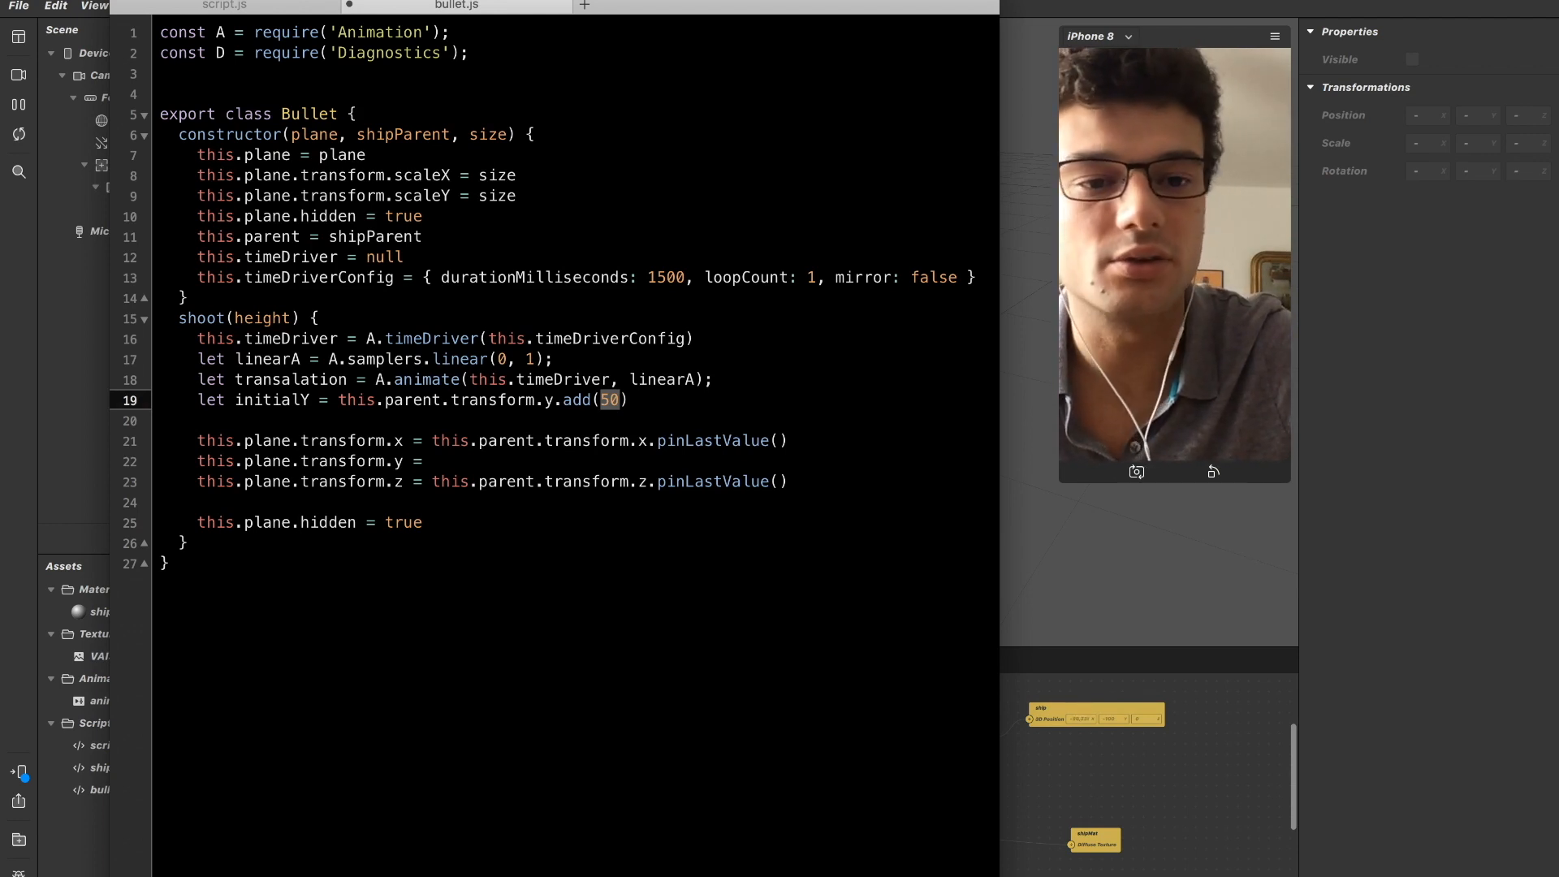
click(611, 400)
double_click(611, 400)
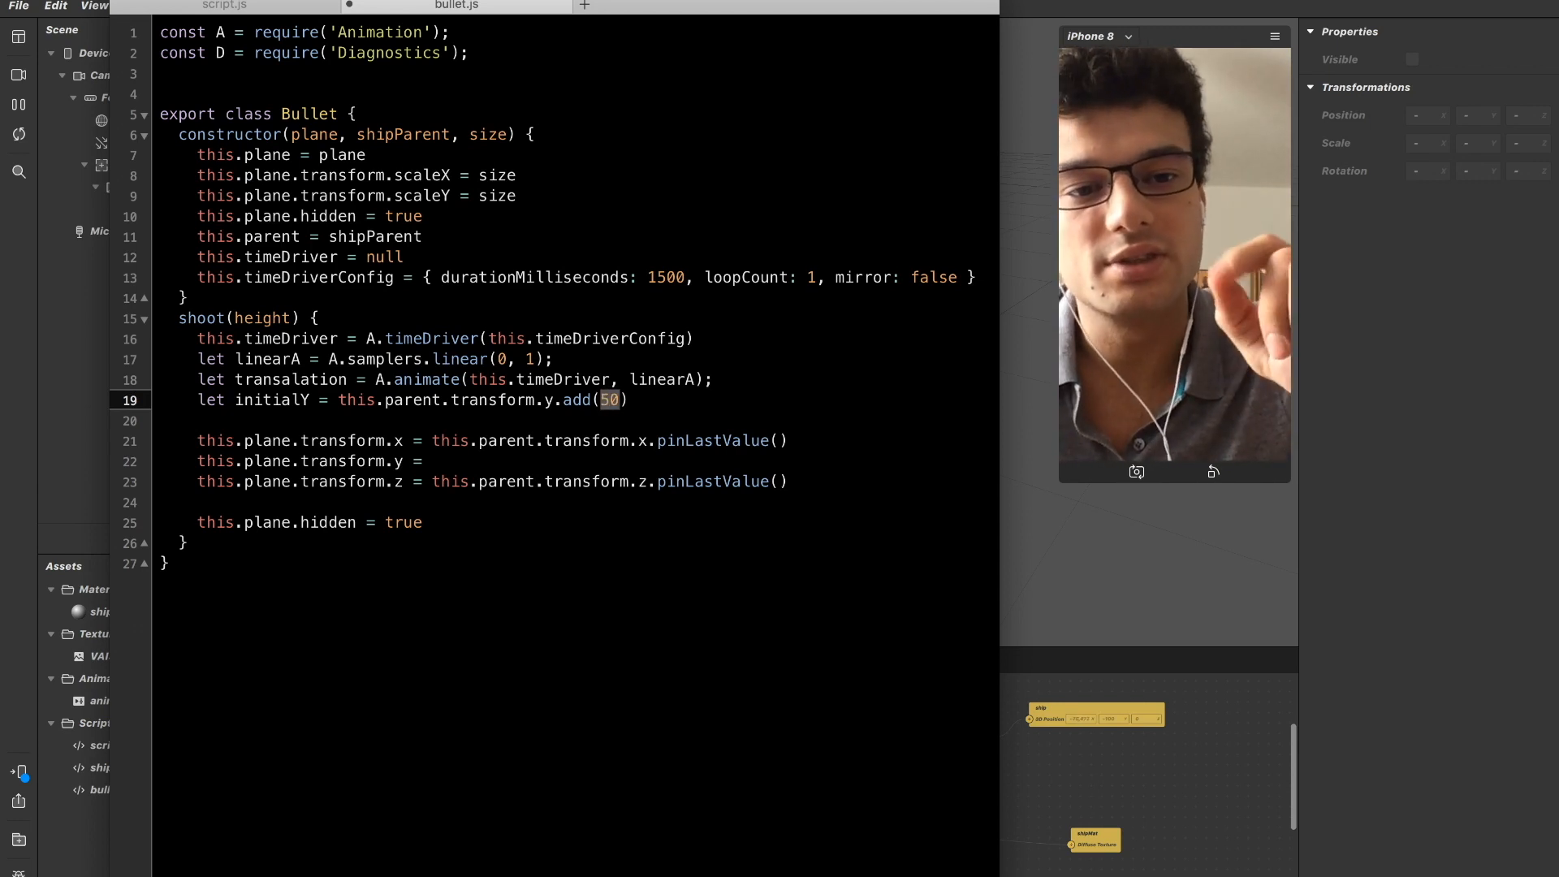
click(1167, 323)
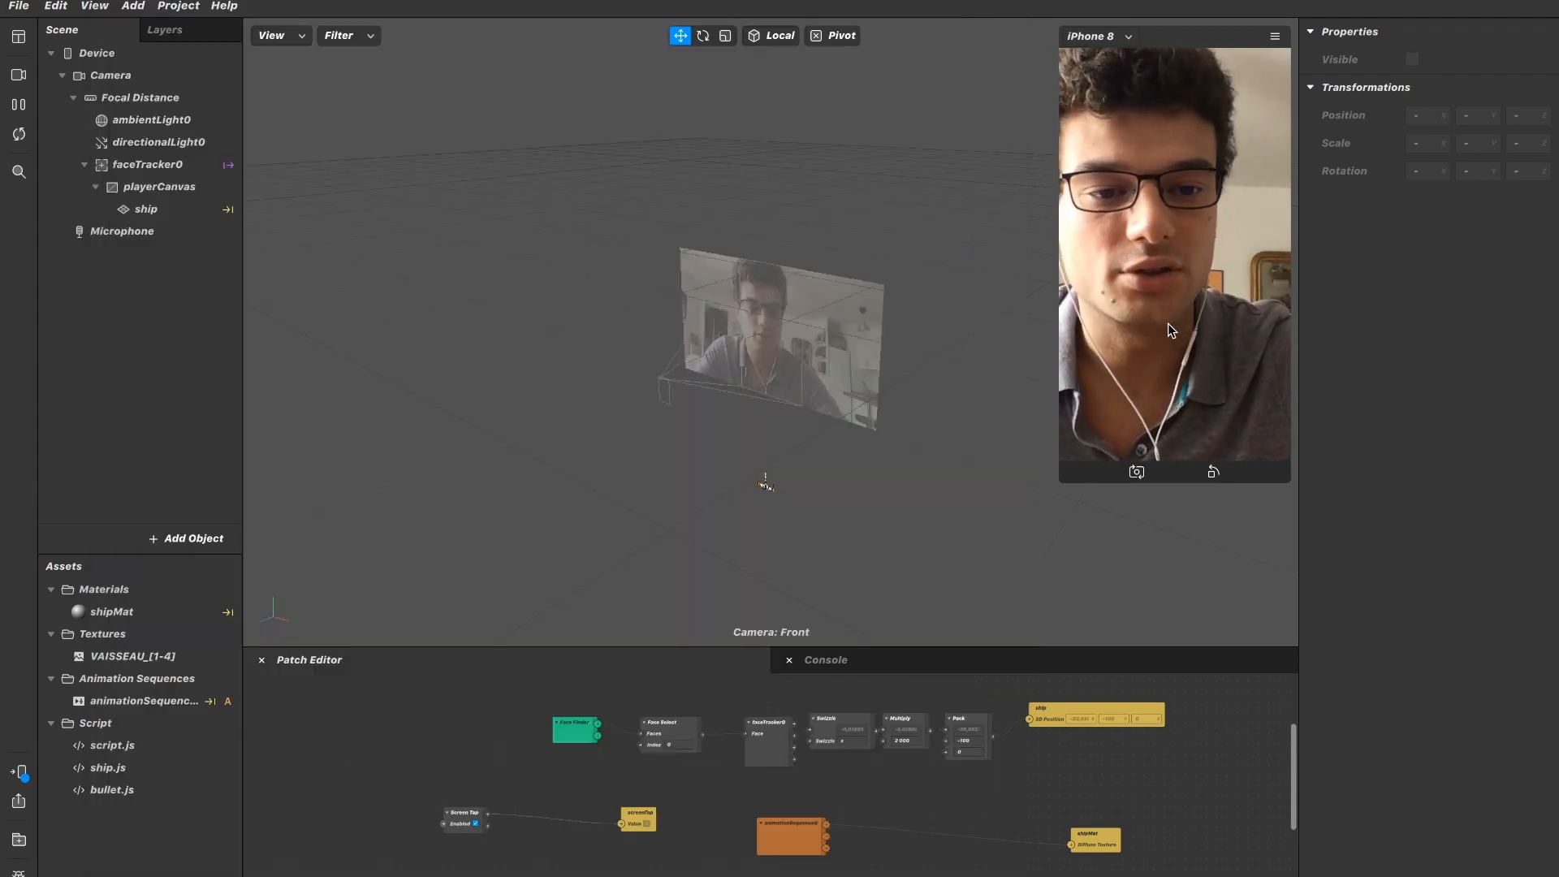
key(super+Tab)
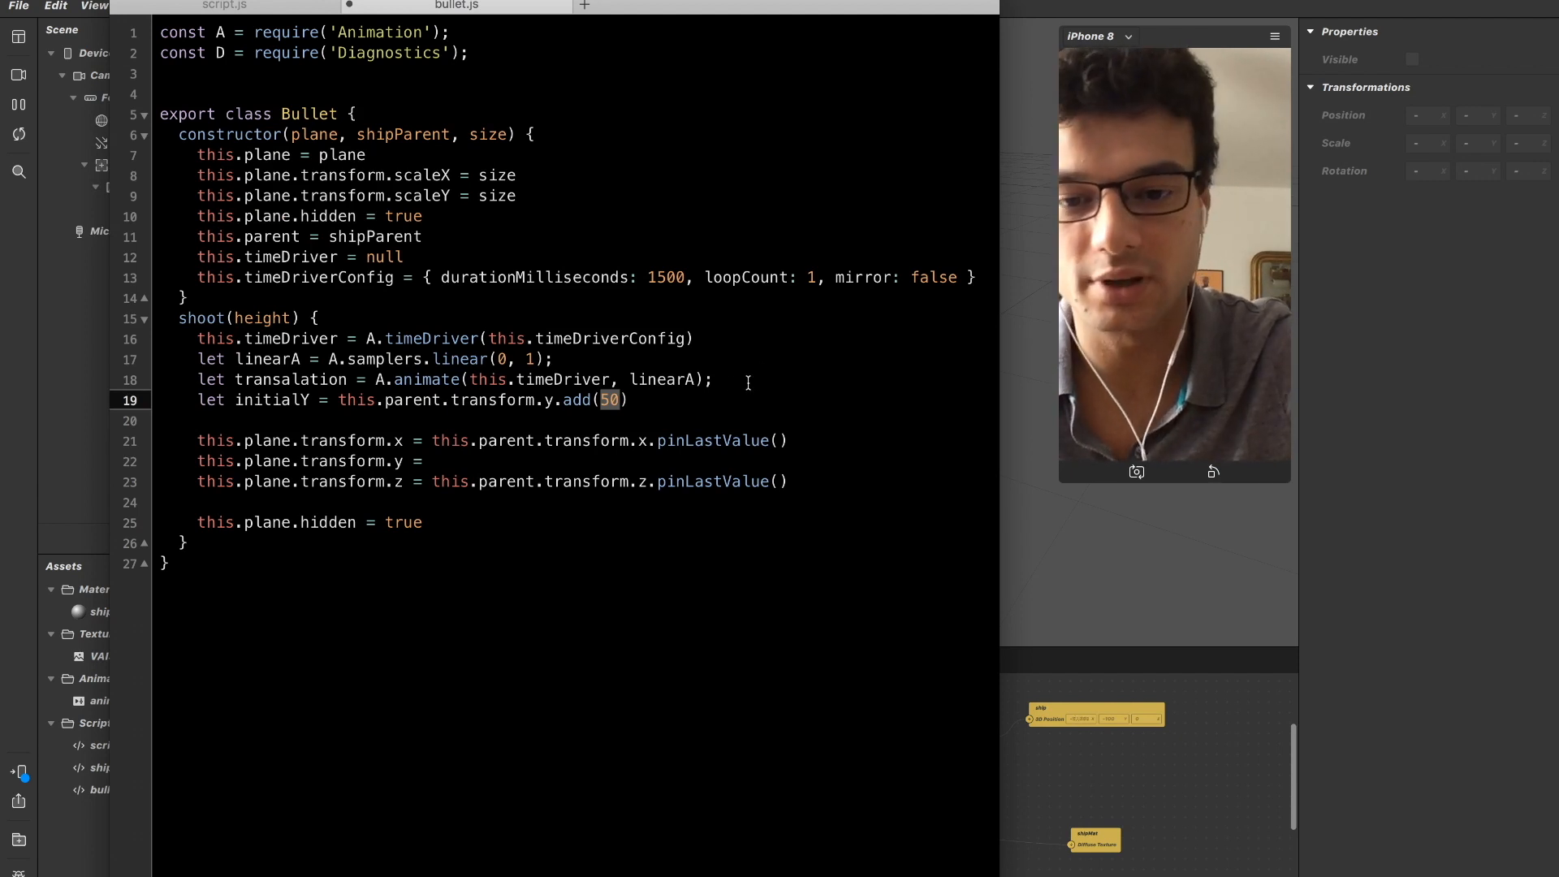
Append .pinLastValue() to the initialY expression and start a new line below it.
click(714, 380)
key(Down)
text(.)
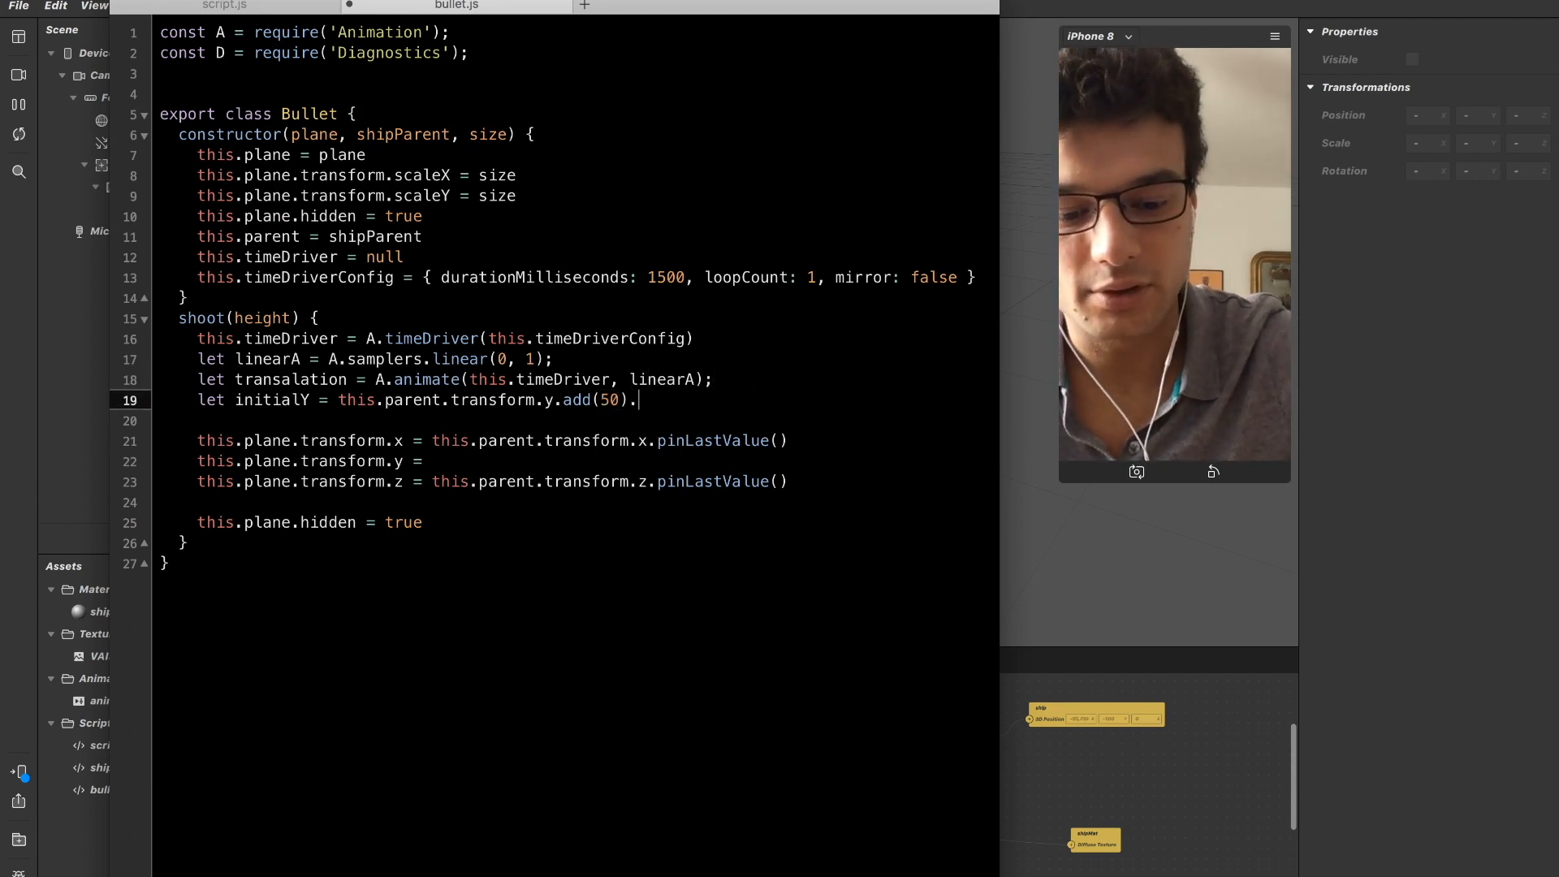
text(pinLastValue()
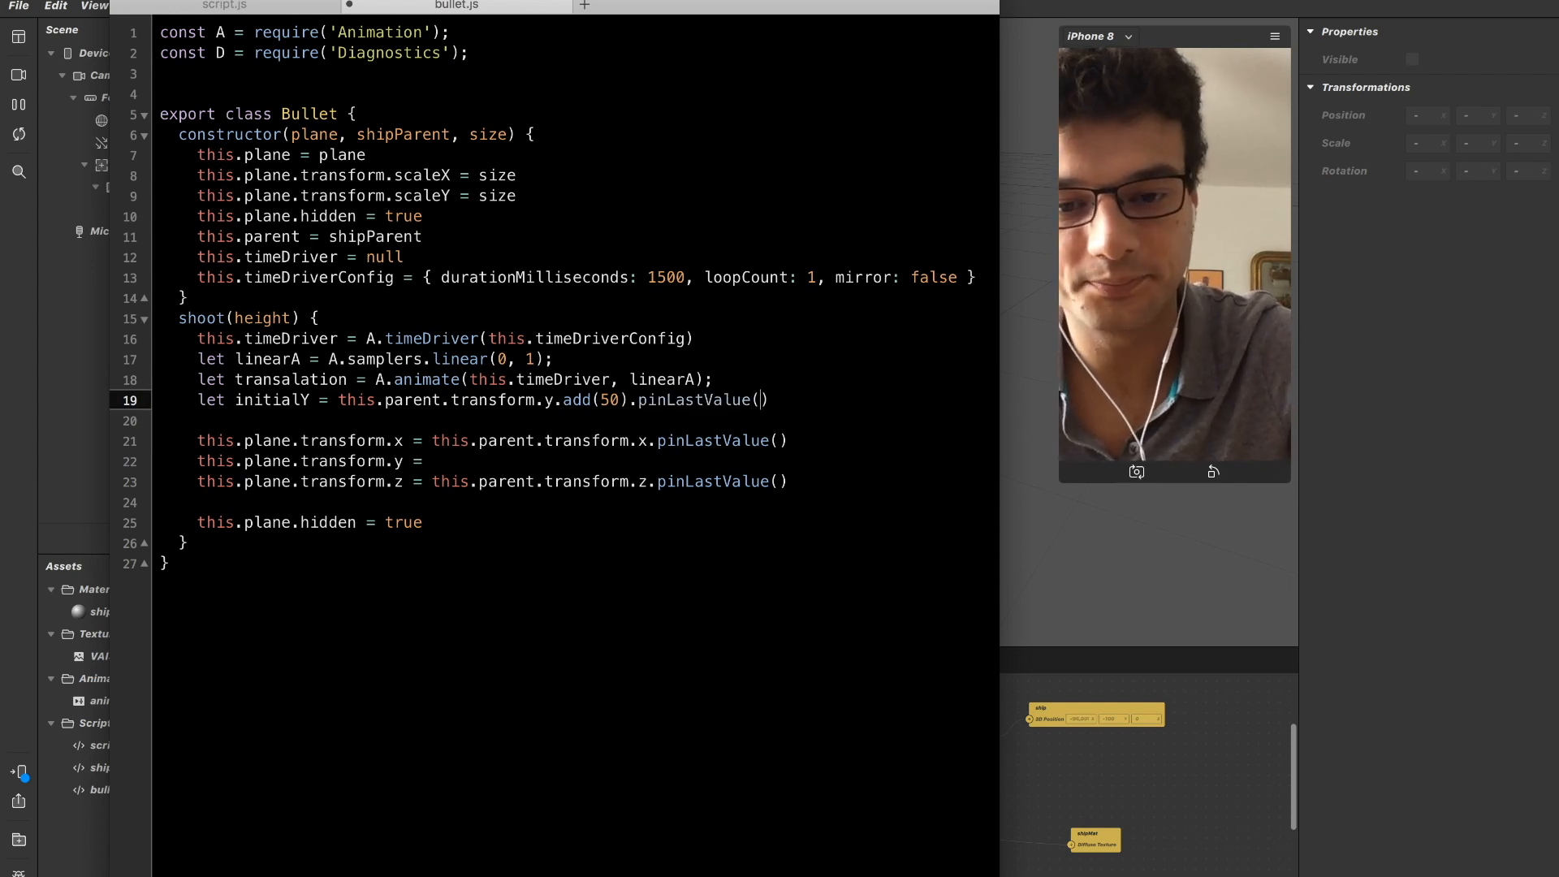
key(Right)
key(Return)
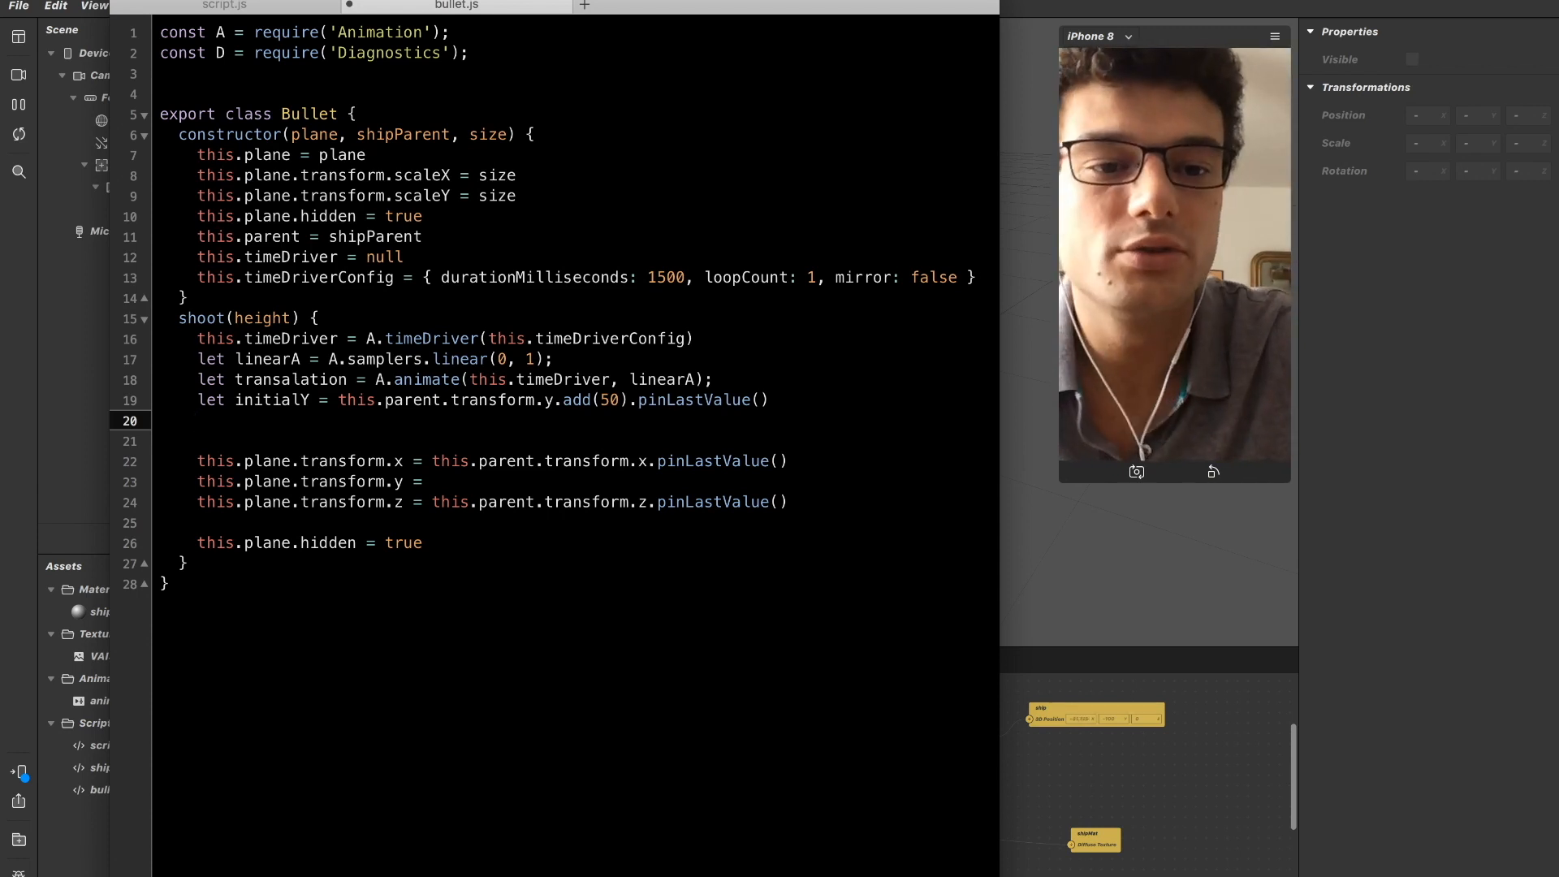
Examine the 0 to 1 range of the linearA sampler and how it relates to the initialY declaration.
key(Up)
key(Up)
key(Up)
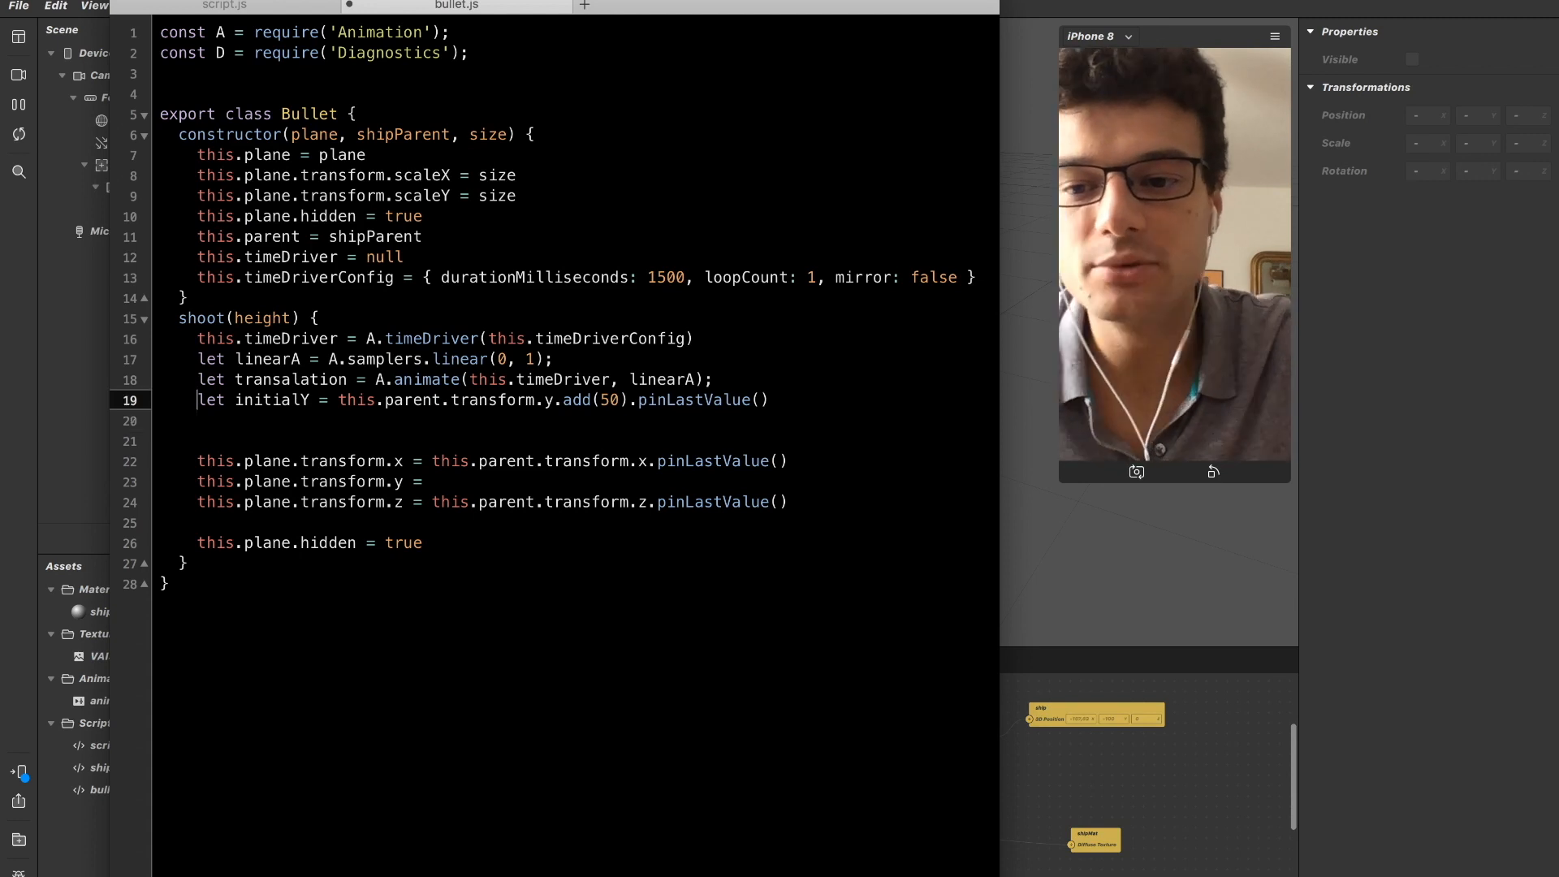
key(shift+Right)
key(shift+Right)
key(shift+Right)
key(shift+Right)
key(shift+Right)
key(shift+Right)
key(shift+Right)
key(shift+Right)
key(shift+Right)
key(shift+Right)
key(shift+Right)
key(shift+Right)
key(shift+Right)
key(shift+Right)
key(shift+Right)
key(shift+Right)
key(shift+Right)
key(shift+Right)
key(shift+Right)
key(shift+Right)
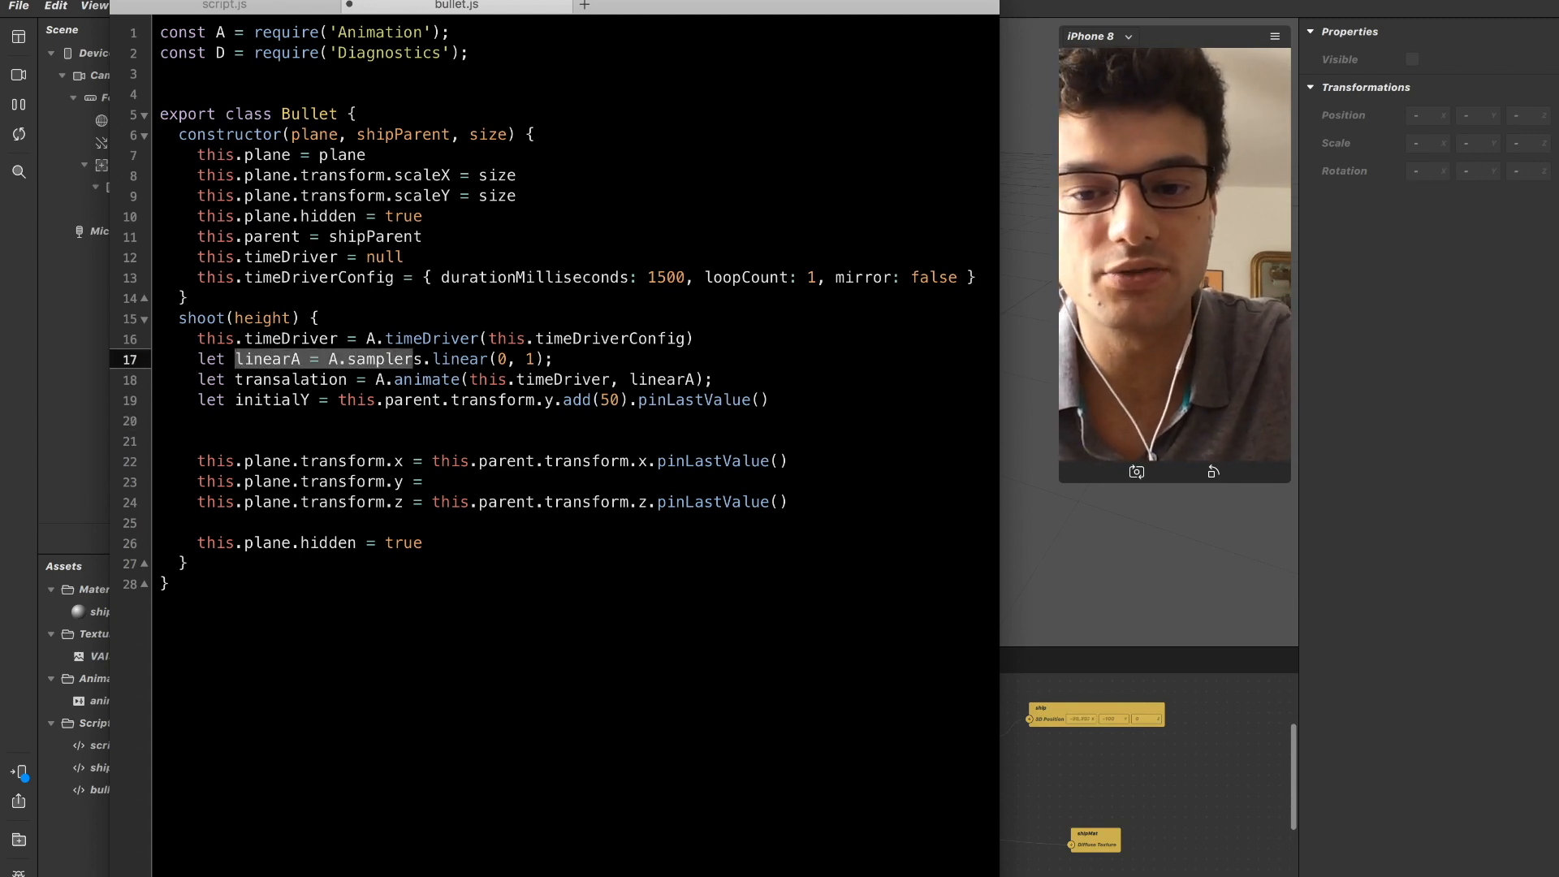
key(shift+Left)
key(Left)
key(Right)
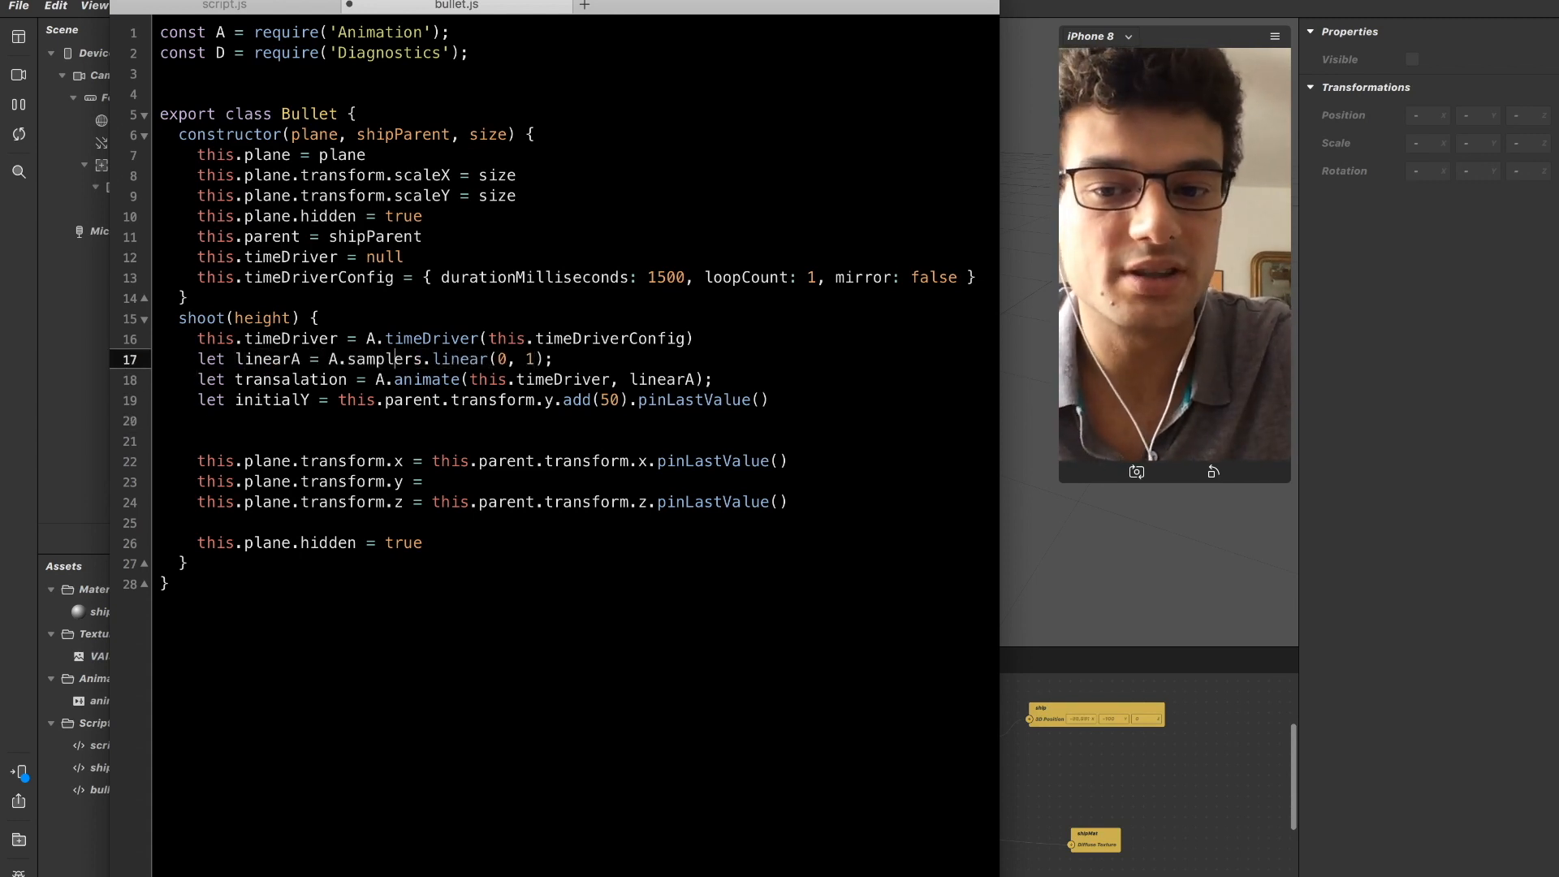
key(shift+Left)
key(Right)
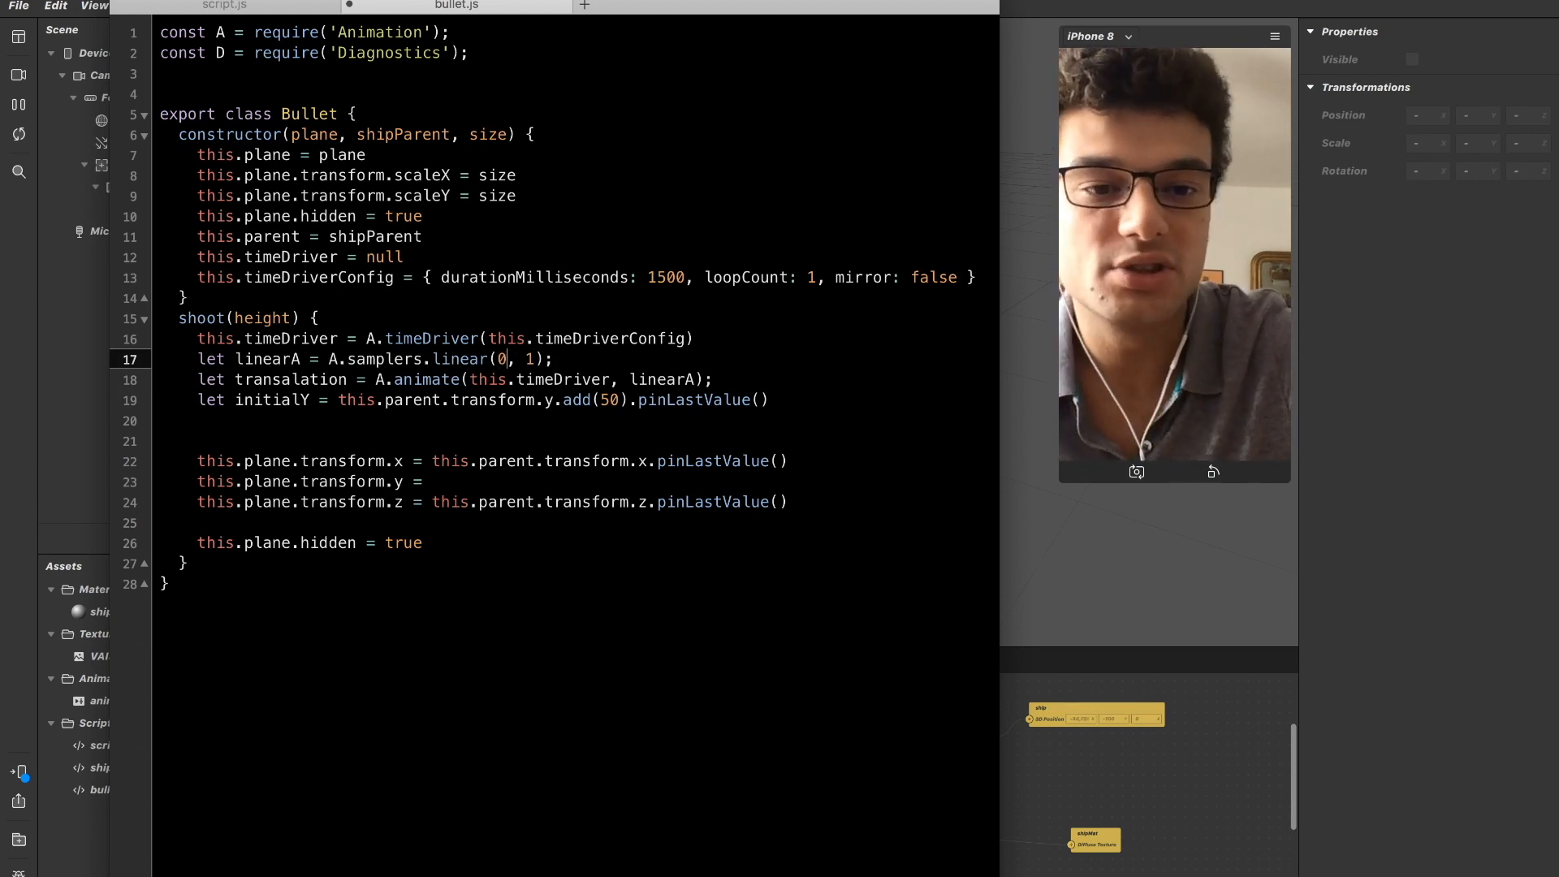
key(shift+Right)
key(Left)
key(shift+Right)
key(shift+Right)
key(shift+Right)
key(shift+Right)
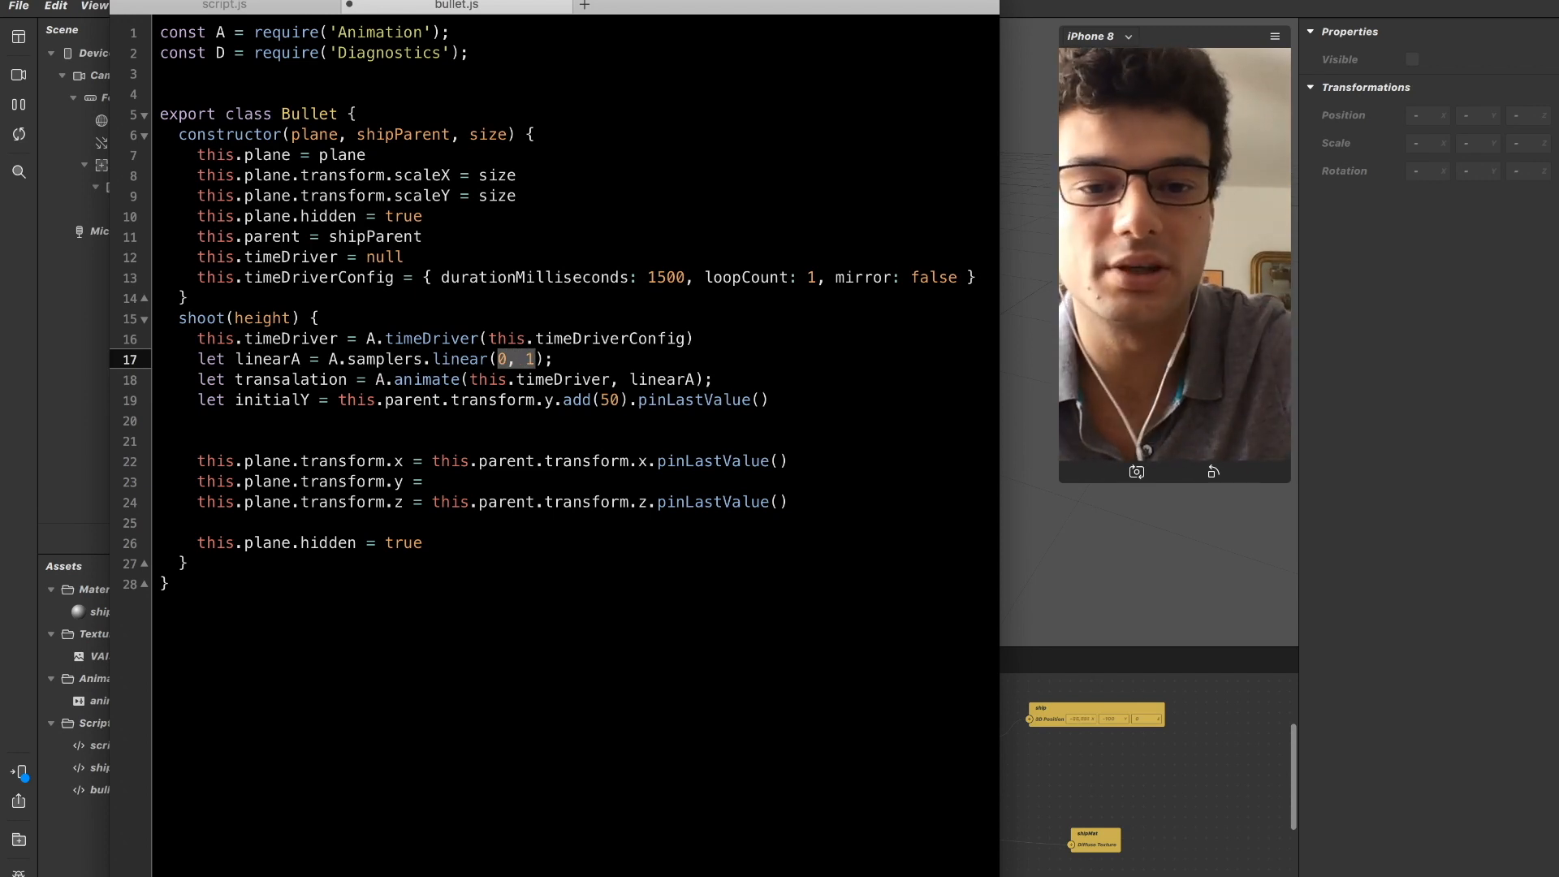
key(Down)
key(Down)
key(Down)
key(Up)
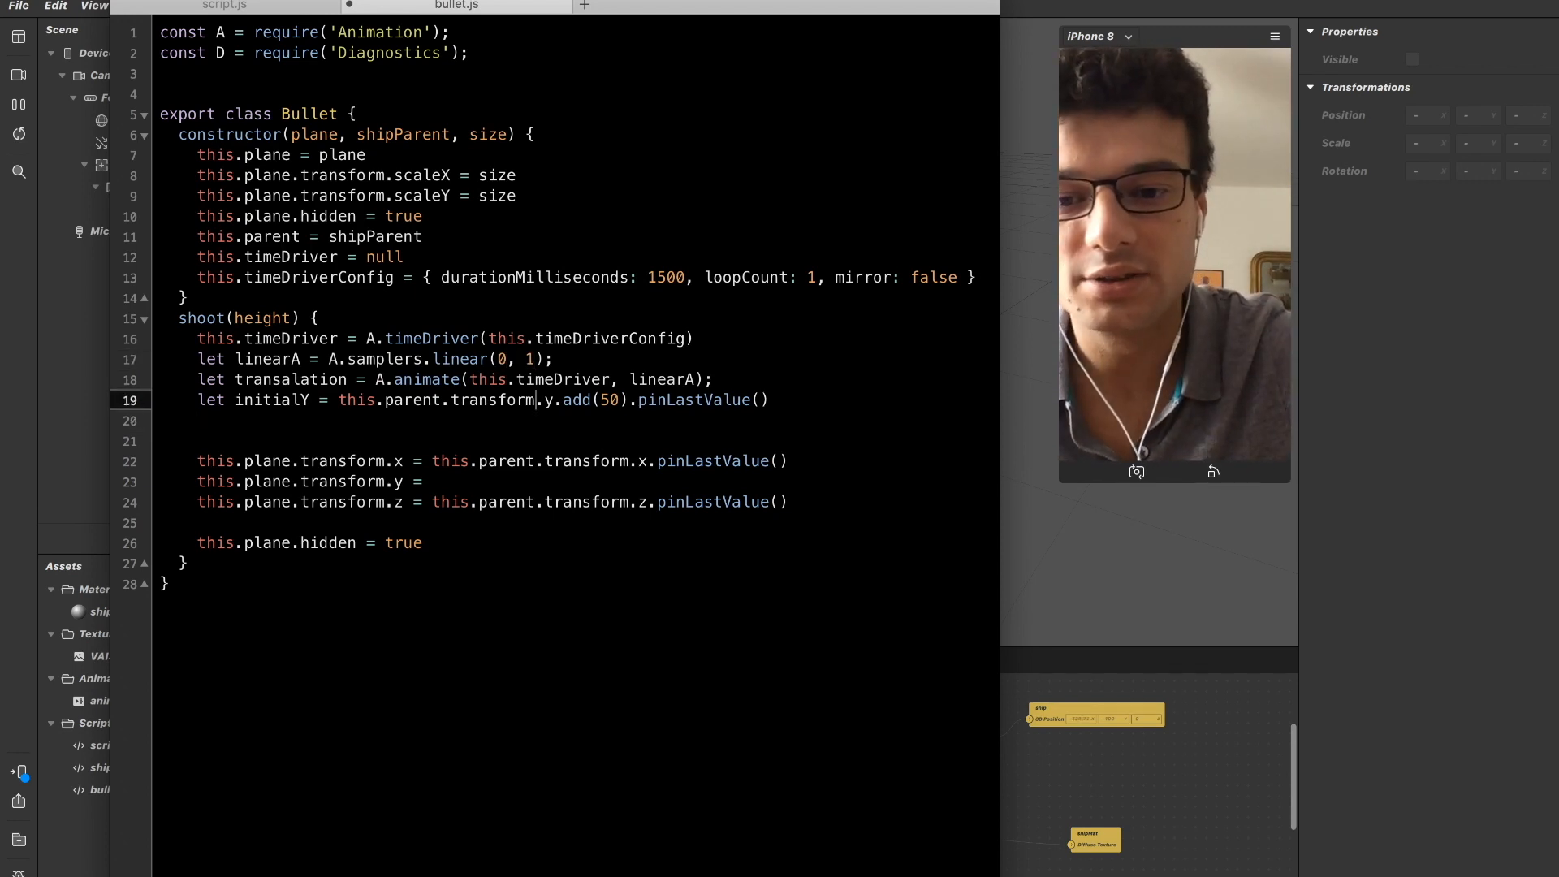
key(Down)
key(Up)
key(Up)
key(Up)
key(Up)
key(Up)
key(Down)
key(Down)
key(Down)
key(Left)
key(Left)
key(Up)
key(Left)
key(Left)
key(Left)
key(Left)
key(shift+Right)
key(shift+Right)
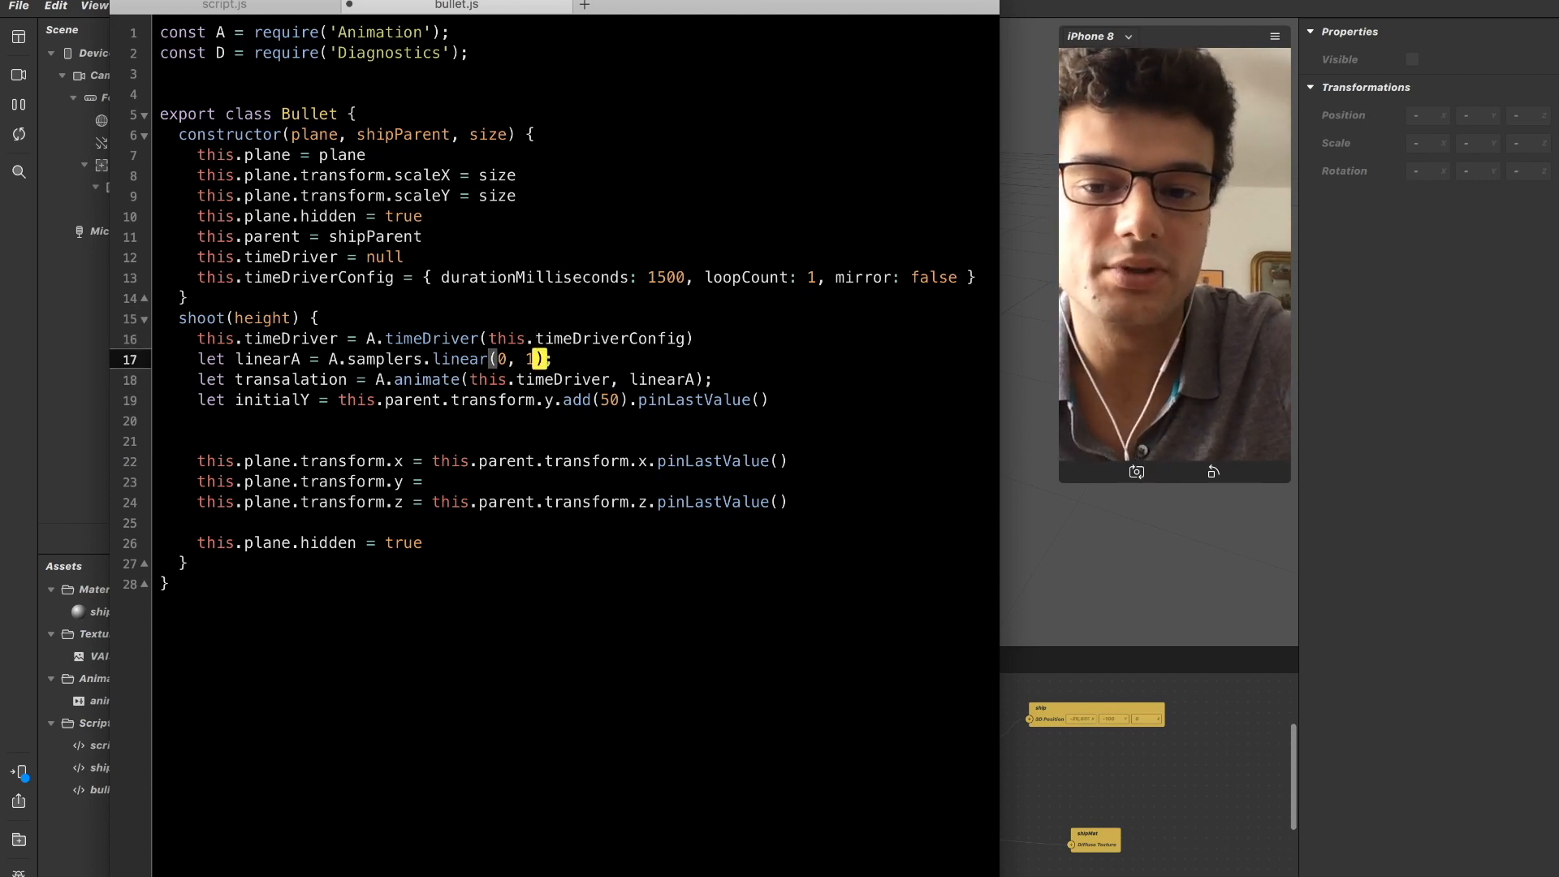
key(Left)
key(Right)
key(shift+Right)
key(shift+Right)
key(shift+Right)
key(shift+Right)
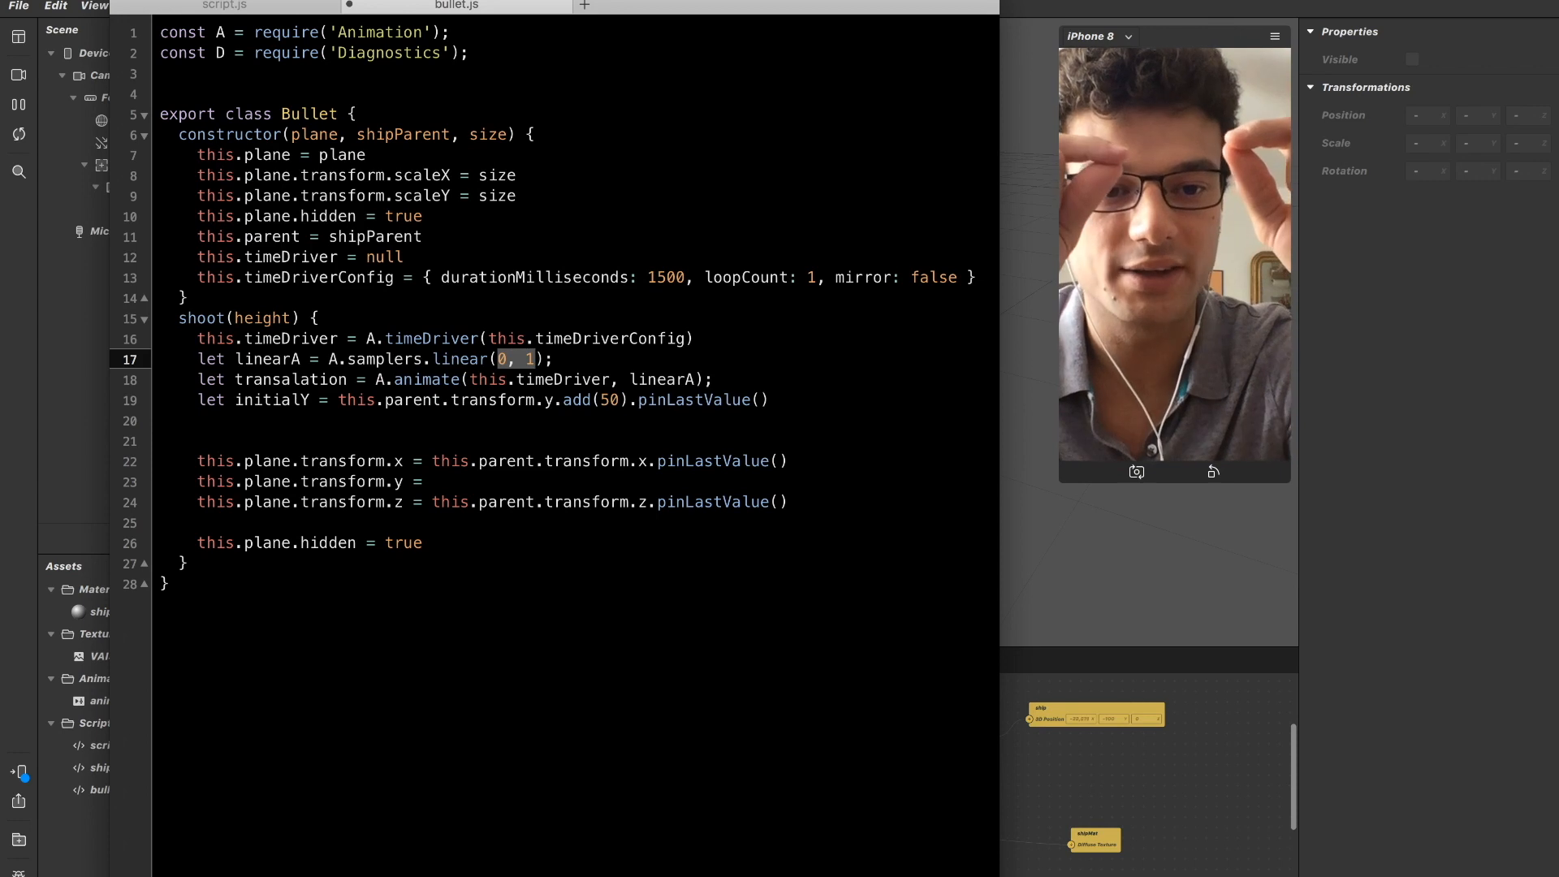
key(Down)
key(Down)
key(Down)
key(Up)
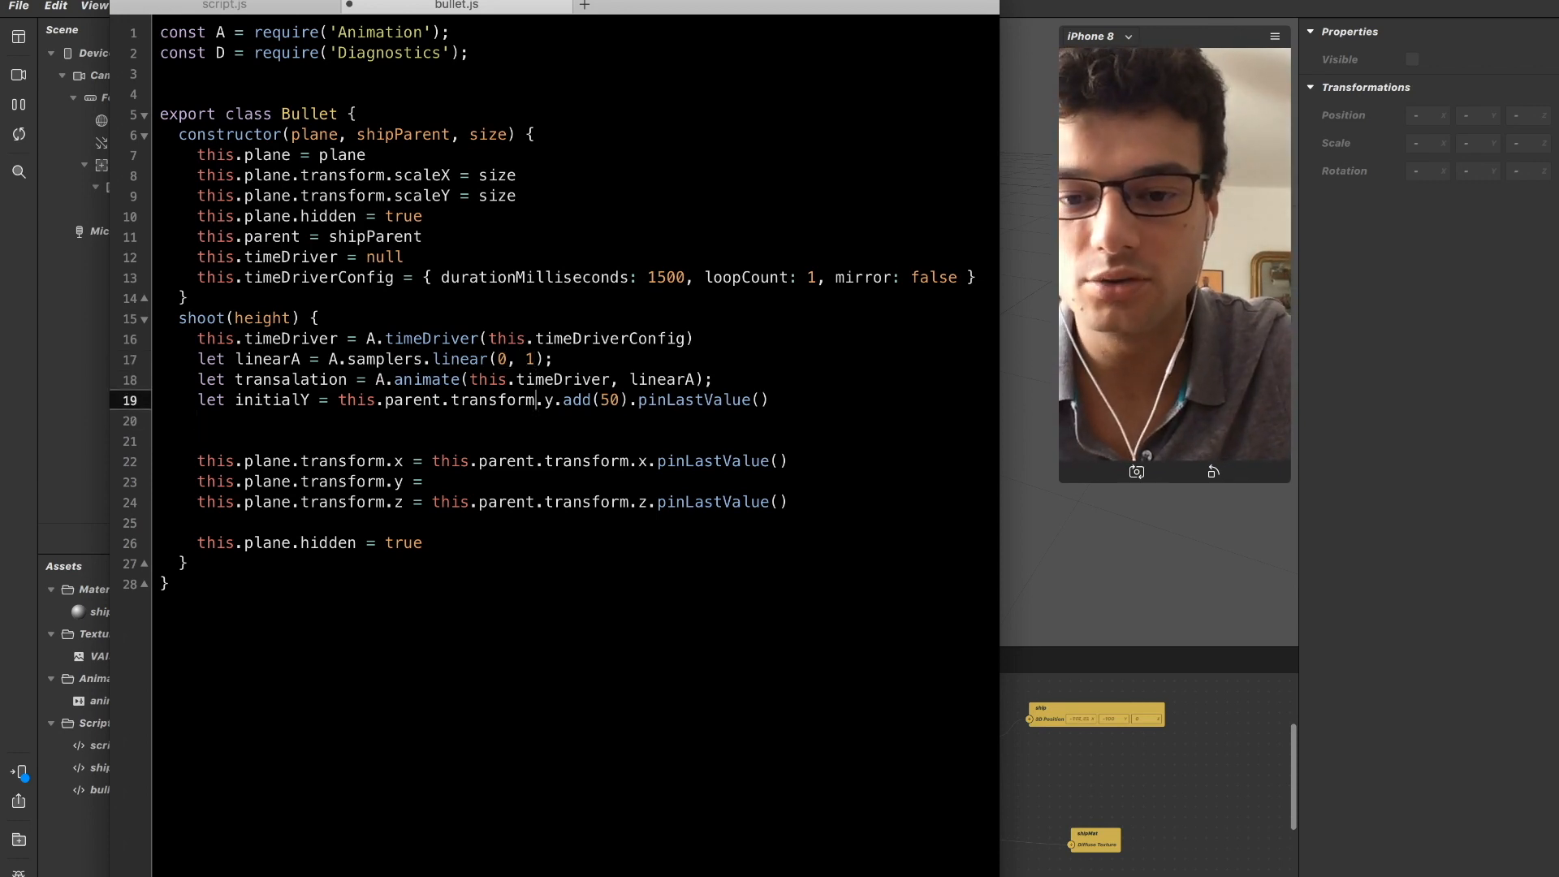
Add a blank line below the initialY declaration and import the Reactive module with const R = require('Reactive'); below the Diagnostics import.
key(End)
key(Return)
key(Up)
key(Up)
key(Up)
key(Up)
key(Up)
key(Up)
key(Up)
key(Up)
key(Up)
key(Up)
key(Up)
key(Up)
key(Up)
key(Up)
key(Up)
key(Up)
key(Up)
key(Up)
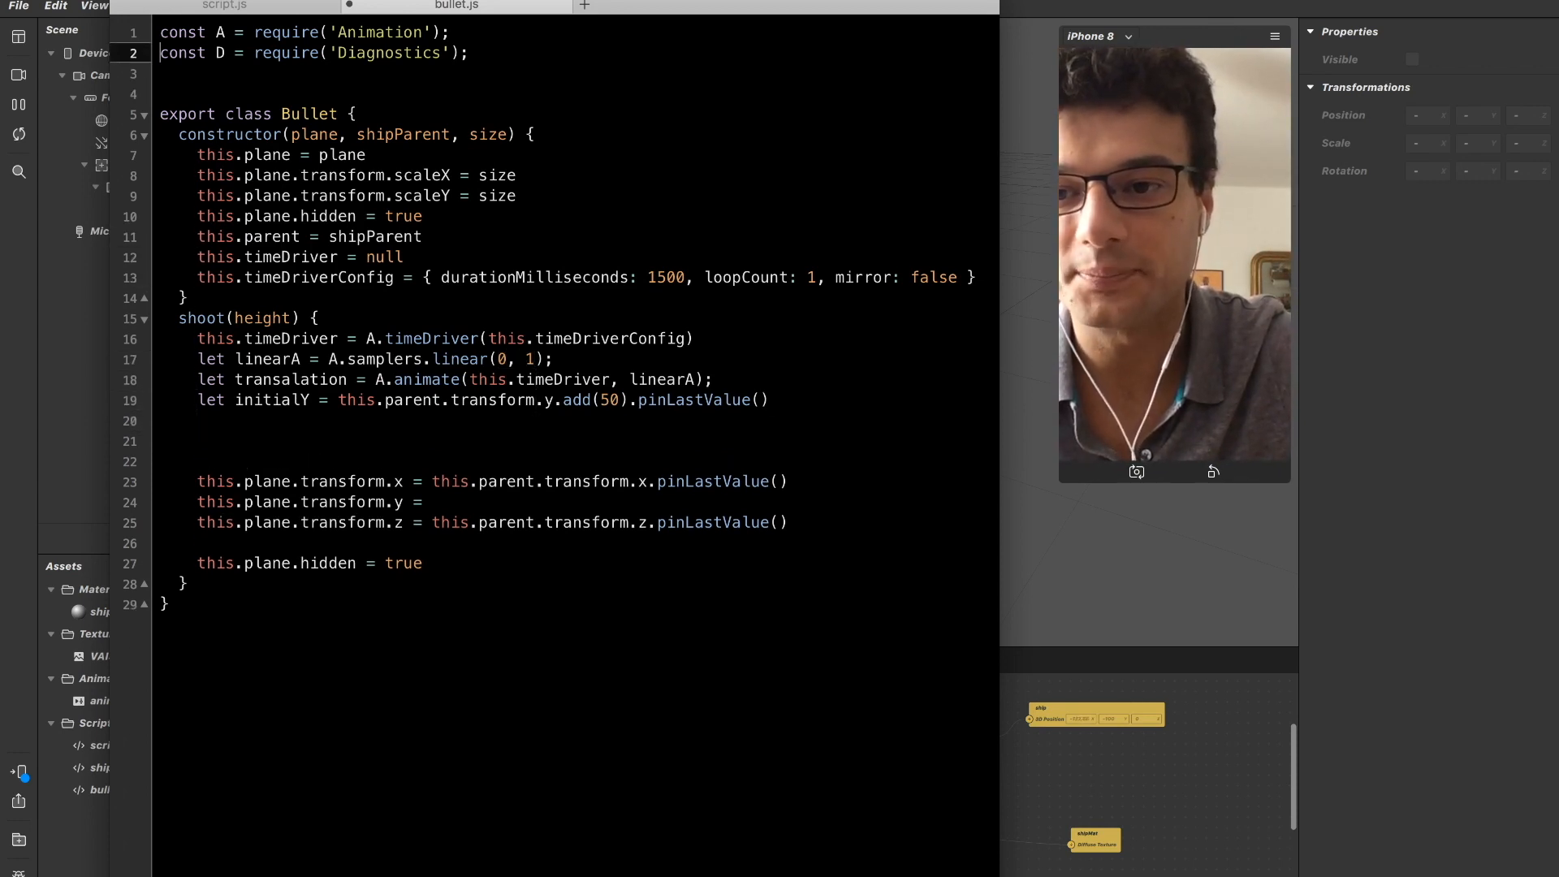
key(Down)
text(const )
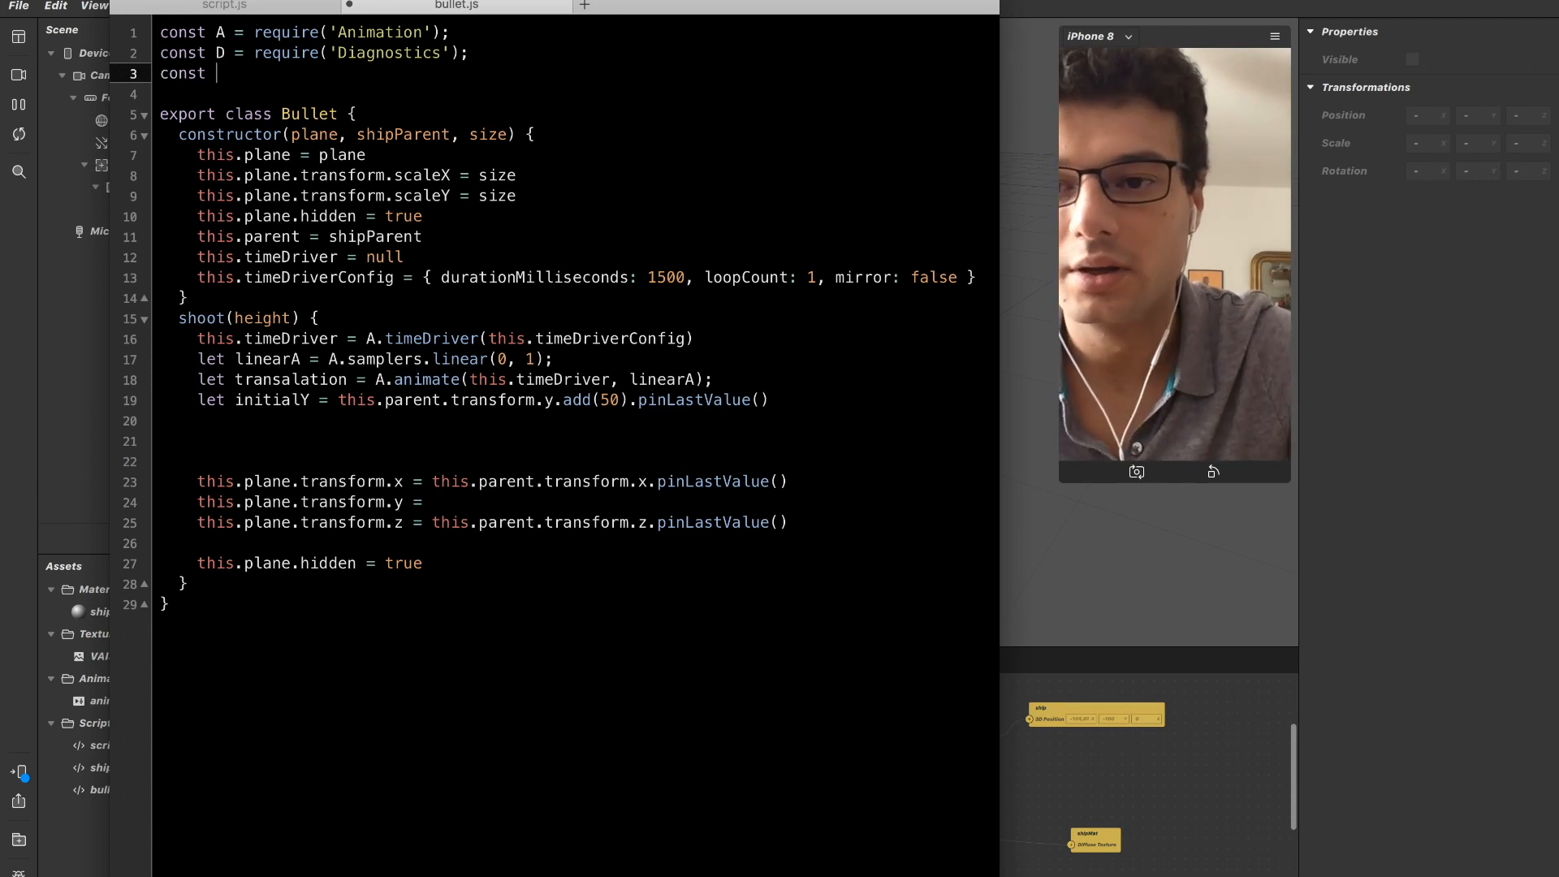
text(R = re1)
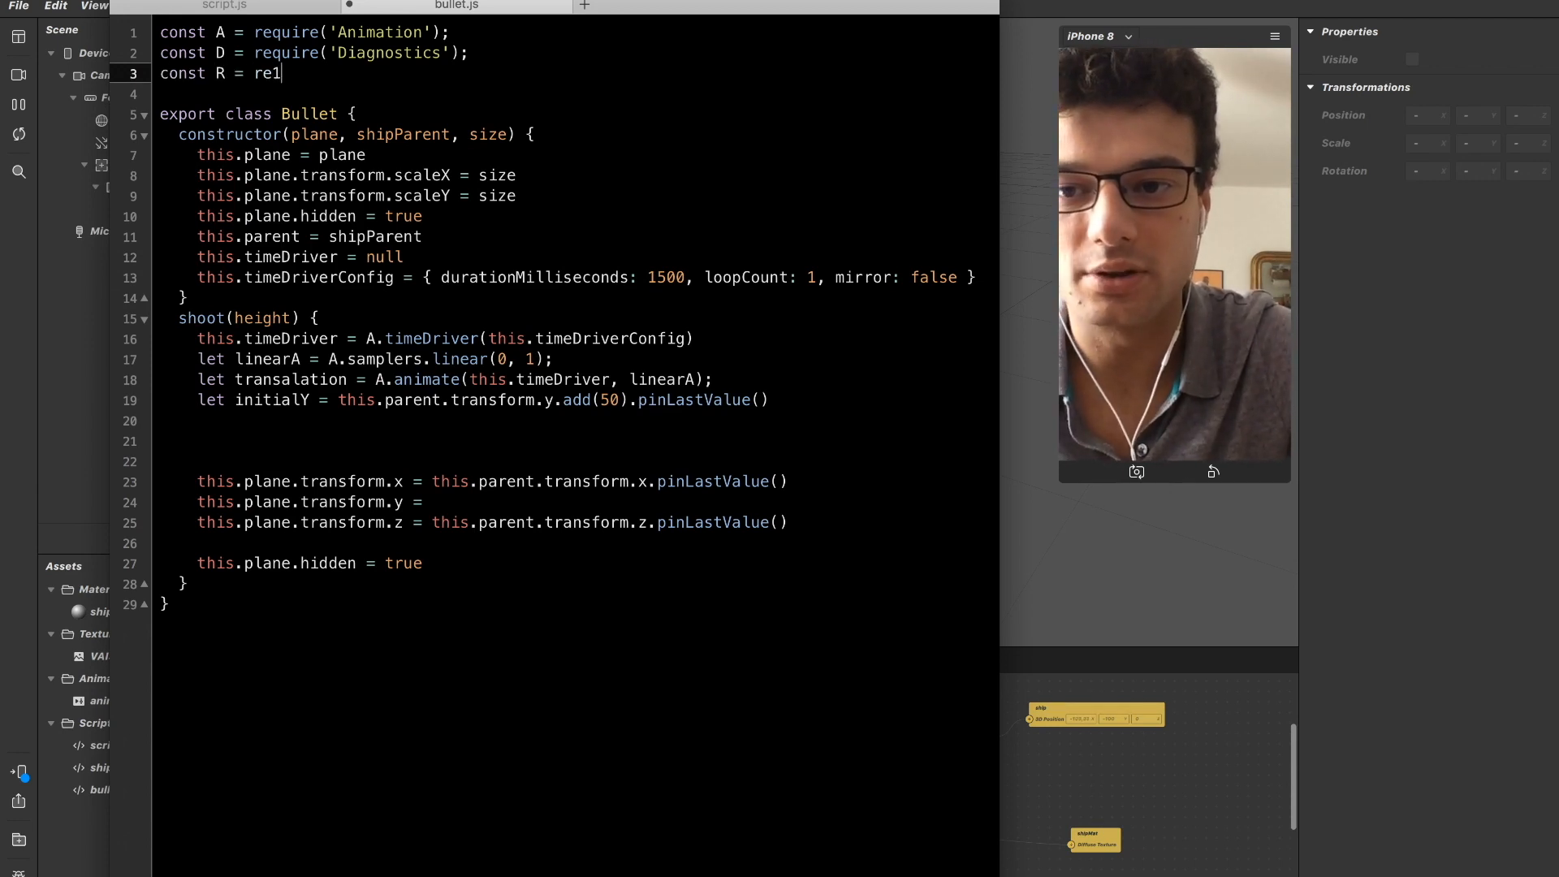
key(BackSpace)
text(quire('Rea)
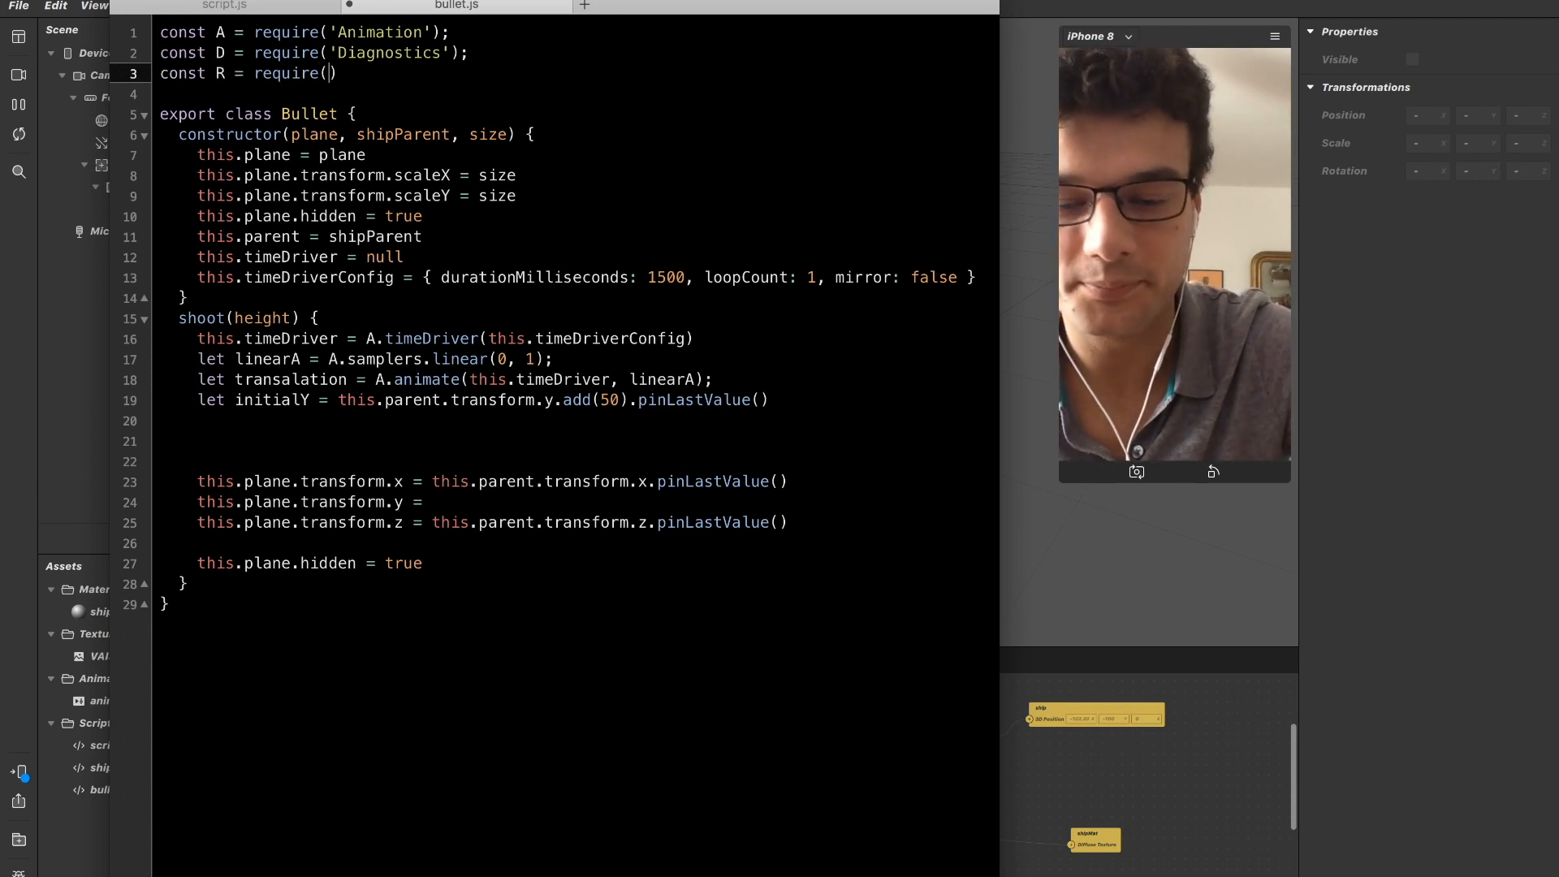
text(ctive');)
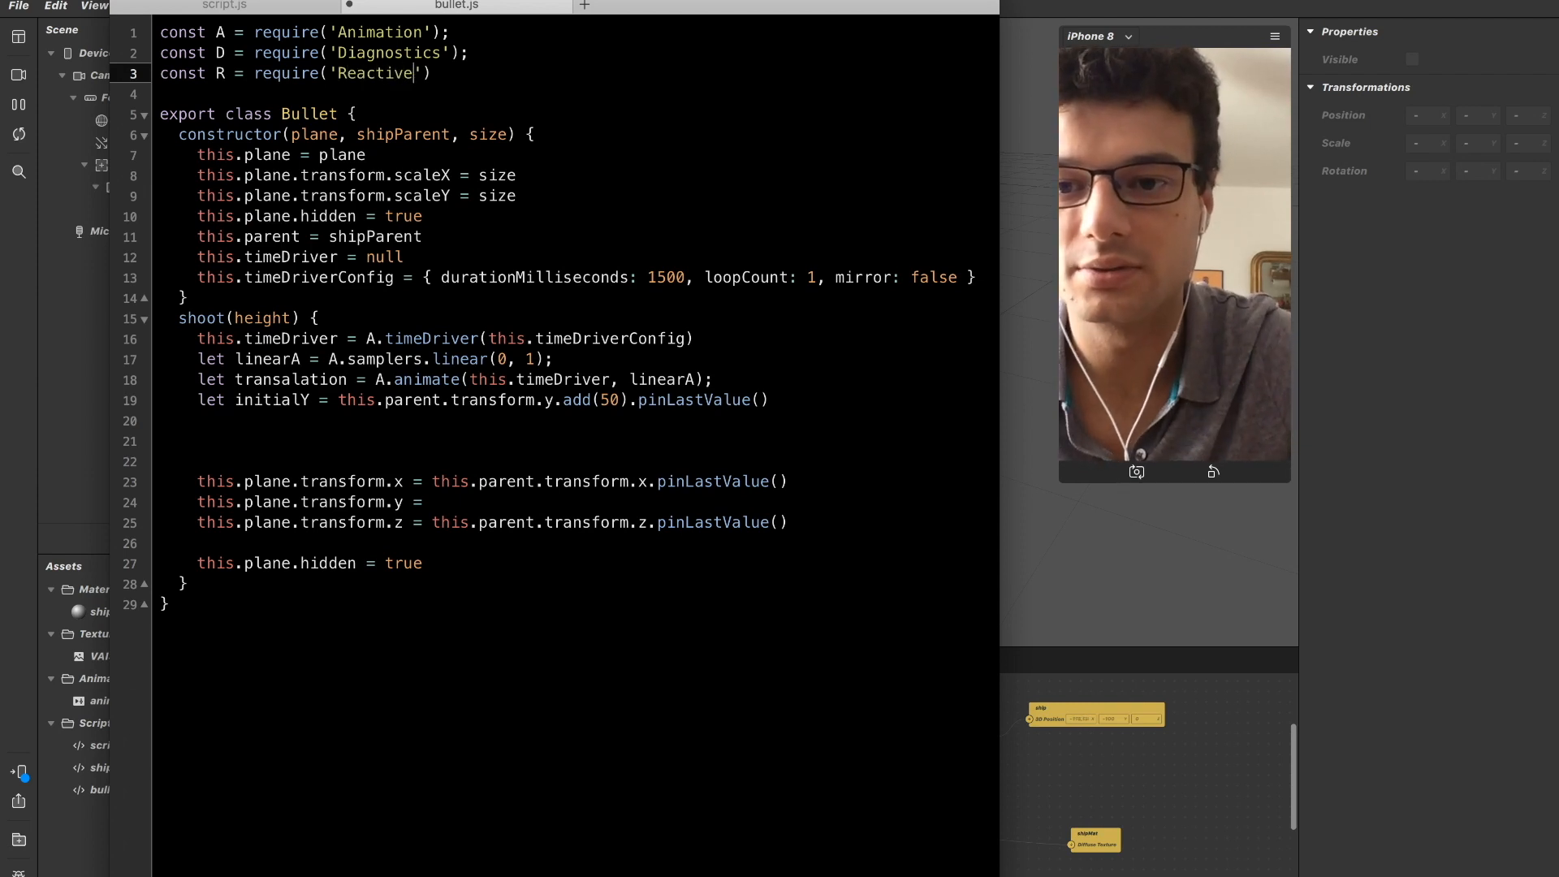
Declare let translatedRange = R.toRange() on the line below initialY in the shoot method.
key(Down)
key(Down)
key(Down)
key(Down)
key(Down)
key(Down)
key(Down)
key(Down)
key(Down)
key(Down)
key(Down)
key(Down)
key(Down)
key(Down)
key(Down)
key(Down)
key(Down)
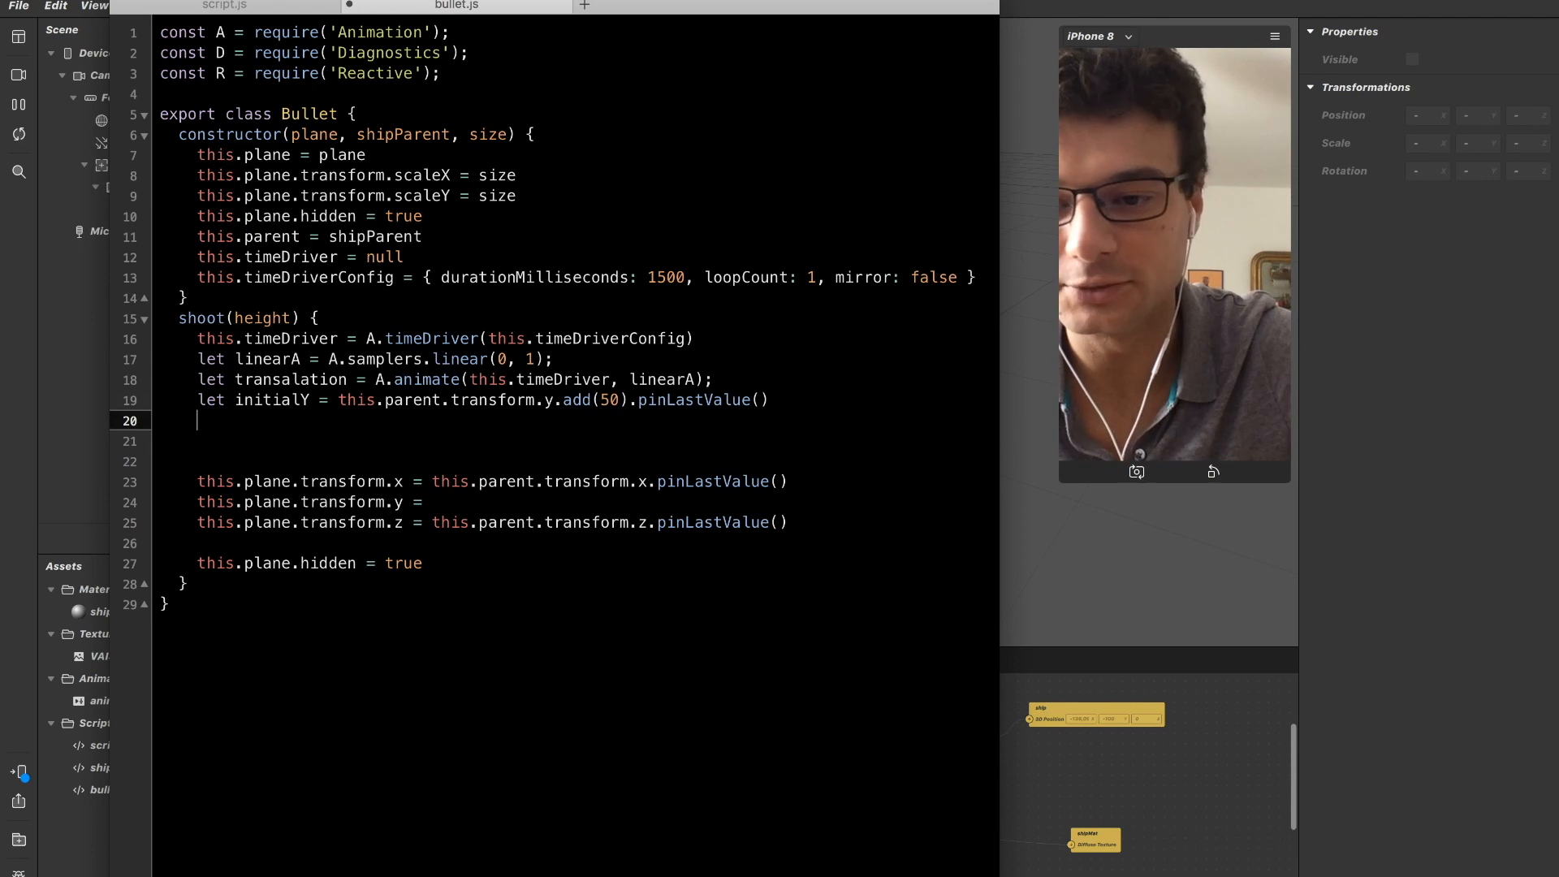
text(let tran)
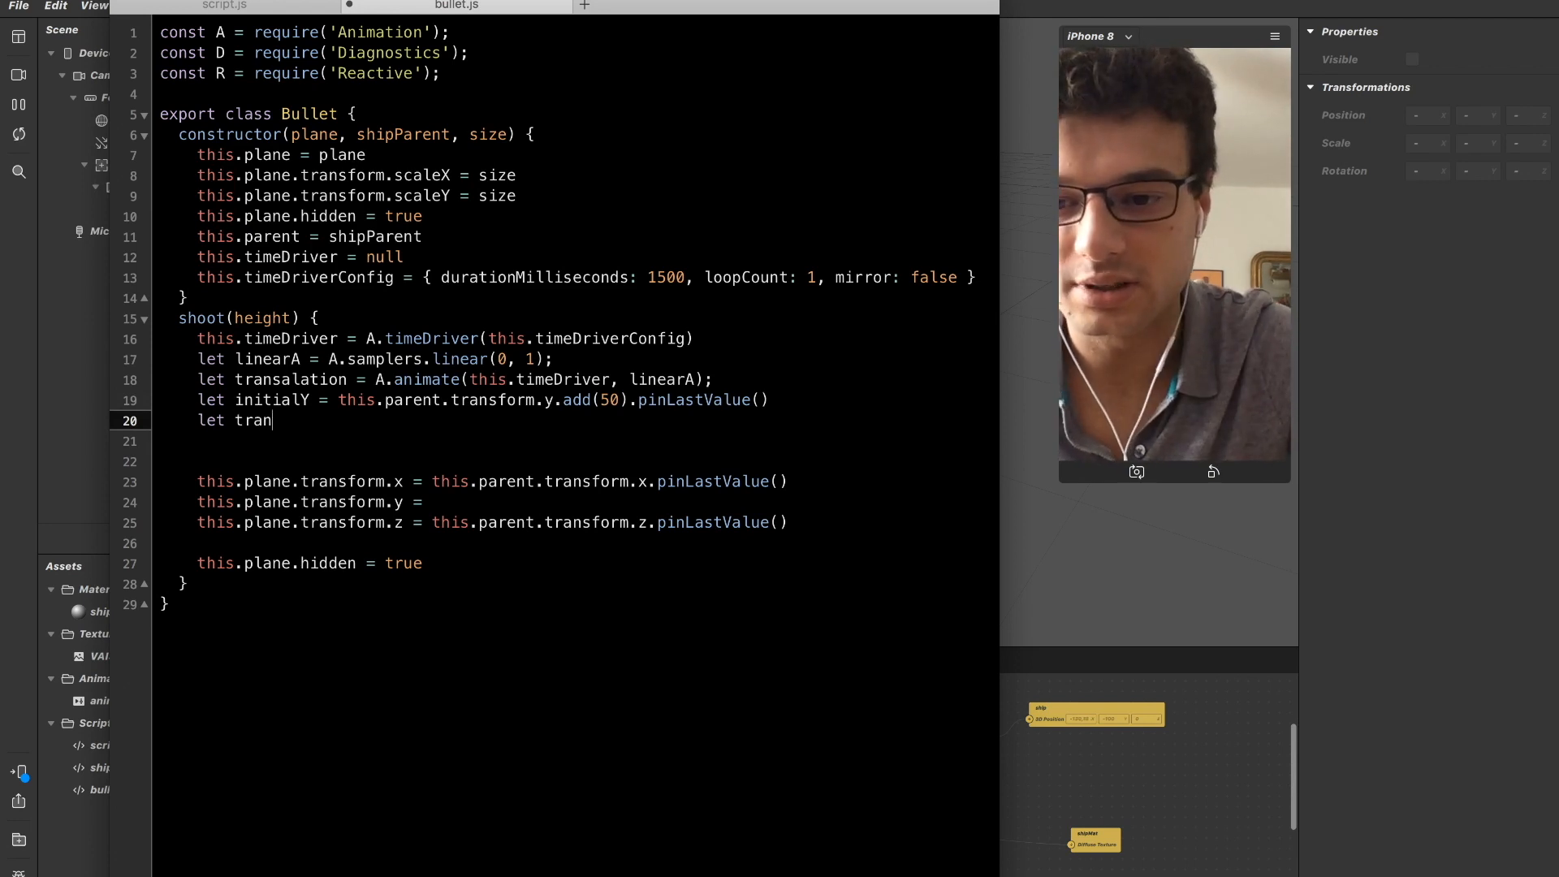
text(slatedR)
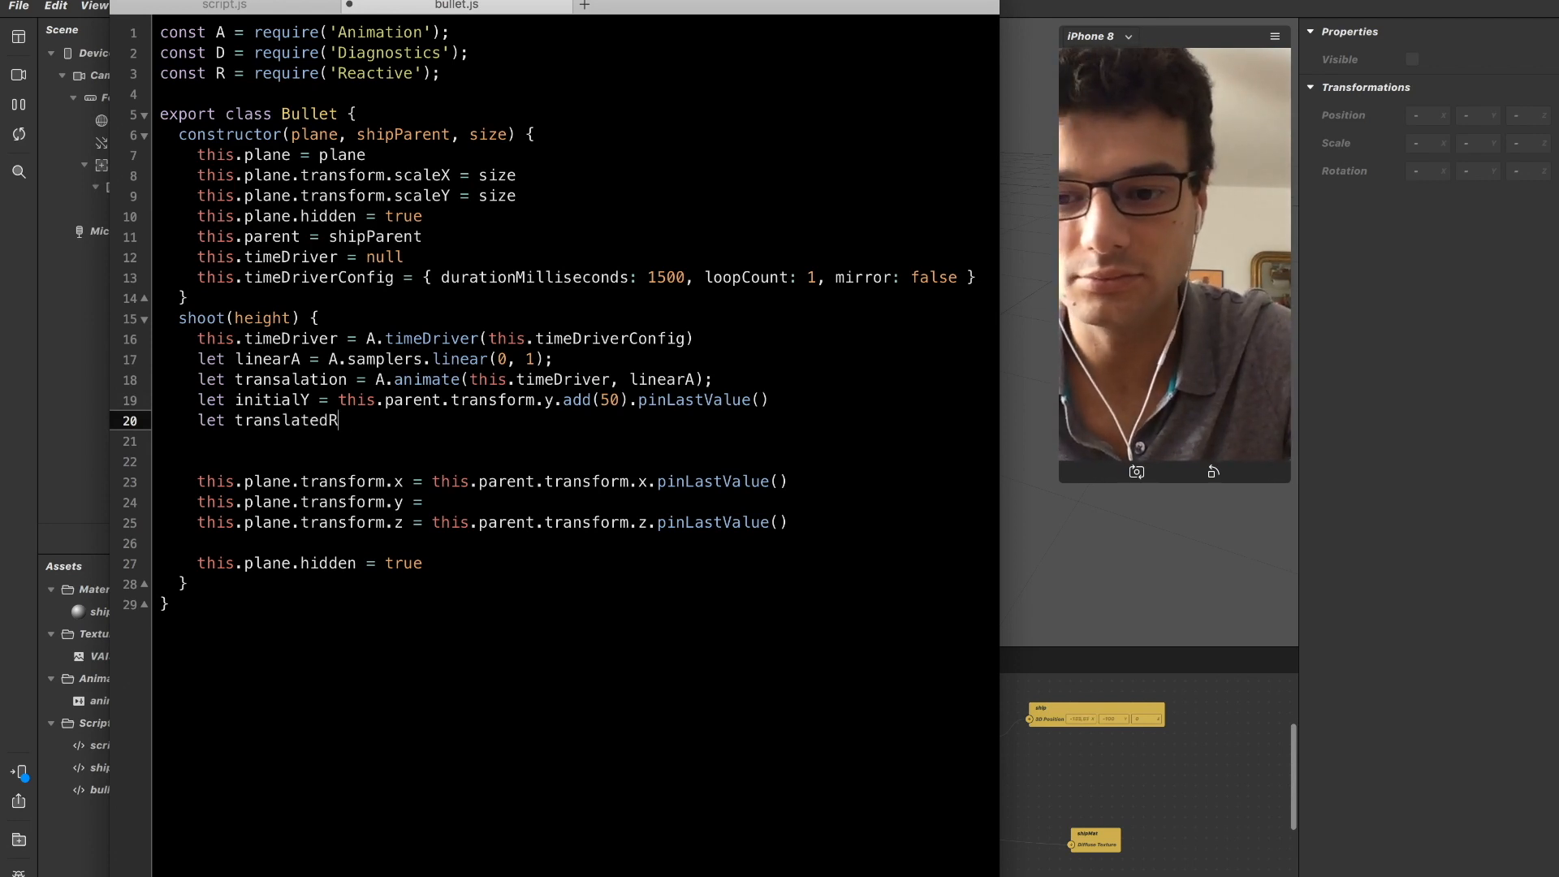
text(ange =)
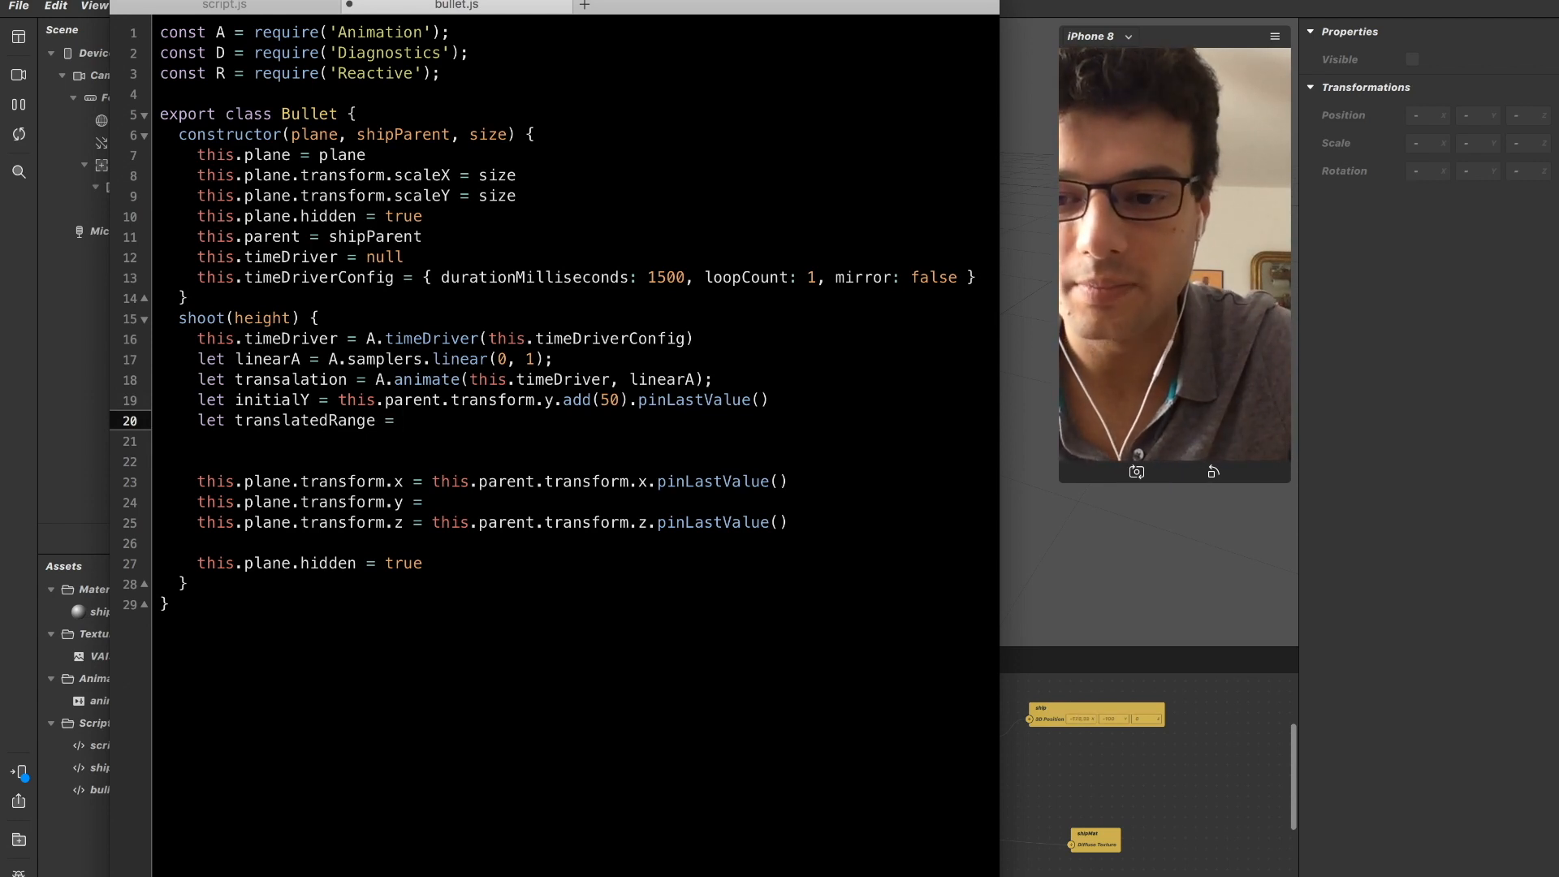
text( R.)
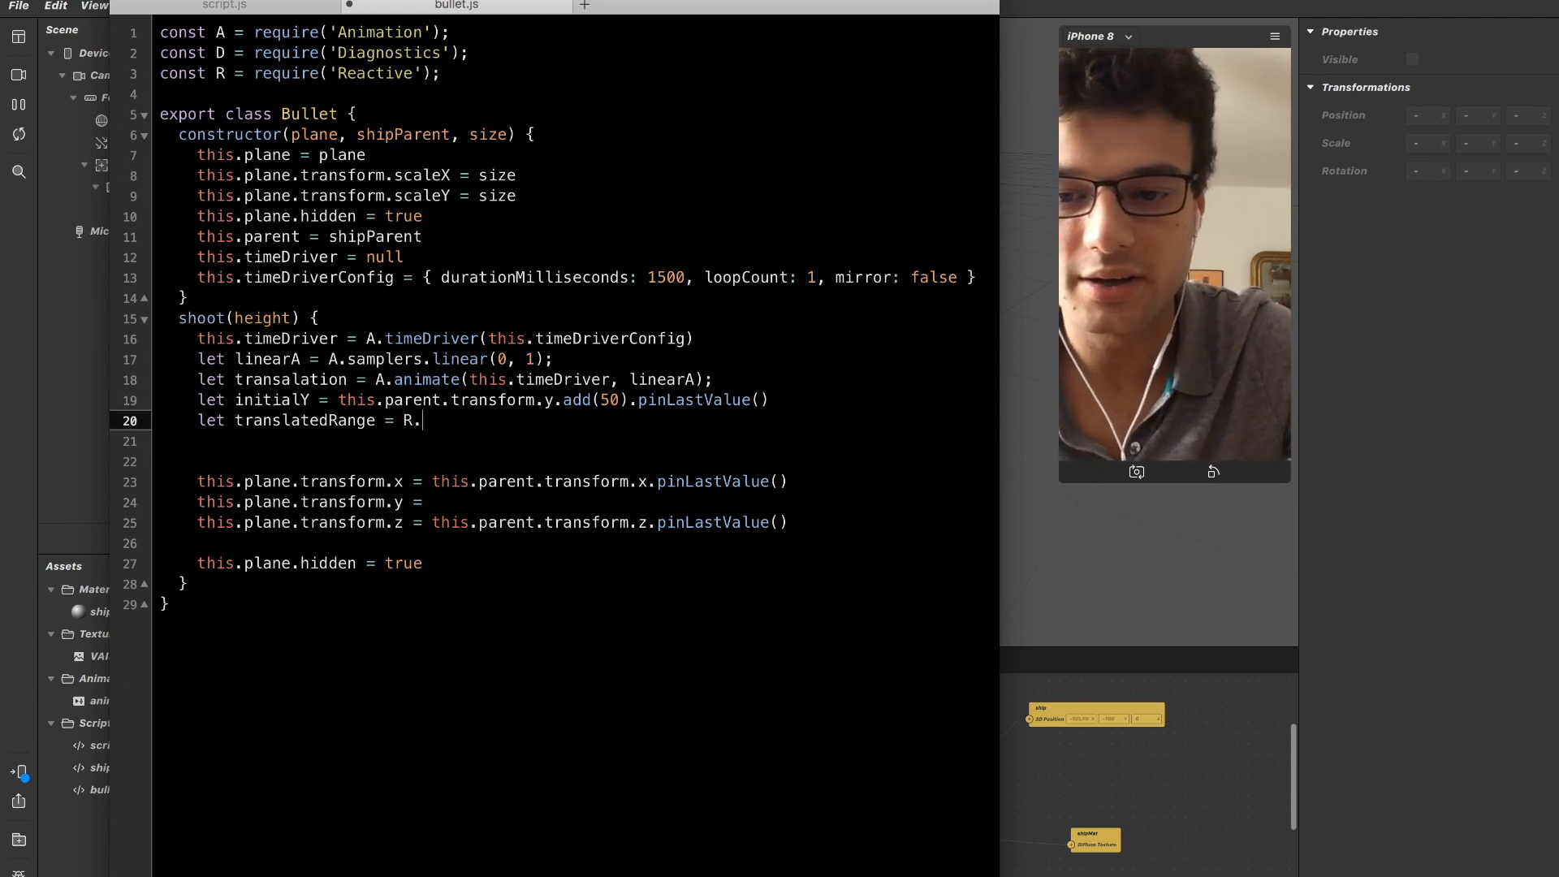
text(toRange()
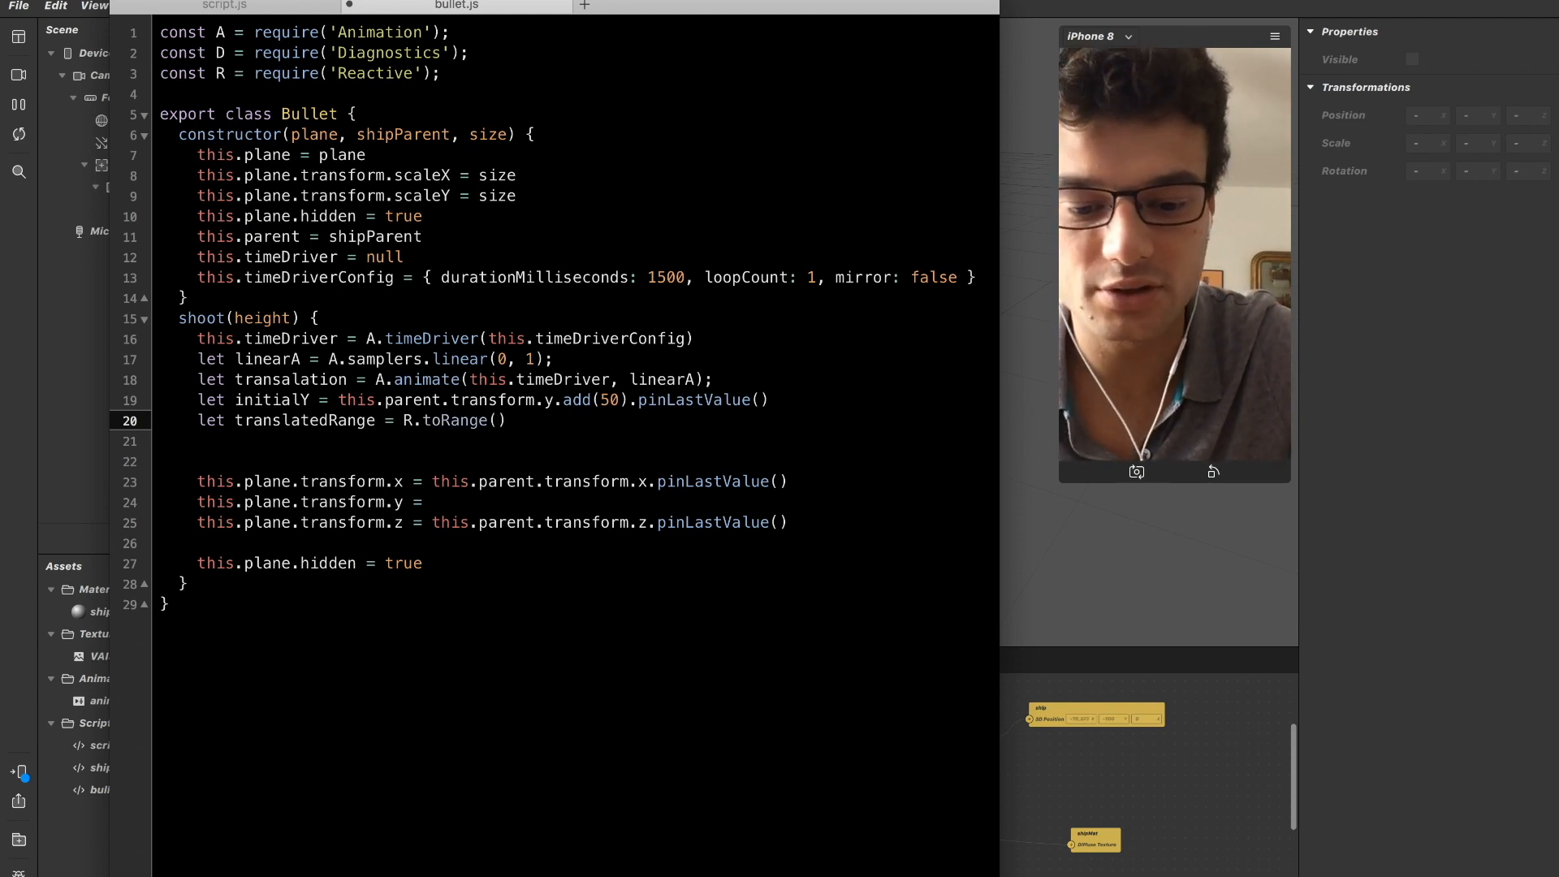
Pass the array [0, 1] as the first argument of R.toRange in the translatedRange declaration.
key(Up)
key(Up)
key(alt+Left)
key(alt+Left)
key(Up)
key(alt+Left)
key(Down)
key(Down)
key(Down)
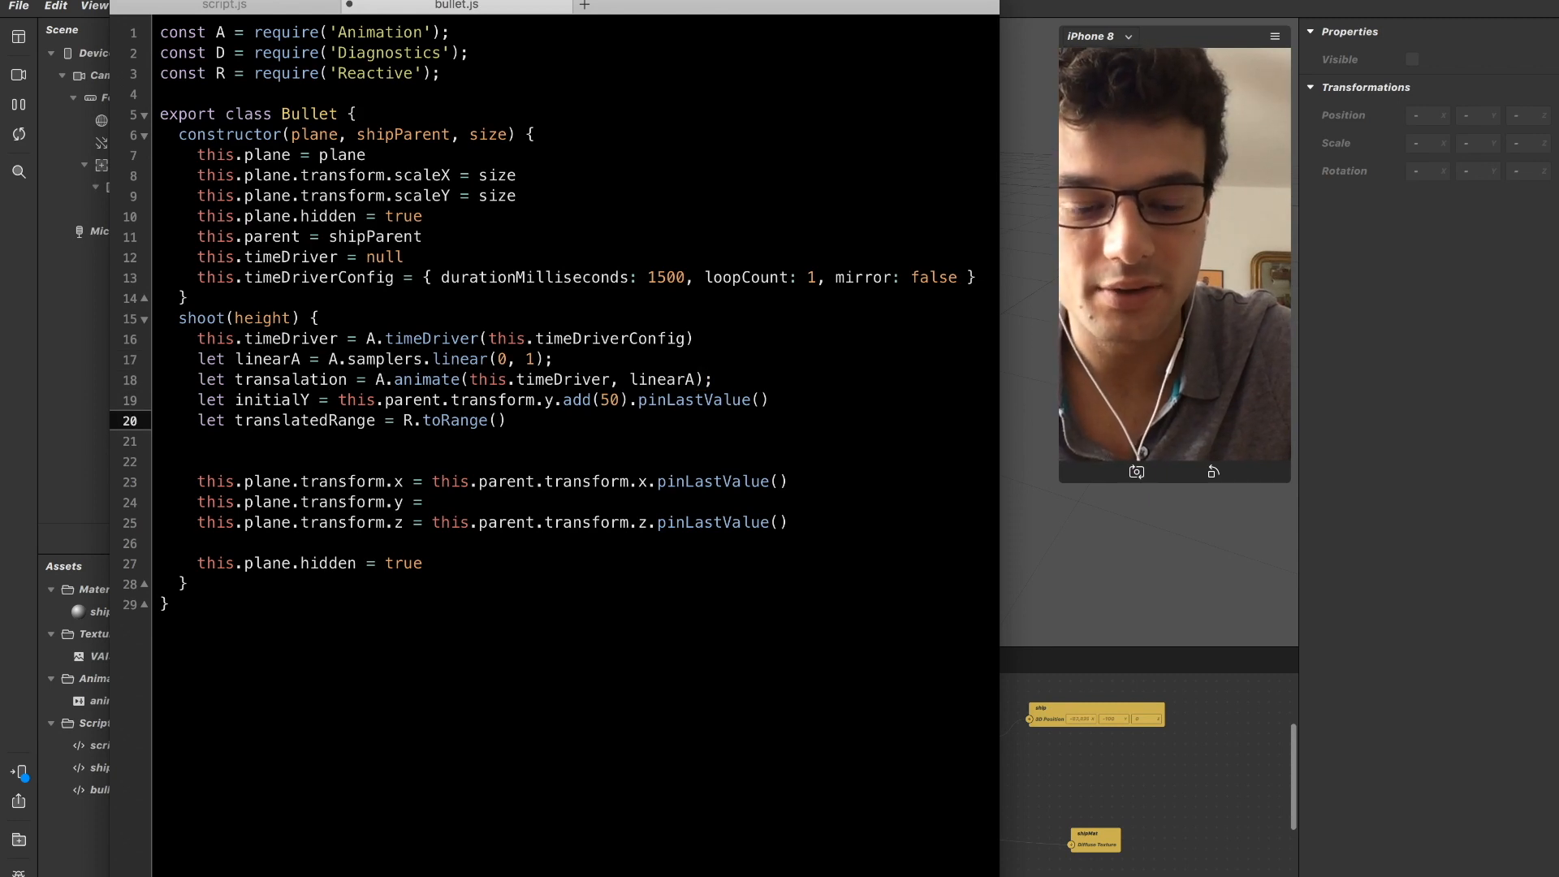
text(0, 1)
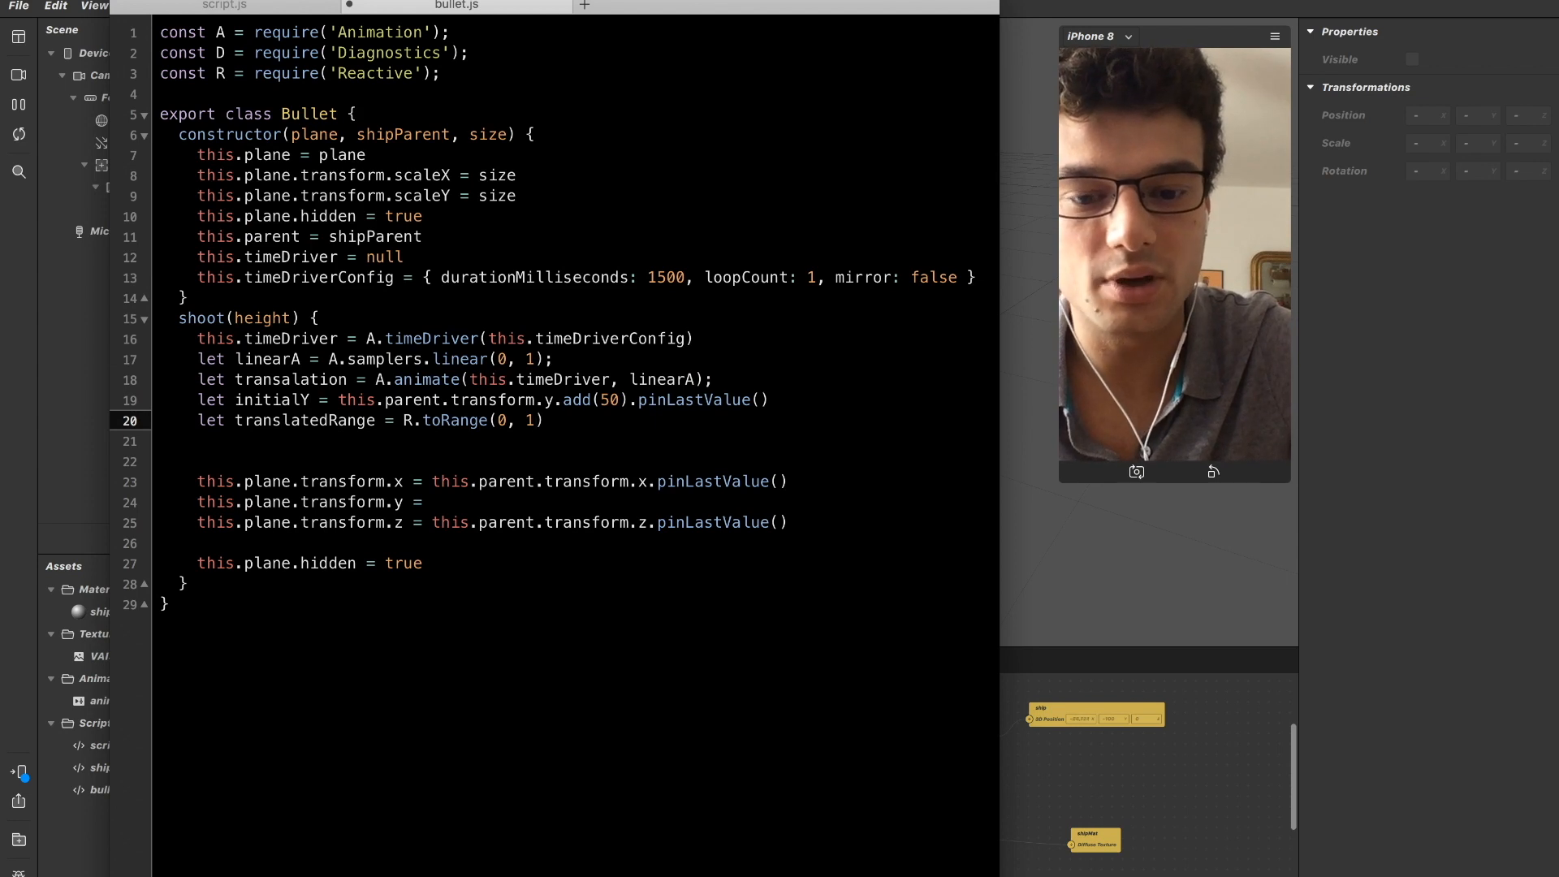
text(])
key(Left)
key(Left)
key(Left)
key(Left)
key(Left)
text([)
key(Right)
key(Right)
key(Right)
key(Right)
key(Right)
Add initialY and height as the second and third arguments of the R.toRange call.
text(, )
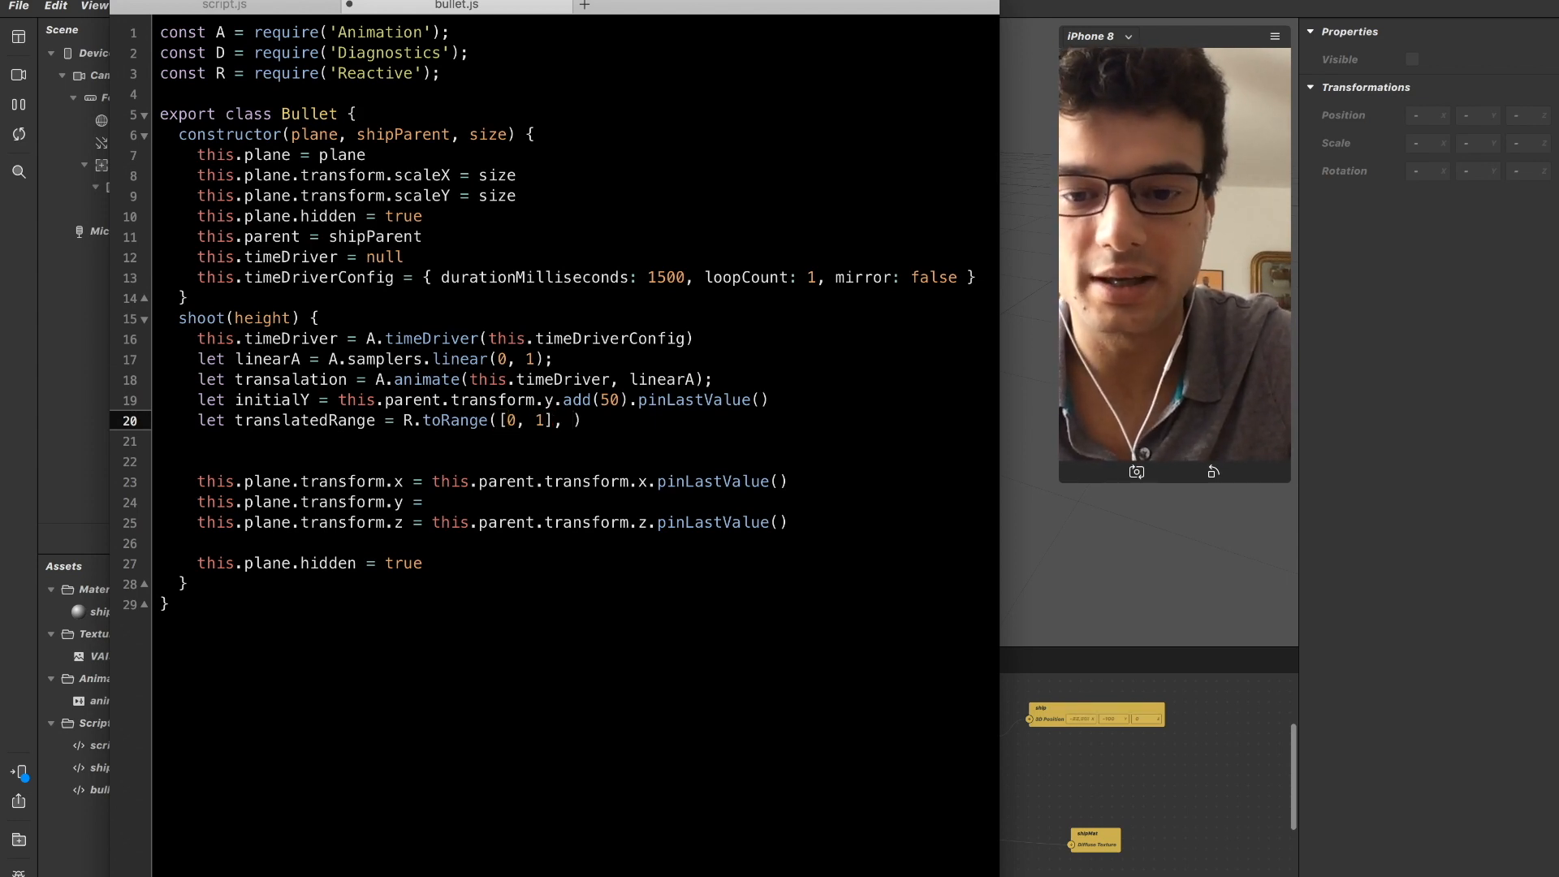
text(initial Posirtino)
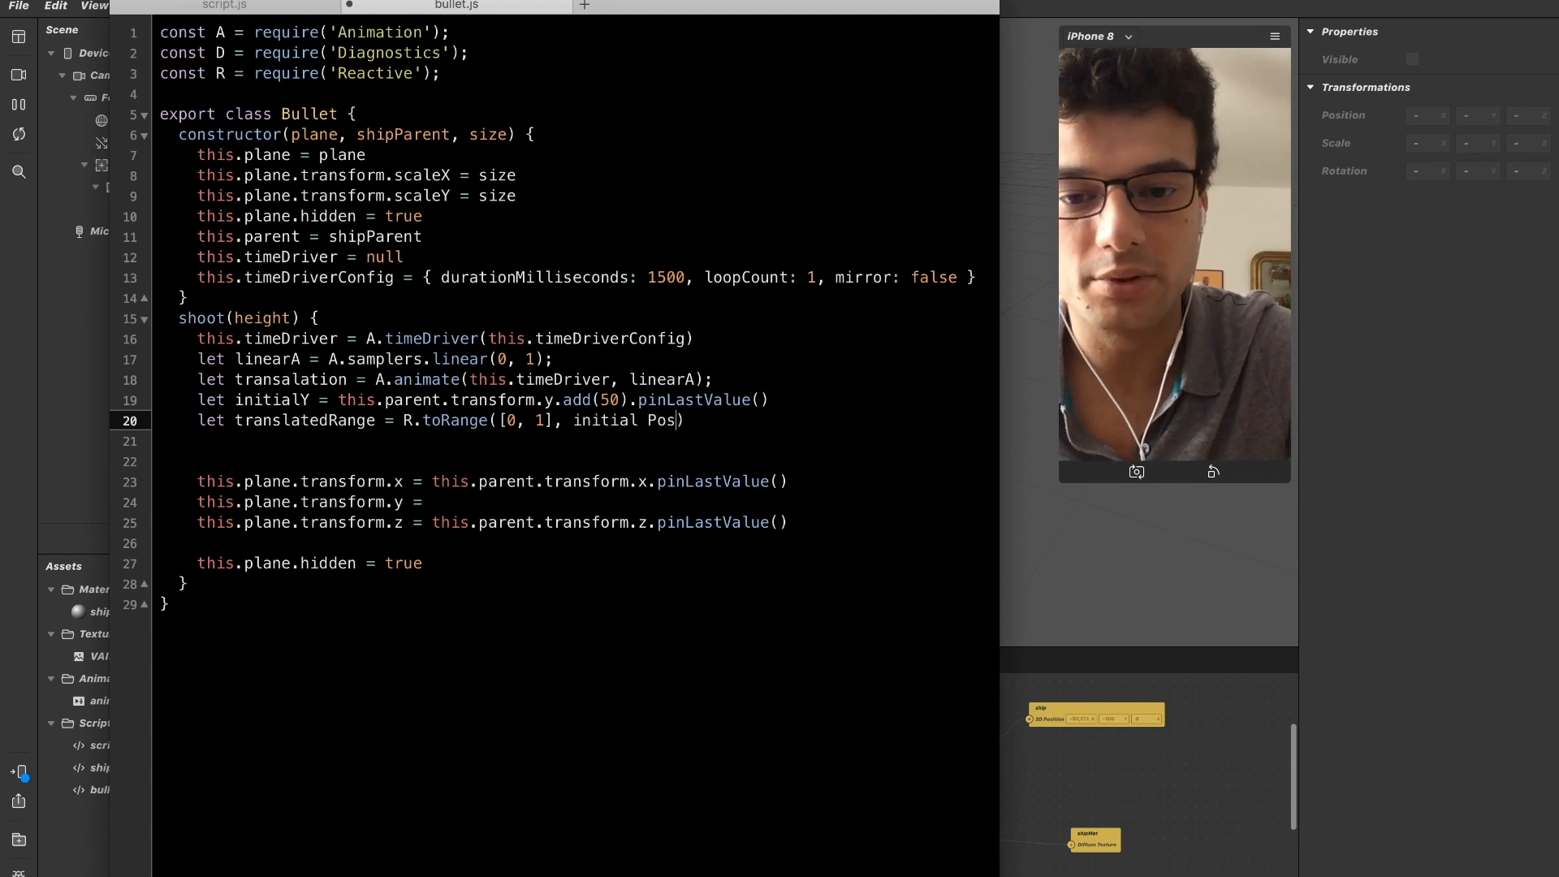
key(BackSpace)
key(BackSpace)
key(BackSpace)
key(BackSpace)
key(BackSpace)
key(BackSpace)
key(BackSpace)
key(BackSpace)
key(BackSpace)
key(BackSpace)
text(Y,)
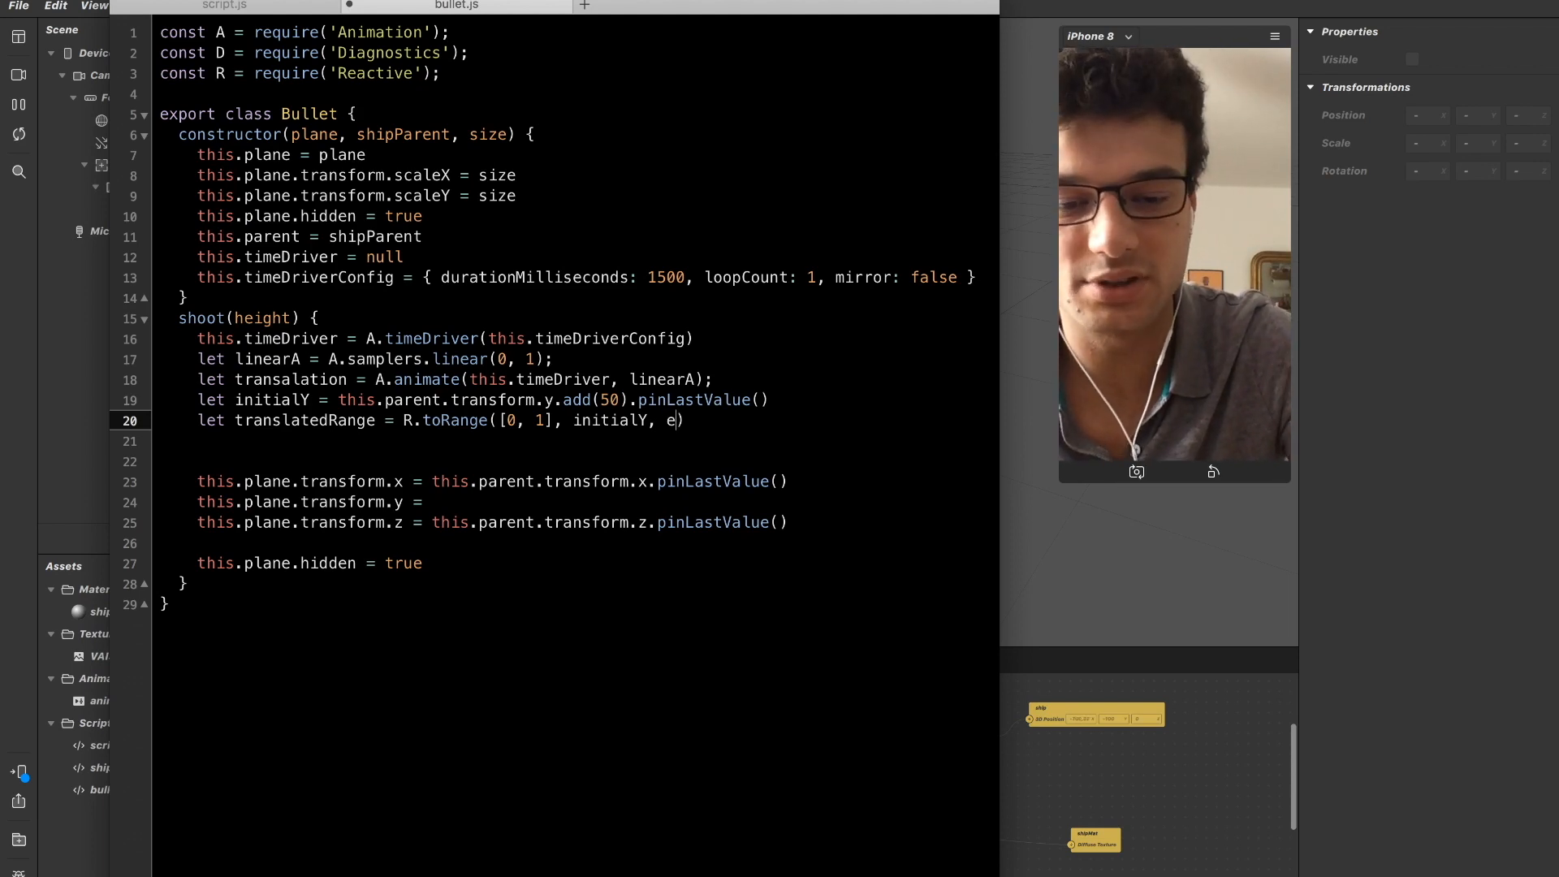
text(height)
Replace the [0, 1] array in the R.toRange call with the linearA sampler.
key(Up)
key(Down)
key(alt+Left)
key(alt+Left)
key(alt+Left)
key(Right)
key(Right)
key(shift+Left)
key(shift+Left)
key(shift+Left)
key(shift+Left)
key(shift+Left)
key(shift+Left)
key(BackSpace)
key(Up)
key(Up)
key(Up)
key(Left)
key(Left)
key(Left)
key(Left)
key(Left)
key(Left)
key(Left)
key(shift+Left)
key(shift+Left)
key(shift+Left)
key(shift+Left)
key(shift+Left)
key(shift+Left)
key(shift+Left)
key(shift+Left)
key(shift+Right)
key(super+c)
key(Down)
key(Down)
key(Down)
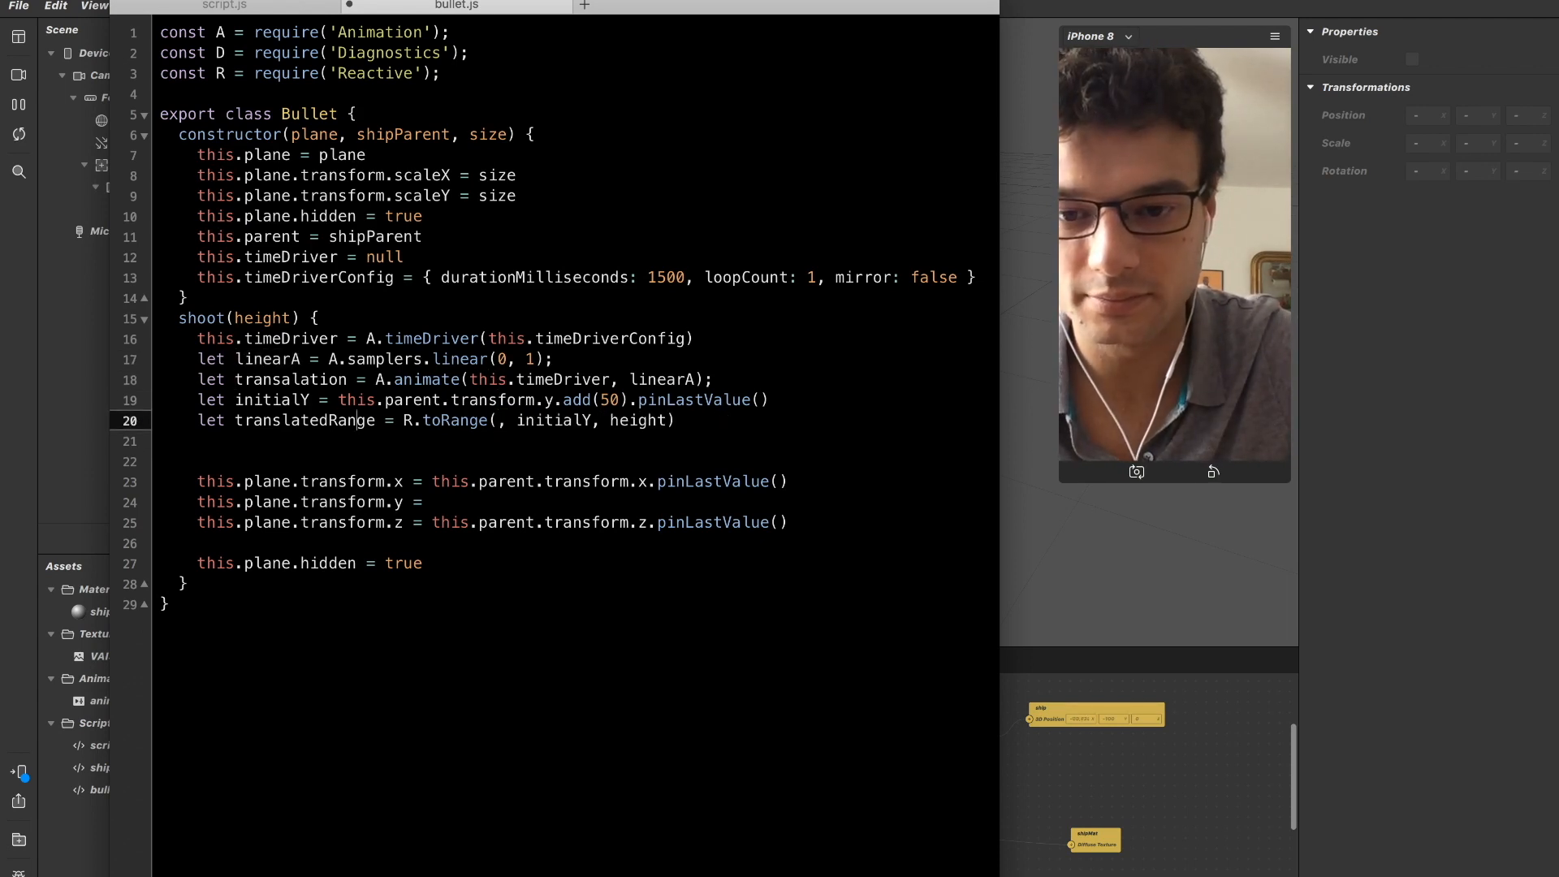
key(super+v)
Examine the linearA, initialY and height arguments of the R.toRange call against the declarations above it.
key(Up)
key(Down)
key(Down)
key(Up)
key(Up)
key(Right)
key(Right)
key(Right)
key(Right)
key(Right)
key(Right)
key(Right)
key(Right)
key(Right)
key(Right)
key(Right)
key(Down)
key(Down)
key(Down)
key(Down)
key(Up)
key(Up)
key(Up)
key(Up)
key(Up)
key(Left)
key(Left)
key(Left)
key(Left)
key(Left)
key(Left)
key(Left)
key(Left)
key(Down)
key(Down)
key(Left)
key(shift+Right)
key(shift+Right)
key(shift+Right)
key(shift+Right)
key(shift+Right)
key(shift+Right)
key(shift+Right)
key(shift+Right)
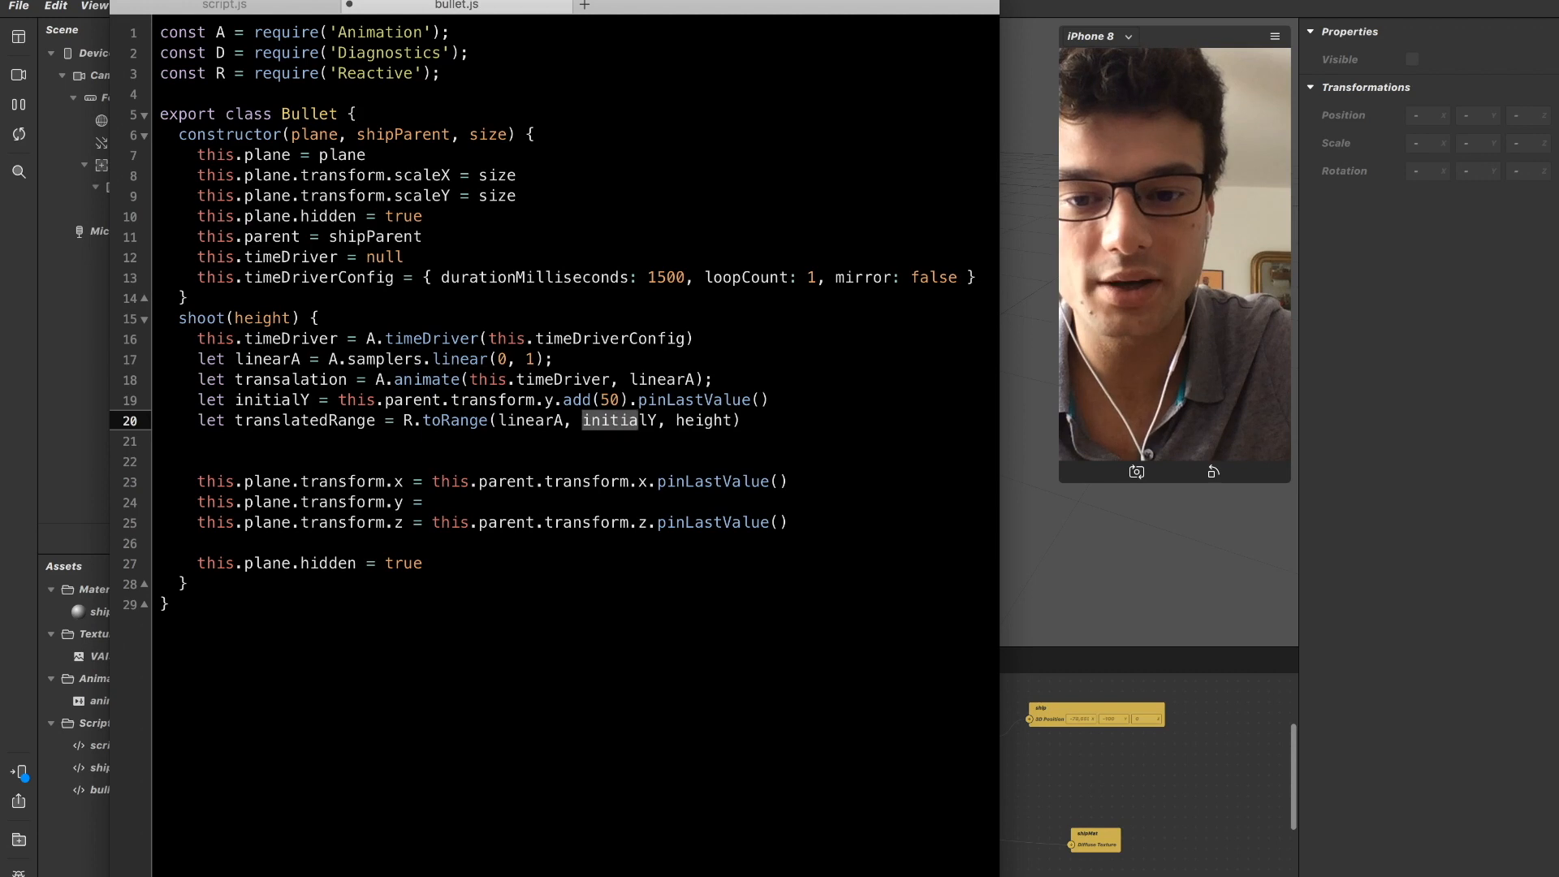
key(Right)
key(Right)
key(Right)
key(shift+Right)
key(shift+Right)
key(shift+Right)
key(shift+Right)
key(shift+Right)
key(shift+Right)
key(shift+Right)
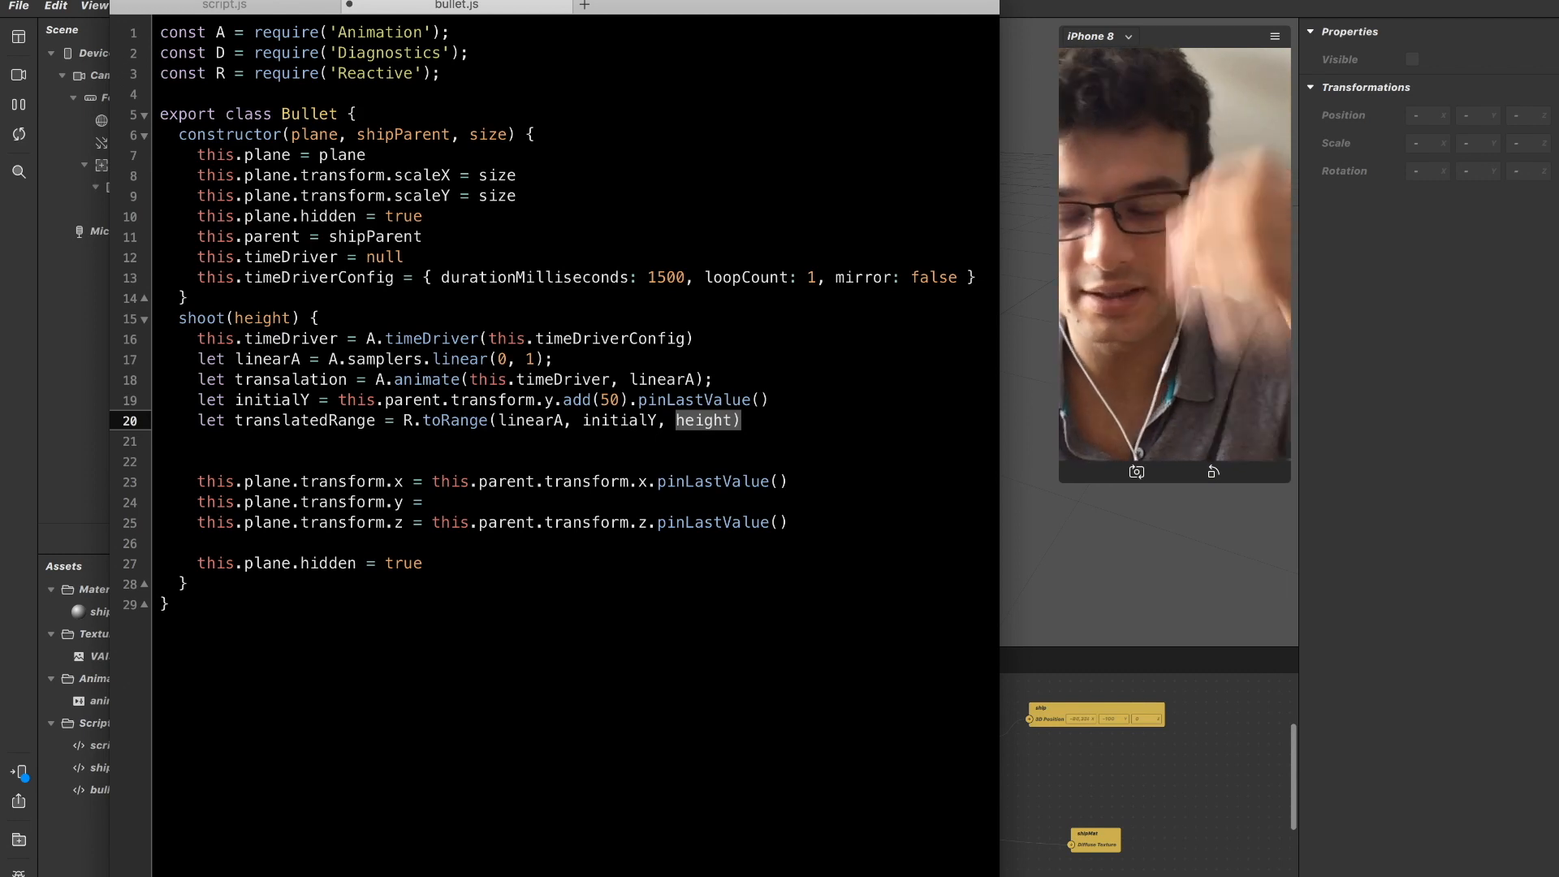
Assign translatedRange to this.plane.transform.y in the shoot method.
double_click(346, 421)
click(437, 502)
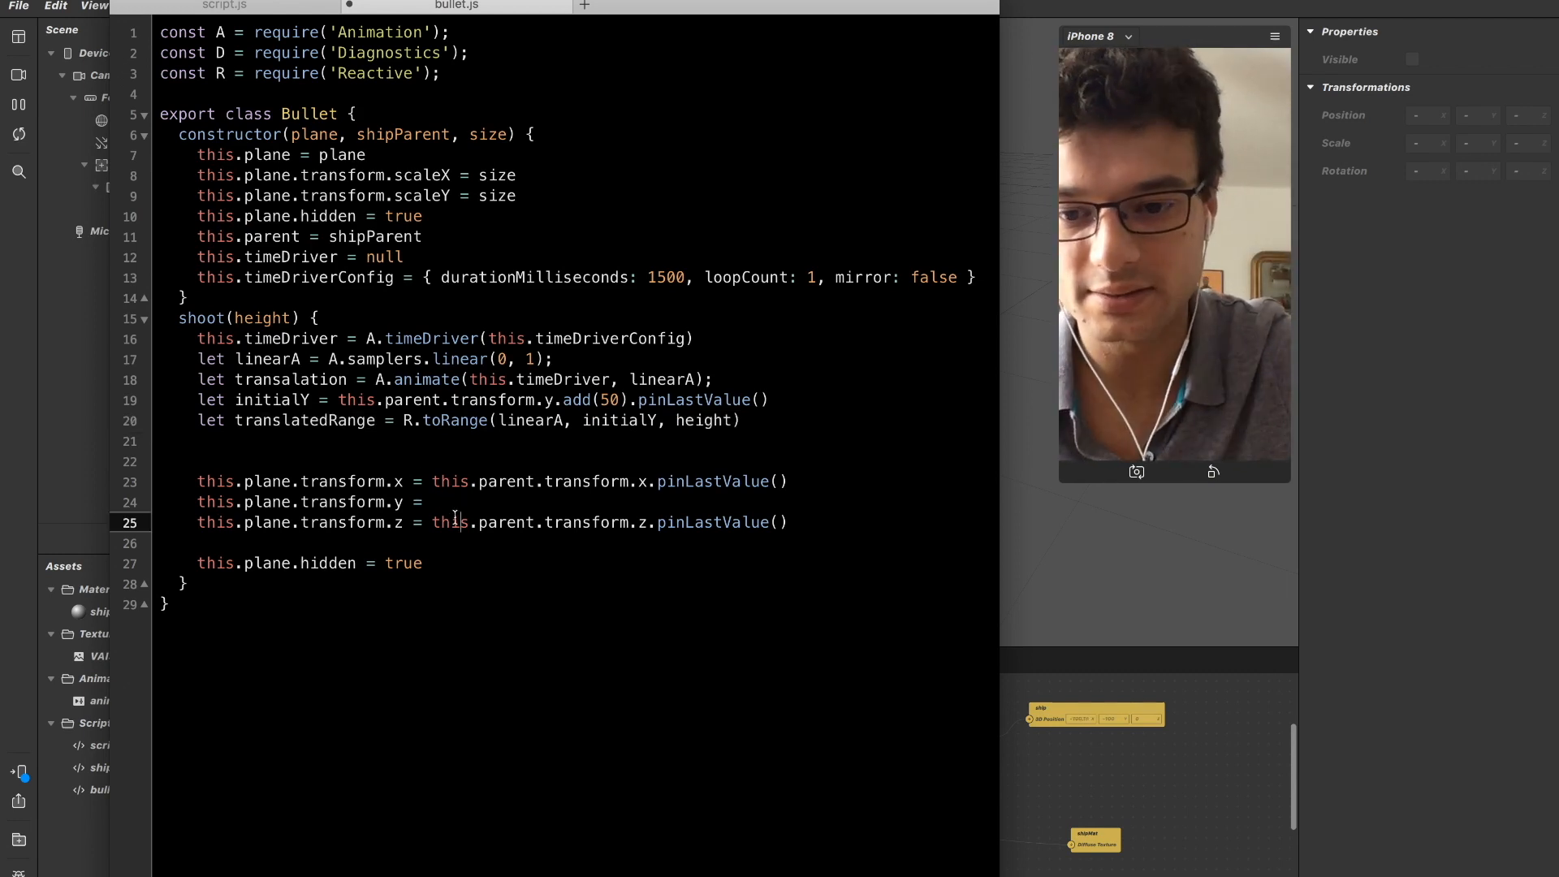
text(translatedRange)
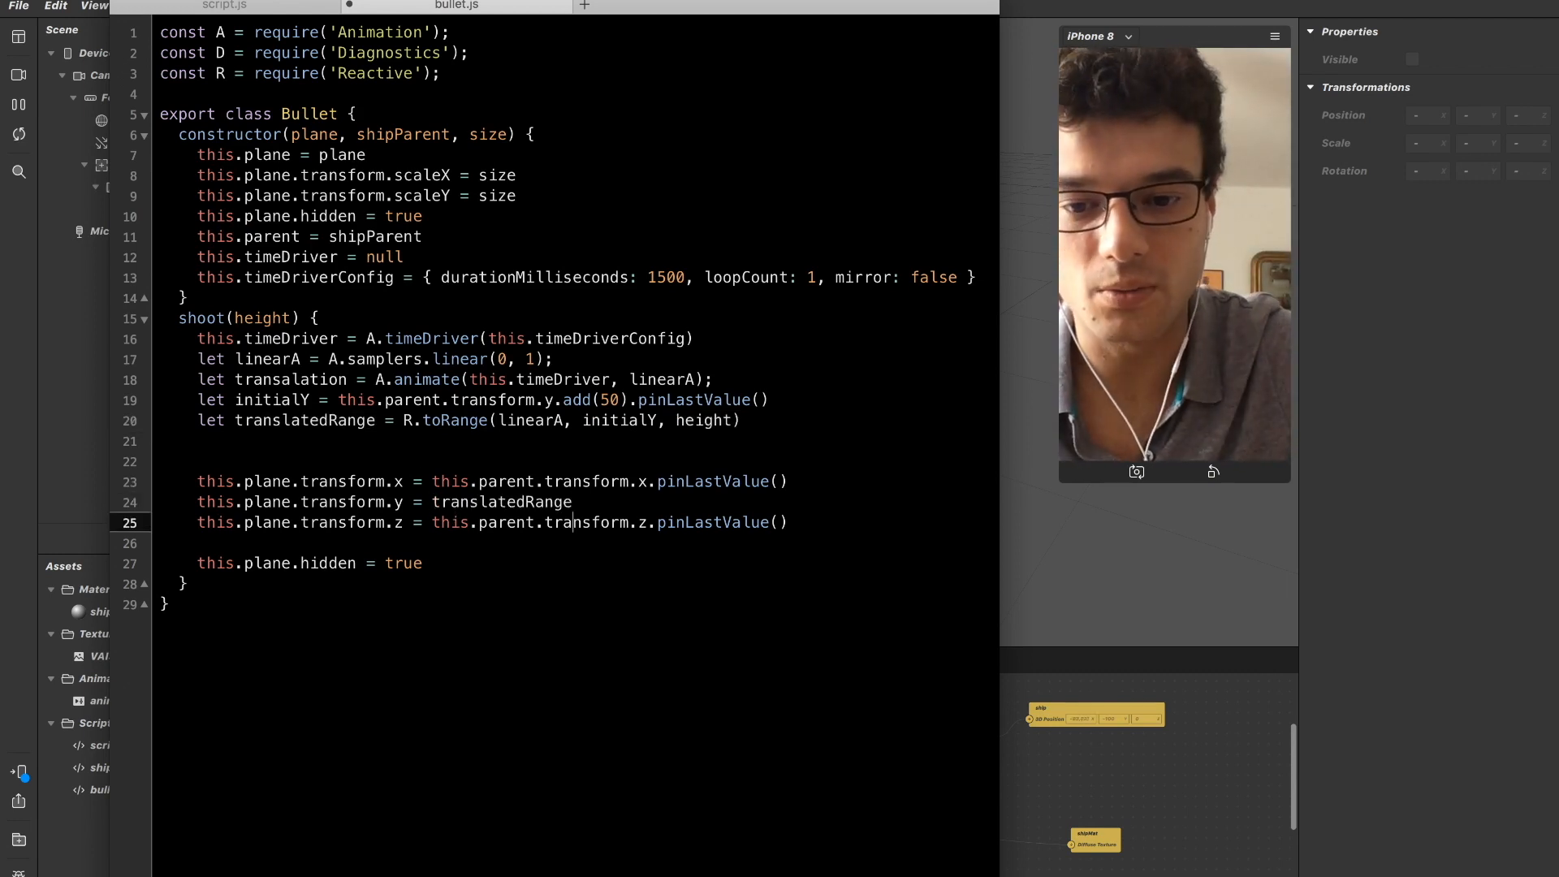
Set this.plane.hidden to false at the end of the shoot method and remove the blank line above it.
key(Down)
key(Down)
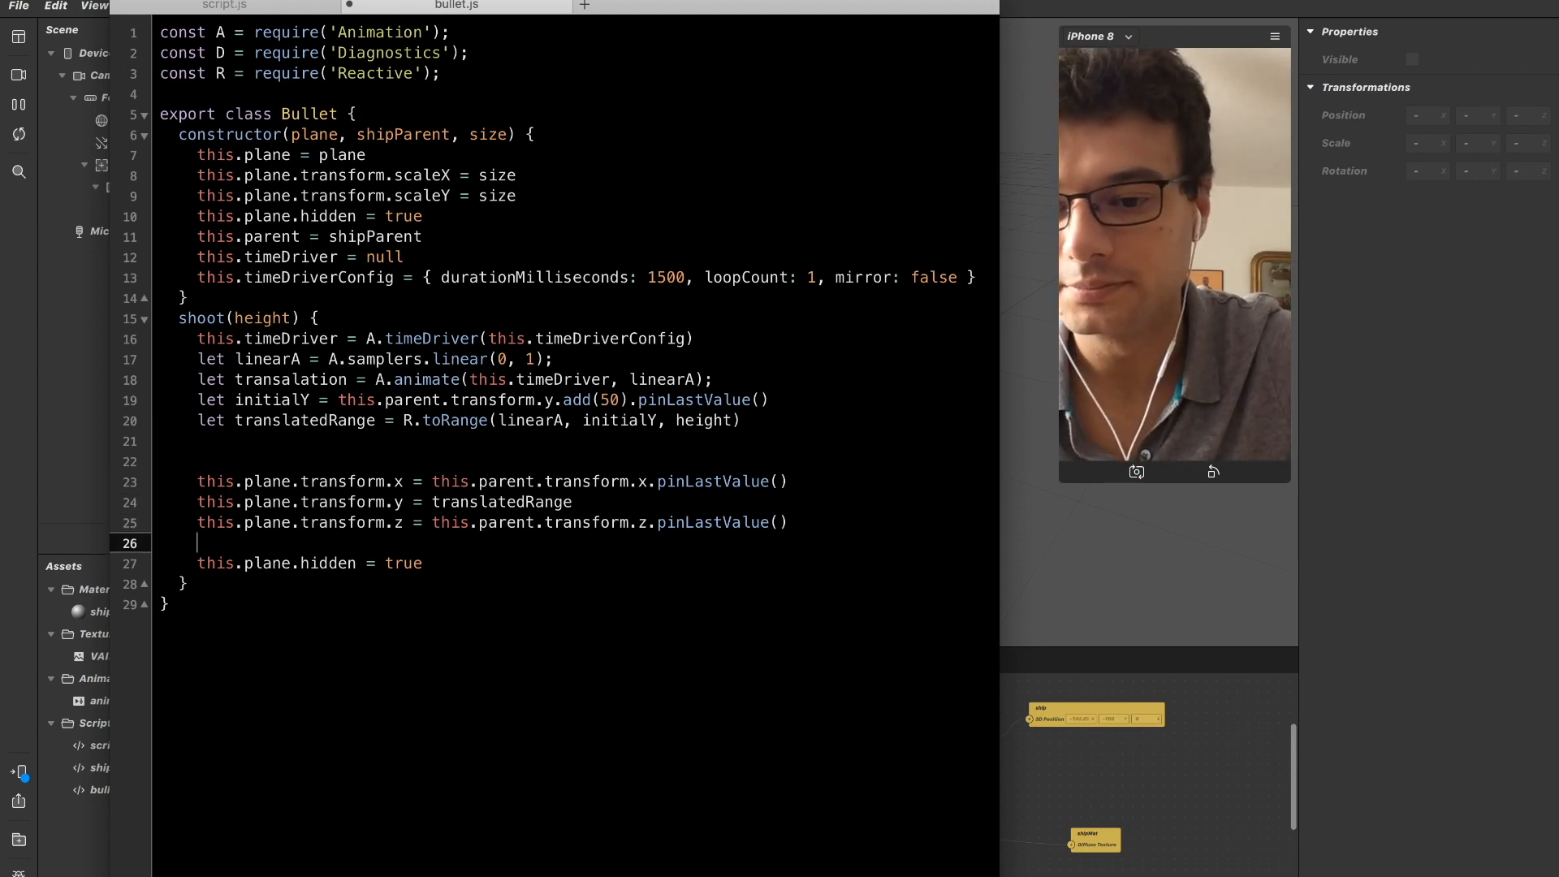
key(Down)
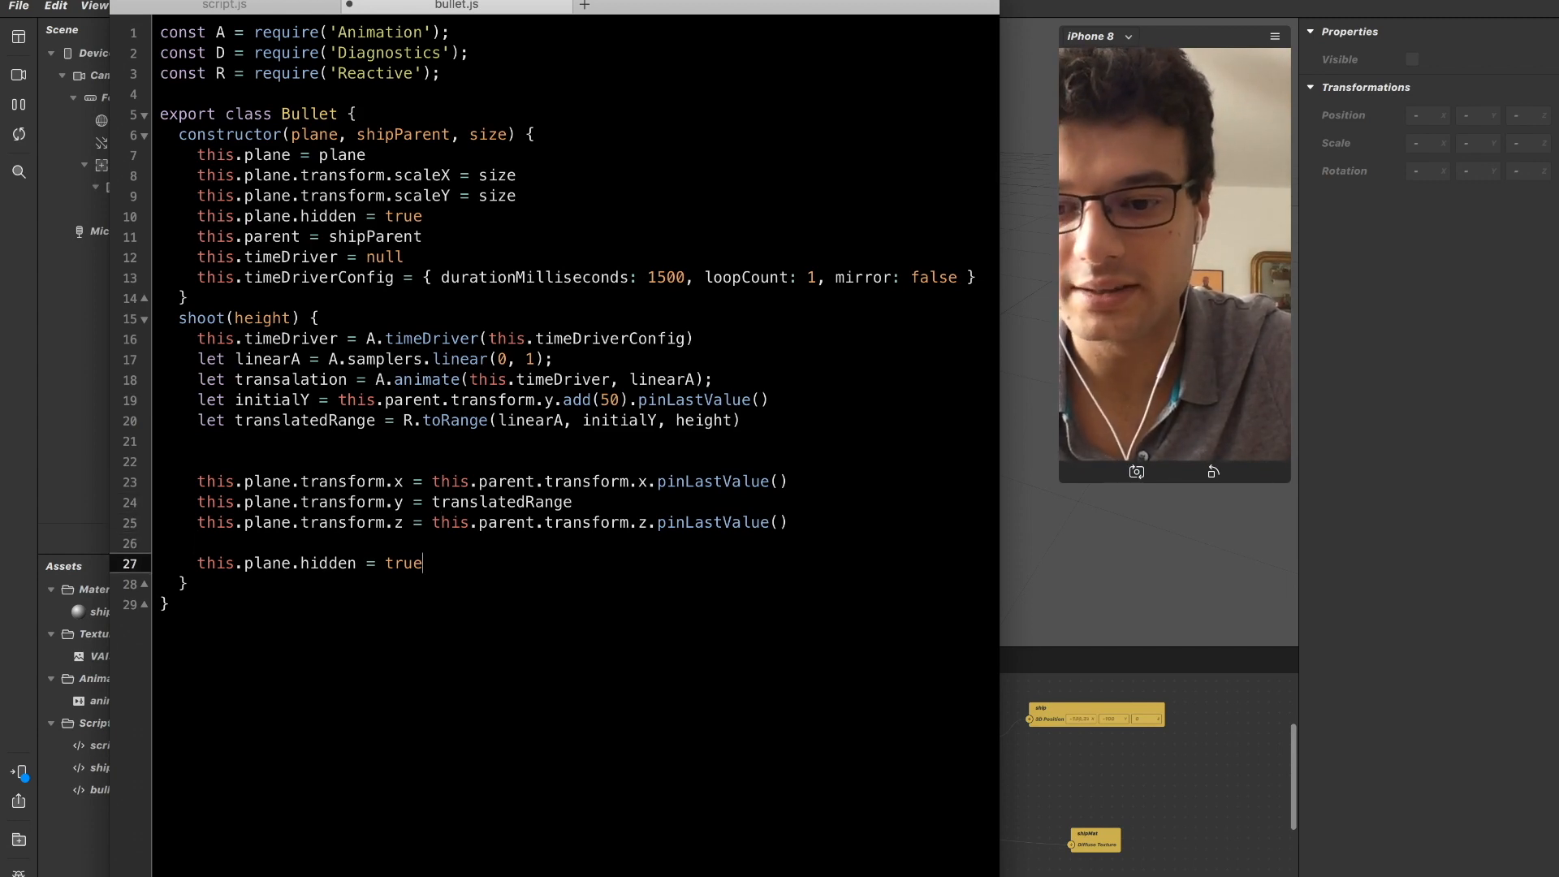
key(shift+super+Up)
key(Up)
key(Down)
key(Down)
key(Down)
key(Down)
key(Down)
key(Down)
key(Down)
key(Down)
key(Down)
key(Down)
key(Down)
key(Down)
key(Down)
key(Down)
key(Down)
key(Down)
key(Down)
key(Down)
key(Down)
key(Down)
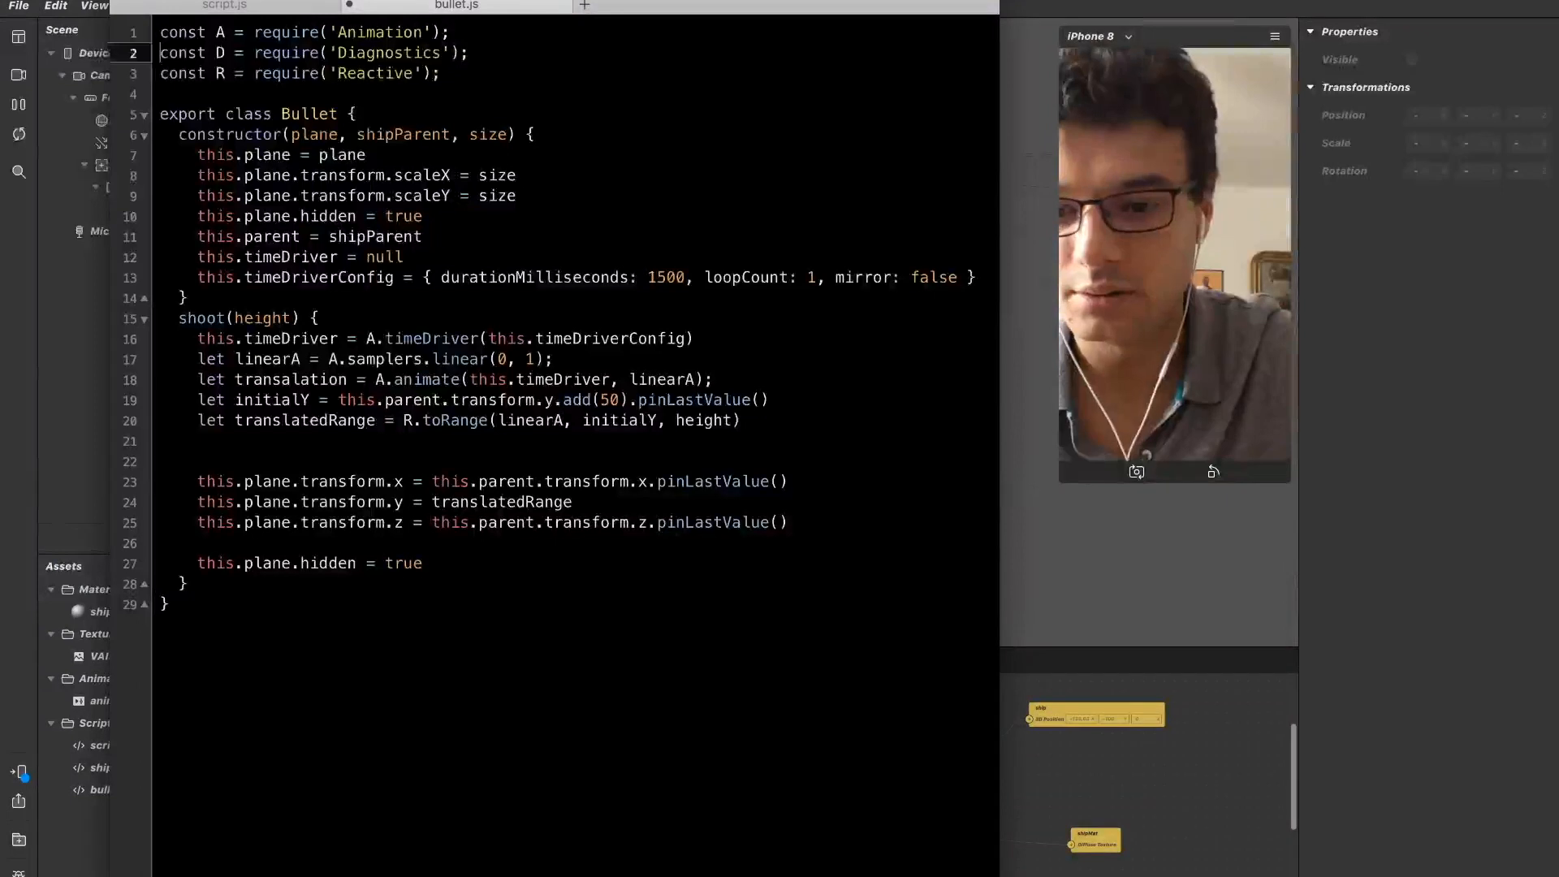
key(Up)
key(shift+Left)
key(shift+Left)
key(shift+Left)
key(shift+Left)
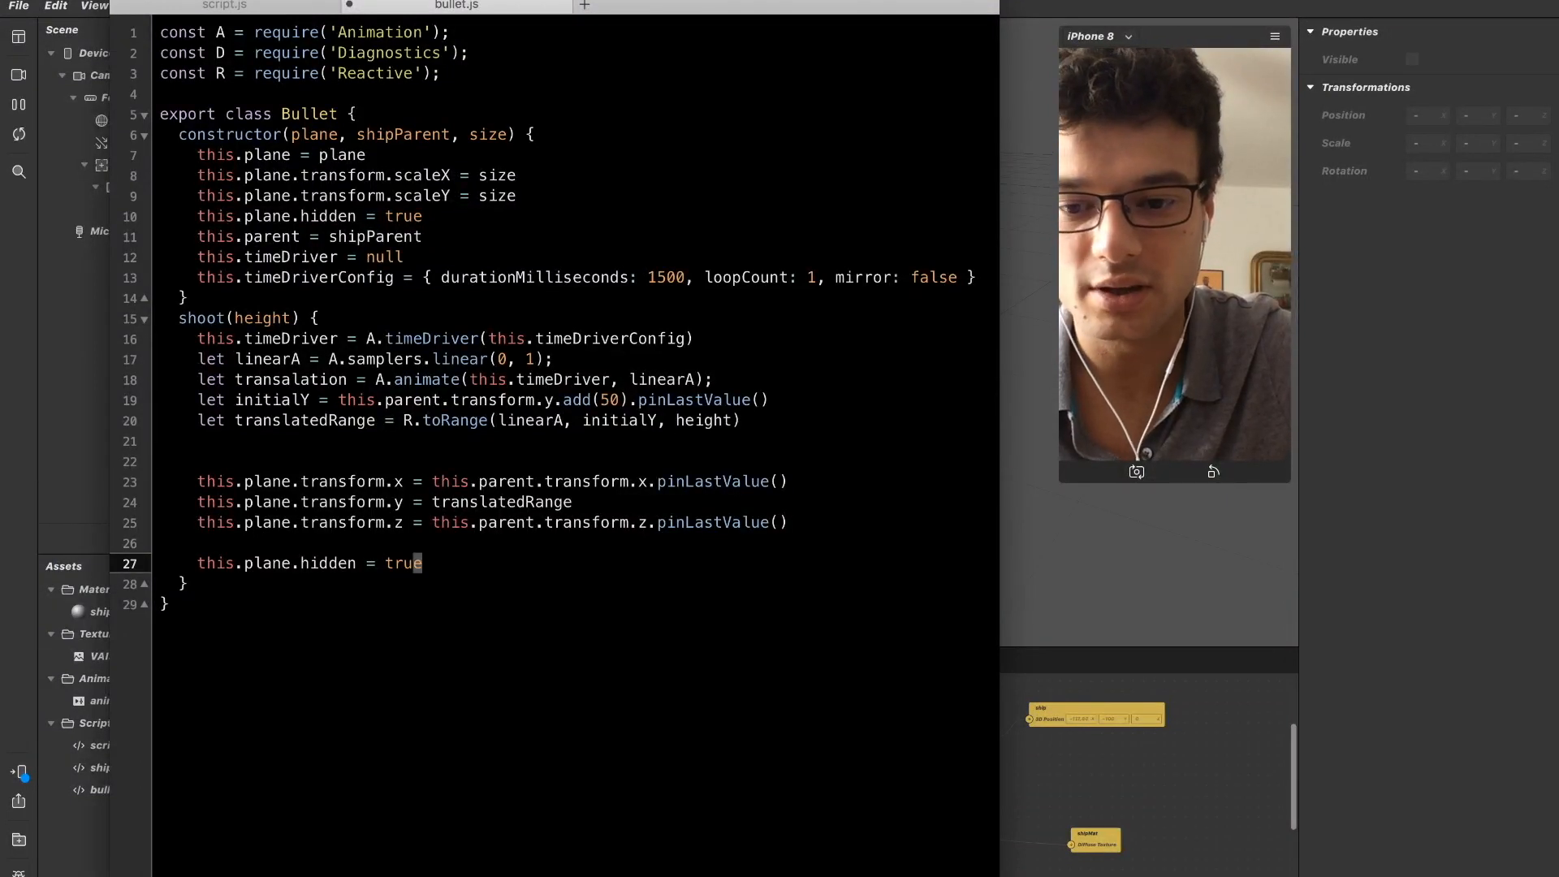
text(false)
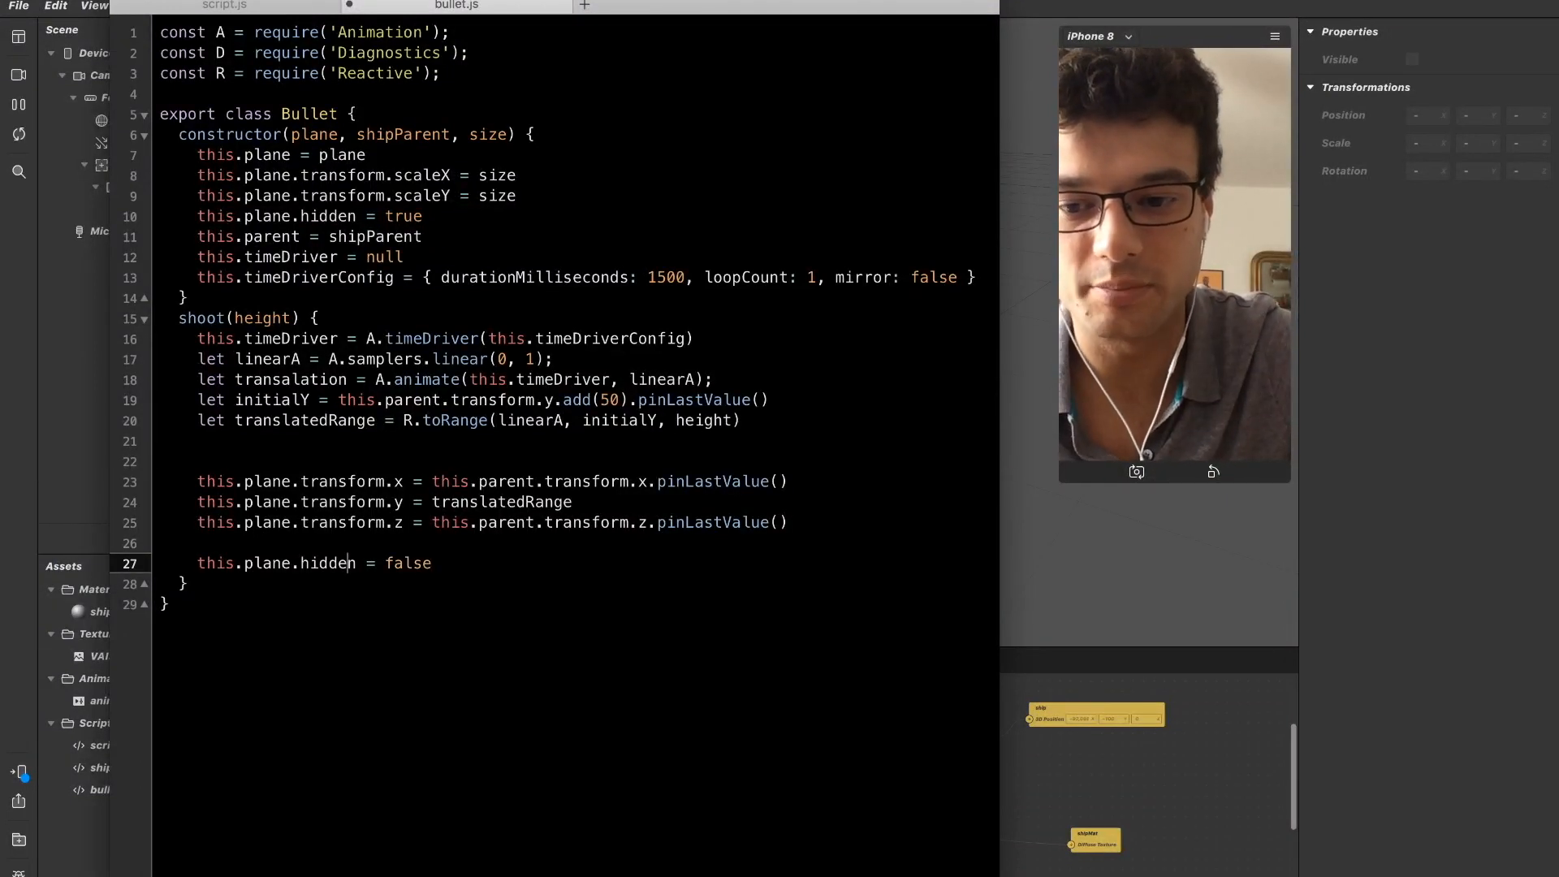
key(Up)
key(BackSpace)
Add a this.timeDriver.start() call at the end of shoot, one blank line below the hidden assignment.
key(Down)
key(Return)
key(Return)
text(this.timeDriver)
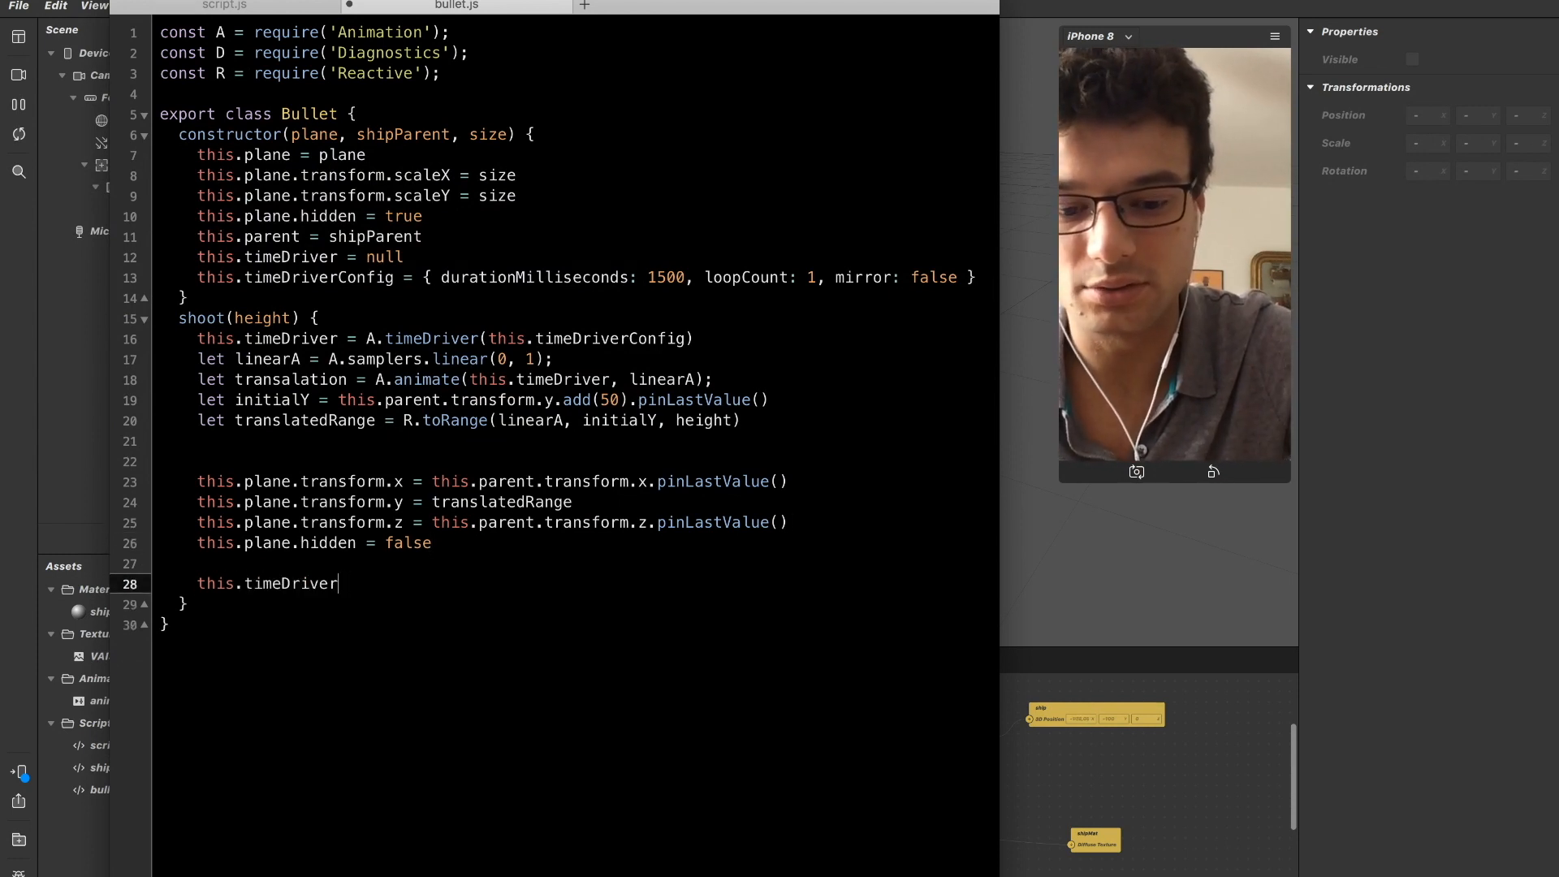
text(.sta()
key(Left)
text(.start)
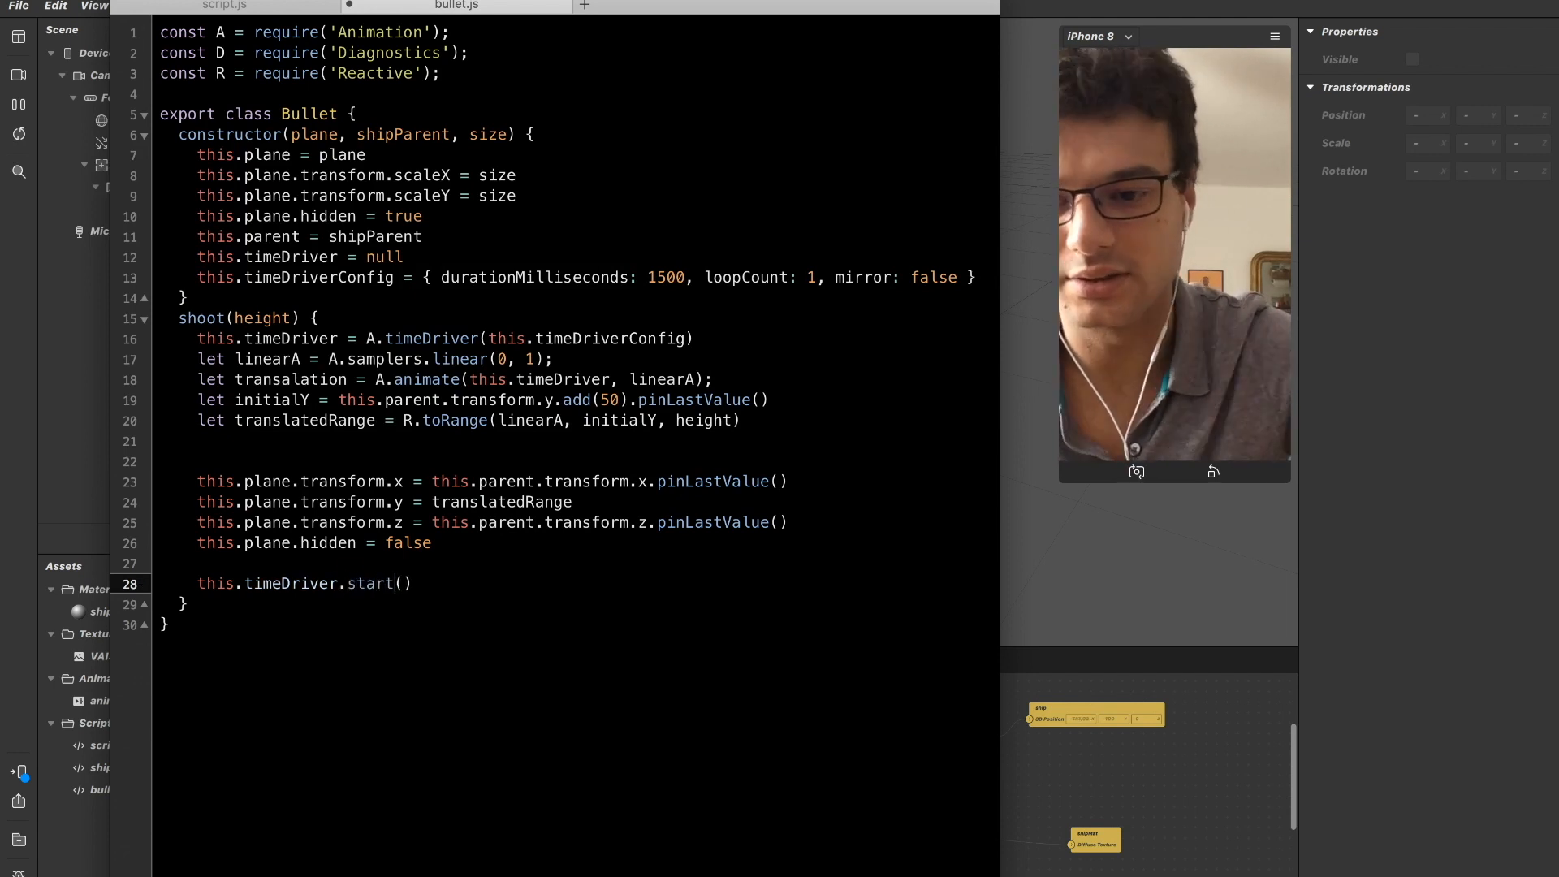
Insert two more blank lines between the hidden assignment and this.timeDriver.start().
key(Up)
key(Return)
key(Return)
key(Up)
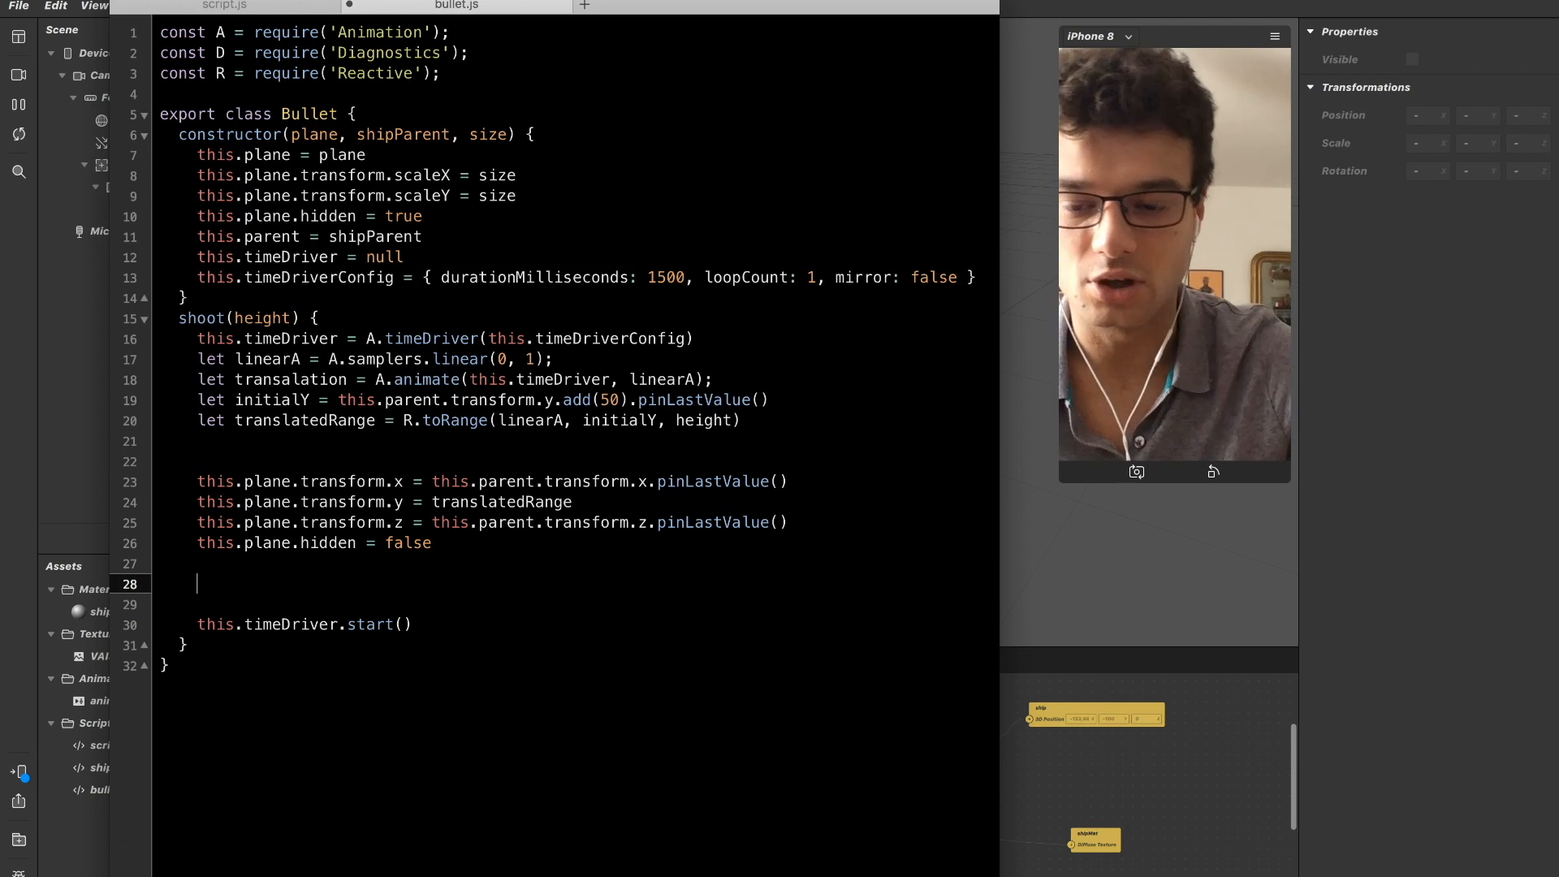
text(this.)
key(BackSpace)
key(BackSpace)
key(BackSpace)
key(BackSpace)
key(BackSpace)
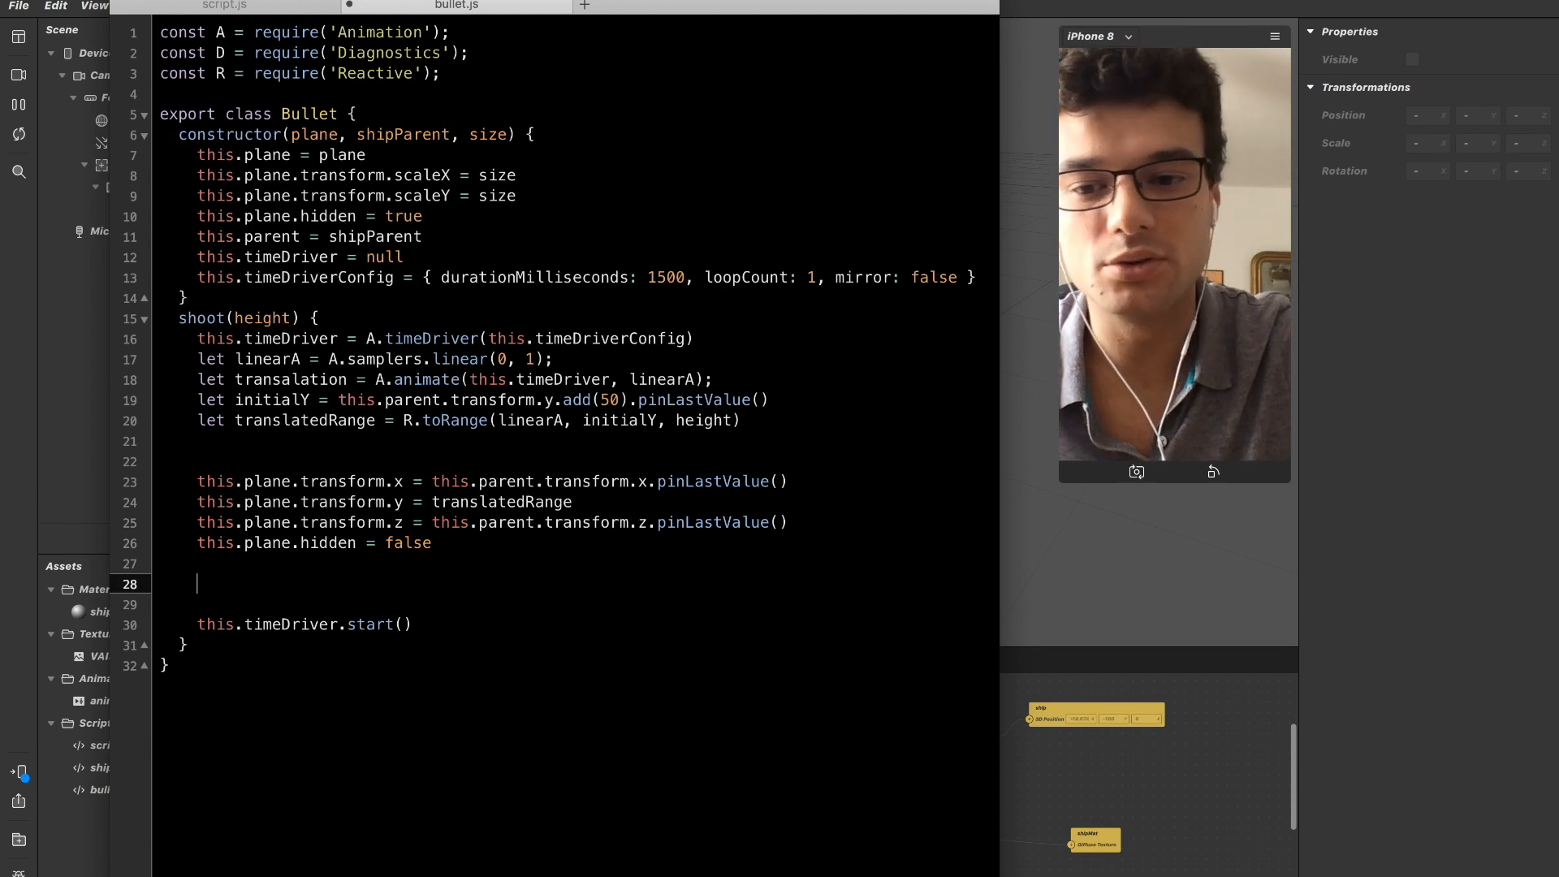
drag(246, 539, 488, 535)
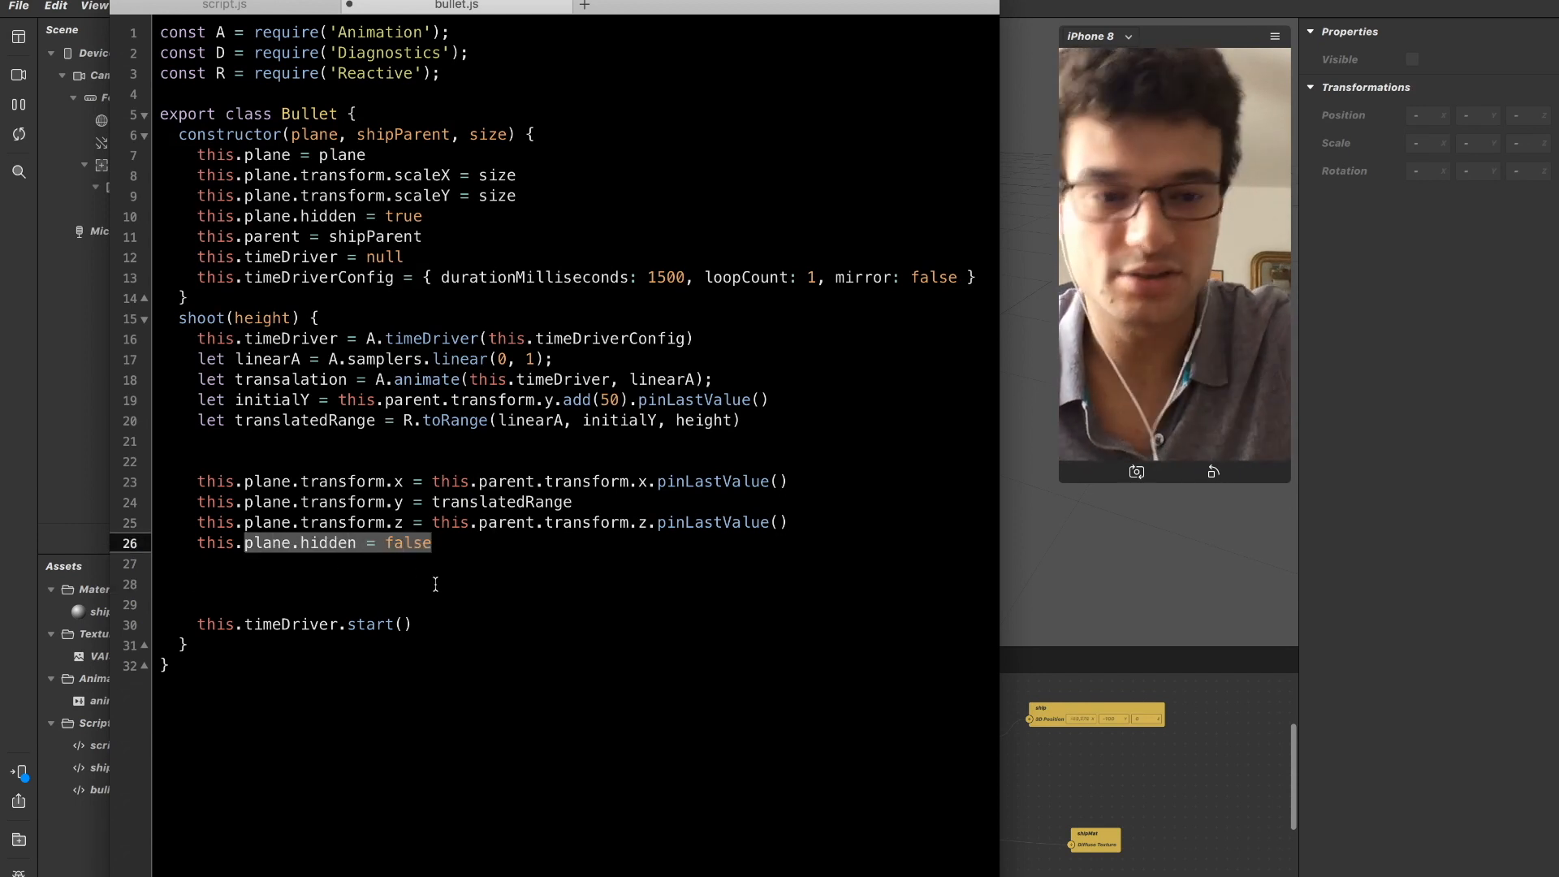
drag(197, 481, 804, 520)
click(804, 520)
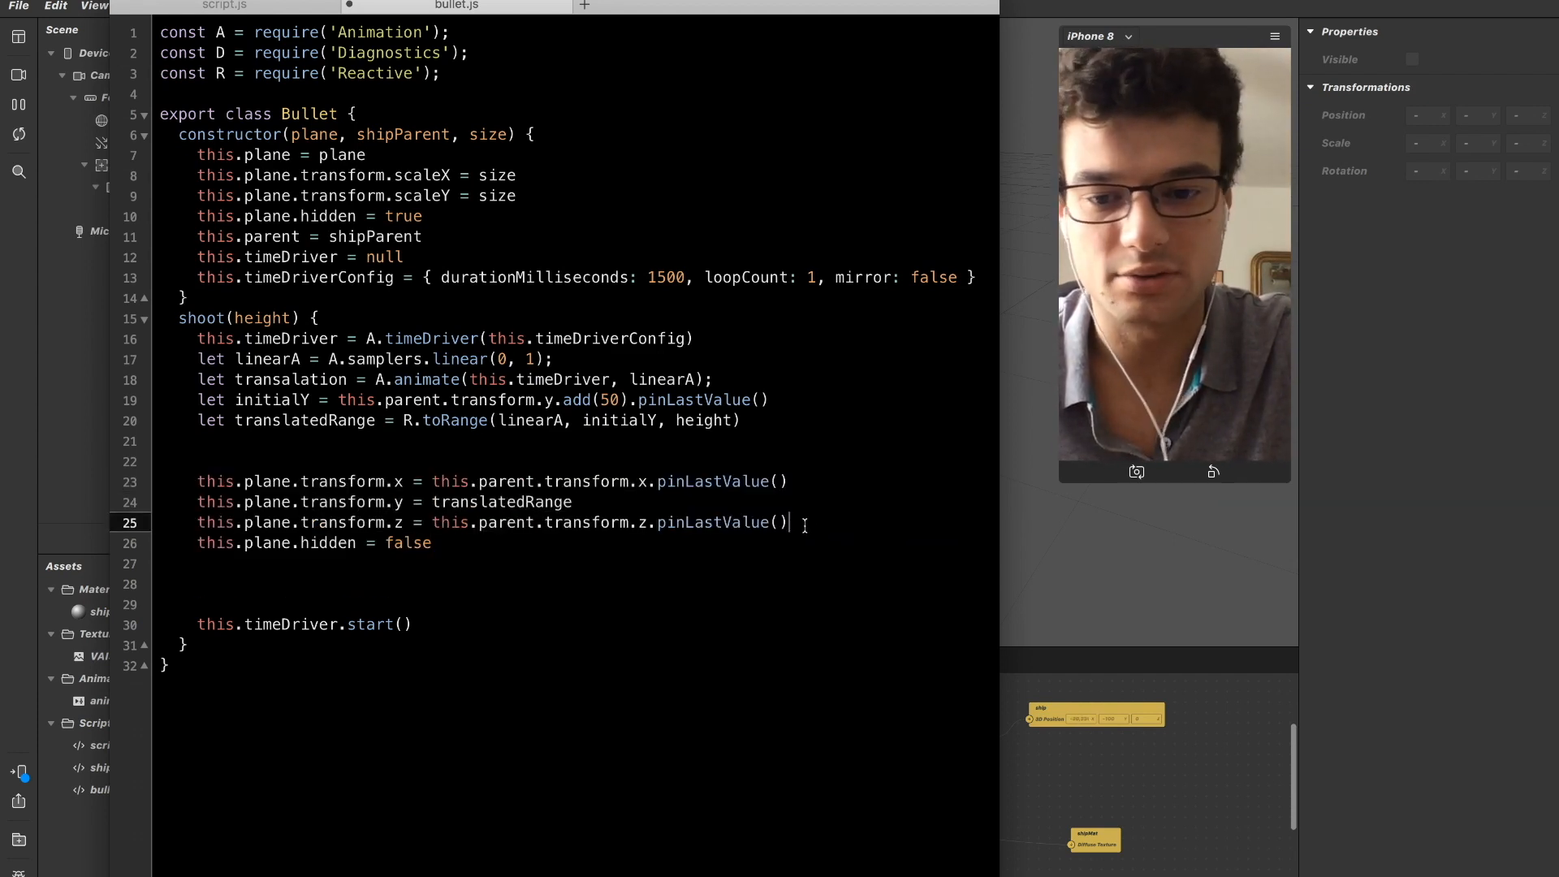
Subscribe an arrow-function callback to this.timeDriver.onCompleted() between the hidden assignment and this.timeDriver.start() in shoot.
double_click(240, 583)
text(this.)
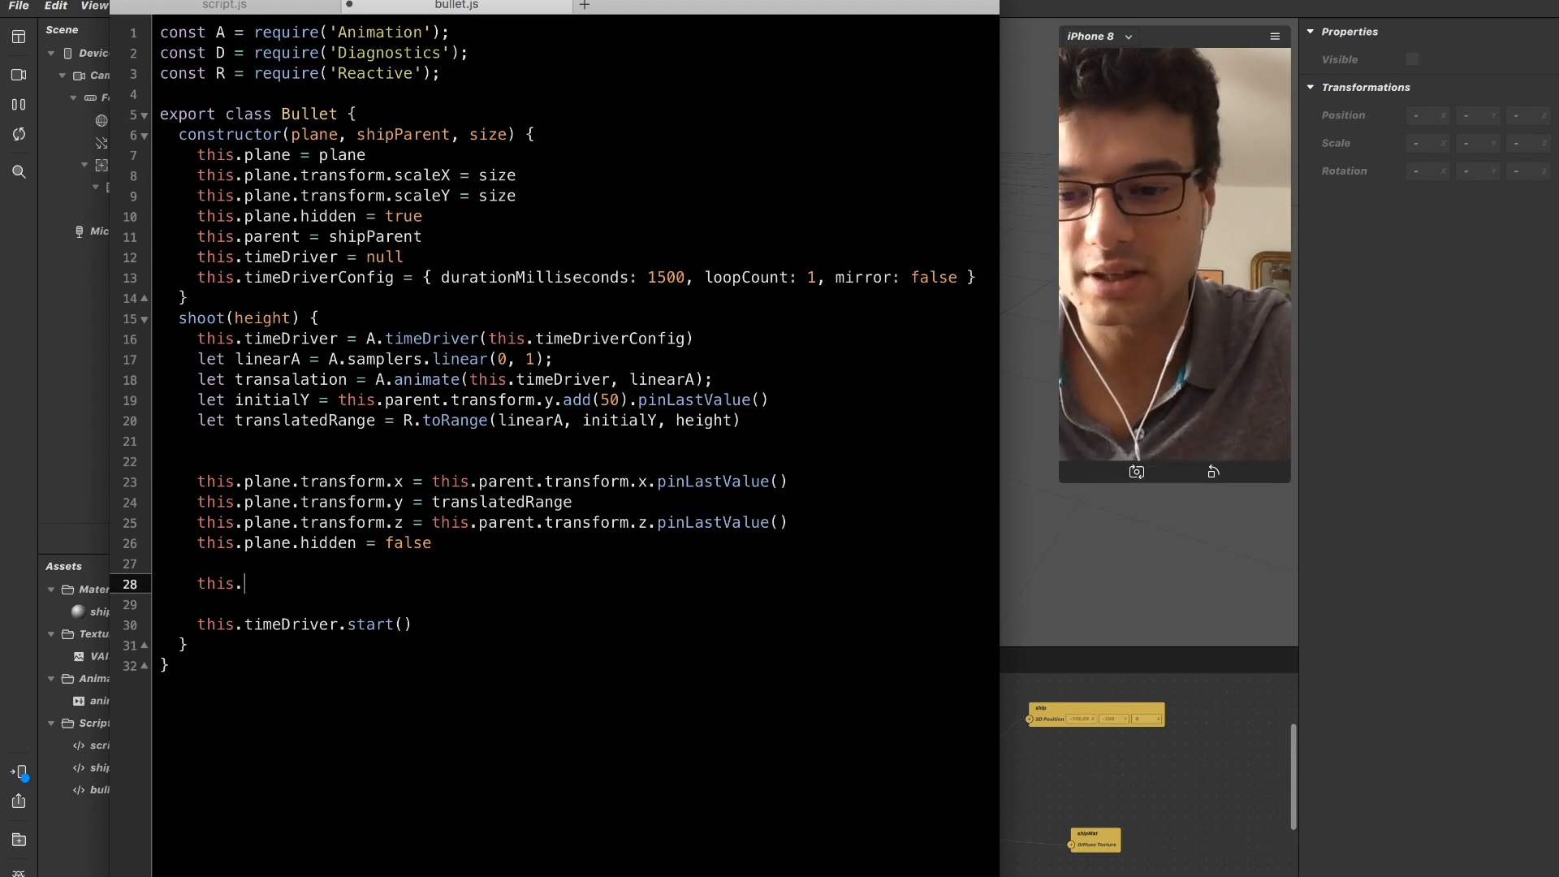
text(timeDriver)
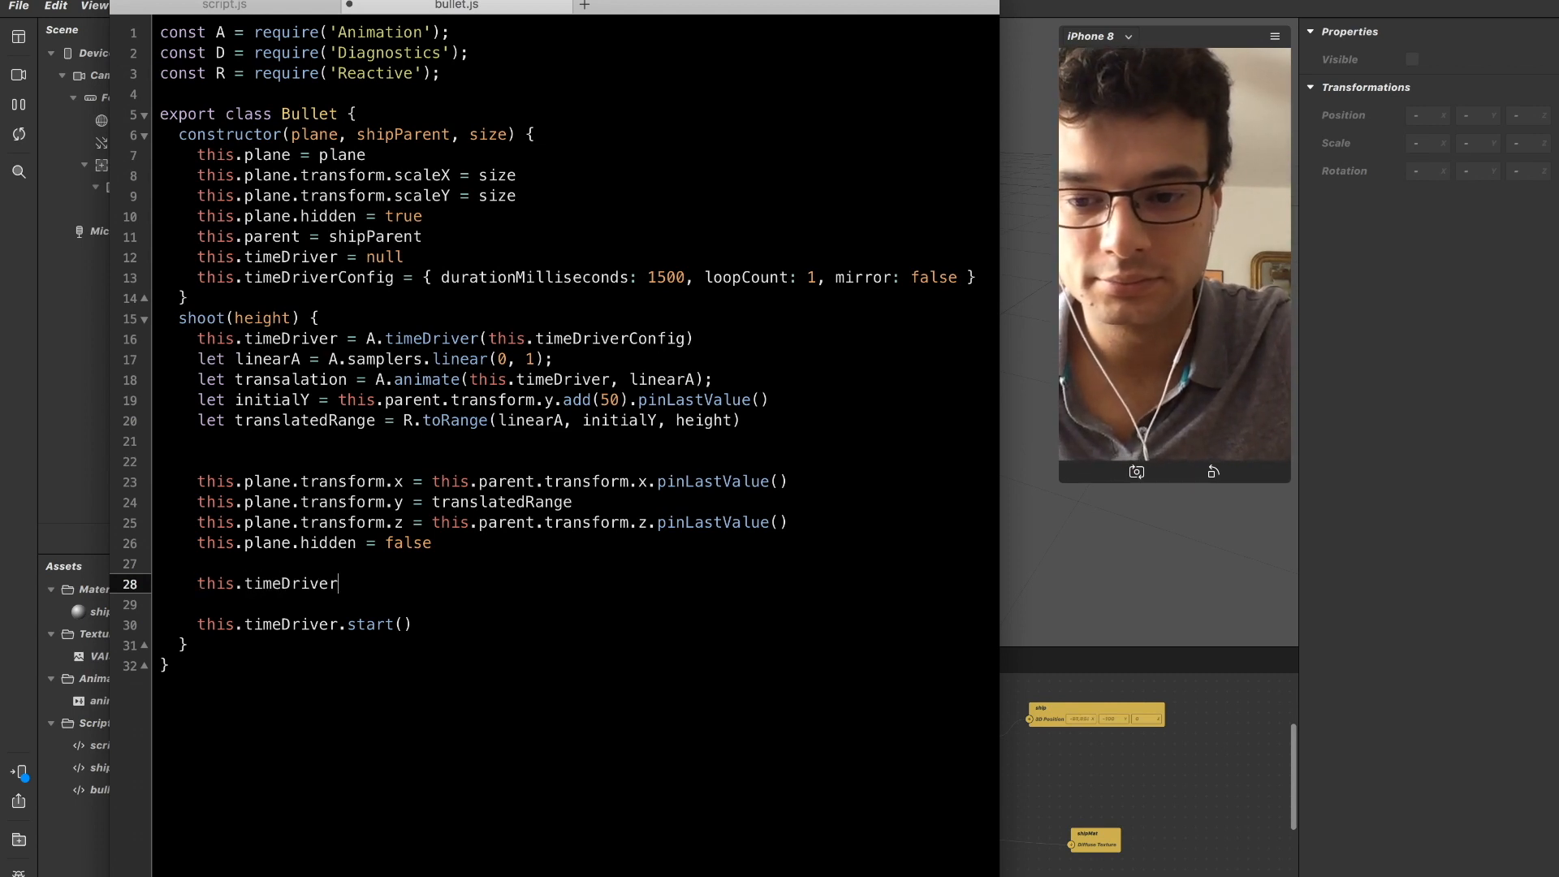
text(.onCompleted().subsc)
key(BackSpace)
key(BackSpace)
key(BackSpace)
key(BackSpace)
key(BackSpace)
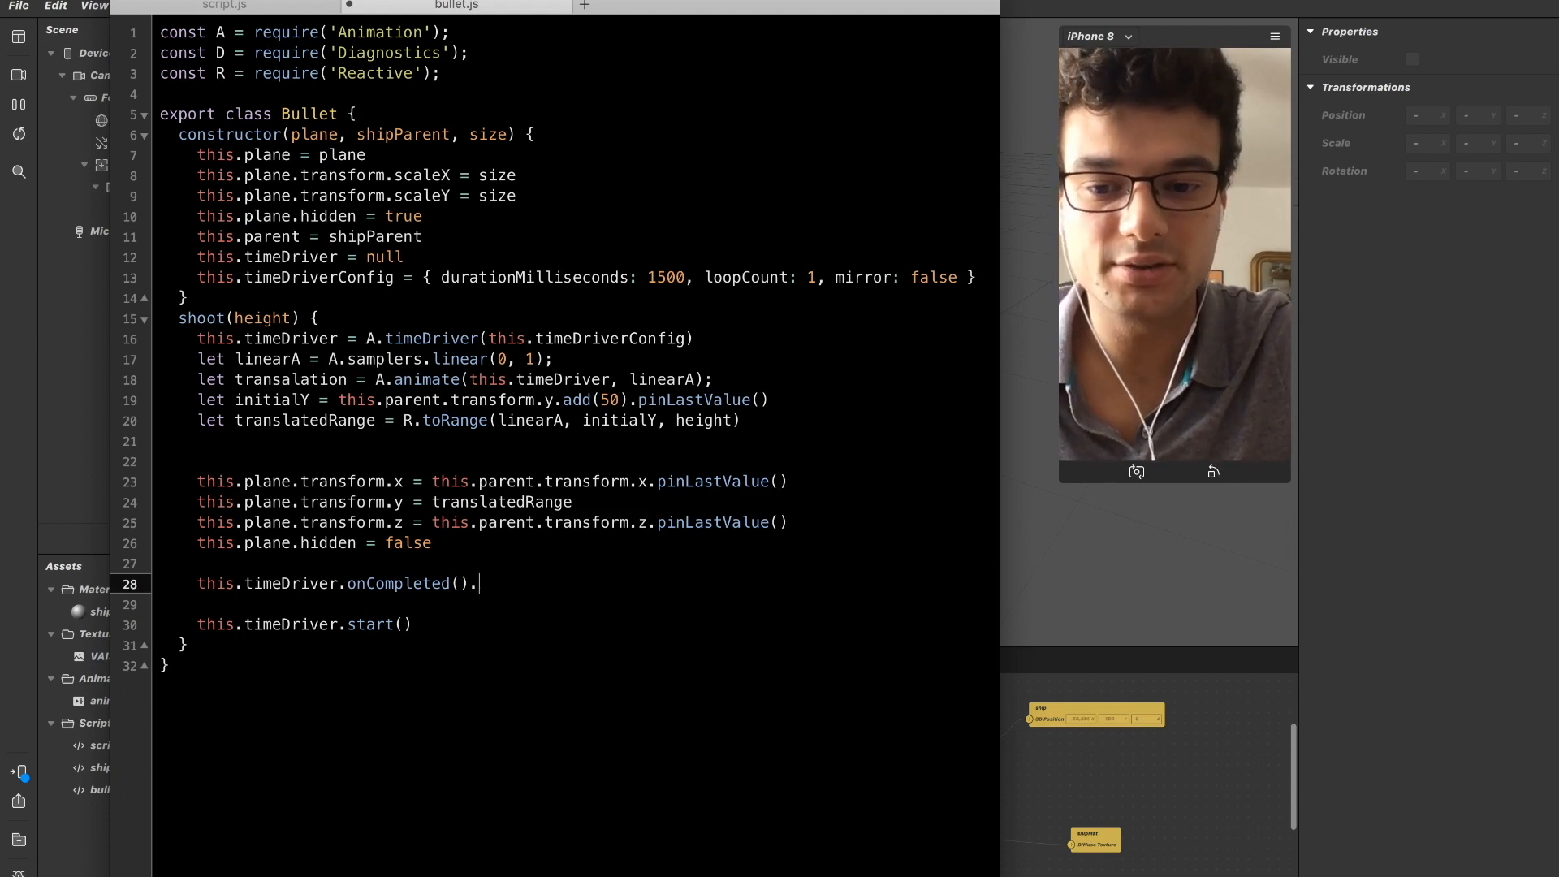
text(subscribe()
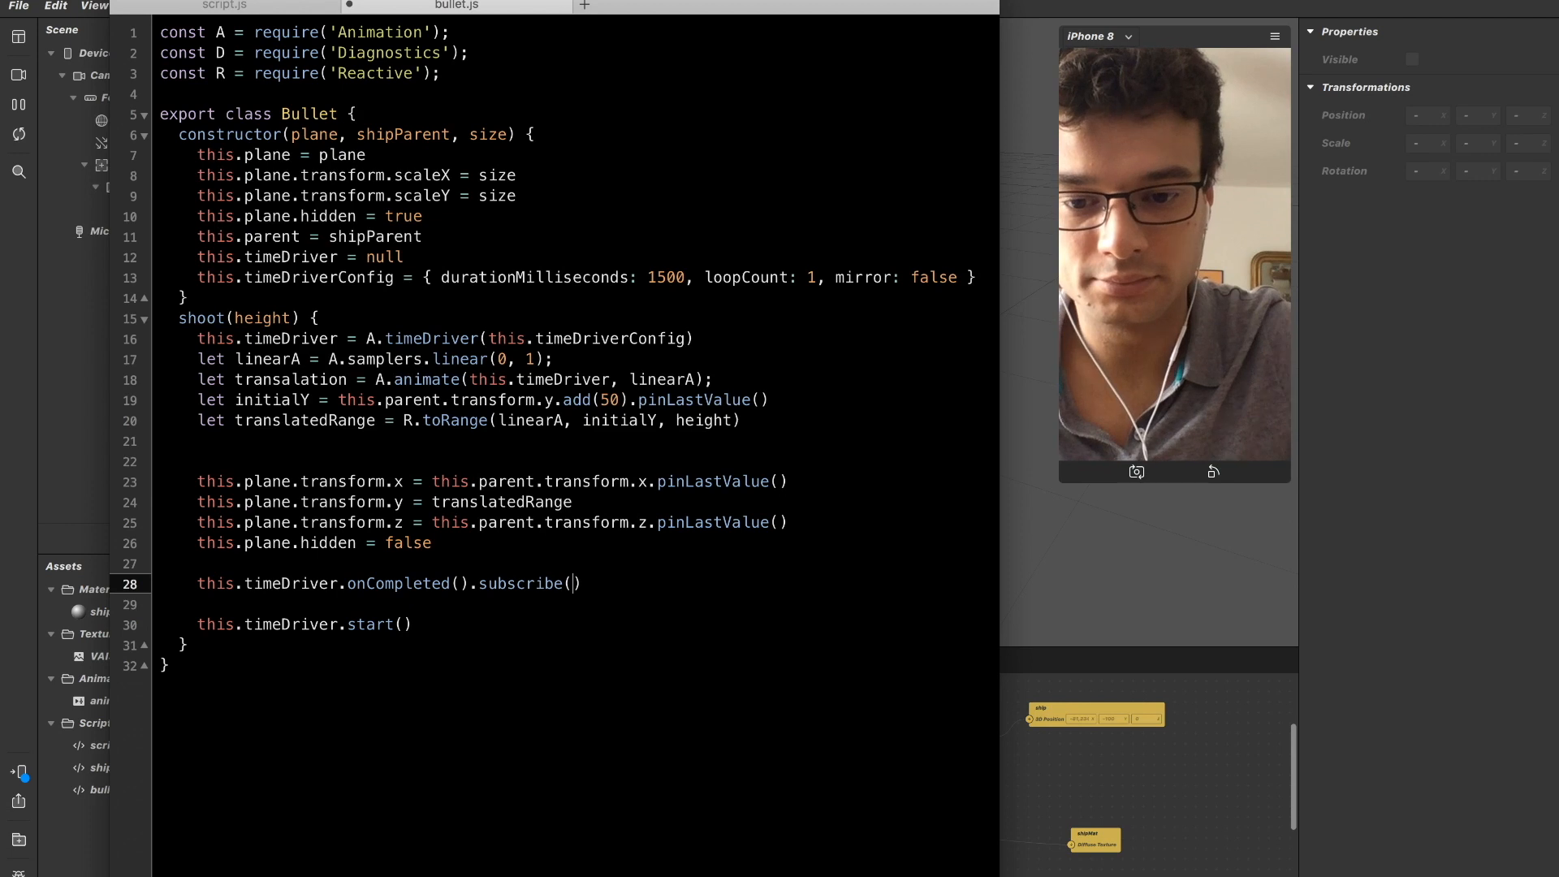
text(() )
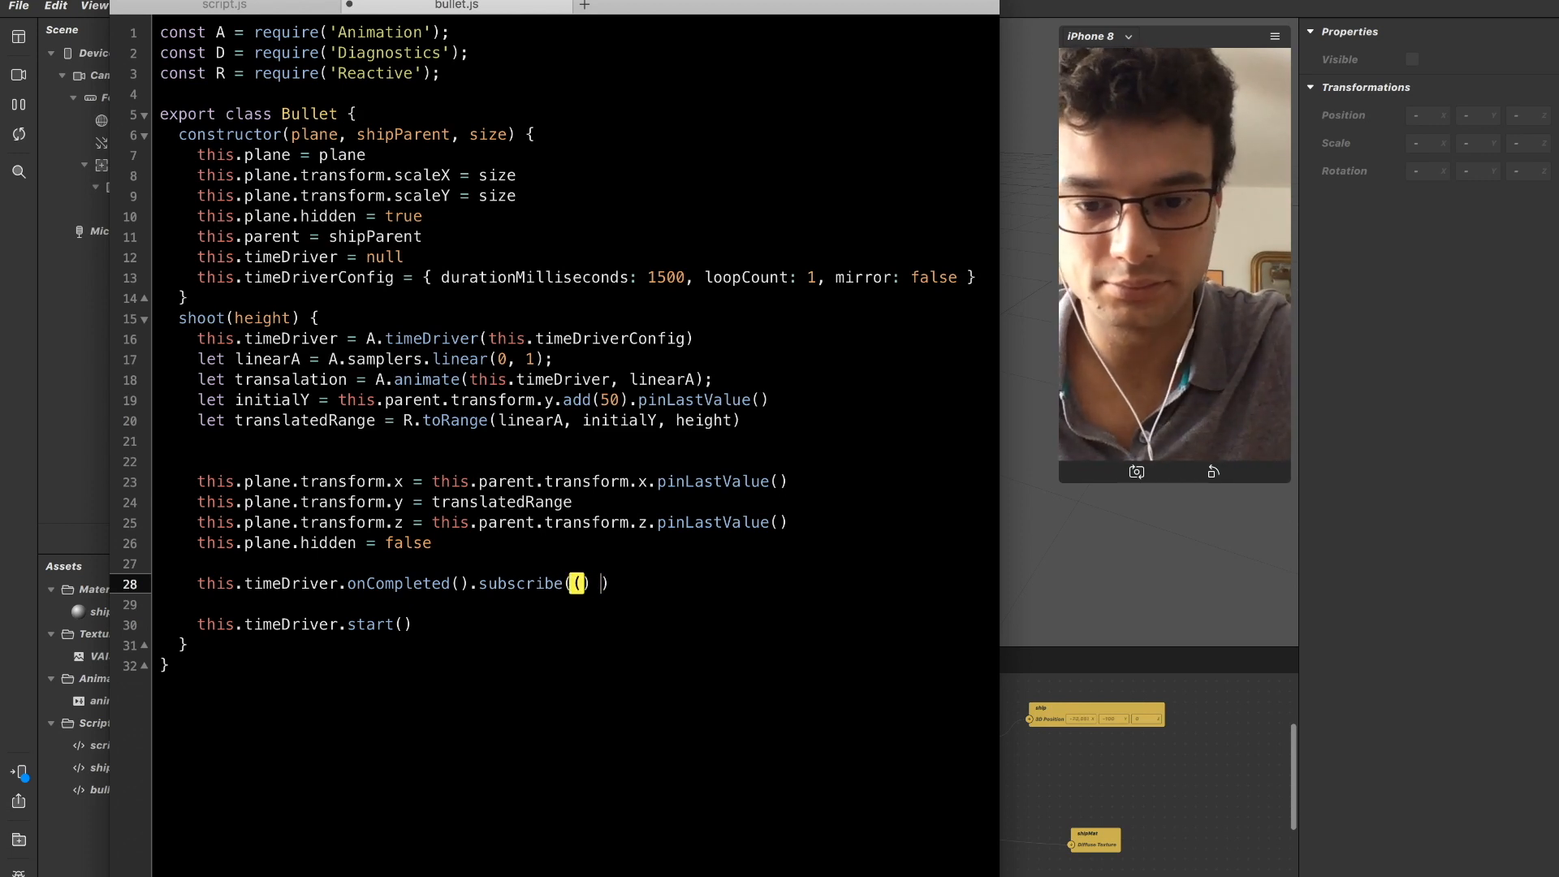
text(=> {)
Set this.plane.hidden to true inside the onCompleted callback.
key(Return)
text(this.pkla)
key(BackSpace)
key(BackSpace)
key(BackSpace)
text(klane)
key(BackSpace)
key(BackSpace)
key(BackSpace)
key(BackSpace)
key(BackSpace)
text(lane)
key(BackSpace)
key(BackSpace)
key(BackSpace)
key(BackSpace)
text(lane)
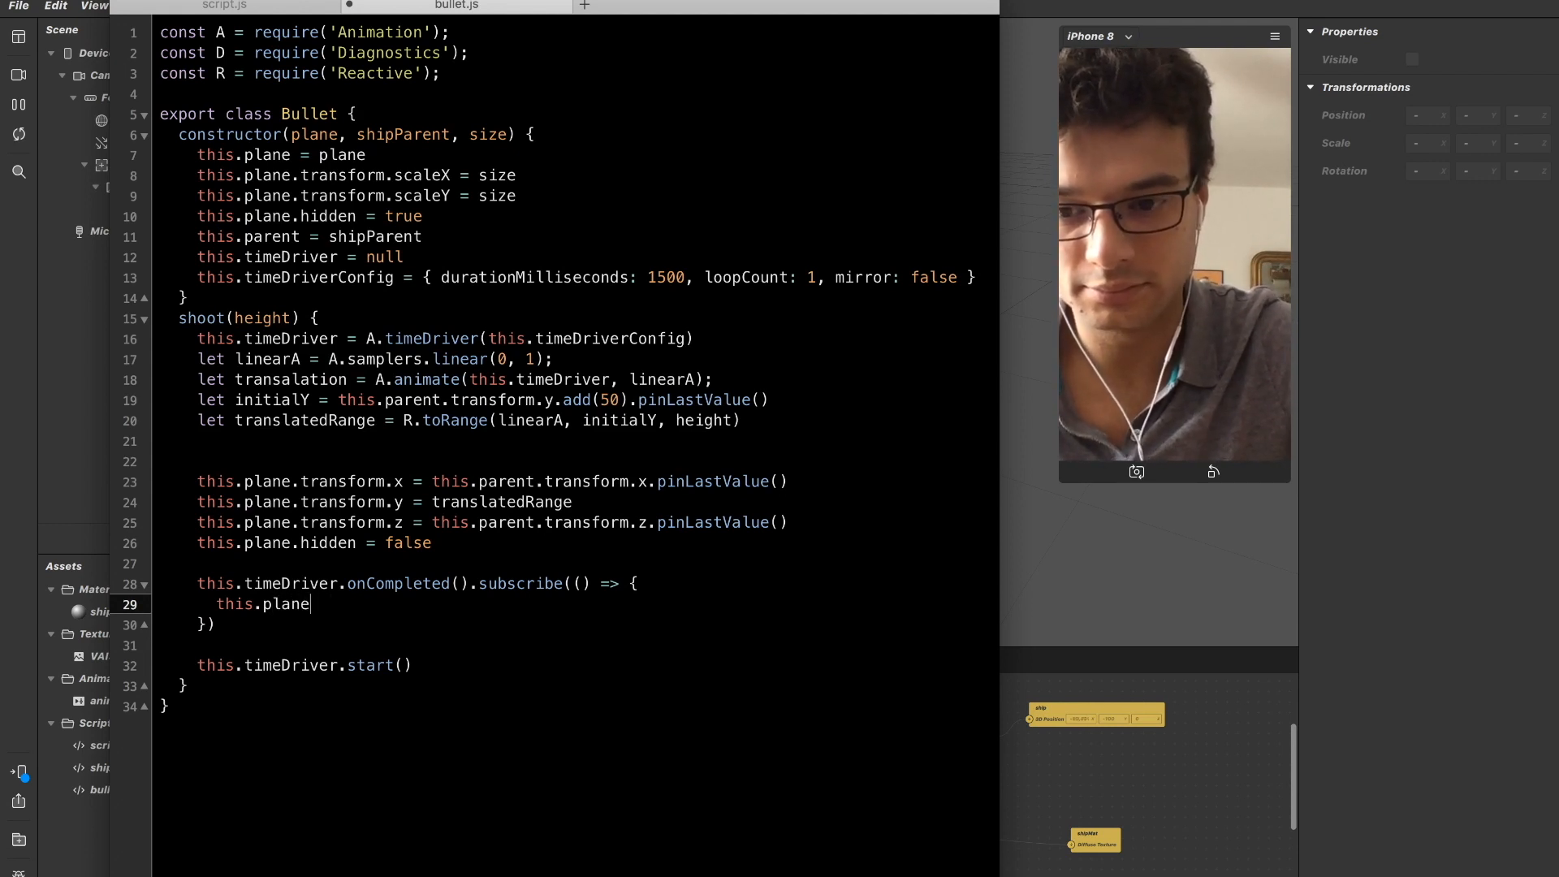
text(.hiddenm)
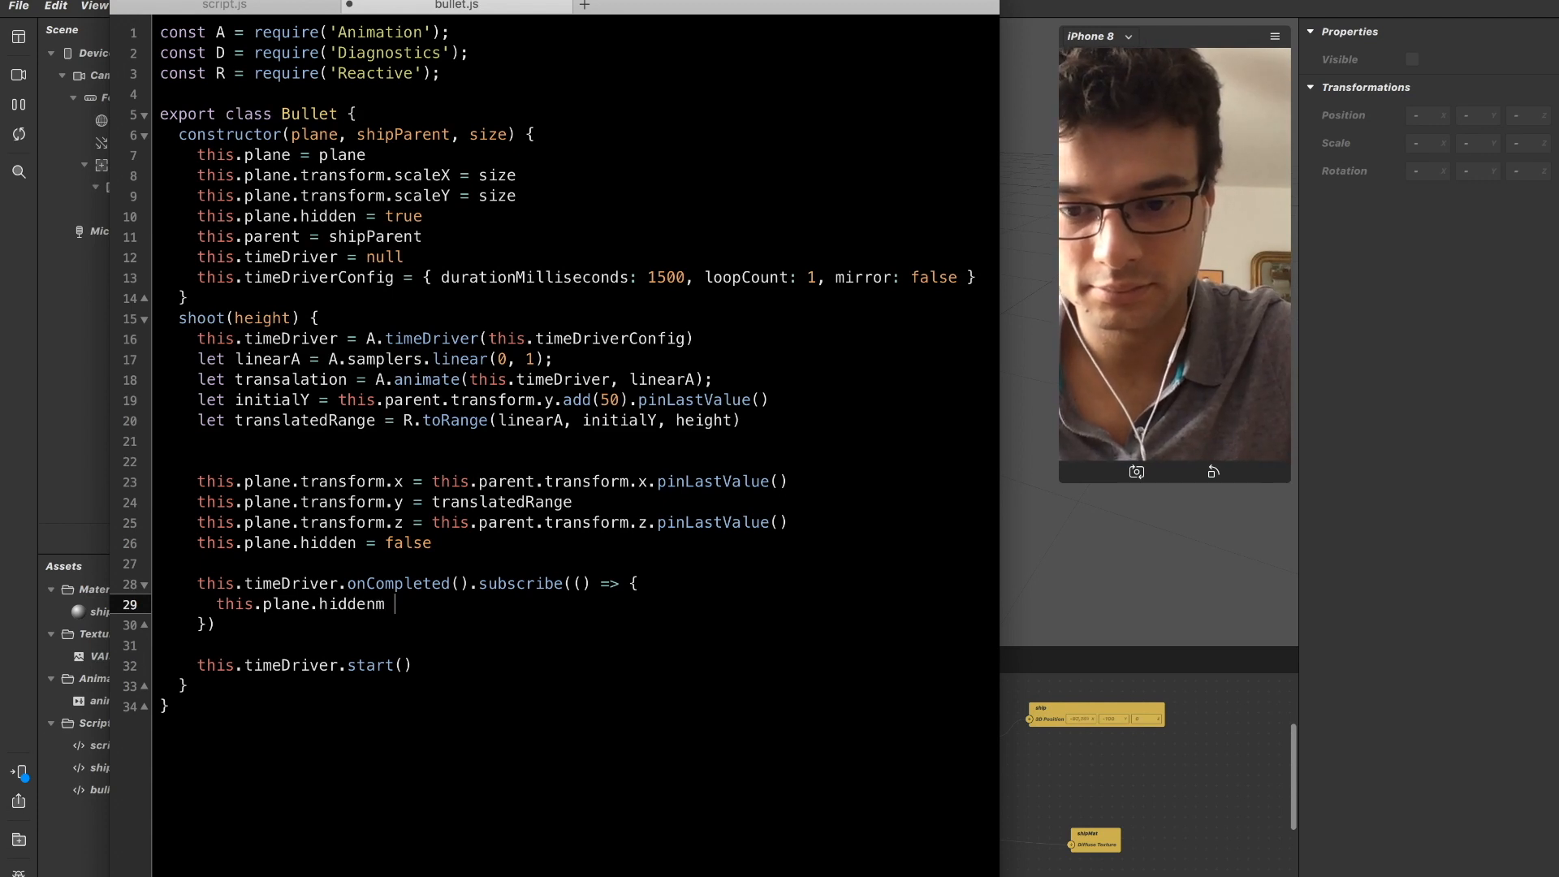
text( = ture)
key(BackSpace)
key(BackSpace)
key(BackSpace)
text(rue)
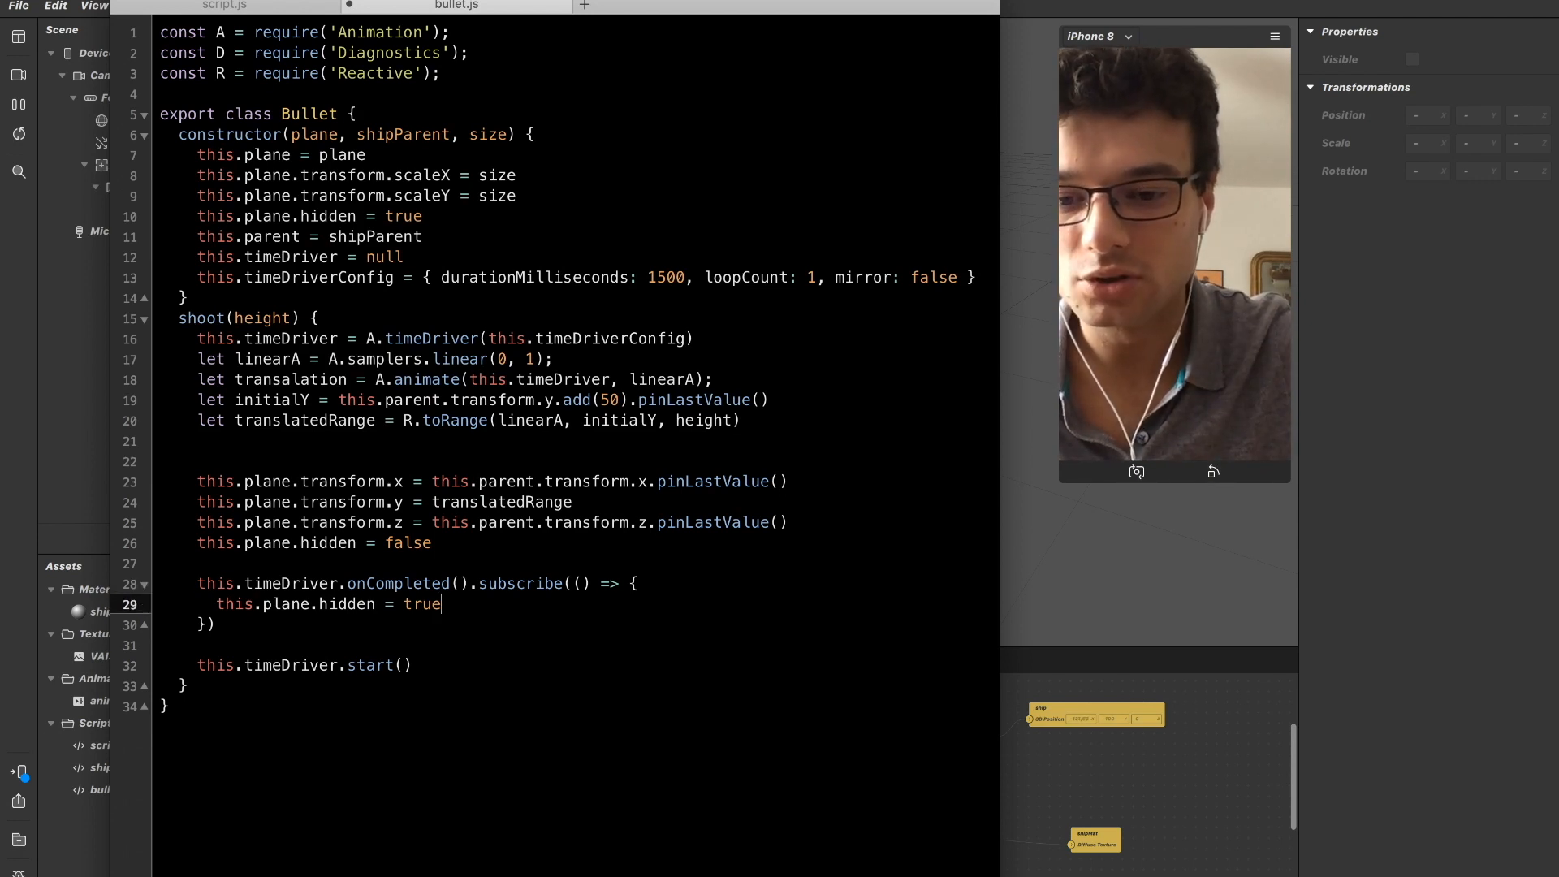
Assign null to this.timeDriver below the hidden assignment in the onCompleted callback.
key(Return)
text(this.)
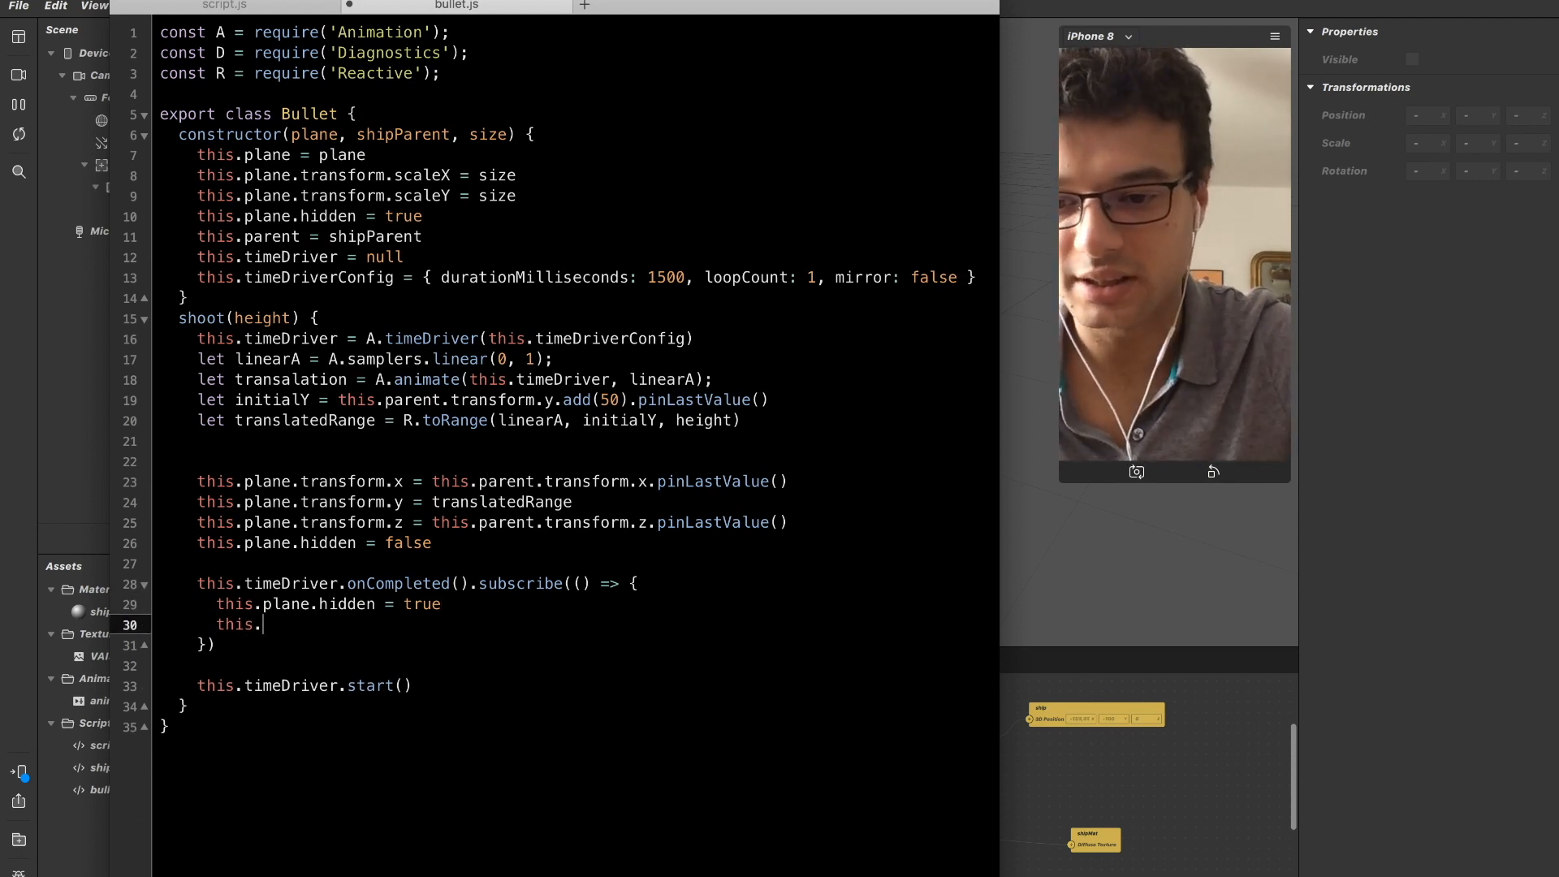
text(timeDriver.)
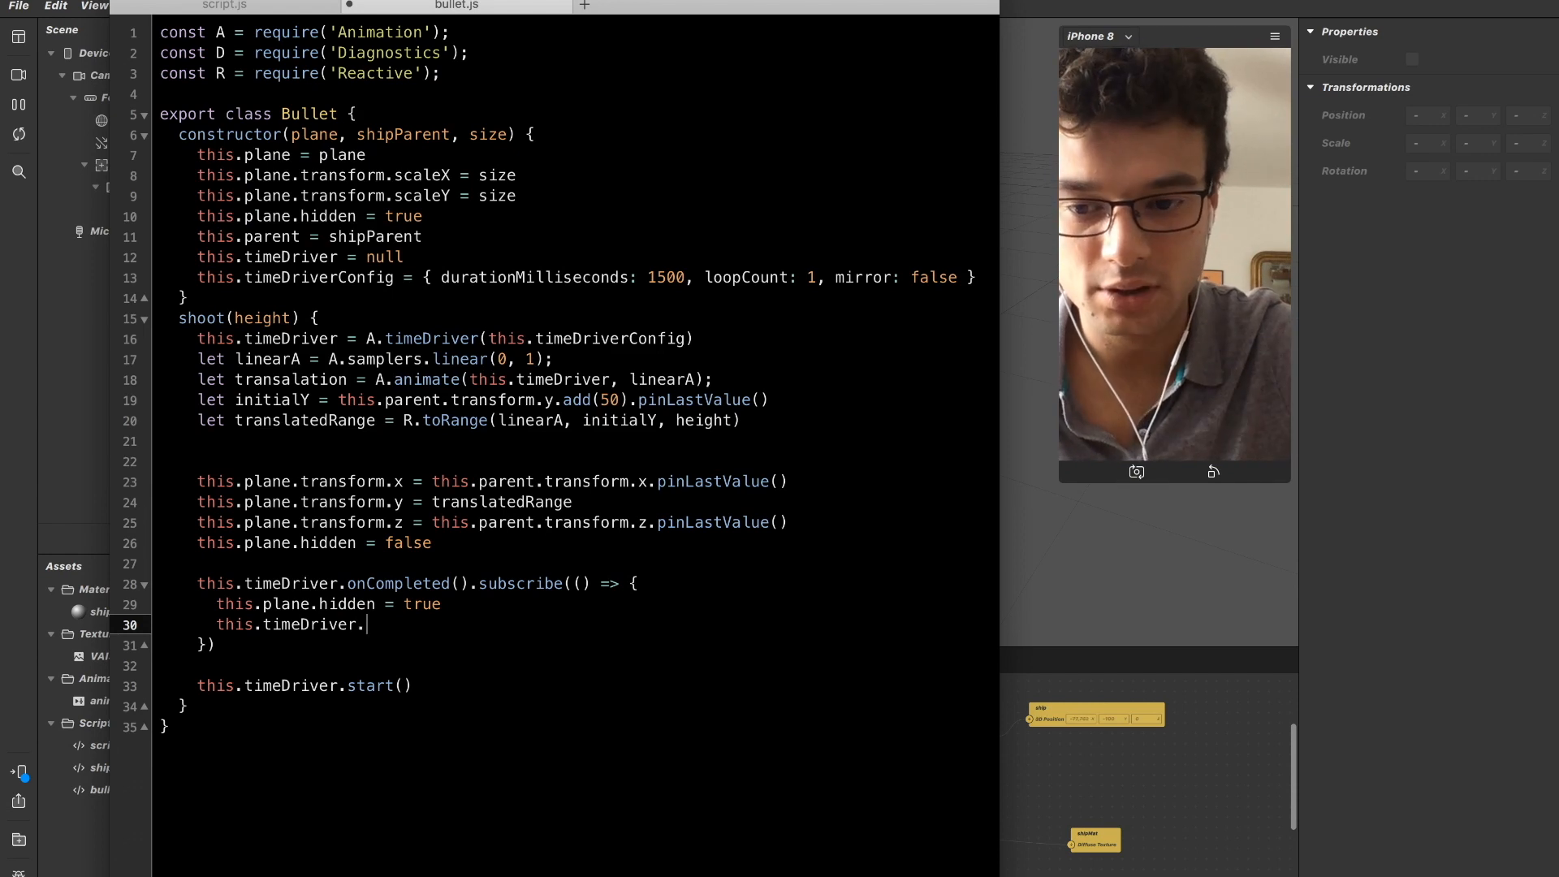
key(BackSpace)
text(== null)
Remove one of the two blank lines below the translatedRange declaration and save bullet.js.
key(Down)
key(Down)
key(Down)
key(Down)
key(Up)
key(Up)
key(Up)
key(Up)
key(Up)
key(Up)
key(Up)
key(Up)
key(Up)
key(Up)
key(Up)
key(Up)
key(Up)
key(Up)
key(Up)
key(Up)
key(Up)
key(Up)
key(Up)
key(Up)
key(Down)
key(Down)
key(Up)
key(Up)
key(Up)
key(Down)
key(Up)
key(Up)
key(Down)
key(Down)
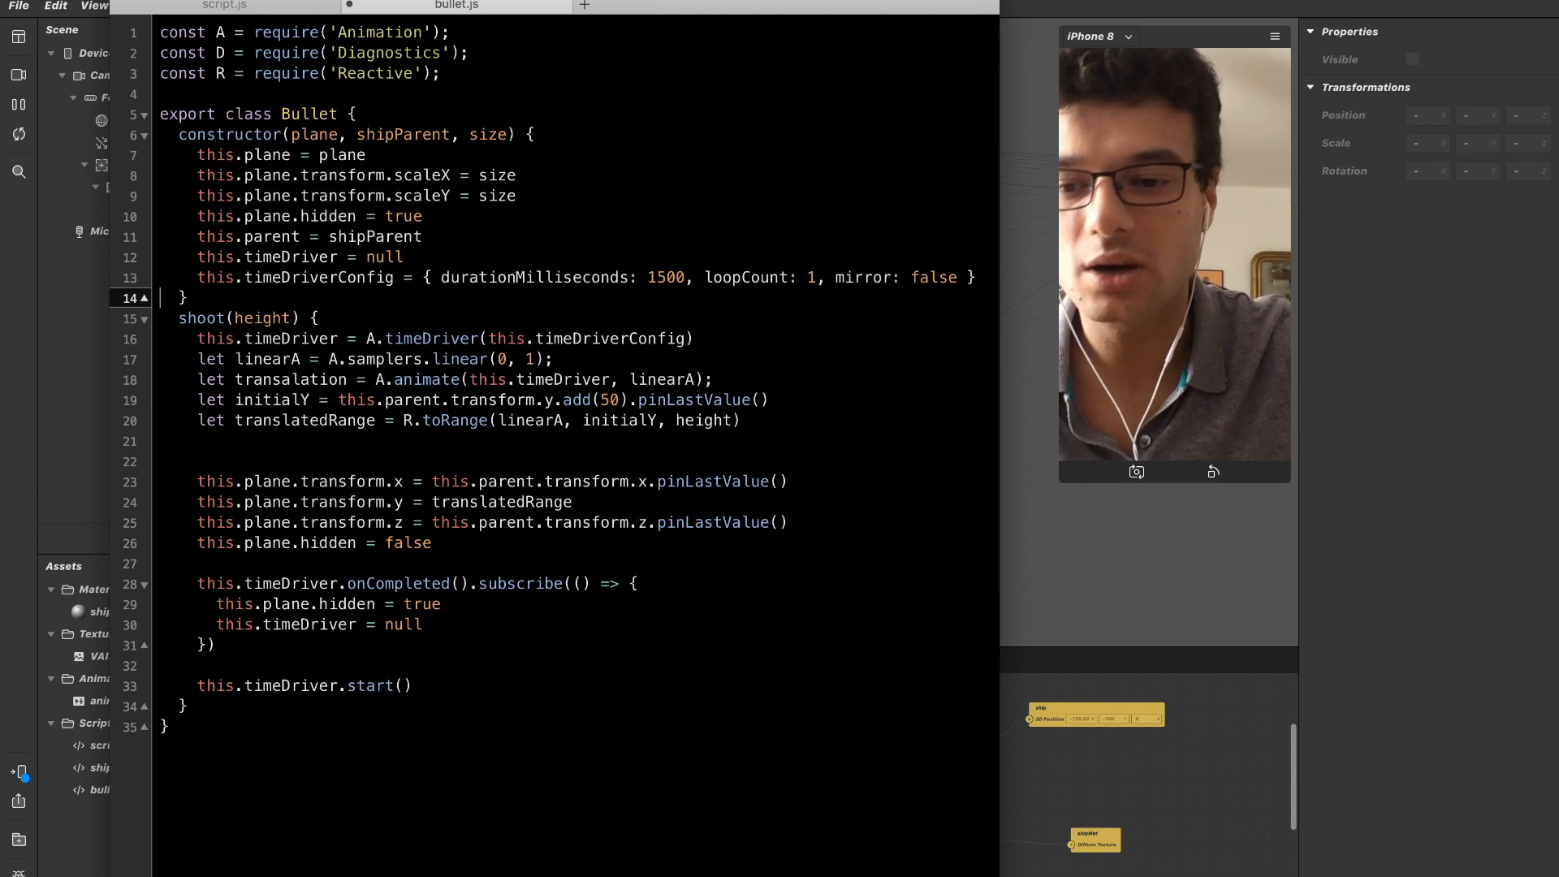
key(Down)
key(Down)
key(Down)
key(Down)
key(Down)
key(Down)
key(Down)
key(Down)
key(BackSpace)
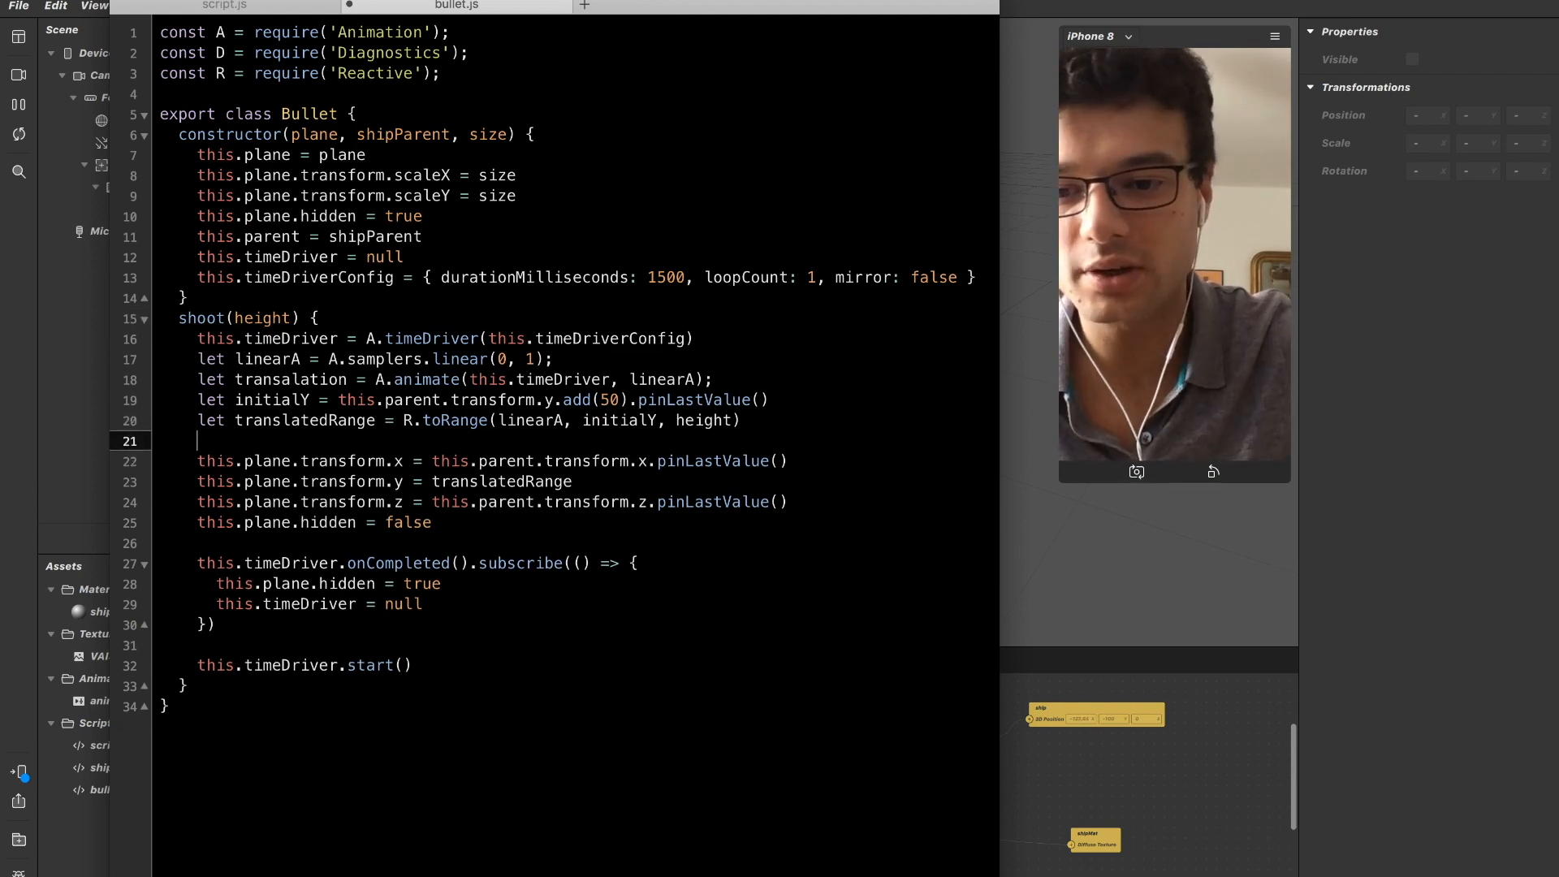
key(cmd+s)
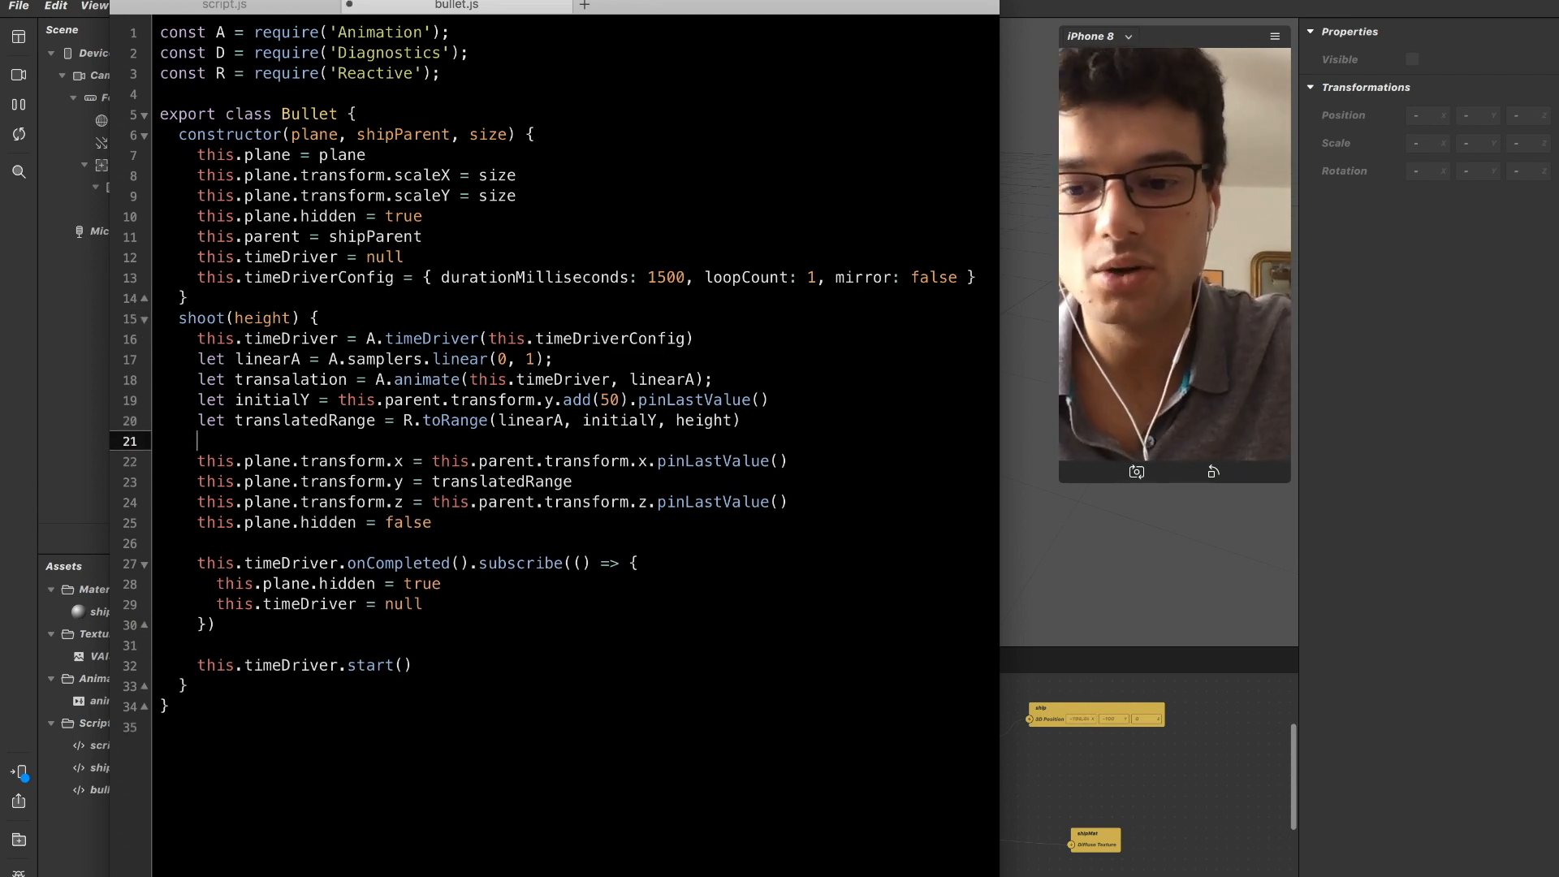
key(Down)
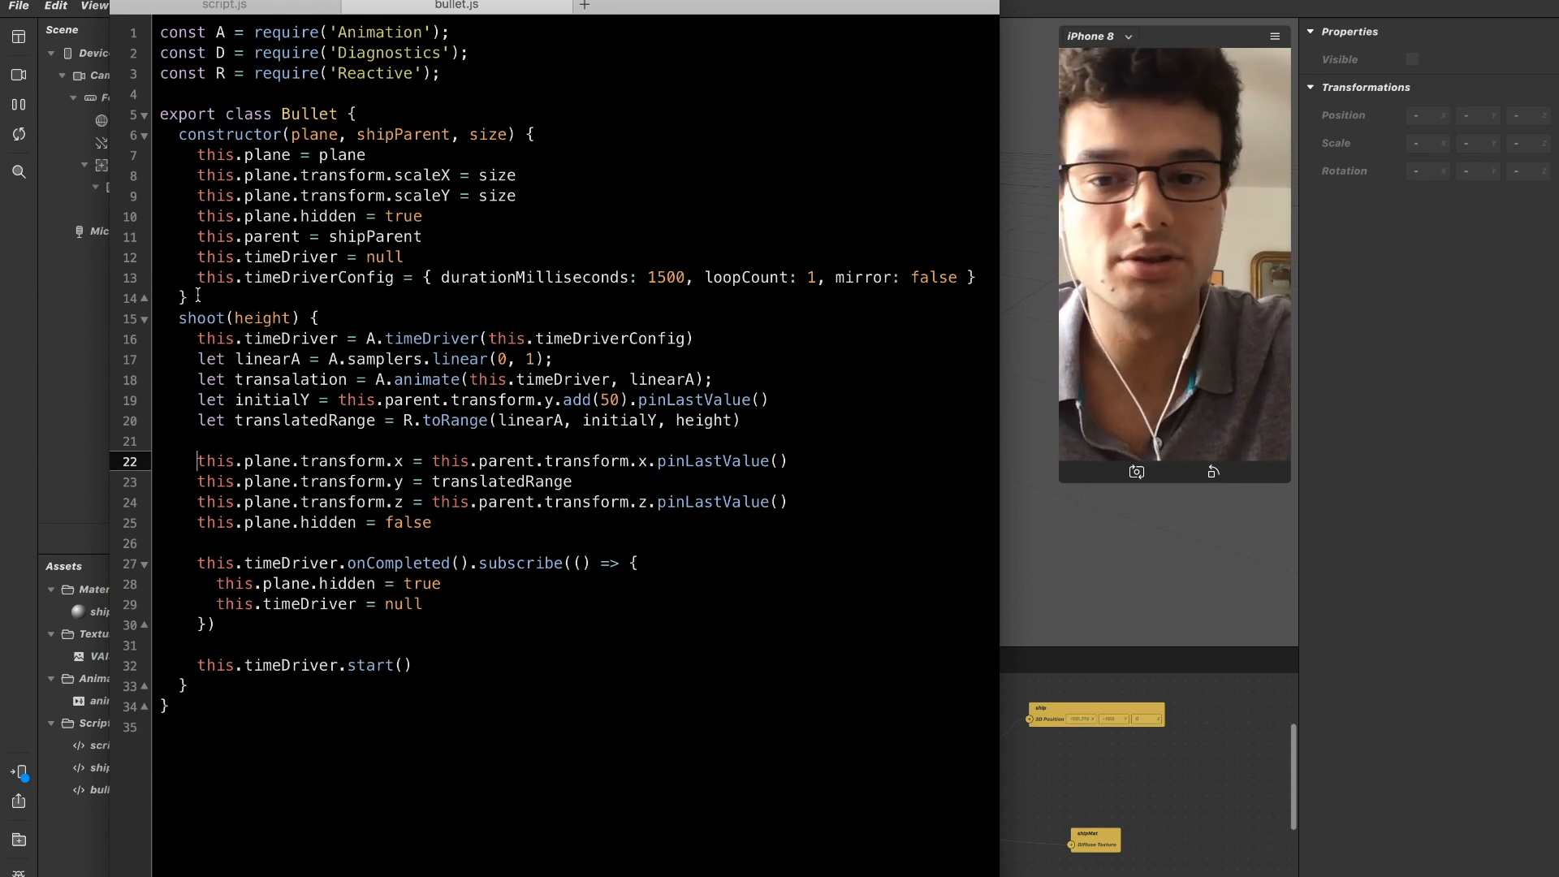
click(348, 176)
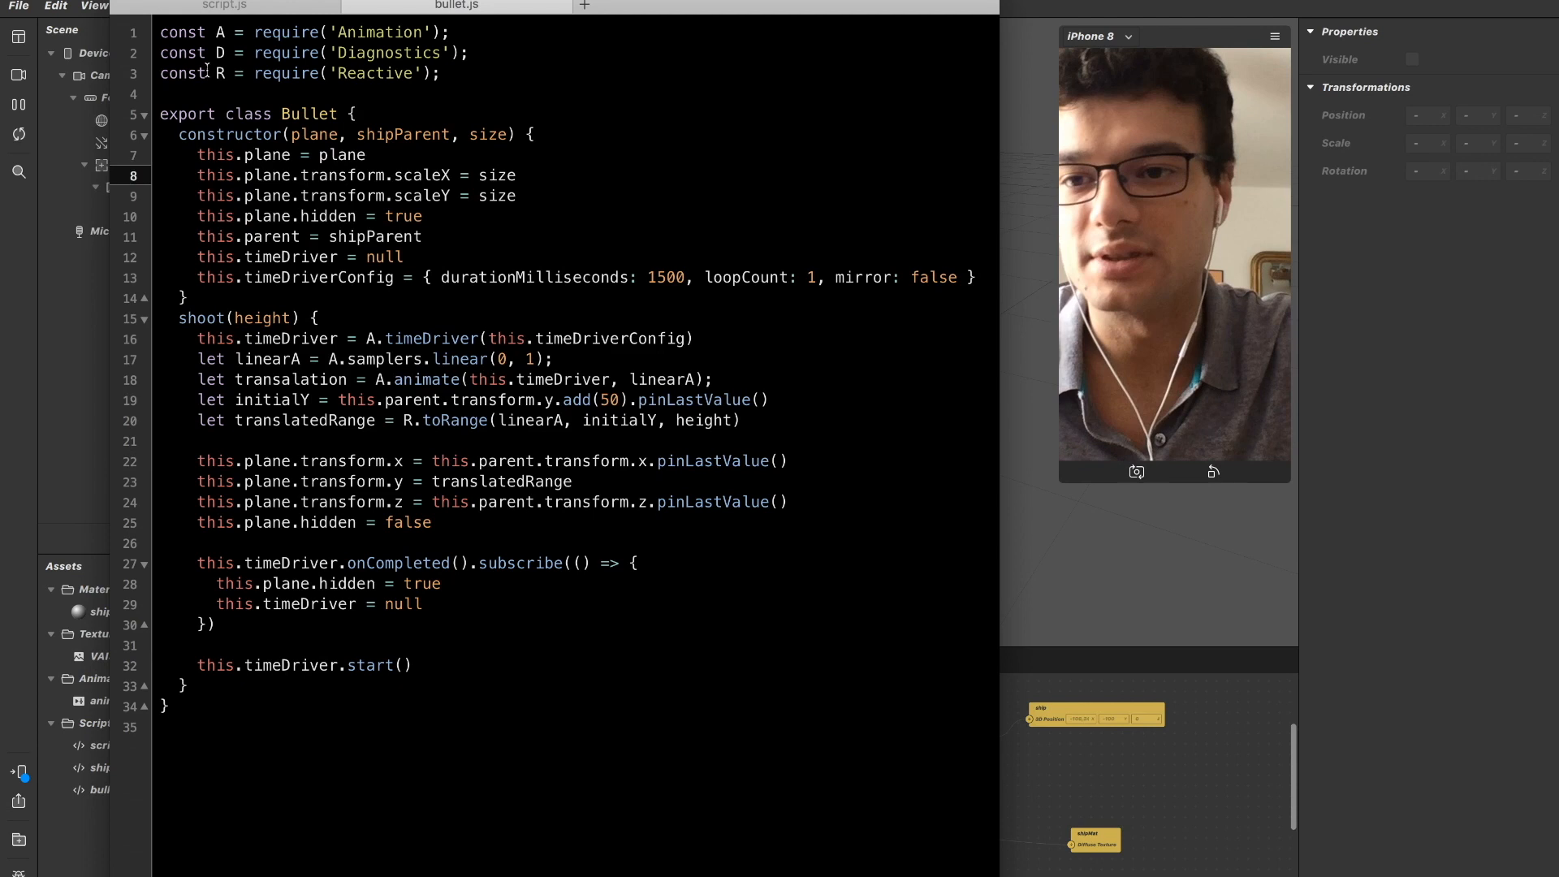
Switch to Spark AR Studio and add a canvas named loader under faceTracker0.
click(81, 124)
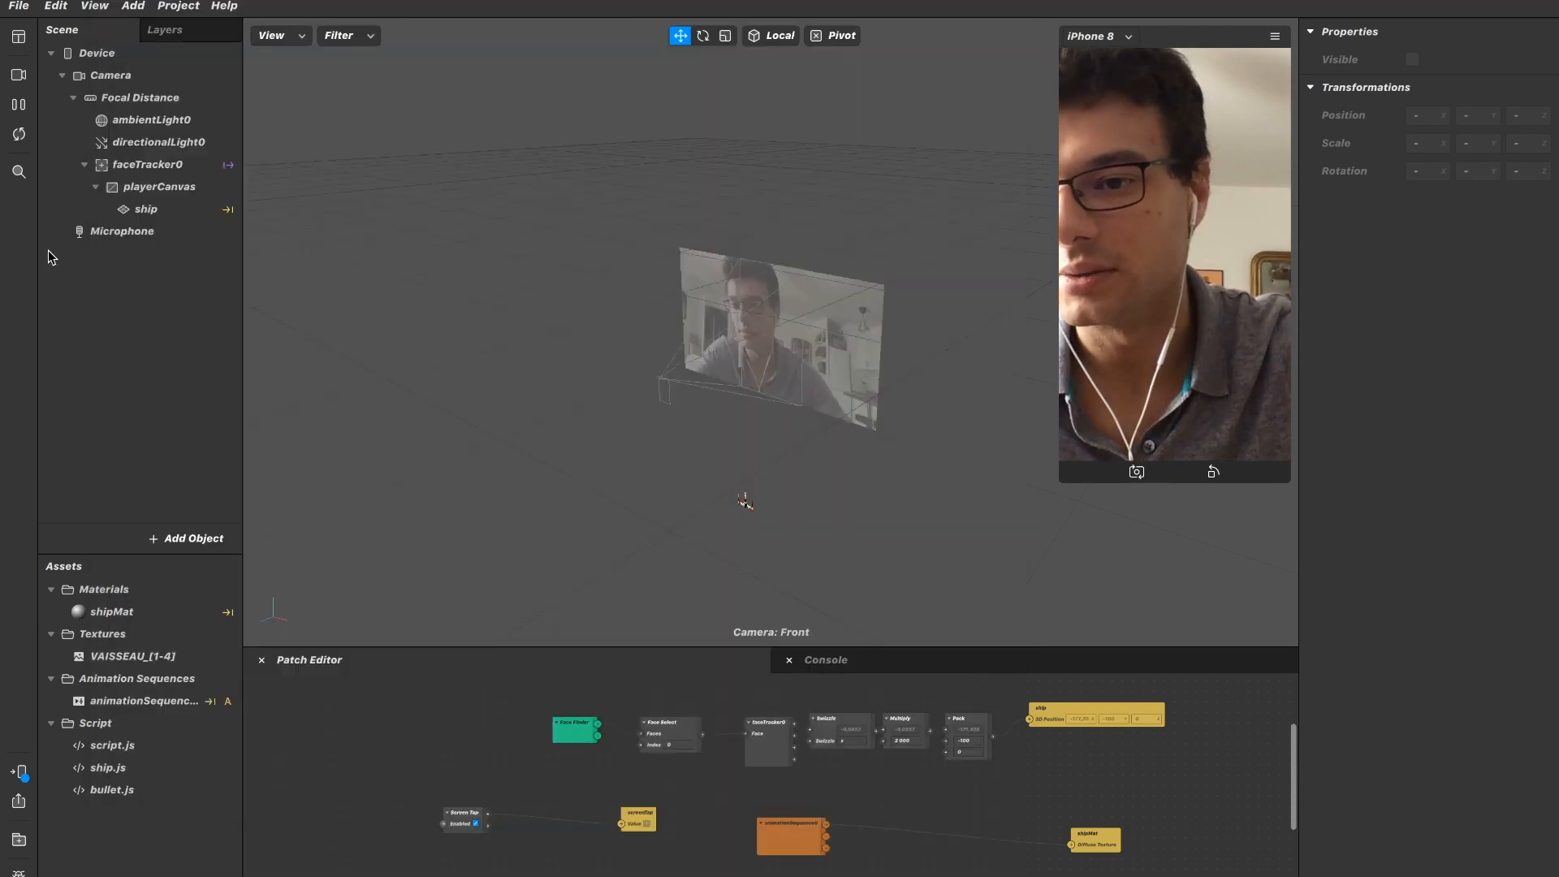
click(89, 189)
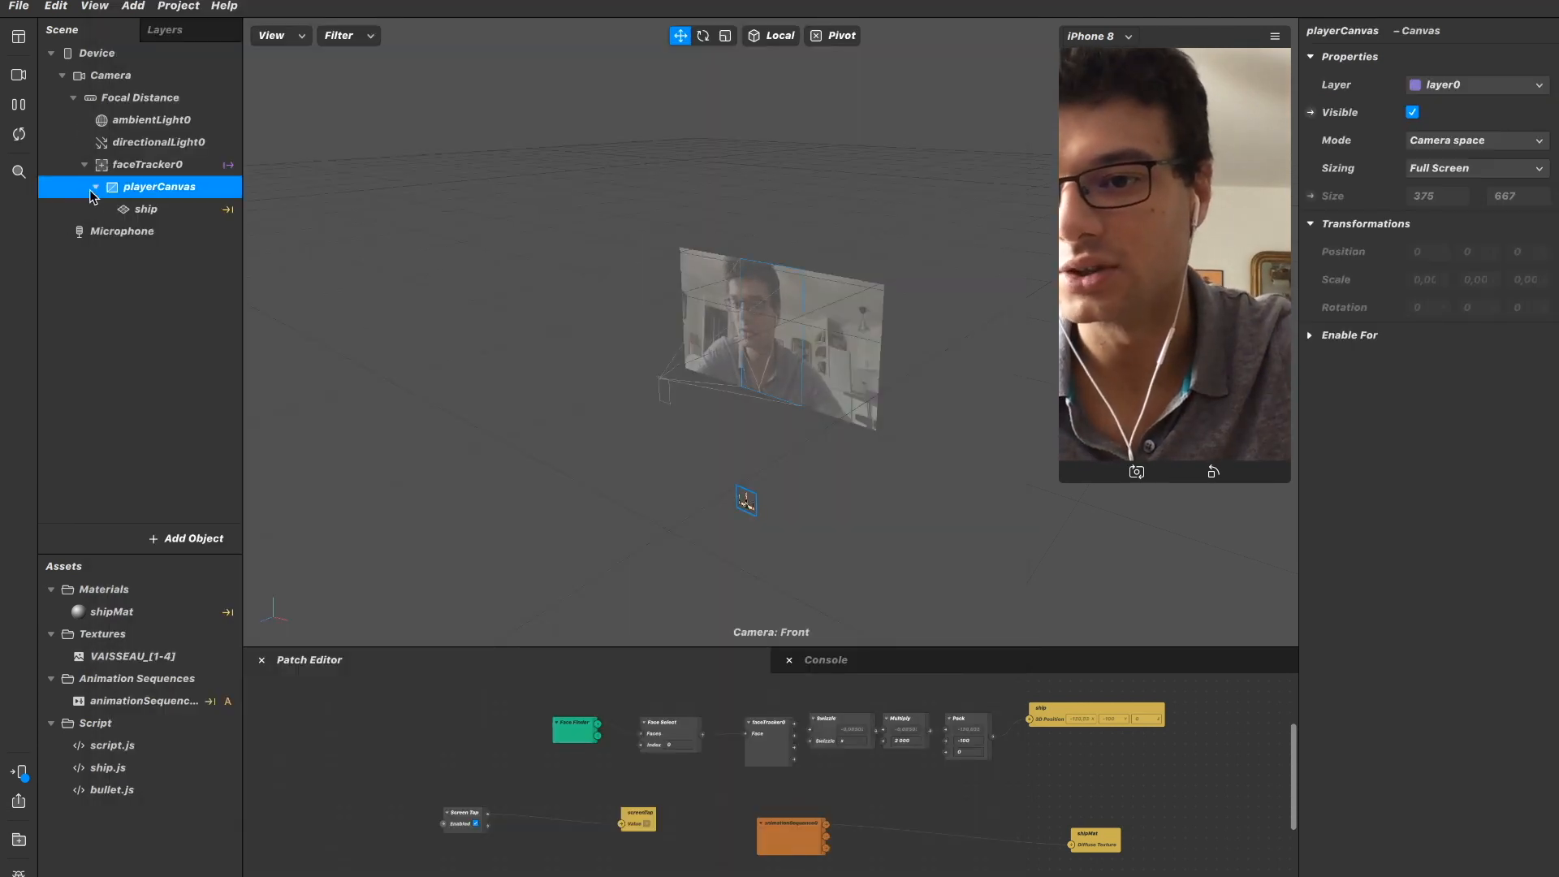
click(157, 171)
right_click(157, 177)
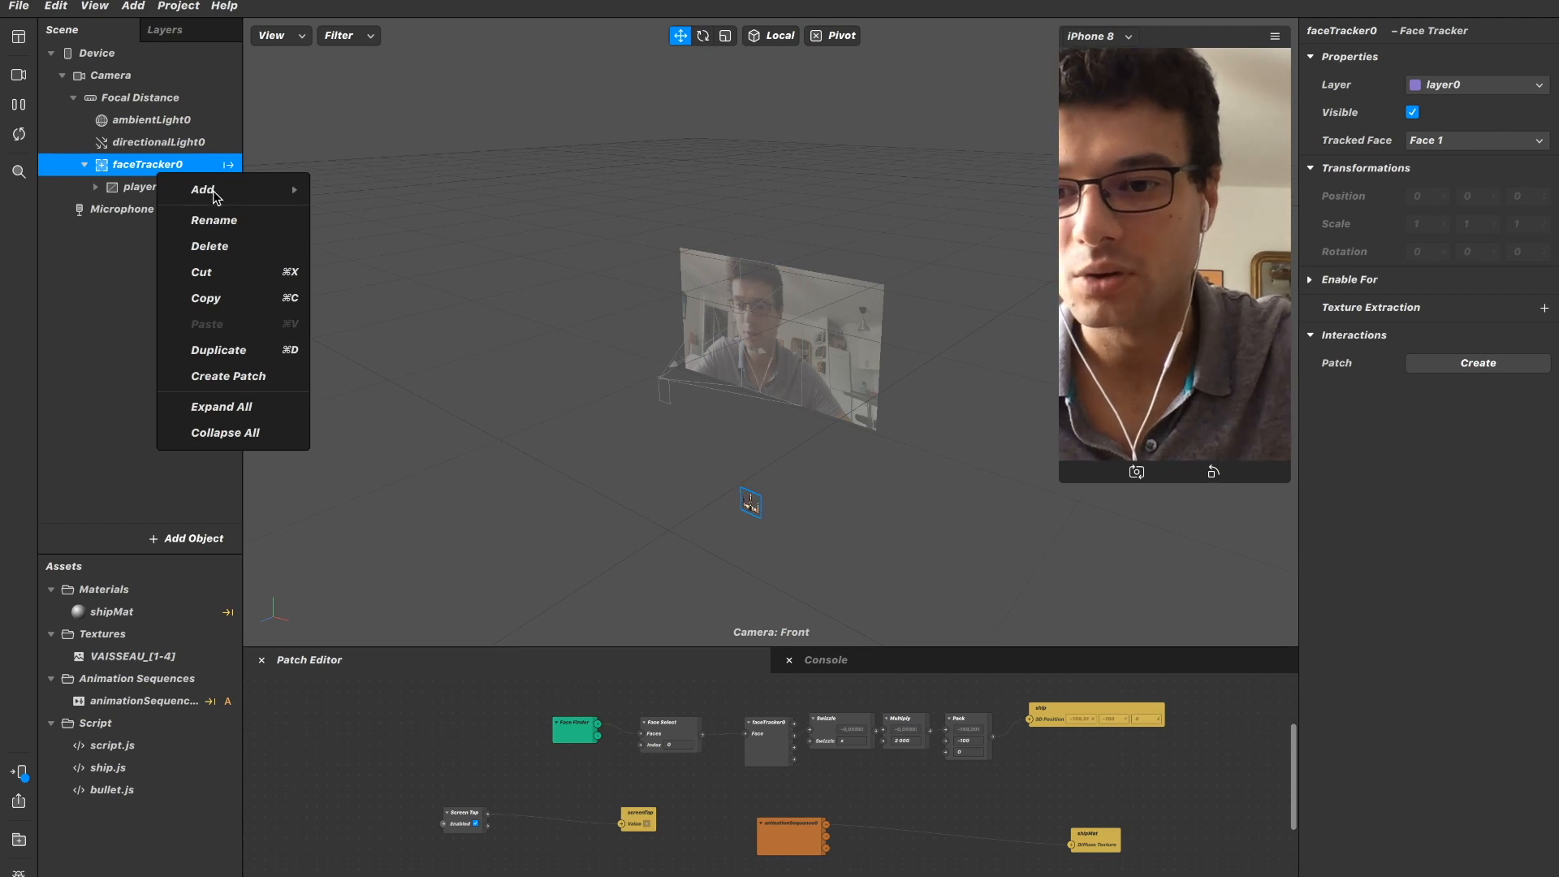
mouse_move(256, 196)
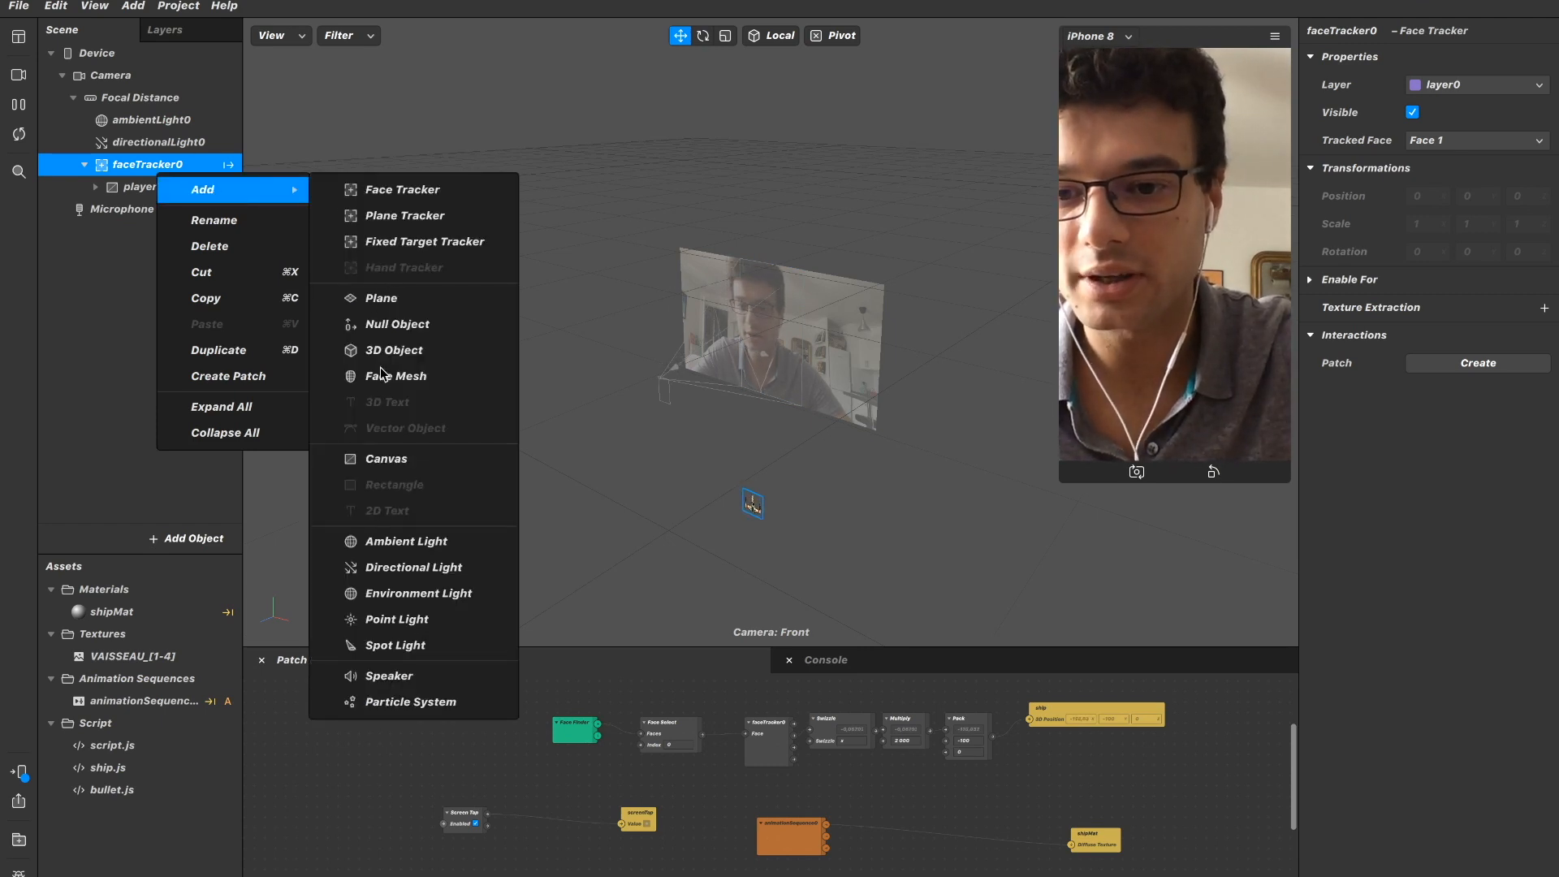
click(382, 460)
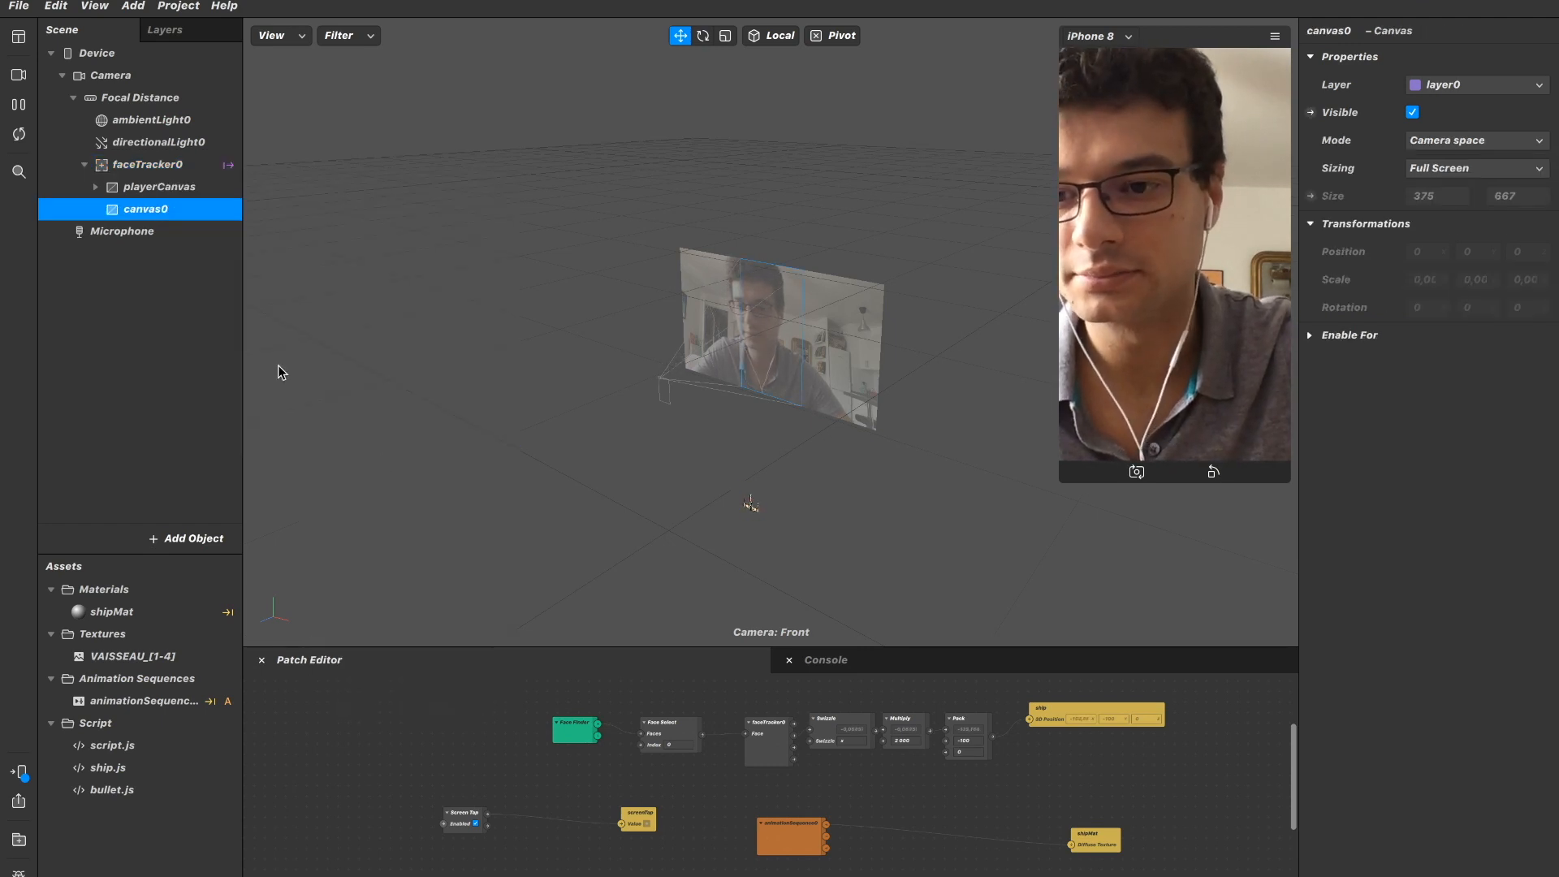
double_click(159, 209)
text(loader)
key(Return)
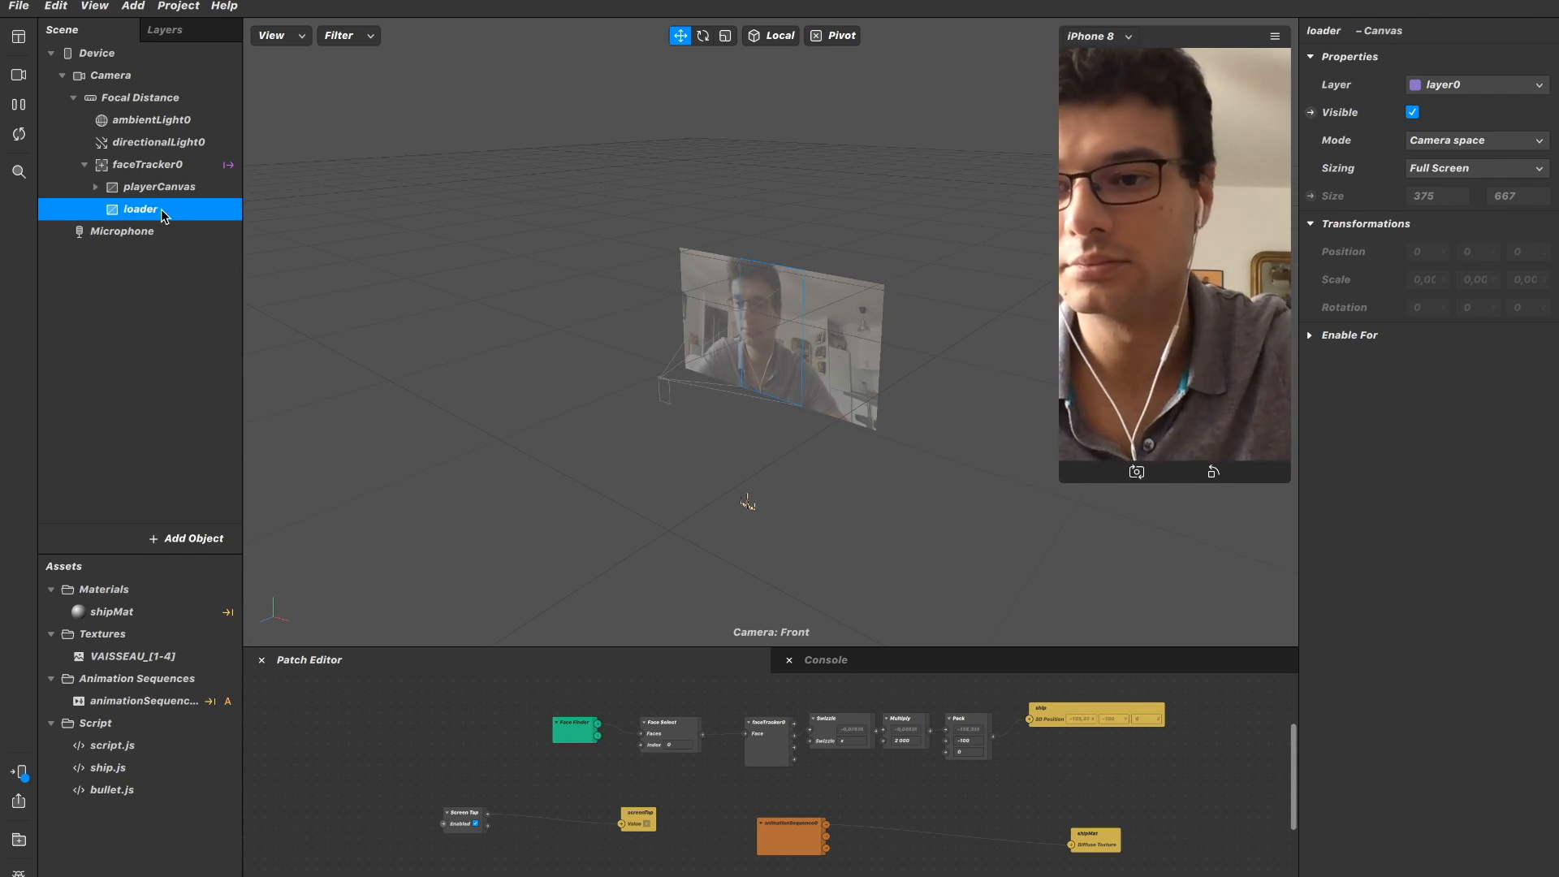
Add a canvas named board under faceTracker0 and move it above playerCanvas in the scene hierarchy.
right_click(170, 164)
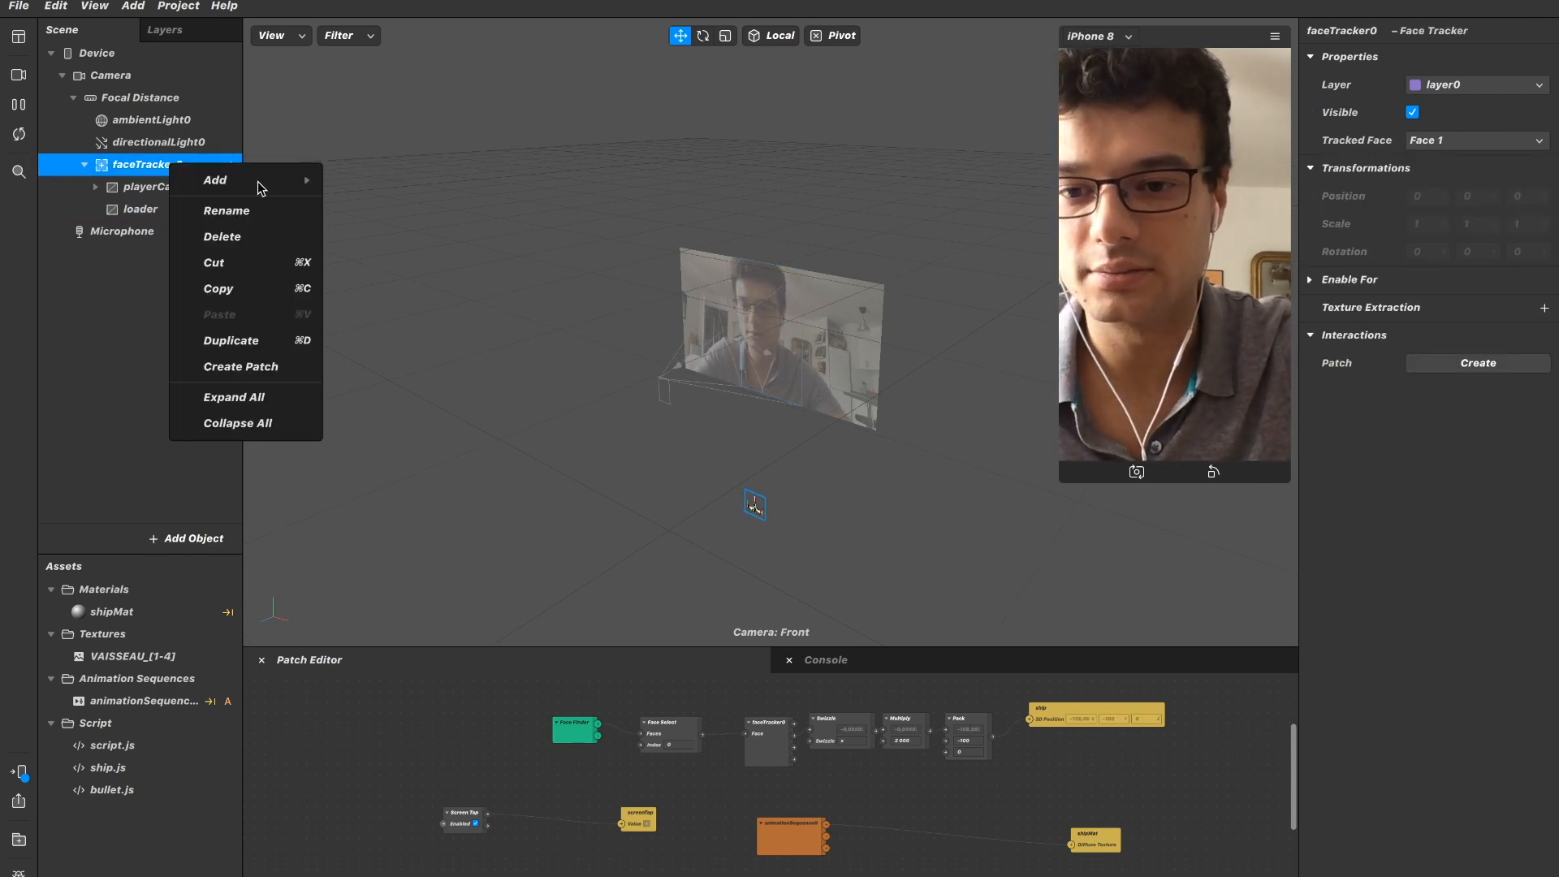
mouse_move(257, 182)
click(402, 449)
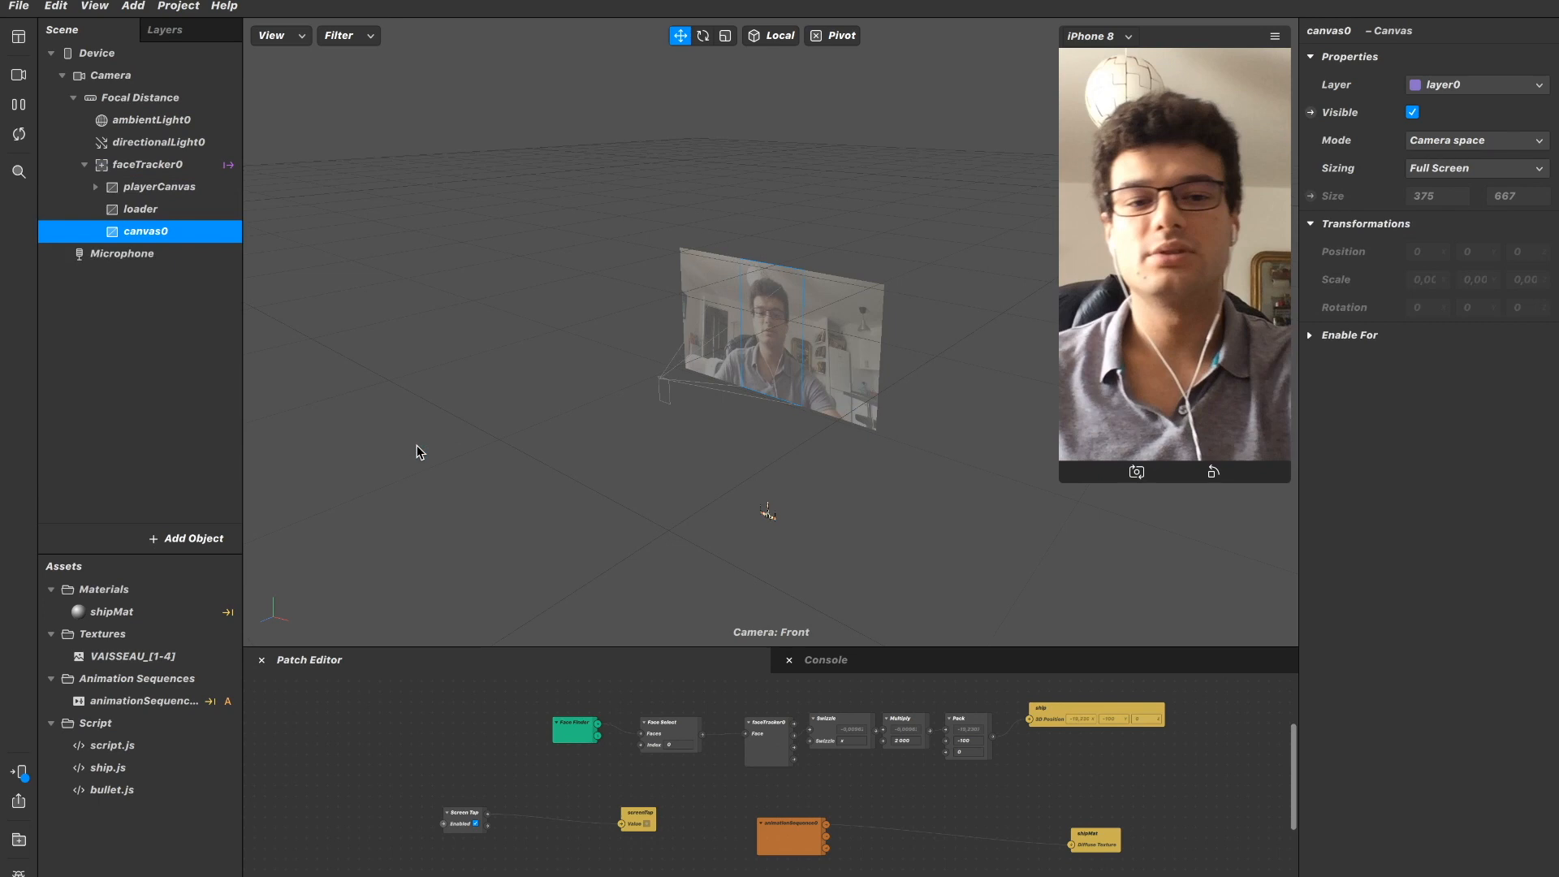
double_click(151, 232)
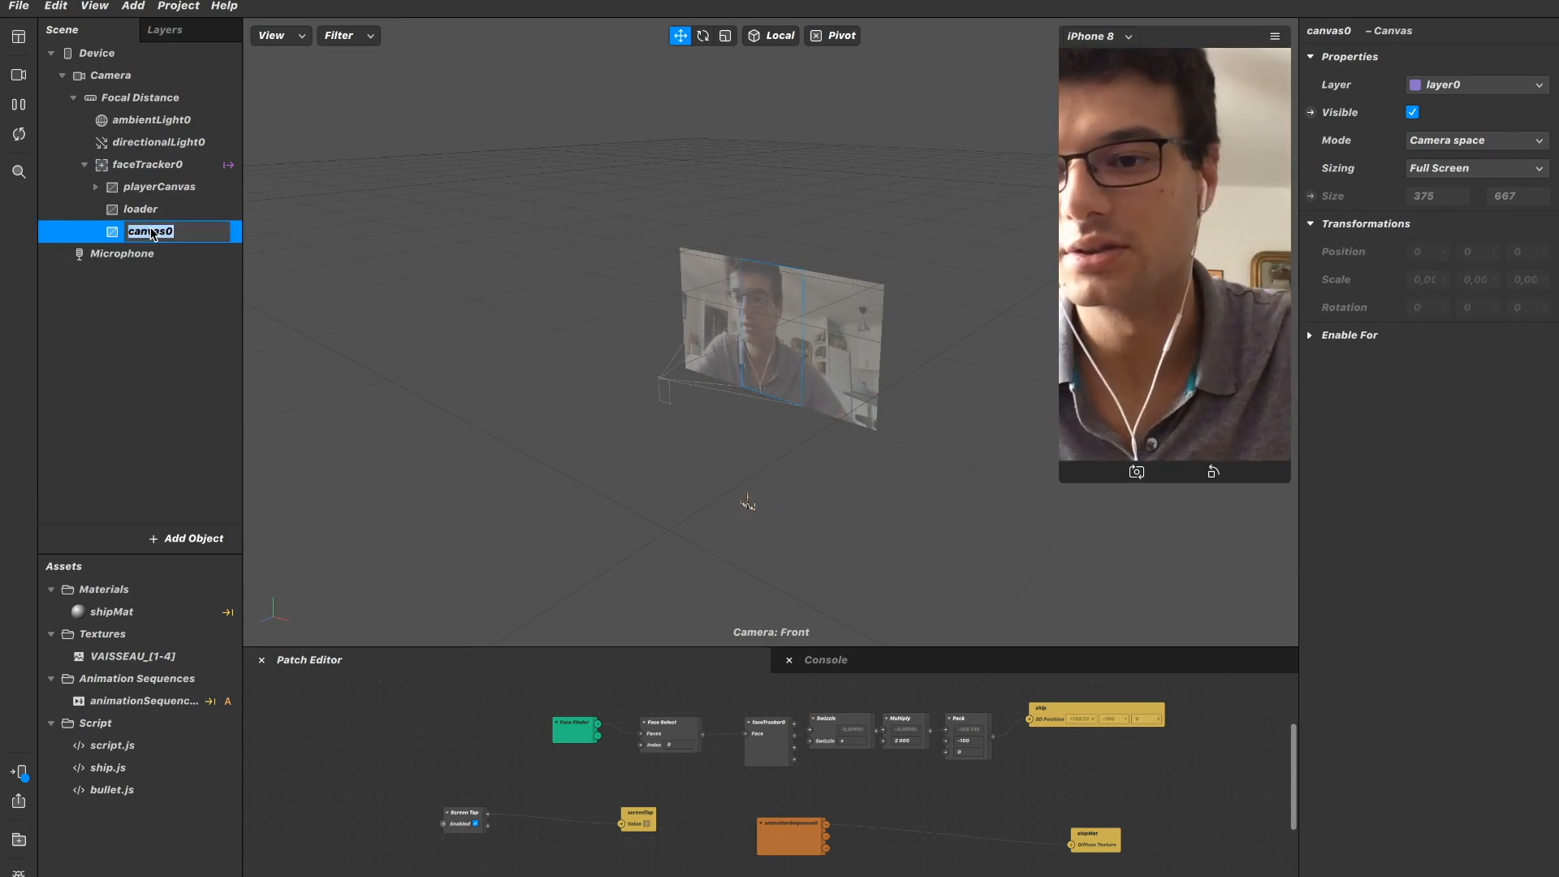
text(board)
key(Return)
drag(155, 233, 164, 179)
Add a plane named bullet0 inside the loader canvas.
click(162, 233)
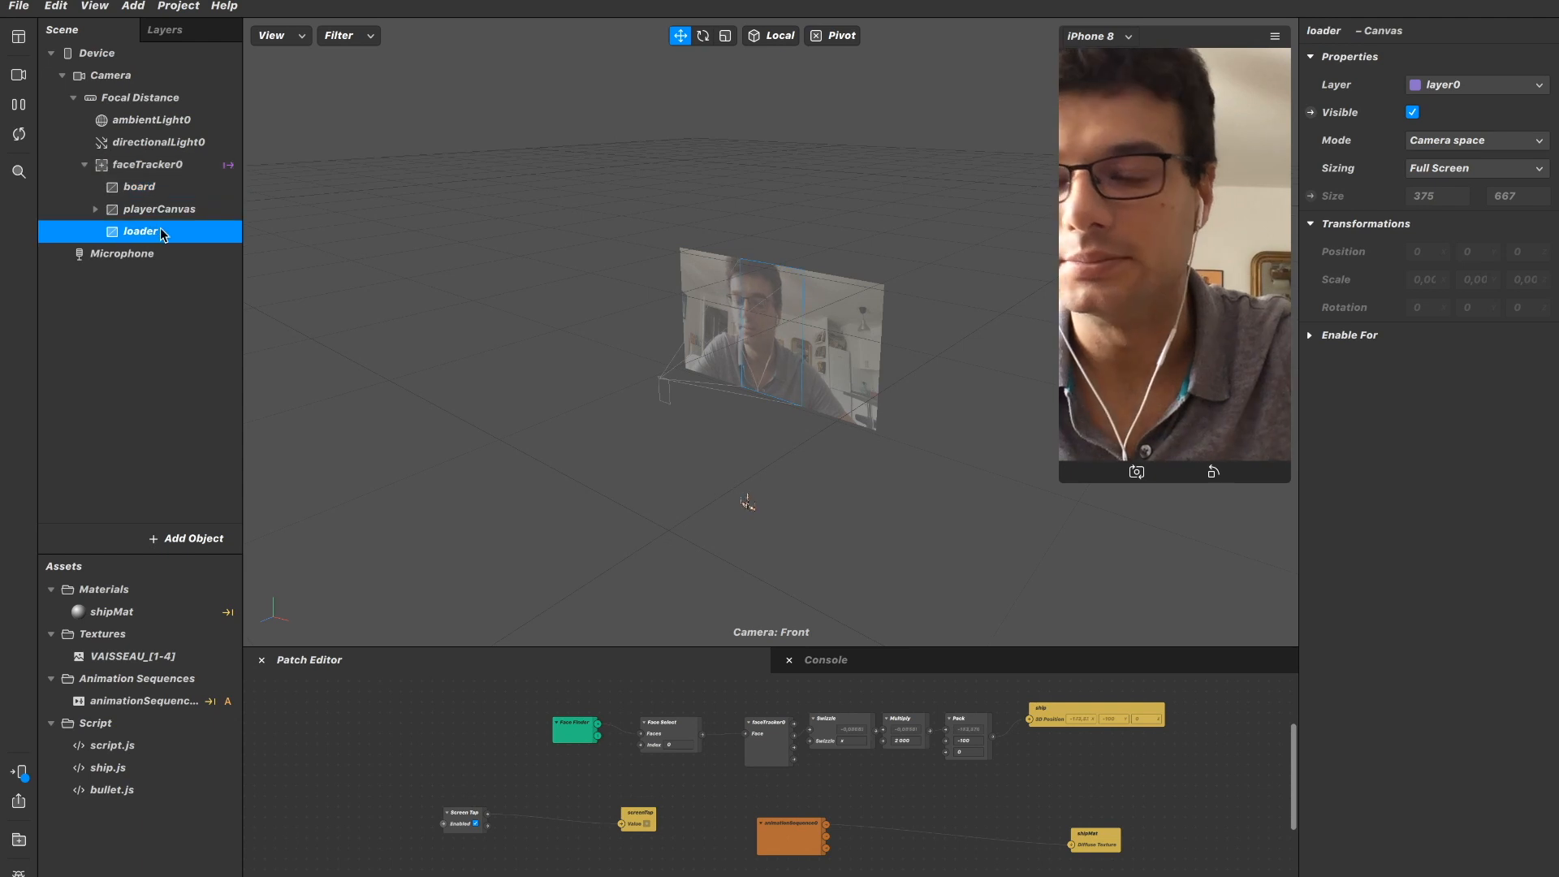
right_click(164, 233)
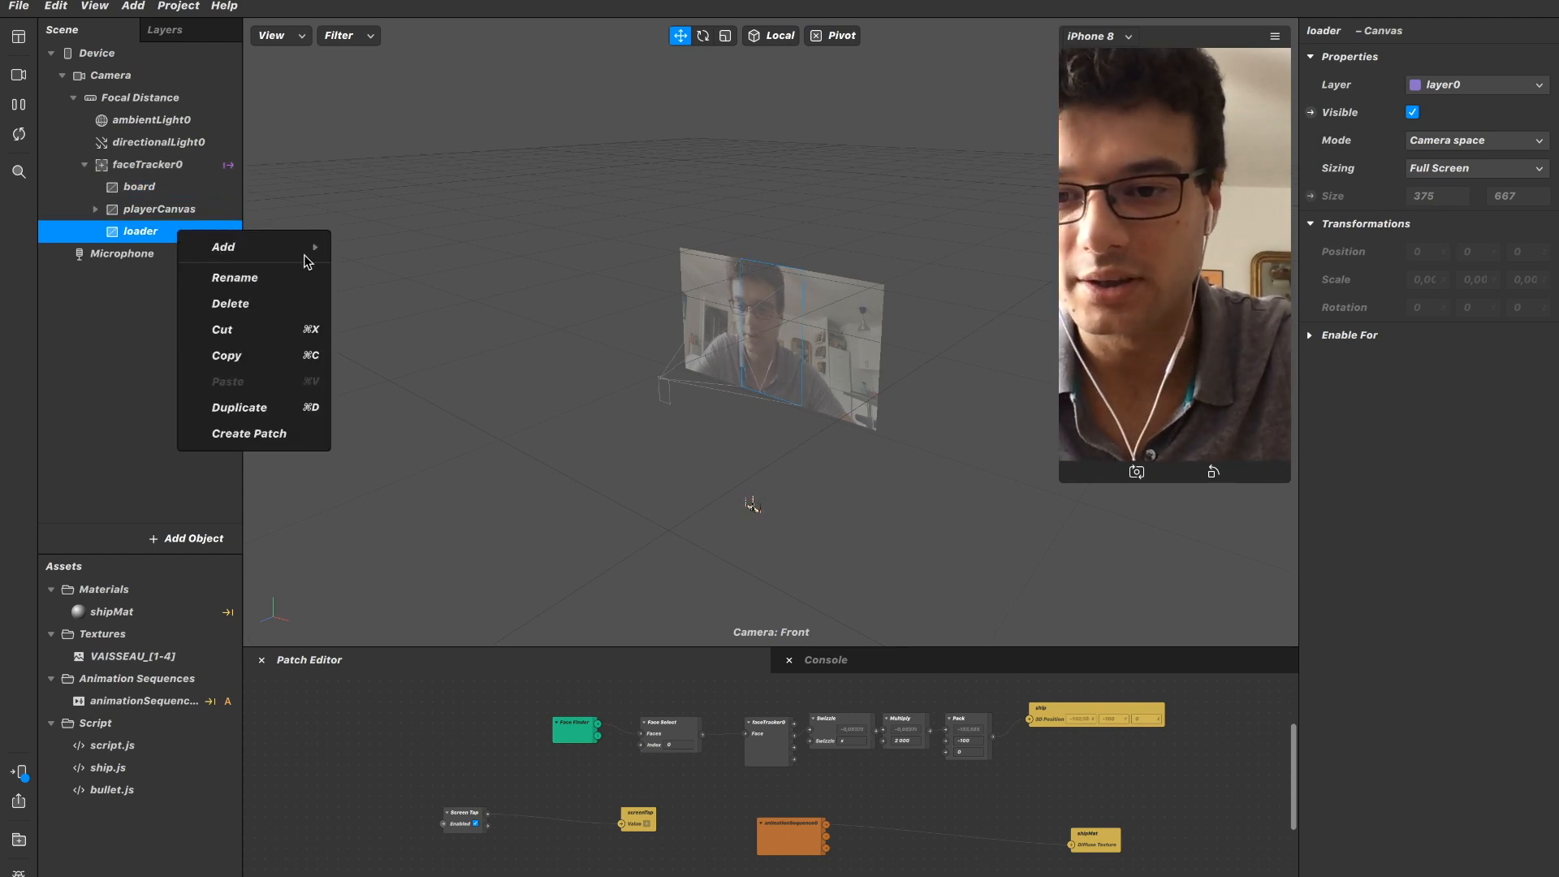
mouse_move(315, 251)
click(340, 354)
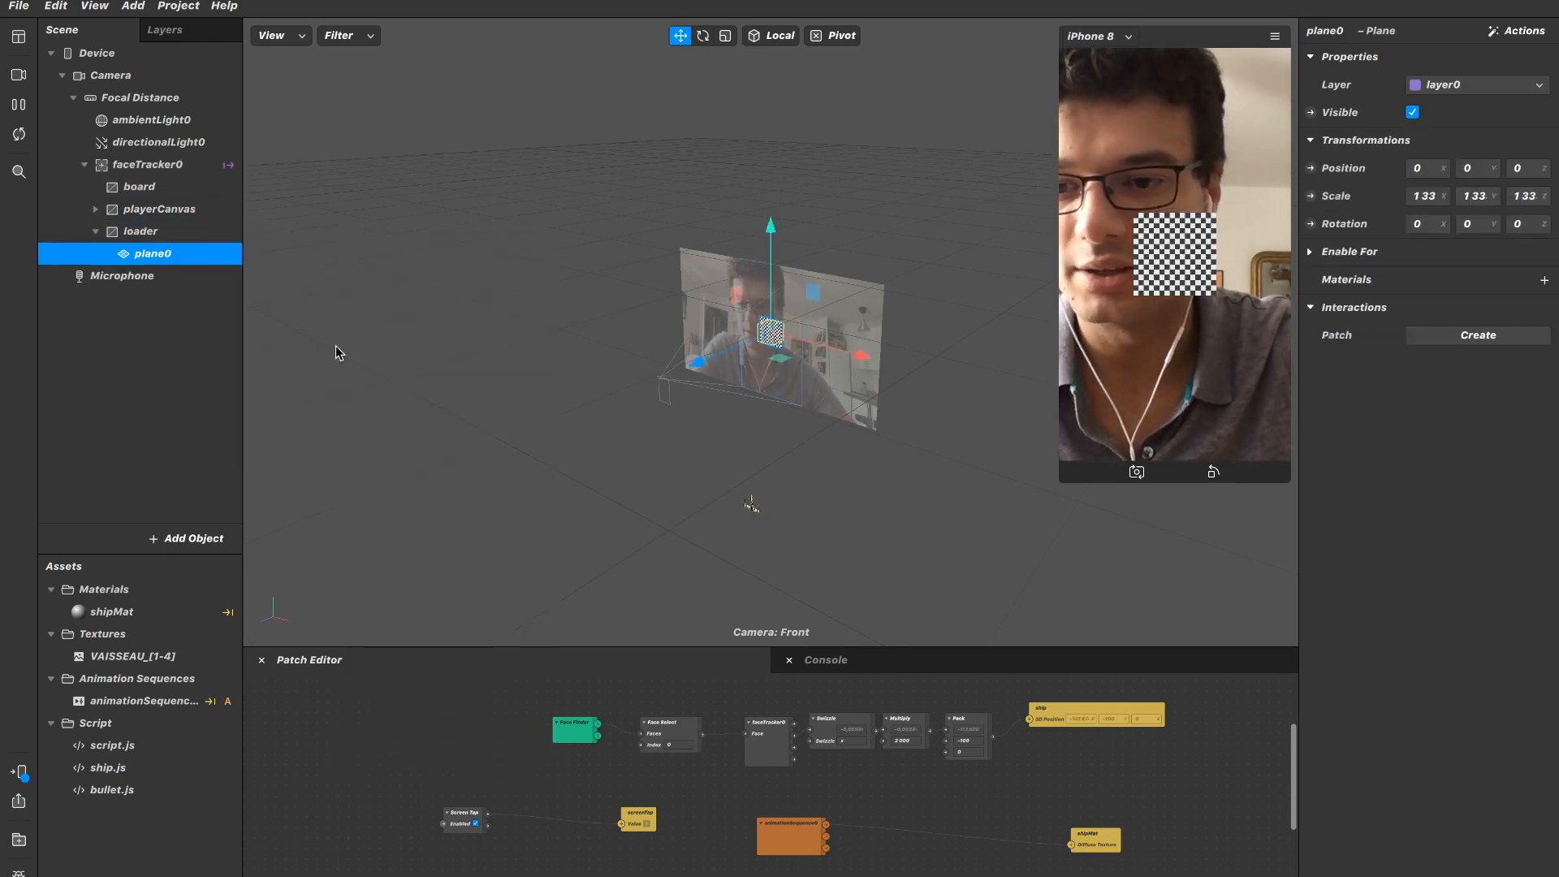
double_click(161, 254)
text(bu)
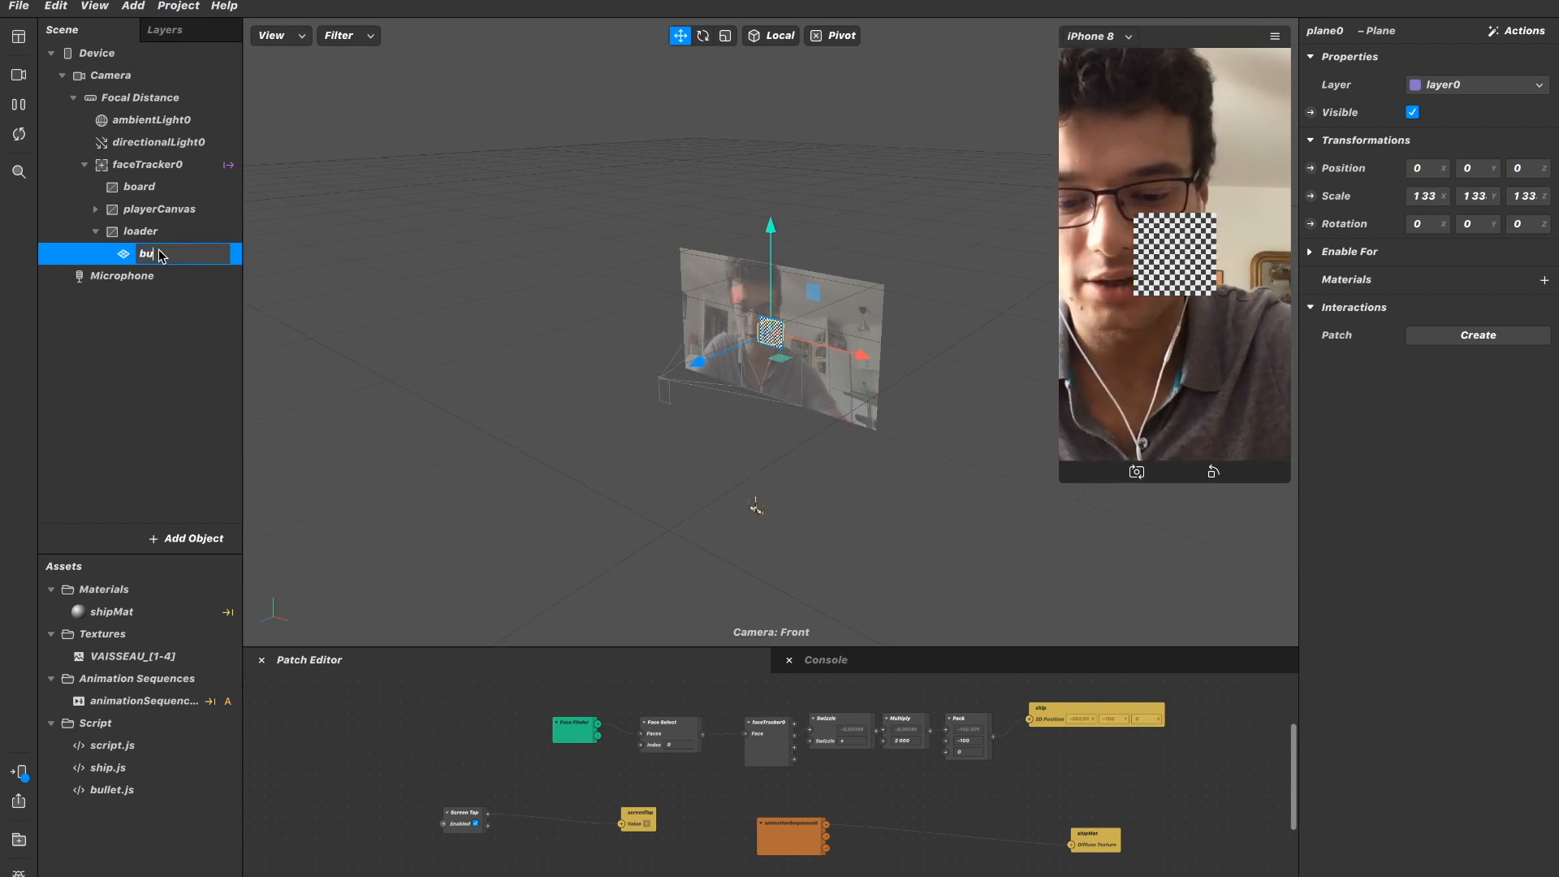
text(llet0)
key(Return)
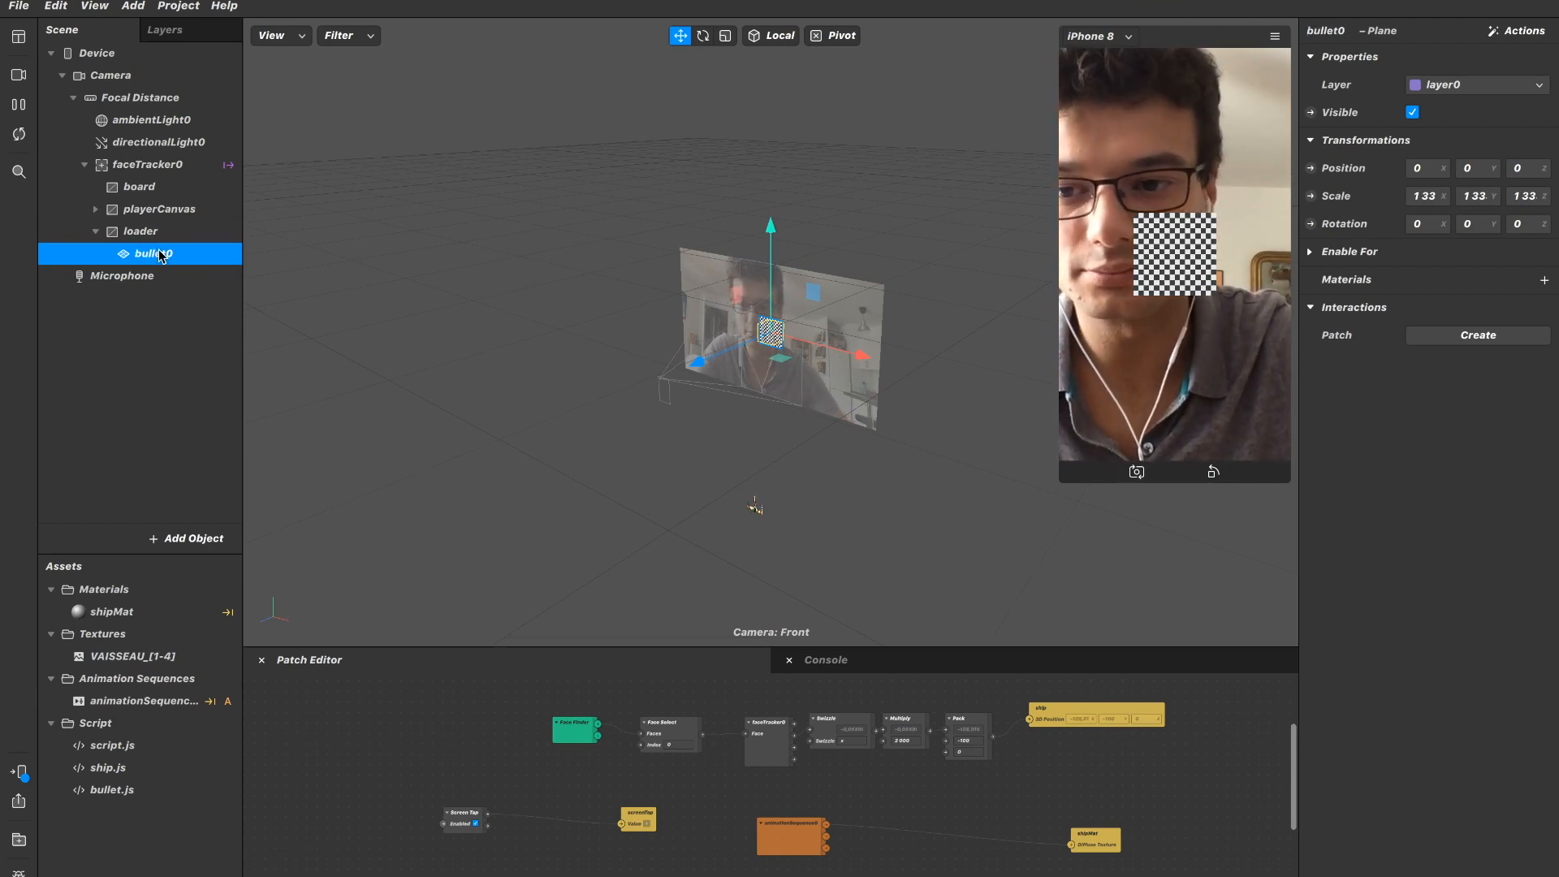
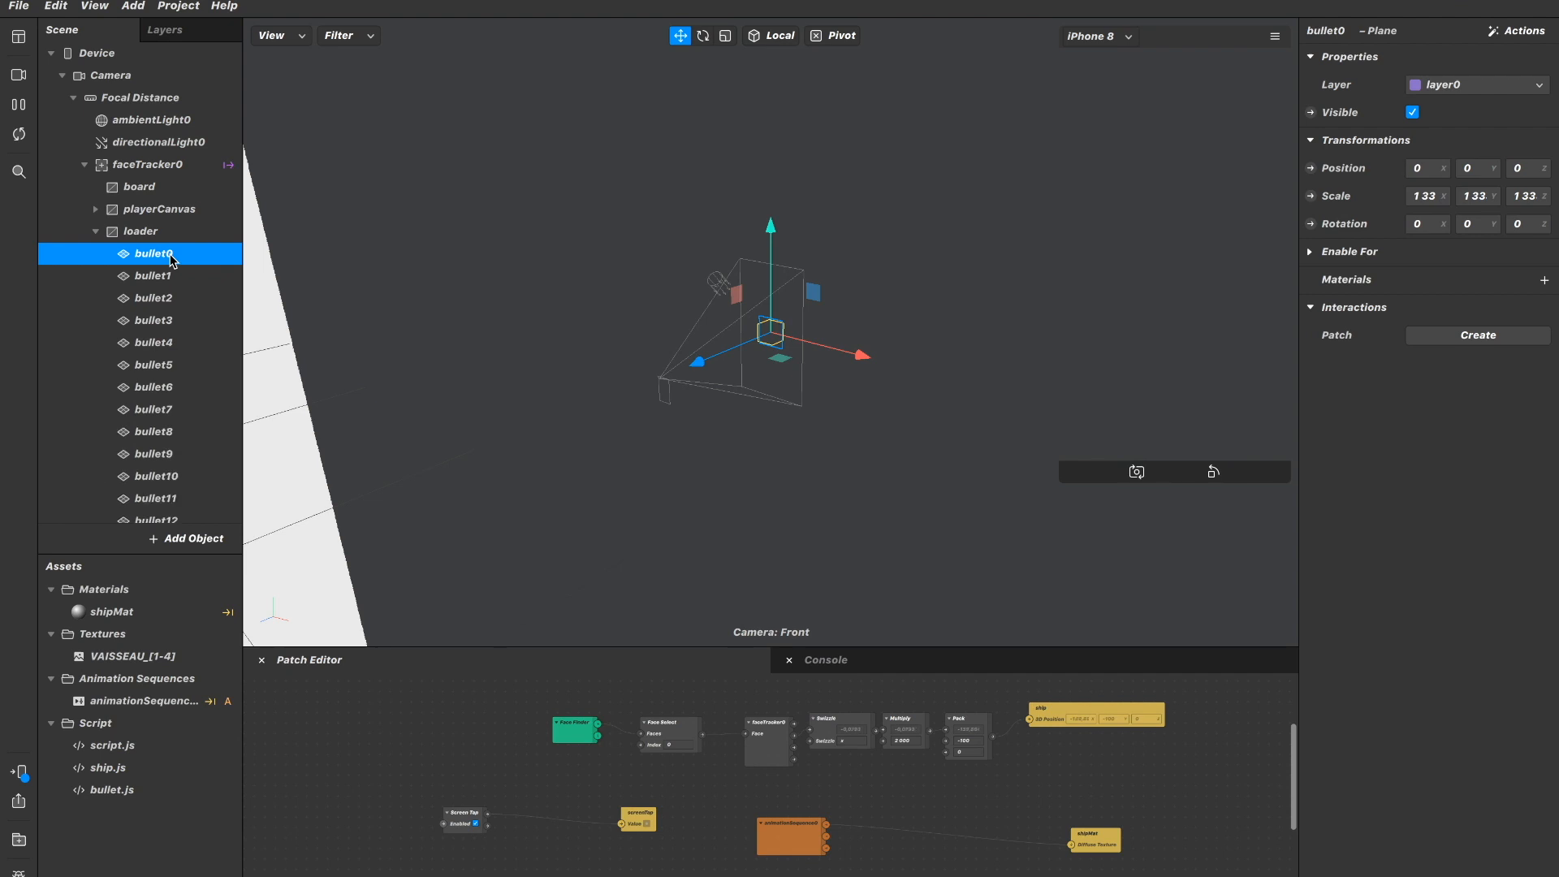
Duplicate the bullet plane in the loader canvas until the planes run from bullet0 to bullet19.
scroll(187, 317, down, 3)
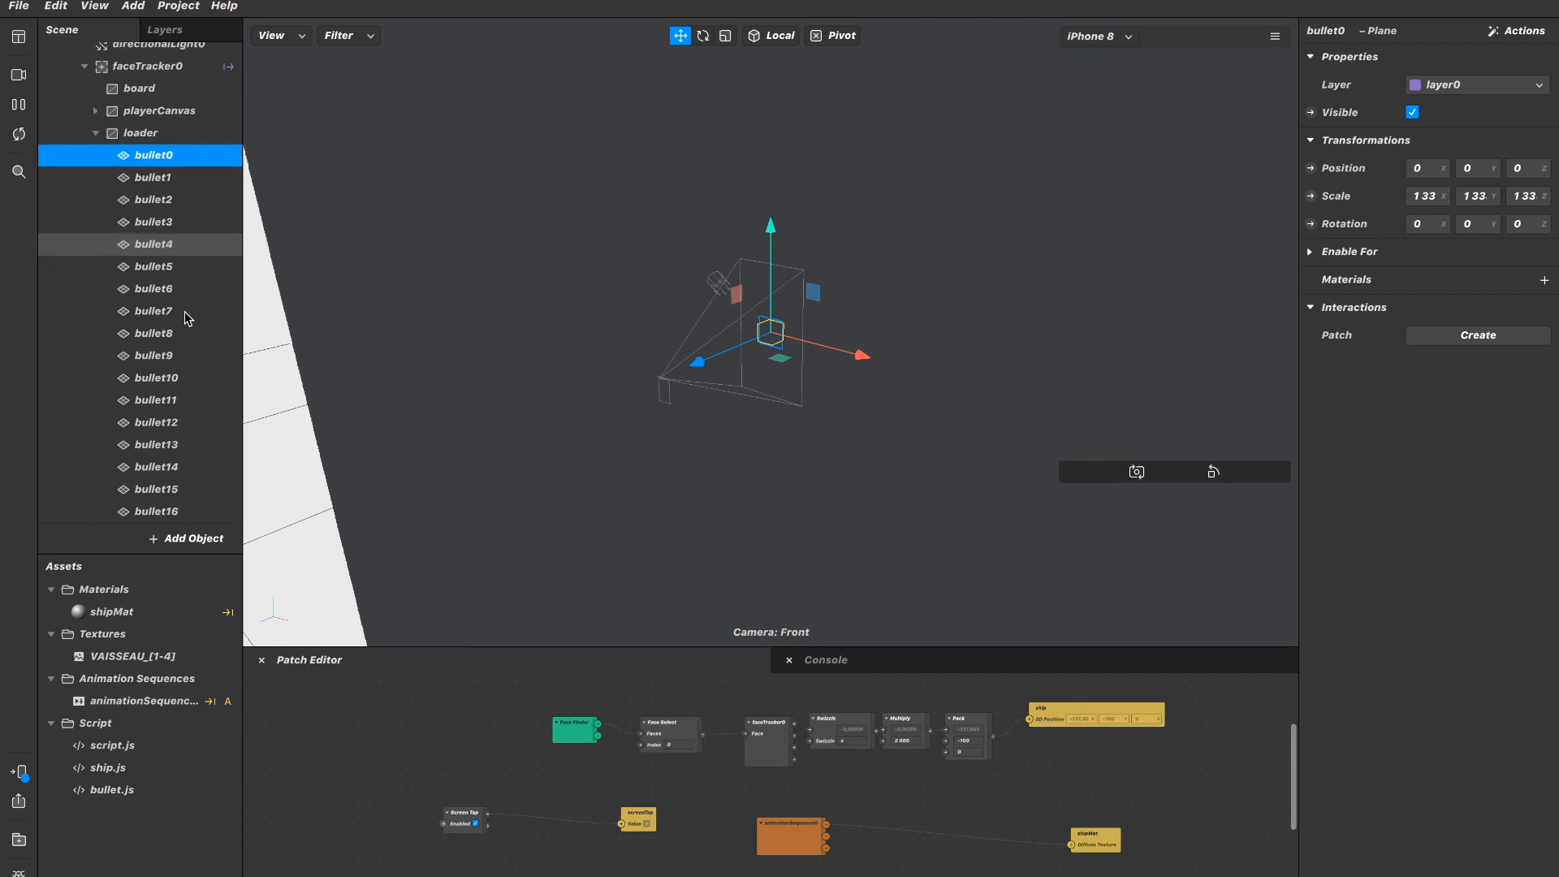
scroll(187, 317, down, 2)
scroll(187, 317, down, 1)
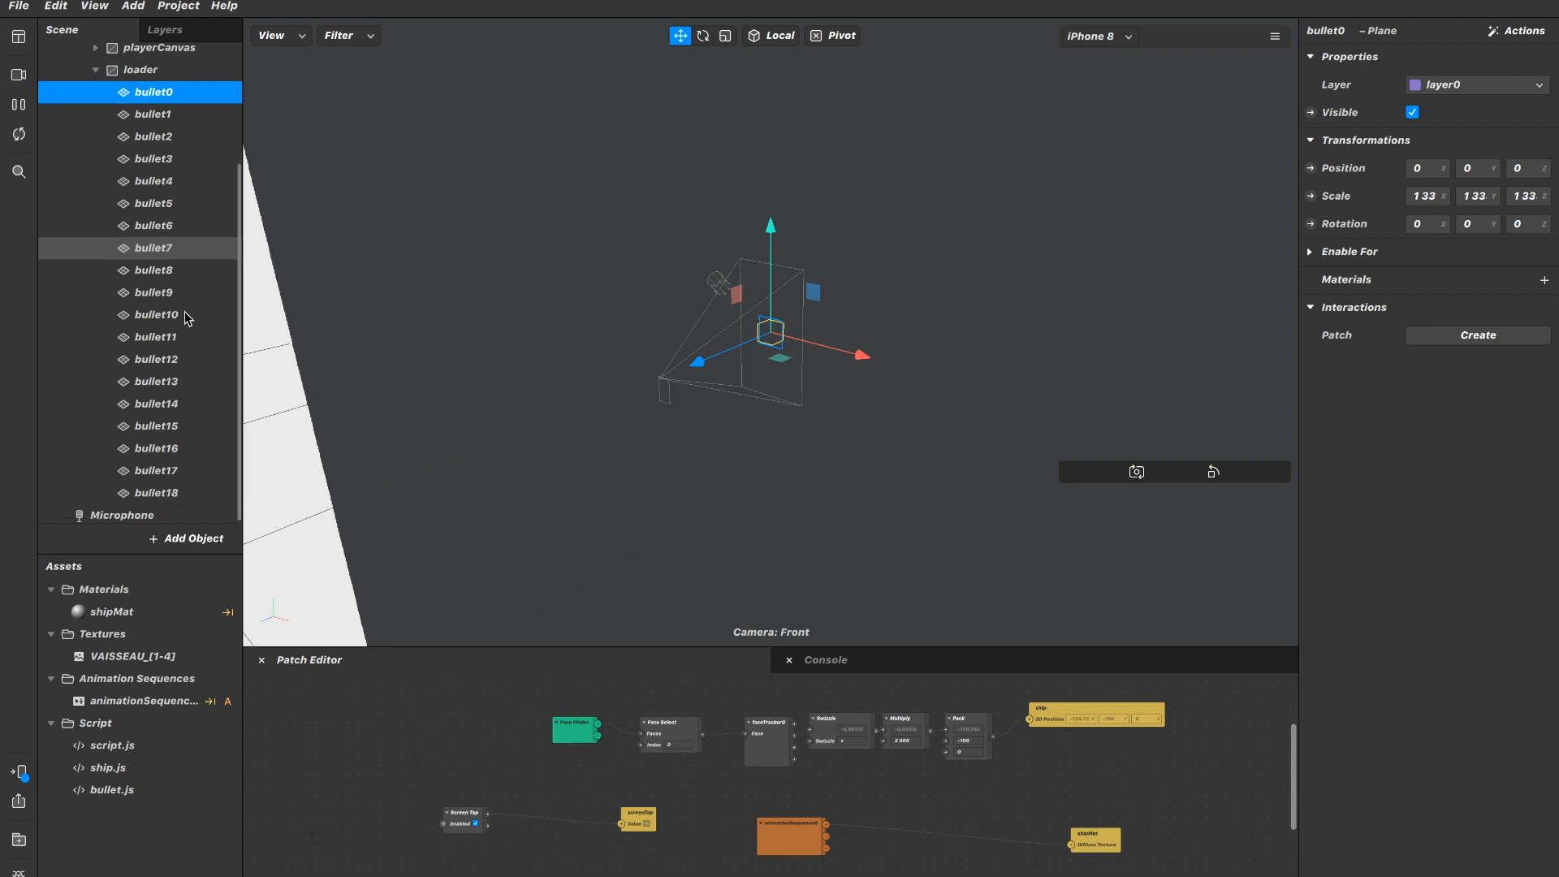
key(ctrl+d)
scroll(186, 319, down, 1)
scroll(185, 318, up, 1)
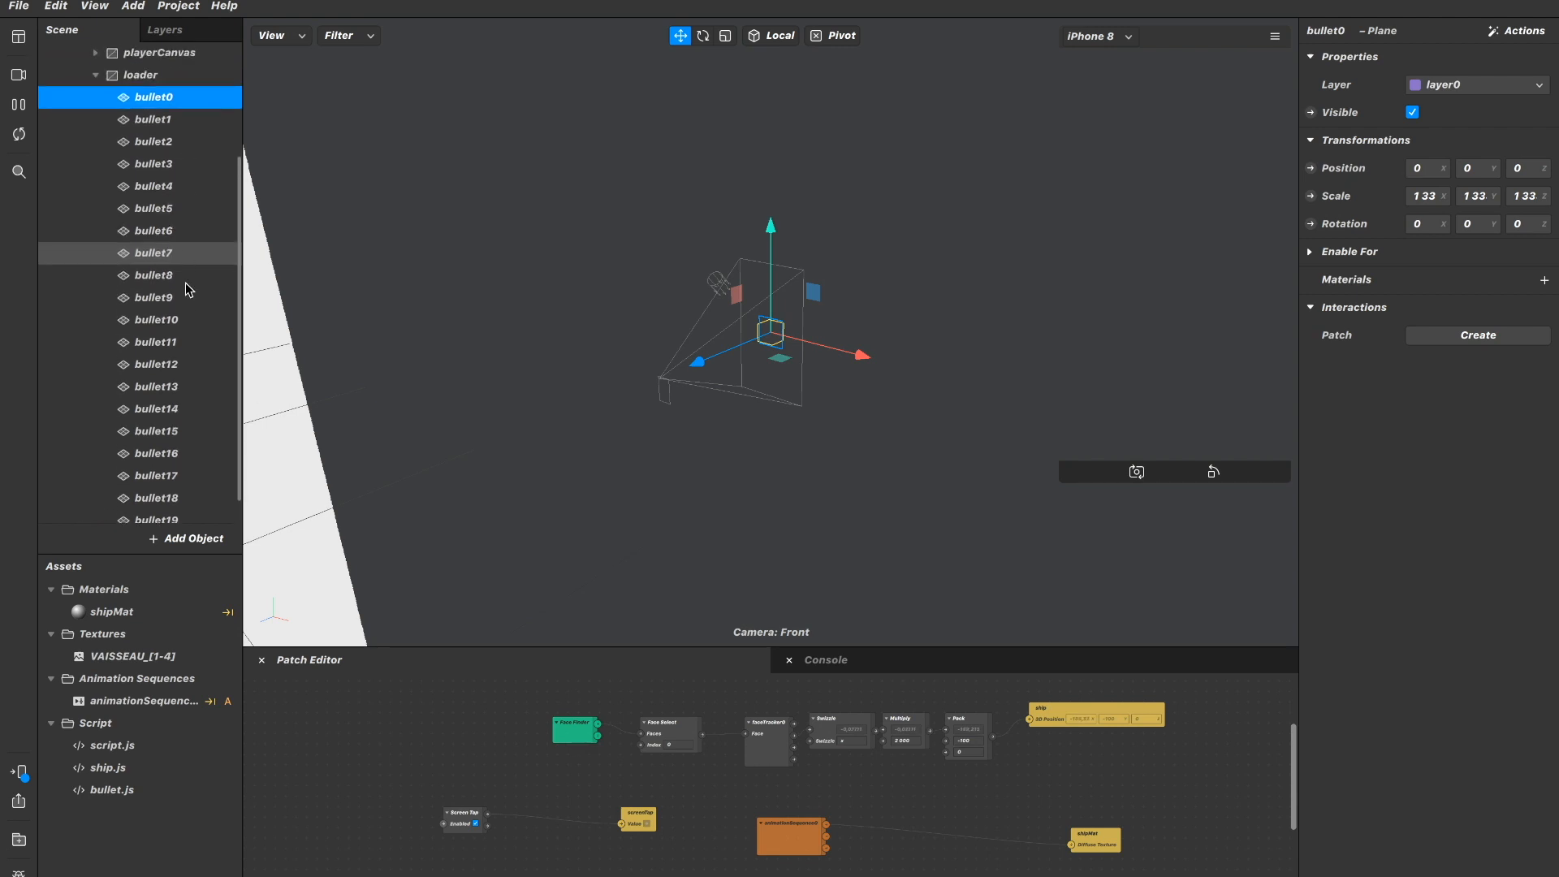
scroll(187, 284, down, 1)
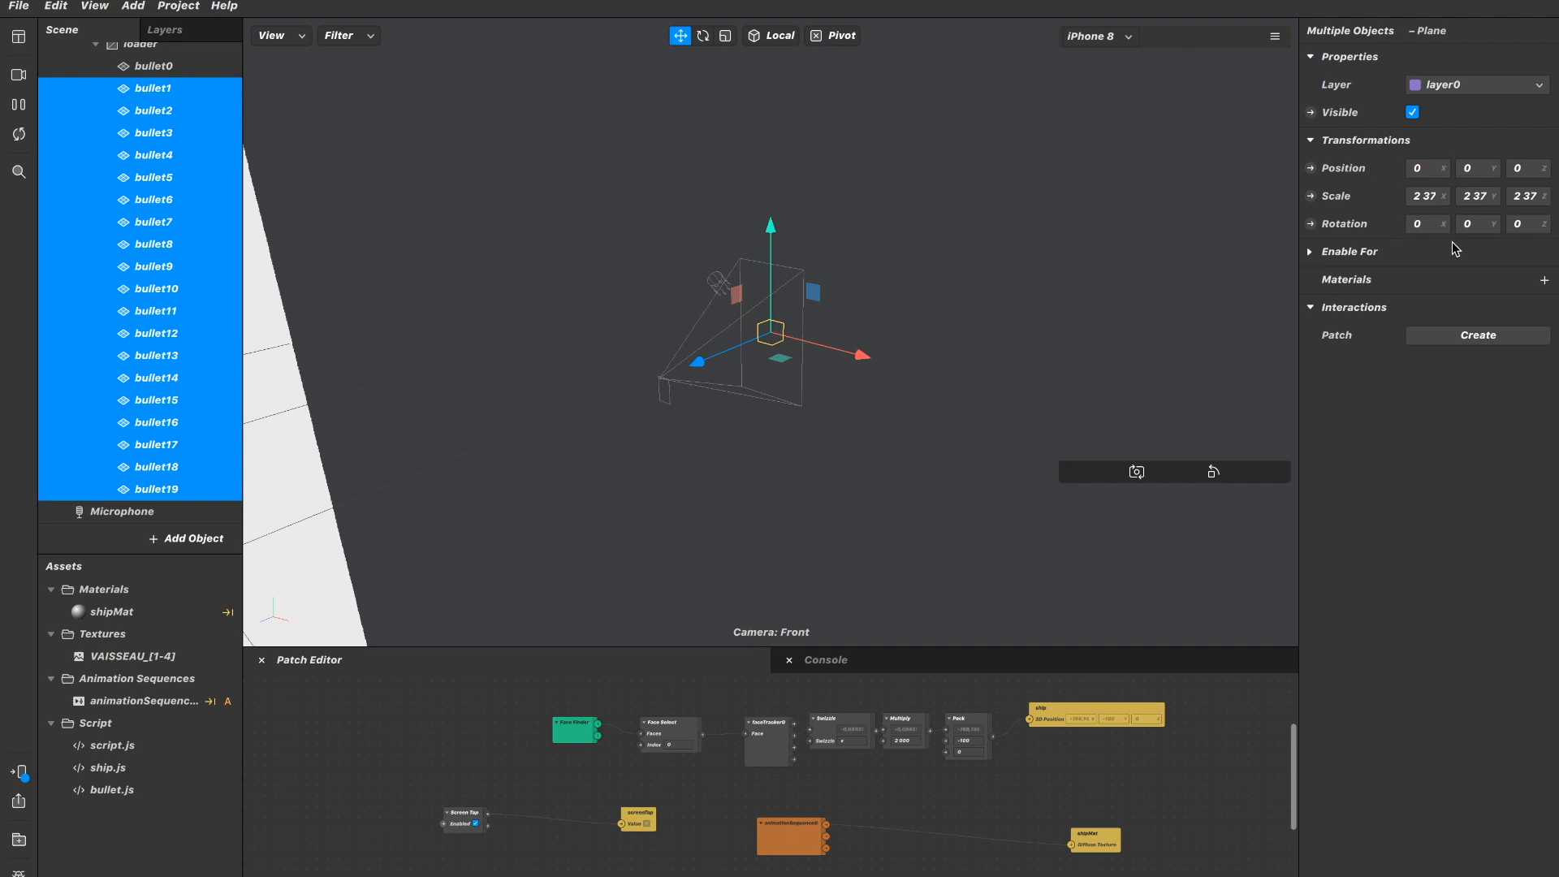
Set the scale of all planes from bullet0 to bullet19 to 1 on the X, Y and Z axes.
click(195, 71)
scroll(193, 74, down, 1)
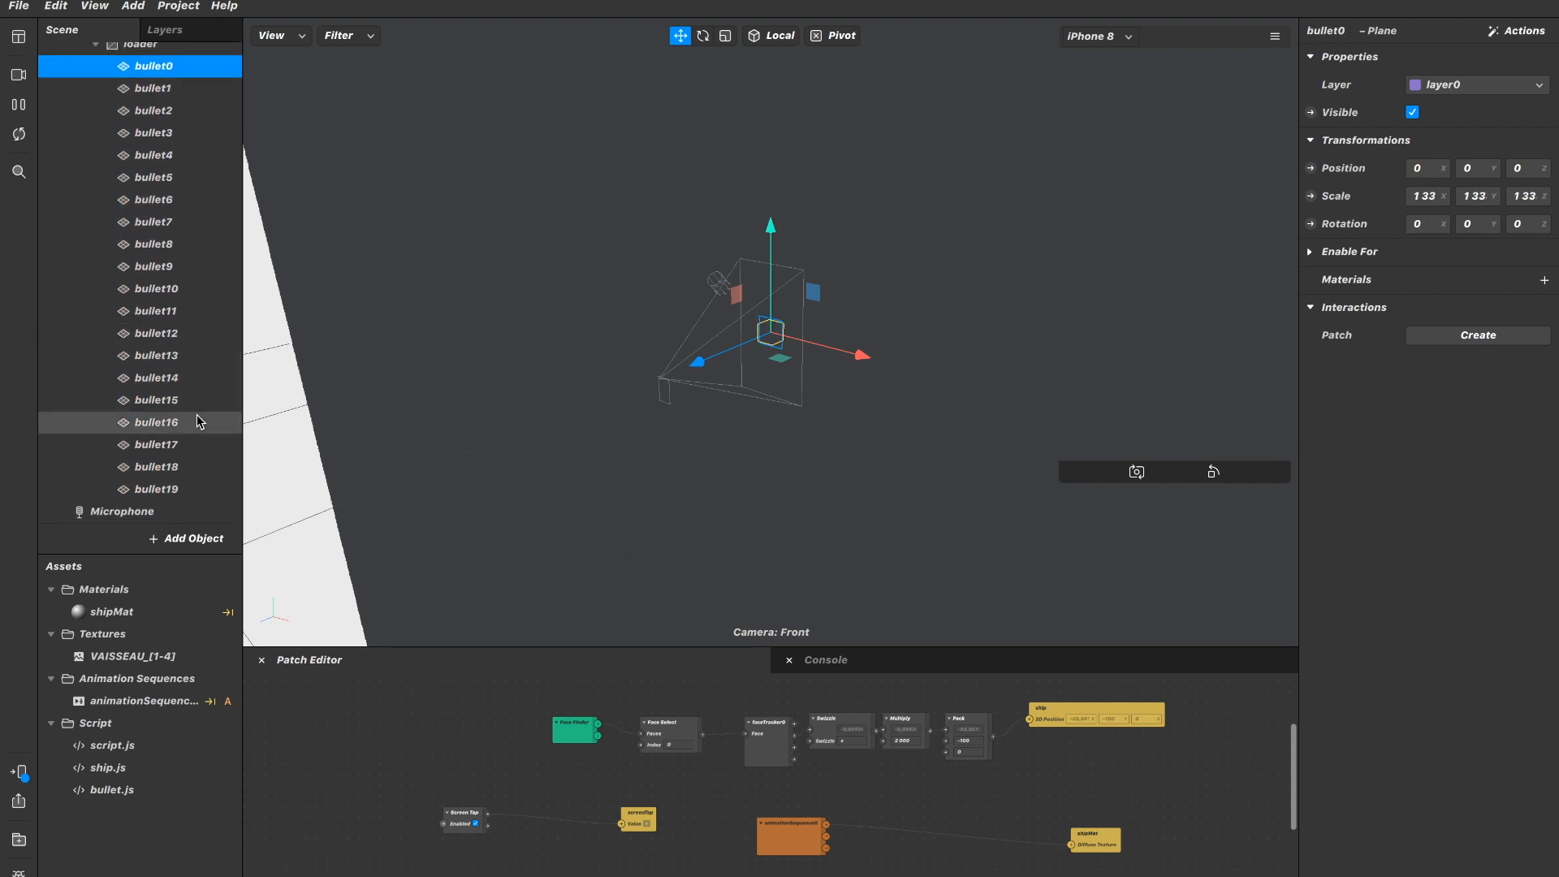
shift+click(186, 488)
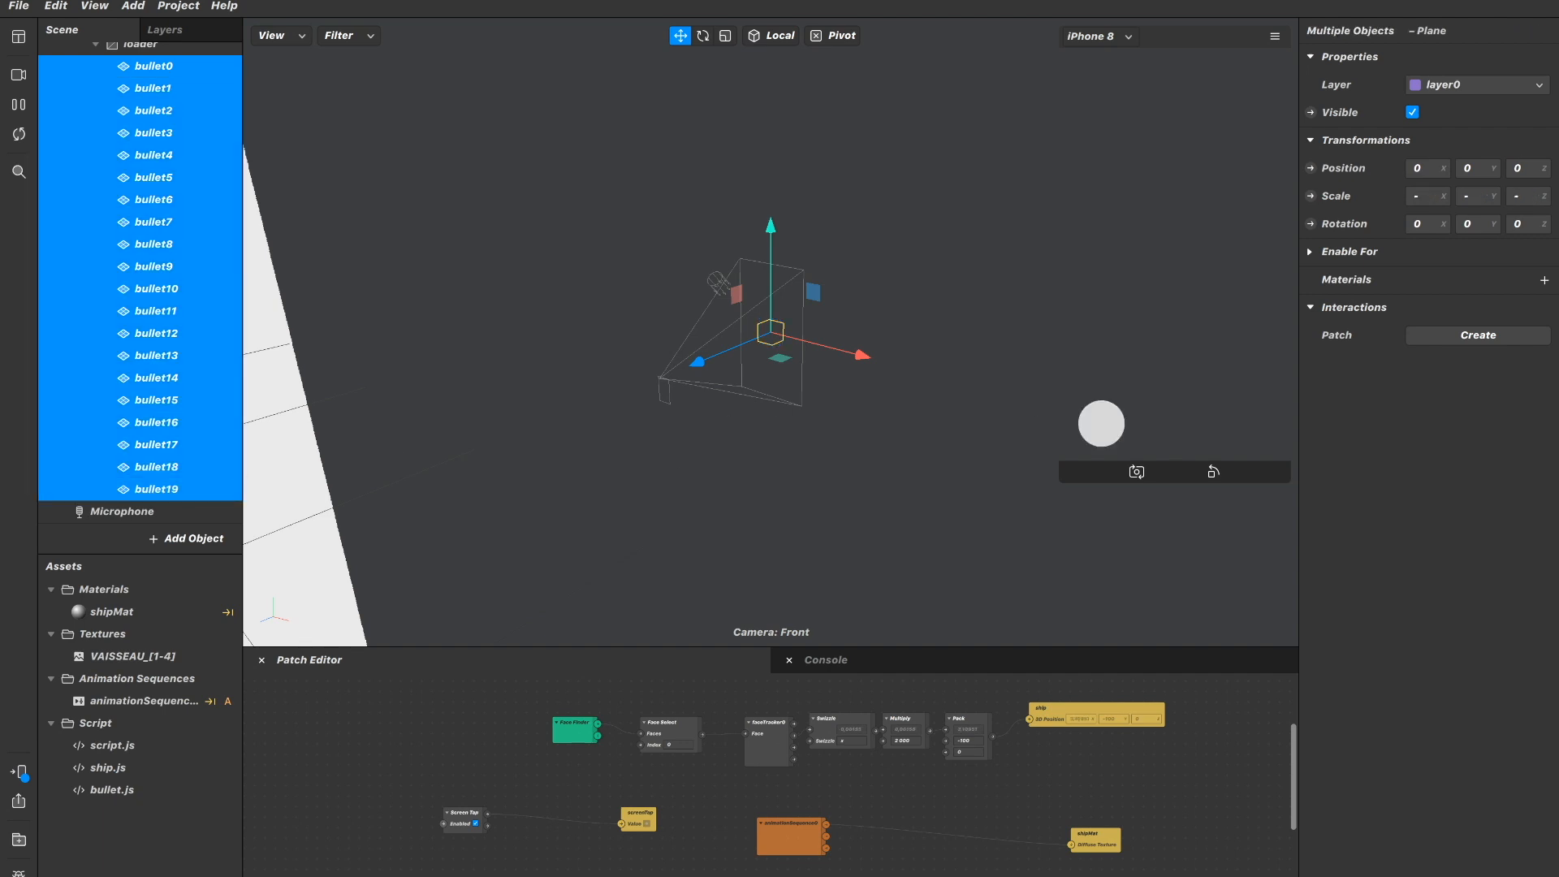
click(1422, 195)
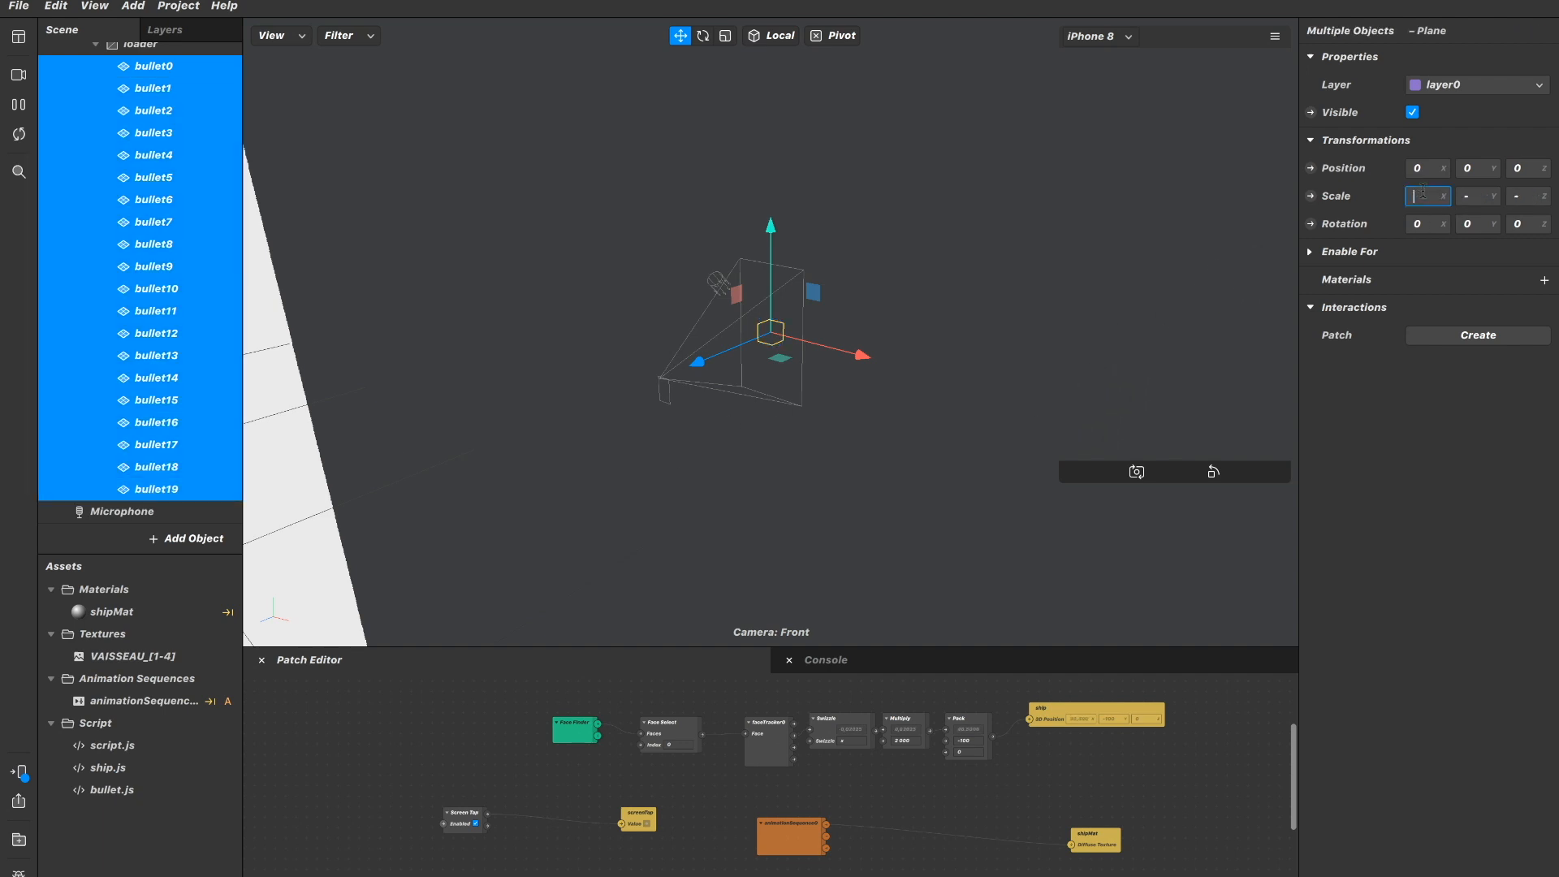
click(1489, 200)
text(1)
click(1521, 199)
text(1)
key(Return)
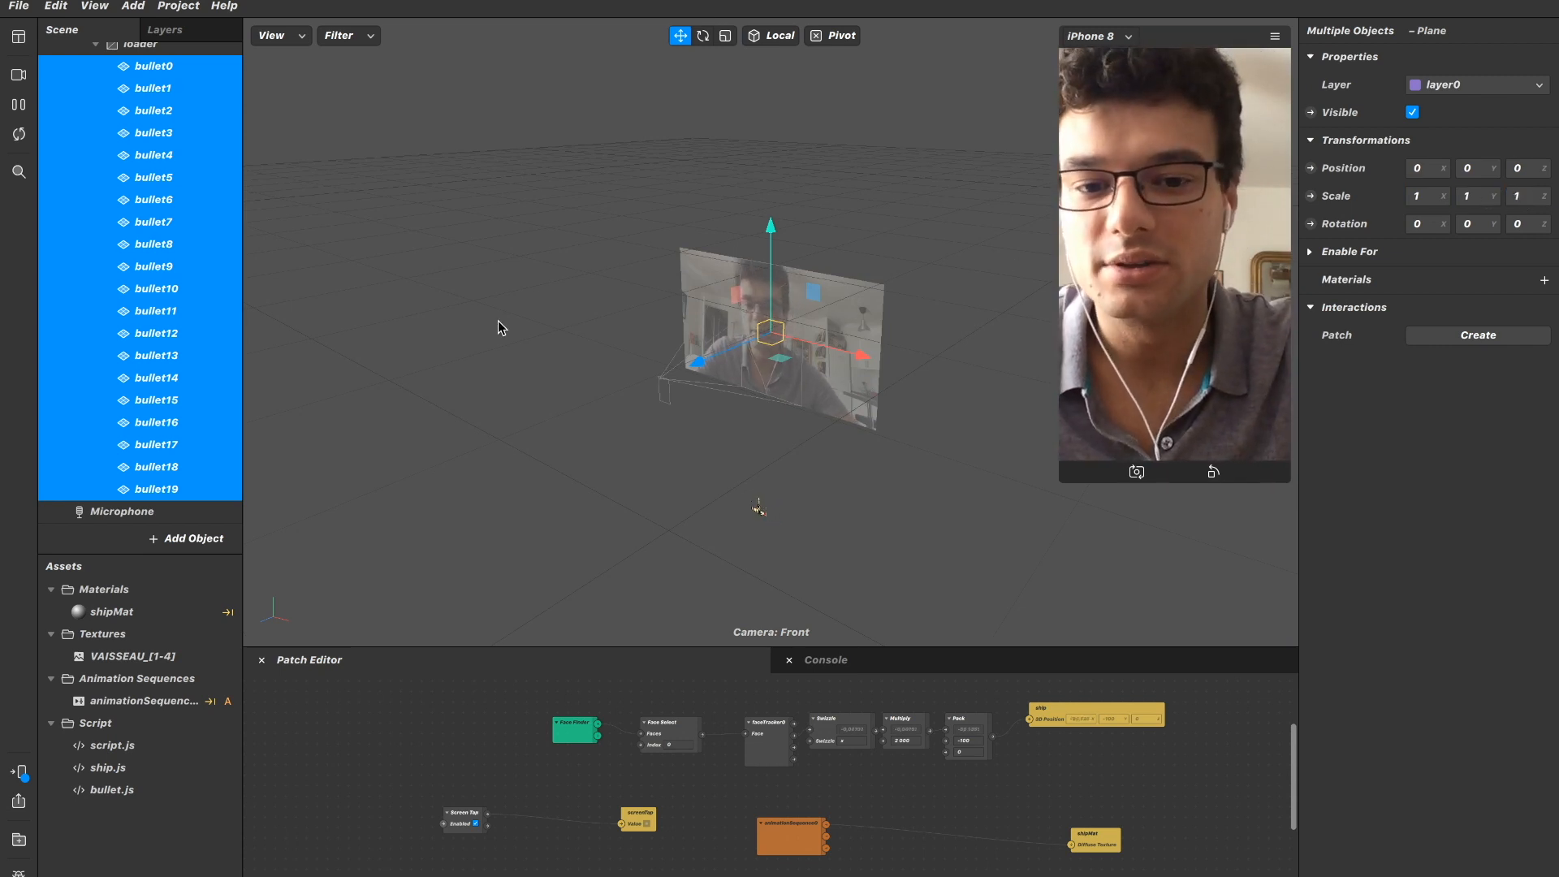
Collapse the loader canvas in the scene hierarchy and enlarge the Patch Editor to show the whole patch graph.
scroll(164, 169, up, 1)
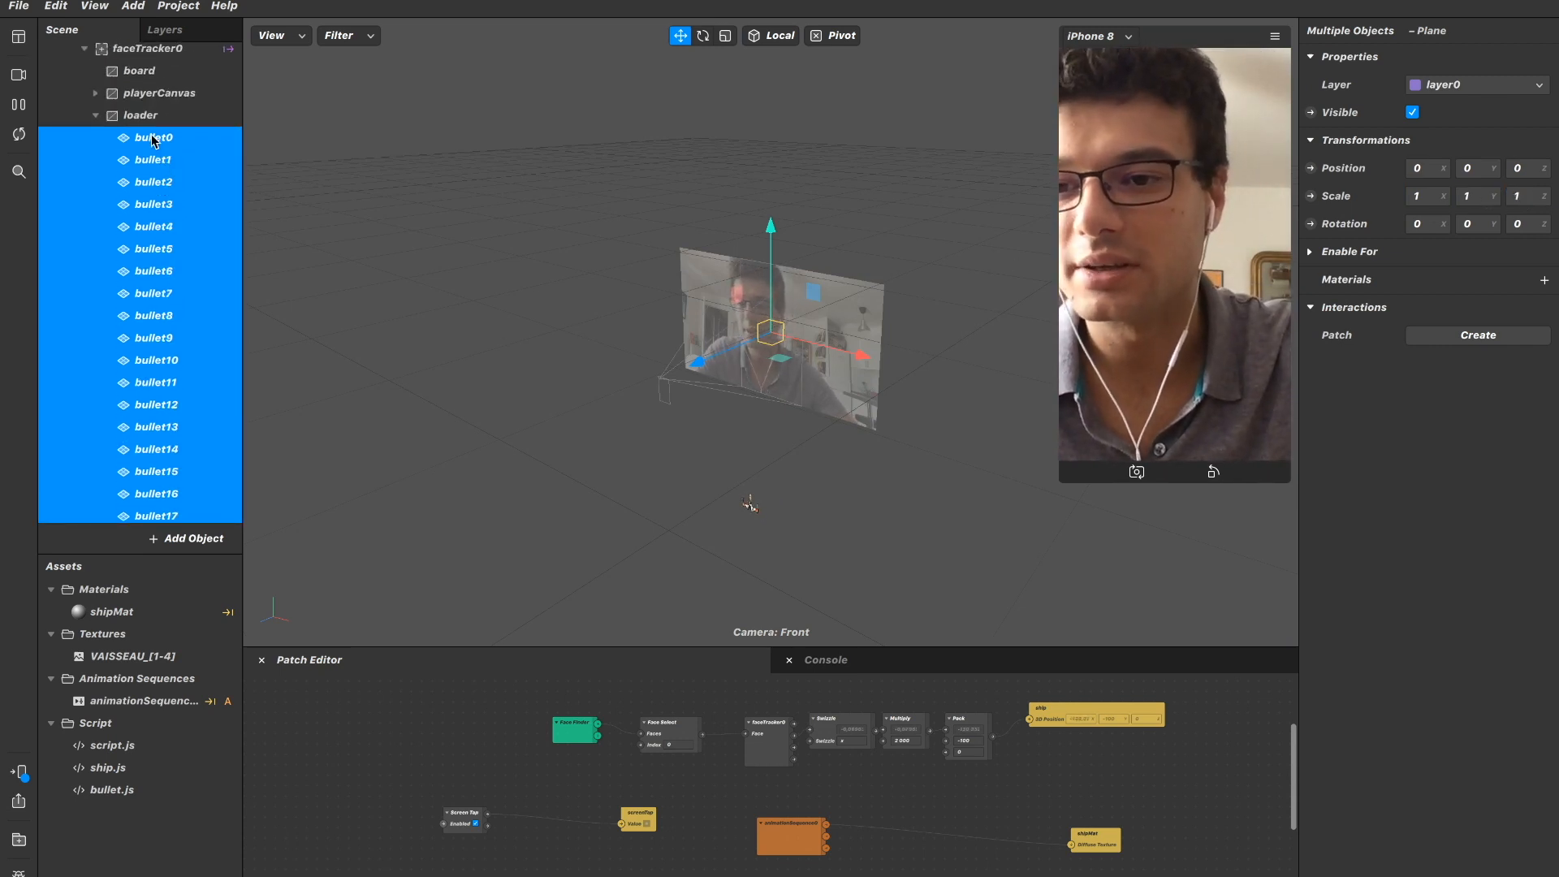
scroll(157, 148, down, 1)
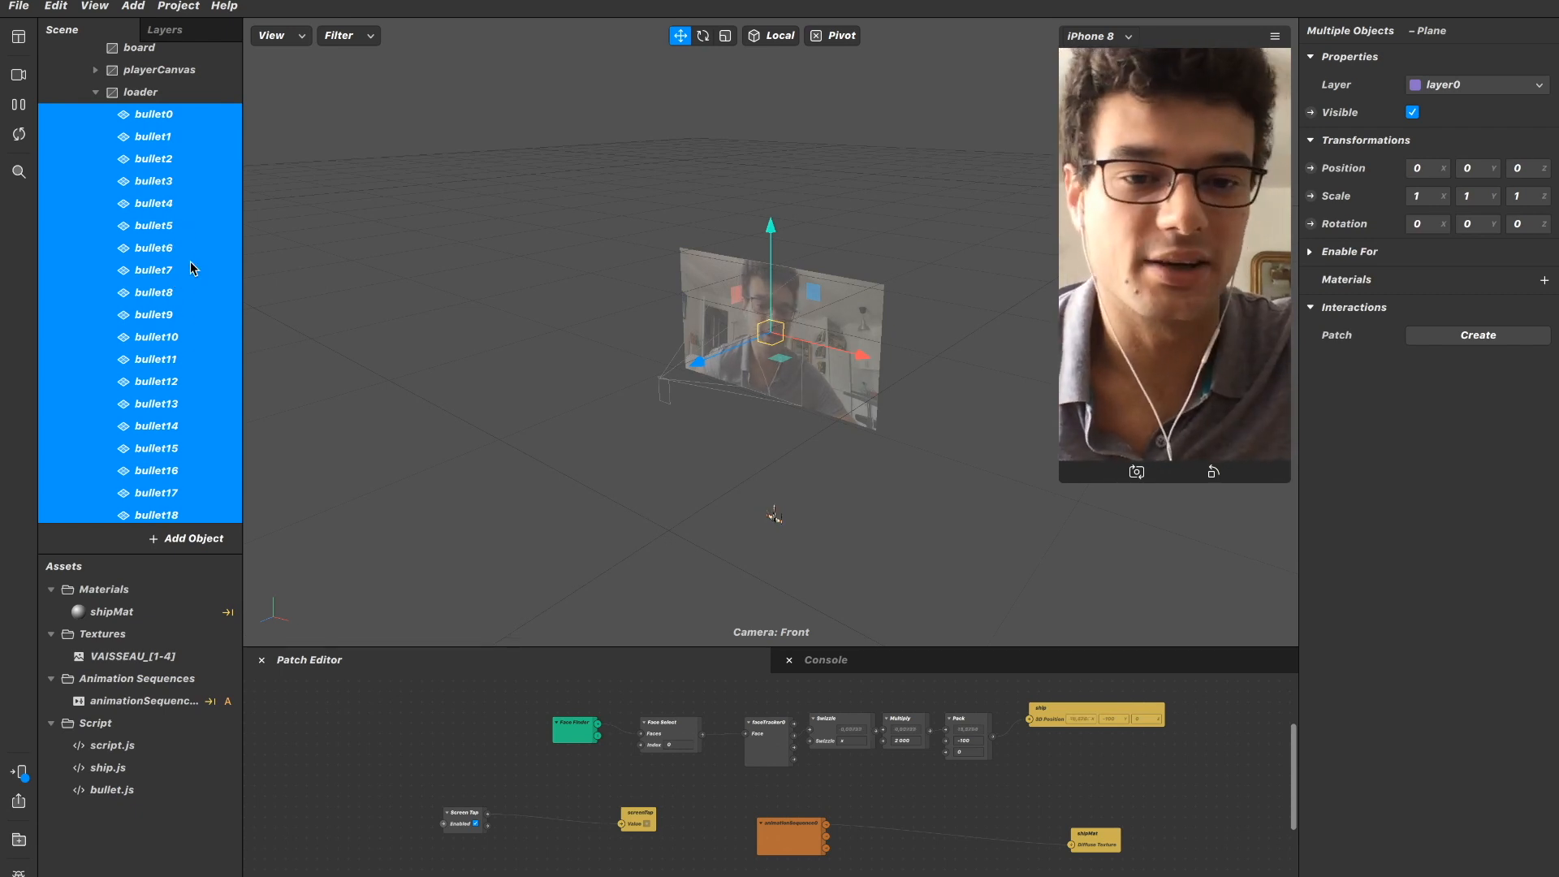
click(193, 268)
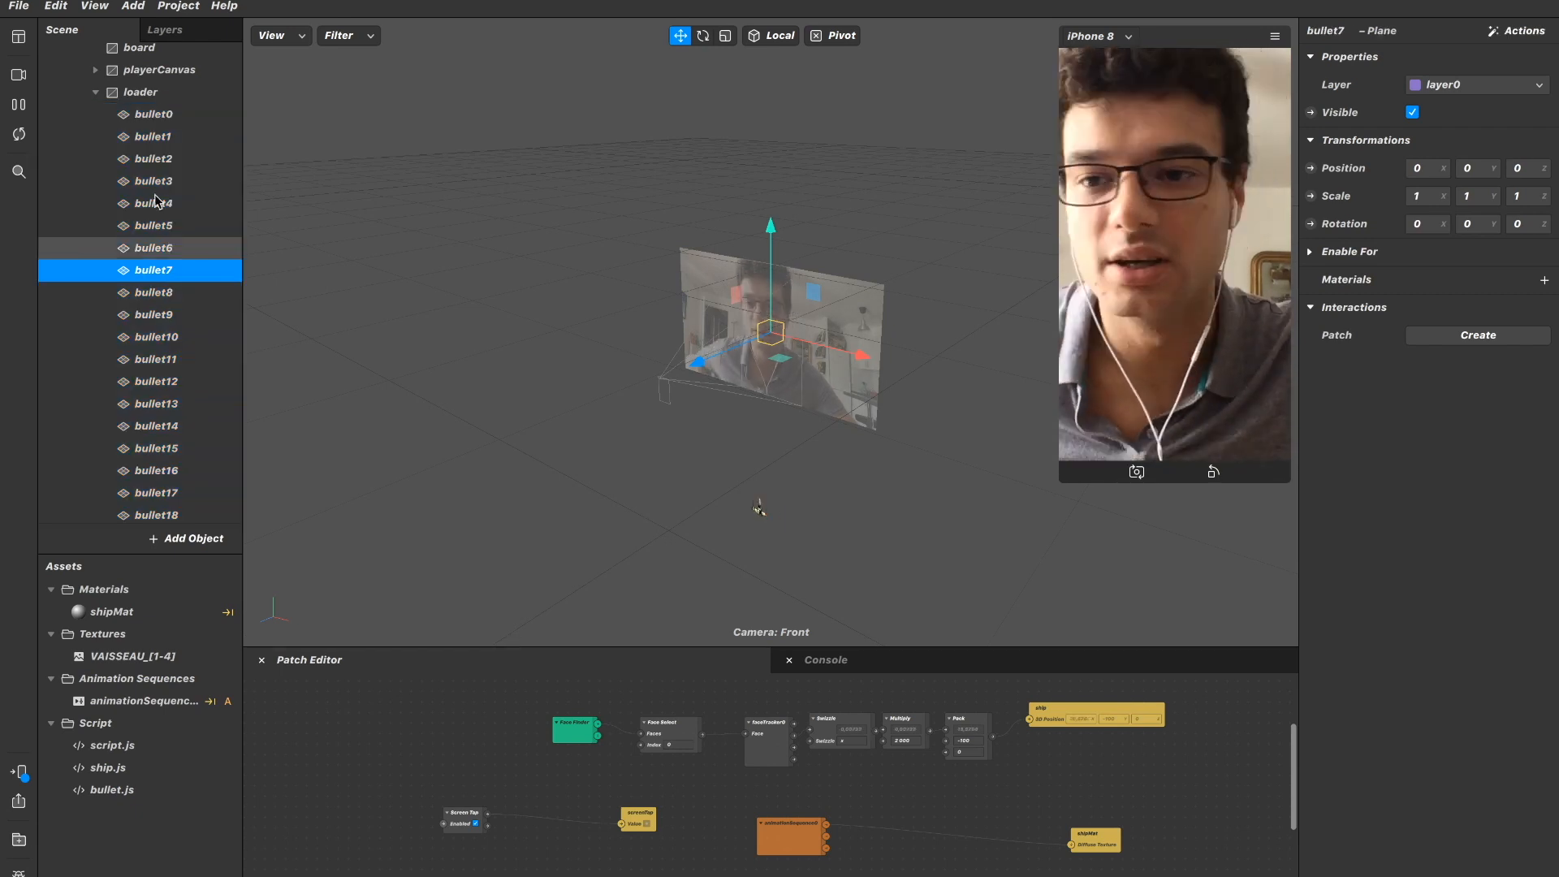
click(97, 93)
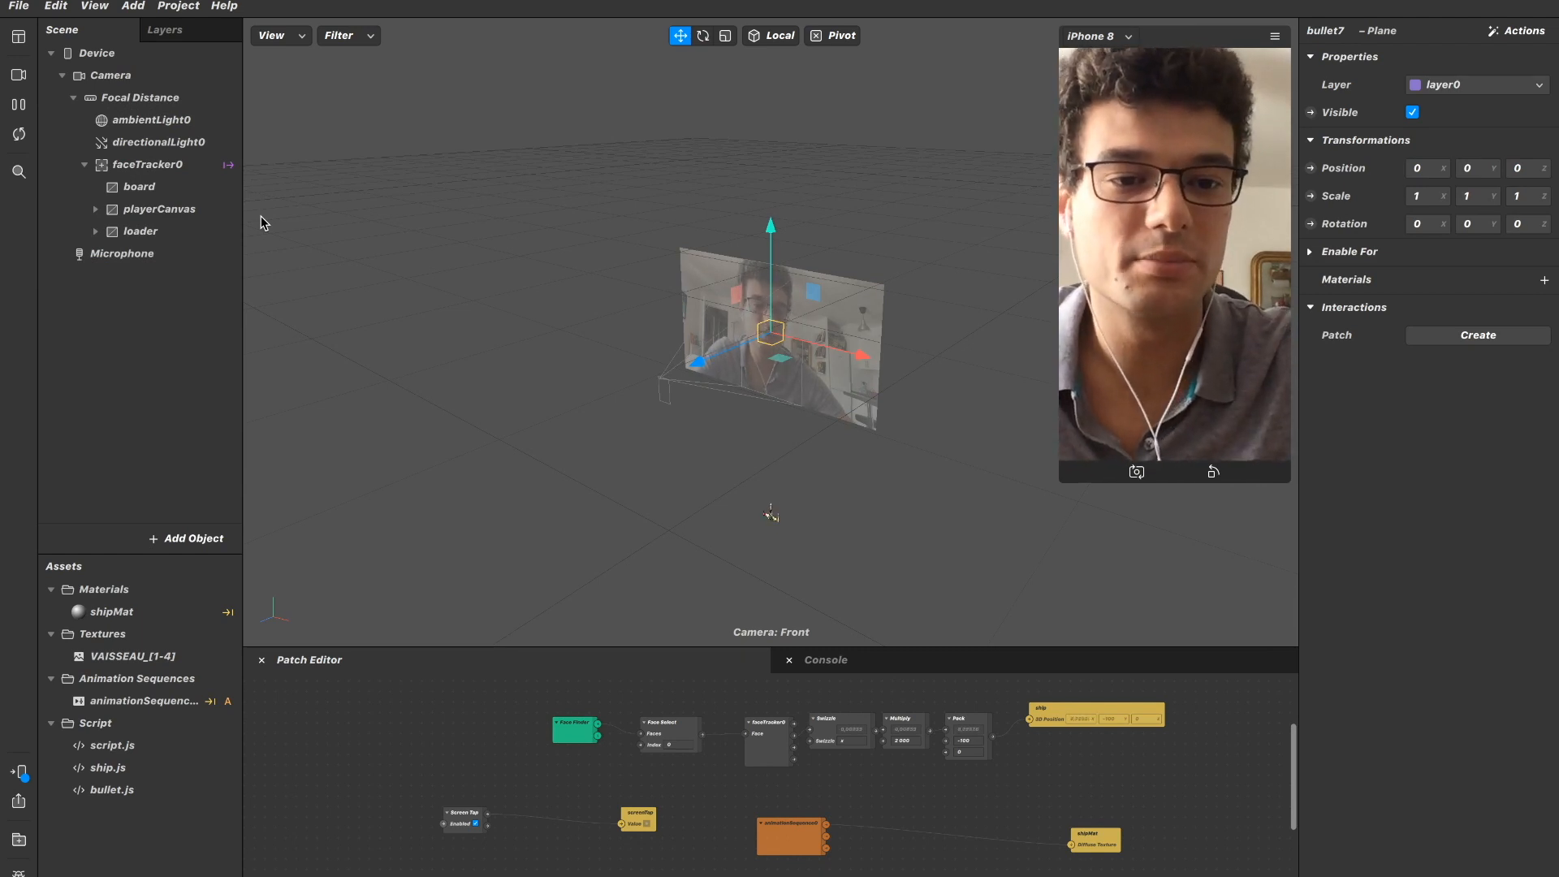
drag(828, 650, 831, 206)
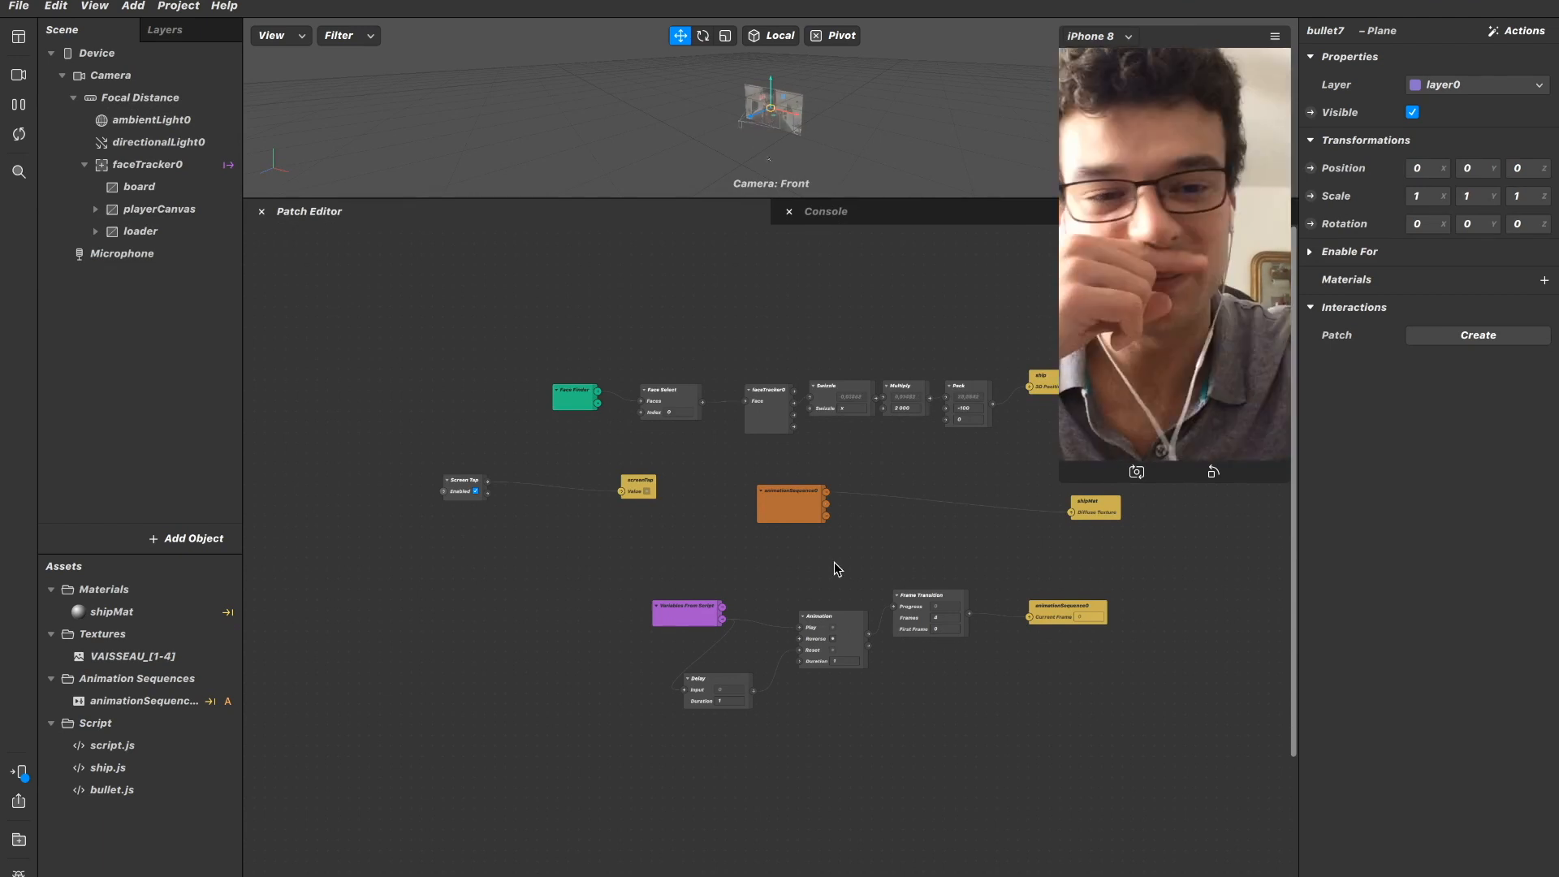
scroll(792, 510, down, 3)
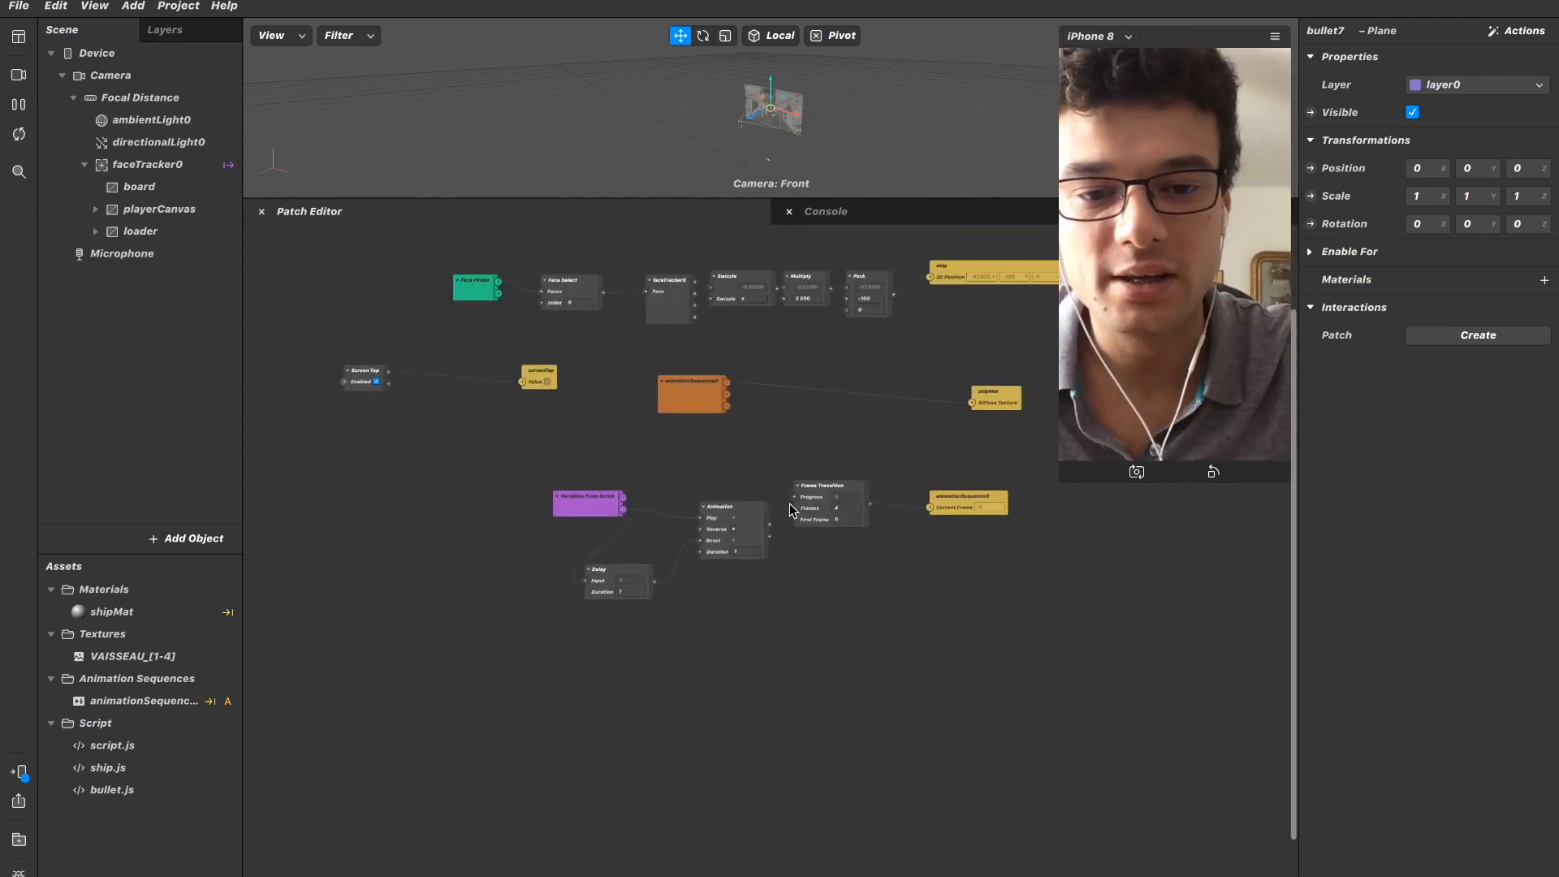
Create a new material on the bullet0 plane in the loader canvas and open its properties.
click(94, 232)
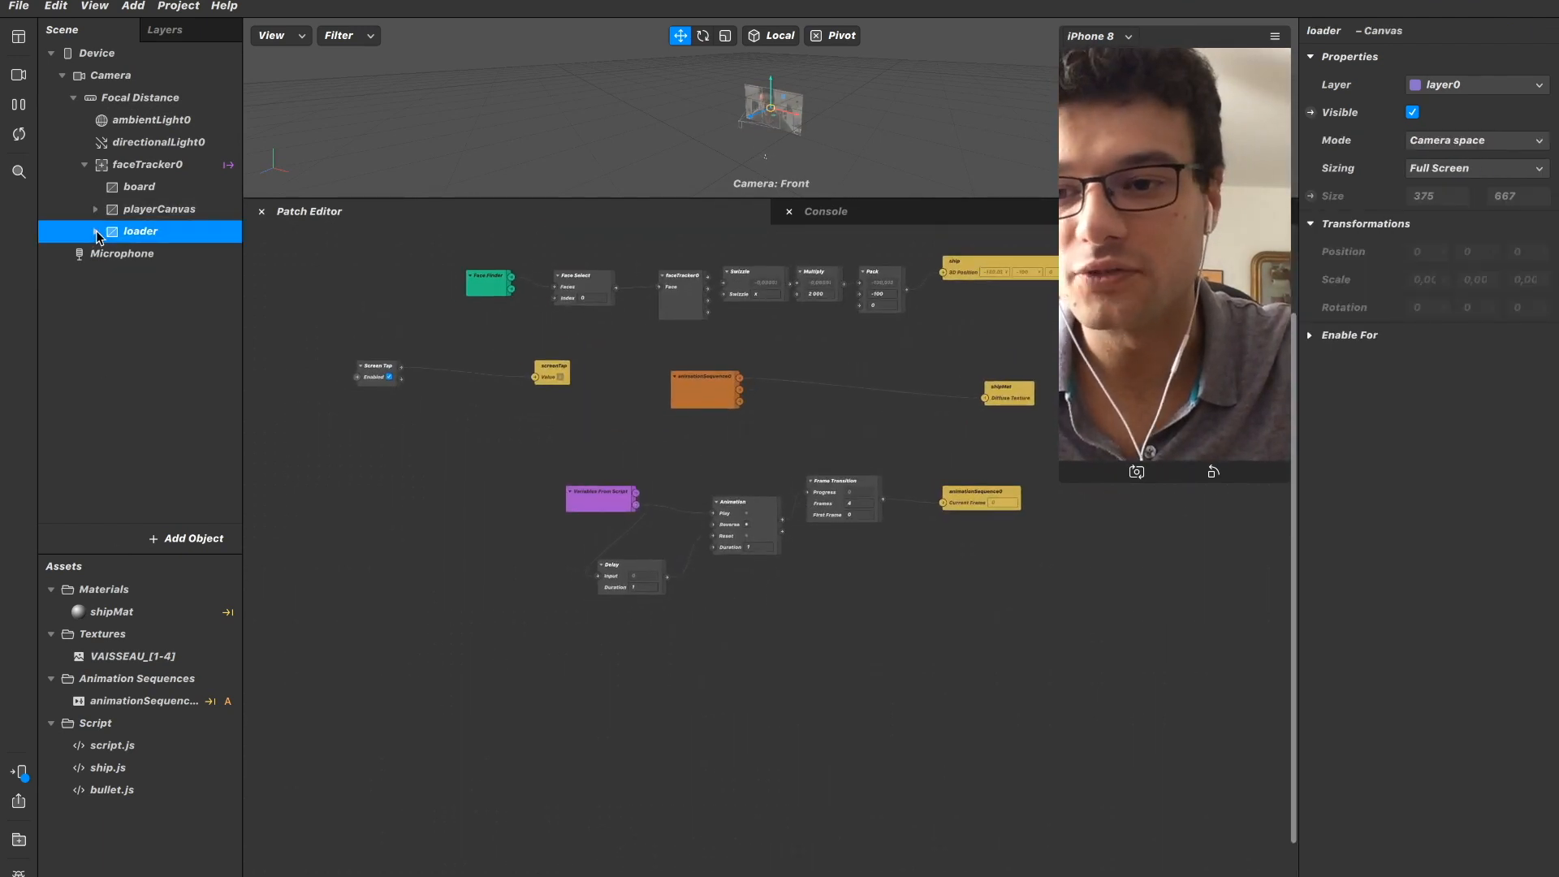
click(135, 253)
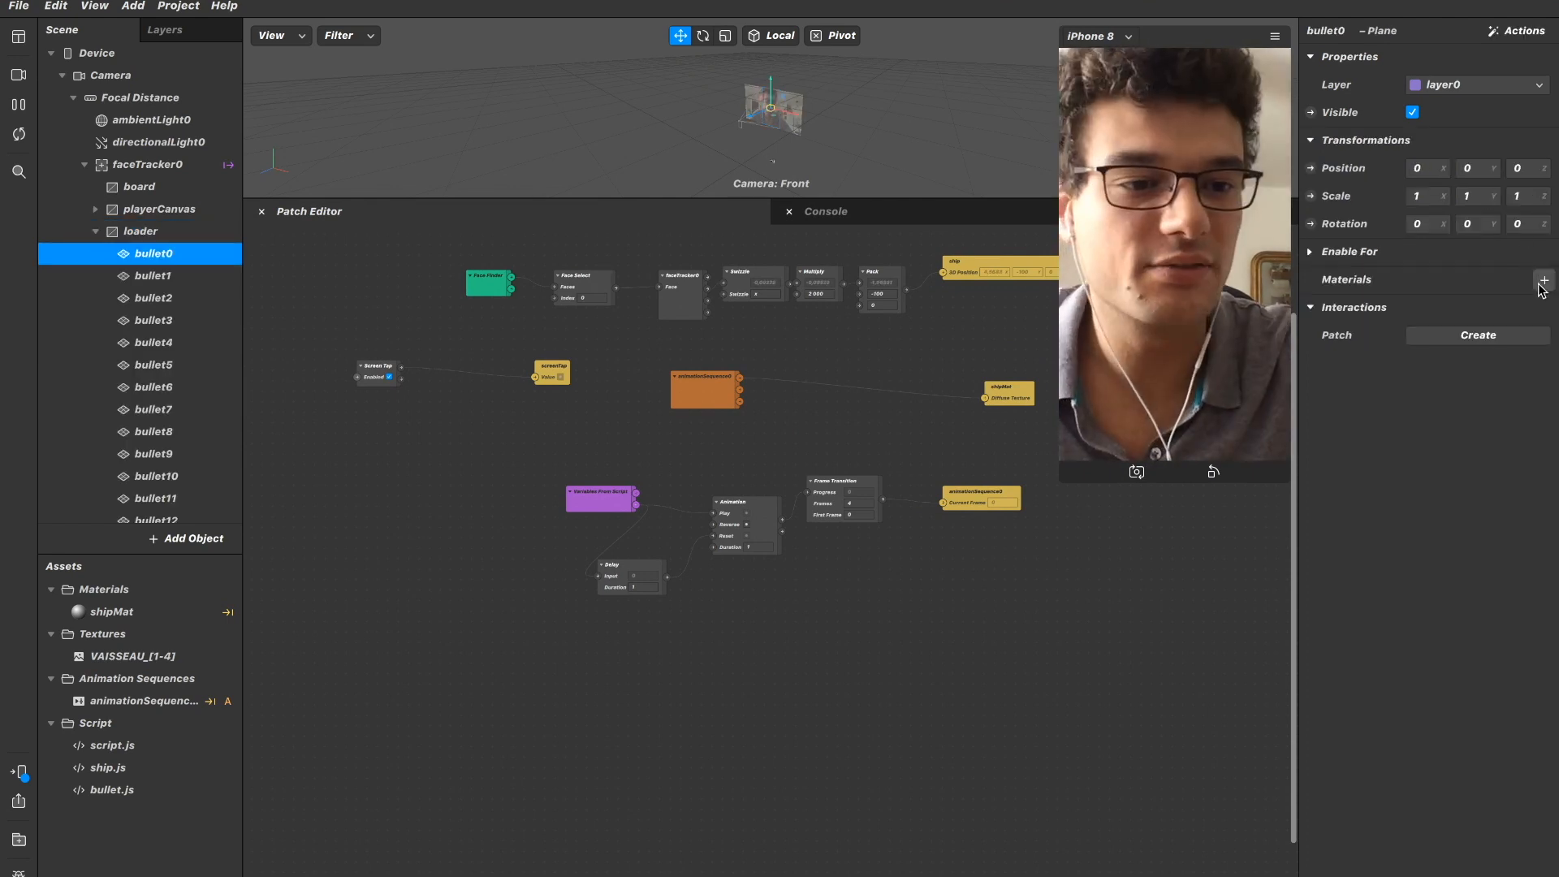
click(1544, 279)
click(1468, 339)
click(1421, 306)
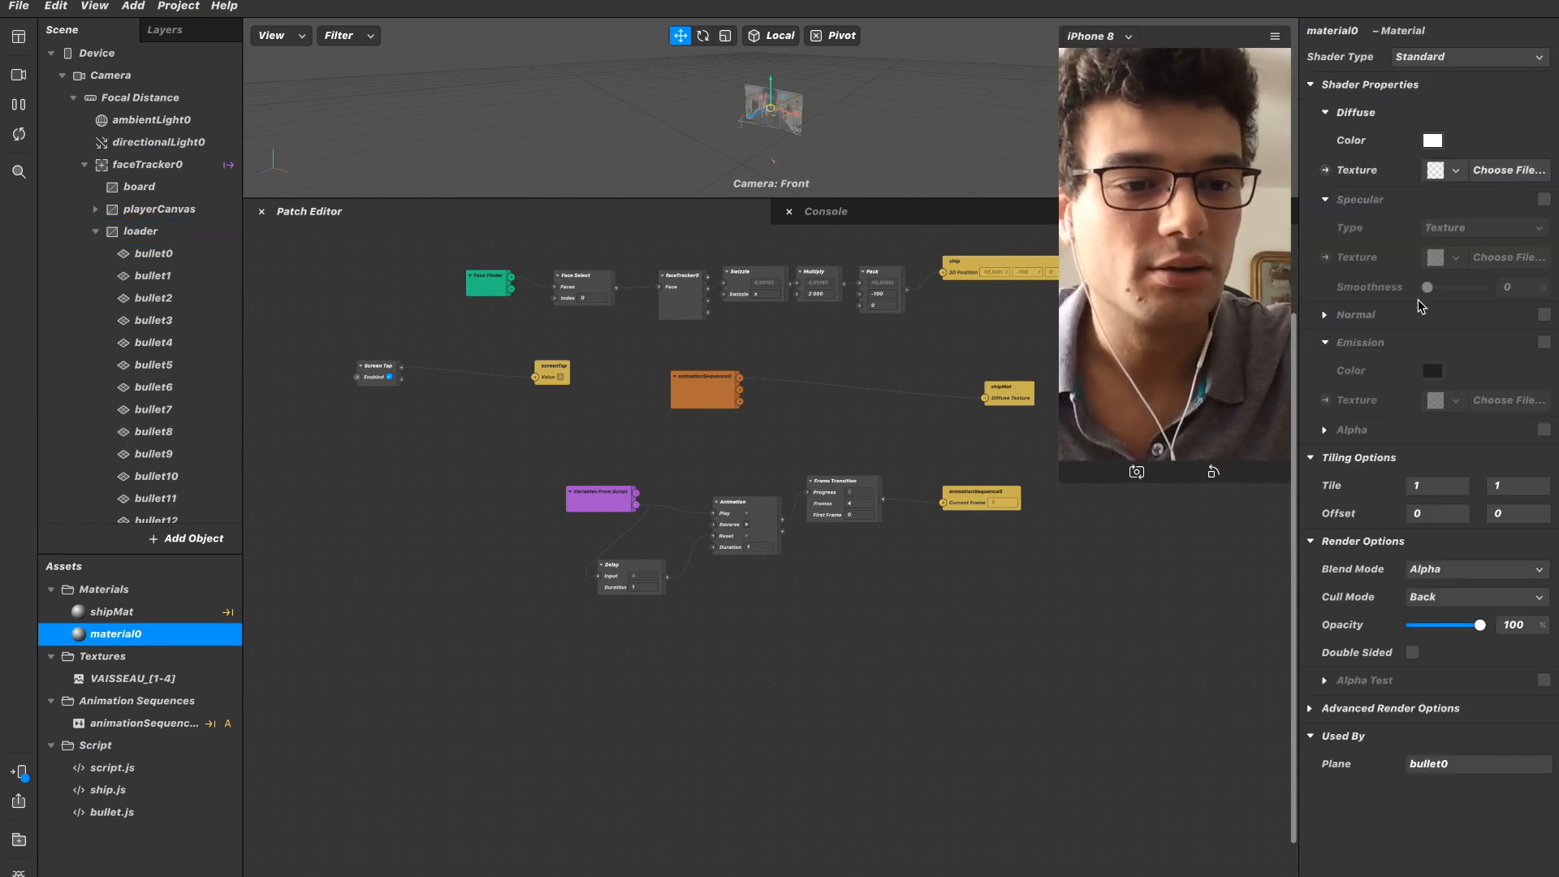
Rename the new material bulletMat and set its shader type to Flat.
click(1339, 32)
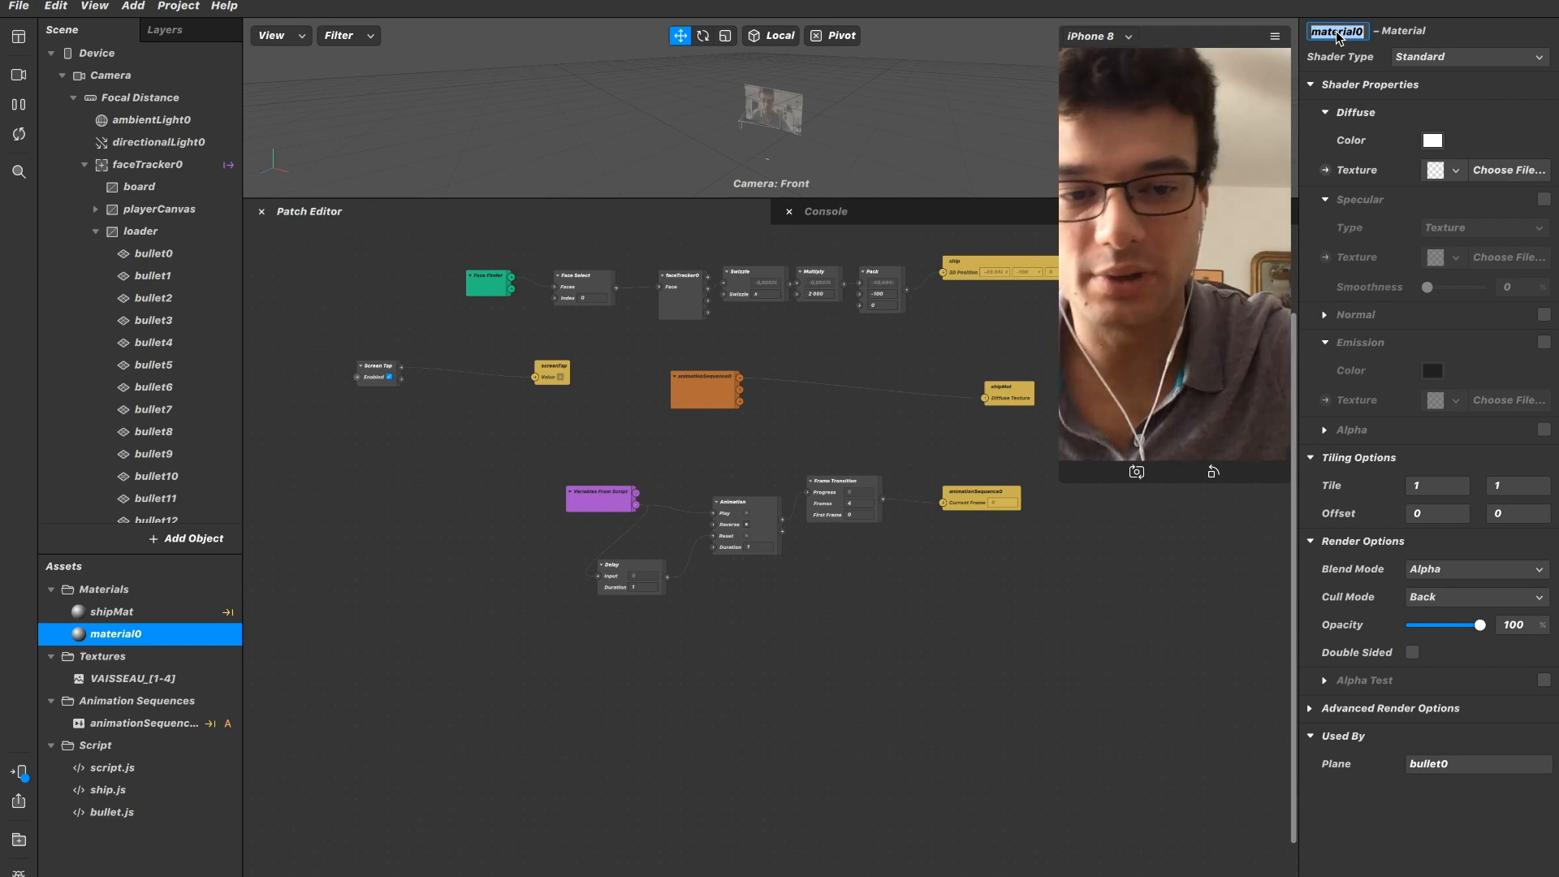
text(b)
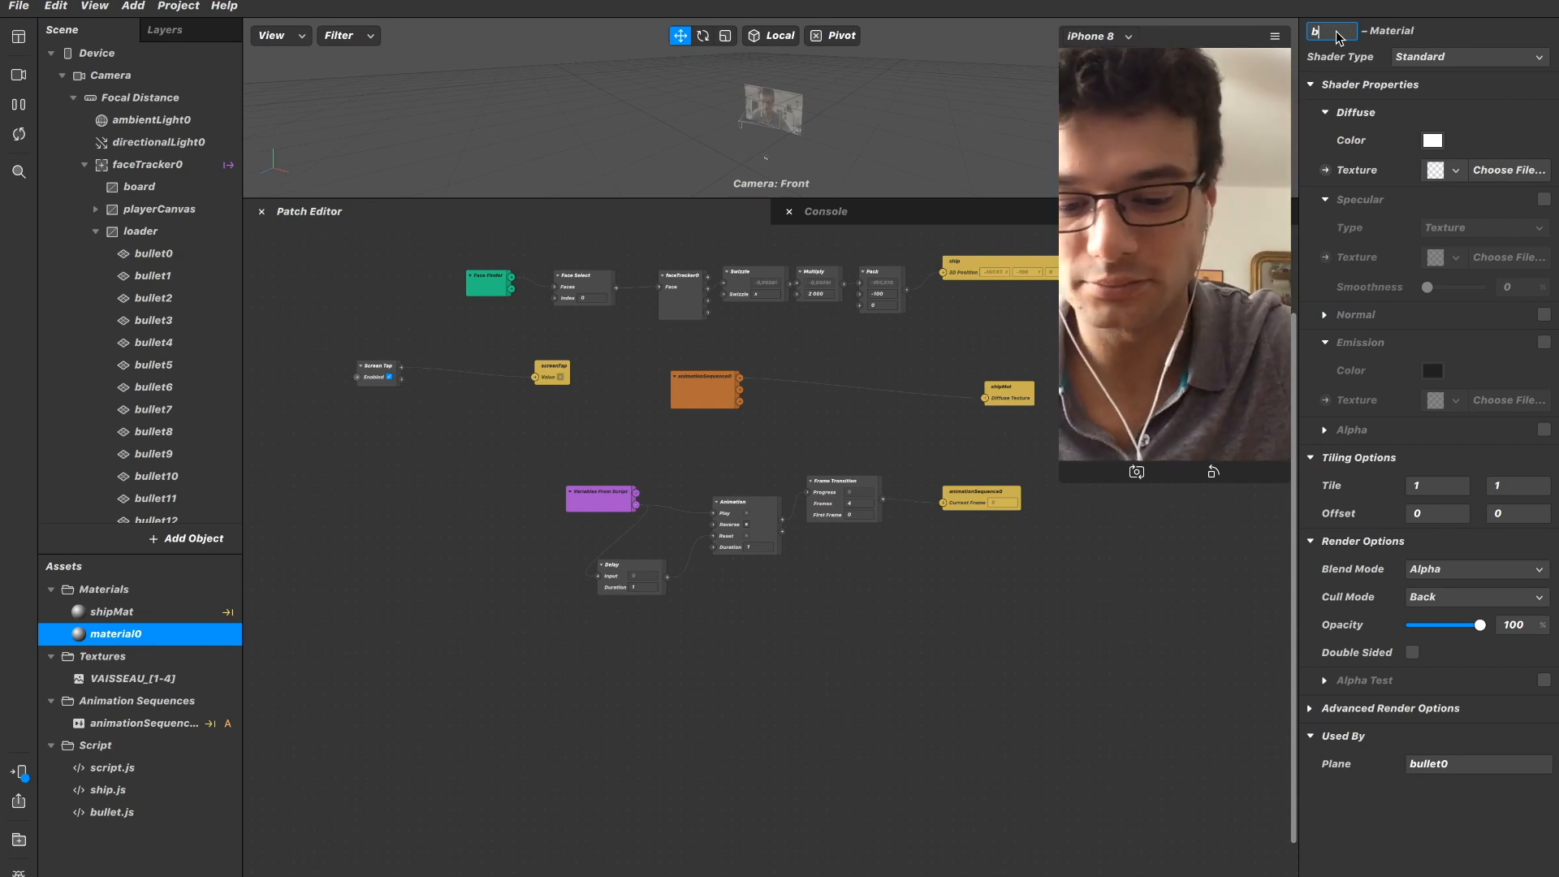
text(ulletMat)
key(Return)
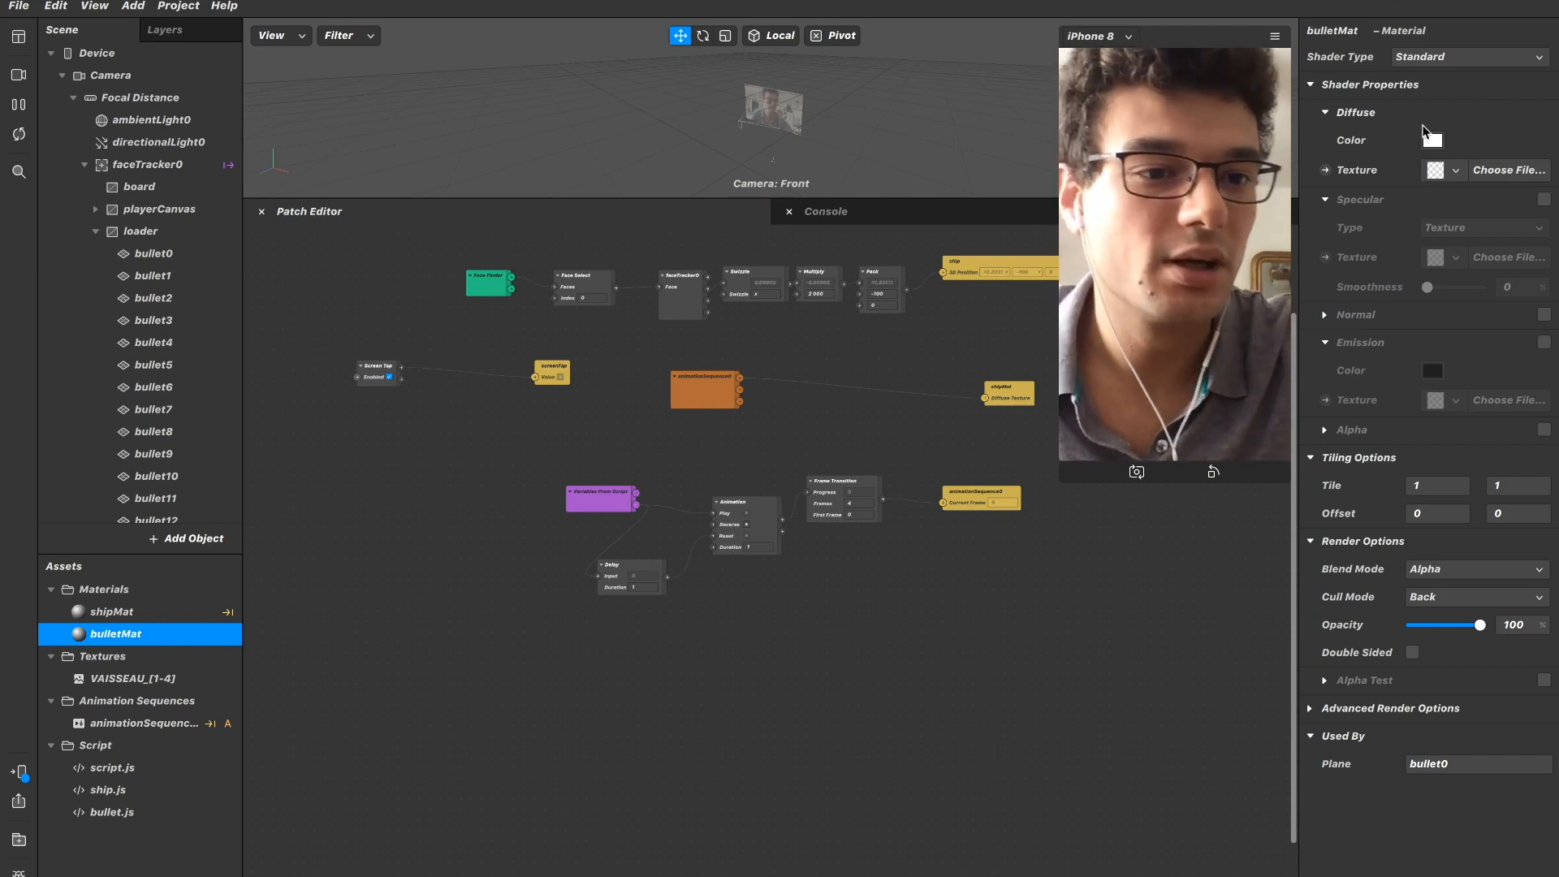
click(1441, 54)
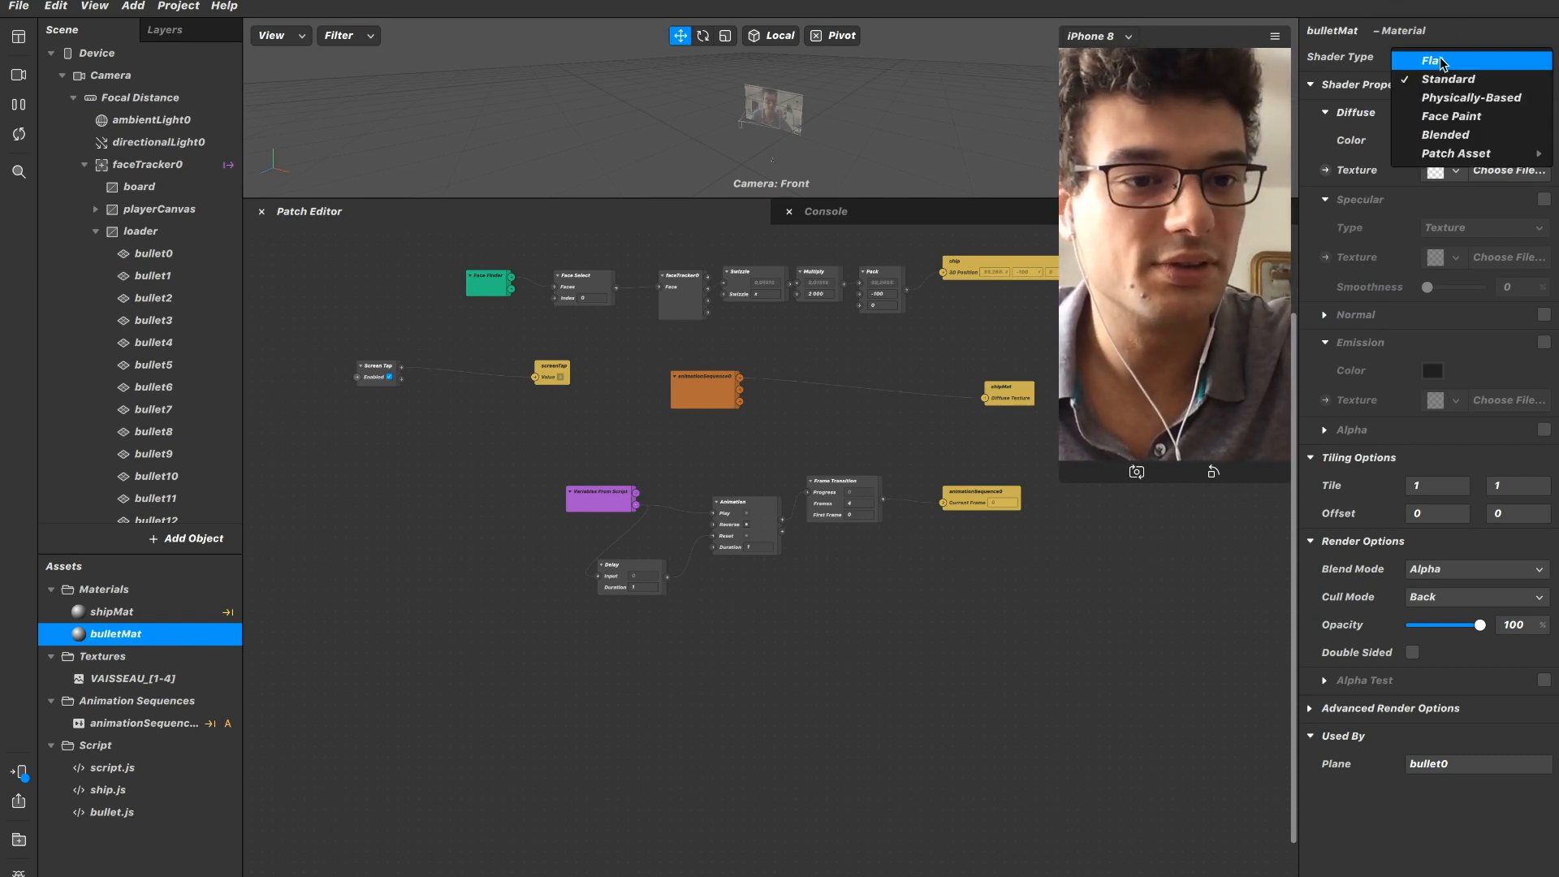
click(1440, 56)
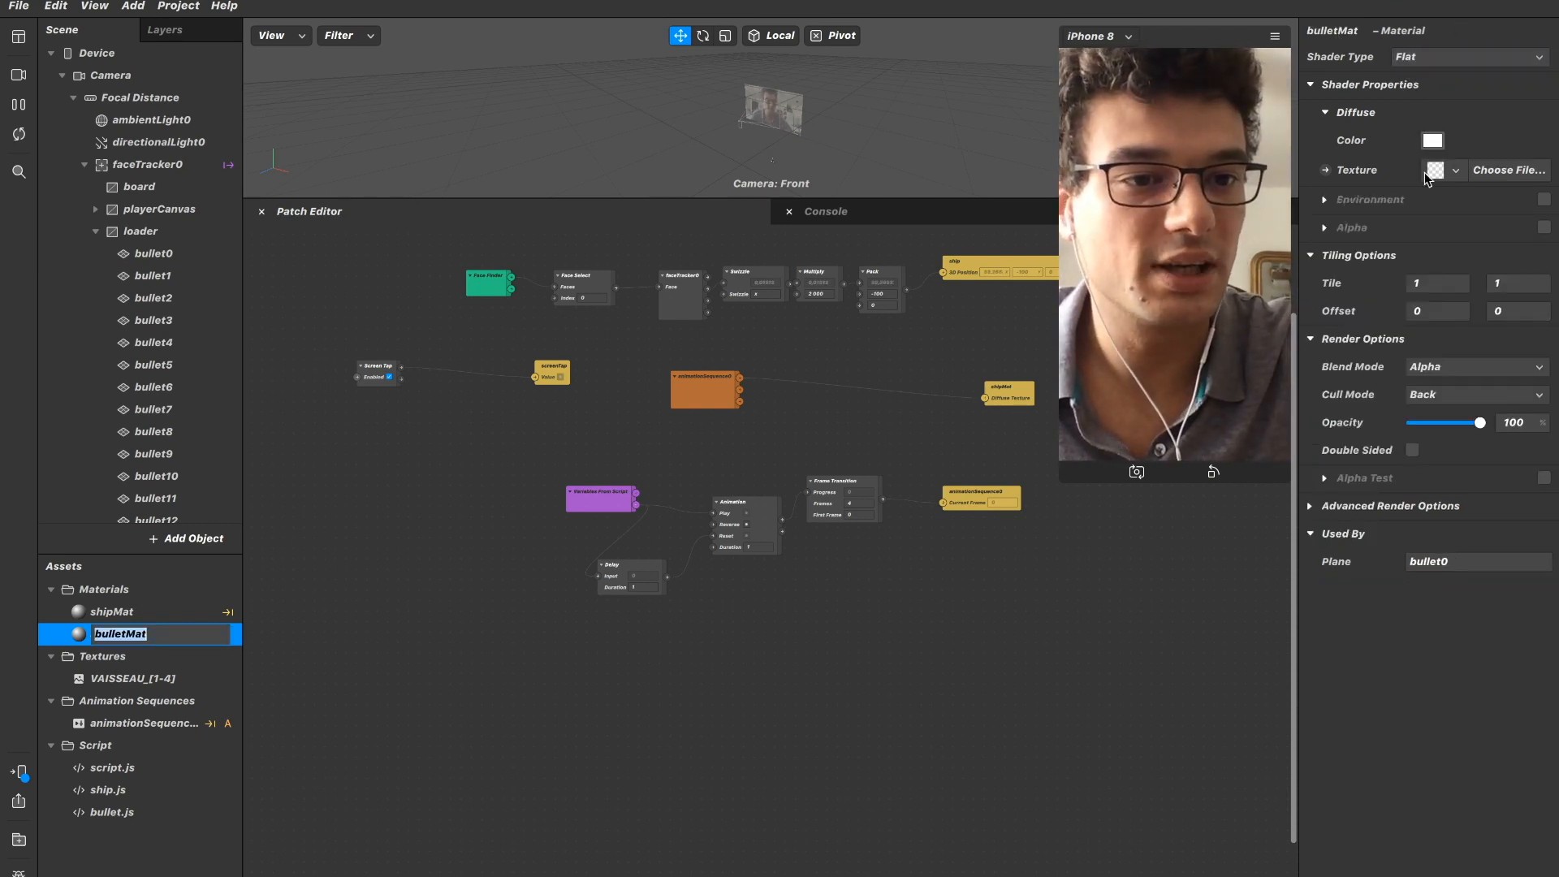
Assign the bulletMat material to all planes from bullet1 to bullet19.
click(162, 253)
scroll(173, 261, down, 2)
scroll(172, 255, down, 3)
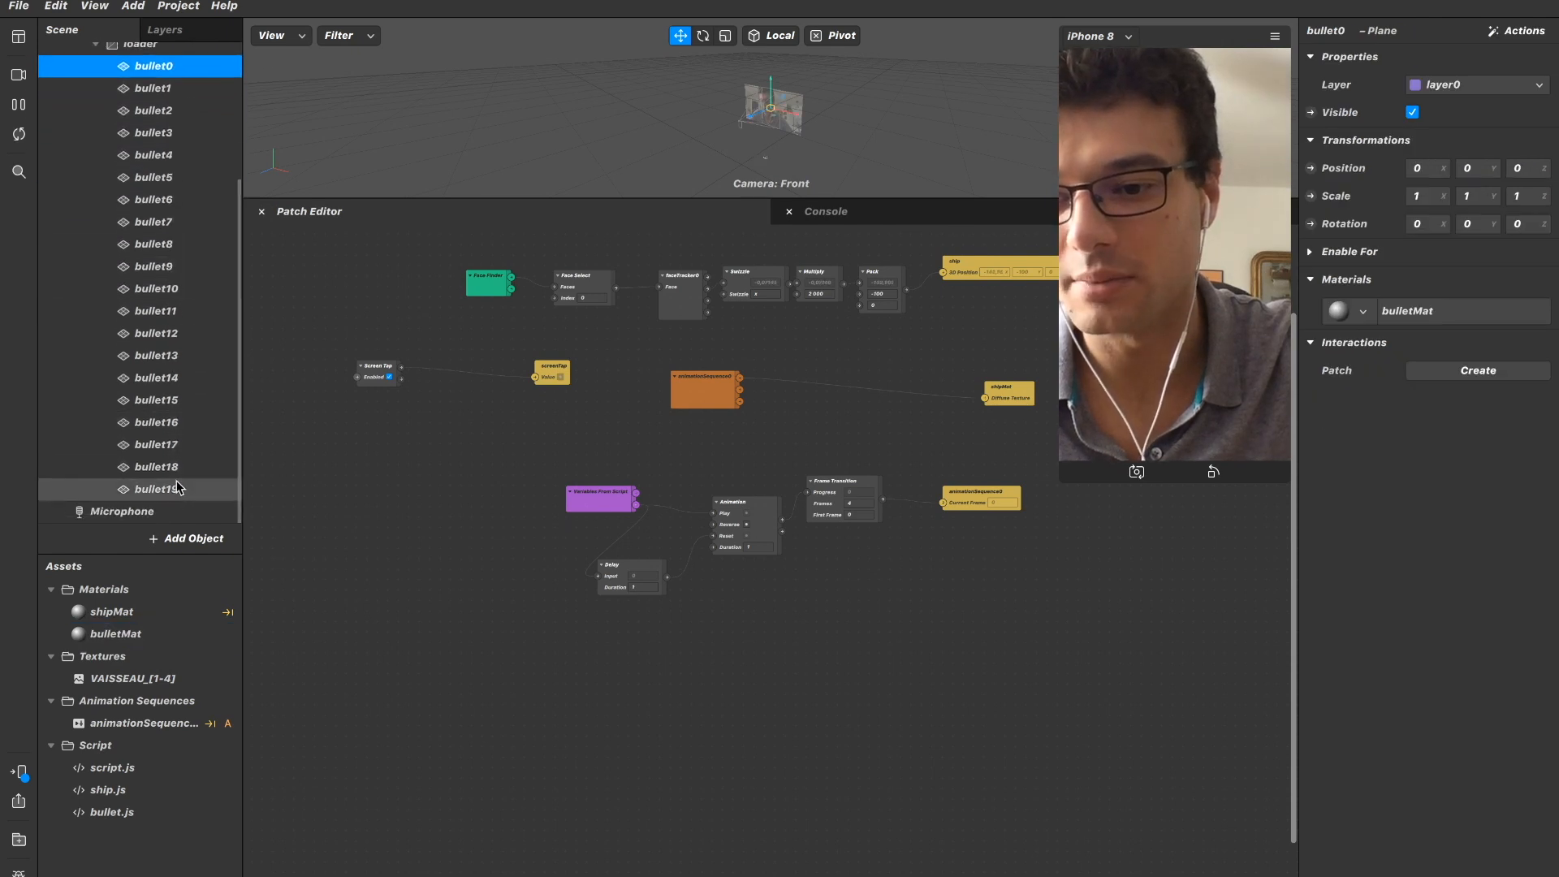
shift+click(177, 490)
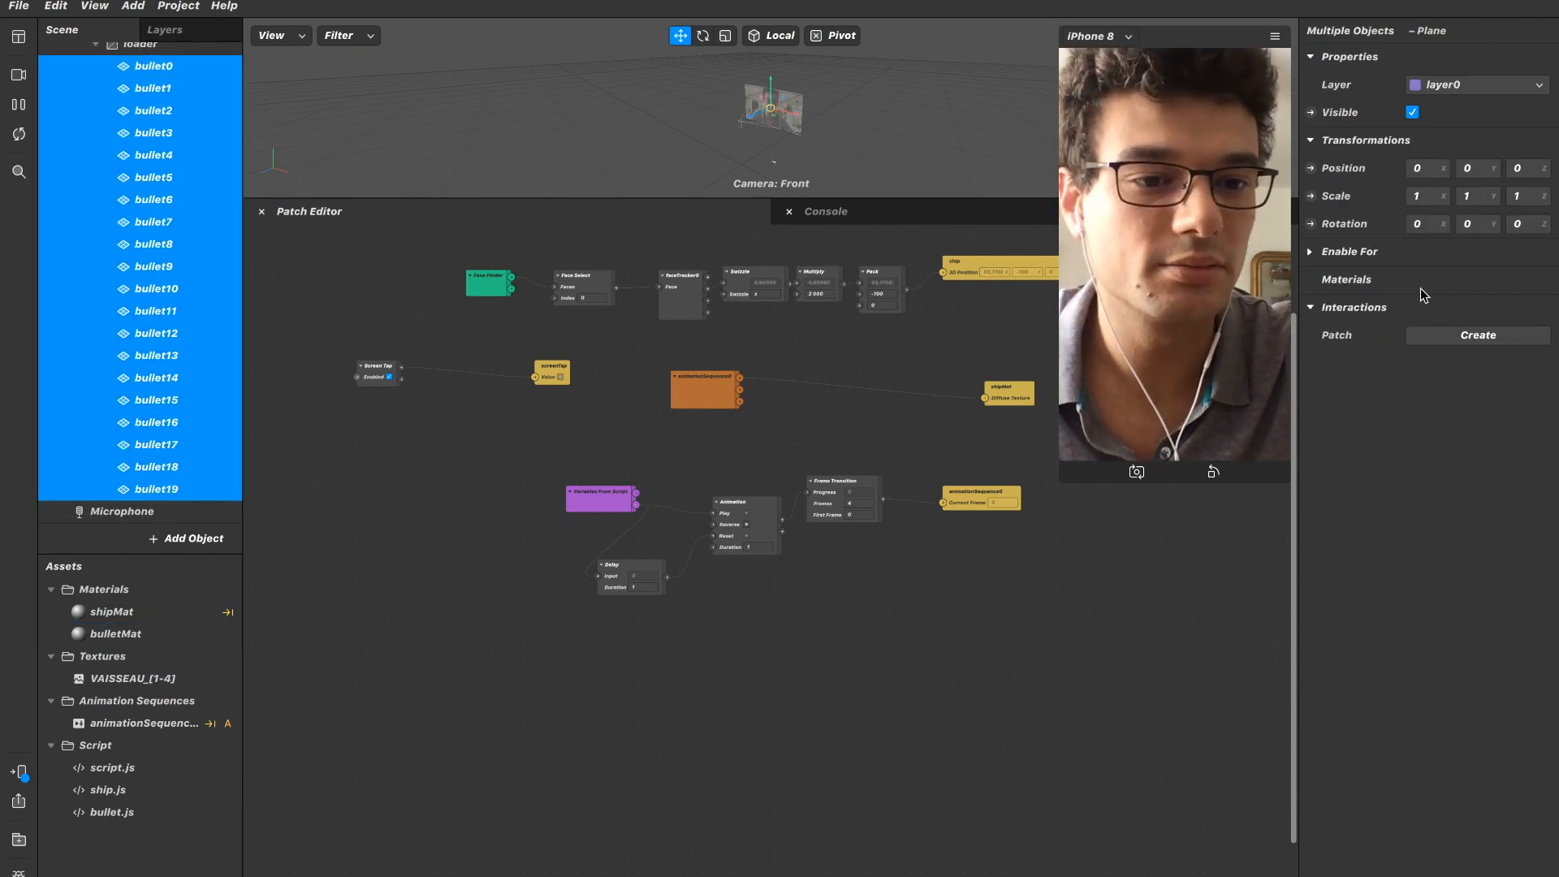
click(154, 65)
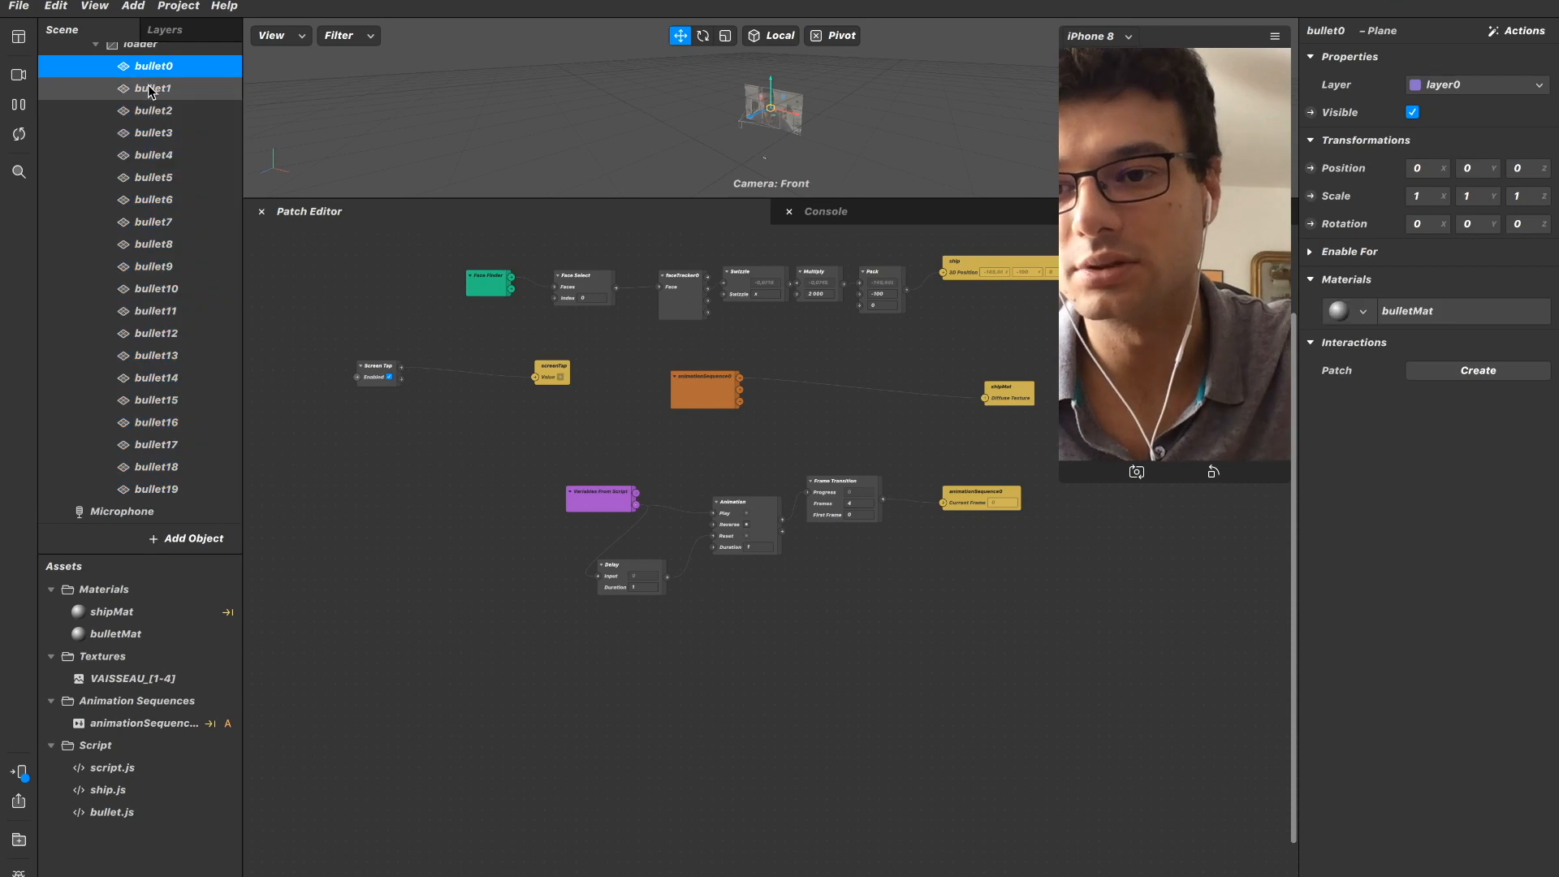
click(154, 87)
shift+click(185, 490)
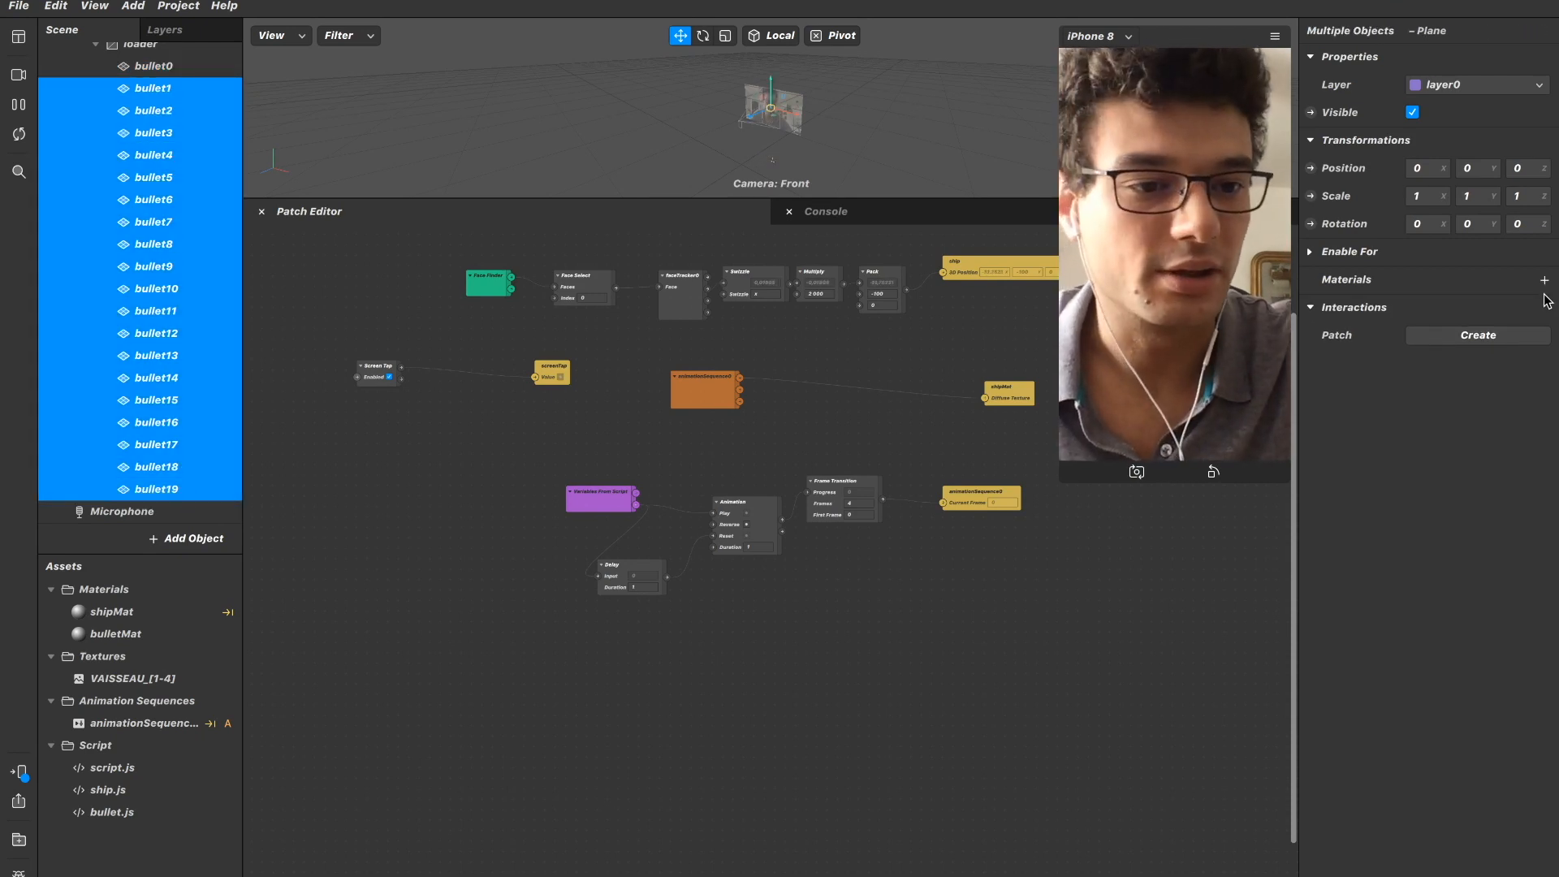
click(1544, 281)
click(1450, 329)
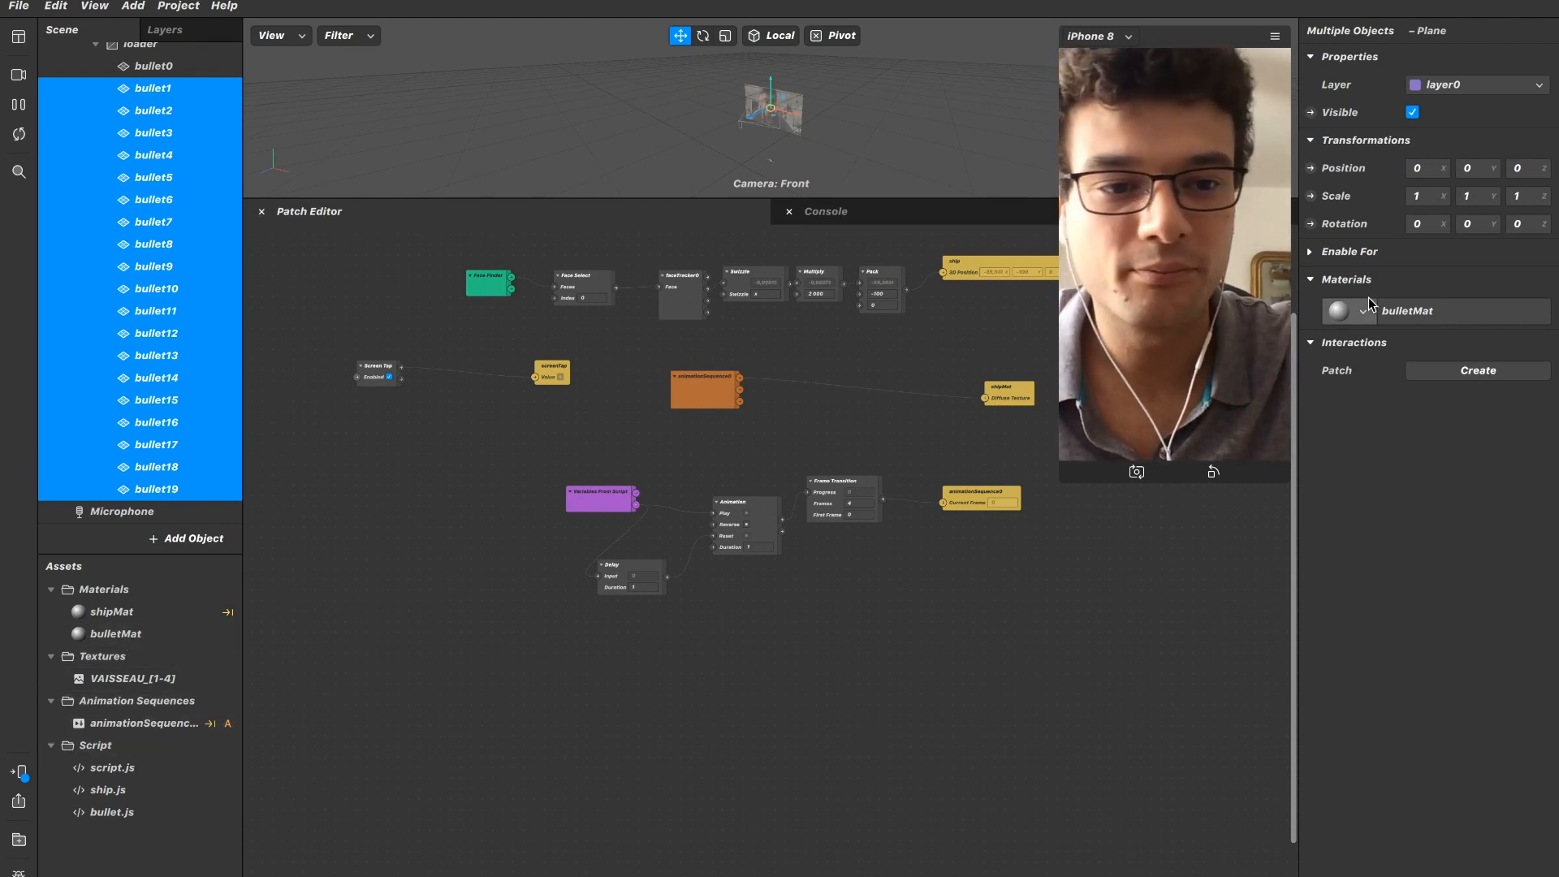
Create a patch for bulletMat's diffuse texture and place it in the empty area below the animationSequence0 patch.
double_click(116, 633)
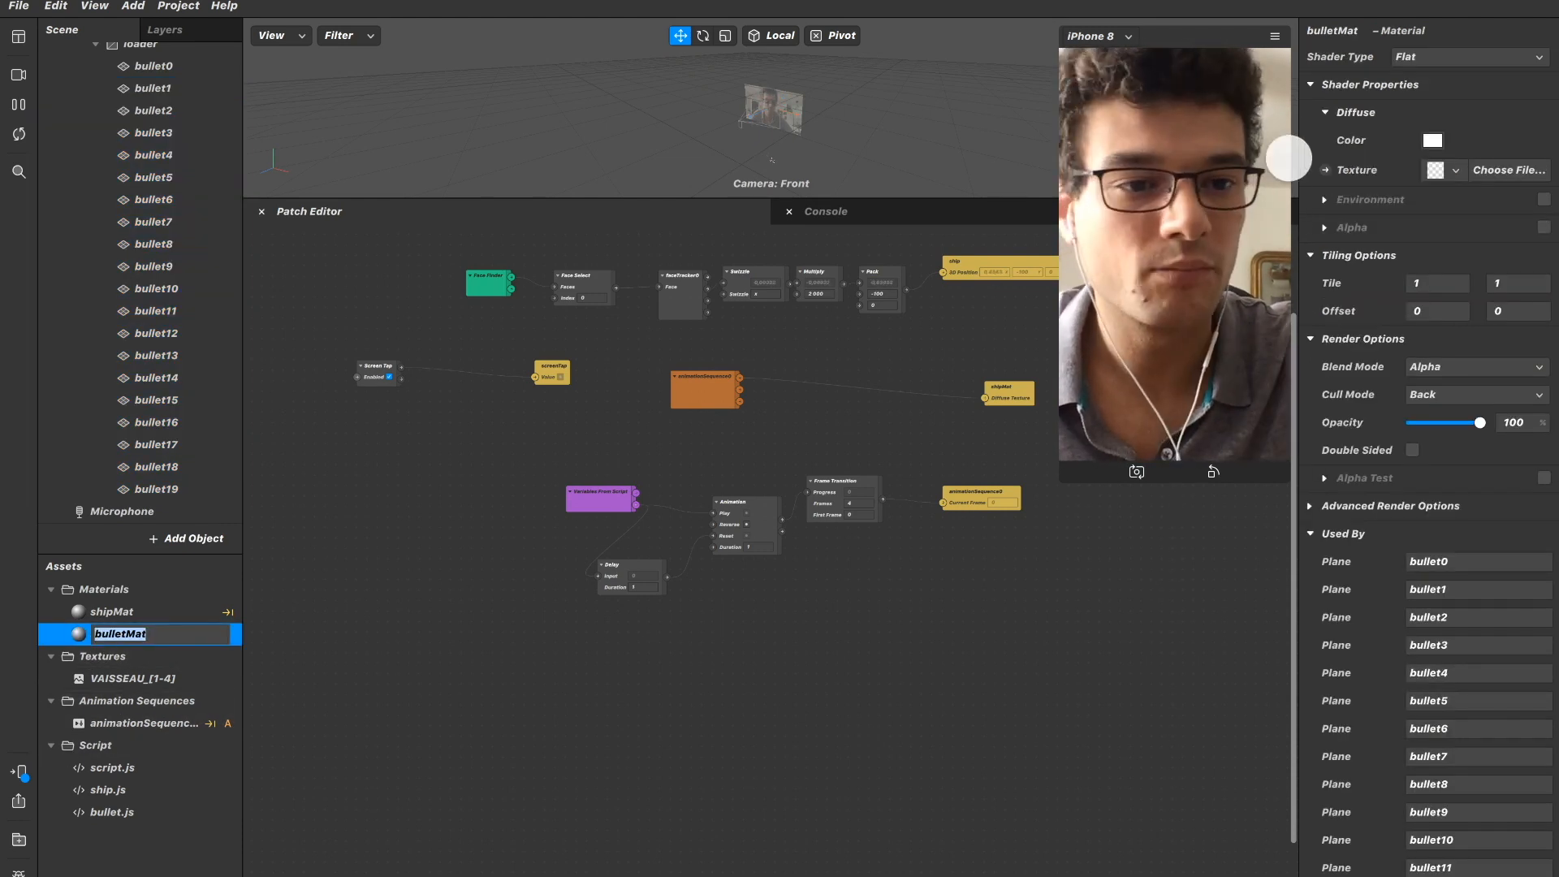
click(1325, 171)
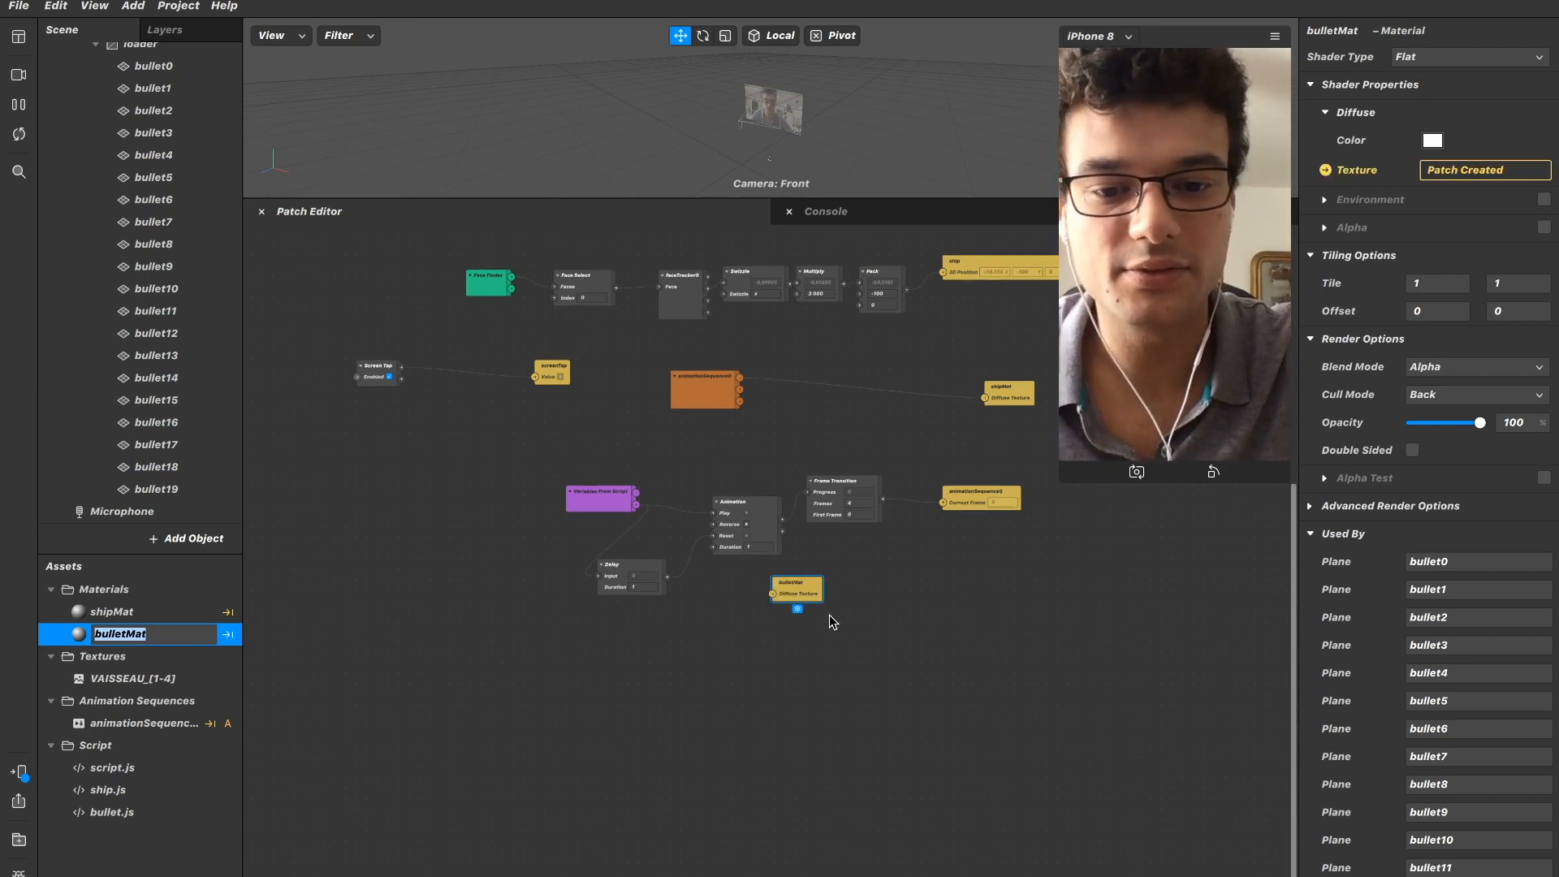
drag(957, 652, 1062, 696)
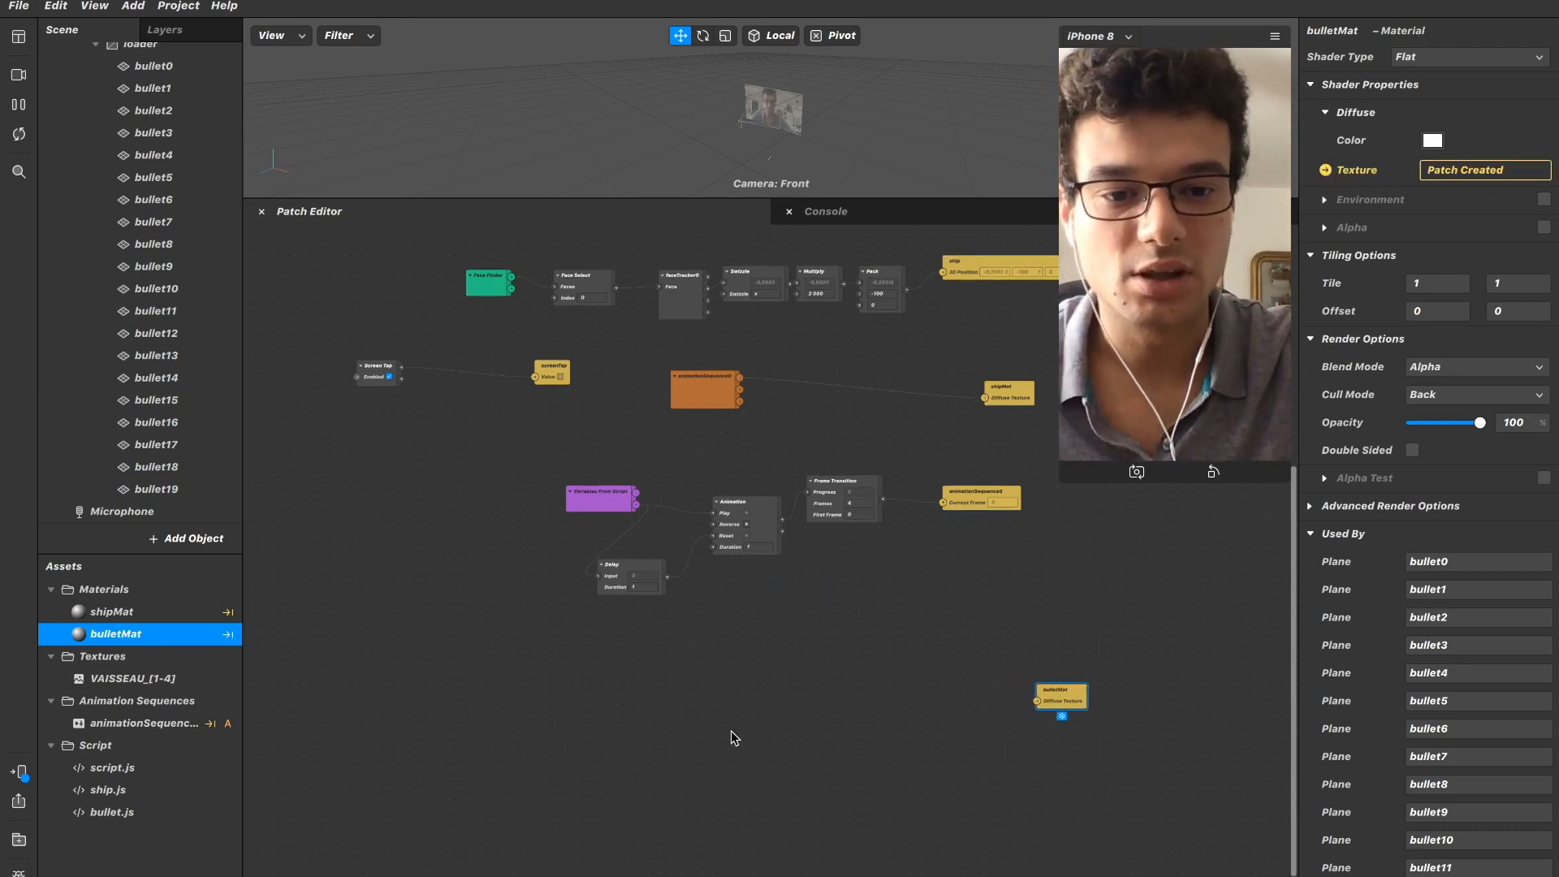
drag(1070, 701, 1071, 732)
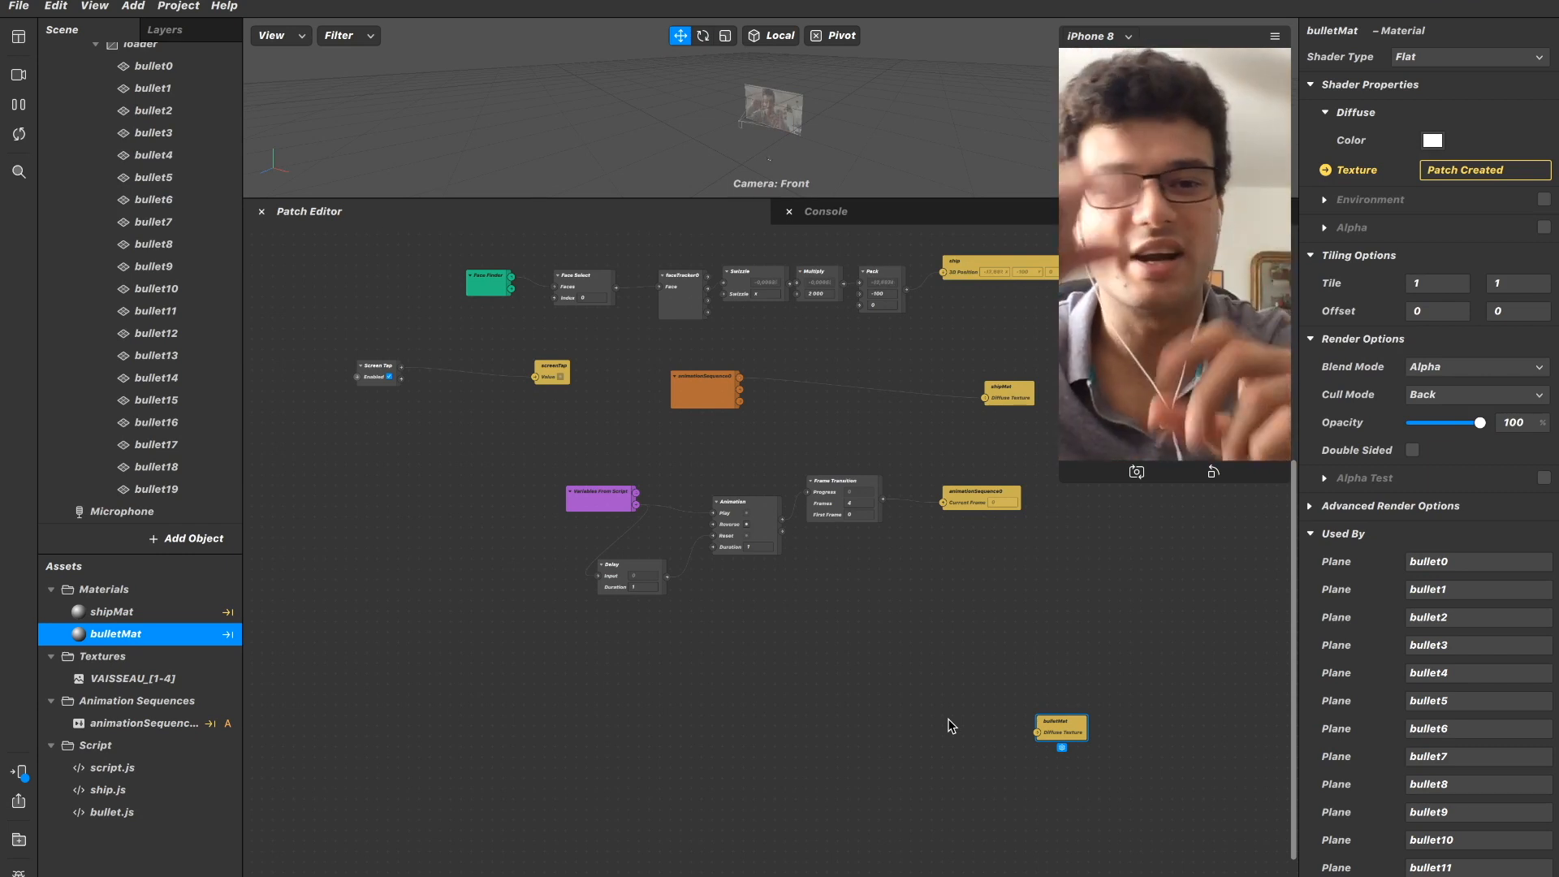
Add an SDF Ellipse patch in the empty area before the bulletMat patch.
double_click(818, 723)
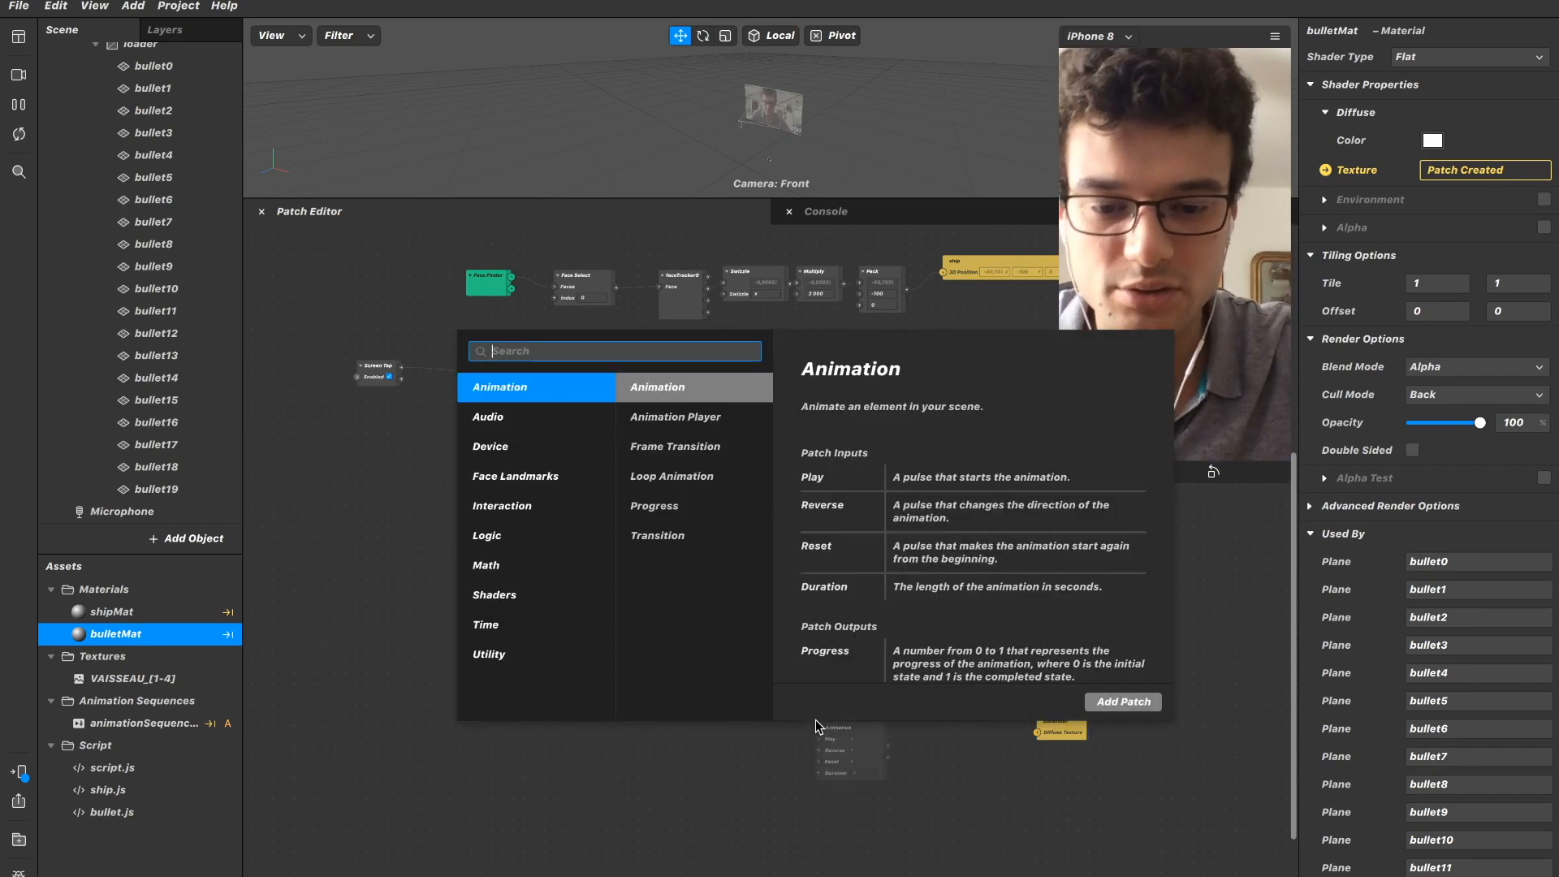
text(sdf re)
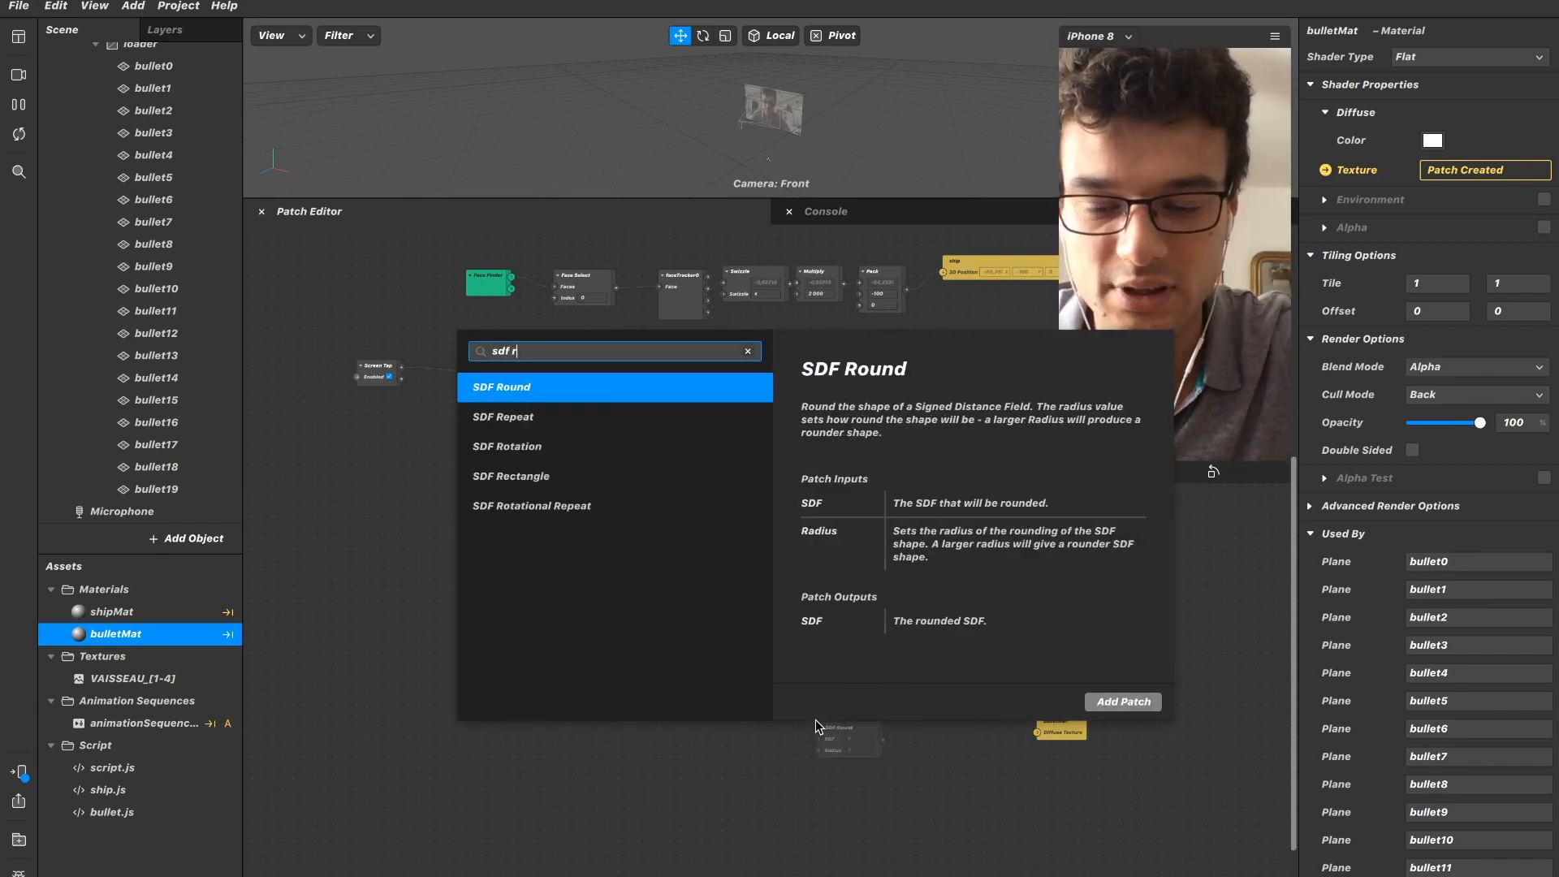
key(Down)
key(BackSpace)
key(BackSpace)
key(BackSpace)
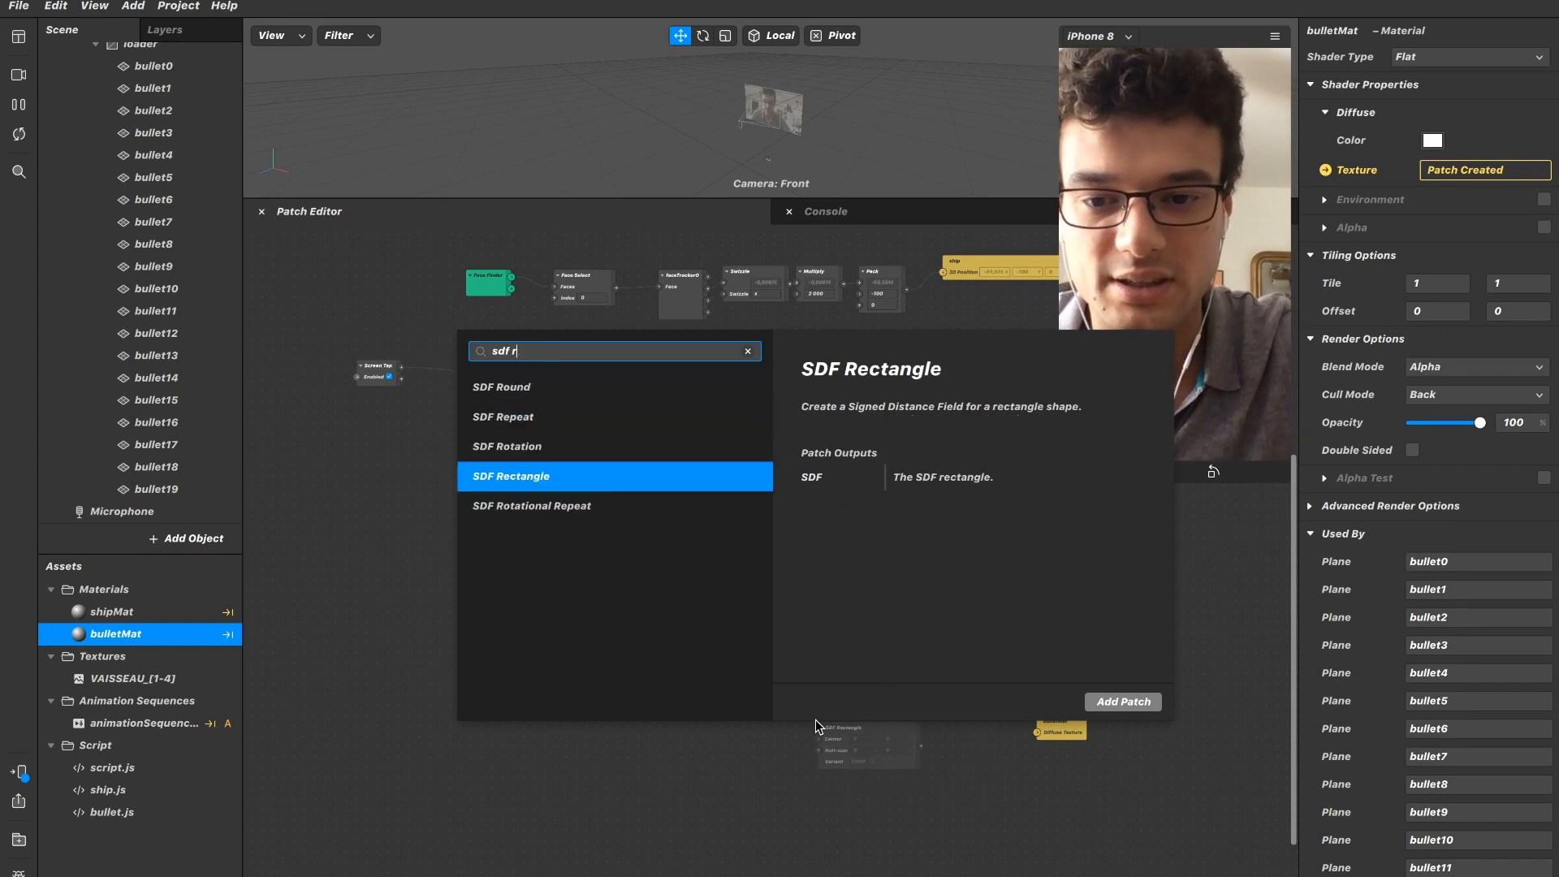
text(el)
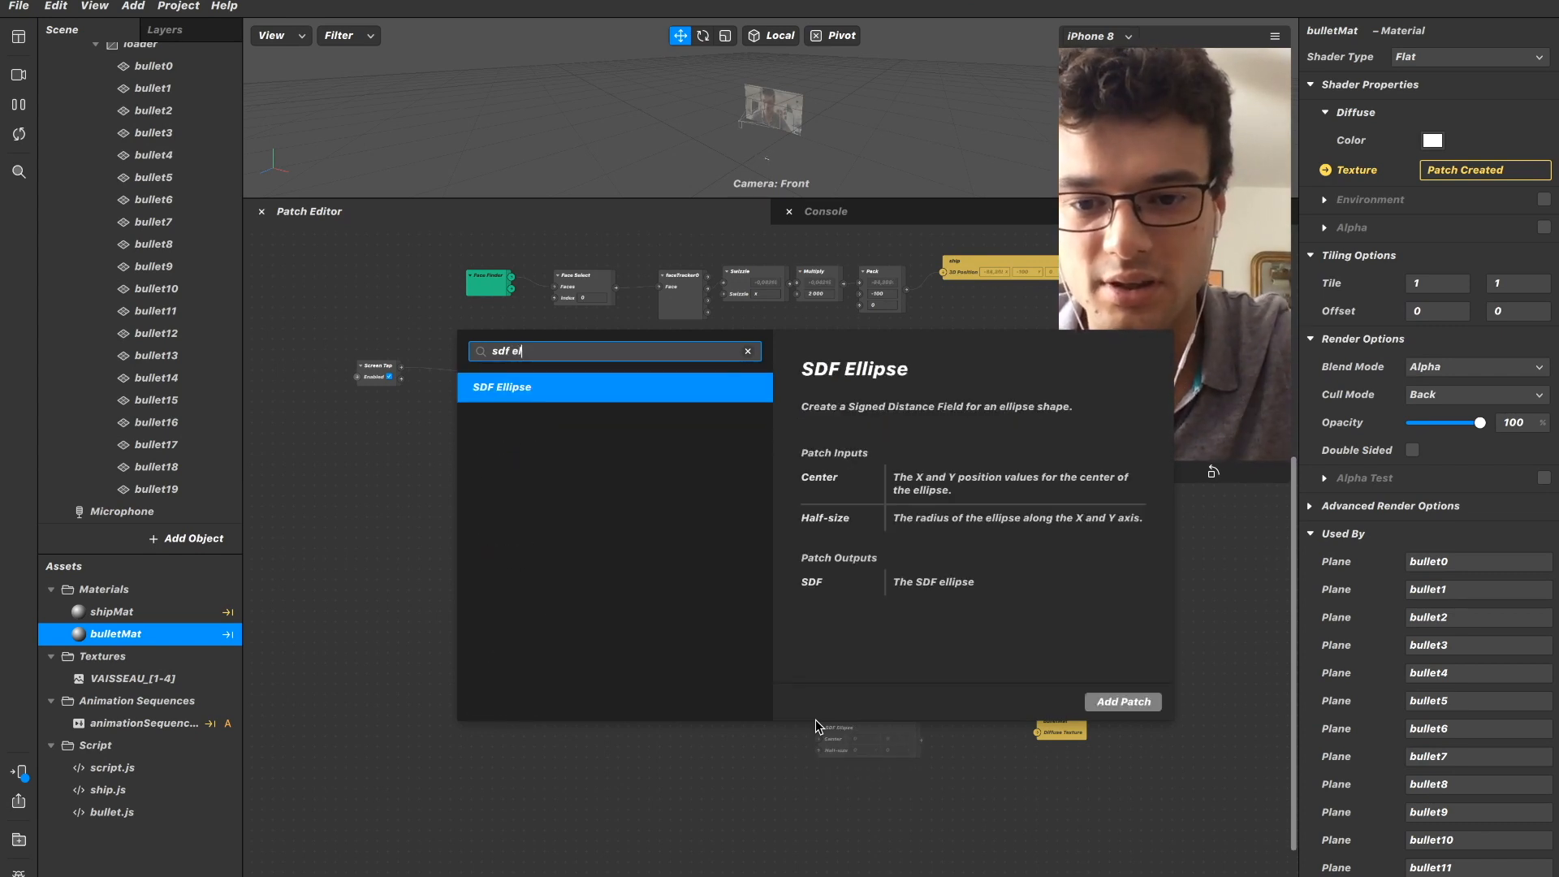
key(Return)
drag(838, 725, 735, 729)
click(846, 752)
Add a Smooth Step patch after the SDF Ellipse and connect the ellipse's SDF output to it.
double_click(859, 855)
text(smo)
key(Return)
drag(859, 855, 844, 778)
Add a Mix patch between Smooth Step and bulletMat and feed the Smooth Step output into its Alpha.
double_click(938, 724)
text(m)
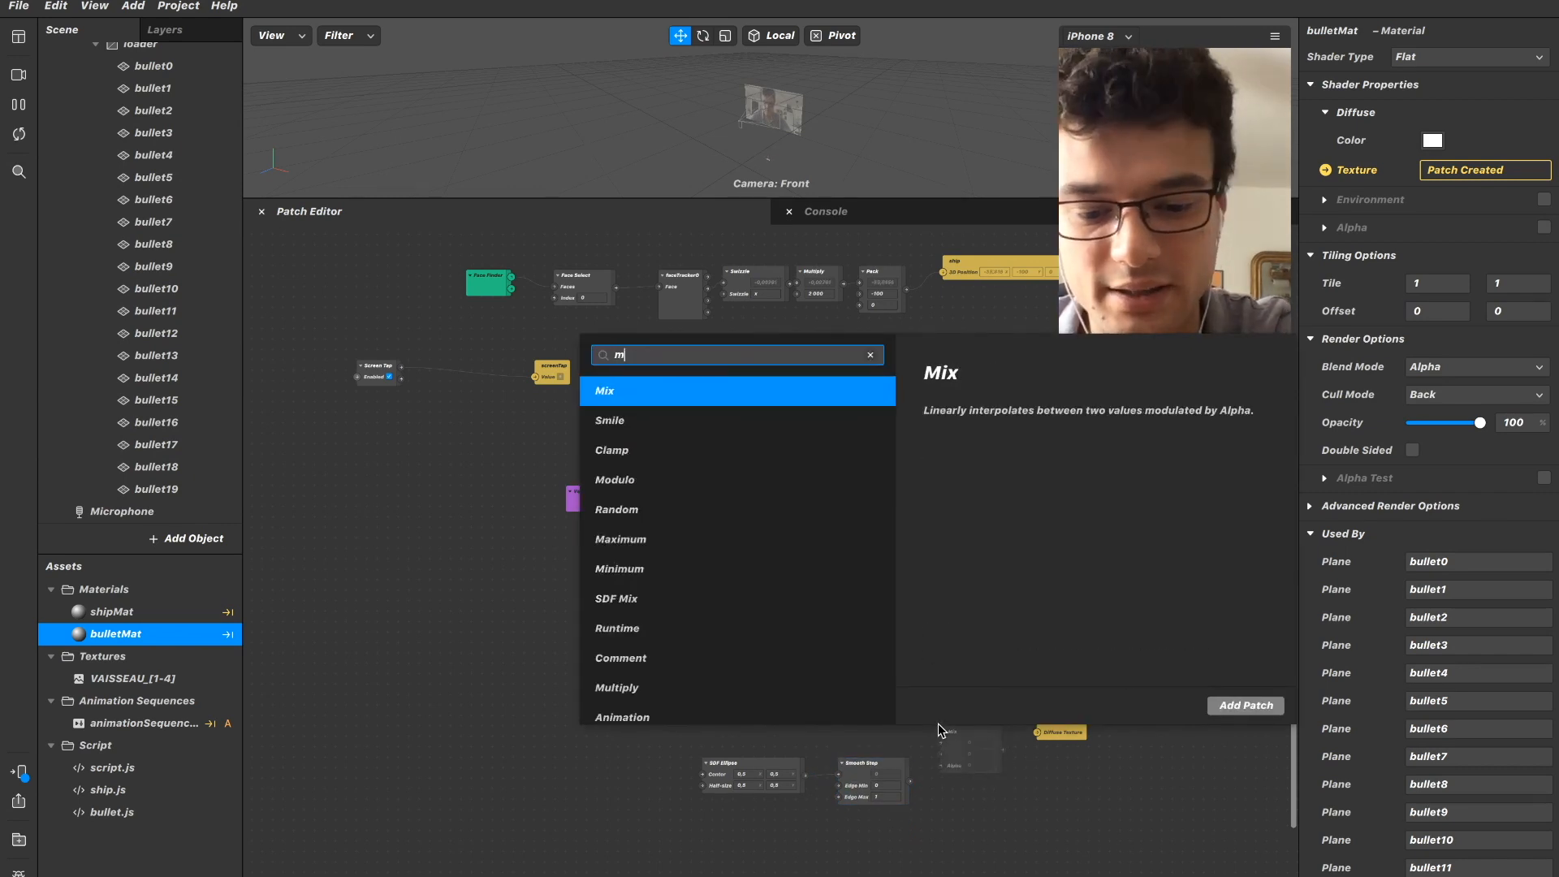
text(ix)
key(Return)
drag(928, 785, 958, 759)
Change the Mix patch's type to Color and connect its output to bulletMat's Diffuse Texture.
click(961, 767)
click(965, 782)
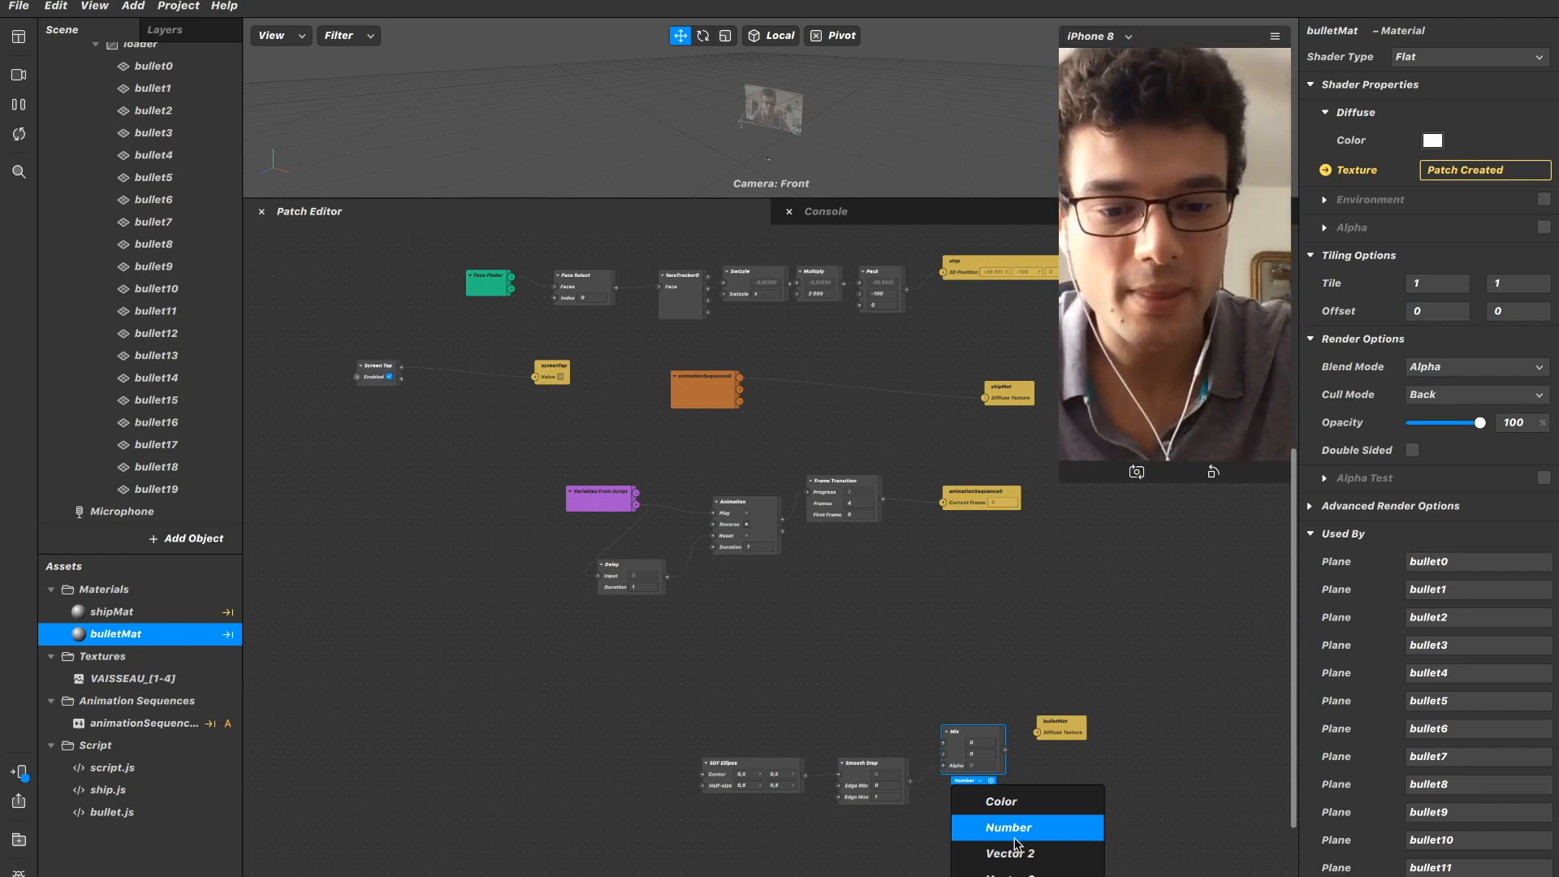
click(1007, 801)
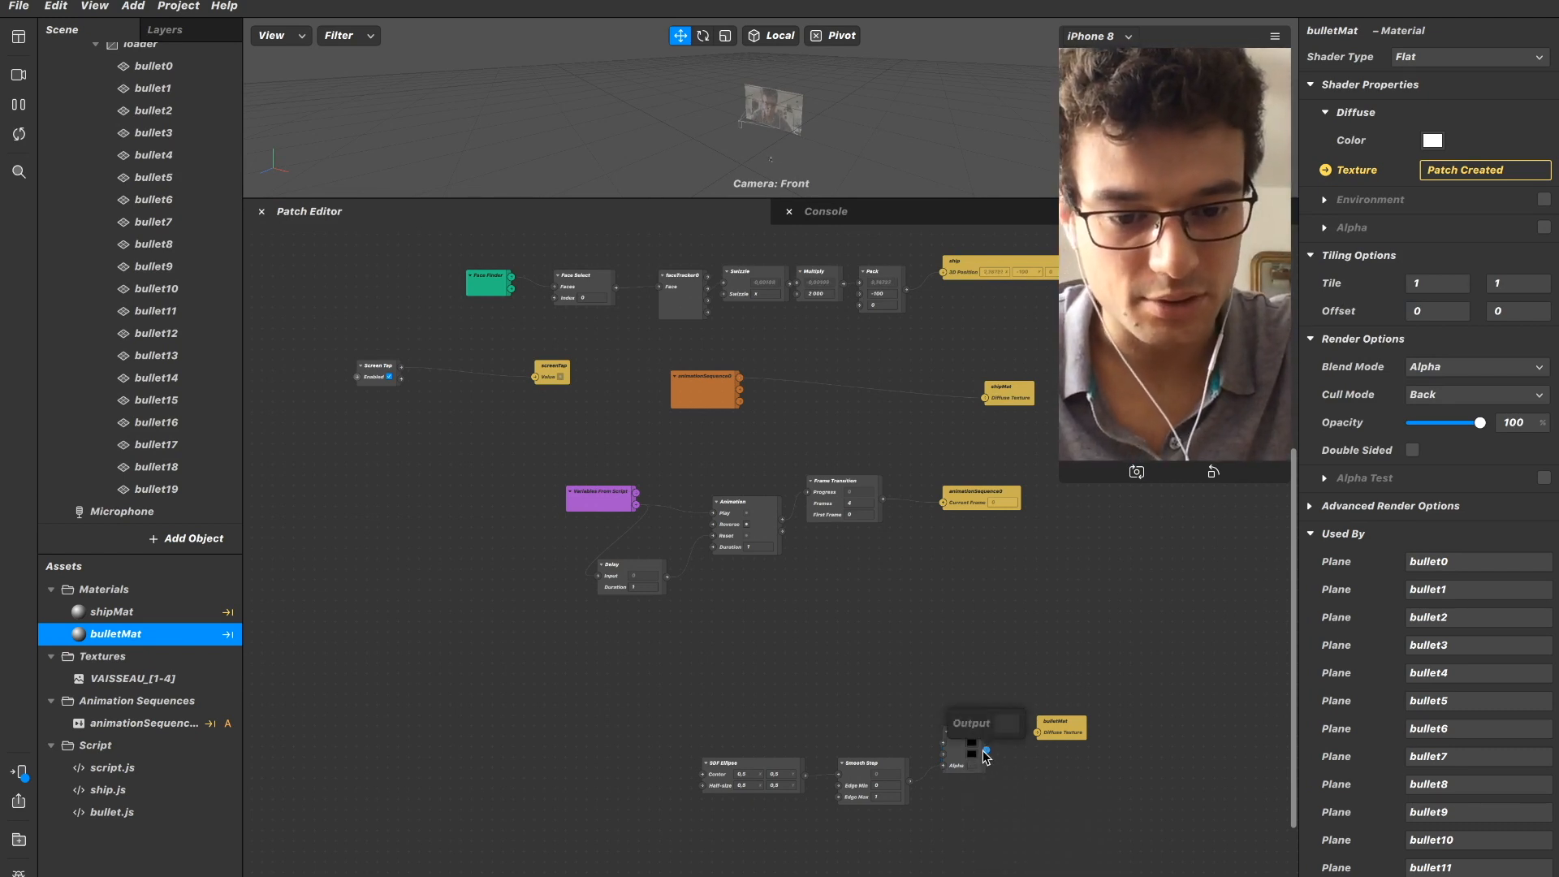
drag(985, 749, 1020, 735)
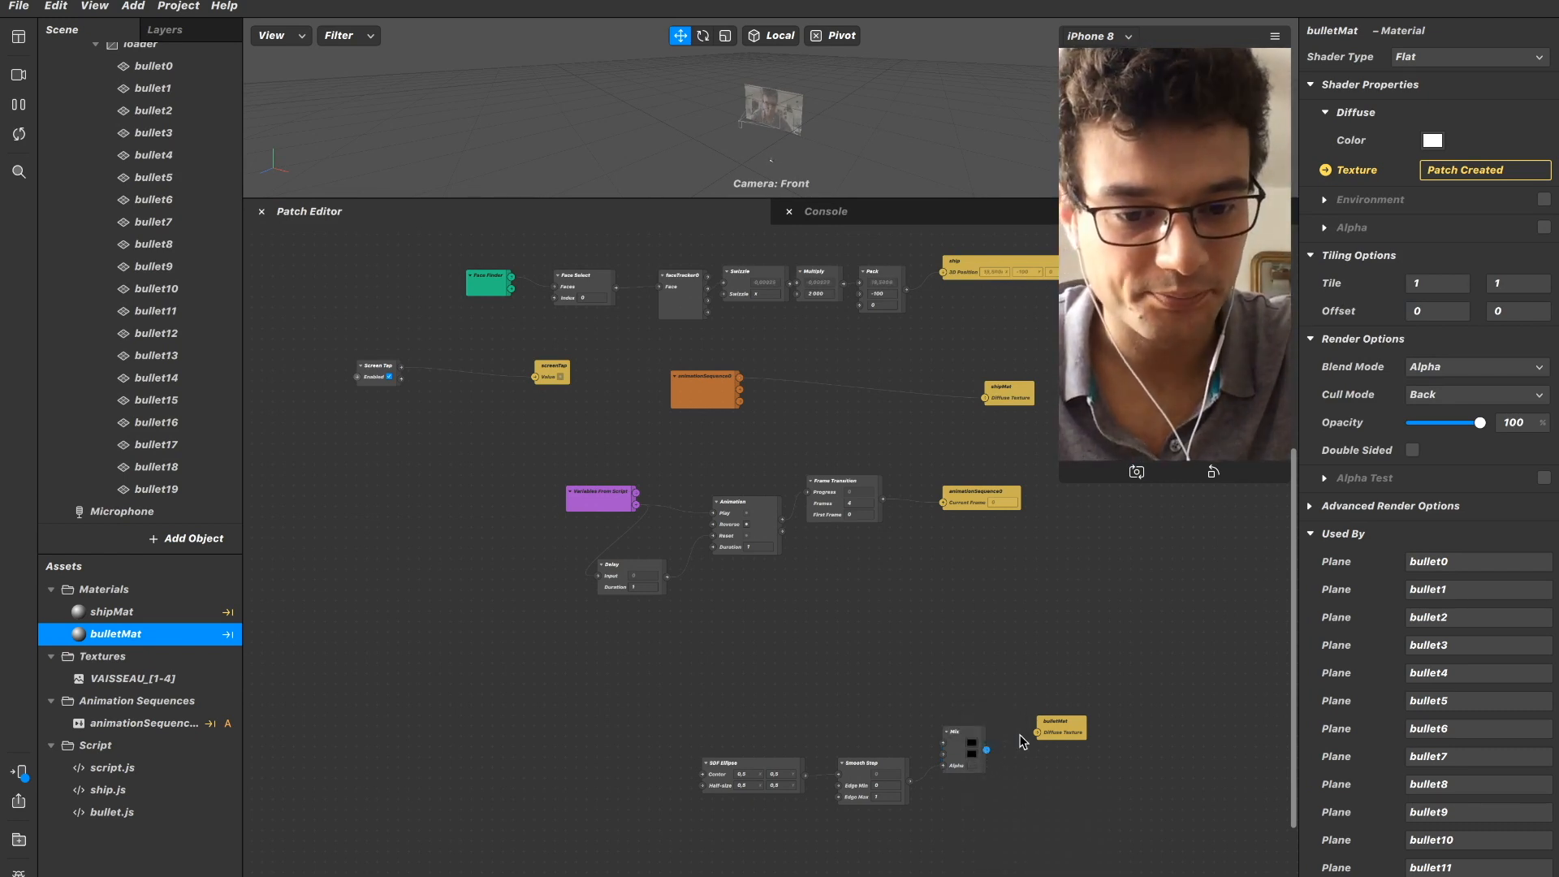
Set the Mix patch's second colour to Maraschino red and keep its first colour black.
click(974, 757)
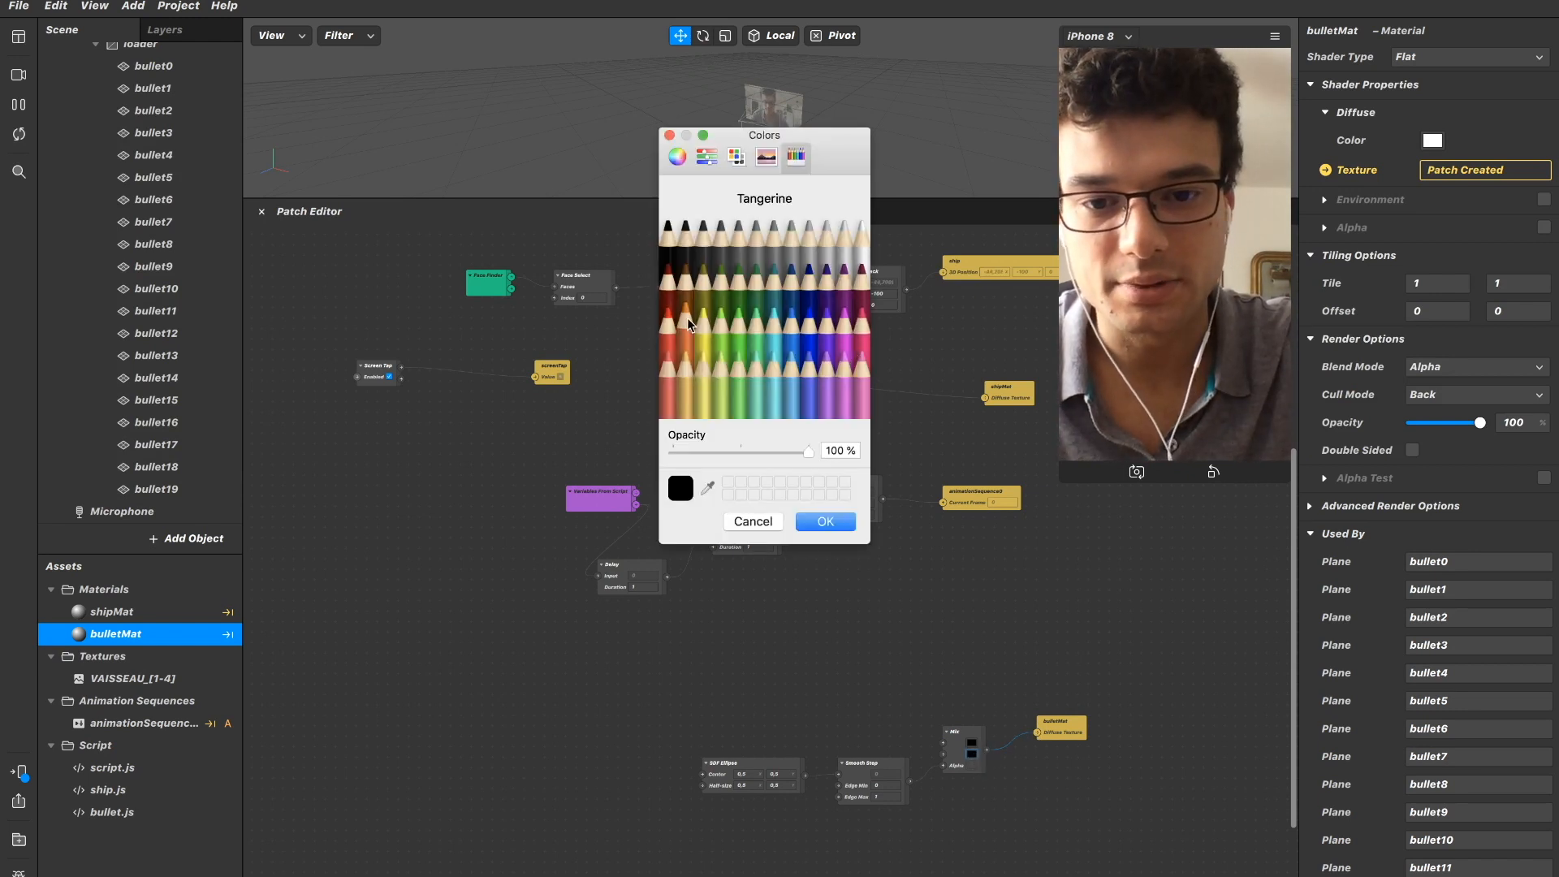
click(664, 328)
click(825, 521)
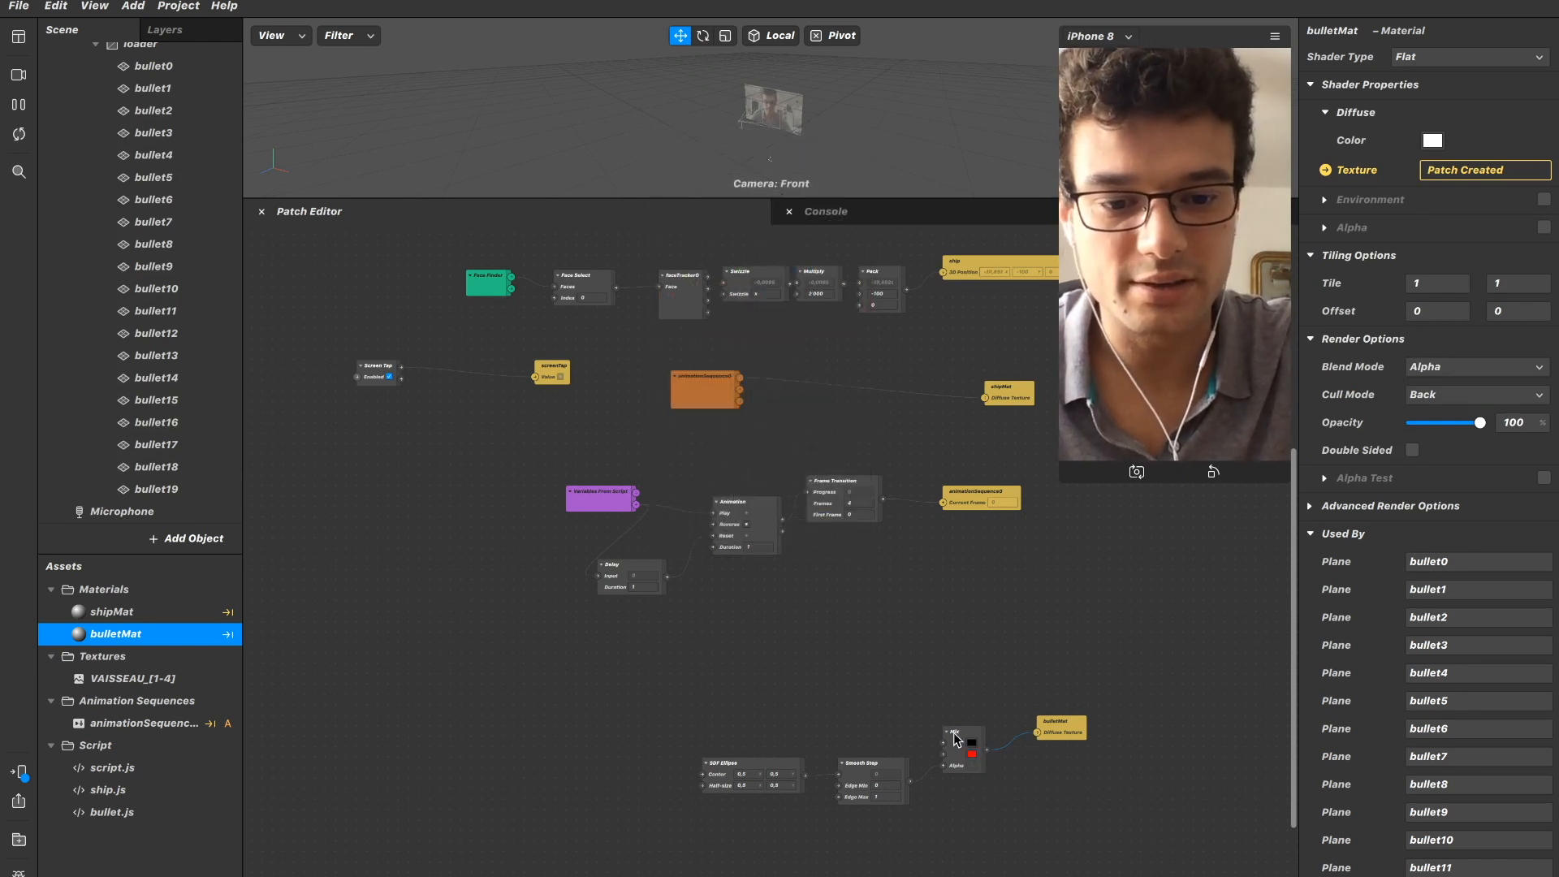
click(972, 746)
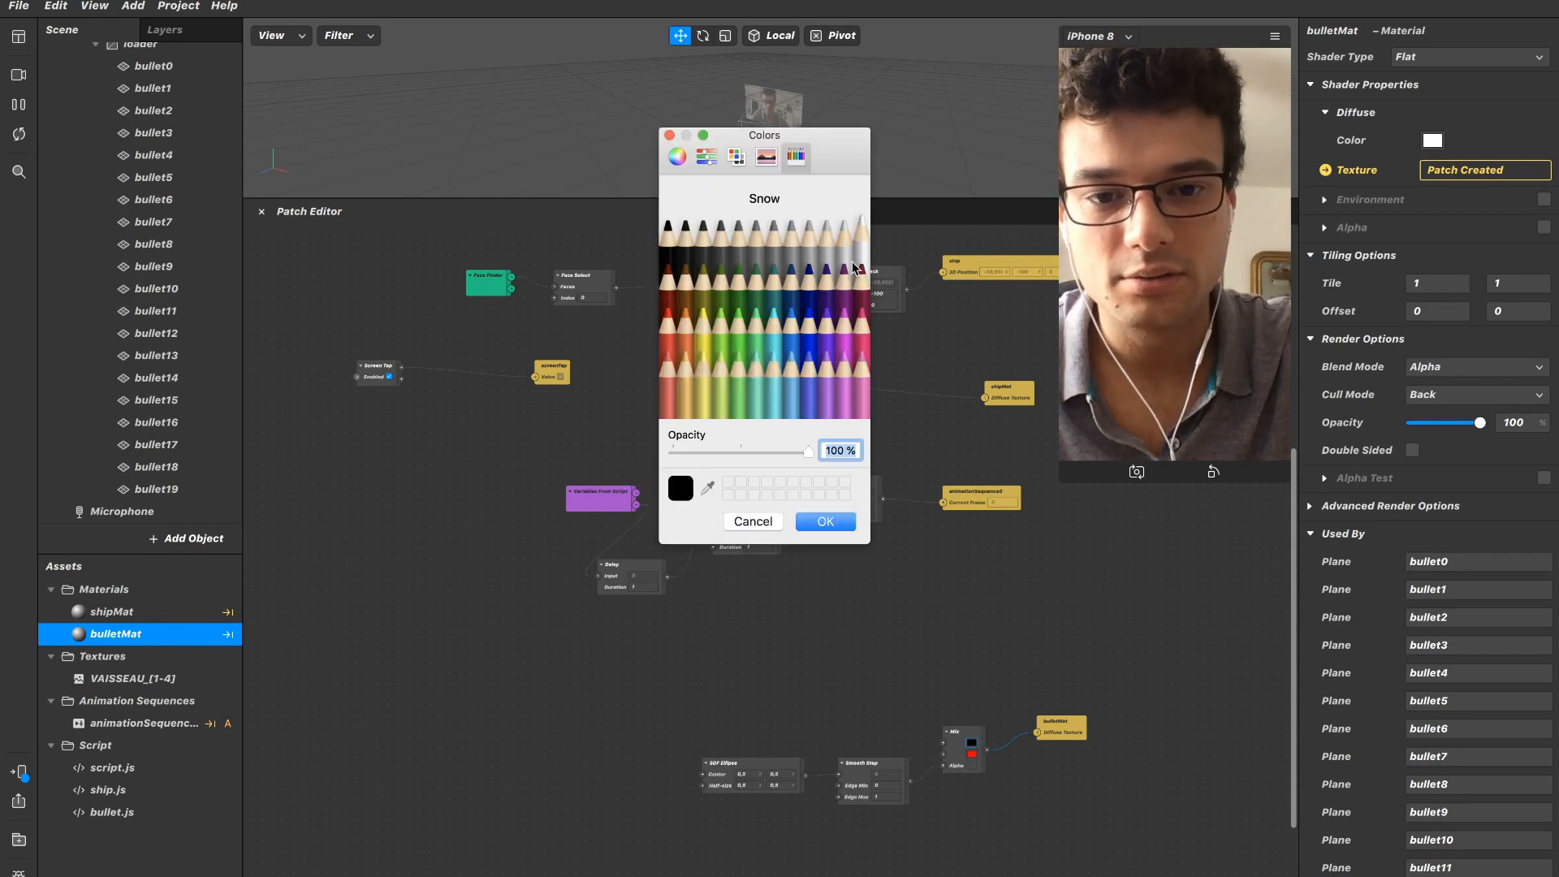
click(827, 521)
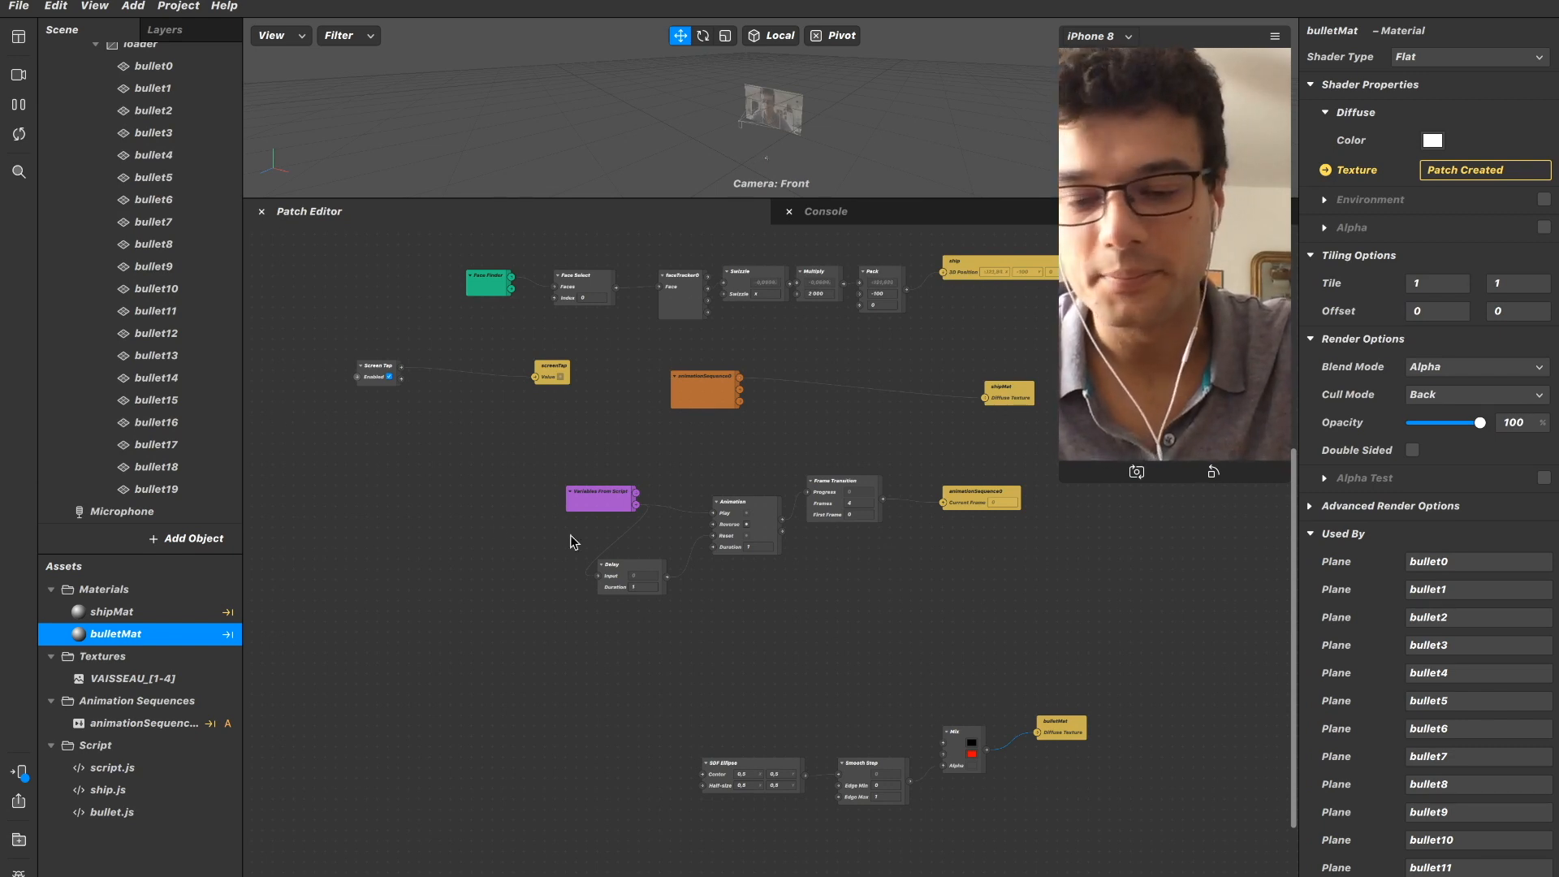
Set the bullet0 plane's X and Y scale to 133.
scroll(190, 226, up, 3)
click(190, 240)
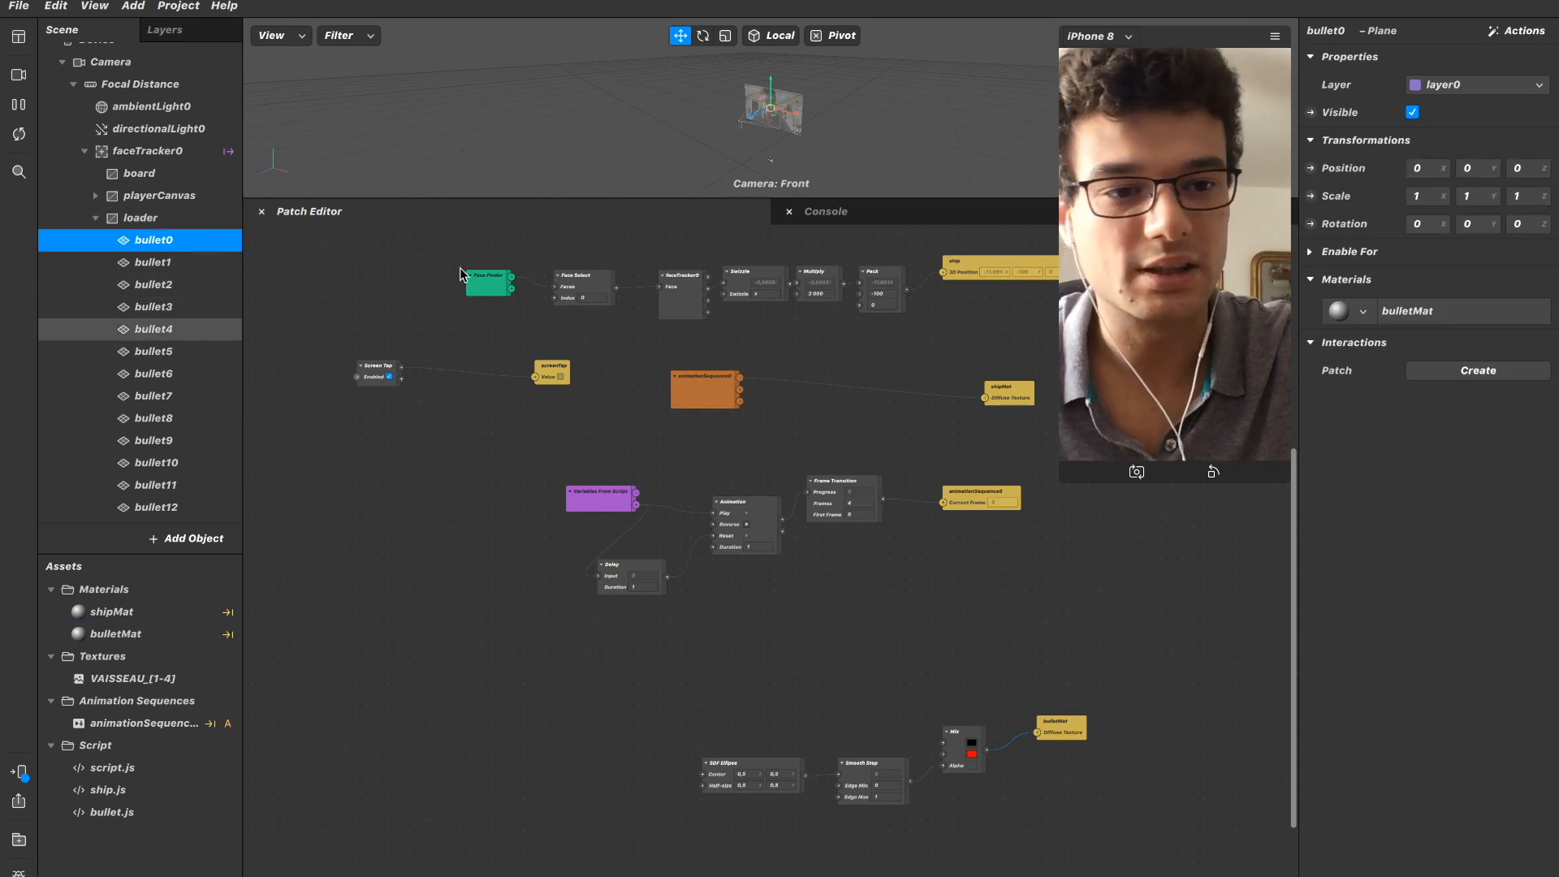
click(1425, 198)
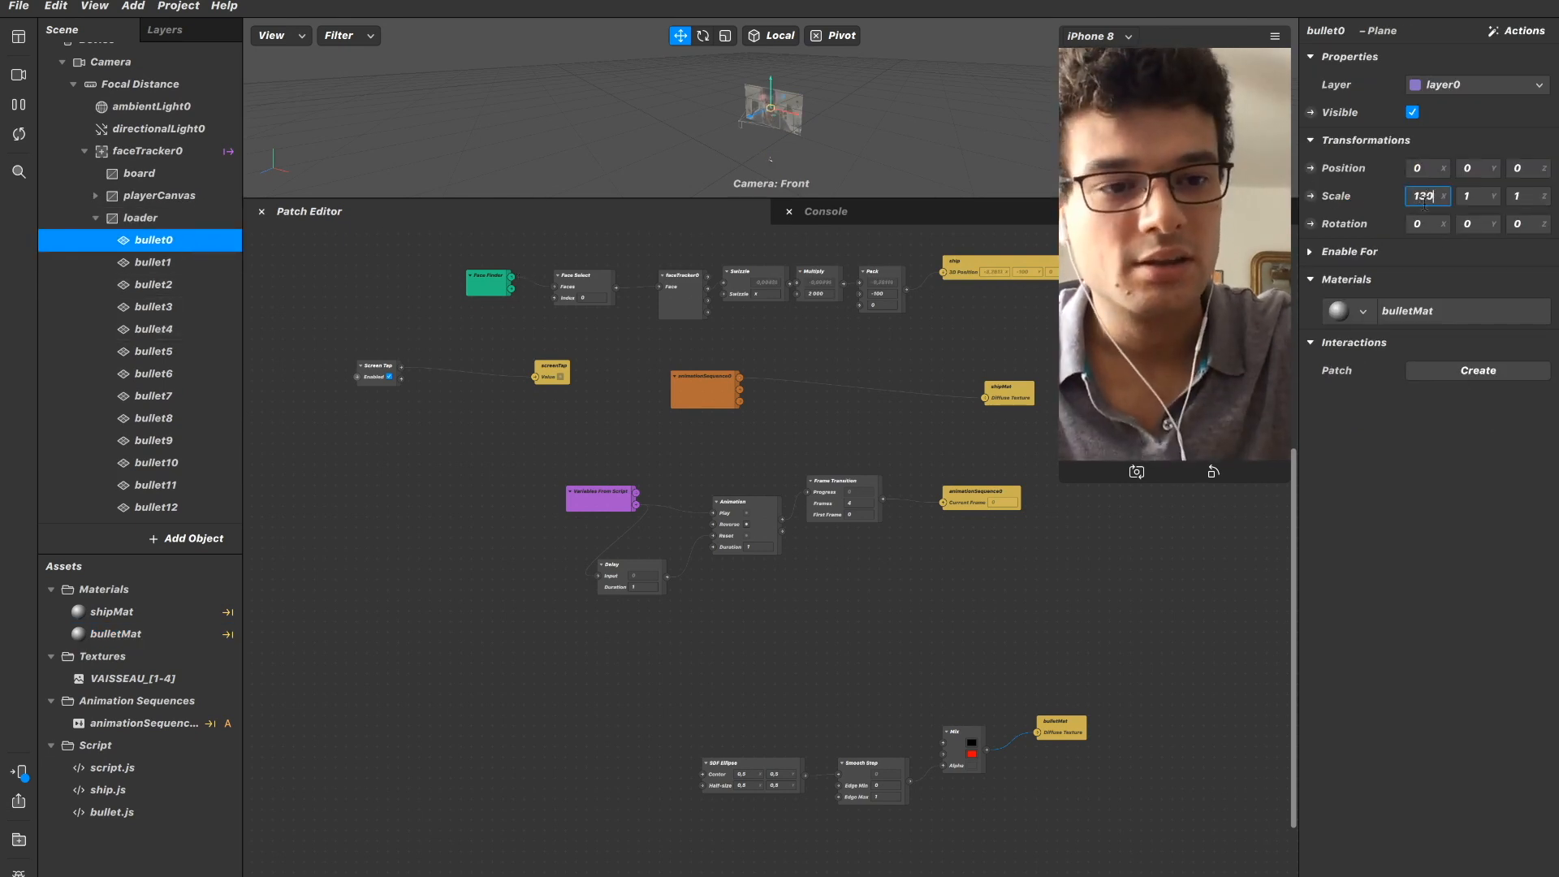
click(1484, 195)
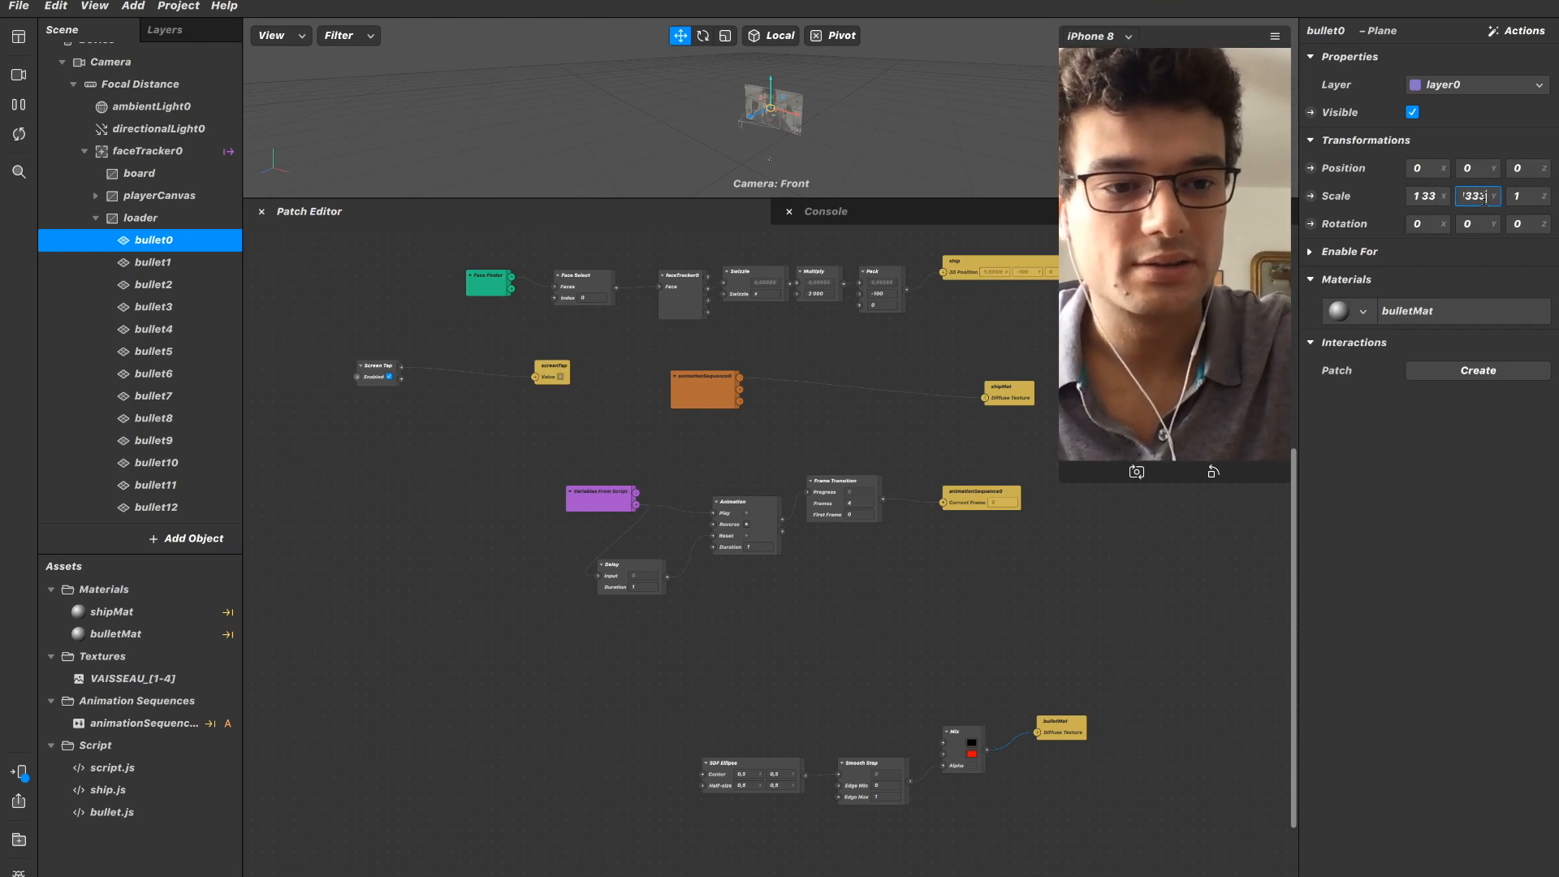
key(Return)
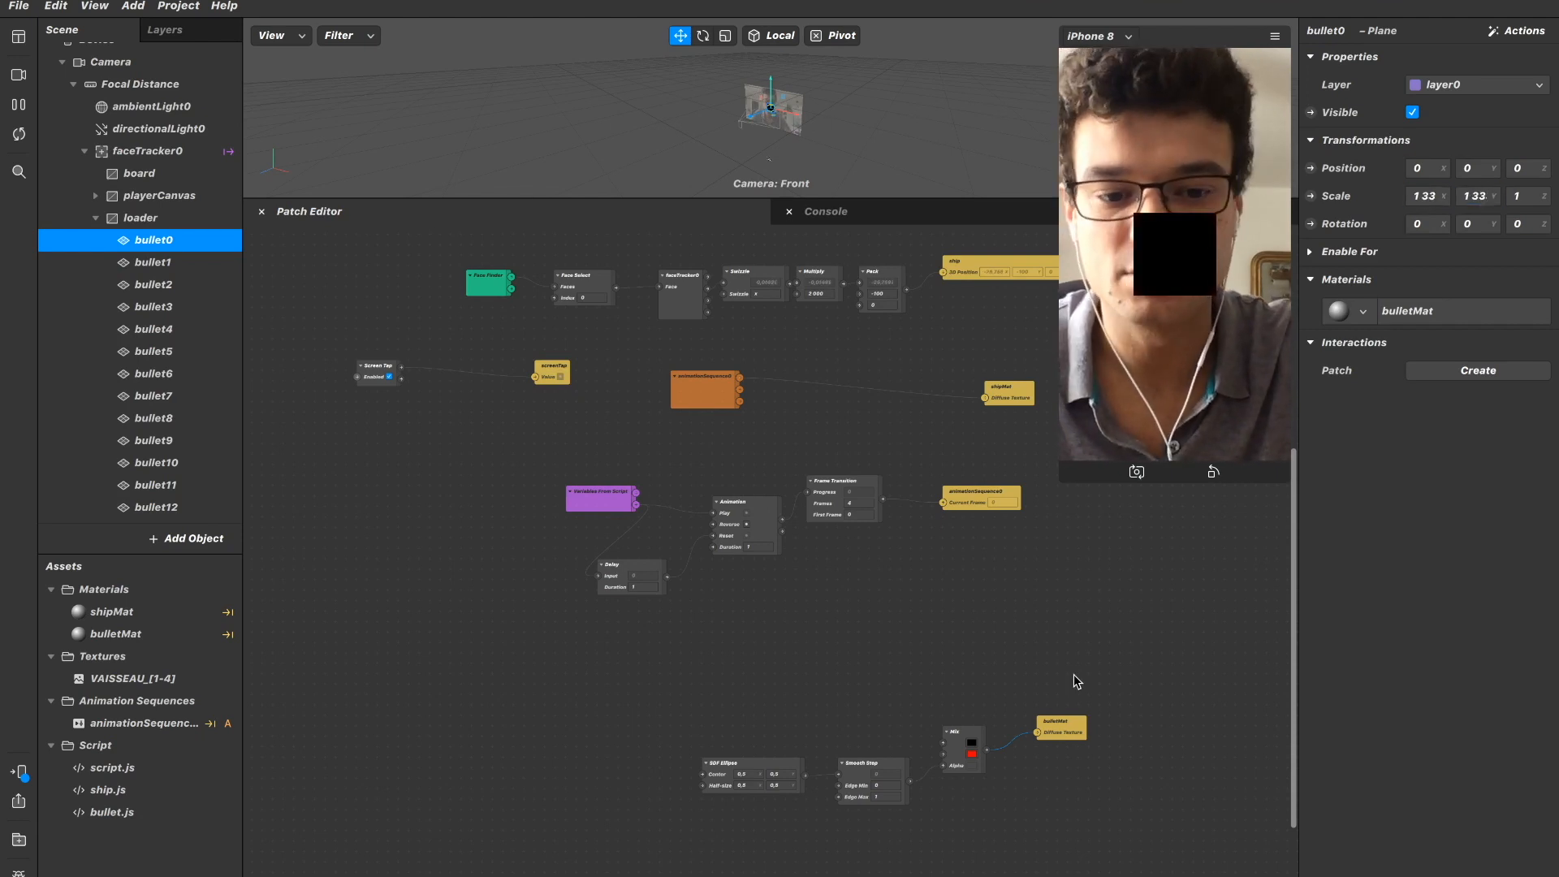
Try 0 as the SDF Ellipse's Center X and restore it to 0,5.
scroll(1077, 681, down, 3)
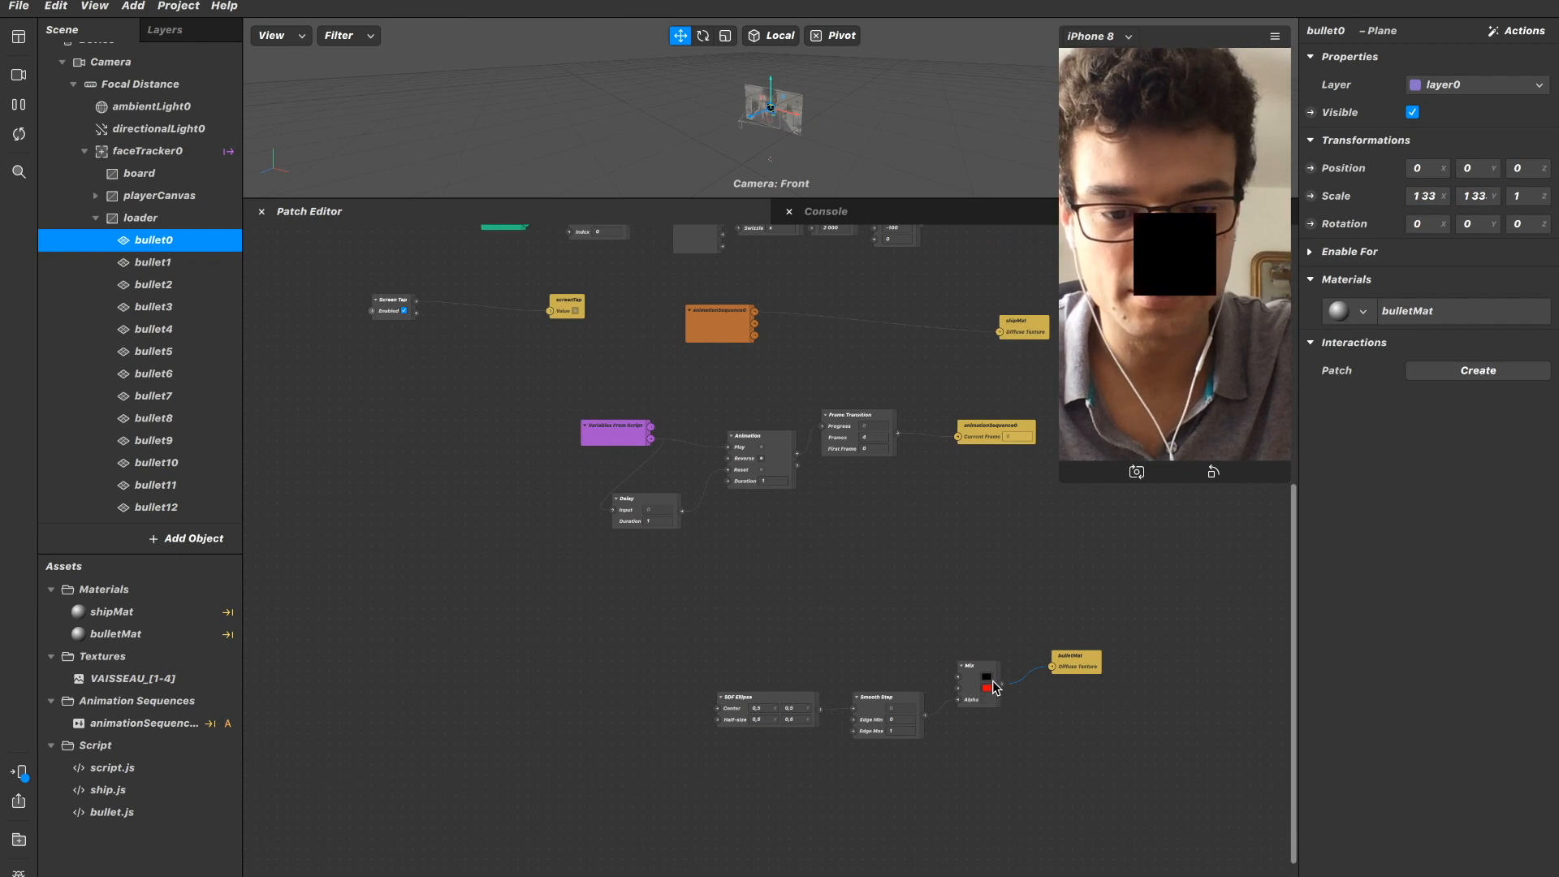
click(770, 708)
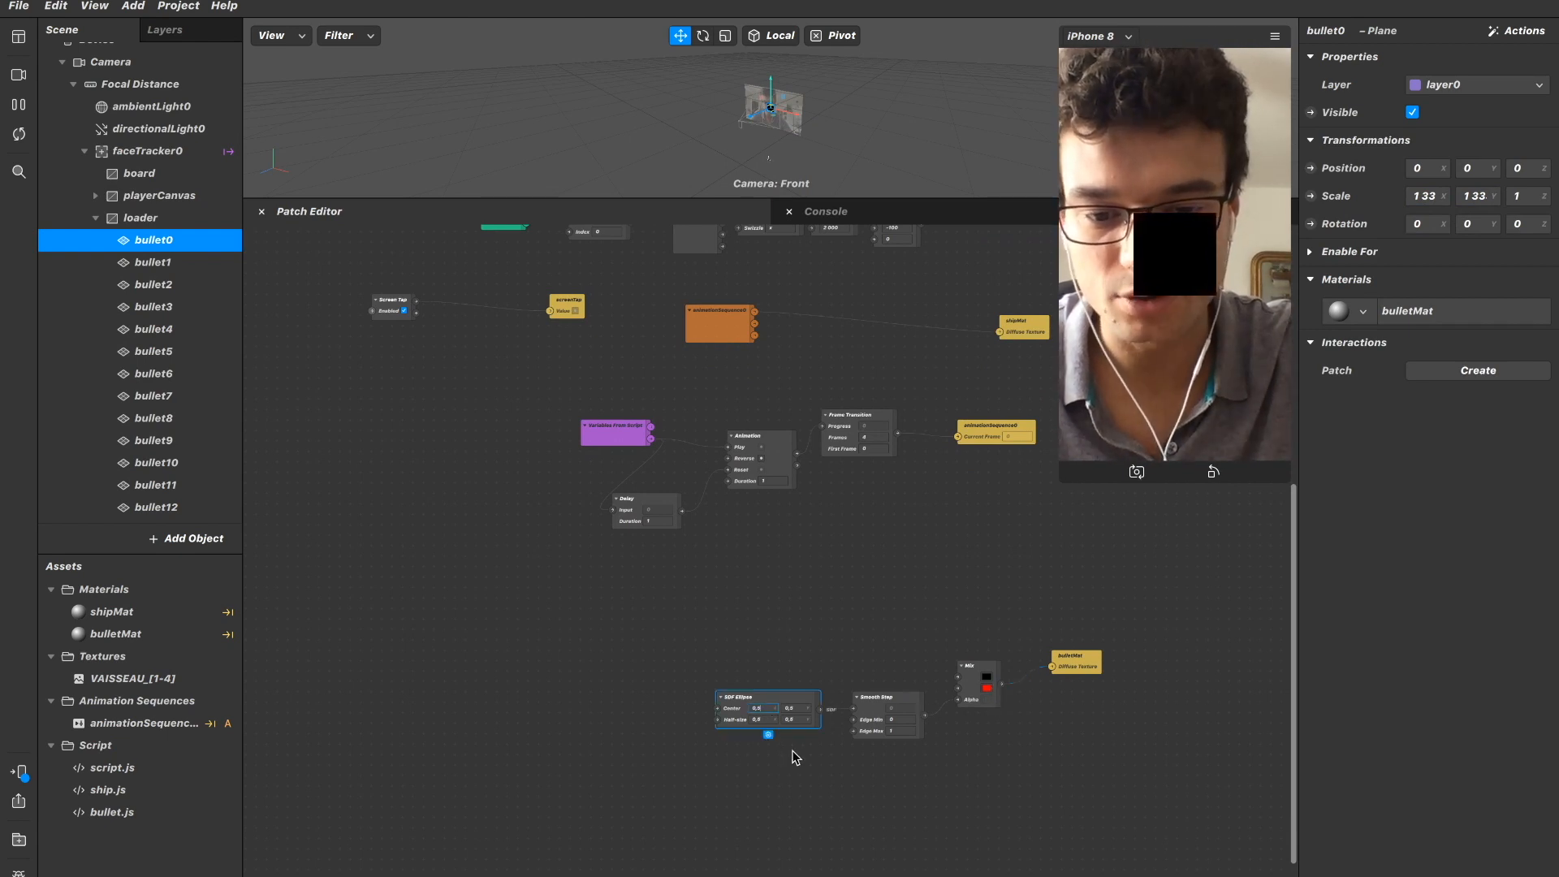
ctrl+scroll(763, 613, up, 5)
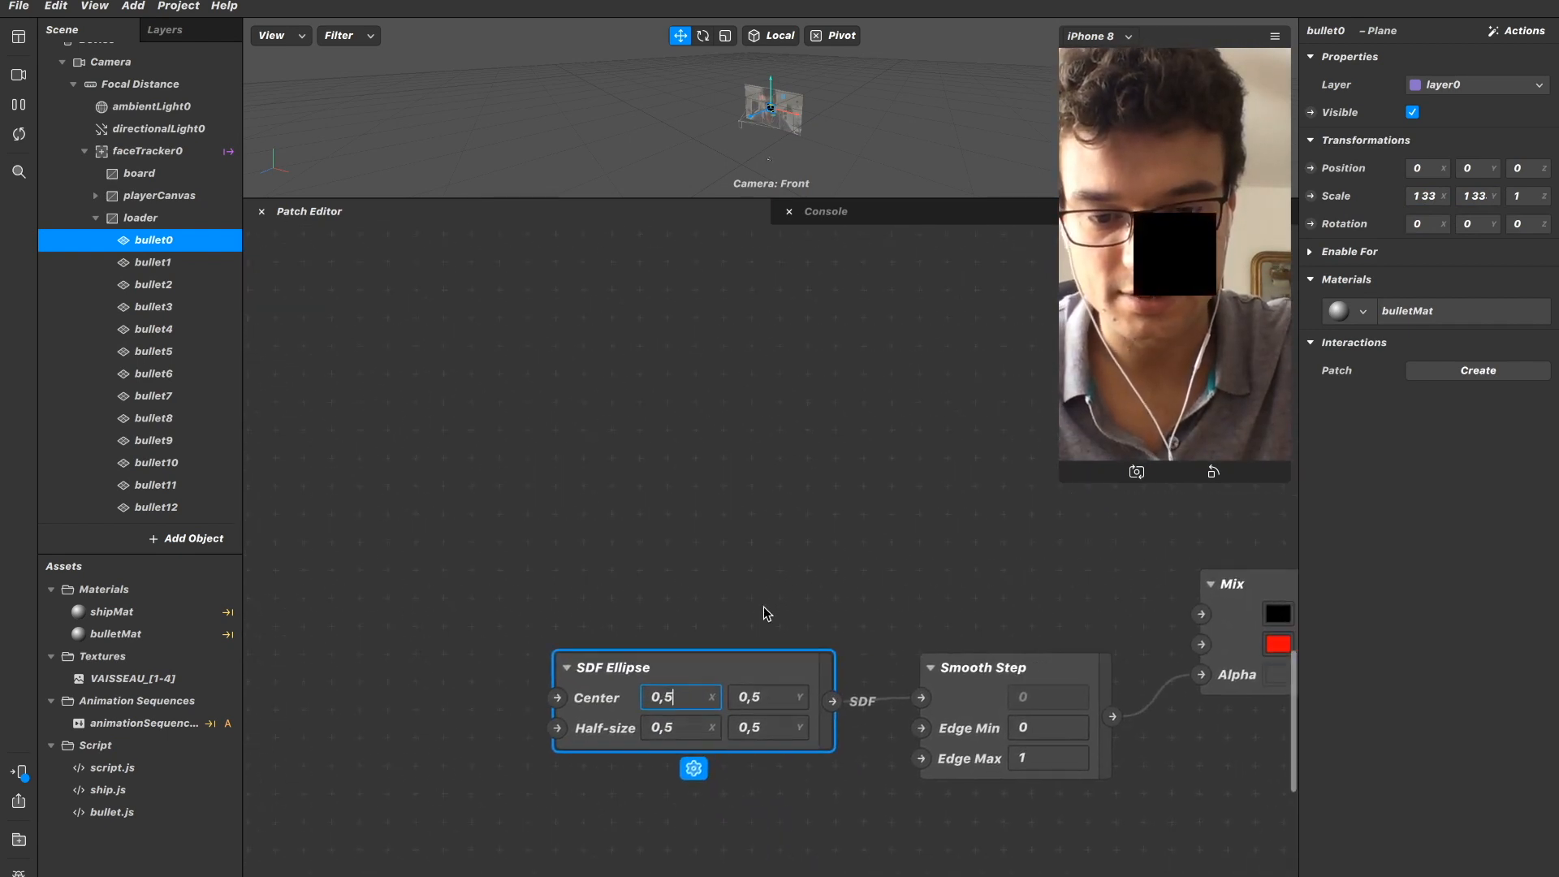
key(Return)
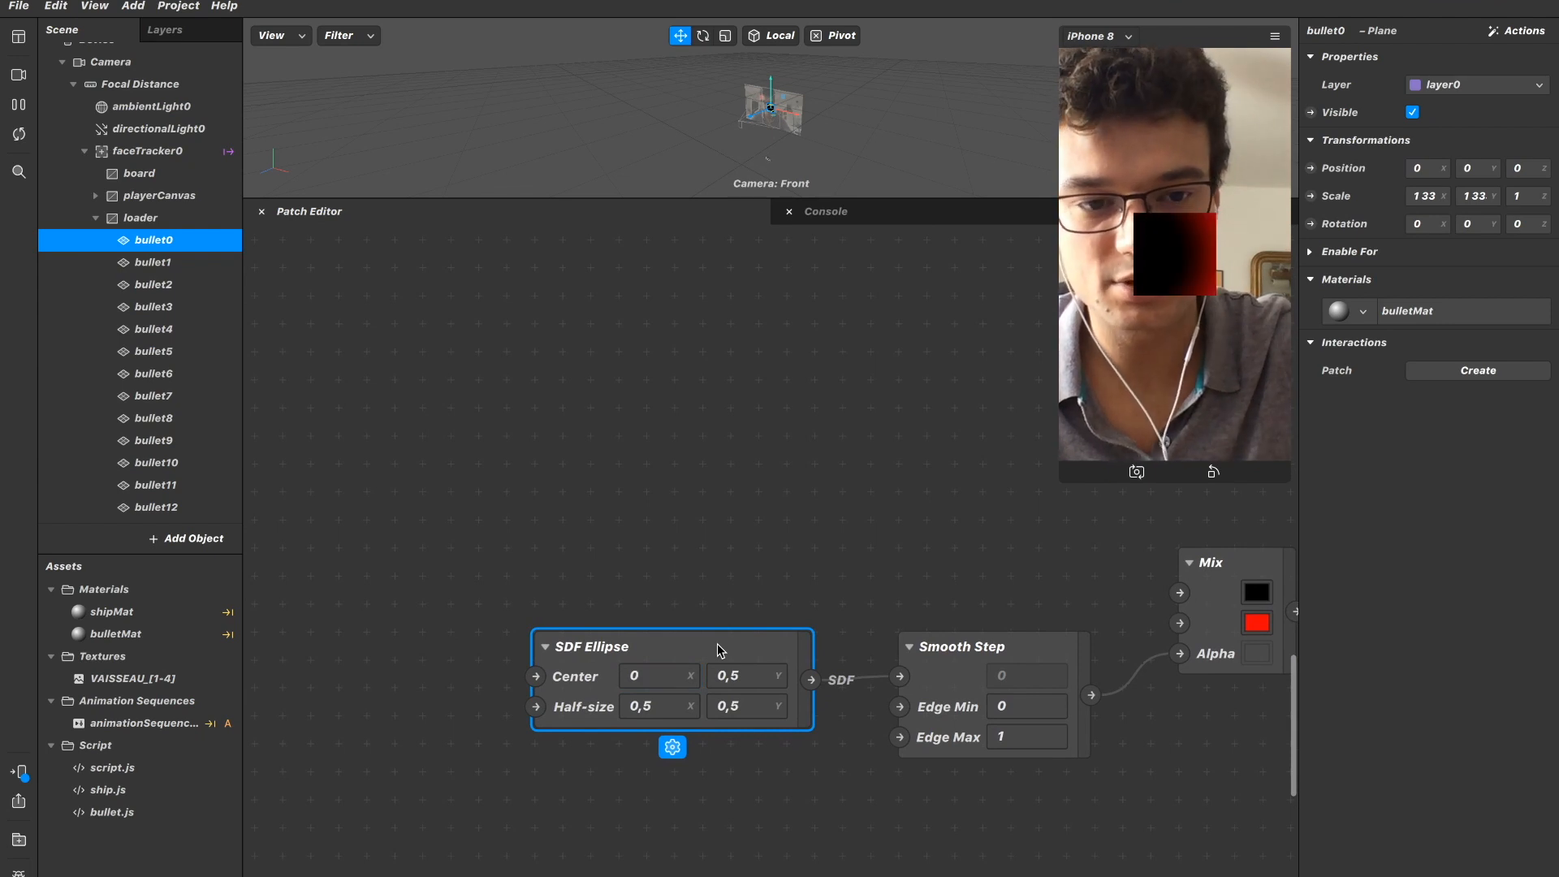
click(665, 678)
text(,5)
key(Return)
Try Half-size X values of 0,2 and 0,3 on the SDF Ellipse.
click(660, 701)
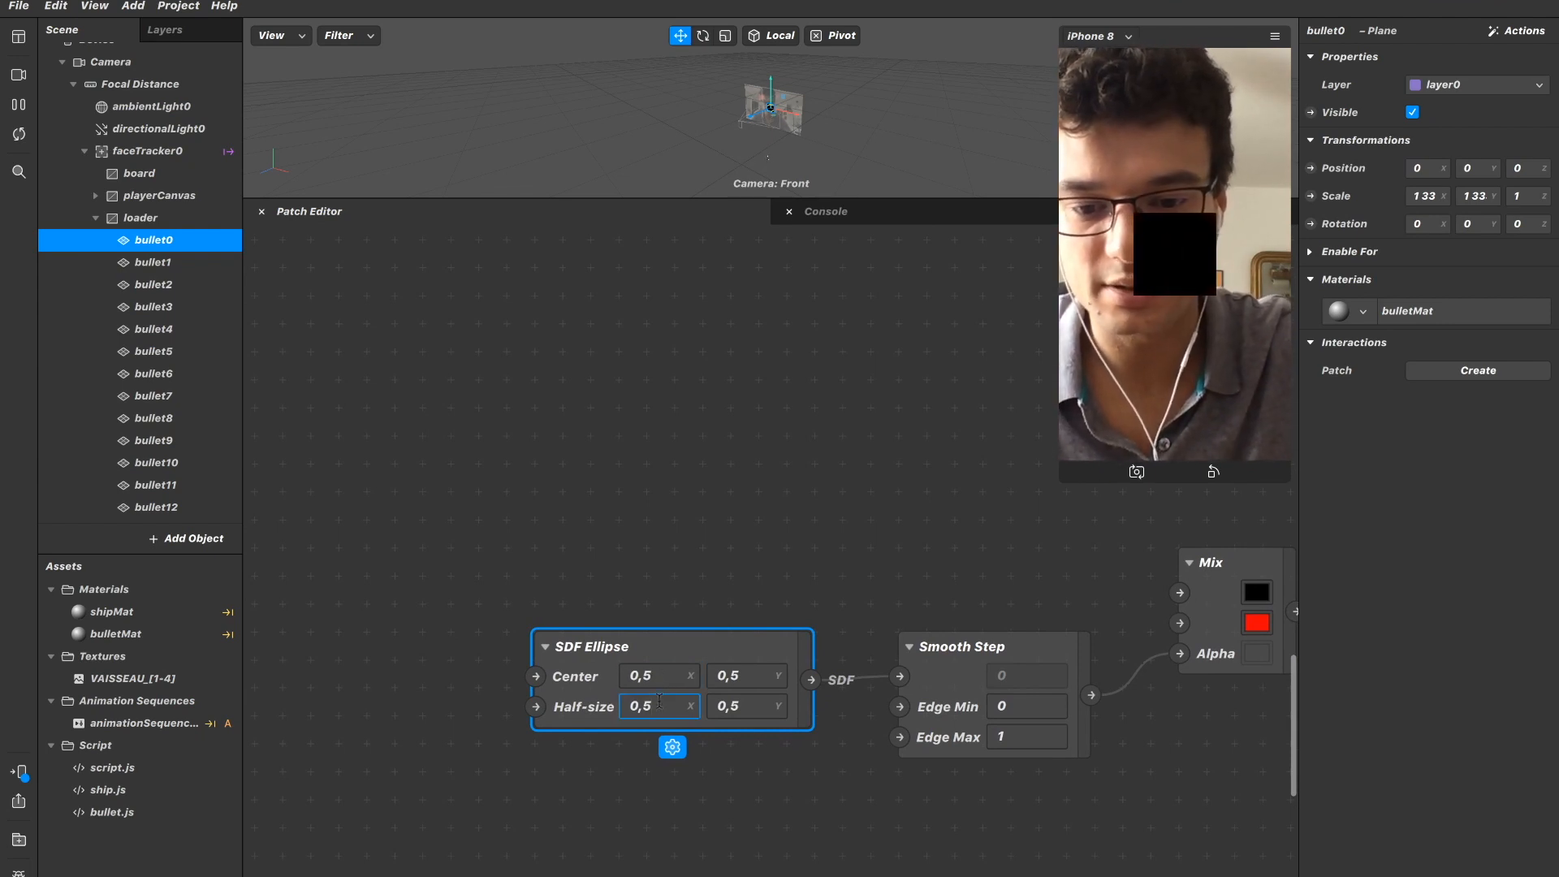
text(3)
key(BackSpace)
text(2)
key(Return)
click(663, 707)
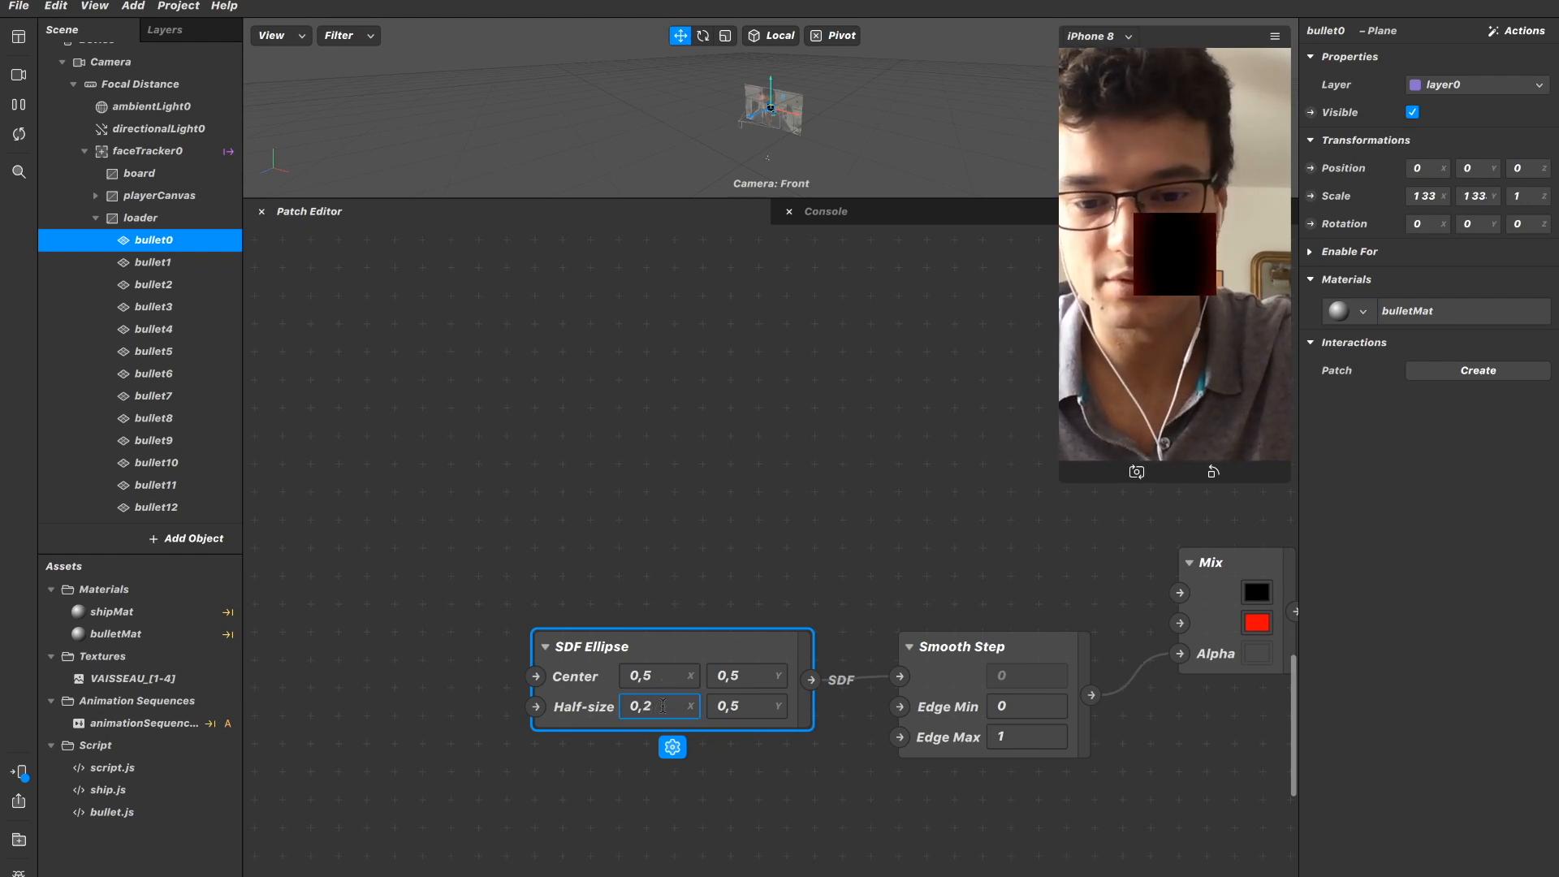
text(3)
key(Return)
Try 0 for both Center X and Center Y of the SDF Ellipse, restoring each to 0,5.
click(673, 672)
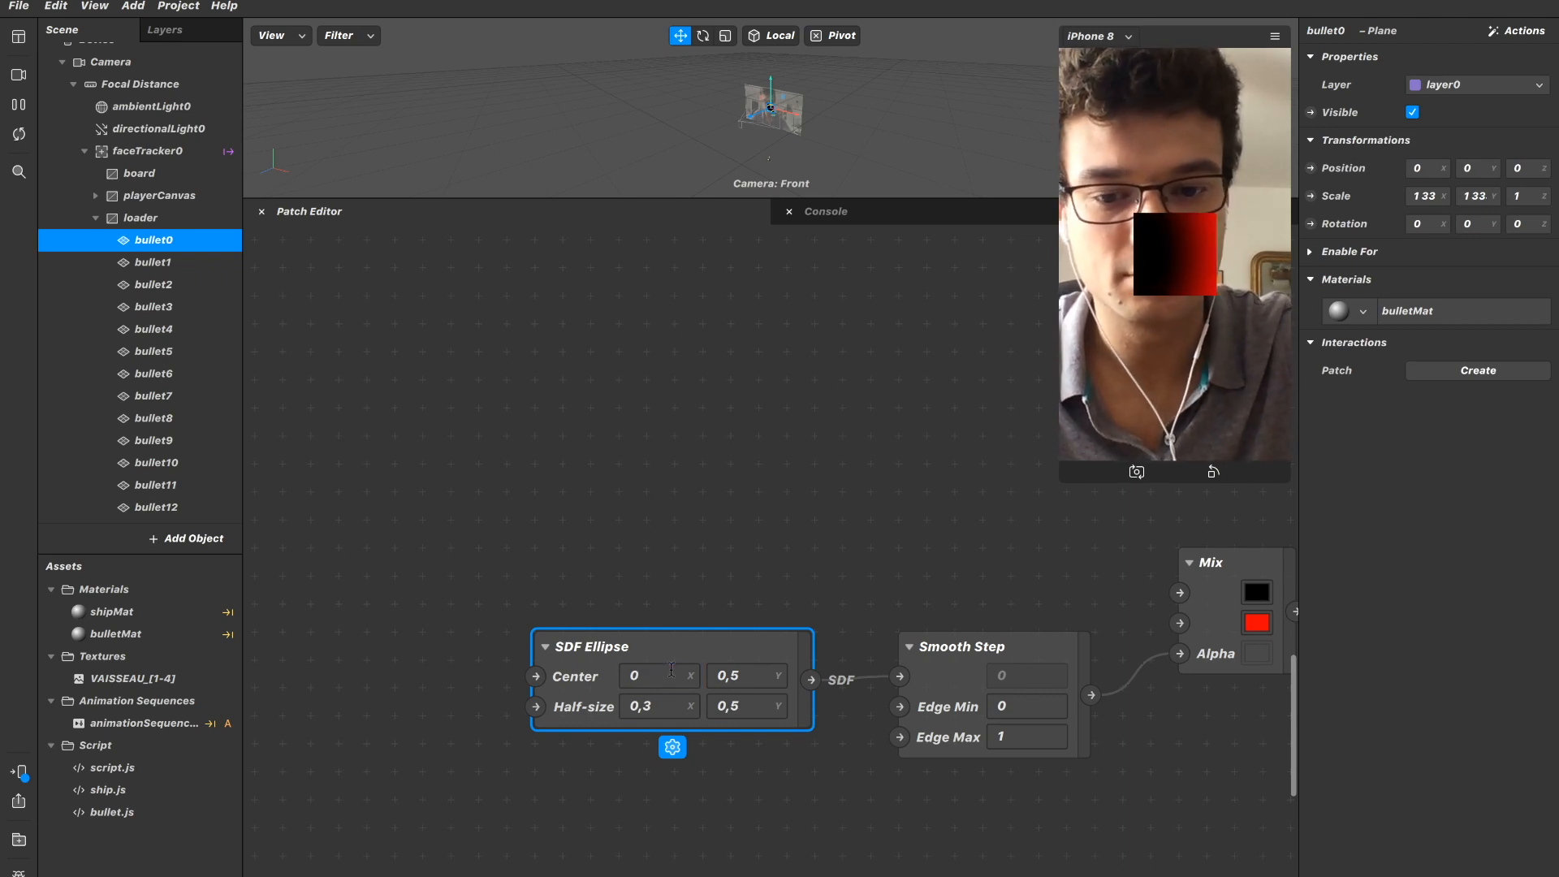
click(757, 680)
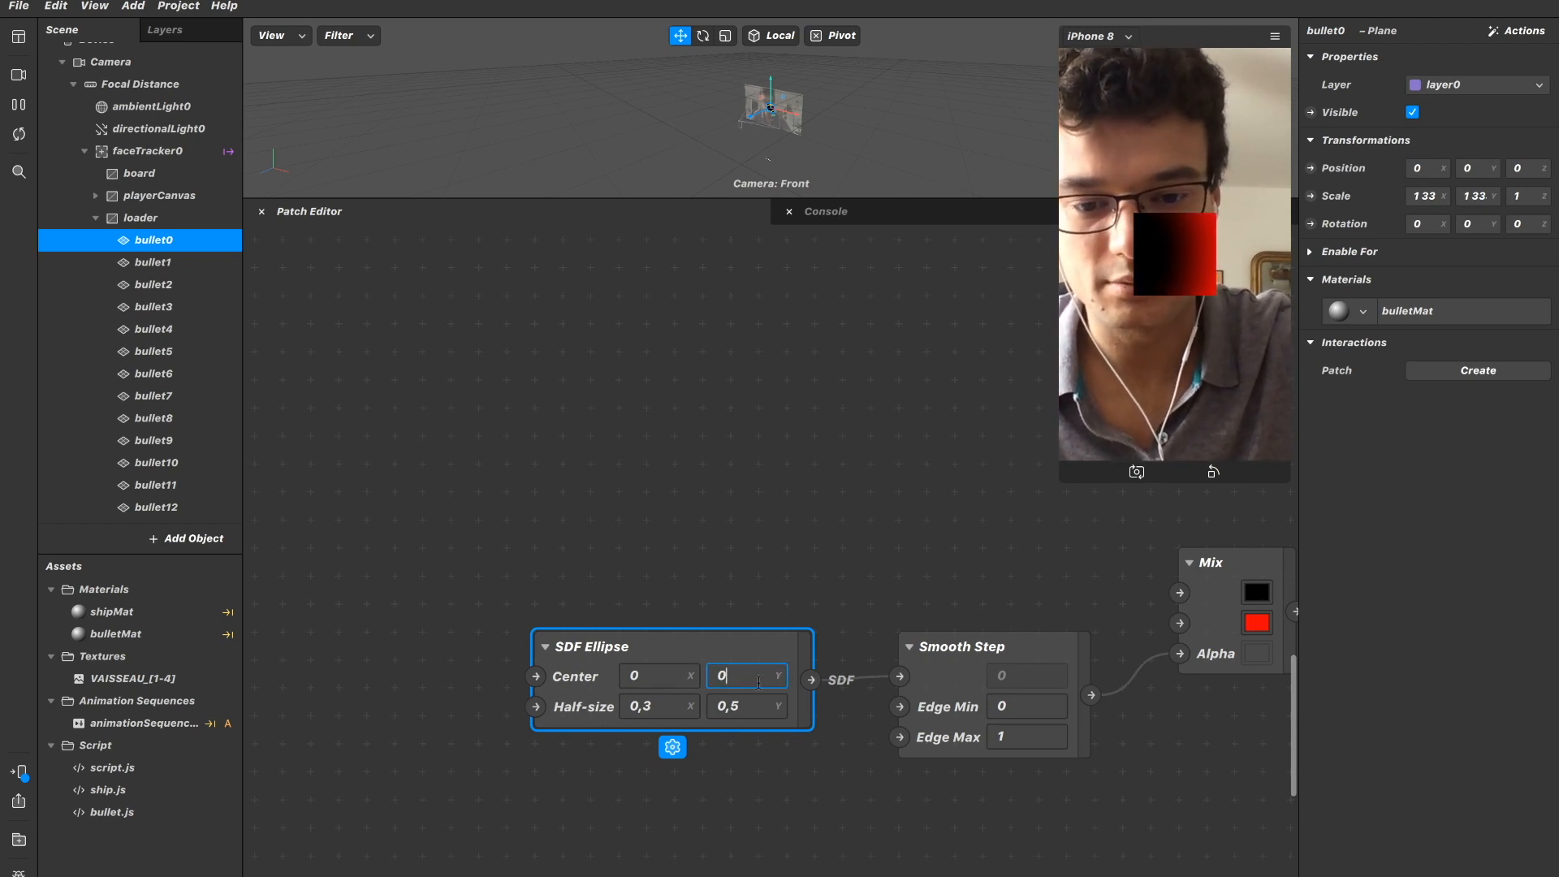
key(Return)
click(759, 671)
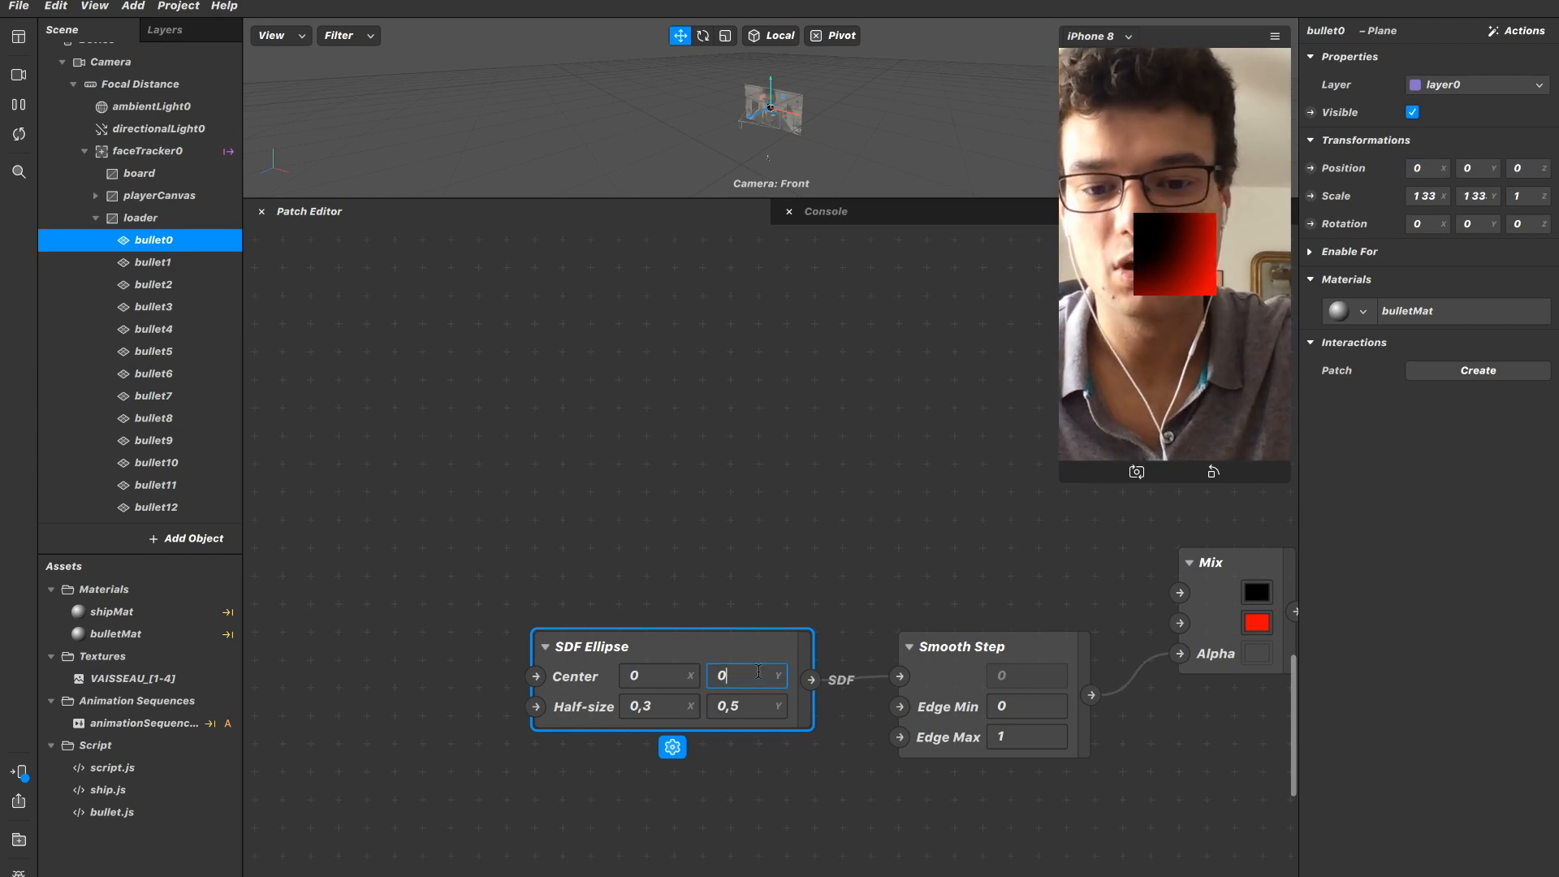
text(,5)
key(Return)
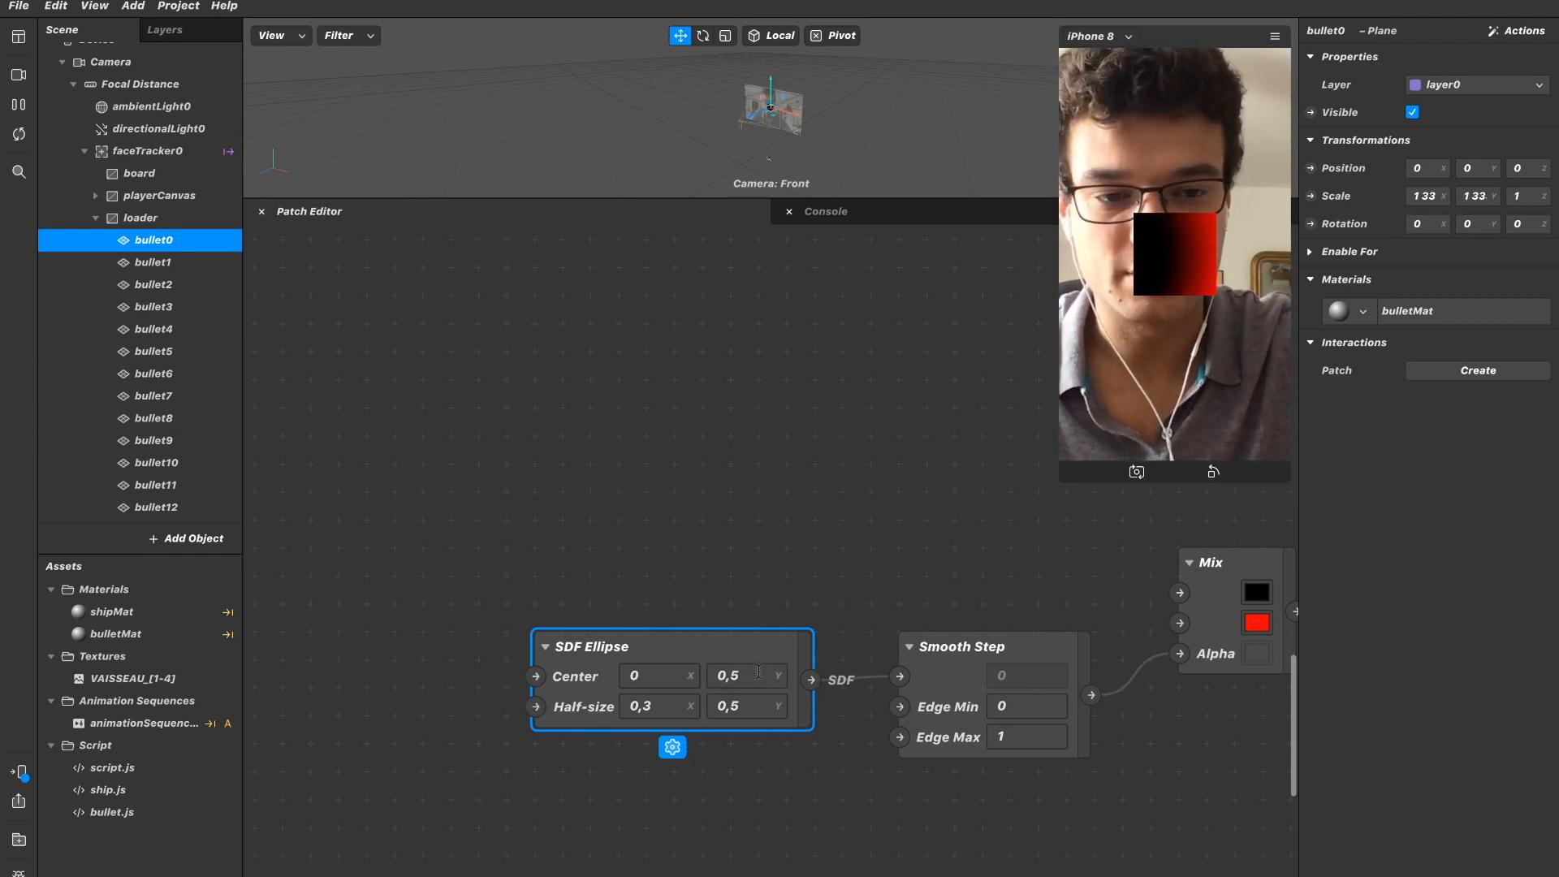
click(661, 679)
text(0)
key(BackSpace)
text(,5)
key(Return)
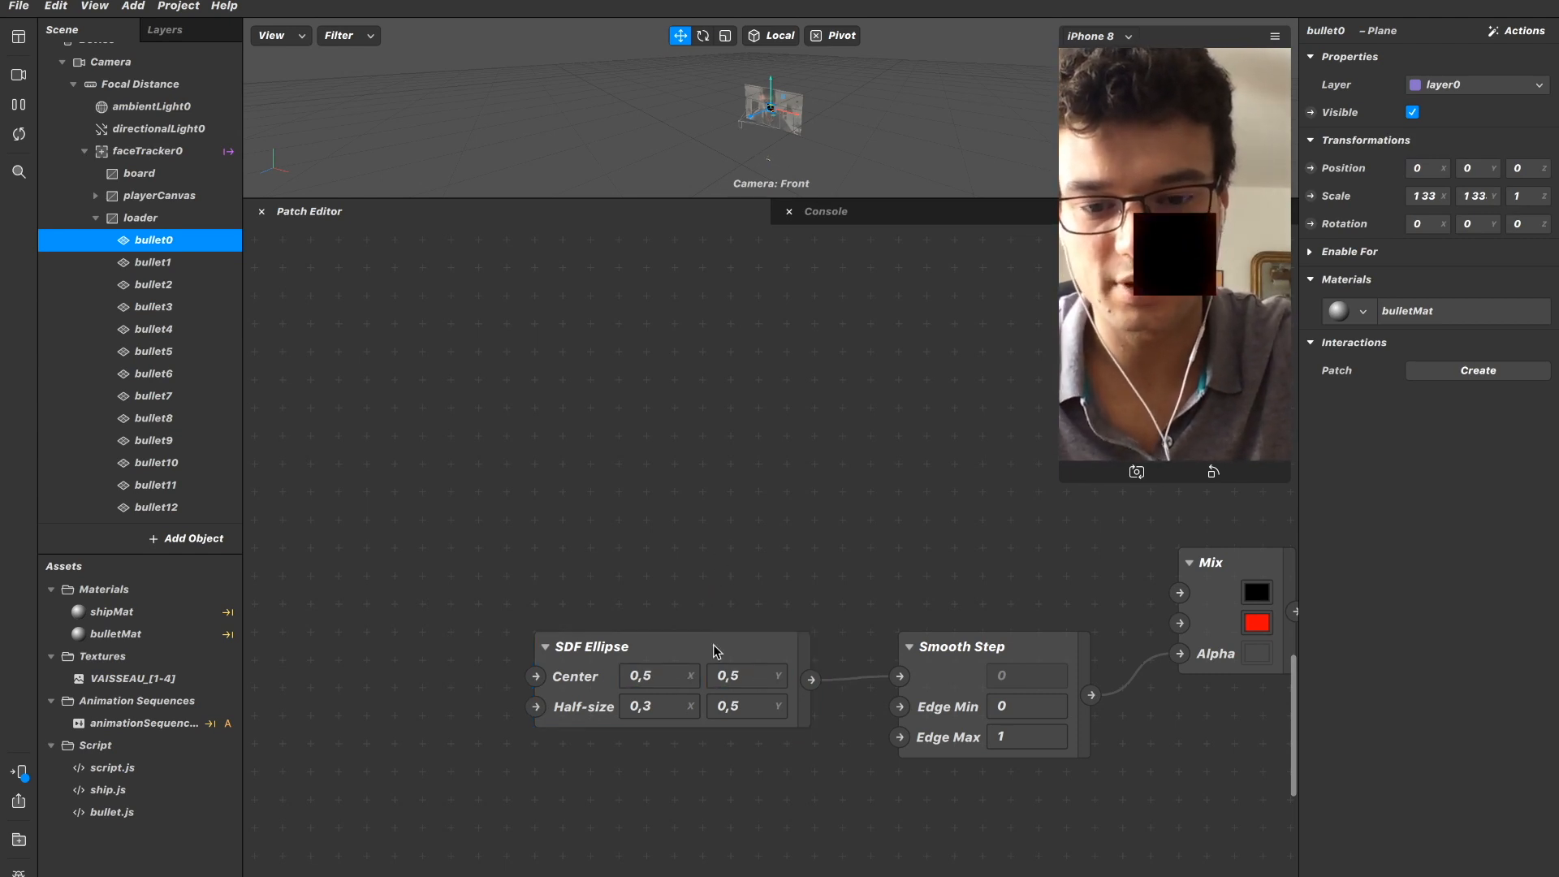
Set the SDF Ellipse's Half-size to 0,2 in X and 0,4 in Y.
click(762, 698)
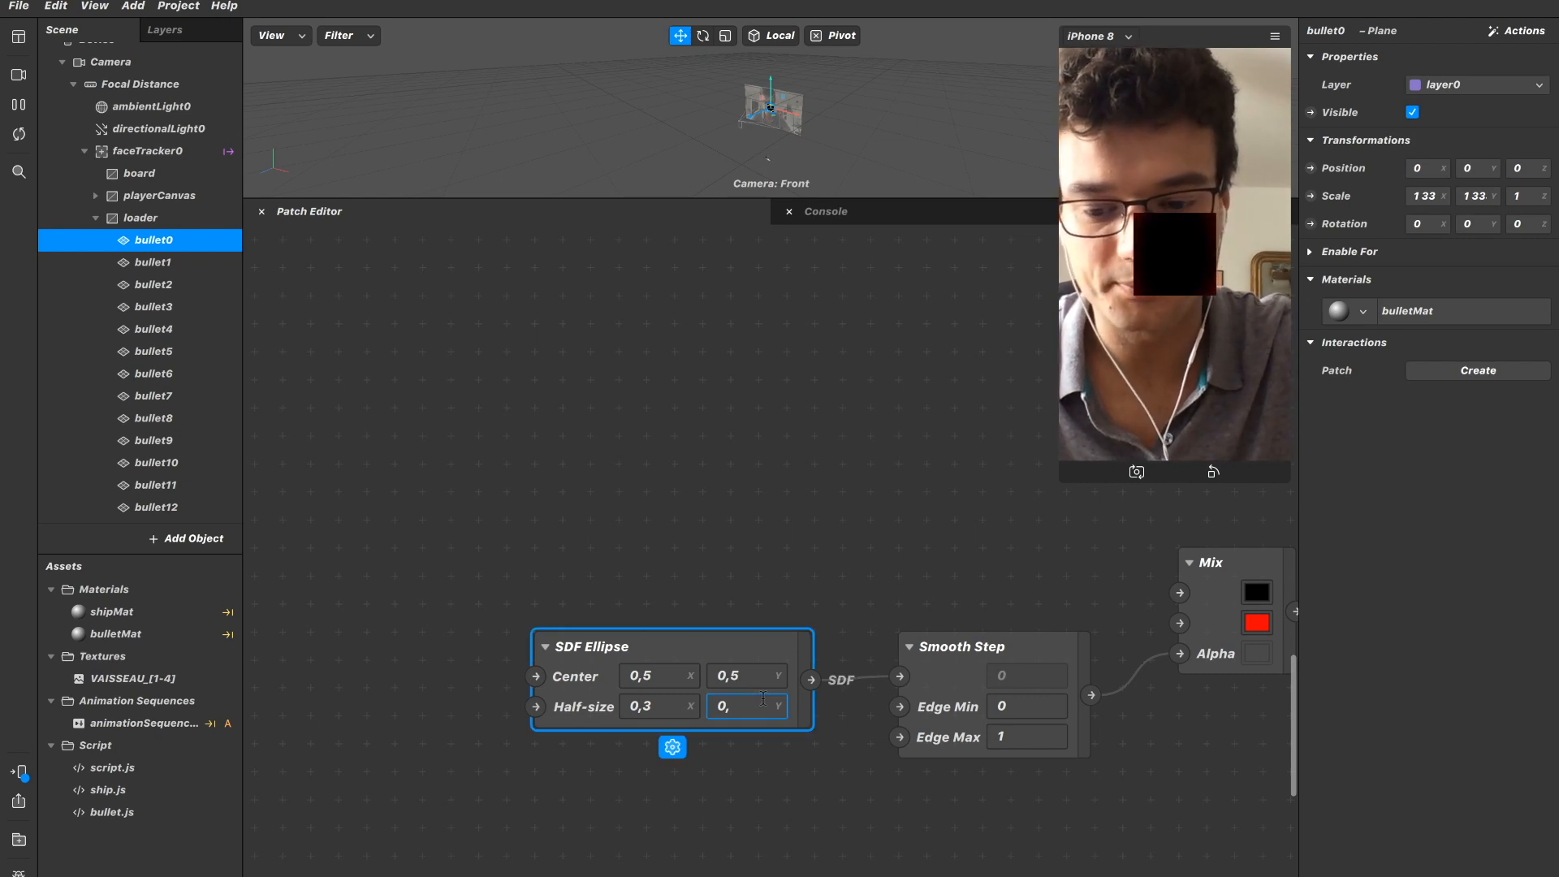
text(4)
key(Return)
click(662, 708)
text(2)
key(Return)
Set the Smooth Step patch's Edge Max to 0,5.
click(1017, 738)
text(0.5)
key(Return)
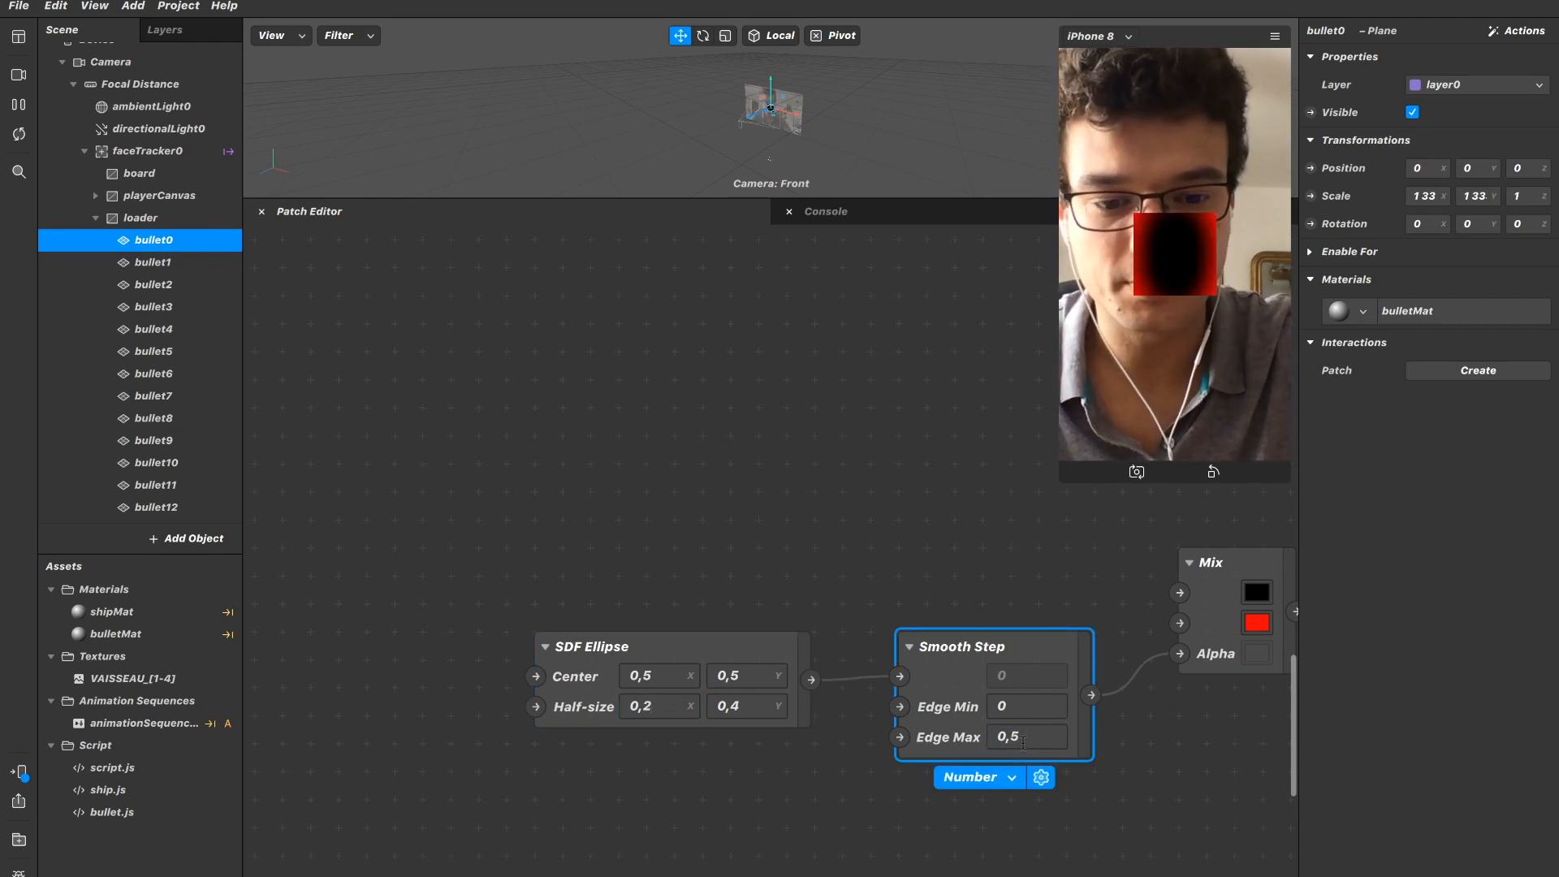
click(1005, 536)
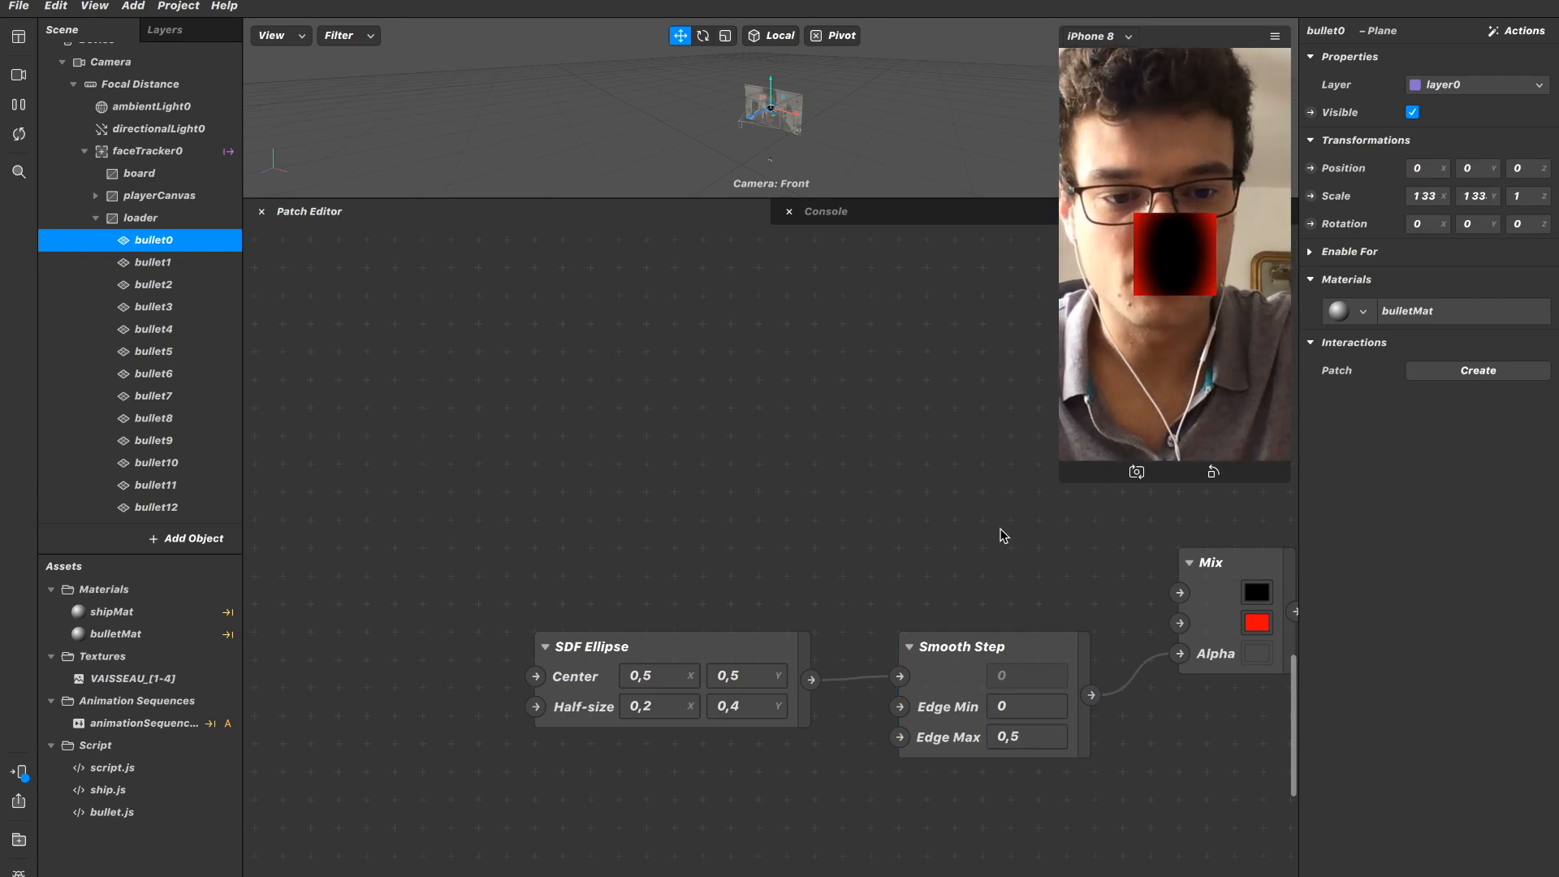
Set the Mix patch's first colour to Maraschino red and its second colour to black with 0% opacity.
scroll(1005, 536, right, 5)
click(1125, 590)
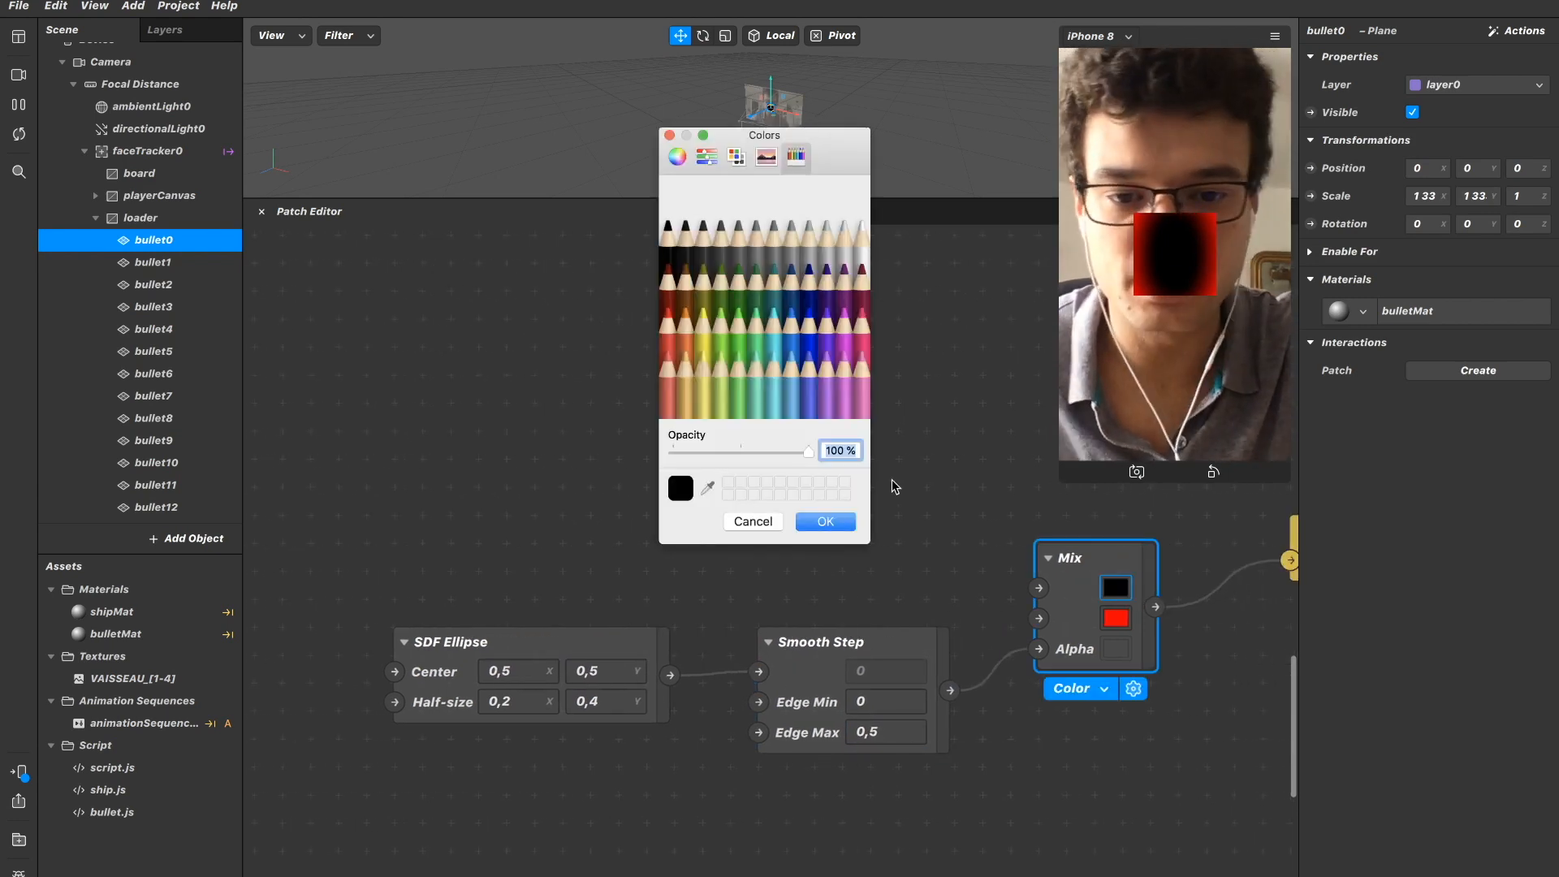
click(674, 333)
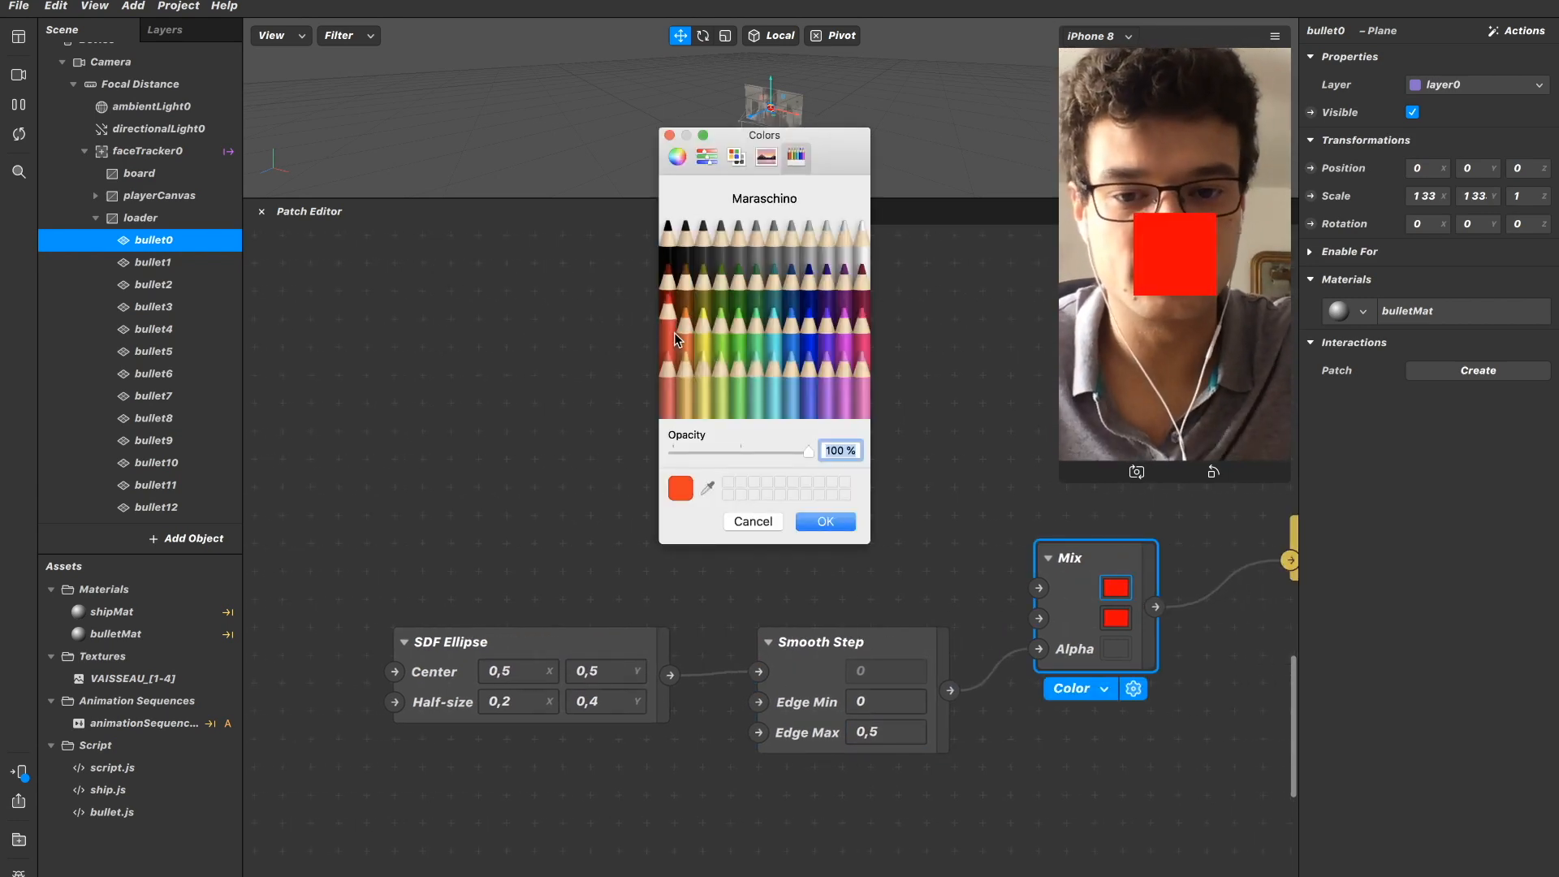
click(853, 521)
click(1116, 617)
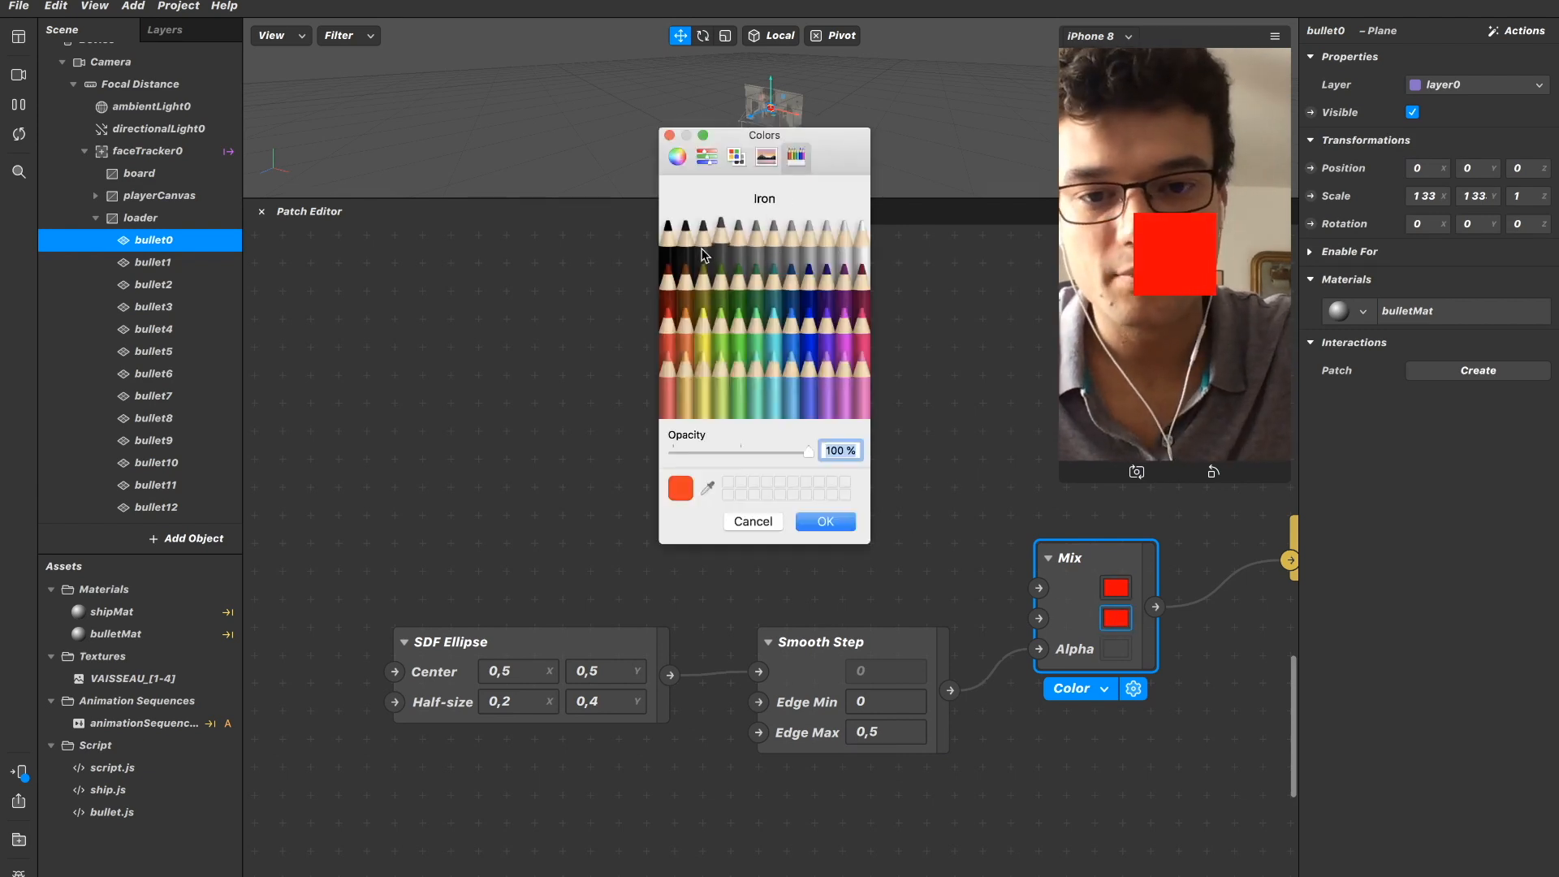
click(668, 242)
drag(809, 452, 548, 453)
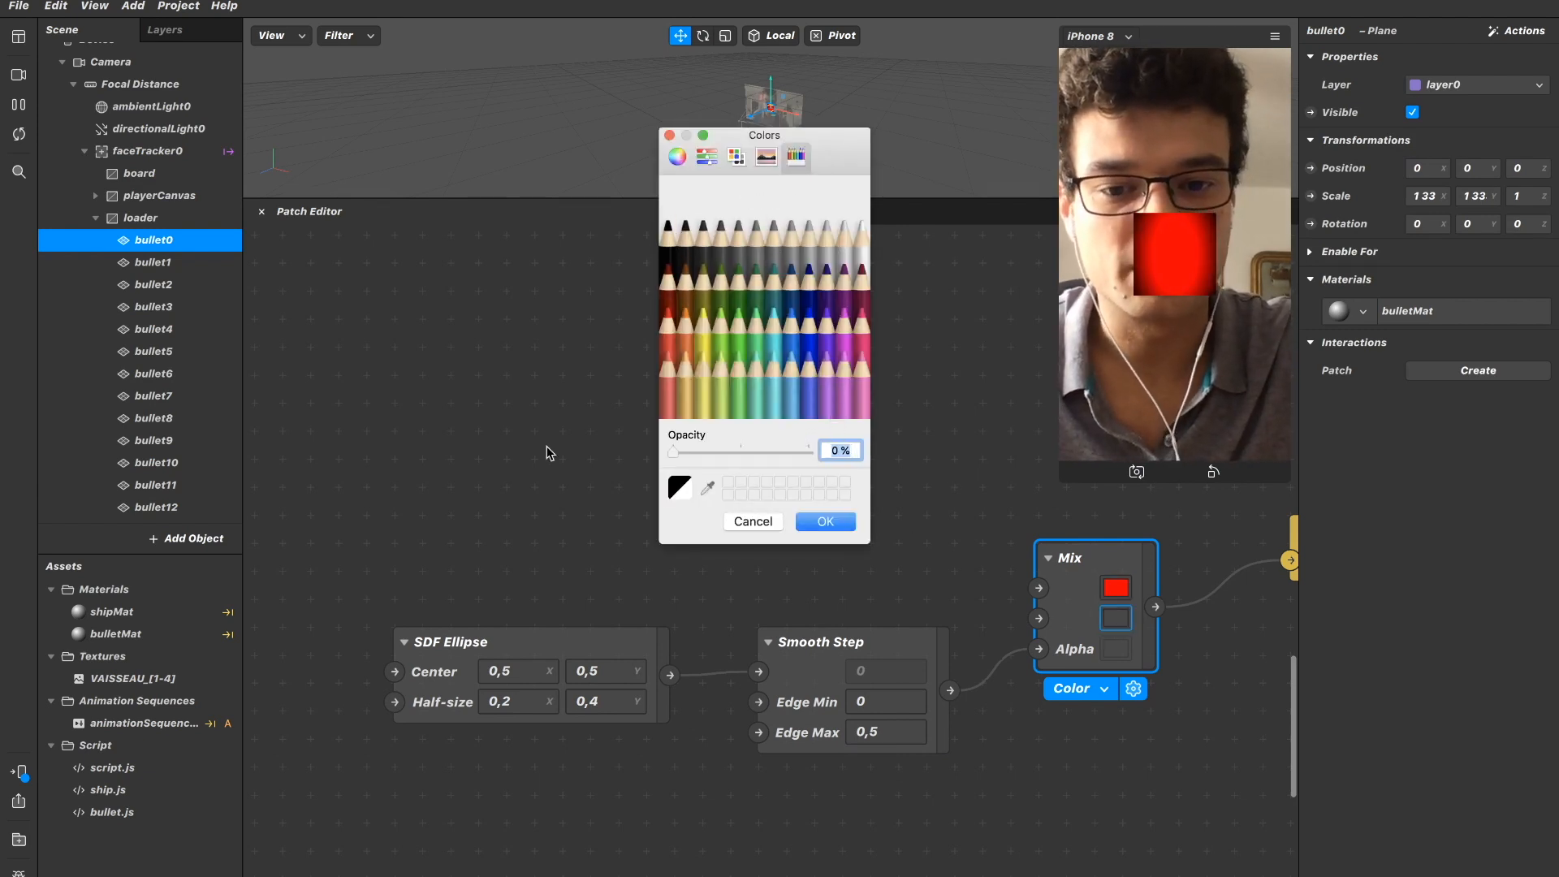
click(825, 522)
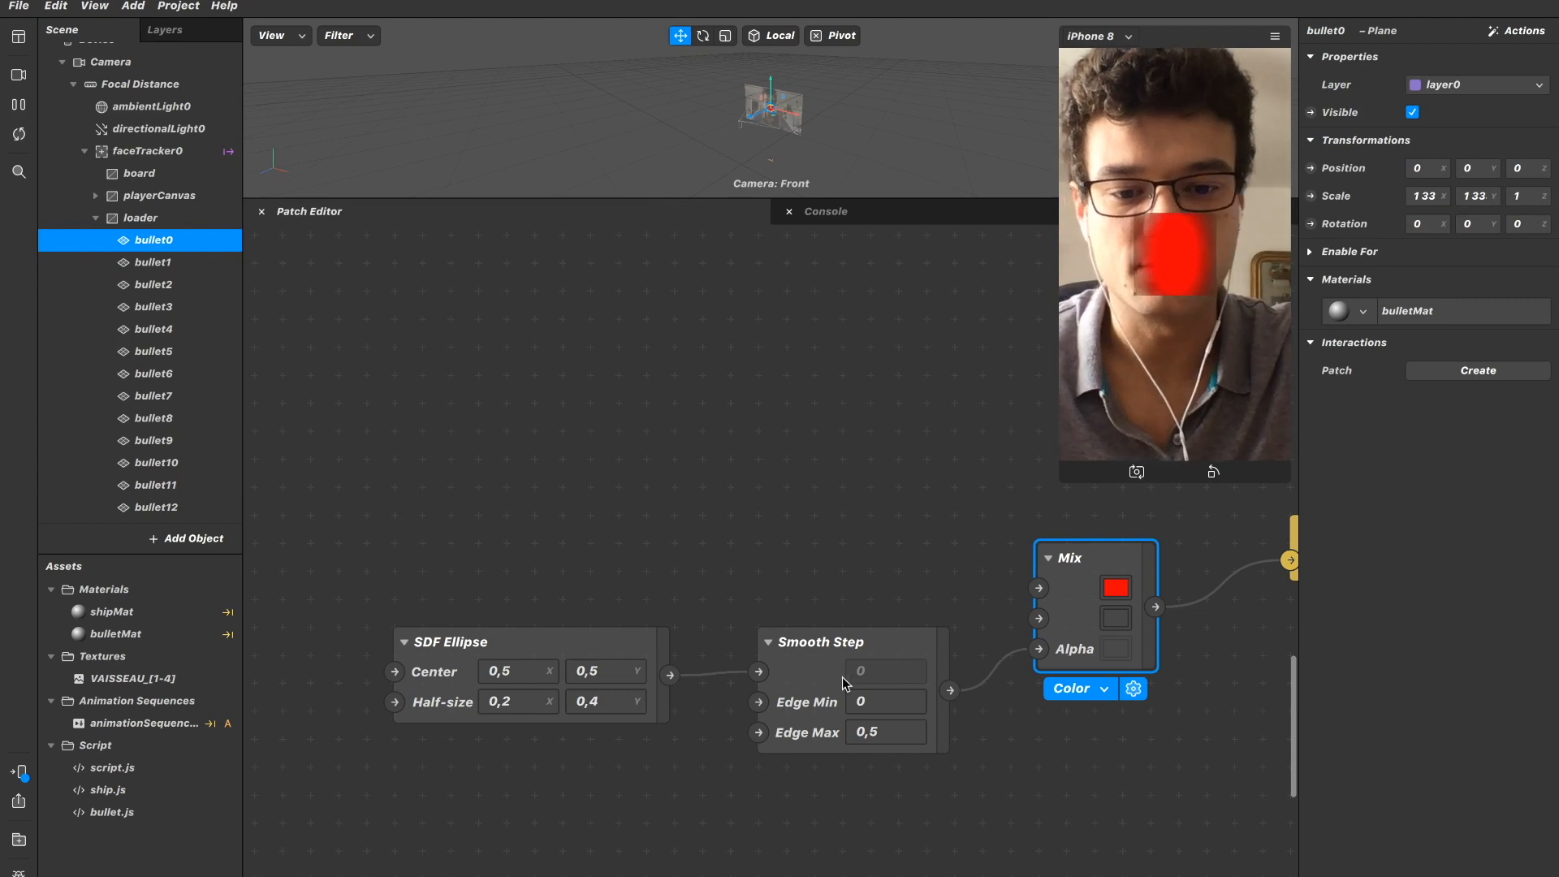
Try the Smooth Step patch with Edge Max 0,2 and Edge Min at 0,2 and 0,1.
click(894, 733)
text(0.2)
key(Return)
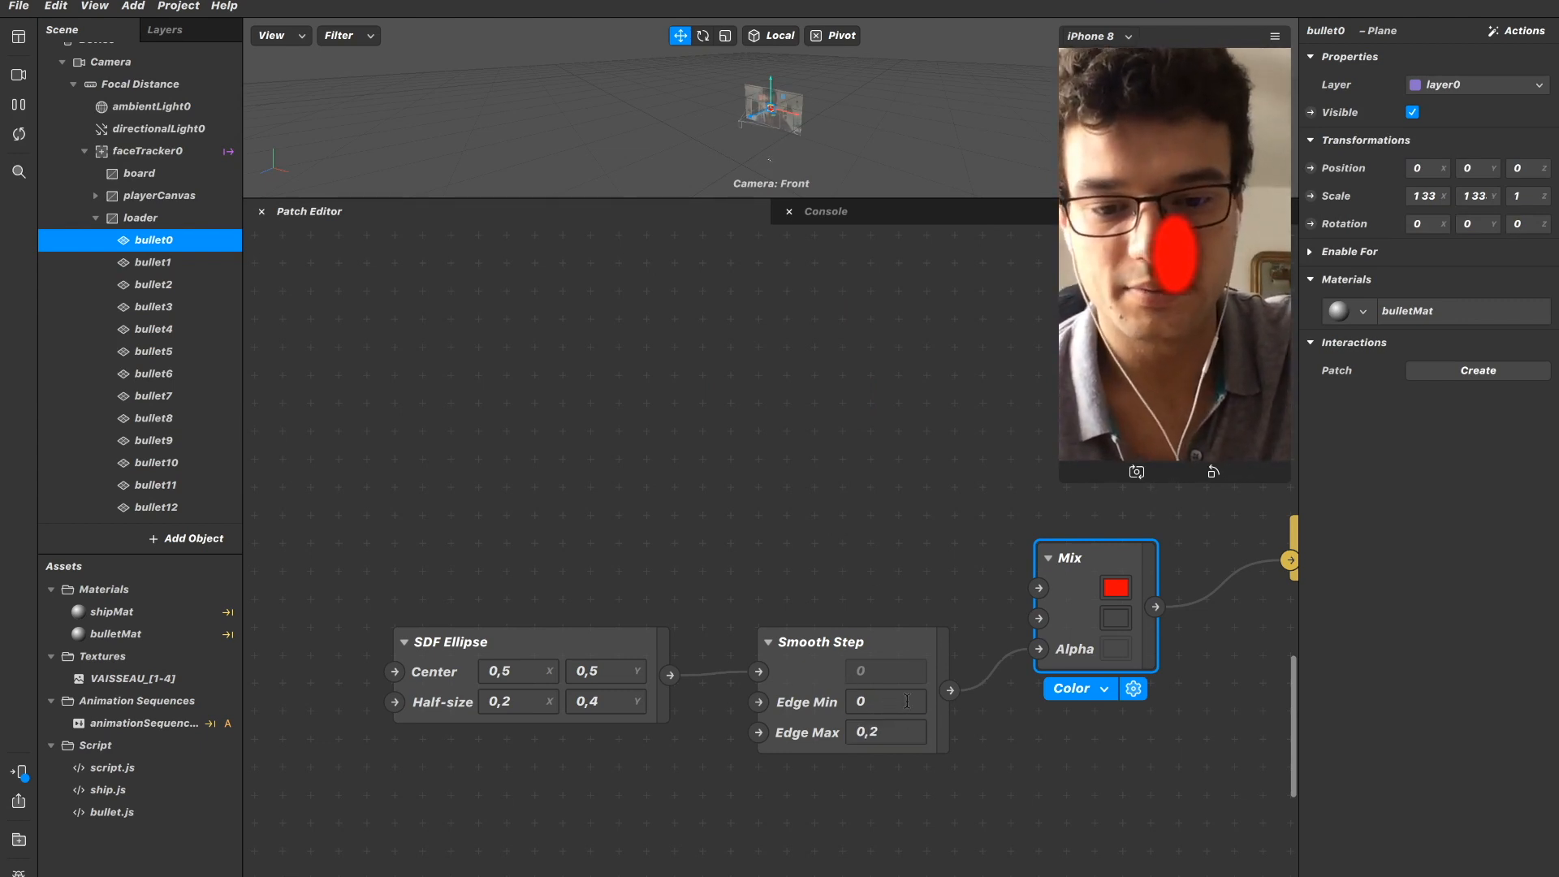
click(906, 702)
text(,2)
key(Return)
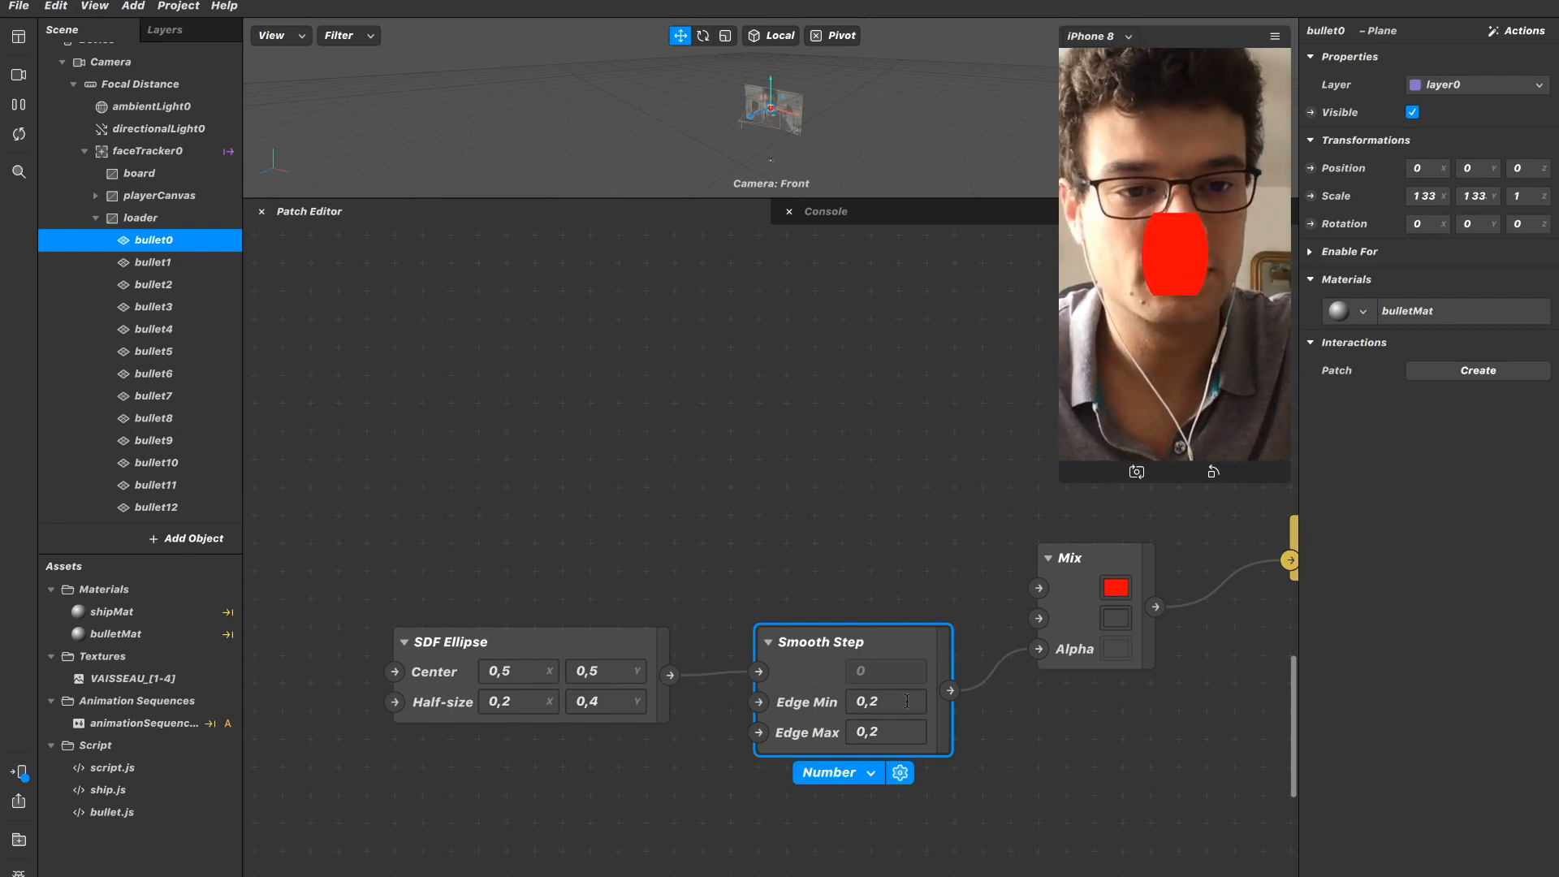
click(909, 702)
key(BackSpace)
text(1)
key(Return)
click(909, 702)
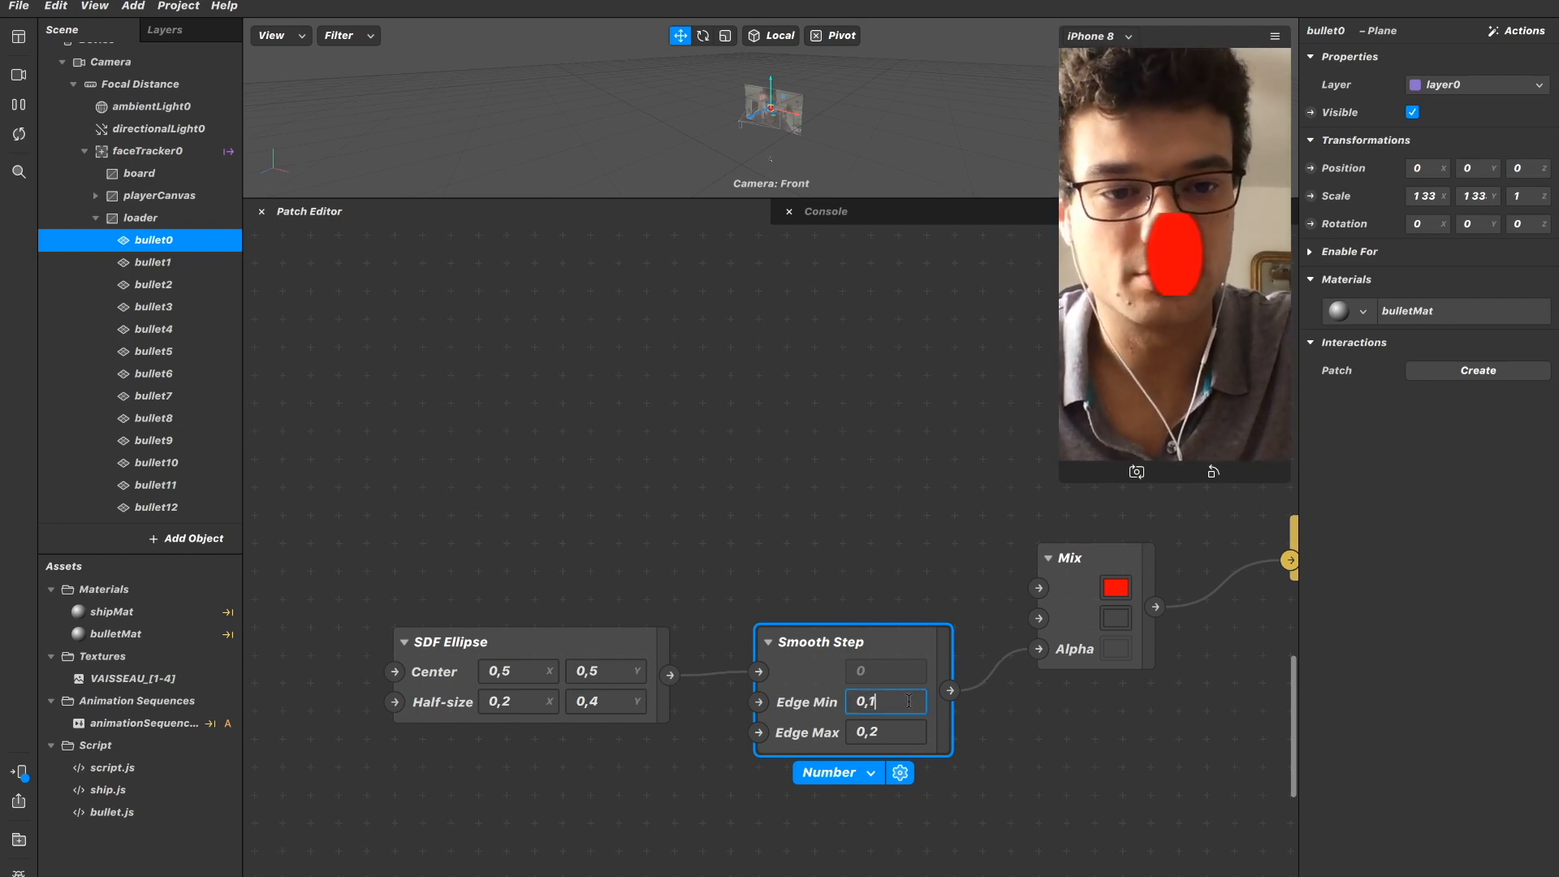
key(Return)
Restore the Smooth Step patch to Edge Min 0 and Edge Max 0,5.
click(914, 700)
key(BackSpace)
key(BackSpace)
key(BackSpace)
key(Return)
click(905, 730)
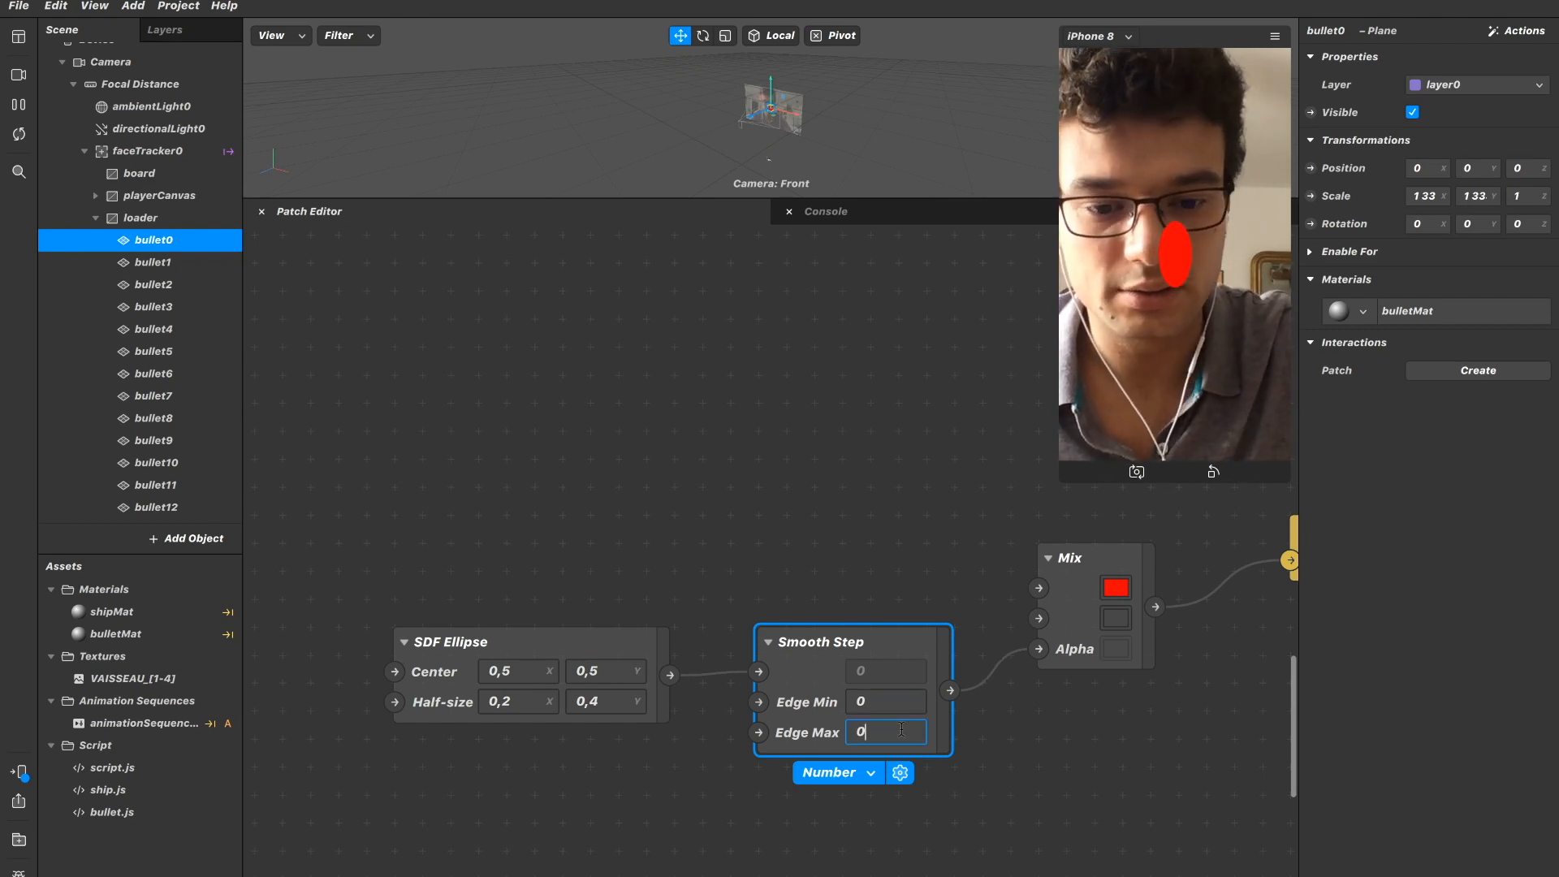
text(.5)
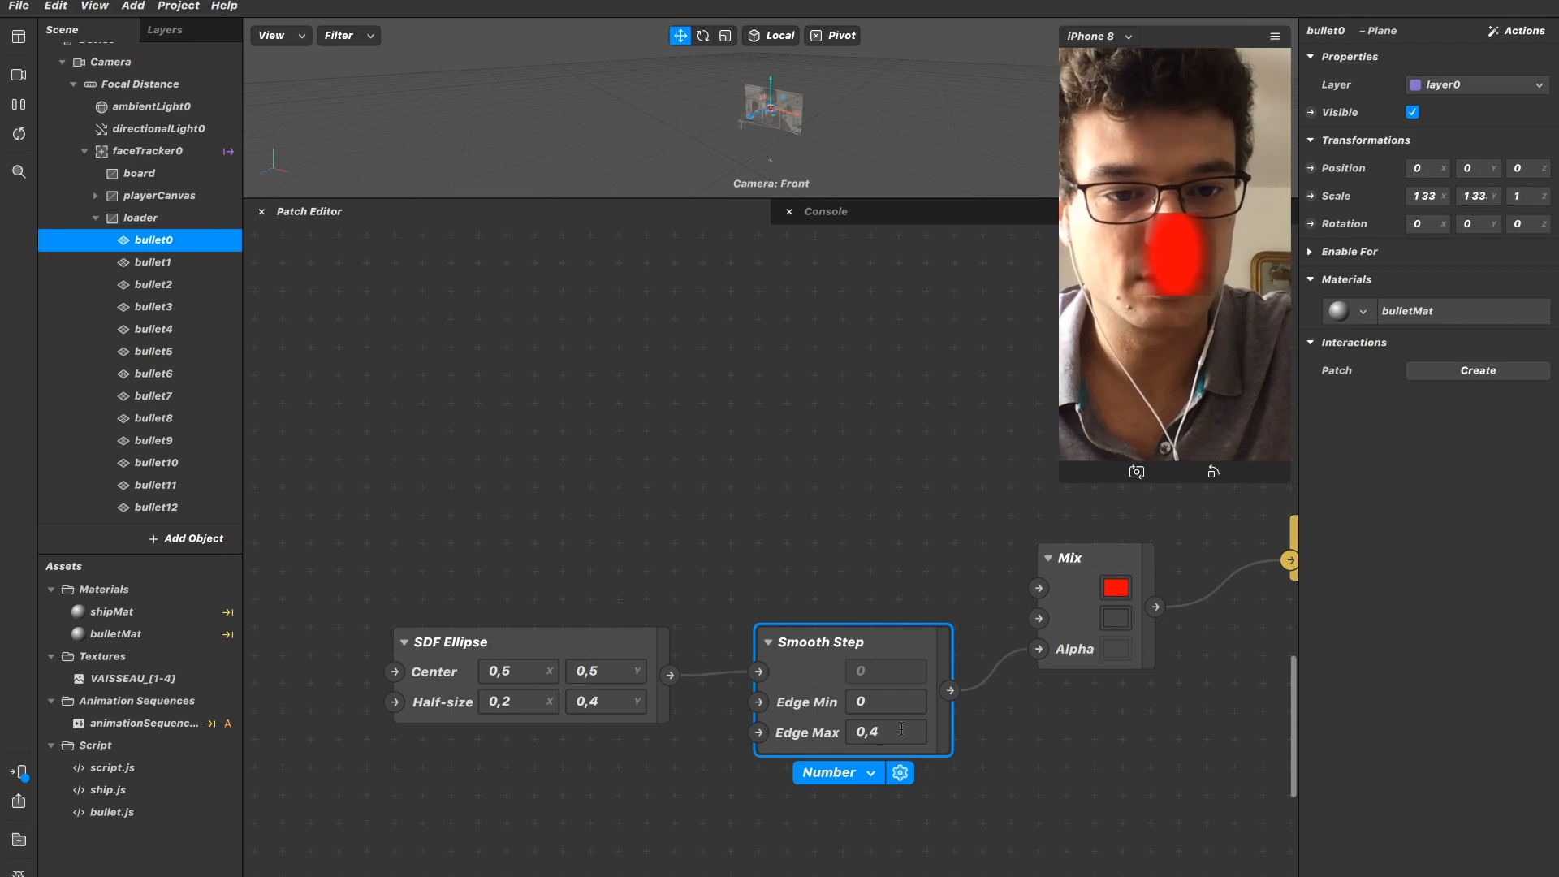
key(Return)
Set the SDF Ellipse's Half-size to 0,05 in X and 0,5 in Y.
click(530, 697)
key(BackSpace)
text(05)
key(Return)
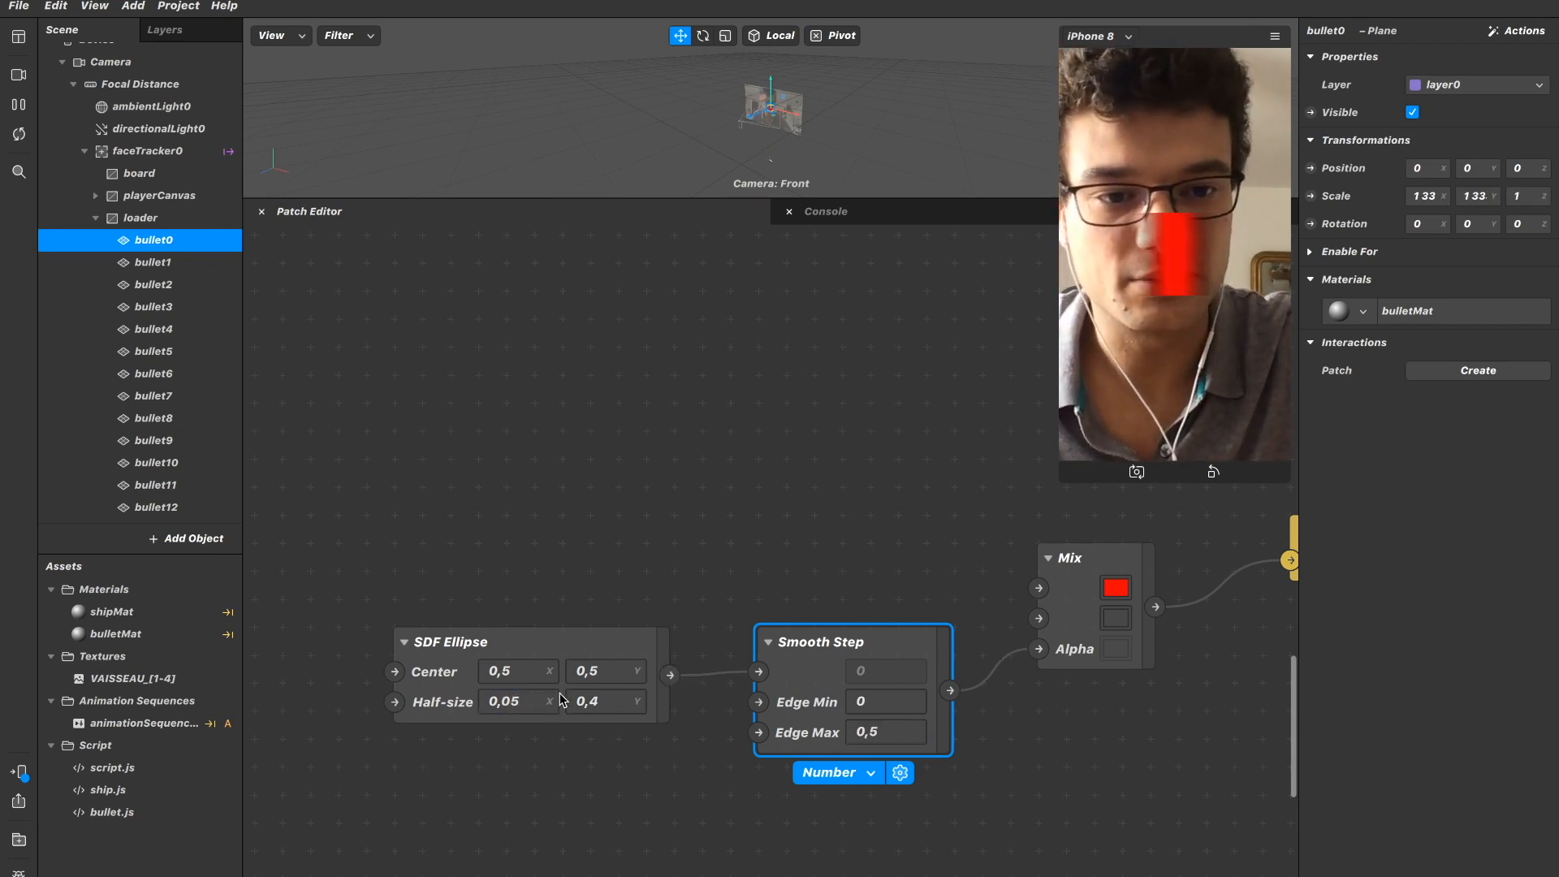
click(602, 700)
key(BackSpace)
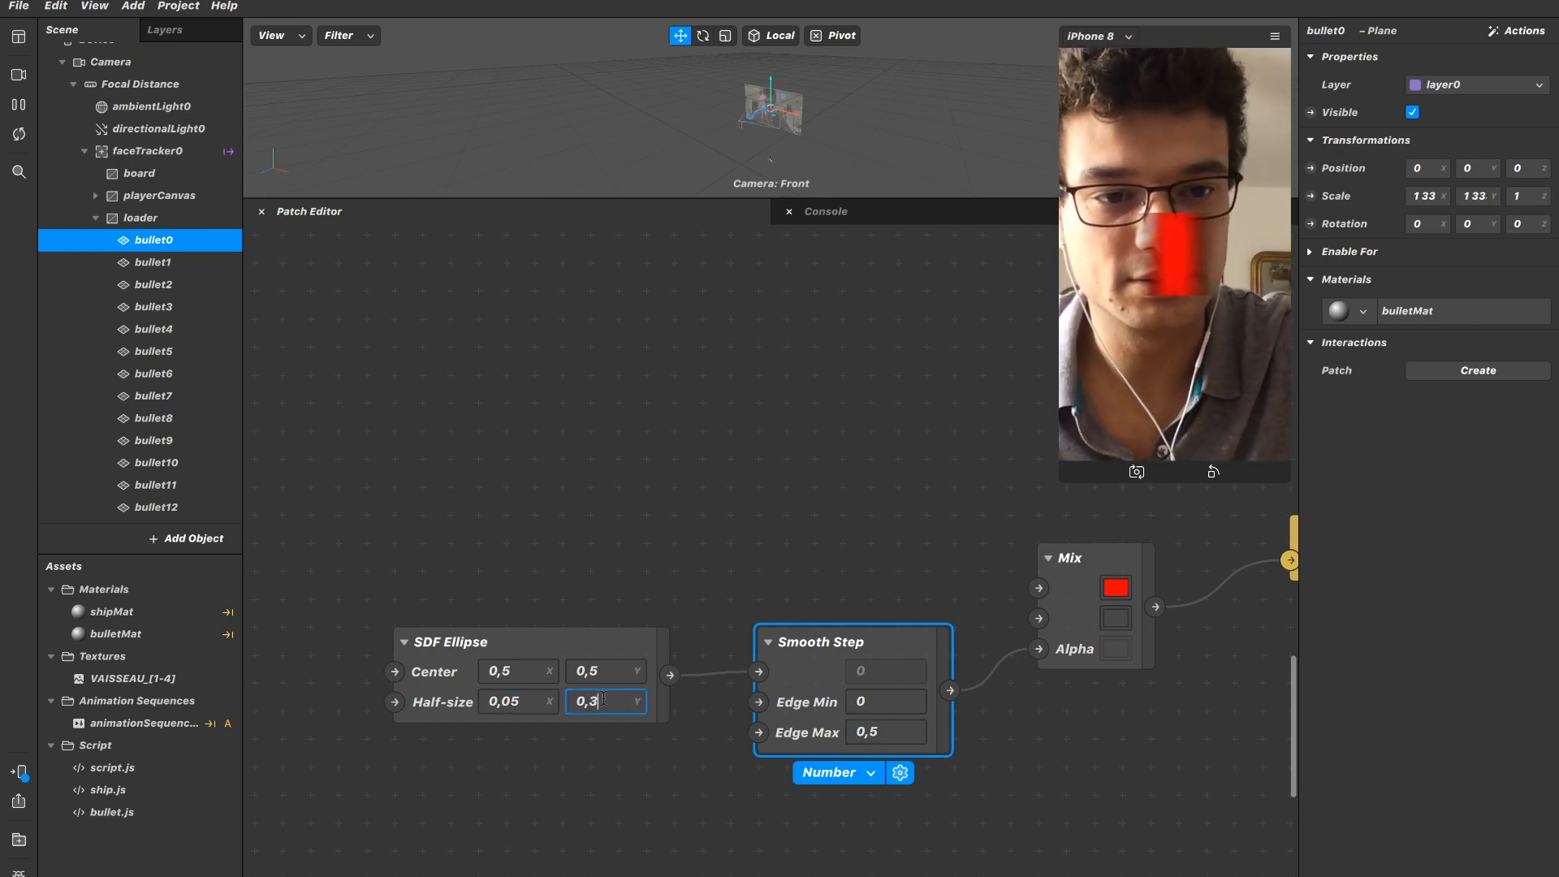
text(5)
key(Return)
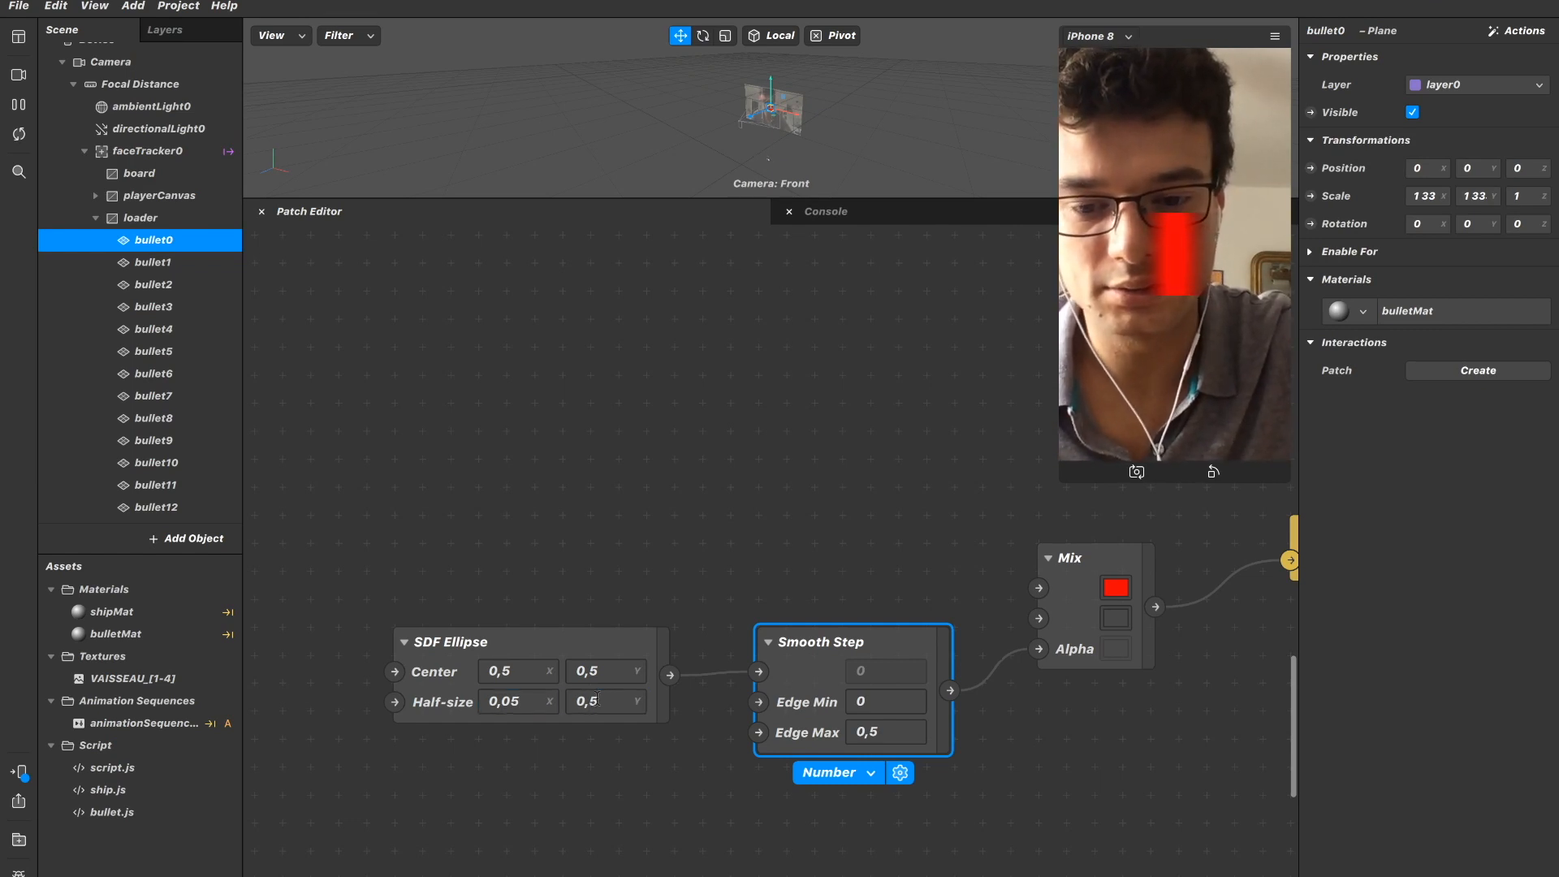
Try 0 for the SDF Ellipse's Center X and restore it to 0,5.
click(522, 666)
key(BackSpace)
key(BackSpace)
key(Return)
click(523, 666)
text(,5)
key(Return)
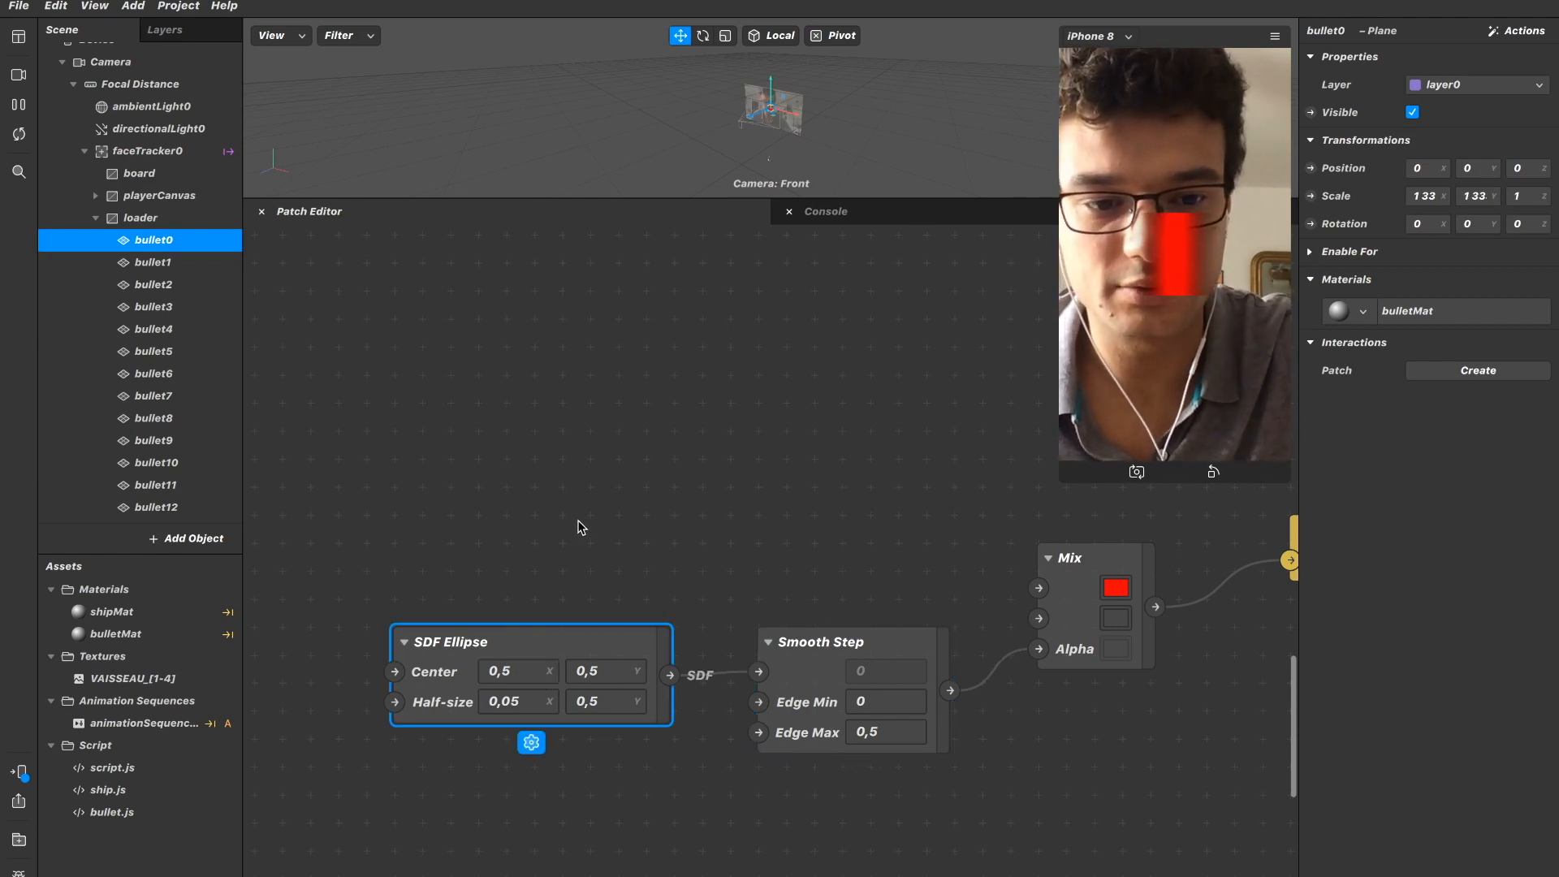
Try 100% opacity for the Mix patch's second colour and restore it to 0%.
scroll(577, 528, down, 3)
scroll(578, 528, right, 2)
ctrl+scroll(580, 526, up, 2)
click(1139, 526)
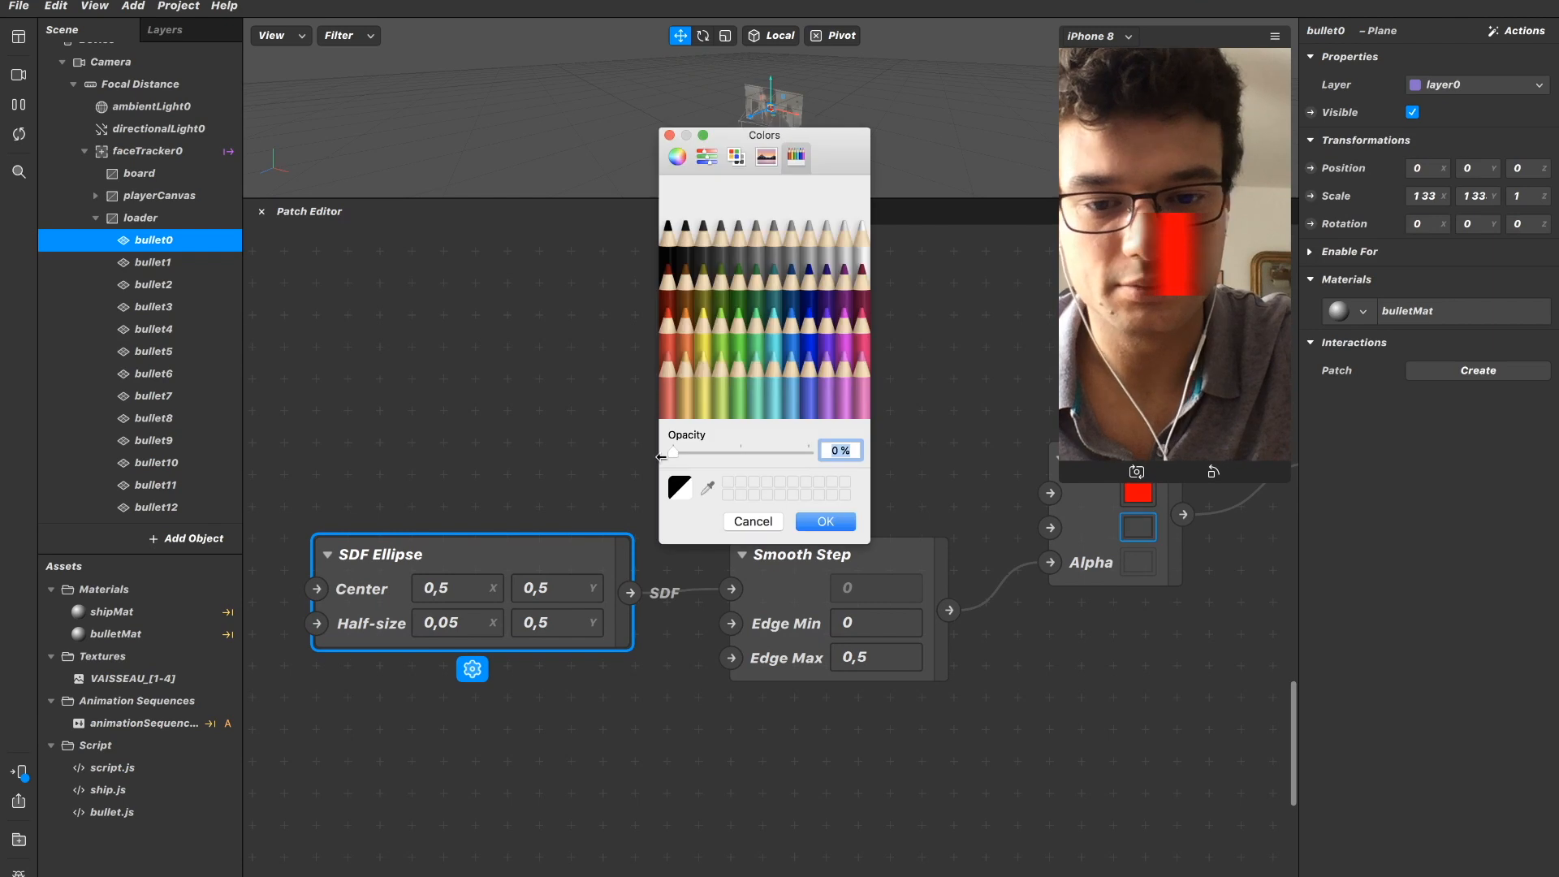
text(100)
key(Return)
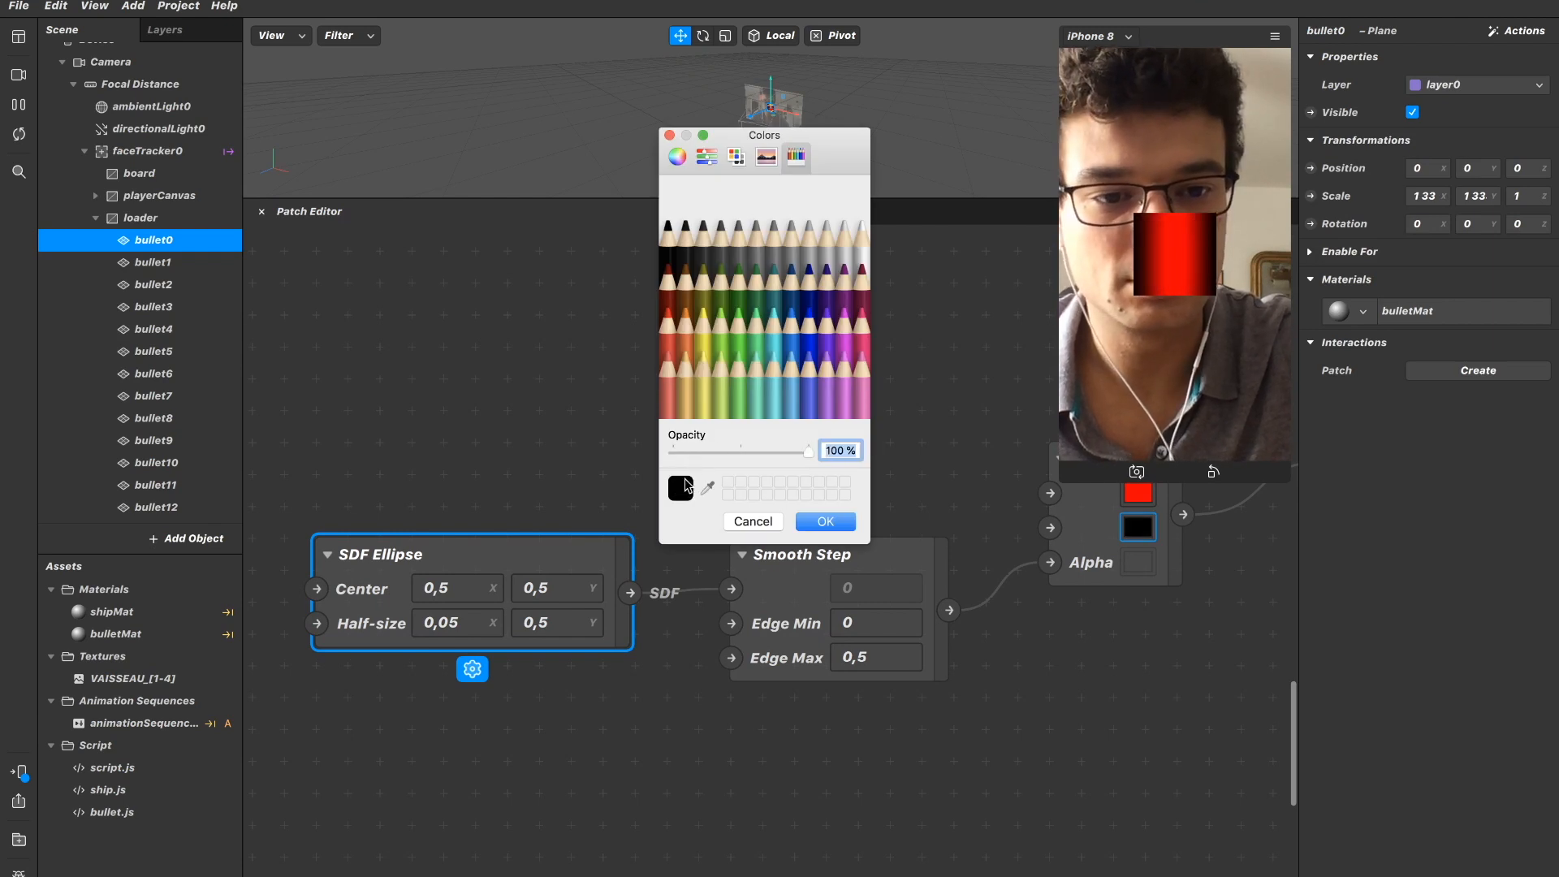
text(0)
key(Return)
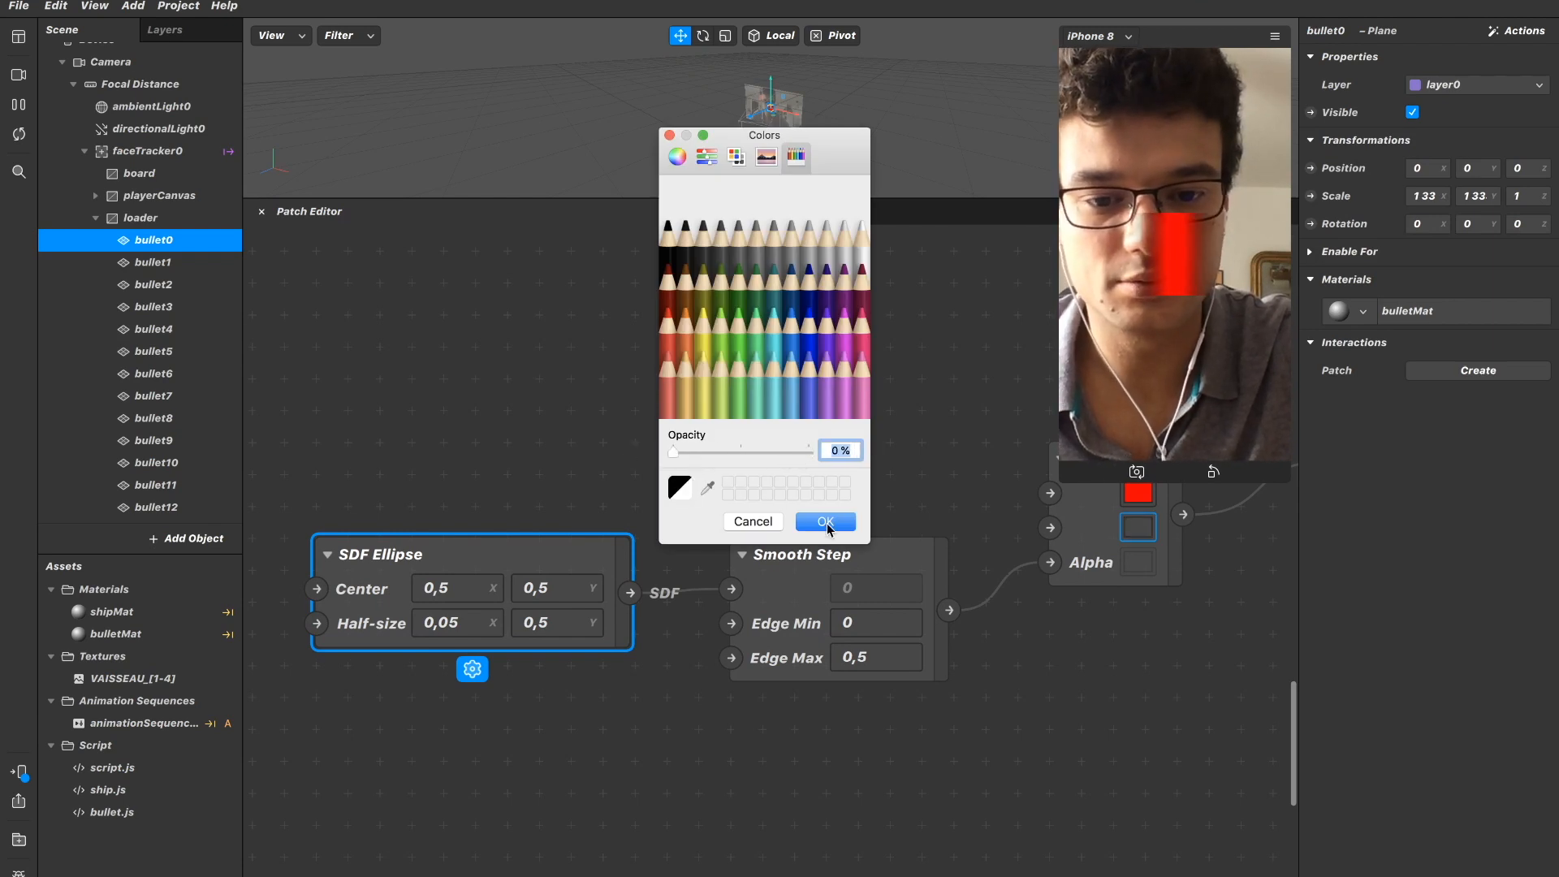
click(826, 521)
Try the Smooth Step patch's Edge Max at 0,05, 0,03 and 0,02.
click(893, 658)
text(0.05)
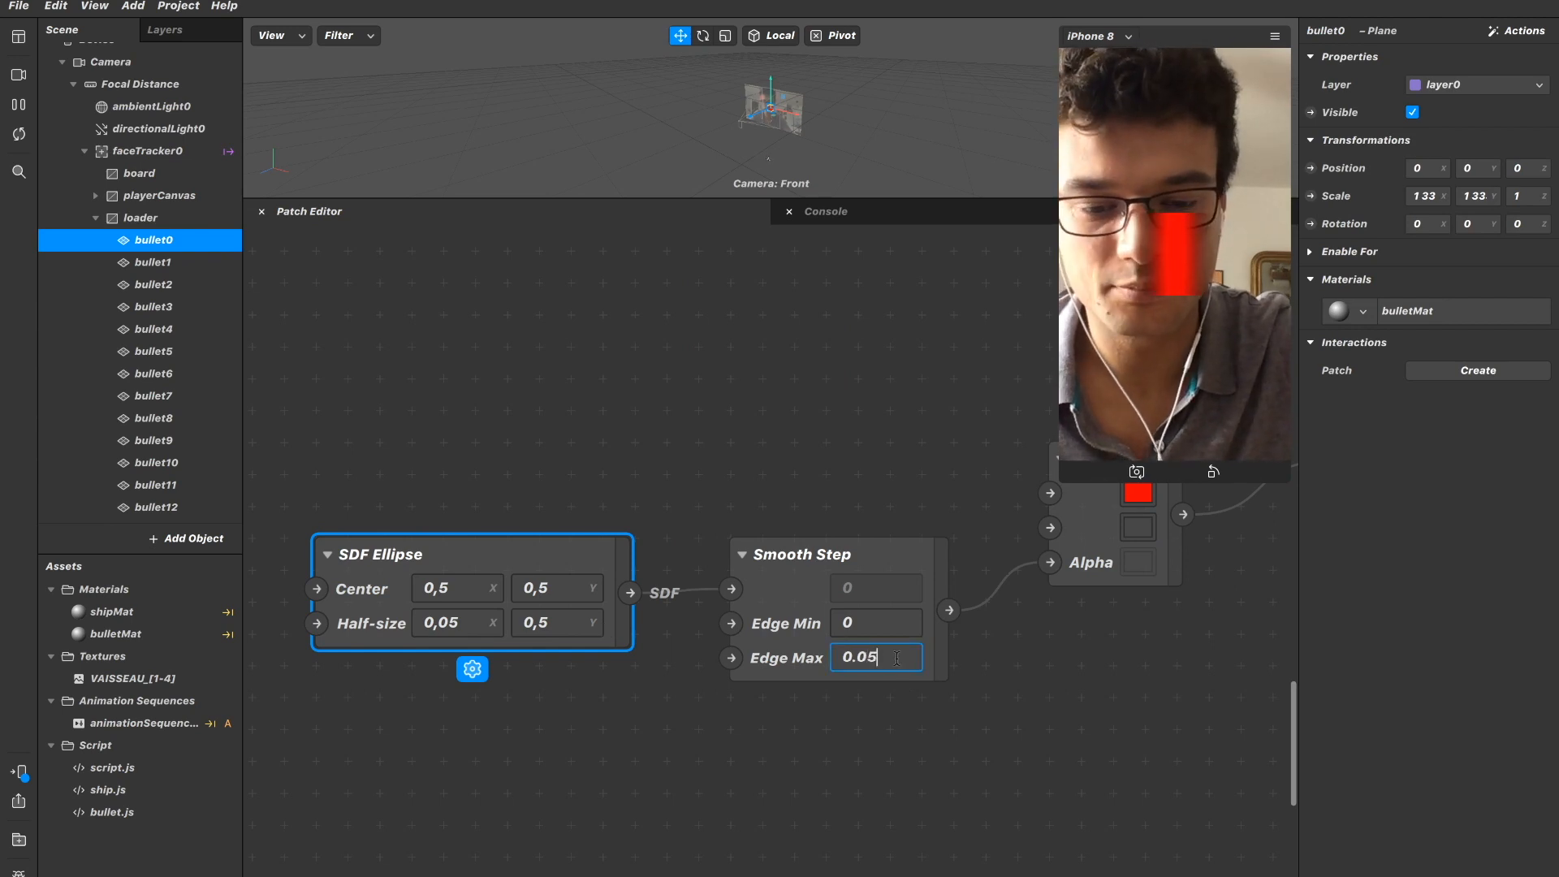
key(Return)
click(888, 652)
key(BackSpace)
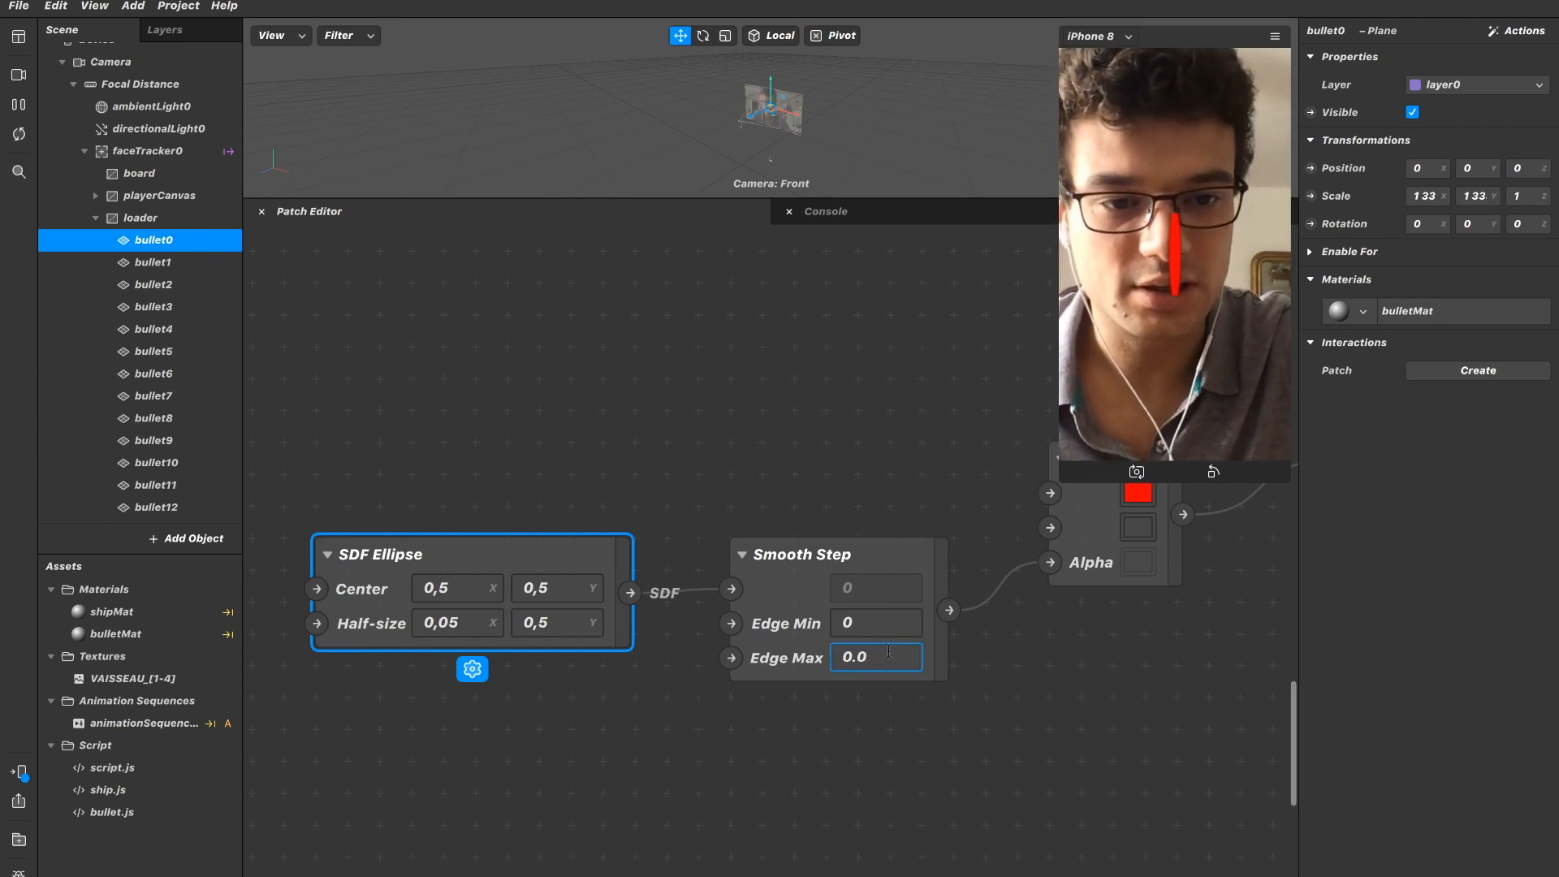
text(3)
key(Return)
click(889, 651)
key(BackSpace)
text(2)
key(Return)
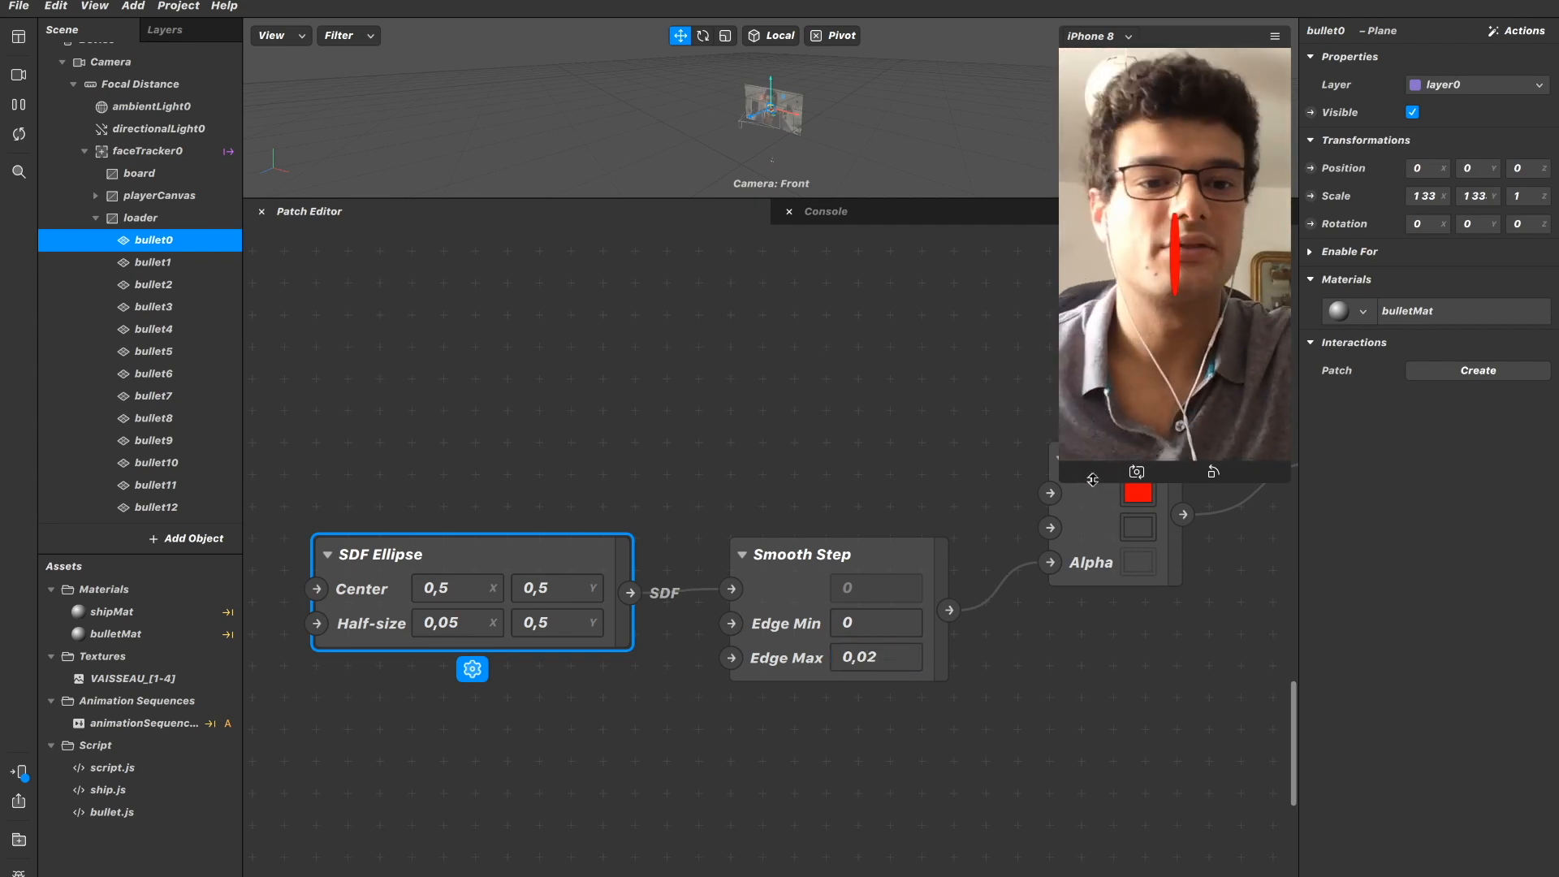
Set the Smooth Step patch's Edge Max to 0,1.
click(882, 678)
click(891, 664)
key(BackSpace)
key(BackSpace)
text(1)
key(Return)
click(891, 664)
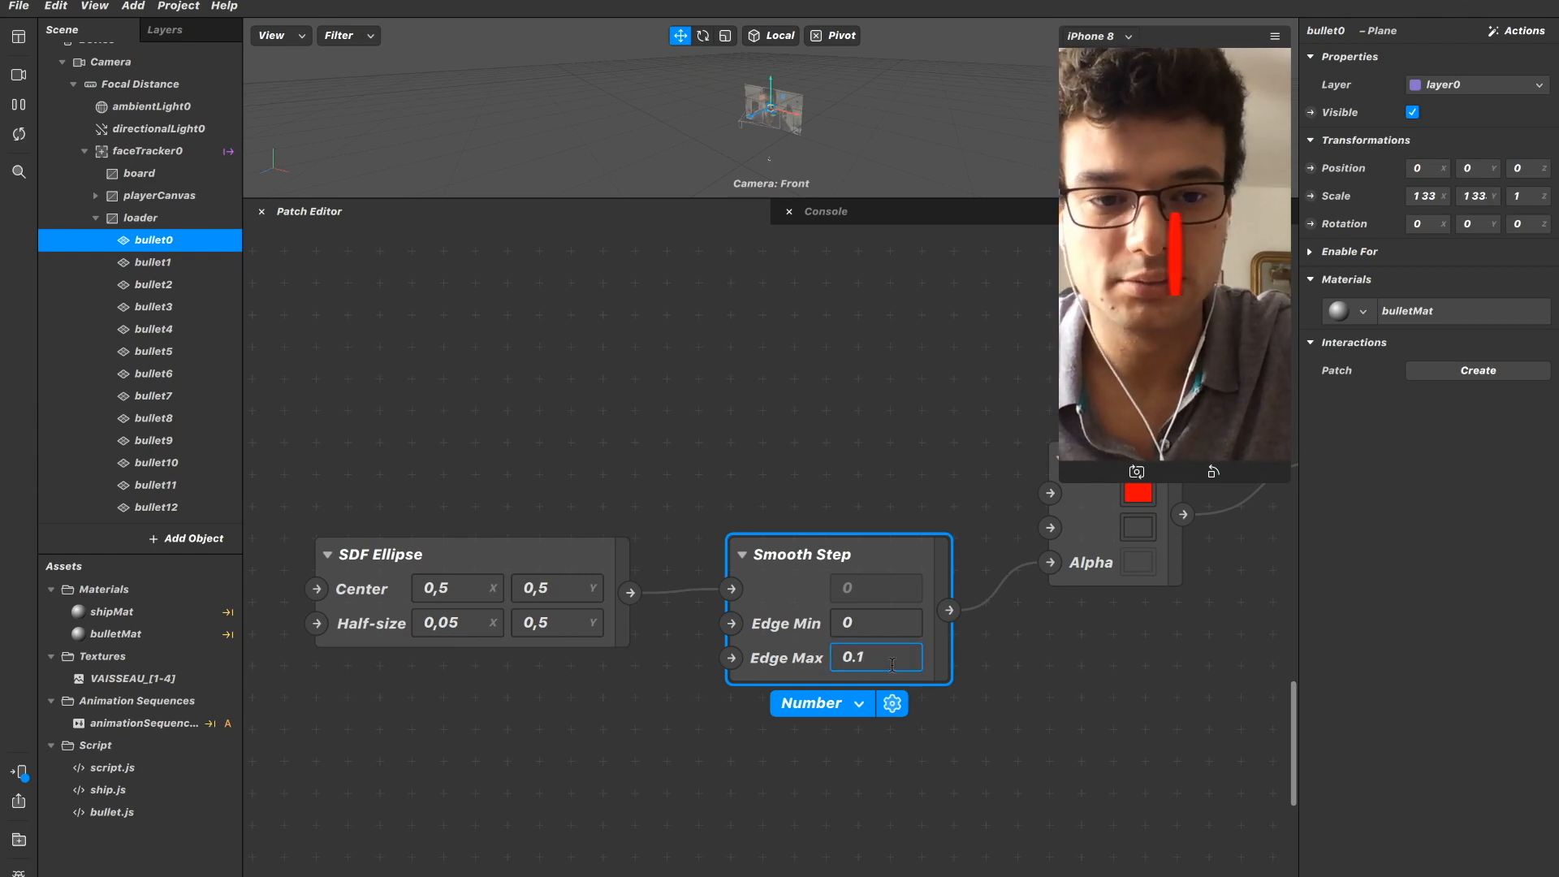
click(797, 475)
Set the SDF Ellipse's Half-size Y to 0,3 after trying 0,4.
click(558, 623)
click(558, 624)
key(BackSpace)
text(4)
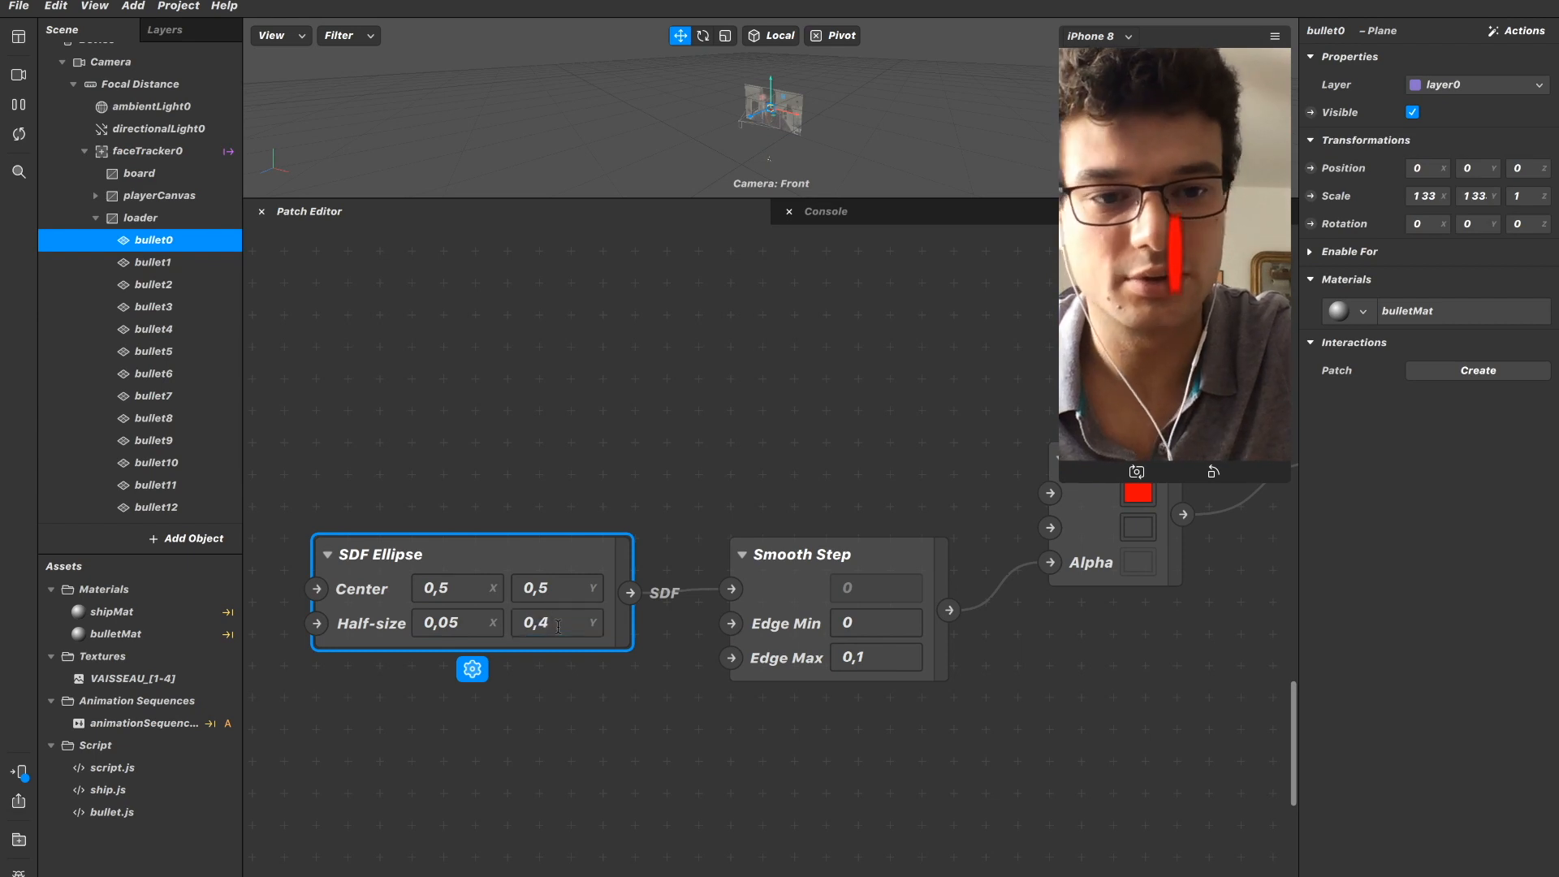
key(BackSpace)
text(3)
key(Return)
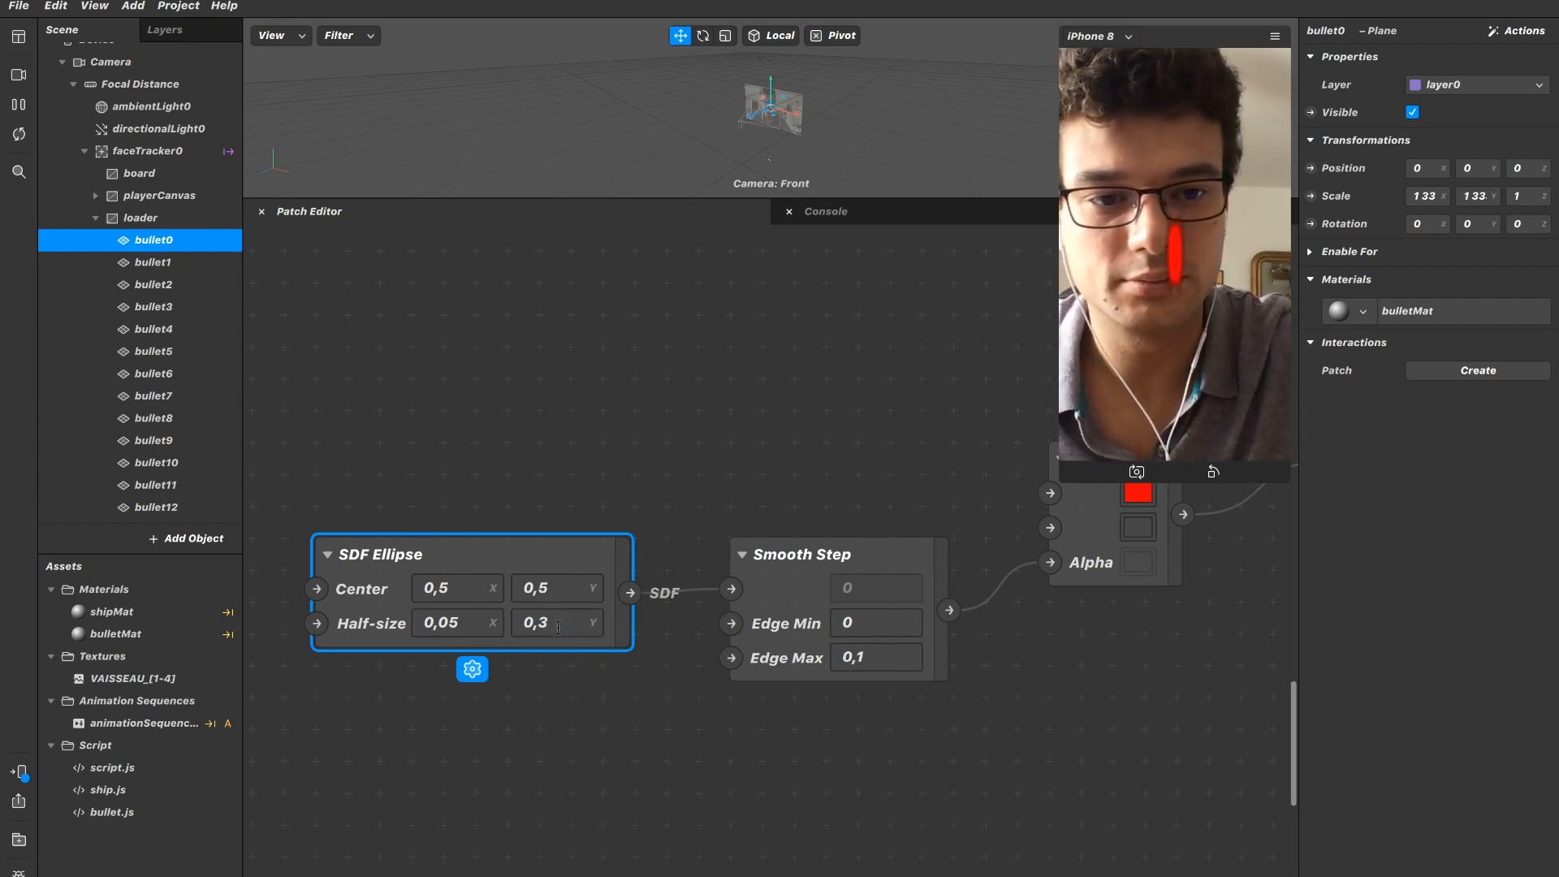
Try 0,1 for the SDF Ellipse's Half-size X and restore it to 0,05.
click(483, 628)
key(BackSpace)
key(BackSpace)
text(1)
key(Return)
click(465, 626)
key(BackSpace)
text(05)
key(Return)
Set the SDF Ellipse's Half-size X to 0,09 after trying 0,08.
click(467, 626)
key(BackSpace)
key(BackSpace)
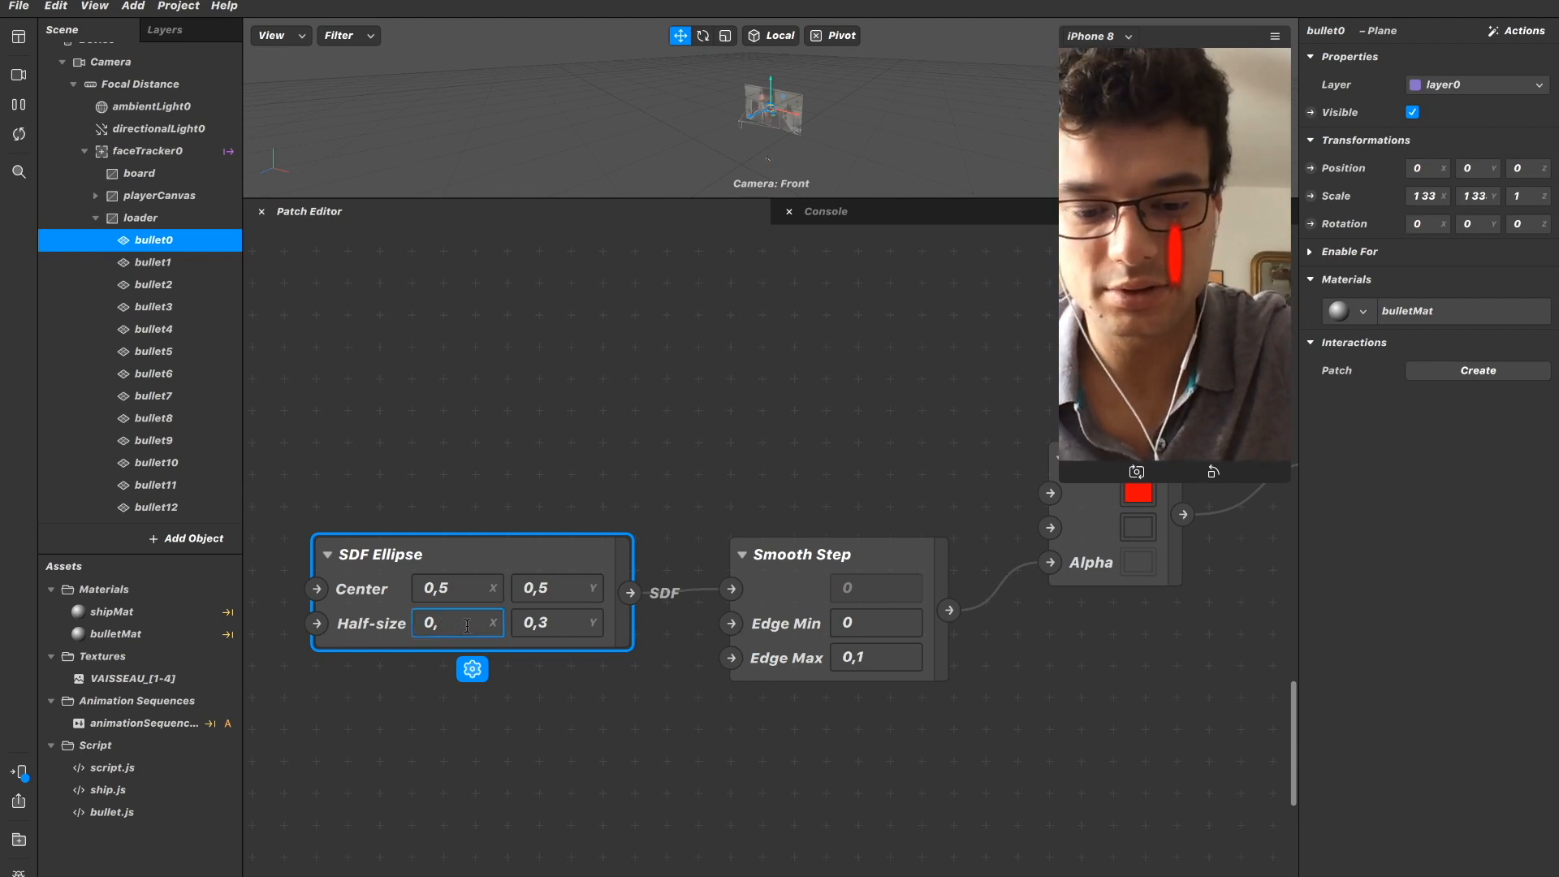
text(08)
key(Return)
click(471, 625)
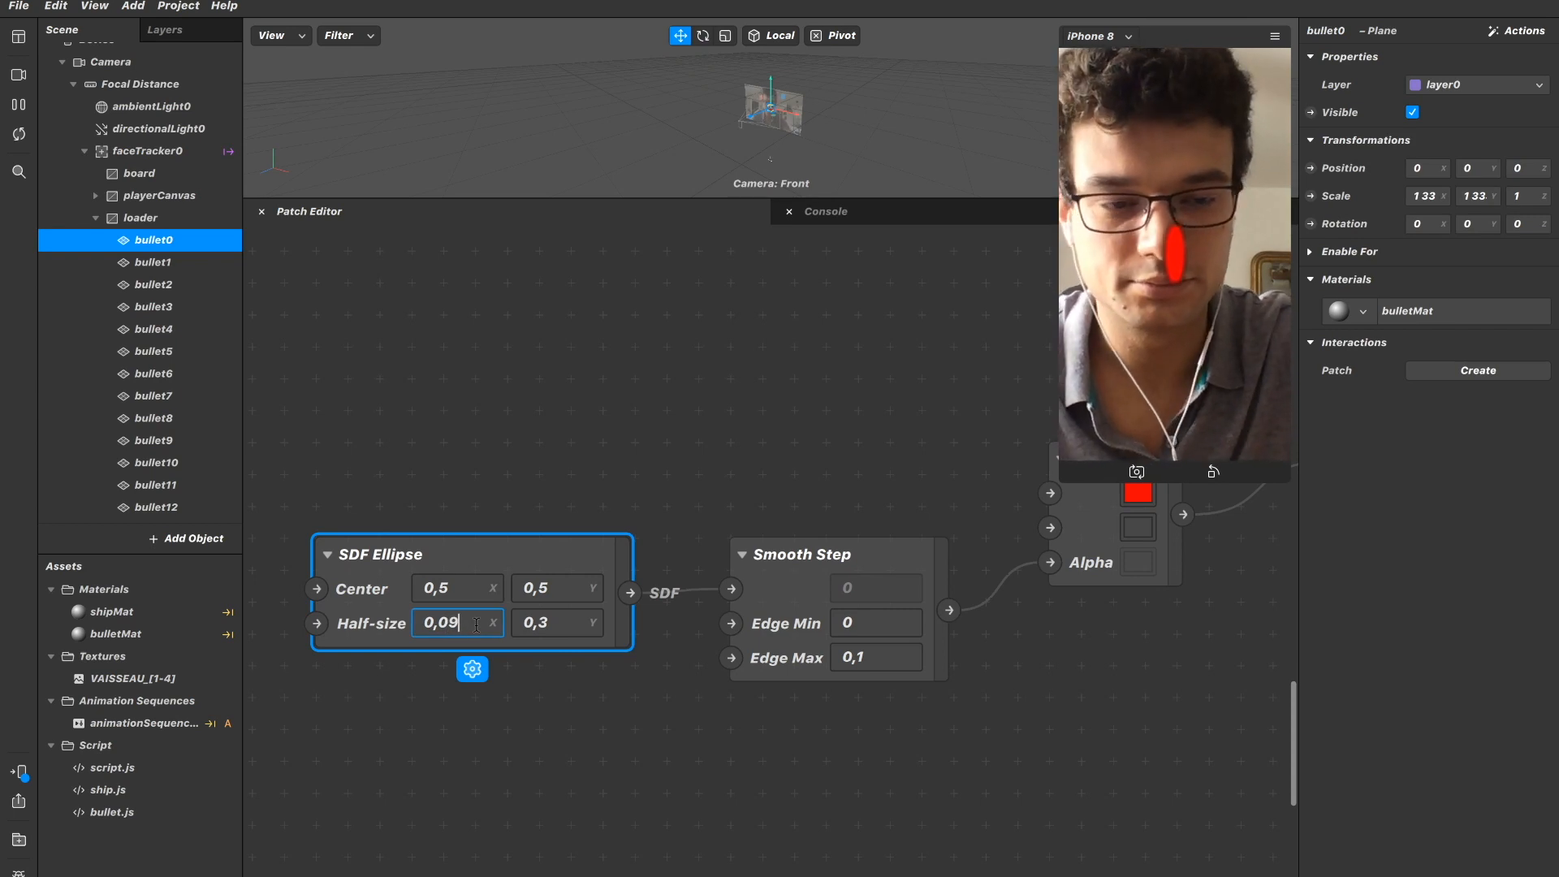
key(Return)
Set the Smooth Step patch's Edge Max to 0,05.
click(859, 658)
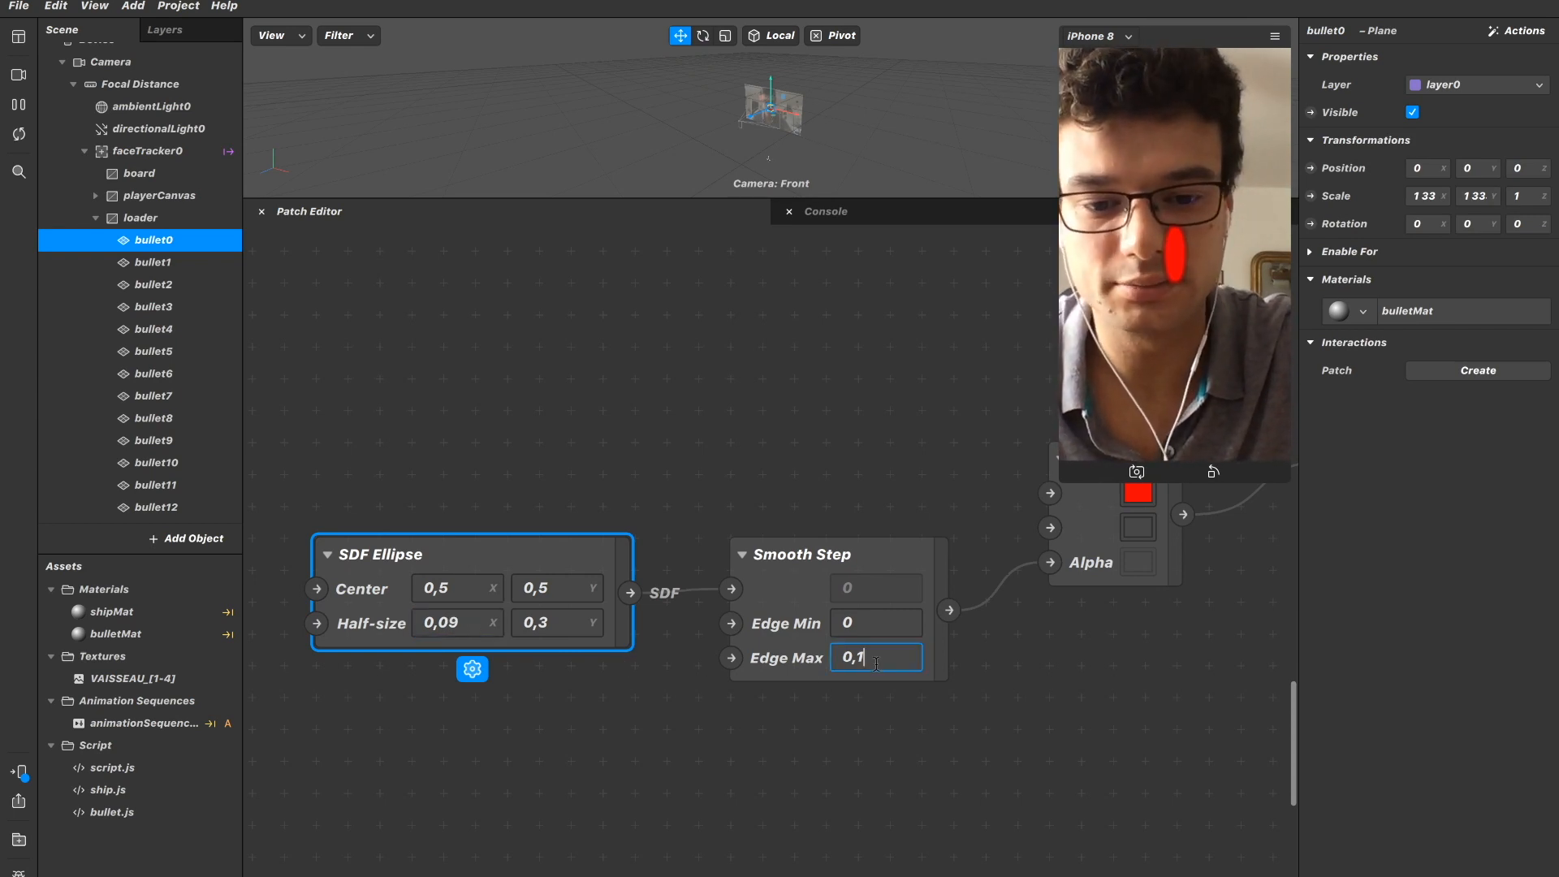
key(BackSpace)
text(05)
key(Return)
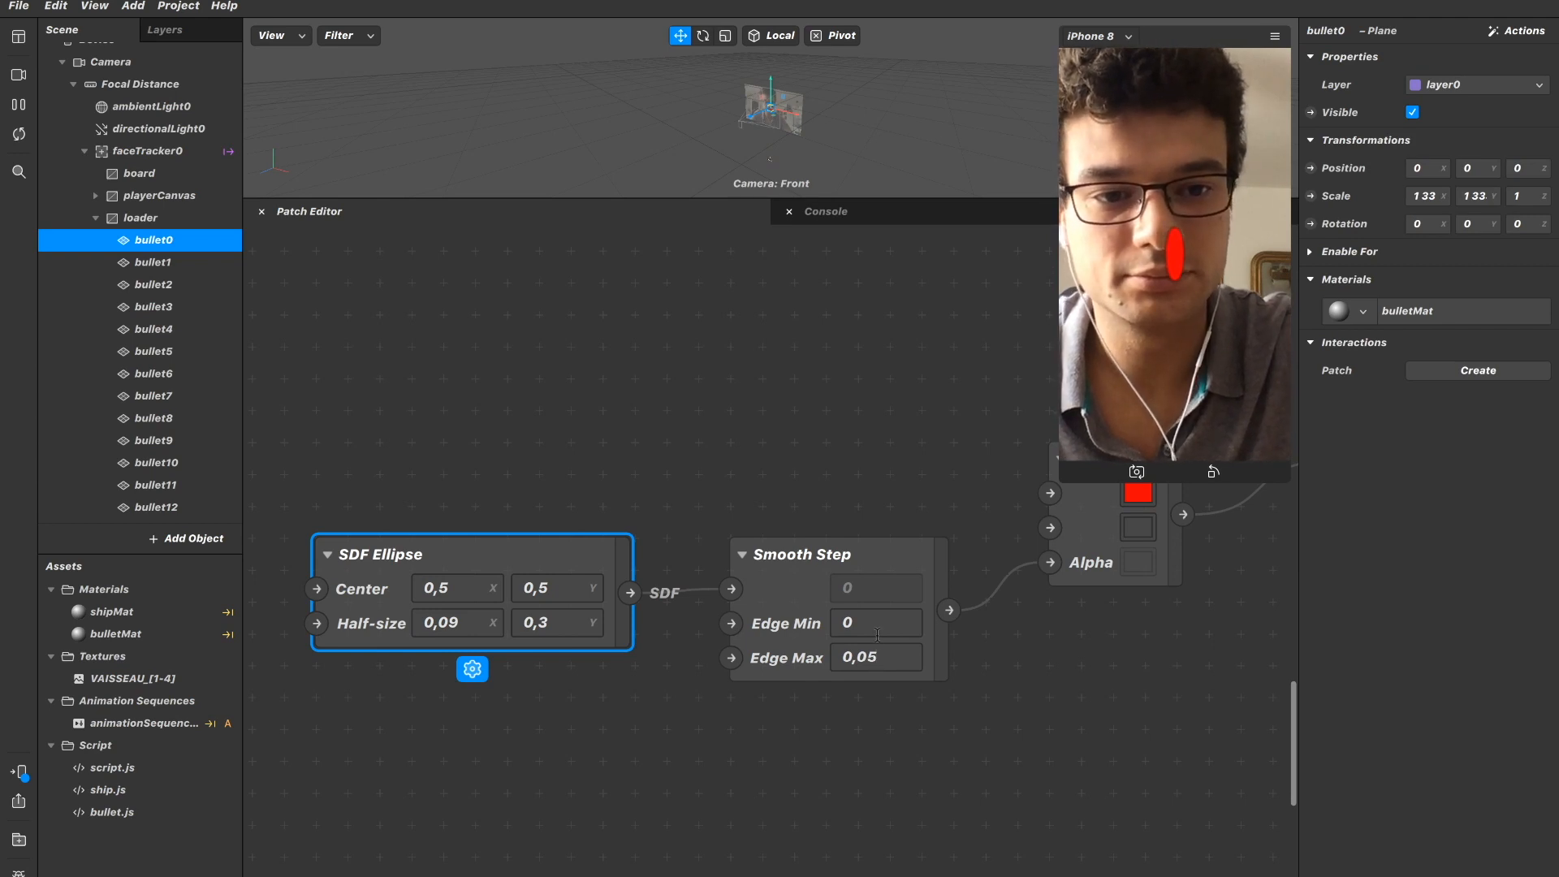
Shrink the iPhone 8 preview so that it uncovers the Mix patch, and deselect the SDF Ellipse.
drag(1071, 471, 1163, 297)
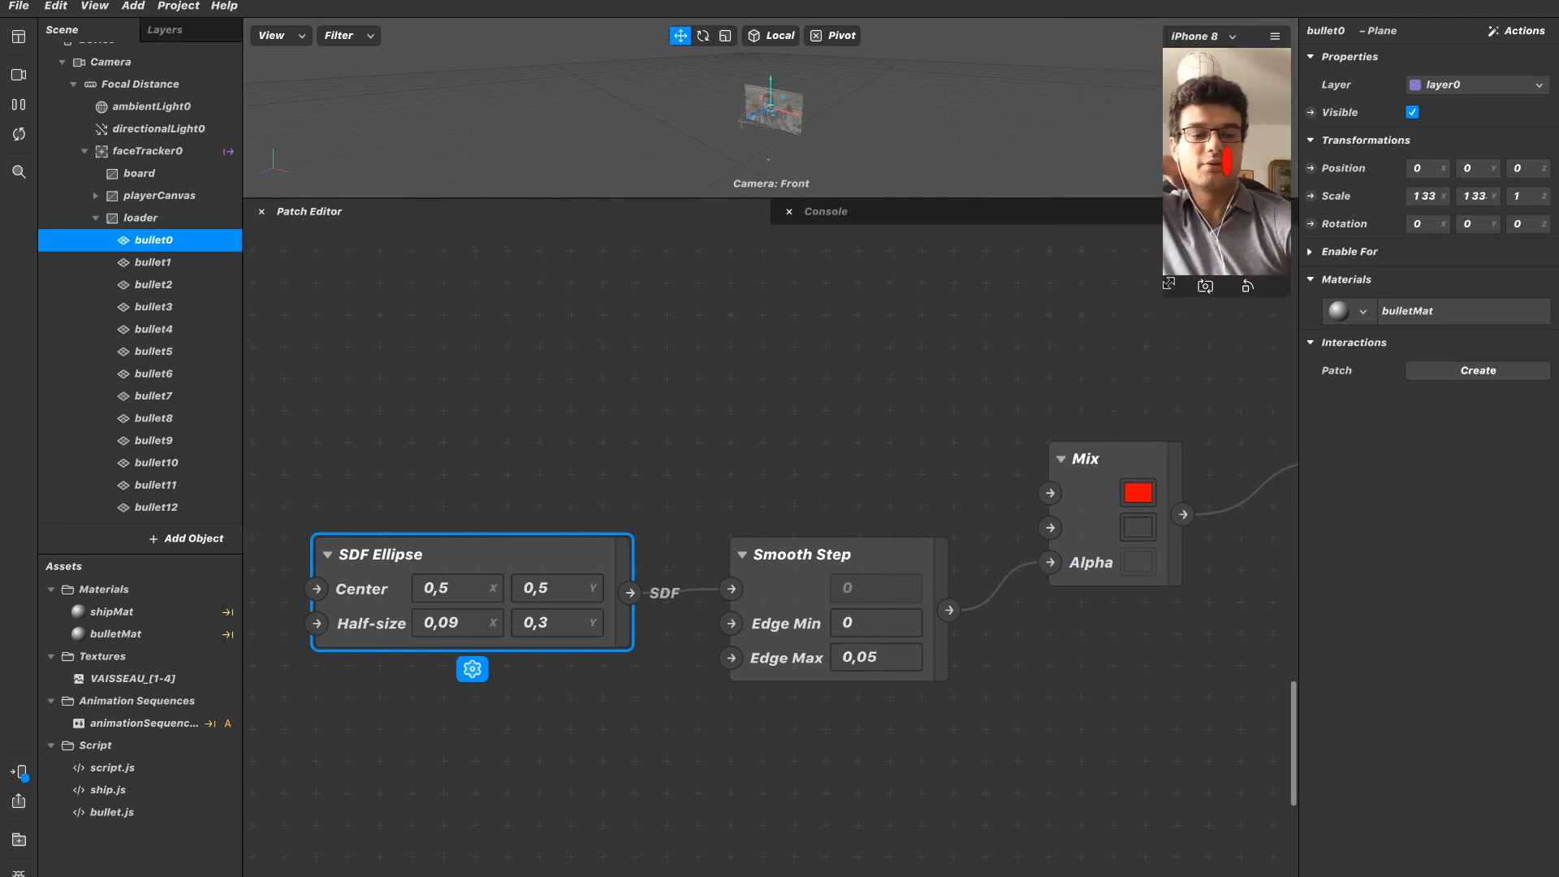
click(840, 385)
scroll(836, 383, down, 5)
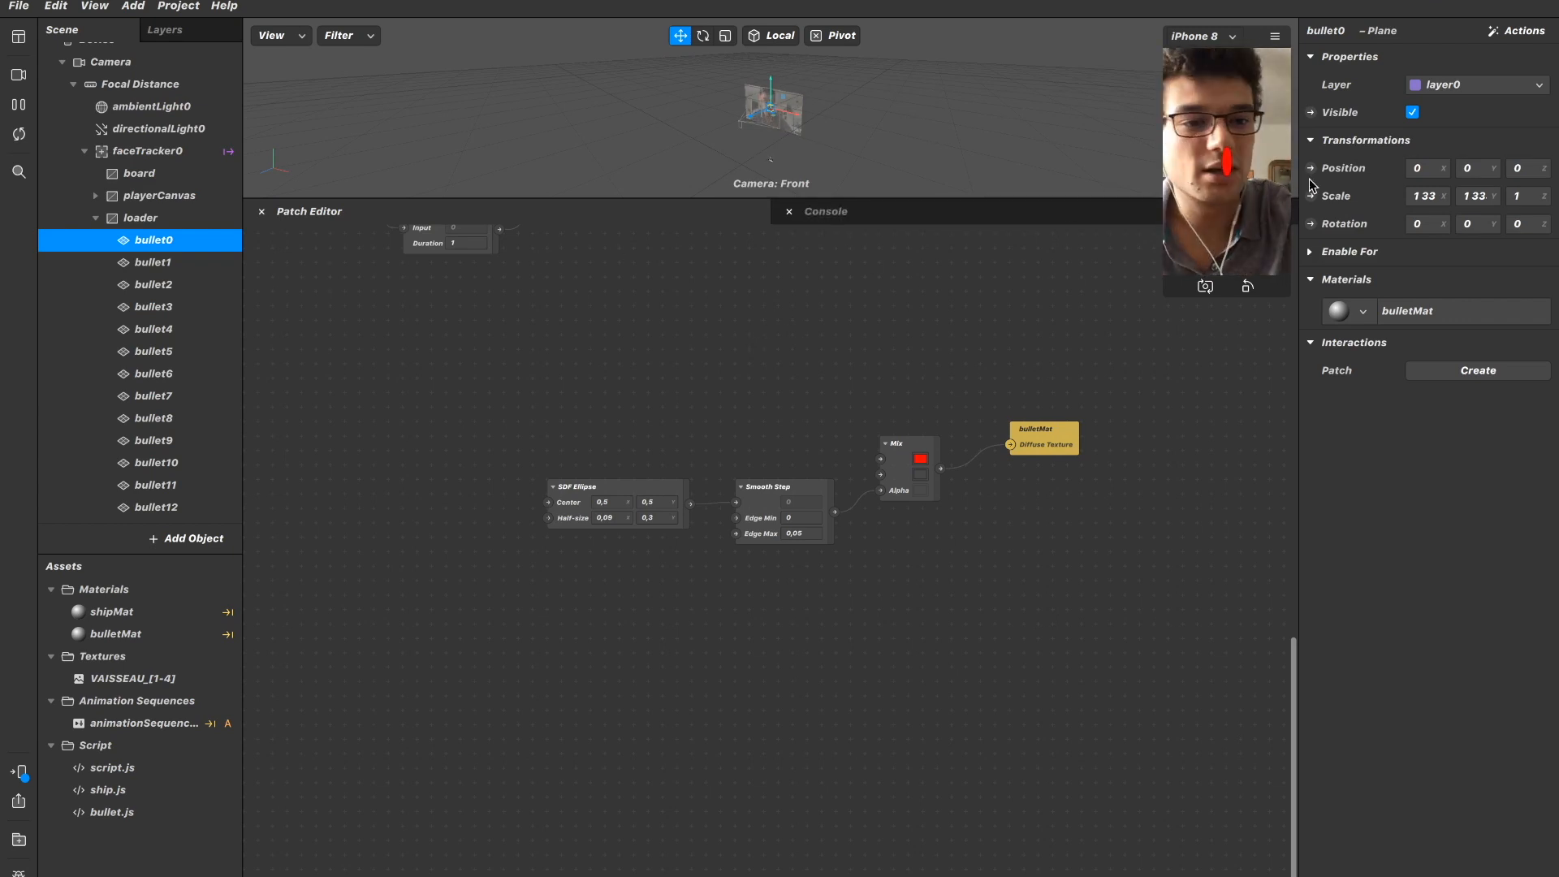
Set bullet0's scale to 1 in both X and Y.
click(1423, 196)
text(1)
click(1478, 196)
click(1218, 443)
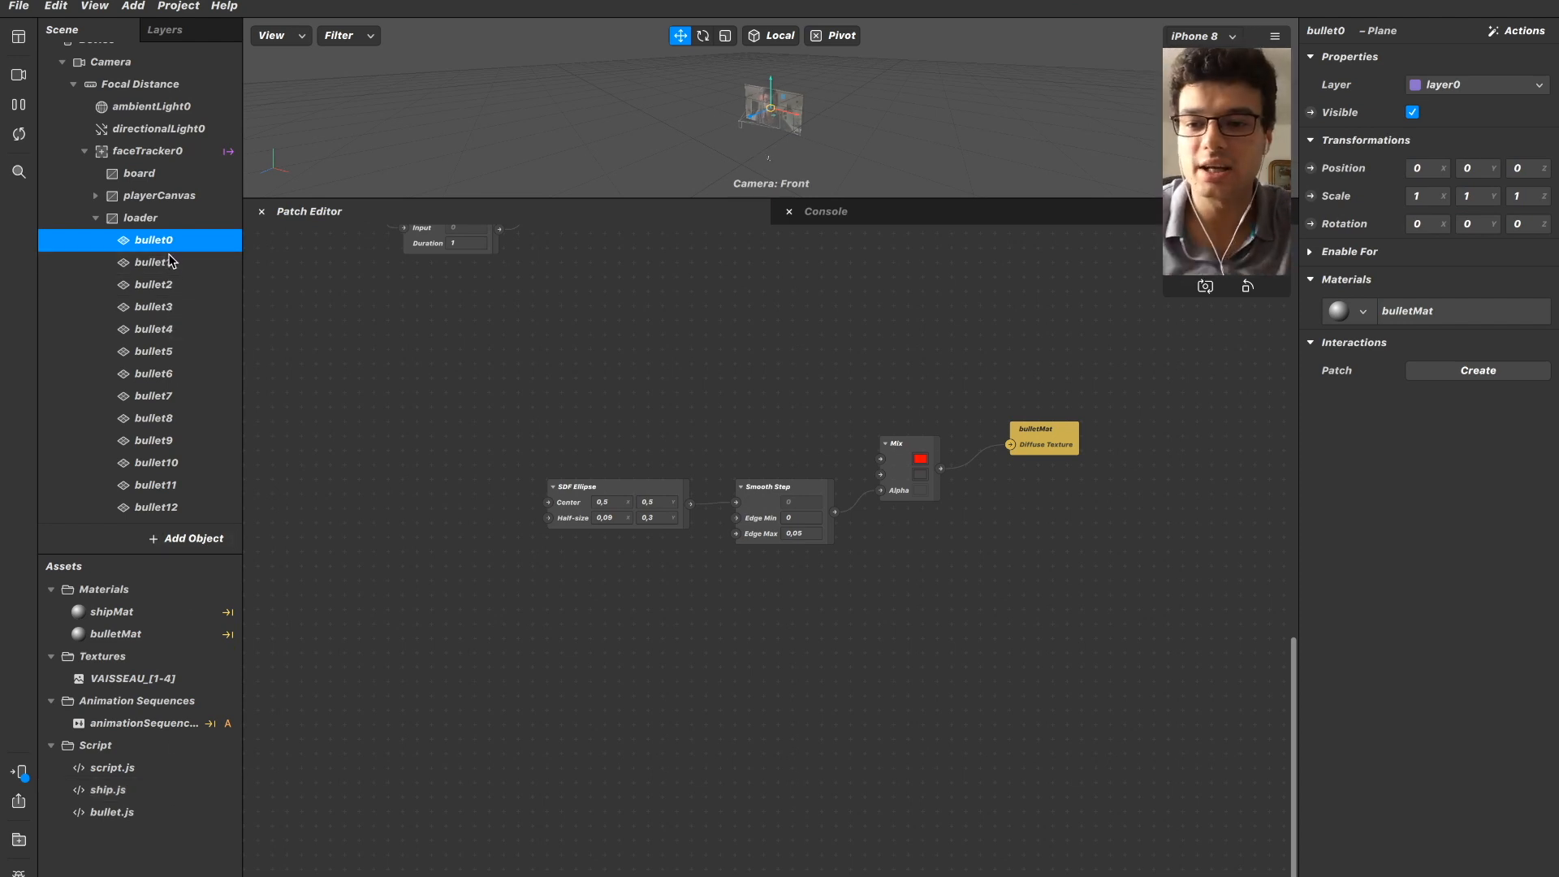
Collapse the loader object's list of bullets in the scene tree.
scroll(154, 463, down, 5)
scroll(150, 365, up, 5)
scroll(150, 362, up, 1)
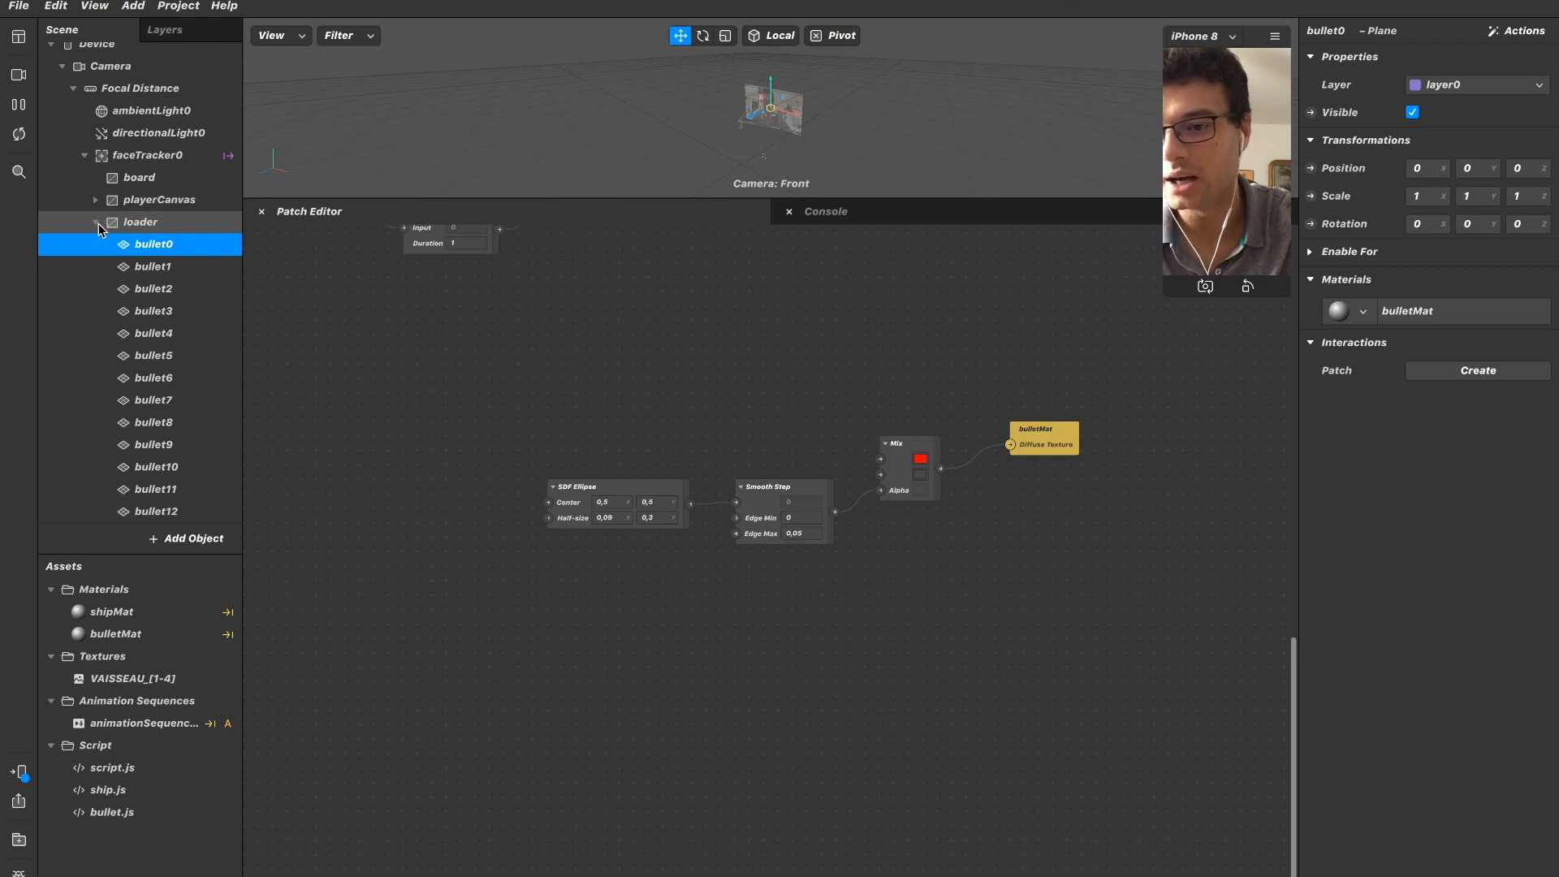
click(96, 231)
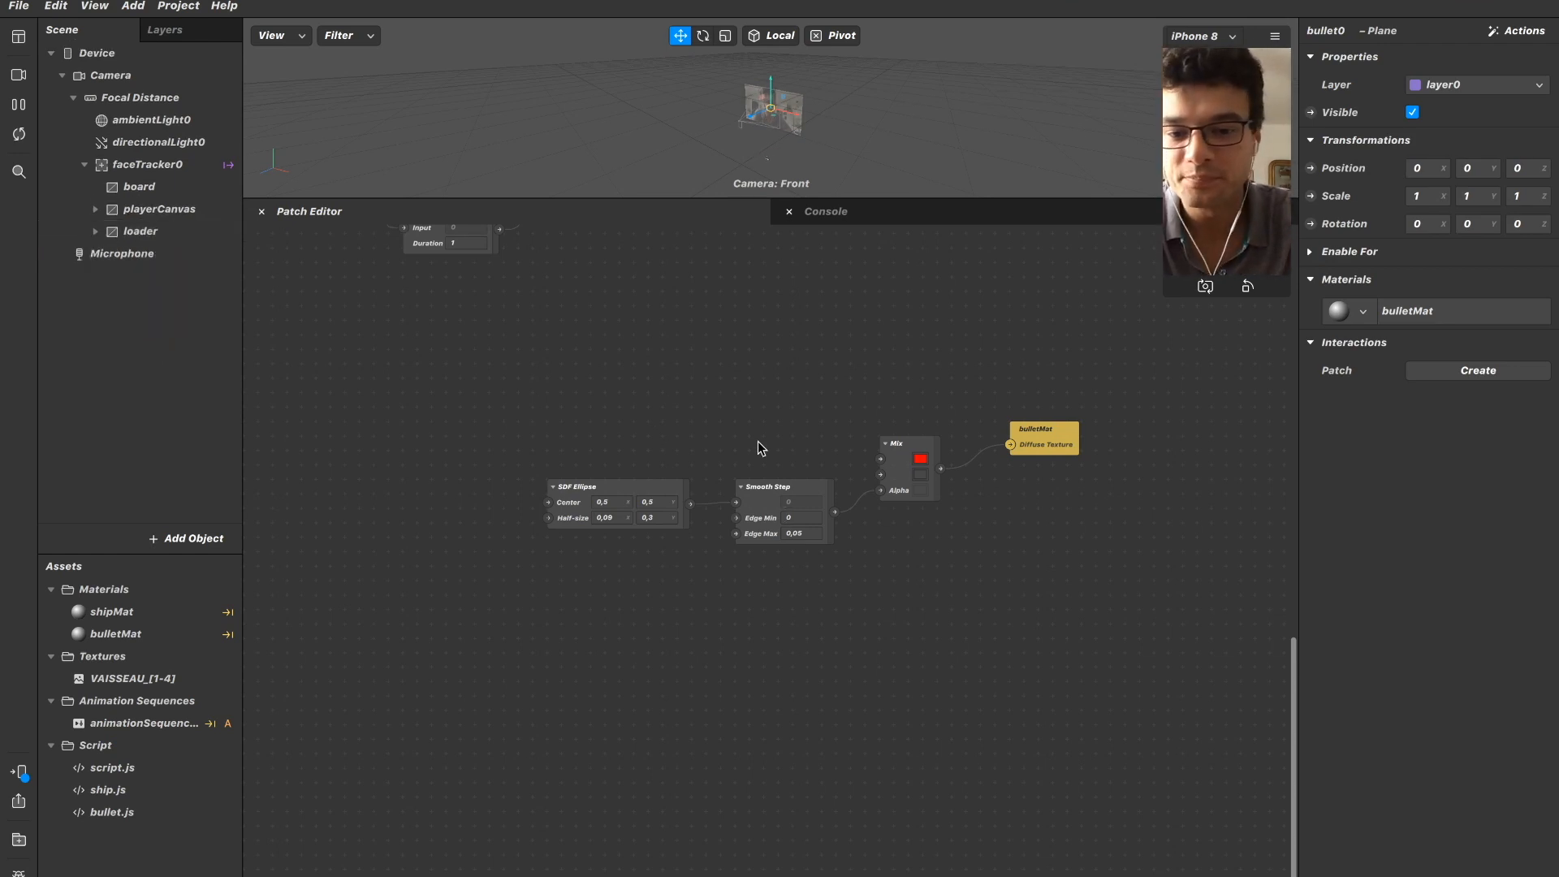
Move the whole bulletMat patch chain closer to the ship animation patches and deselect it.
scroll(682, 487, up, 3)
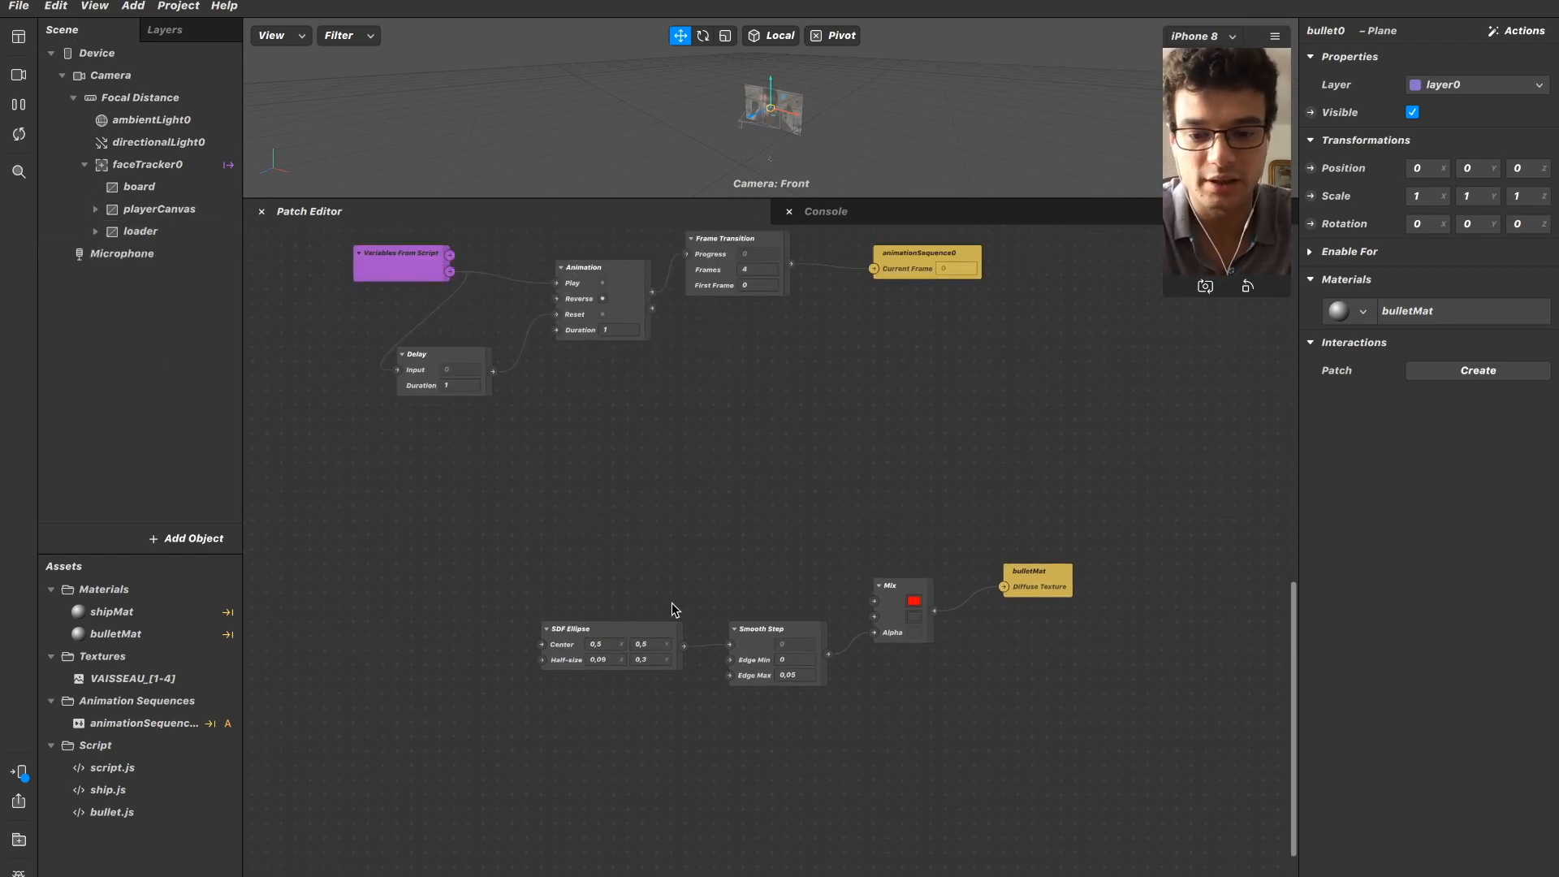
drag(520, 545, 1074, 765)
drag(1005, 581, 908, 480)
click(908, 481)
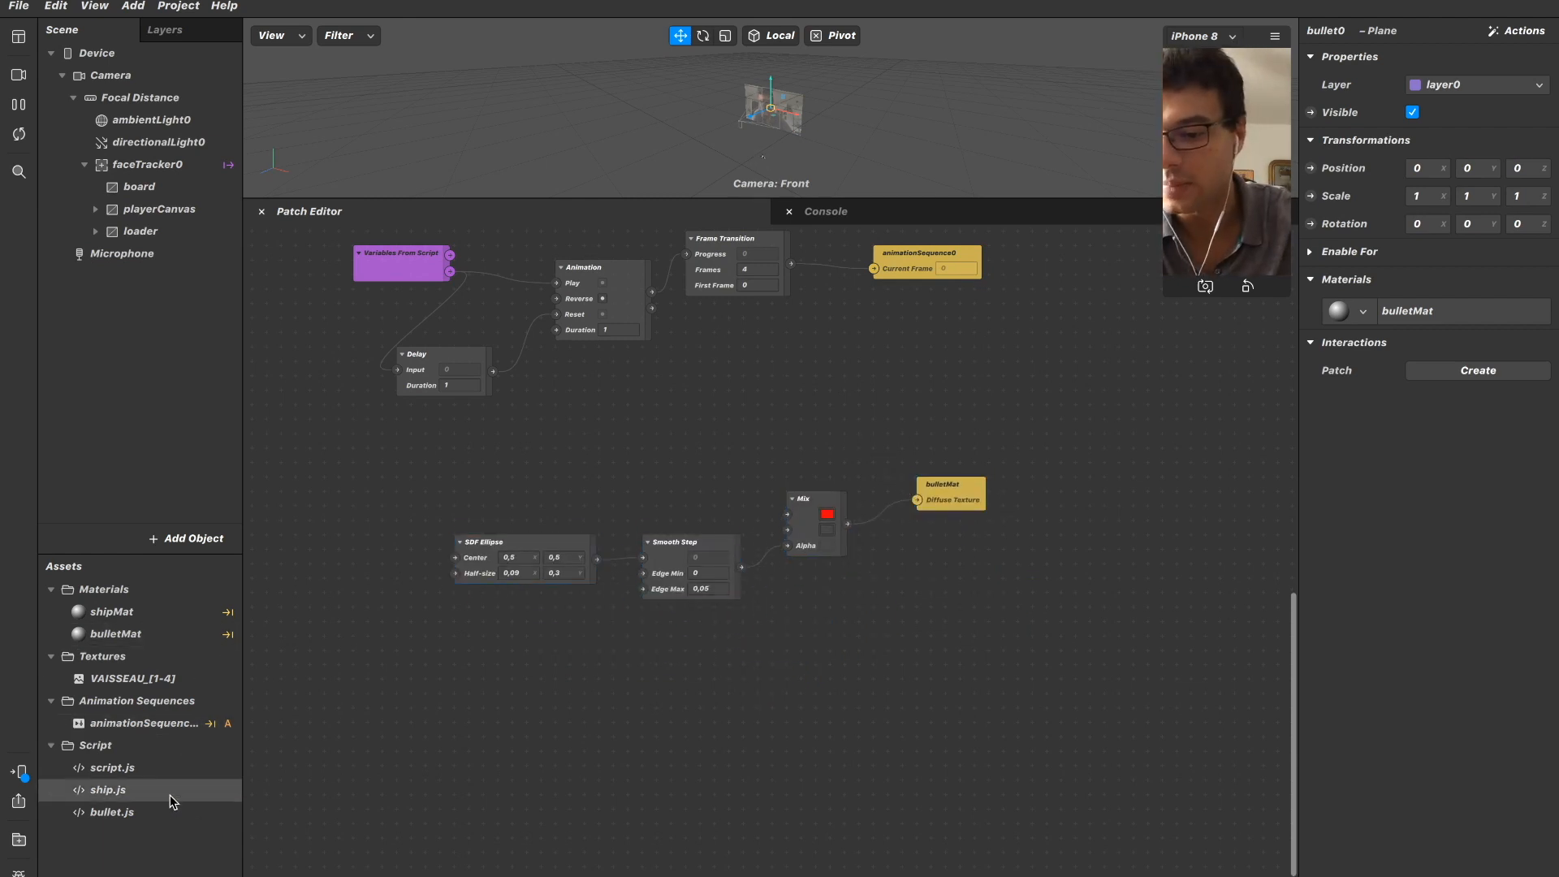
Open script.js in the code editor and move its window aside to uncover the scene and assets lists.
double_click(170, 768)
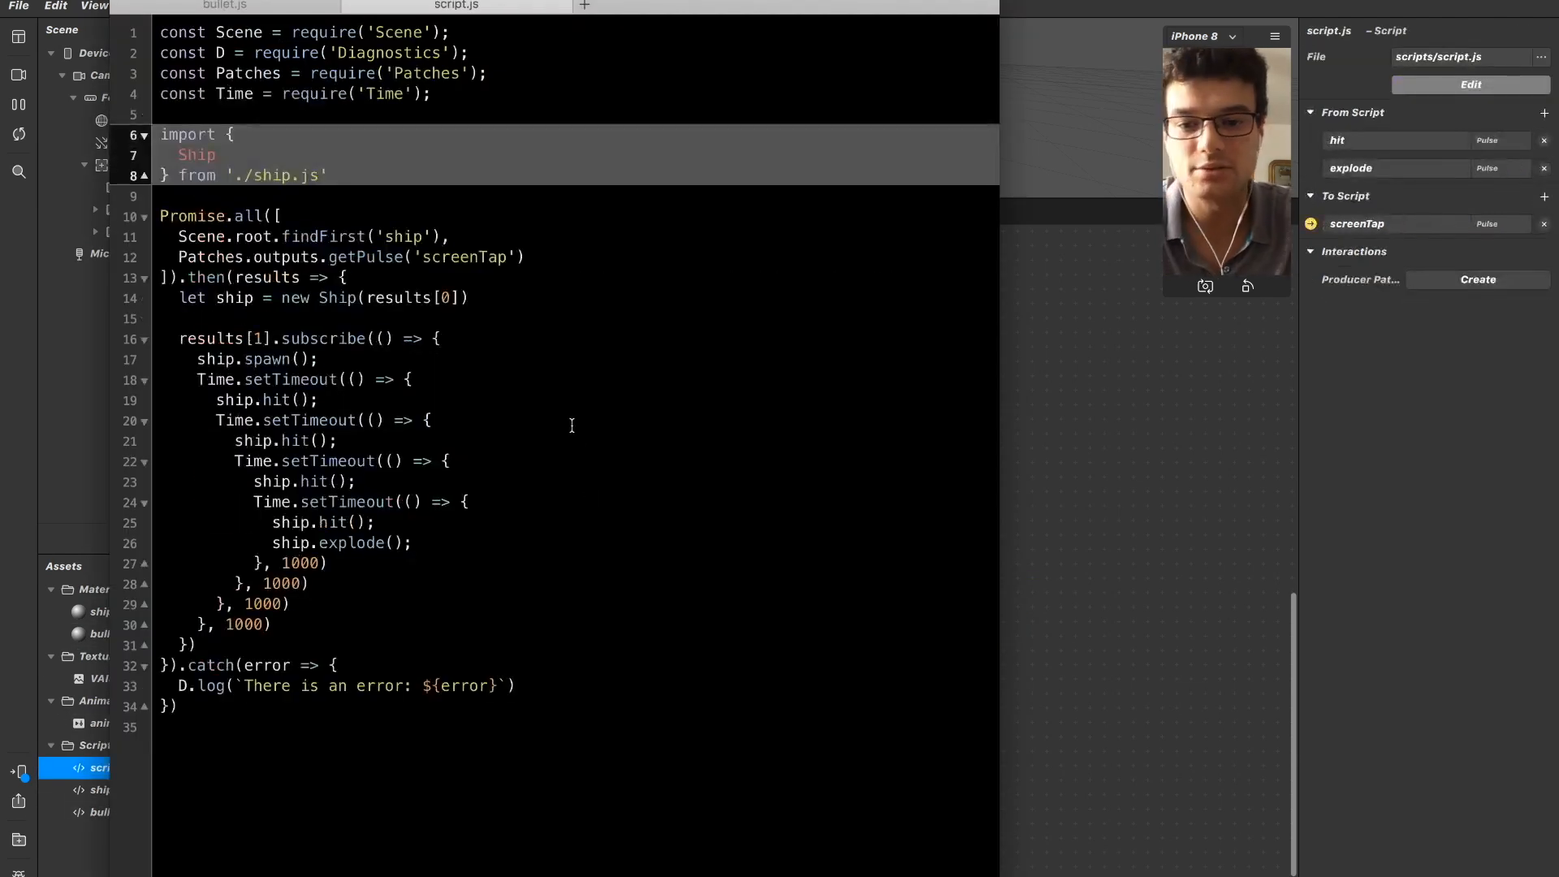
click(571, 425)
key(Right)
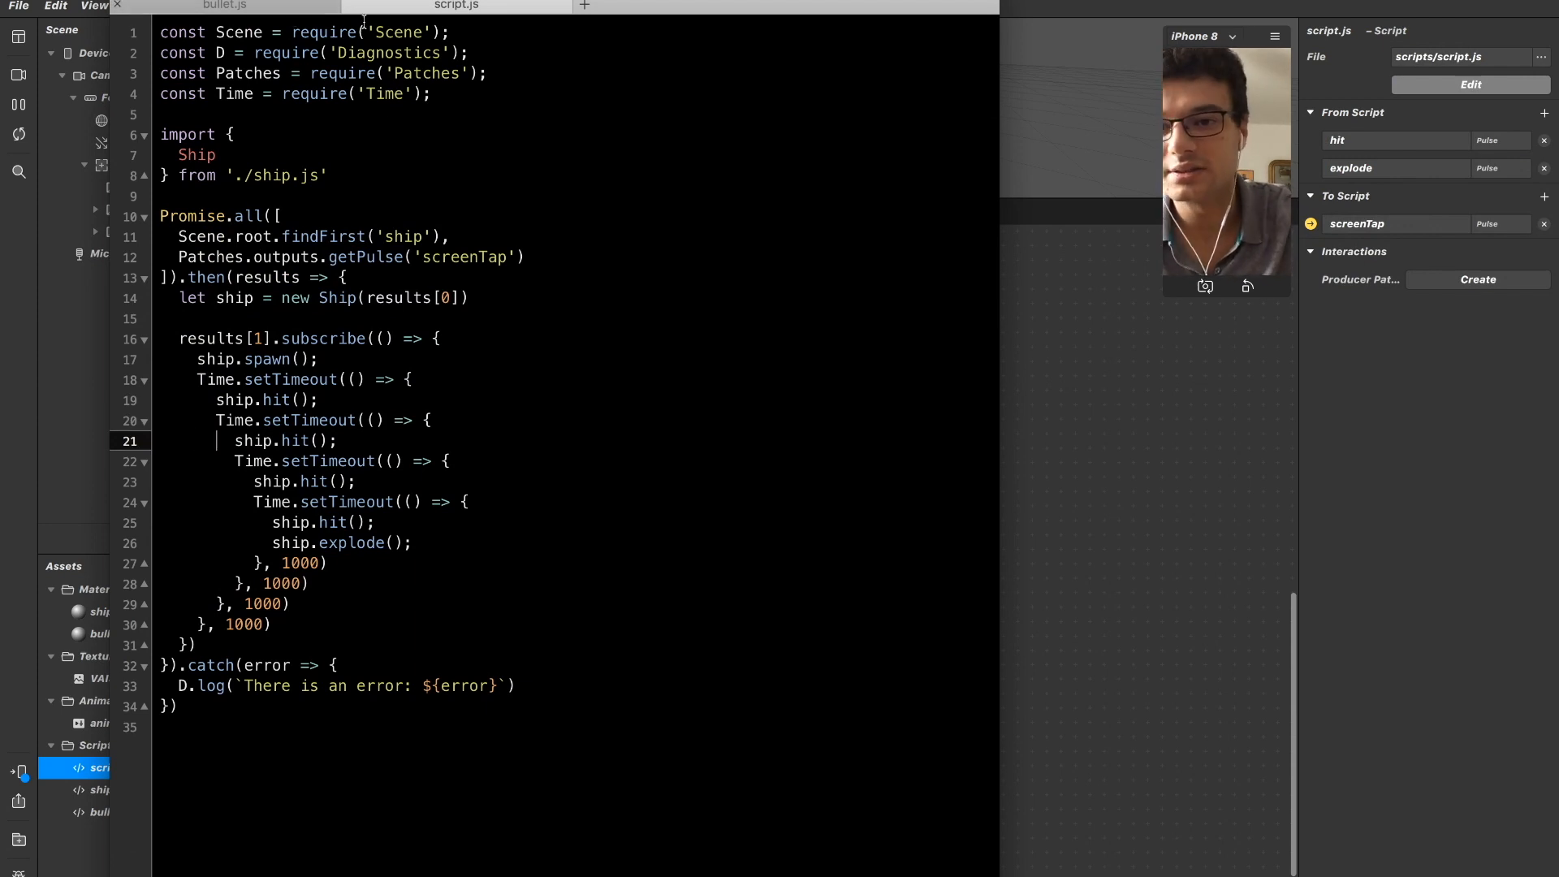
key(Up)
key(Up)
key(Up)
key(Up)
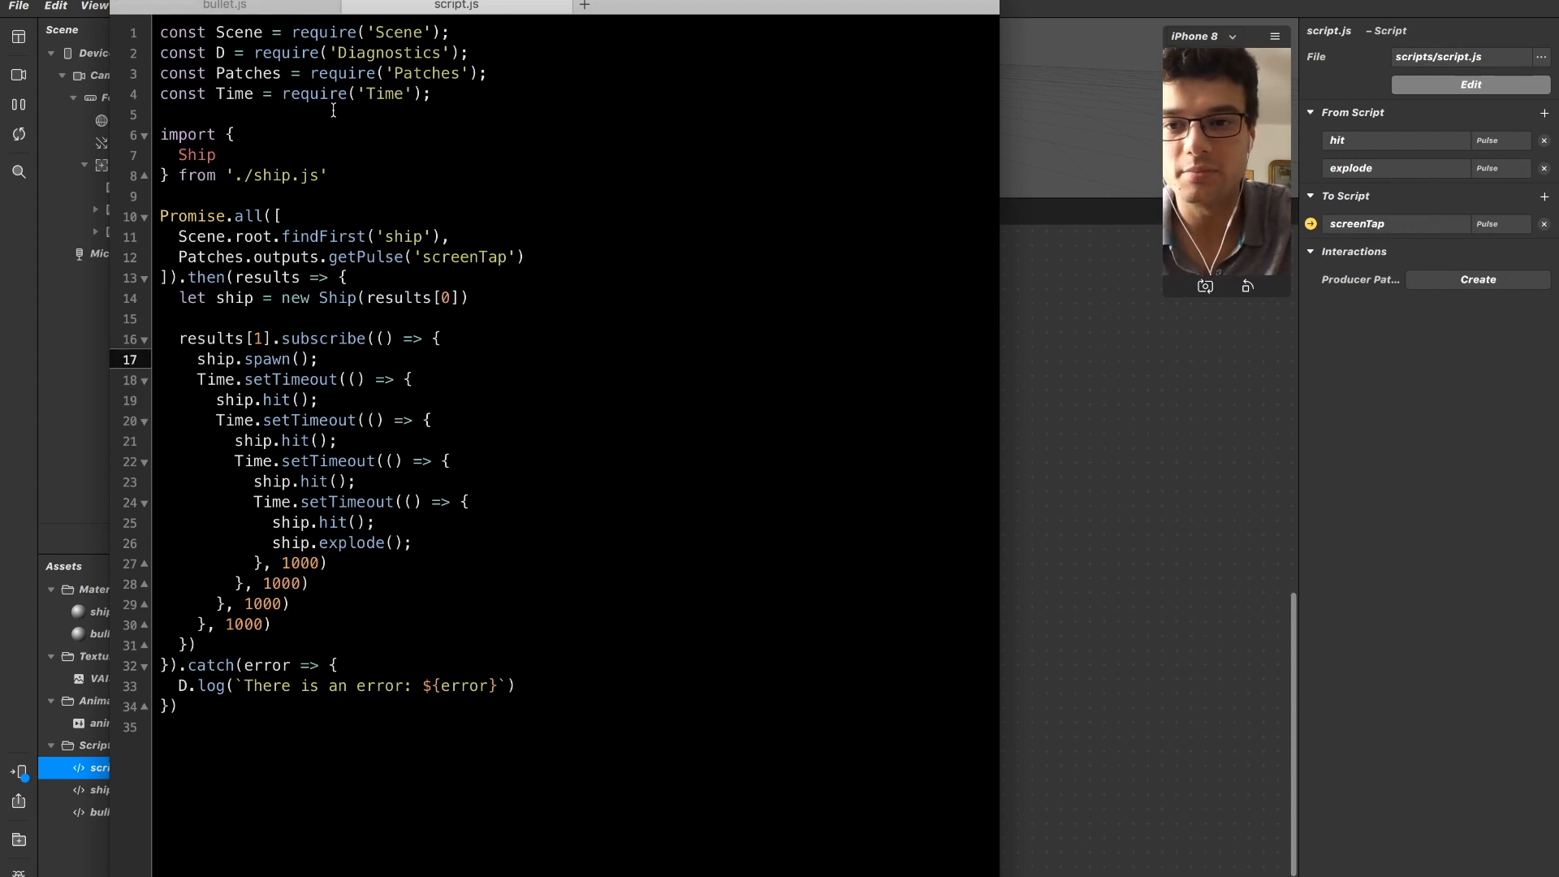
drag(398, 2, 490, 3)
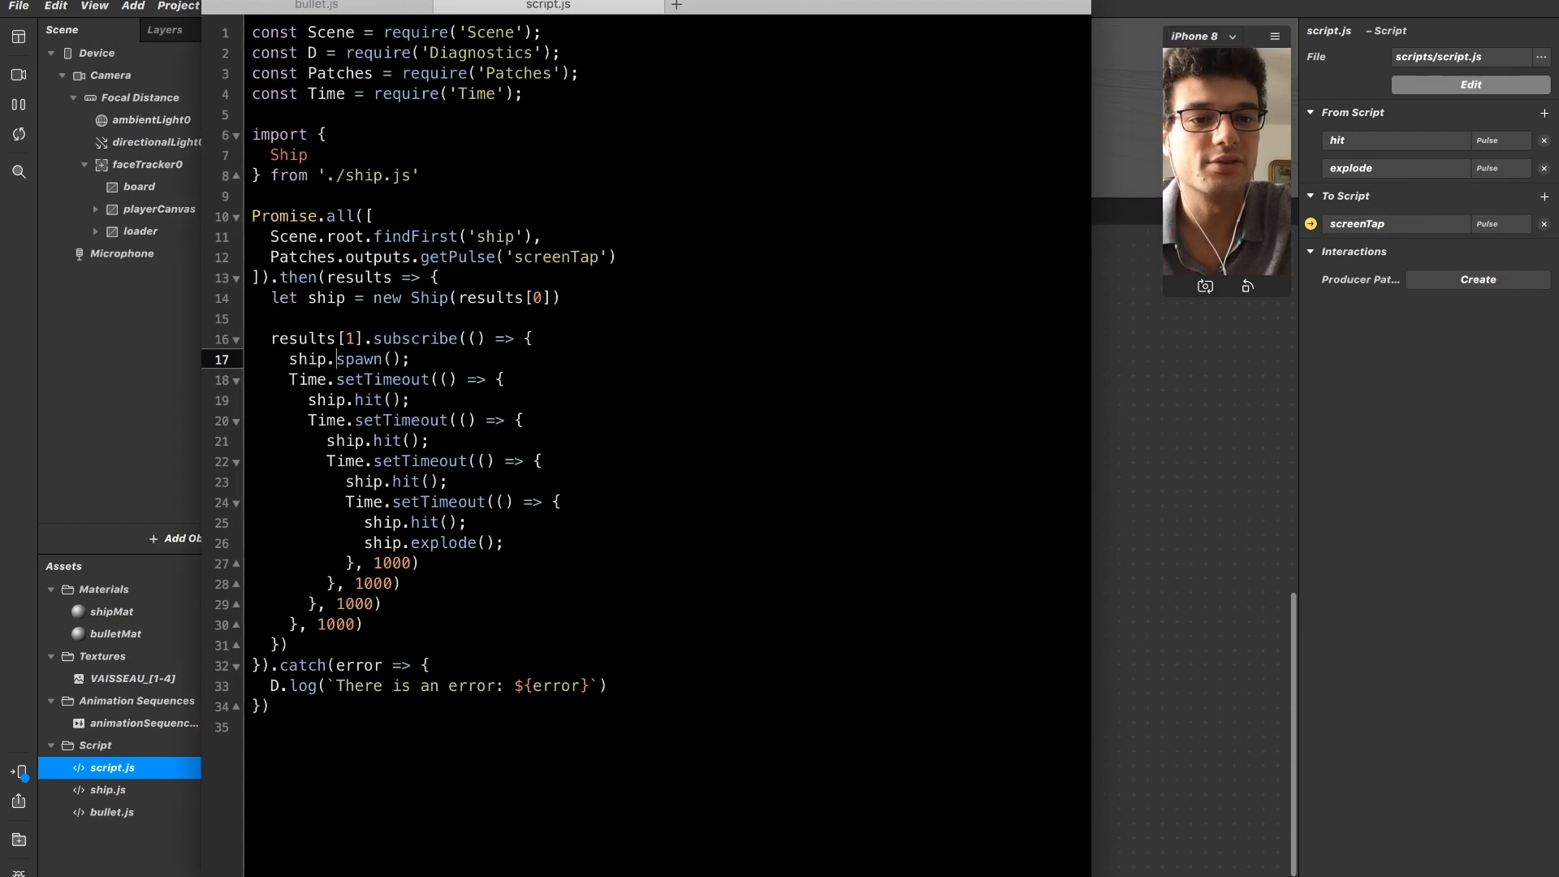
Add a second import block for Bullet below the Ship import in script.js.
click(552, 181)
key(Up)
key(Up)
key(Up)
key(Up)
key(Down)
key(Down)
key(Down)
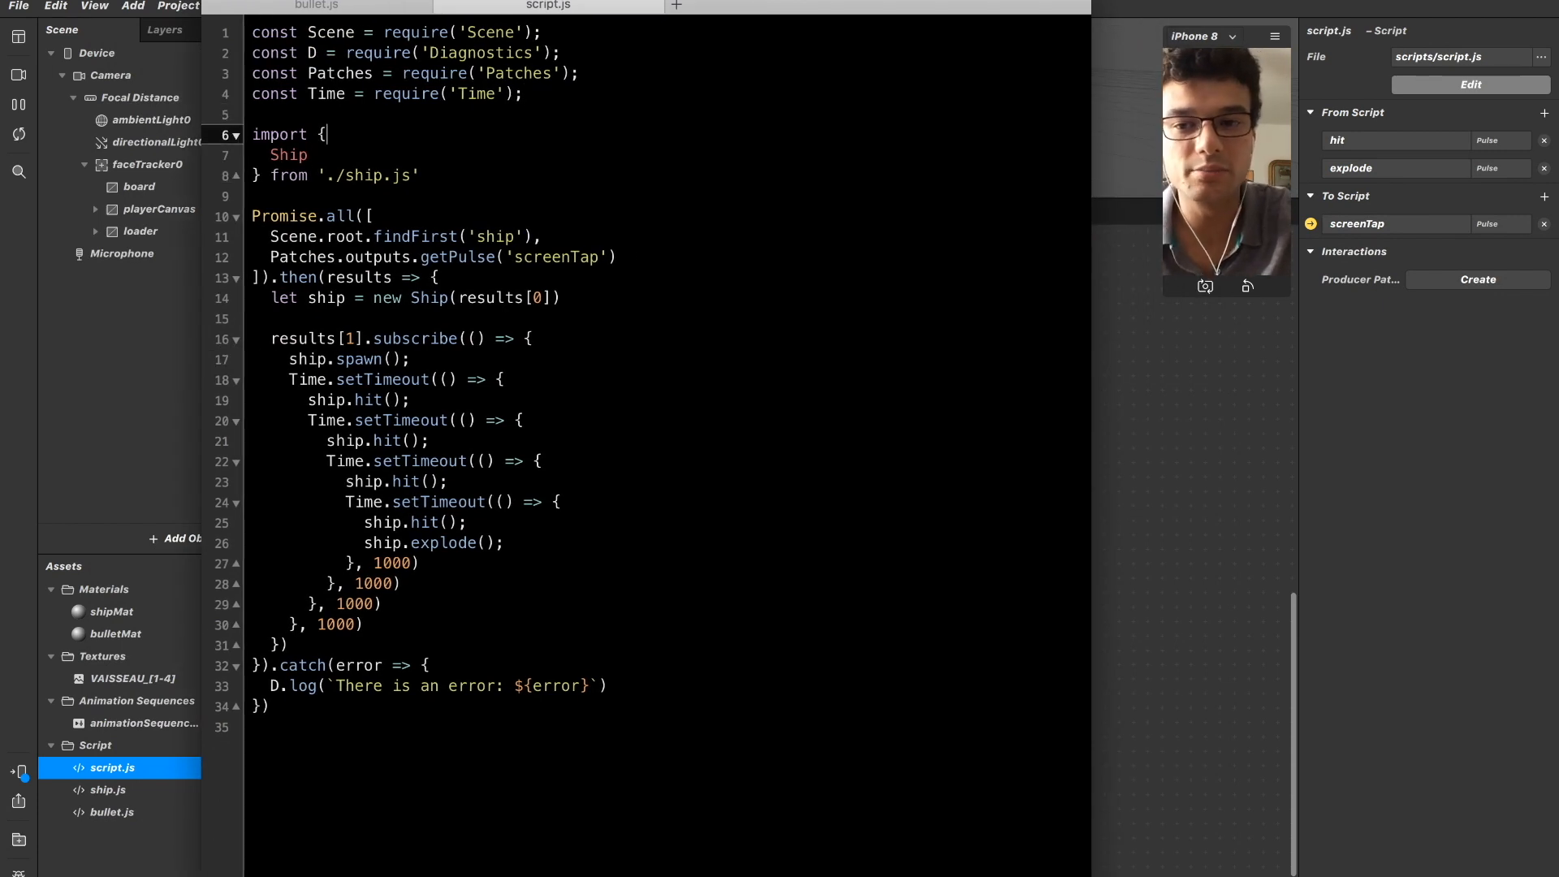
key(shift+Home)
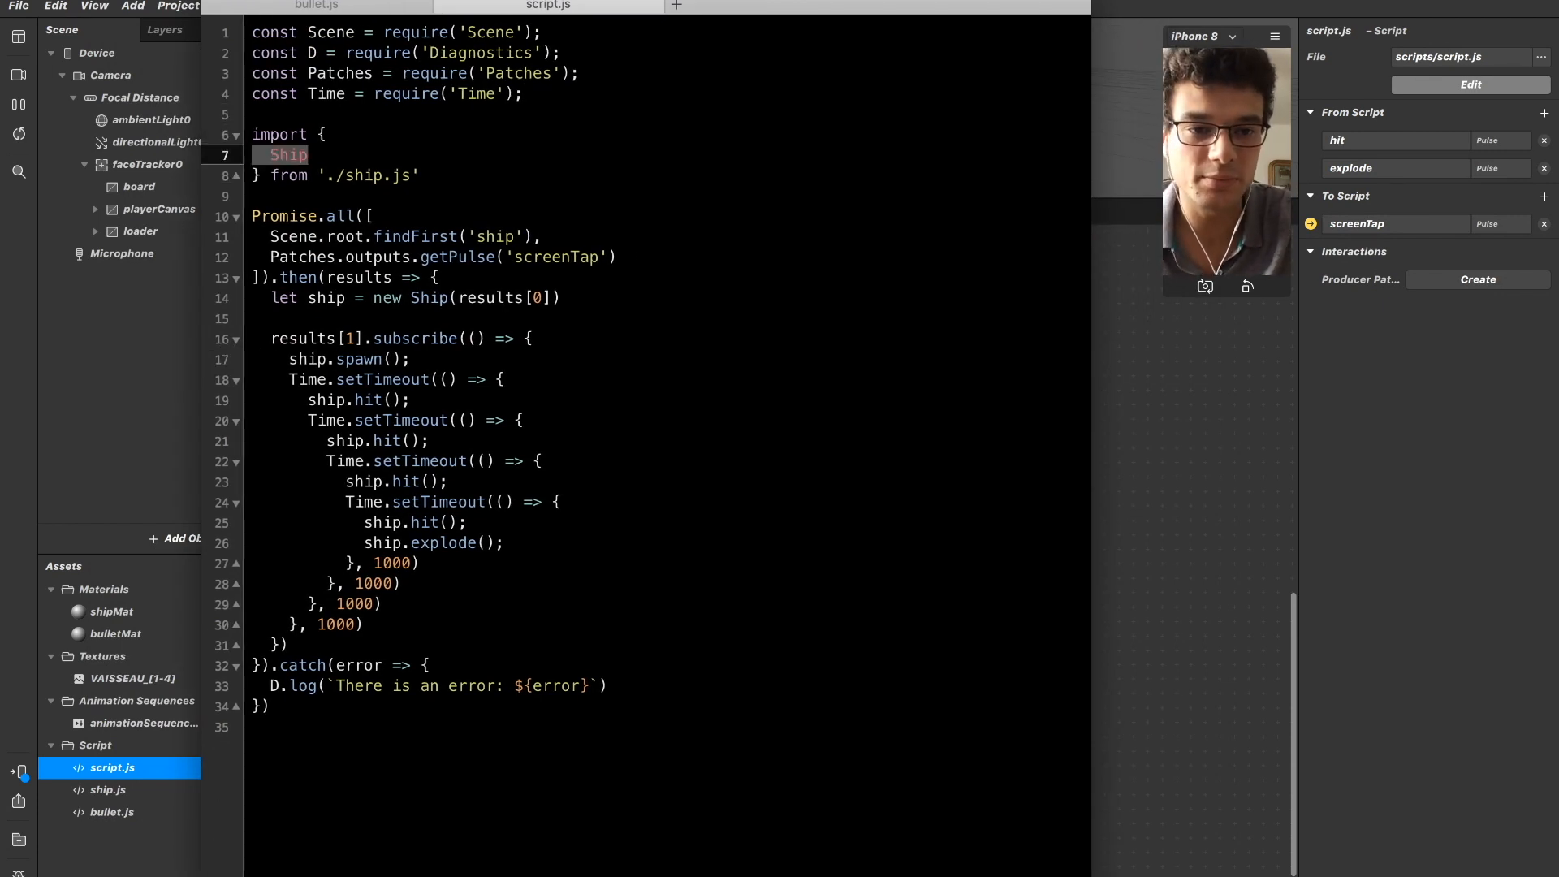
key(Down)
key(Return)
key(BackSpace)
key(End)
key(Return)
key(Return)
text(import )
text(Buklet)
key(BackSpace)
key(BackSpace)
key(BackSpace)
key(BackSpace)
key(BackSpace)
key(BackSpace)
key(BackSpace)
text({)
key(Return)
text(Bull)
key(Down)
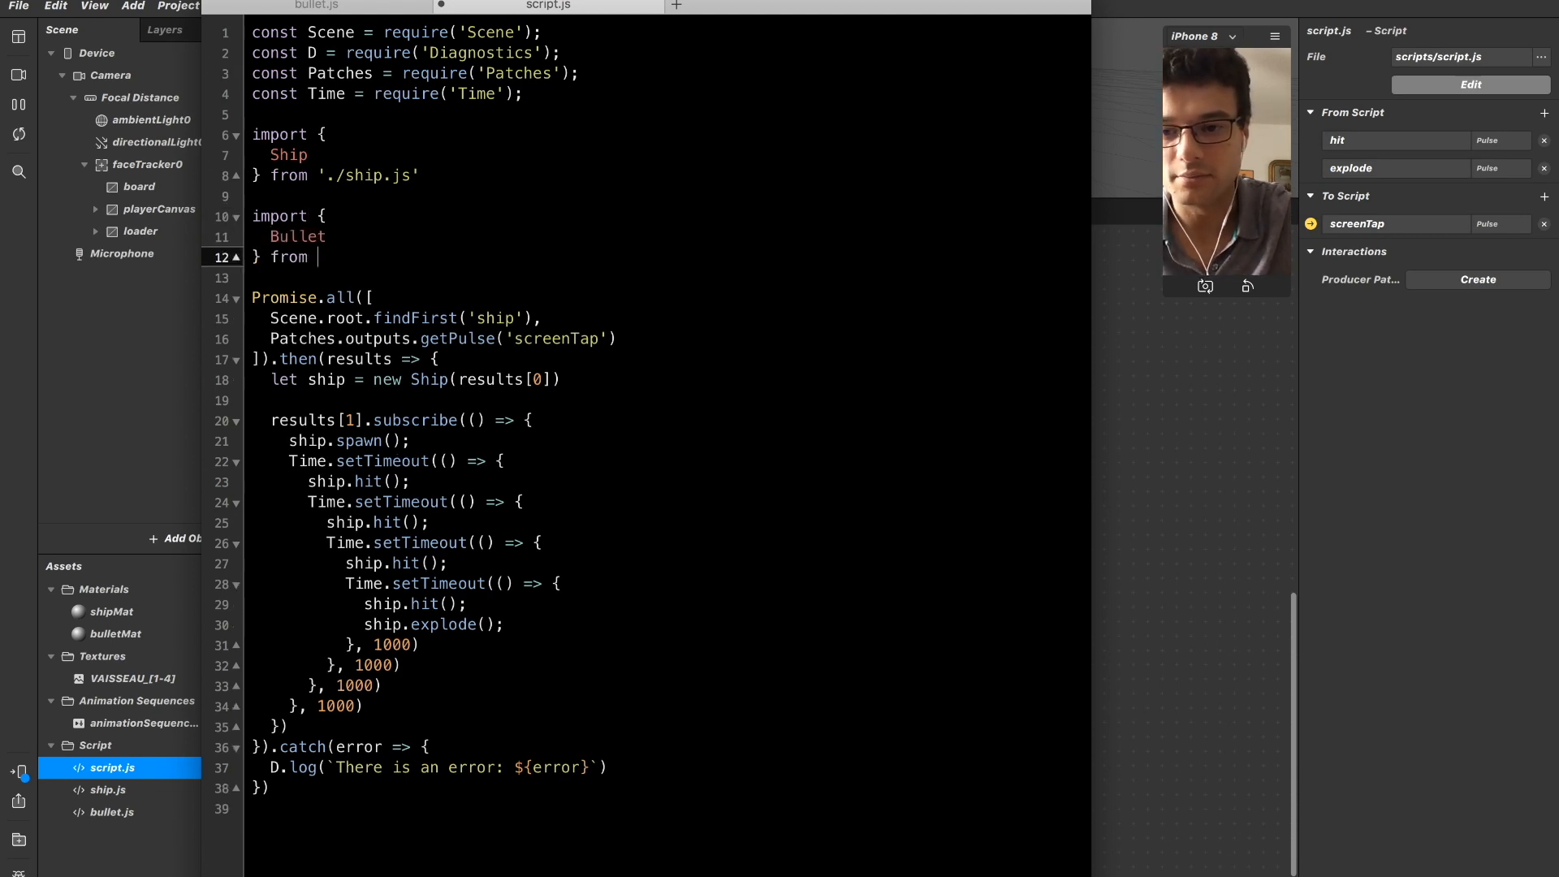
Set the Bullet import's source to './bullet.js'.
text('./'bullet.js)
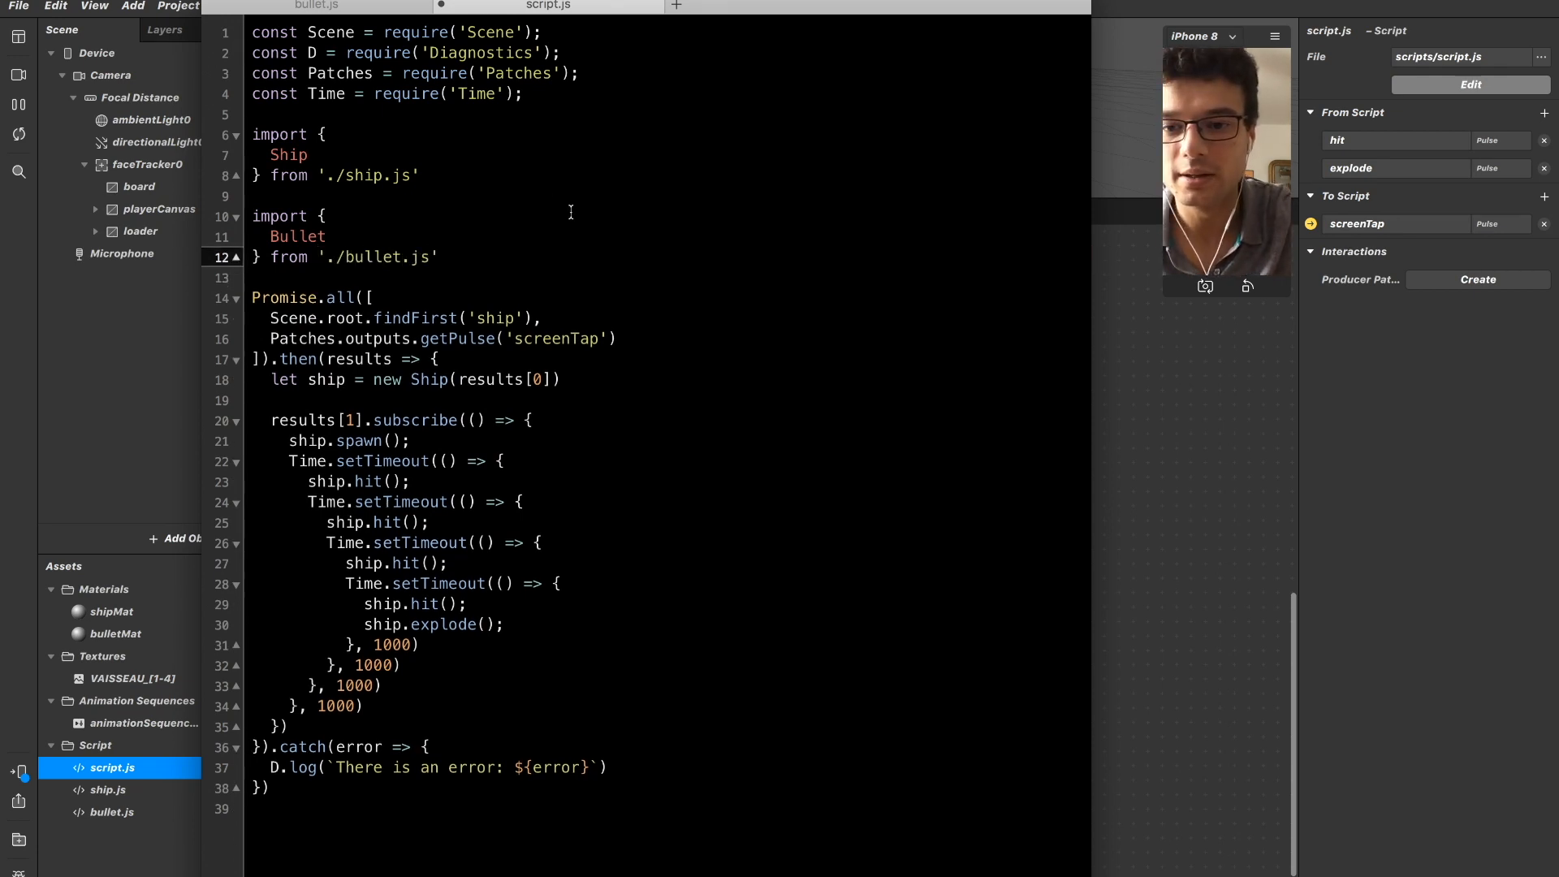
key(Return)
key(super+z)
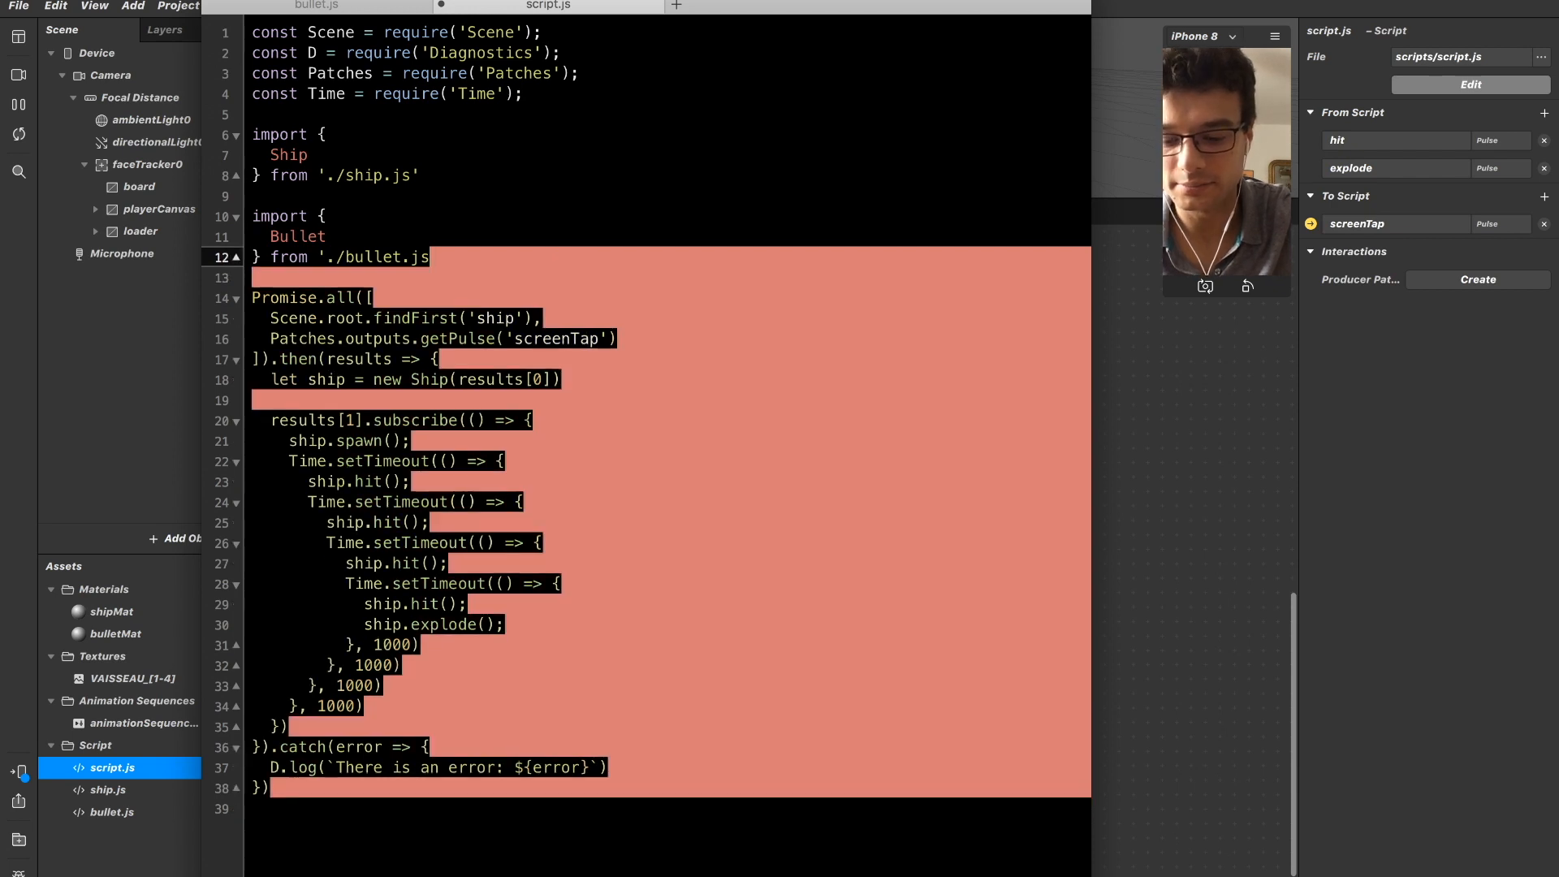
click(645, 299)
click(374, 338)
key(Up)
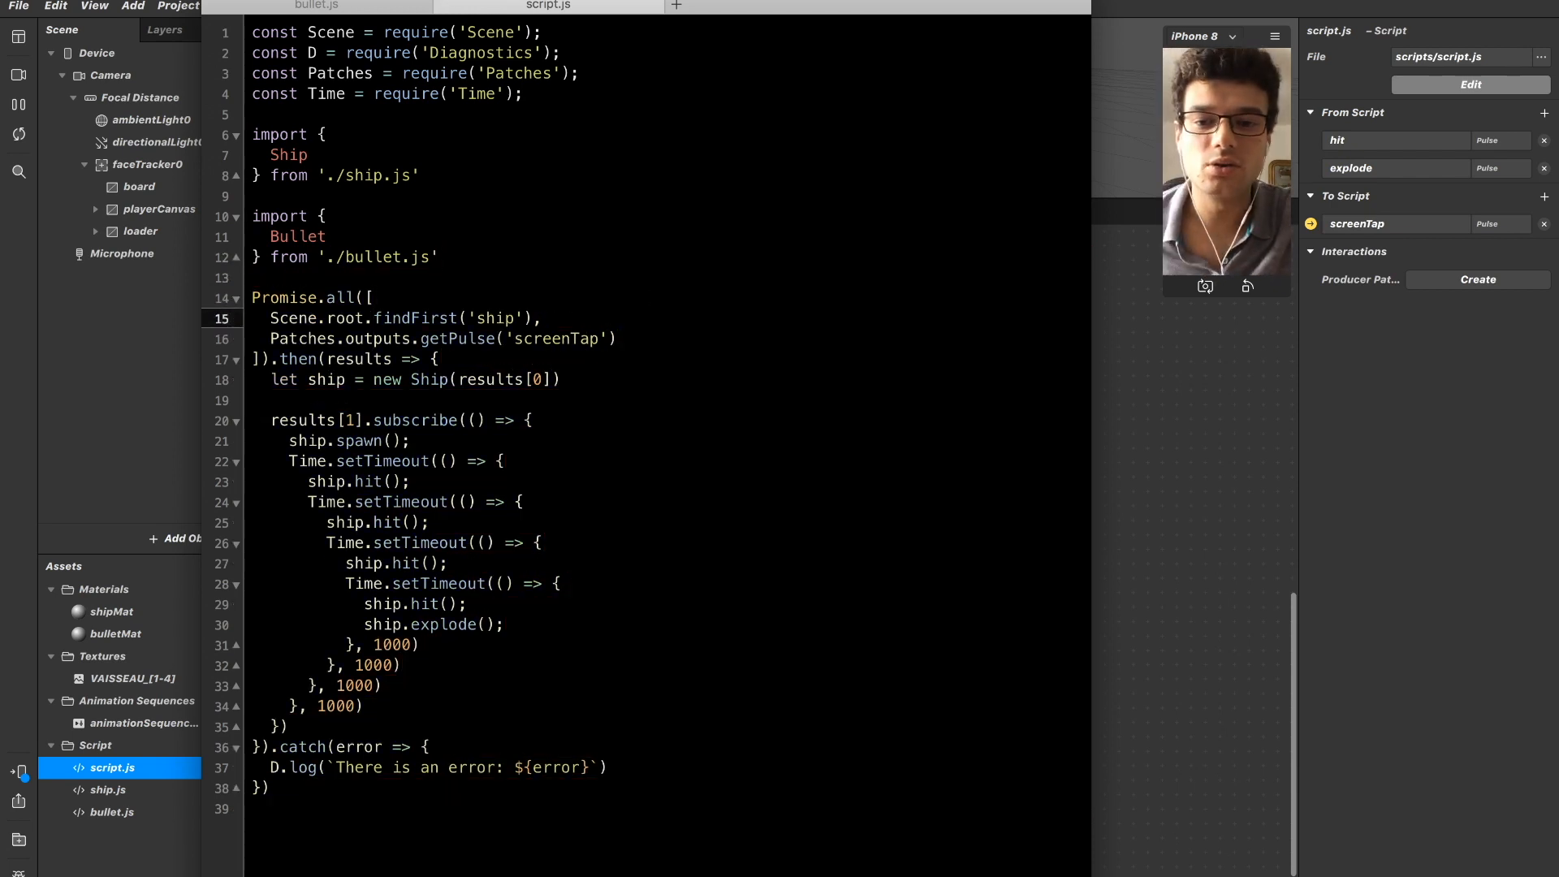
Switch back to Spark AR and add a Blink patch above the face tracking patches.
click(1178, 454)
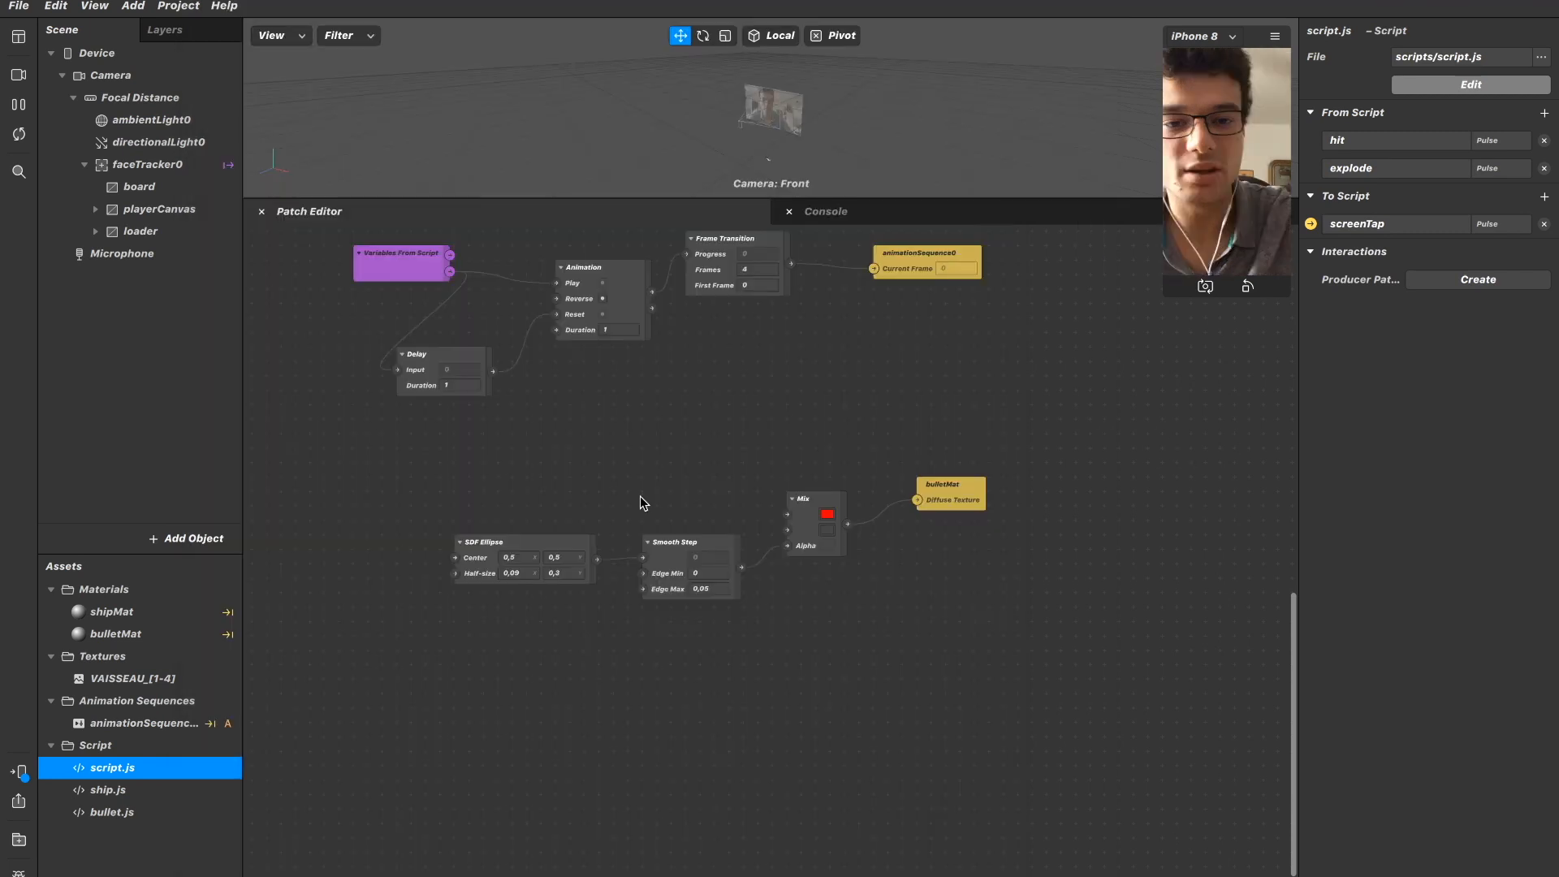
scroll(640, 497, up, 4)
scroll(641, 497, down, 7)
scroll(641, 502, up, 10)
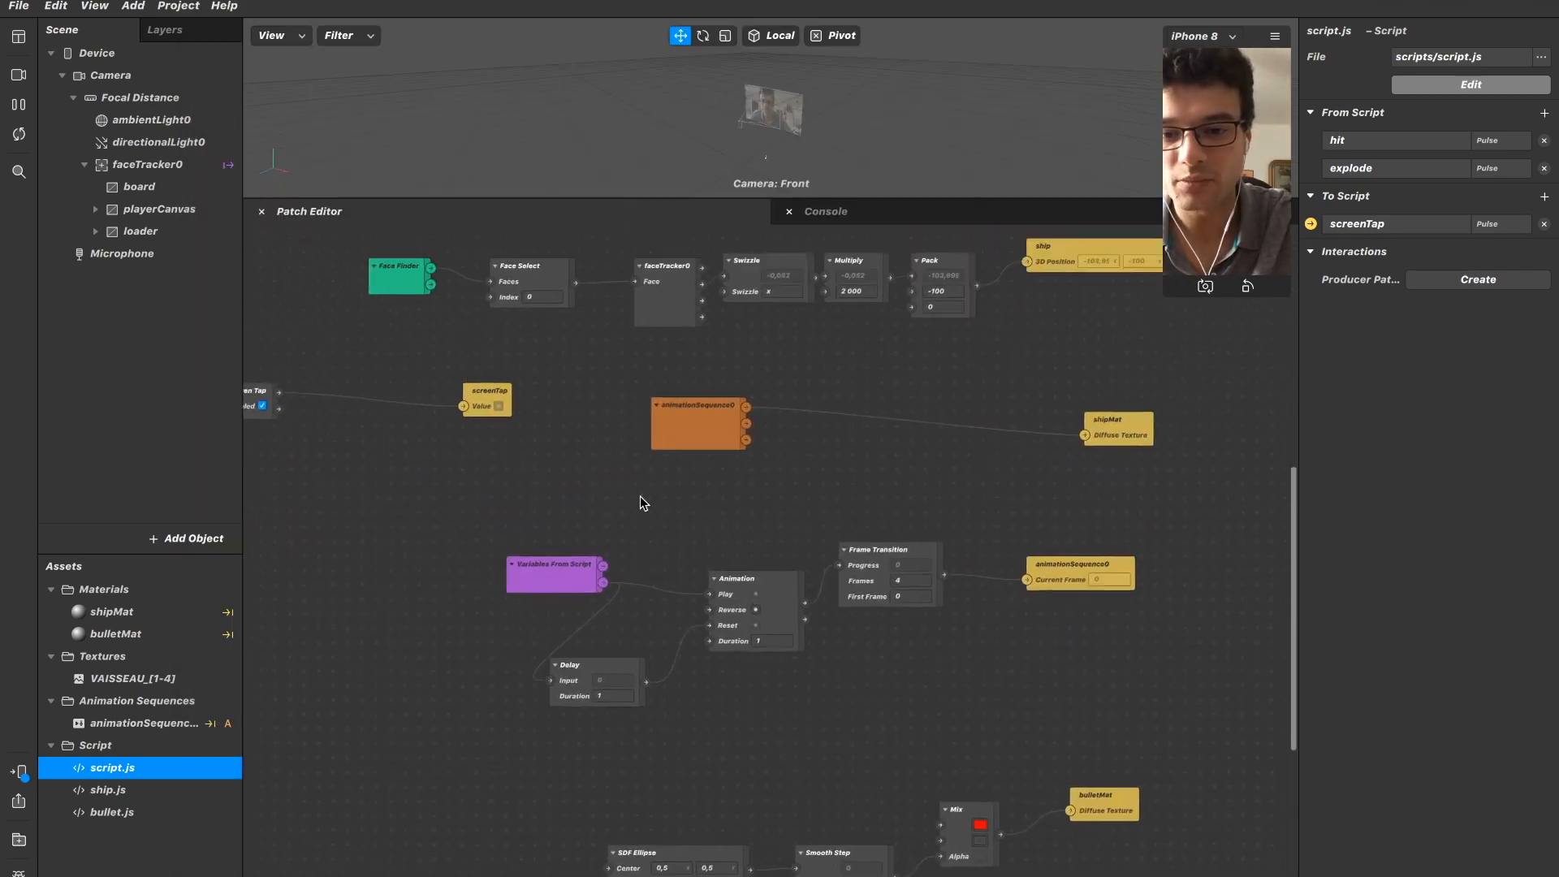
scroll(577, 425, up, 5)
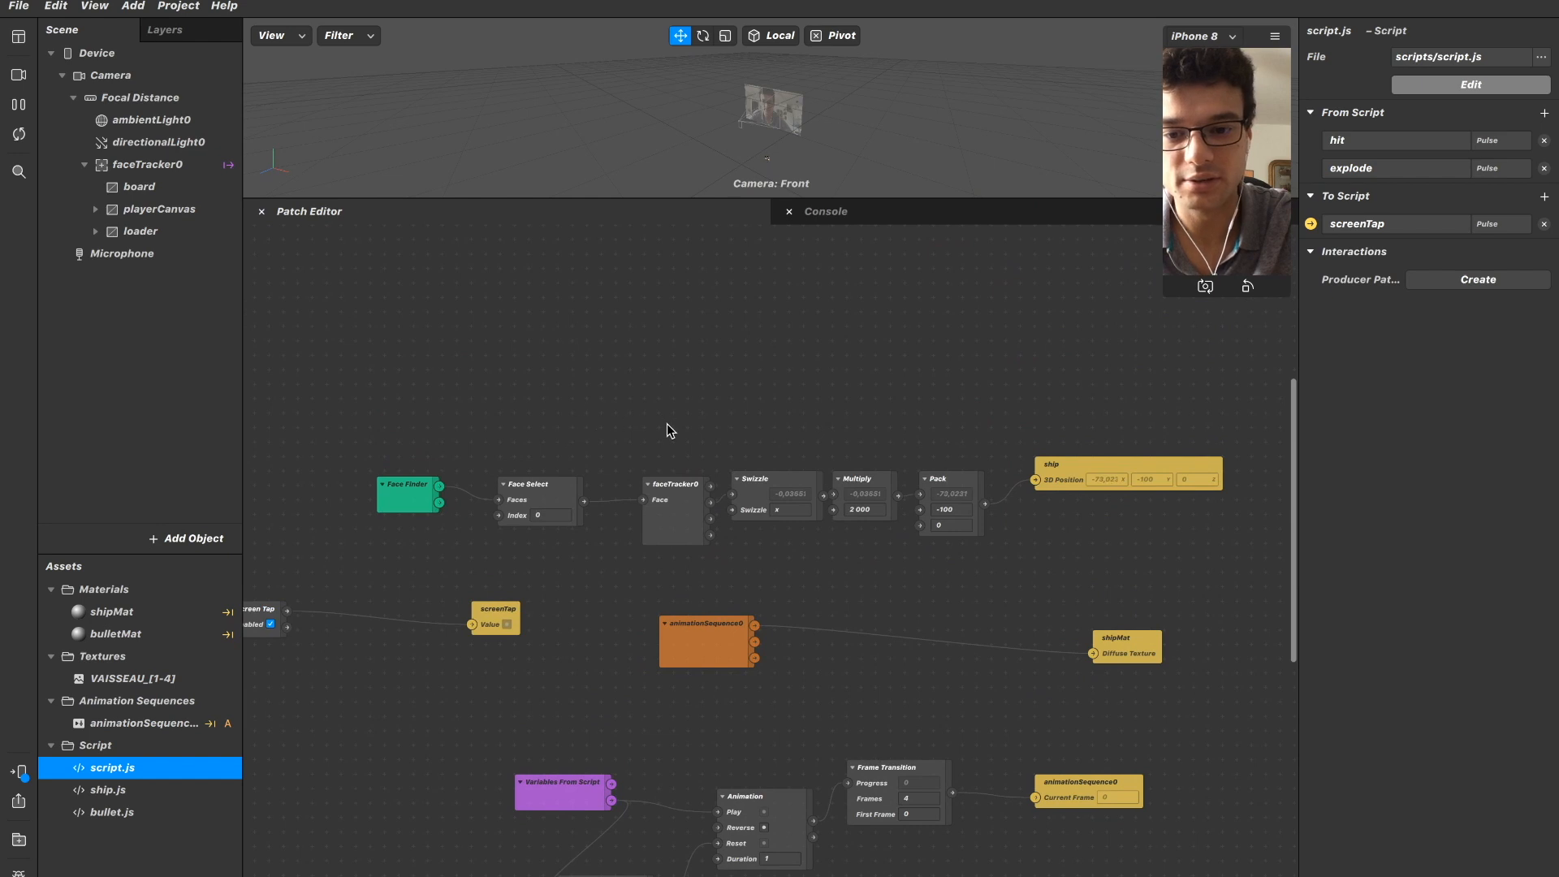
double_click(678, 365)
text(blink)
key(Return)
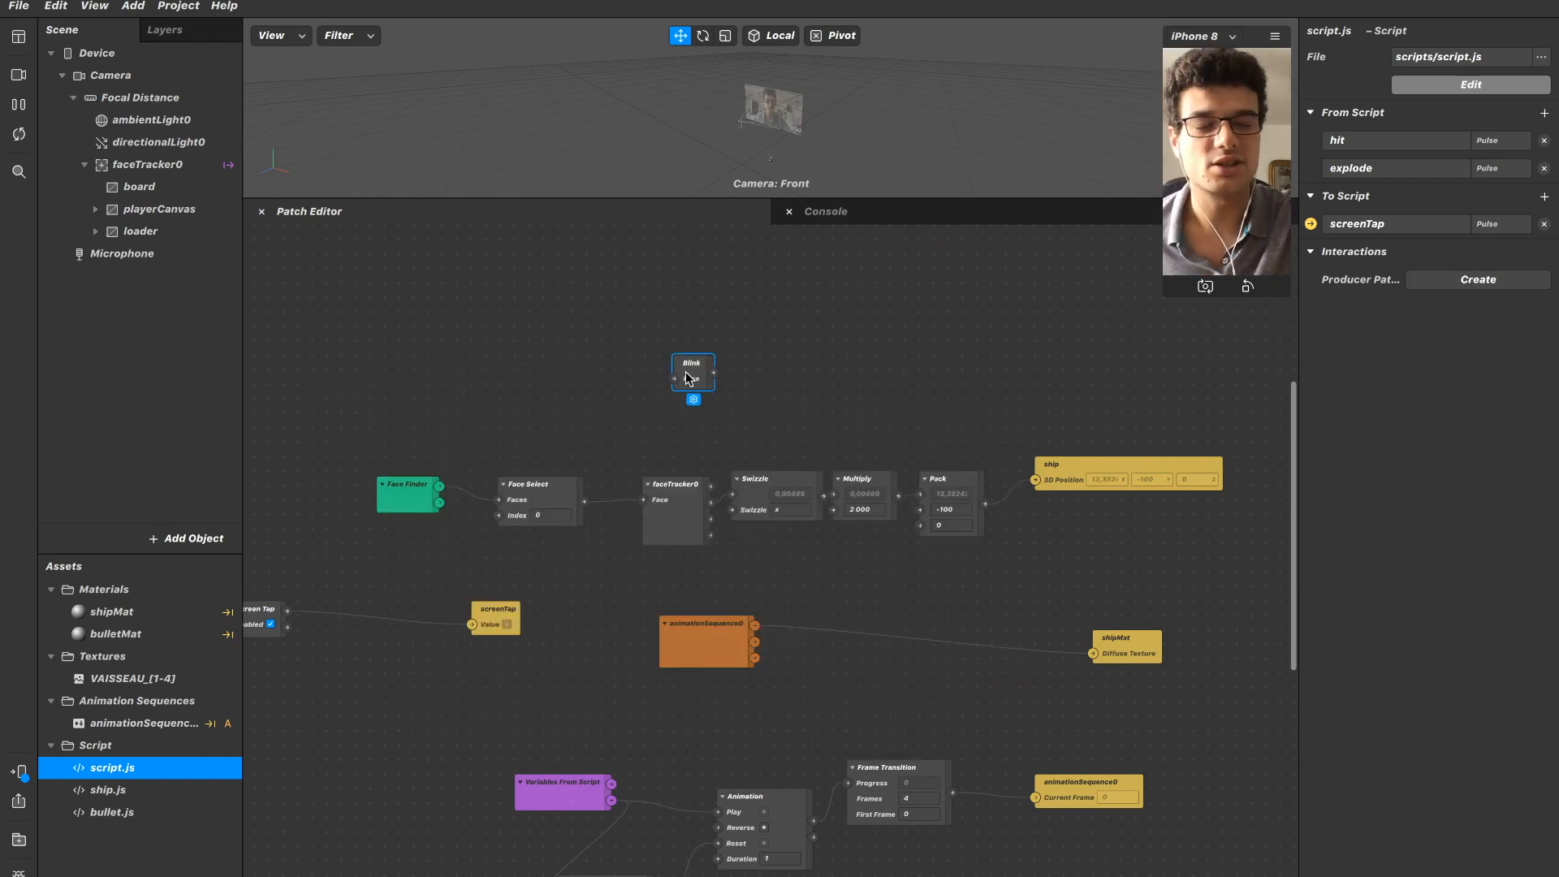
Connect faceTracker0's output to the Blink patch's Face input and shift the Blink patch slightly right.
double_click(712, 491)
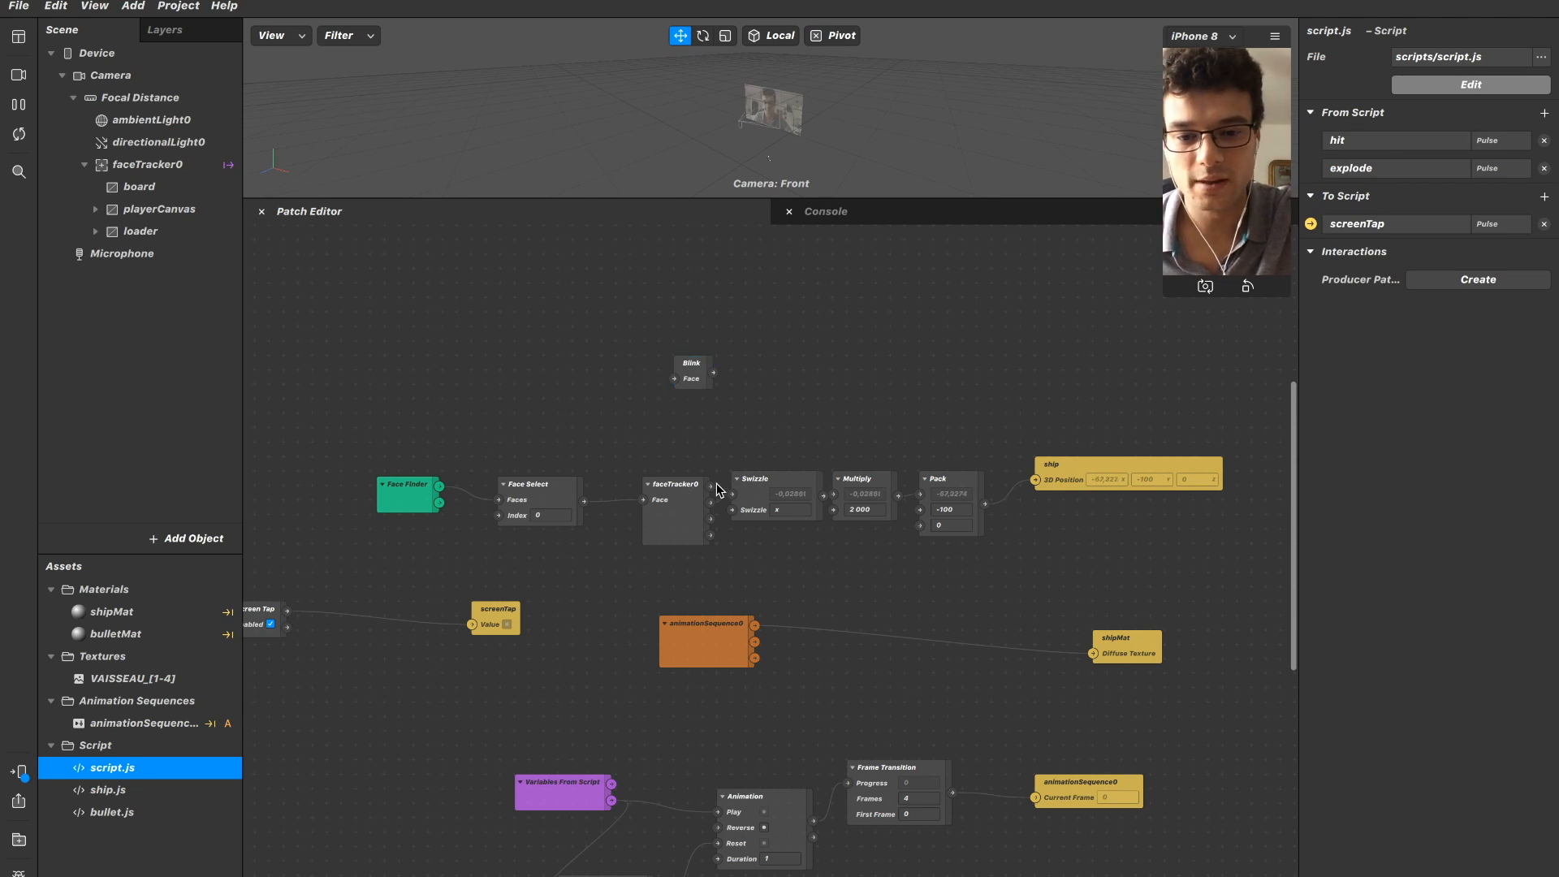
click(686, 494)
drag(709, 486, 752, 367)
click(695, 367)
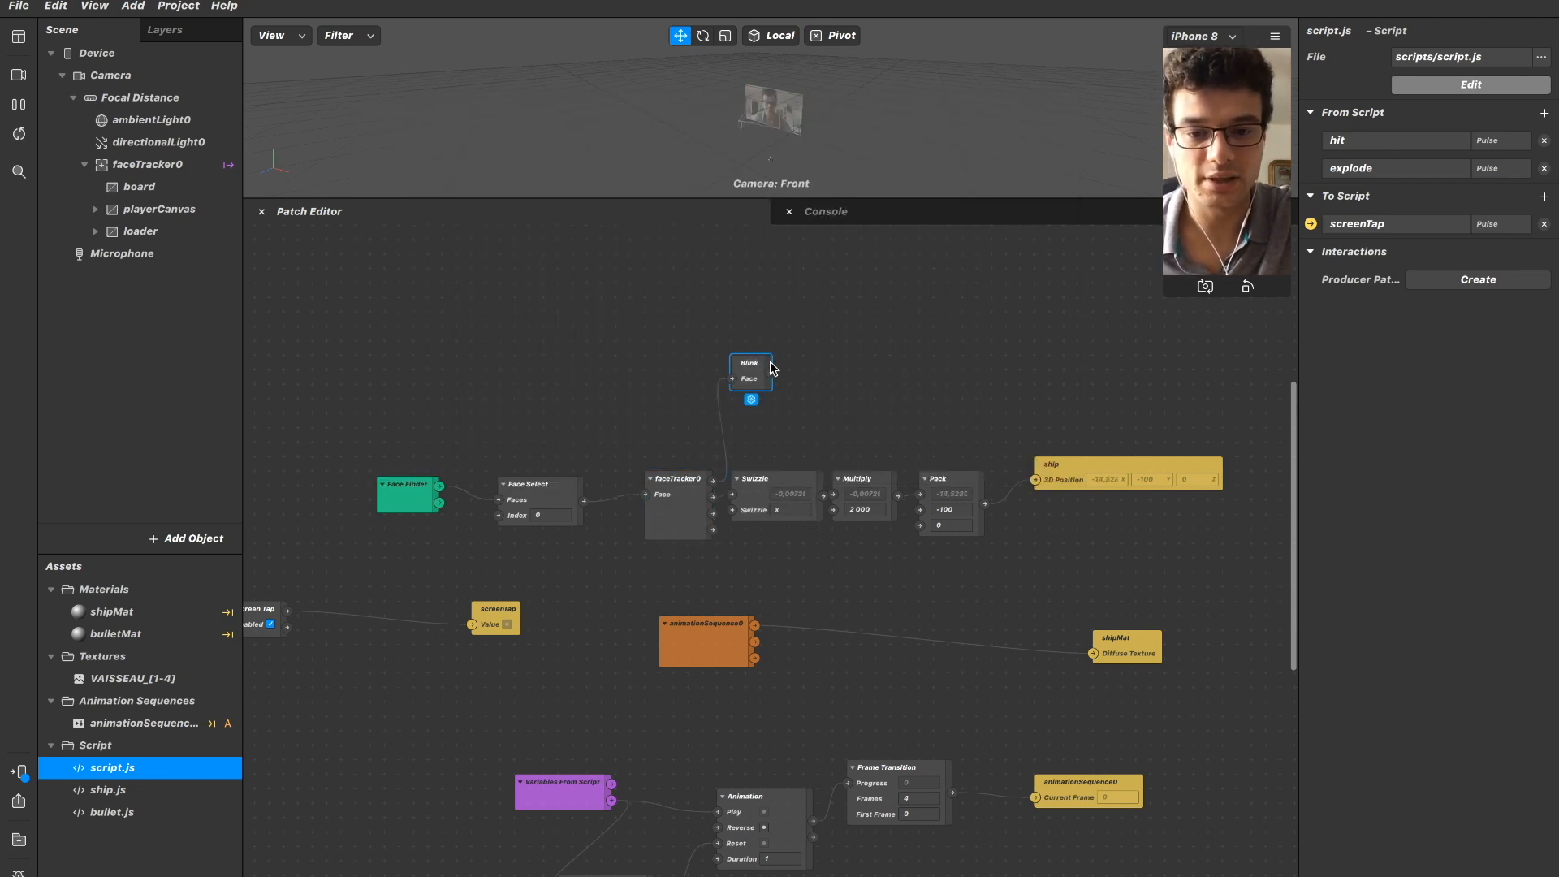
click(792, 392)
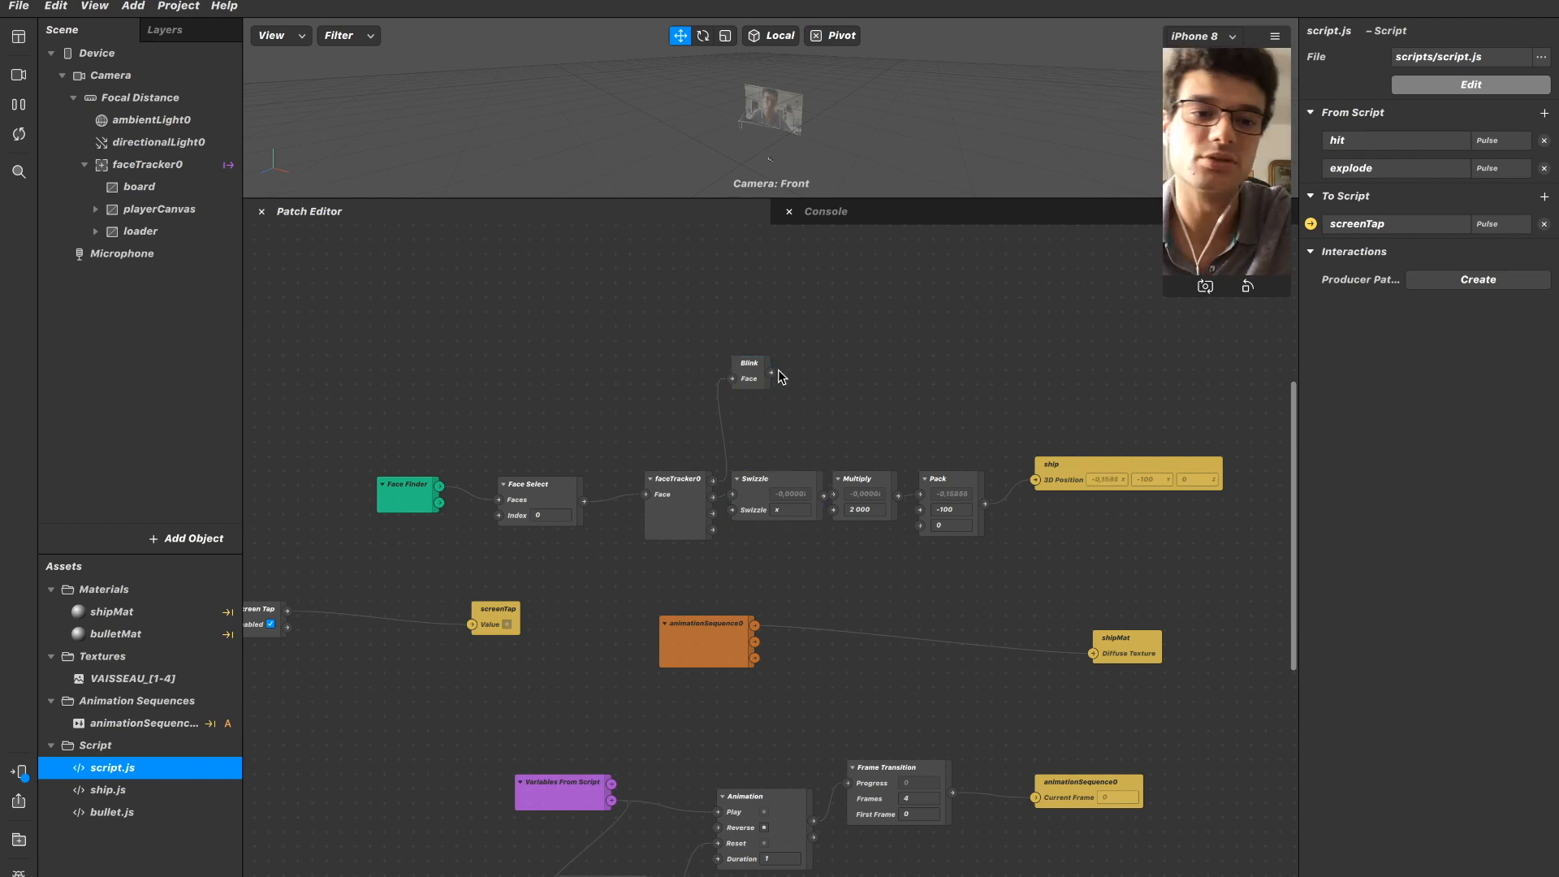
Add a Pulse variable named blinked to the values sent to script.js.
click(1501, 224)
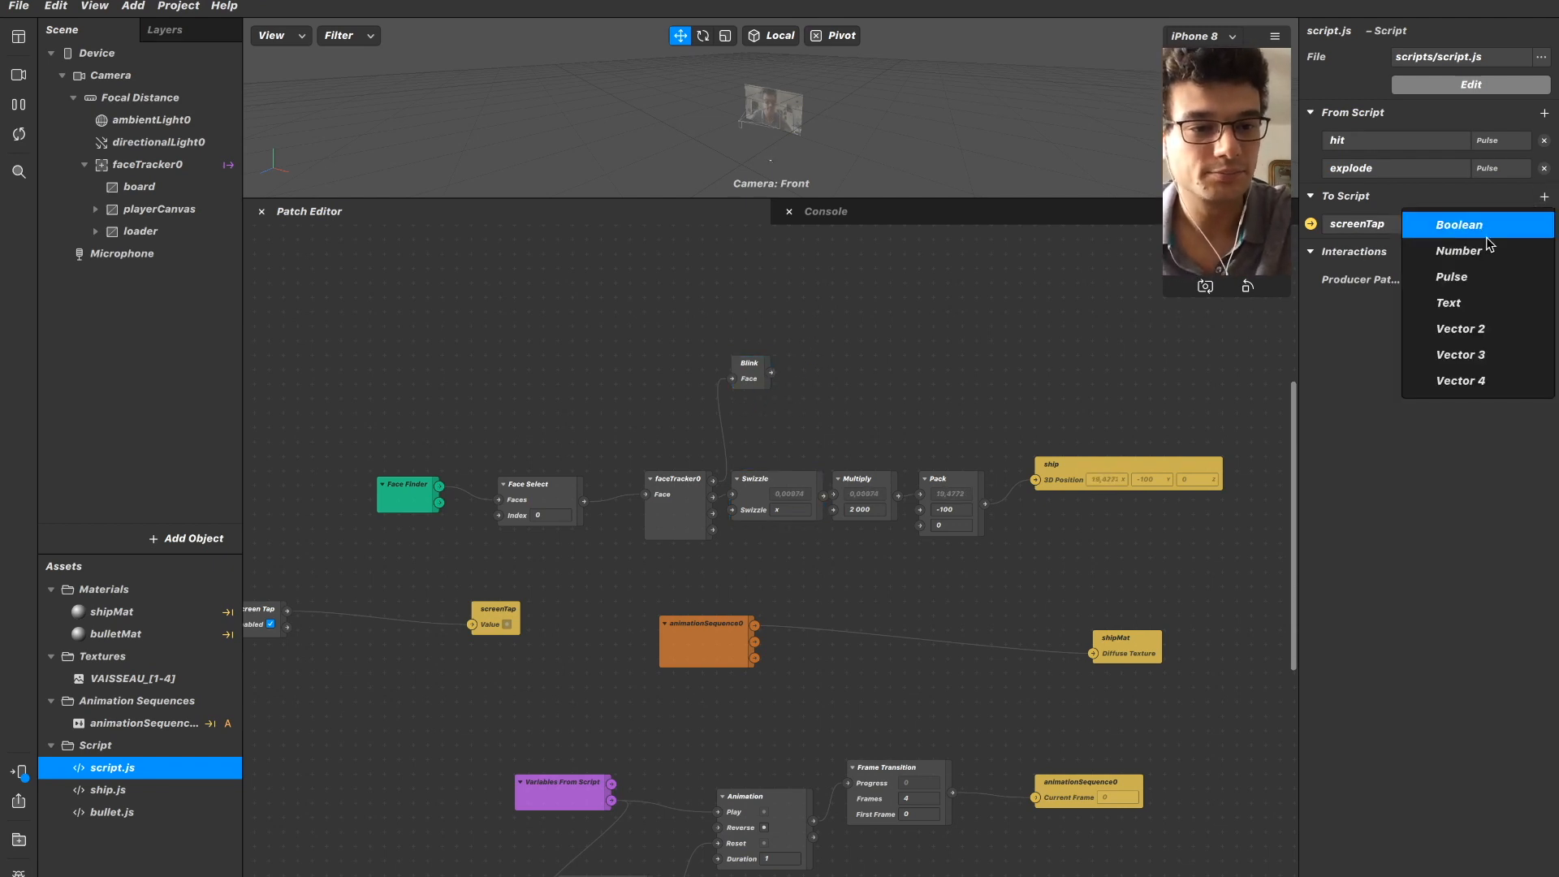
click(1456, 276)
double_click(1417, 252)
key(BackSpace)
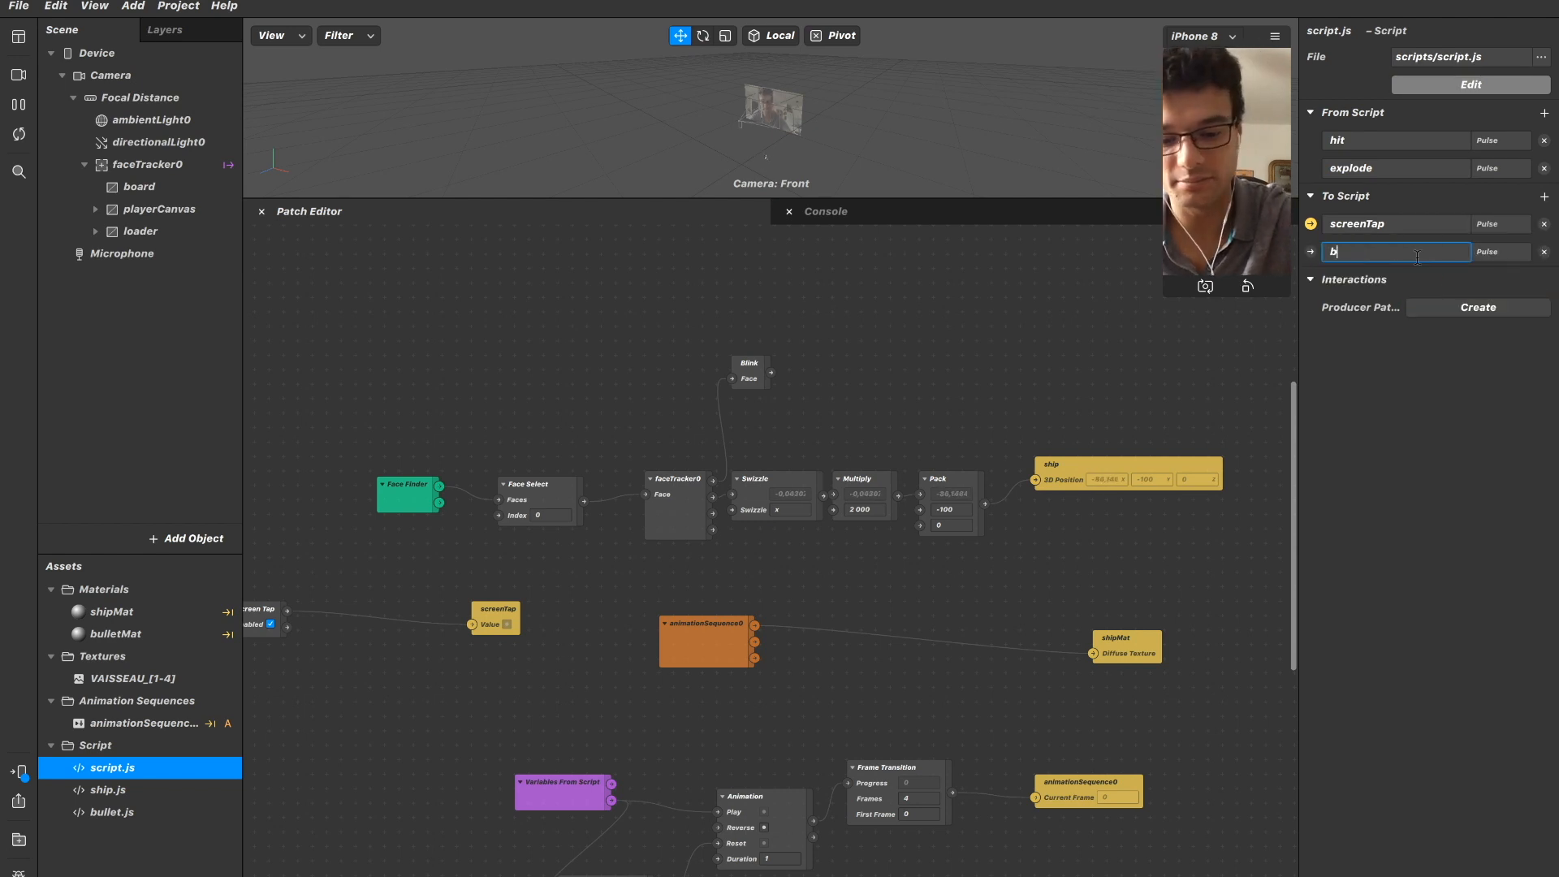
key(Return)
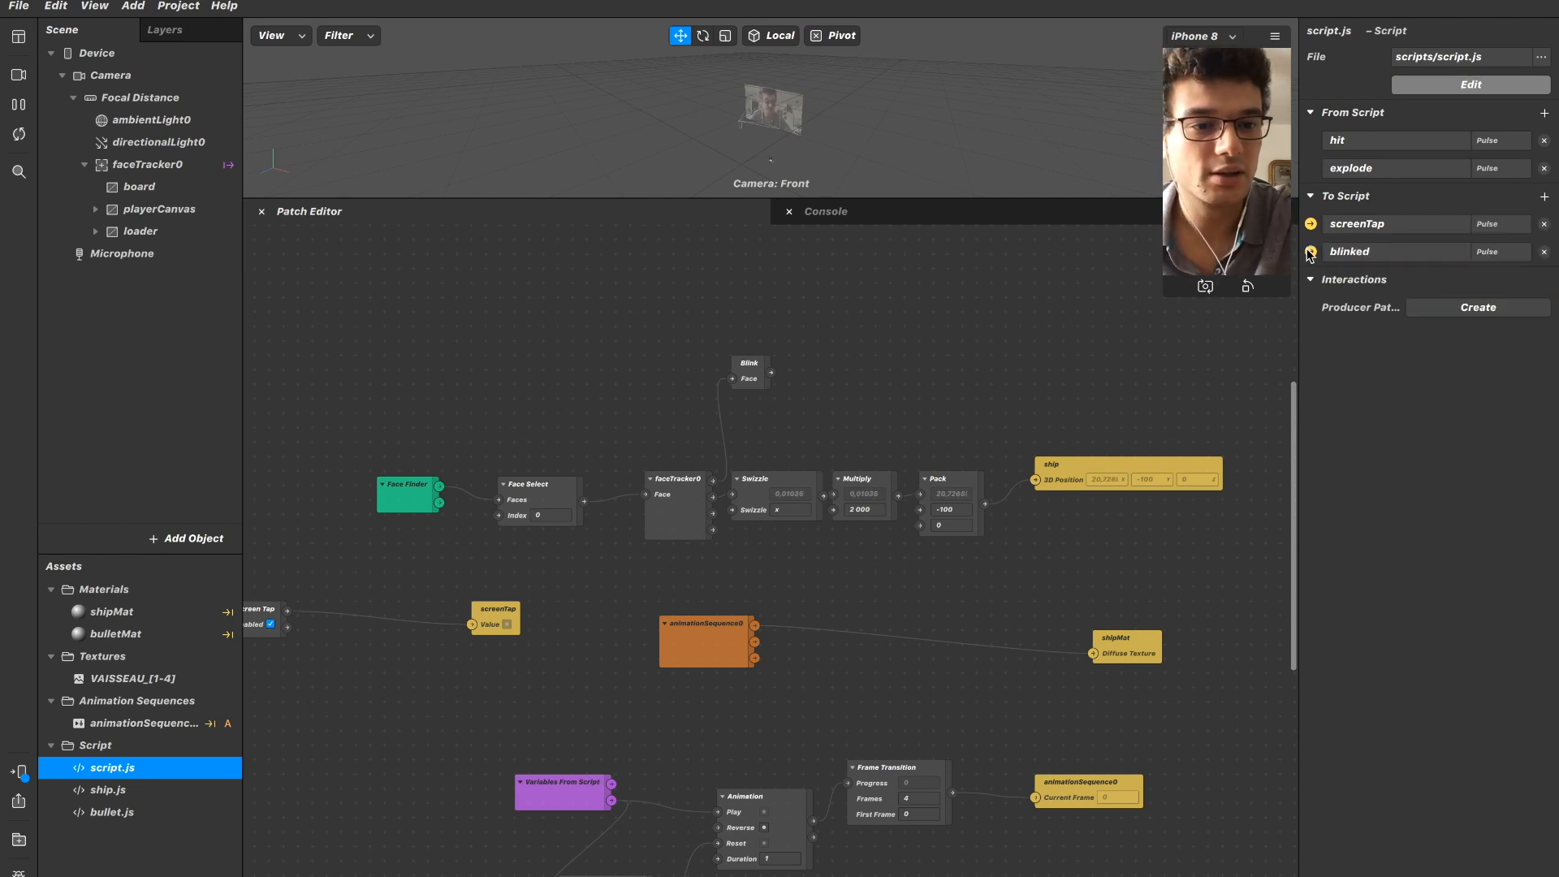
Create the blinked patch, place it beside Blink and connect Blink's output to its value.
click(1311, 252)
drag(806, 601, 895, 380)
drag(768, 376, 826, 349)
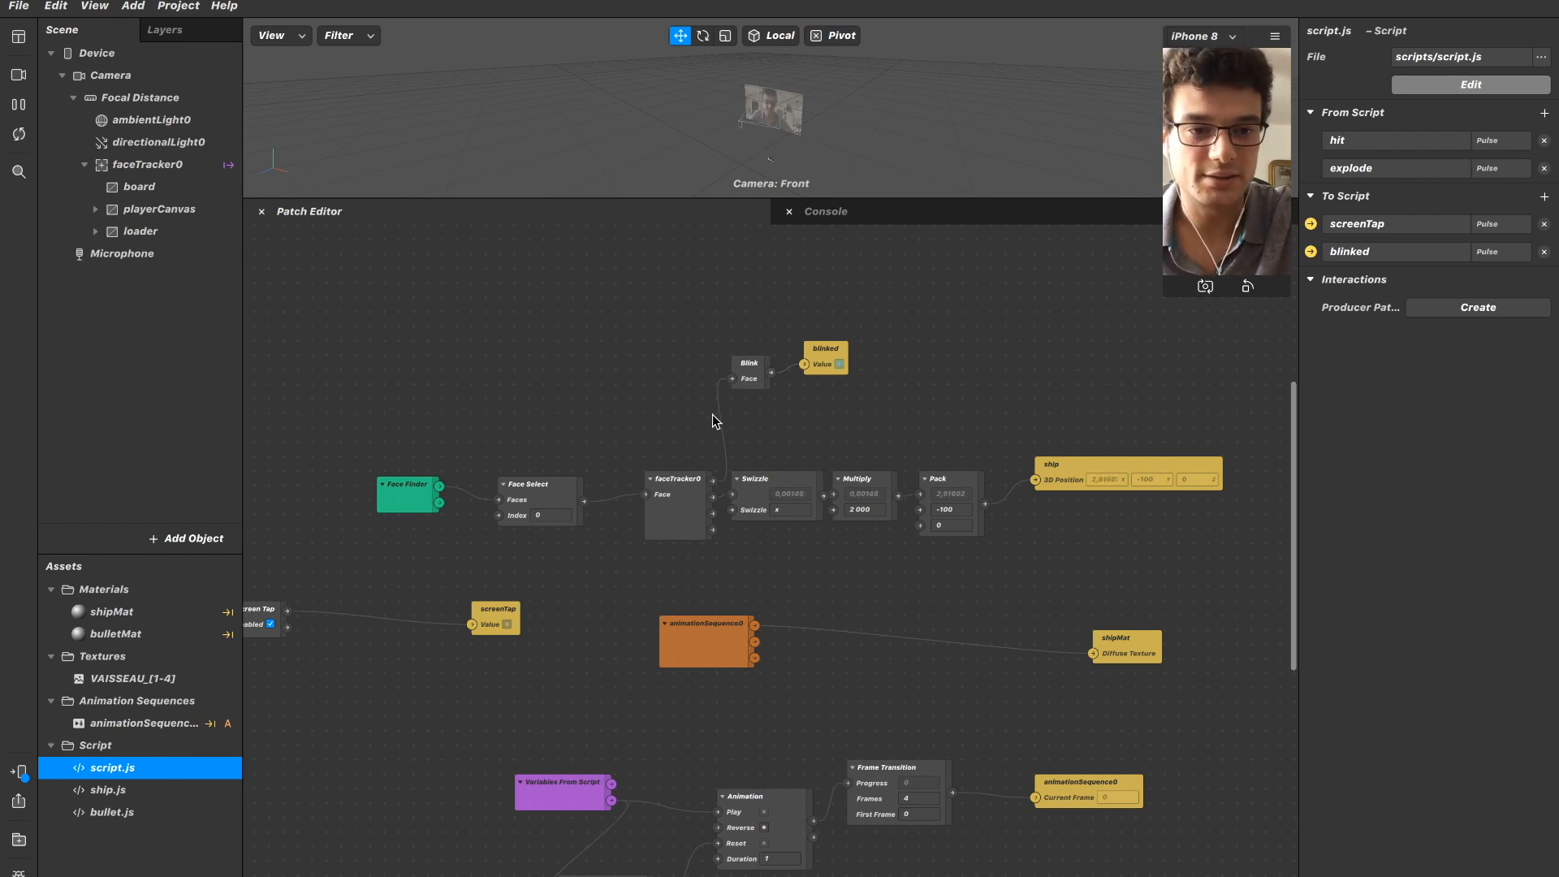
Return to script.js in the code editor and insert a blank line after the ship lookup in Promise.all.
double_click(157, 790)
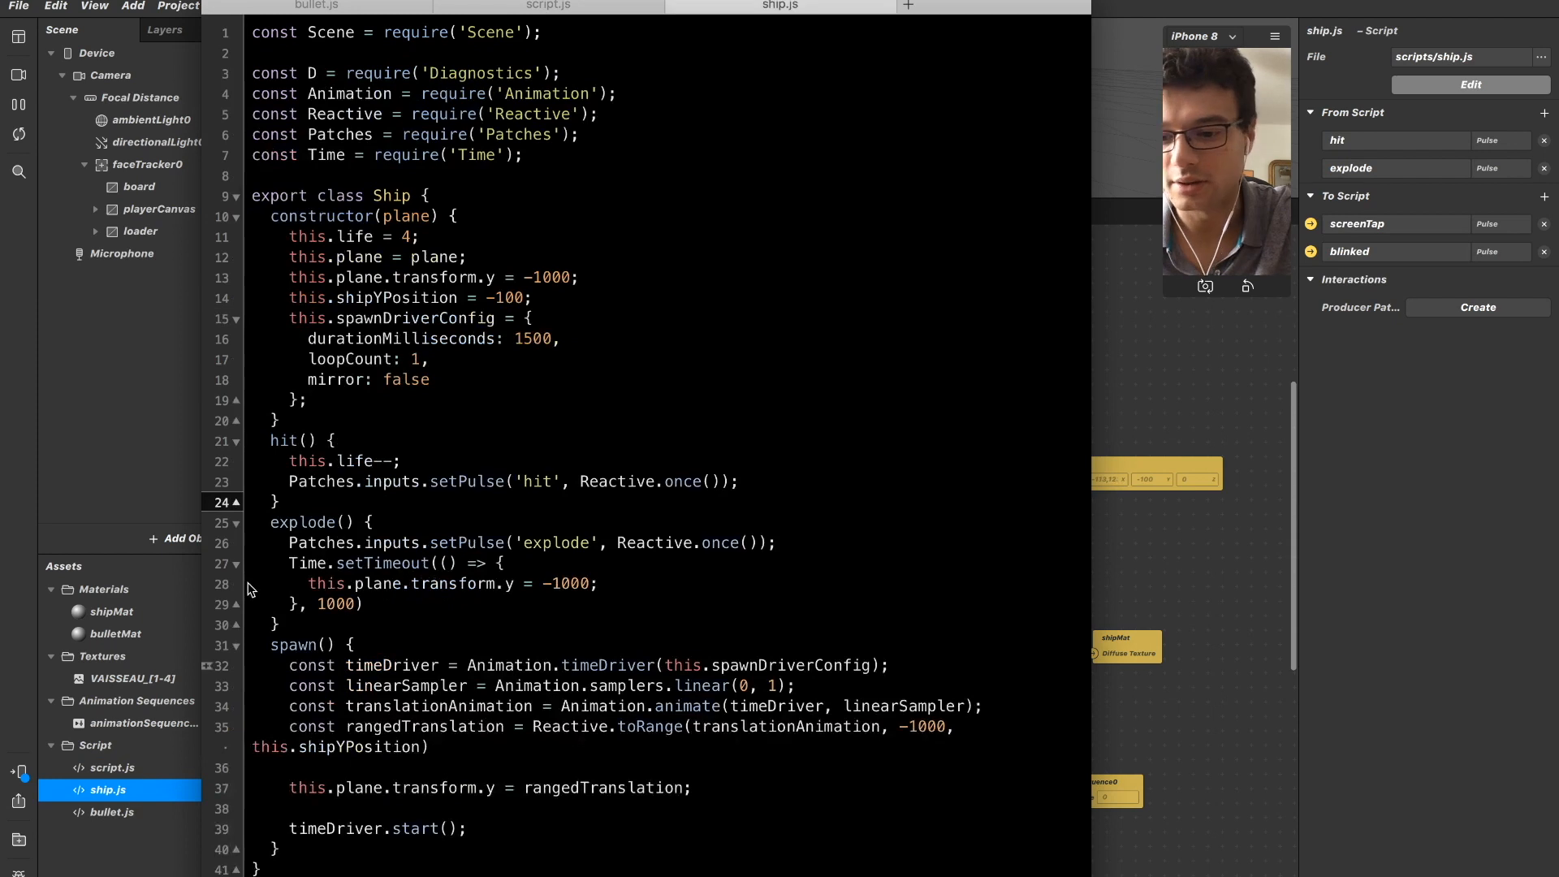
click(673, 4)
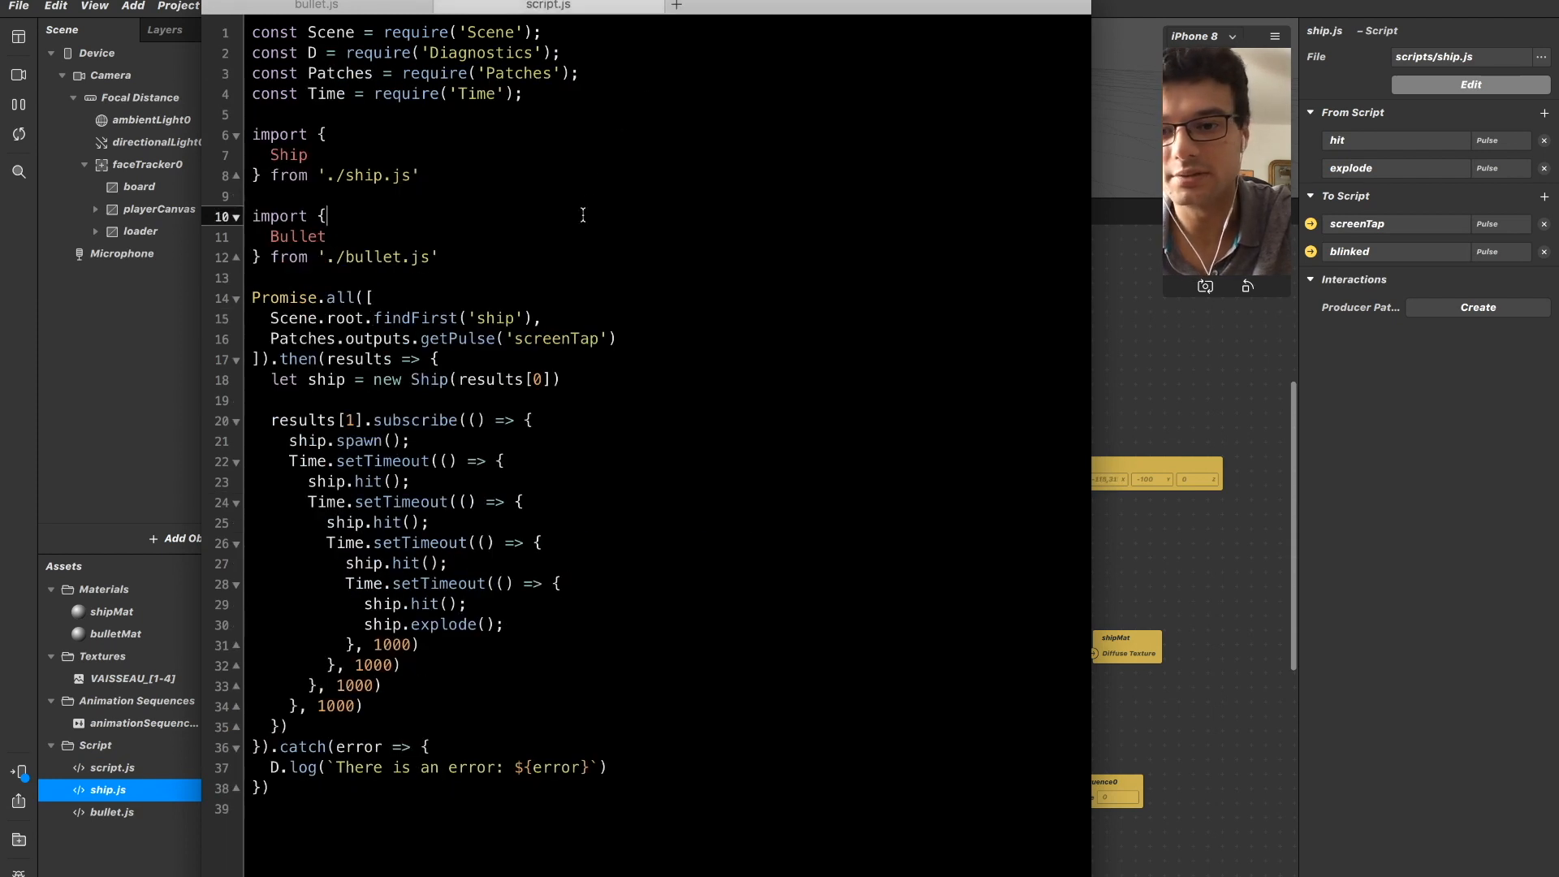
key(Down)
key(Down)
key(Down)
key(Down)
key(Down)
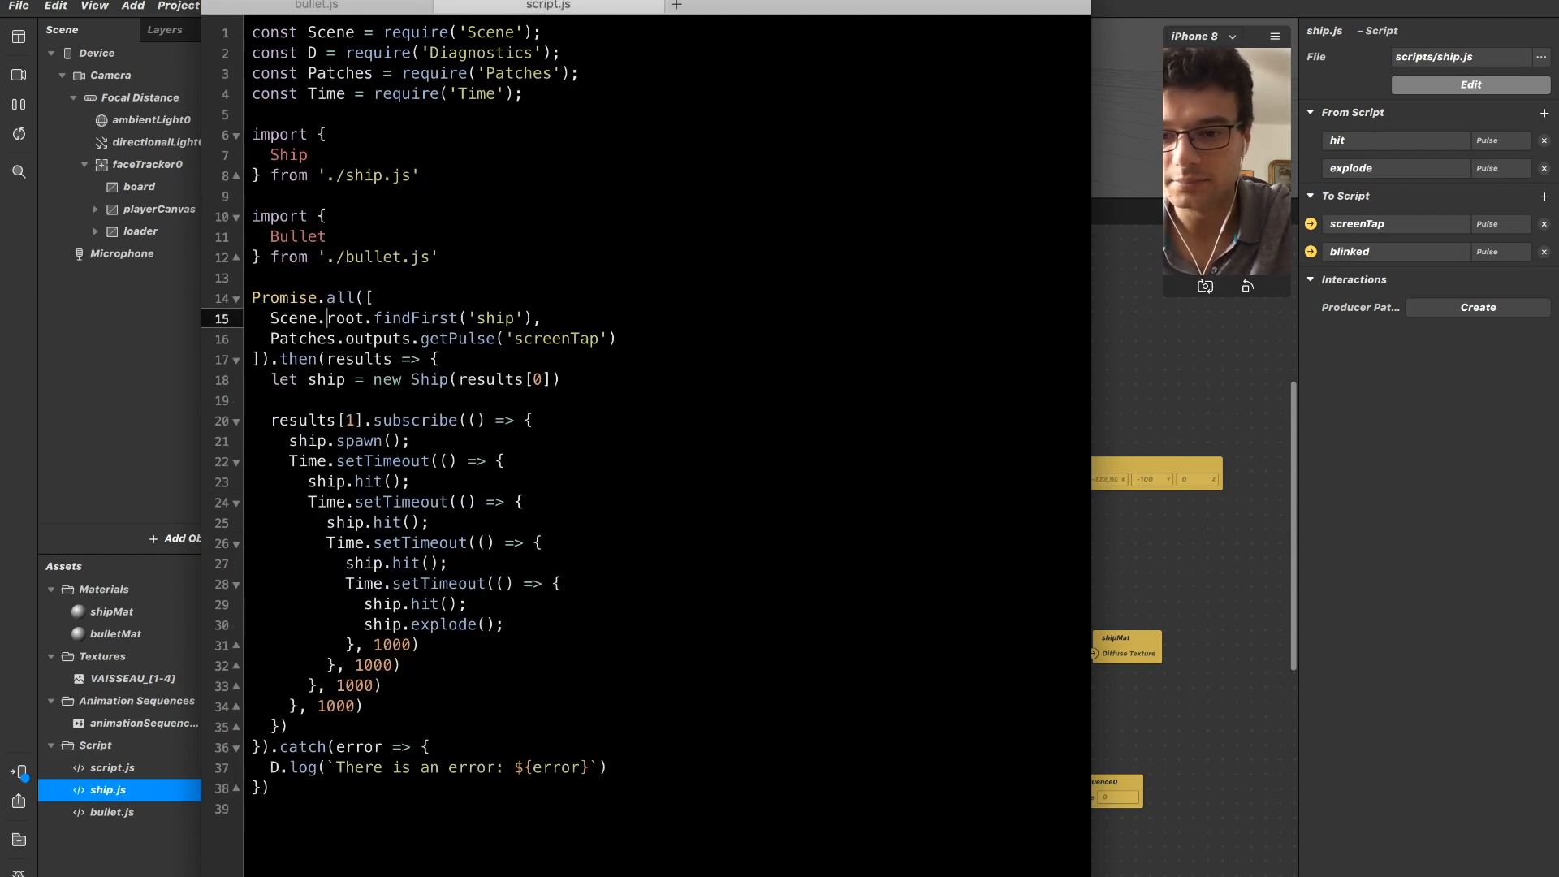
key(Return)
Add the comment "// Scene objects" above the ship lookup.
key(Up)
key(Up)
key(End)
key(Return)
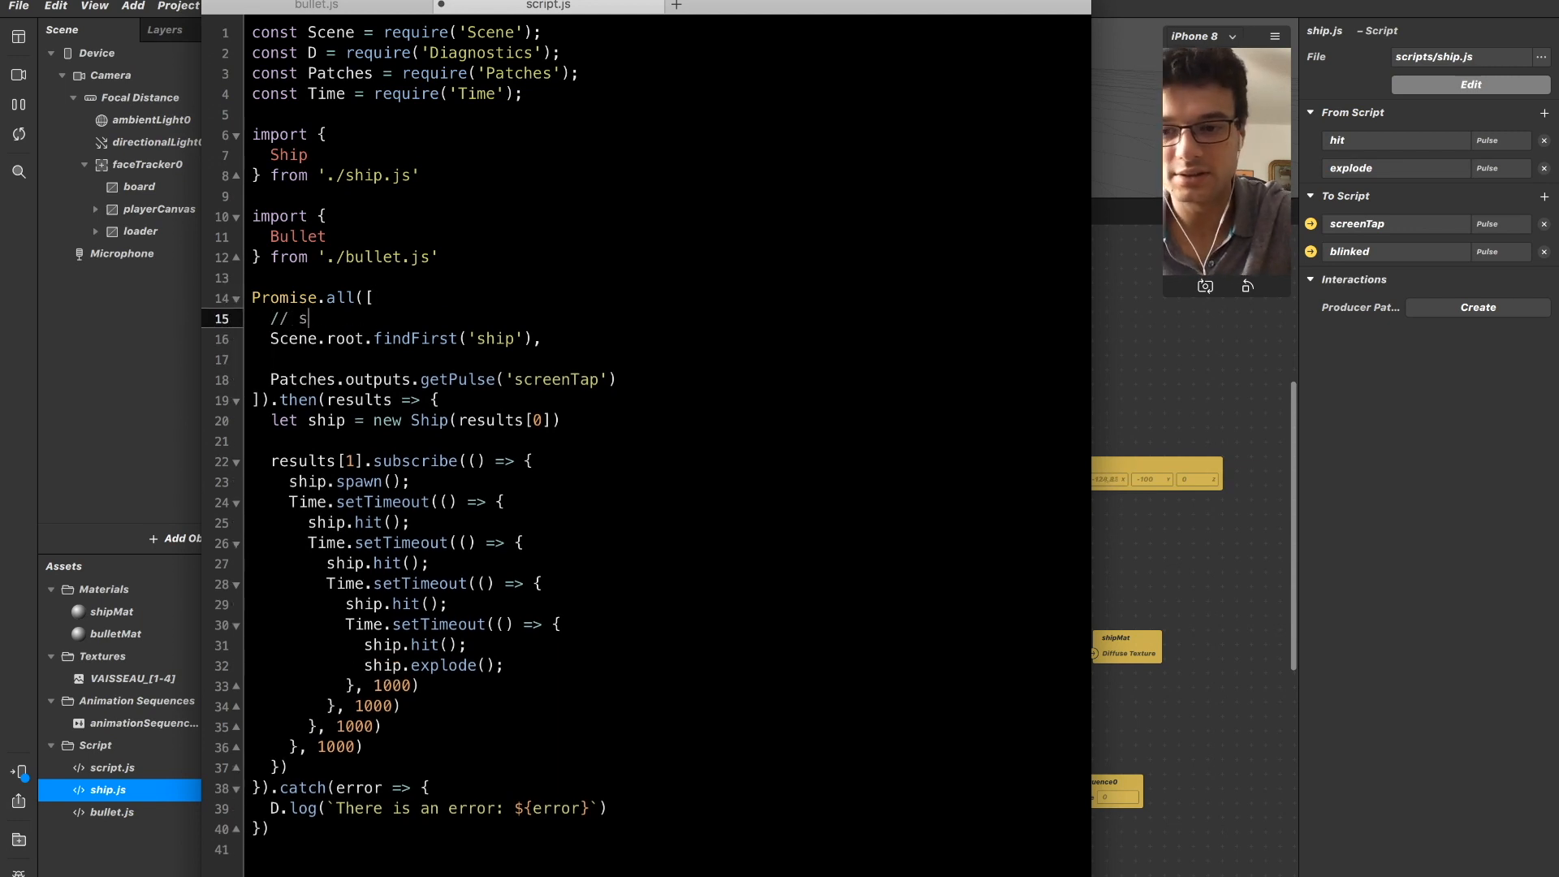
text(// Scene obects)
key(Down)
key(BackSpace)
text(d)
key(Up)
key(BackSpace)
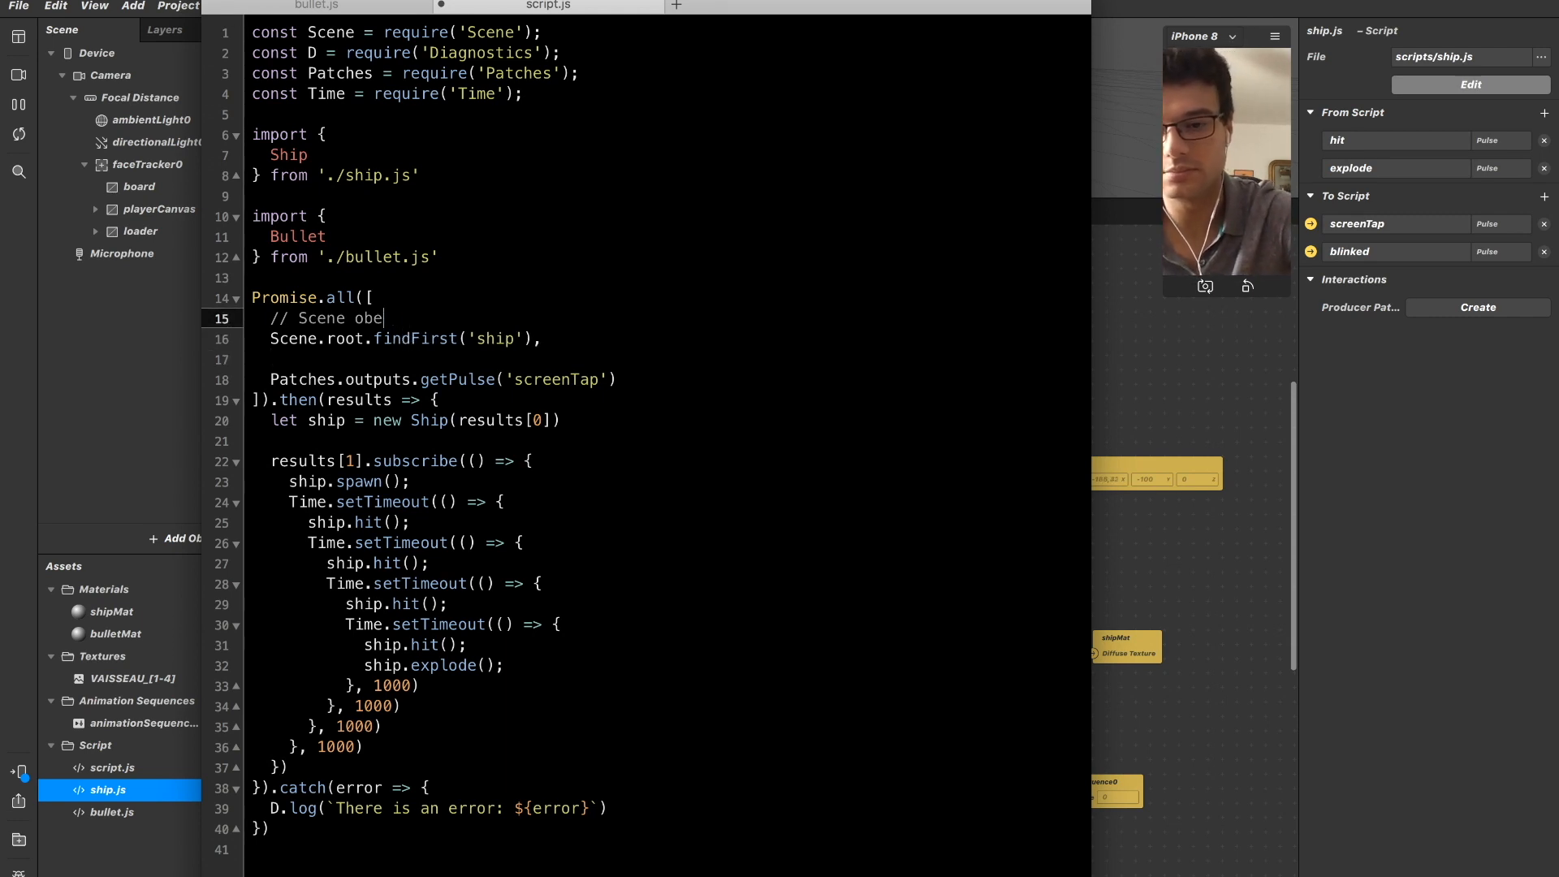
key(Down)
key(Down)
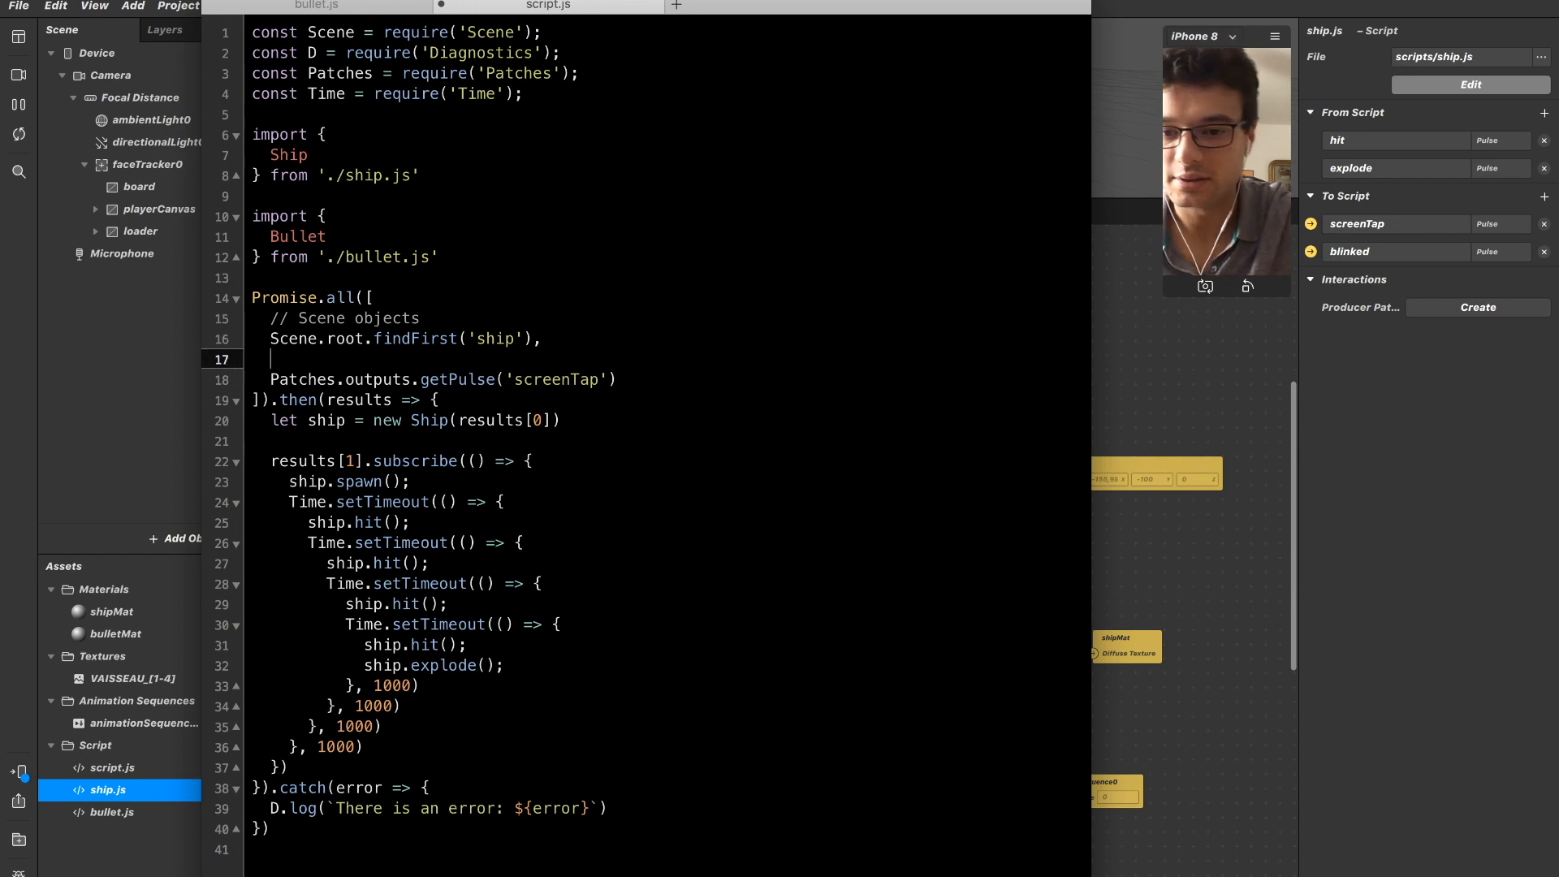
Add the comment "// Patches outputs" above the screenTap pulse line.
key(Return)
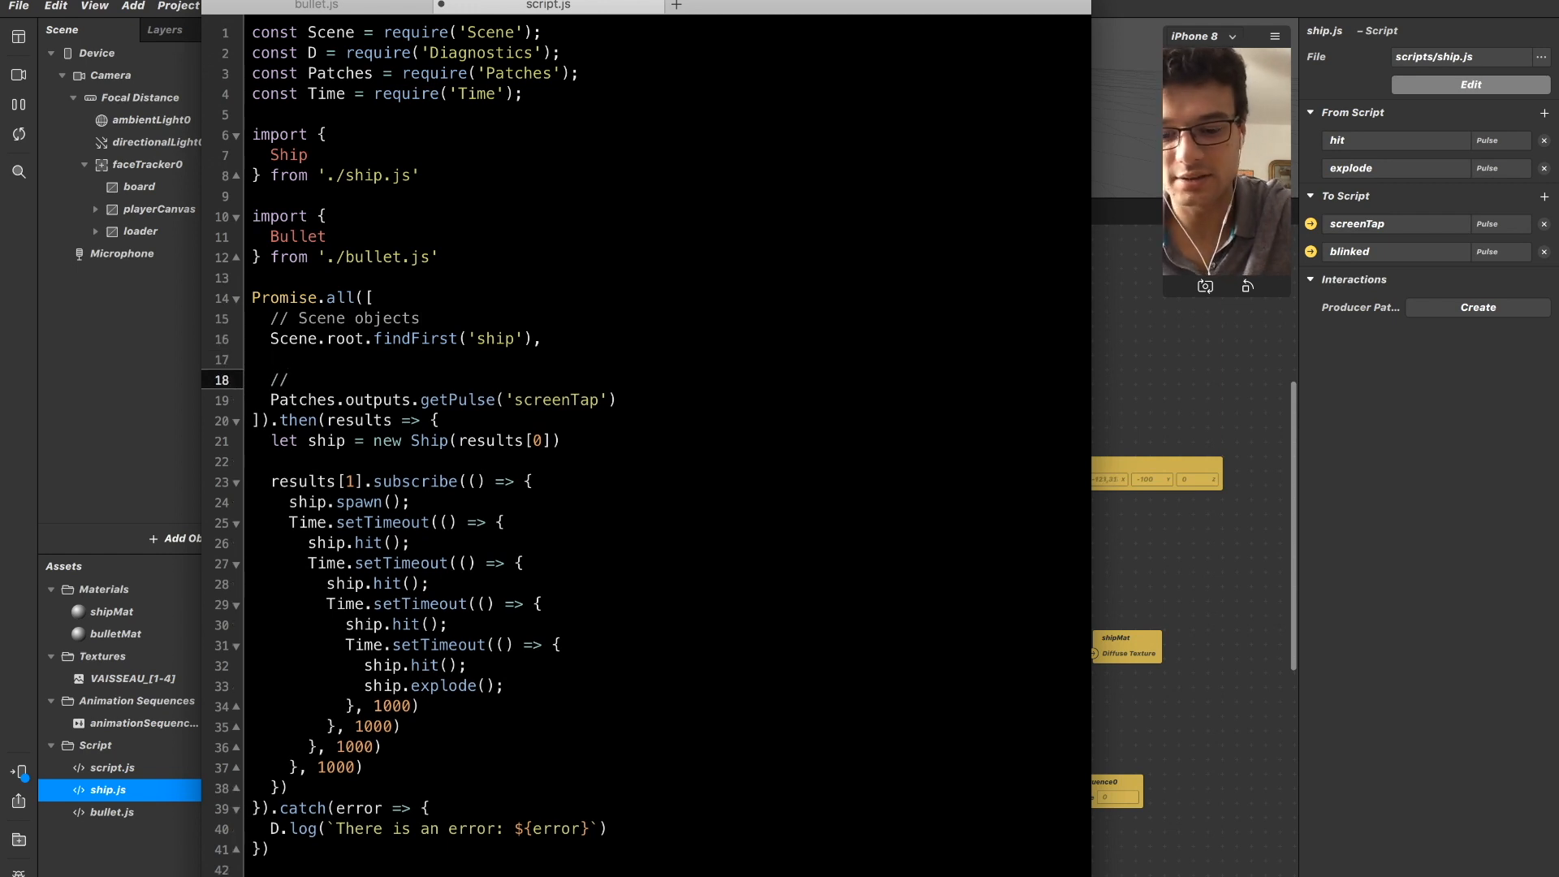
key(BackSpace)
key(BackSpace)
key(BackSpace)
key(BackSpace)
key(BackSpace)
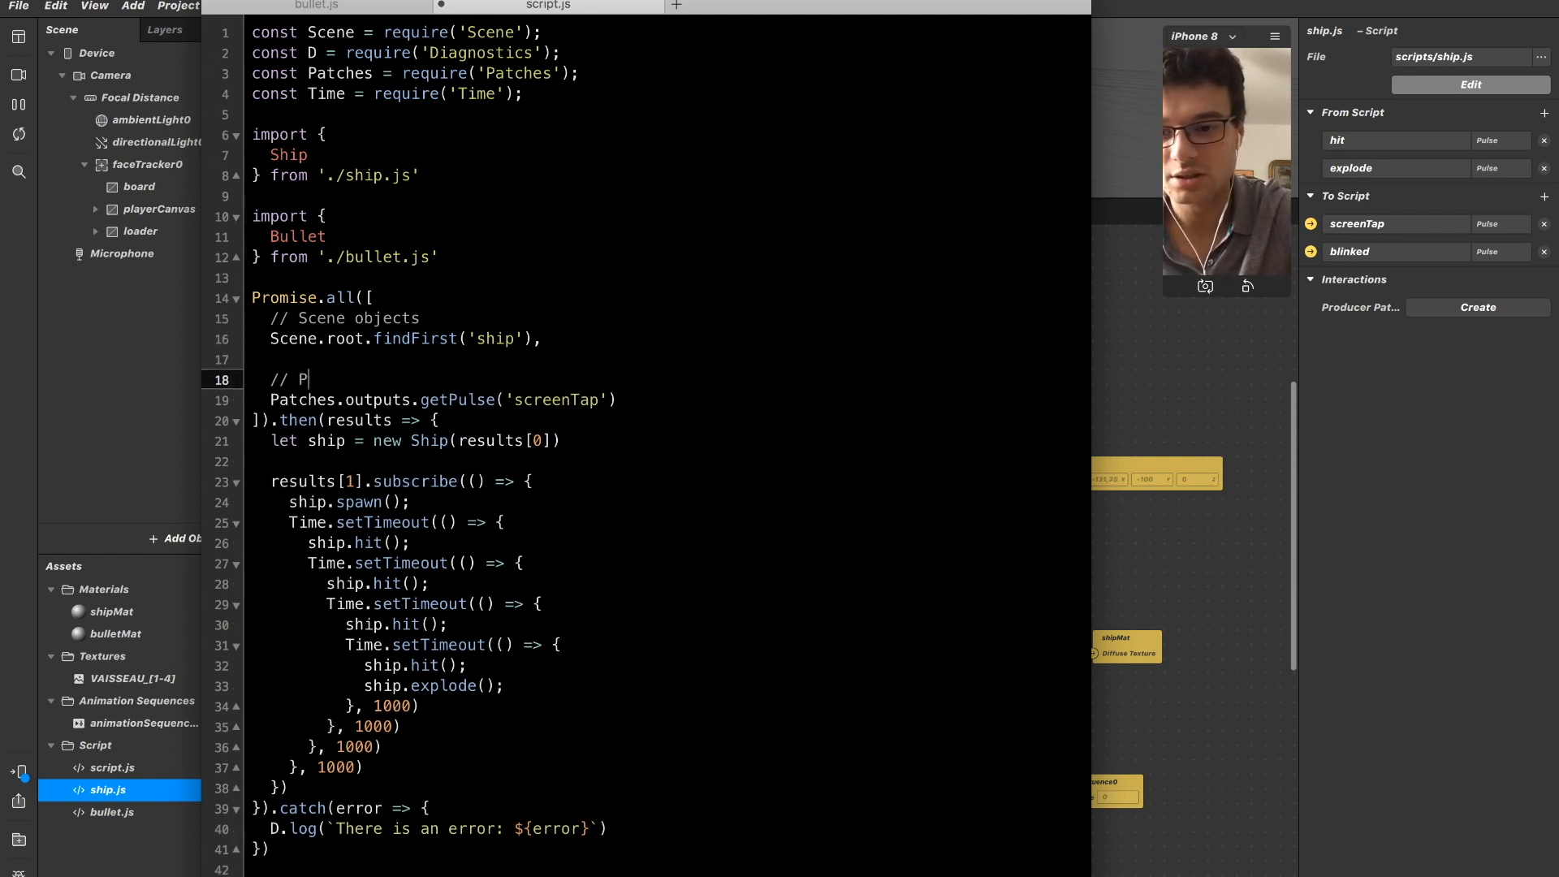
text(atches outputs)
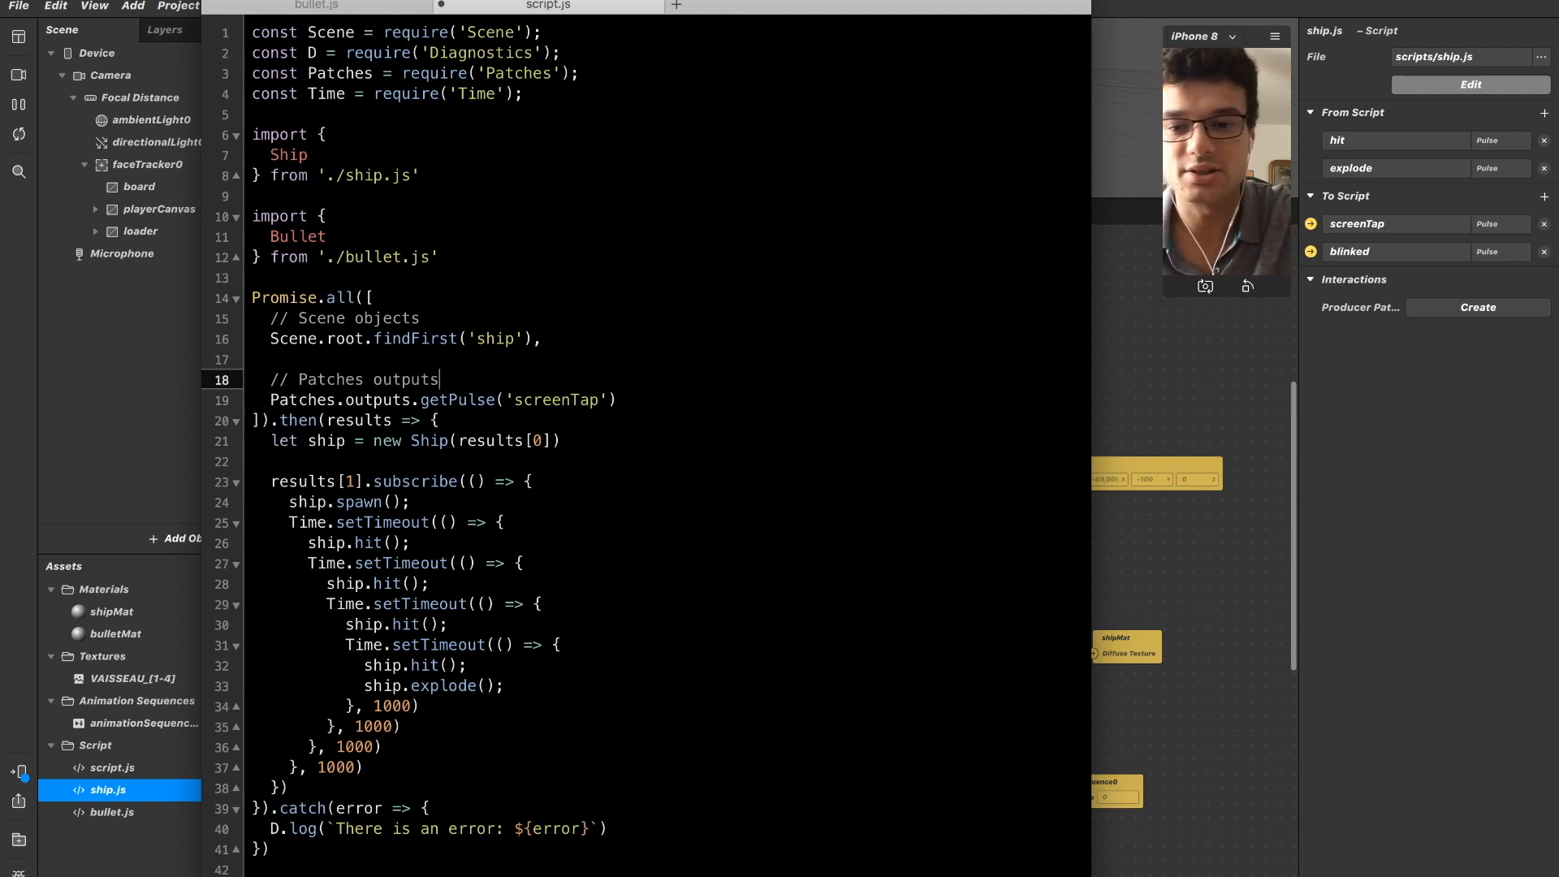
Duplicate the screenTap pulse line as Patches.outputs.getPulse('blinked'), directly below it in Promise.all.
key(Down)
key(Return)
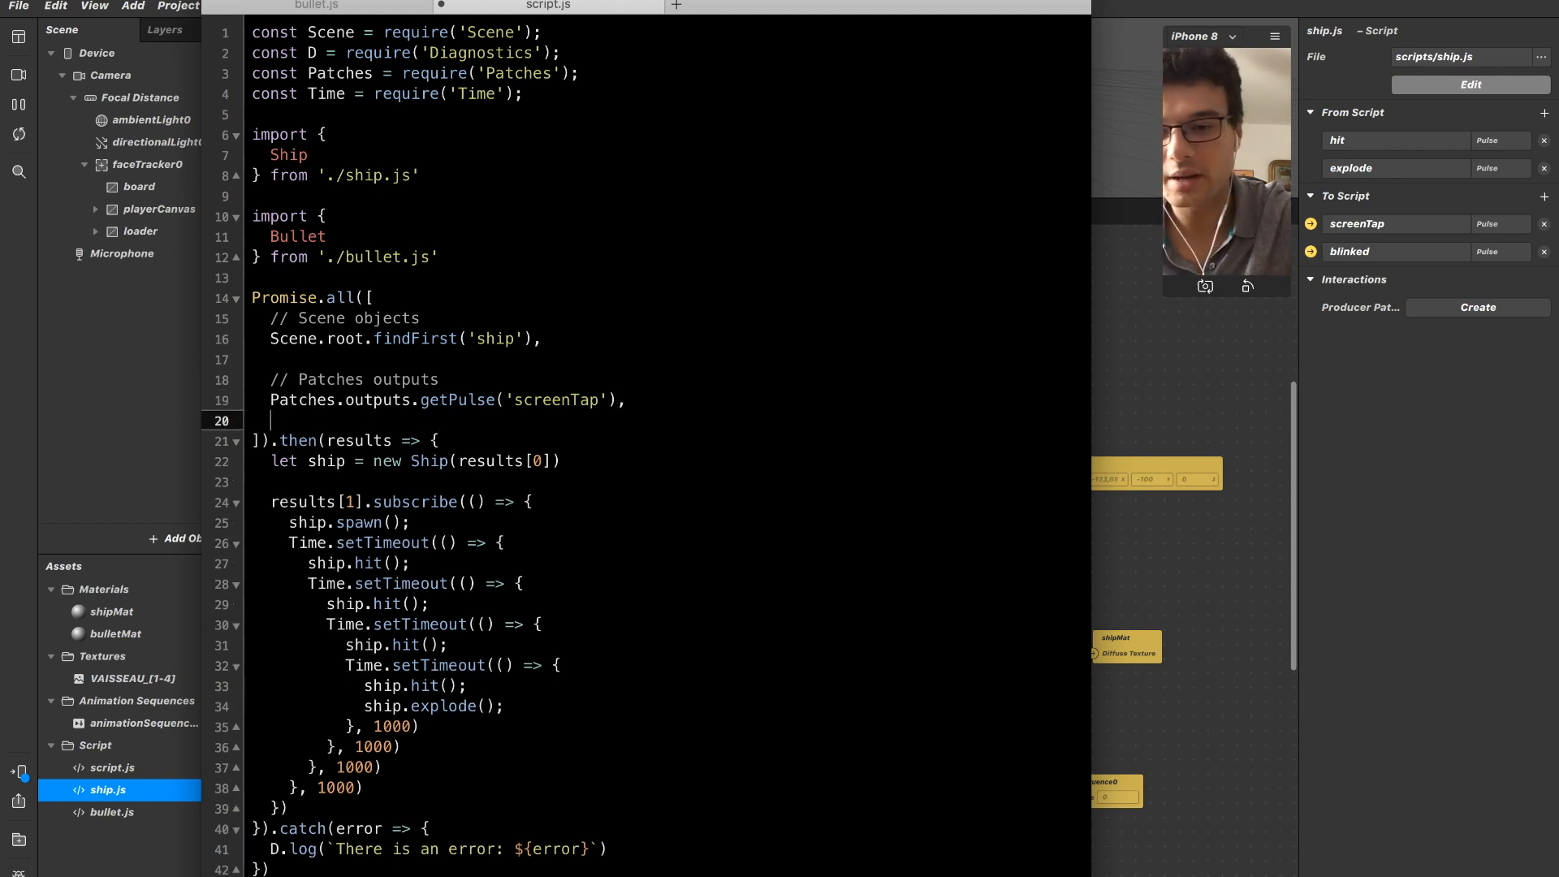
key(Up)
key(super+shift+Right)
key(super+c)
key(Down)
key(super+v)
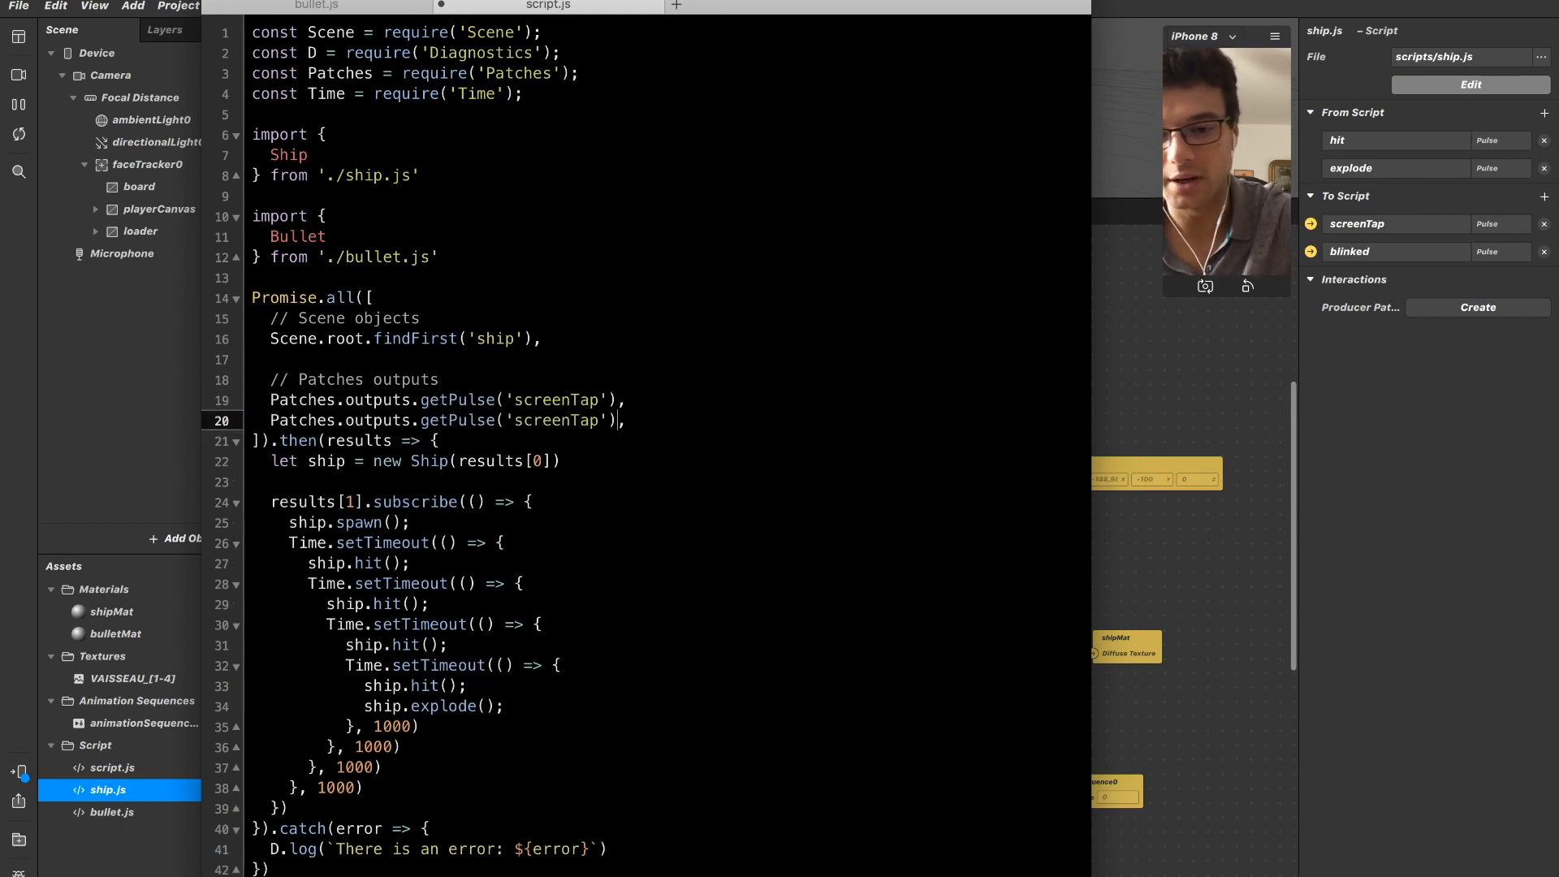
key(shift+Left)
key(shift+Left)
key(shift+Left)
key(shift+Left)
key(shift+Left)
key(shift+Left)
key(shift+Left)
key(shift+Left)
text(blinked)
Add a Scene.root.findByPath('') call on a new line directly below the ship lookup in Promise.all.
key(Up)
key(Up)
key(Up)
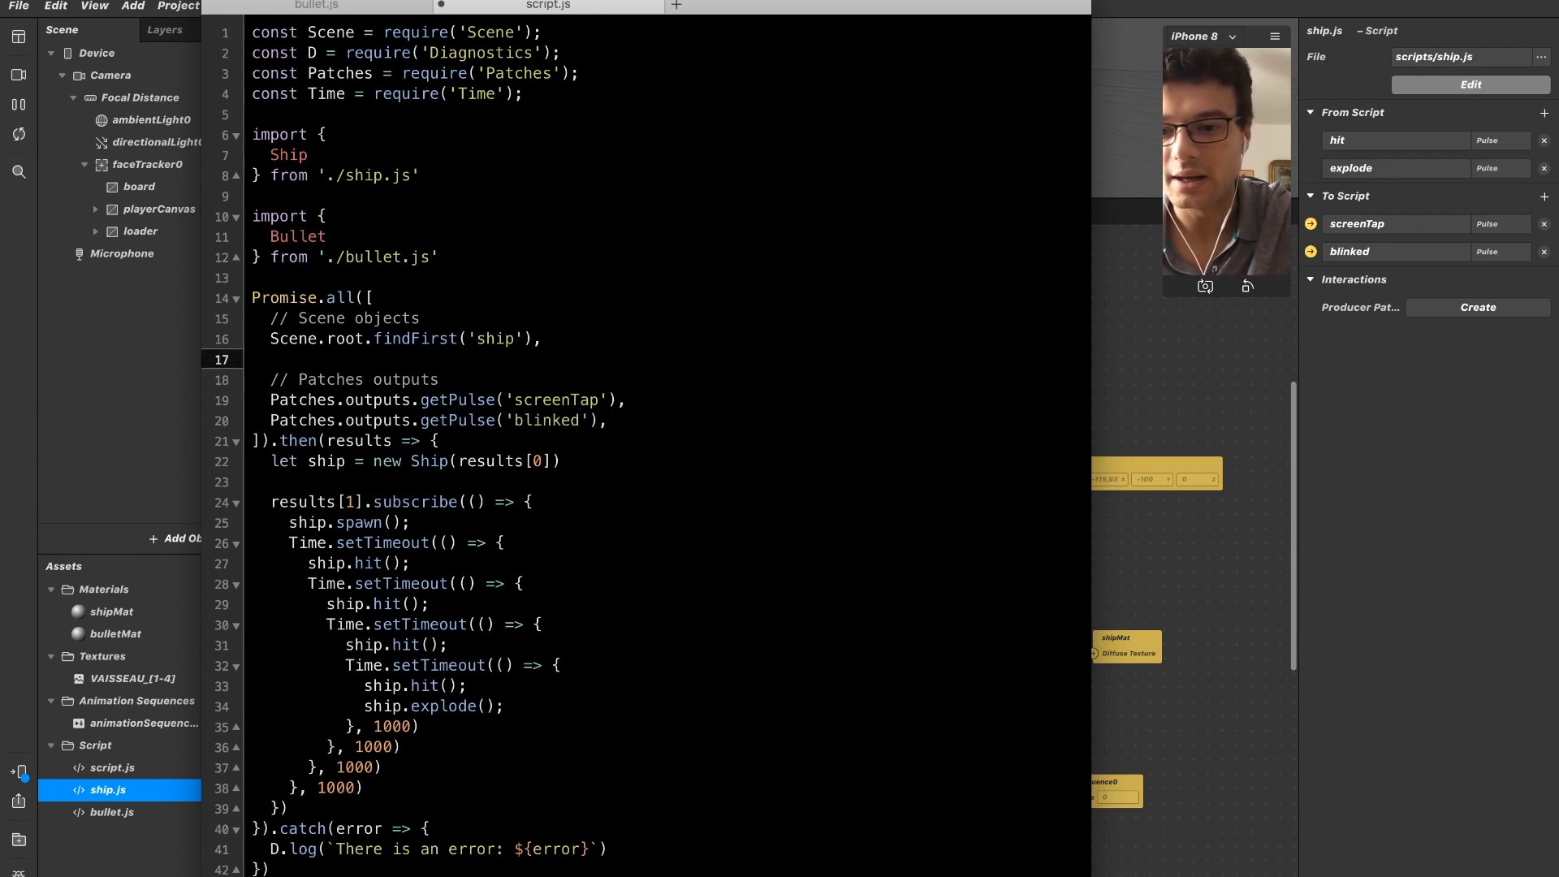
key(Return)
key(Up)
text(S)
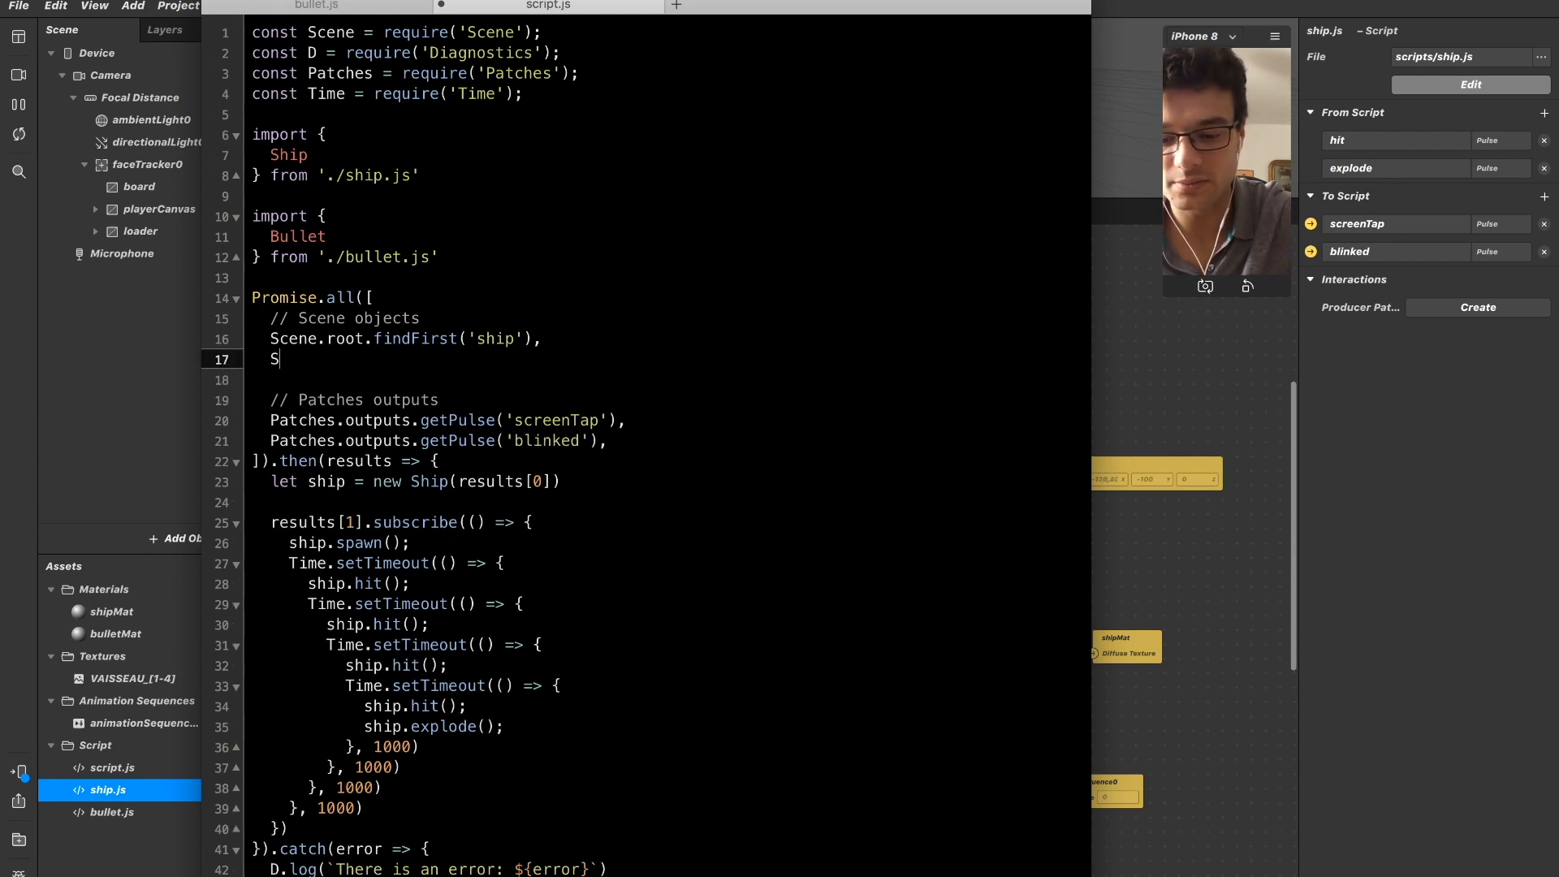
text(cene.root.firs)
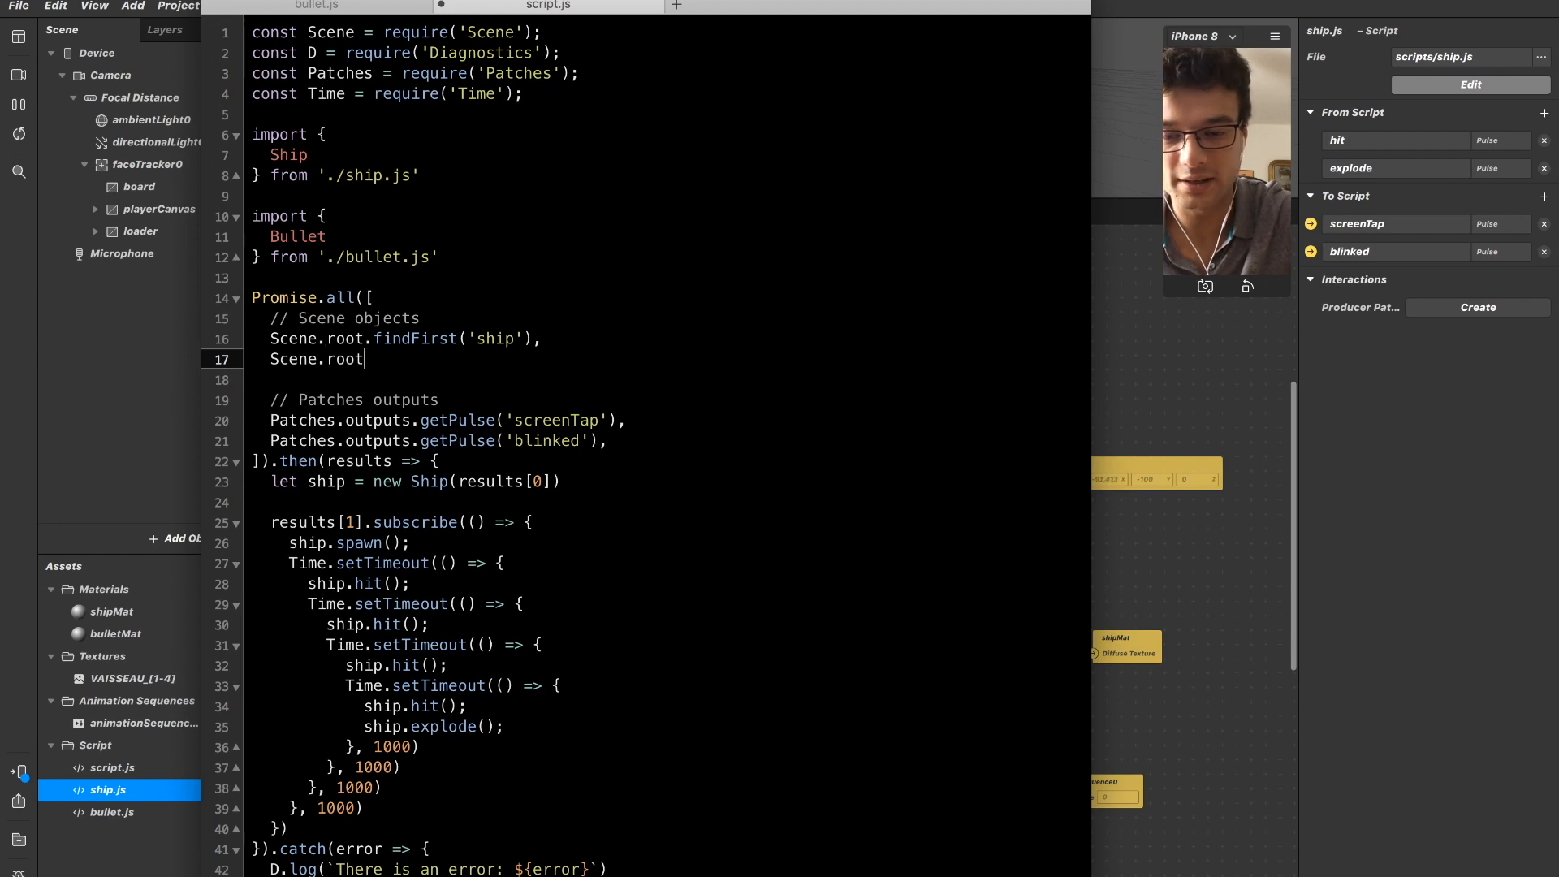
key(BackSpace)
key(BackSpace)
key(BackSpace)
key(BackSpace)
text(findBy)
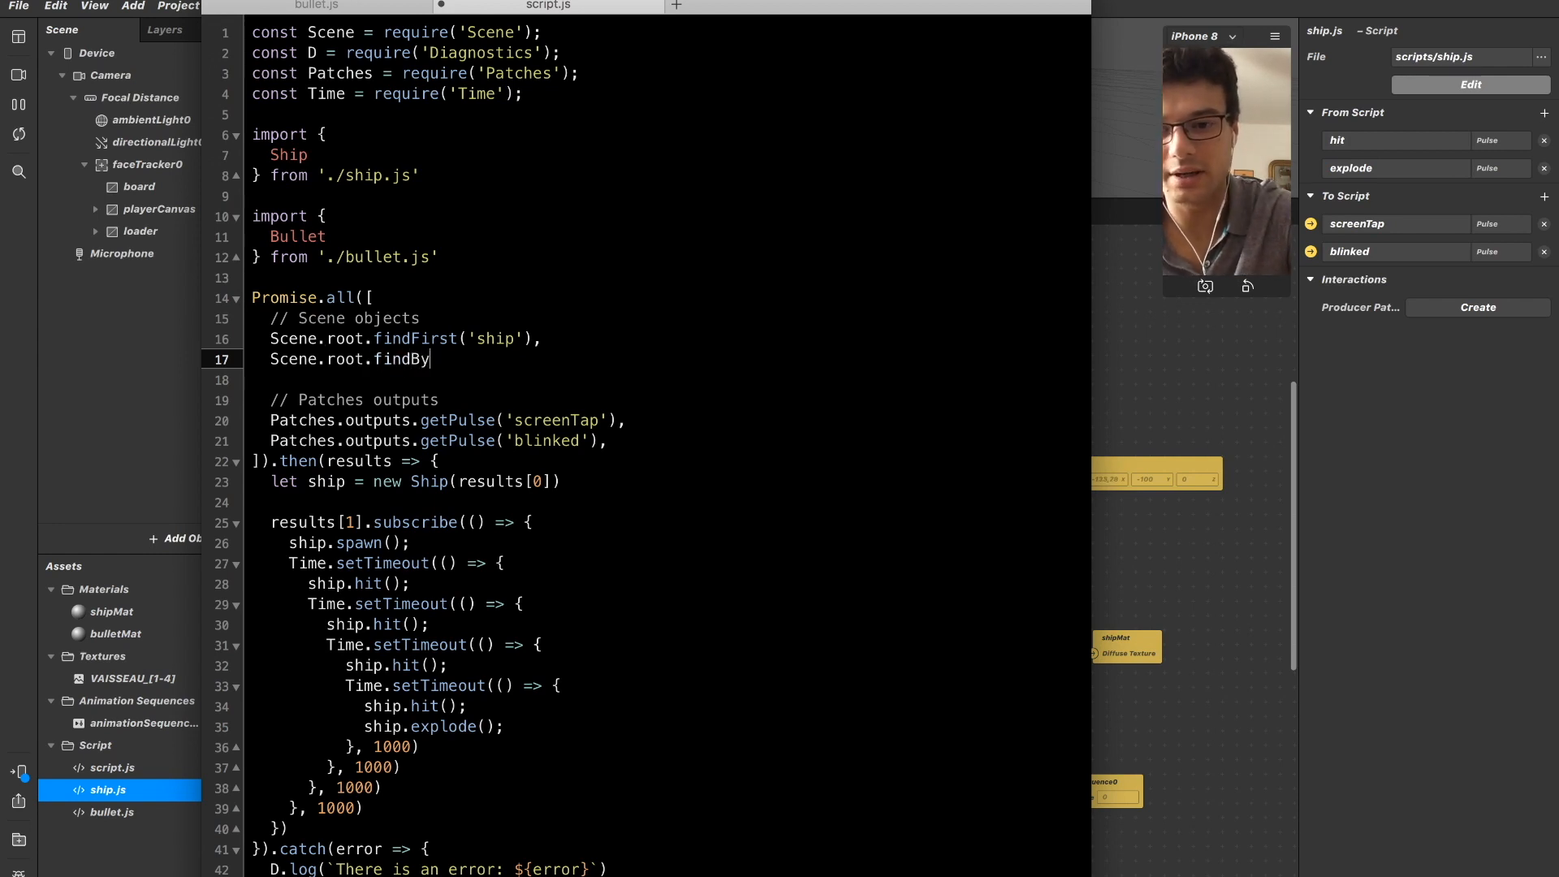
text(Path(')
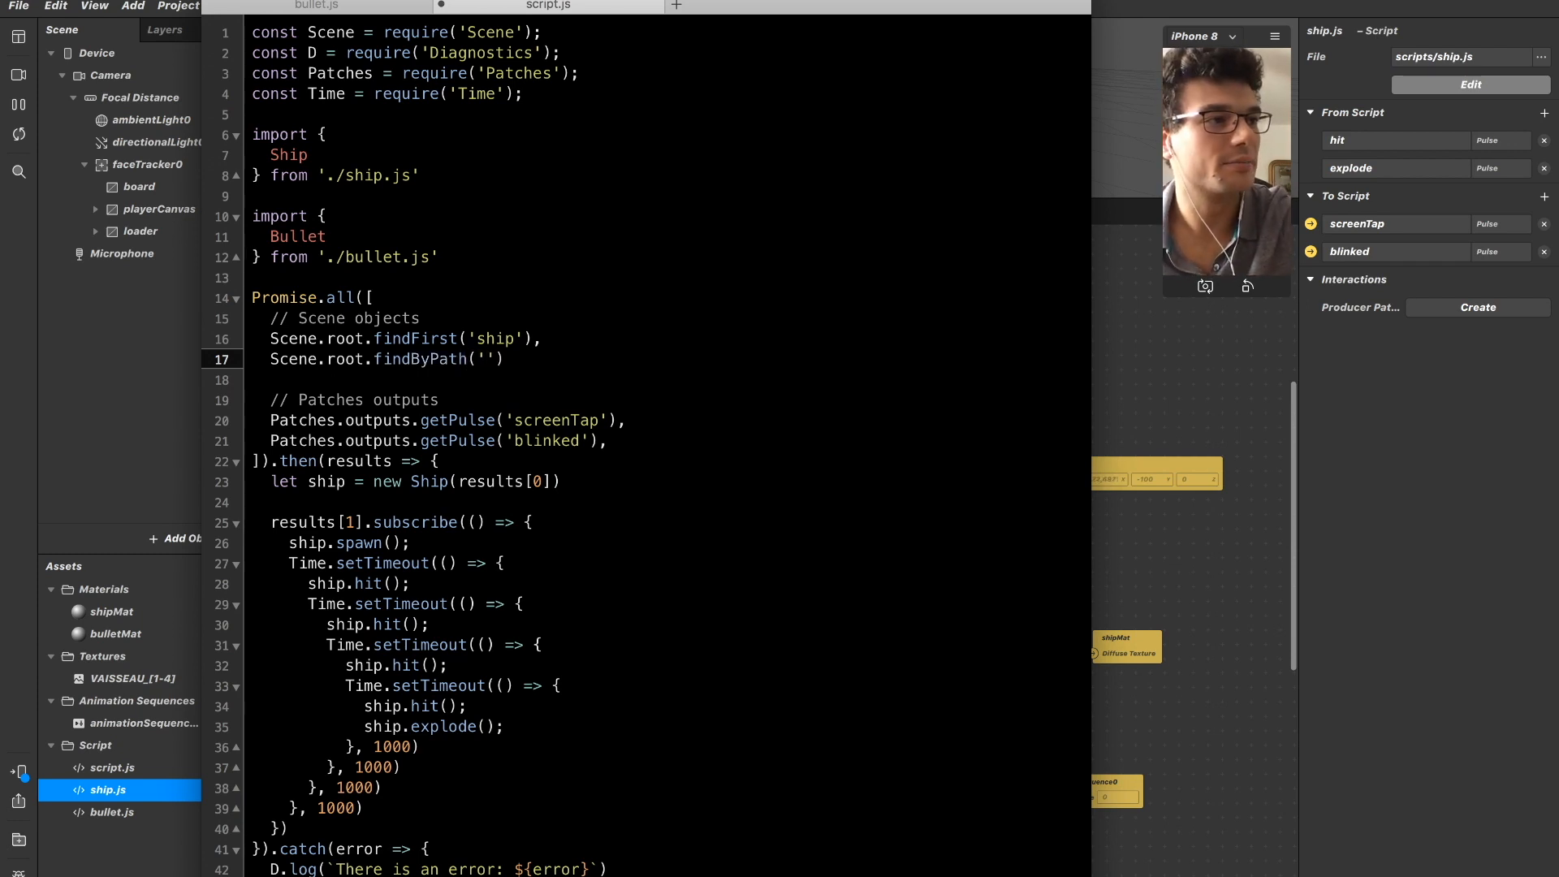
Fill in the findByPath argument as '**/bullet*' and end that Promise.all entry with a comma.
key(super+Tab)
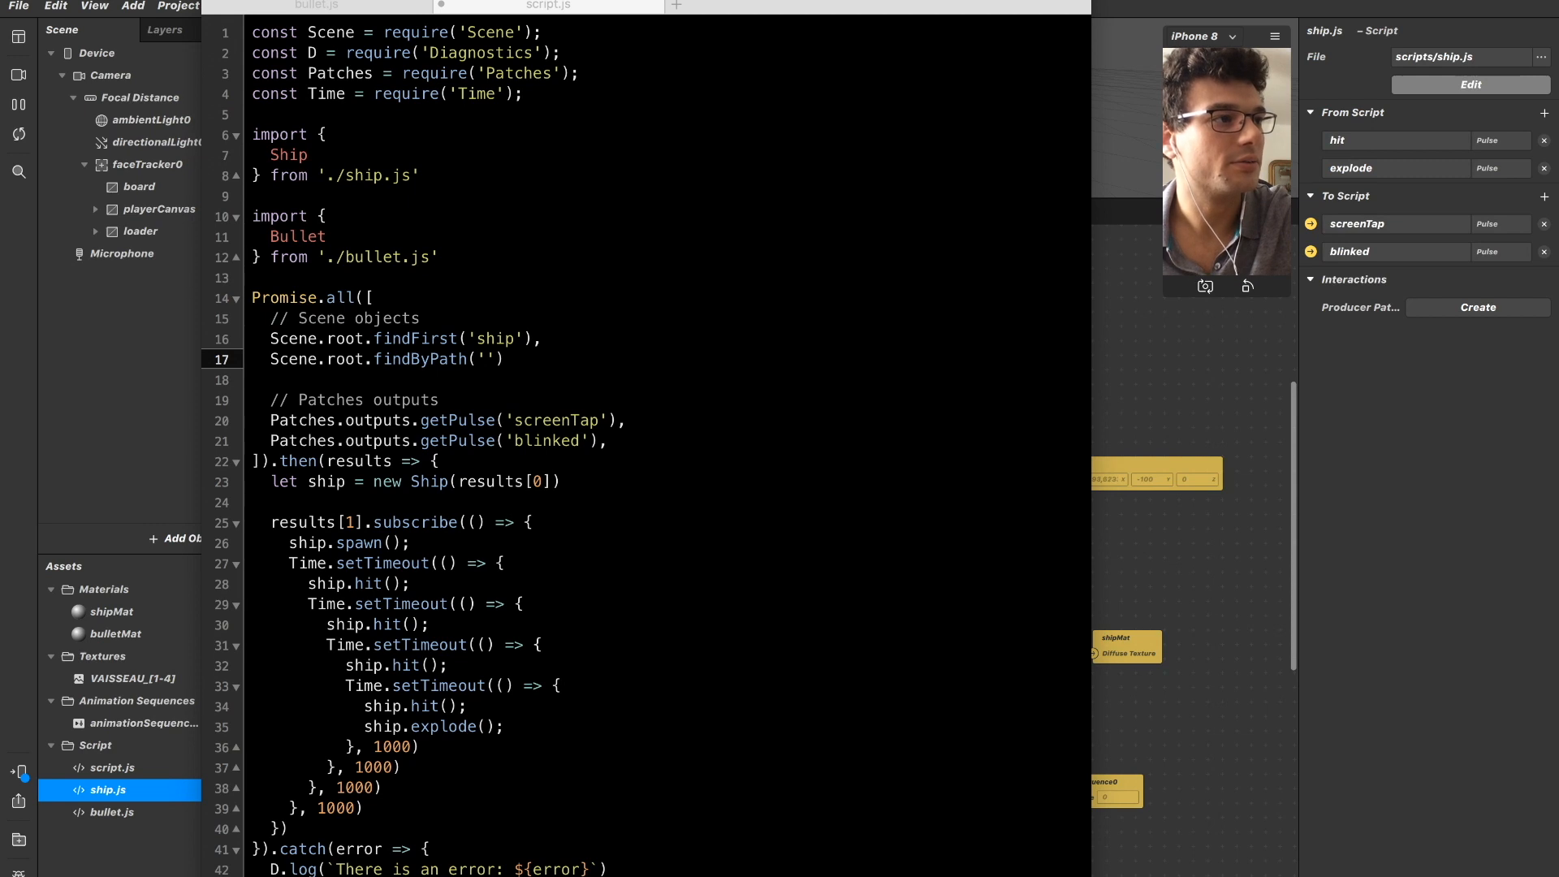
click(486, 361)
key(Right)
key(Right)
key(Right)
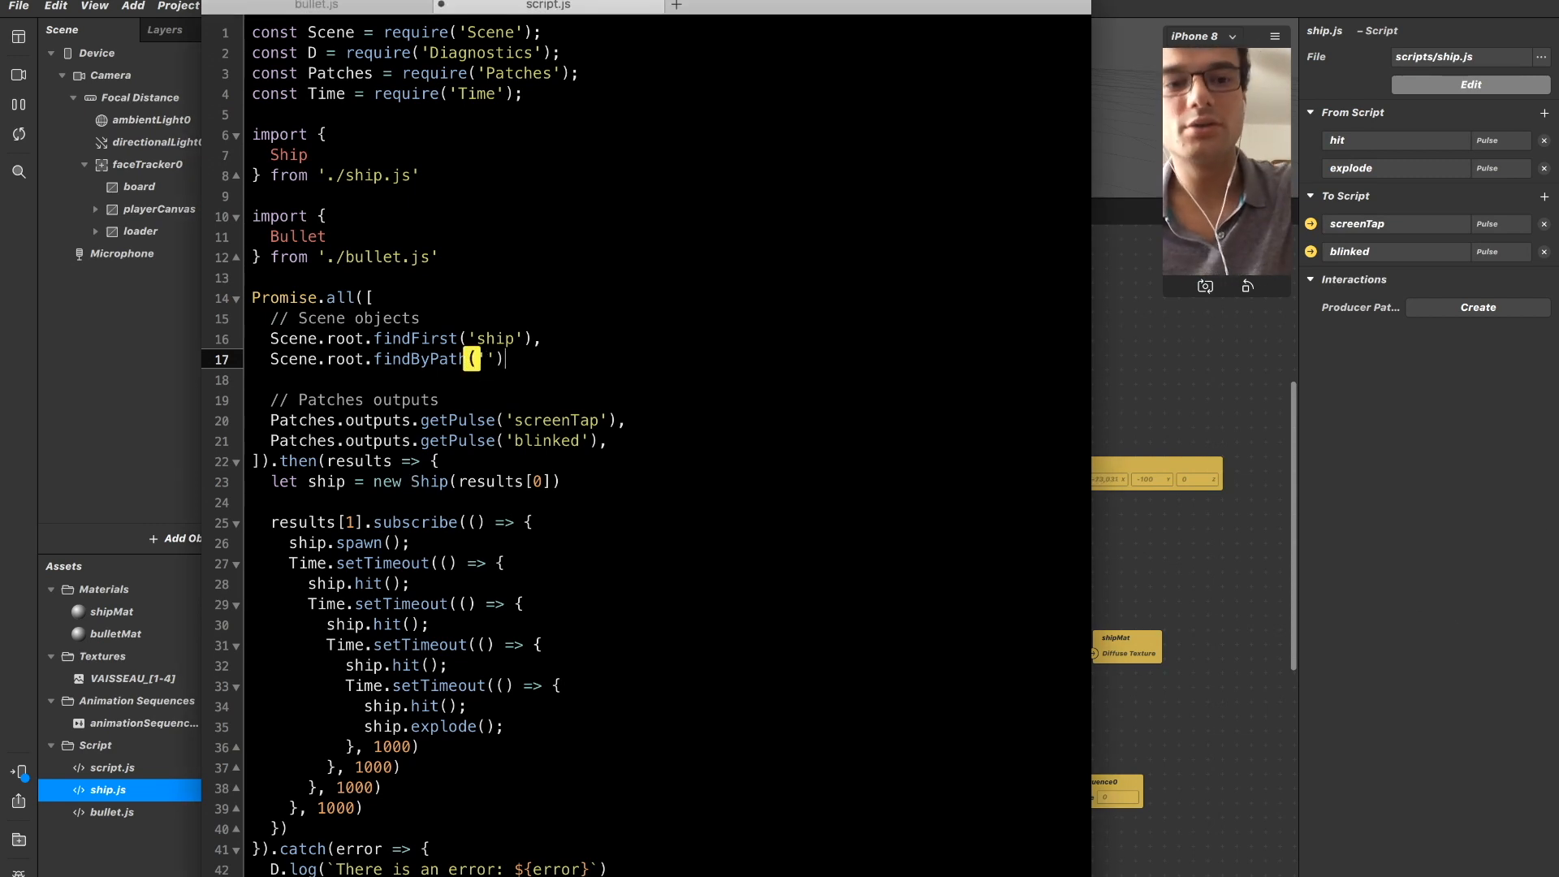
key(Left)
key(shift+super+Left)
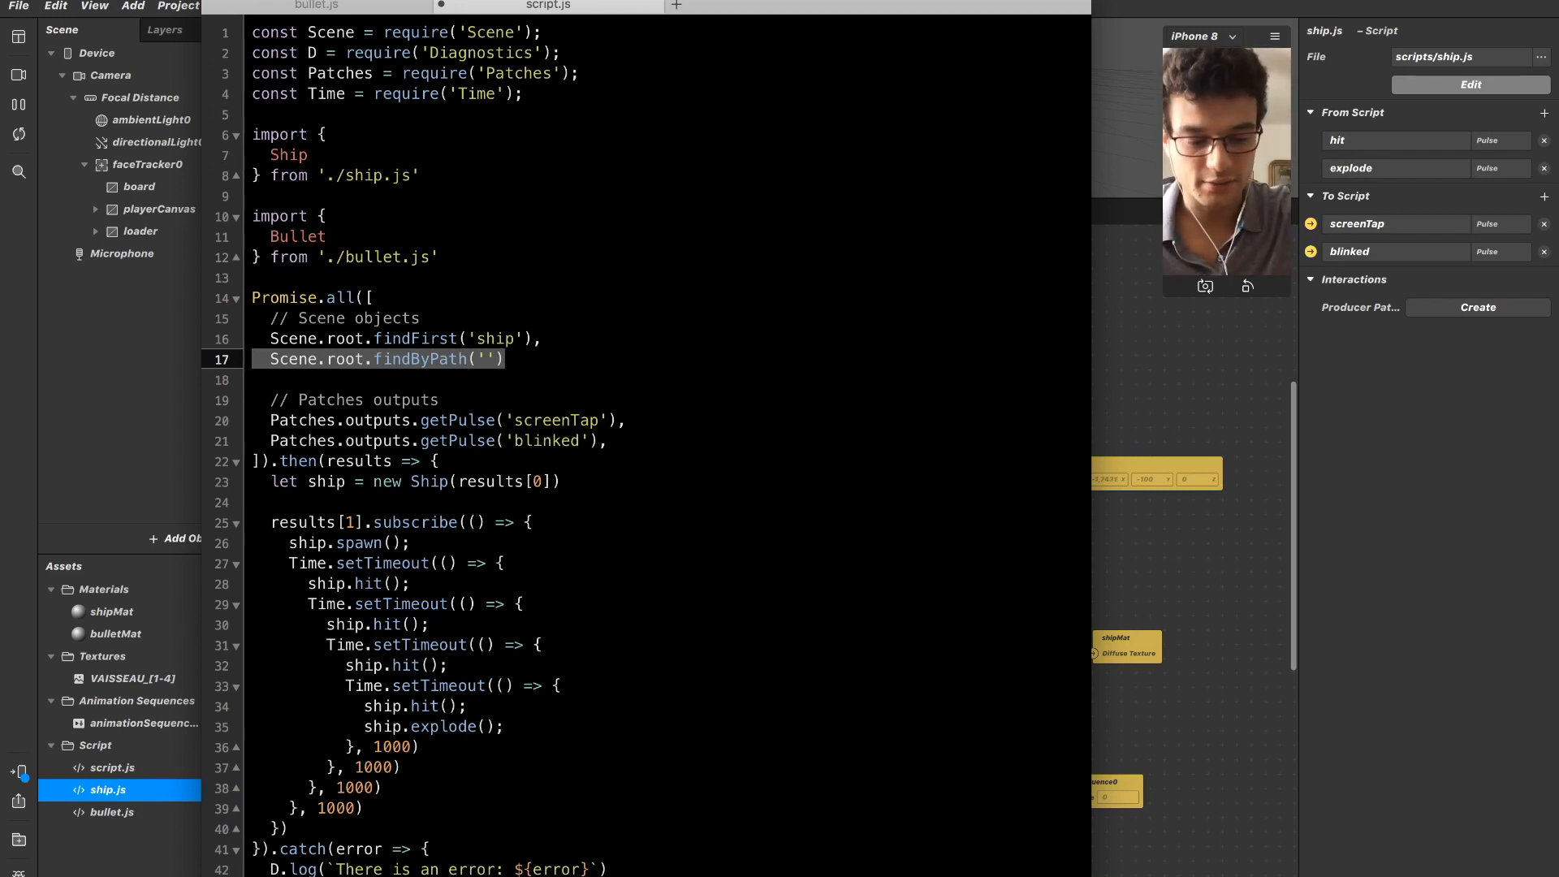
key(Right)
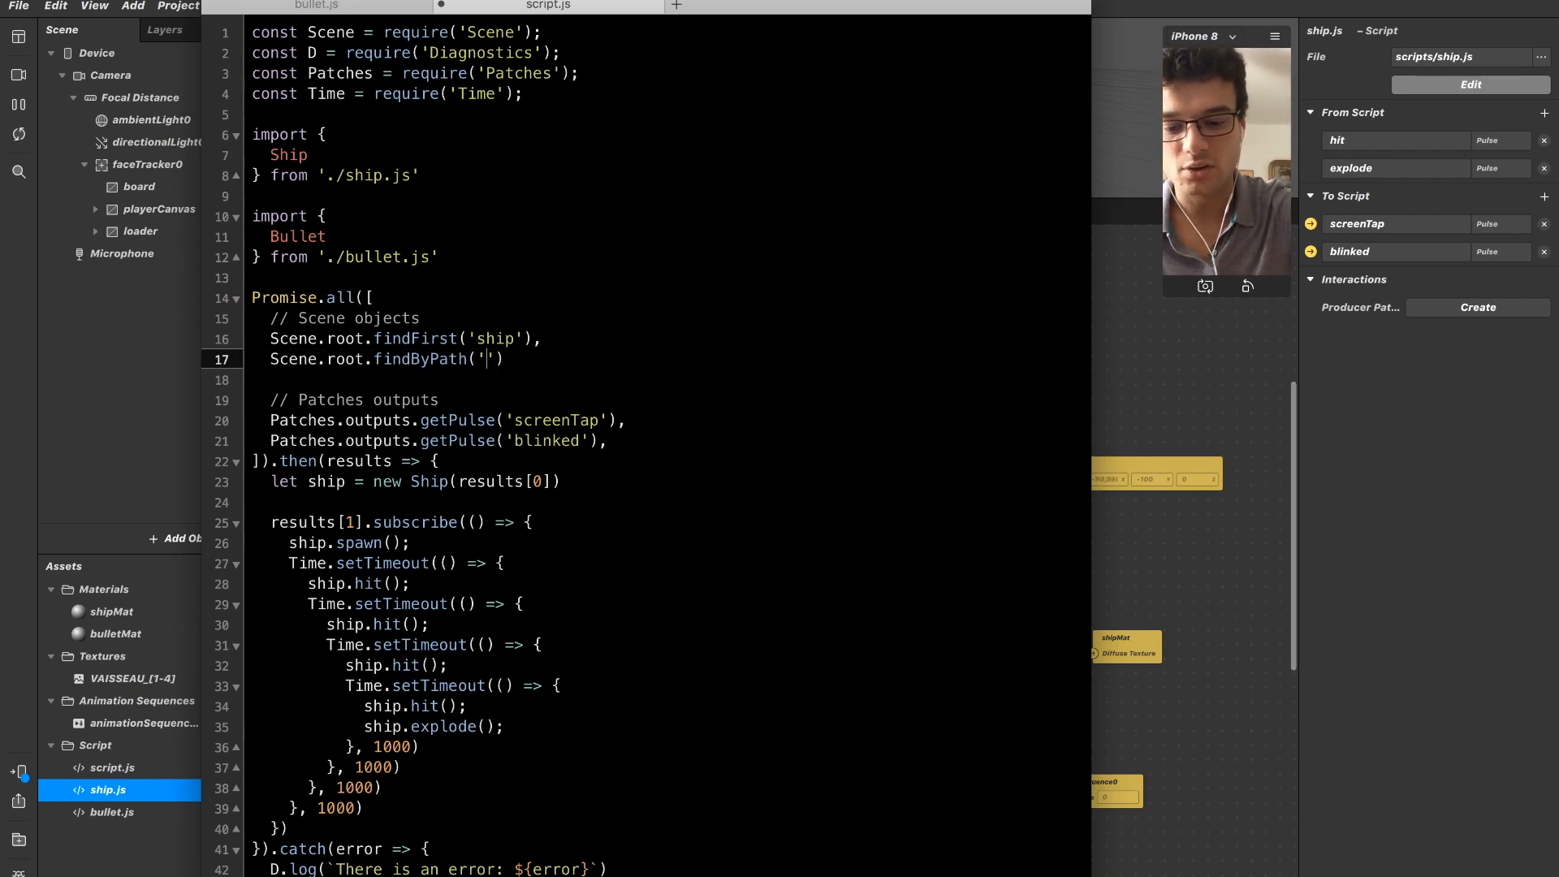
text(*)
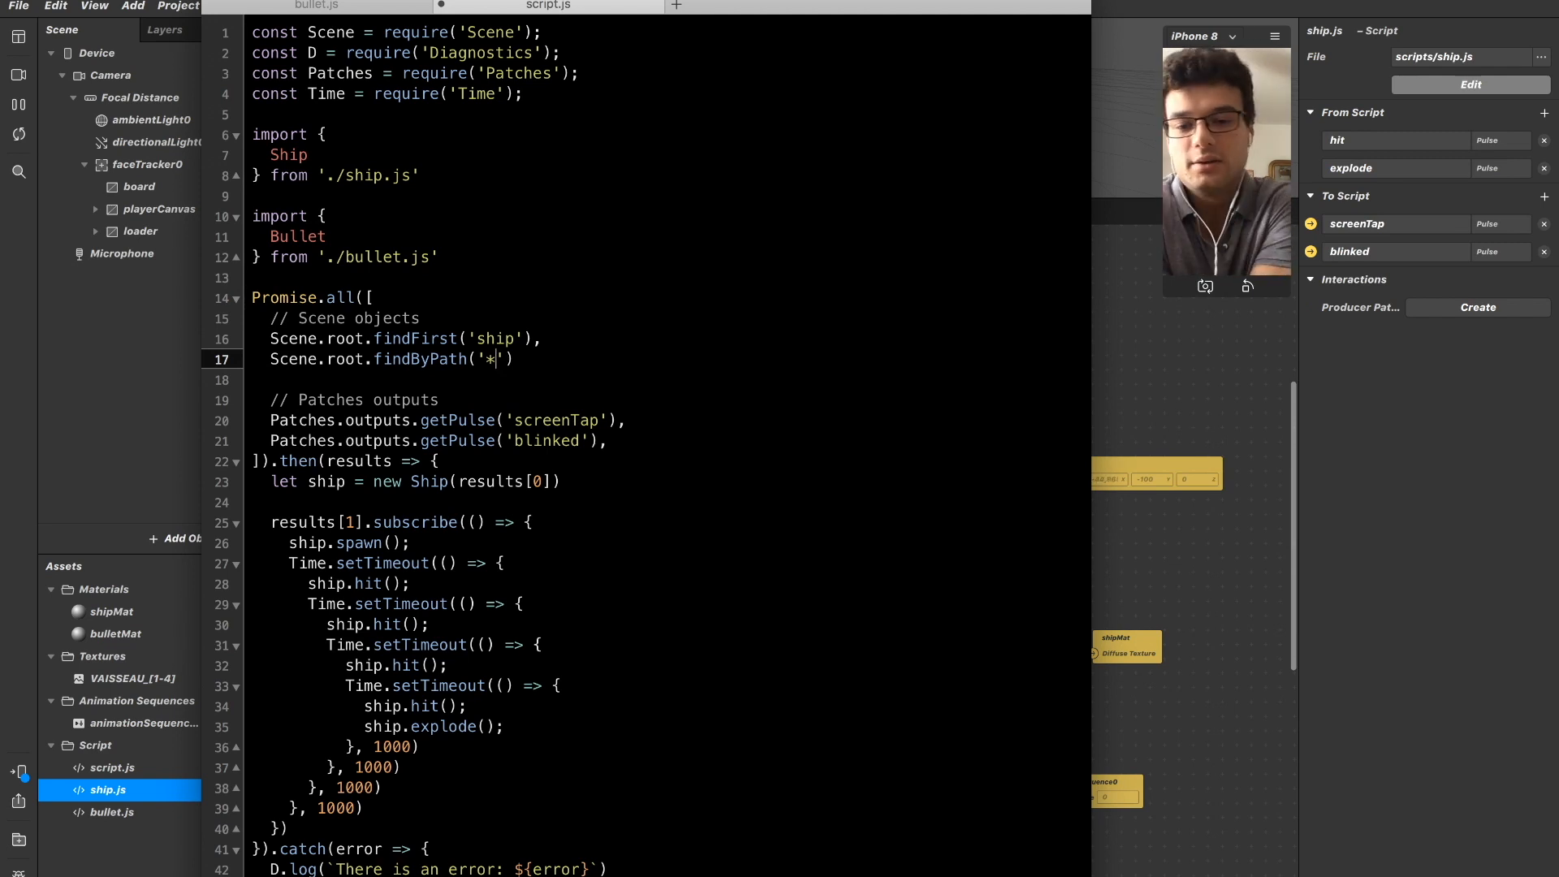
text(*)
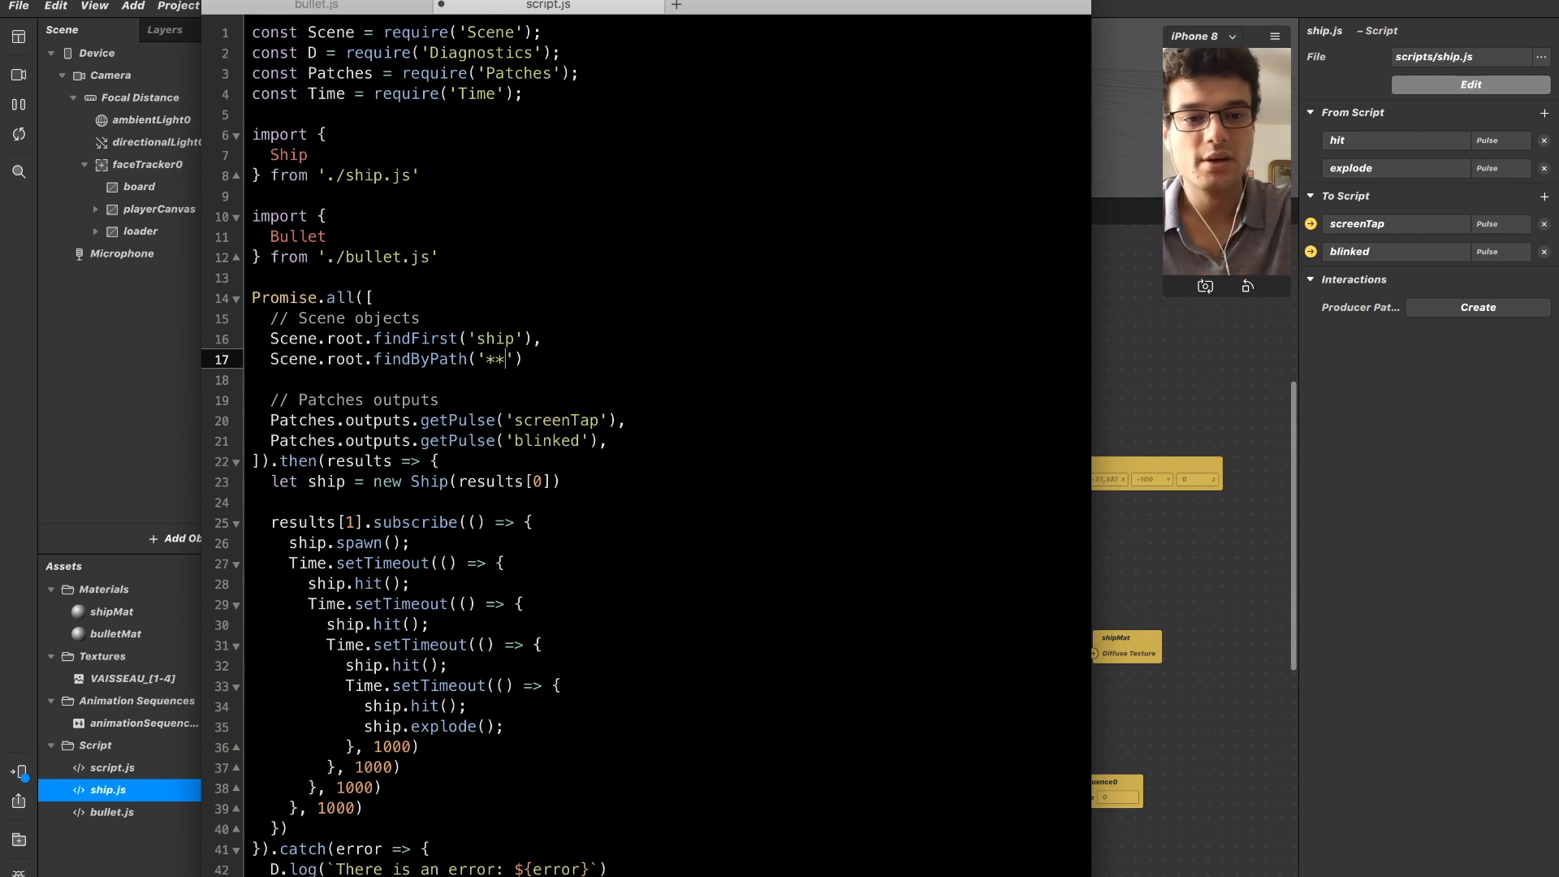
text(/bullet)
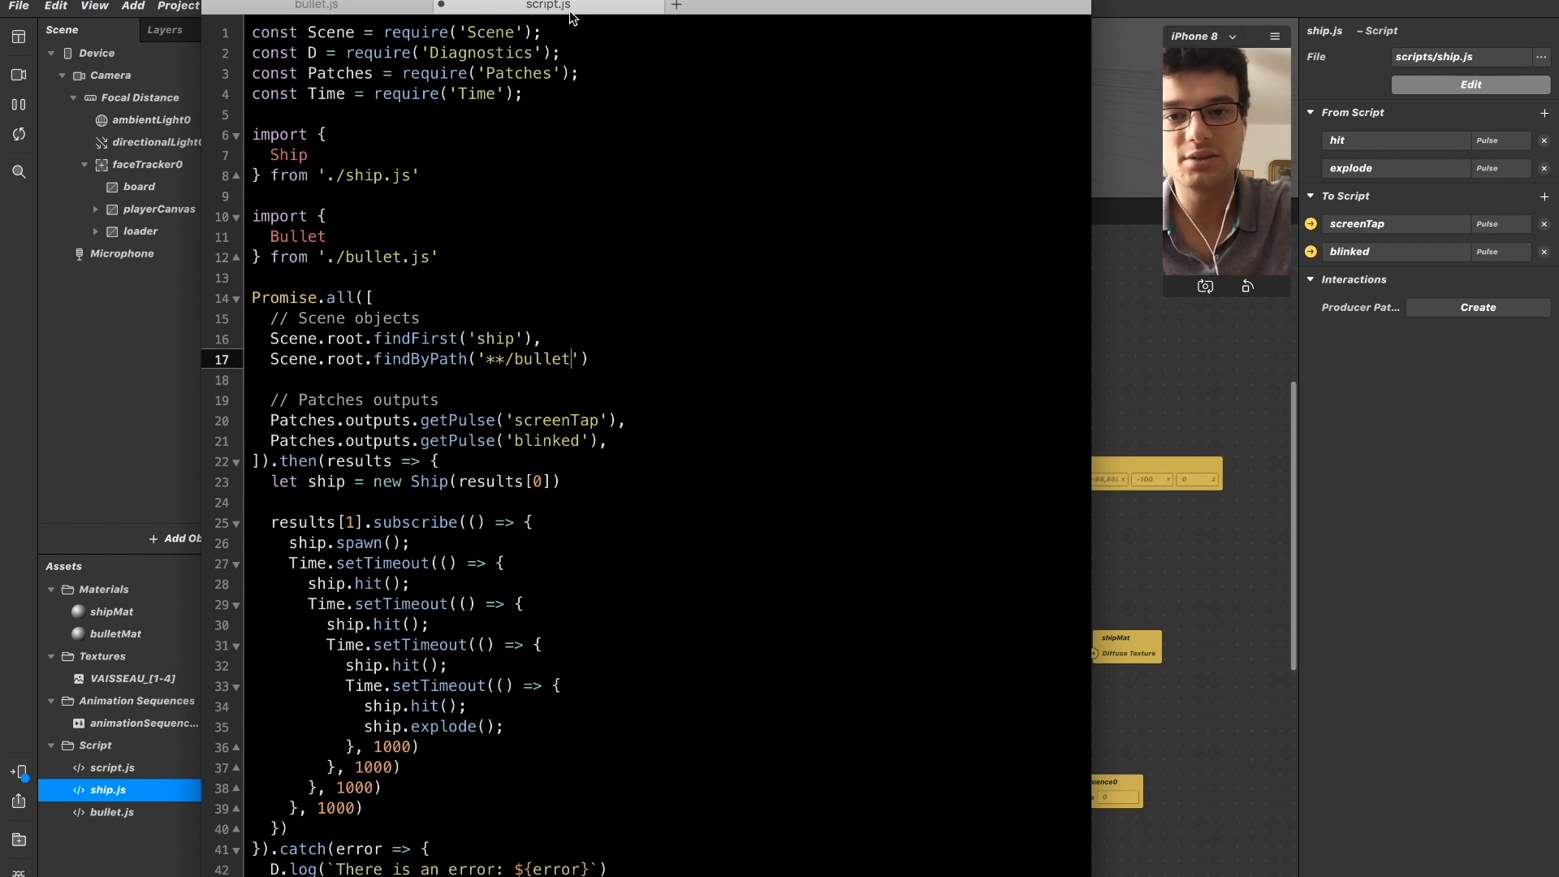
drag(572, 1, 623, 2)
text(*)
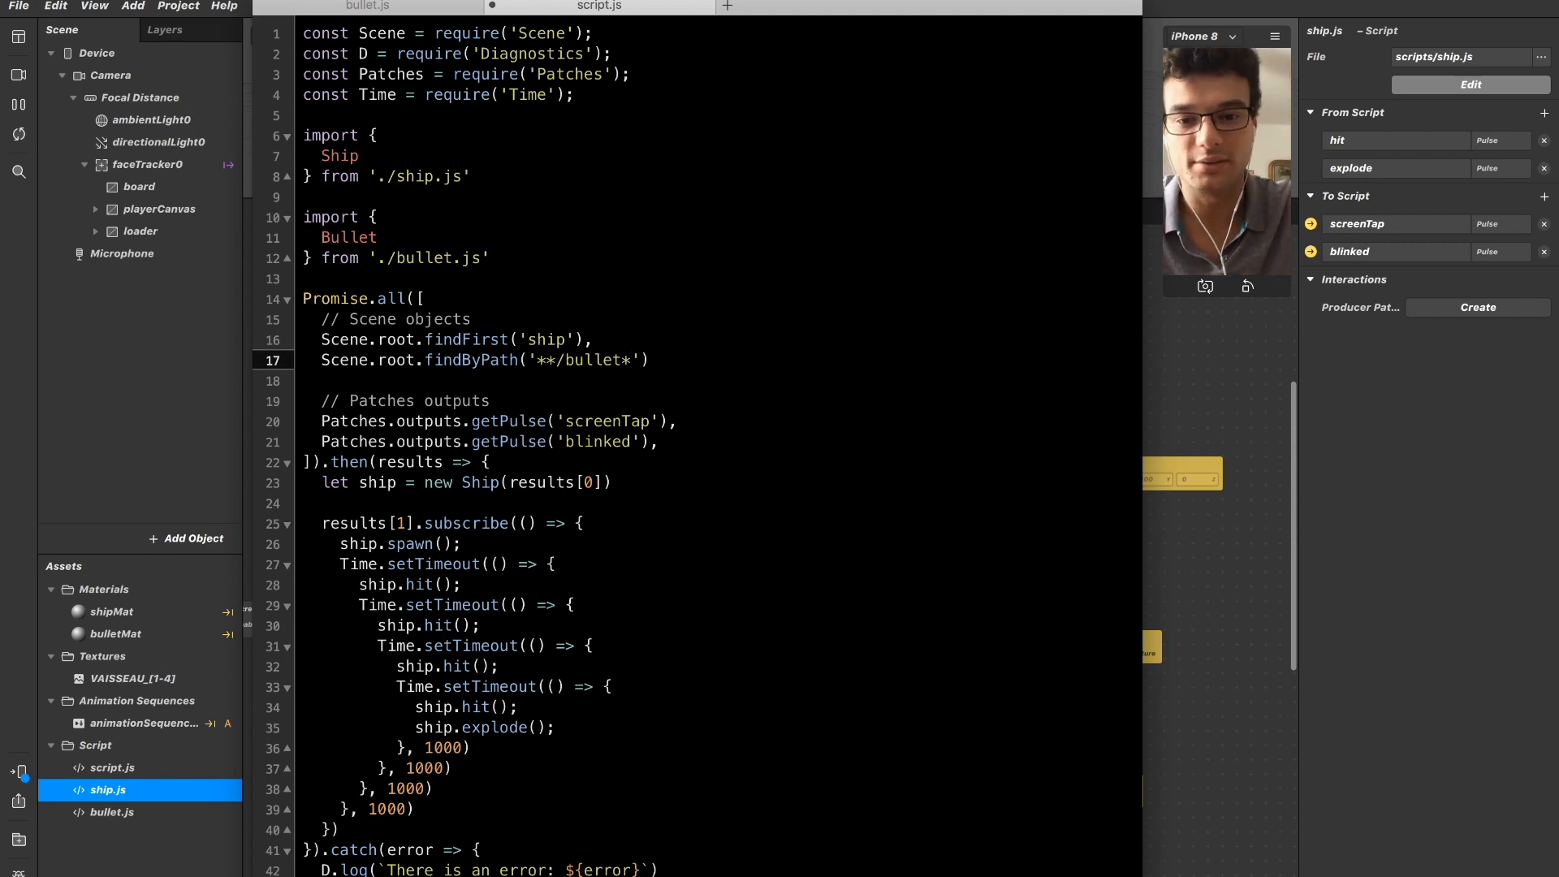
text(,)
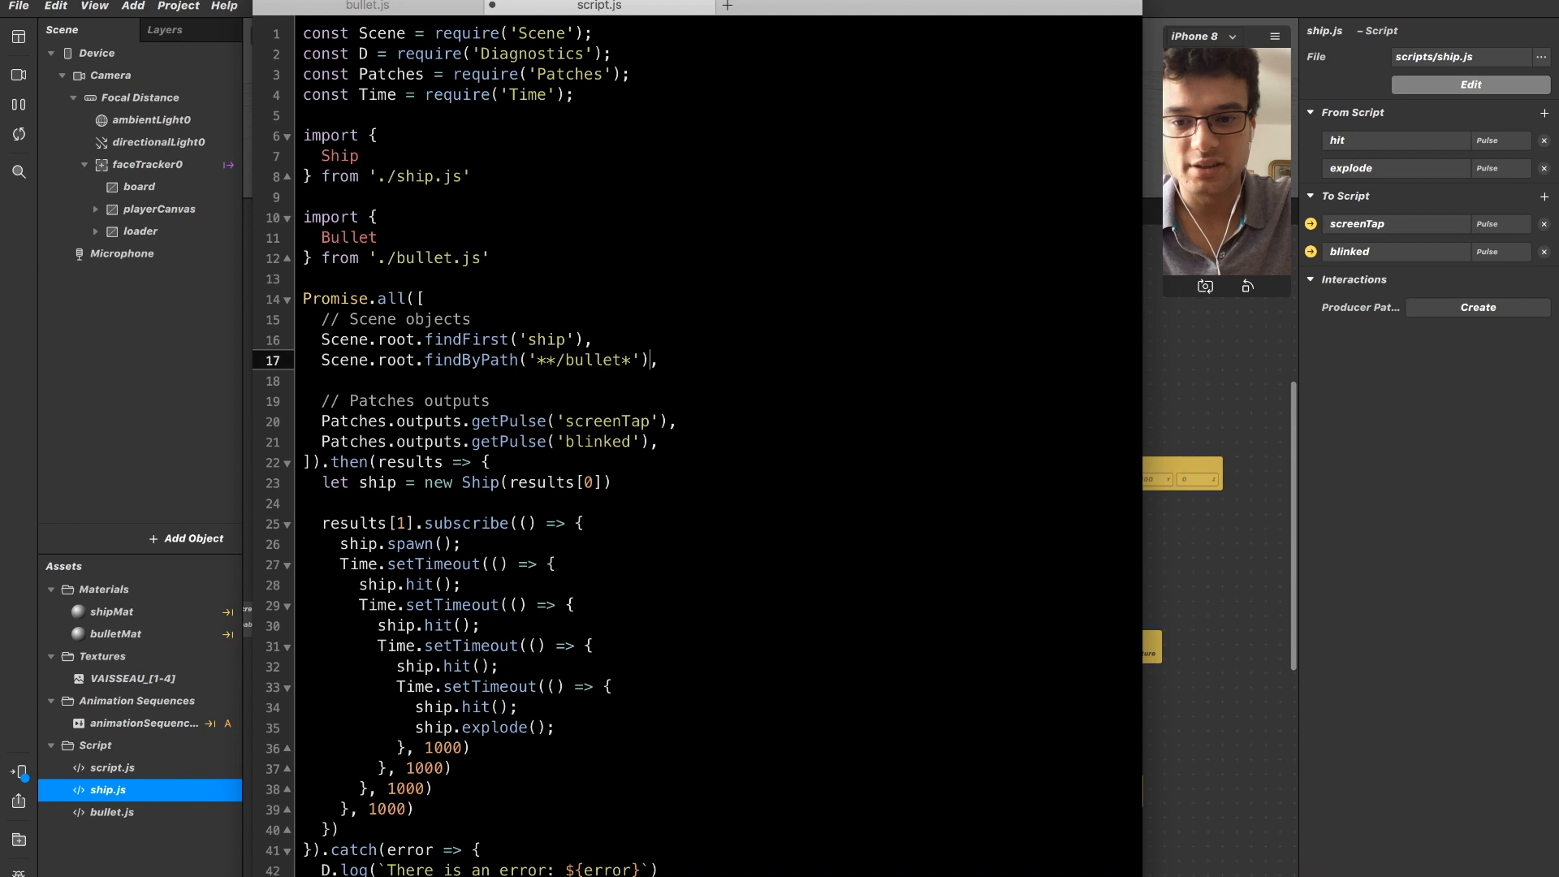
Insert four extra blank lines between the ship declaration and the results[1] subscription in the then callback.
key(shift+Home)
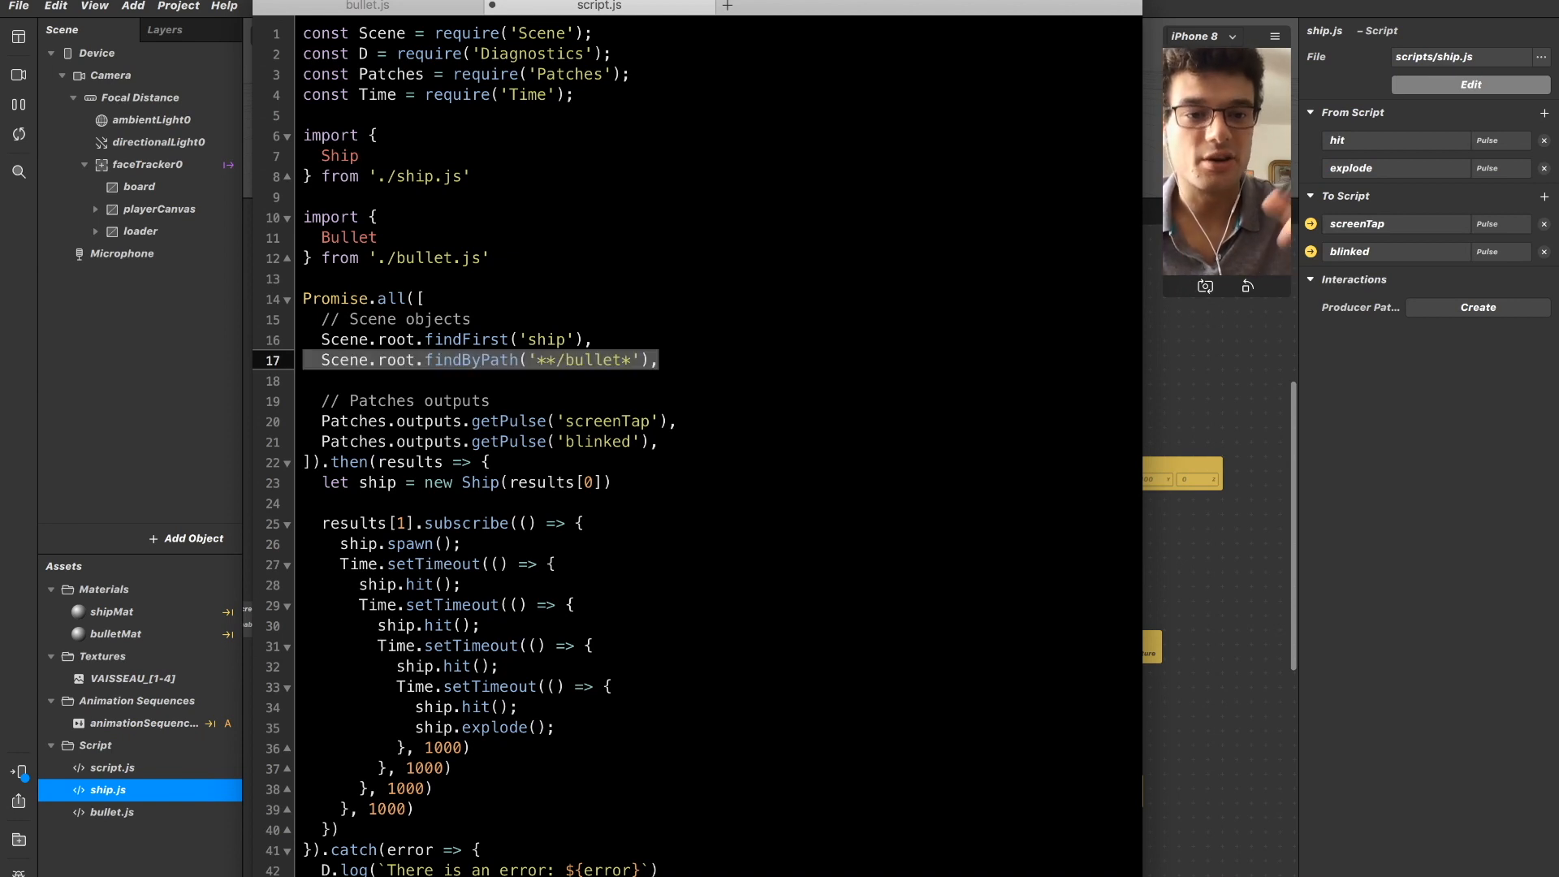
key(Down)
key(Down)
key(Down)
key(Down)
key(Down)
key(Down)
key(Down)
key(Down)
key(Down)
key(Down)
key(Down)
key(Down)
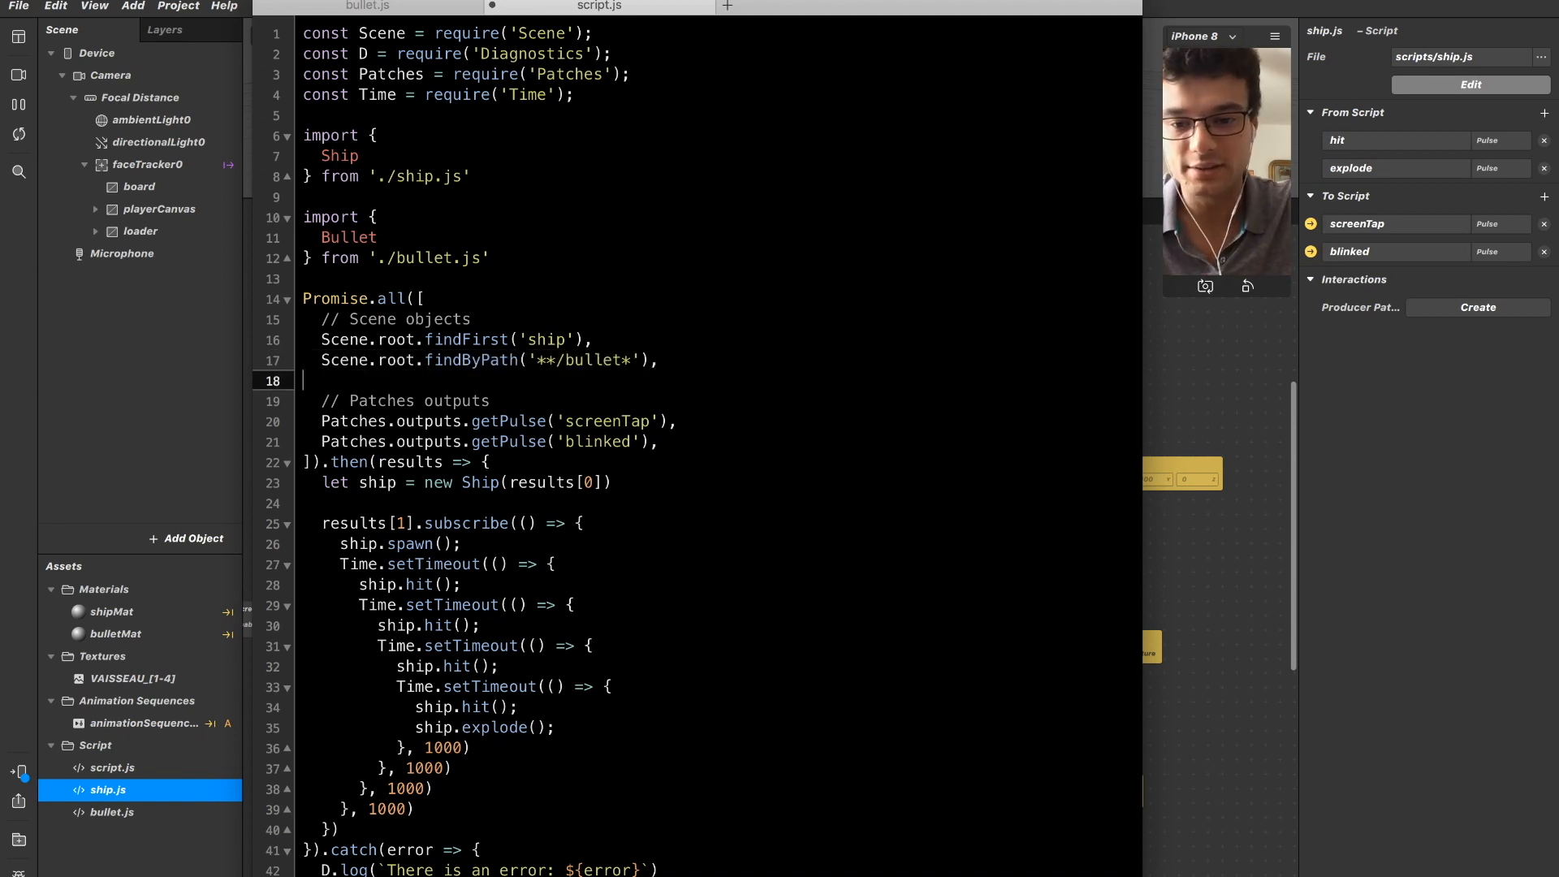
key(Up)
key(Up)
key(Up)
key(Up)
key(Up)
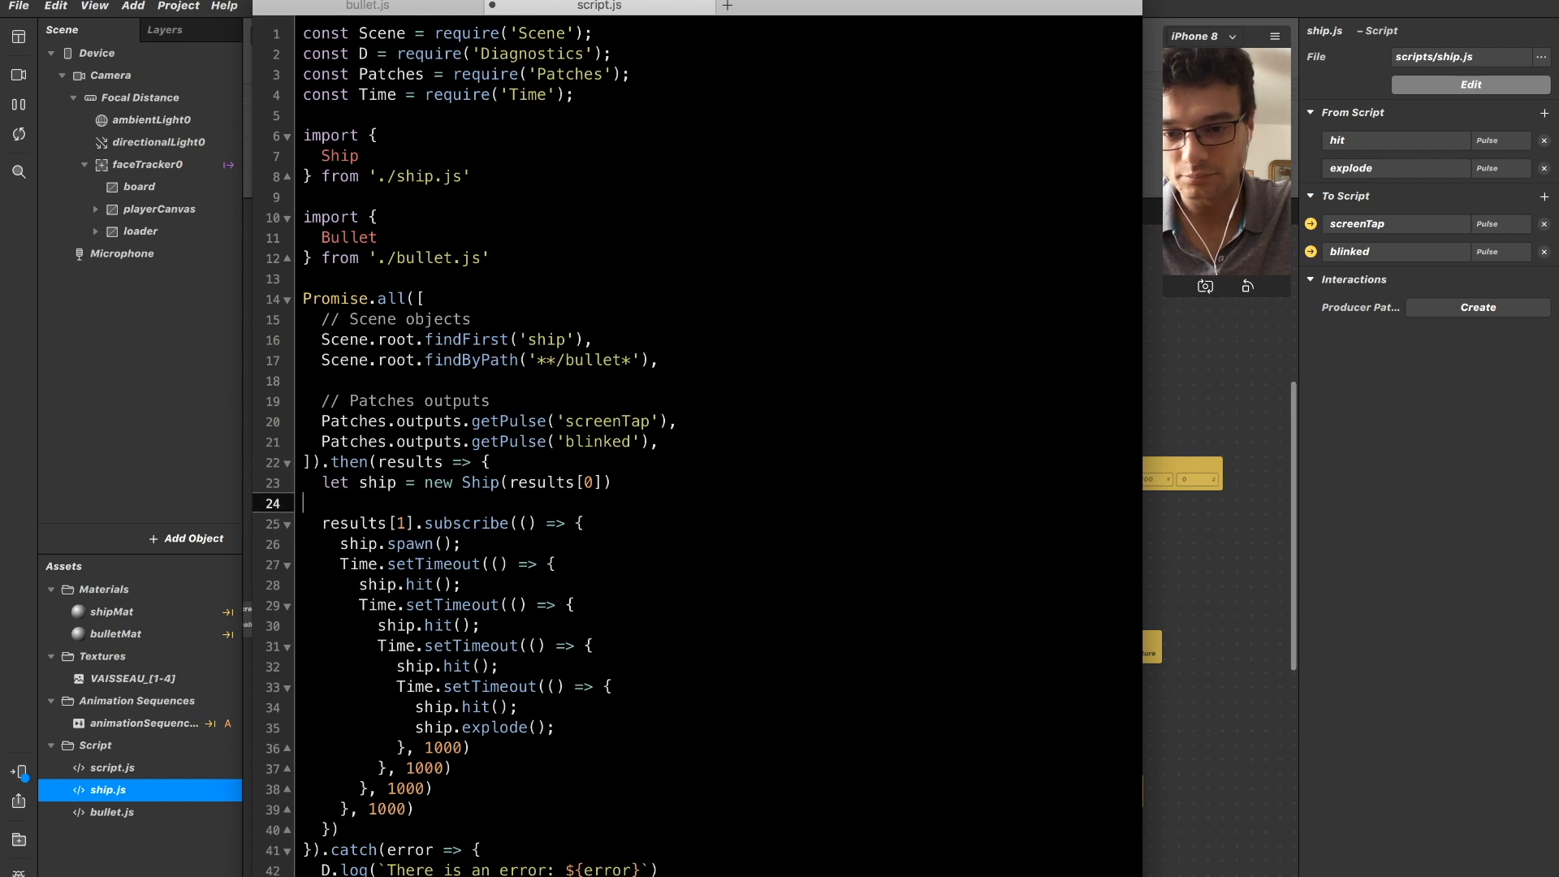
key(Return)
key(Return)
key(Up)
key(Return)
key(Up)
key(Down)
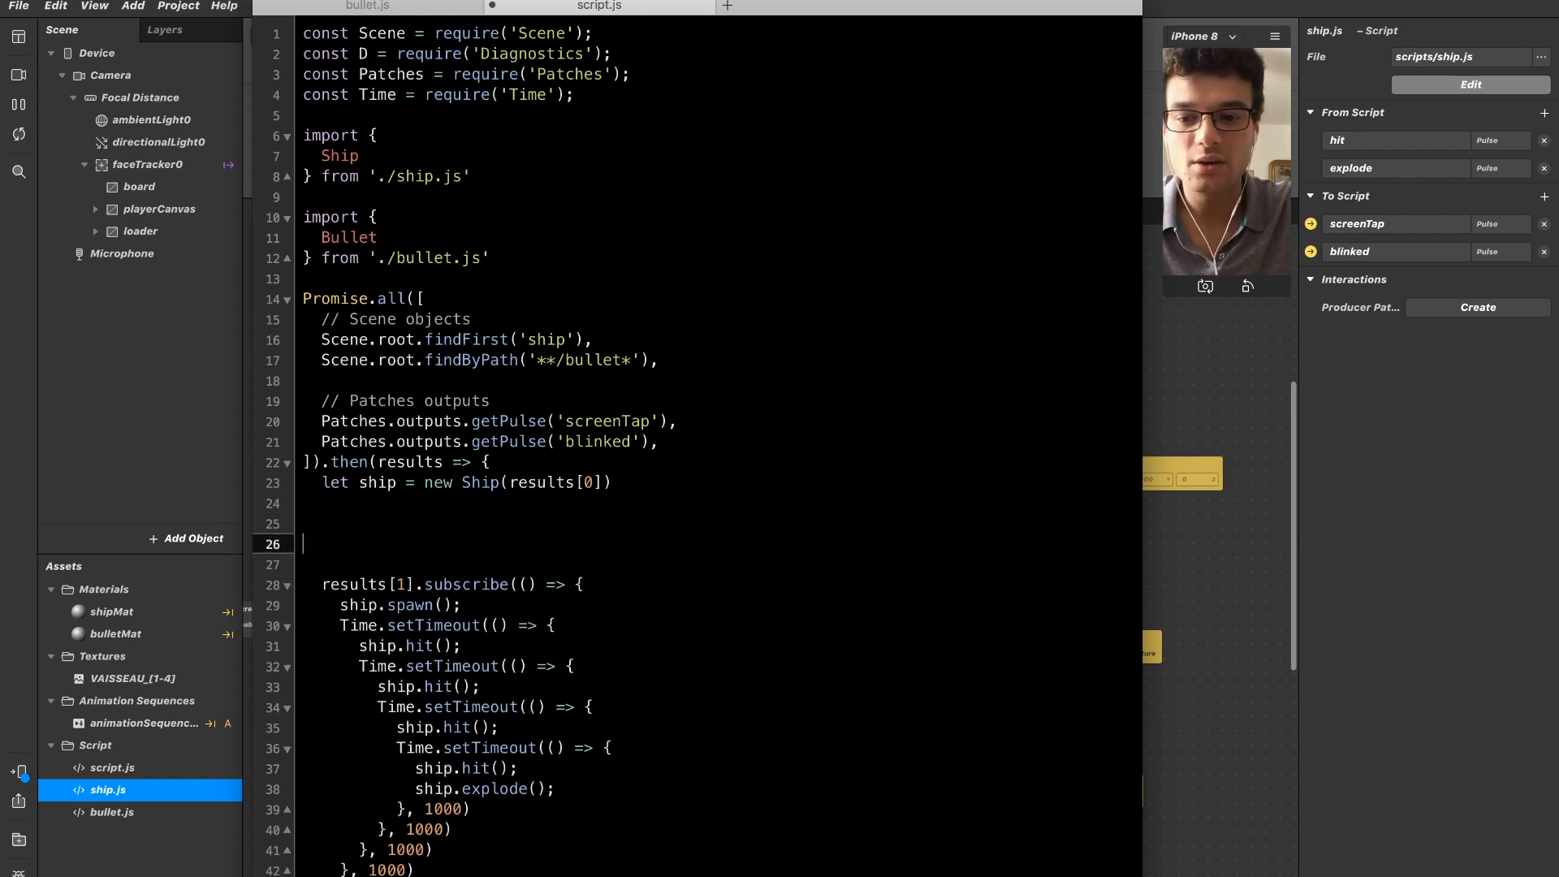
key(BackSpace)
key(Return)
key(Return)
key(Up)
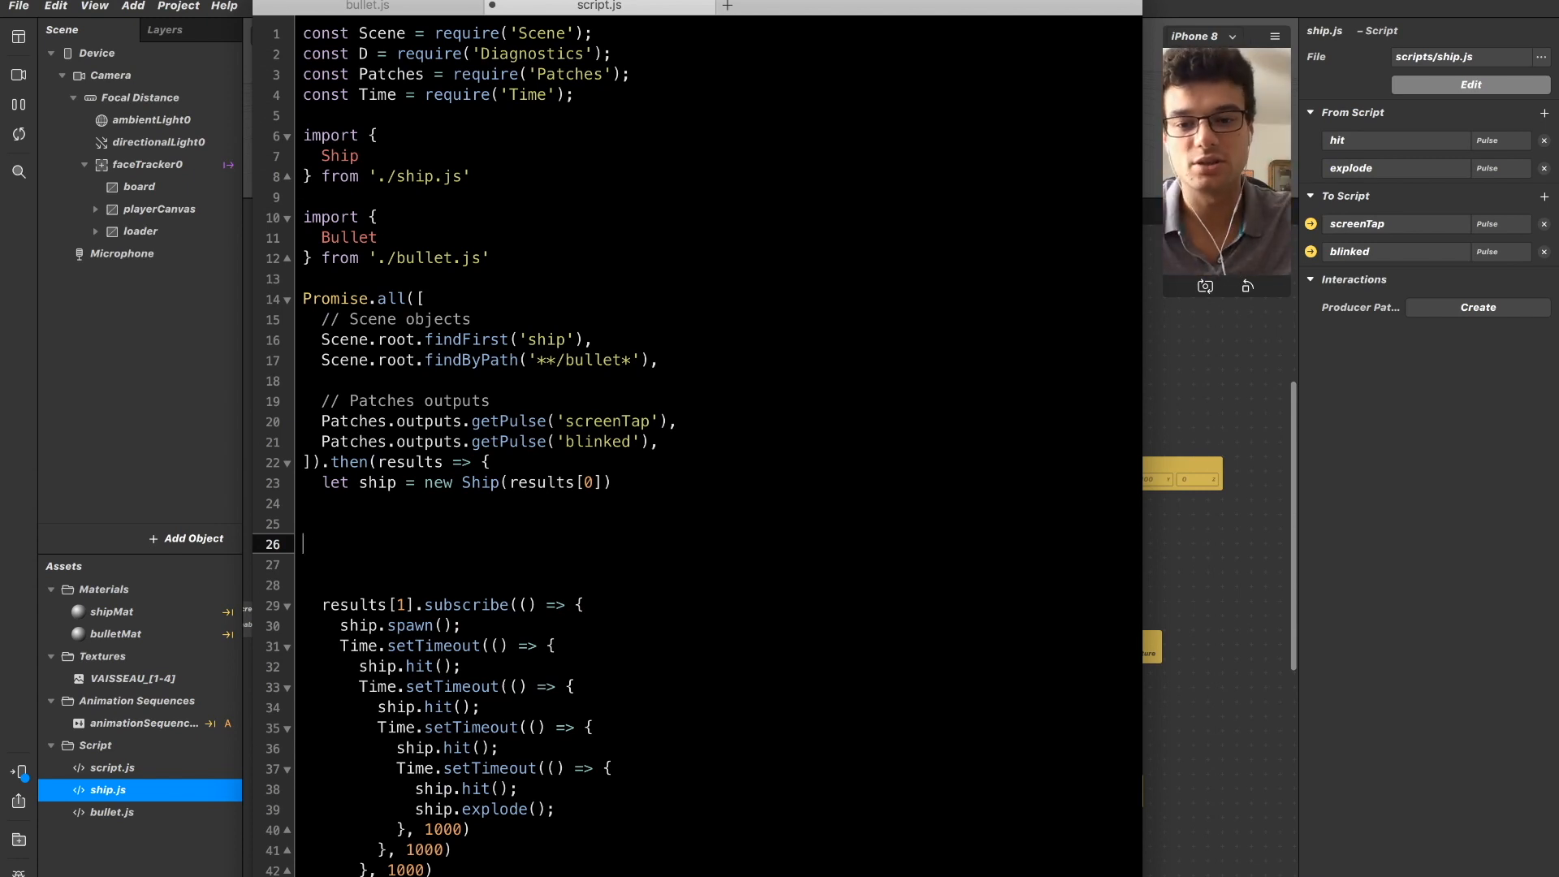
Examine the order of the Promise.all entries against the results indices used for the ship and the screenTap subscription.
key(Tab)
key(Up)
key(Up)
key(Up)
key(Up)
key(Up)
key(Up)
key(Up)
key(Up)
key(Up)
key(Up)
key(Down)
key(shift+End)
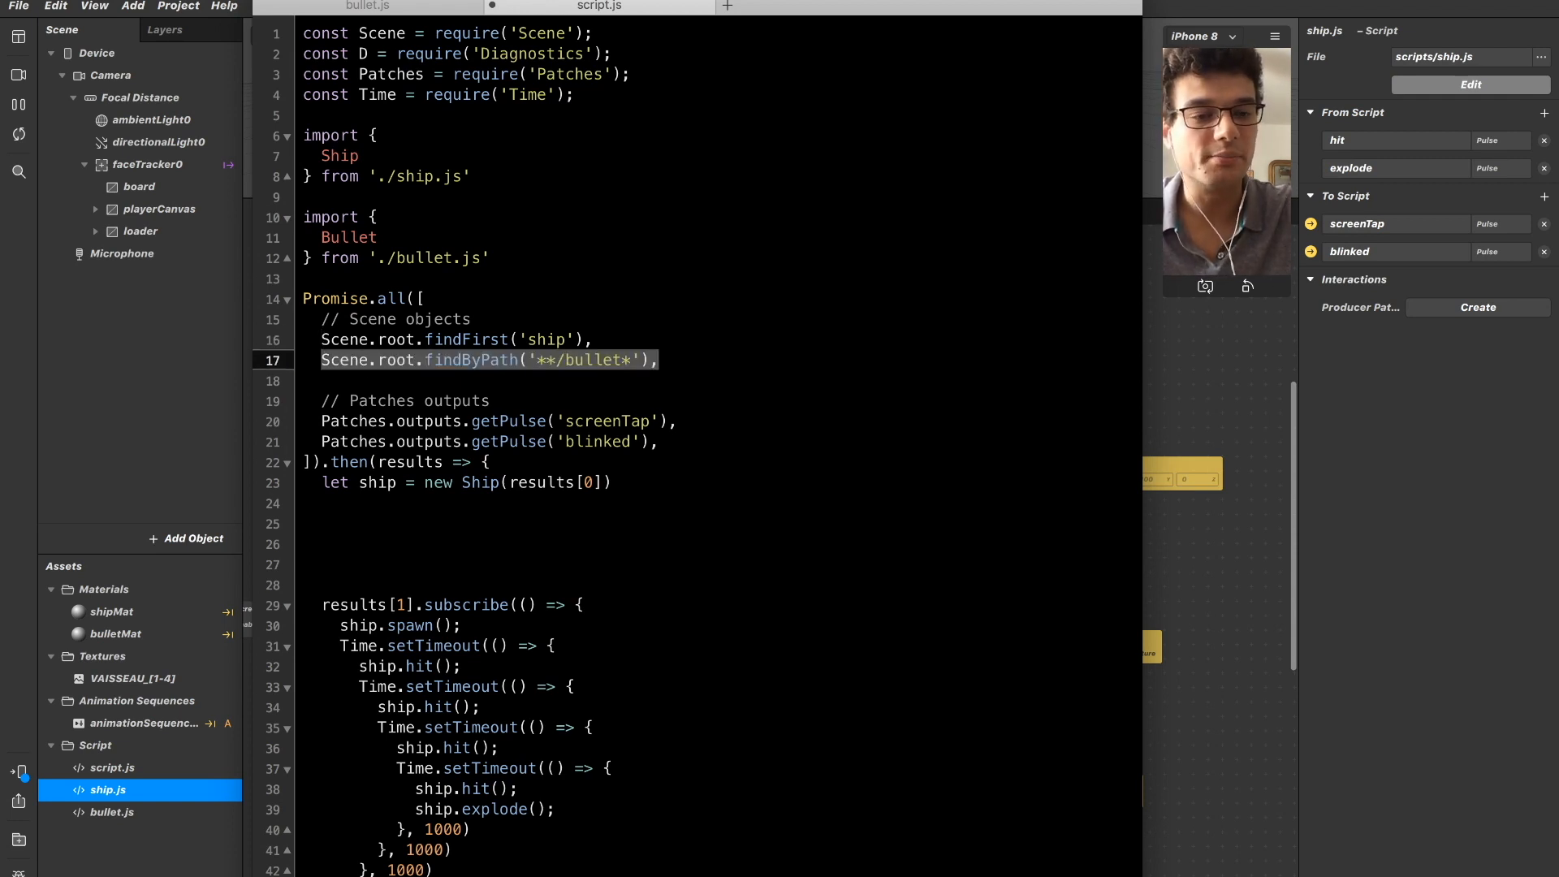
key(Down)
key(Down)
key(Down)
key(Down)
key(Down)
key(Down)
key(Down)
key(Down)
key(Down)
key(Down)
key(Down)
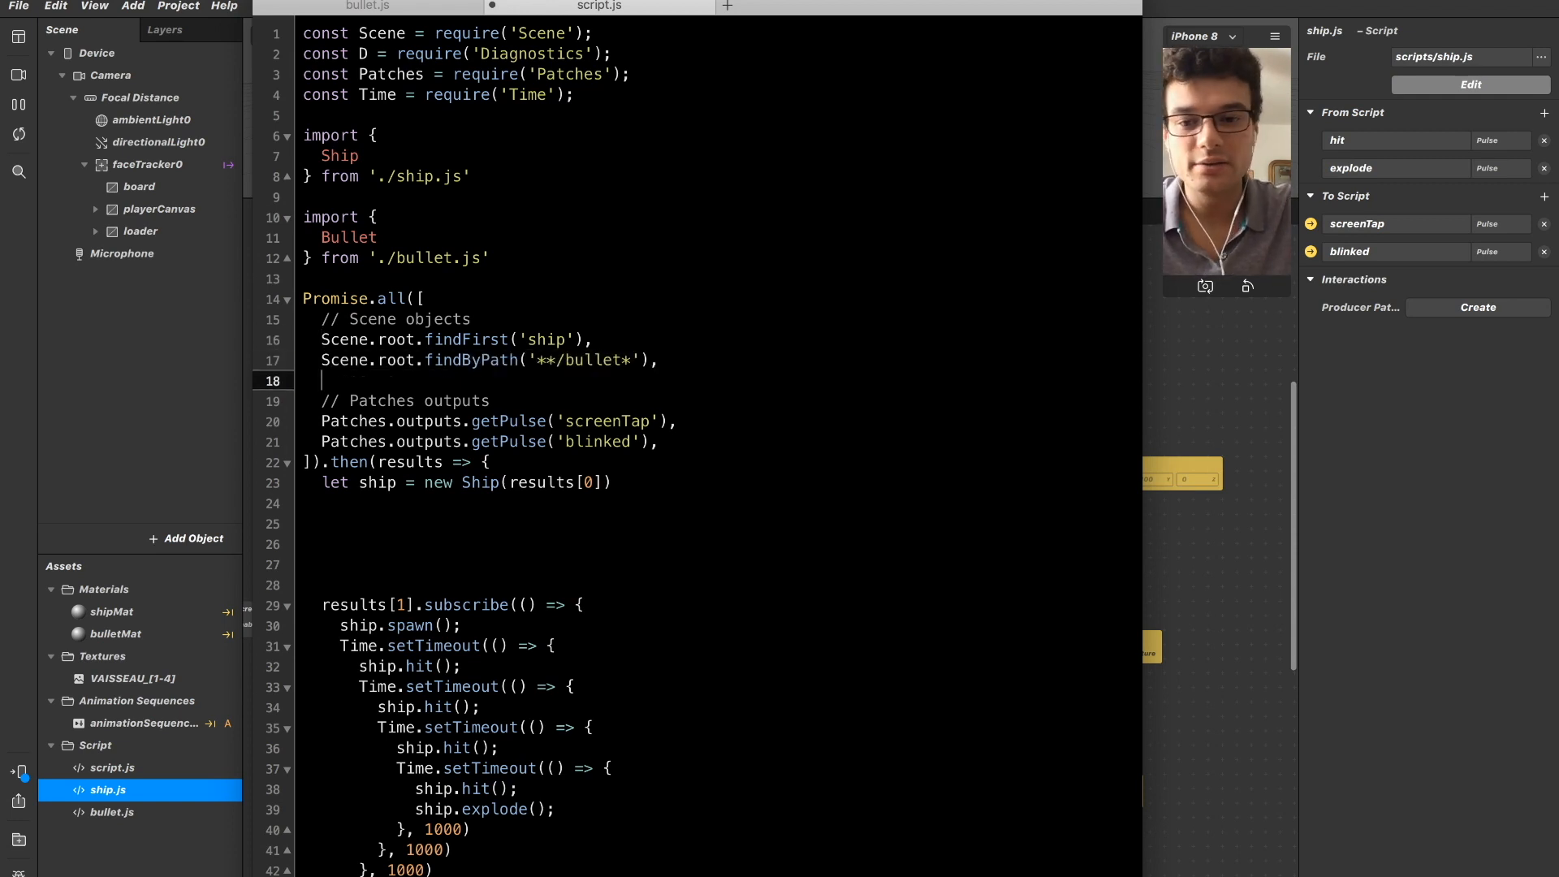
key(Up)
key(Up)
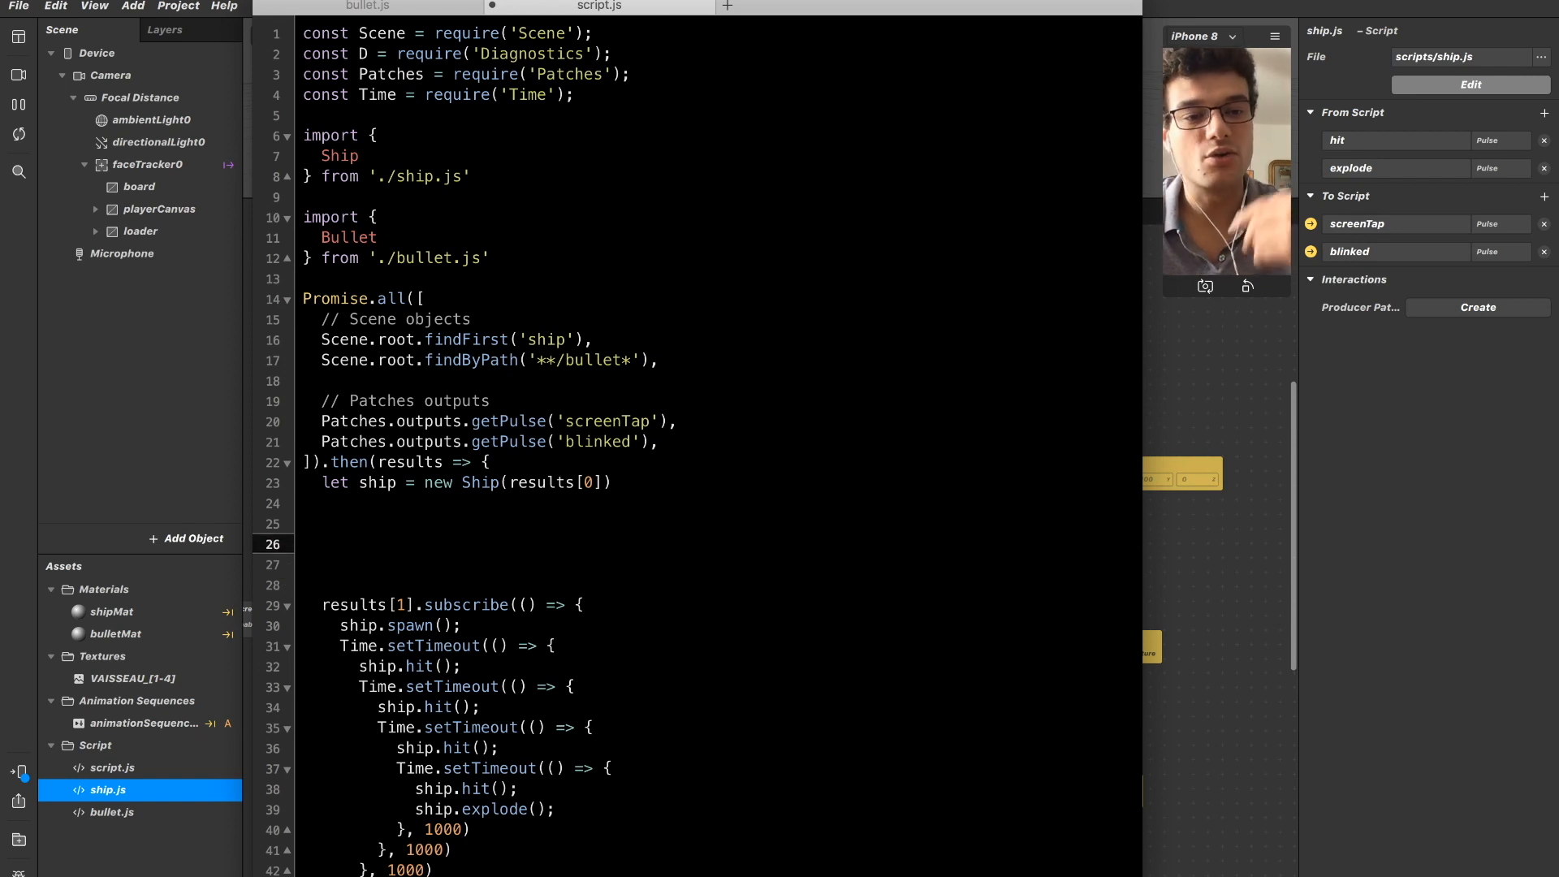
key(Up)
key(Up)
key(Up)
key(End)
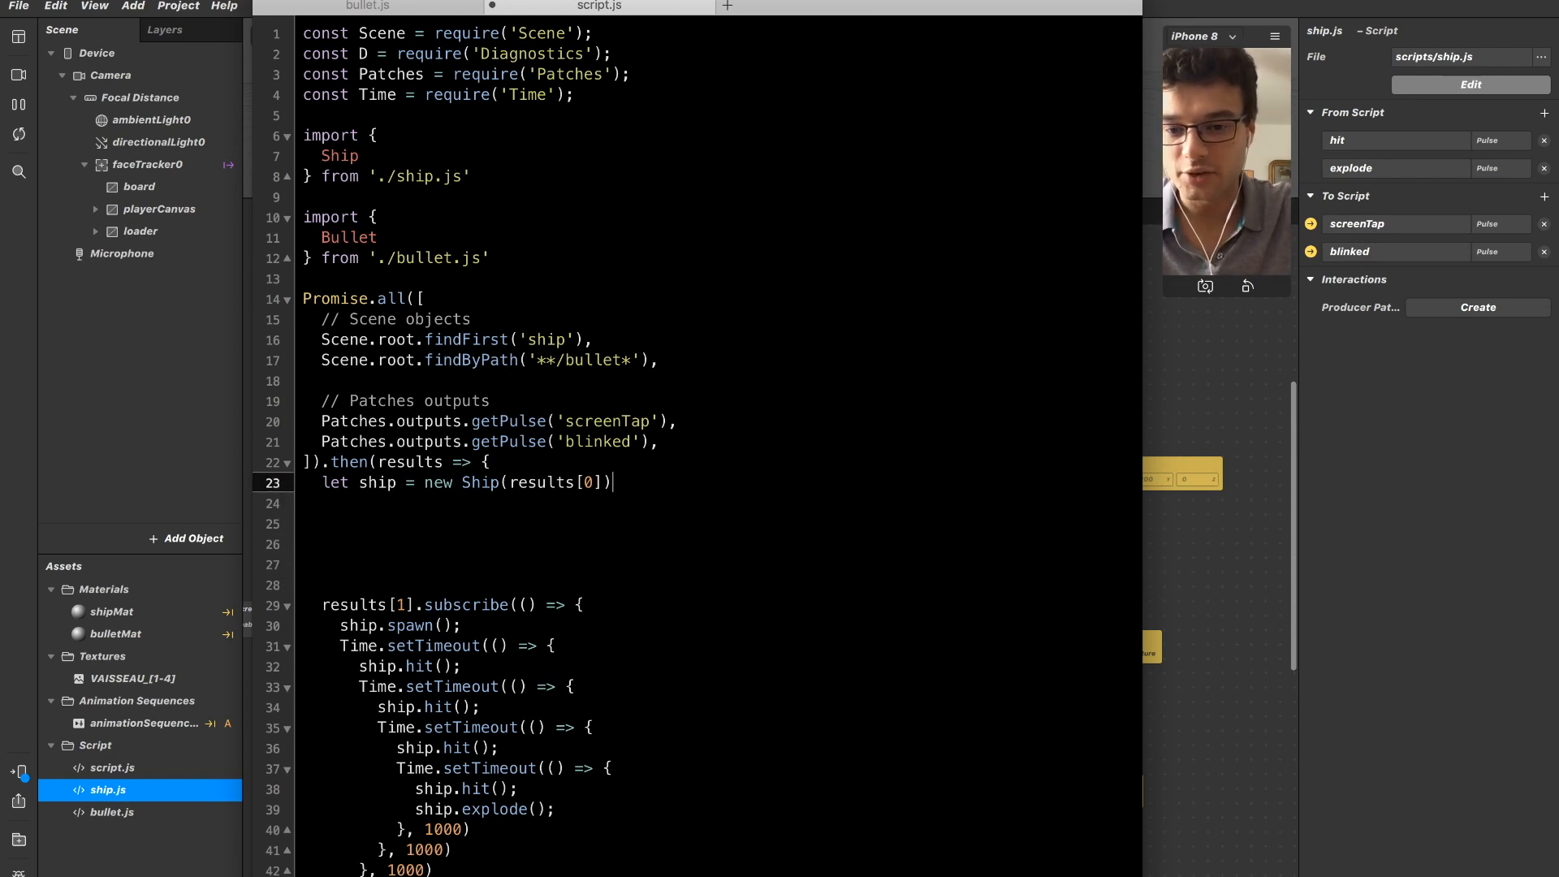
key(Left)
key(Left)
key(shift+Left)
key(shift+Left)
key(shift+Left)
key(shift+Left)
key(shift+Left)
key(shift+Right)
key(shift+Right)
key(shift+Right)
key(Up)
key(Up)
key(Up)
key(Up)
key(Up)
key(Up)
key(Up)
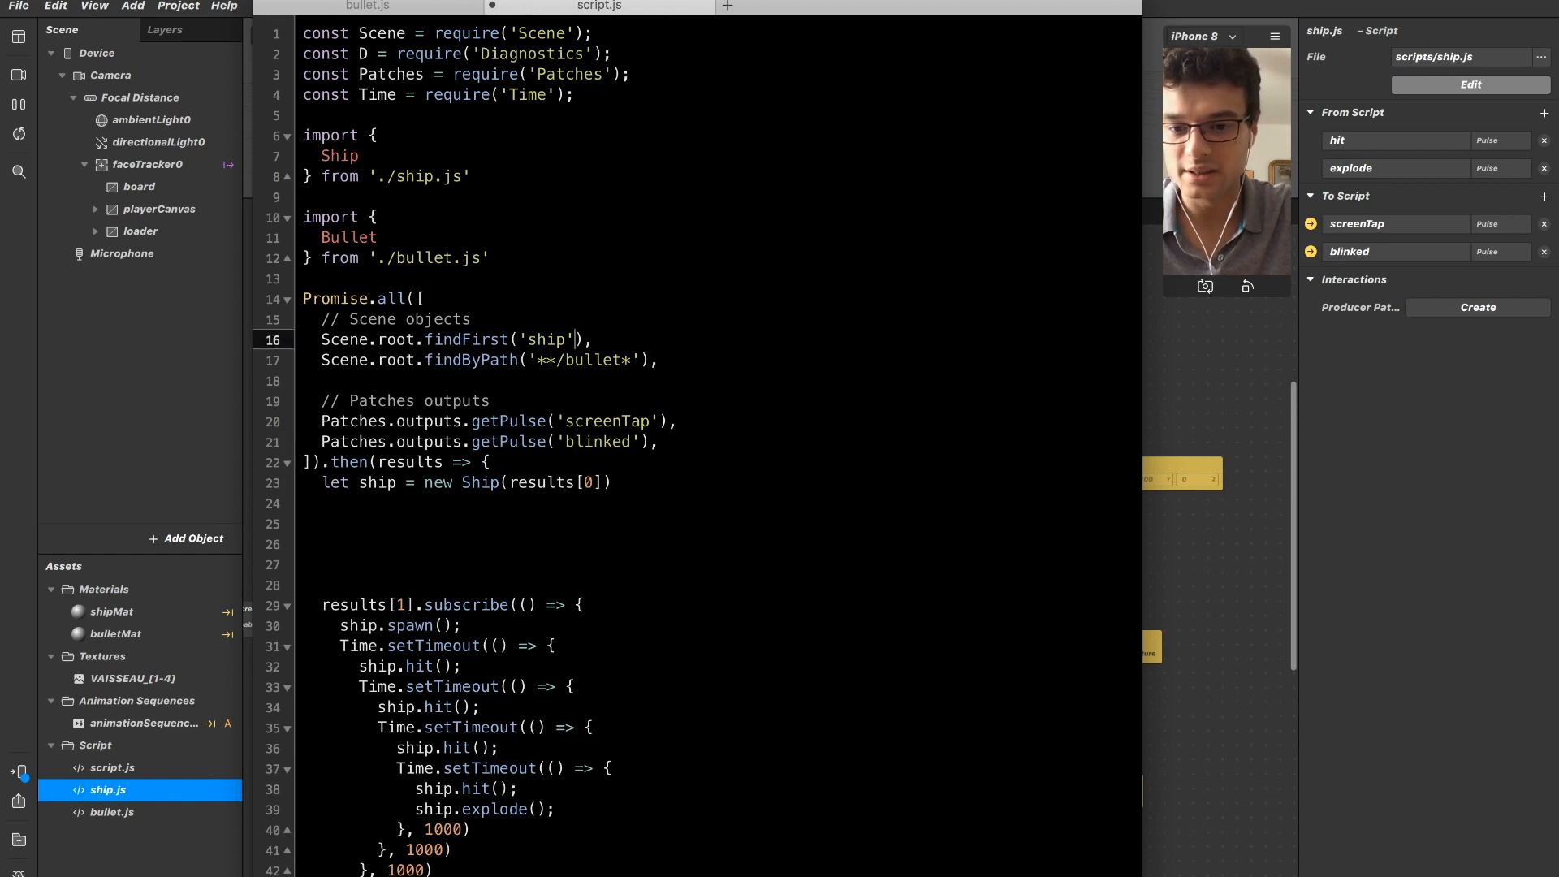
key(shift+Home)
key(Down)
key(Down)
key(Down)
key(Down)
key(Up)
key(Down)
key(Down)
key(Down)
key(Down)
key(Down)
key(Down)
key(Down)
key(Down)
key(Down)
key(Down)
key(Down)
key(Down)
key(Down)
key(Down)
key(Down)
key(Down)
key(Down)
key(Down)
key(Down)
key(Down)
key(Down)
key(Down)
key(Down)
key(Up)
key(Up)
key(Up)
key(Up)
key(Up)
key(Up)
key(Up)
key(Up)
key(Up)
key(Up)
key(Up)
key(Up)
key(Up)
key(Up)
key(Up)
key(Up)
key(Up)
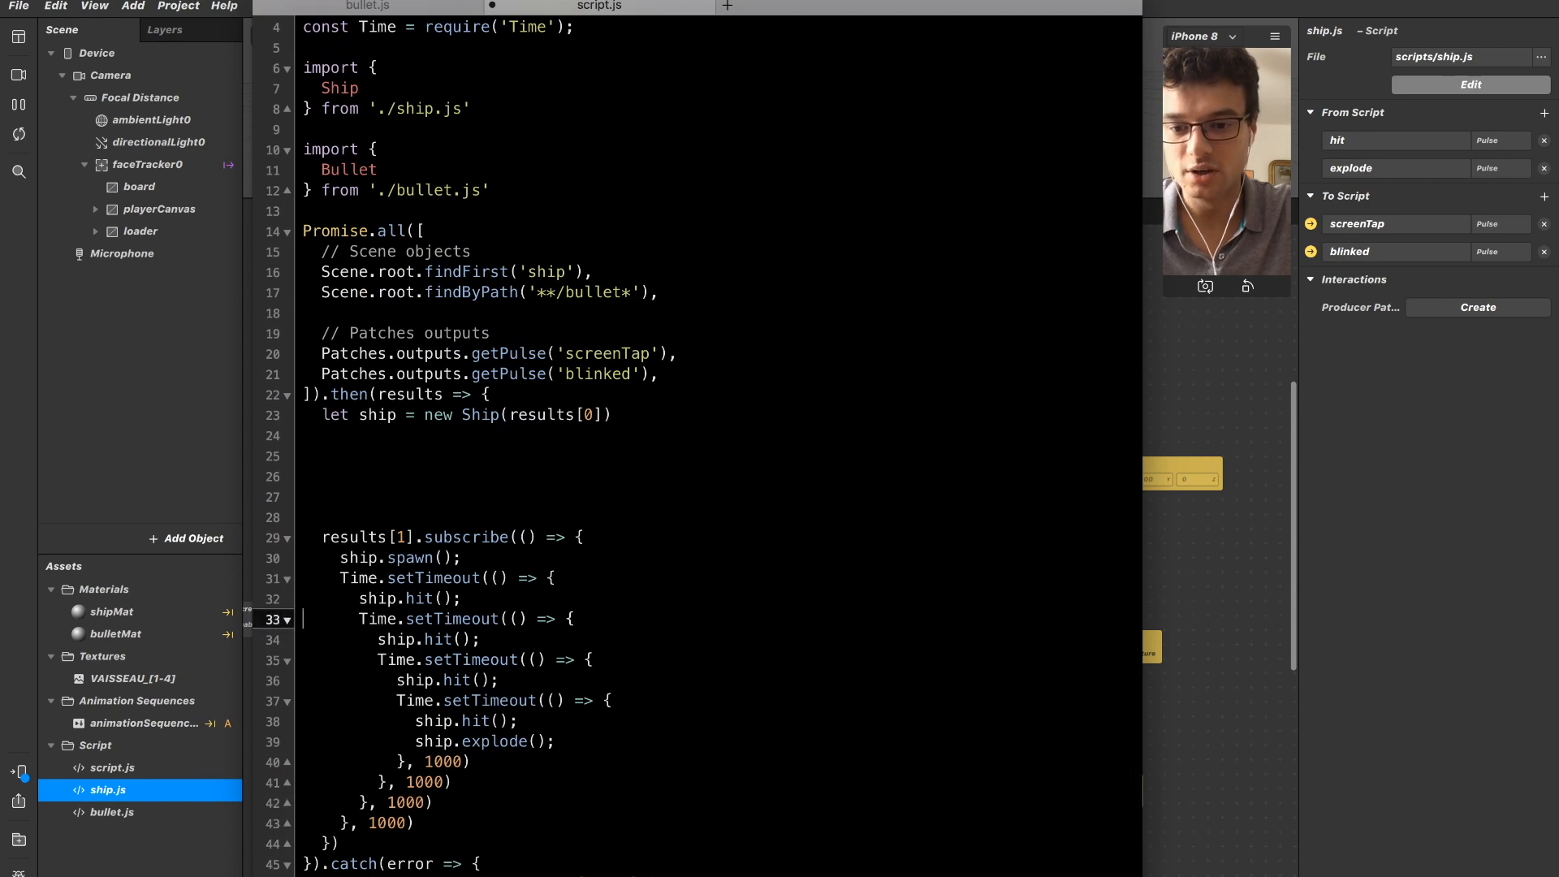
key(shift+super+Right)
key(Up)
key(Up)
key(Up)
key(Up)
key(Up)
key(Up)
key(Up)
key(Up)
key(Up)
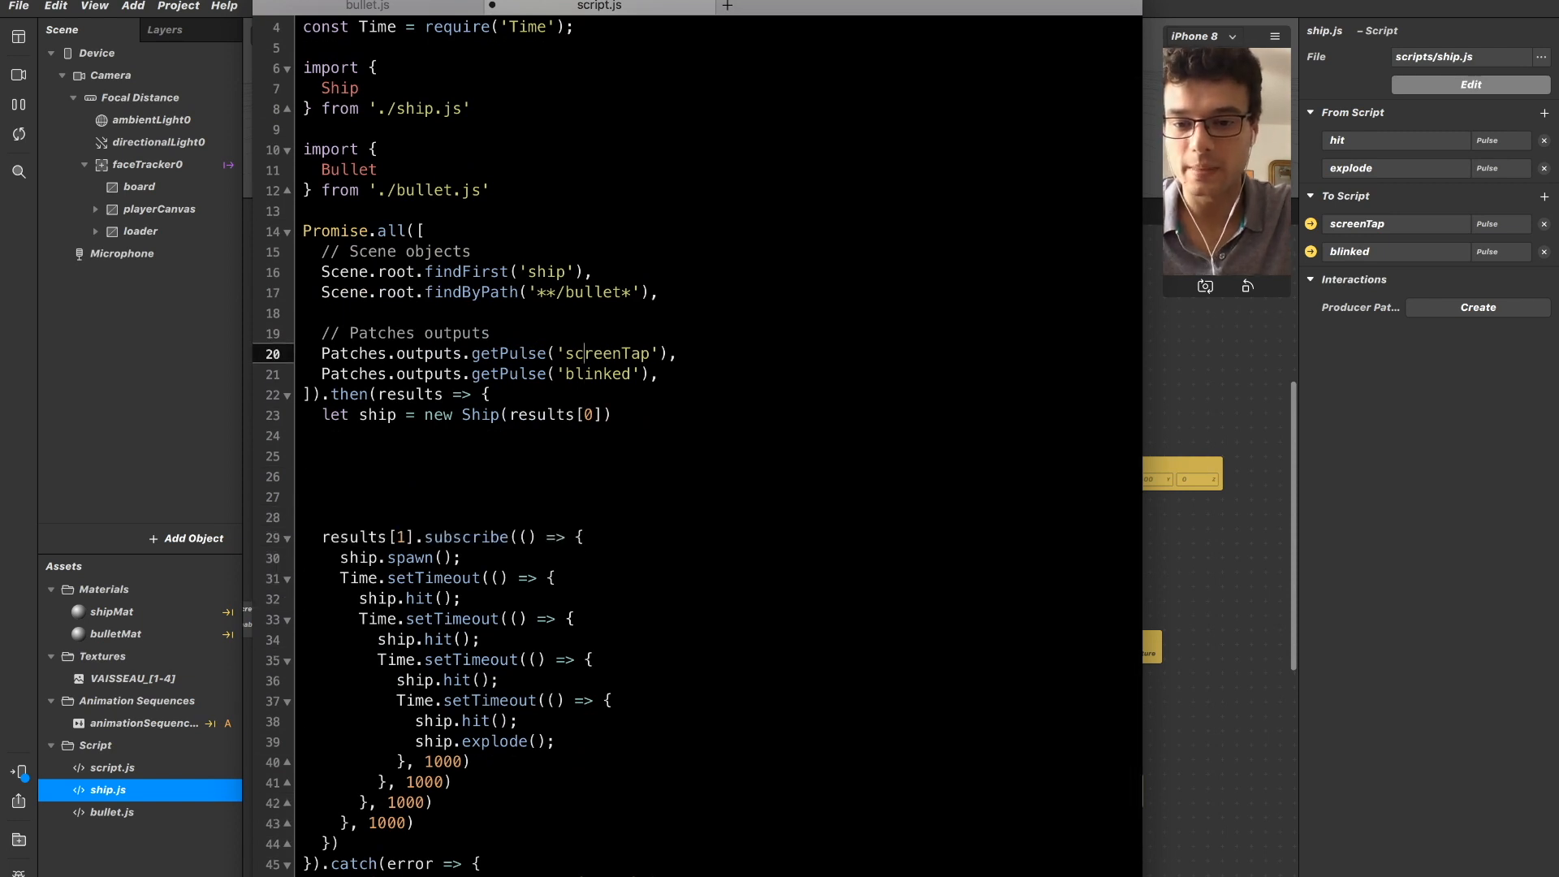
key(shift+super+Right)
key(Right)
key(shift+super+Left)
Change the index of the subscription that spawns the ship to results[2].
key(Down)
key(Down)
key(Down)
key(Down)
key(Down)
key(Down)
key(Down)
Compare the bullet, screenTap and blinked entries in Promise.all with the updated subscription index.
key(Down)
key(Down)
key(alt+Right)
key(Right)
key(BackSpace)
text(2)
key(Up)
key(Up)
key(Up)
key(Up)
key(Up)
key(Up)
key(Up)
key(Up)
key(Up)
key(Up)
key(Up)
key(Up)
key(Up)
key(shift+super+Right)
key(Down)
key(shift+super+Left)
key(Down)
key(Down)
key(Down)
key(Down)
key(shift+super+Right)
key(Up)
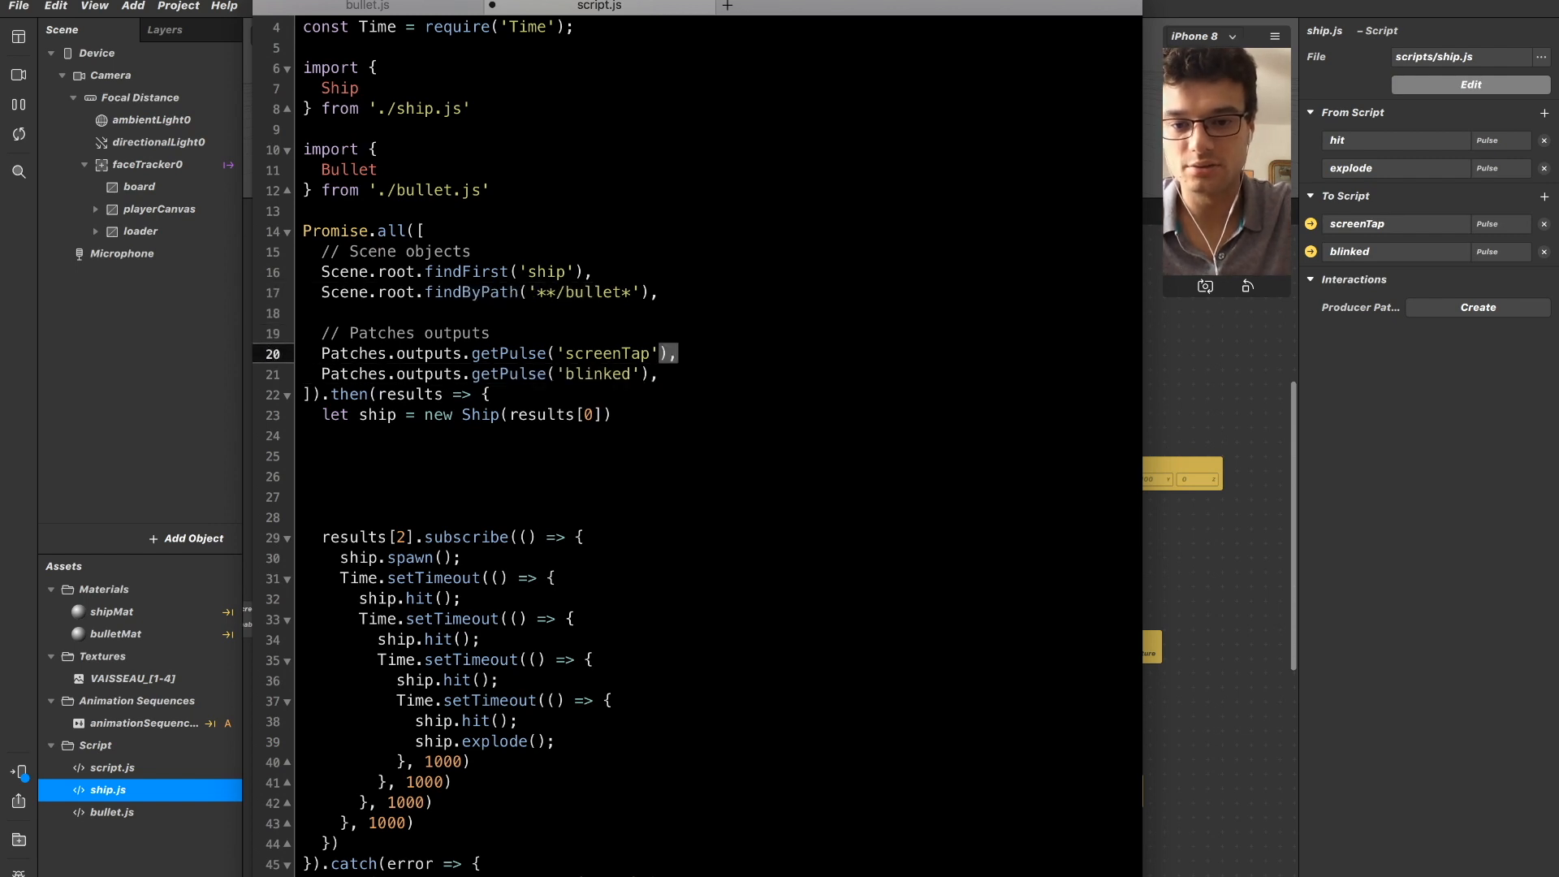
key(shift+super+Left)
Add a results[1].forEach() call on the blank lines between the ship declaration and the results[2] subscription.
key(Down)
key(Down)
key(Down)
key(Down)
key(Down)
key(Down)
key(Down)
key(Down)
key(Down)
key(Up)
key(Up)
key(Up)
key(Up)
key(Up)
key(Up)
key(Up)
key(Up)
key(Up)
key(Up)
key(Up)
key(Down)
key(Down)
key(Down)
key(Down)
key(Down)
key(Down)
key(Down)
key(Down)
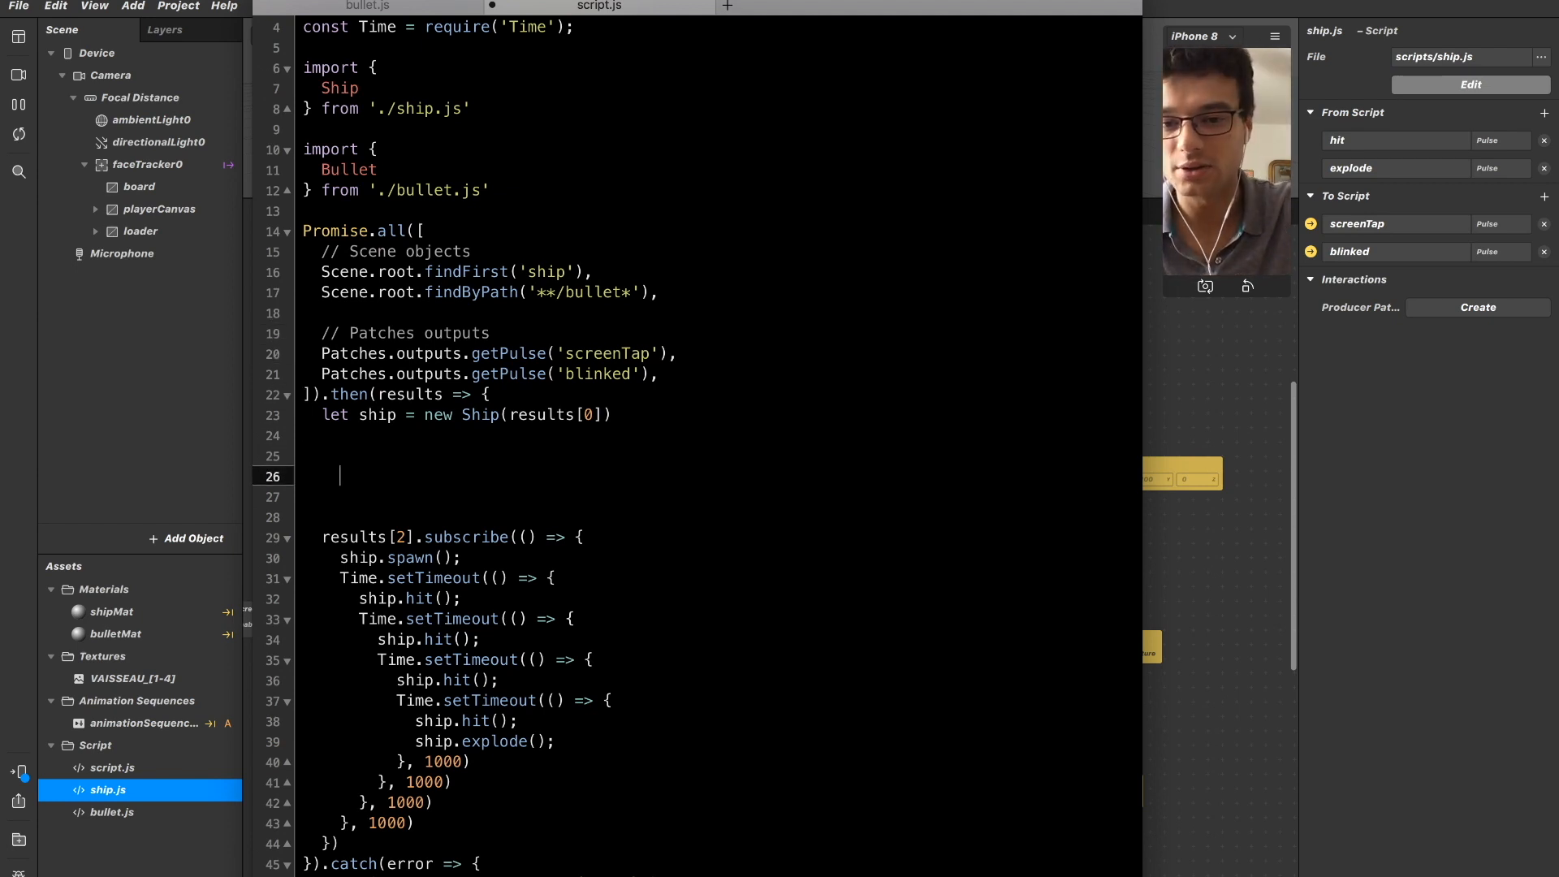
key(BackSpace)
text(results)
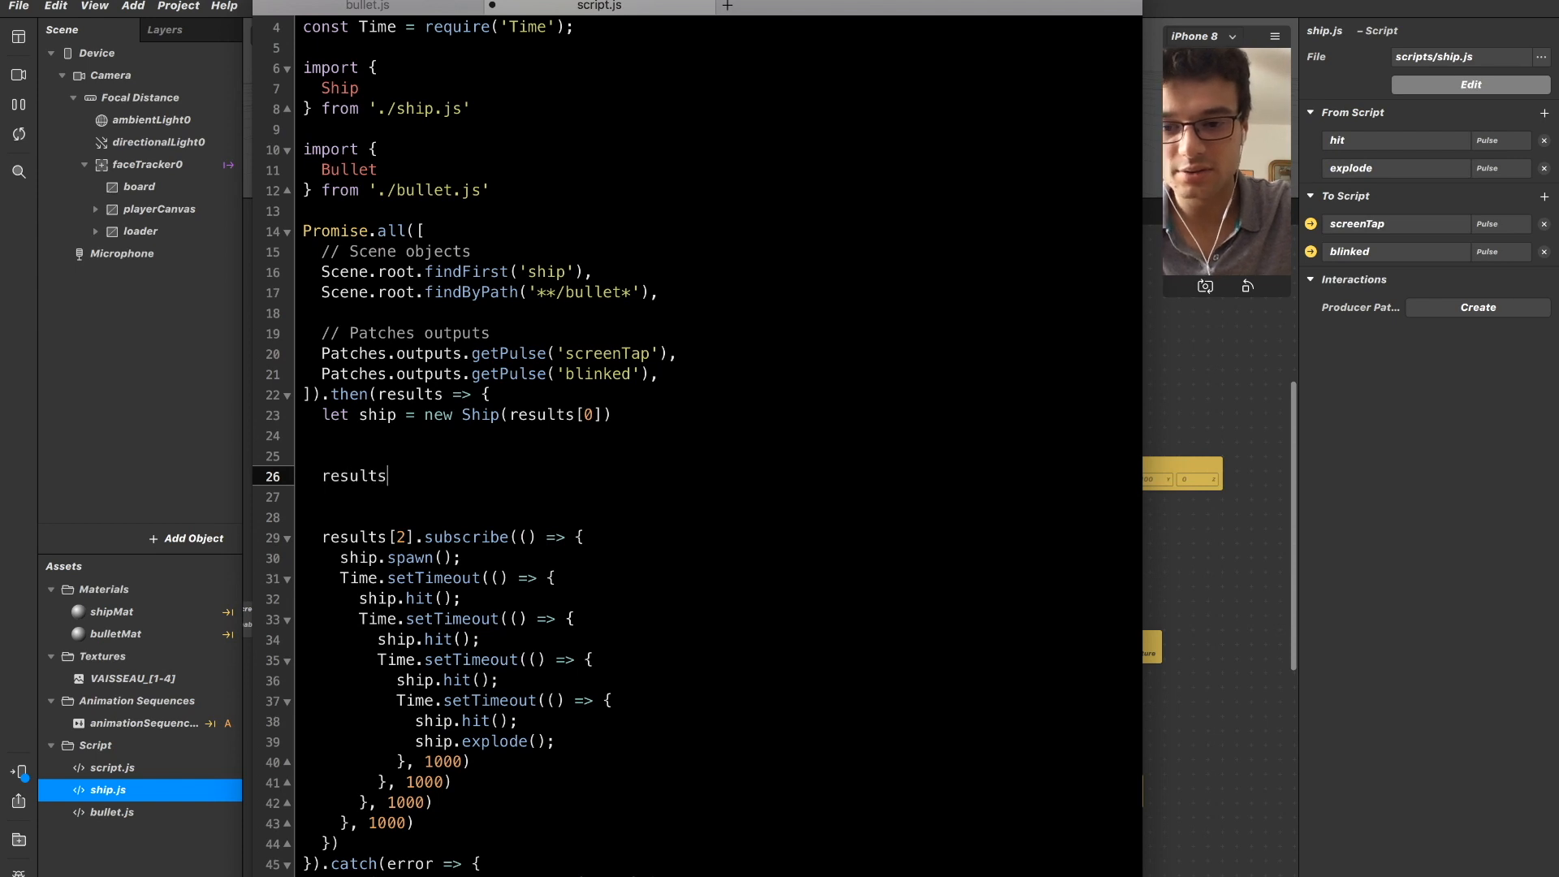
text([1])
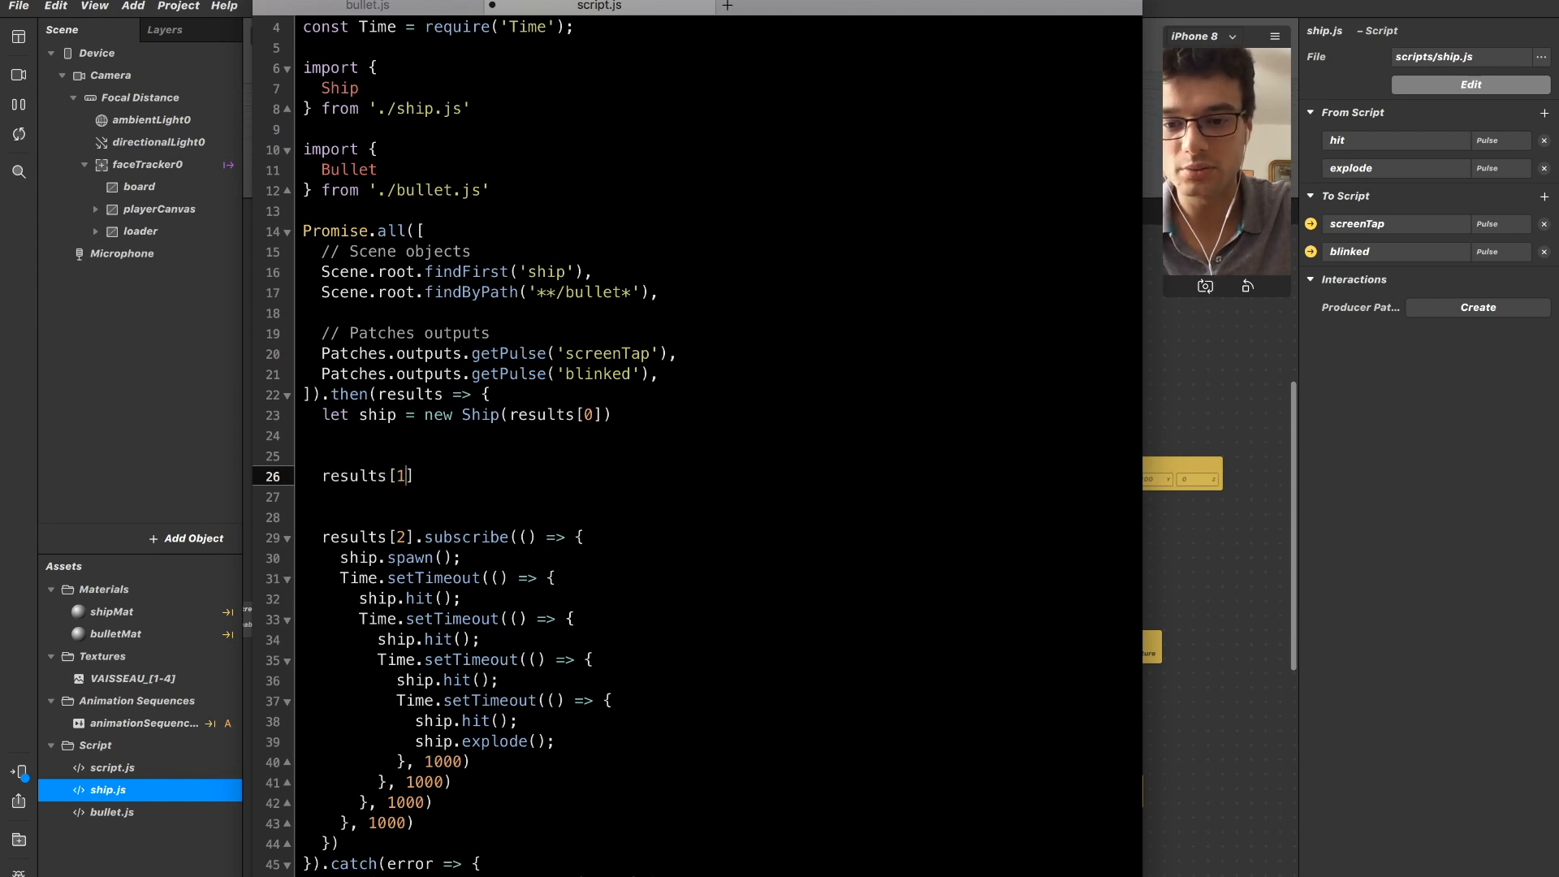
text(.forE)
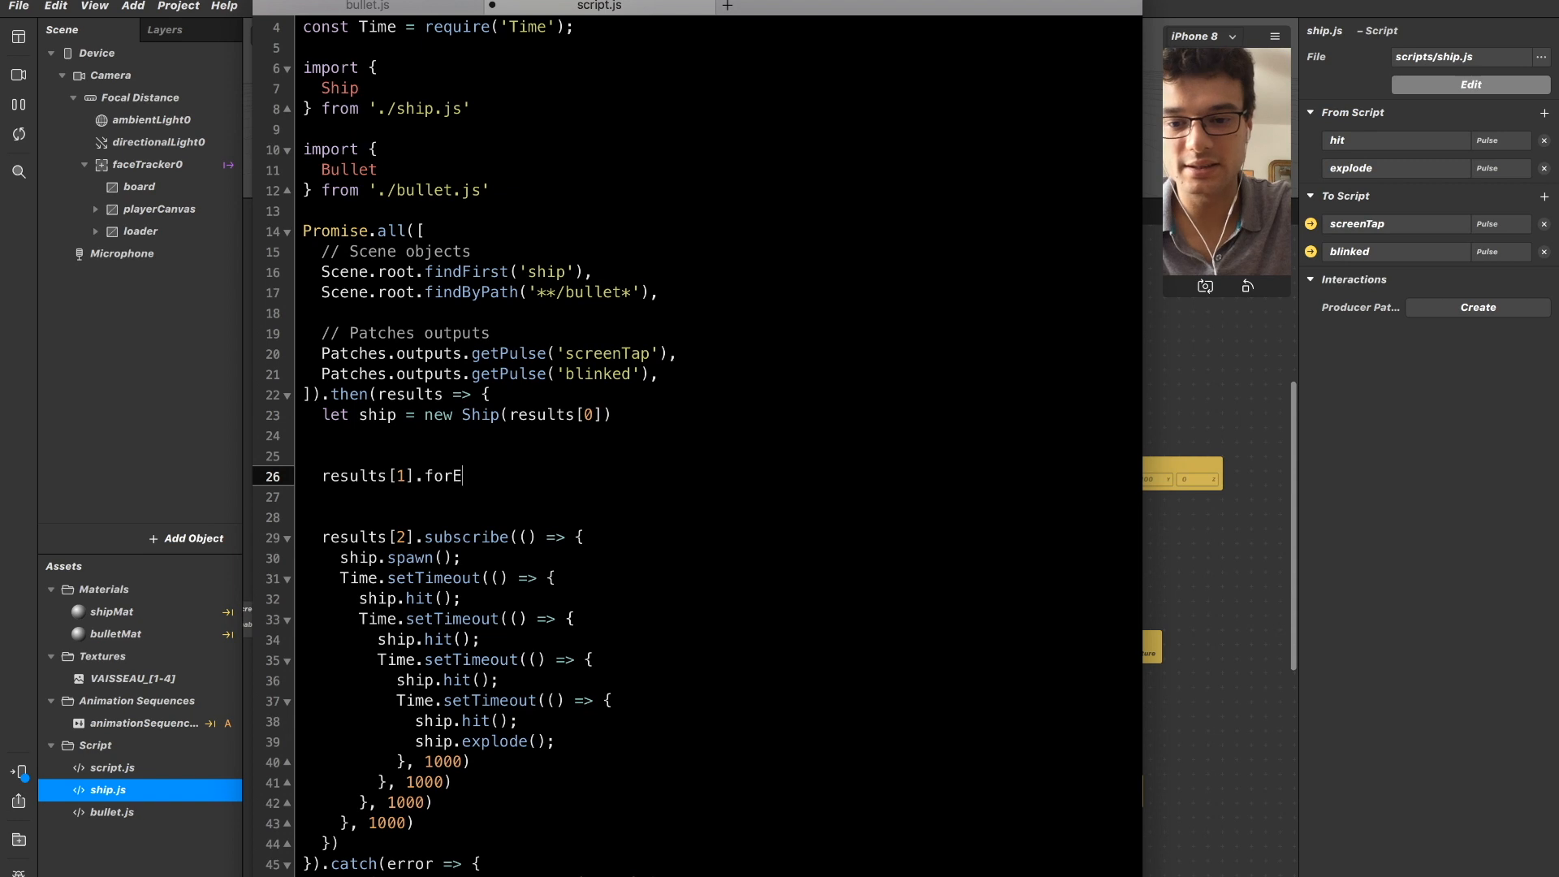
text(ach()
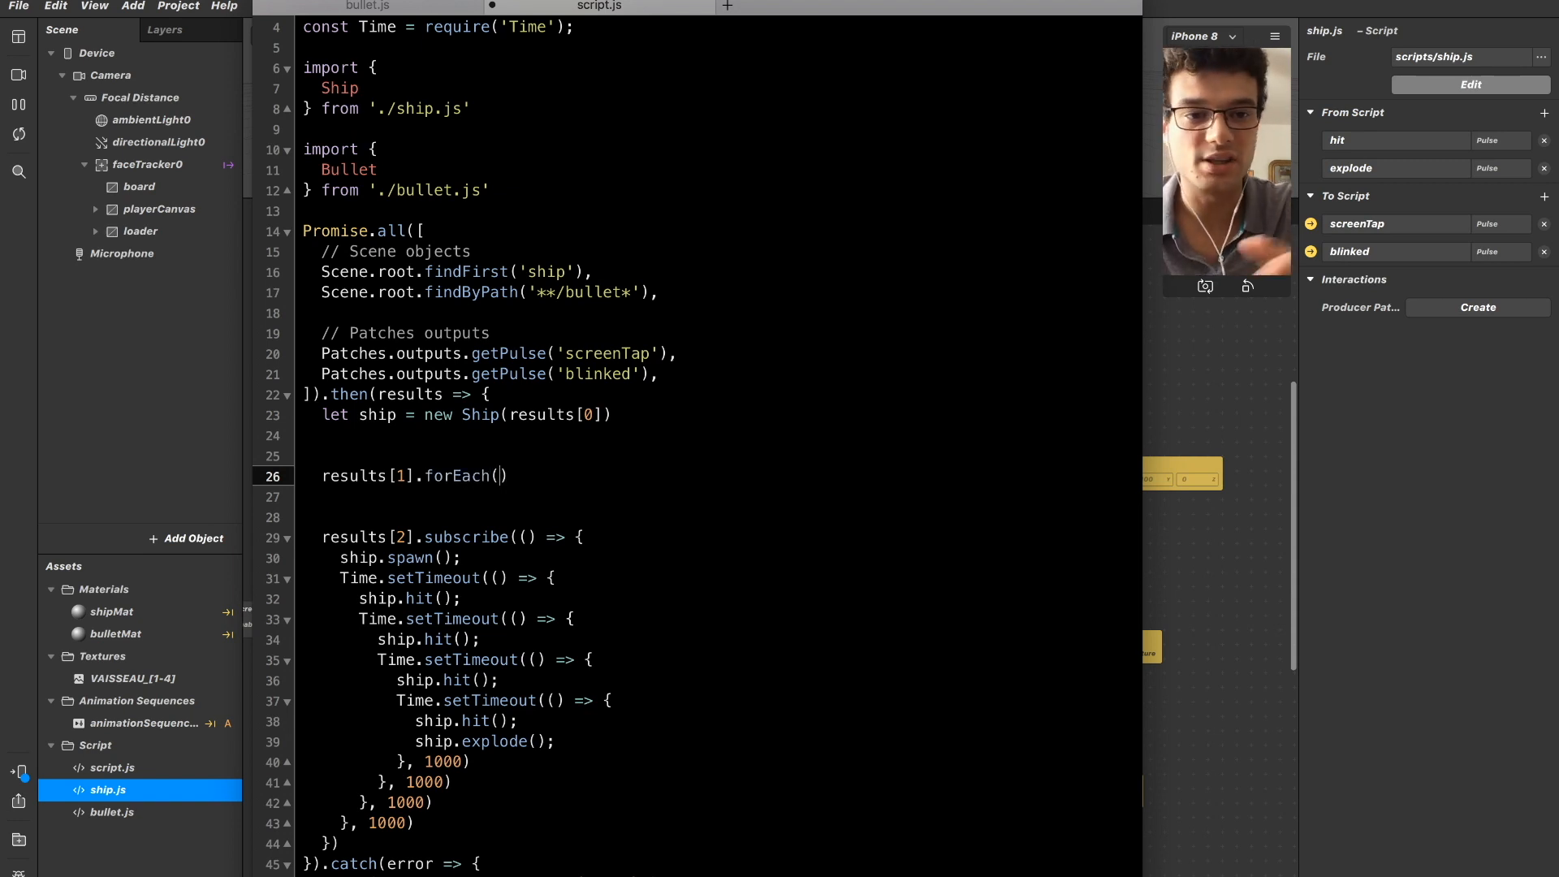
text((b)
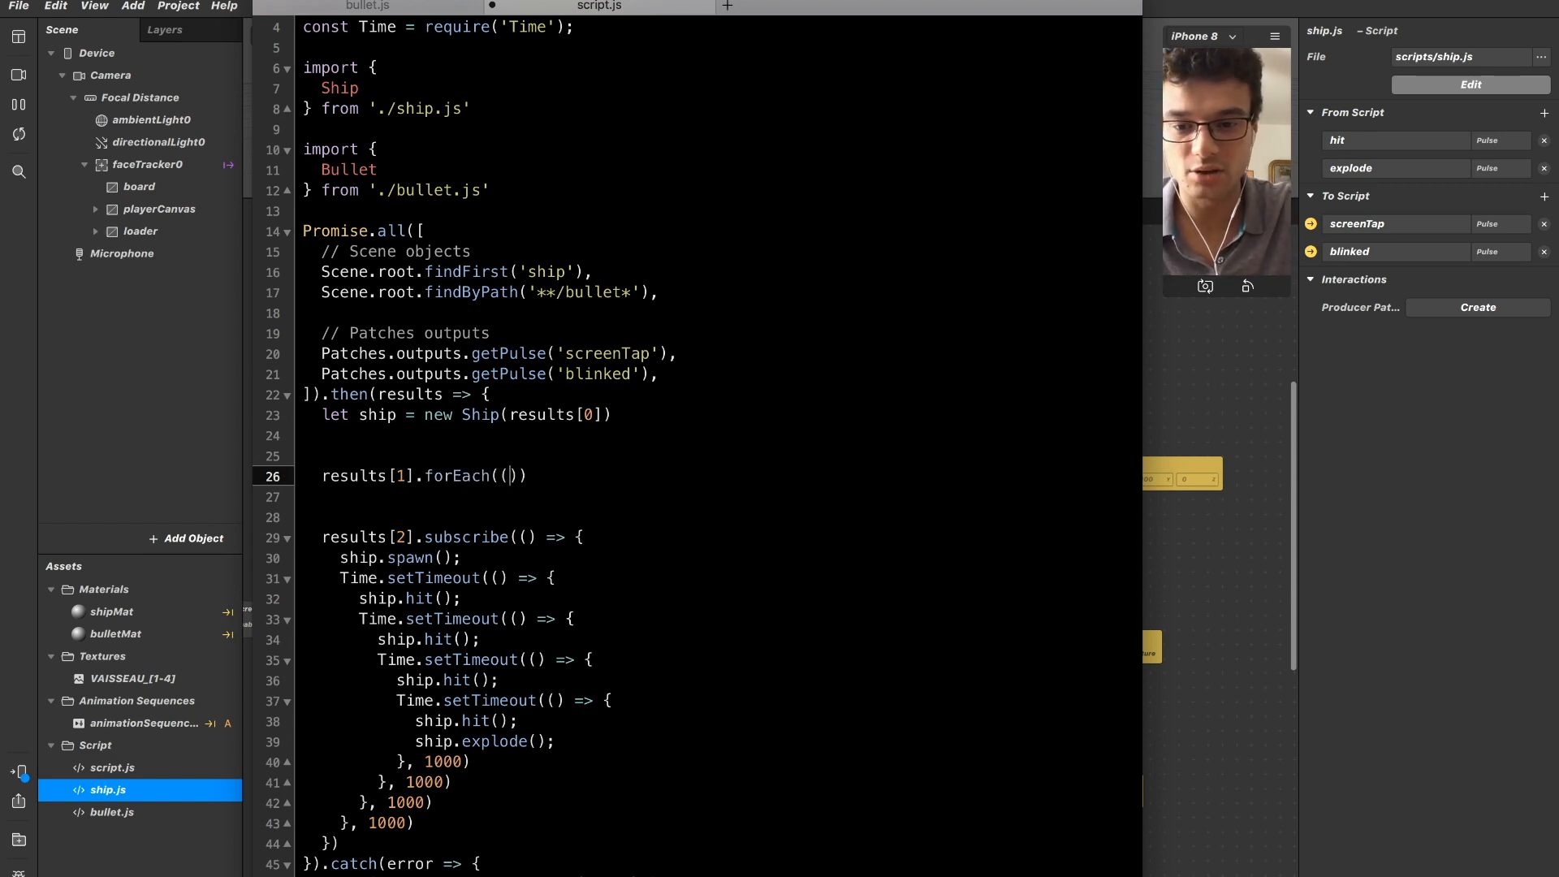
text(ullet) => )
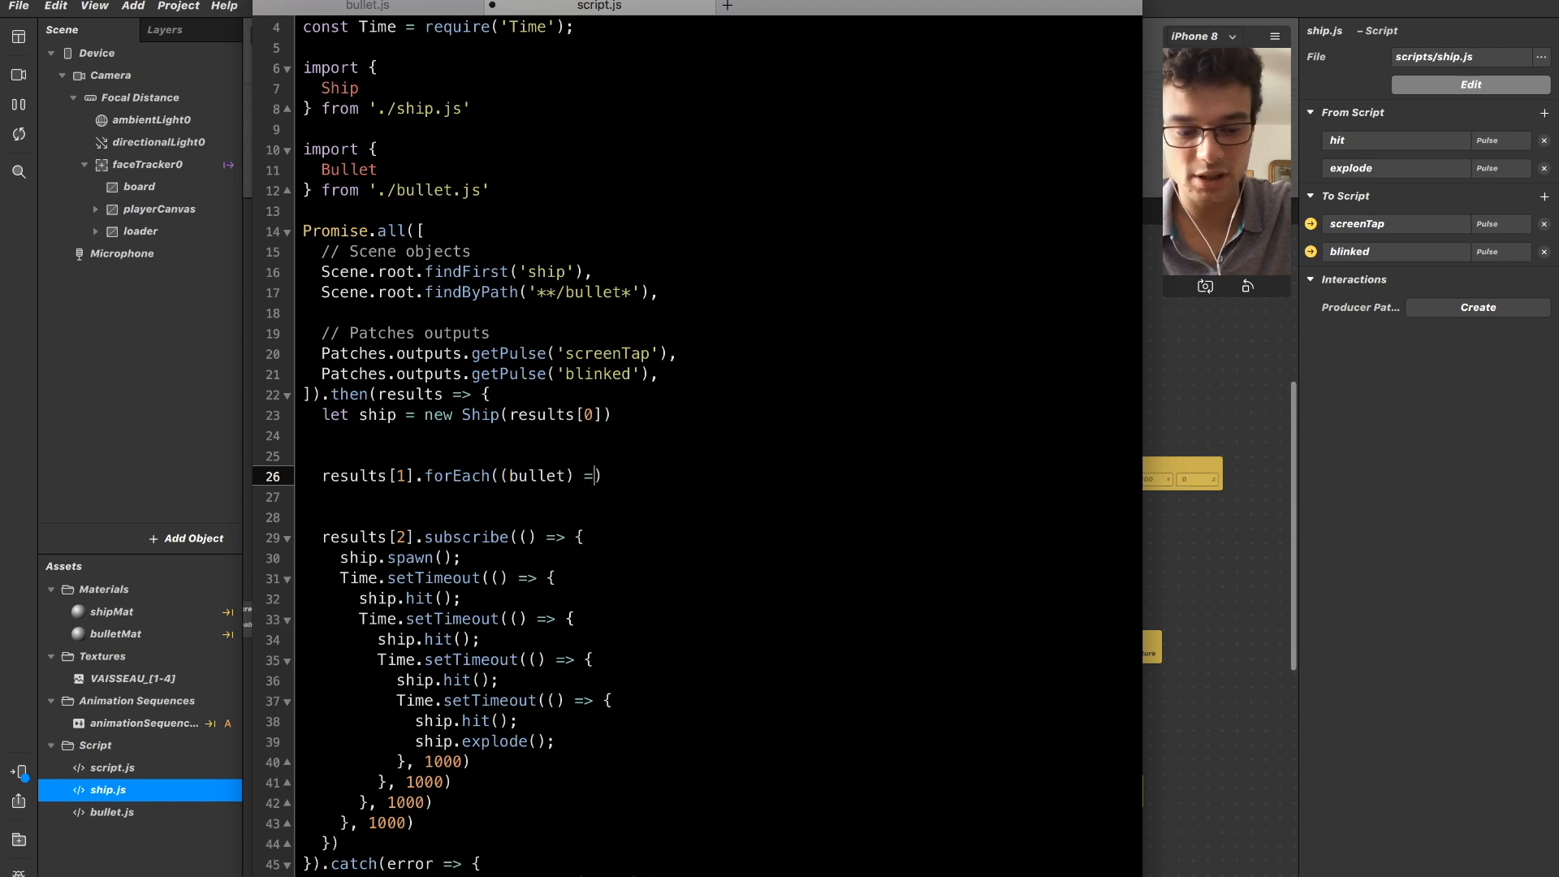
text({})
Give the forEach call an arrow function callback with a bullet parameter and an empty multi-line body.
key(Return)
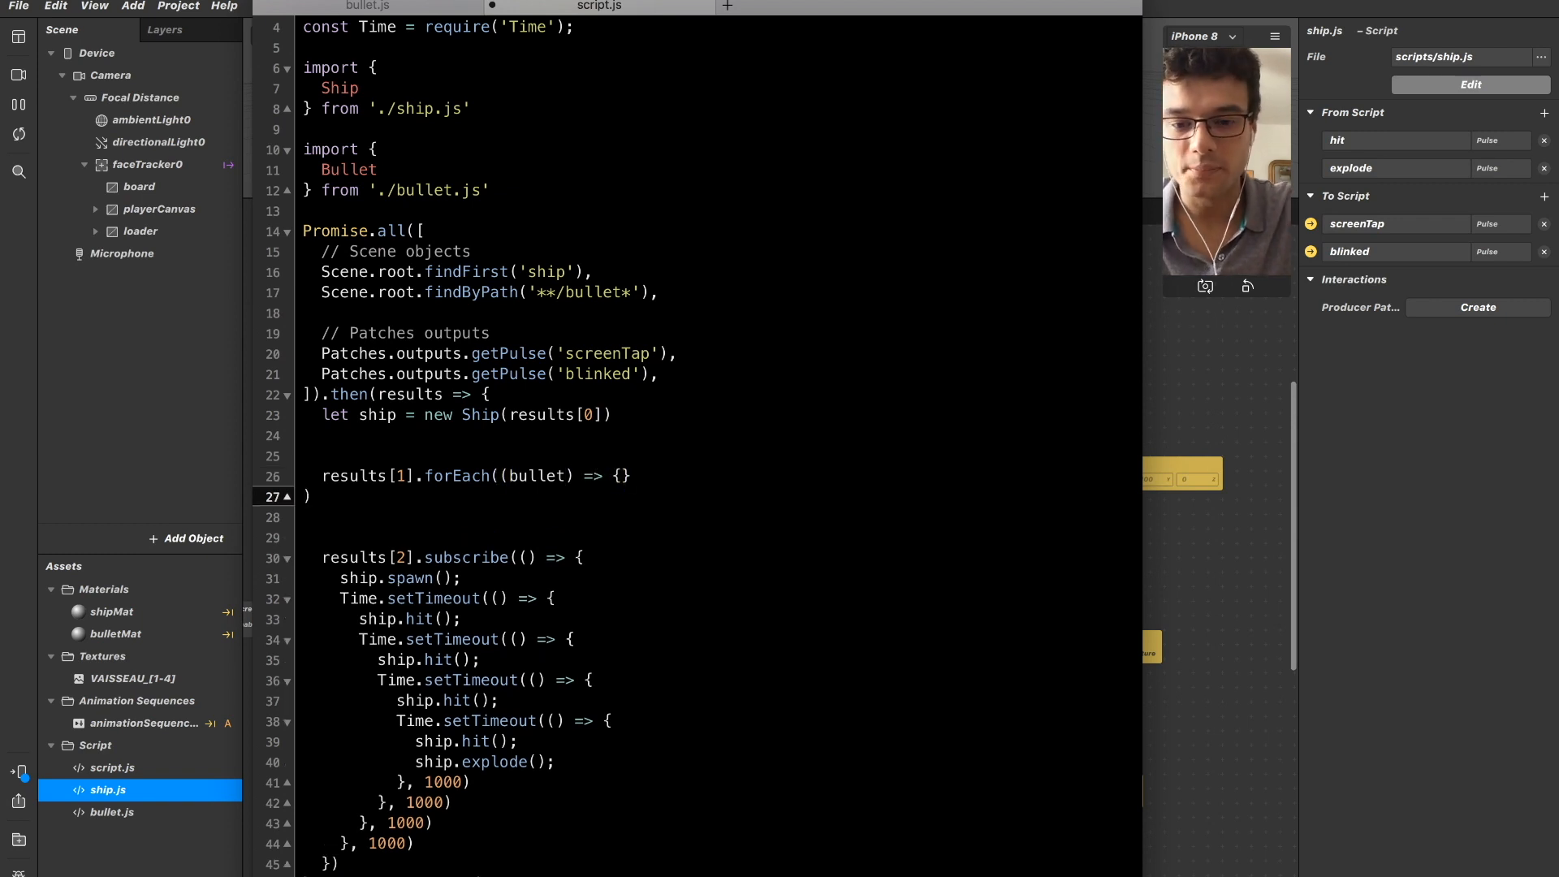
key(BackSpace)
key(Left)
key(Return)
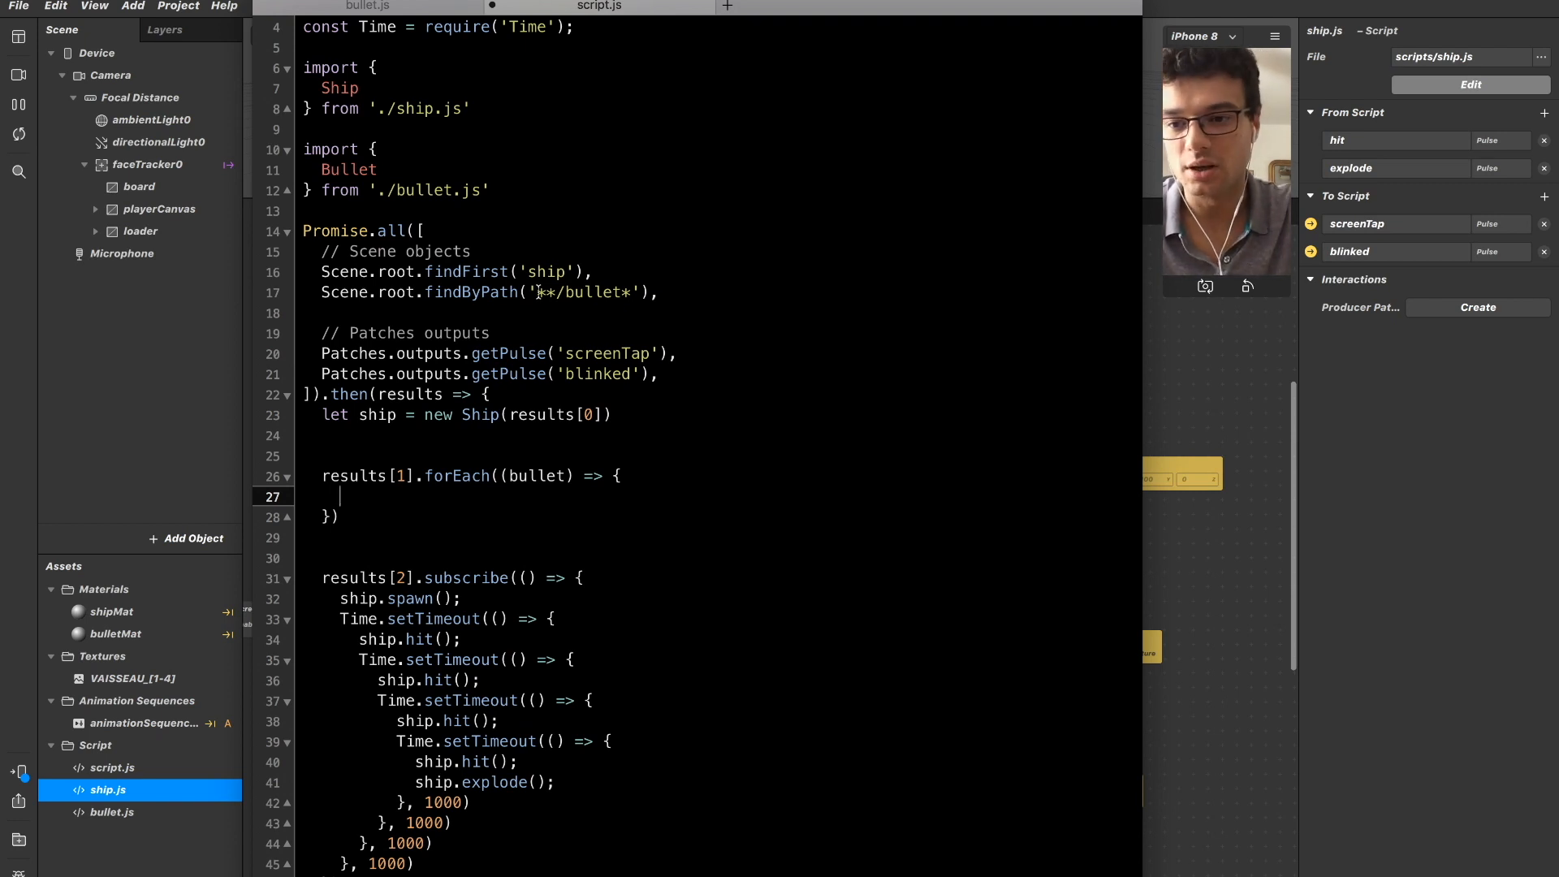
Insert the comment // GLOBAL GAME VARIABLE between the bullet.js import and Promise.all, with blank lines around it.
scroll(413, 298, up, 3)
click(390, 276)
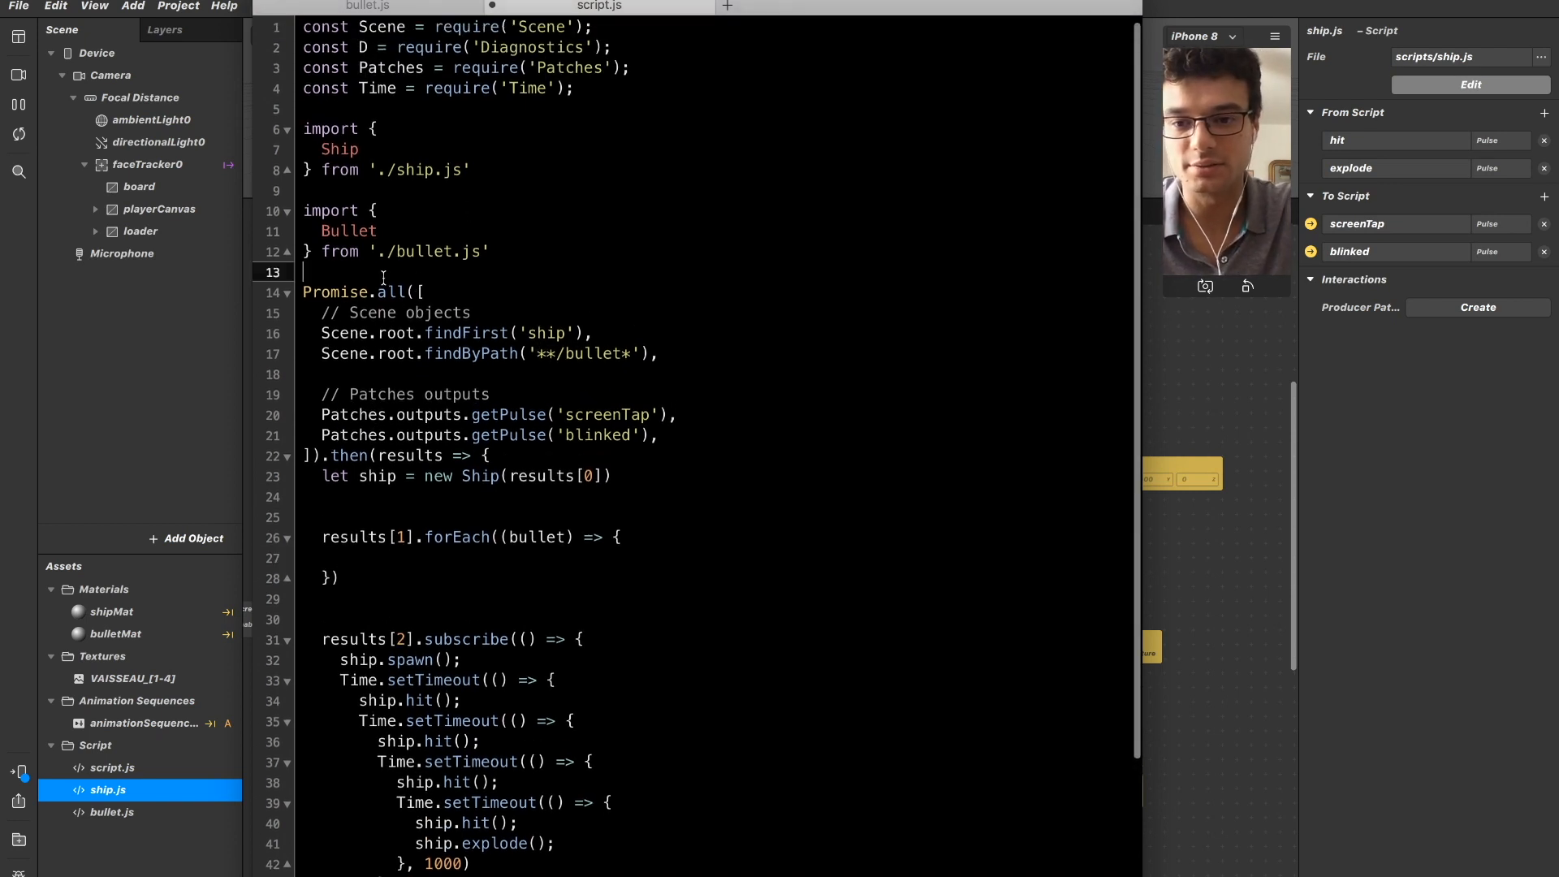
key(Return)
key(Return)
key(Up)
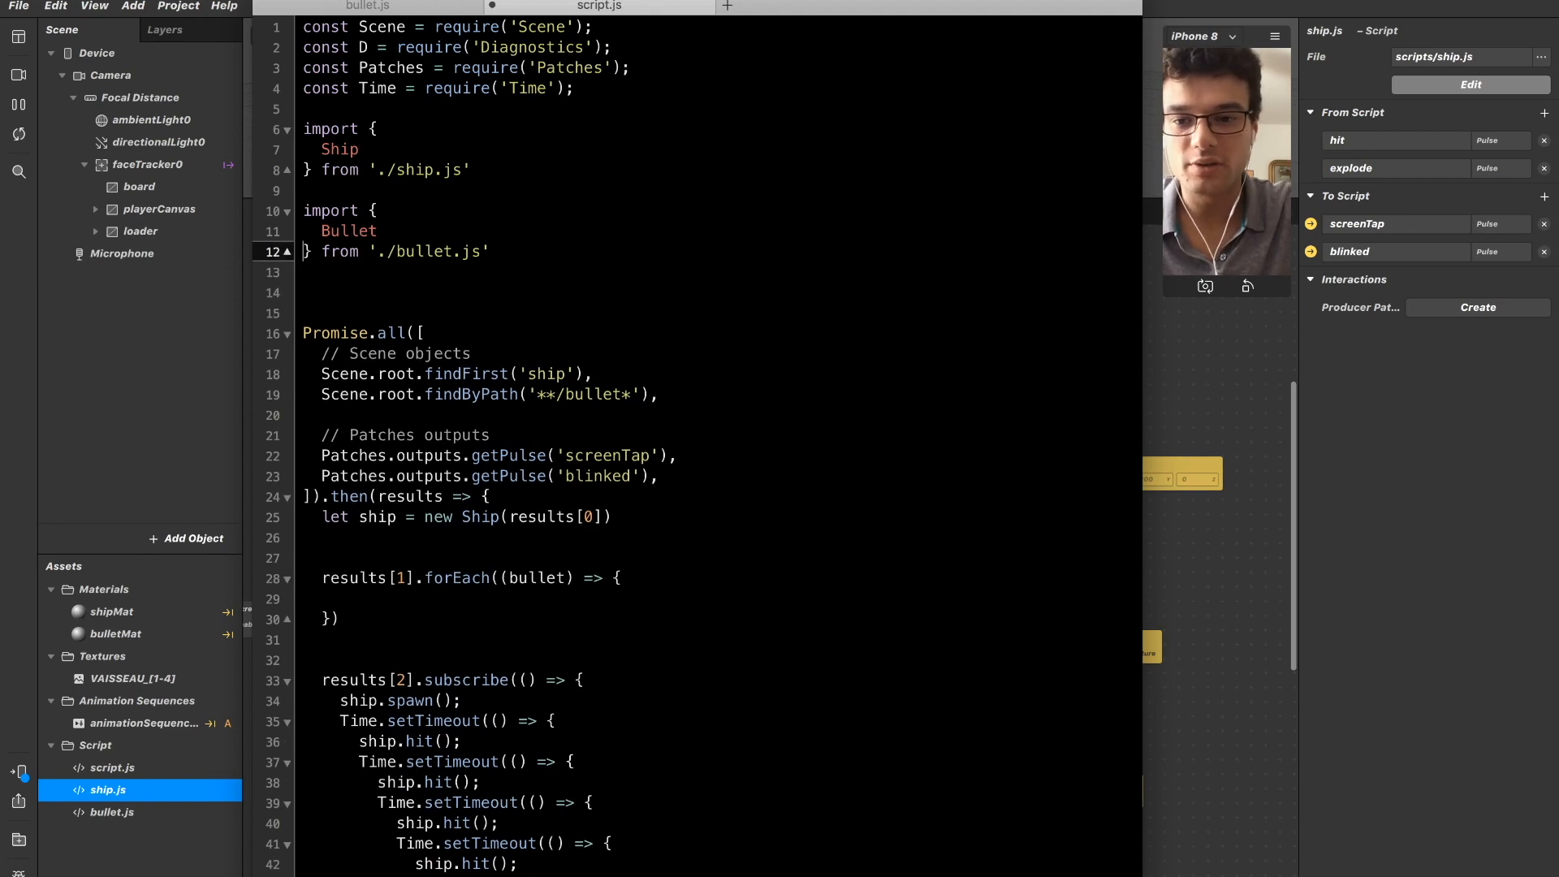
text(// GLOB)
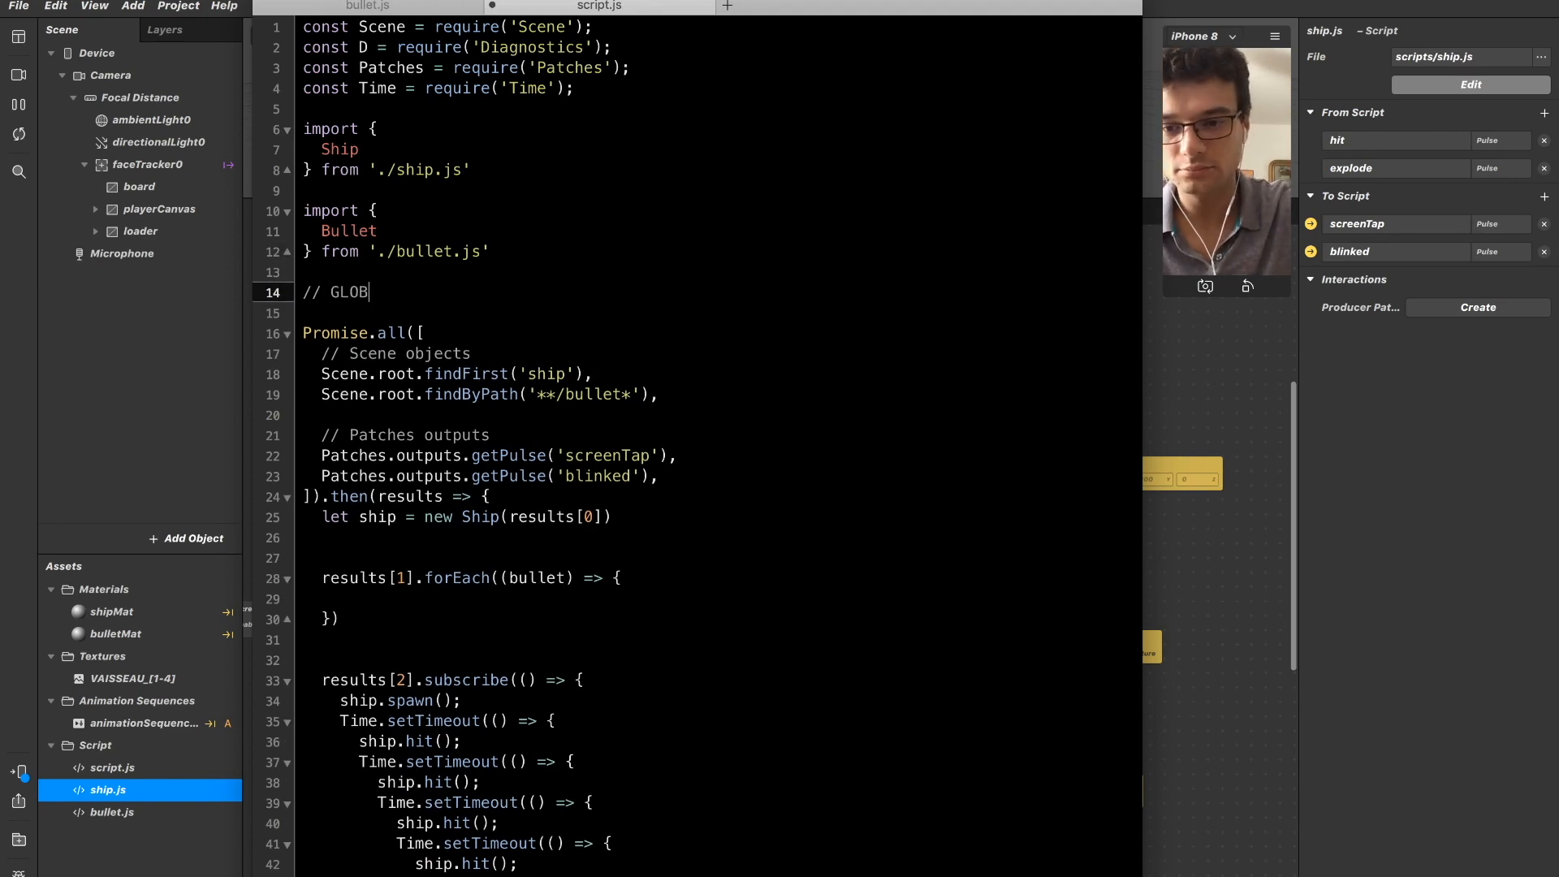
text(AL GAME VARIABLE)
Declare a LOADER variable with let as an empty array under the global game variable comment.
key(Return)
text(CONS)
key(BackSpace)
key(BackSpace)
key(BackSpace)
key(BackSpace)
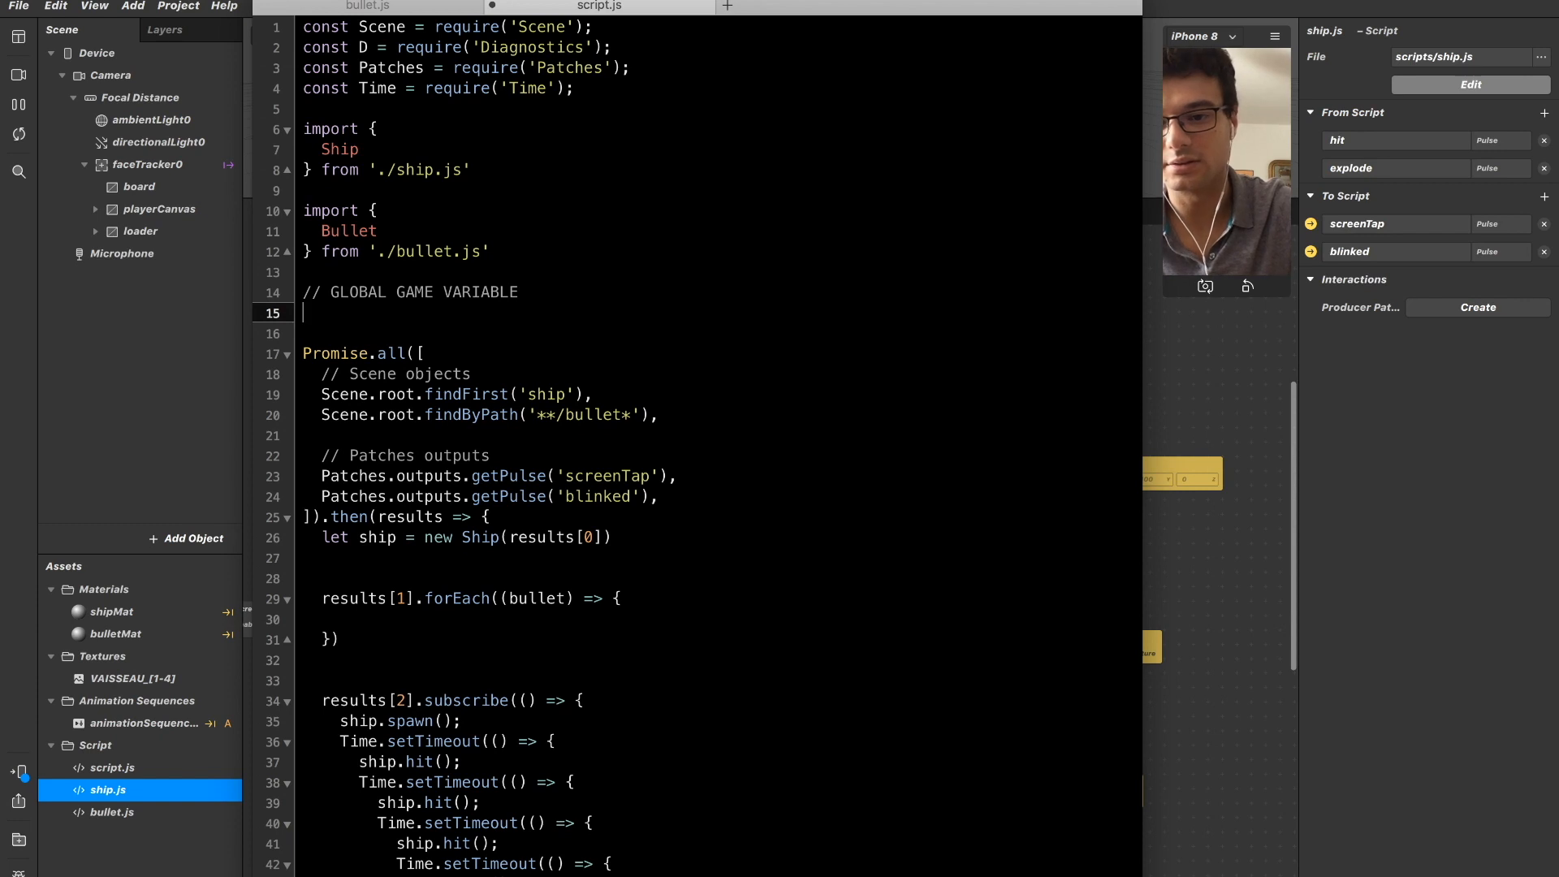
text(const)
key(BackSpace)
key(BackSpace)
key(BackSpace)
key(BackSpace)
key(BackSpace)
text(let)
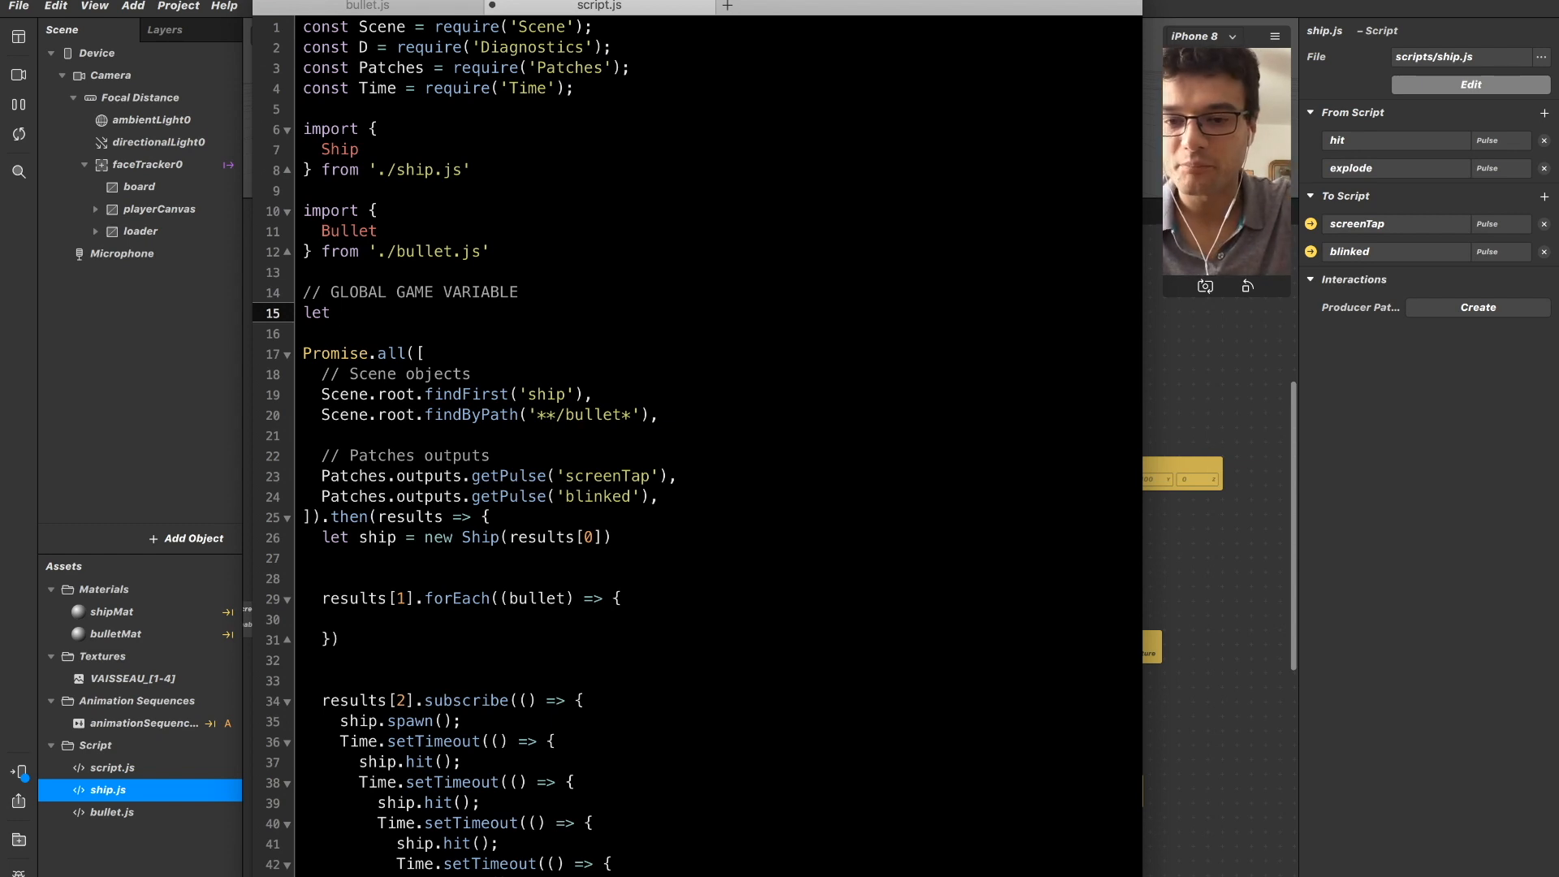
text(LOADER)
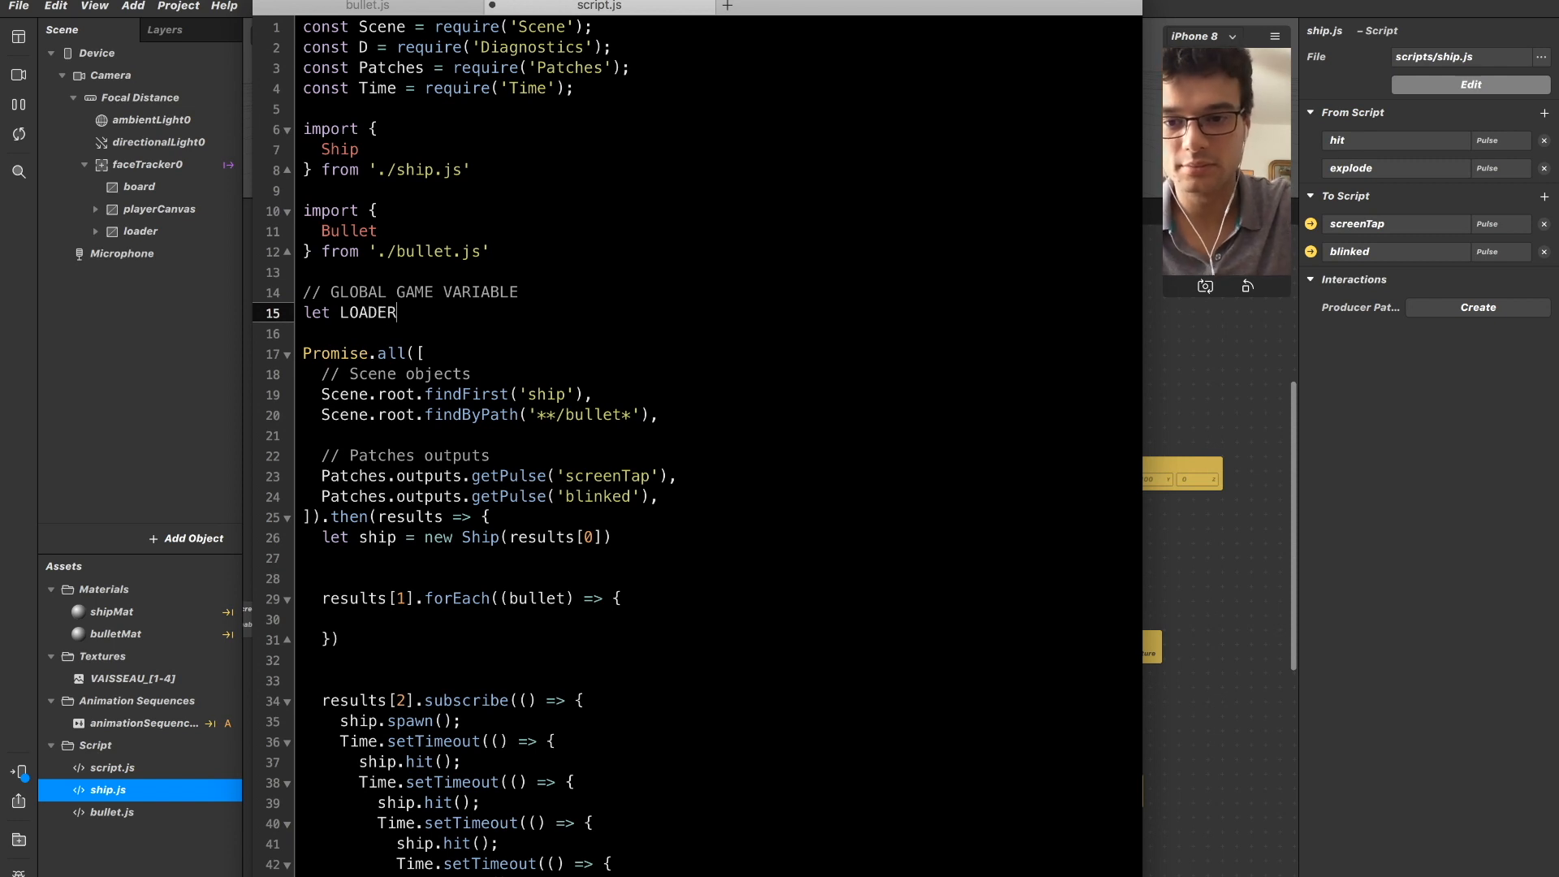
text( = [])
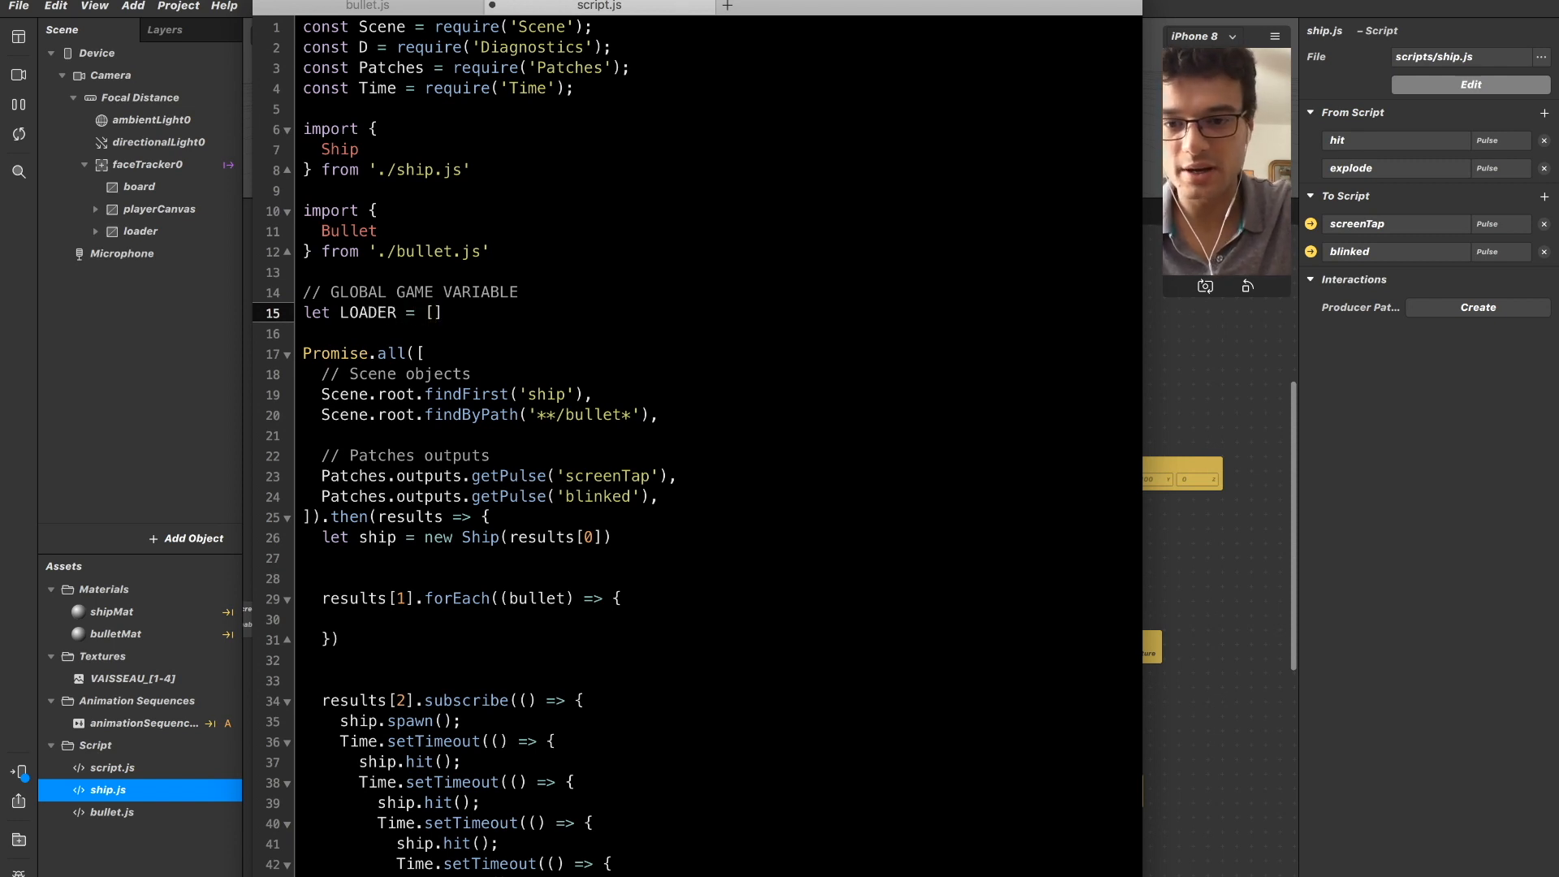
Declare a NEXT_BULLET variable with let and the value 0 below the LOADER declaration.
key(Return)
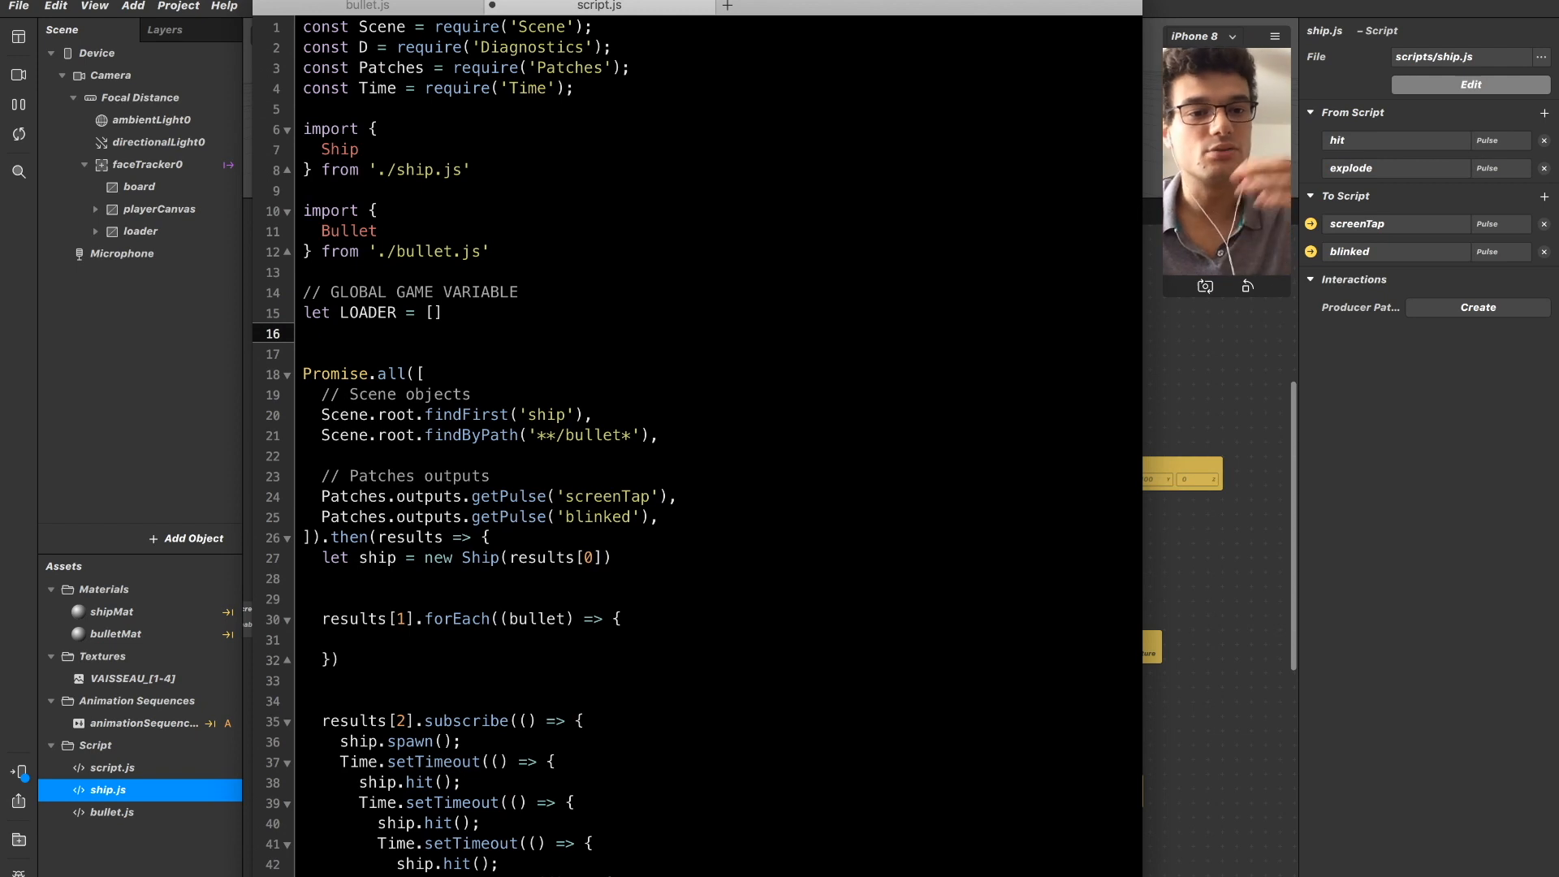
text(let )
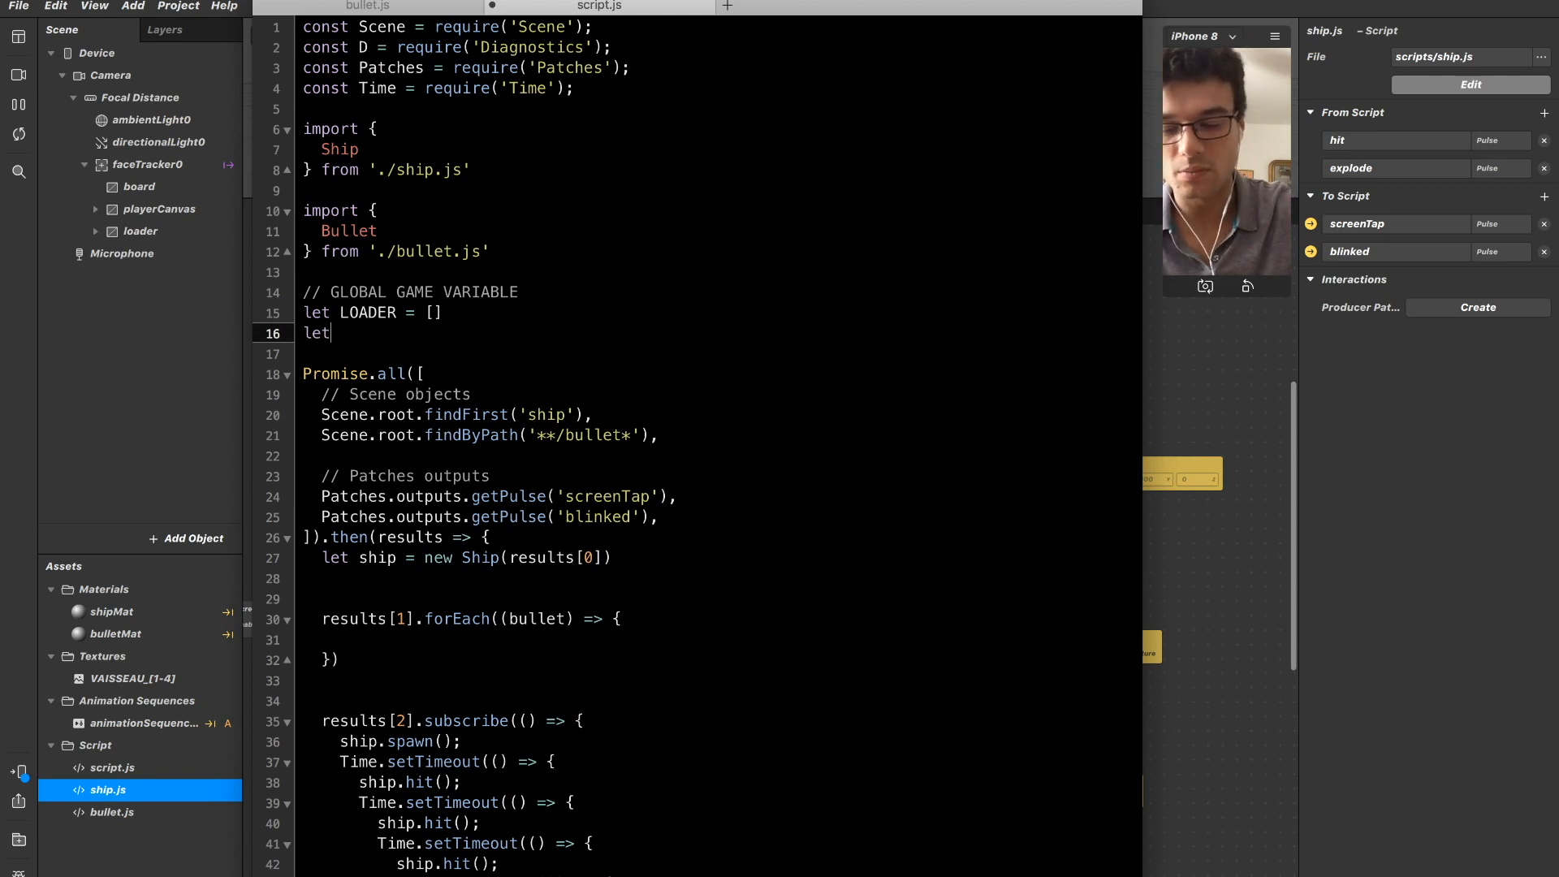
text(NEXT_)
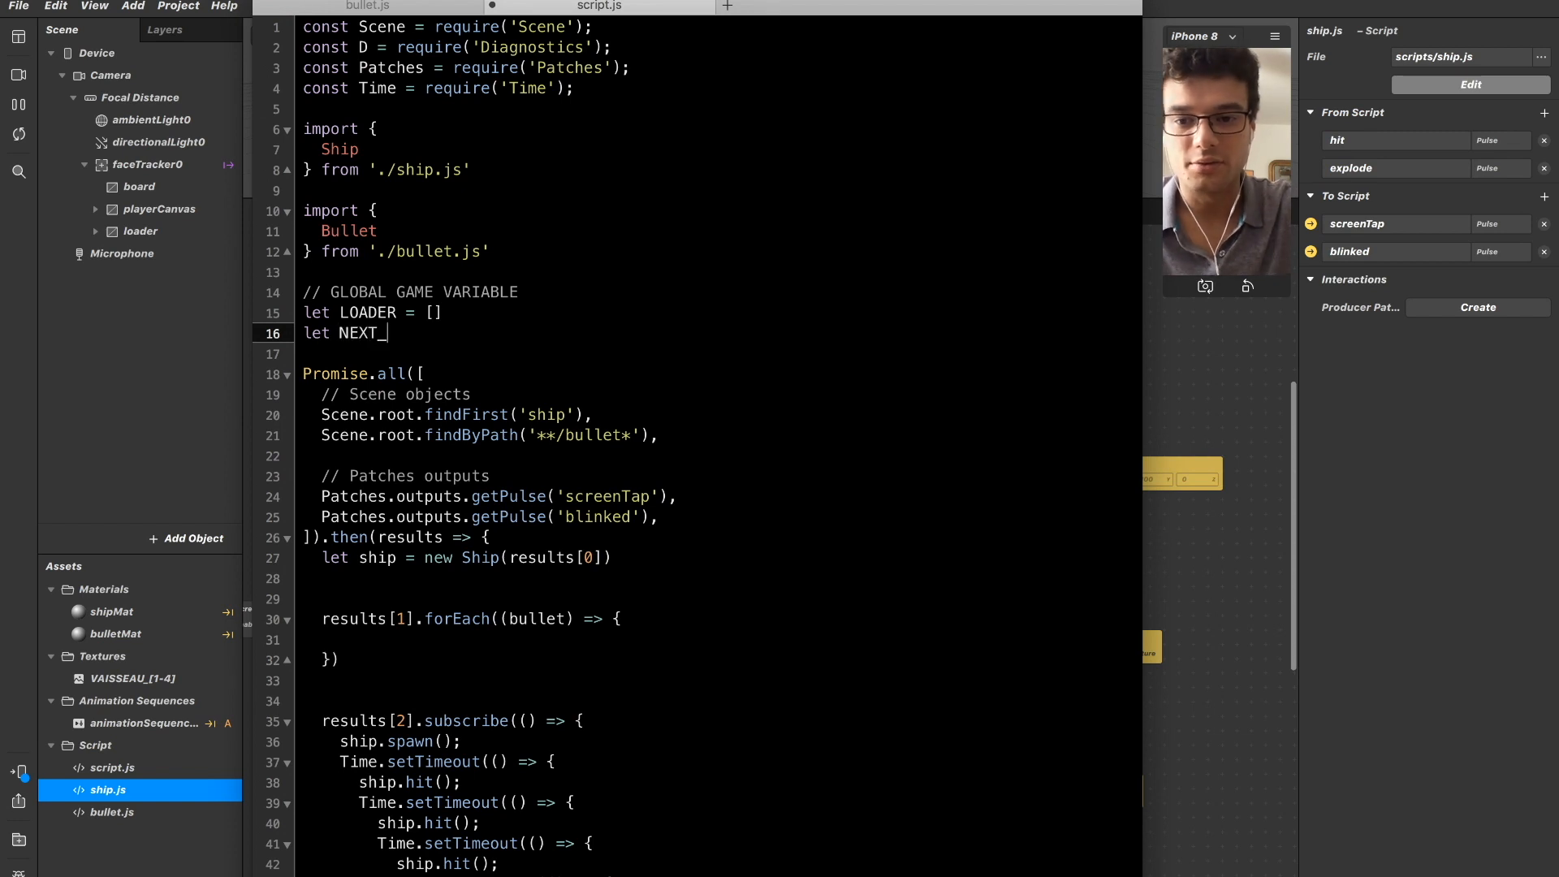
text(BULLET =)
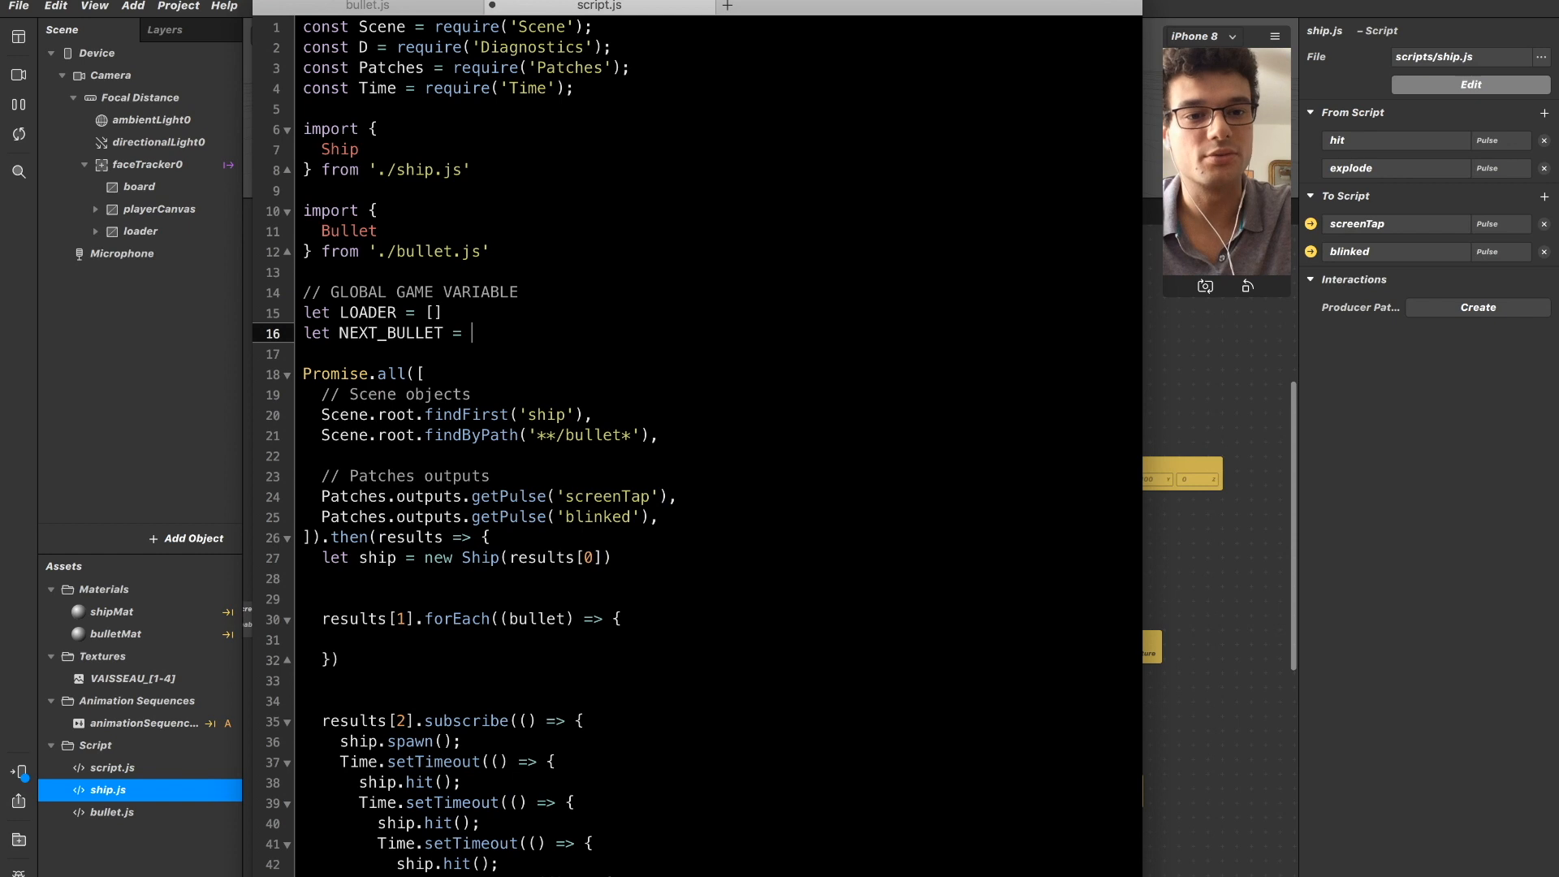
text( 0)
Push a new Bullet() with no arguments into LOADER inside the results[1] forEach callback.
key(Down)
key(Down)
key(Down)
key(Down)
key(Down)
key(Down)
key(Down)
key(Down)
key(Down)
key(Down)
key(Down)
key(Down)
key(Down)
key(Down)
key(Down)
key(Down)
key(Down)
key(Up)
key(Up)
key(super+shift+Left)
key(Right)
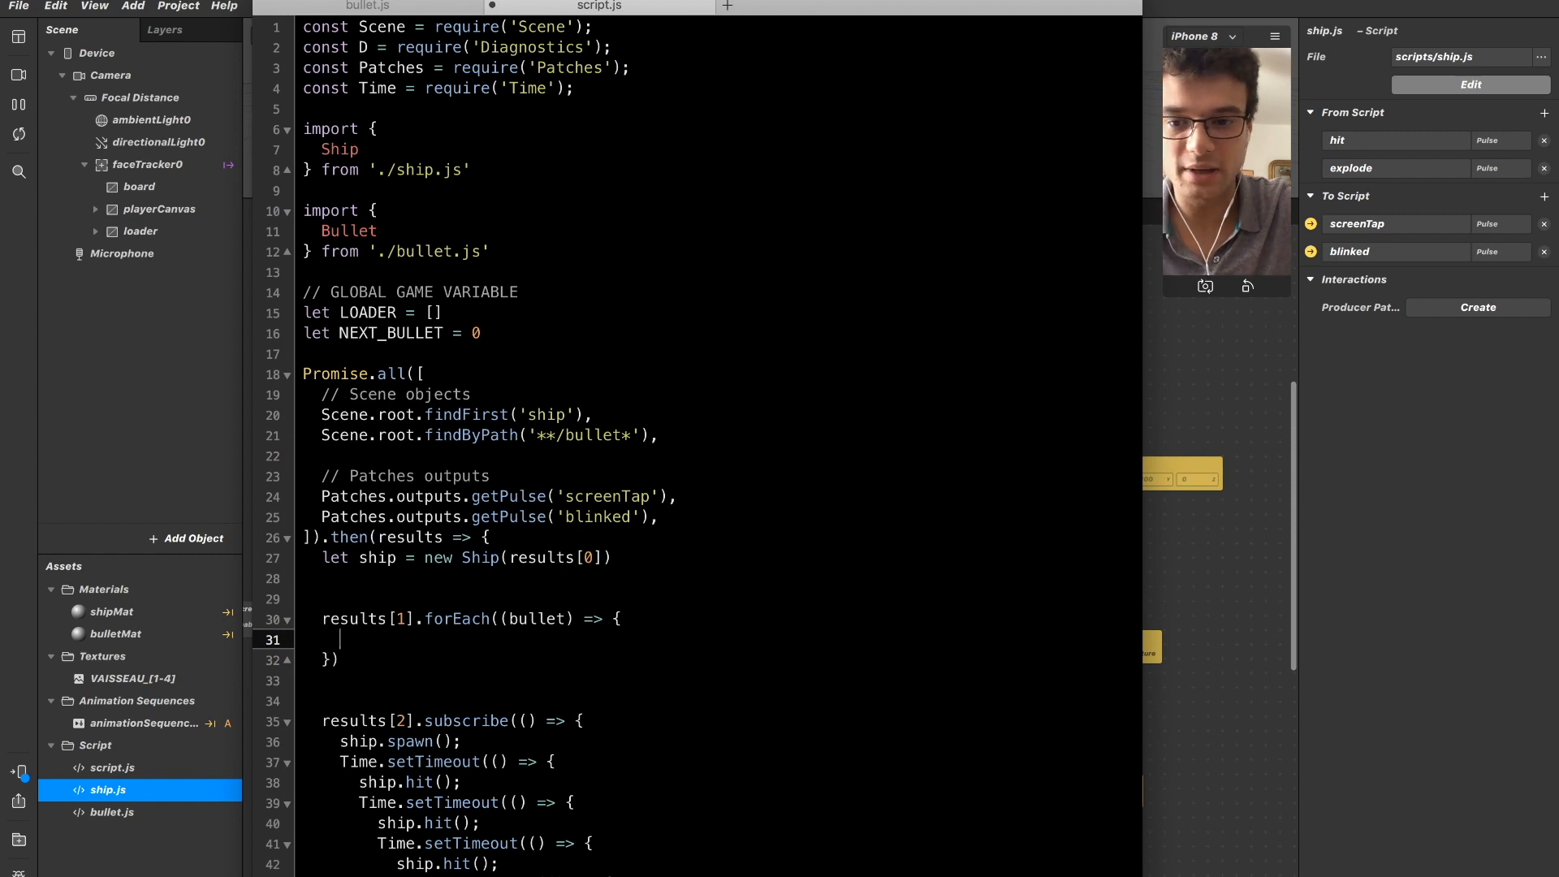
text(LOADER.pu)
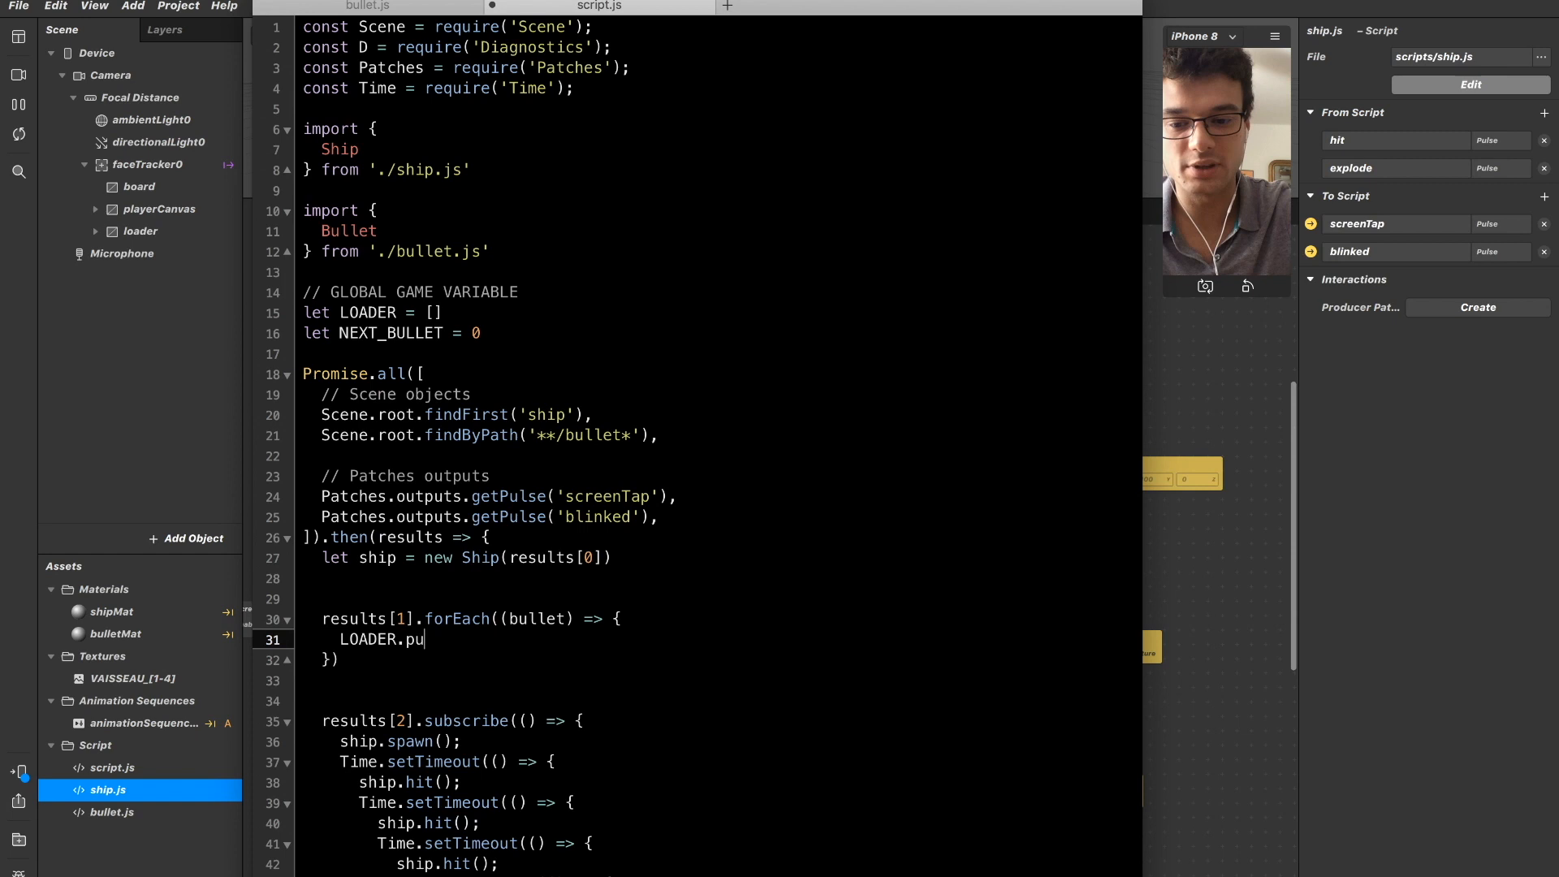
text(sh(new)
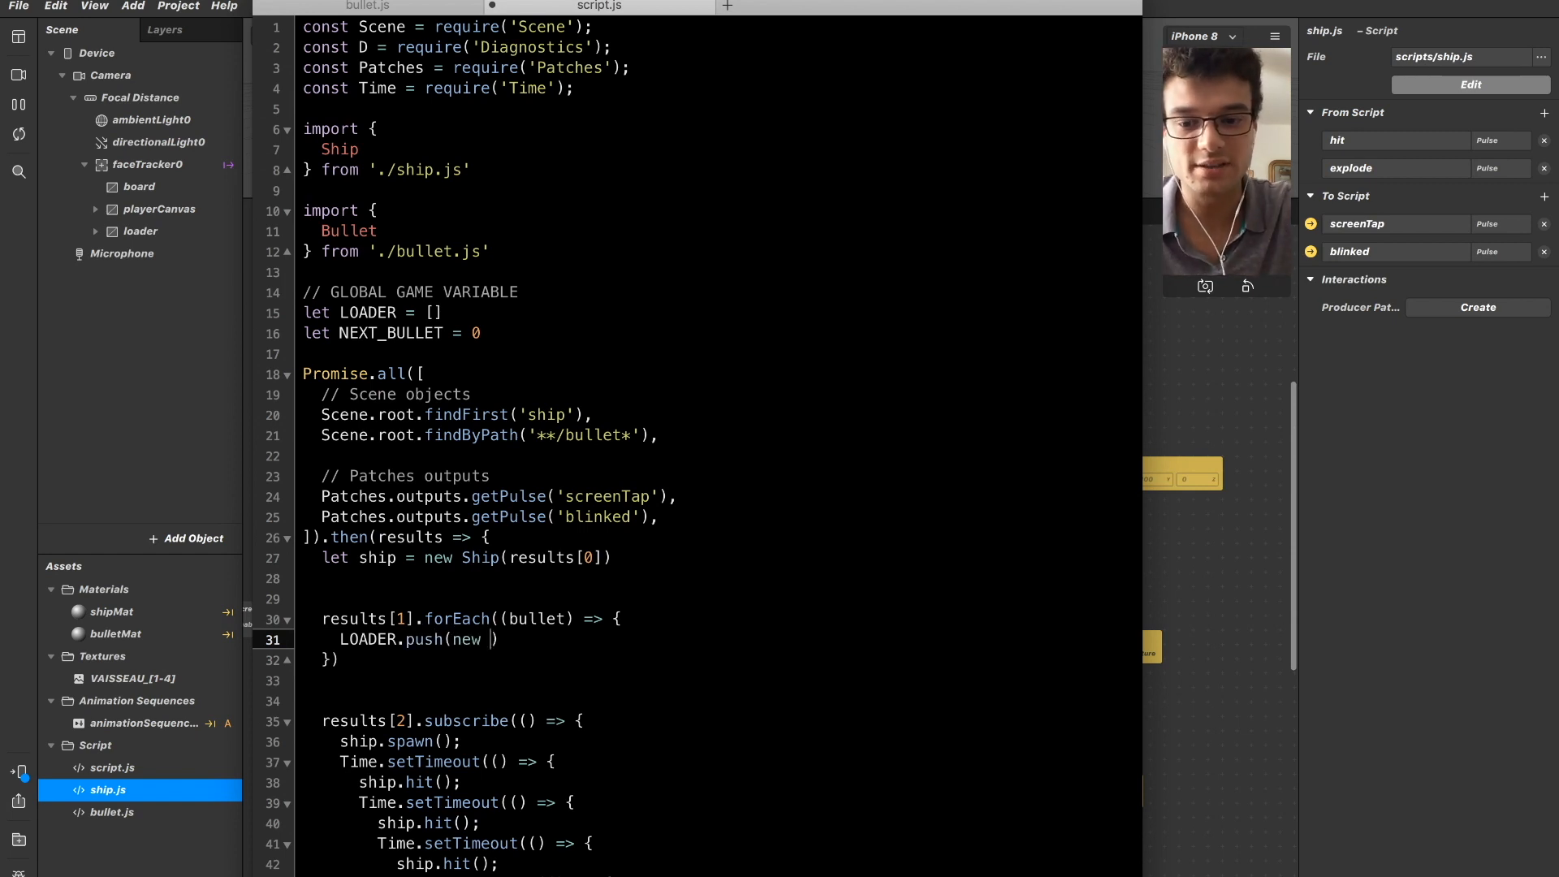
text( Bullet()
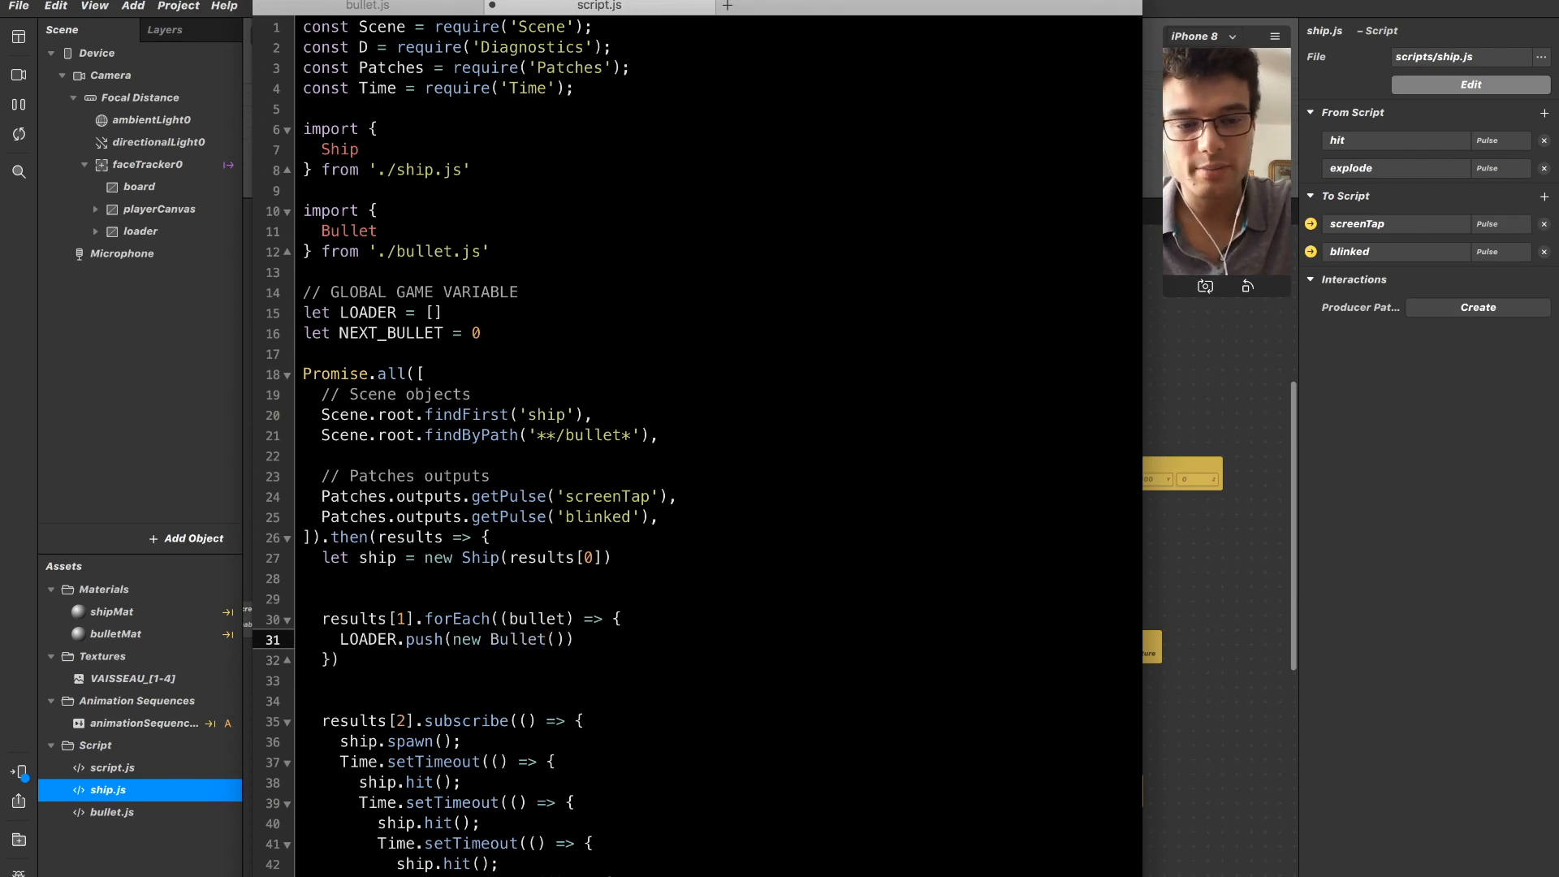
Copy the constructor parameters plane, shipParent, size from bullet.js into the parentheses of new Bullet() in script.js.
key(super+equal)
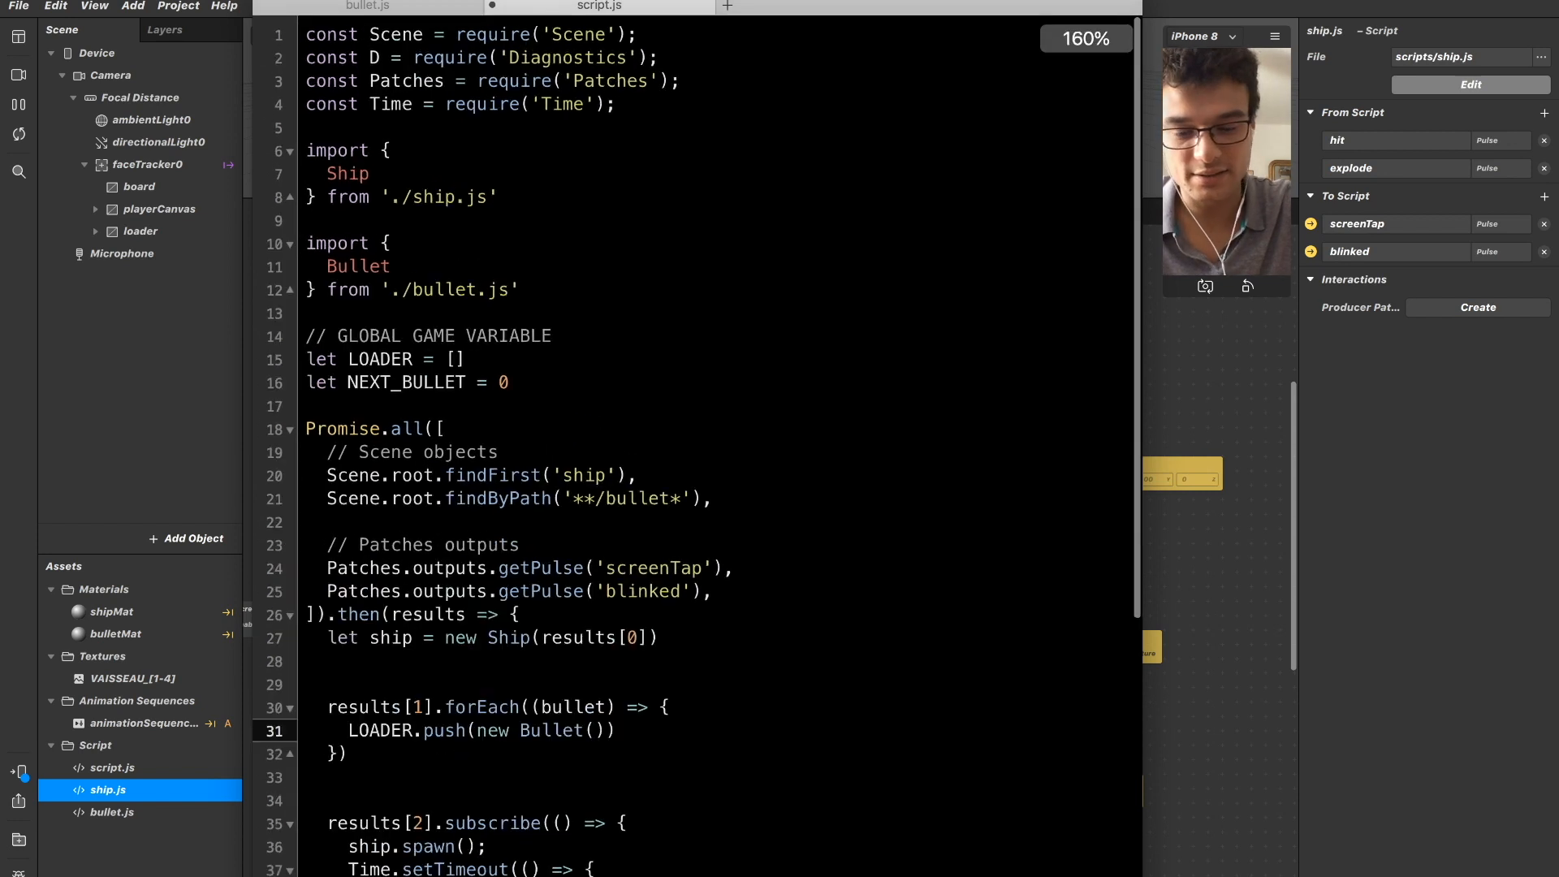
key(ctrl+Tab)
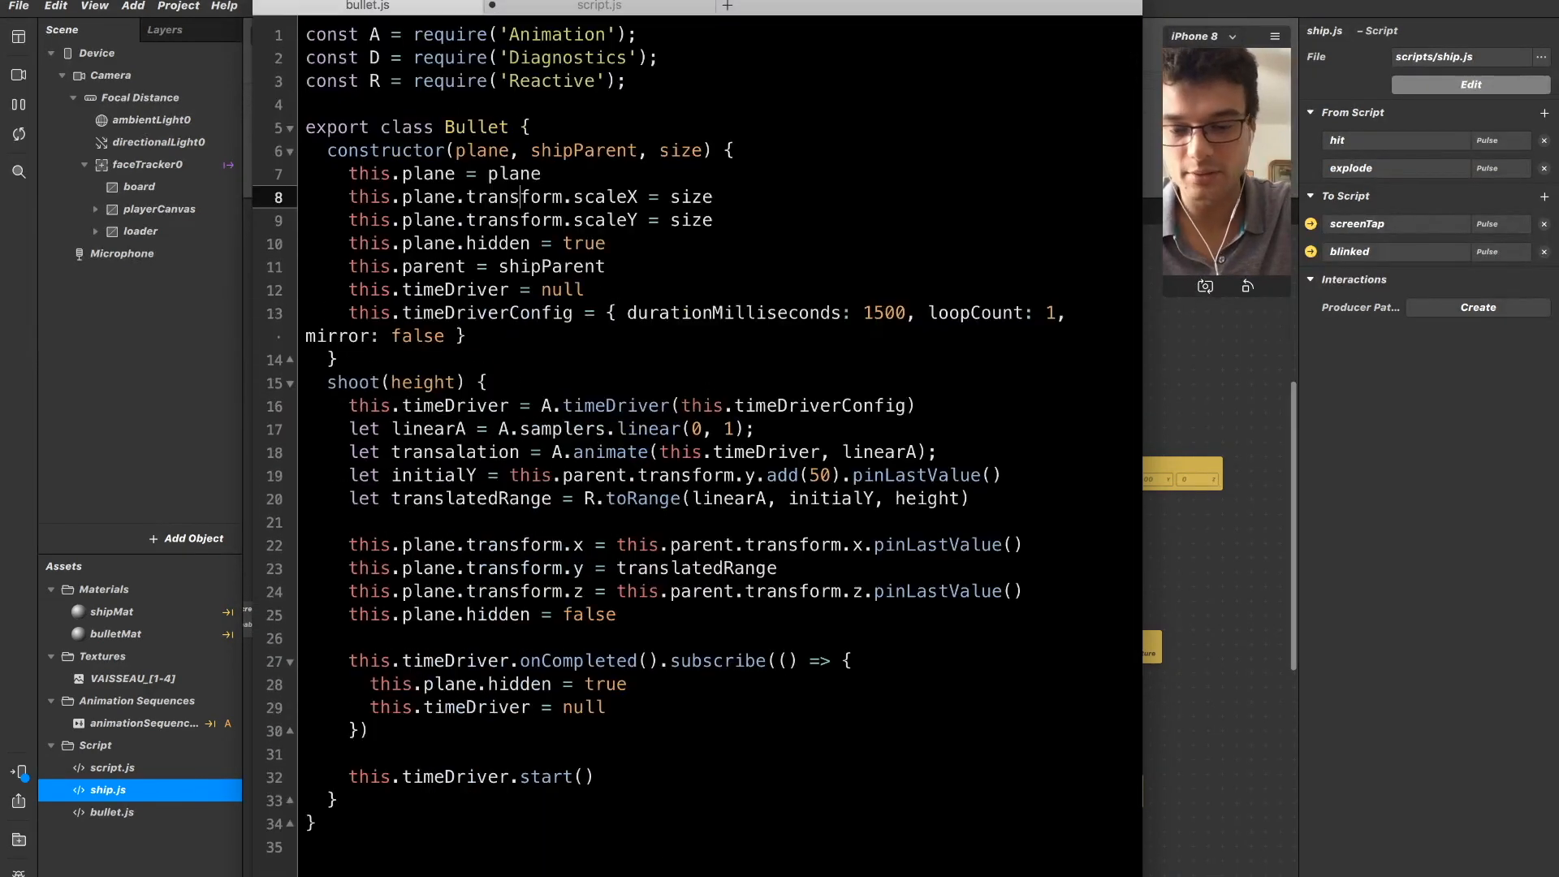
key(Down)
key(Up)
key(Up)
key(Up)
key(Left)
key(Left)
key(shift+Right)
key(shift+Right)
key(shift+Right)
key(shift+Right)
key(shift+Right)
key(shift+Right)
key(shift+Right)
key(shift+Right)
key(shift+Right)
key(shift+Right)
key(shift+Right)
key(shift+Right)
key(shift+Right)
key(shift+Right)
key(shift+Right)
key(shift+Right)
key(shift+Right)
key(shift+Right)
key(shift+Right)
key(shift+Right)
key(super+c)
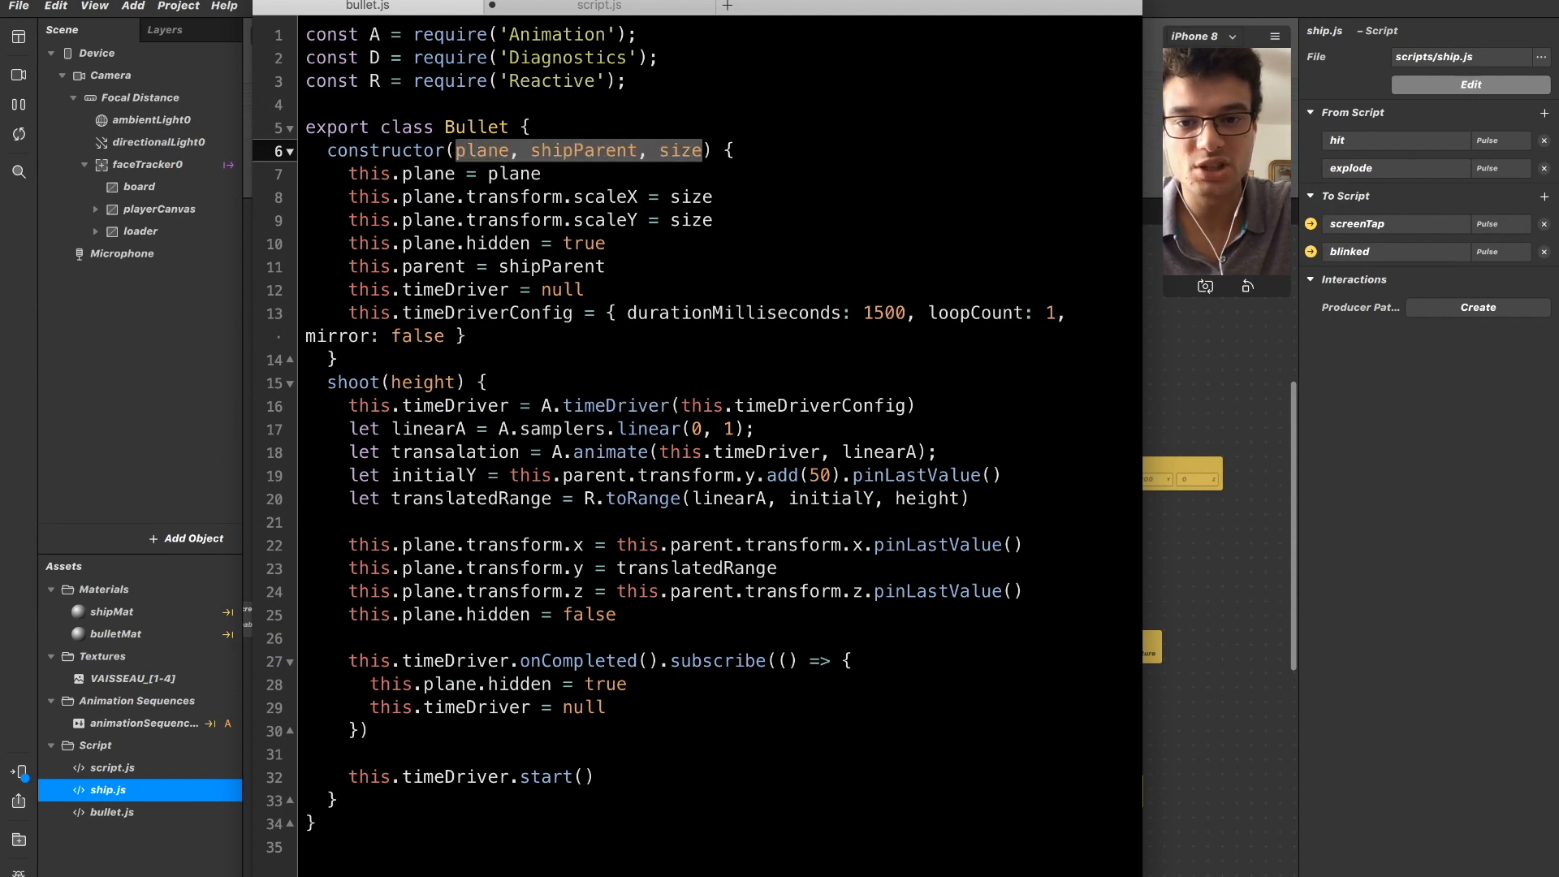
key(ctrl+Tab)
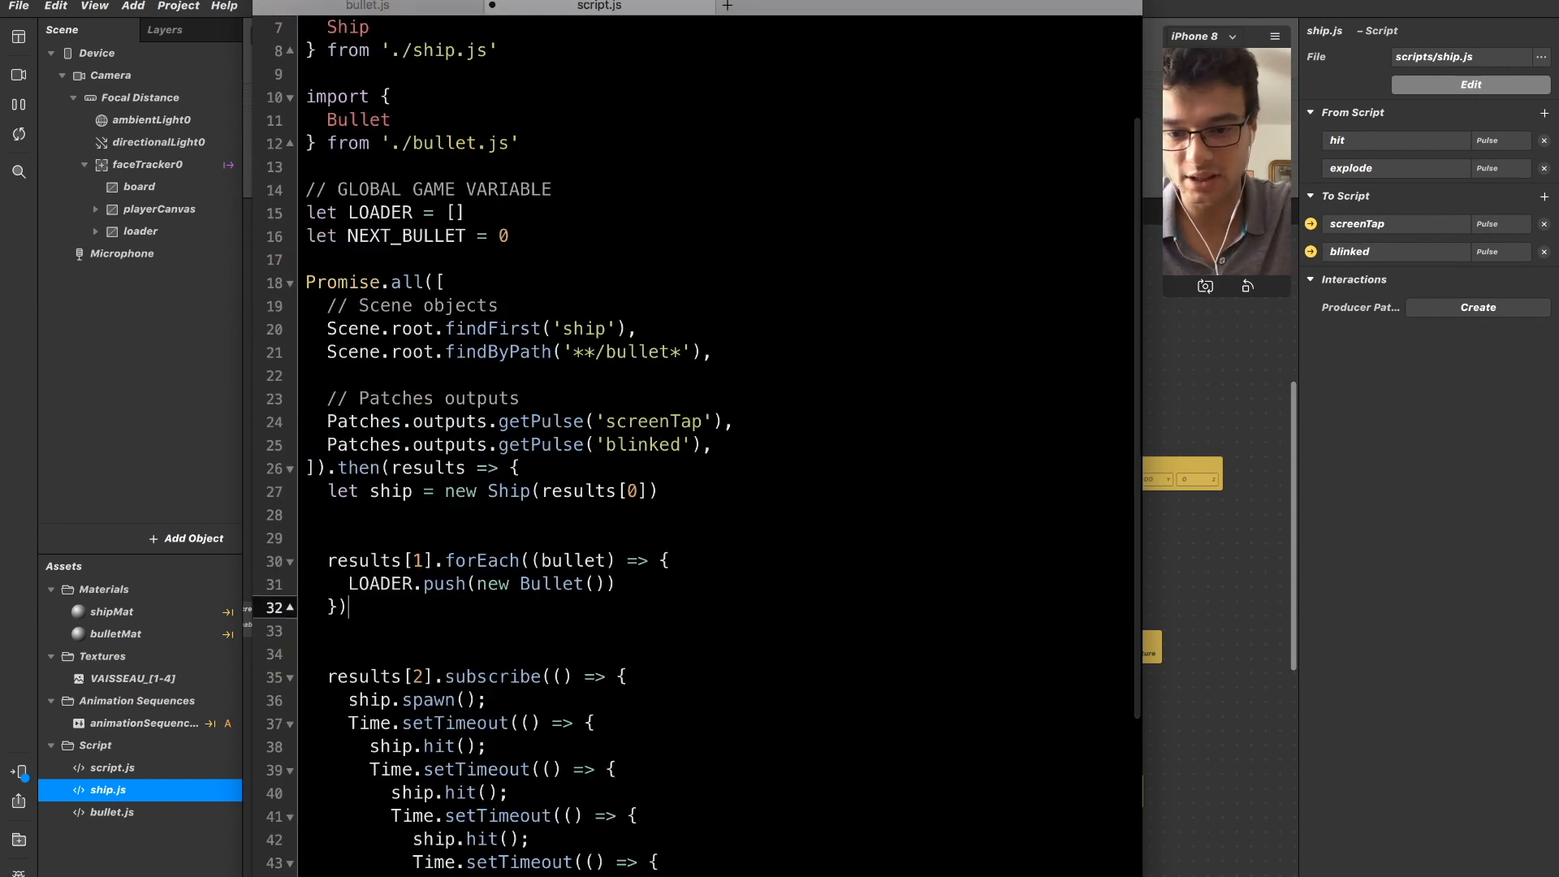
key(super+v)
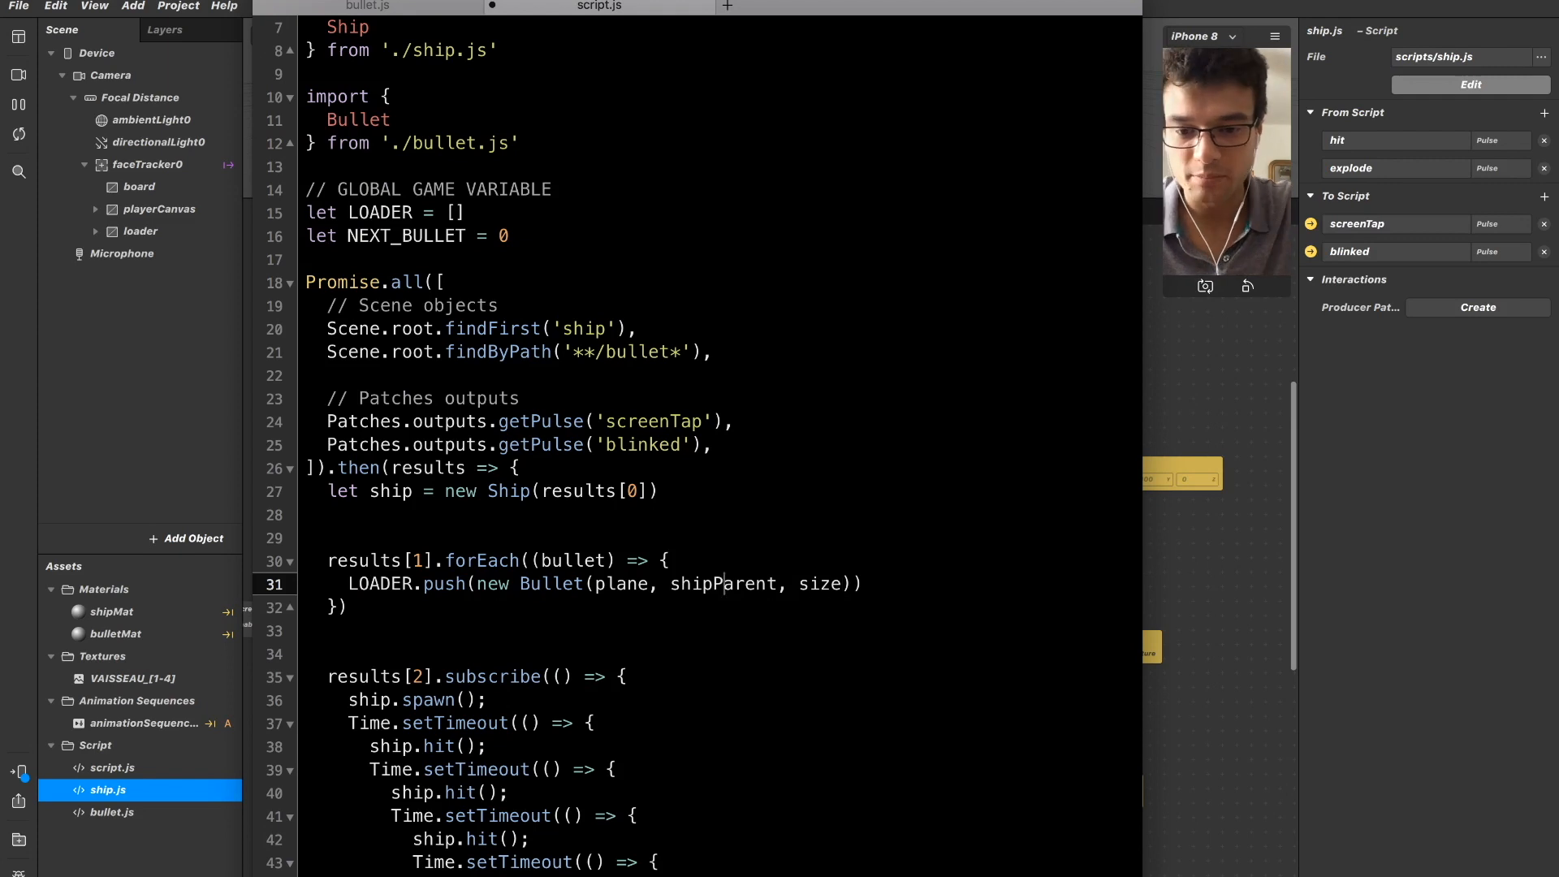
Replace the plane argument of the new Bullet call with bullet.
key(shift+Left)
key(shift+Left)
key(shift+Left)
key(shift+Left)
key(shift+Left)
text(bullet)
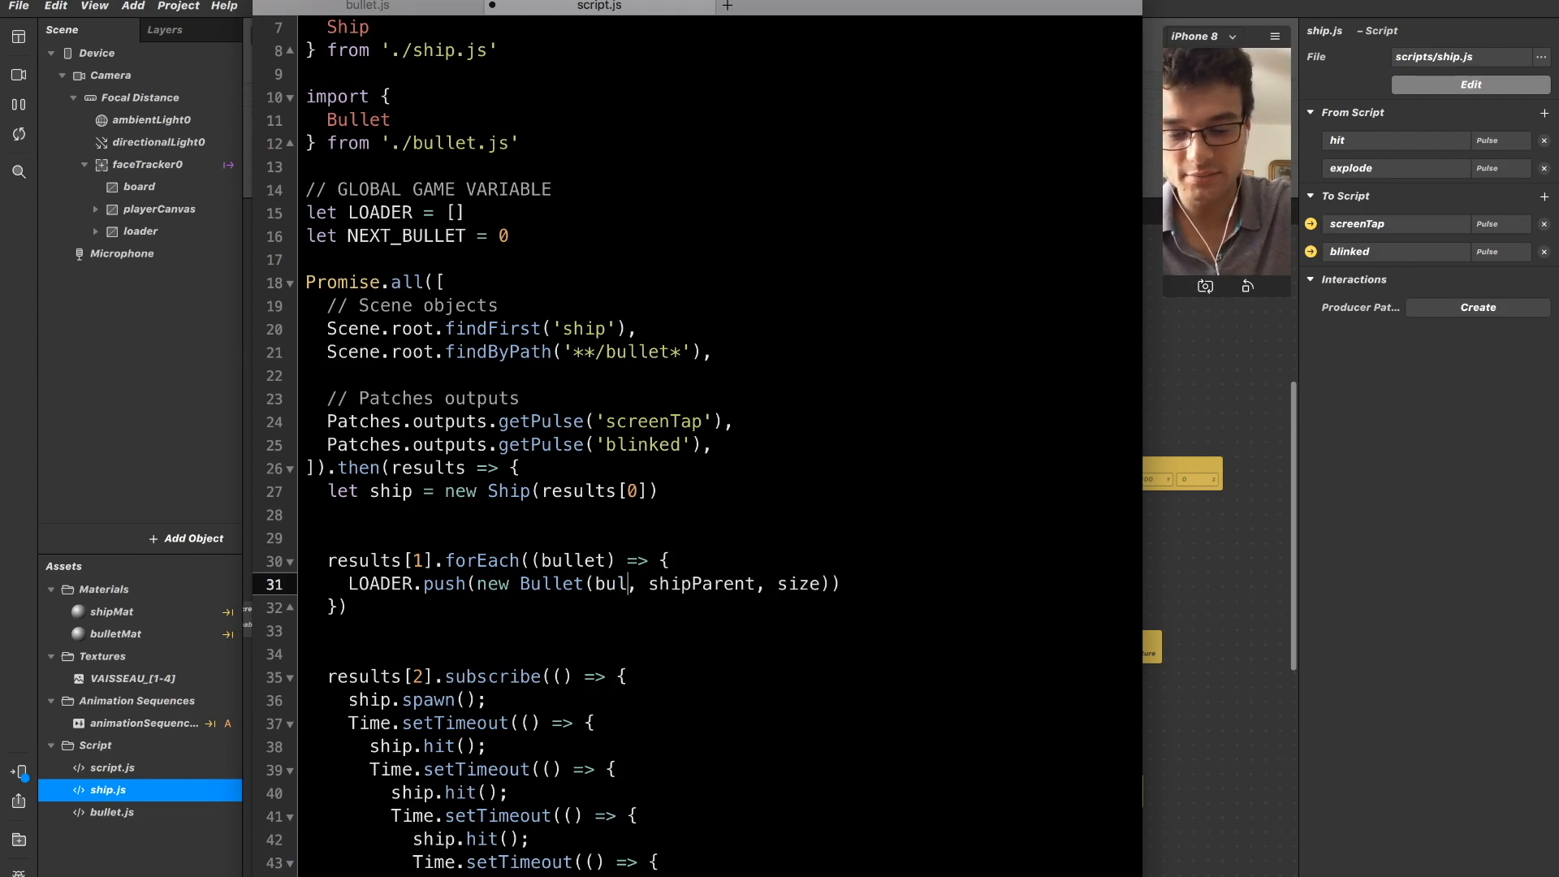
Examine how the ship and bullet scene objects are loaded in Promise.all and used in the then callback.
key(Up)
key(Up)
key(Up)
key(Up)
key(Up)
key(Up)
key(Up)
key(Up)
key(Up)
key(Up)
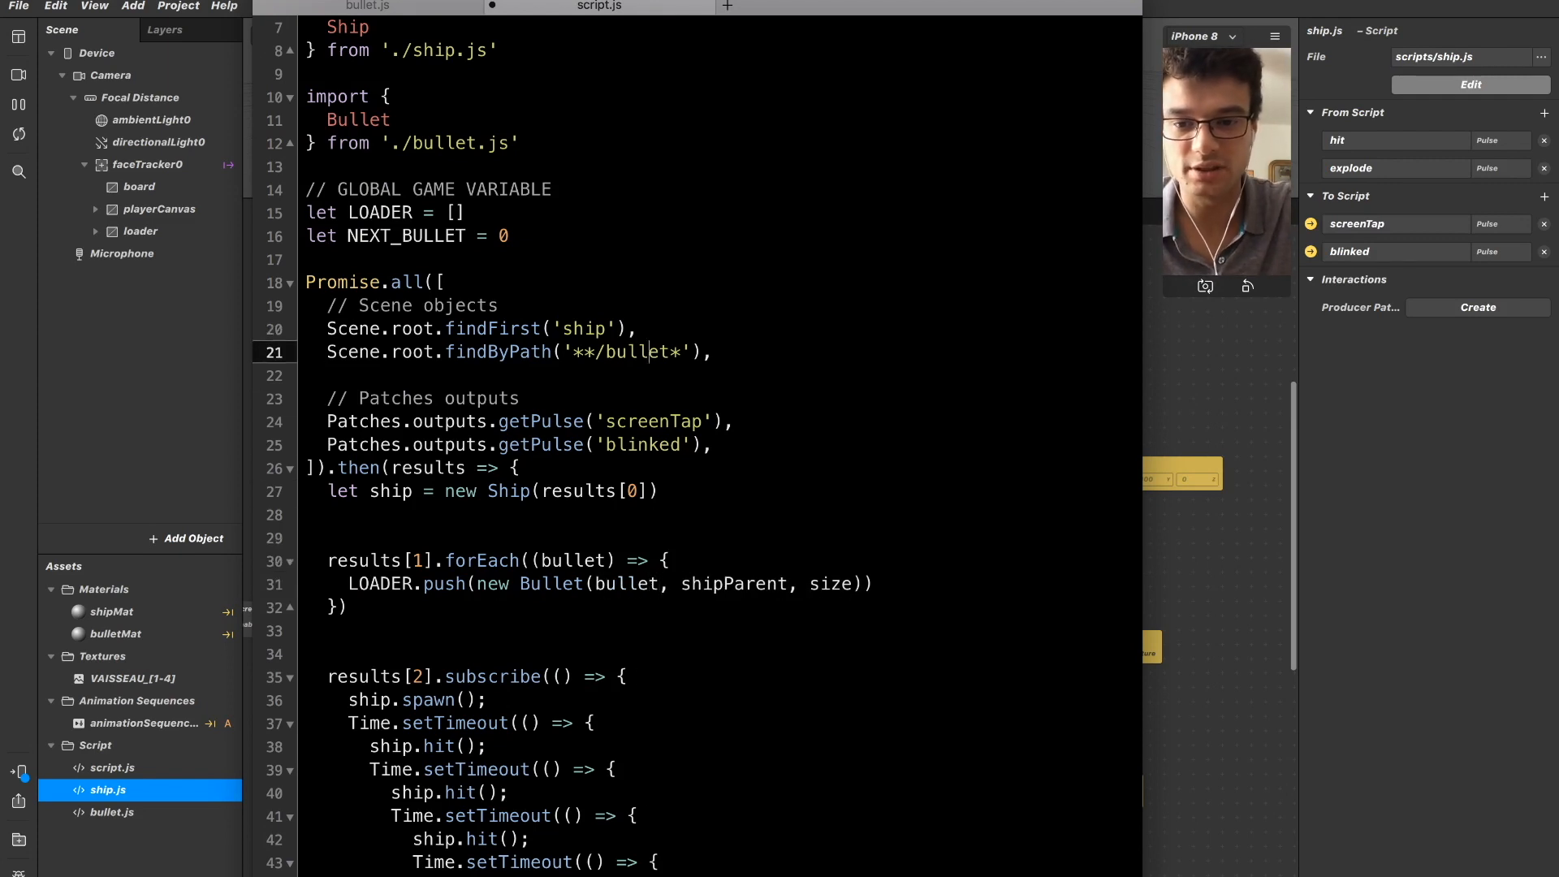
key(super+shift+Left)
key(Down)
key(Down)
key(Down)
key(Down)
key(Down)
key(Down)
key(Down)
key(Down)
key(Down)
key(Down)
key(Down)
key(Down)
key(Down)
key(Down)
key(Down)
key(Down)
key(Up)
key(Up)
key(Up)
key(Up)
key(Up)
key(Down)
key(Down)
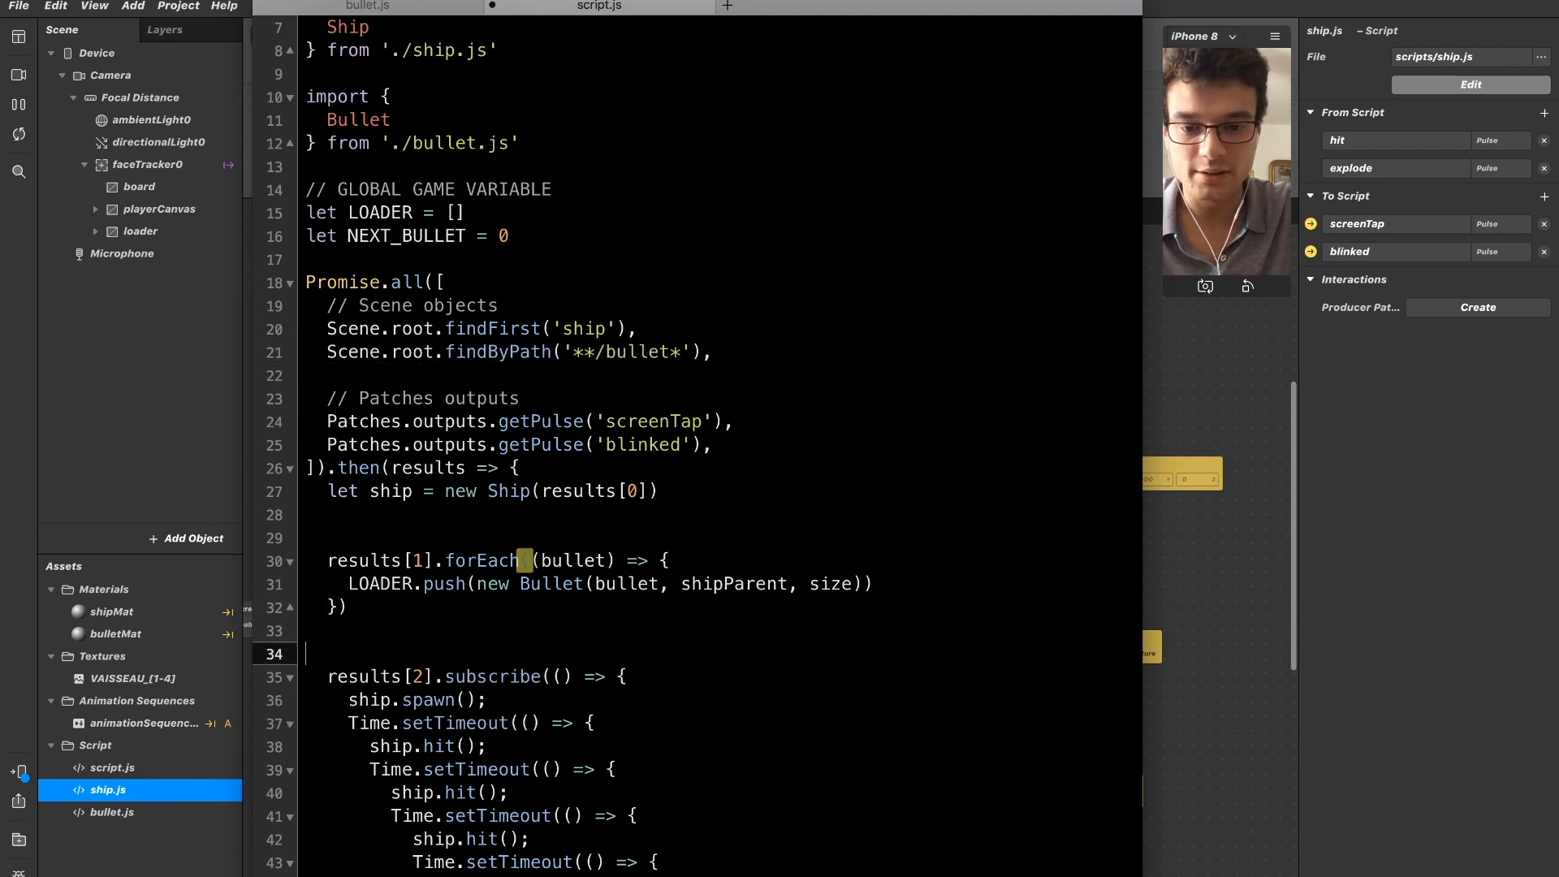
Shorten the shipParent argument of the new Bullet call to ship.
key(Up)
key(Up)
key(Up)
key(super+Right)
key(Left)
key(Left)
key(Left)
key(Left)
key(Left)
key(Left)
key(Left)
key(Left)
key(Left)
key(Left)
key(shift+Left)
key(shift+Left)
key(shift+Left)
key(shift+Left)
key(shift+Left)
key(shift+Left)
key(BackSpace)
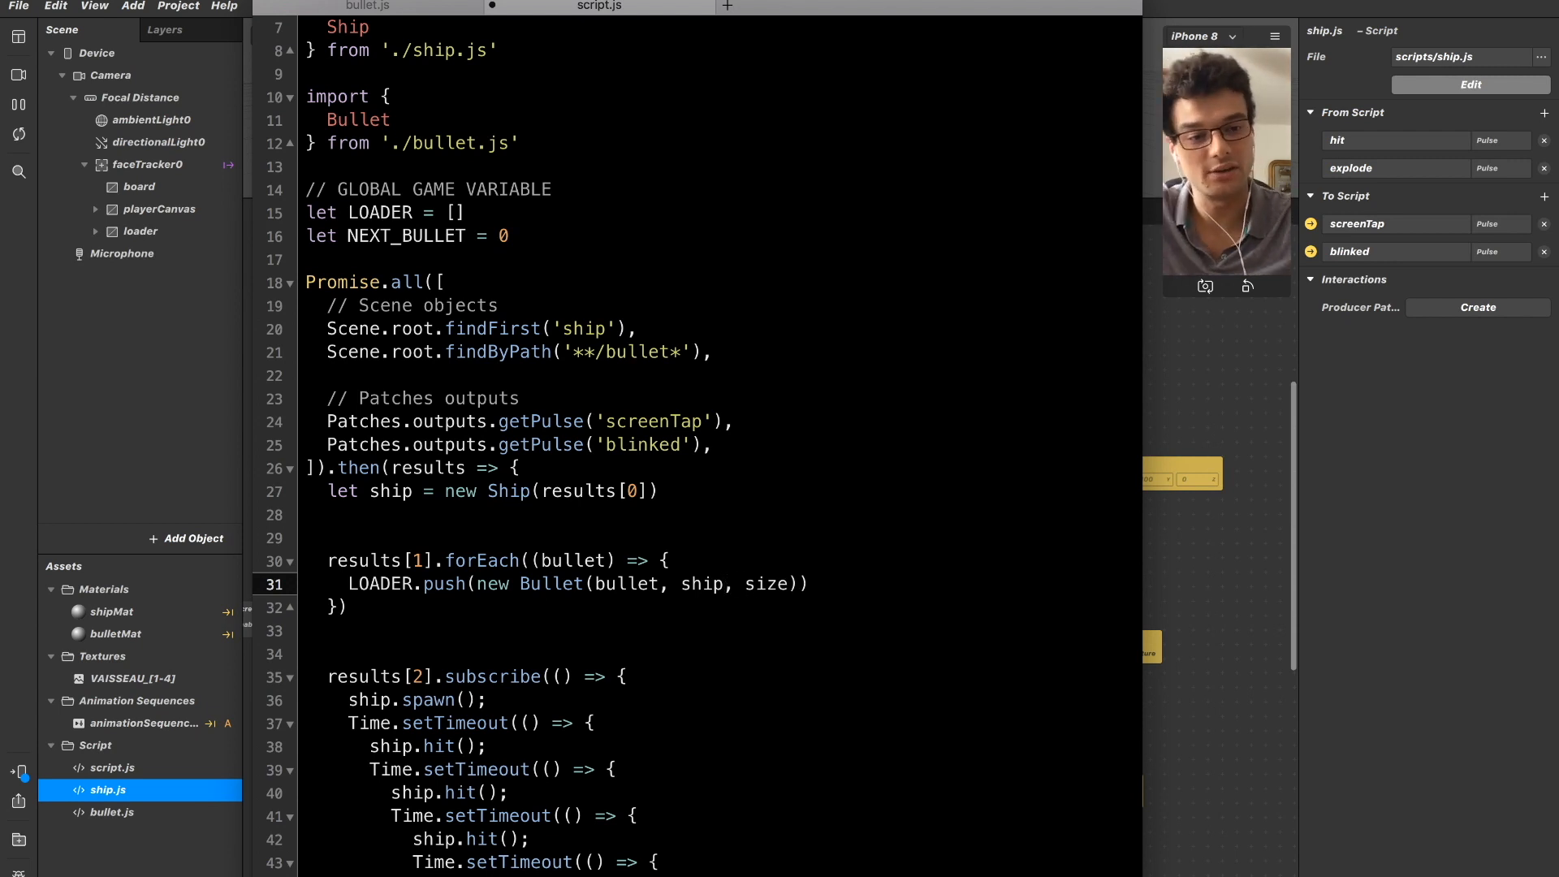
Add Scene.root.findFirst('board'), as the first scene object lookup in Promise.all, above the ship line.
key(Up)
key(Up)
key(Up)
key(Up)
key(Up)
key(Up)
key(Up)
key(Up)
key(Up)
key(Up)
key(Up)
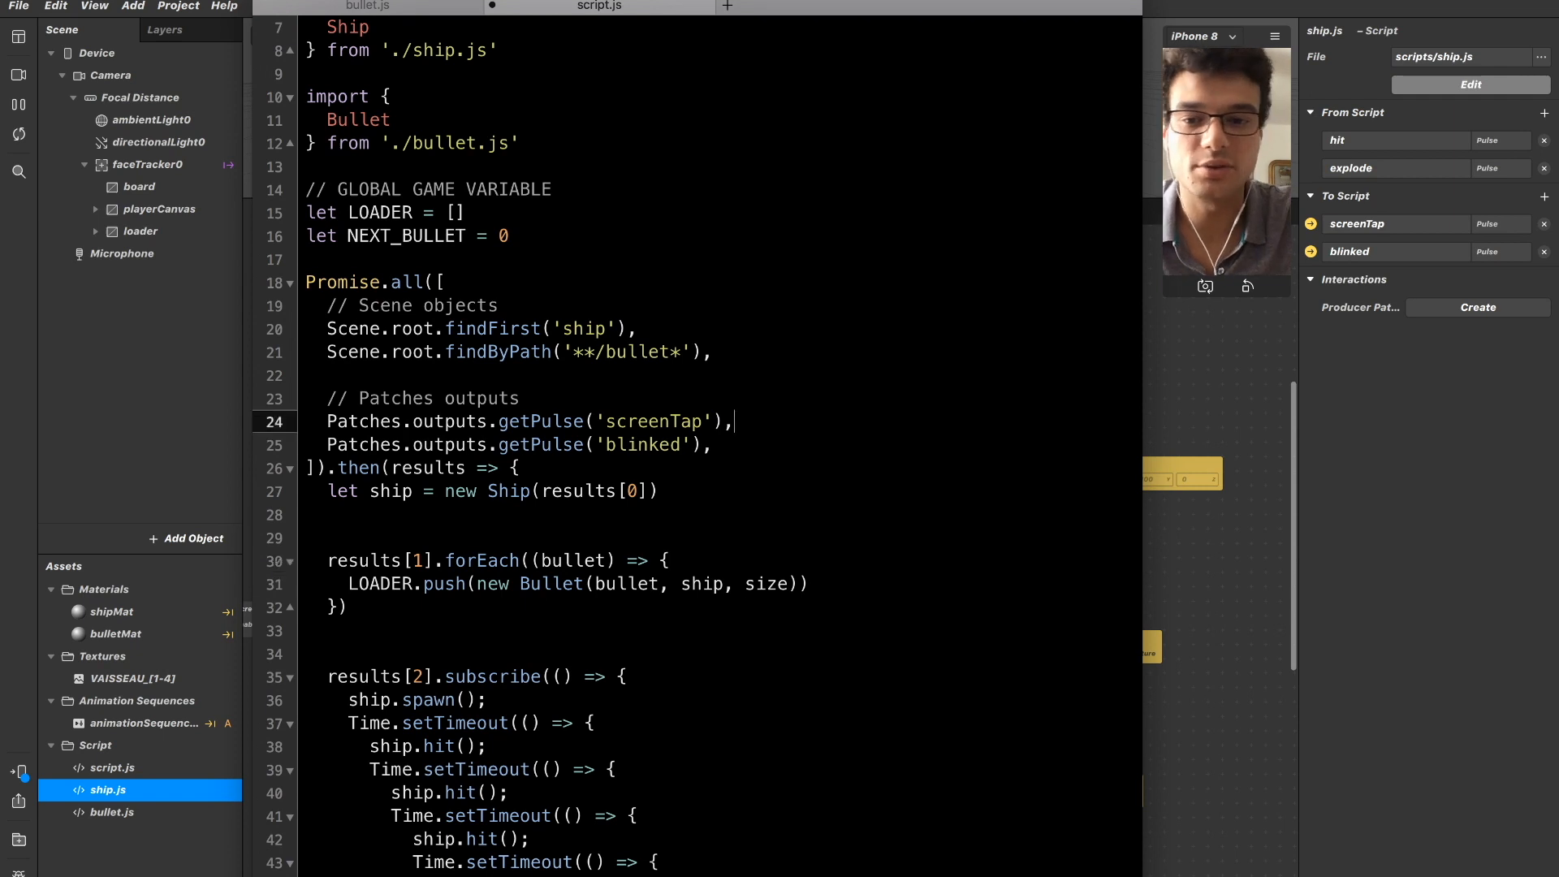
key(Up)
key(Return)
text(Scene.root)
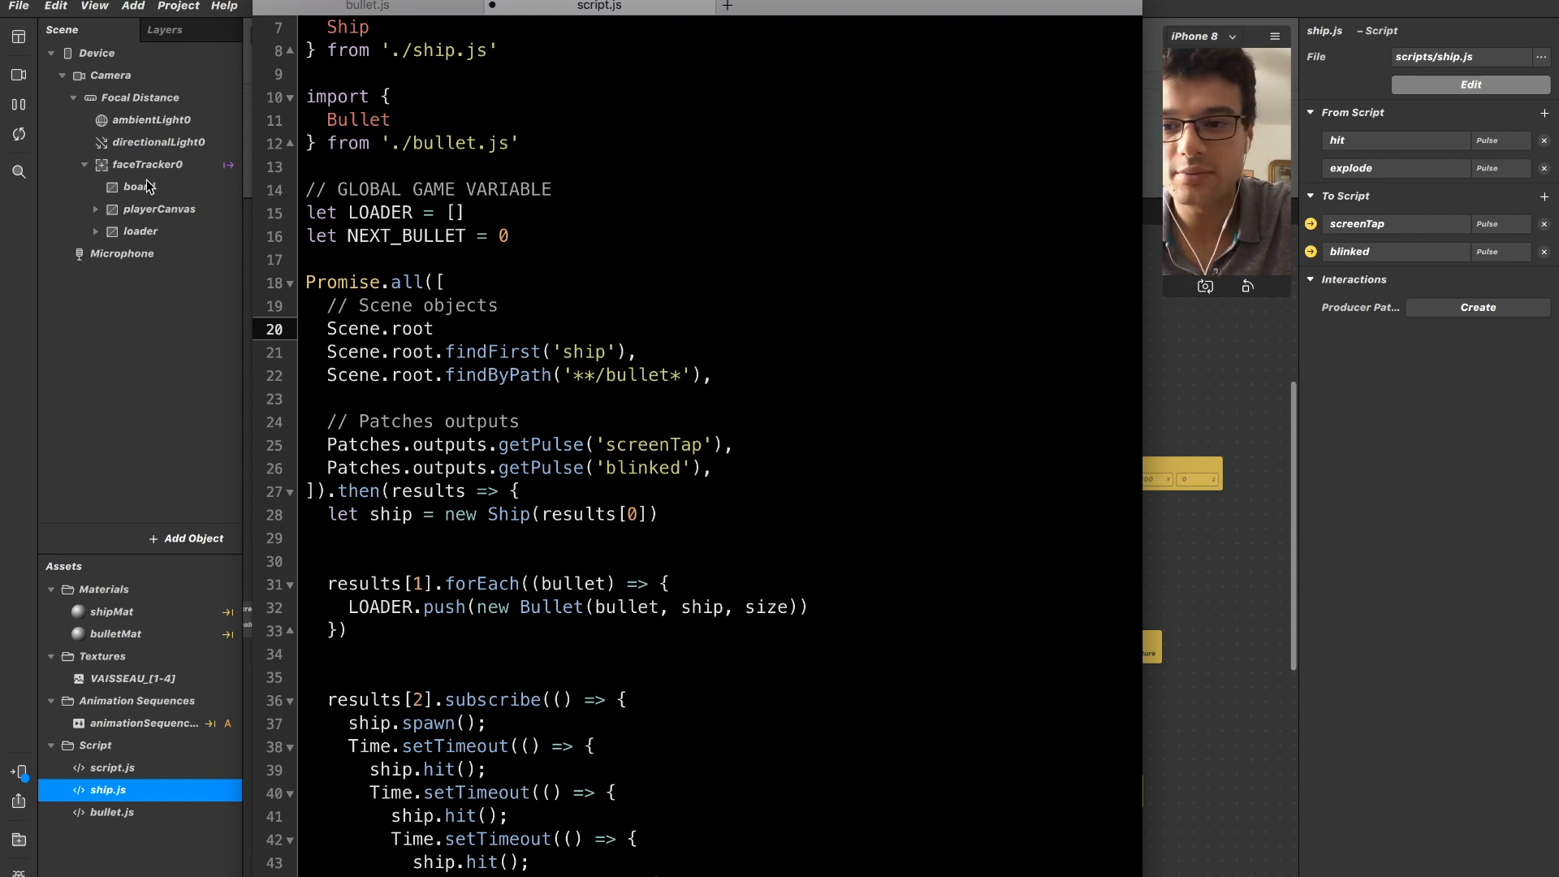
text(.findFirst()
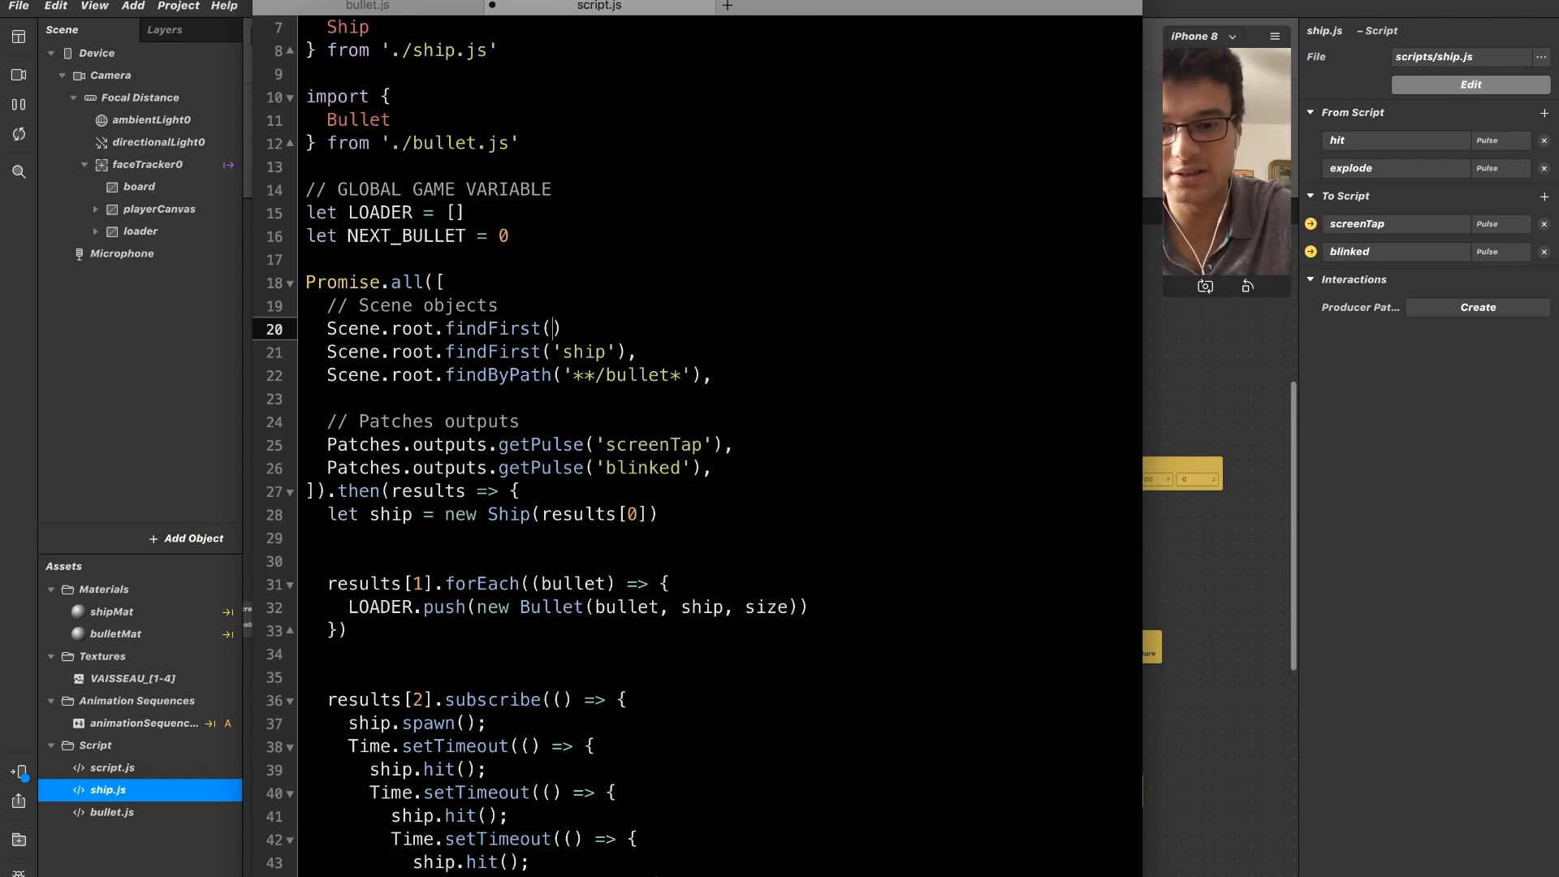
key(Down)
key(Up)
text('BOA)
key(BackSpace)
key(BackSpace)
key(BackSpace)
text(boerad)
key(BackSpace)
key(BackSpace)
key(BackSpace)
key(BackSpace)
text(ard)
key(Right)
key(Right)
text(,)
key(shift+super+Left)
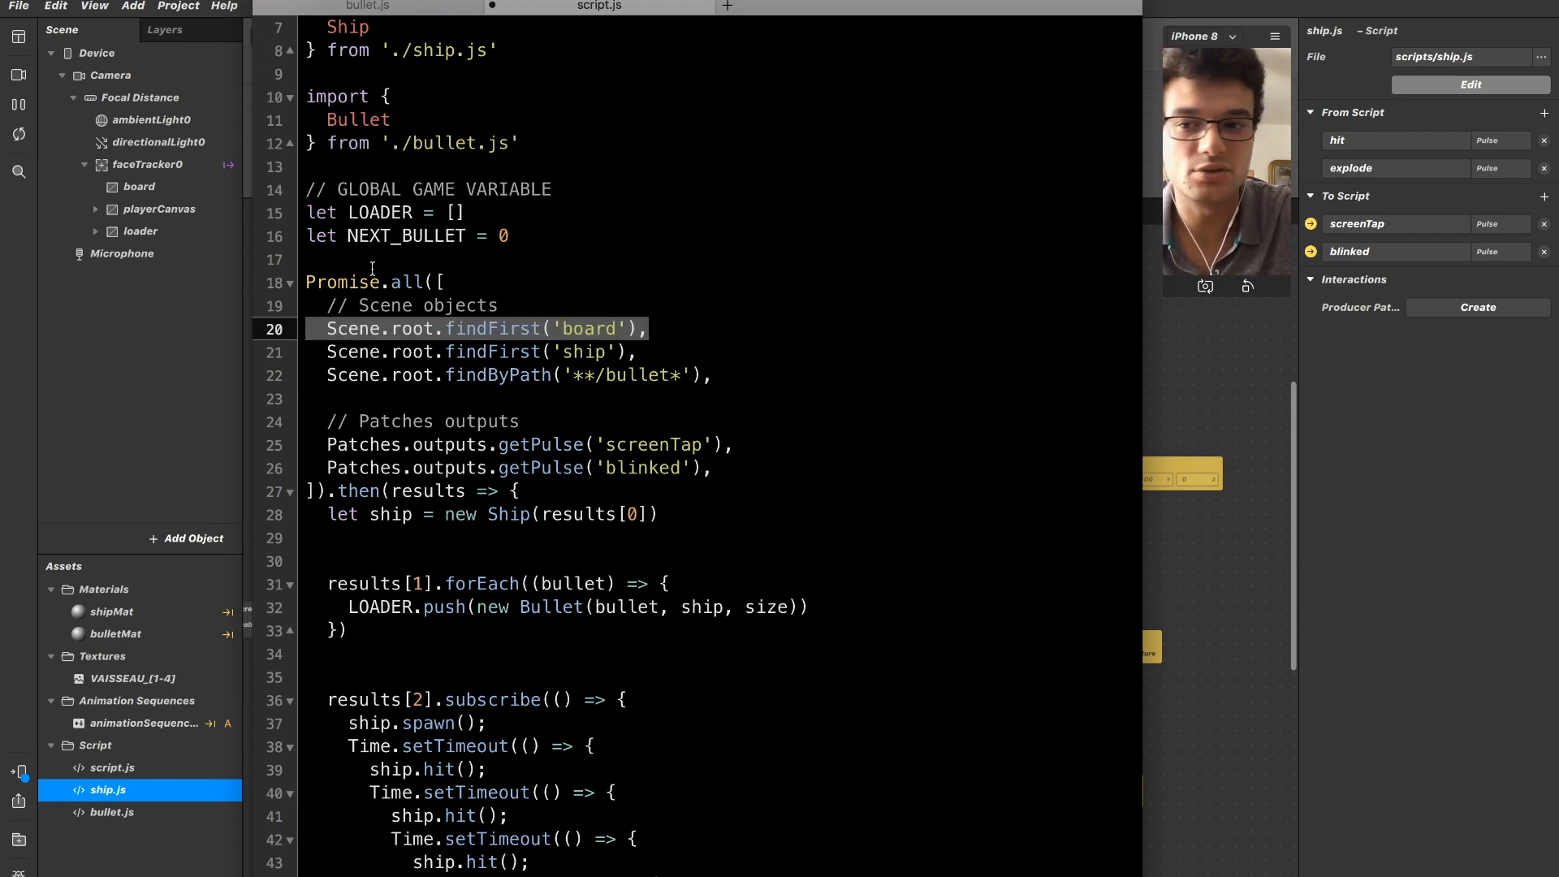
Inspect the board canvas's properties in the scene and return to script.js.
click(173, 188)
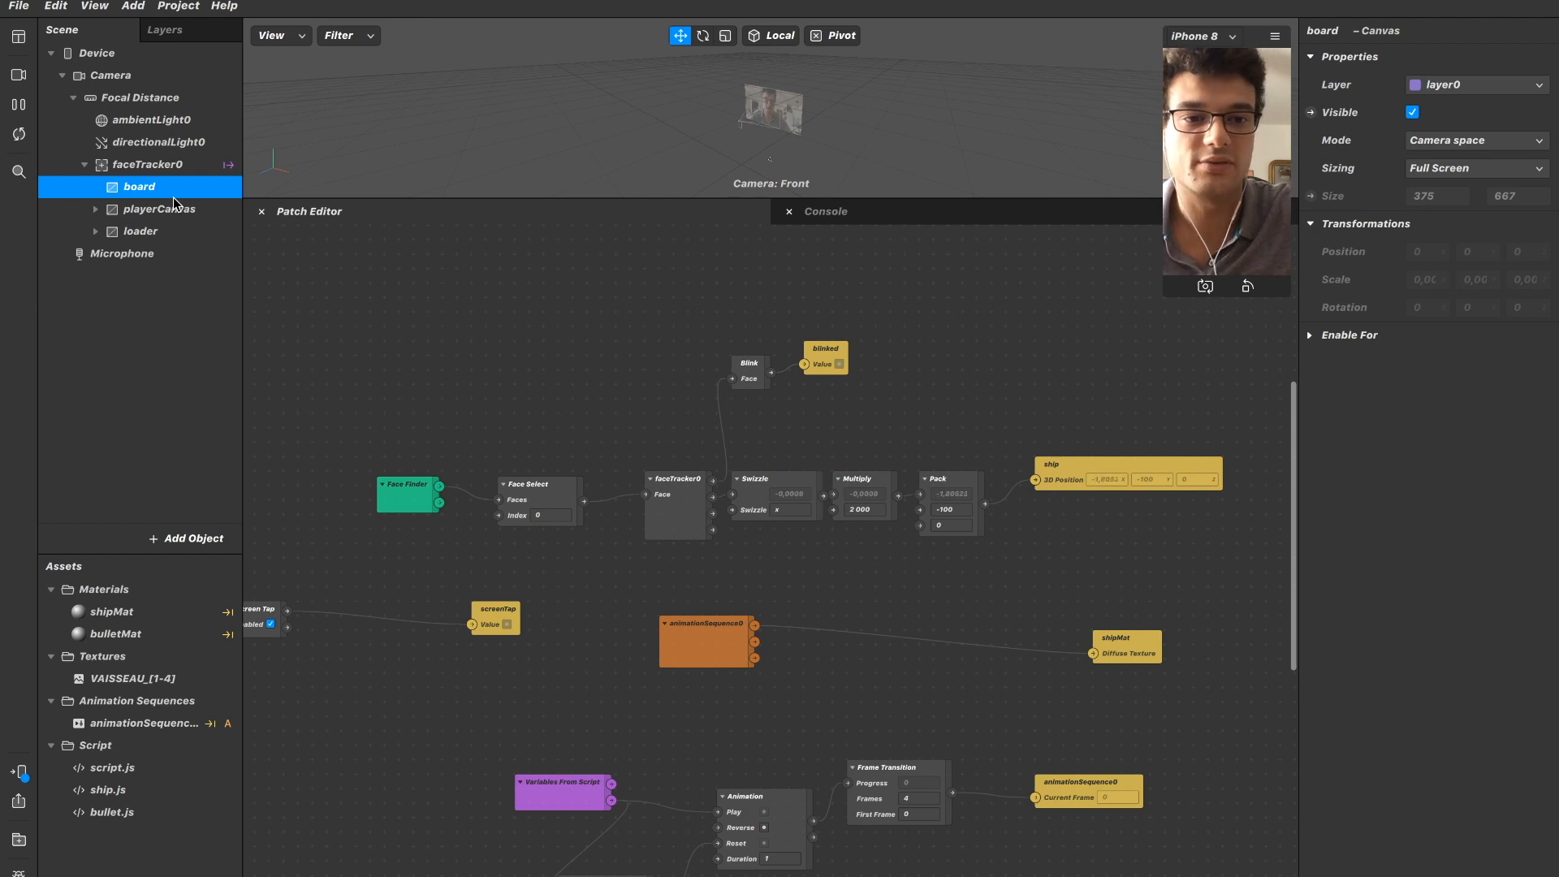
key(super+Tab)
click(690, 318)
key(Down)
key(Down)
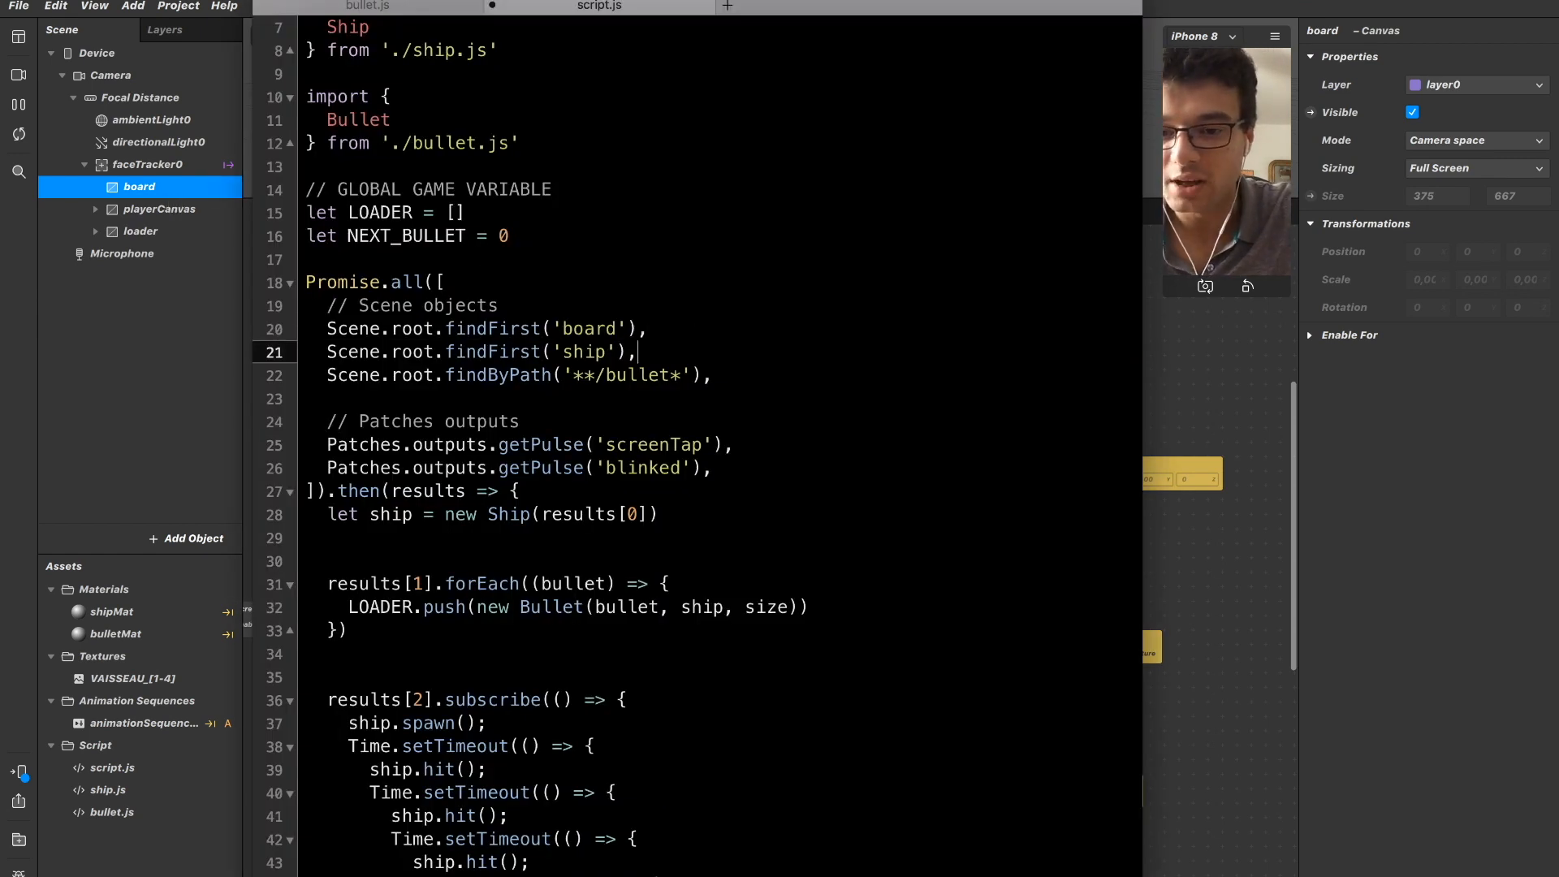
Examine the order of the board, ship and bullet lookups in Promise.all.
key(Up)
key(Up)
key(Up)
key(Down)
key(Down)
key(Down)
key(Up)
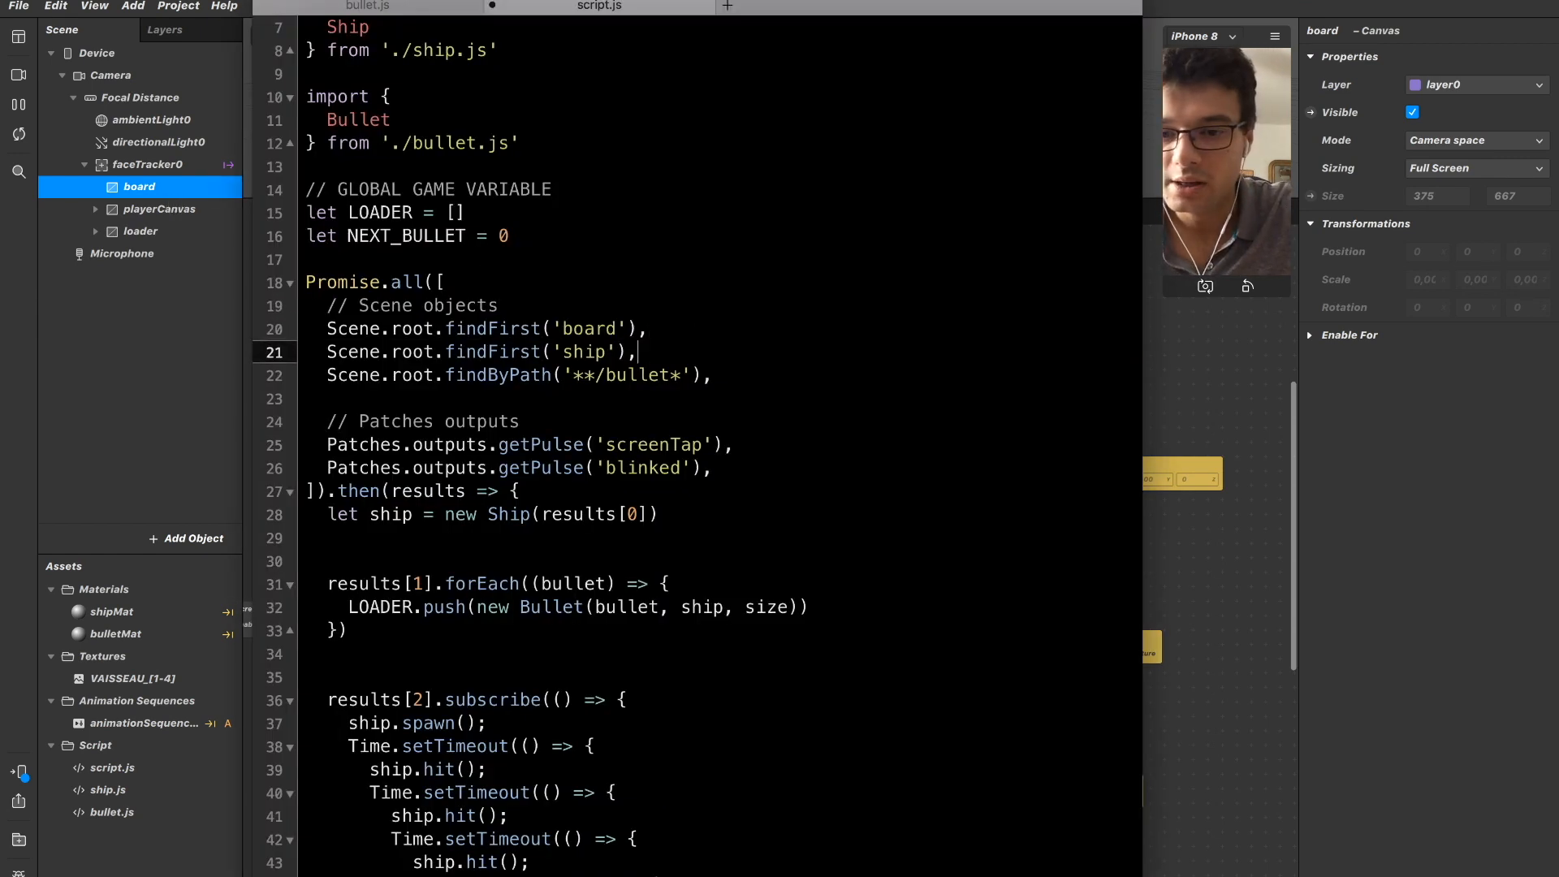
key(Down)
key(Down)
key(Down)
key(Down)
key(Down)
key(Down)
key(Down)
key(Up)
key(Up)
key(Up)
key(Up)
key(Up)
key(Up)
key(Up)
key(Up)
key(shift+super+Left)
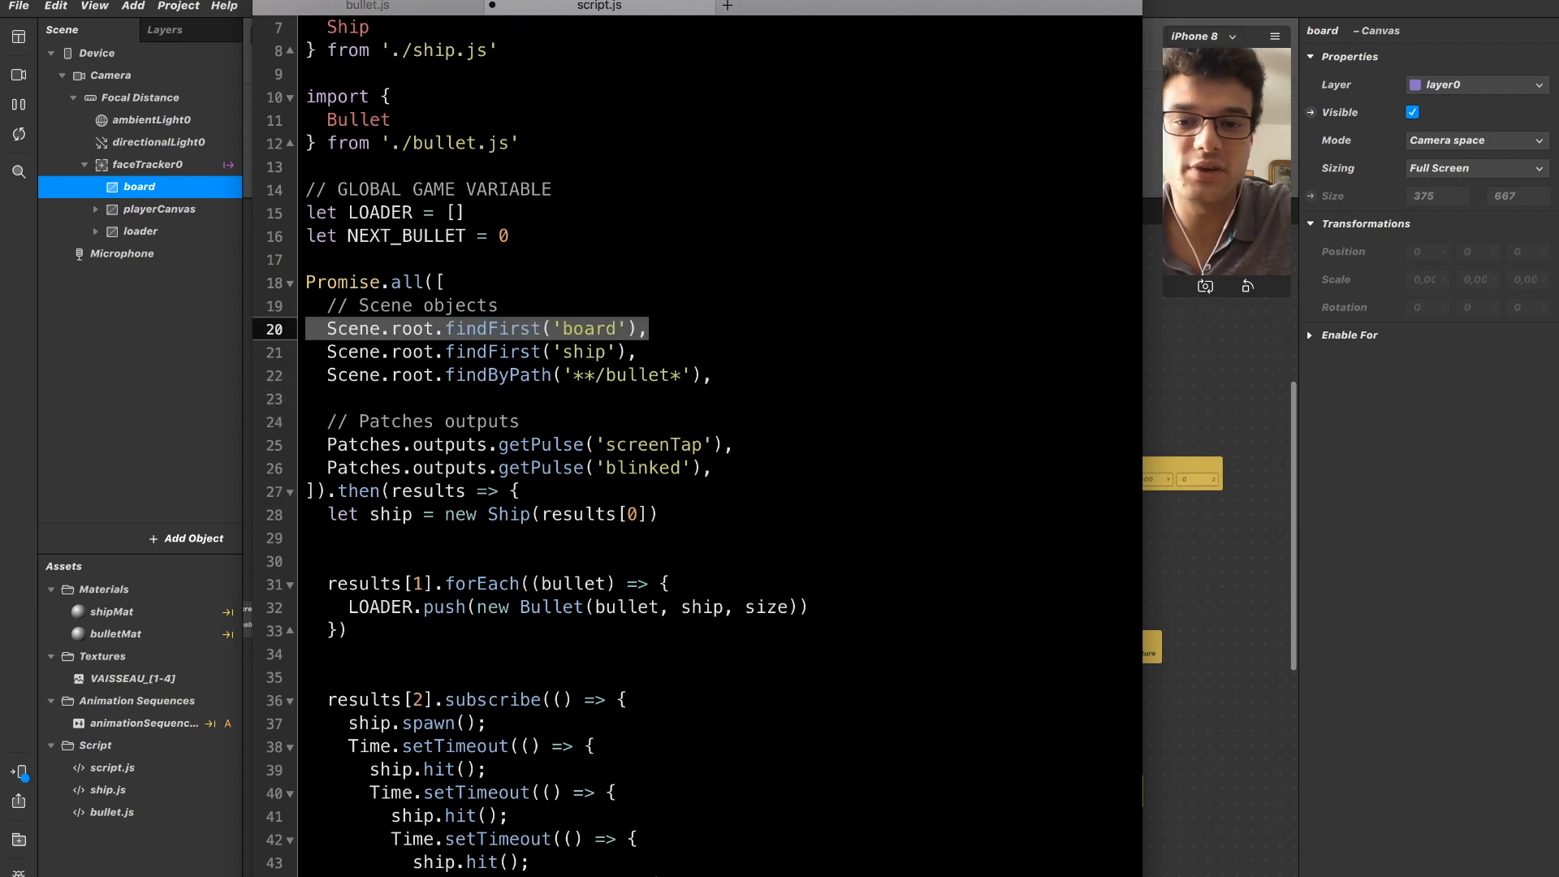
key(Down)
key(shift+super+Right)
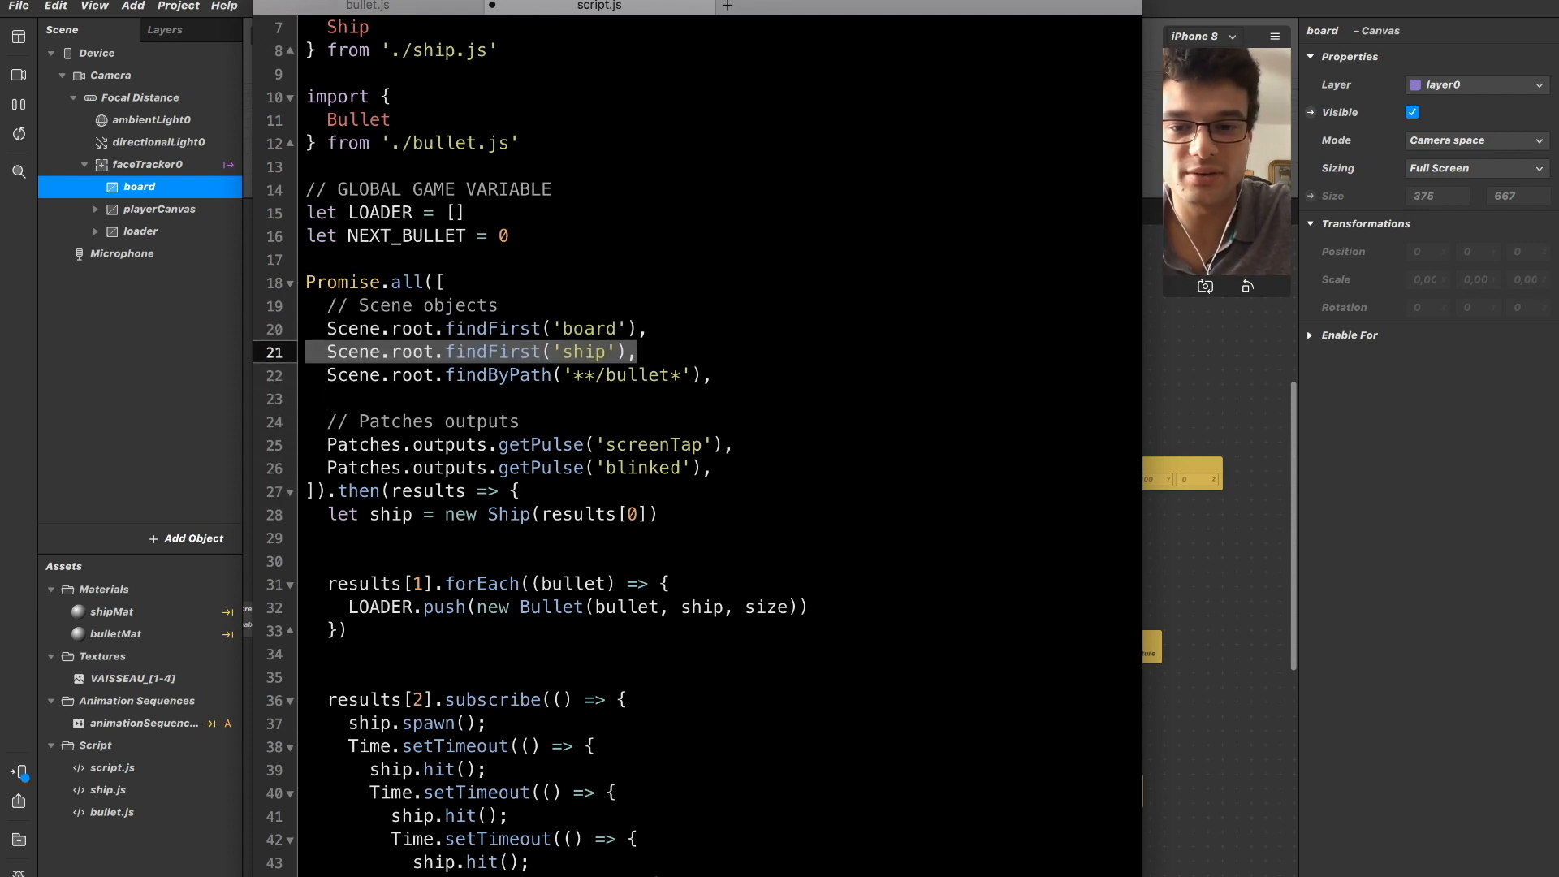
Shift the results indices to 1 for the new Ship call, 2 for the bullet forEach and 3 for the ship.spawn subscription.
scroll(683, 395, down, 3)
click(640, 443)
key(BackSpace)
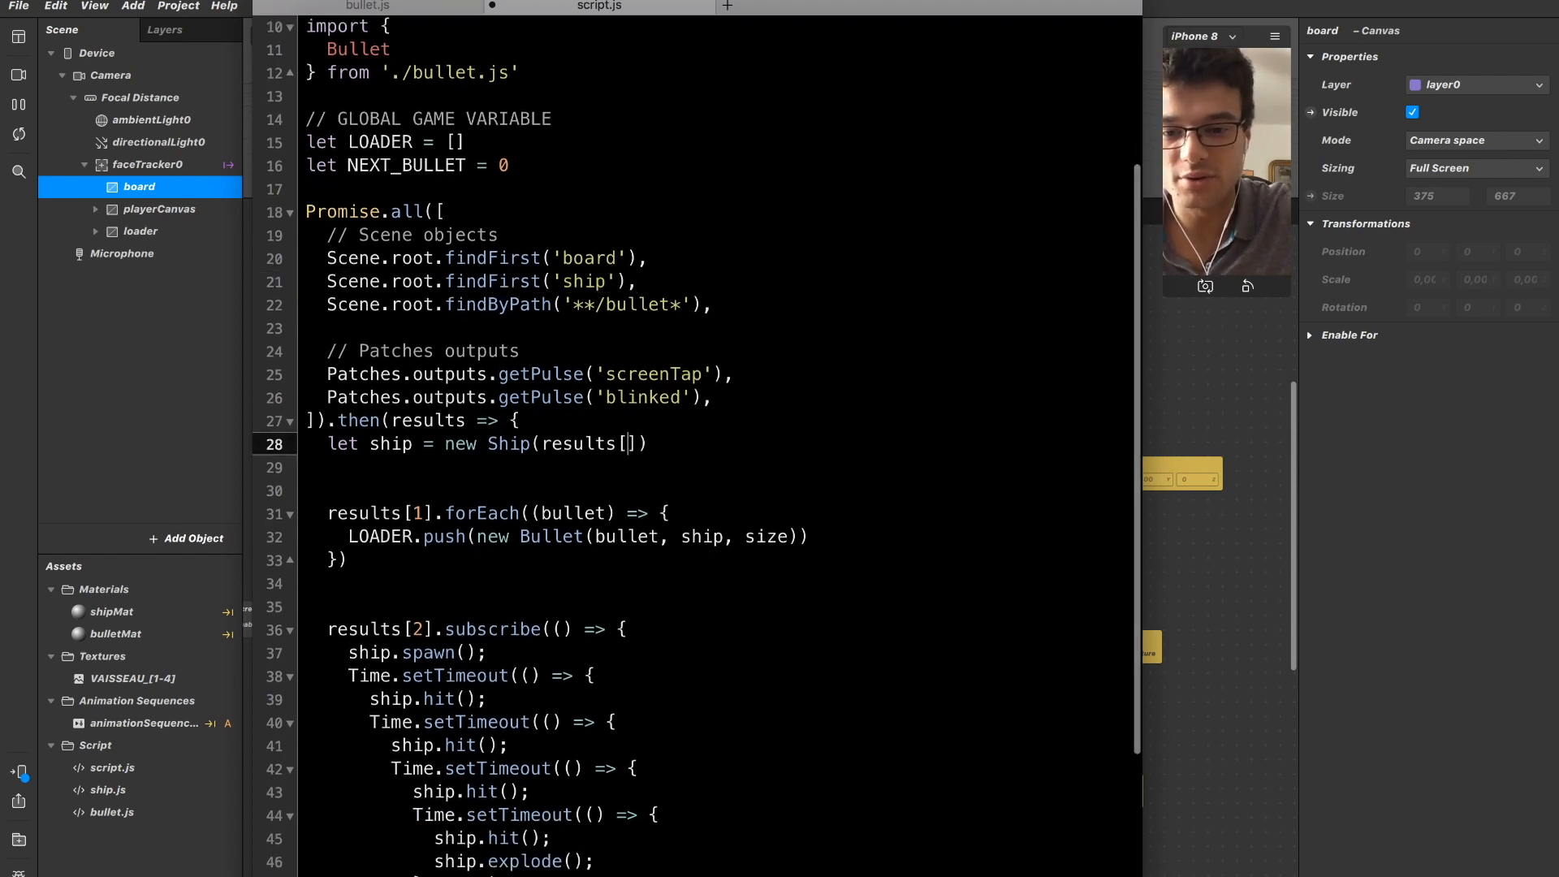
text(1)
key(Down)
key(Down)
key(Down)
key(Down)
key(Up)
key(super+Right)
key(alt+Left)
key(alt+Left)
key(alt+Left)
key(alt+Left)
key(alt+Left)
key(alt+Left)
key(alt+Left)
key(BackSpace)
text(2)
key(Down)
key(Down)
key(Down)
key(Down)
key(Down)
key(Up)
key(Up)
key(Up)
key(Up)
key(Up)
key(Up)
key(Up)
key(Up)
key(Up)
key(Up)
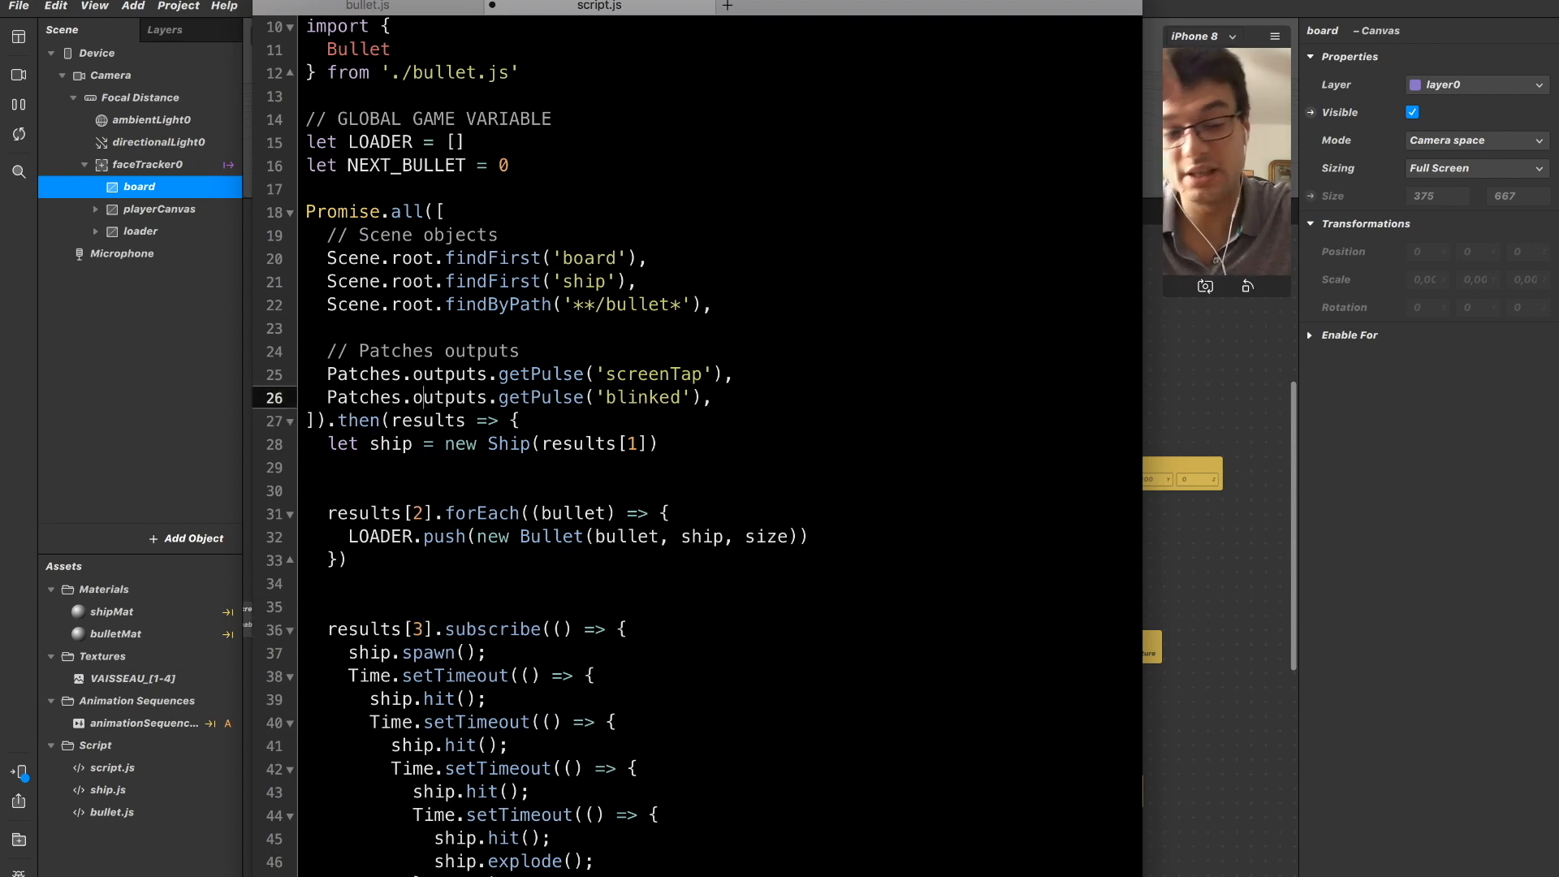
Declare let board = results[0] at the start of the then callback, above the ship declaration.
key(Down)
key(Down)
key(Up)
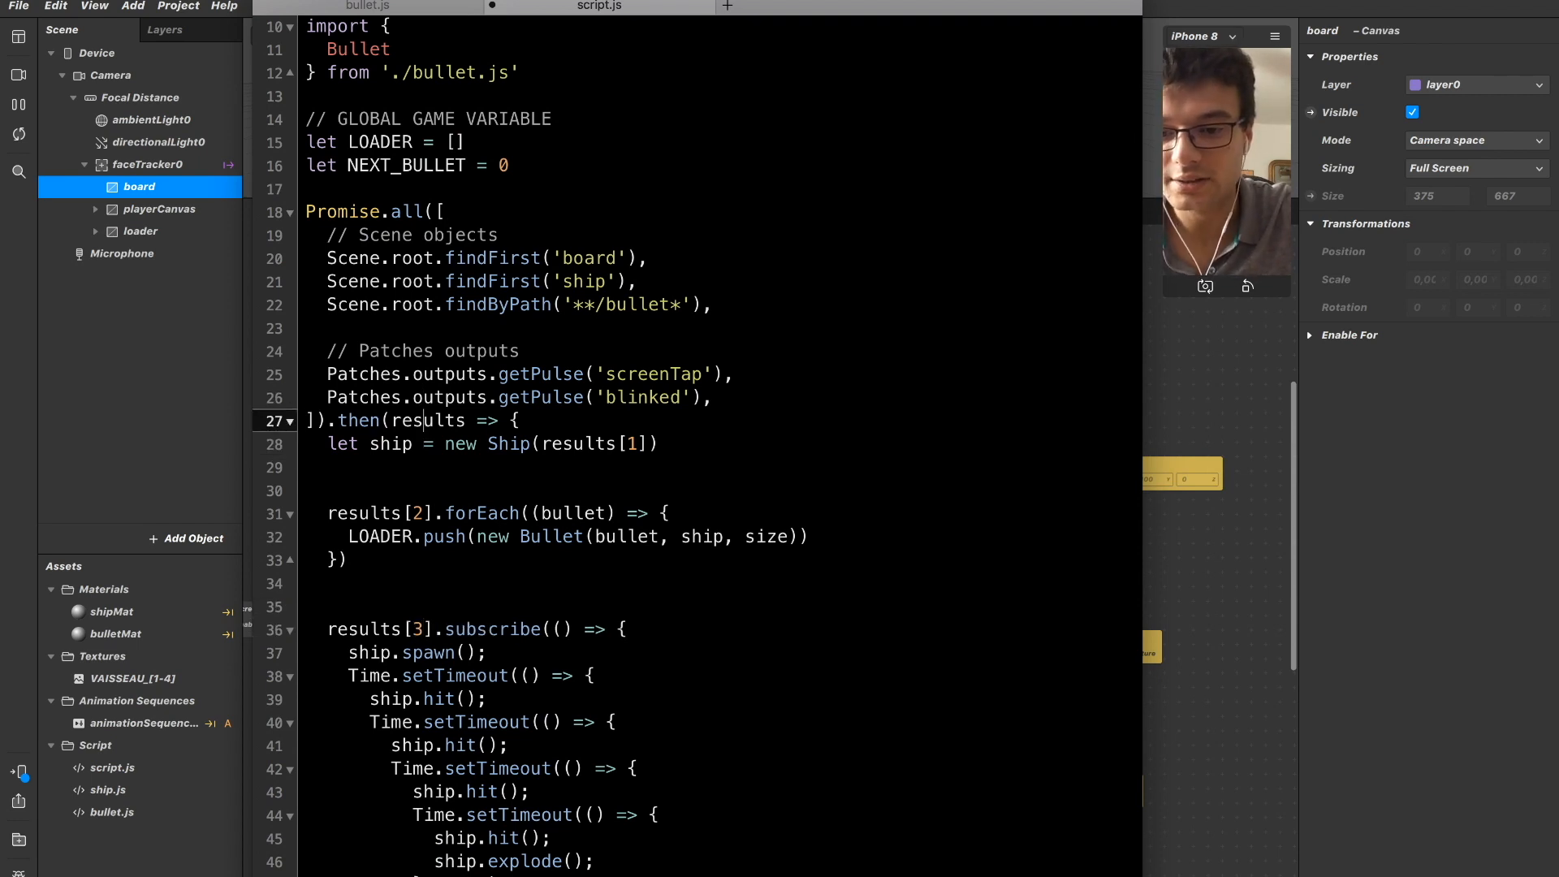
key(super+Right)
key(Return)
text(\let)
key(super+BackSpace)
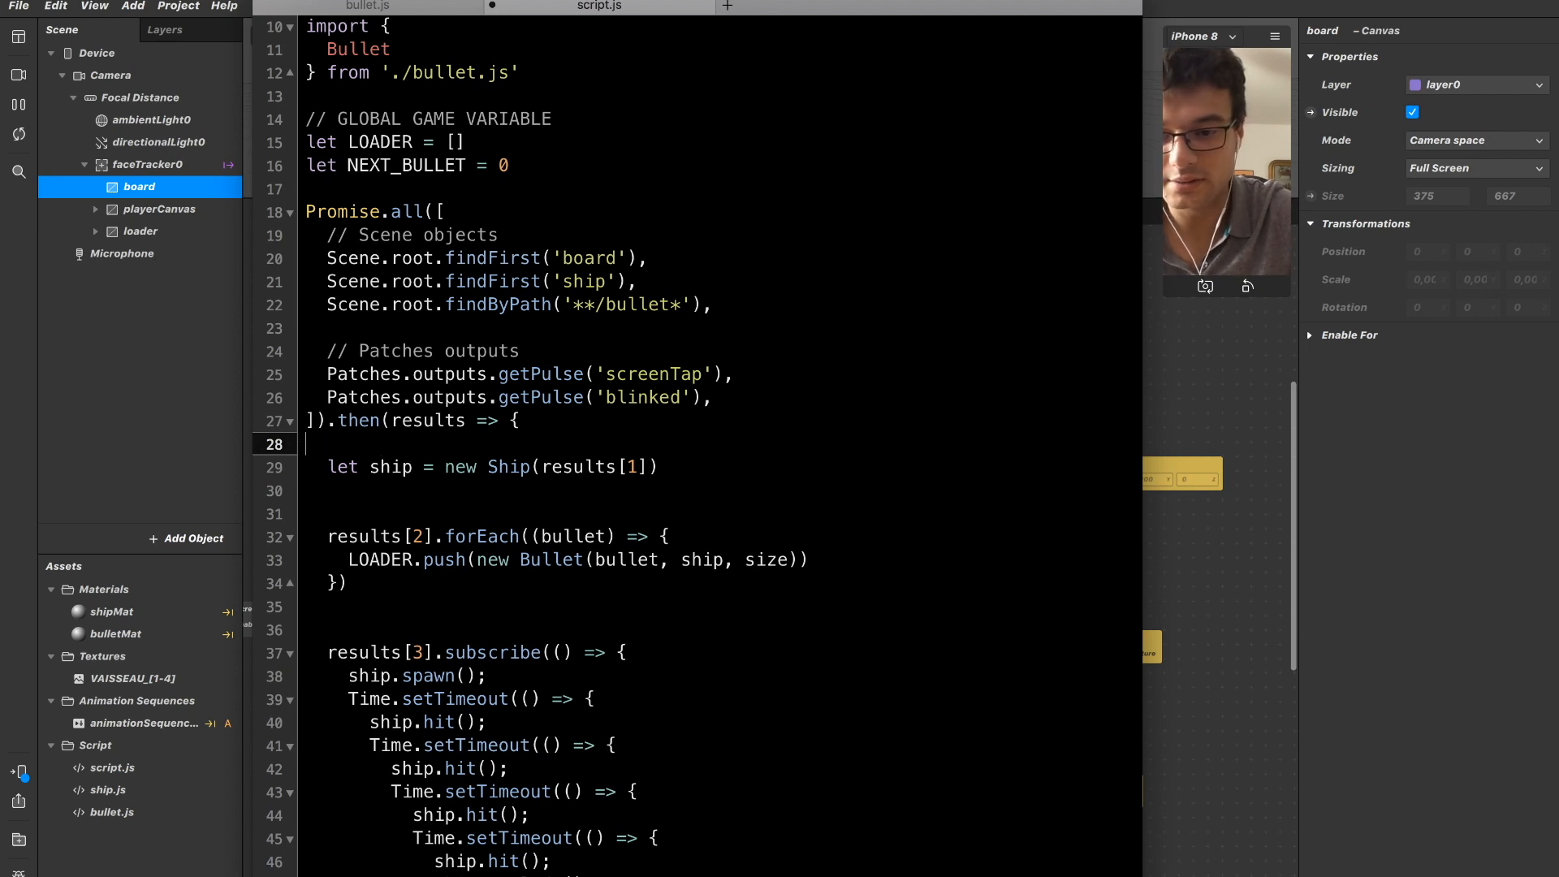
text(let boa)
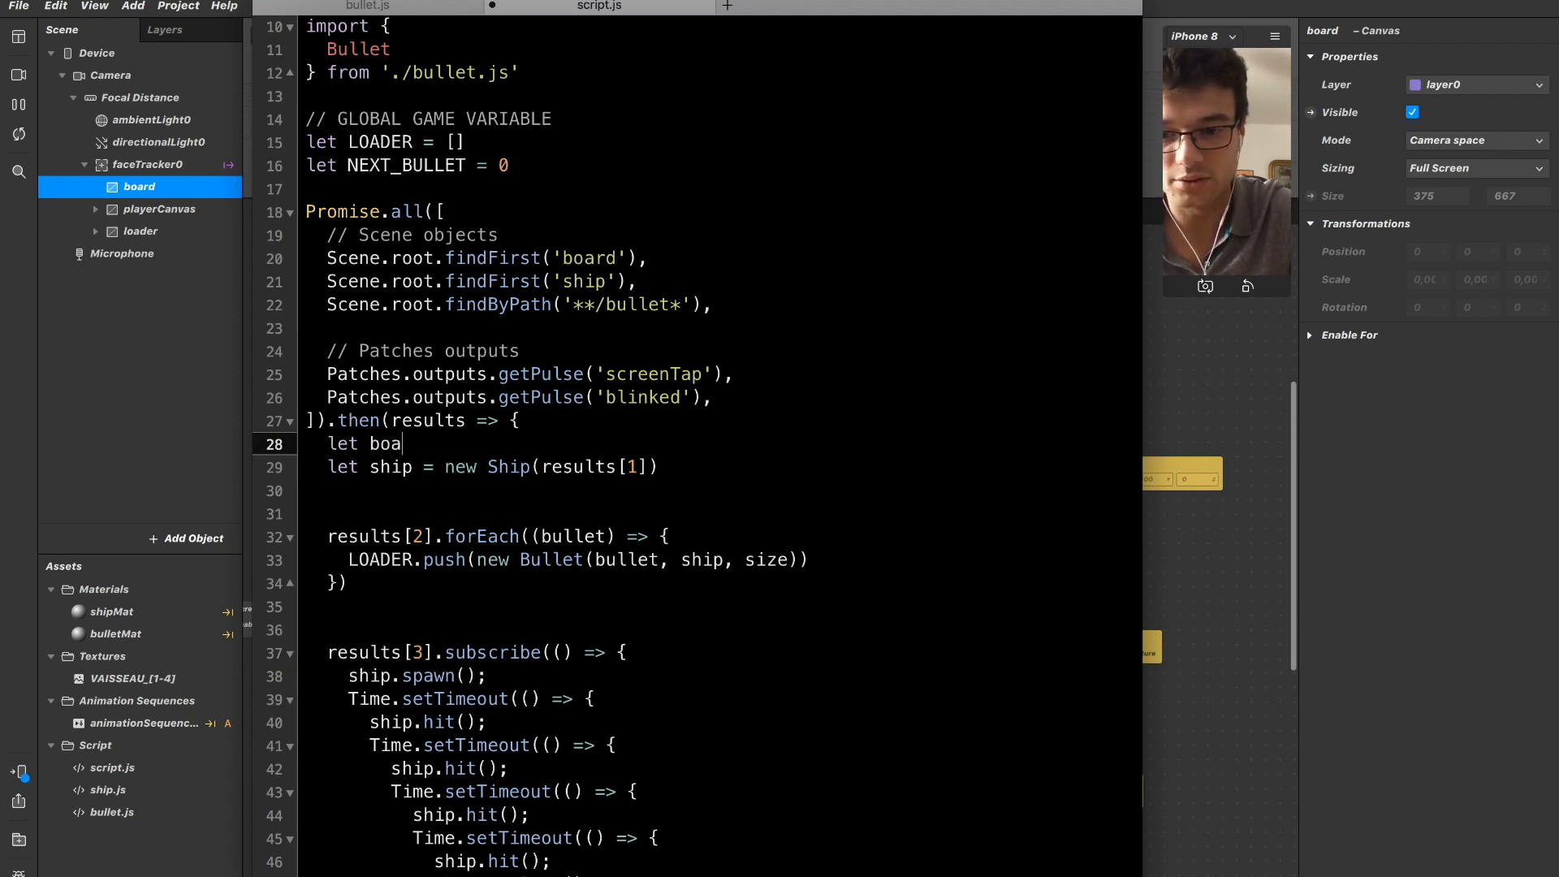
text(rd )
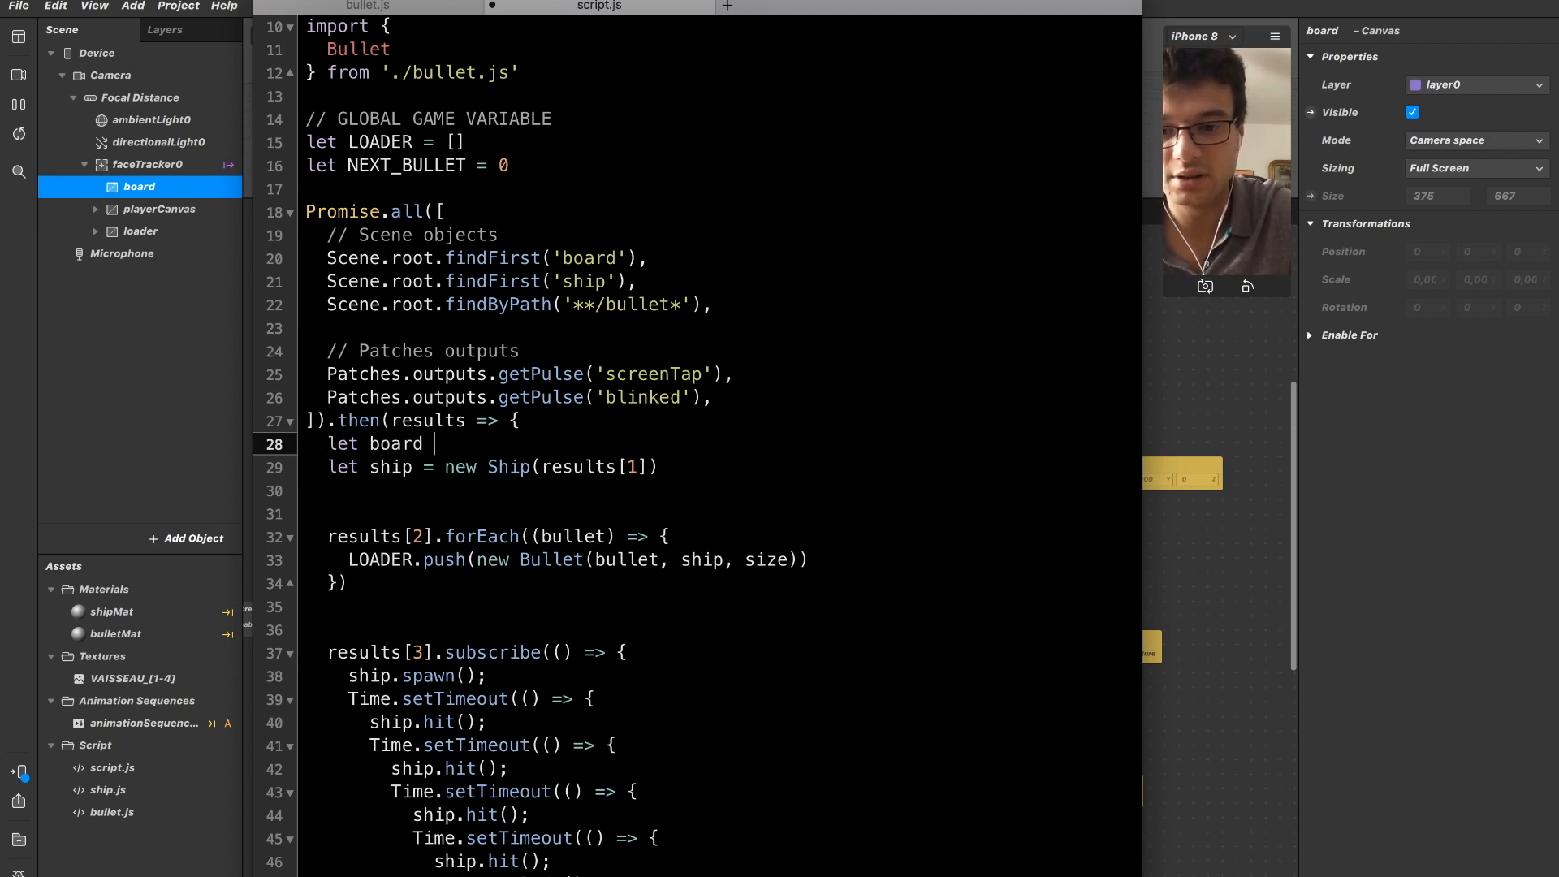
text(= results)
text([0])
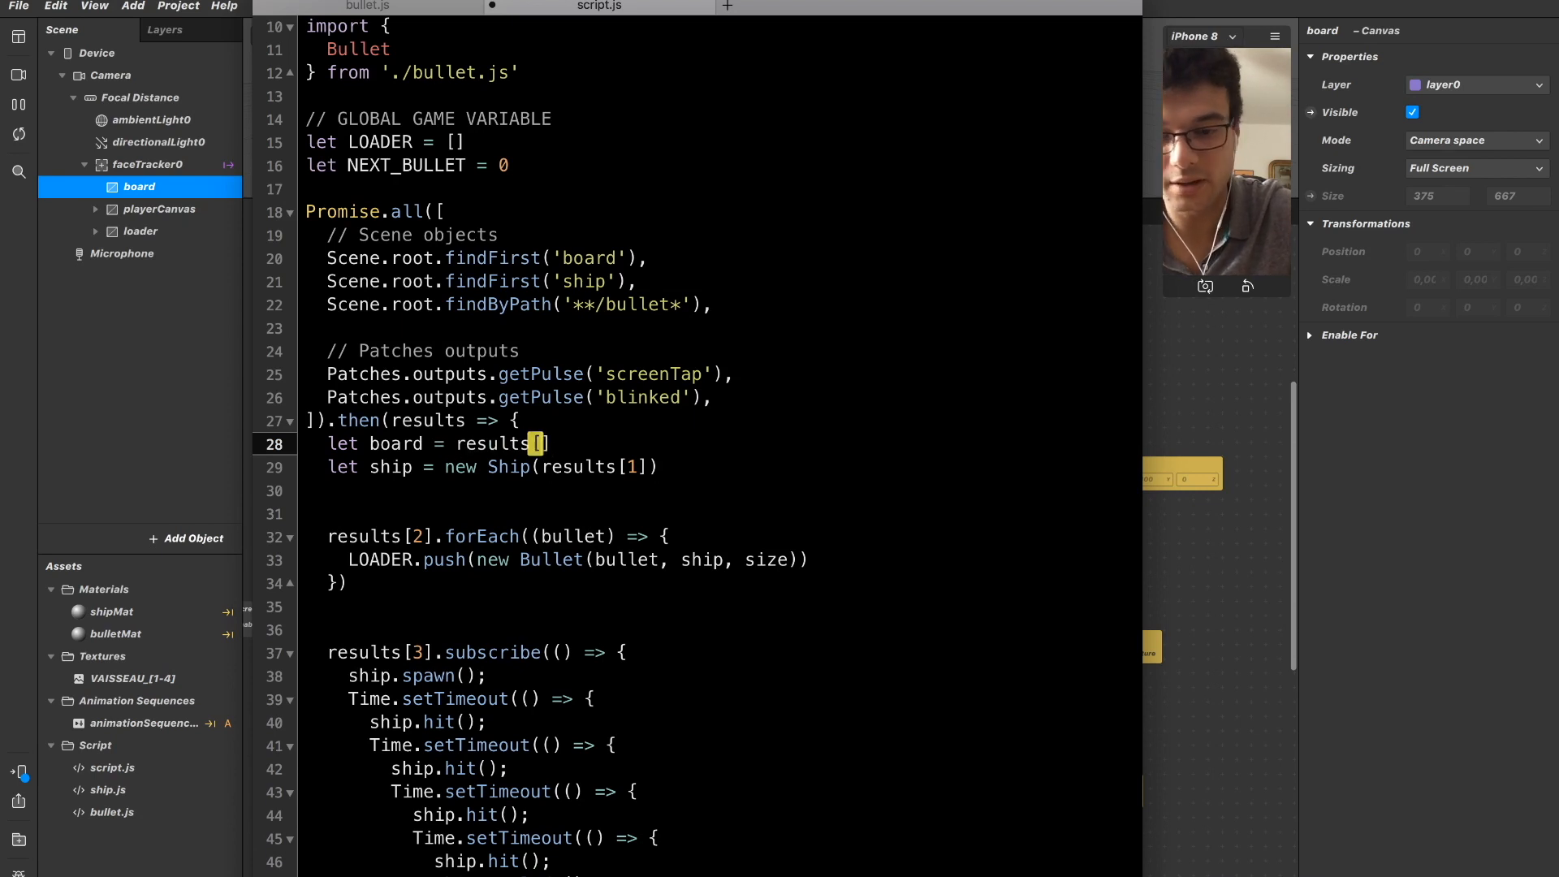
Declare let height = results[0].height.pinLastValue() below the board declaration and save script.js.
key(Return)
text(let he)
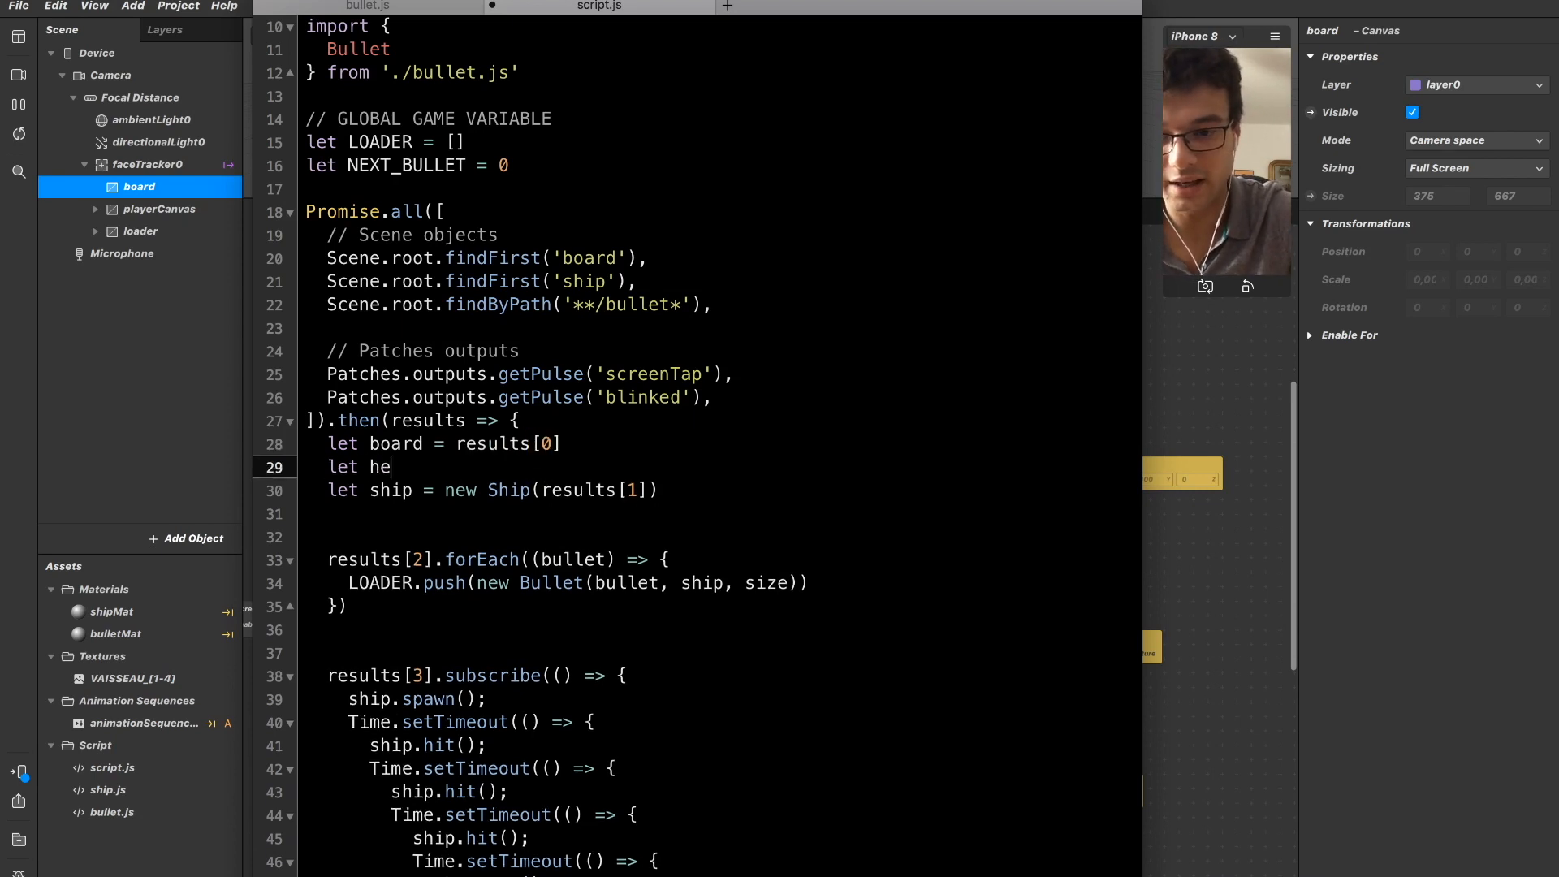
text(ight = results)
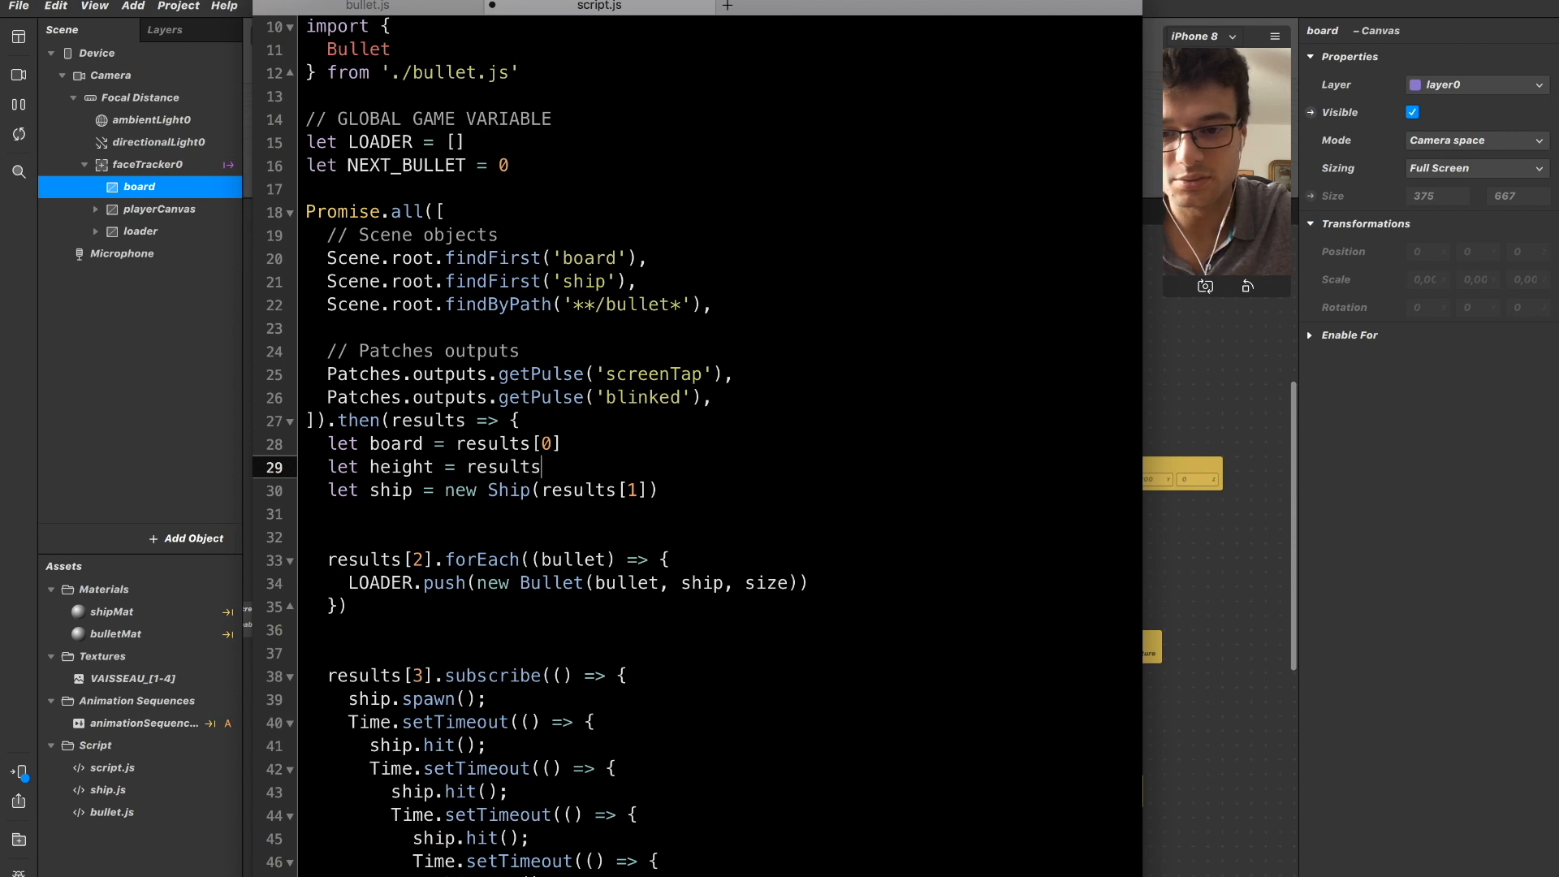
text([0])
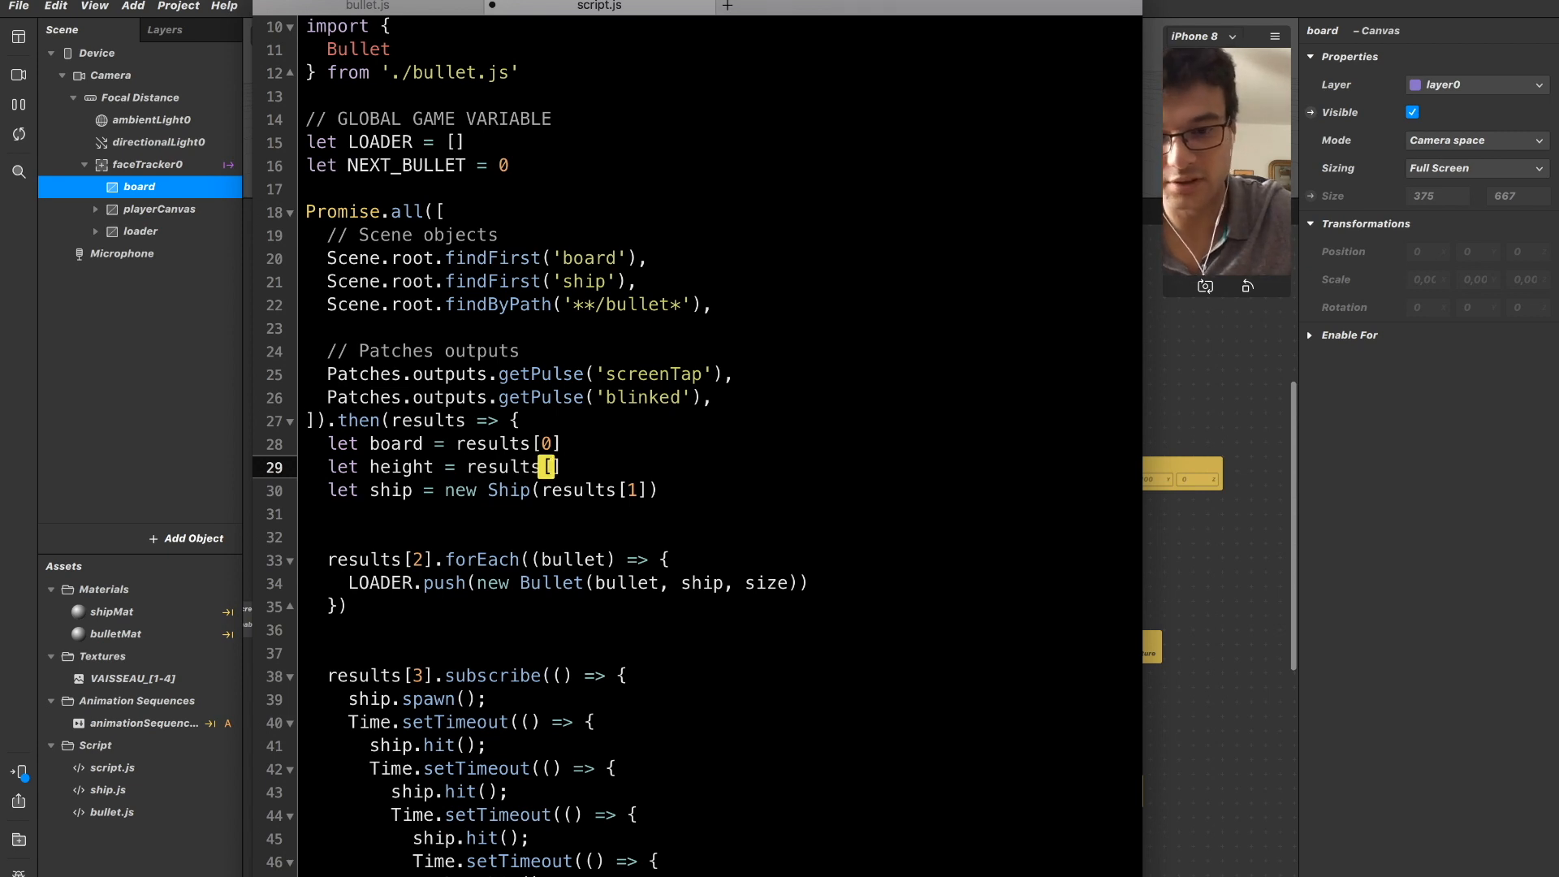
text(.)
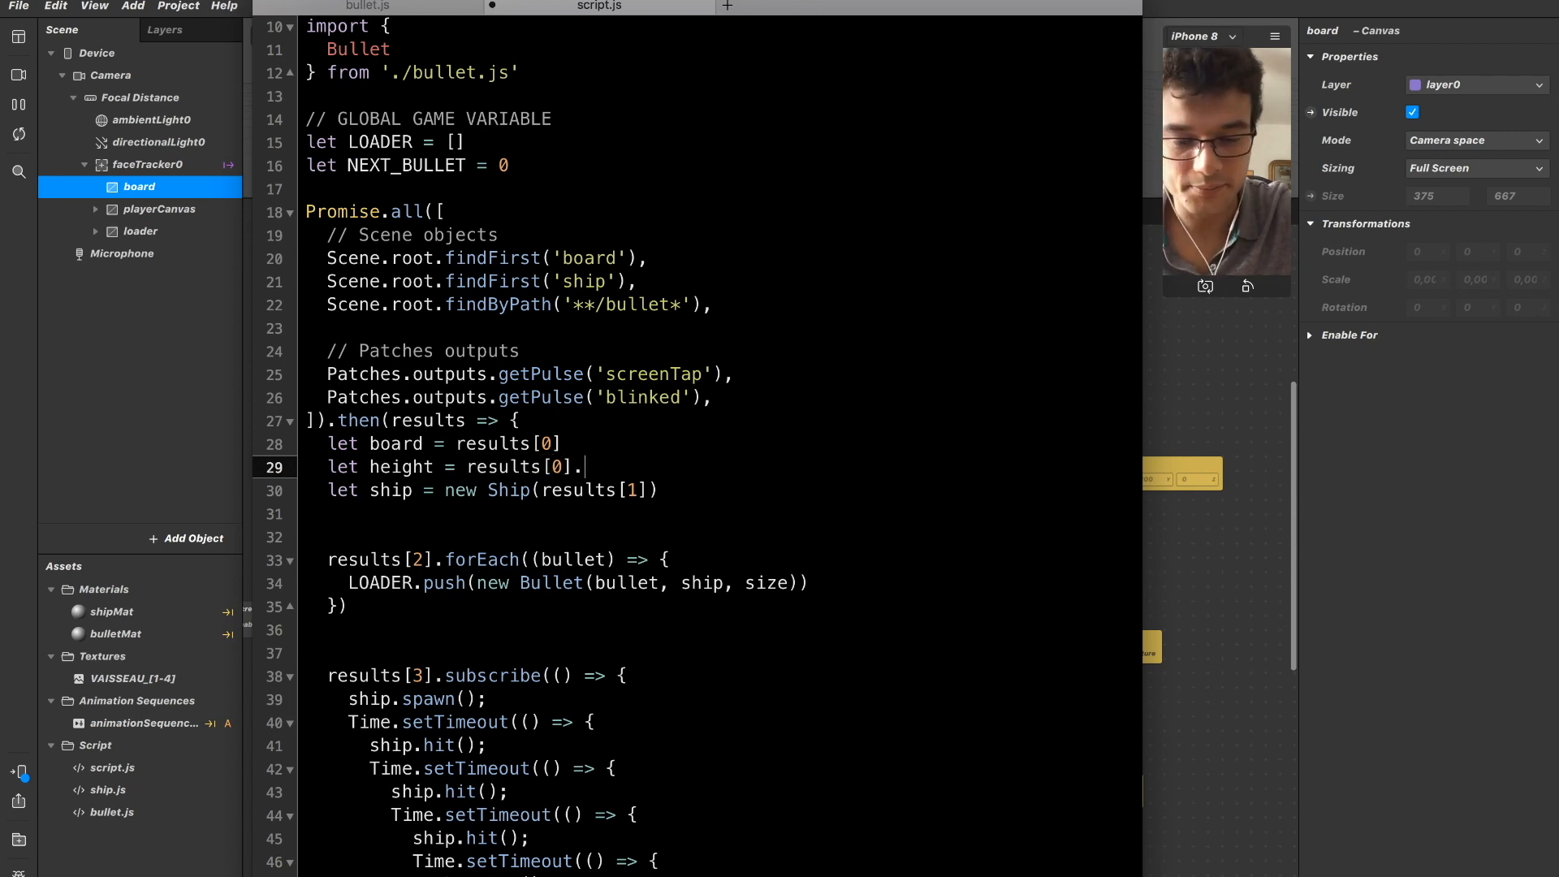
text(height)
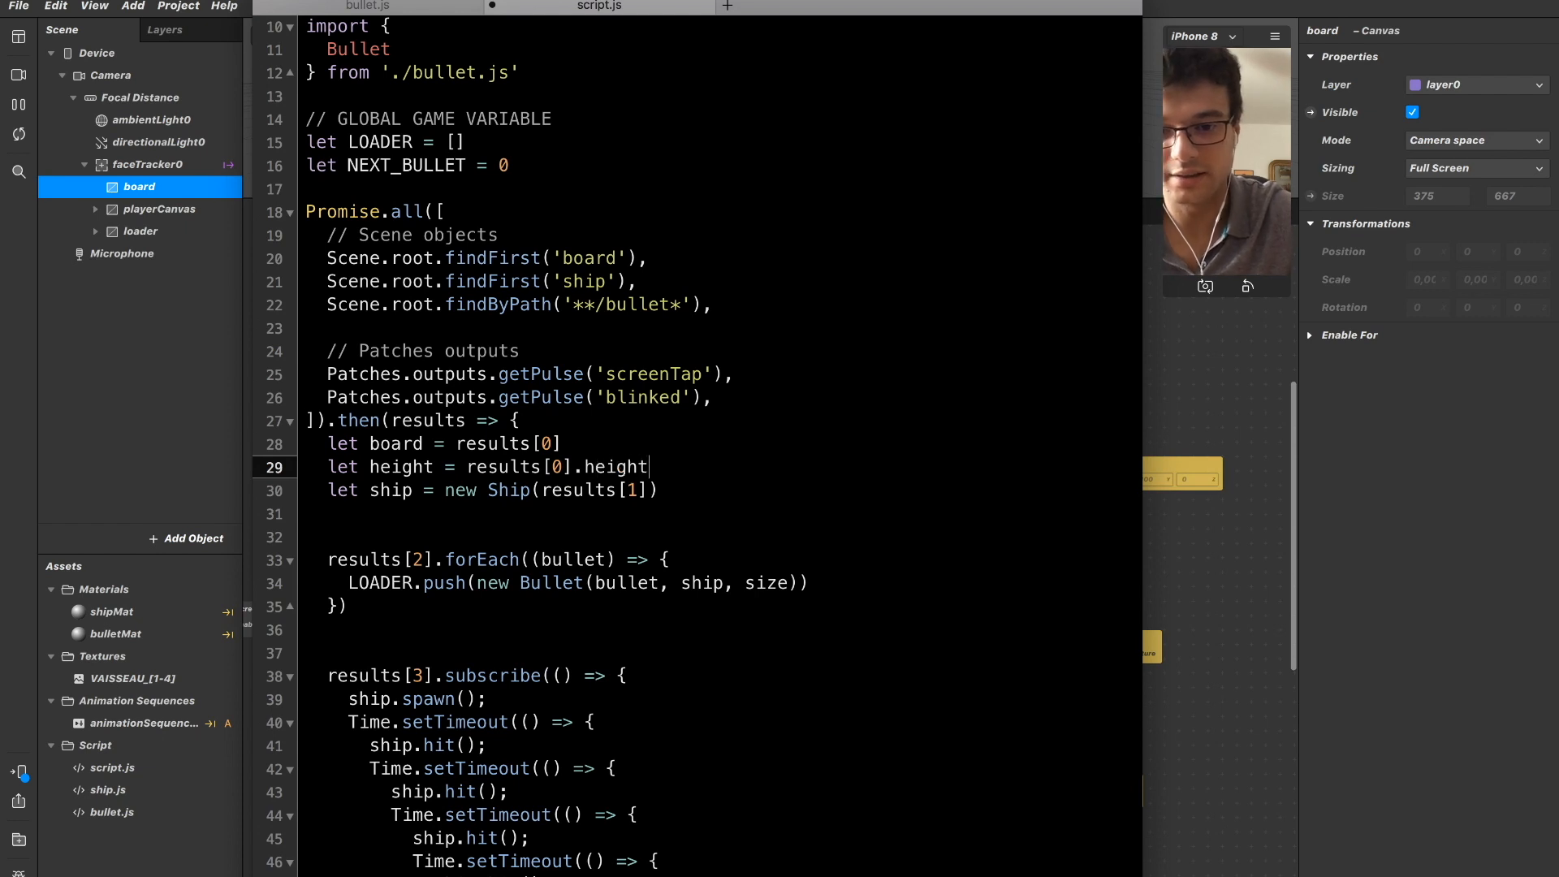
text(.pinLSt)
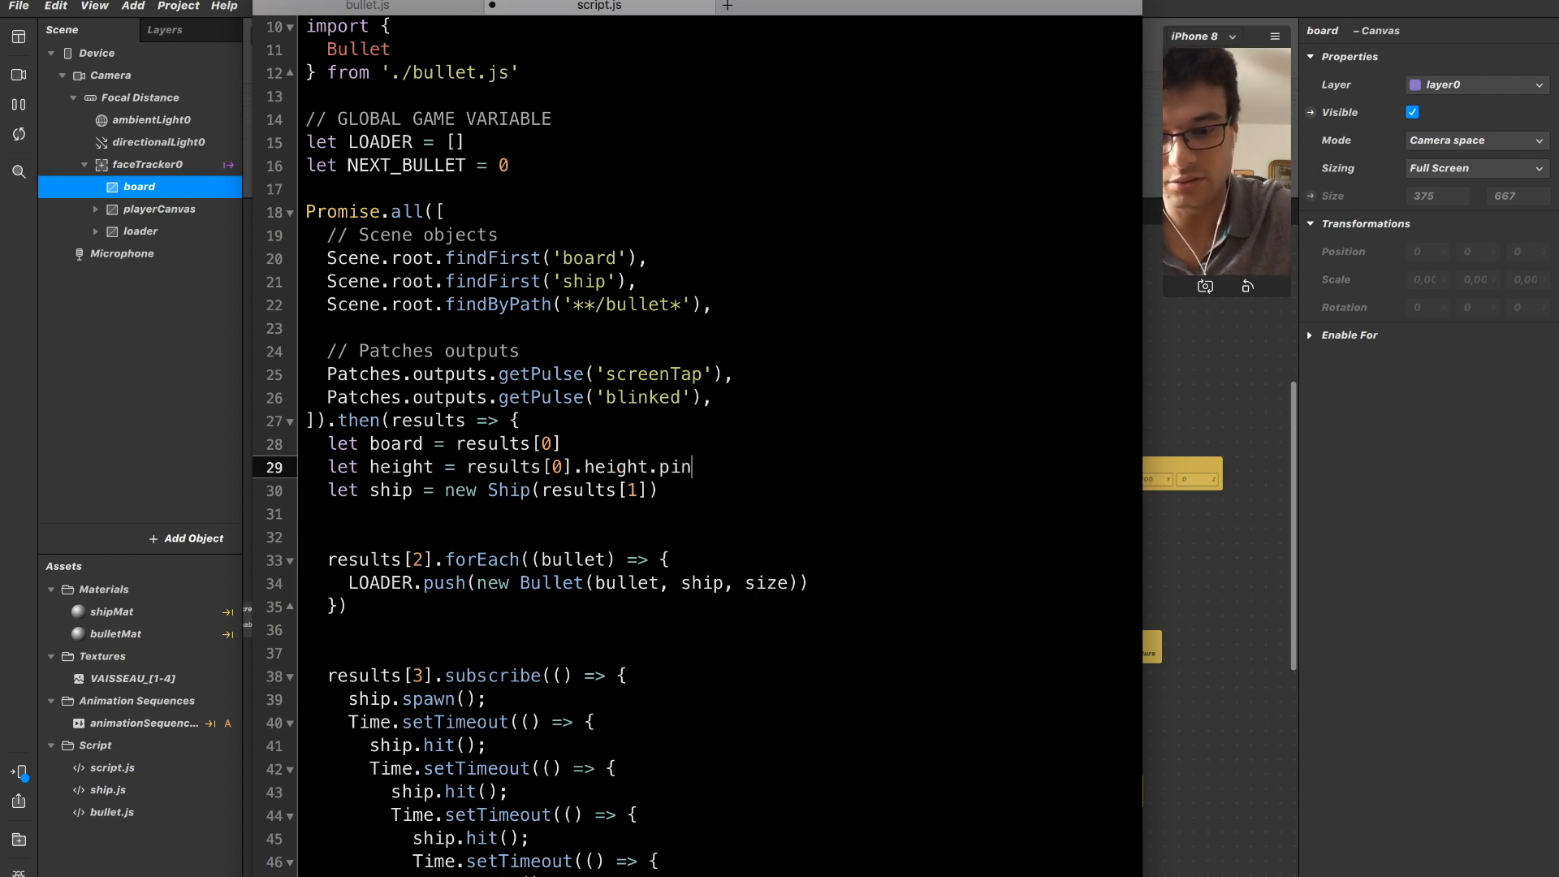
key(BackSpace)
key(BackSpace)
text(as)
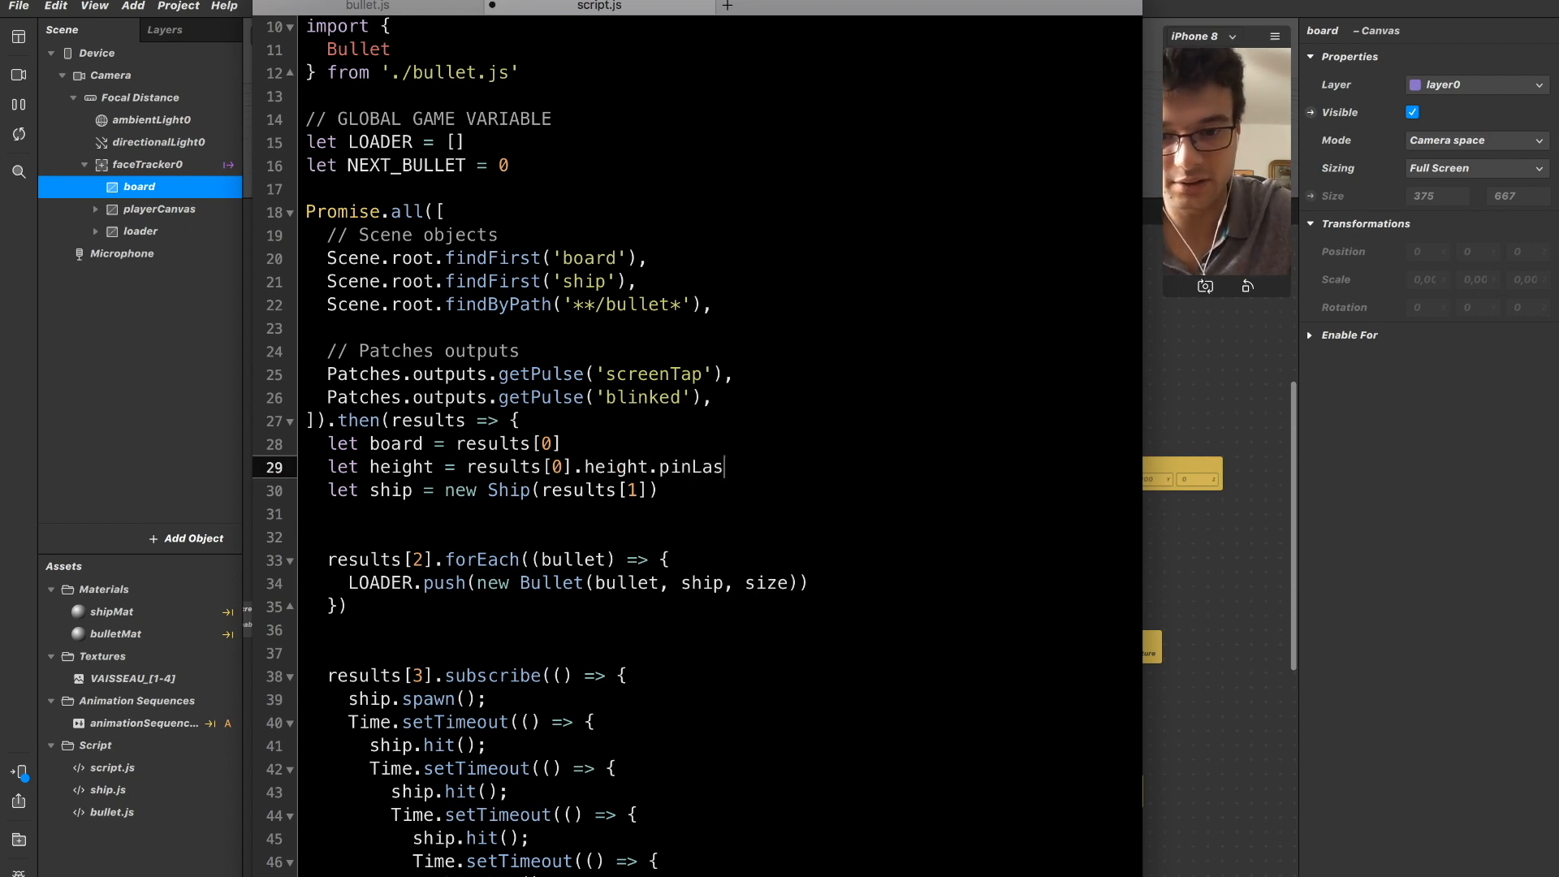
text(tValue())
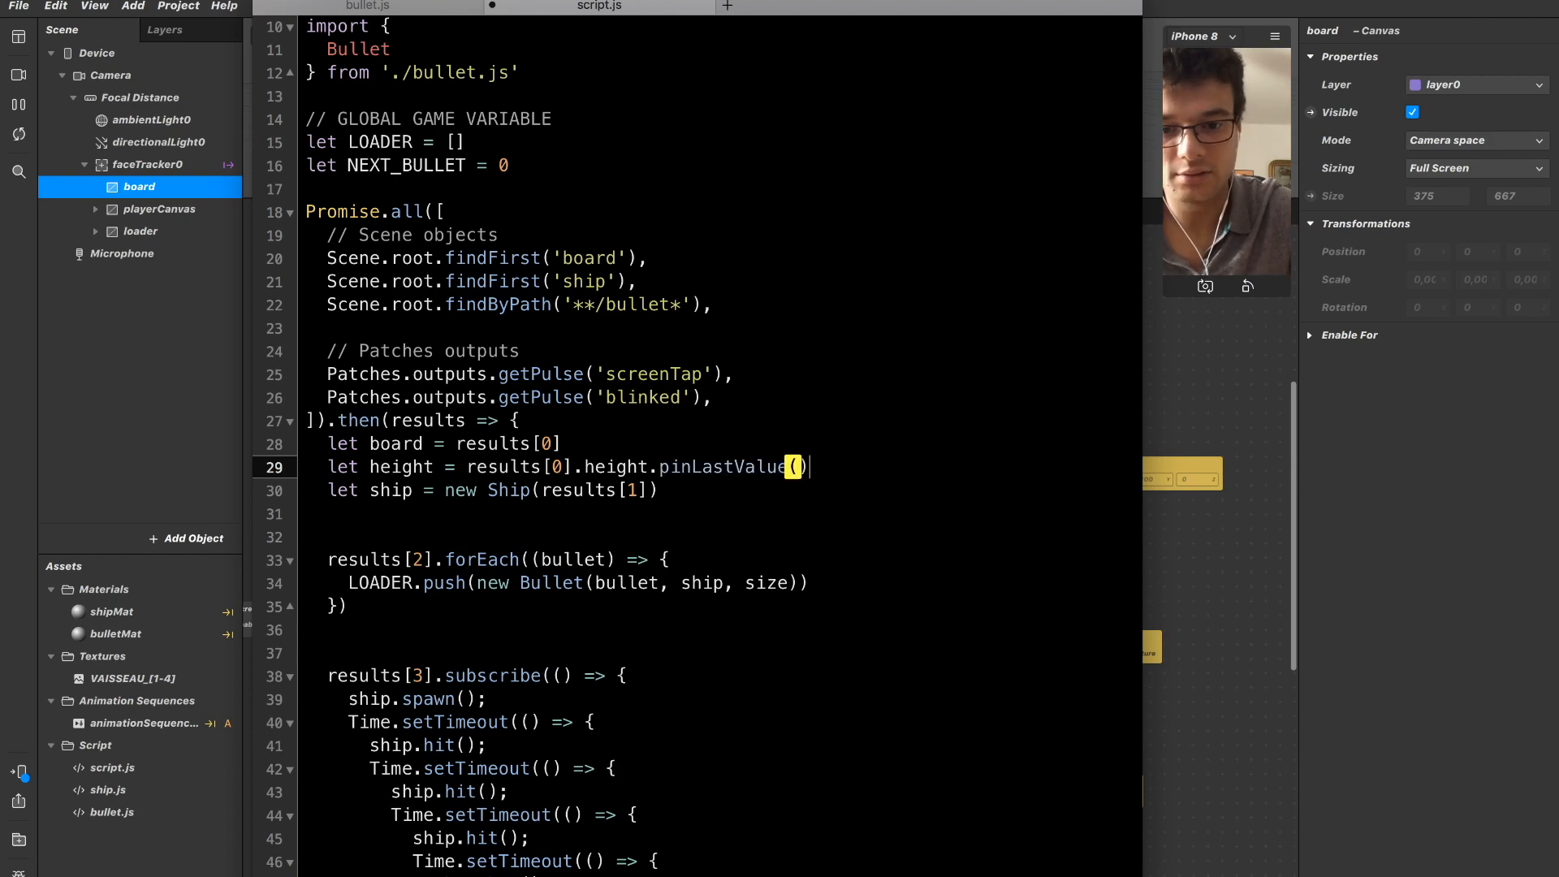
key(Right)
key(Up)
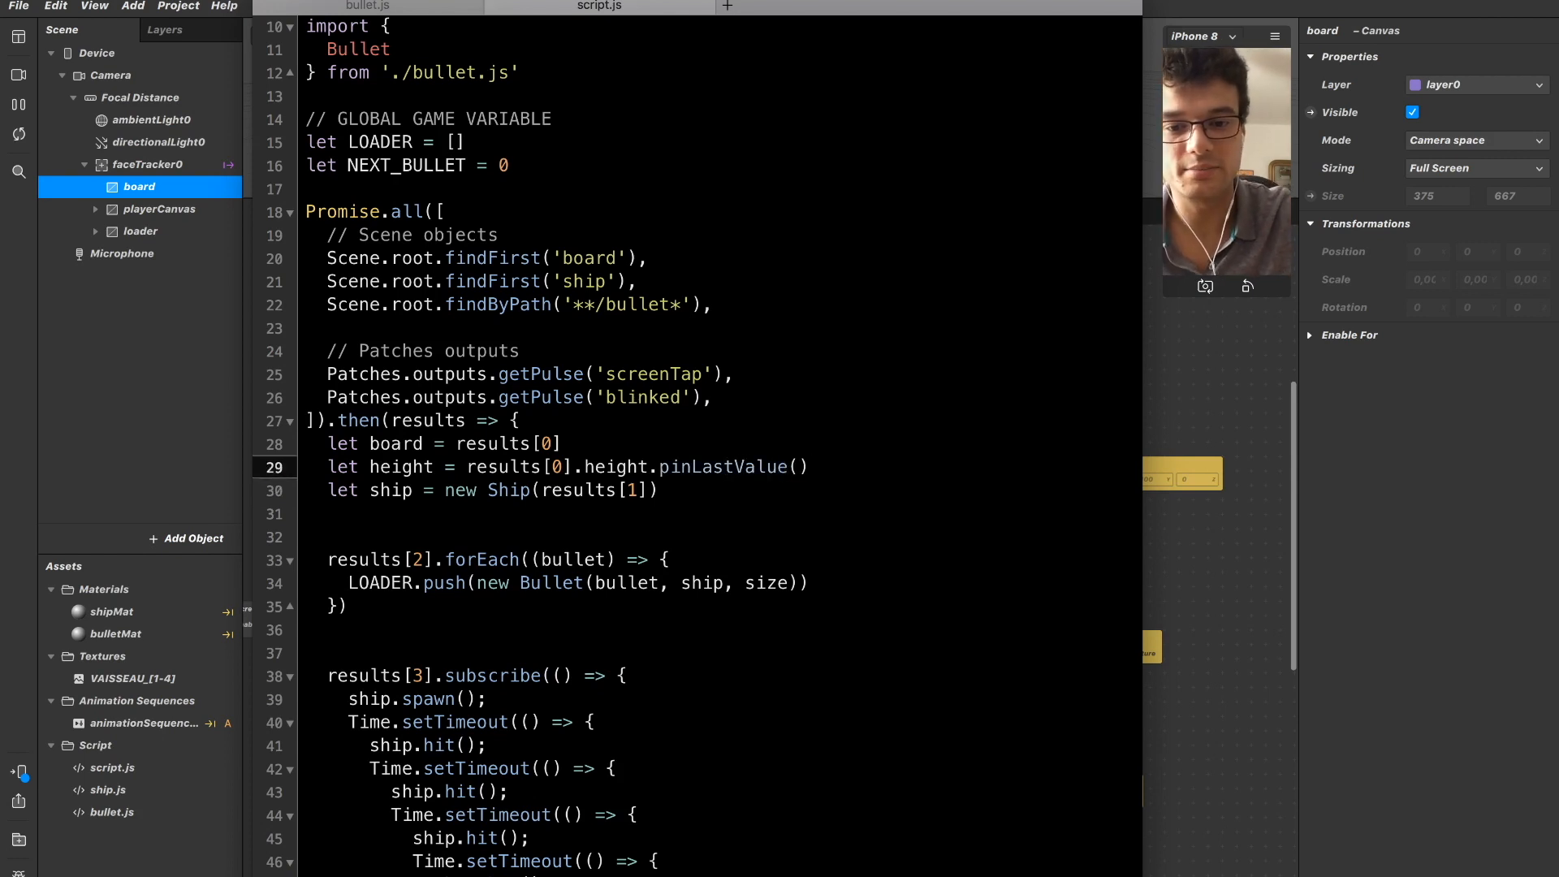
key(Down)
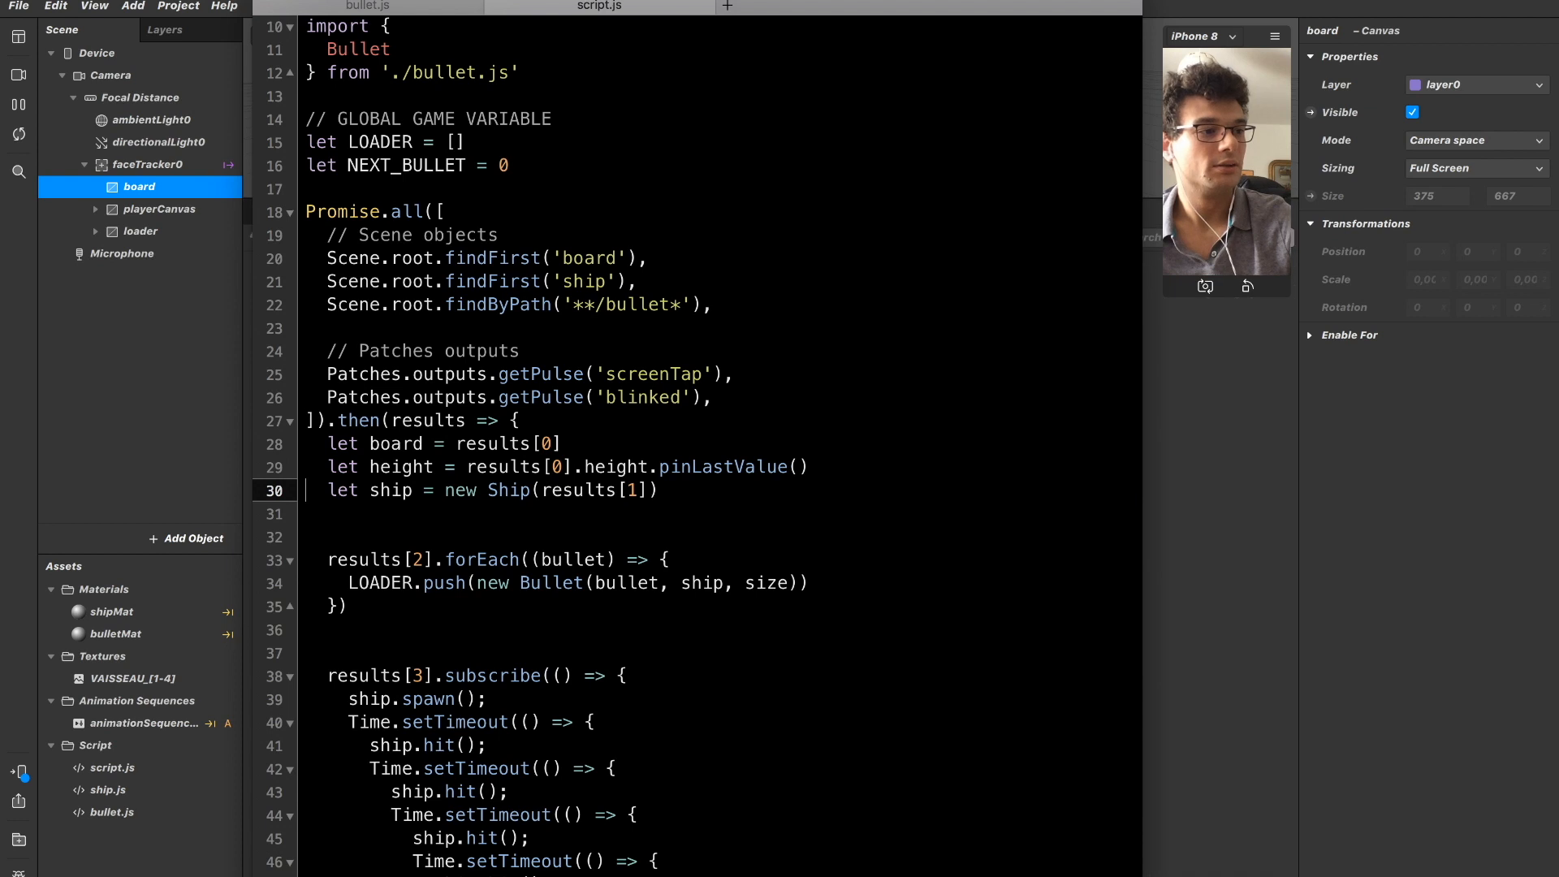
Replace results[0] with board in the height declaration so it reads board.height.pinLastValue().
key(Up)
key(Up)
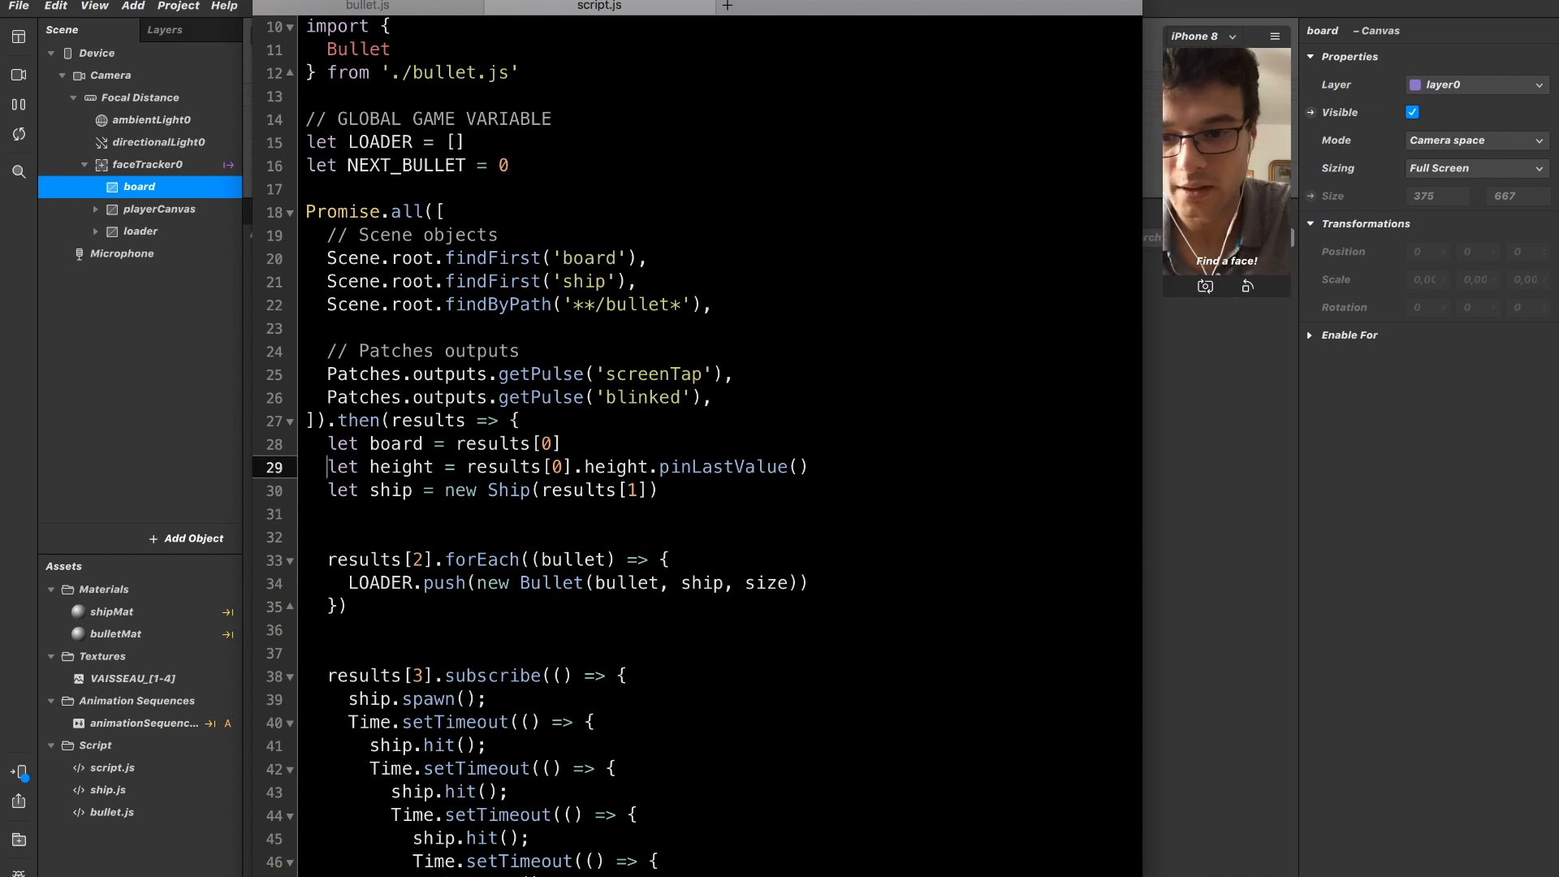
key(Left)
key(shift+Right)
key(shift+Right)
key(shift+Right)
key(shift+Right)
key(shift+Right)
key(shift+Right)
key(shift+Right)
key(shift+Right)
key(shift+Left)
key(shift+Left)
key(shift+Left)
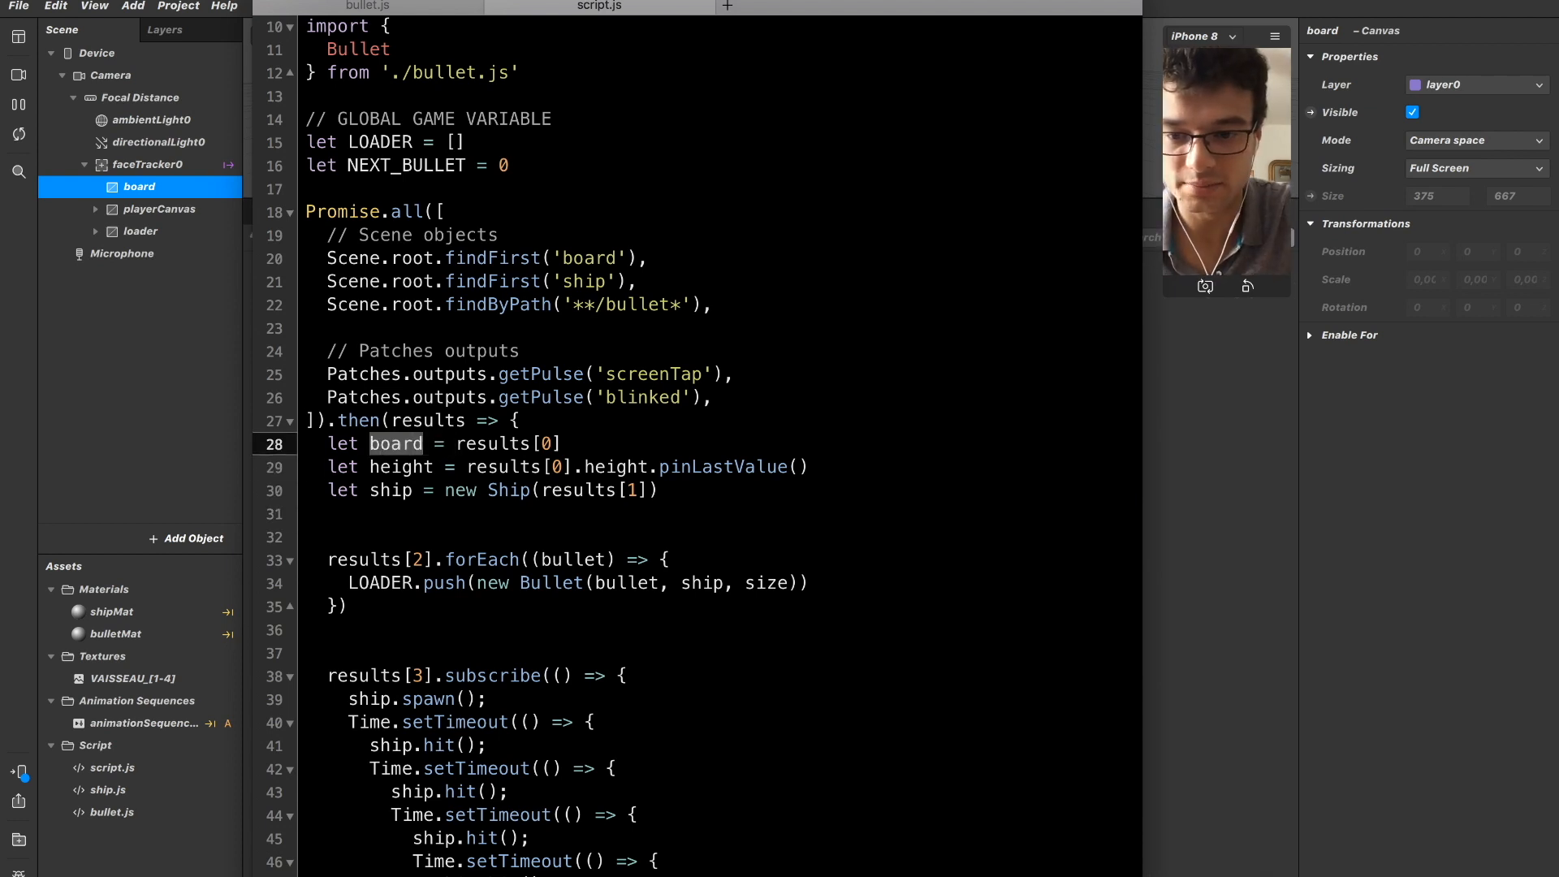
key(Down)
key(shift+Right)
key(shift+Right)
key(shift+Right)
key(shift+Right)
key(shift+Right)
key(shift+Right)
key(shift+Right)
key(shift+Right)
key(shift+Right)
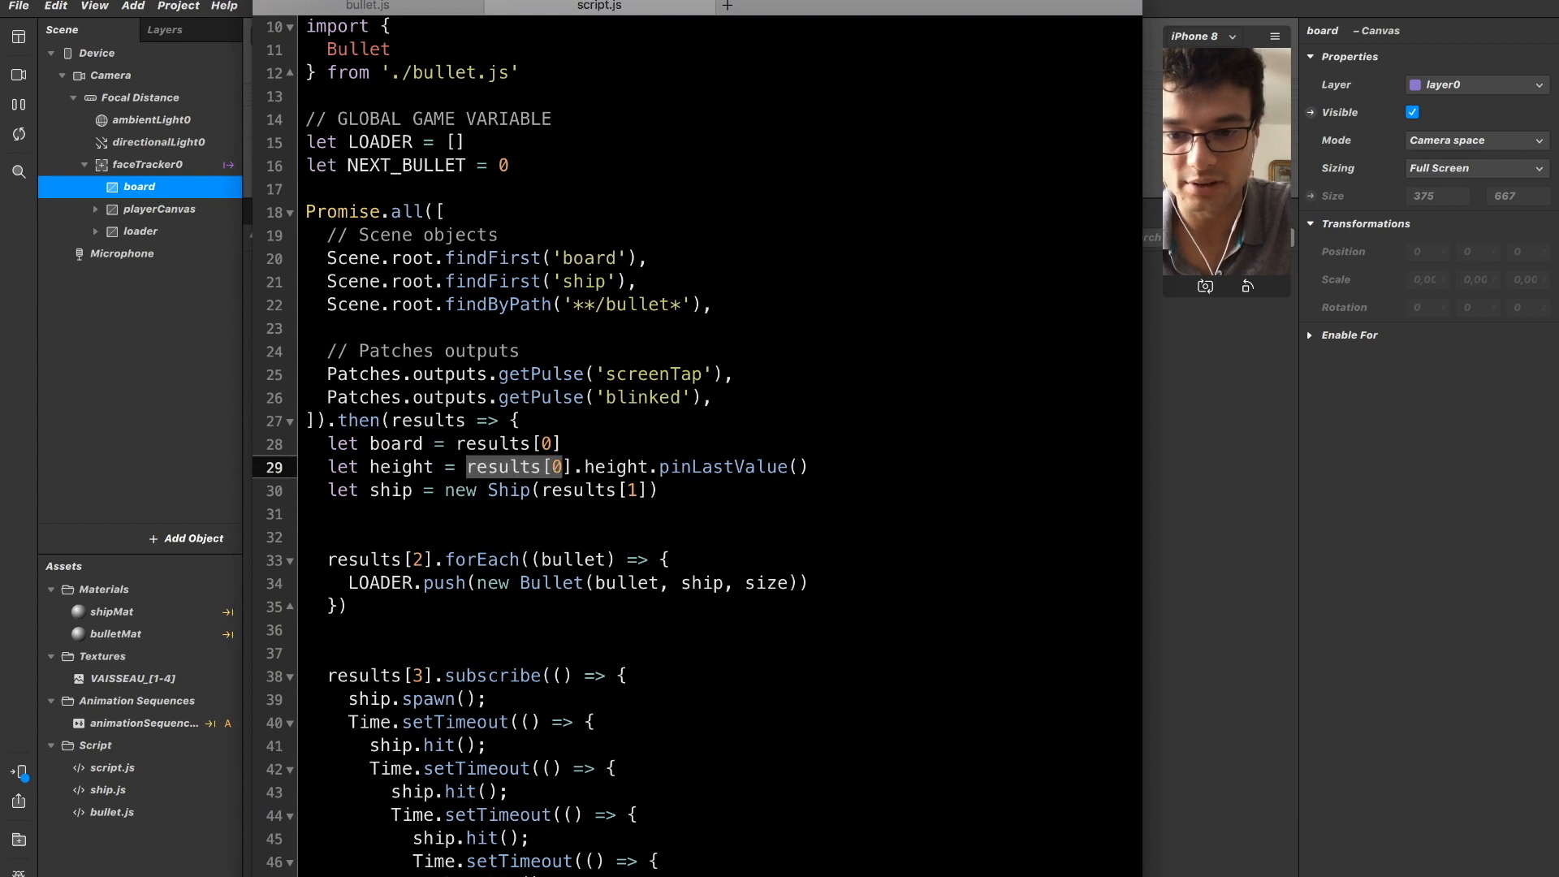
key(shift+Right)
key(shift+Right)
key(BackSpace)
text(board.)
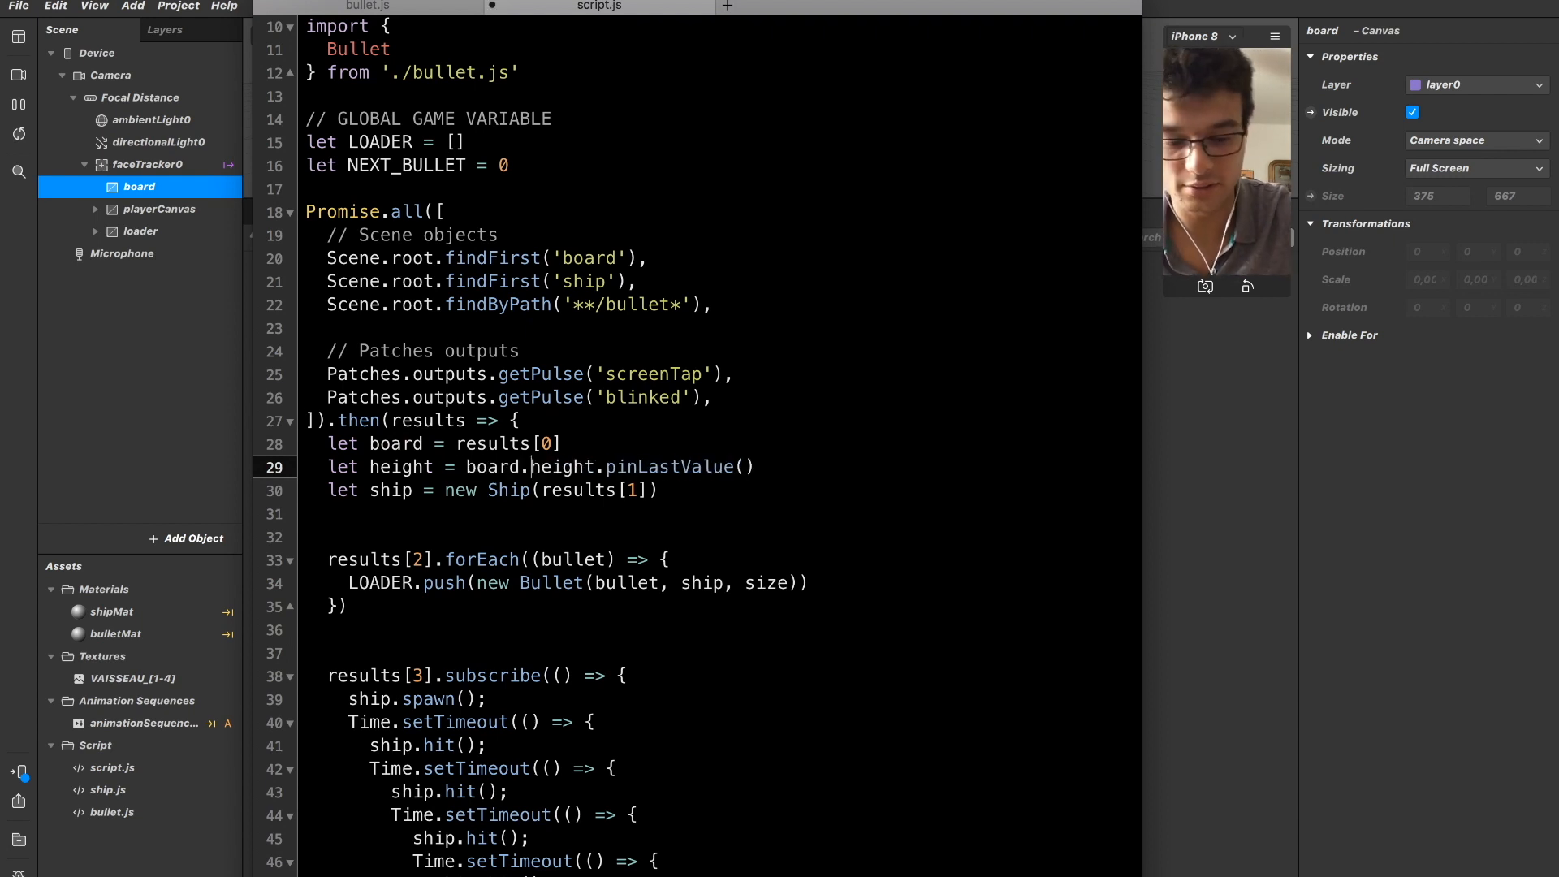
Review the board, height and ship declarations against the arguments passed to new Bullet.
click(681, 464)
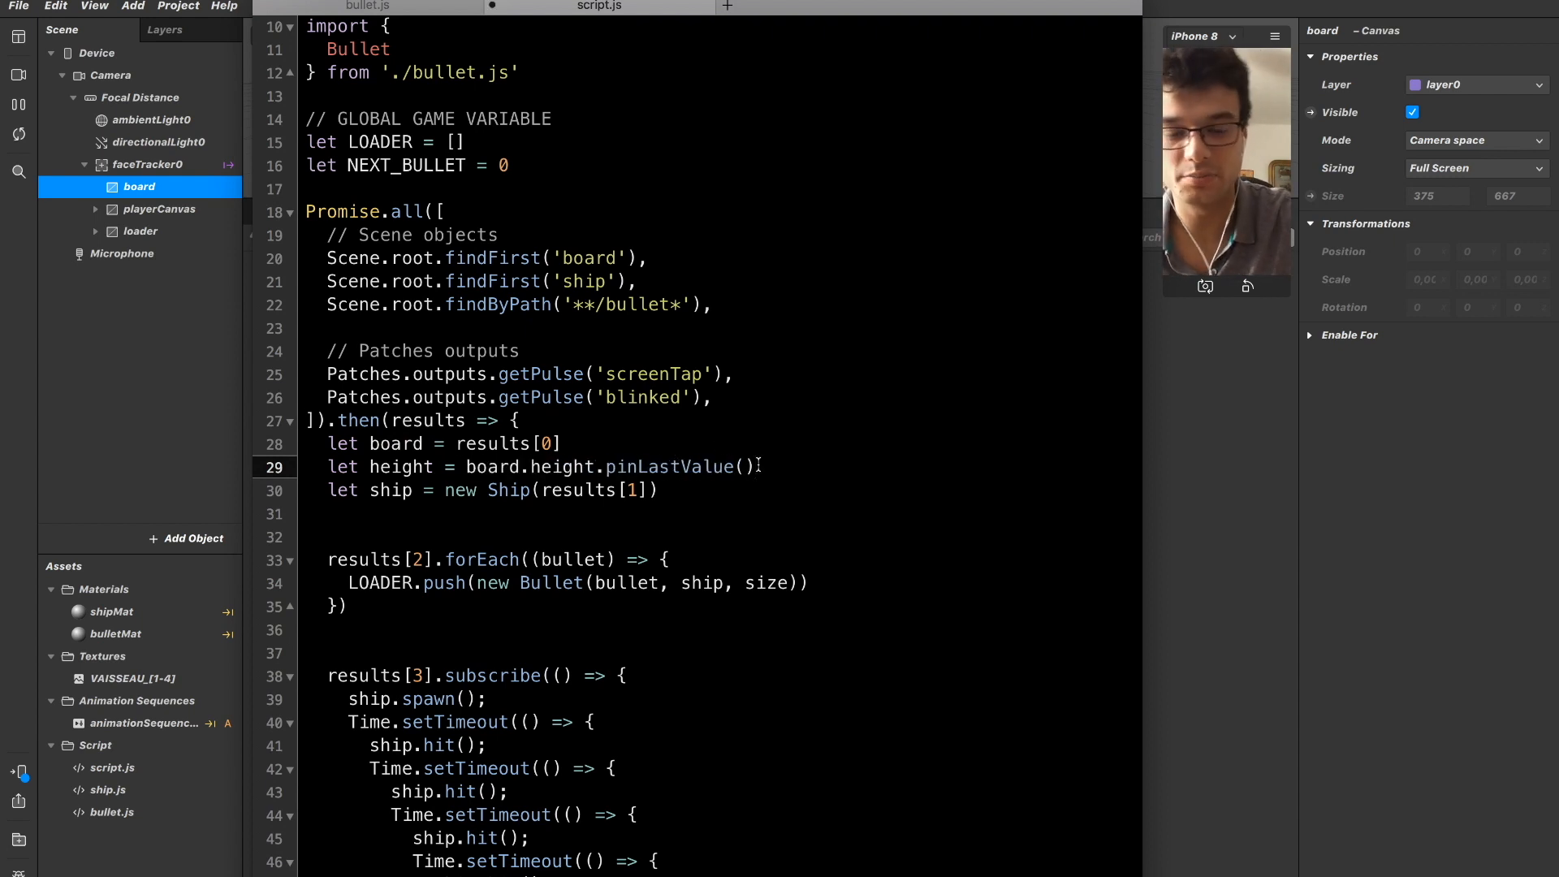
key(Down)
key(Down)
key(Up)
key(Up)
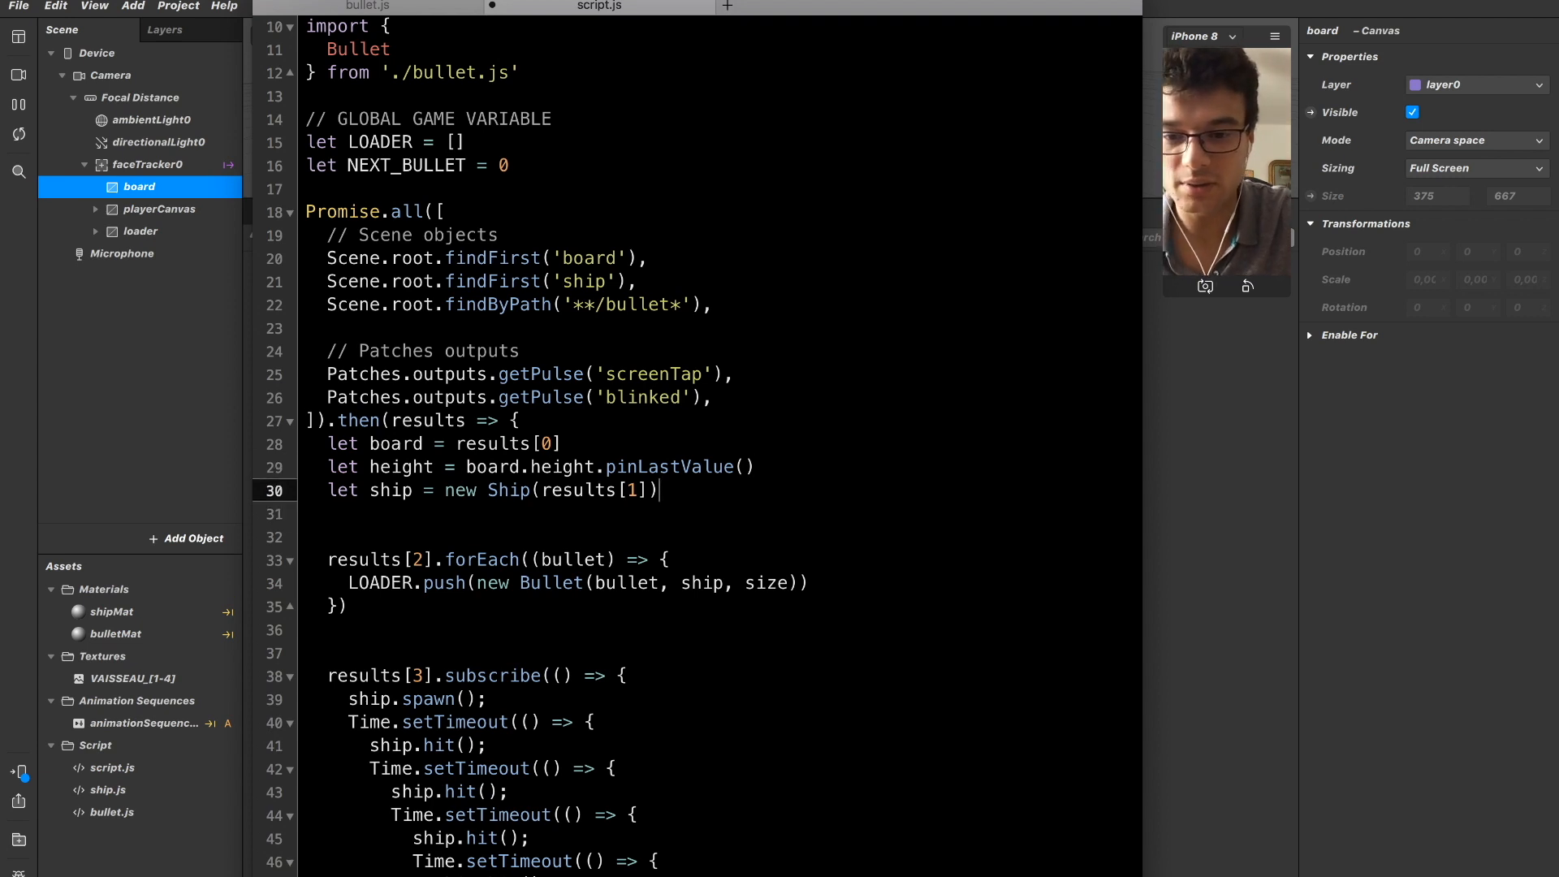
key(Down)
key(Down)
key(Down)
key(Down)
key(Down)
key(Down)
key(Down)
key(Up)
key(Up)
key(Right)
key(Right)
key(Right)
key(Right)
key(Right)
key(Left)
key(Left)
key(Left)
key(Left)
key(Left)
key(shift+Right)
key(Right)
key(shift+Left)
key(shift+Right)
key(shift+Right)
key(shift+Right)
key(shift+Right)
key(shift+Up)
key(Up)
key(Up)
key(Up)
key(Up)
key(Up)
key(Right)
key(Left)
key(Right)
key(shift+super+Right)
Replace the size argument of new Bullet in the LOADER.push line with 100.
key(Down)
key(Down)
key(Down)
key(Down)
key(Down)
key(Right)
key(Right)
key(Right)
key(Right)
key(Right)
key(Right)
key(Right)
key(Right)
key(Right)
key(Right)
key(Right)
key(Right)
key(Right)
key(Right)
key(Right)
key(Right)
key(Right)
key(Right)
key(Right)
key(Right)
key(Right)
key(Left)
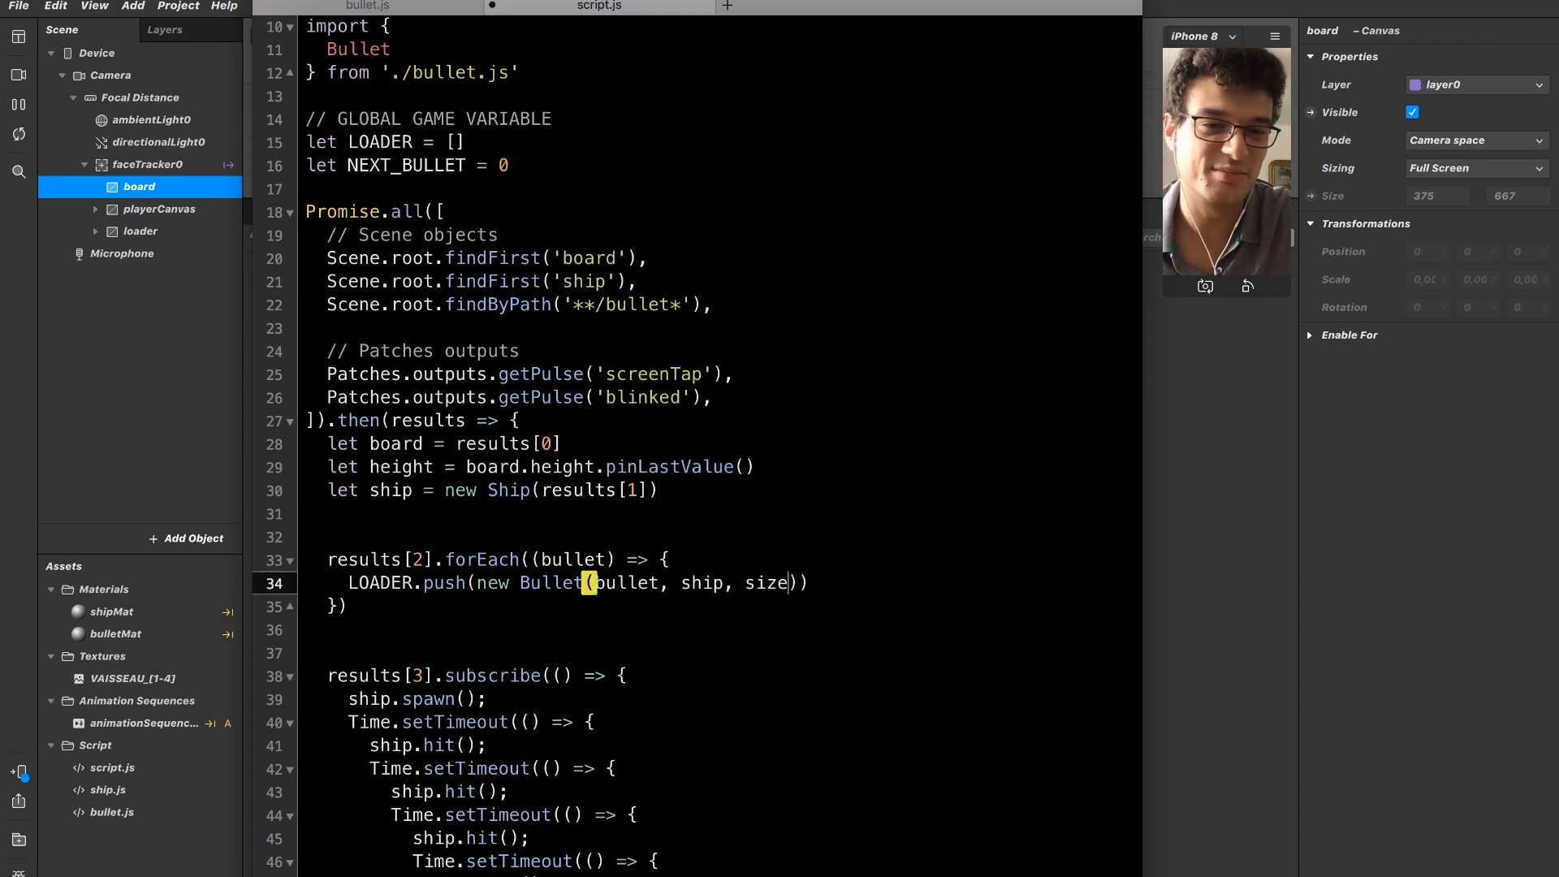
key(shift+Left)
key(shift+super+Left)
key(shift+Left)
key(shift+Right)
key(shift+Right)
key(shift+Right)
key(shift+Right)
key(shift+Right)
key(shift+Right)
key(shift+Left)
key(shift+Left)
key(shift+Left)
key(shift+Left)
key(shift+Left)
key(shift+Left)
key(shift+Left)
key(shift+Left)
key(shift+Left)
key(shift+Left)
key(shift+Left)
key(shift+Down)
key(alt+shift+Right)
key(alt+shift+Right)
key(alt+shift+Right)
key(alt+shift+Right)
key(alt+shift+Right)
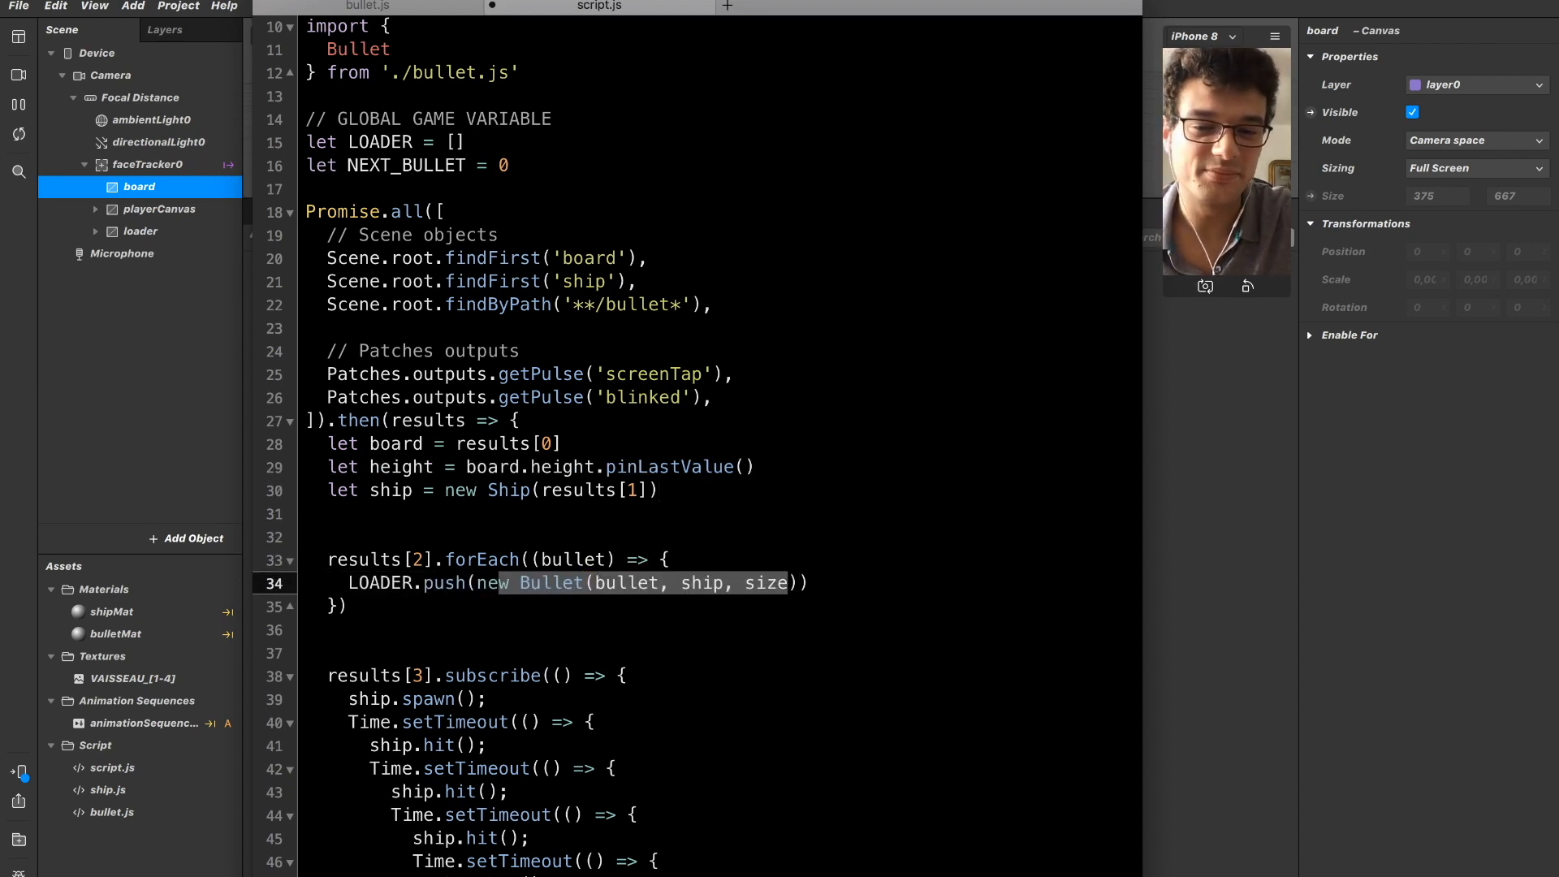
key(BackSpace)
text(100)
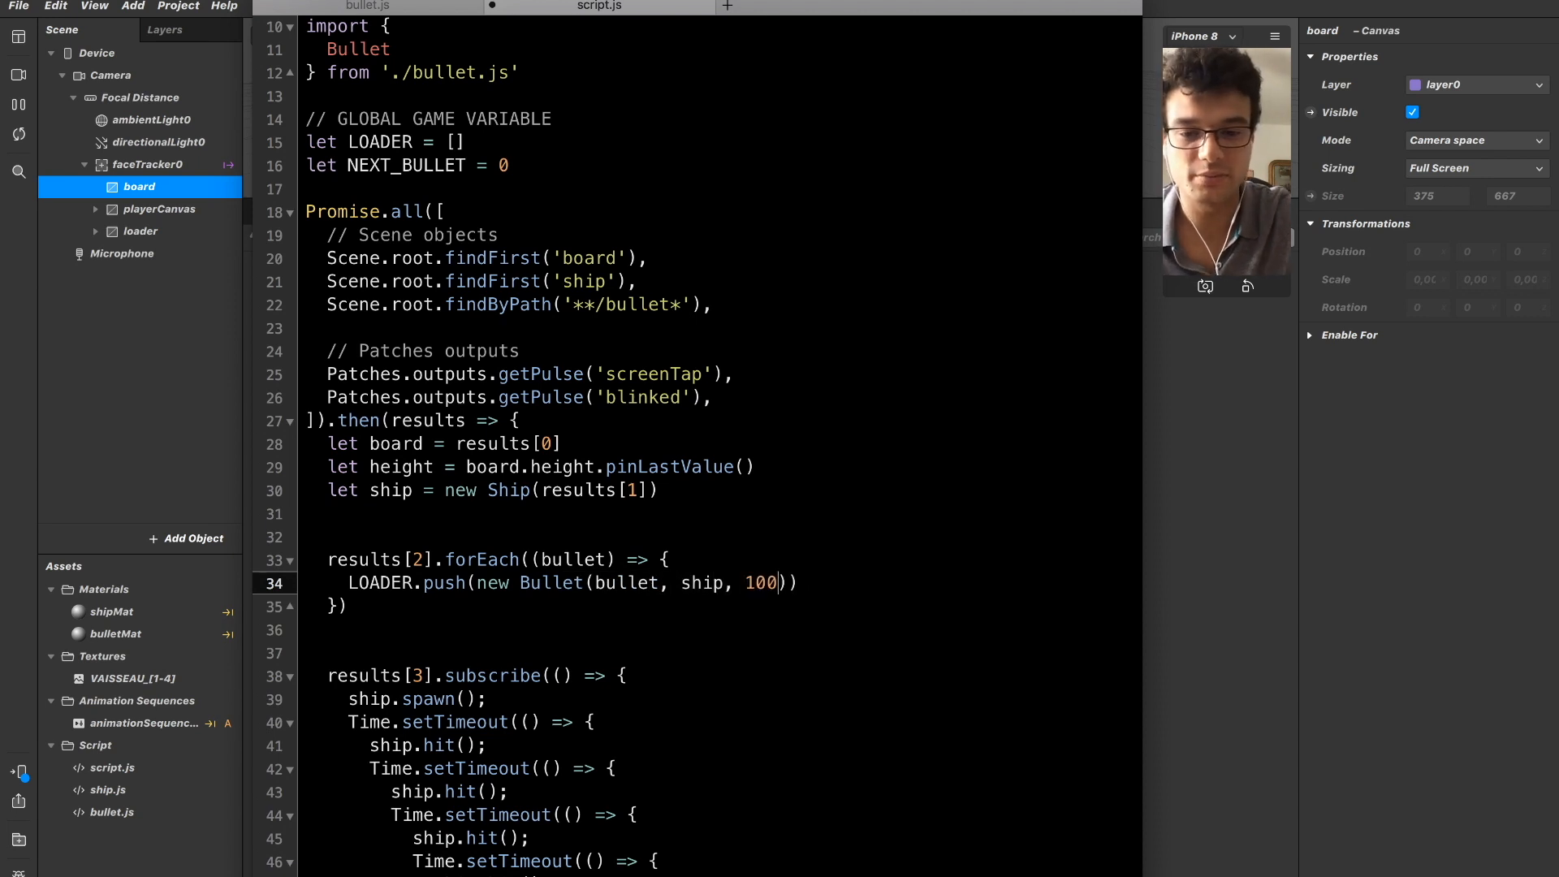
Declare the global variable let BULLET_SIZE = 500 below the NEXT_BULLET declaration in script.js.
key(Up)
key(Up)
key(Up)
key(Up)
key(Up)
key(Up)
key(Up)
key(Up)
key(Up)
key(Up)
key(Up)
key(Up)
key(Up)
key(Up)
key(Up)
key(Up)
key(Up)
key(Up)
key(Up)
key(Down)
key(Return)
text(let)
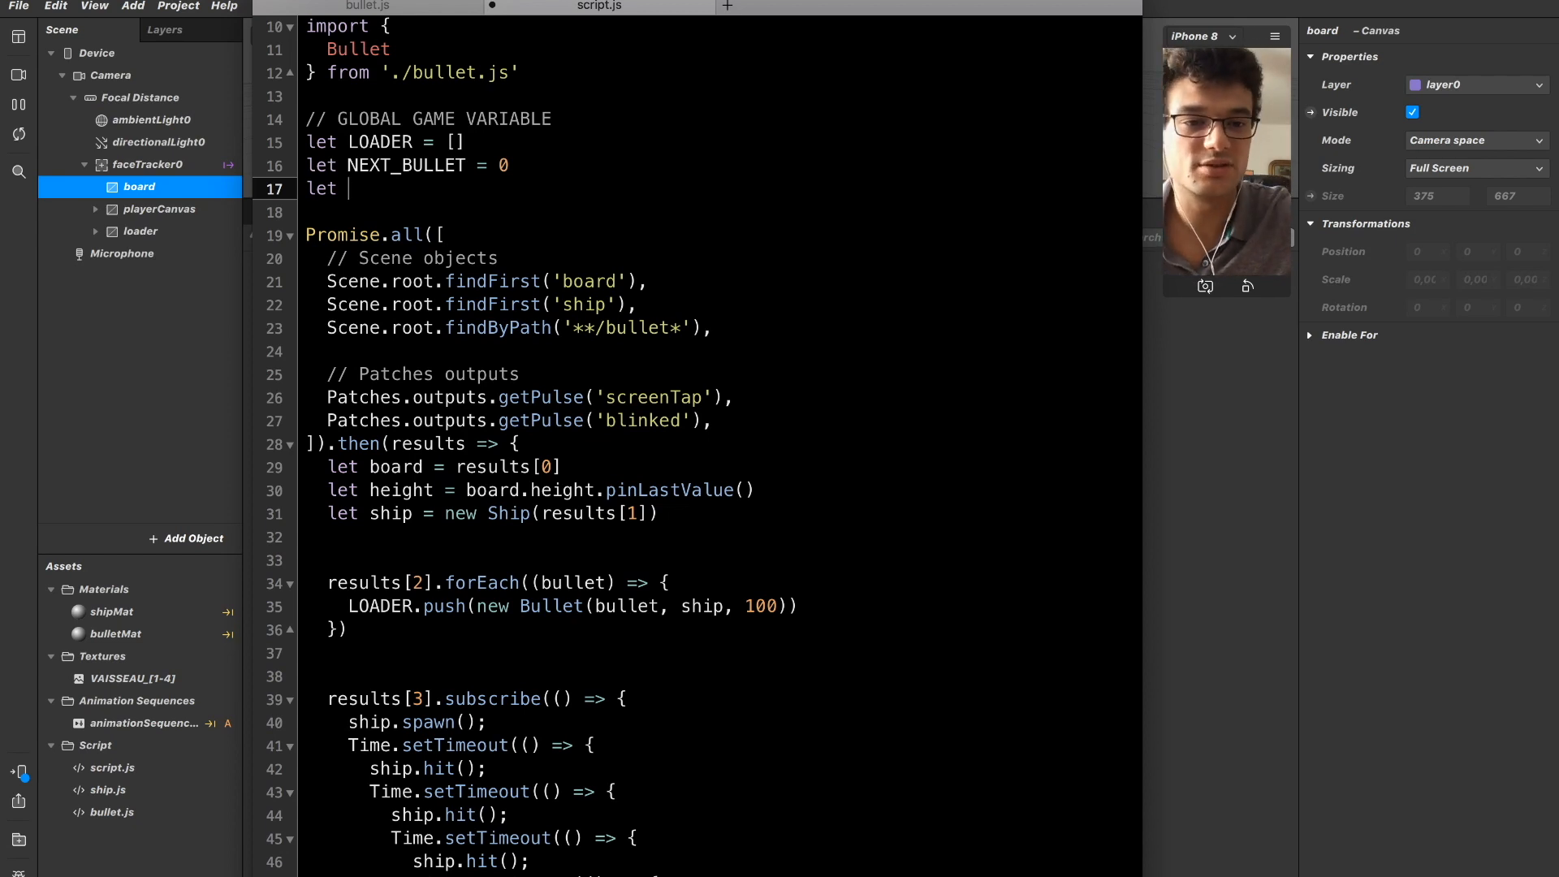
text(BU)
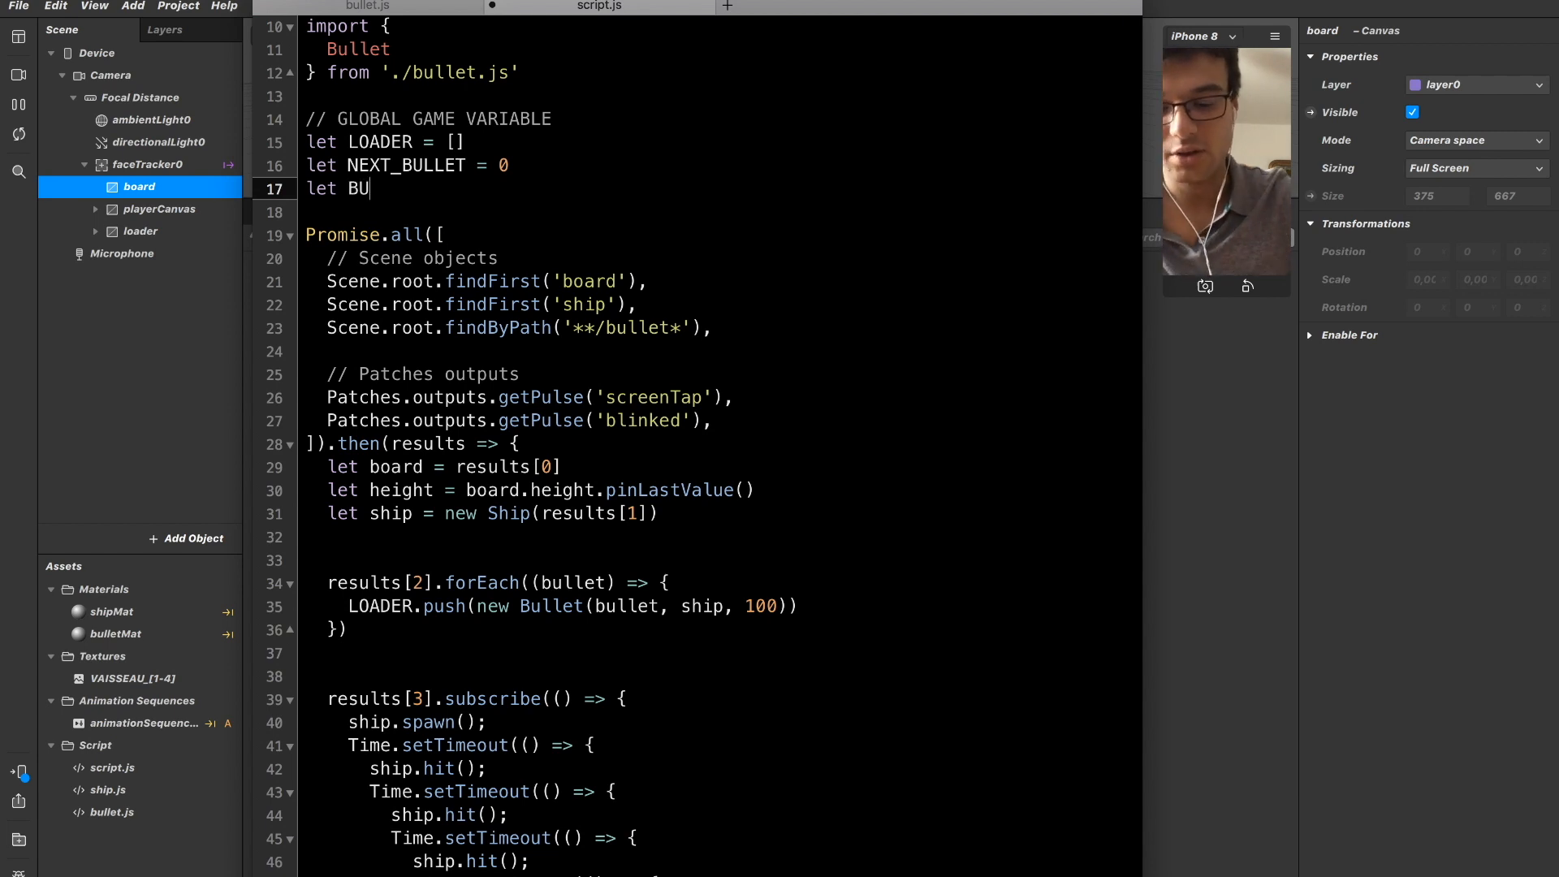
text(LLET_SIOZE)
key(BackSpace)
key(BackSpace)
key(BackSpace)
text(ZE =)
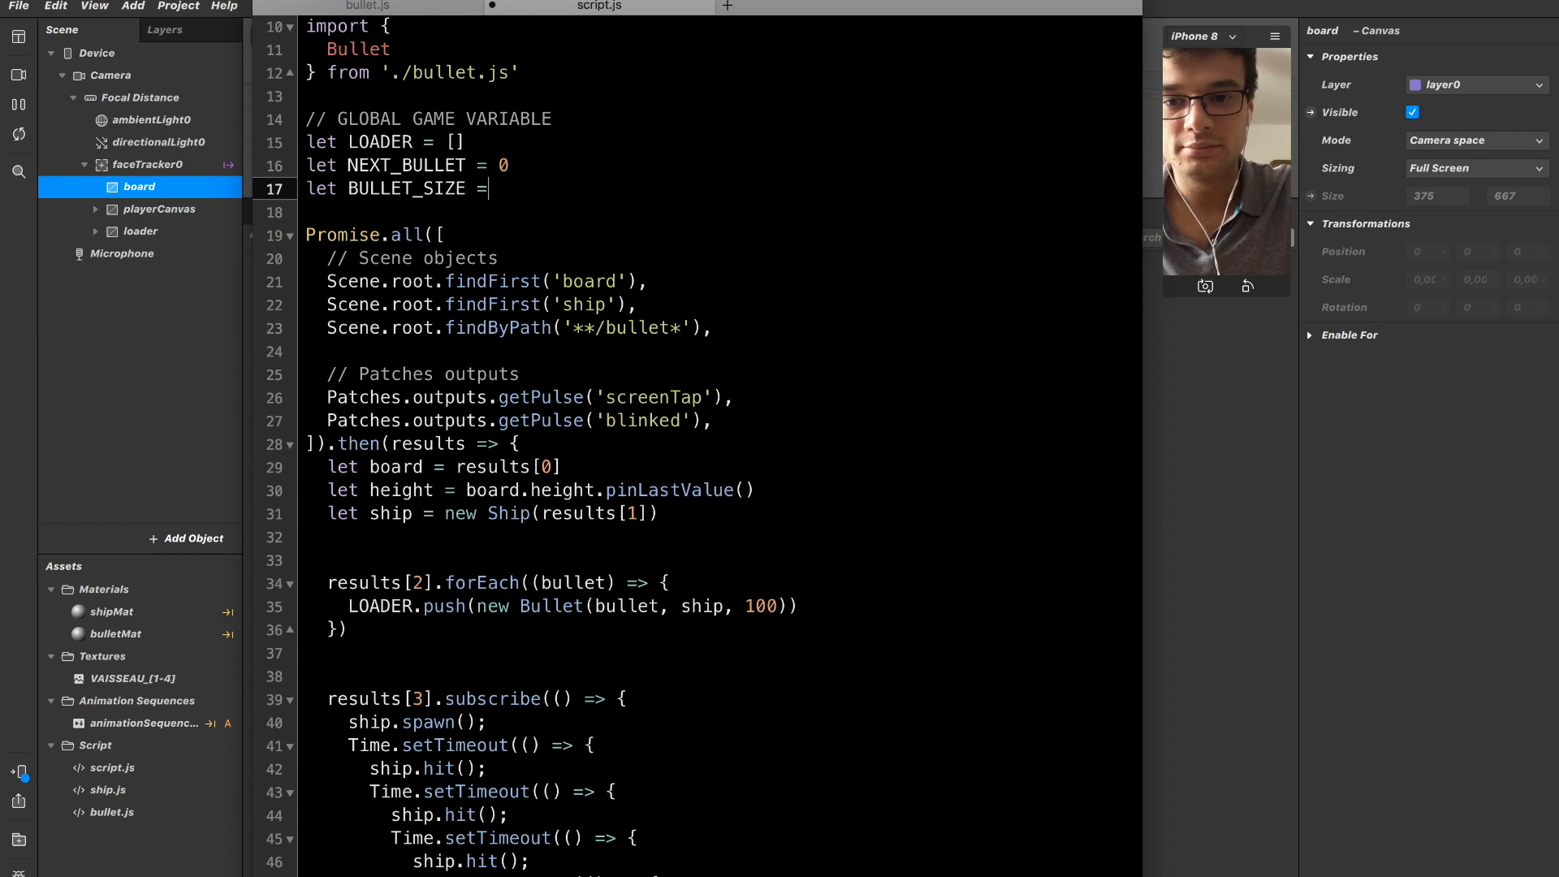
text( 500)
Replace the 100 argument of new Bullet with BULLET_SIZE in the LOADER.push line.
key(Down)
key(Down)
key(Down)
key(Down)
key(Down)
key(Down)
key(Down)
key(Down)
key(Down)
key(Down)
key(Down)
key(Down)
key(Down)
key(Down)
key(Down)
key(Down)
key(Down)
key(Down)
key(Down)
key(Down)
key(Up)
key(Up)
key(Up)
key(Up)
key(Right)
key(Right)
key(Right)
key(Right)
key(Right)
key(Right)
key(Right)
key(Right)
key(Right)
key(Right)
key(Left)
key(BackSpace)
key(BackSpace)
key(BackSpace)
text(Bullet)
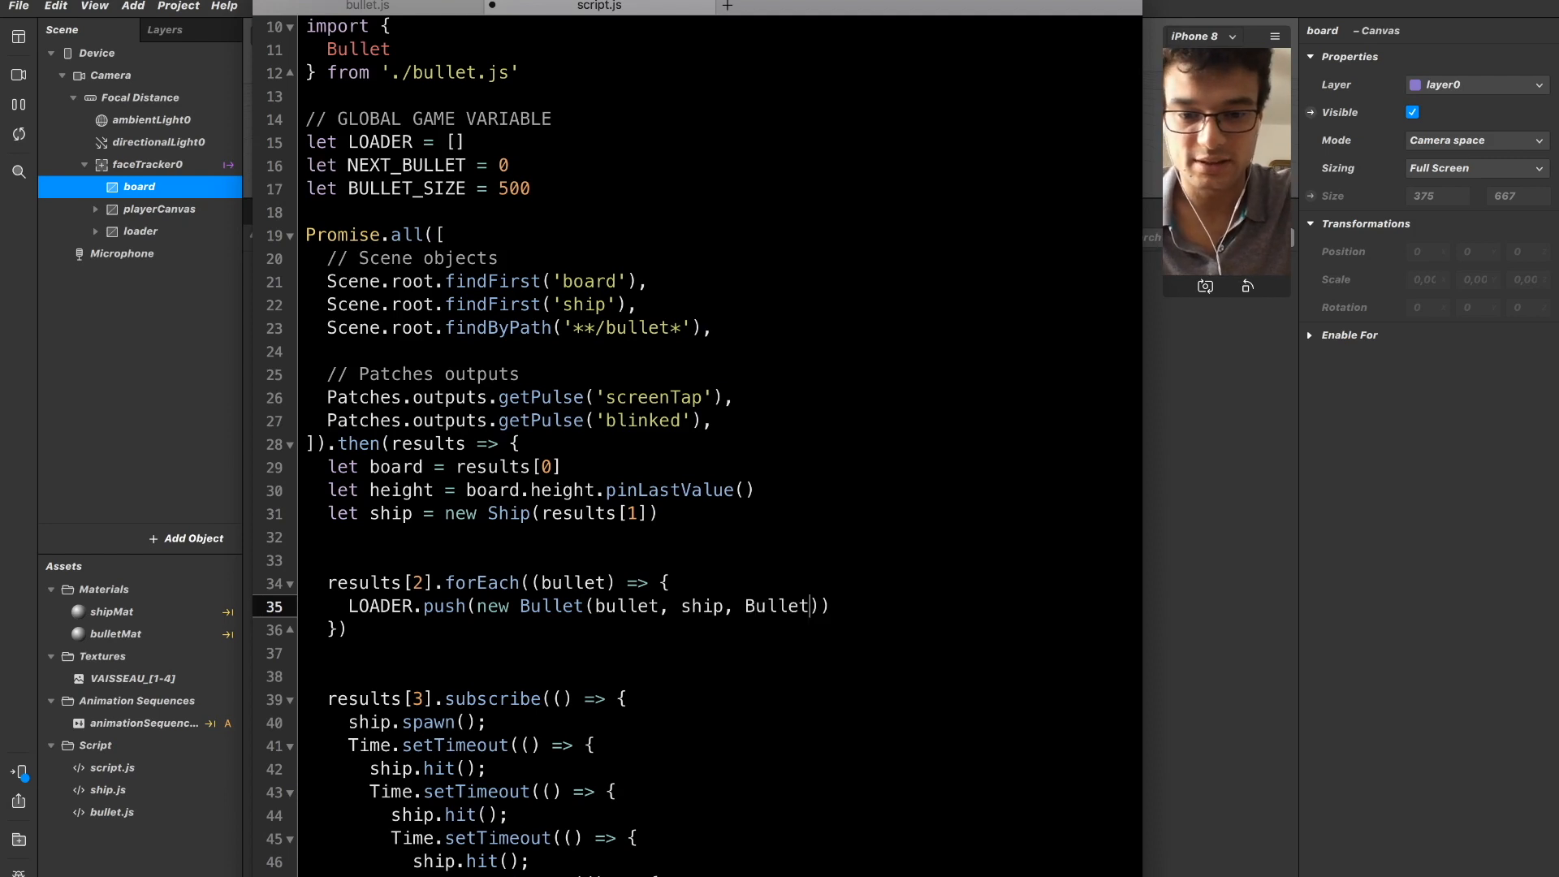
key(BackSpace)
key(BackSpace)
key(BackSpace)
key(BackSpace)
key(BackSpace)
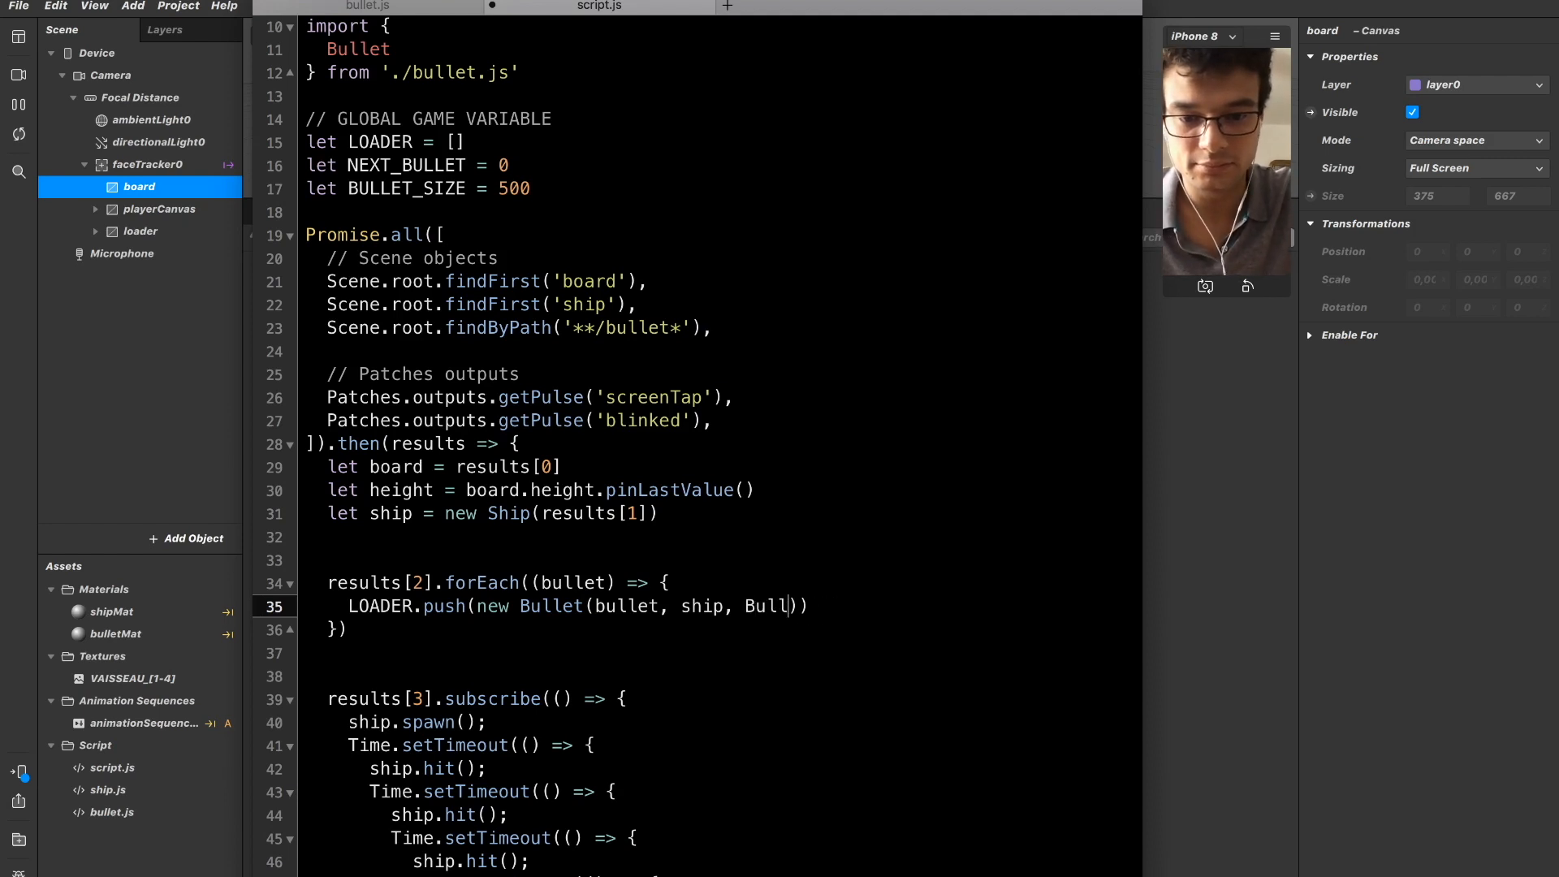
key(BackSpace)
text(BULLET_SIZE)
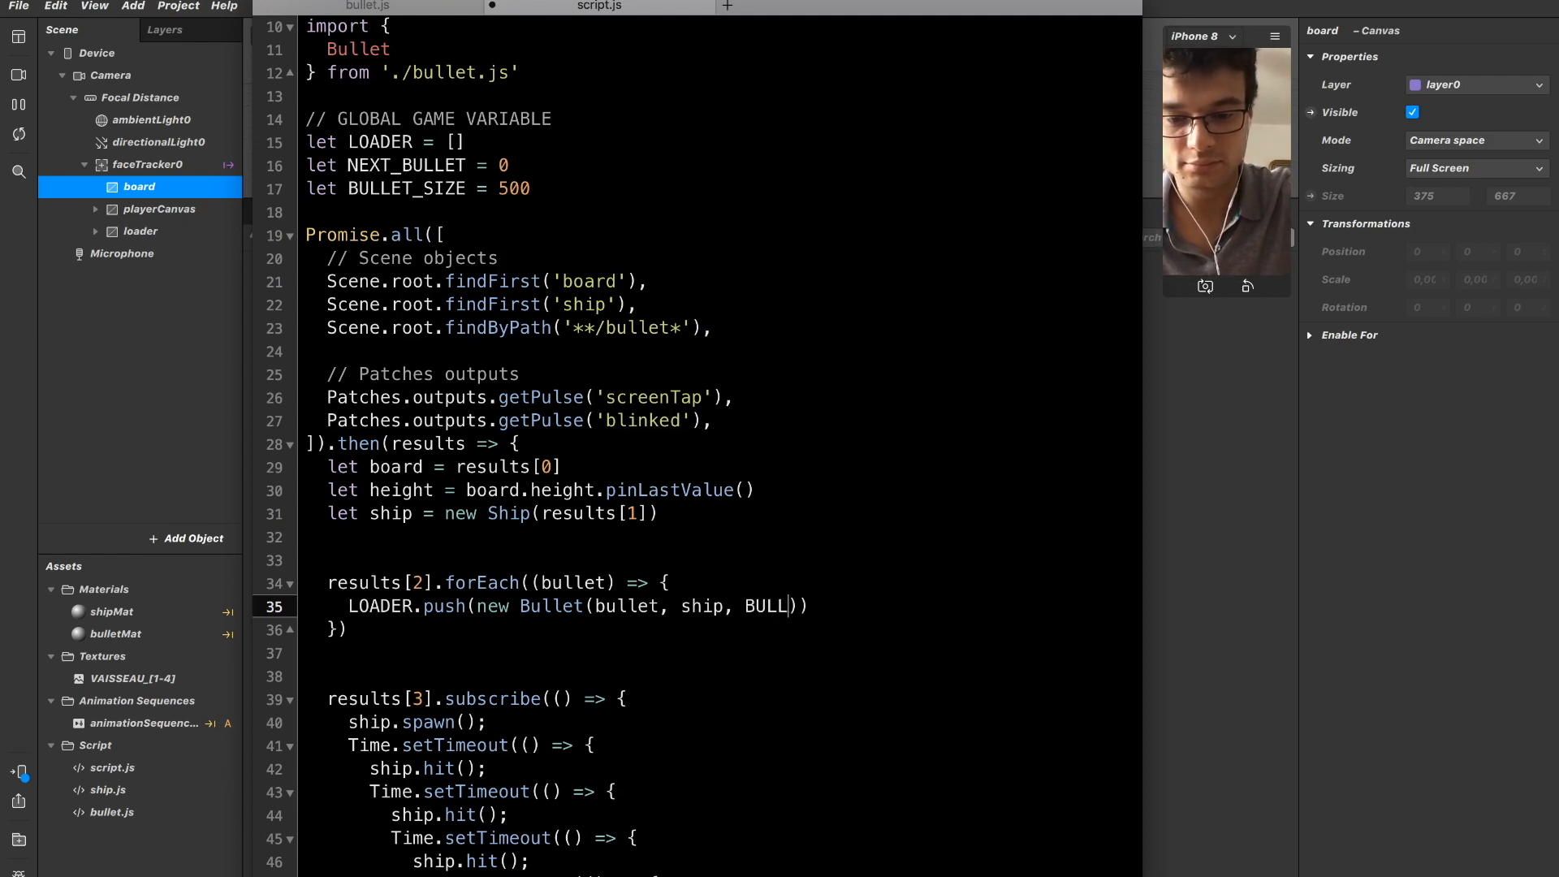
Compare the height declaration in script.js with the Bullet constructor and shoot(height) method in bullet.js.
key(Up)
key(Up)
key(Up)
key(Up)
key(Up)
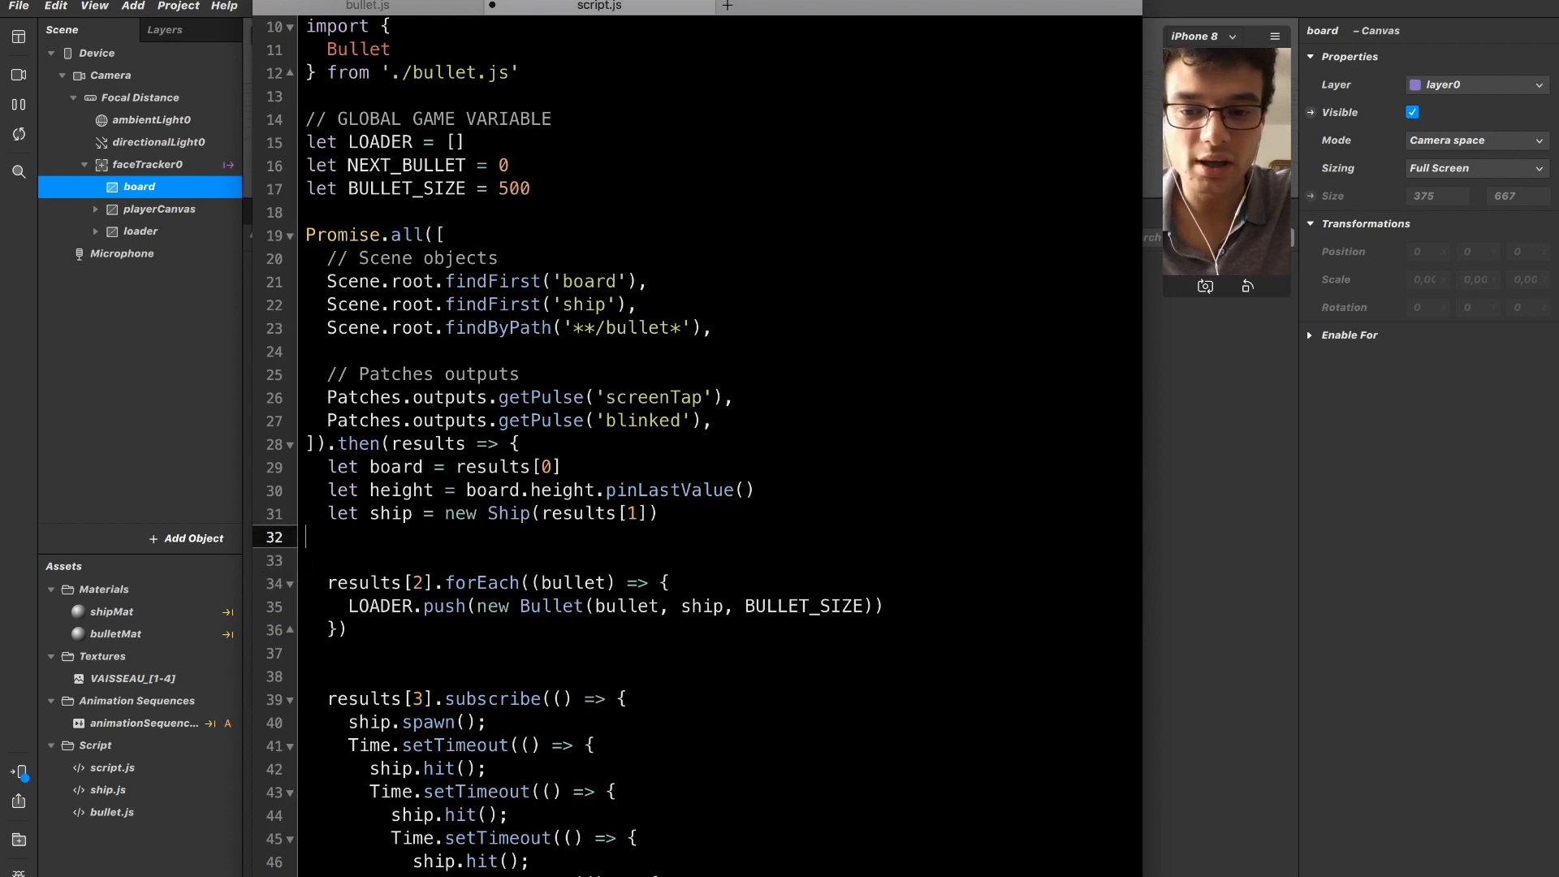
key(Left)
key(Left)
key(Left)
key(Left)
key(Left)
key(Left)
key(Left)
key(Left)
key(Left)
key(Left)
key(Left)
key(Left)
key(Left)
key(Left)
key(Left)
key(Left)
key(Left)
key(Left)
key(Left)
key(Left)
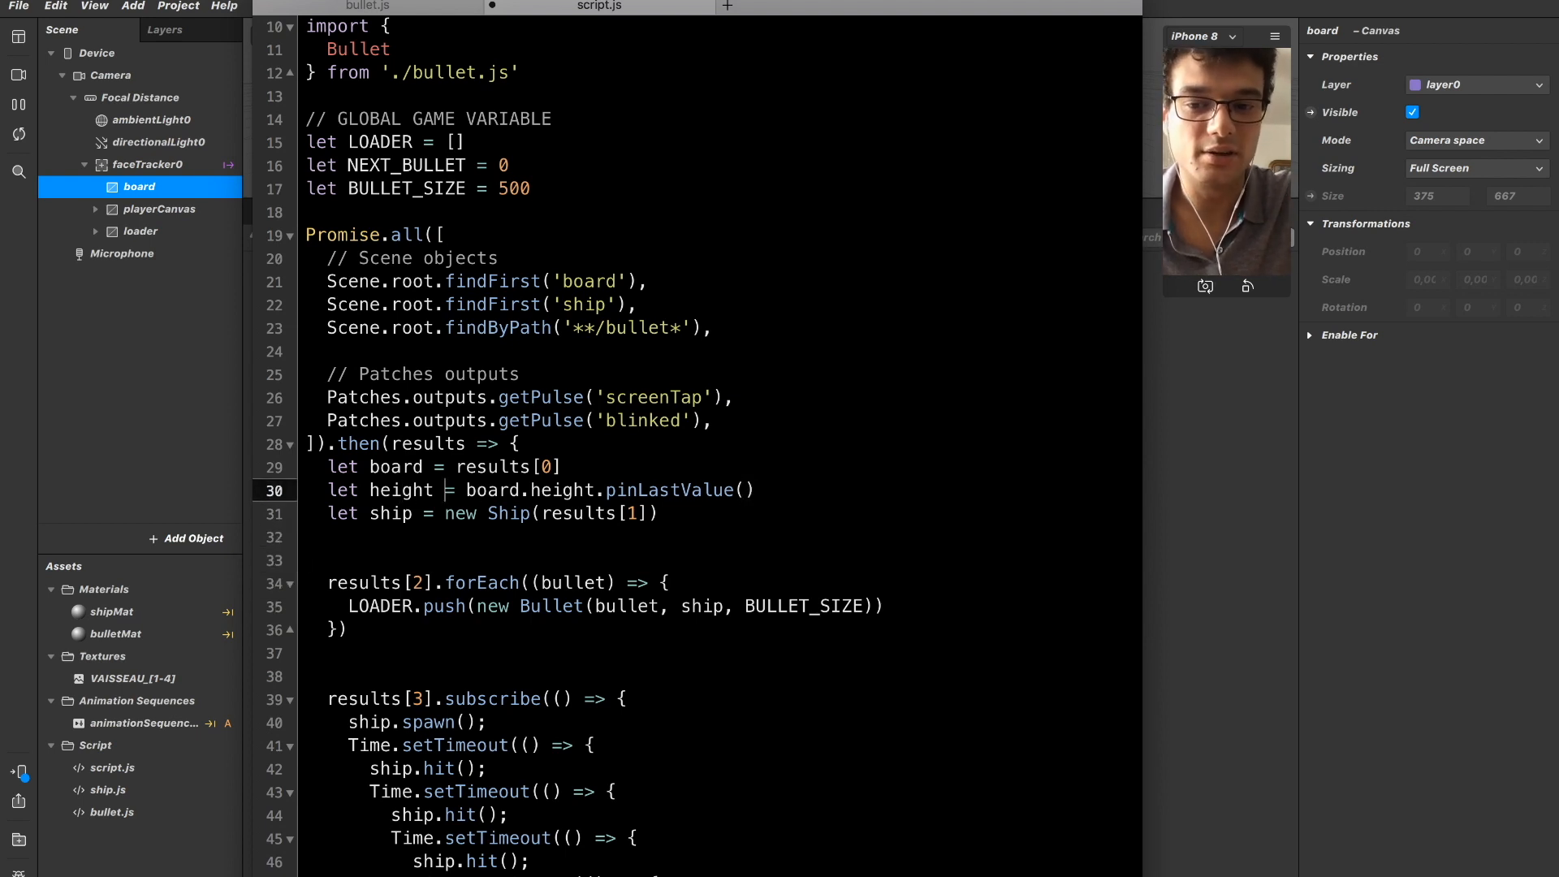
key(alt+shift+Left)
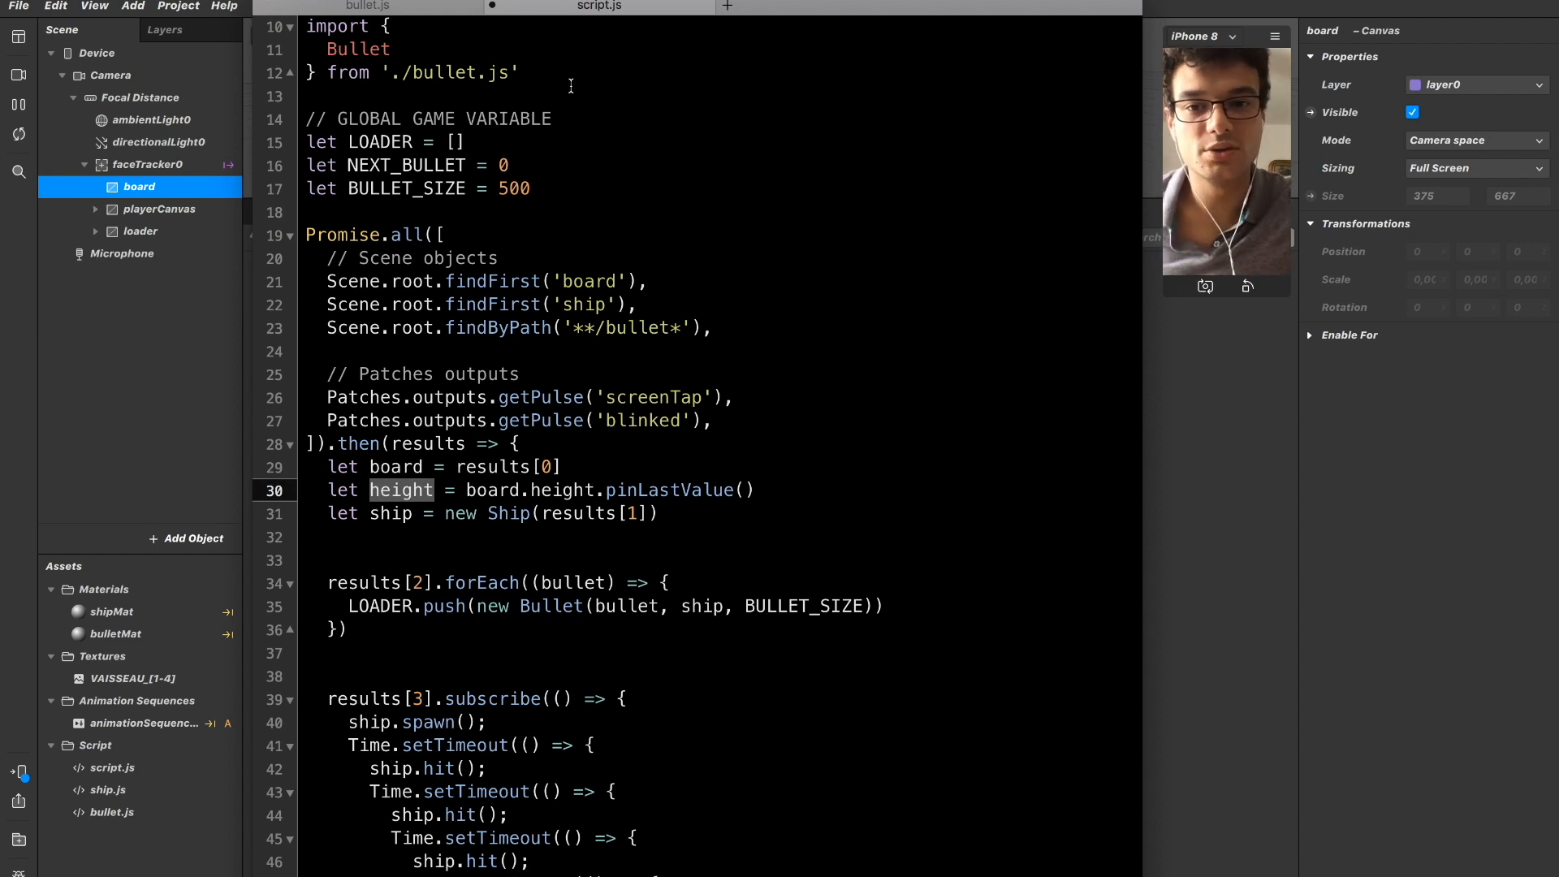
click(452, 8)
drag(327, 382, 451, 385)
click(460, 382)
click(817, 345)
key(super+minus)
key(super+minus)
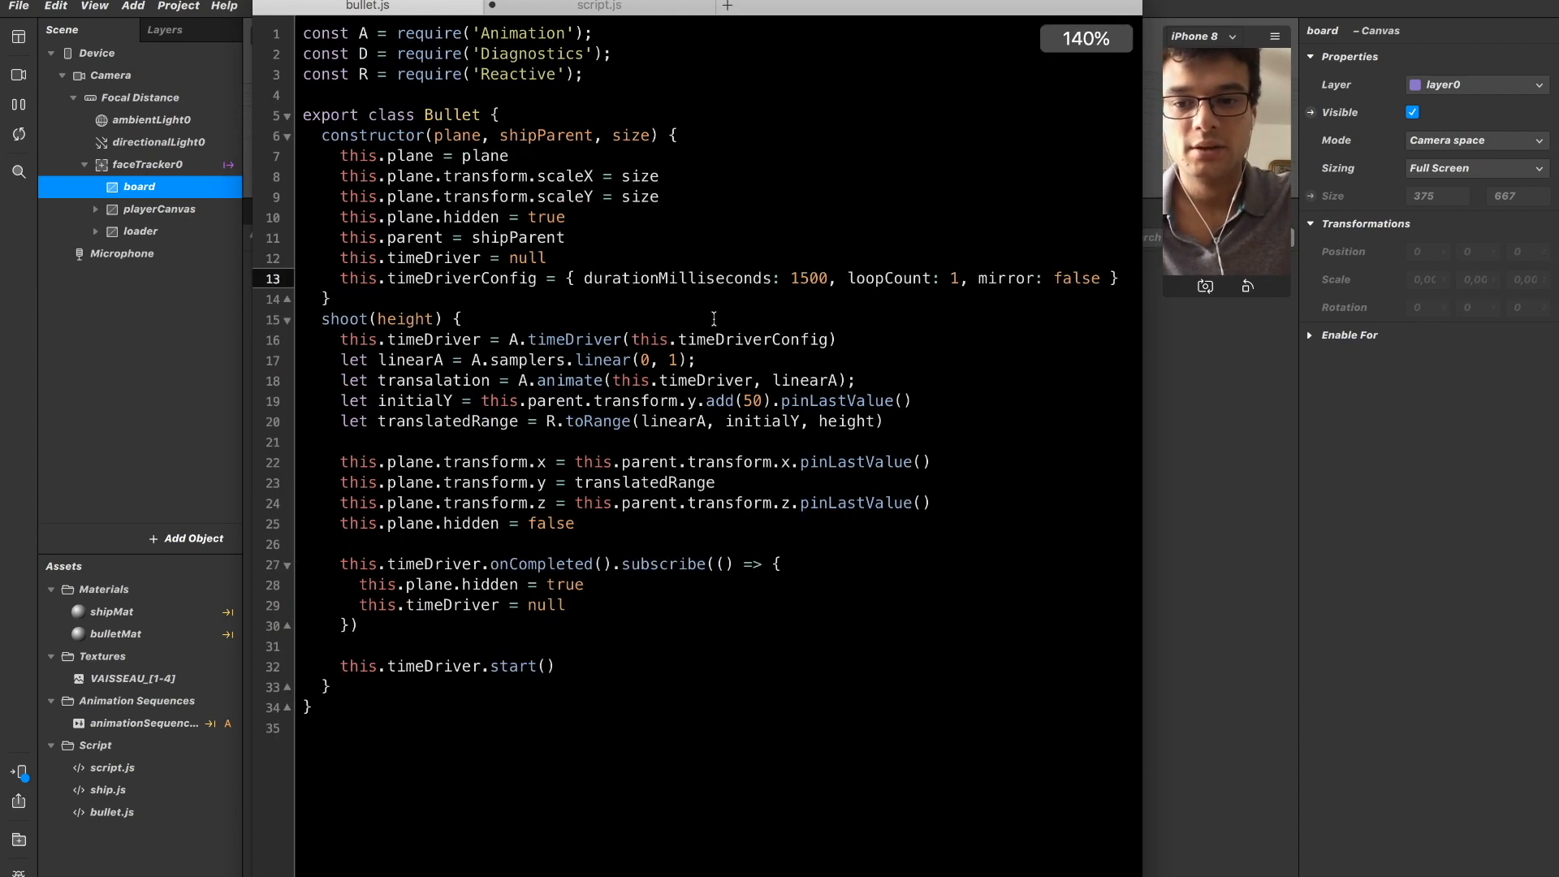
Return to script.js and remove the extra blank lines before and after the results[2].forEach block.
click(633, 8)
click(635, 471)
key(Down)
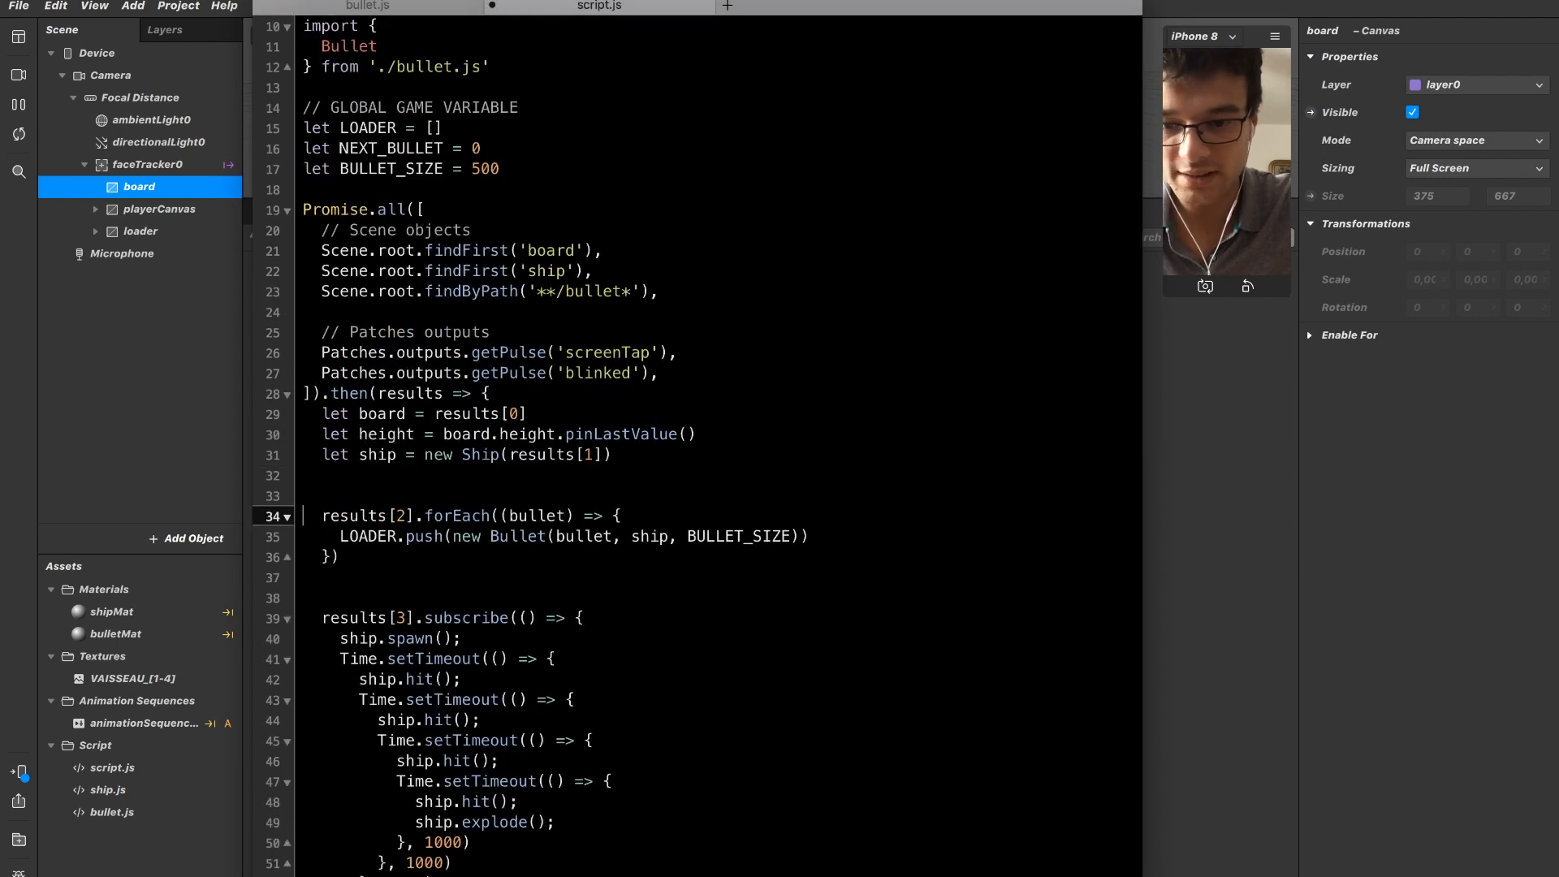
key(Delete)
key(Down)
key(Down)
key(Down)
key(BackSpace)
key(Up)
key(Up)
key(Up)
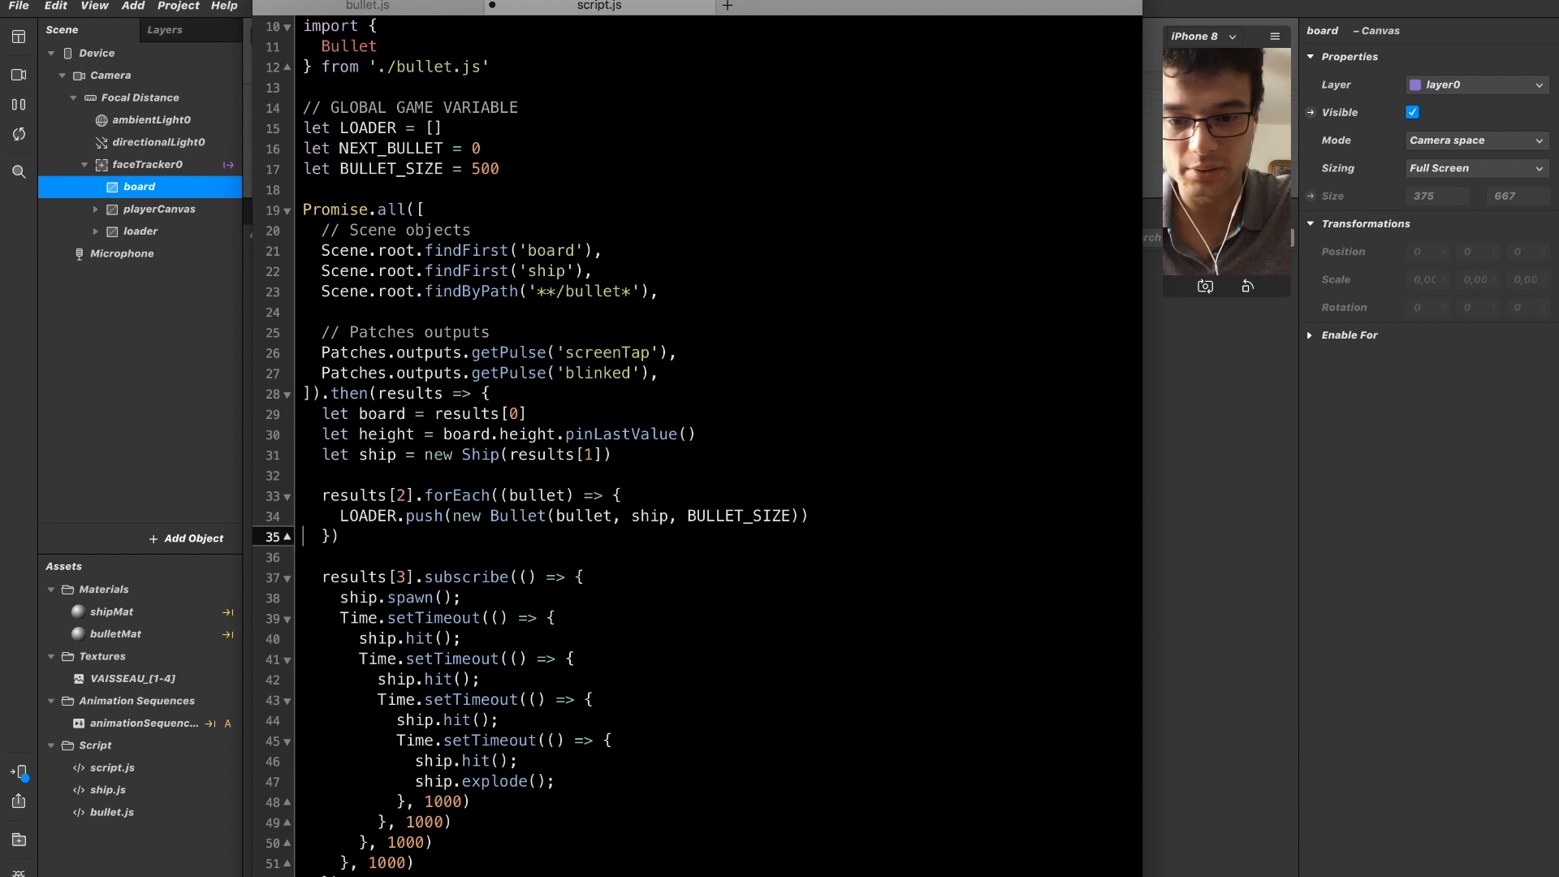
Save script.js and switch to Spark AR Studio to check the console.
key(alt+Right)
key(alt+Right)
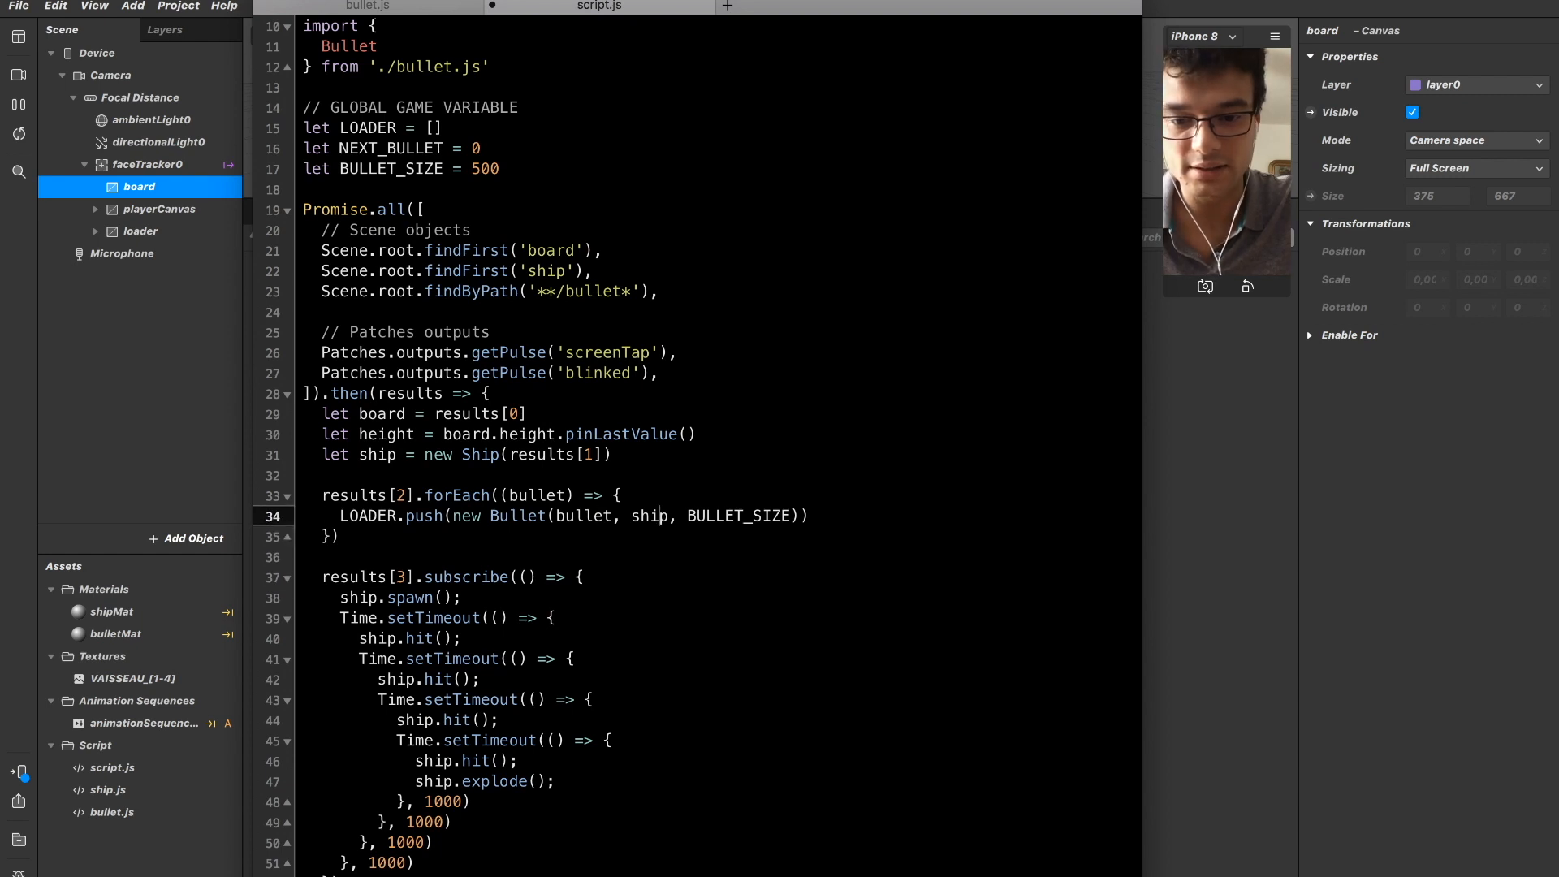
key(Up)
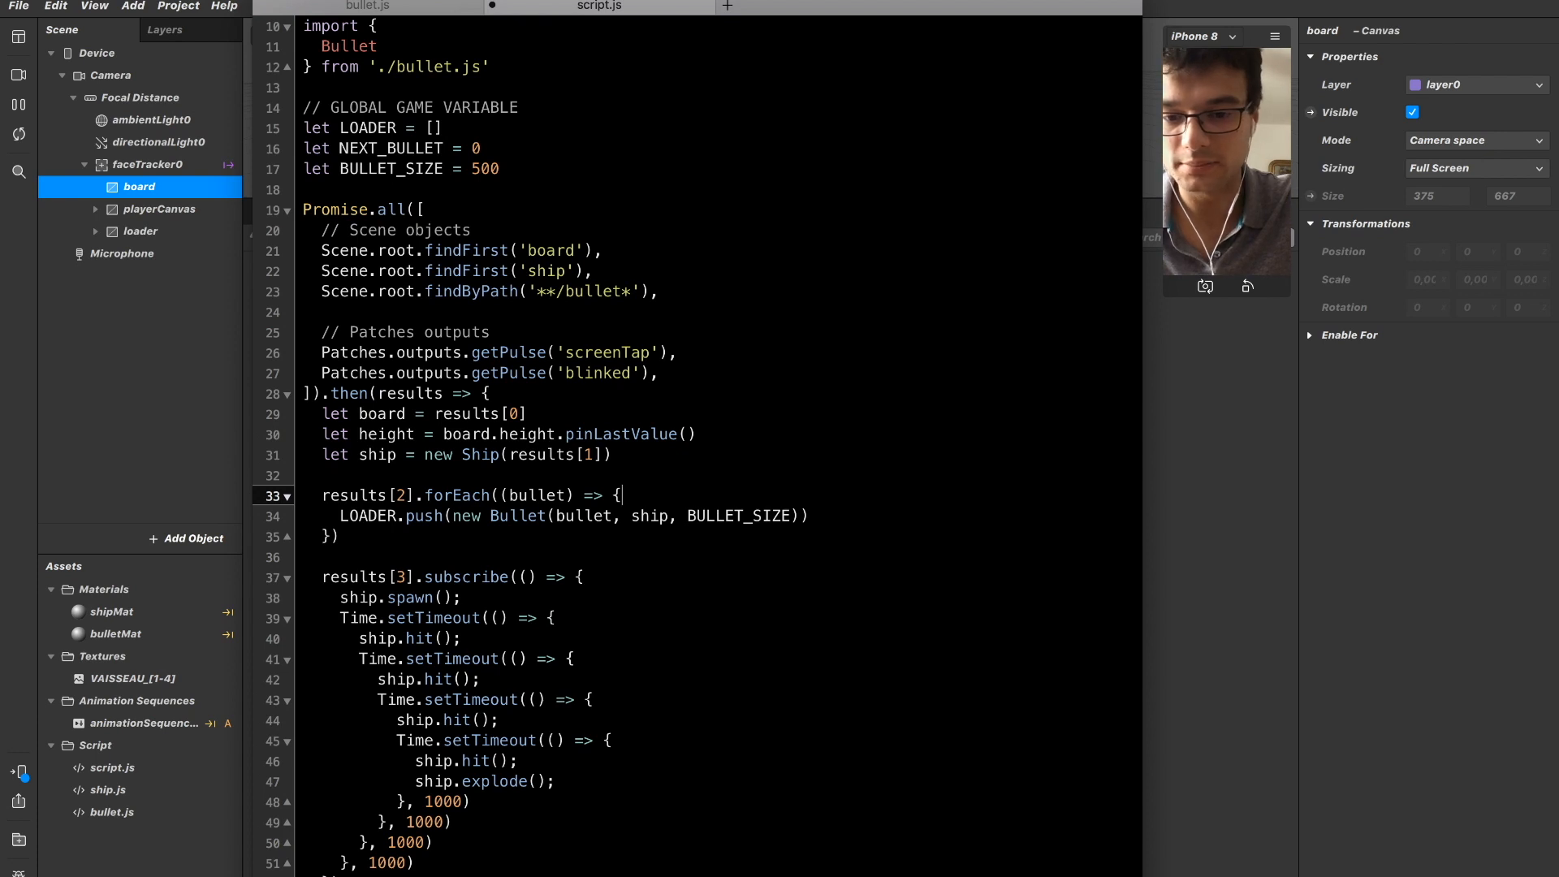
key(Down)
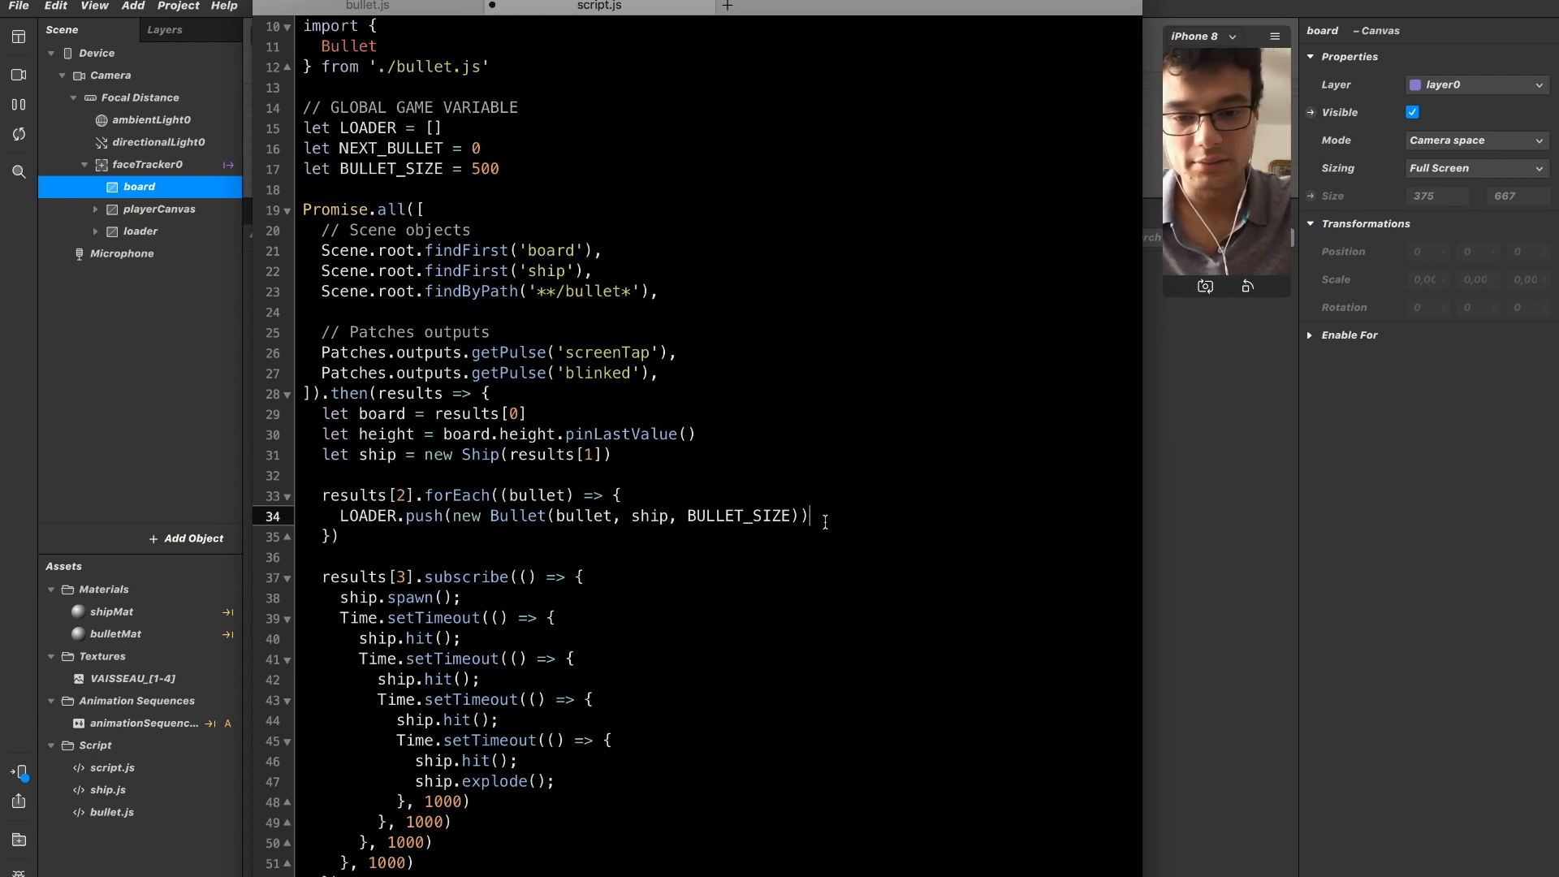
key(Down)
key(Up)
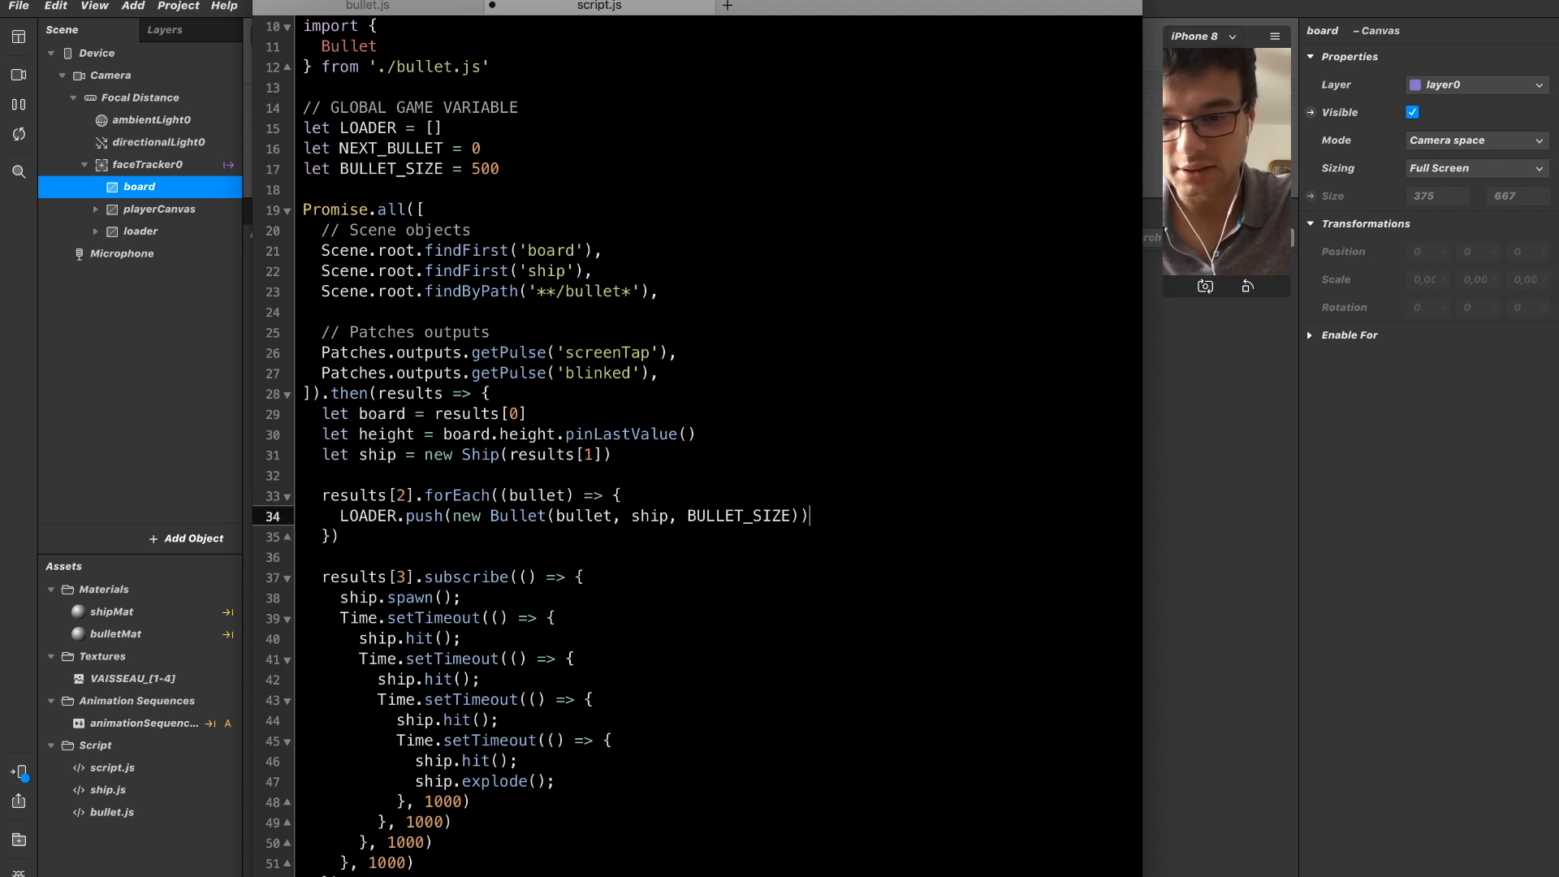
key(super+s)
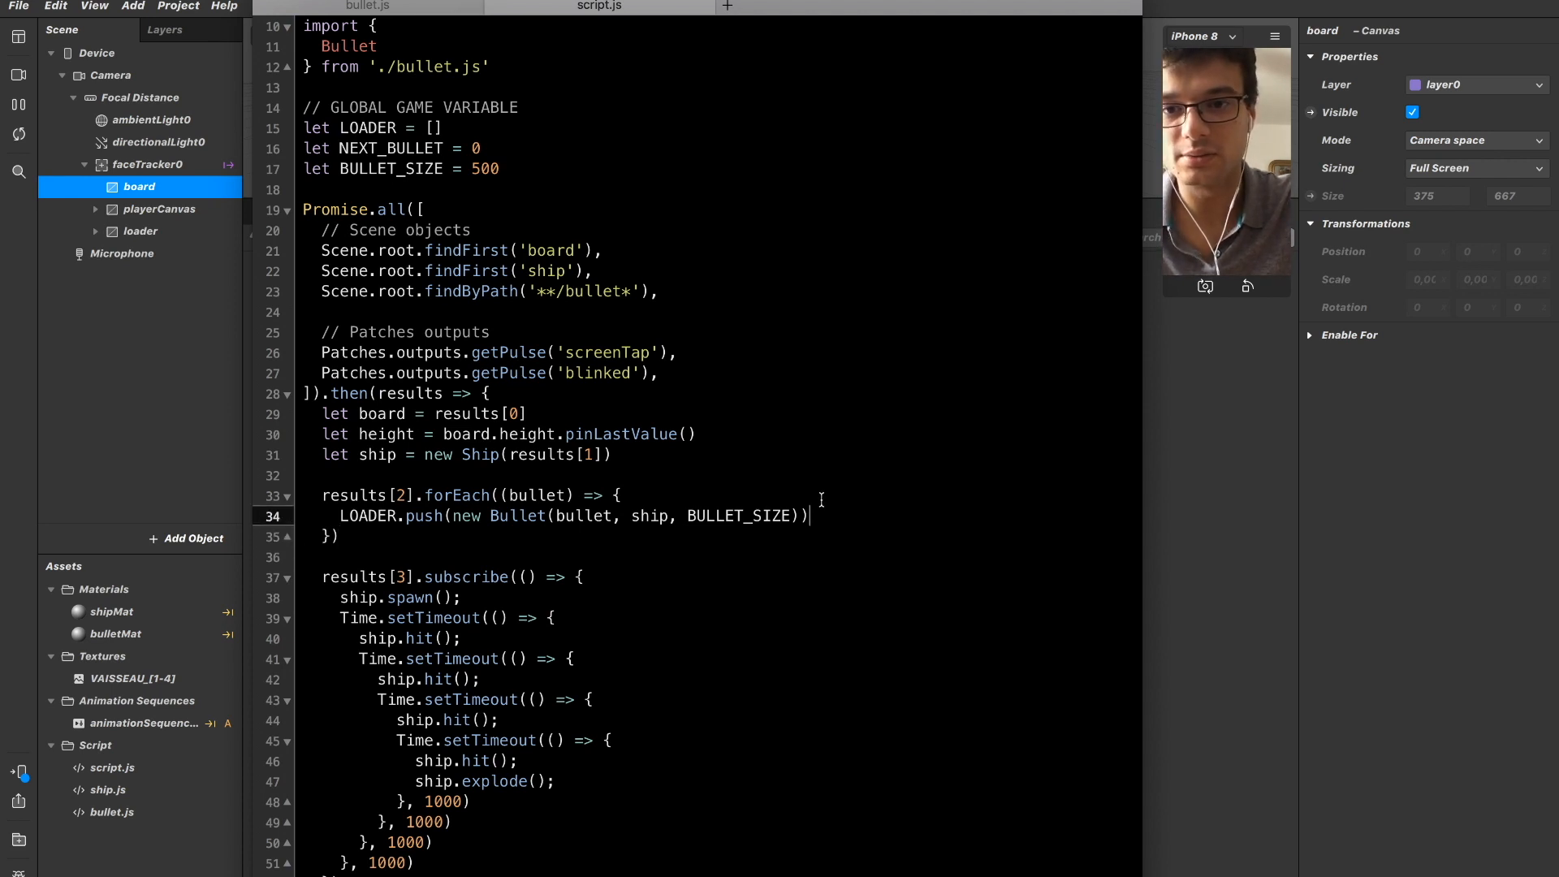
click(1322, 133)
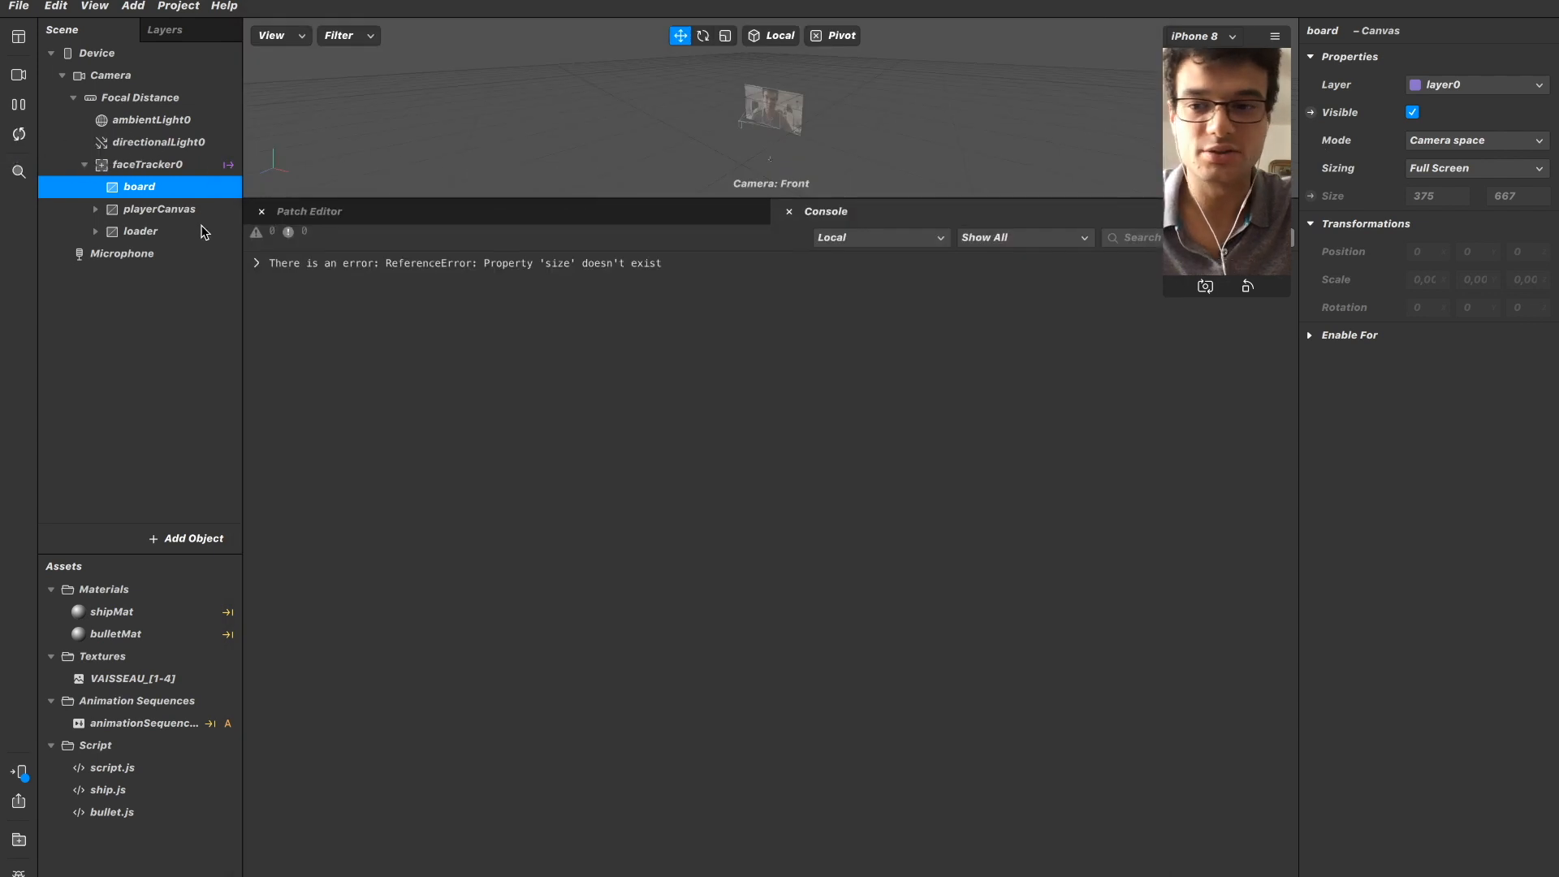
Back in script.js, add a results[4].subscribe(() => { }) callback below the results[3] subscription, separated by a blank line.
key(super+Tab)
click(668, 400)
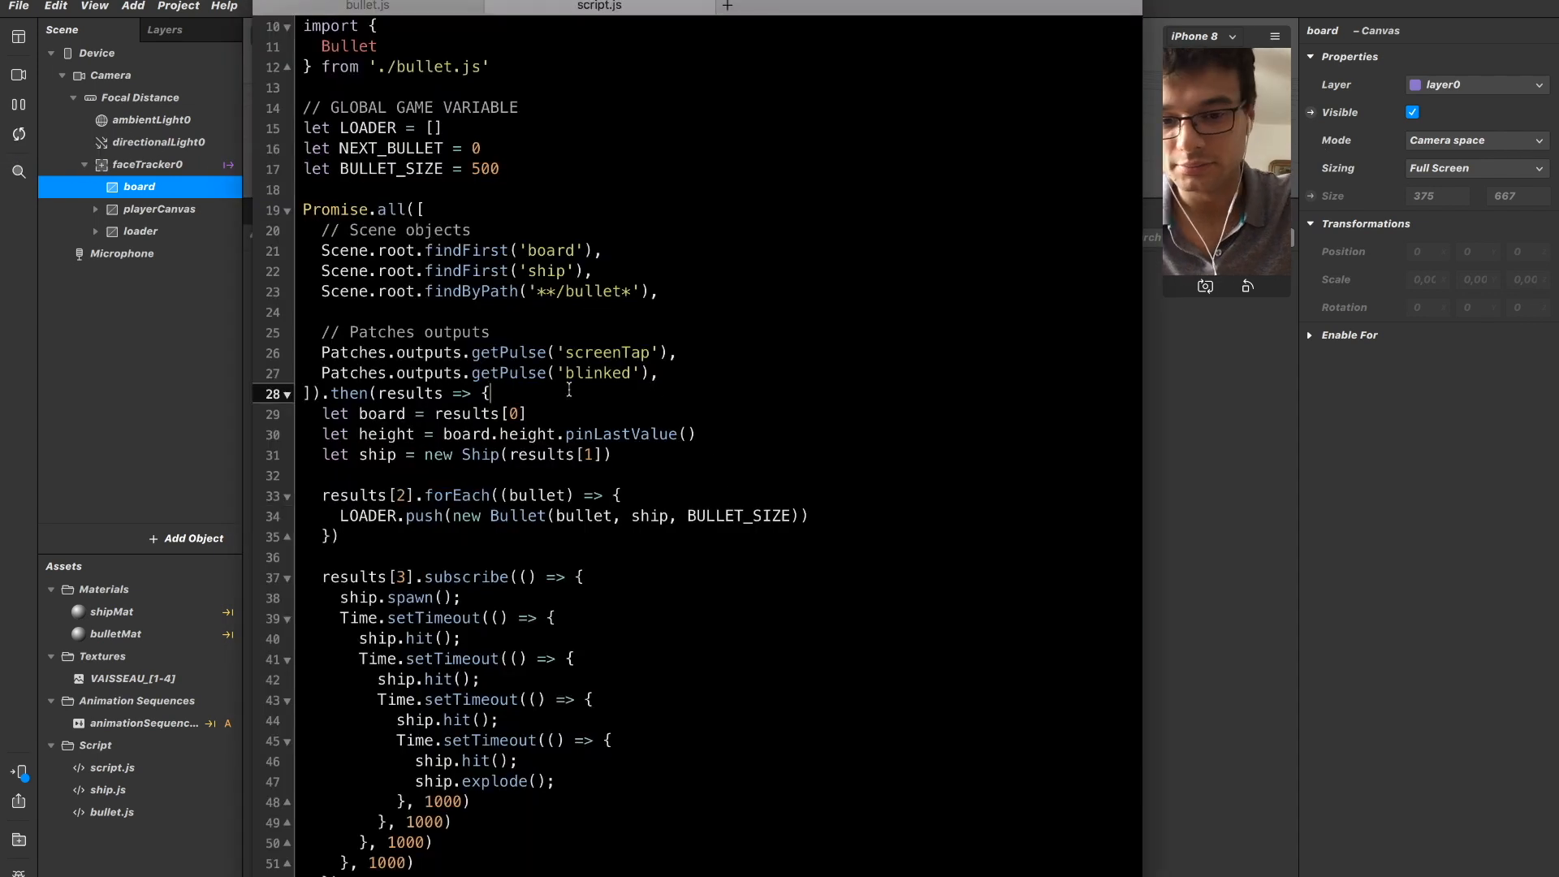
key(Down)
key(Down)
key(Down)
key(Down)
key(Down)
key(Down)
key(Down)
key(Down)
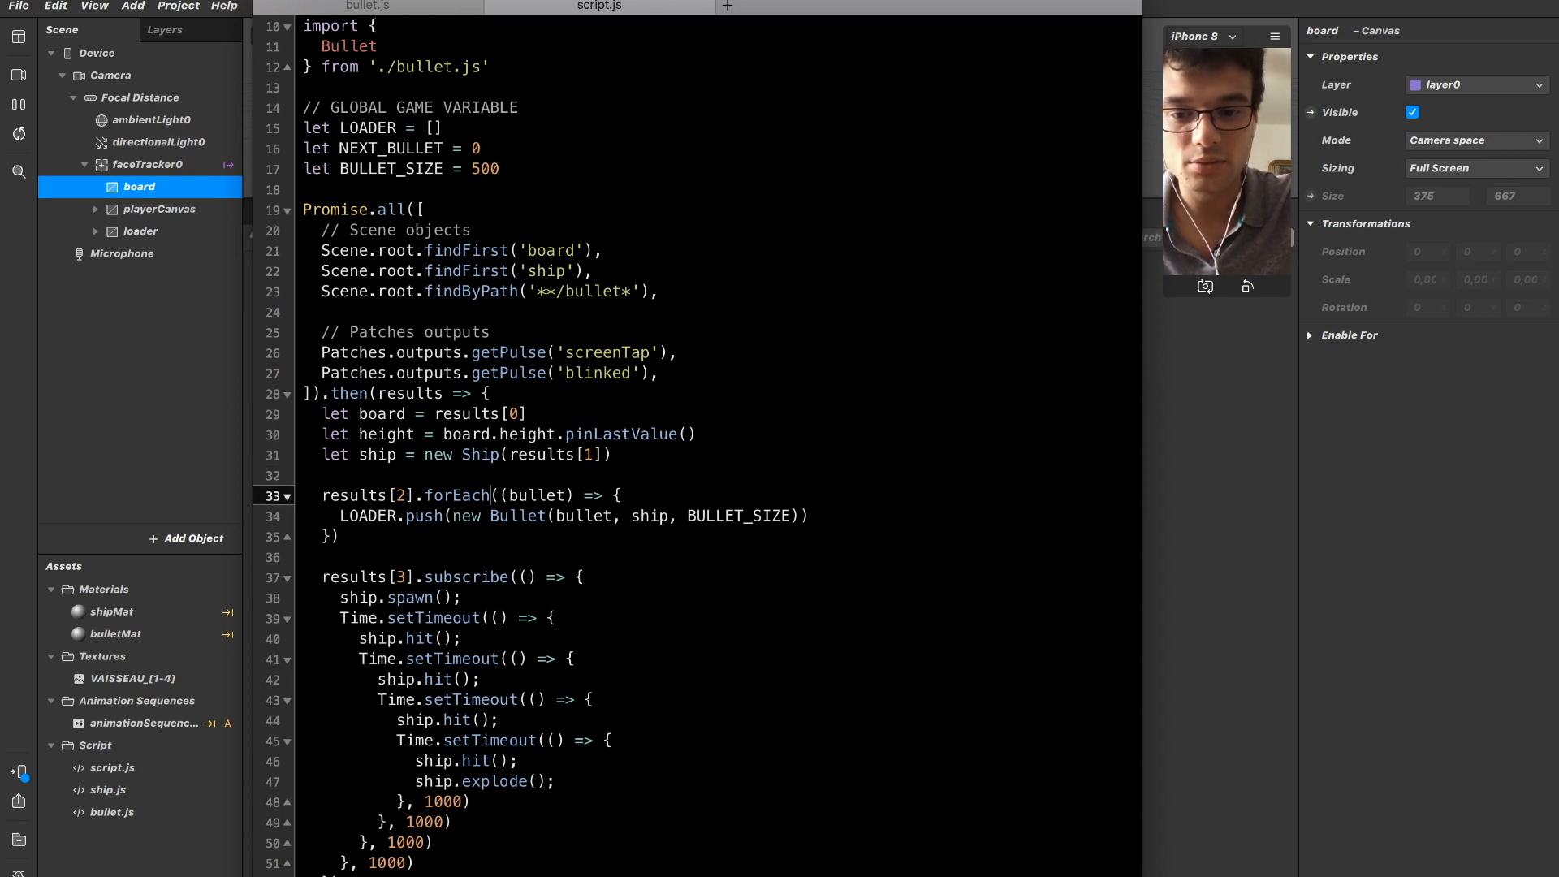
key(Up)
key(Up)
key(Up)
key(Up)
key(Up)
key(Up)
key(Up)
key(Up)
key(Up)
key(Up)
key(Up)
key(Up)
key(Up)
key(Up)
key(Up)
key(Up)
key(Up)
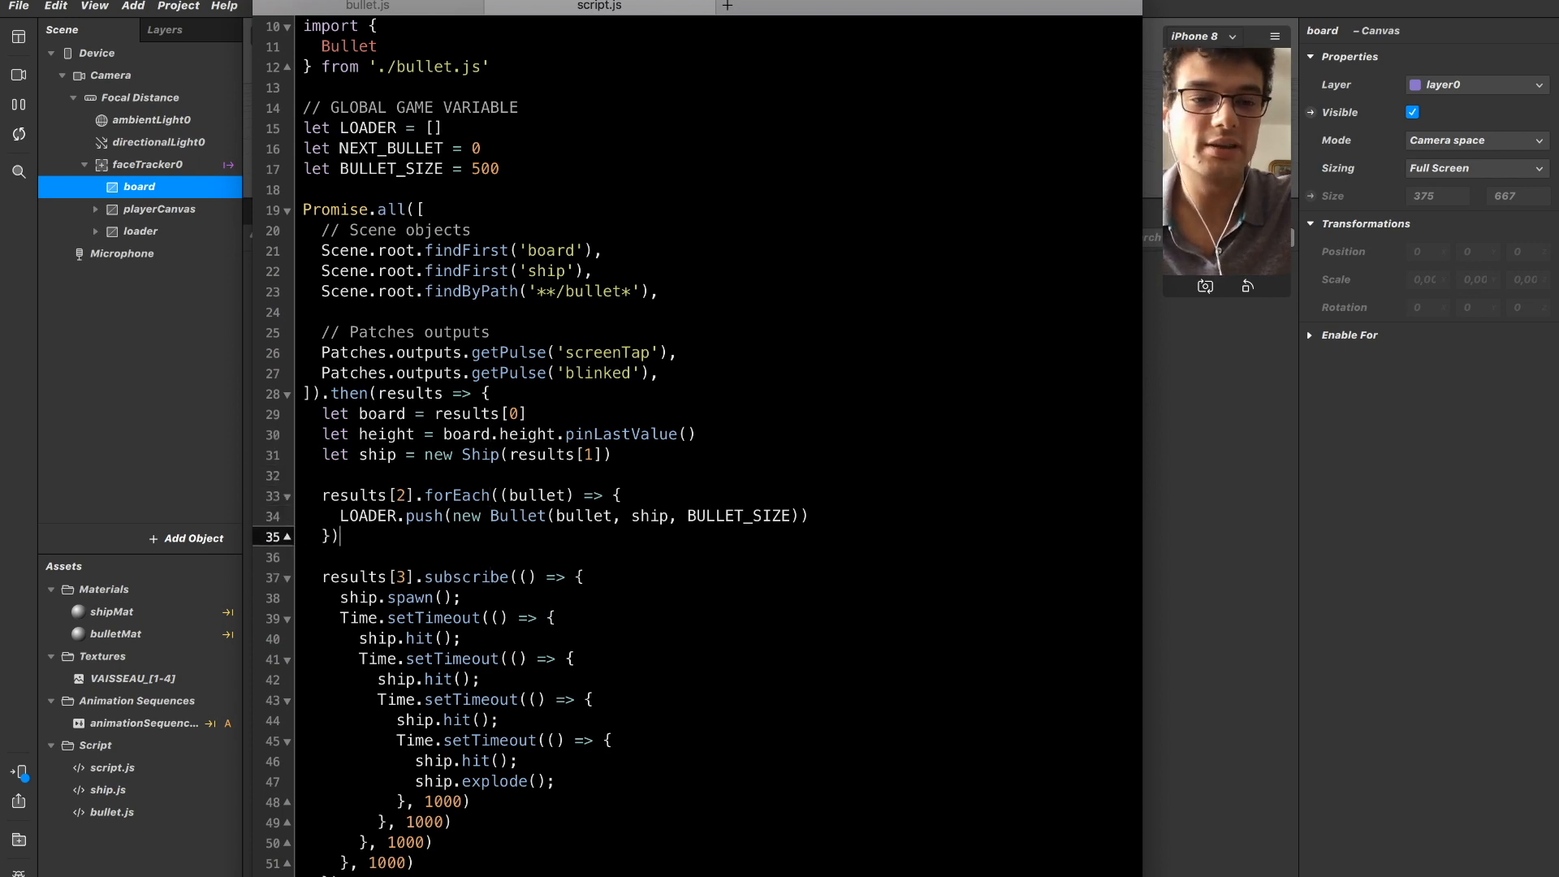
key(Up)
key(Up)
key(Up)
key(Up)
key(Up)
key(Up)
key(Up)
key(Up)
key(Up)
key(Up)
key(Down)
key(Down)
key(Down)
key(Down)
key(Down)
key(Down)
key(Down)
key(Down)
key(Down)
key(Down)
key(Down)
key(Down)
key(Down)
key(Down)
key(Down)
key(Down)
key(Down)
key(Down)
key(Down)
key(Down)
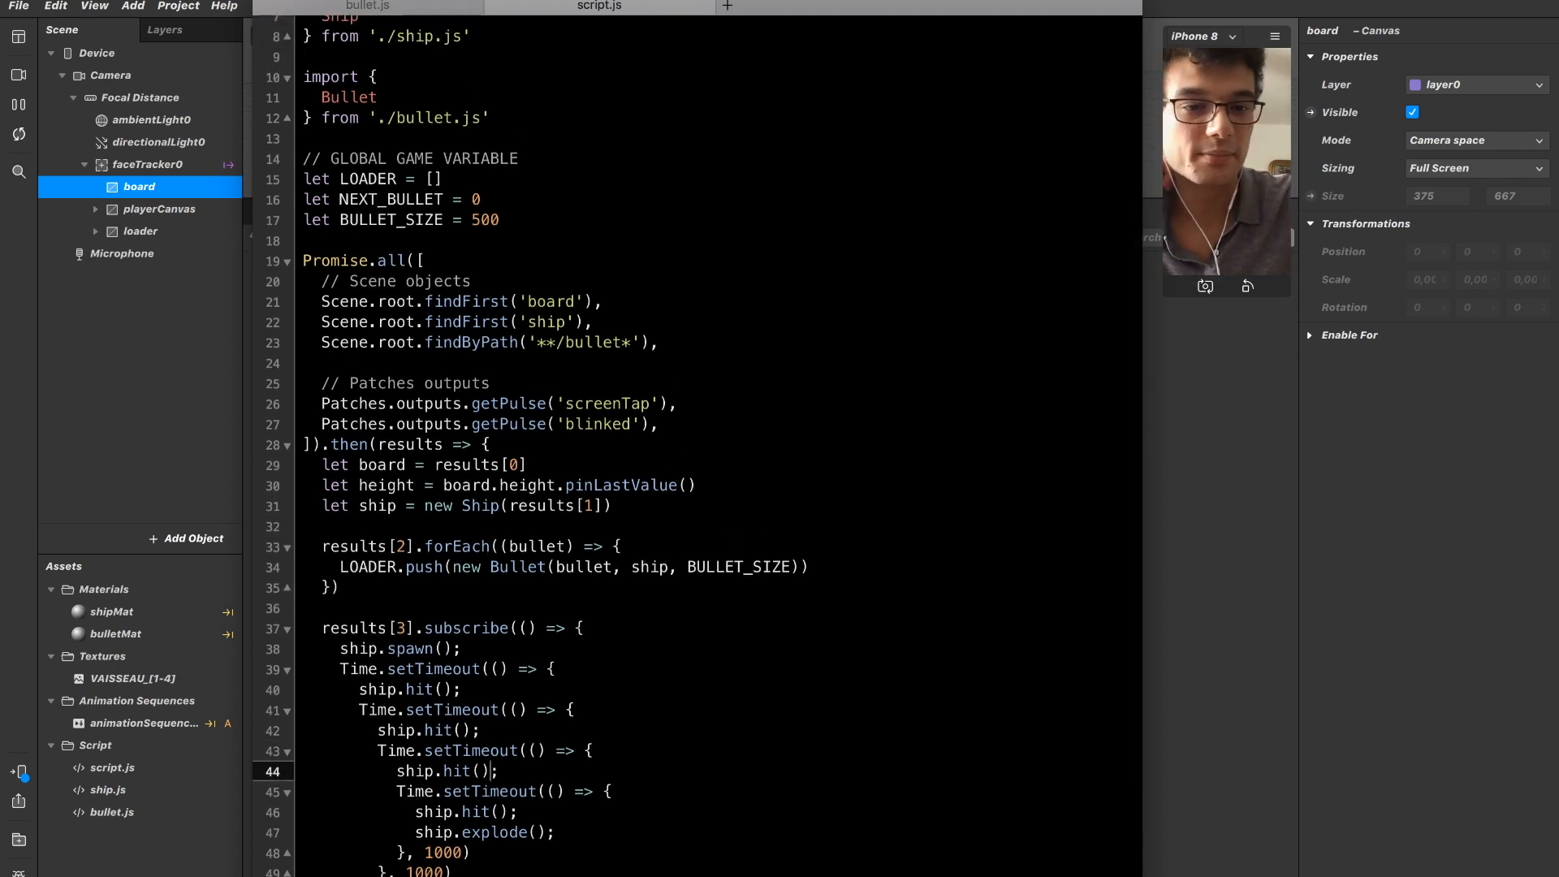
key(Down)
key(Down)
key(Down)
key(Down)
key(Up)
key(Up)
key(Up)
key(Up)
key(Return)
key(Return)
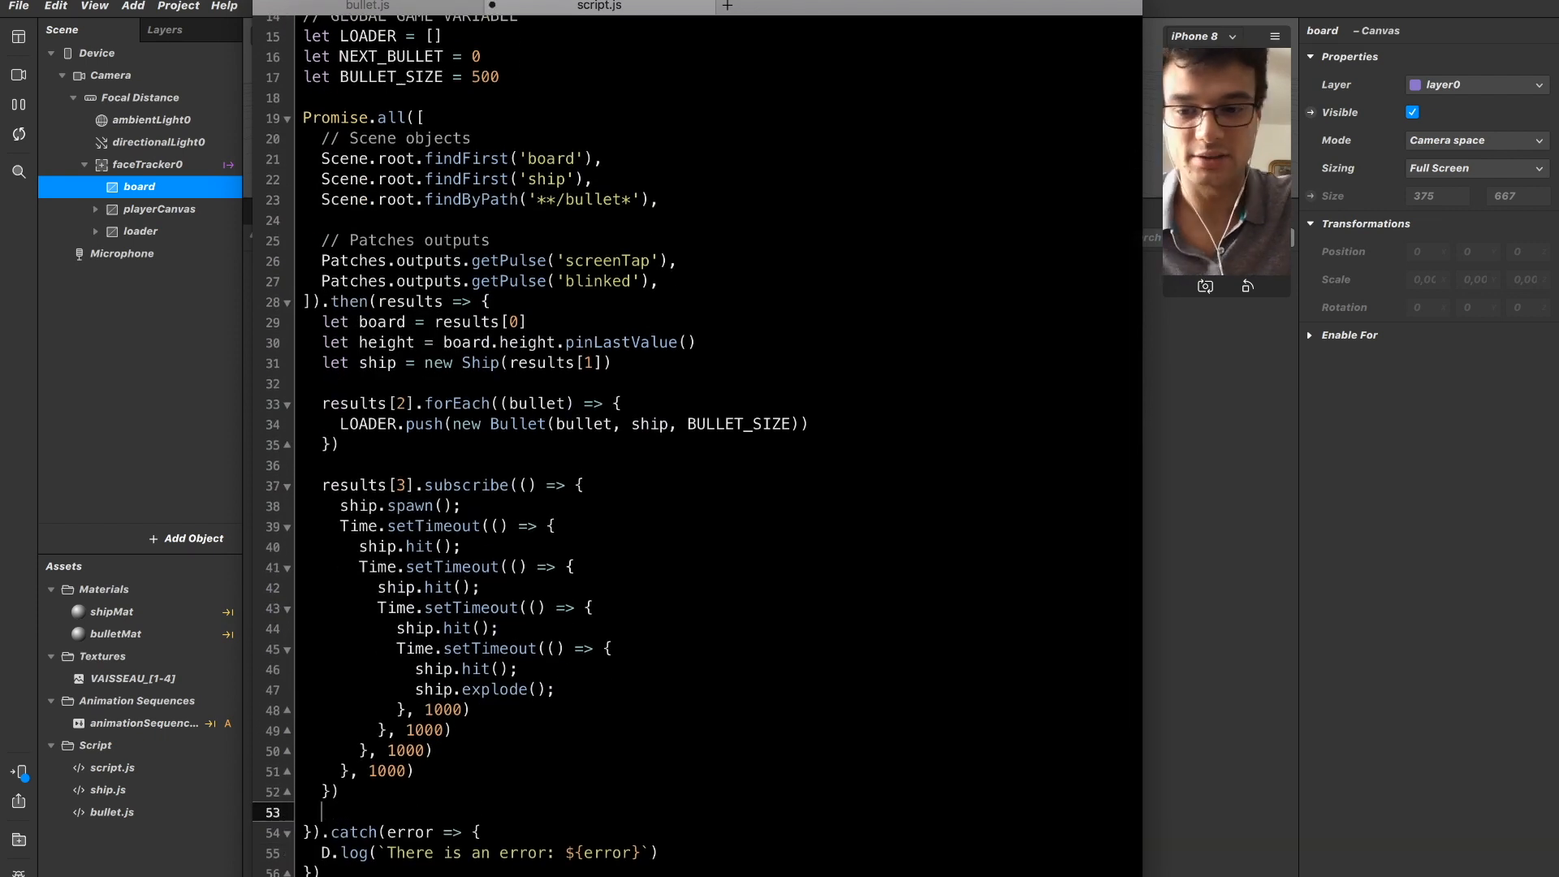
text(results[0)
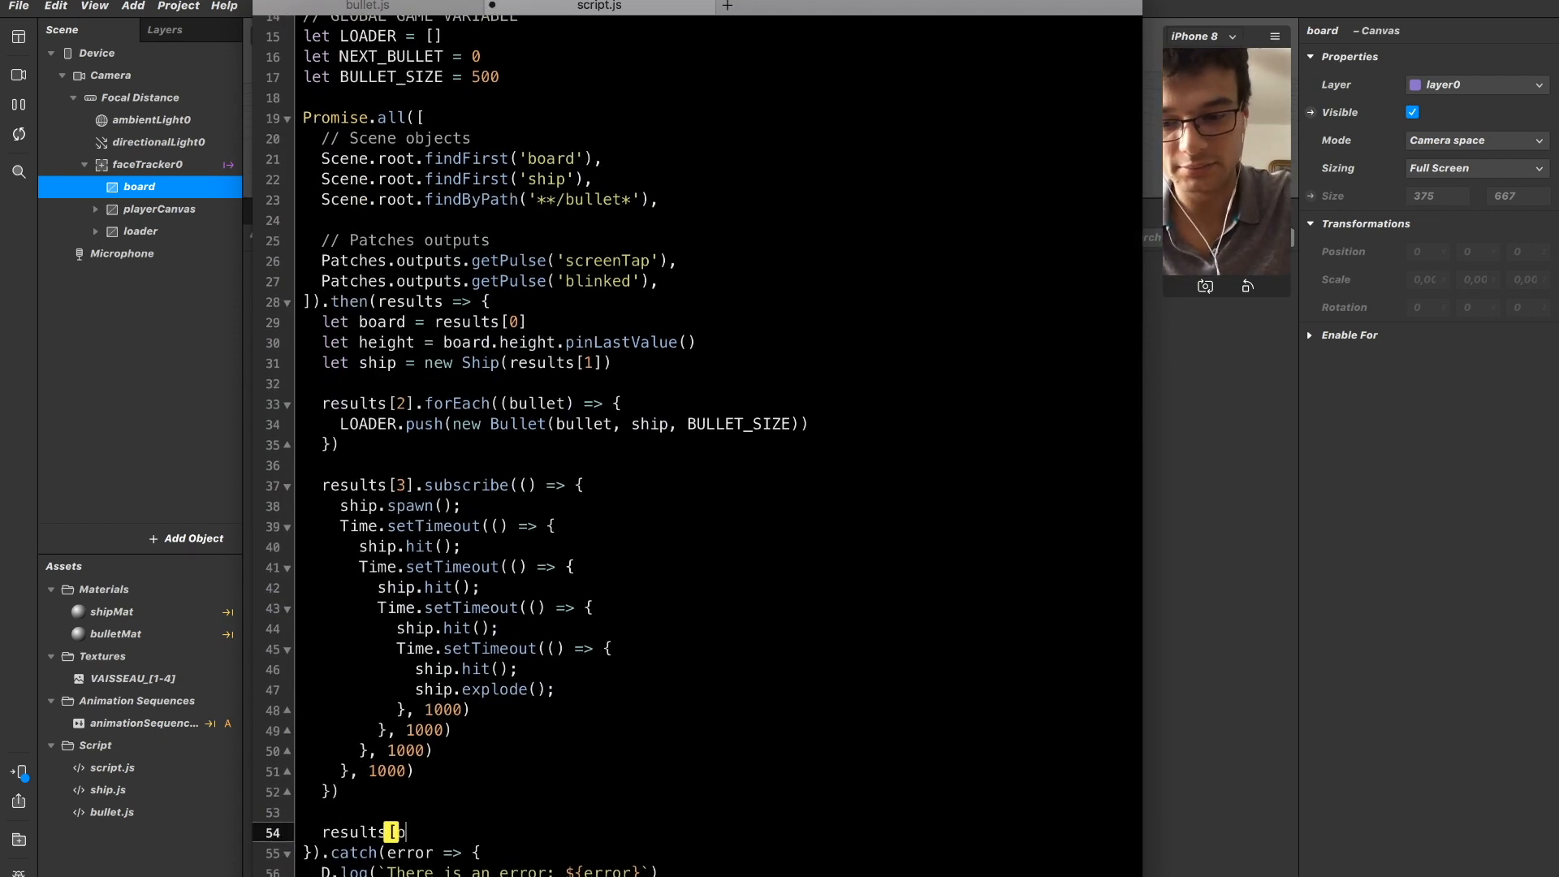
key(BackSpace)
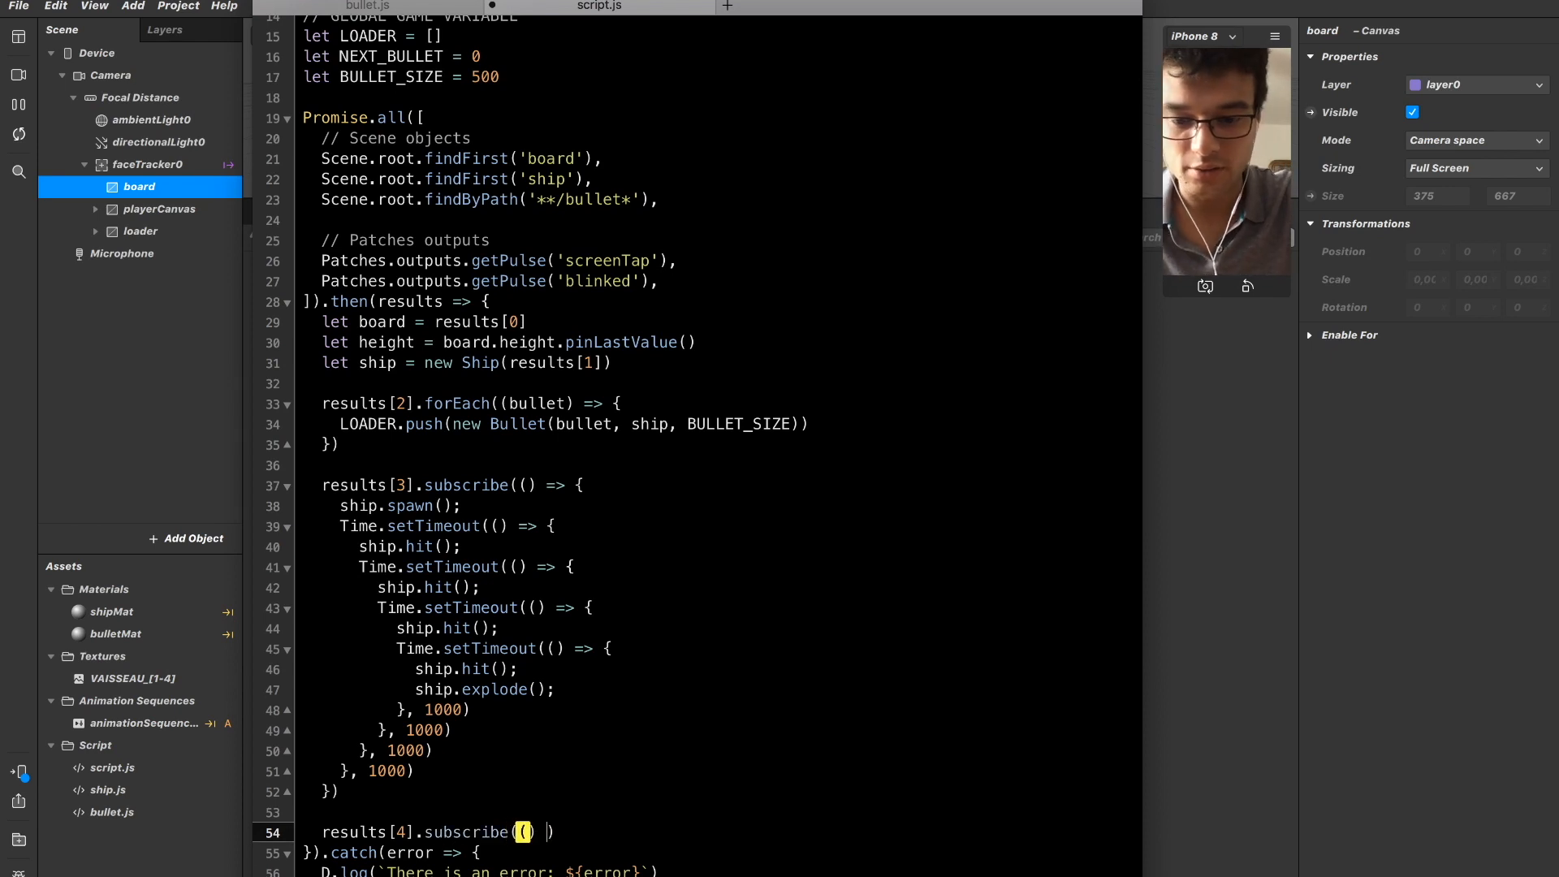
key(Return)
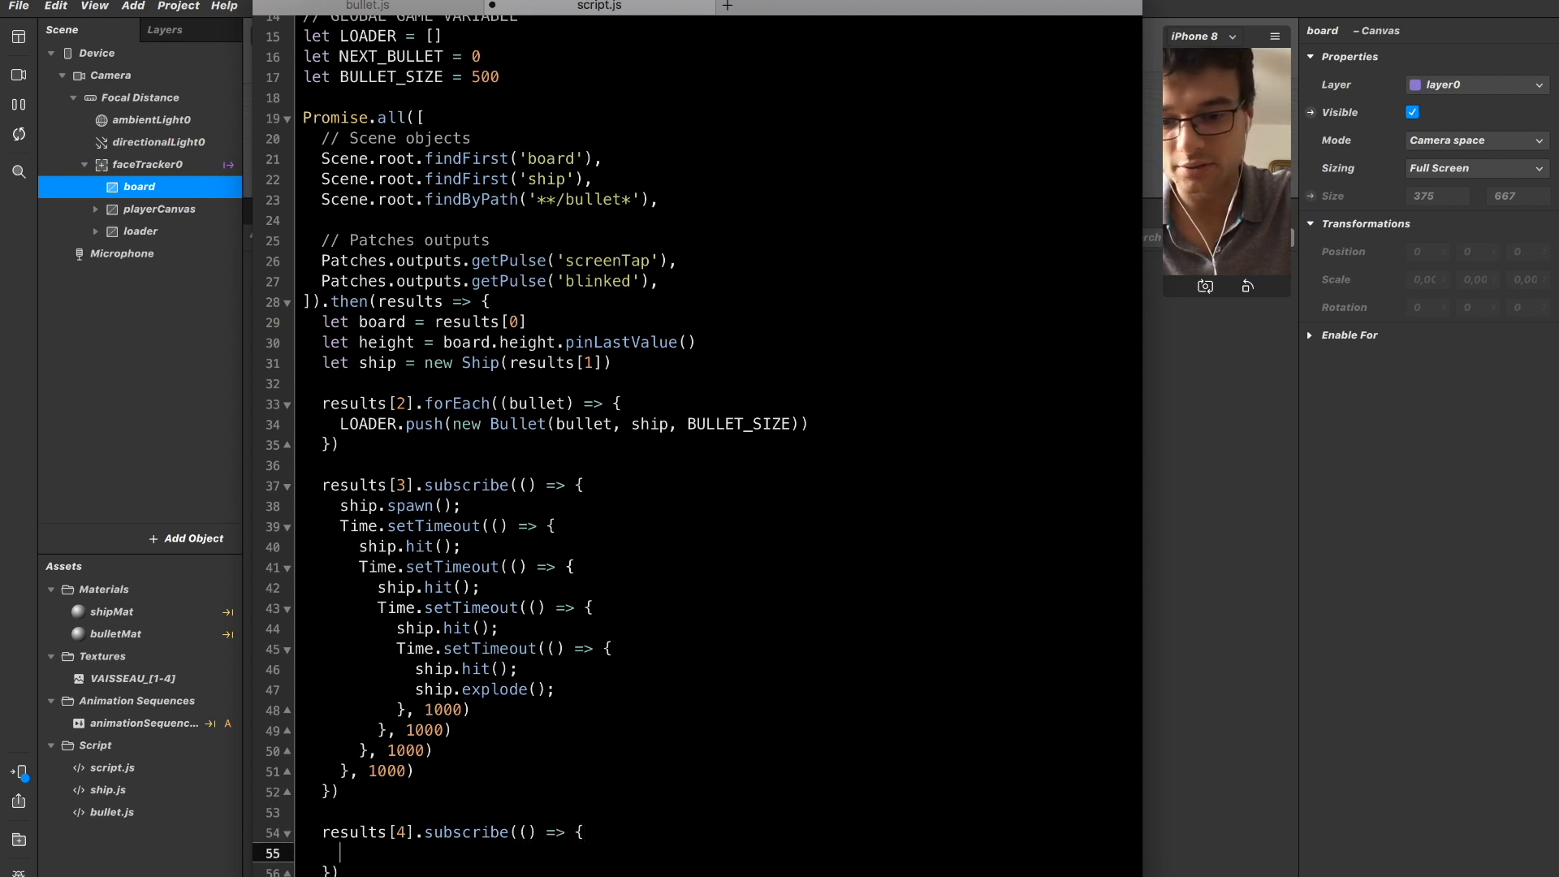
Call LOADER[NEXT_BULLET].shoot() inside the results[4] subscription callback.
scroll(345, 761, down, 2)
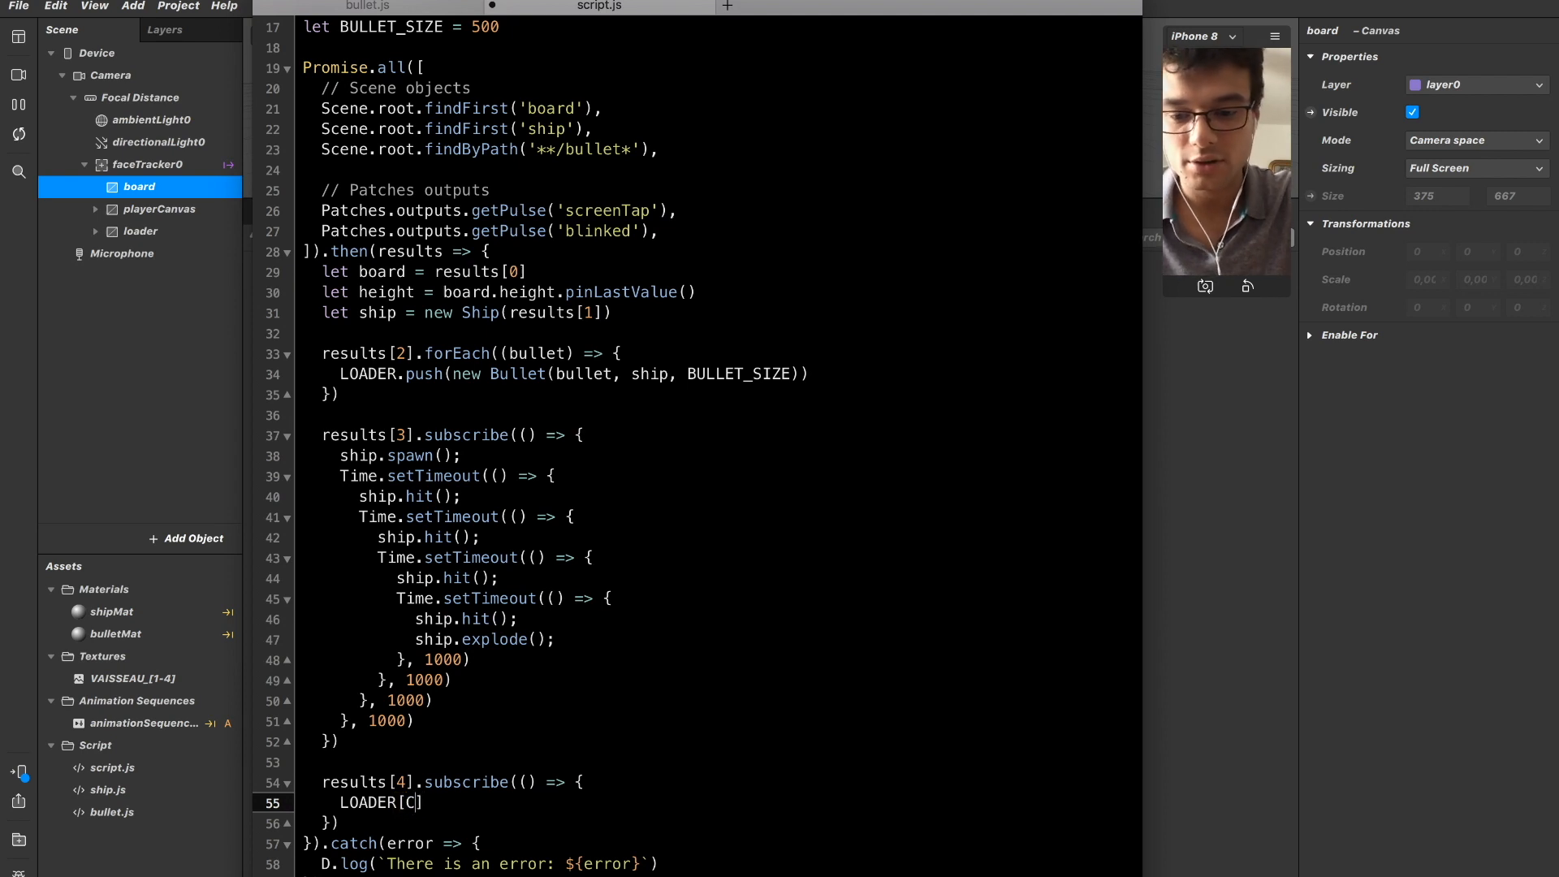
text(XT_BULLET)
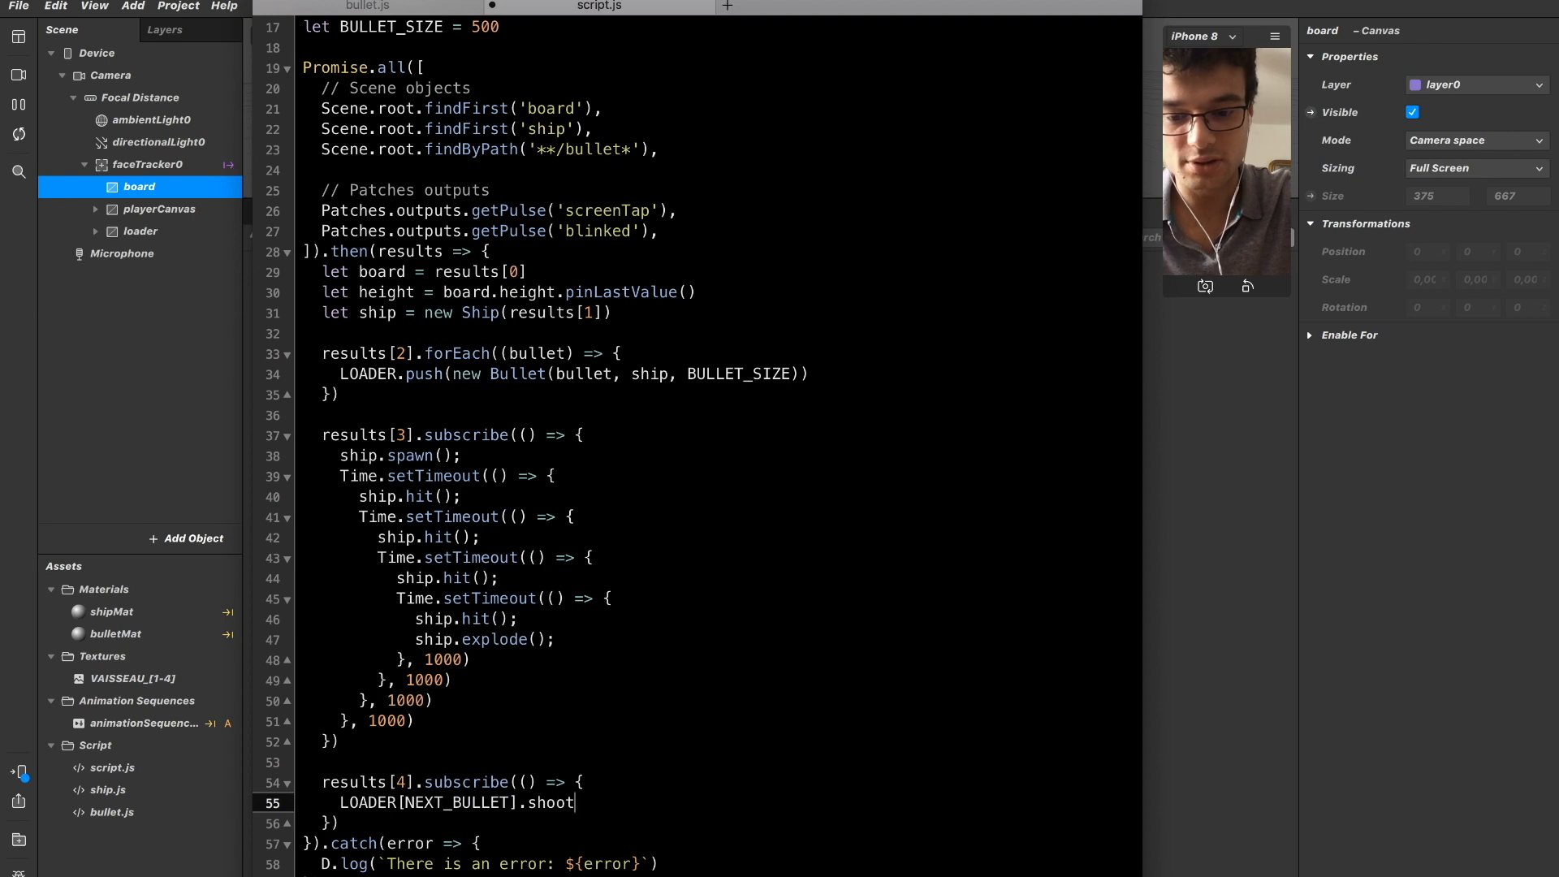
scroll(355, 776, down, 1)
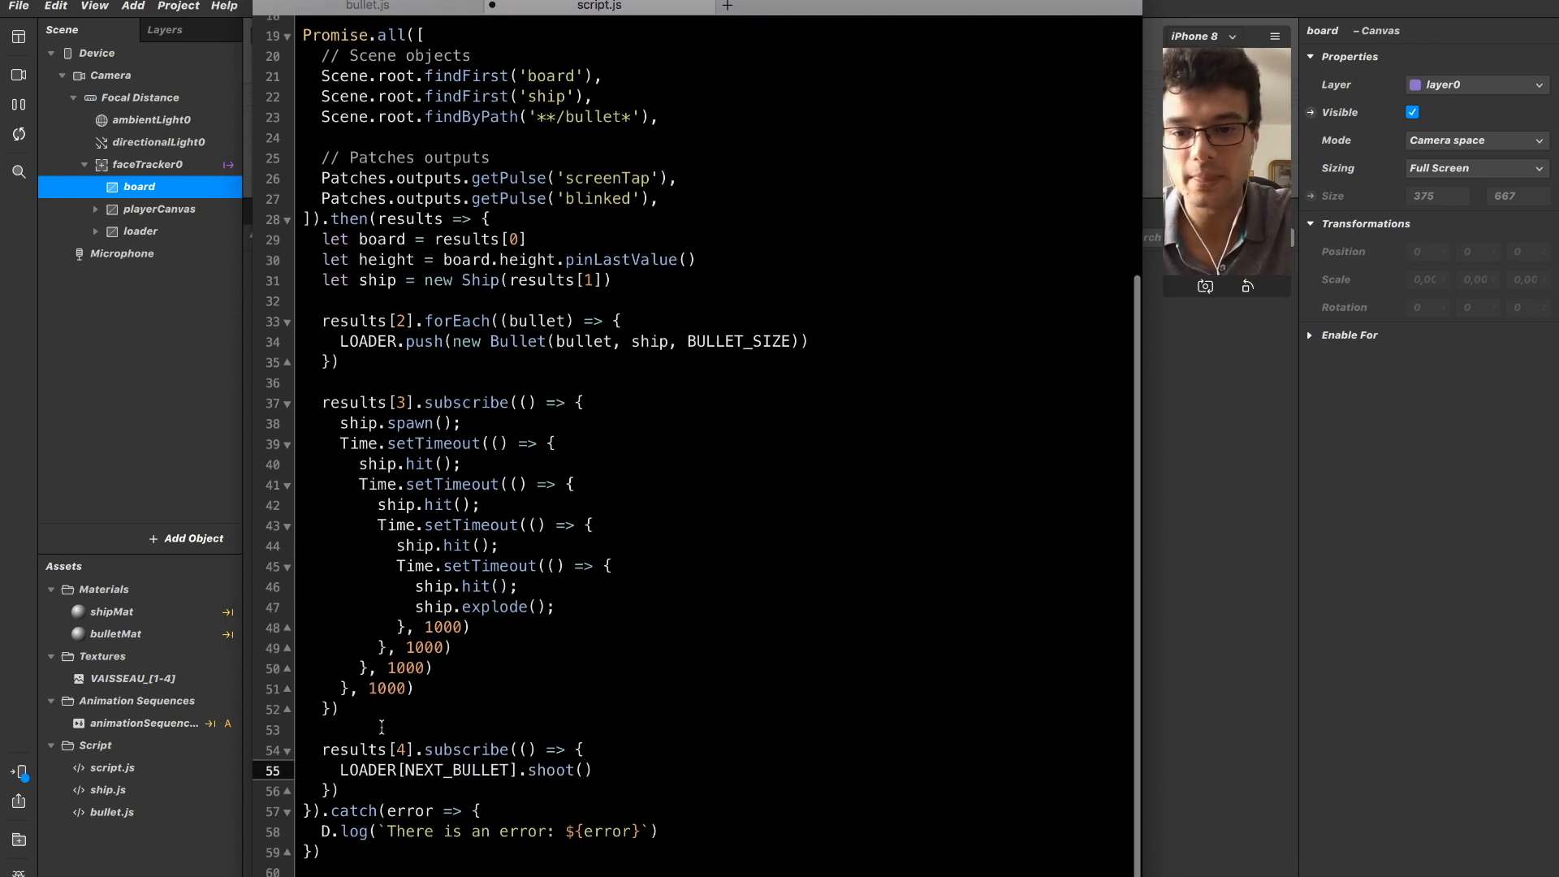
Review how the LOADER.push line that creates the Bullet instances relates to the LOADER[NEXT_BULLET].shoot() call.
drag(340, 342, 796, 342)
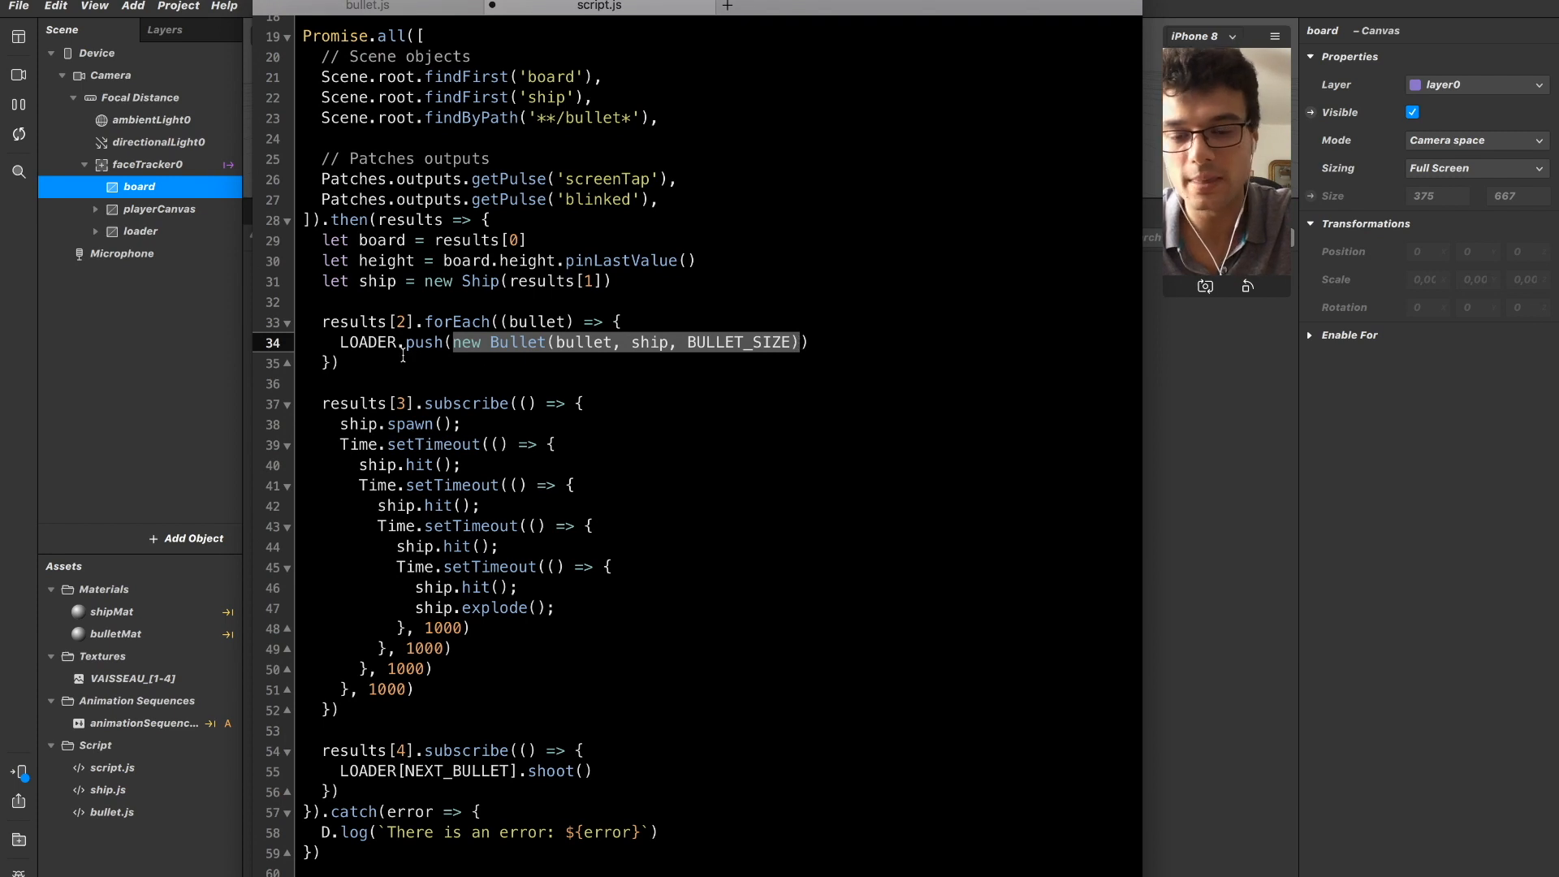
drag(341, 342, 838, 337)
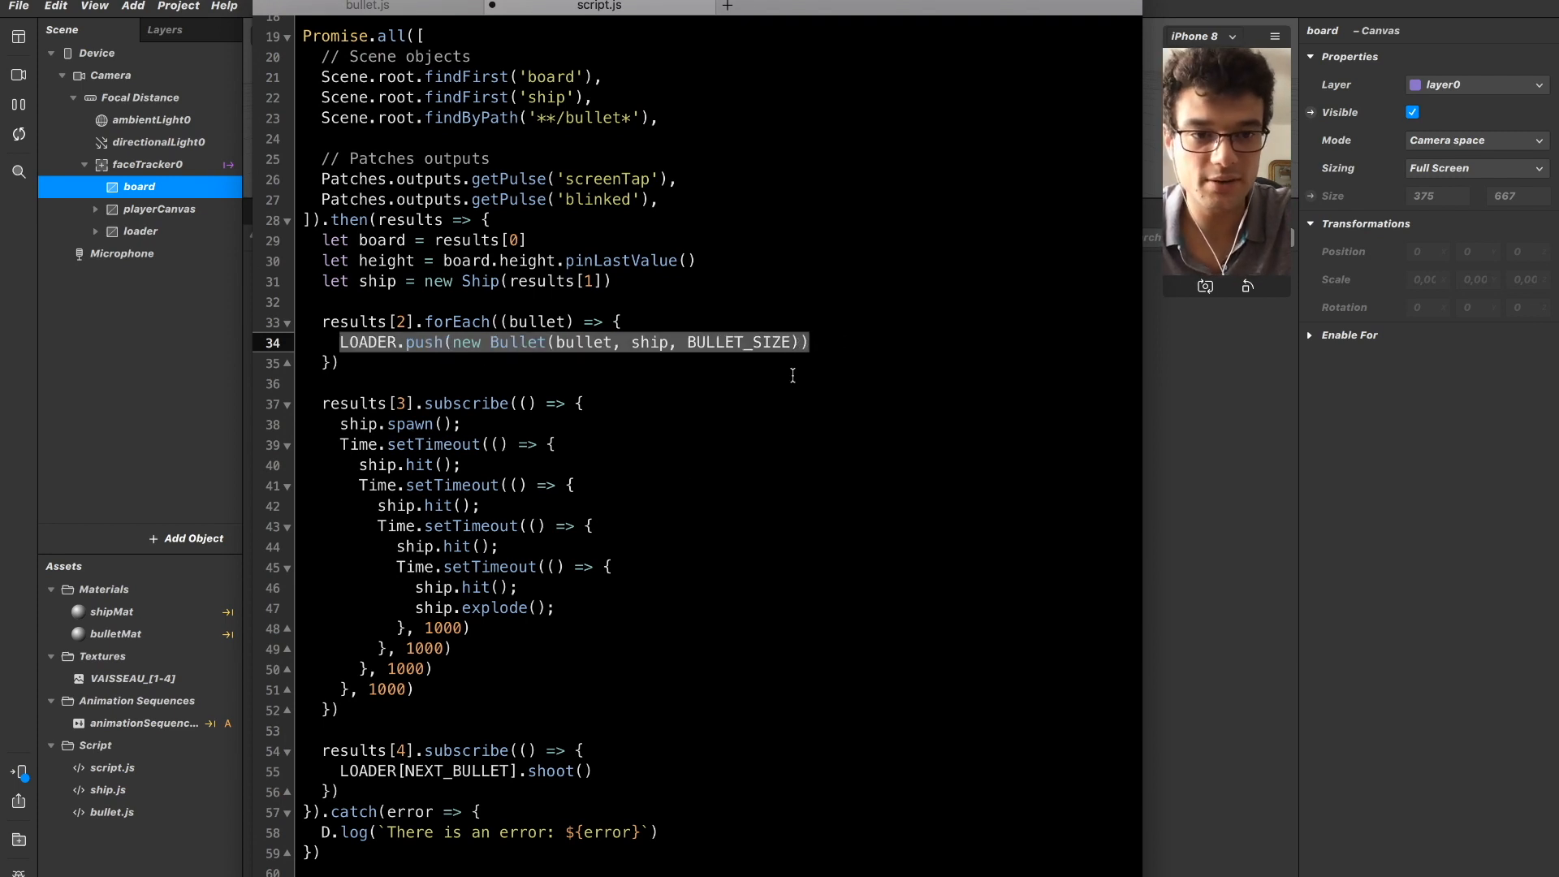
mouse_move(337, 772)
mouse_down()
mouse_move(593, 771)
mouse_move(342, 765)
mouse_up()
click(530, 770)
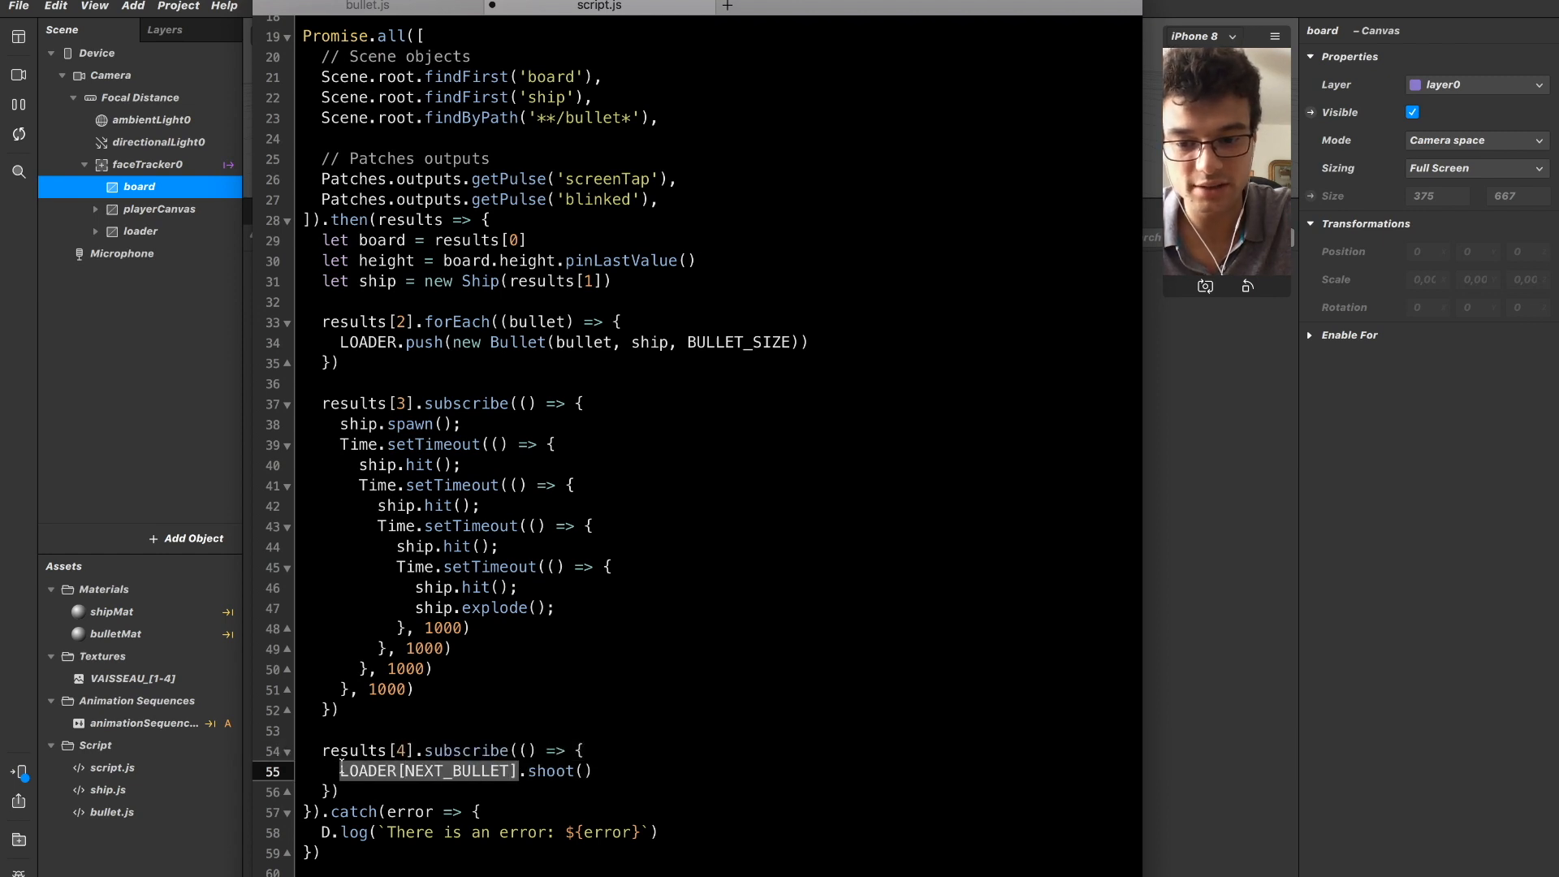
click(585, 757)
drag(596, 765, 514, 761)
Start a new statement with NEXT_BULLET below the shoot() call in the results[4] callback.
click(627, 763)
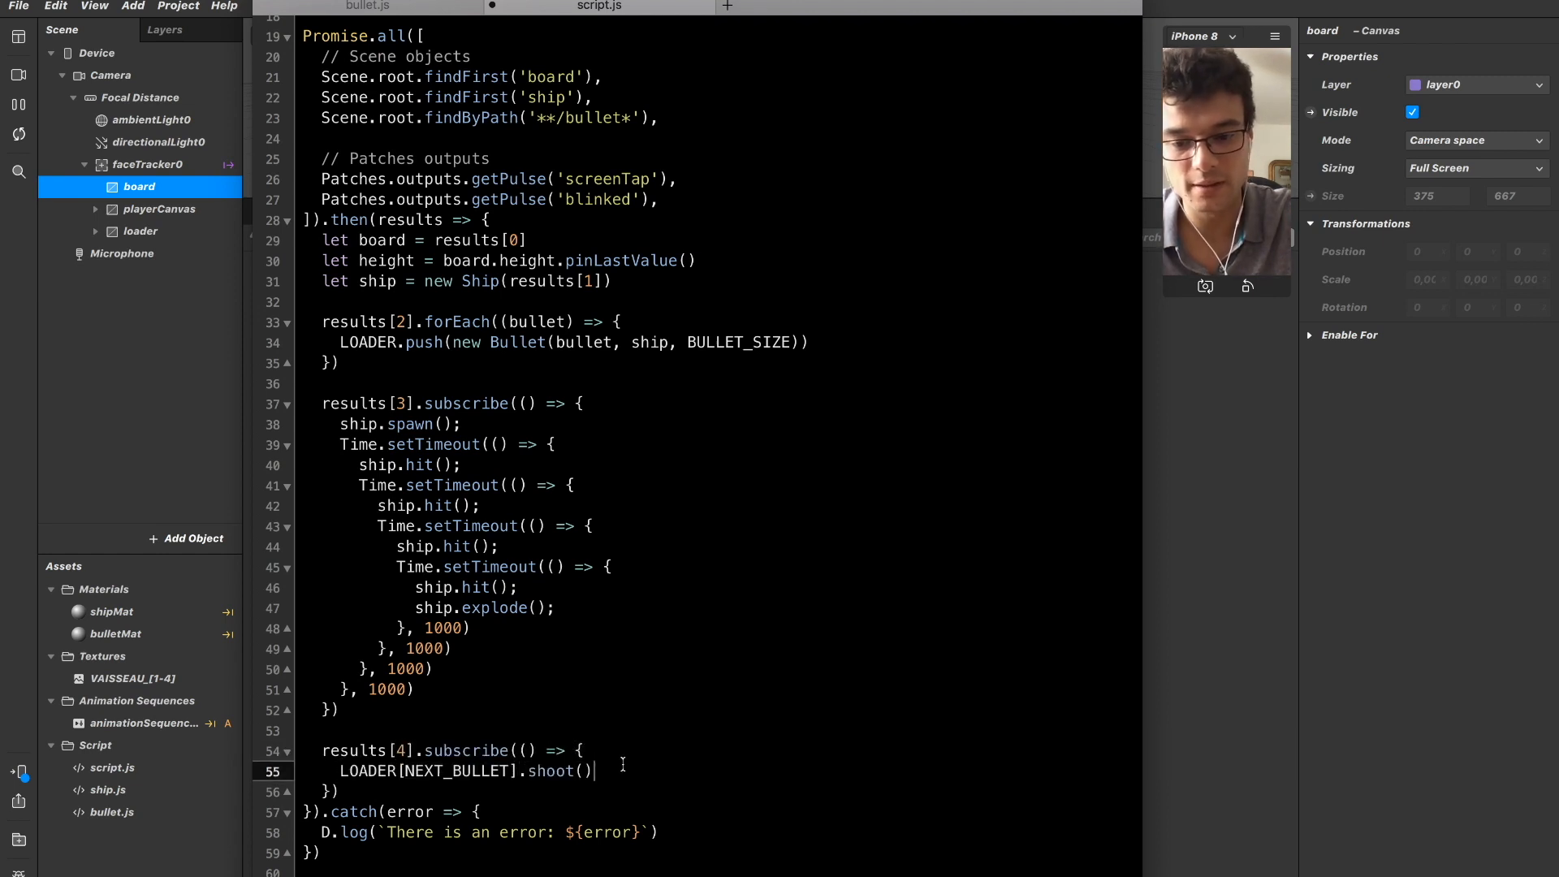
key(Return)
text(NEXT_BULLET++)
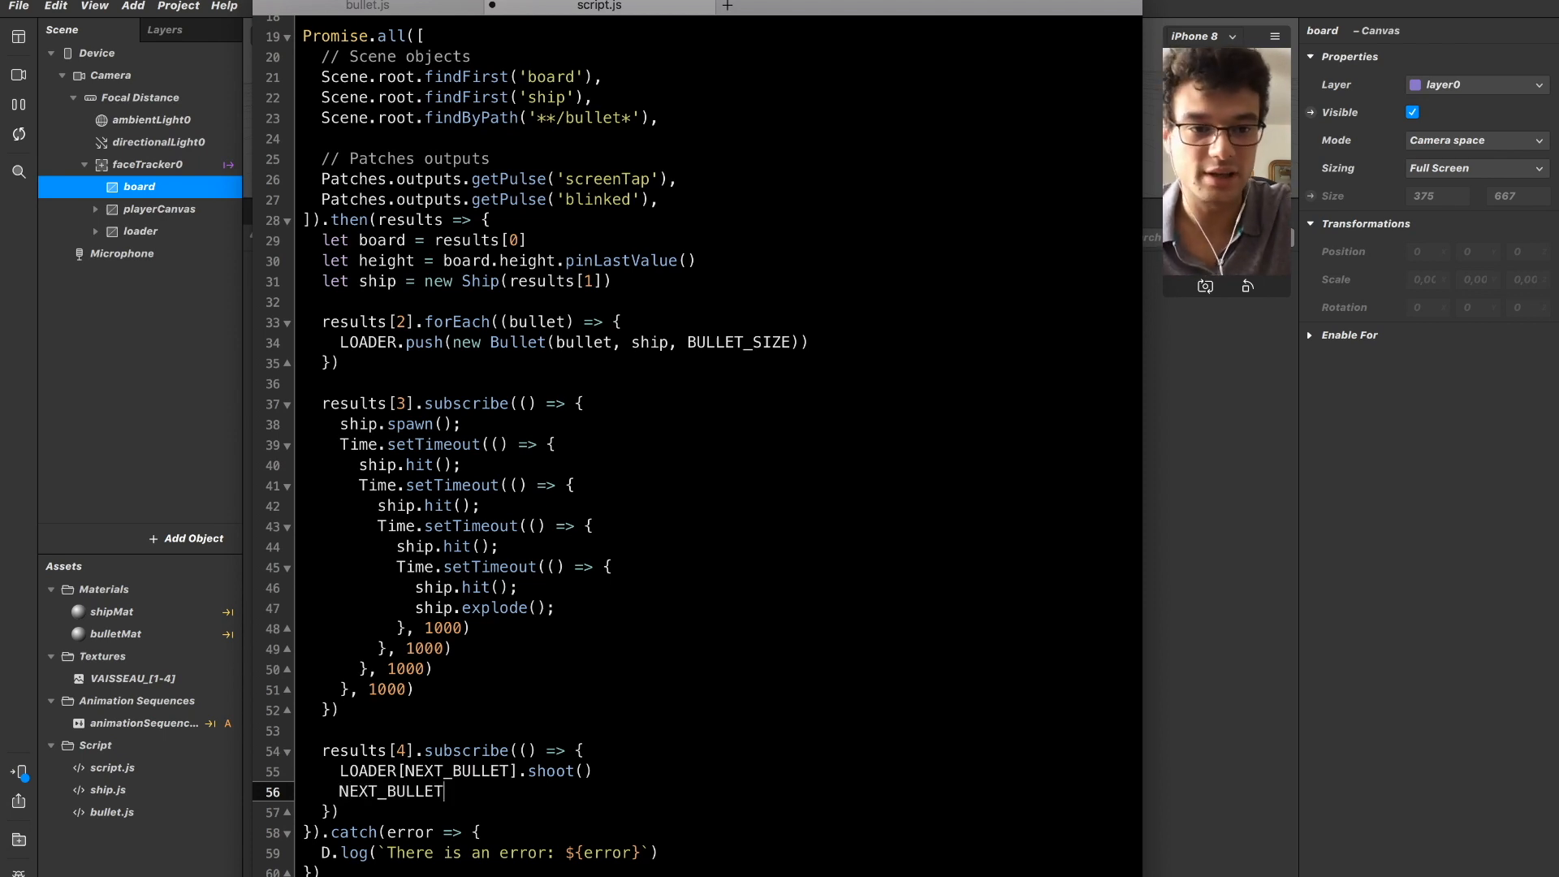
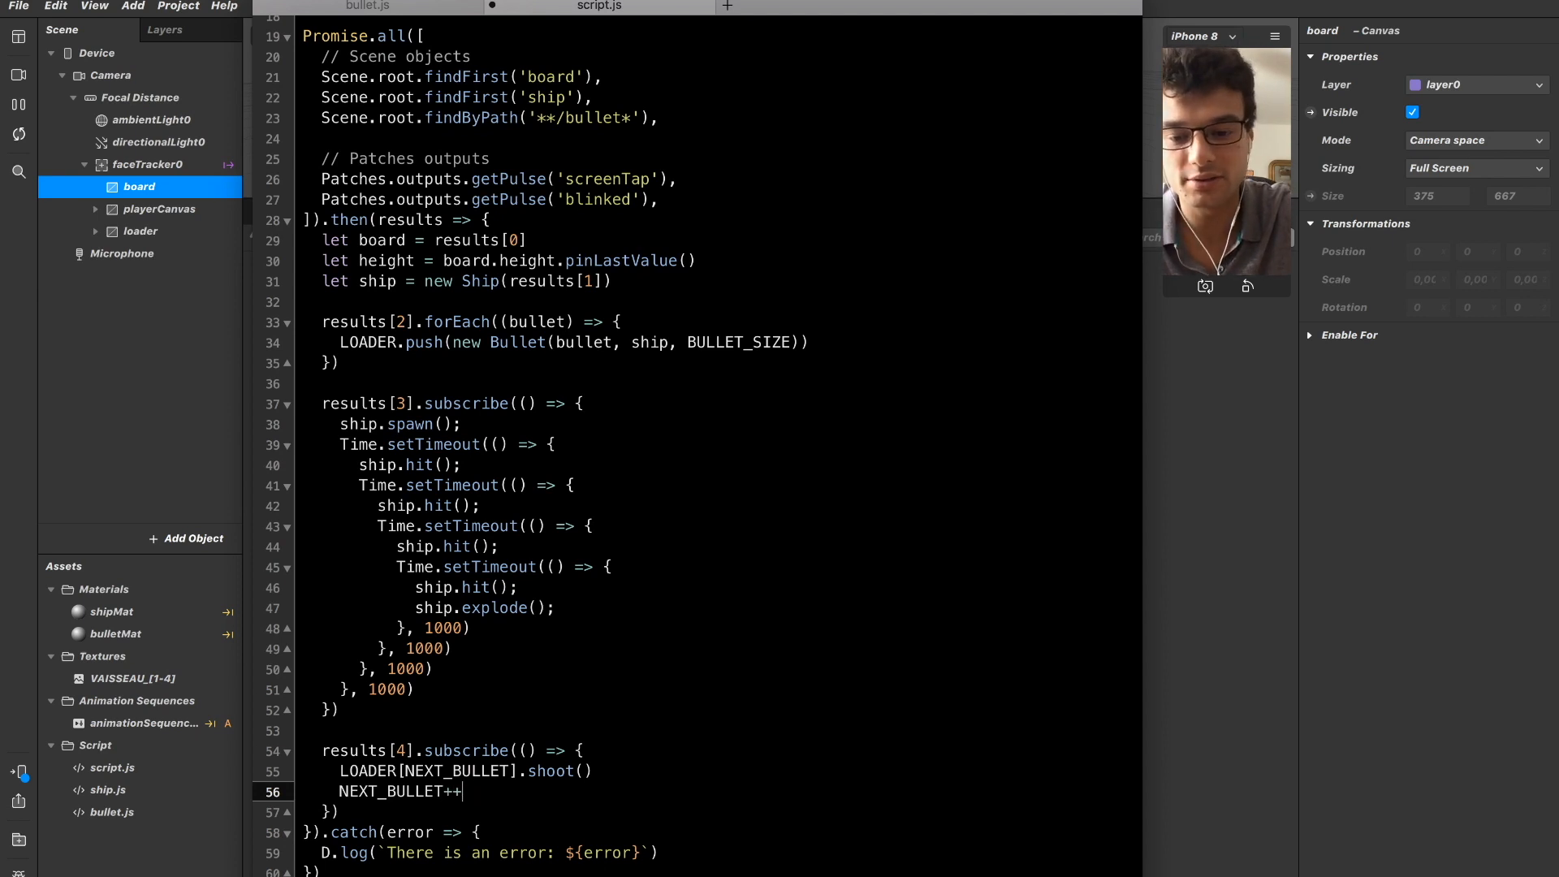
Below NEXT_BULLET++ in the results[4] callback, add an if (NEXT_BULLET > 19) block that resets NEXT_BULLET = 0.
key(Return)
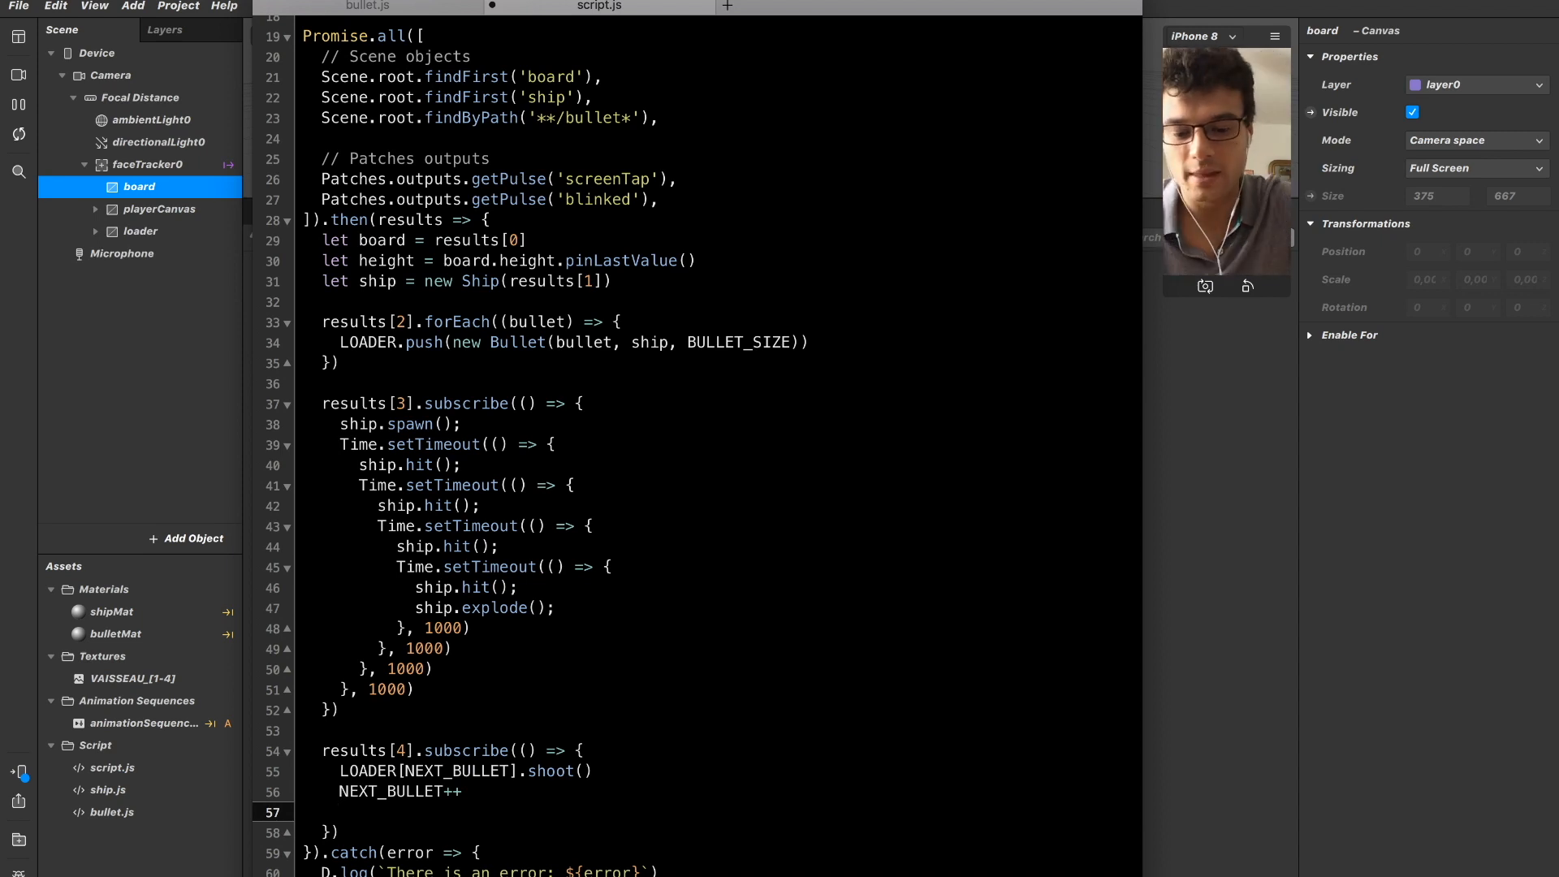
text(NEXT_BULLET)
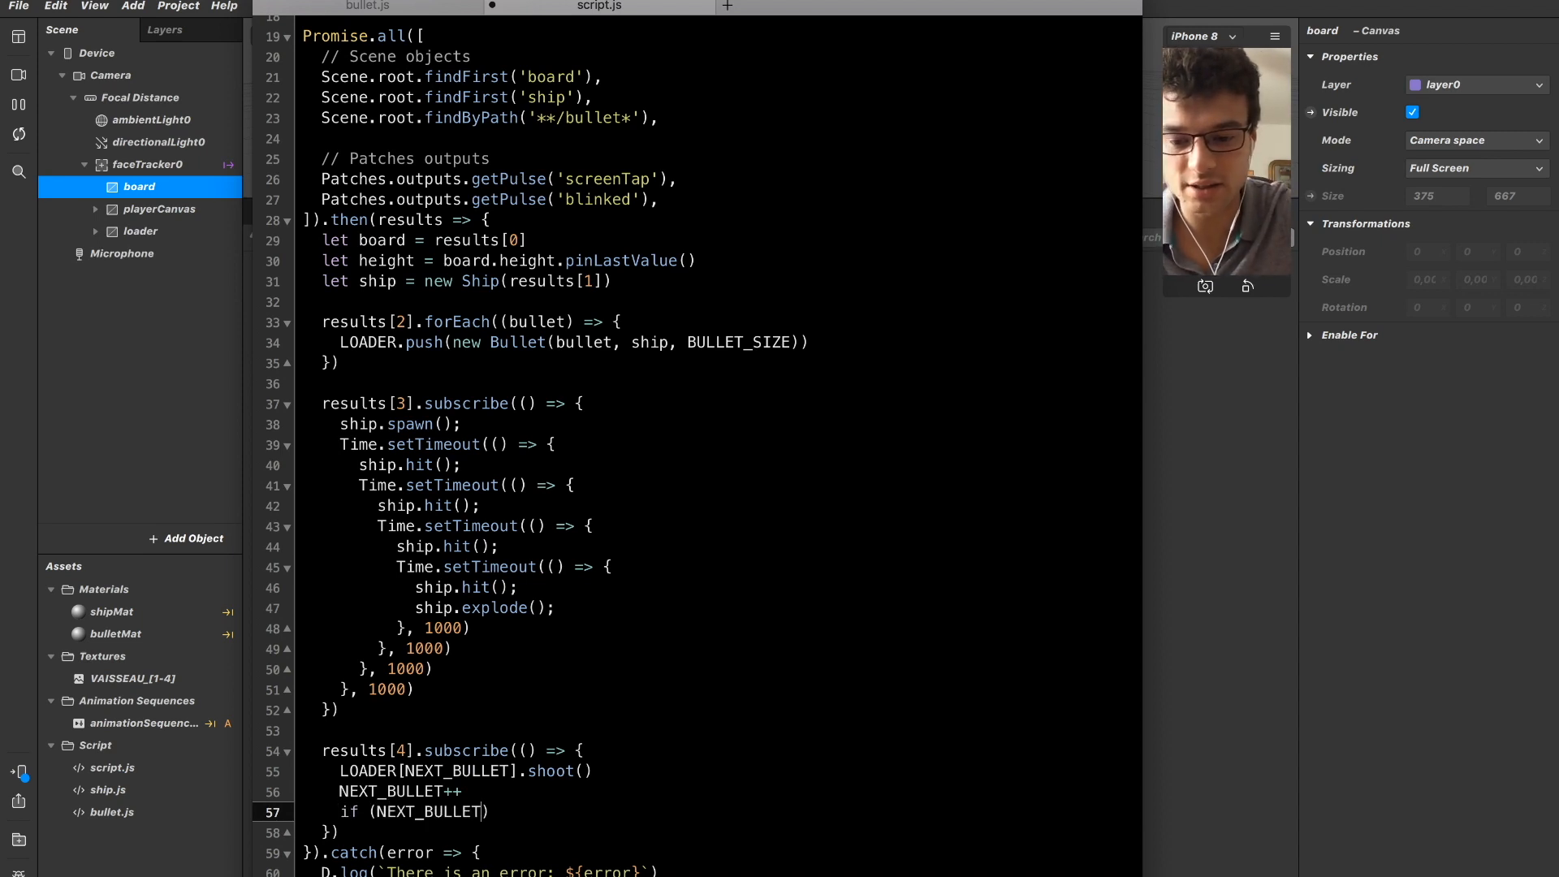
text( > )
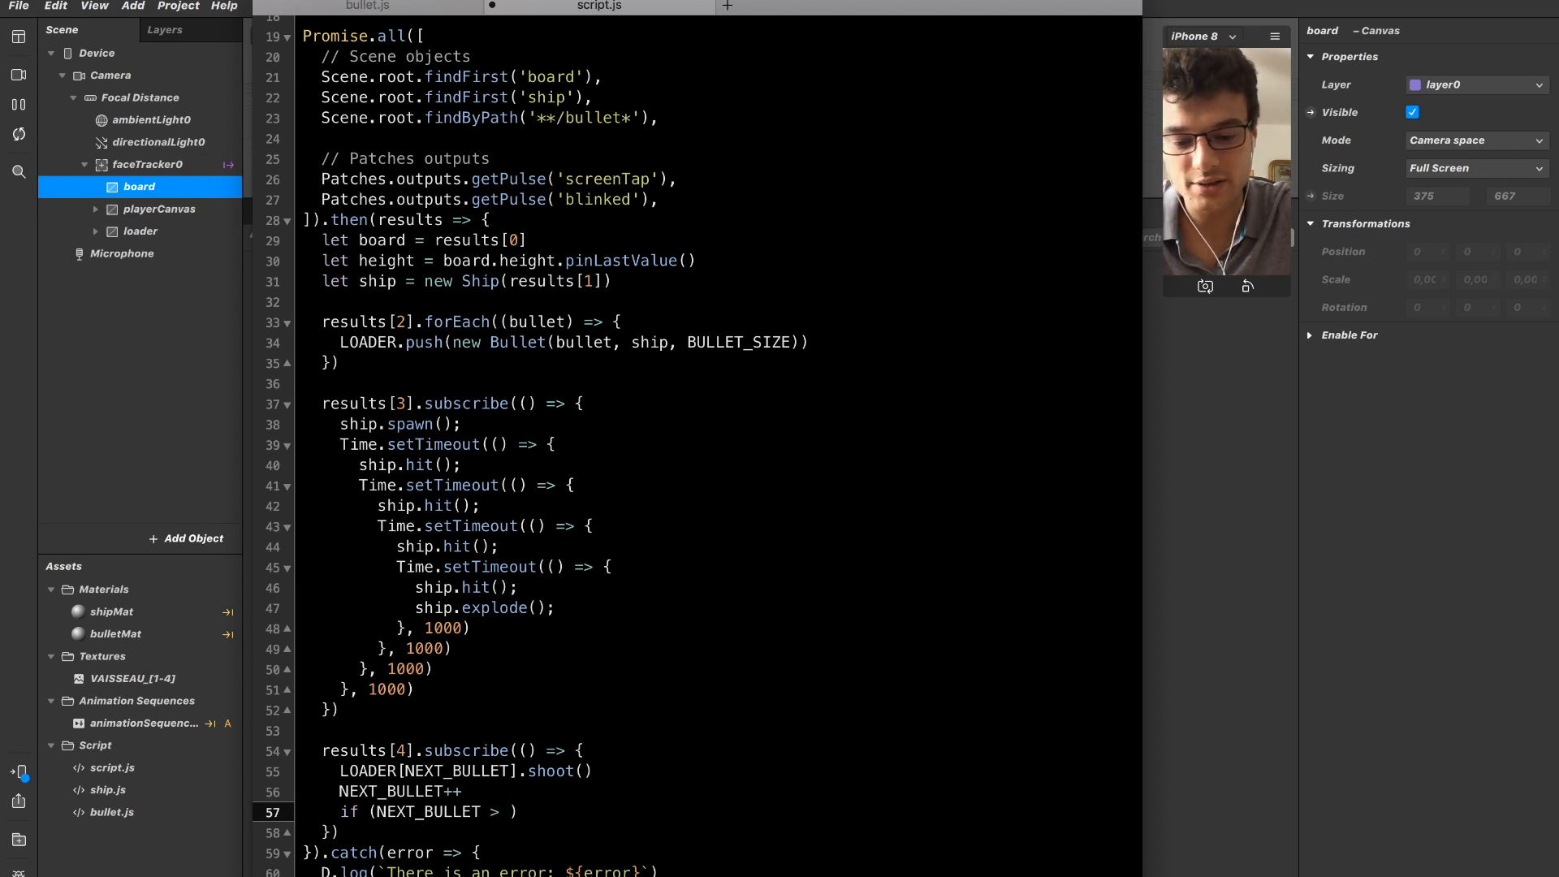
text(19) {)
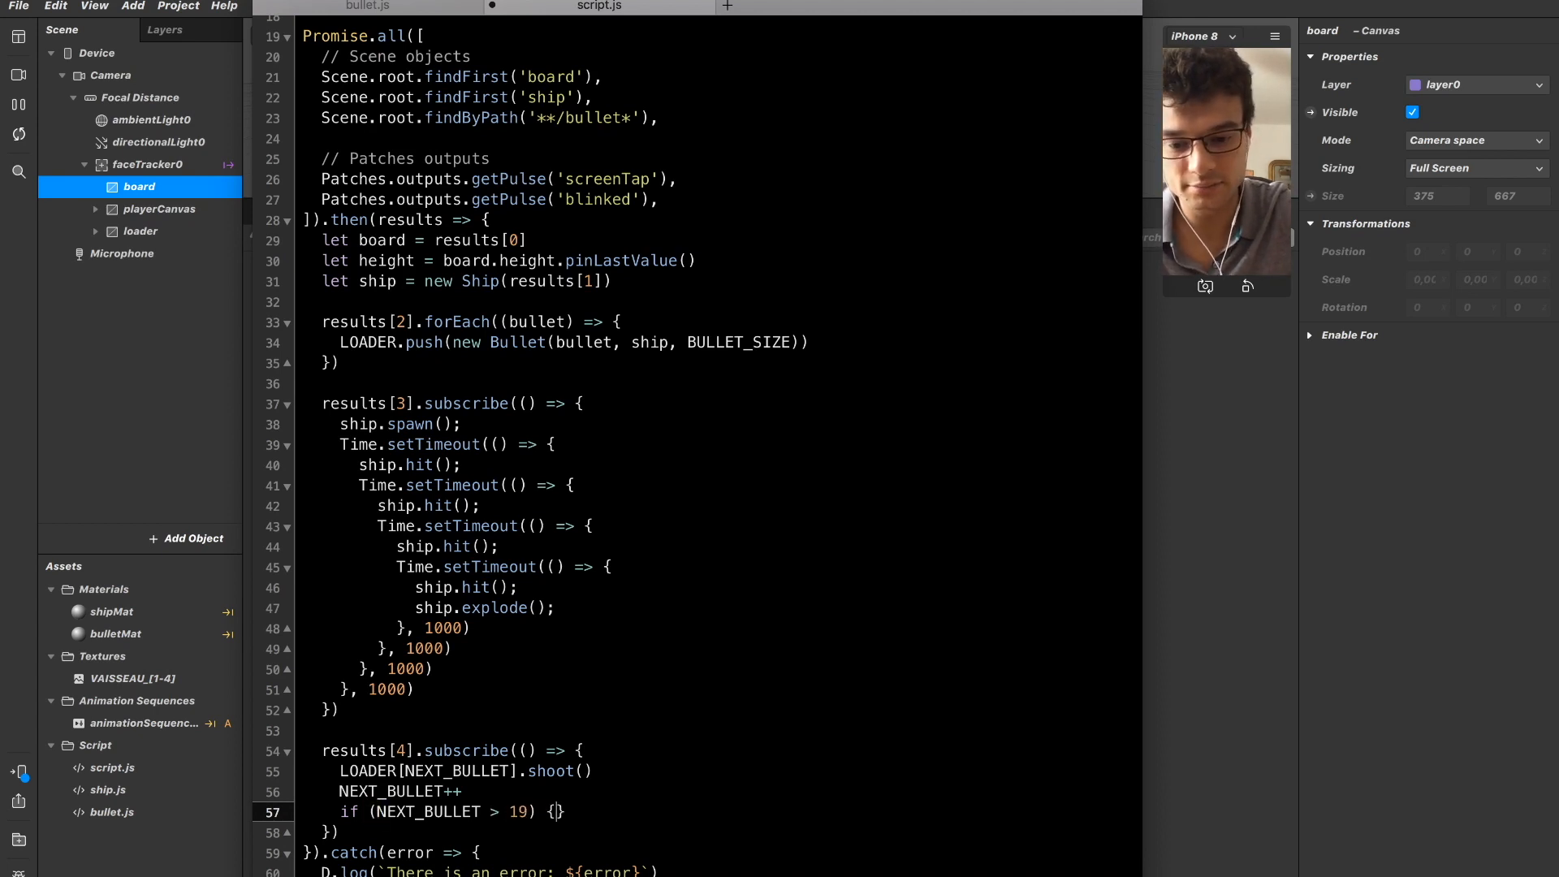
key(Return)
text(NEXT_BULLET = 0)
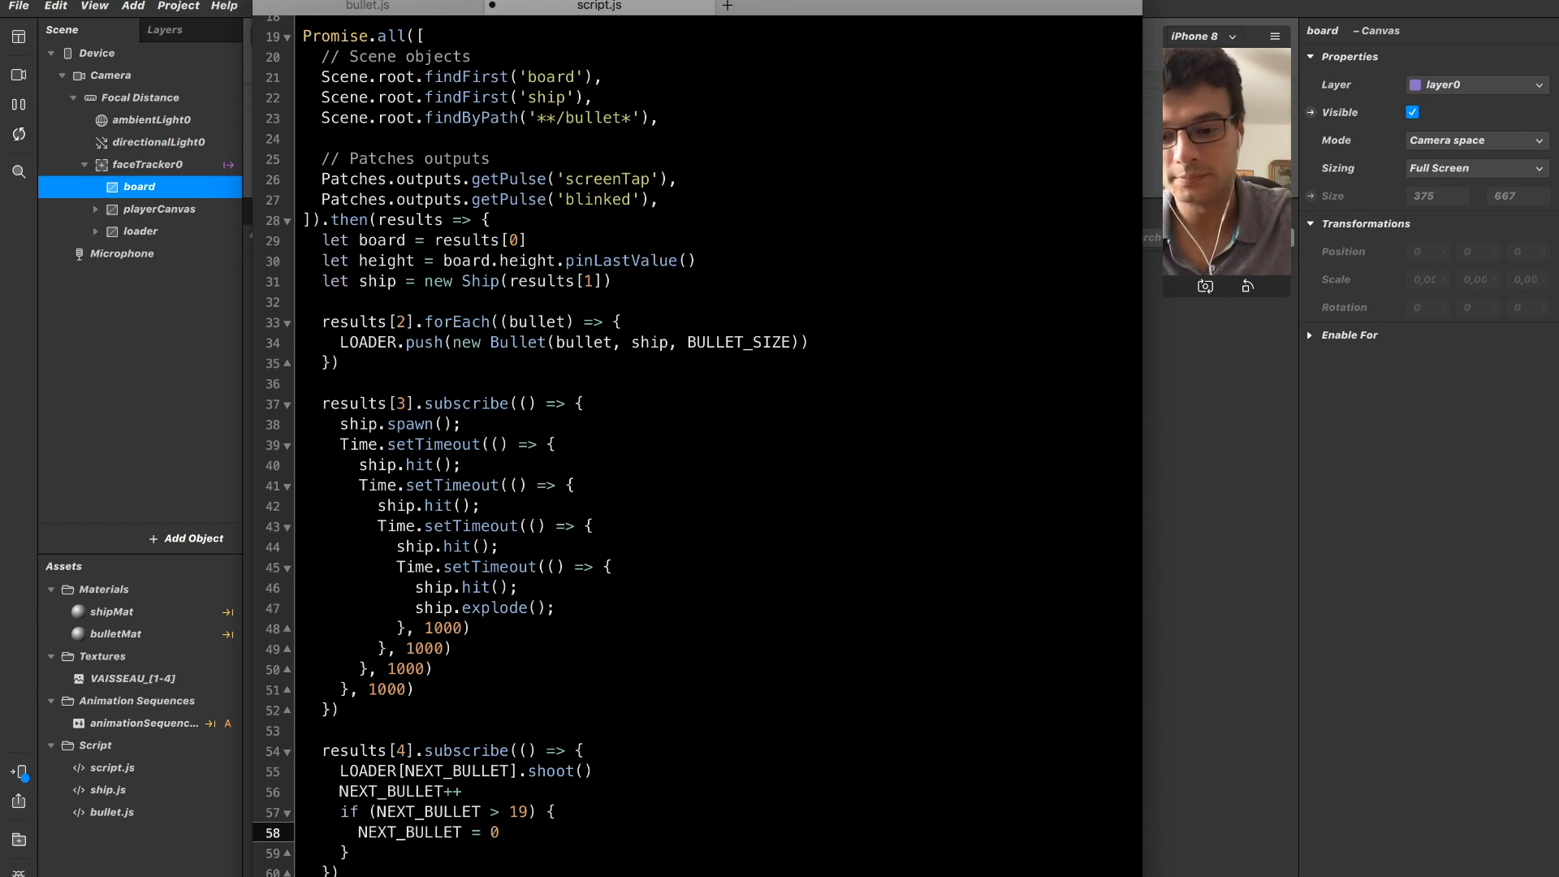
key(Down)
key(Down)
key(Down)
key(Down)
key(Up)
key(Up)
key(Up)
key(Up)
key(Up)
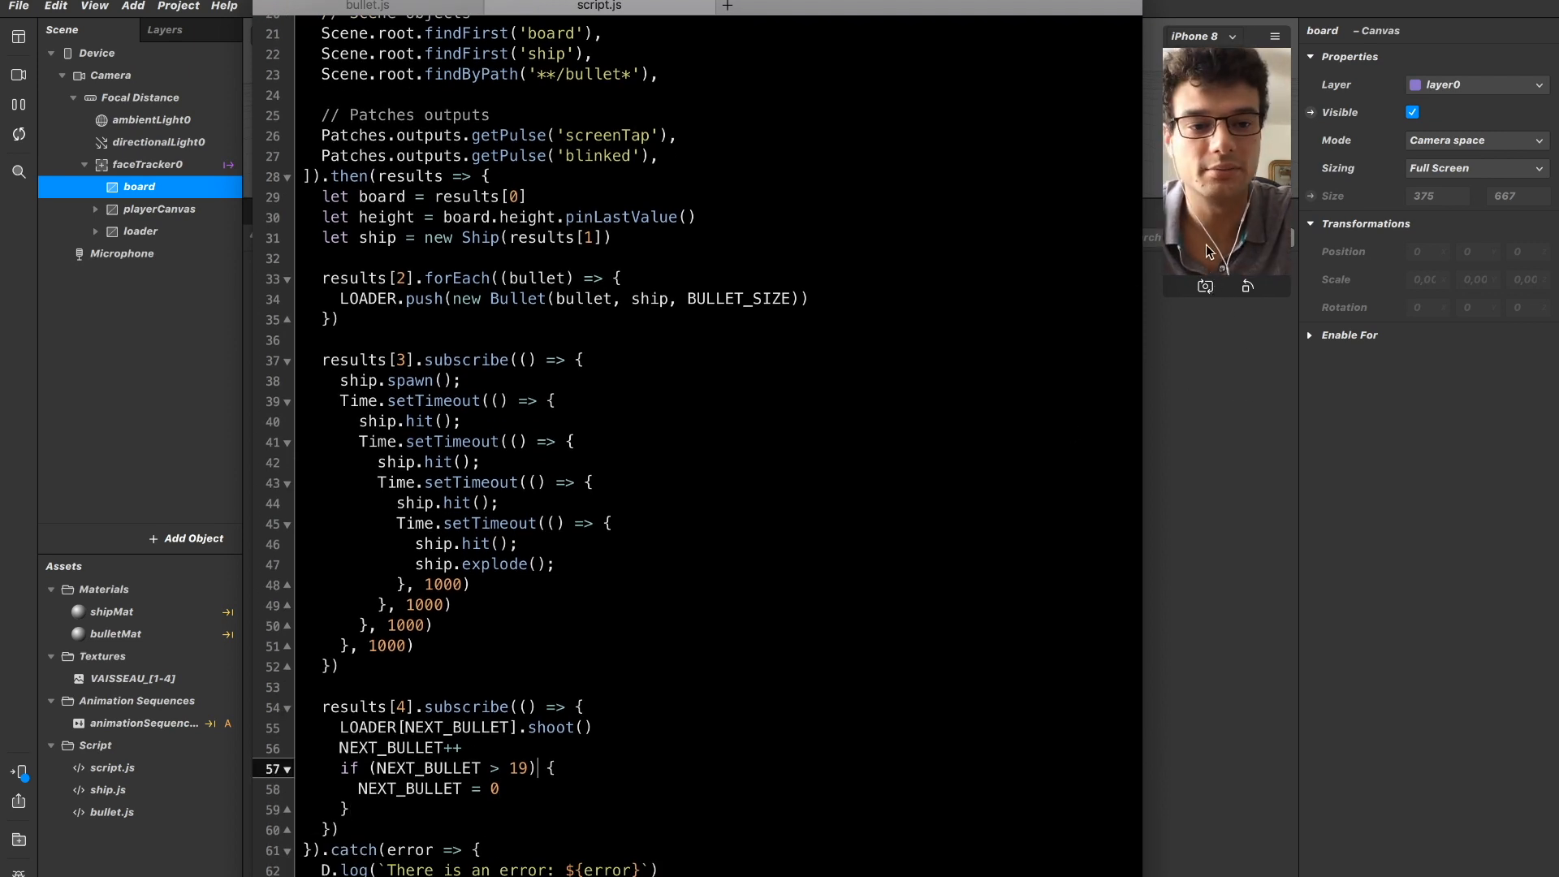
Switch to Spark AR Studio and check the console error's details, including its line number and source file.
click(1162, 299)
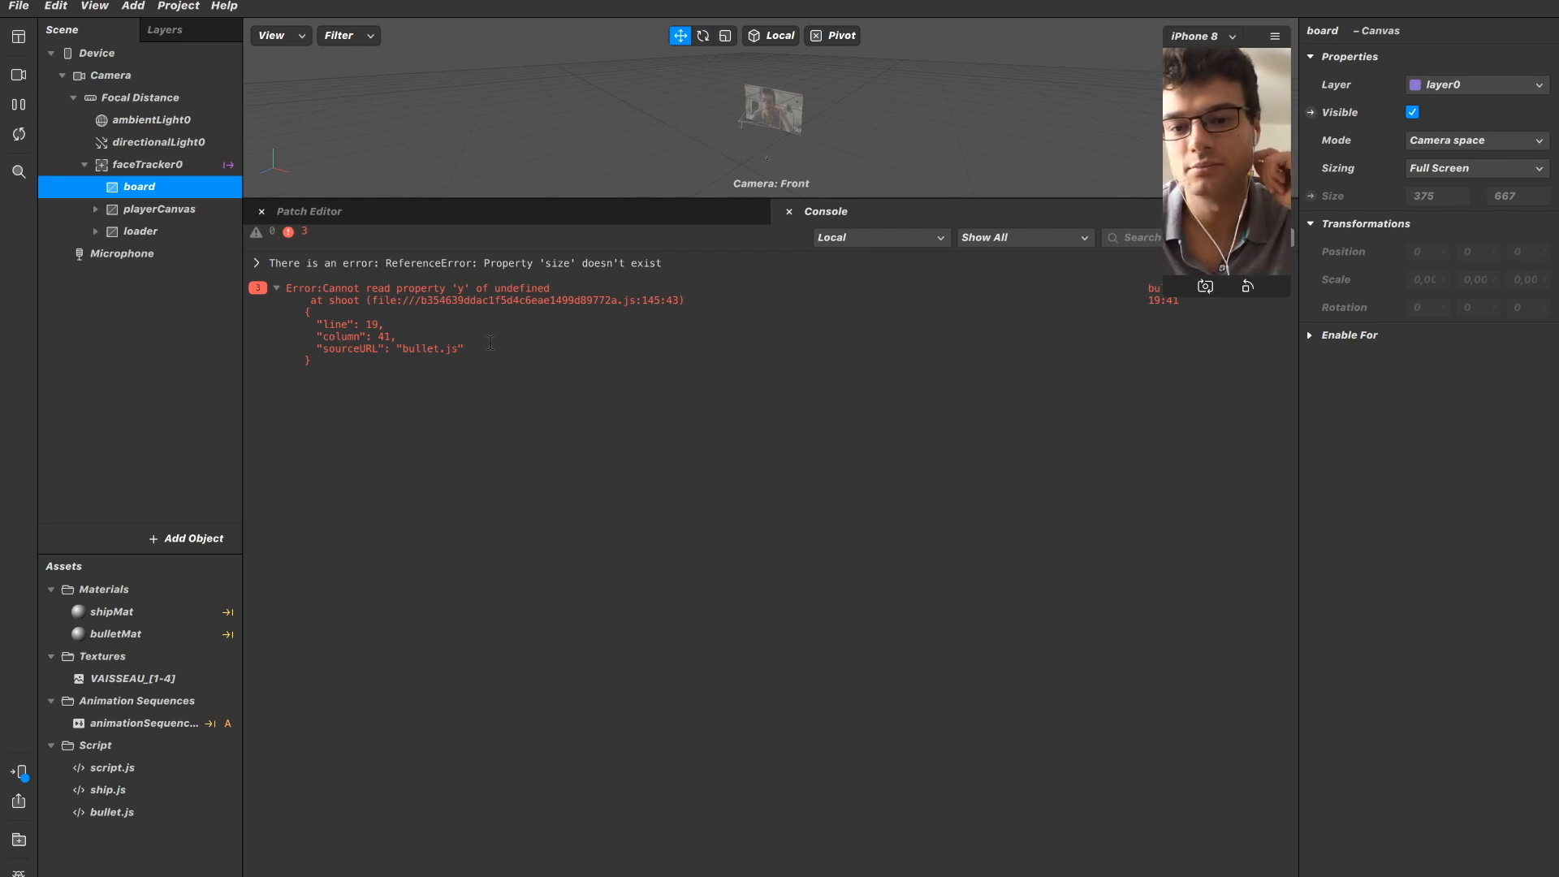
key(super+Tab)
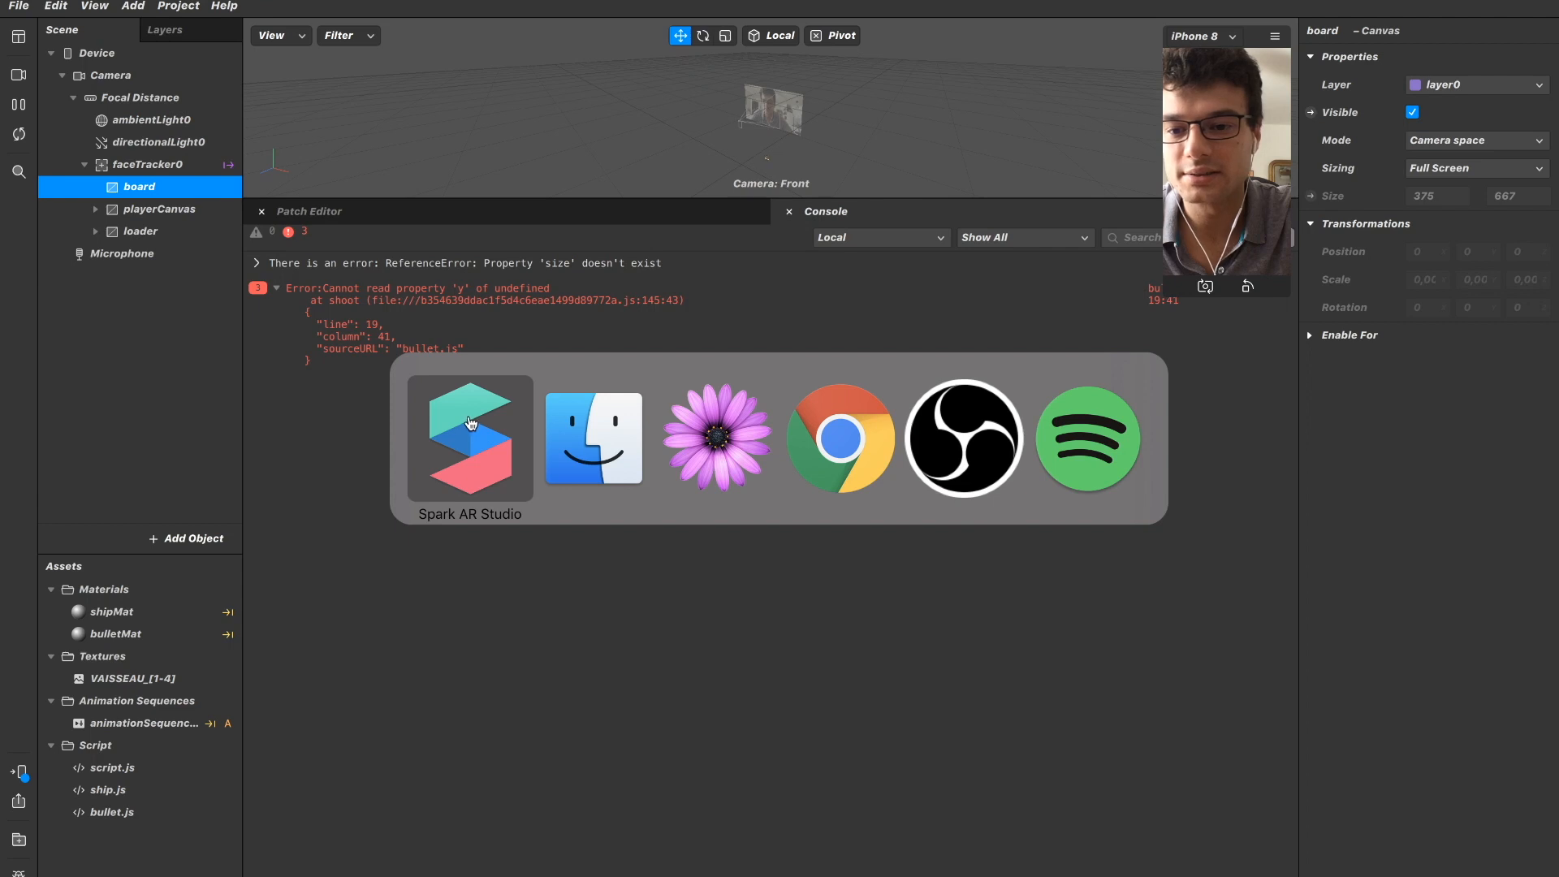
drag(323, 324, 378, 325)
click(396, 333)
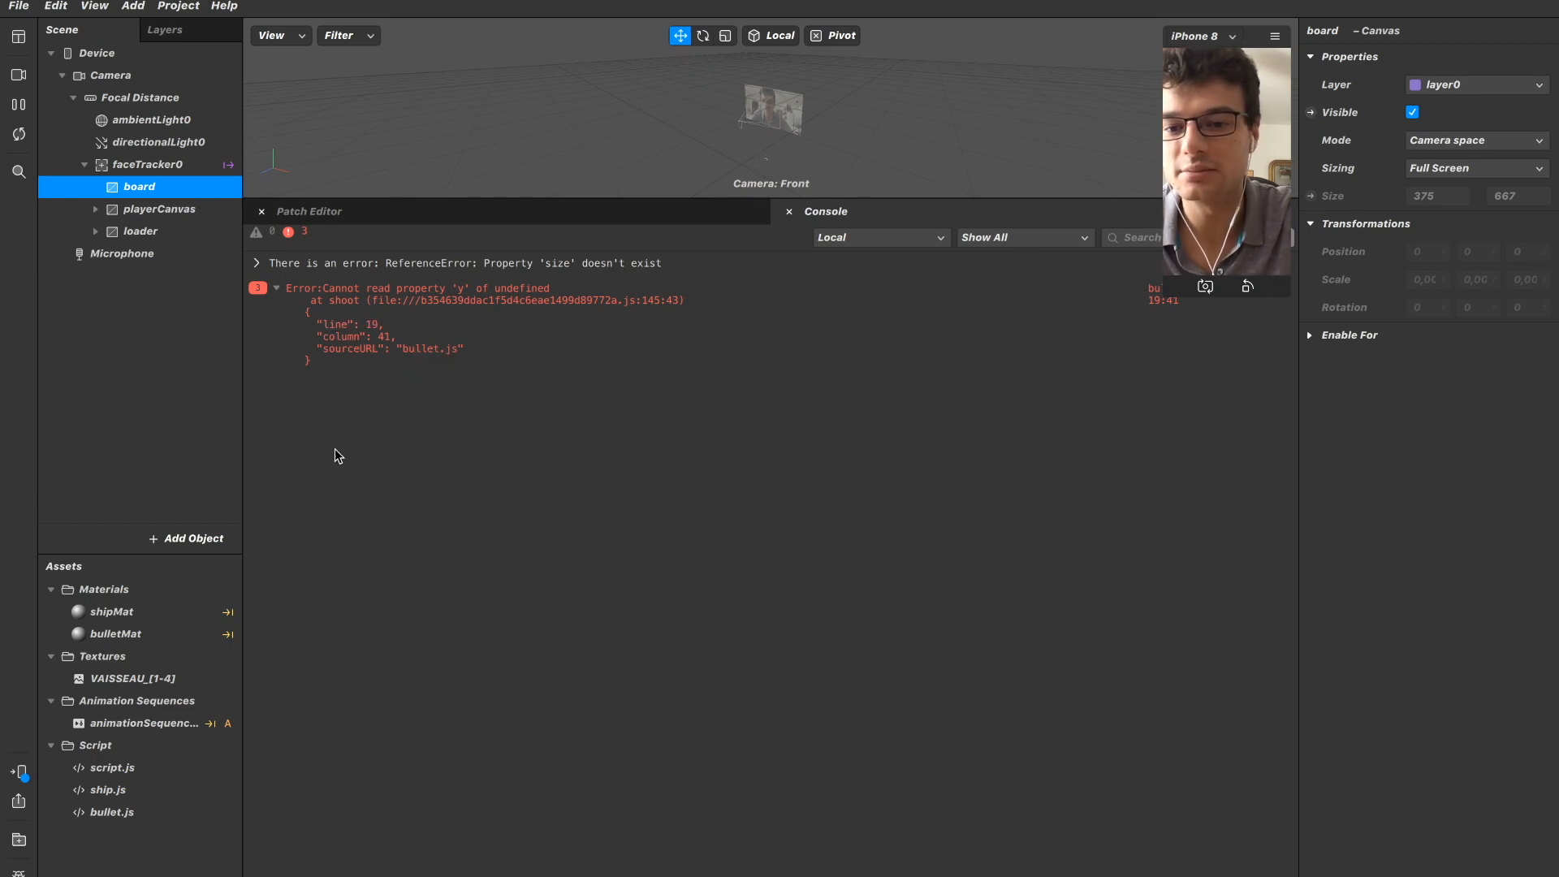
Open bullet.js and add D.log(this.parent) in shoot(), just above the initialY line.
click(112, 813)
double_click(112, 813)
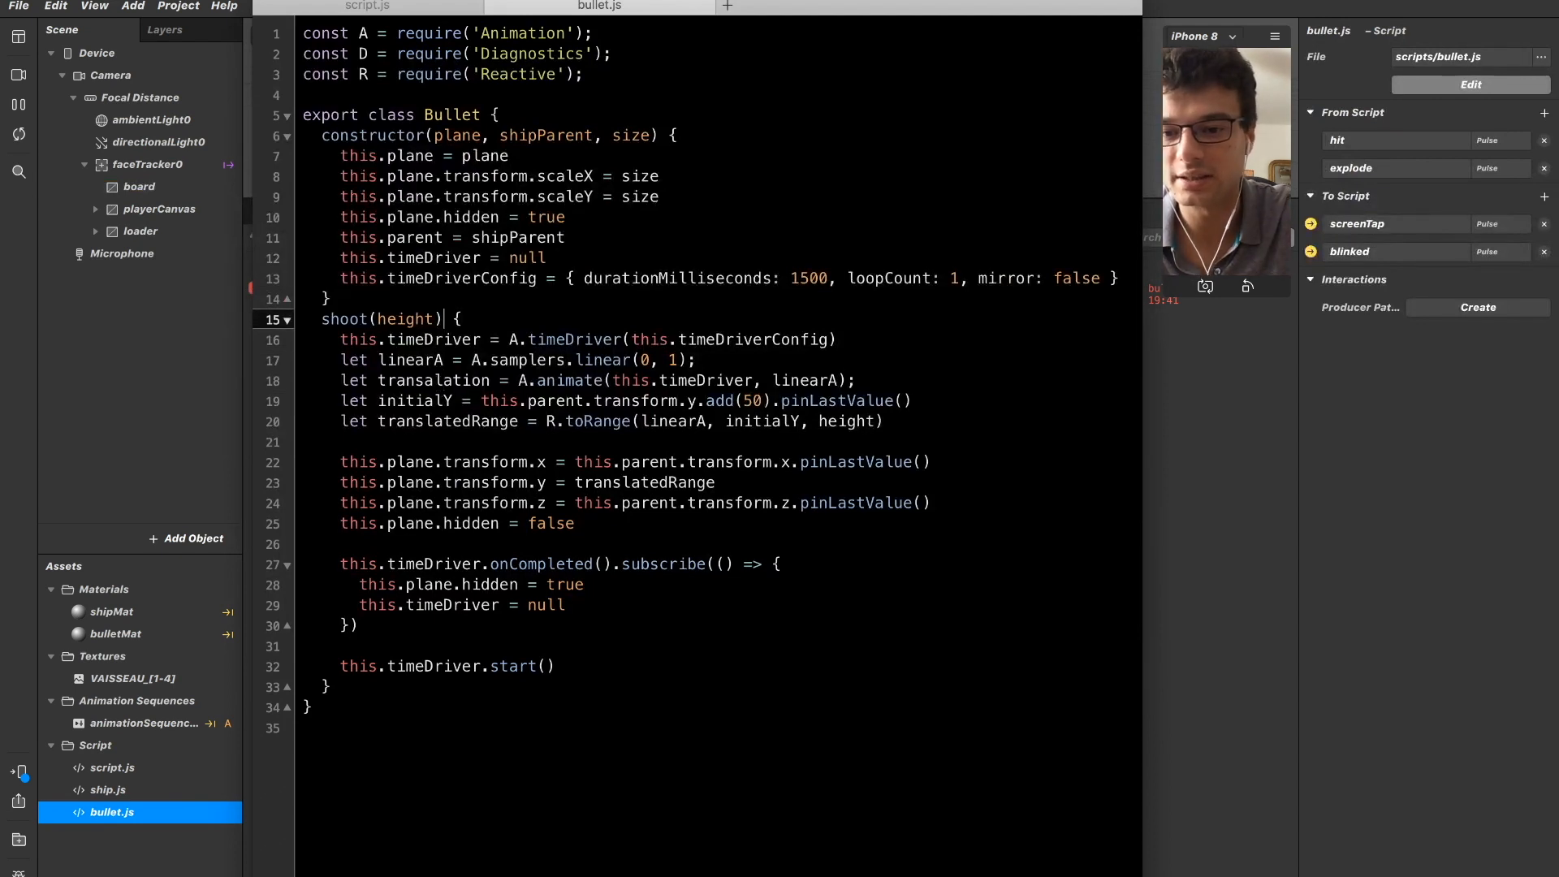
key(Down)
key(Down)
key(super+Right)
key(Return)
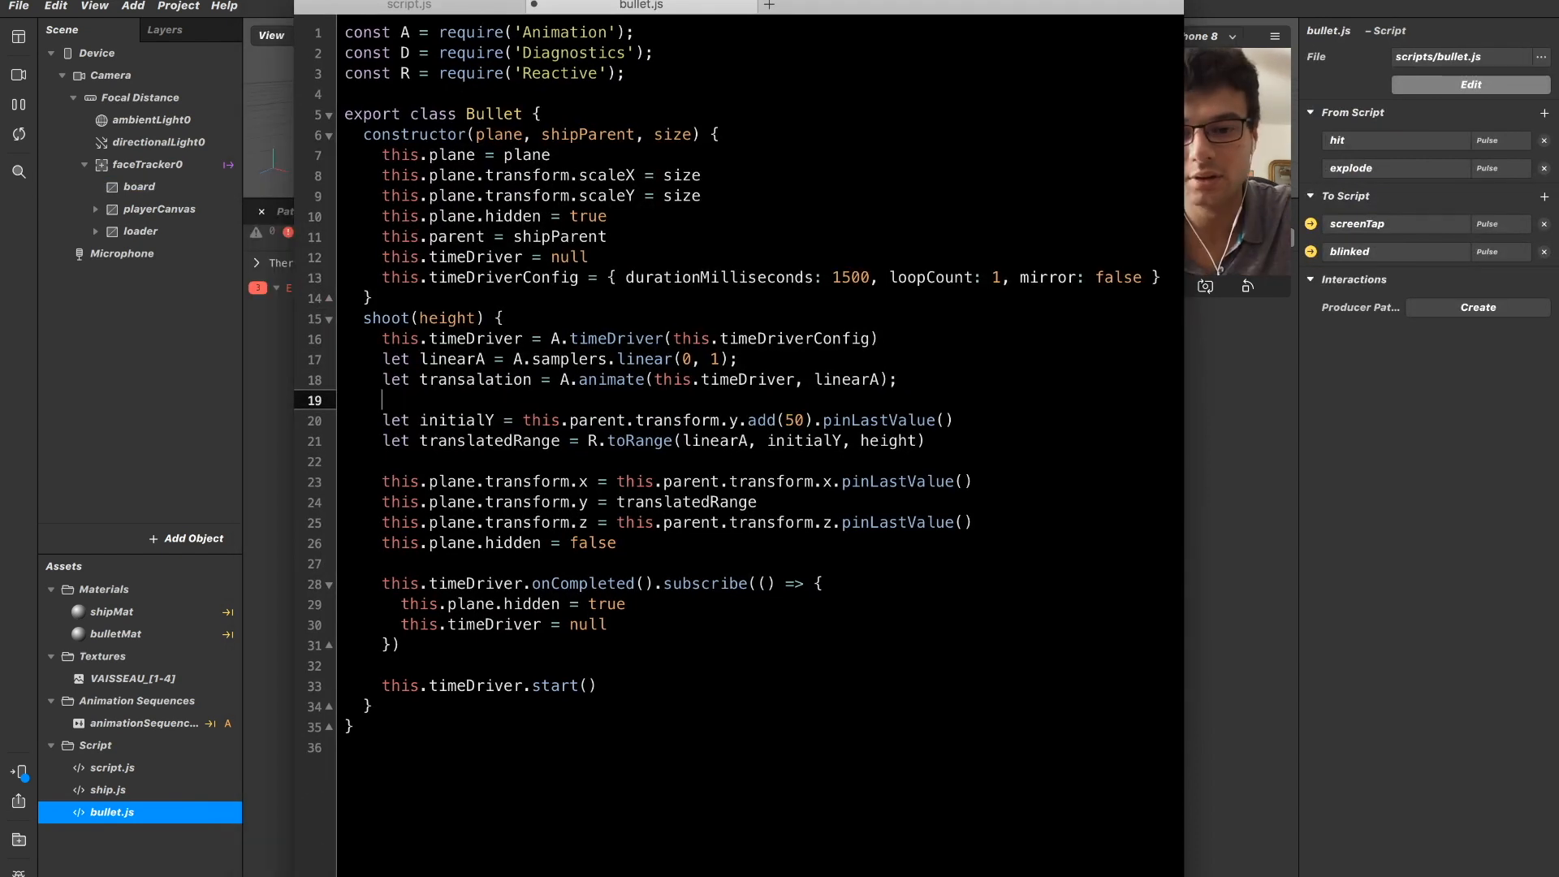
text(D.log)
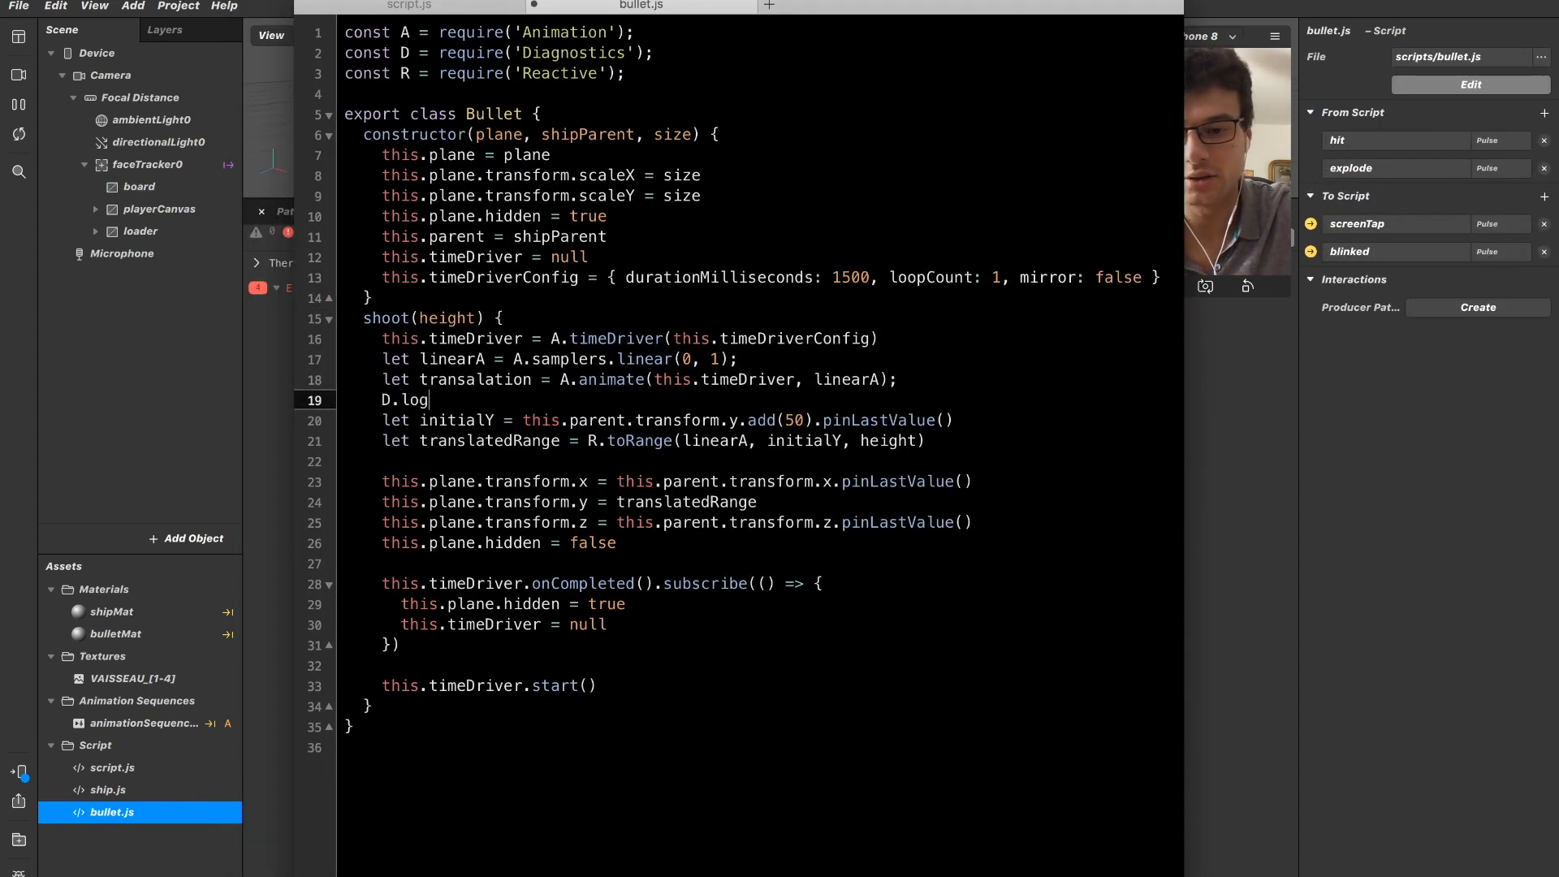
text((this.p)
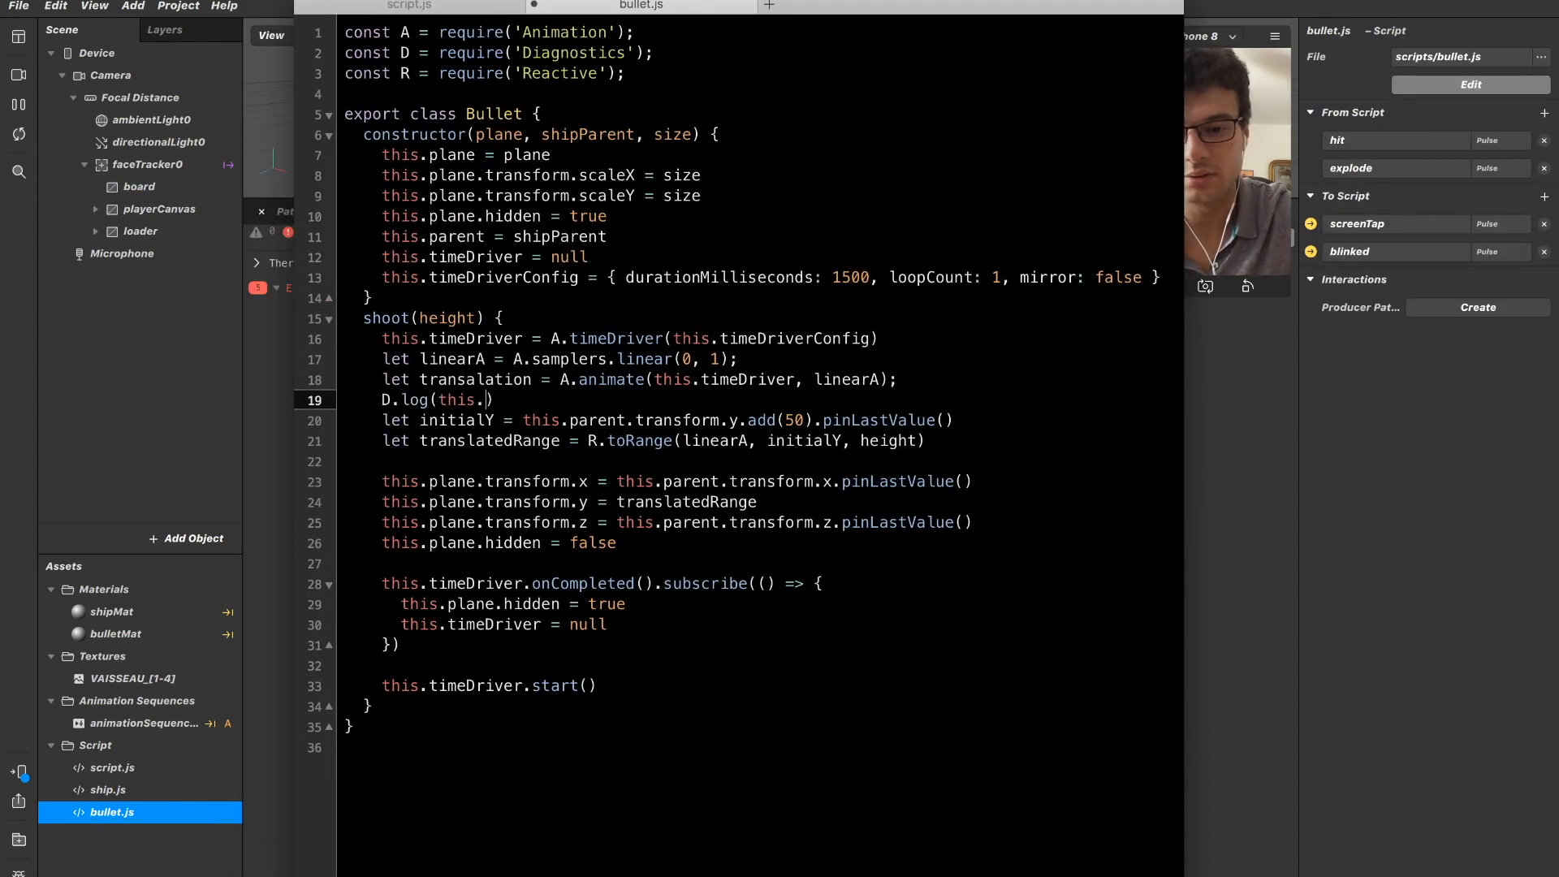
text(arent)
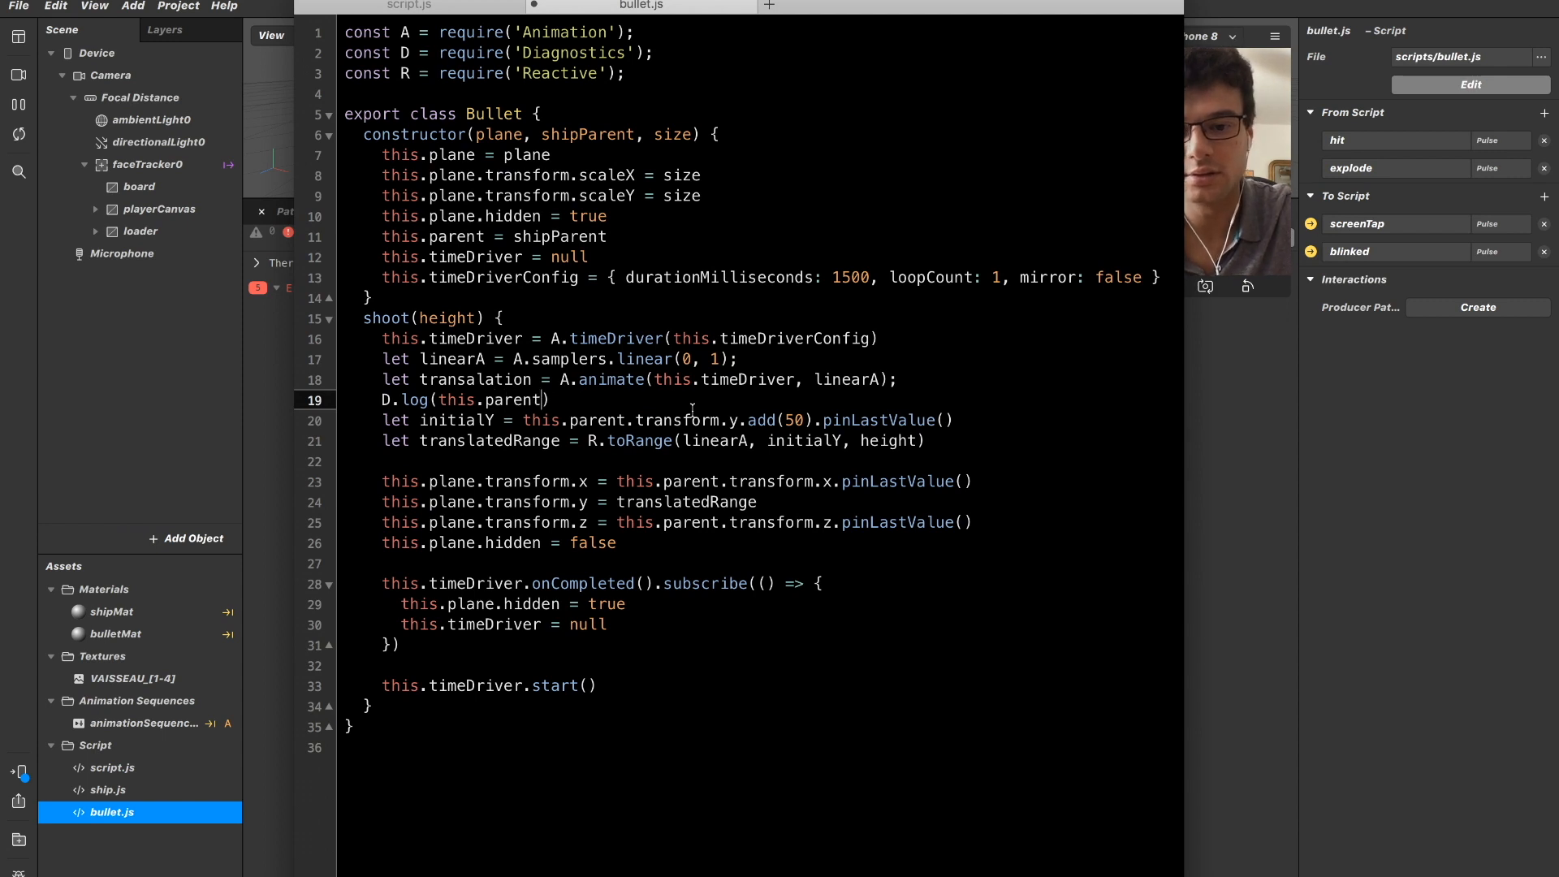
Check the Spark AR Studio console for the logged parent object when the bullet shoots.
click(1213, 443)
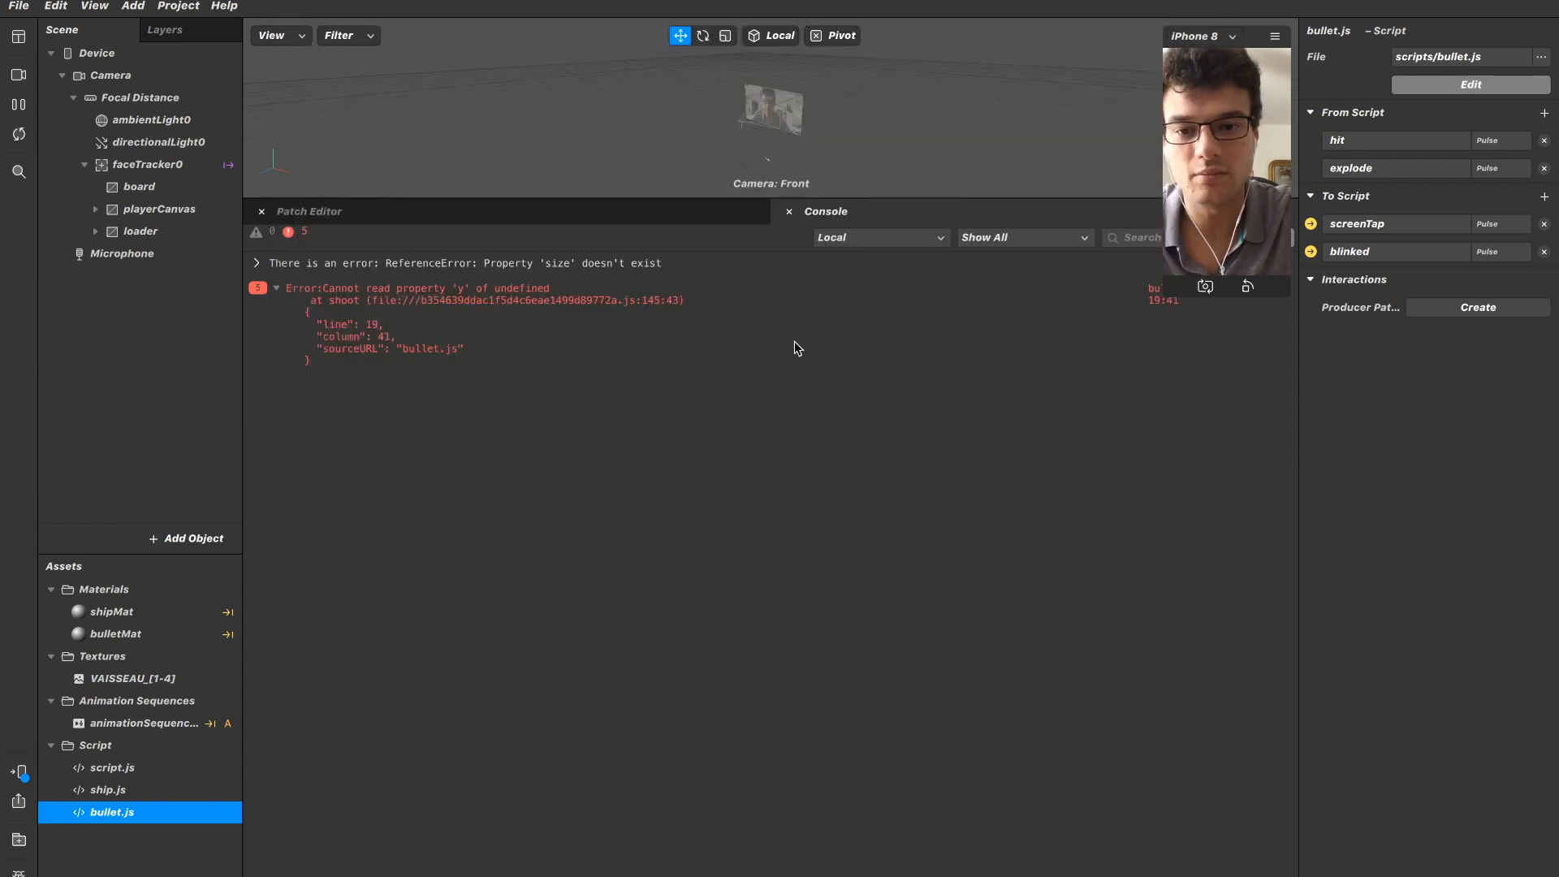
click(1216, 209)
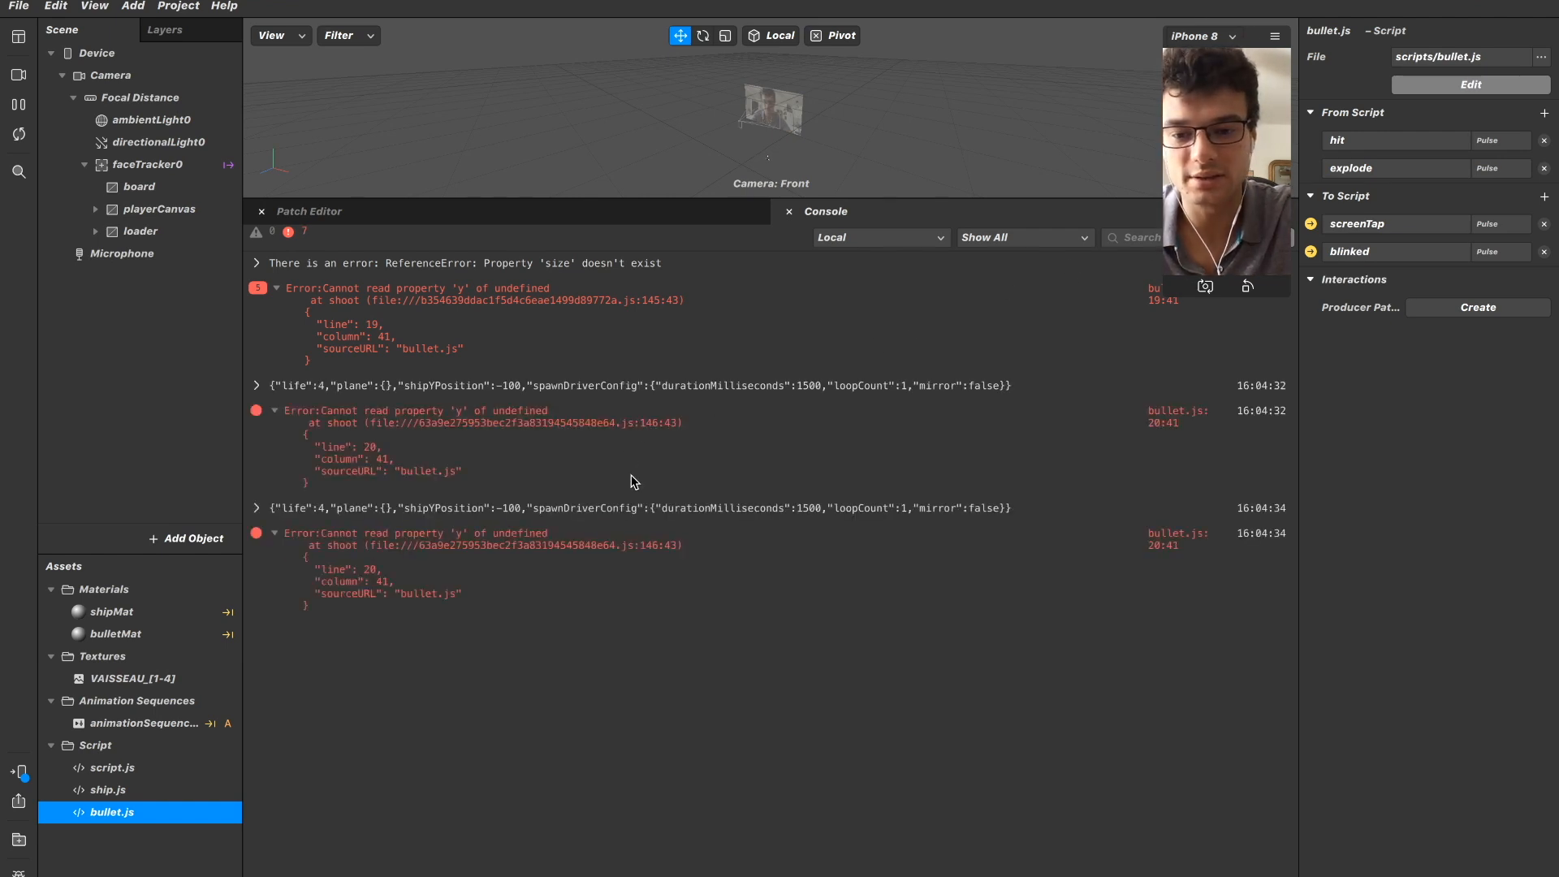
key(super+Tab)
Back in bullet.js, extend the log statement to D.log(this.parent.transform) and switch to Spark AR Studio.
click(649, 417)
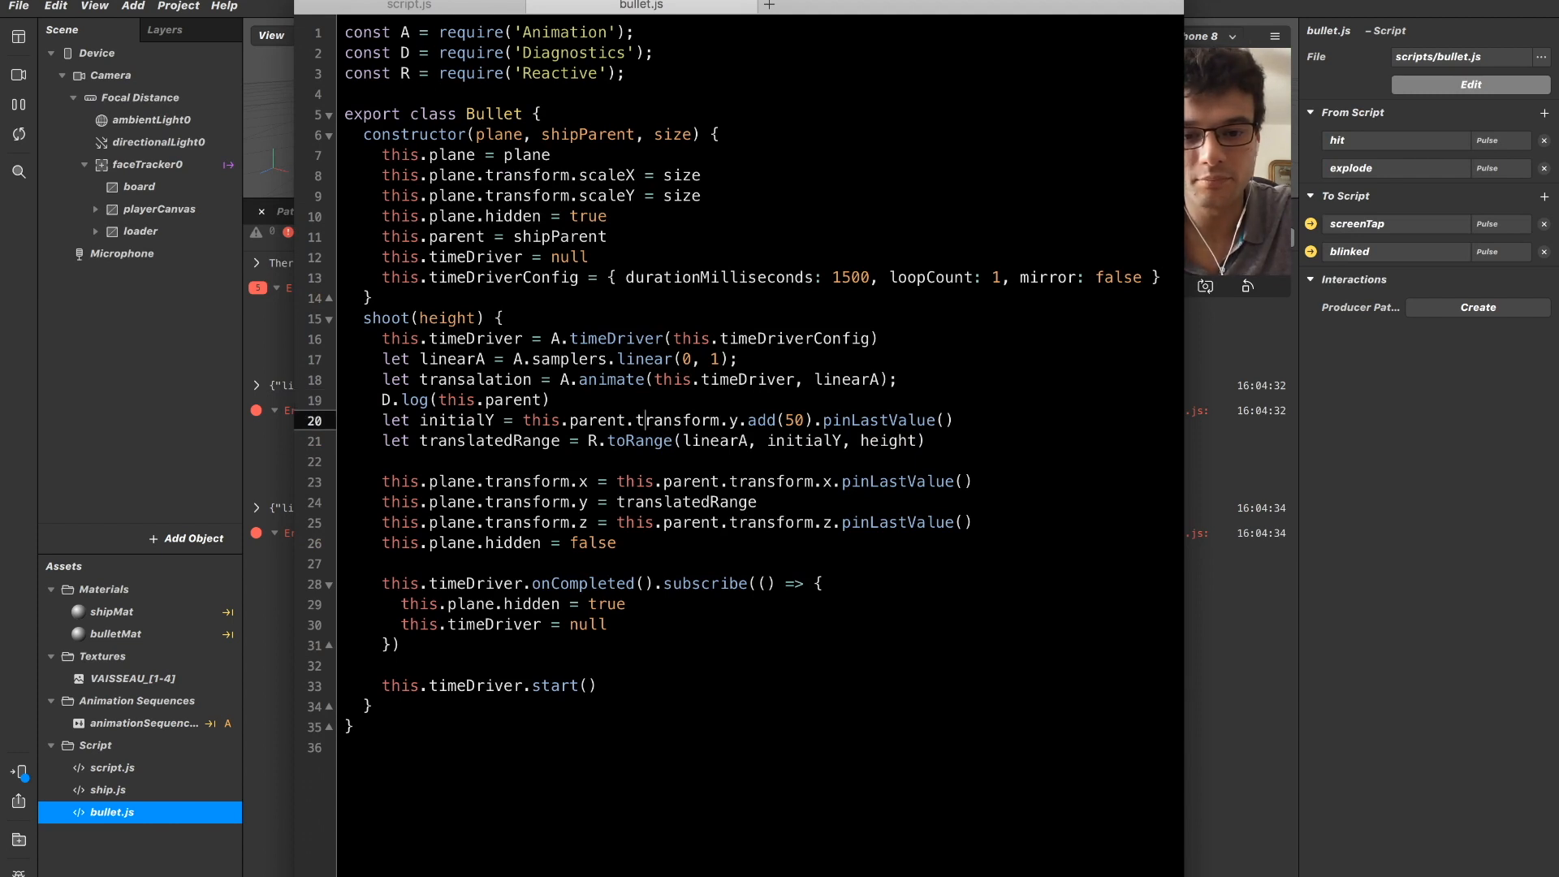
key(Up)
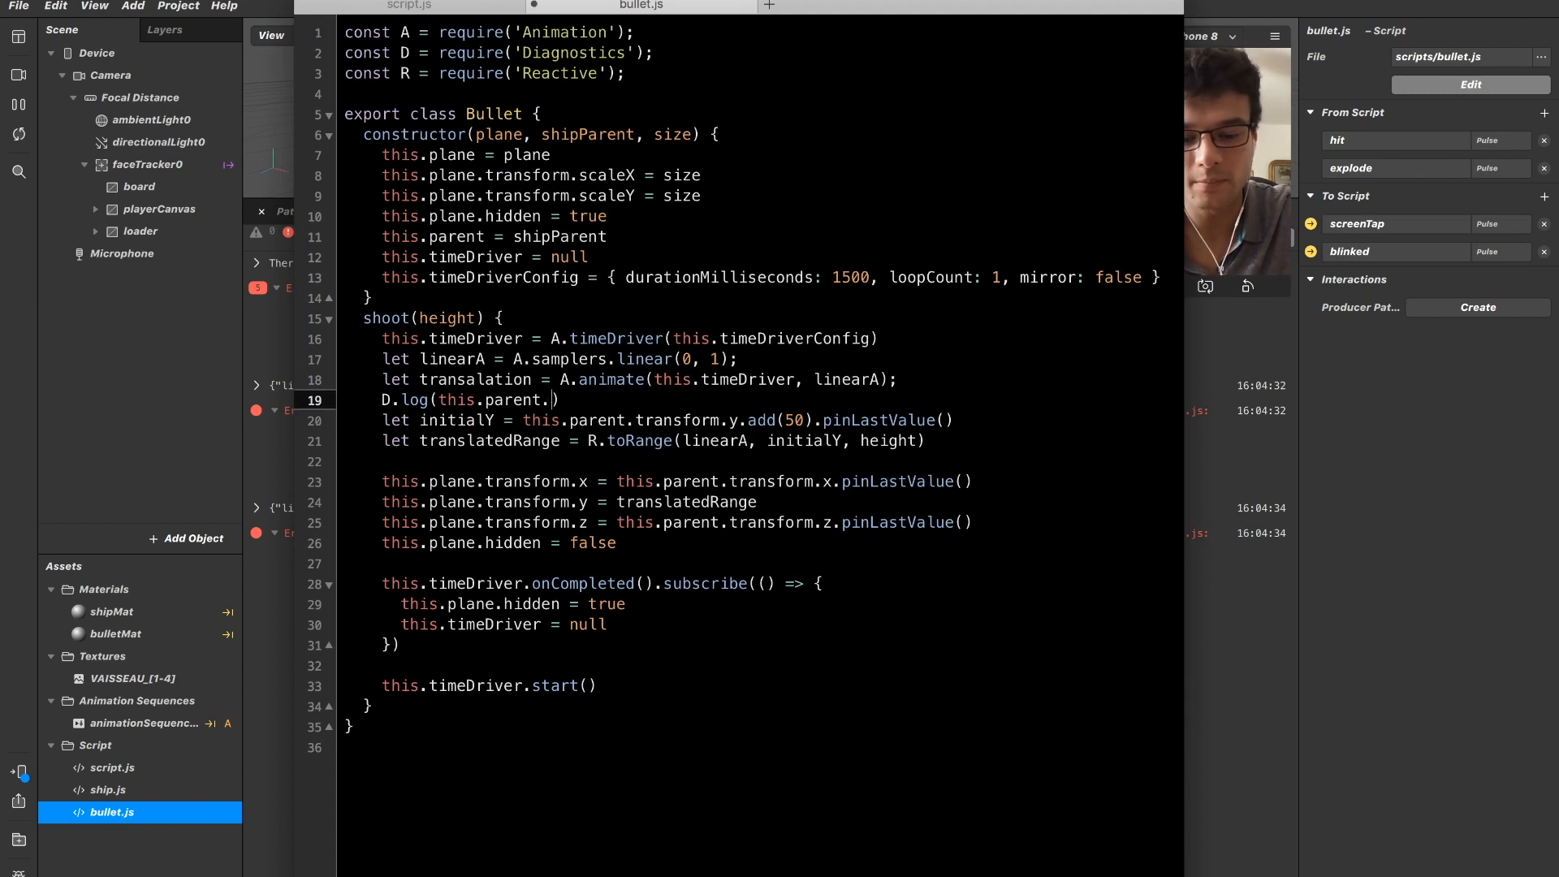
text(.transform)
click(1208, 407)
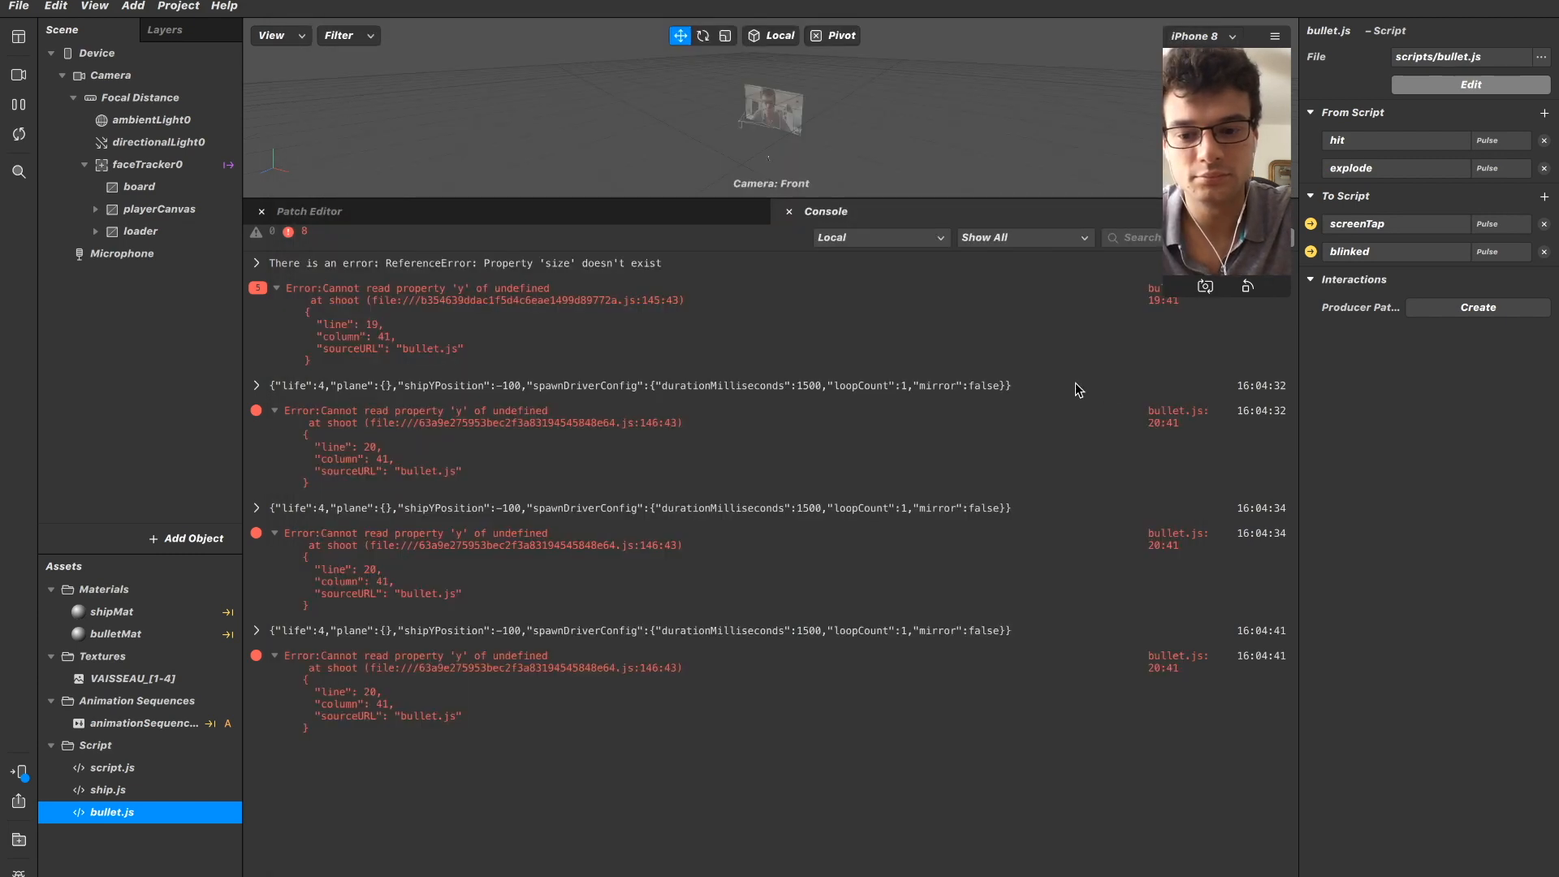
Return to bullet.js and examine the this.parent reference in the log statement against the shipParent assignment in the constructor.
key(super+Tab)
click(579, 342)
click(553, 379)
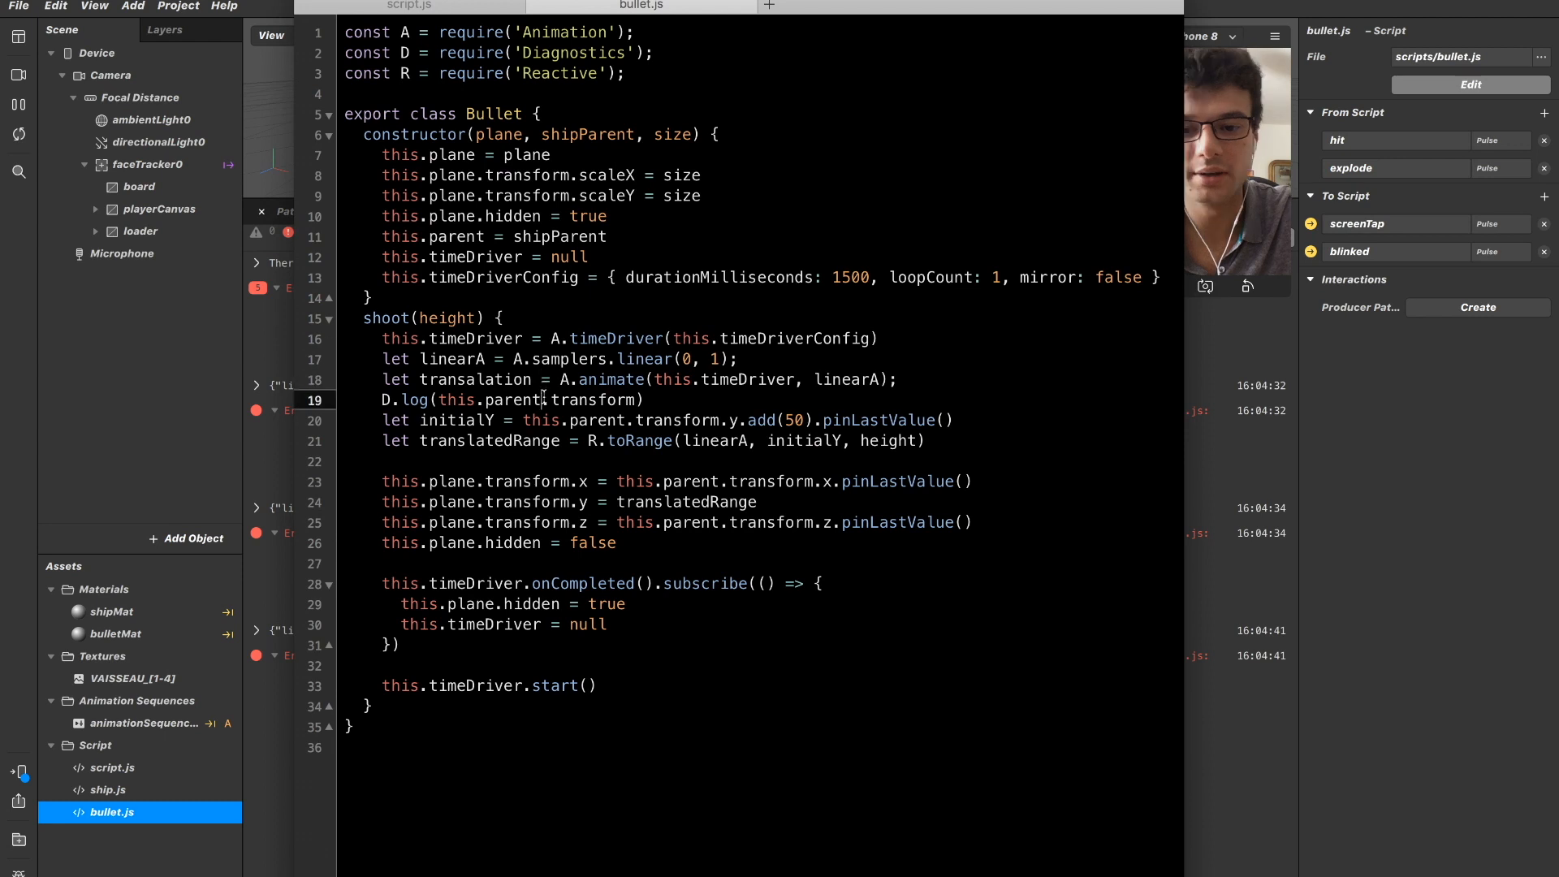
key(Down)
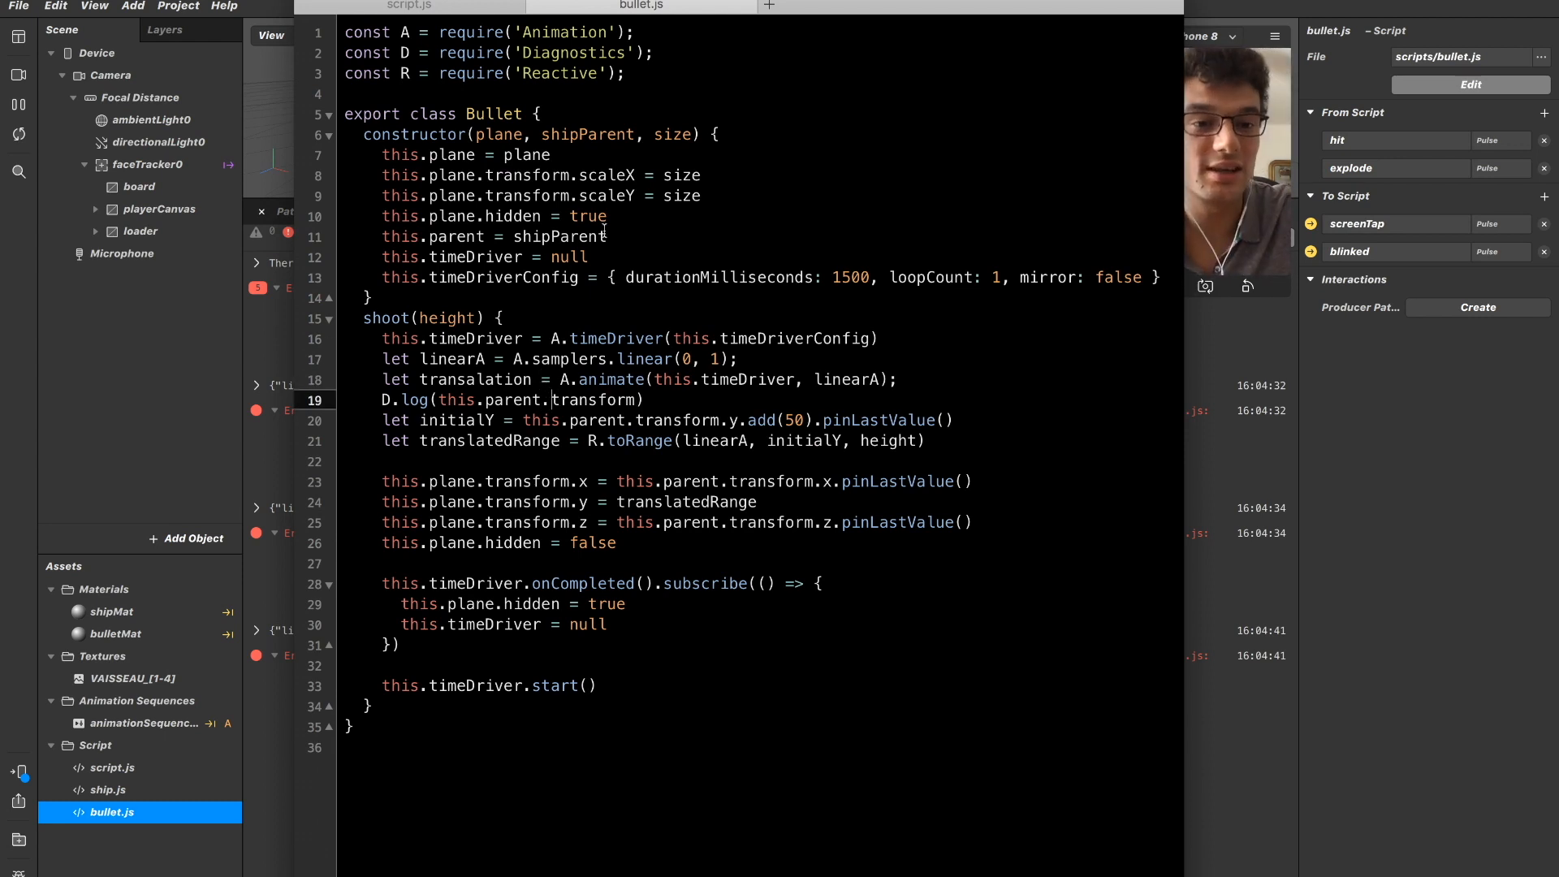
click(571, 309)
key(Down)
key(Down)
key(Up)
key(Up)
key(Down)
key(Down)
key(Down)
key(Down)
key(Down)
key(Down)
key(Down)
key(Up)
key(Up)
key(Up)
key(Right)
key(Down)
key(Up)
key(Right)
key(Right)
key(Right)
key(shift+Left)
key(shift+Left)
key(shift+Left)
key(shift+Left)
key(shift+Left)
key(shift+Left)
key(shift+Left)
key(shift+Left)
key(shift+Left)
key(shift+Left)
key(shift+Left)
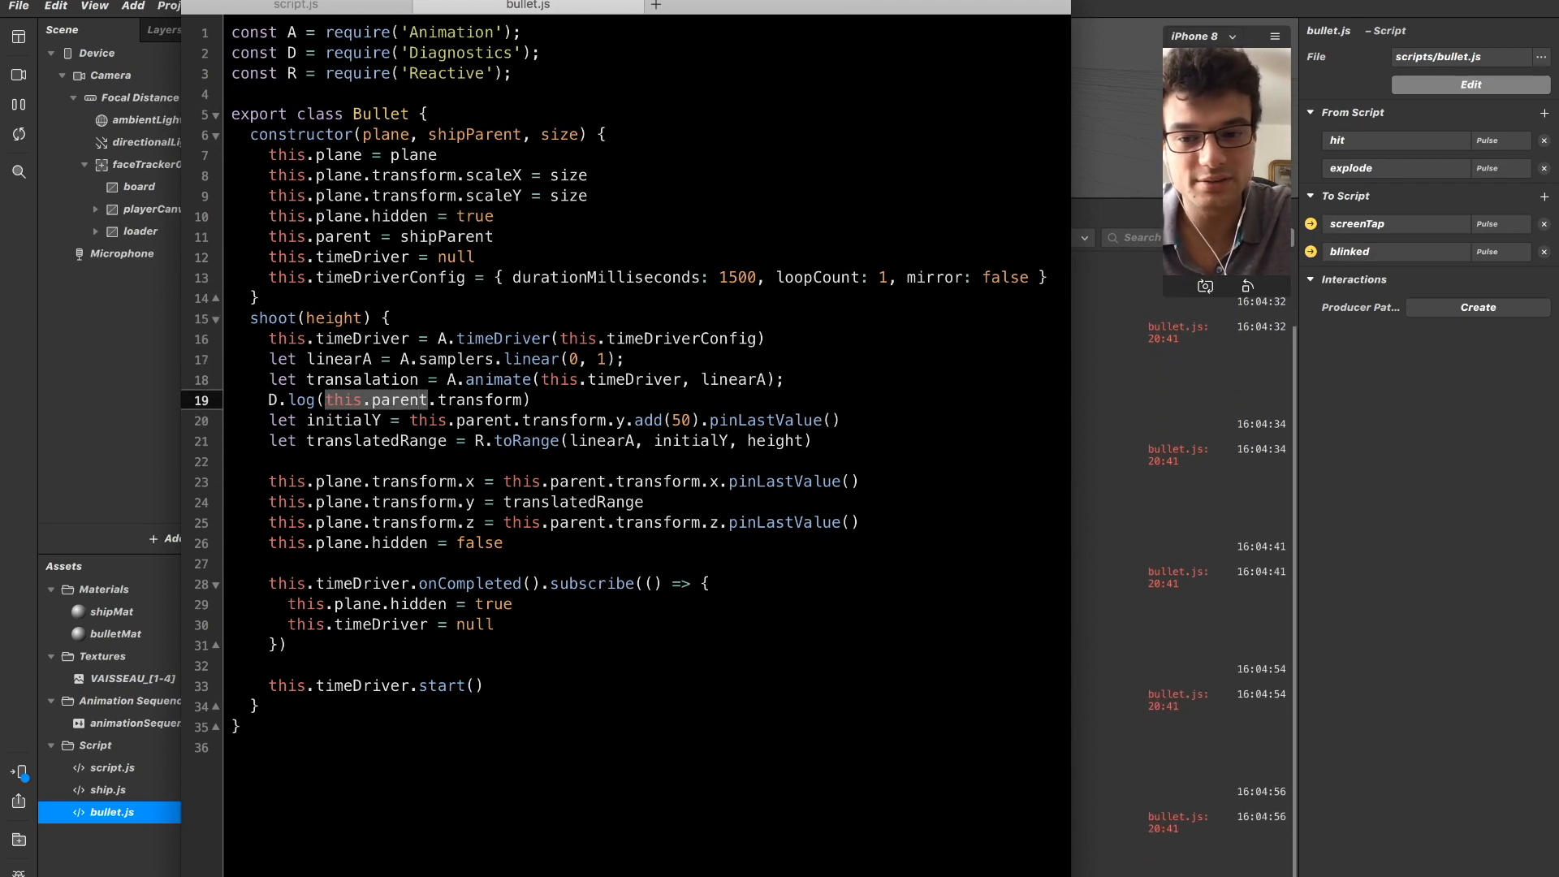
Review the this.plane = plane assignment in the constructor and how plane is used in the lines that follow.
key(Right)
key(Up)
key(Up)
key(Up)
key(Up)
key(Up)
key(Up)
key(Up)
key(Up)
key(Up)
key(Up)
key(Up)
key(Up)
key(Up)
key(Up)
key(Up)
key(Up)
key(Down)
key(Down)
key(Down)
key(Down)
key(Down)
key(Up)
key(super+Right)
key(Up)
key(Down)
key(shift+super+Left)
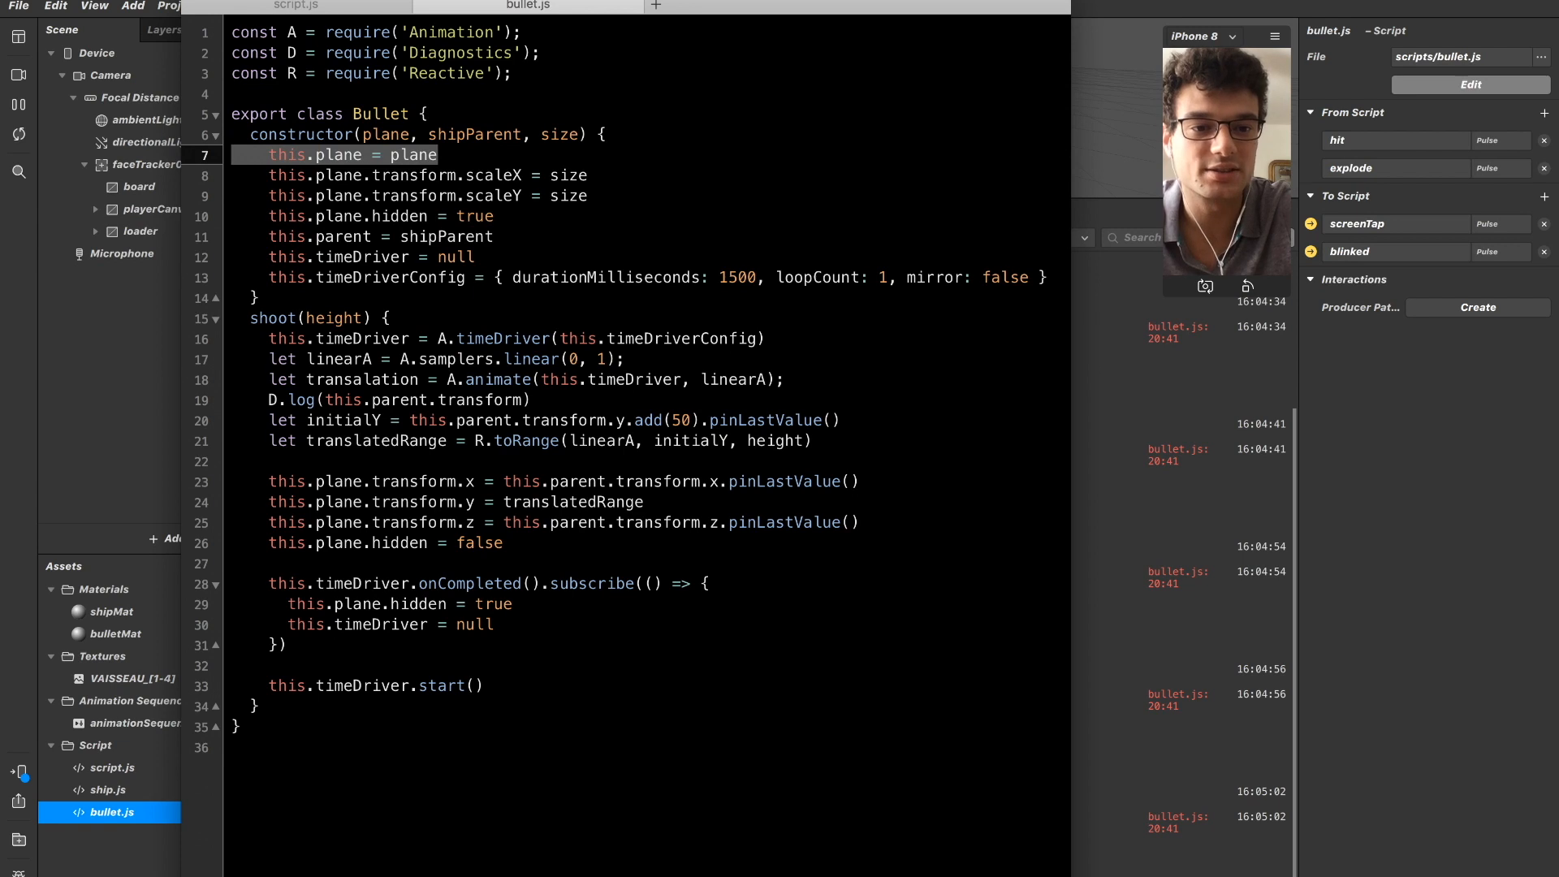
key(Down)
key(Down)
key(Down)
key(Down)
key(Down)
key(Down)
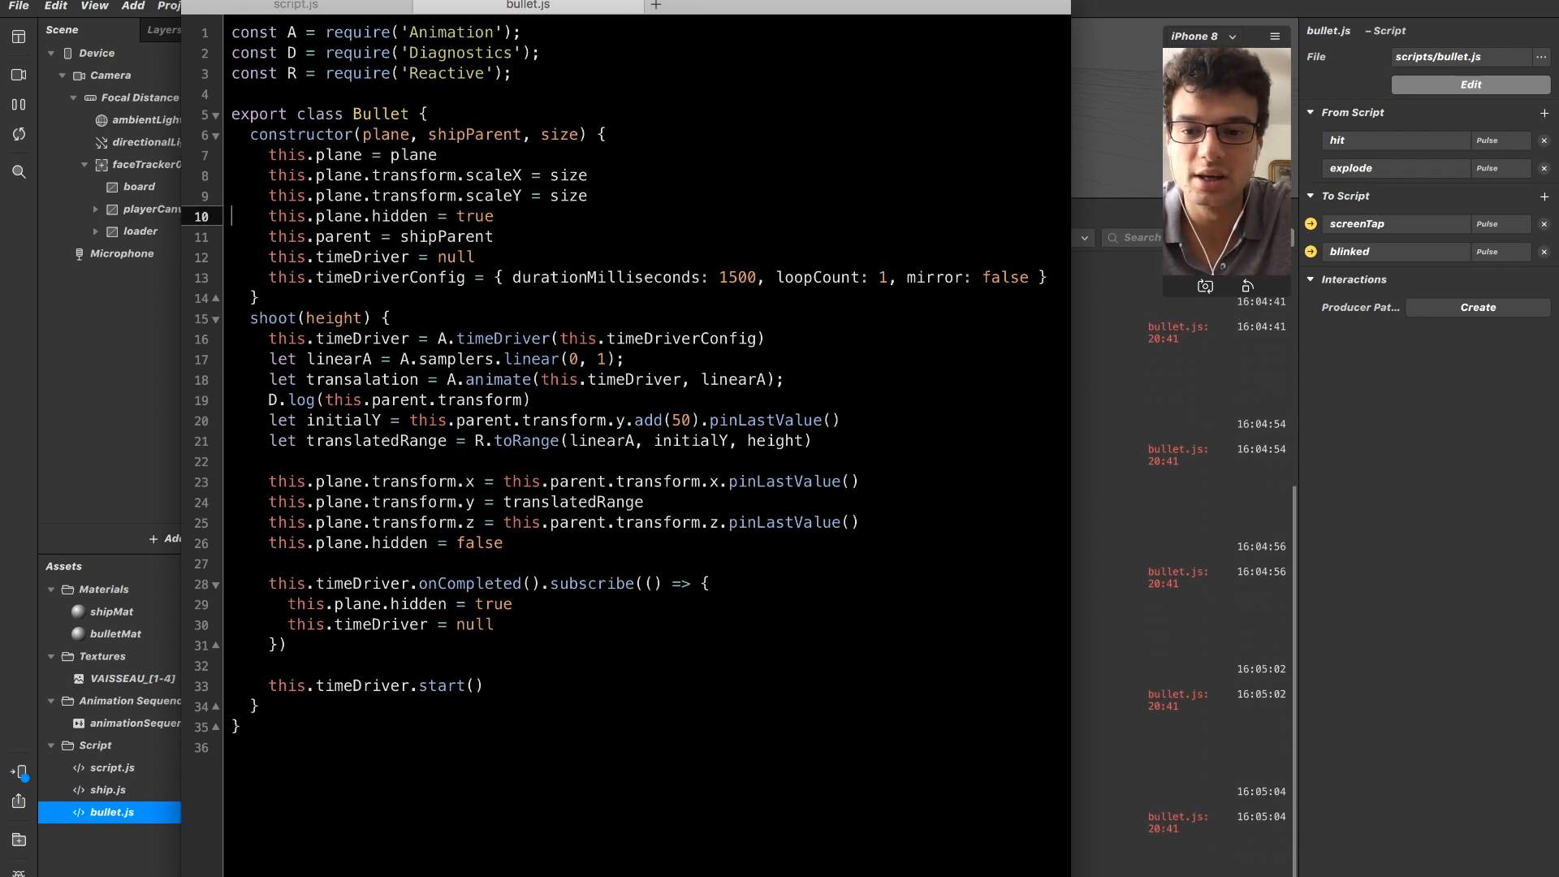
key(Down)
key(Down)
key(Down)
key(Down)
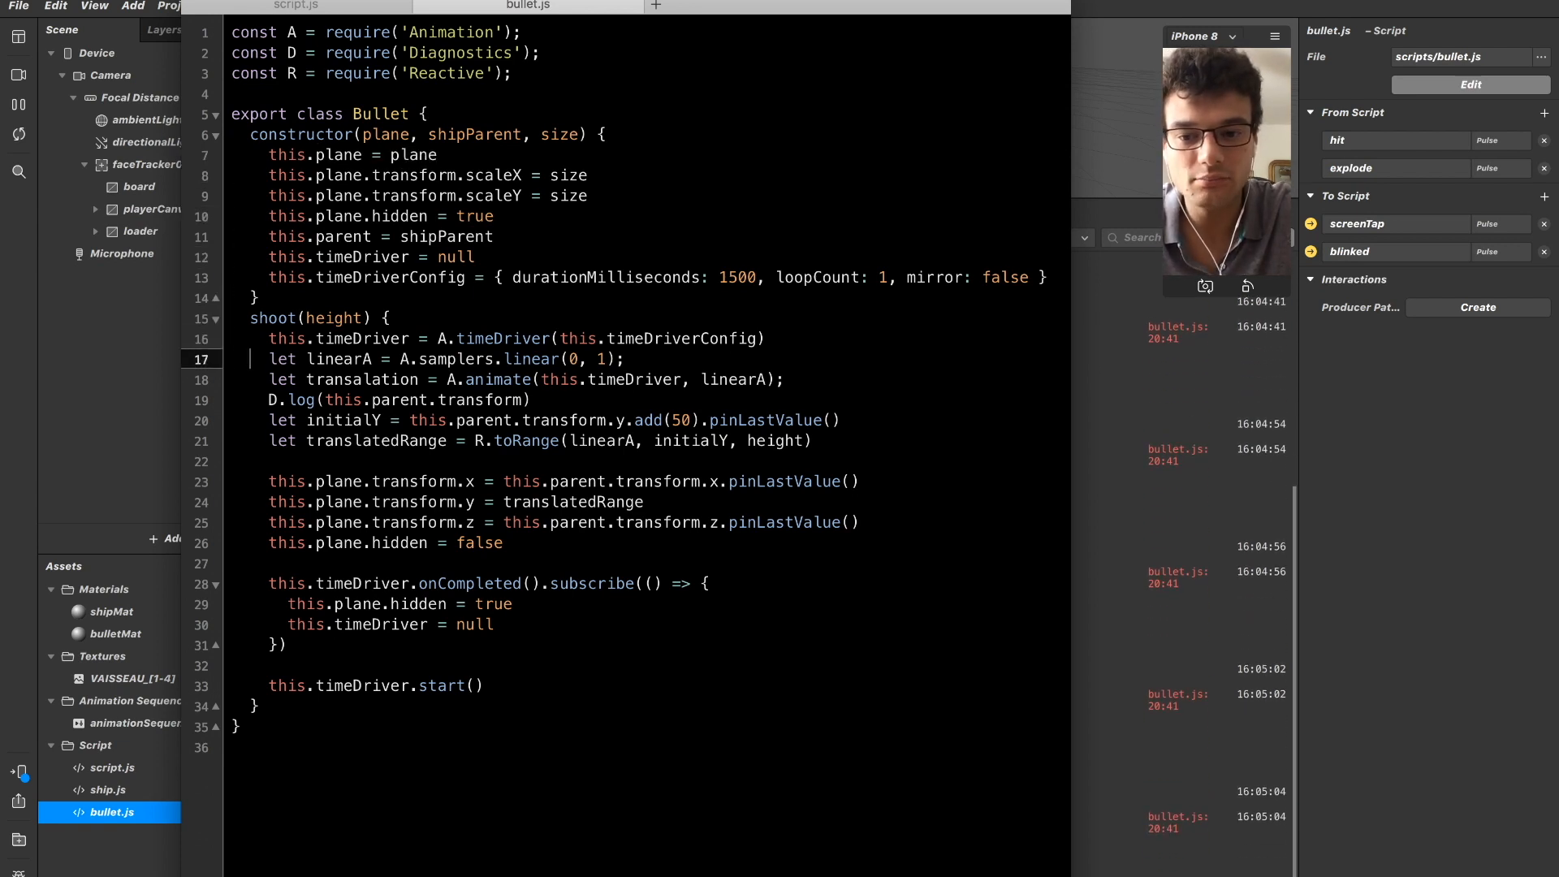
Insert plane between this.parent and transform in the initialY, transform.x and transform.z lines of shoot().
key(Down)
key(Down)
key(Down)
key(Down)
key(Down)
key(Down)
key(Up)
key(Right)
key(Right)
key(Right)
key(Right)
key(Right)
key(Right)
key(Right)
key(Right)
key(Right)
key(Right)
key(Right)
key(Right)
key(Right)
key(Right)
key(Right)
key(Right)
key(Right)
key(Right)
key(Right)
key(Right)
key(Up)
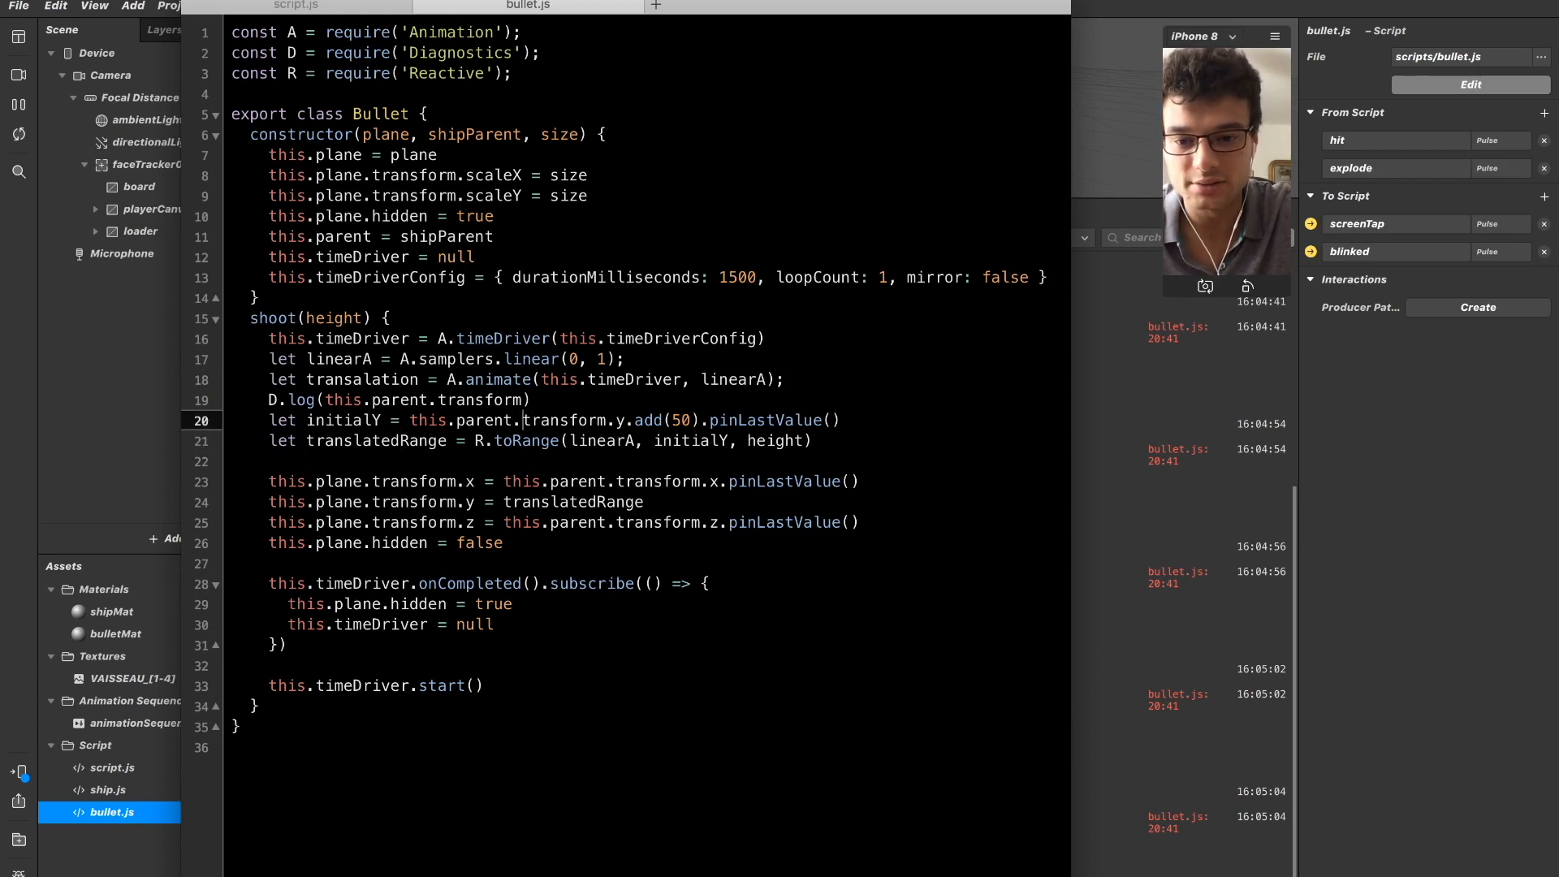
text(plane.)
key(Down)
key(Down)
key(Down)
key(Right)
key(Right)
key(Right)
key(Right)
text(.)
key(BackSpace)
text(plane.)
key(Down)
key(Down)
key(Left)
key(Left)
key(Left)
key(Left)
key(Left)
key(Left)
text(plane.)
key(super+Left)
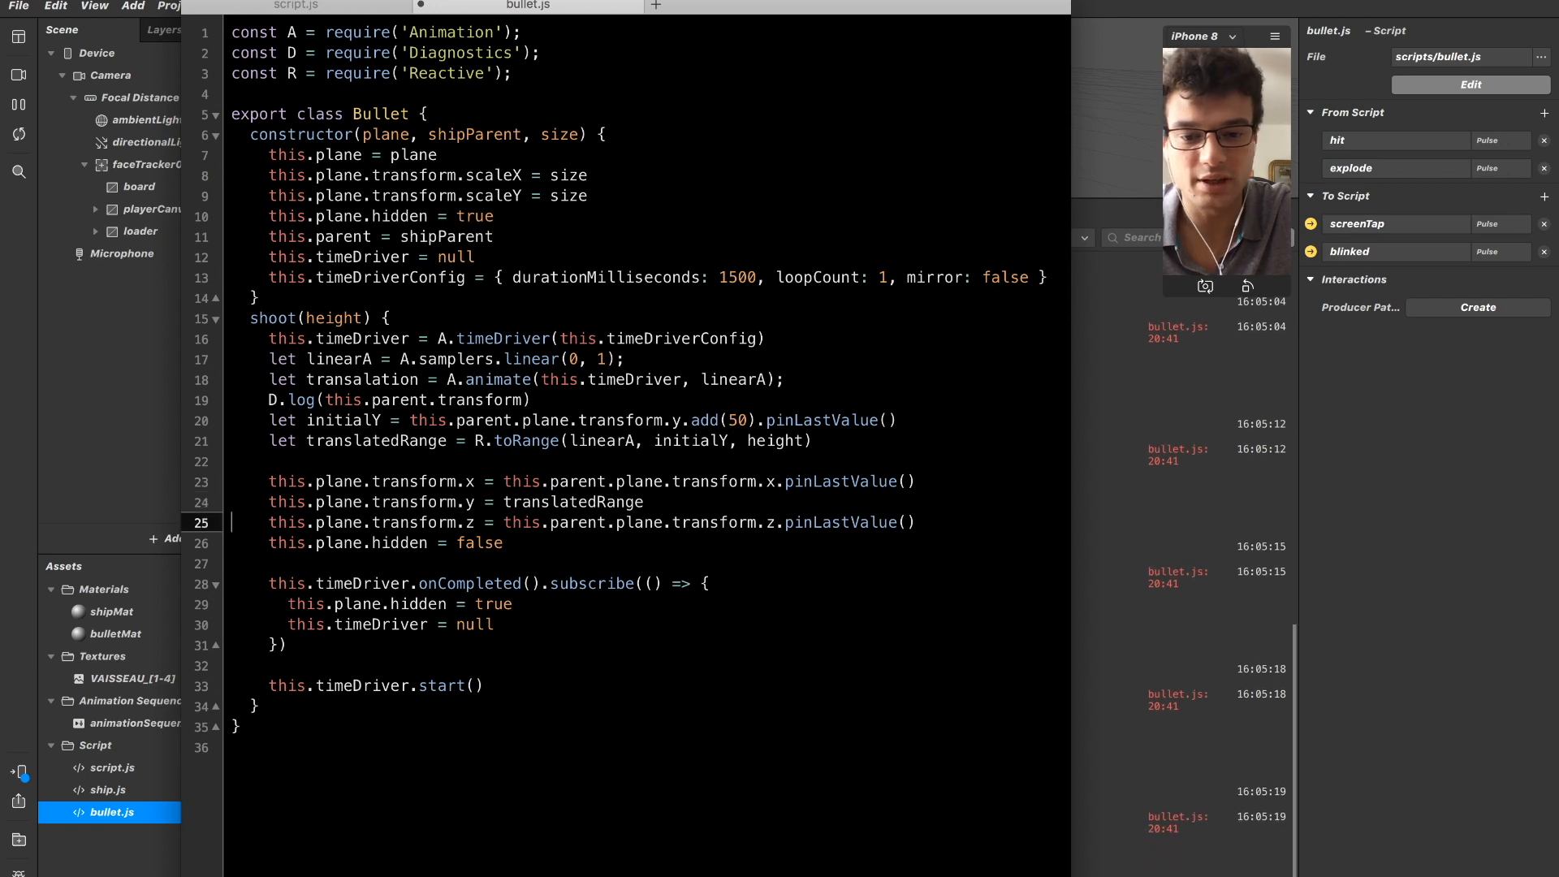
key(Up)
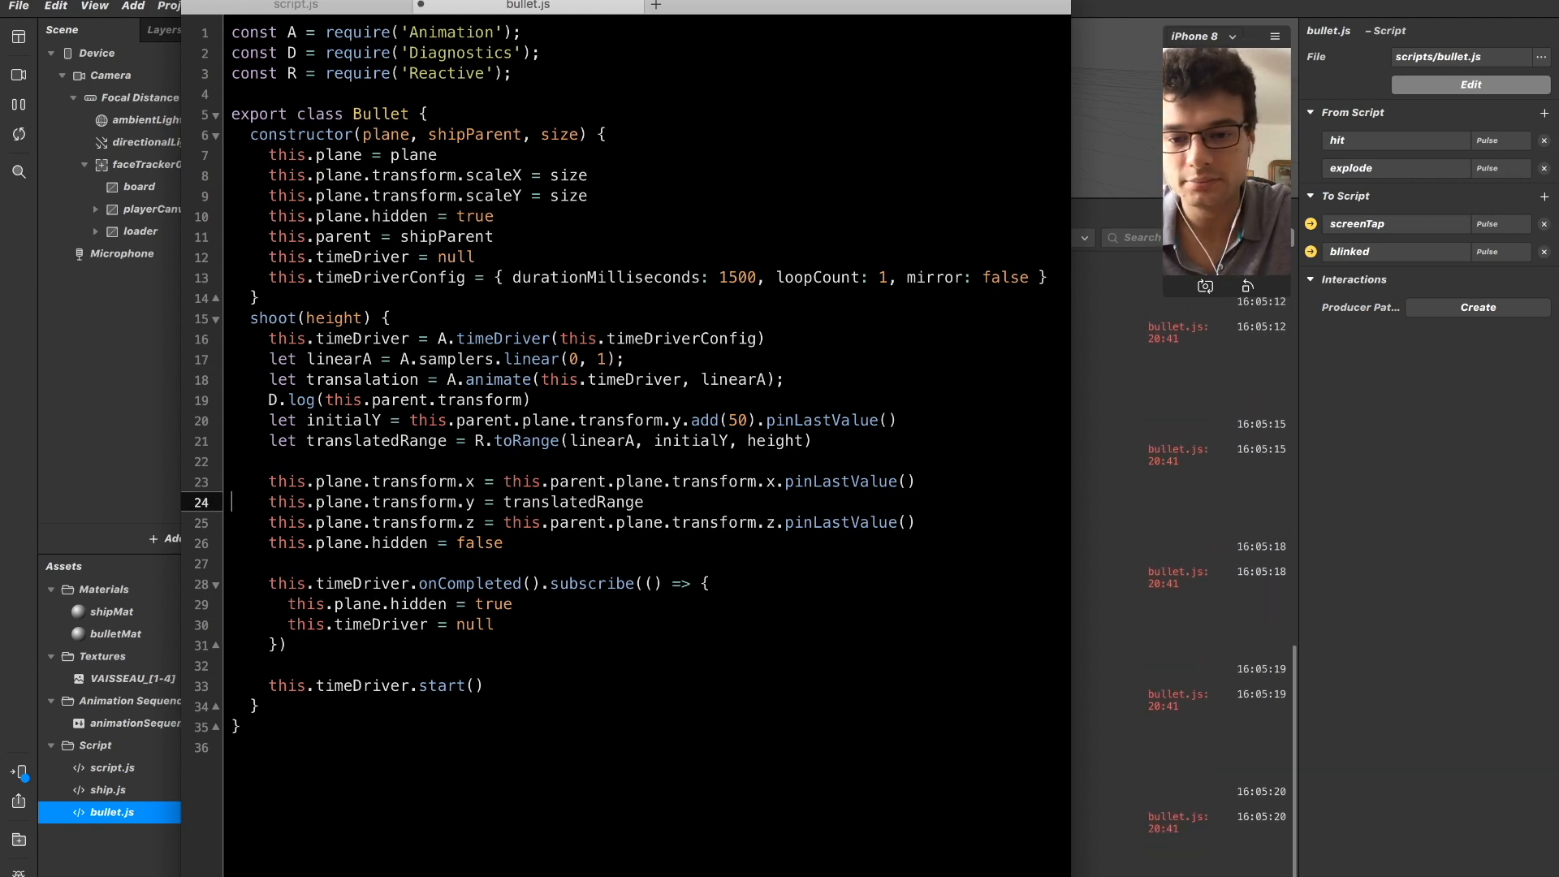
In Spark AR Studio, clear the console and enlarge the device preview.
click(1168, 298)
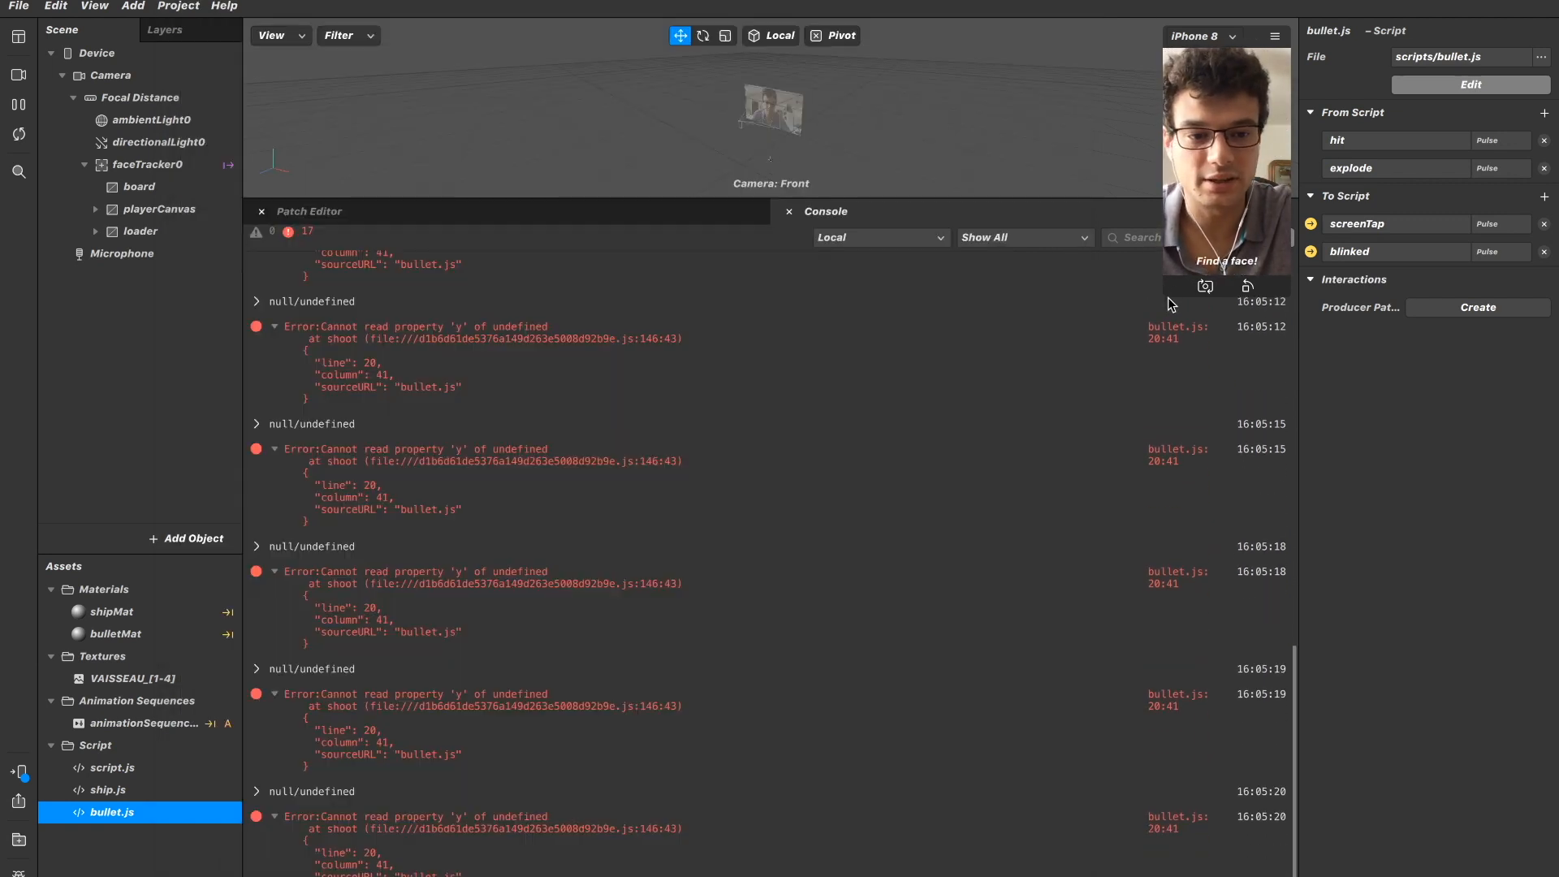
drag(1167, 297, 1212, 218)
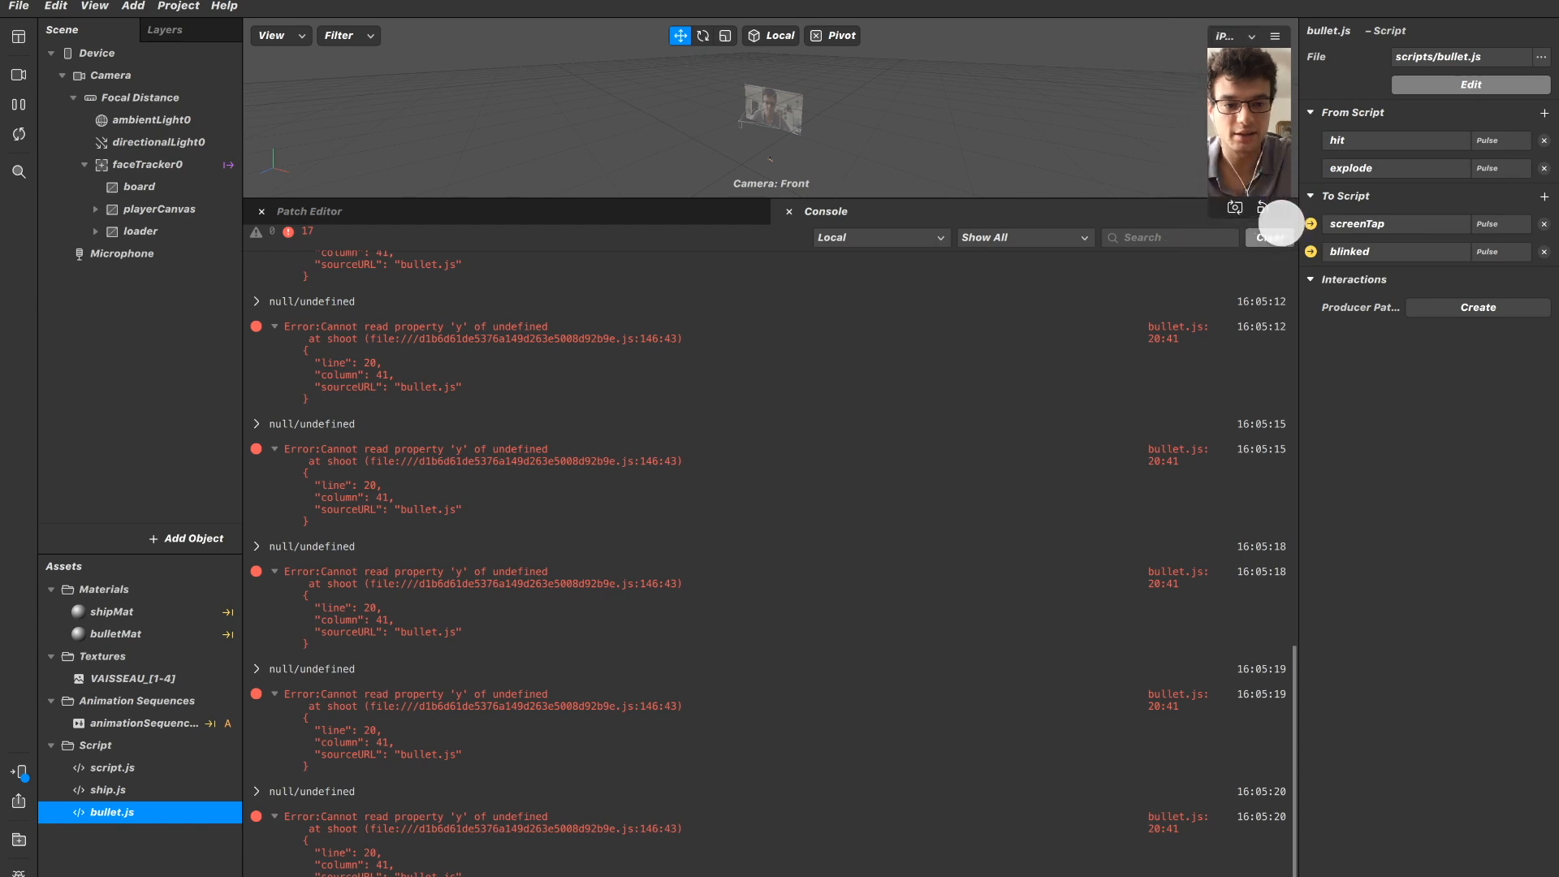
click(1270, 238)
drag(1210, 208, 546, 373)
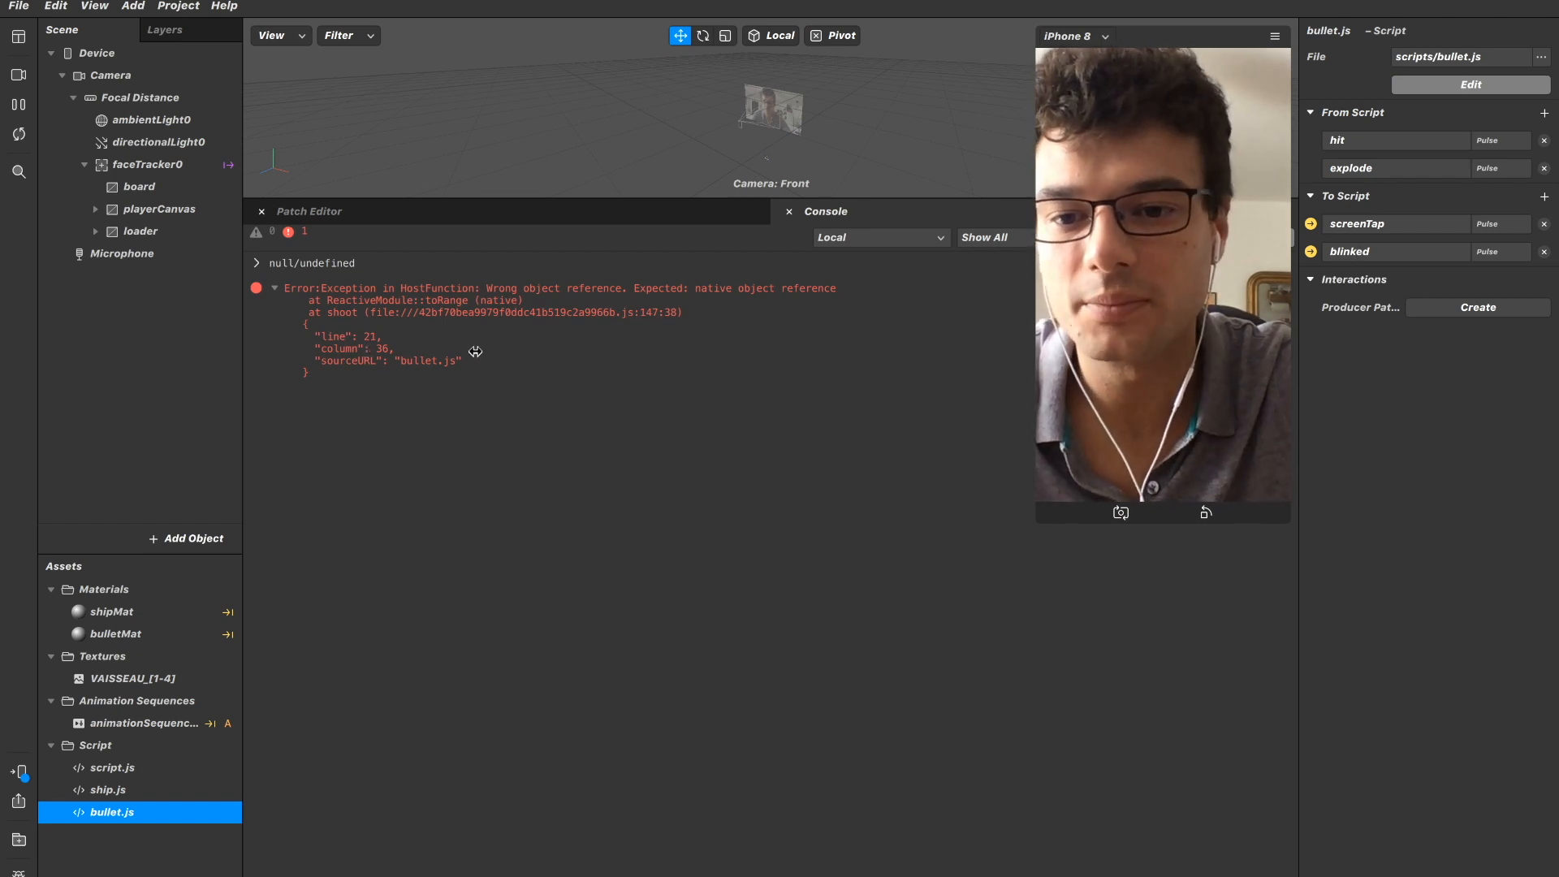
Back in bullet.js, examine the translatedRange line and the arguments passed to R.toRange.
key(super+Tab)
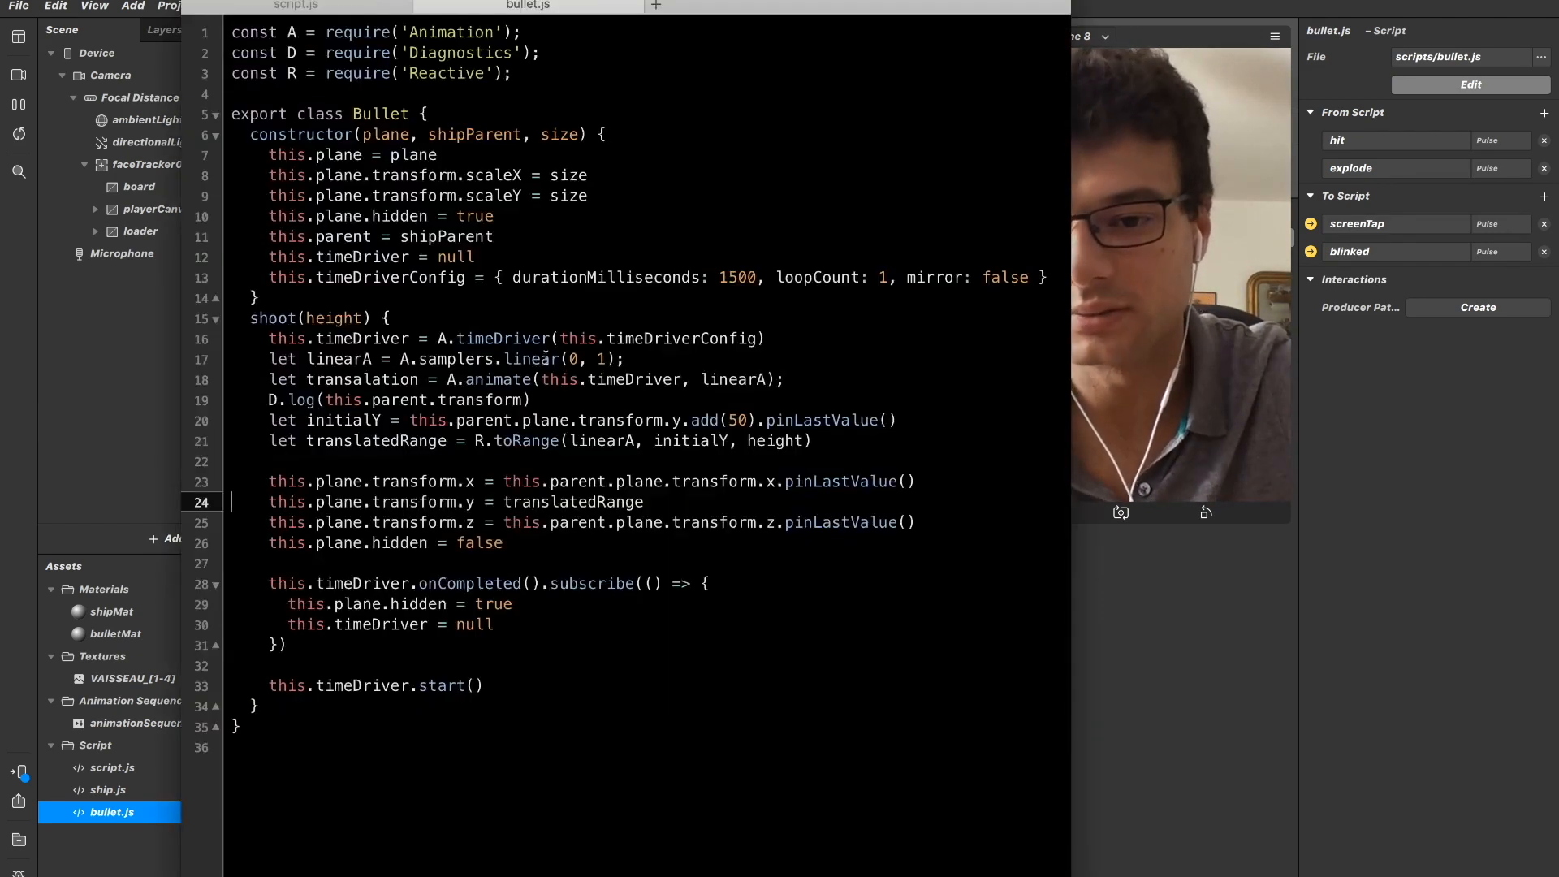
click(346, 447)
key(Right)
key(Right)
key(Right)
key(Right)
key(Right)
key(Right)
key(Right)
key(Right)
key(Right)
key(Right)
key(Right)
key(Right)
key(Right)
key(Right)
key(Right)
key(Right)
key(Right)
key(Right)
key(Right)
key(Right)
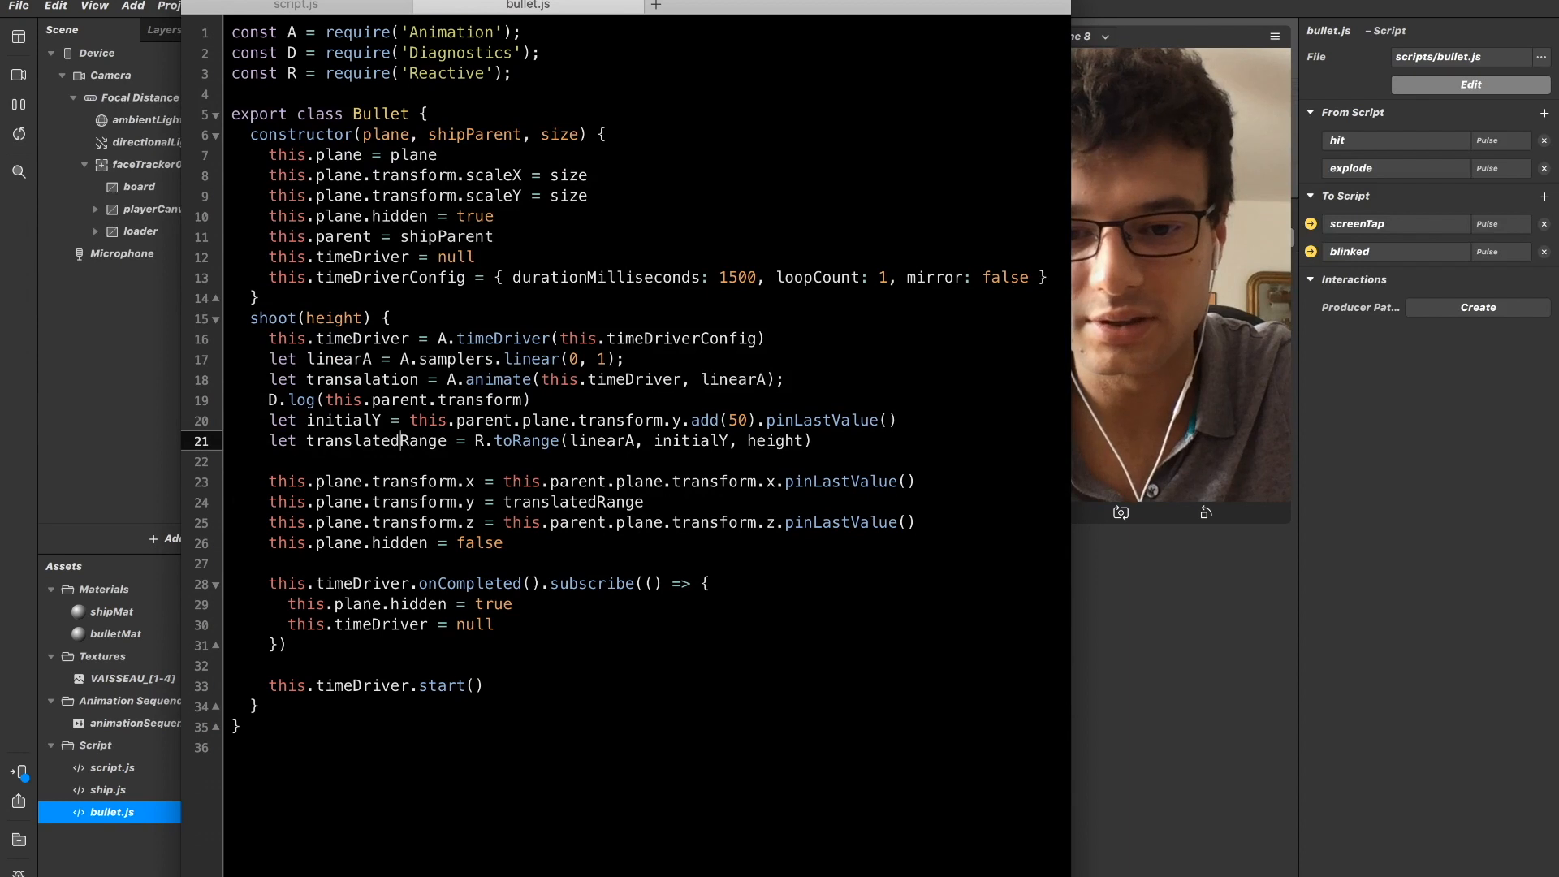
key(Right)
key(Right)
key(Left)
key(Left)
key(Left)
key(Left)
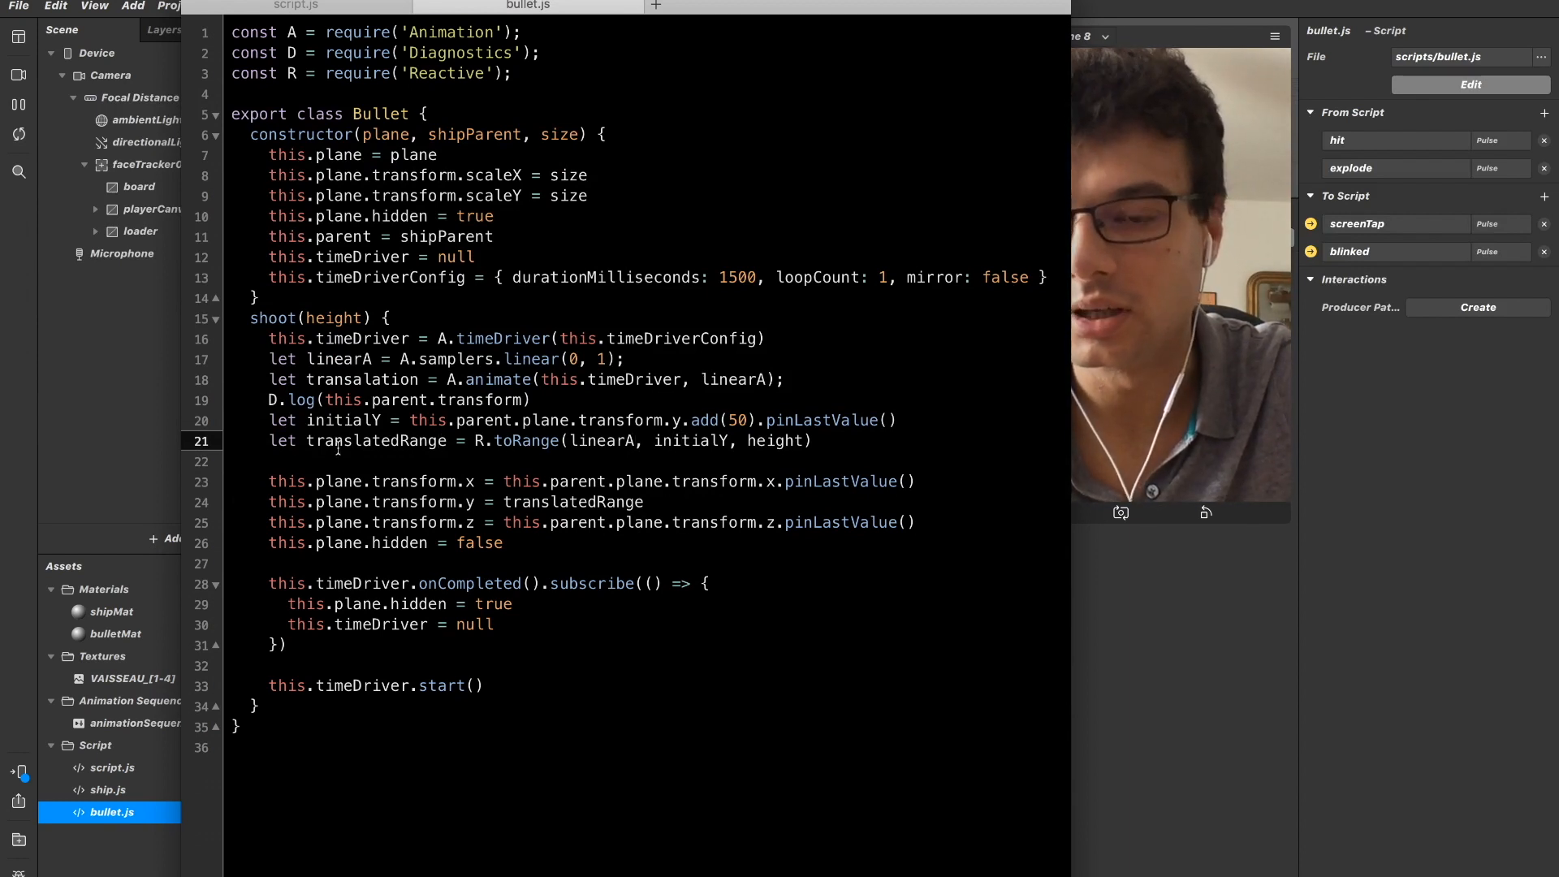
In script.js, pass height as the argument of the LOADER[NEXT_BULLET].shoot() call in the results[4] subscription.
click(339, 5)
scroll(558, 496, down, 2)
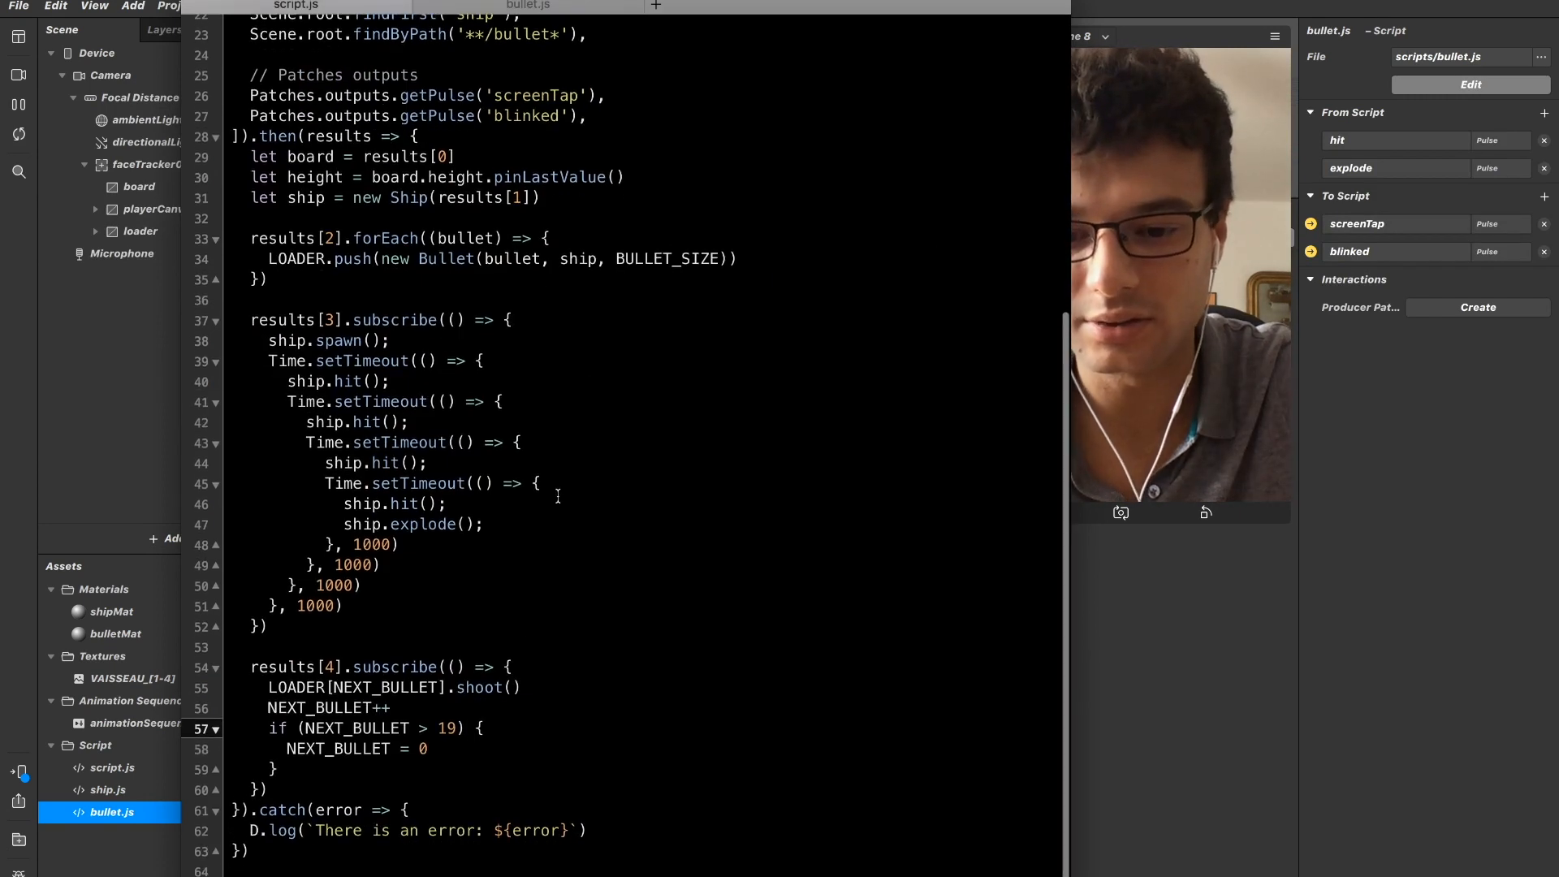
click(509, 688)
key(Right)
key(Right)
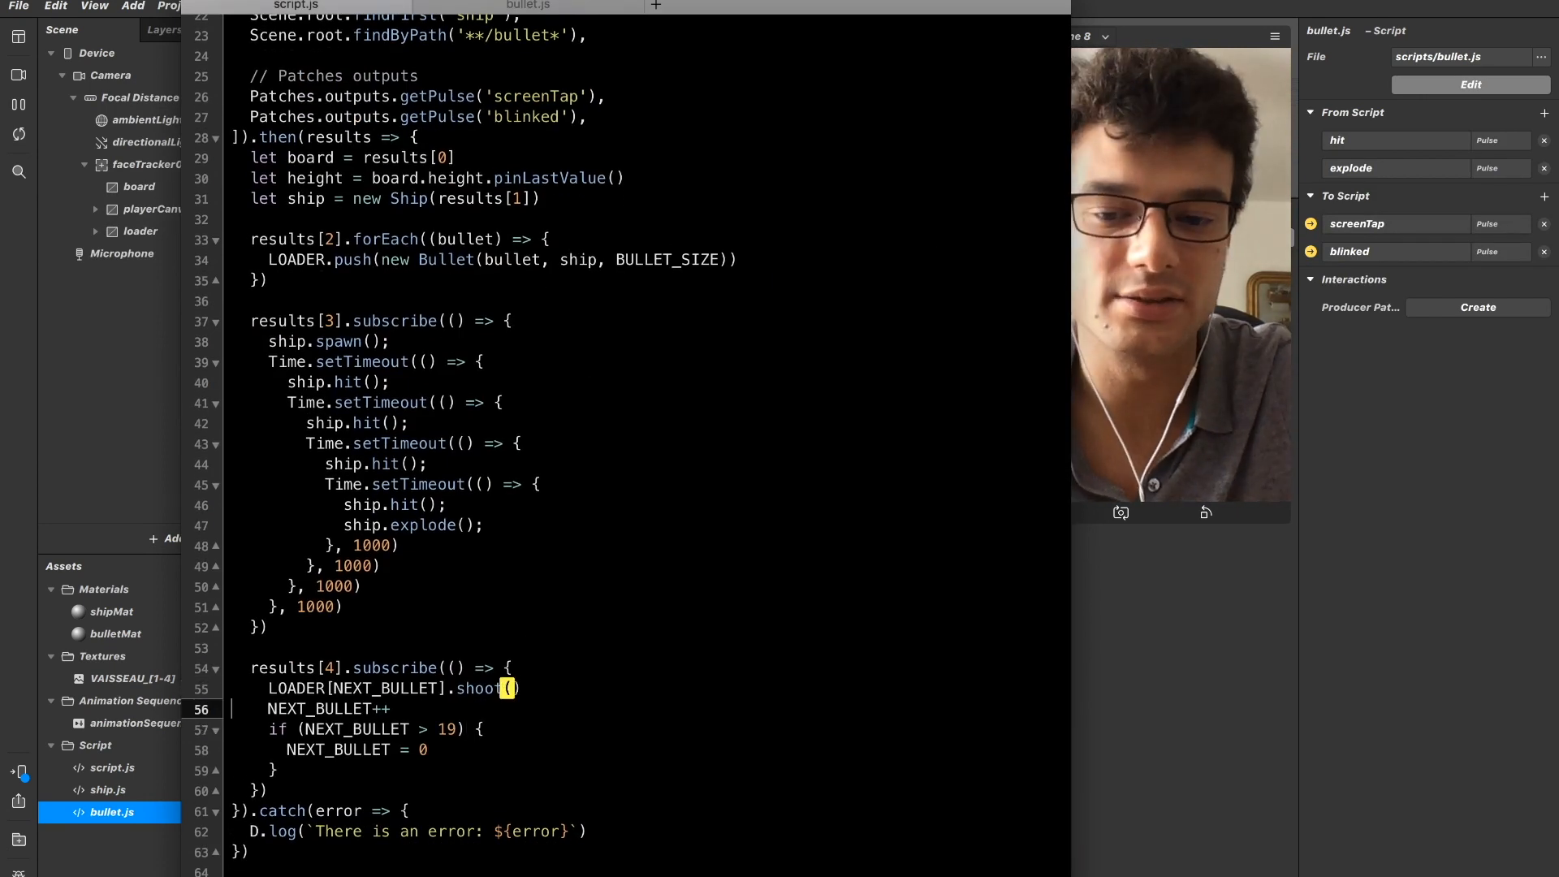
key(shift+Up)
key(Right)
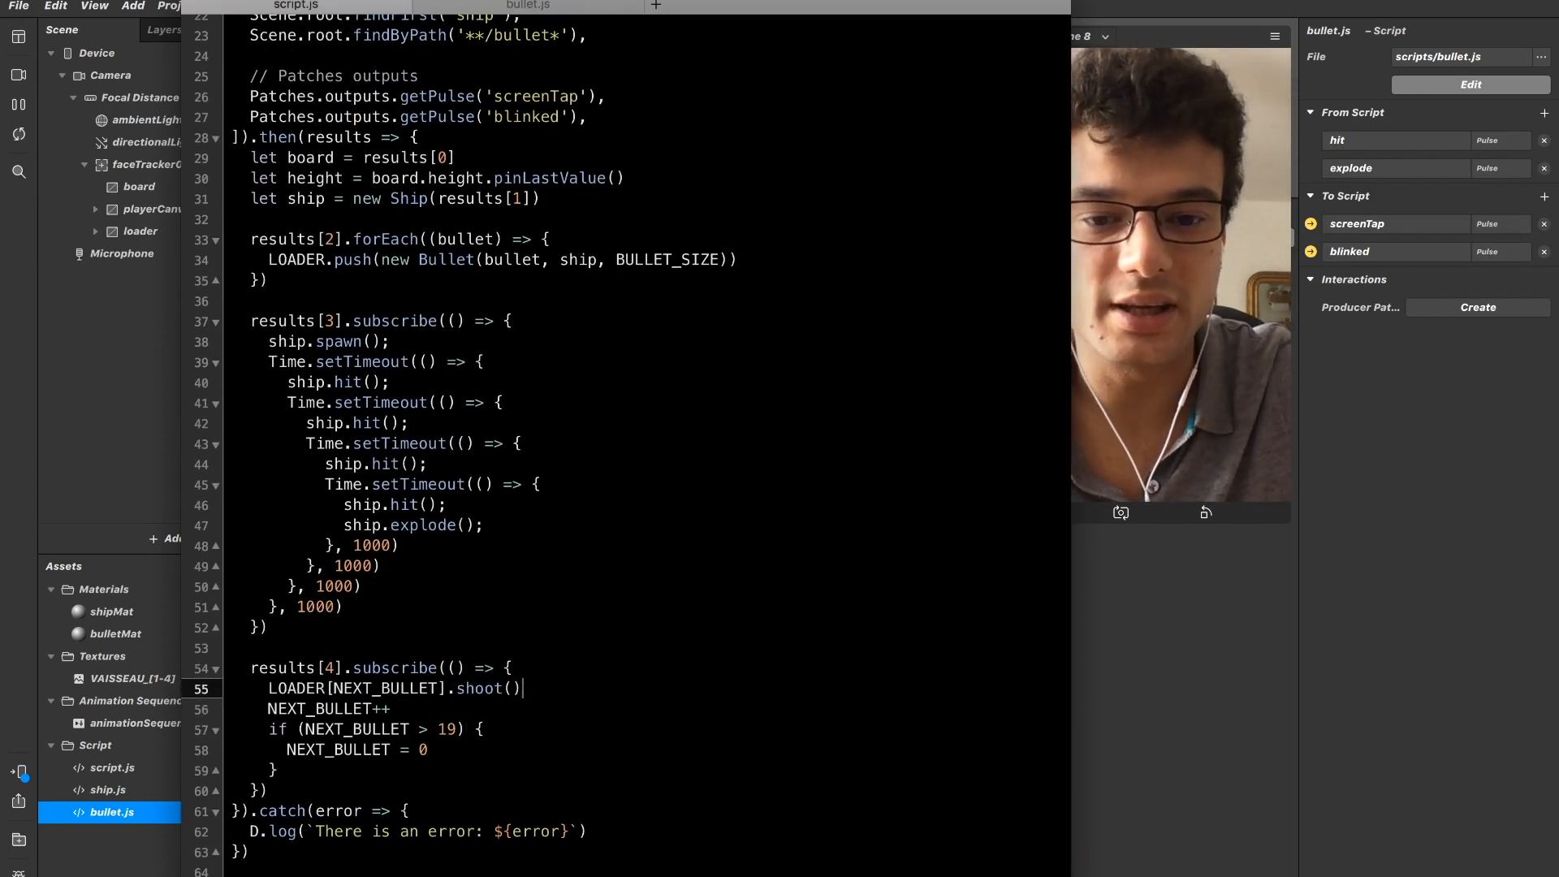
key(Left)
text(height)
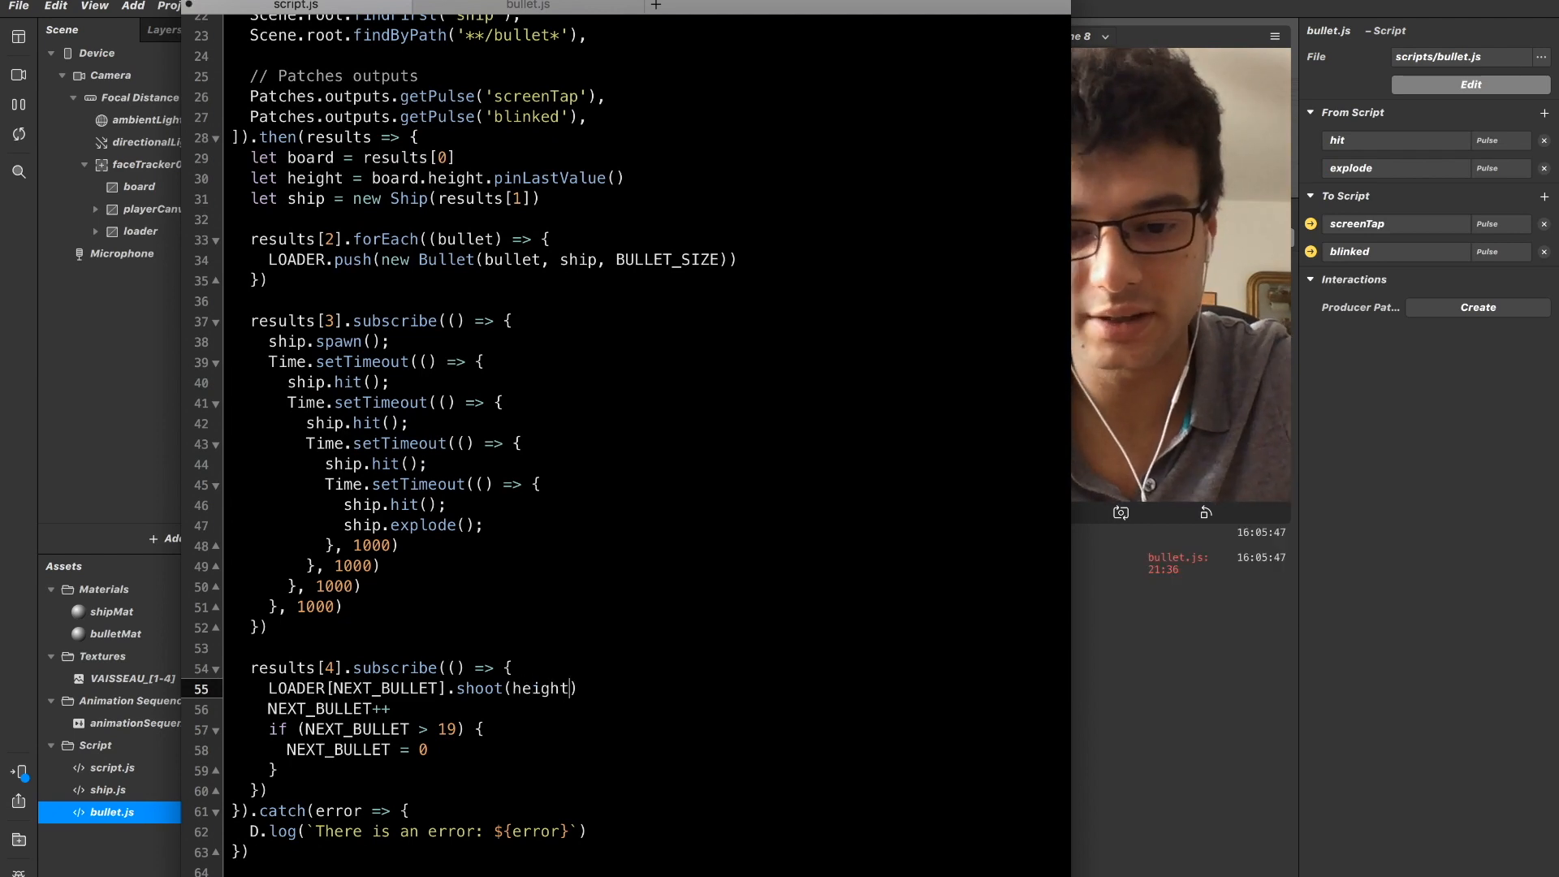
Check the console in Spark AR Studio for shoot() errors and return to bullet.js in the code editor.
click(1186, 729)
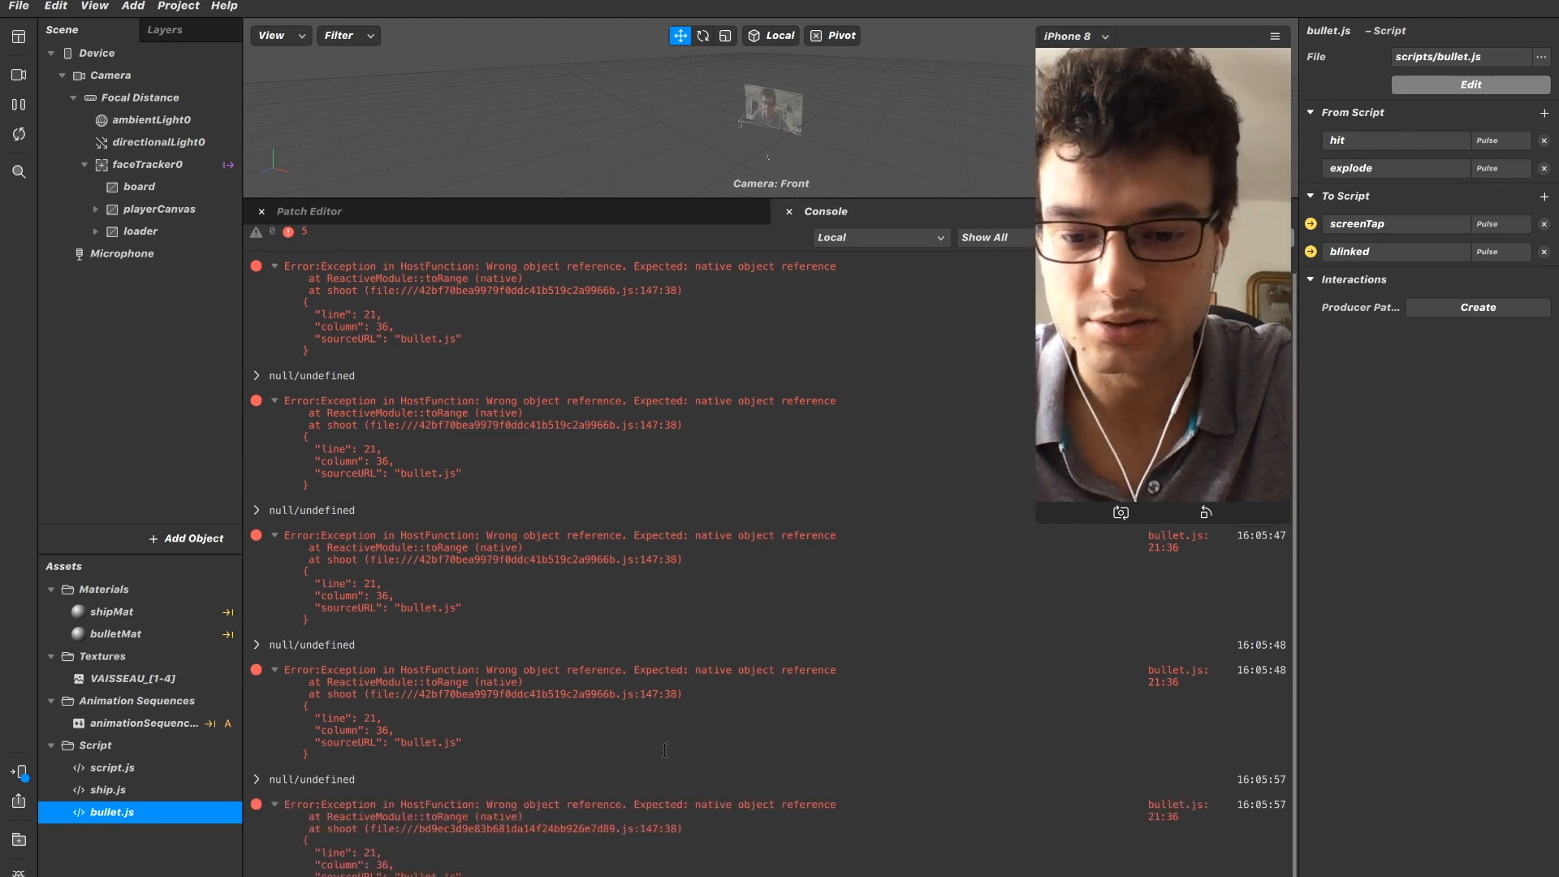
key(super+Tab)
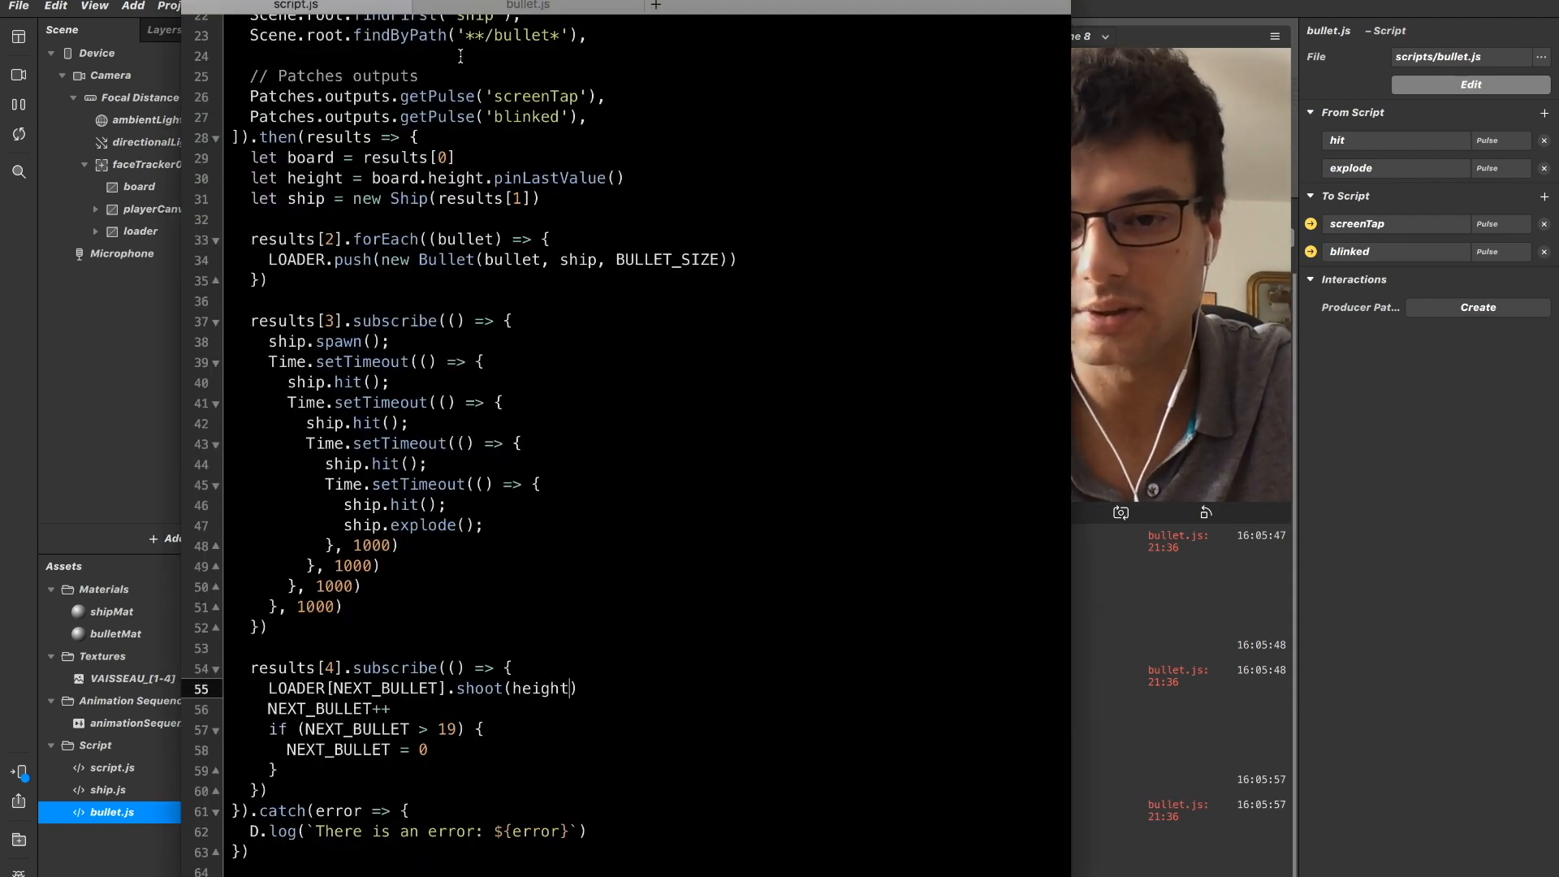
drag(468, 5, 531, 26)
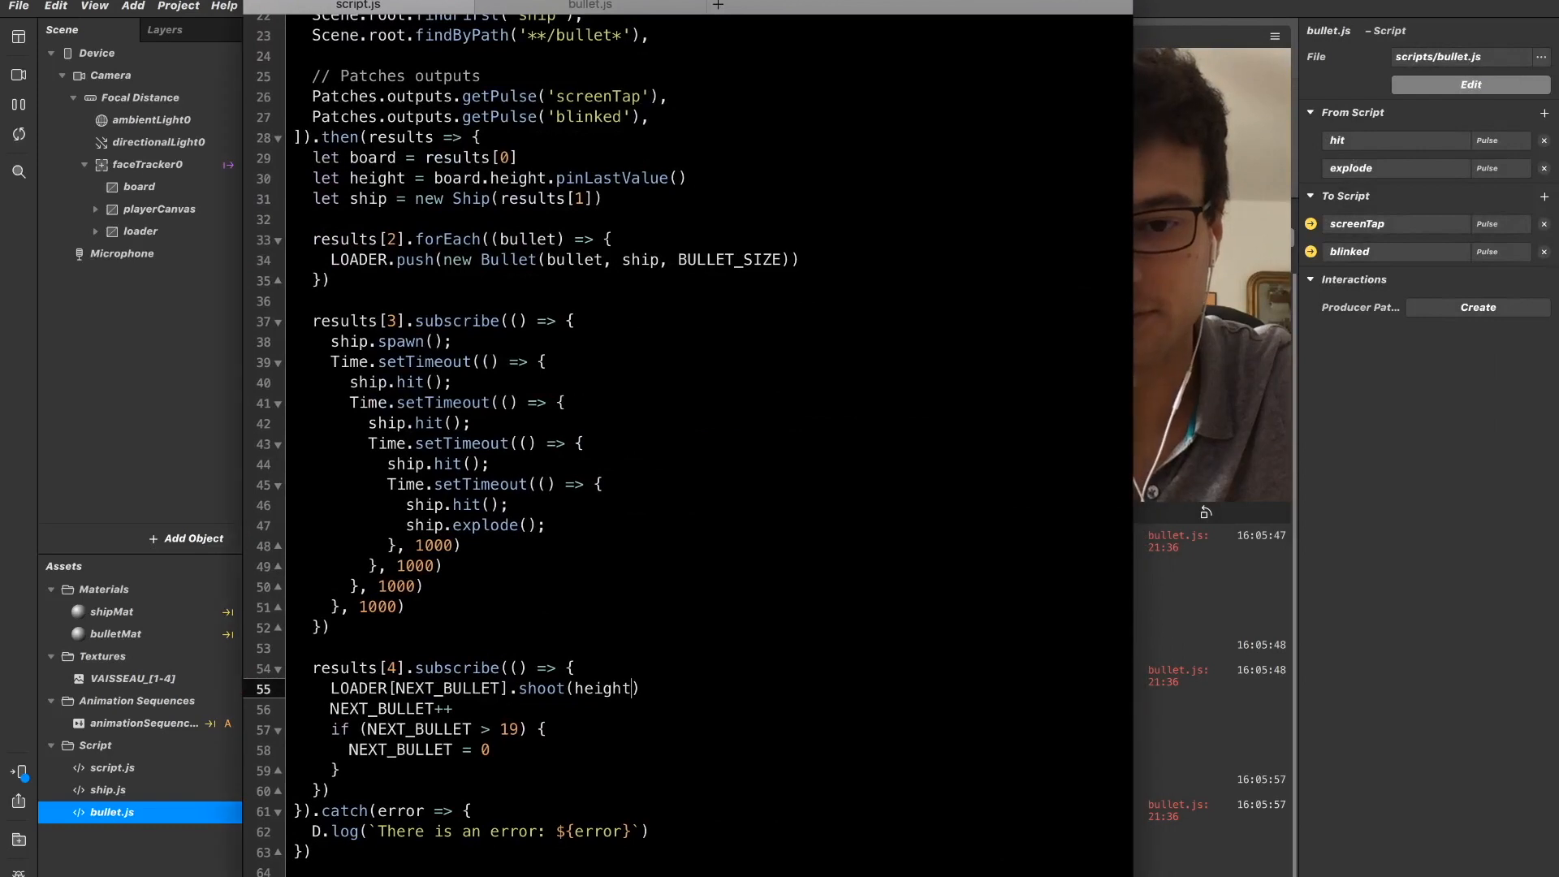
click(530, 4)
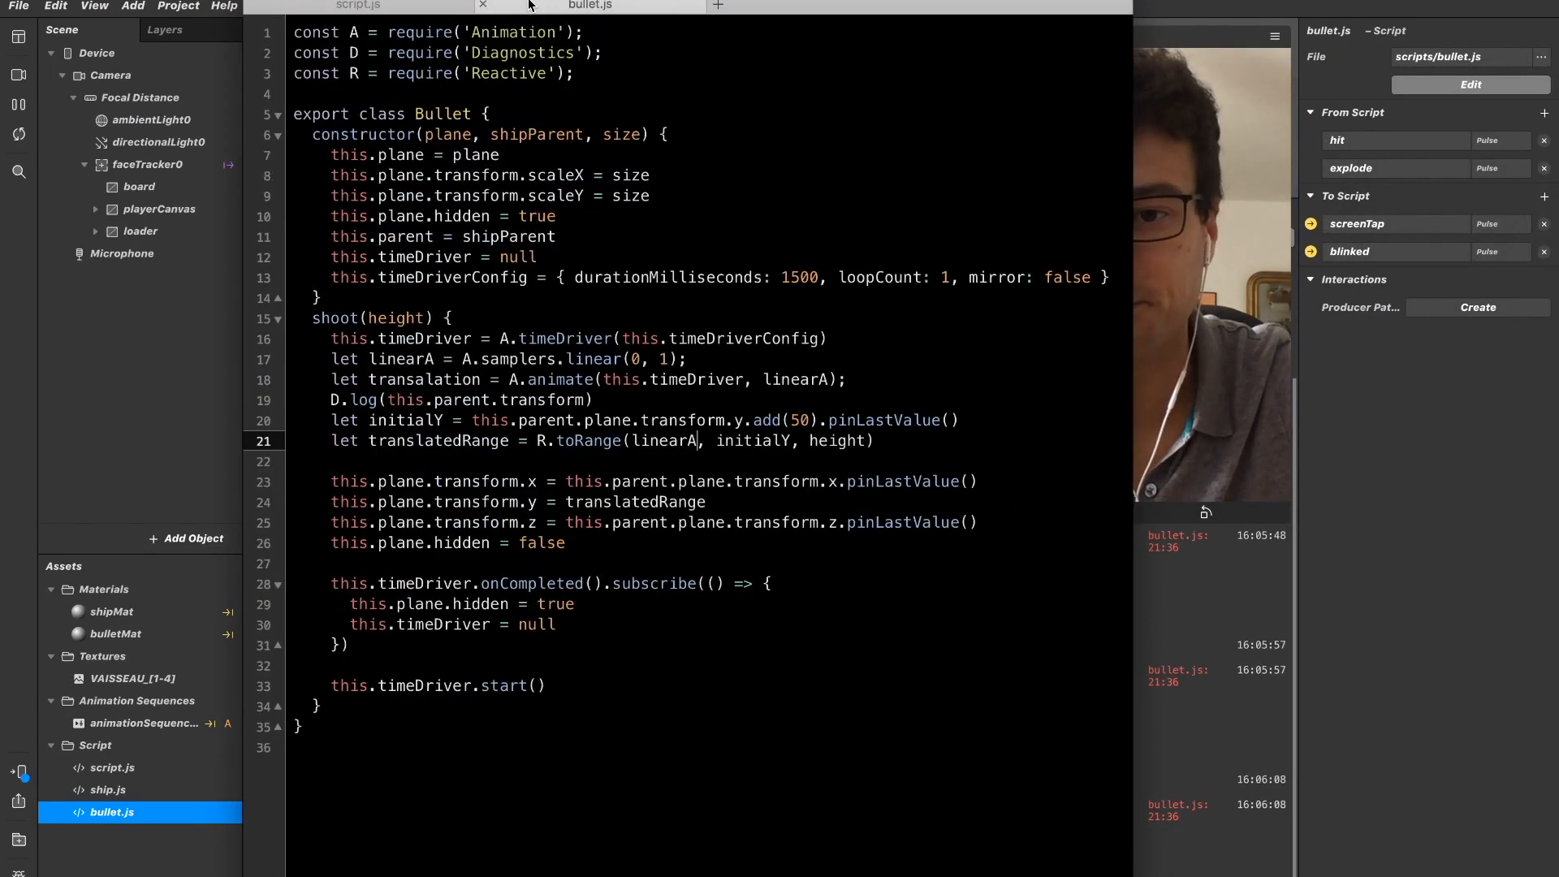
Examine the R.toRange call on the translatedRange line and its linearA argument.
click(498, 421)
key(Down)
key(Down)
key(Up)
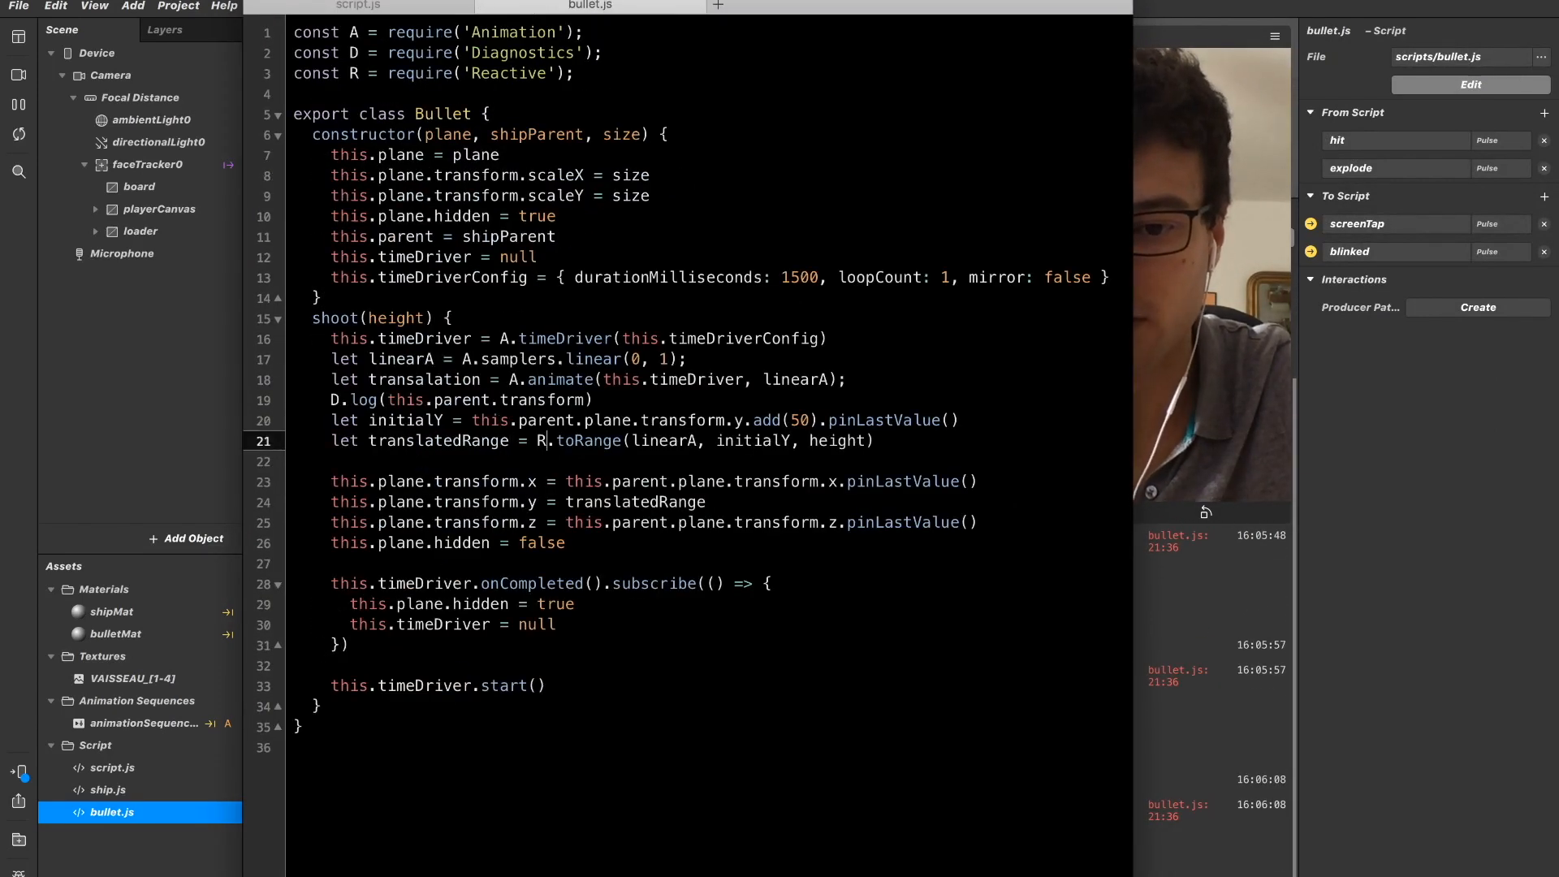
key(shift+Right)
key(shift+Right)
key(shift+Right)
key(shift+Right)
key(shift+Right)
key(shift+Right)
key(shift+Right)
key(shift+Right)
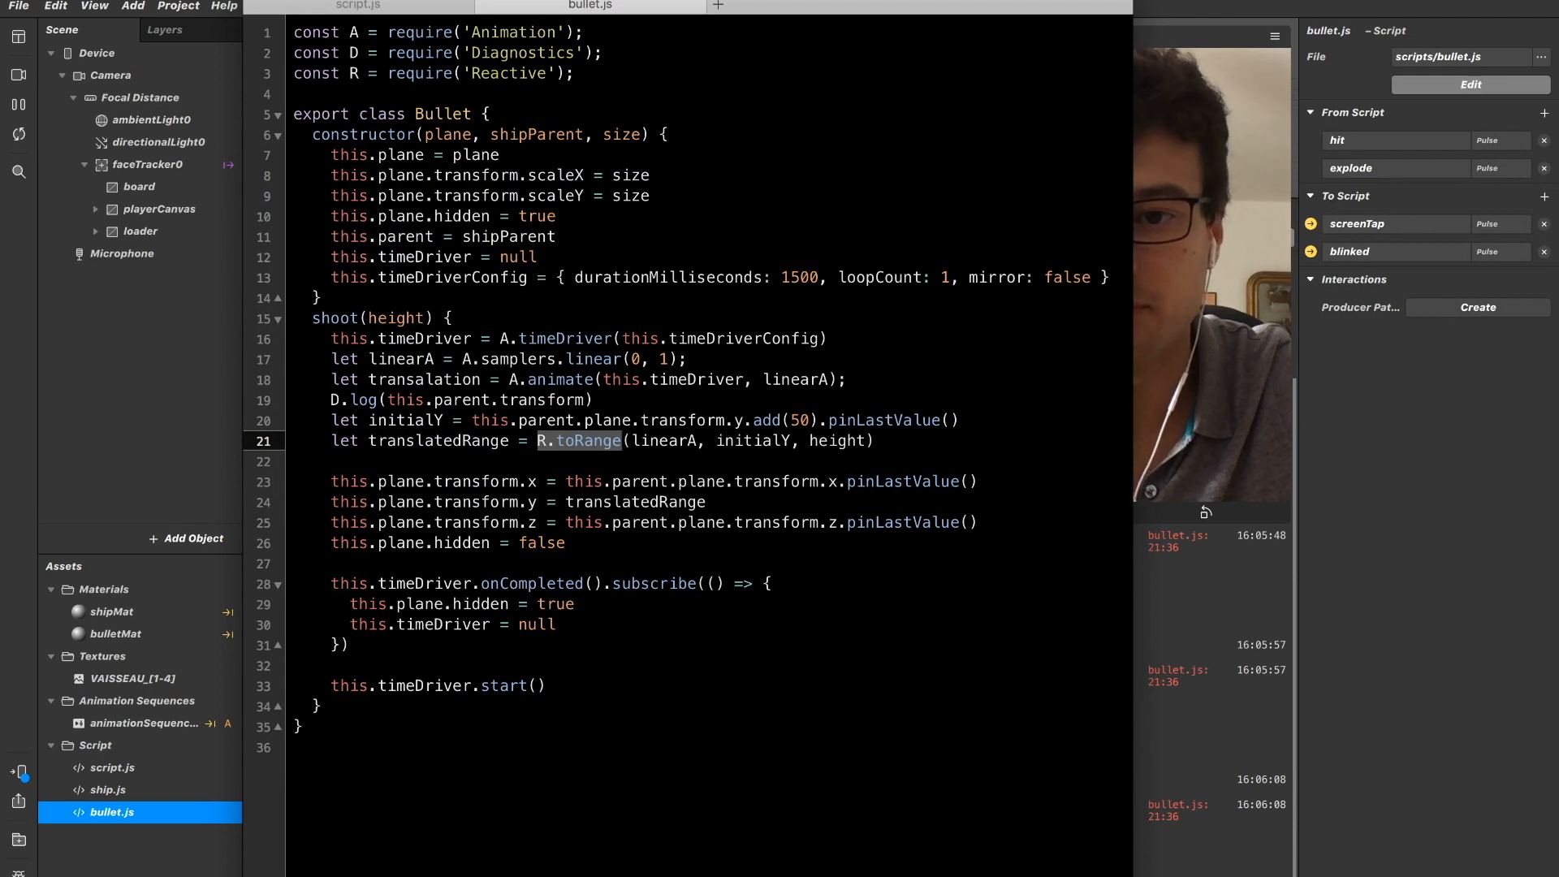
key(Right)
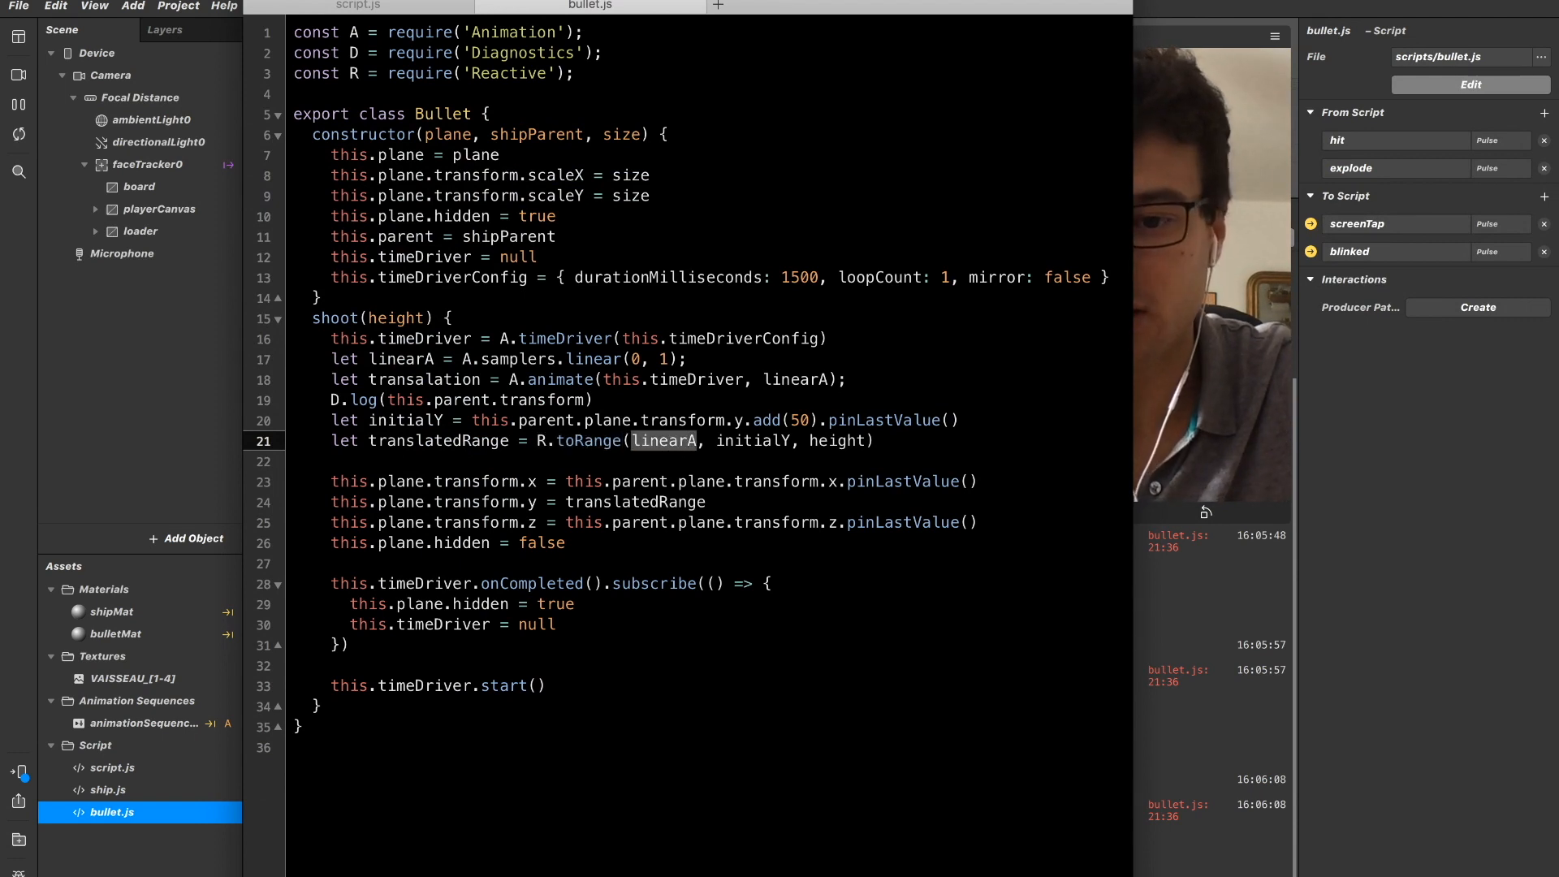
key(Right)
key(Right)
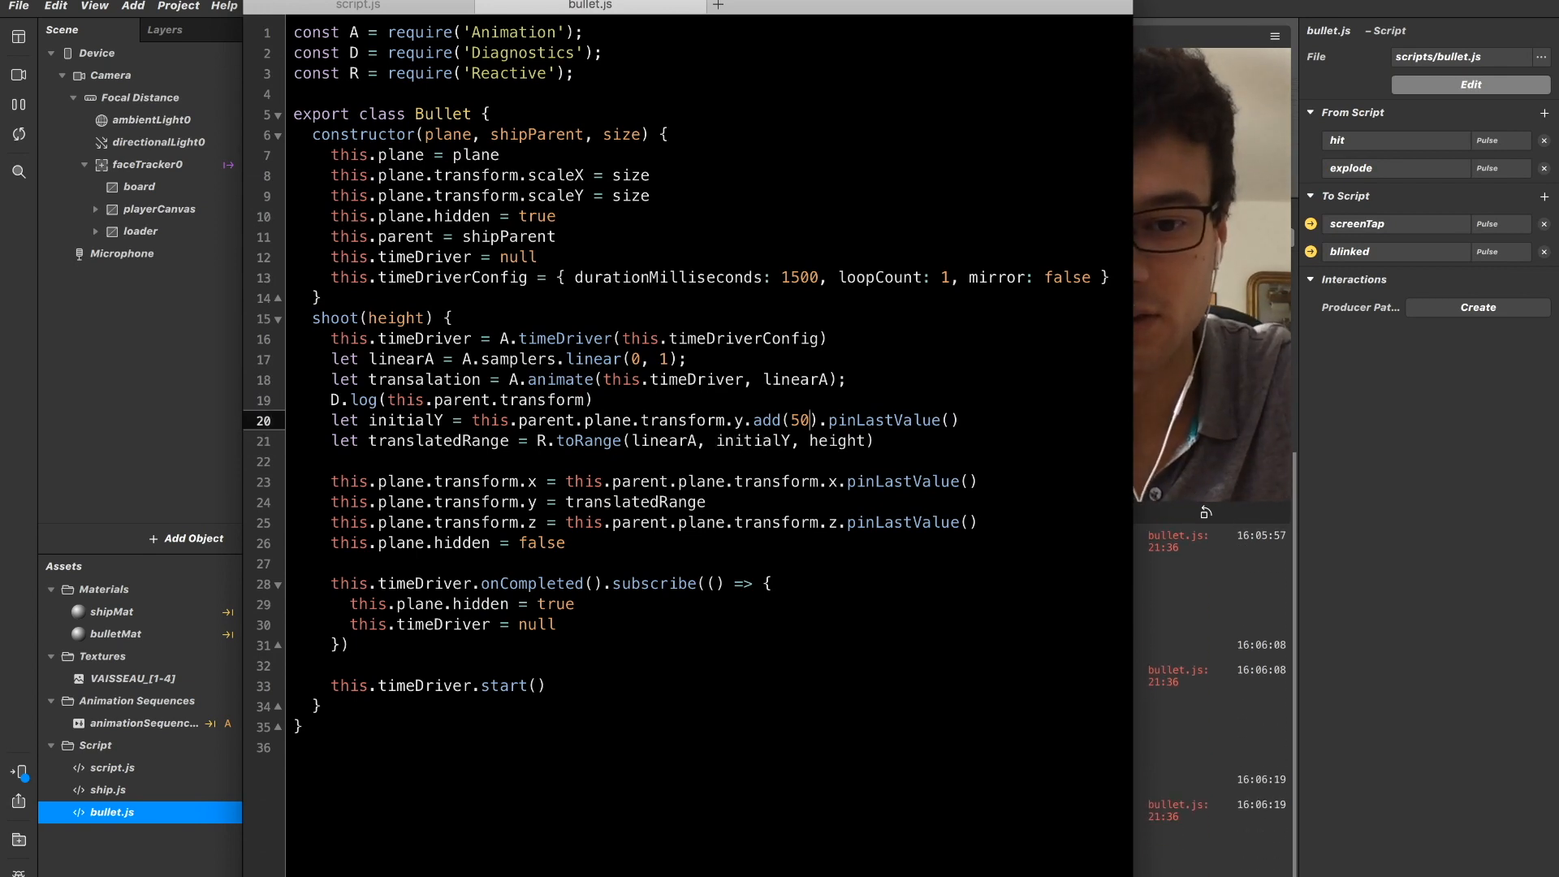
Below the initialY declaration in shoot(), add the log line D.log(`initialY: ${initialY}`), set off by blank lines.
key(Return)
key(Return)
key(Return)
text(D.log(`initialY: ${initialY)
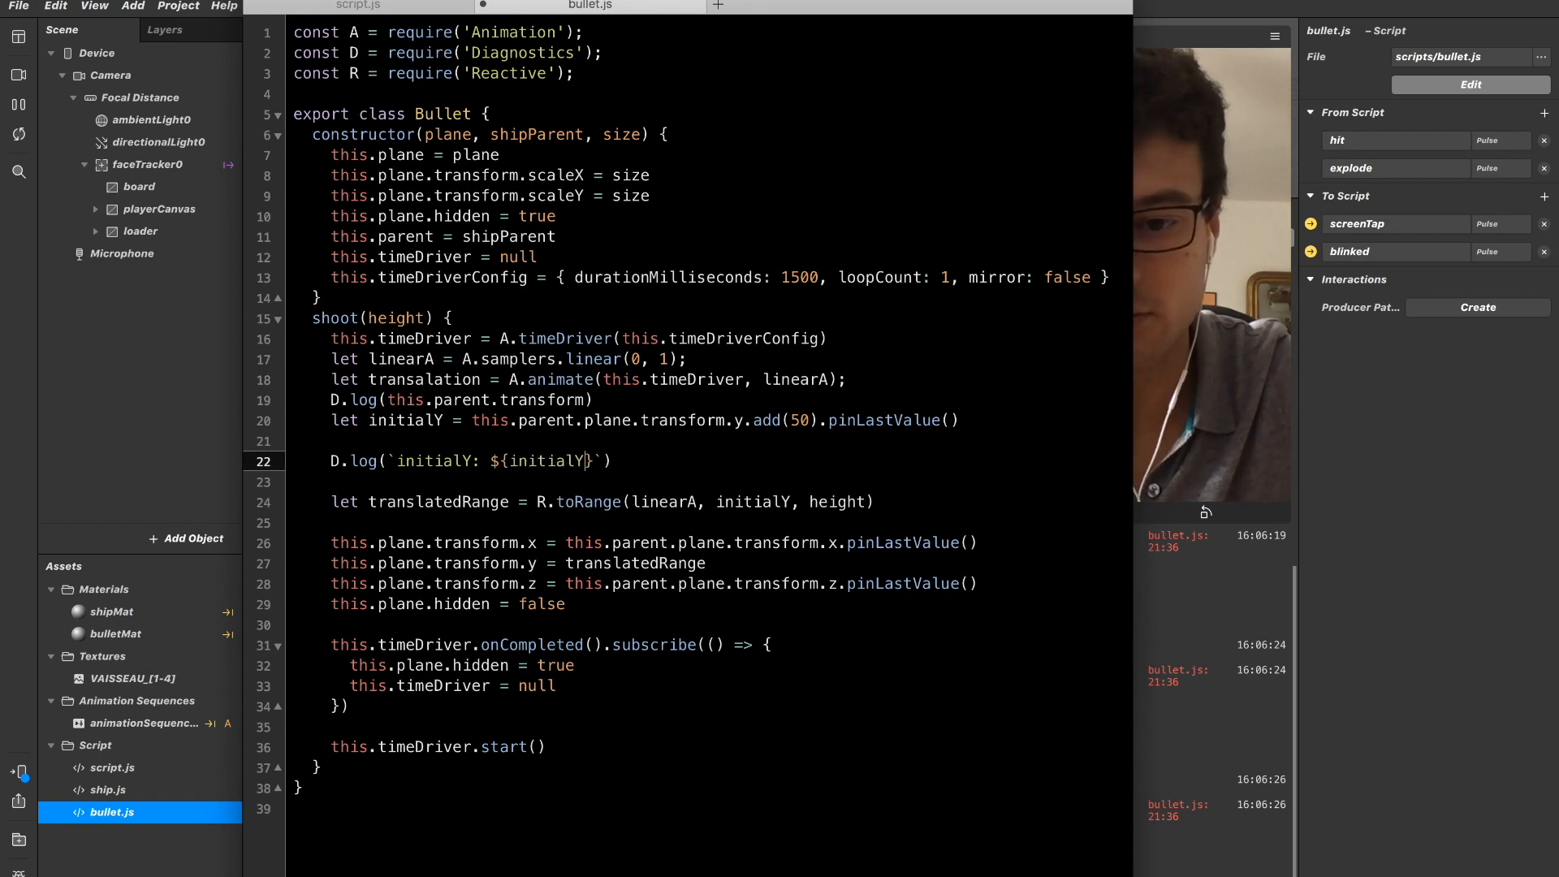
Add the log line D.log(`height: ${height}`) directly below the initialY log.
key(Return)
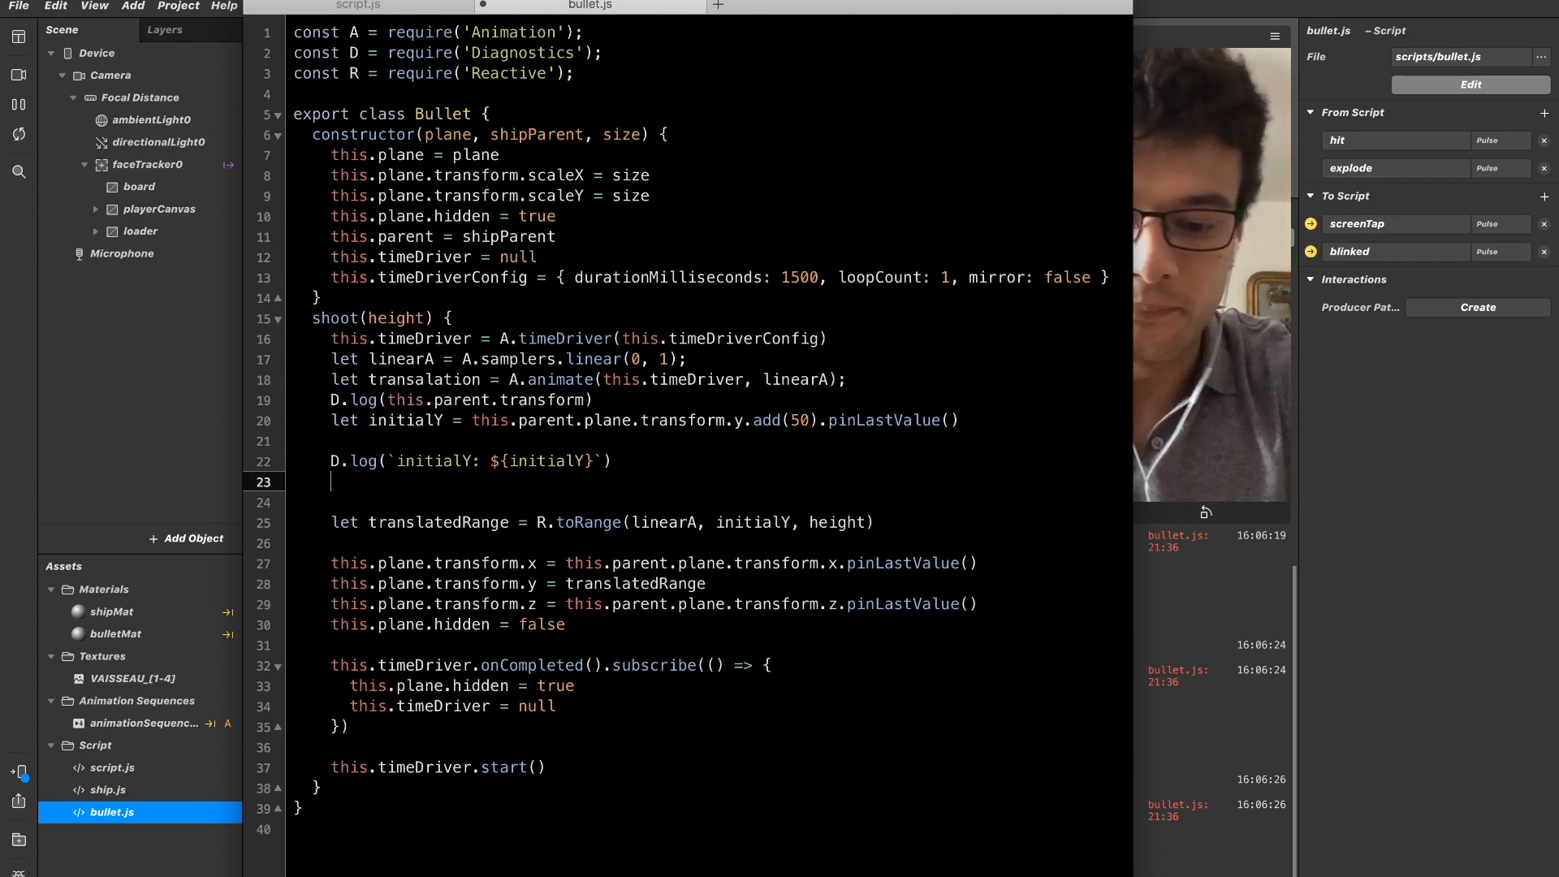
text(D.log)
text((`heig)
text(ht:L )
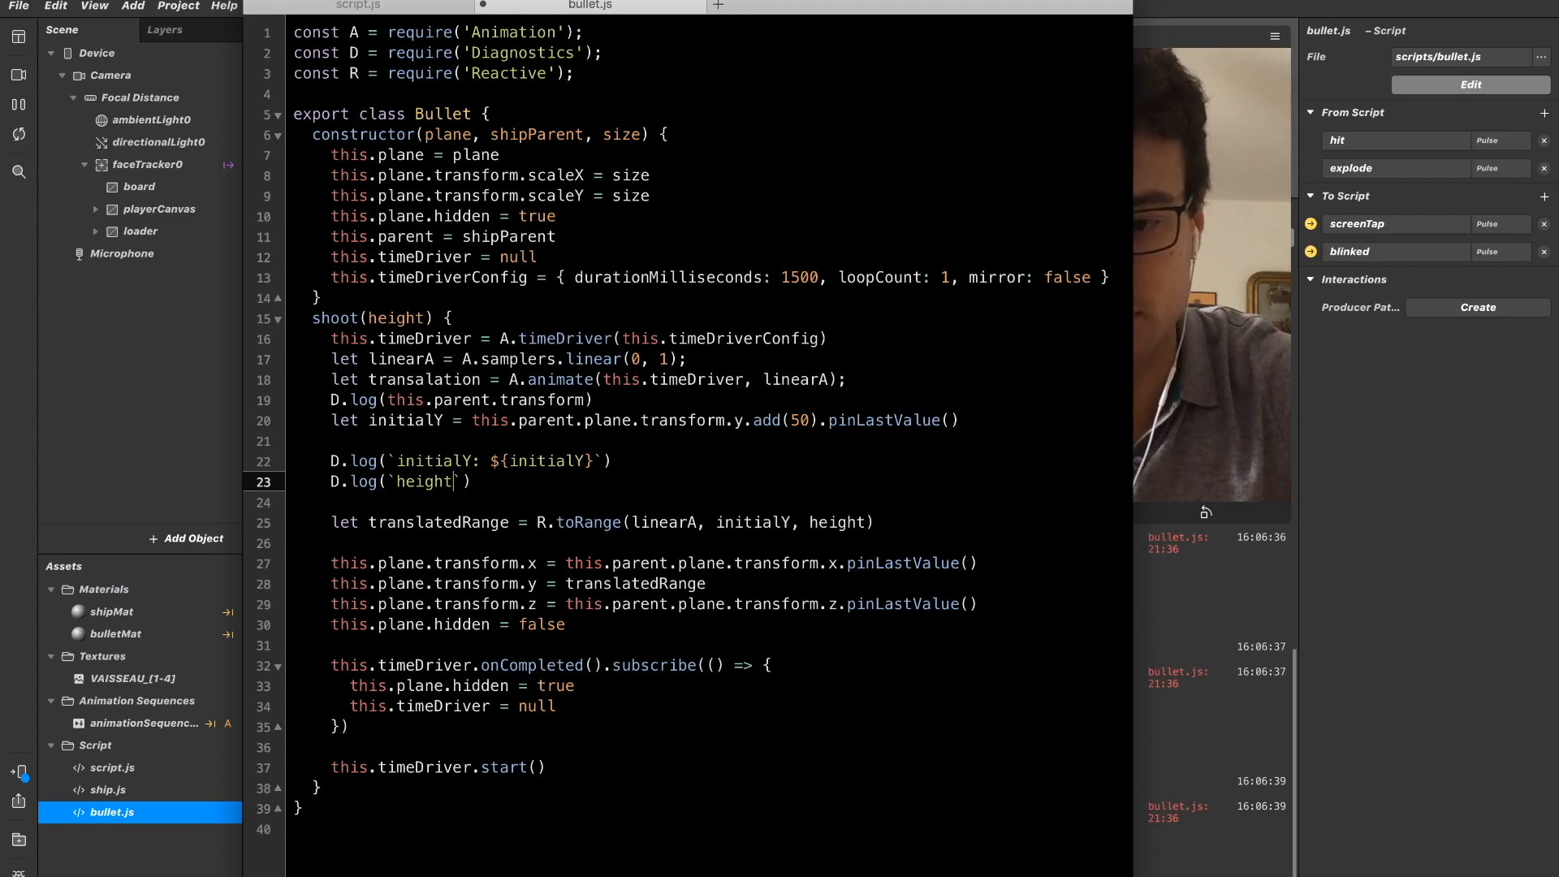
text(${height)
key(Right)
key(Right)
key(Right)
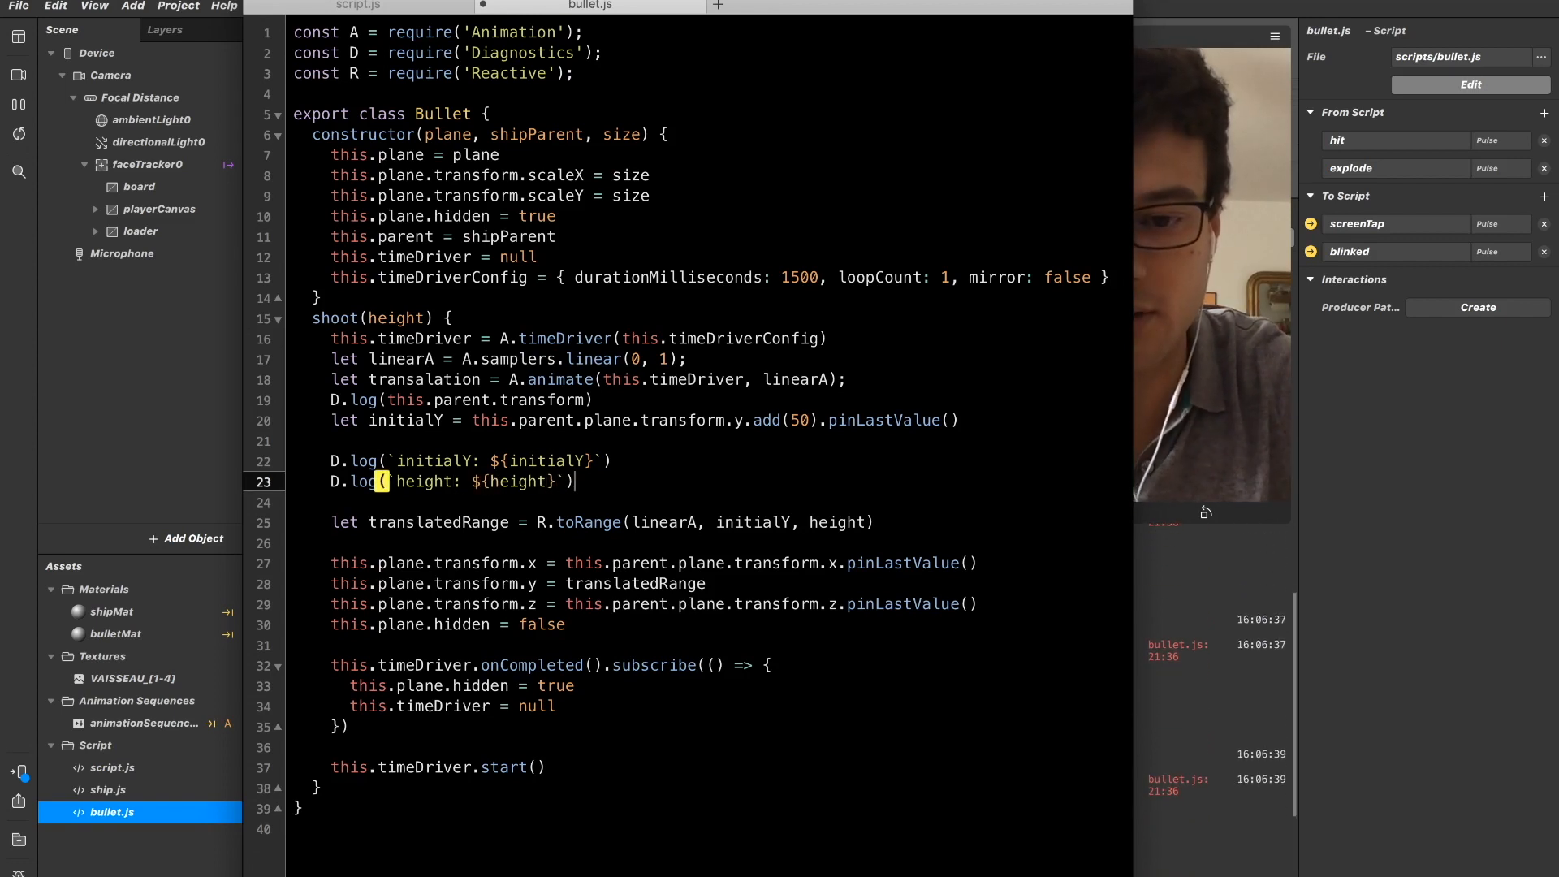
key(Return)
text(D.log()
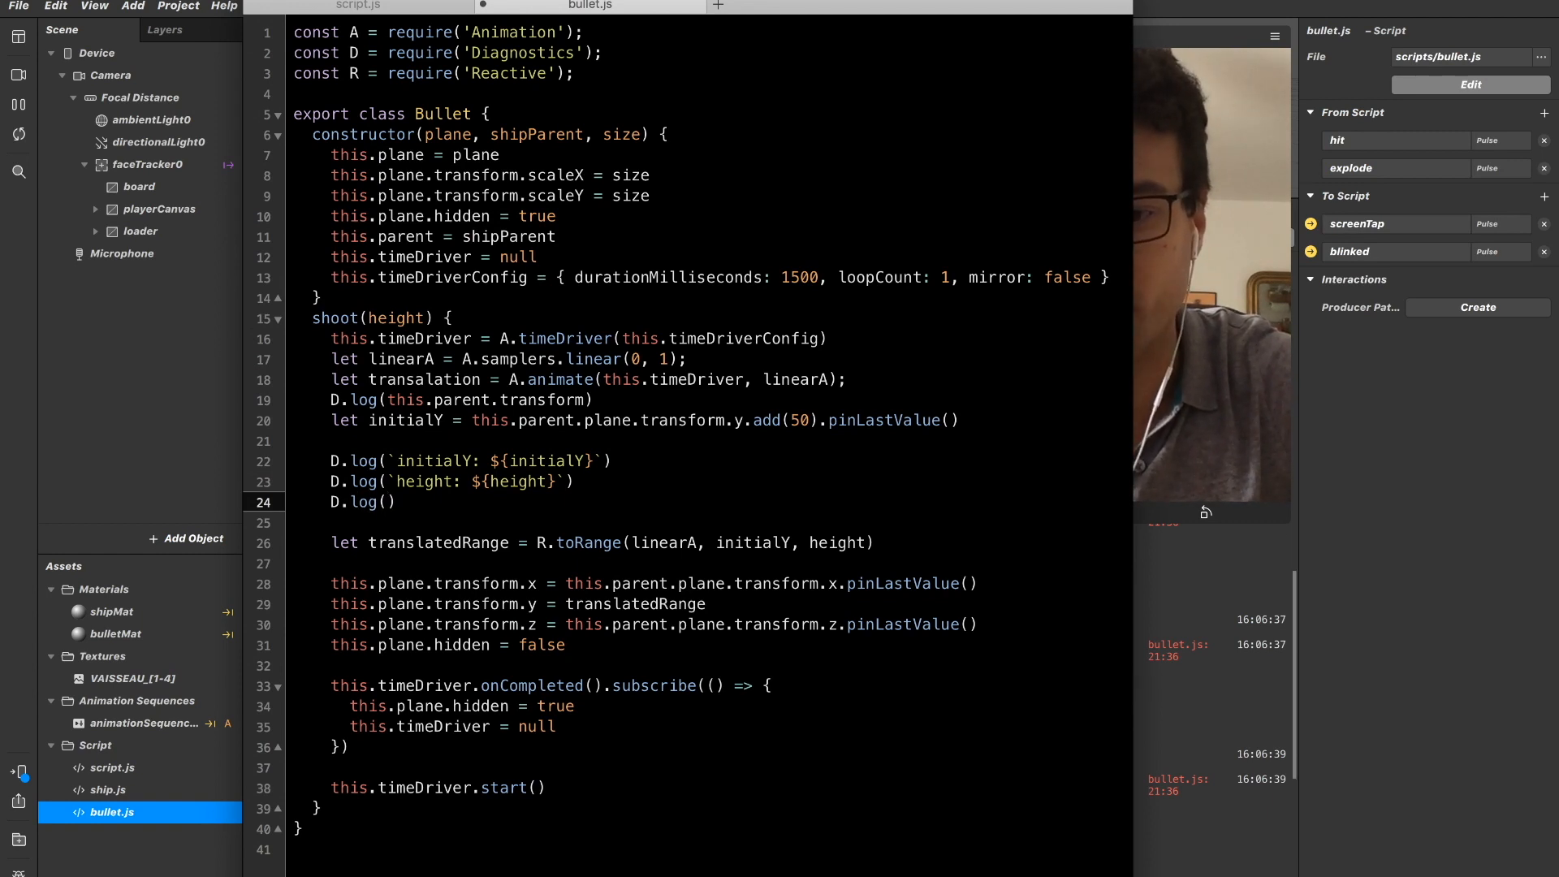
key(Right)
key(shift+super+Left)
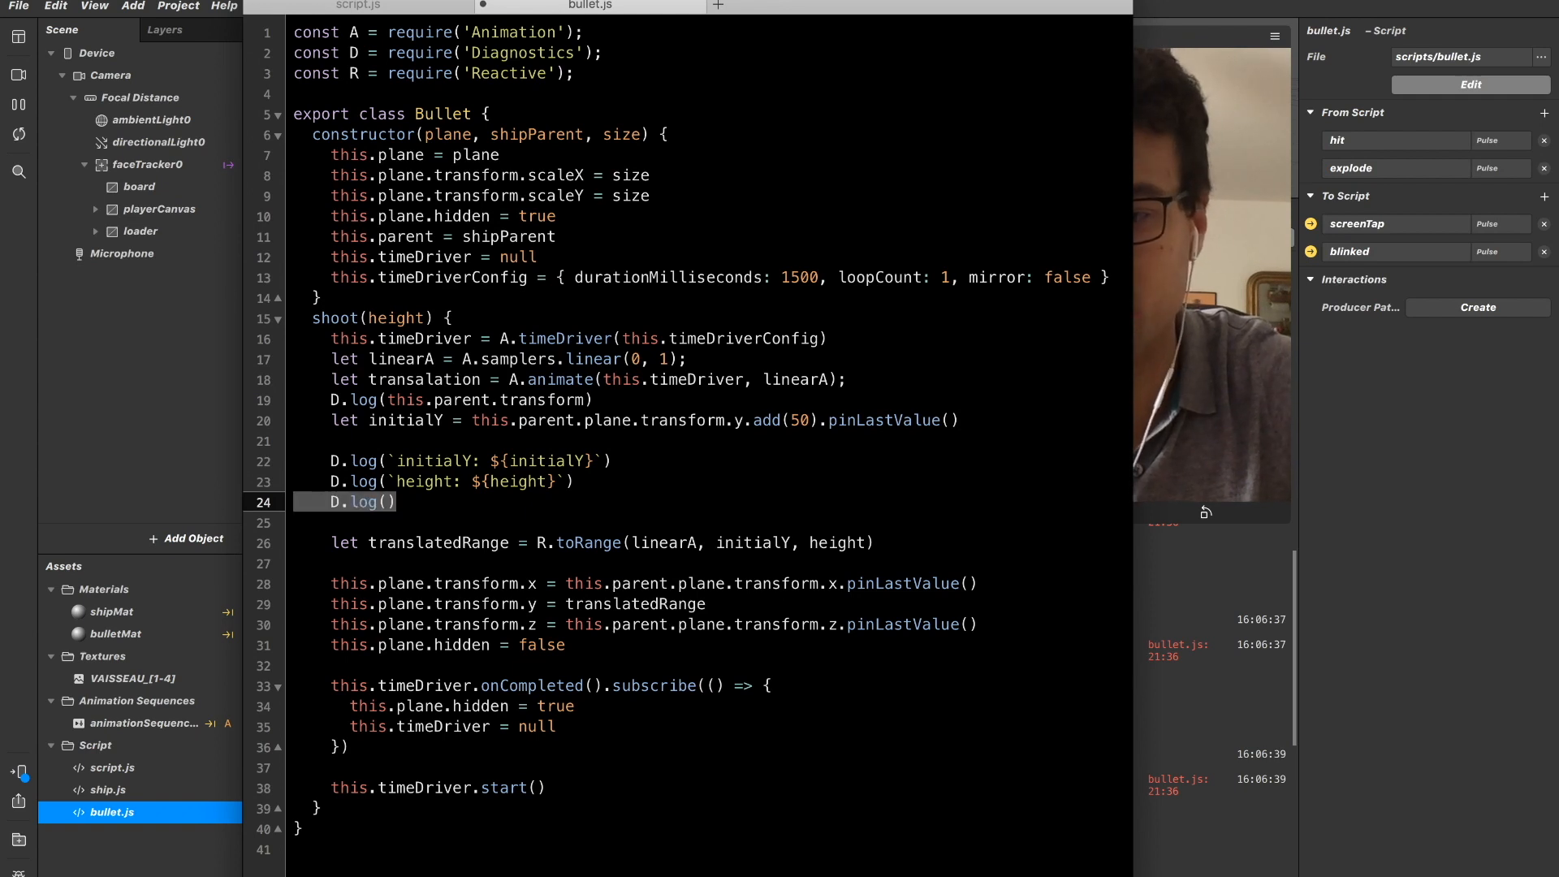
key(BackSpace)
key(BackSpace)
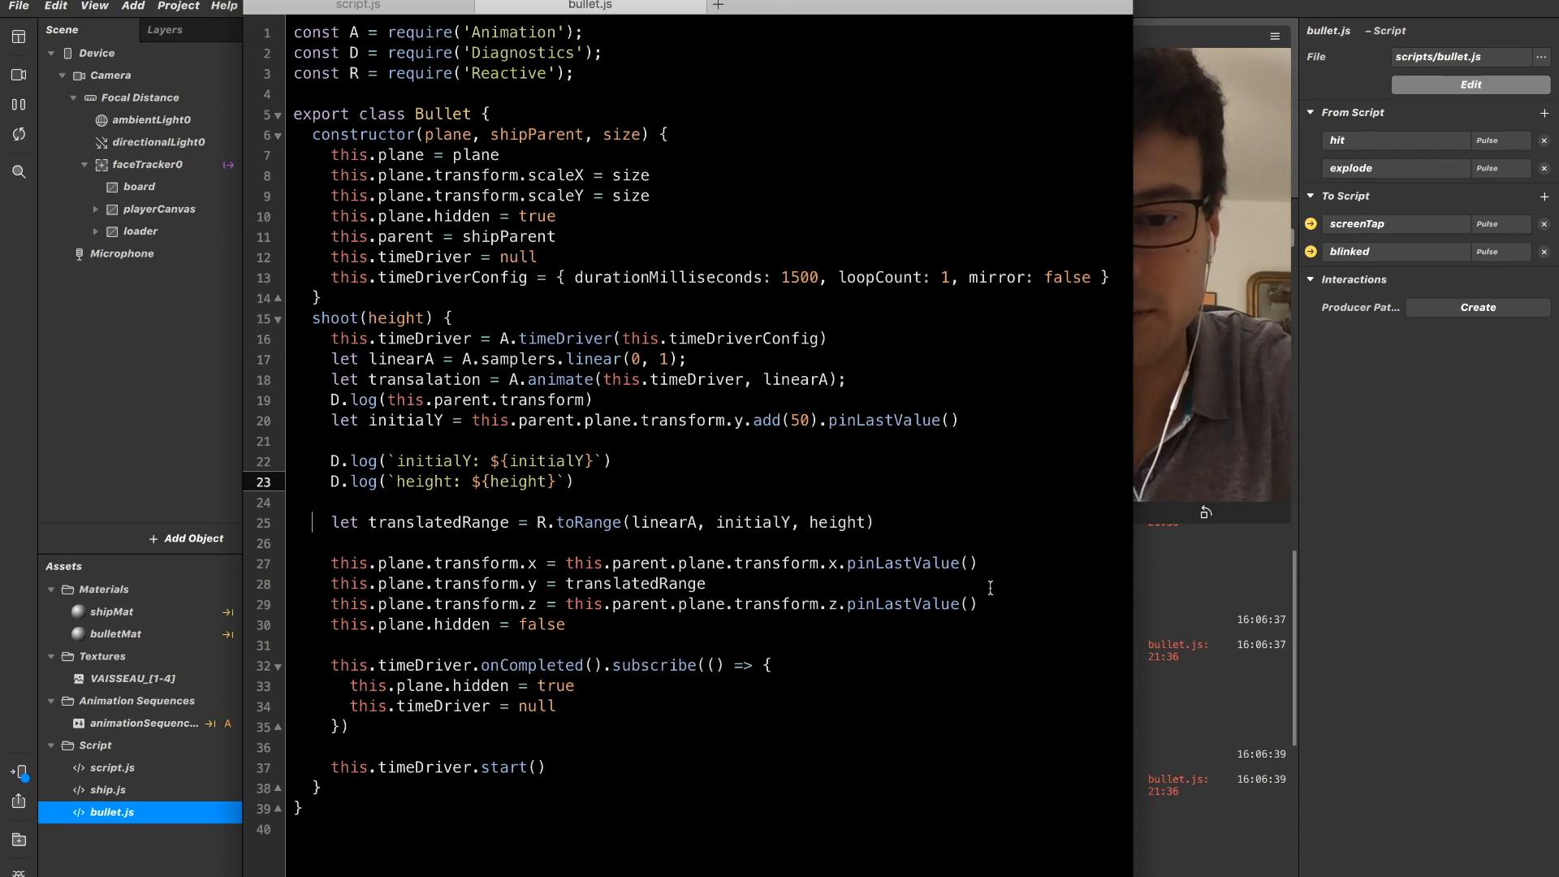
In Spark AR Studio, resize the device preview and read the initialY and height logs in the console.
click(1228, 624)
drag(1037, 522, 1190, 251)
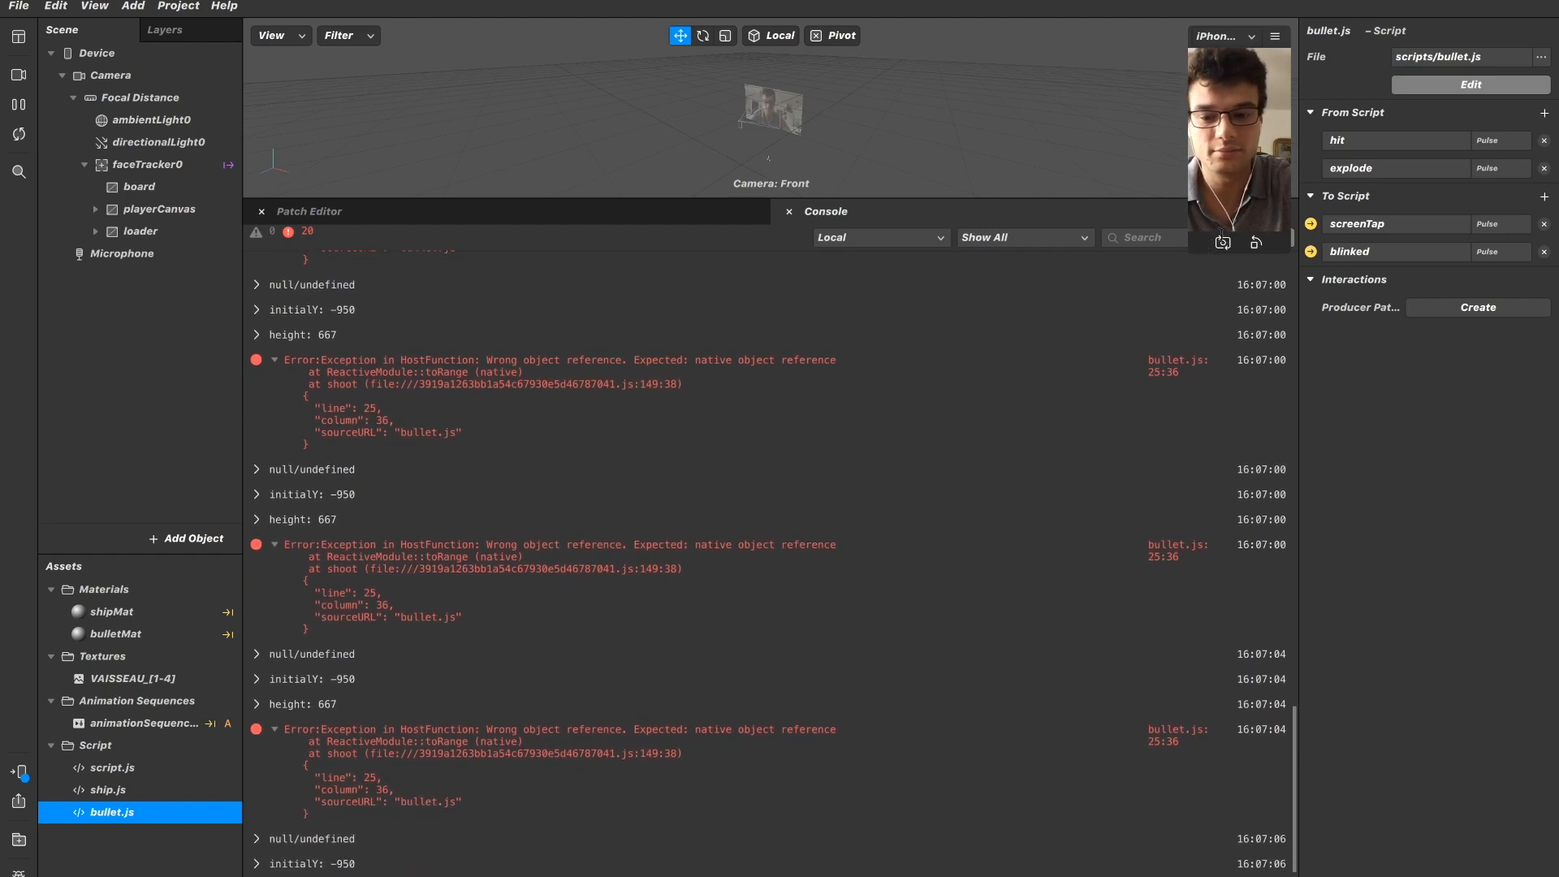
drag(1192, 251, 705, 711)
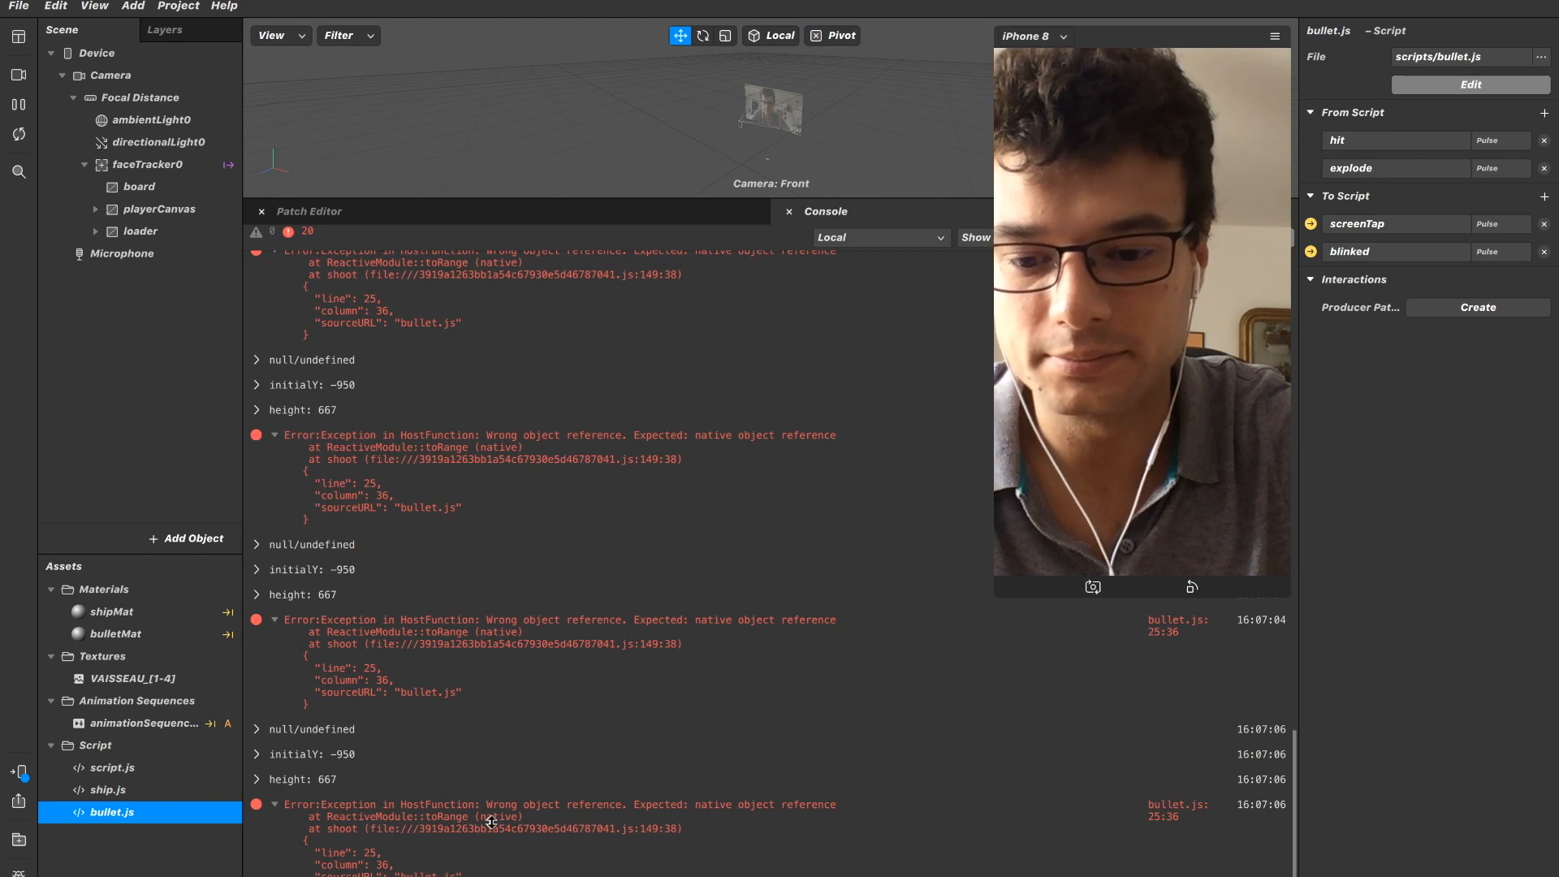
Back in bullet.js, add the log line D.log(`linearA: ${linearA}`) below the height log.
key(super+Tab)
click(419, 523)
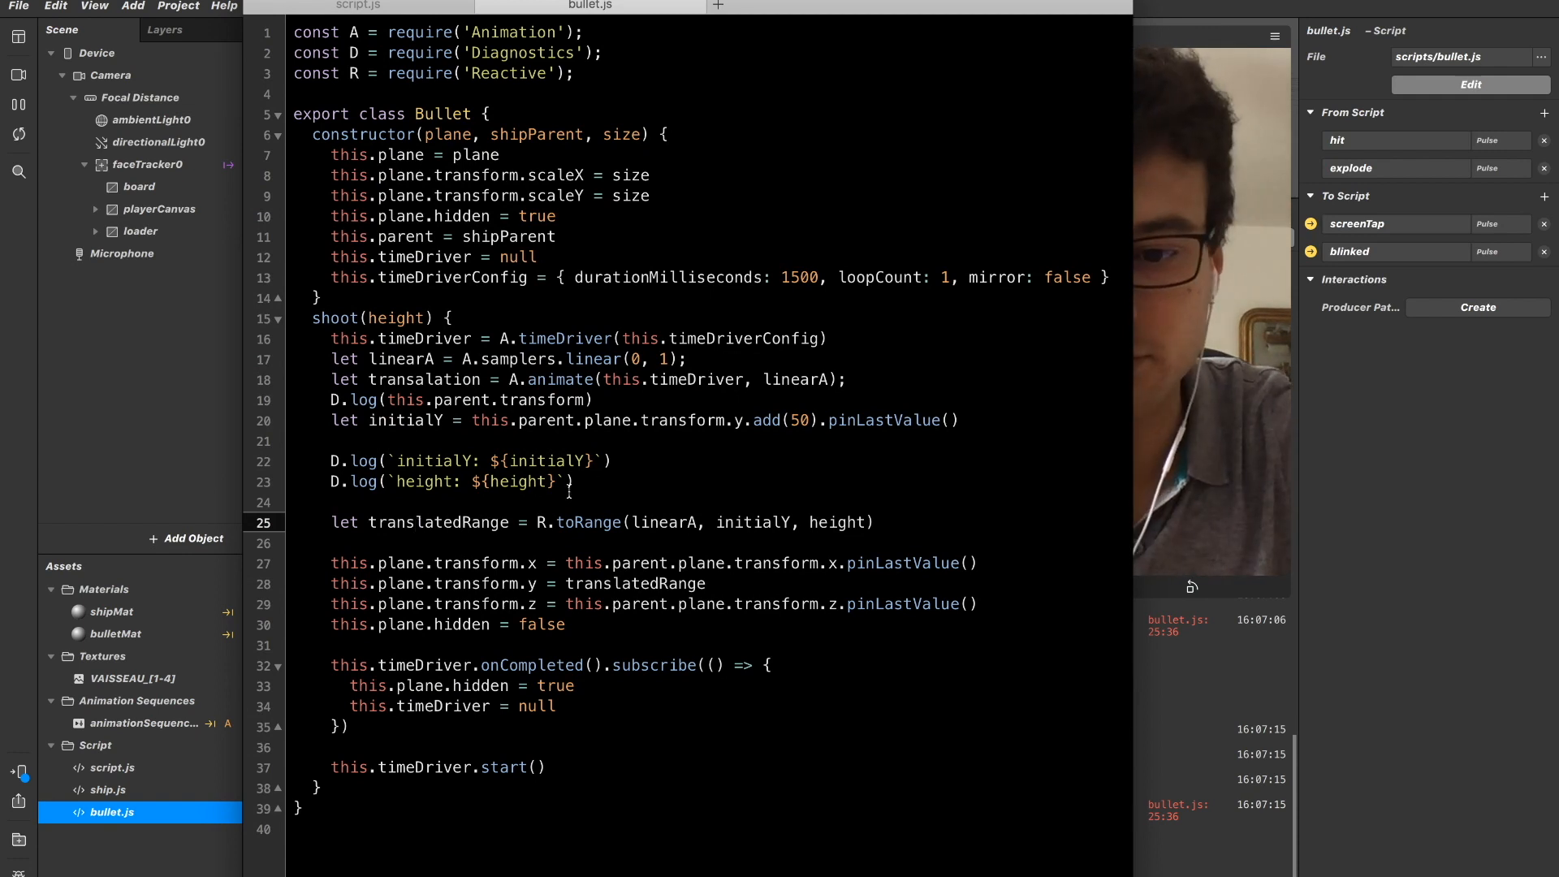
key(Up)
key(Return)
key(Up)
text(D.log()
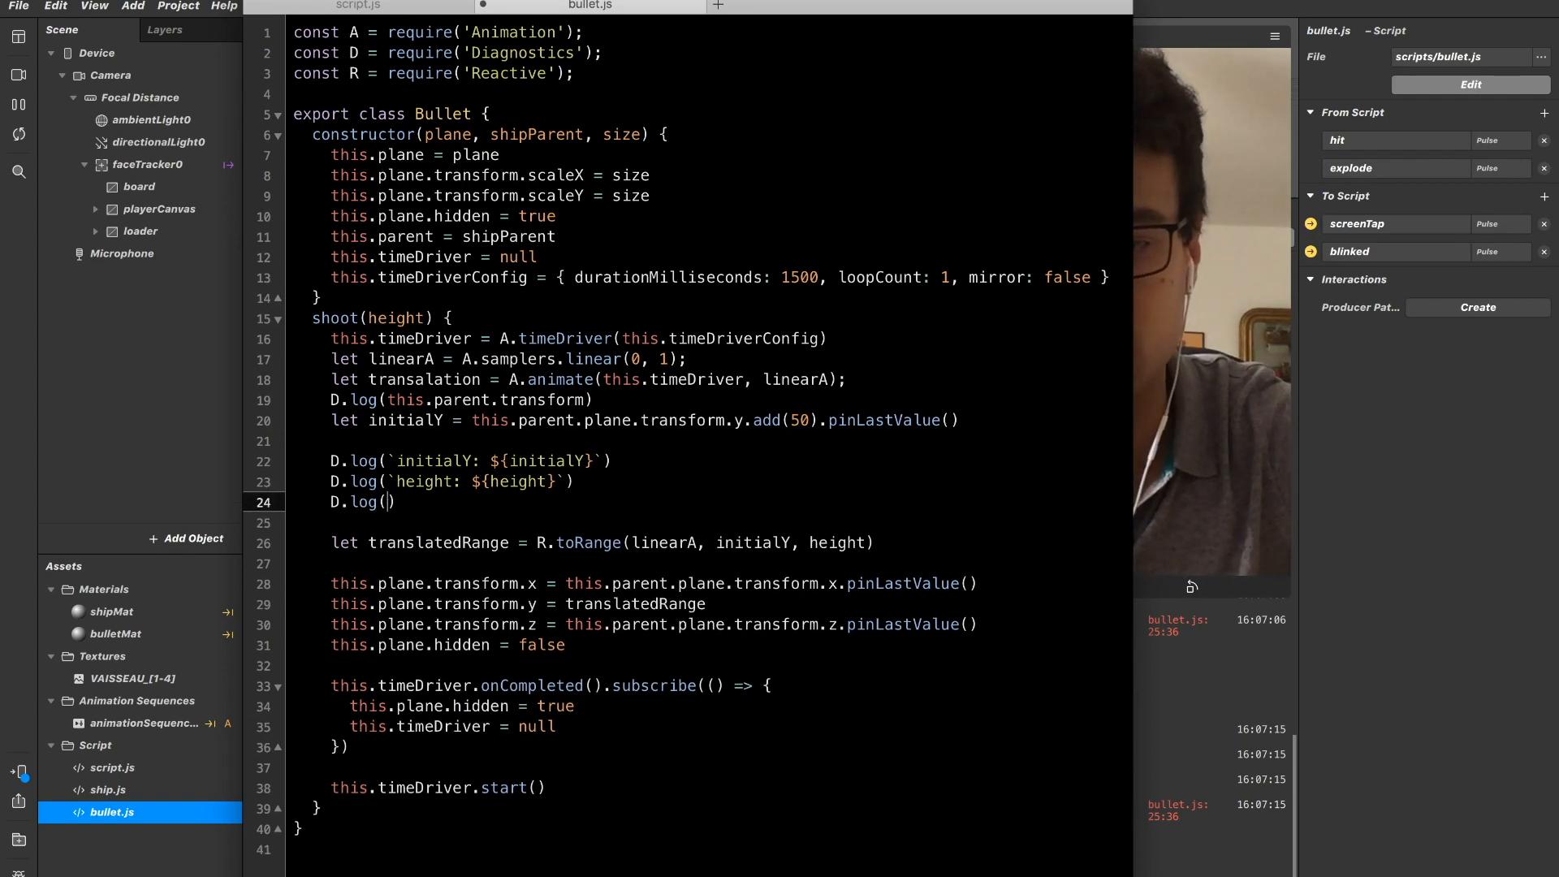
text(`)
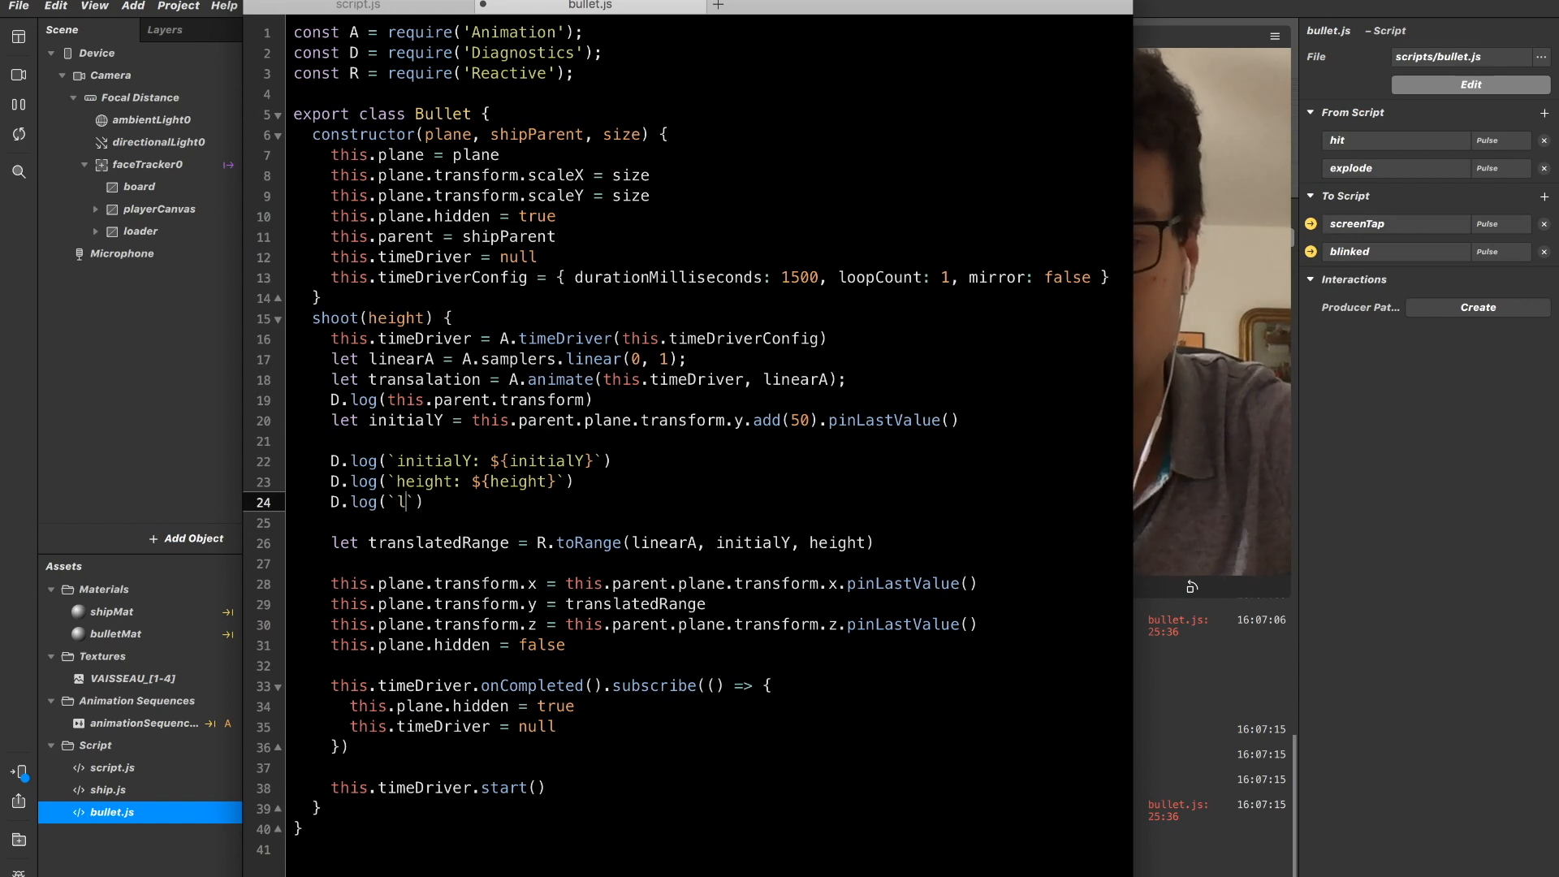
text(linearA)
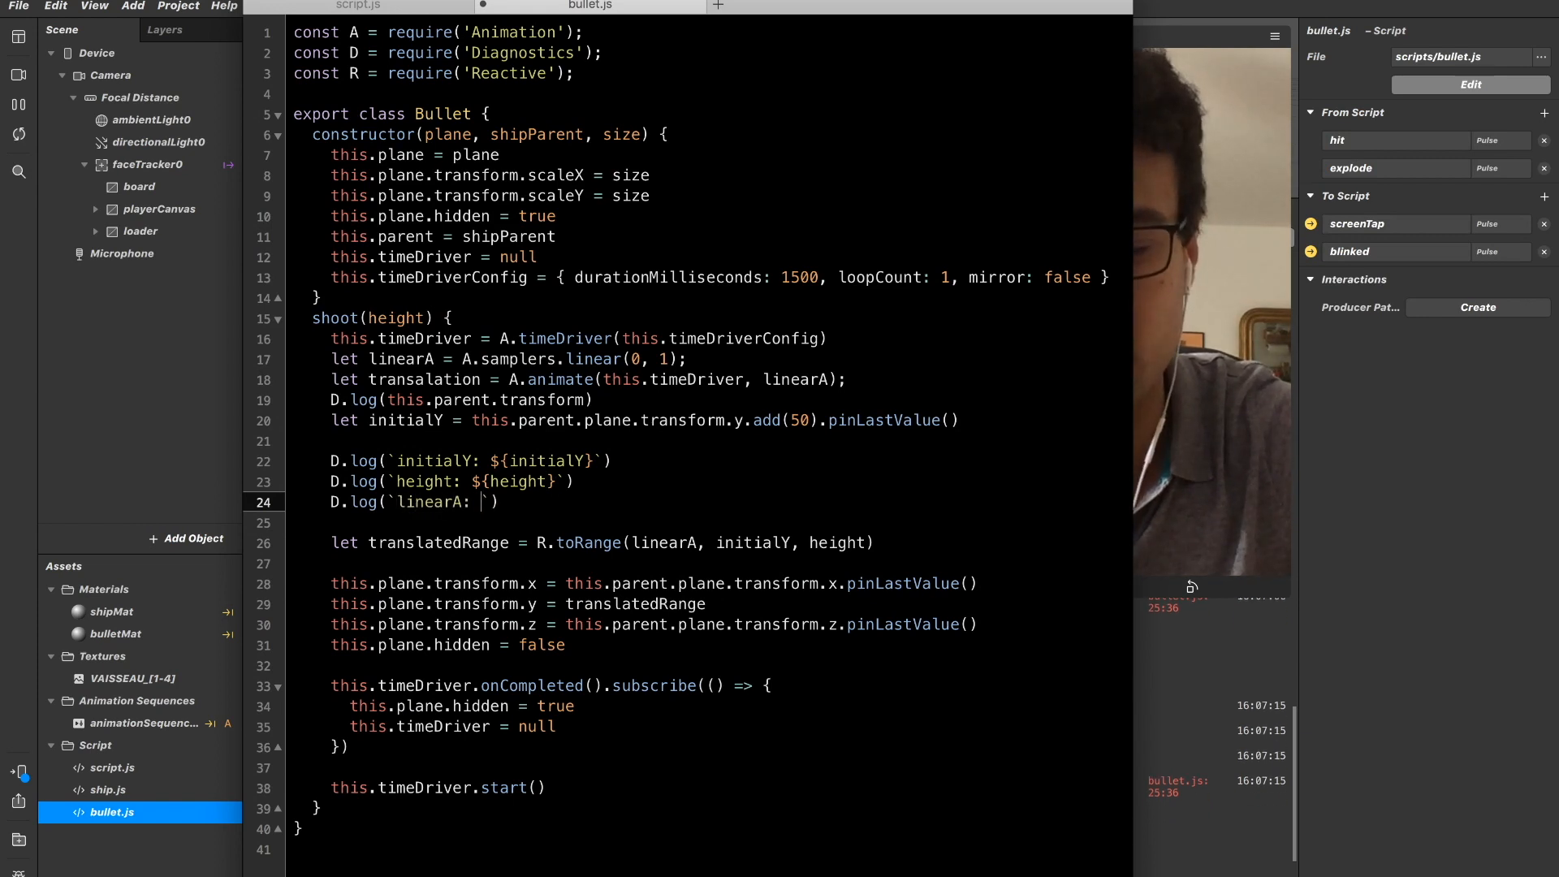
text(: )
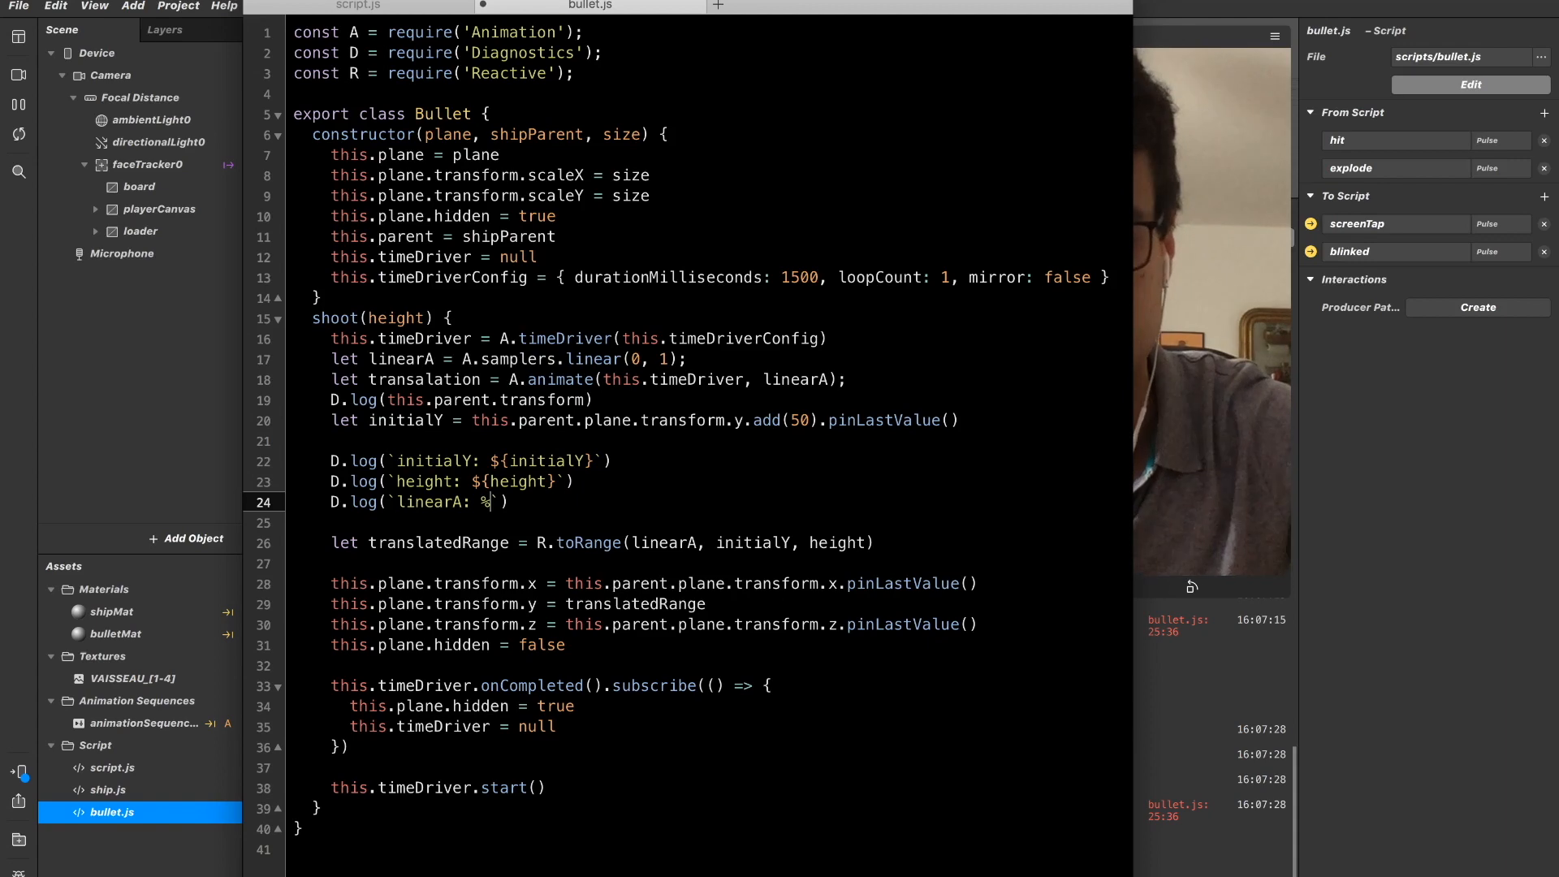
text(${linearA)
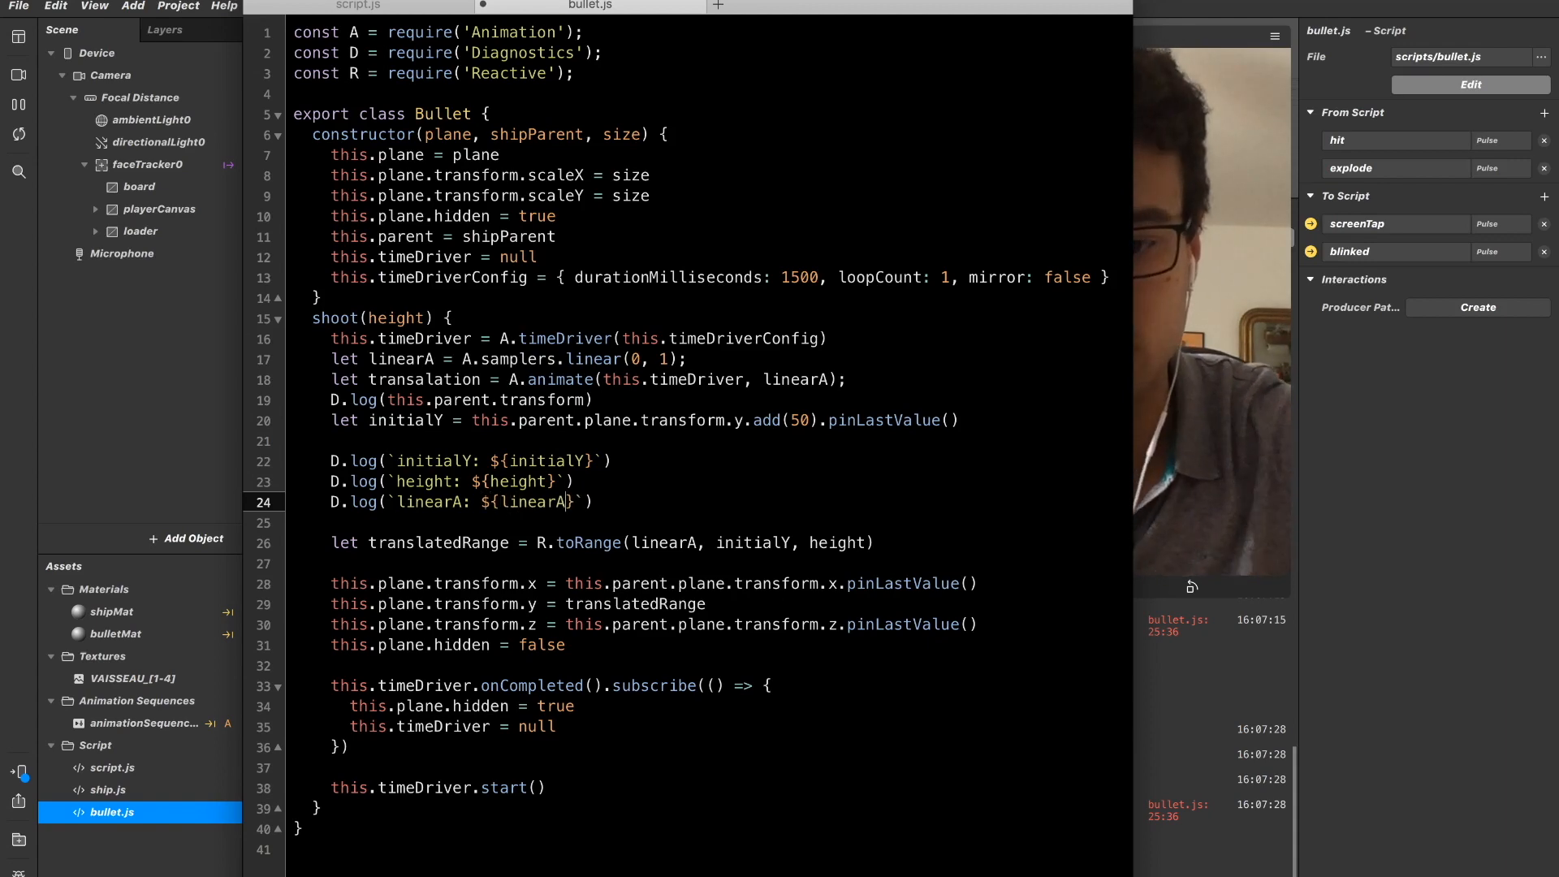
In Spark AR Studio, clear the console and enlarge it to read the new linearA log output.
click(1145, 587)
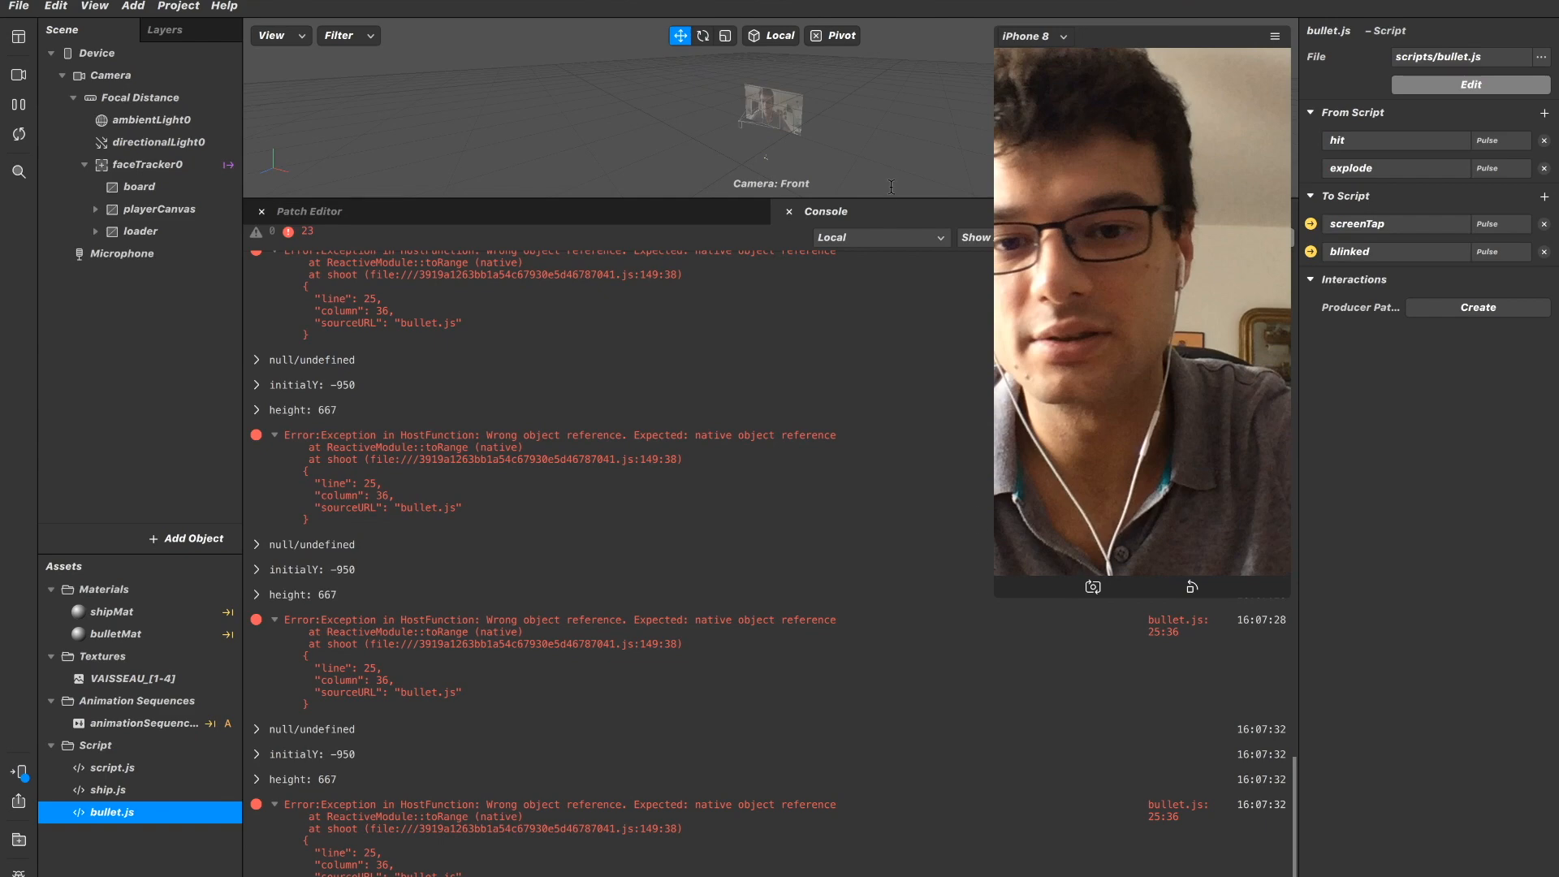
drag(891, 196, 905, 644)
click(1271, 682)
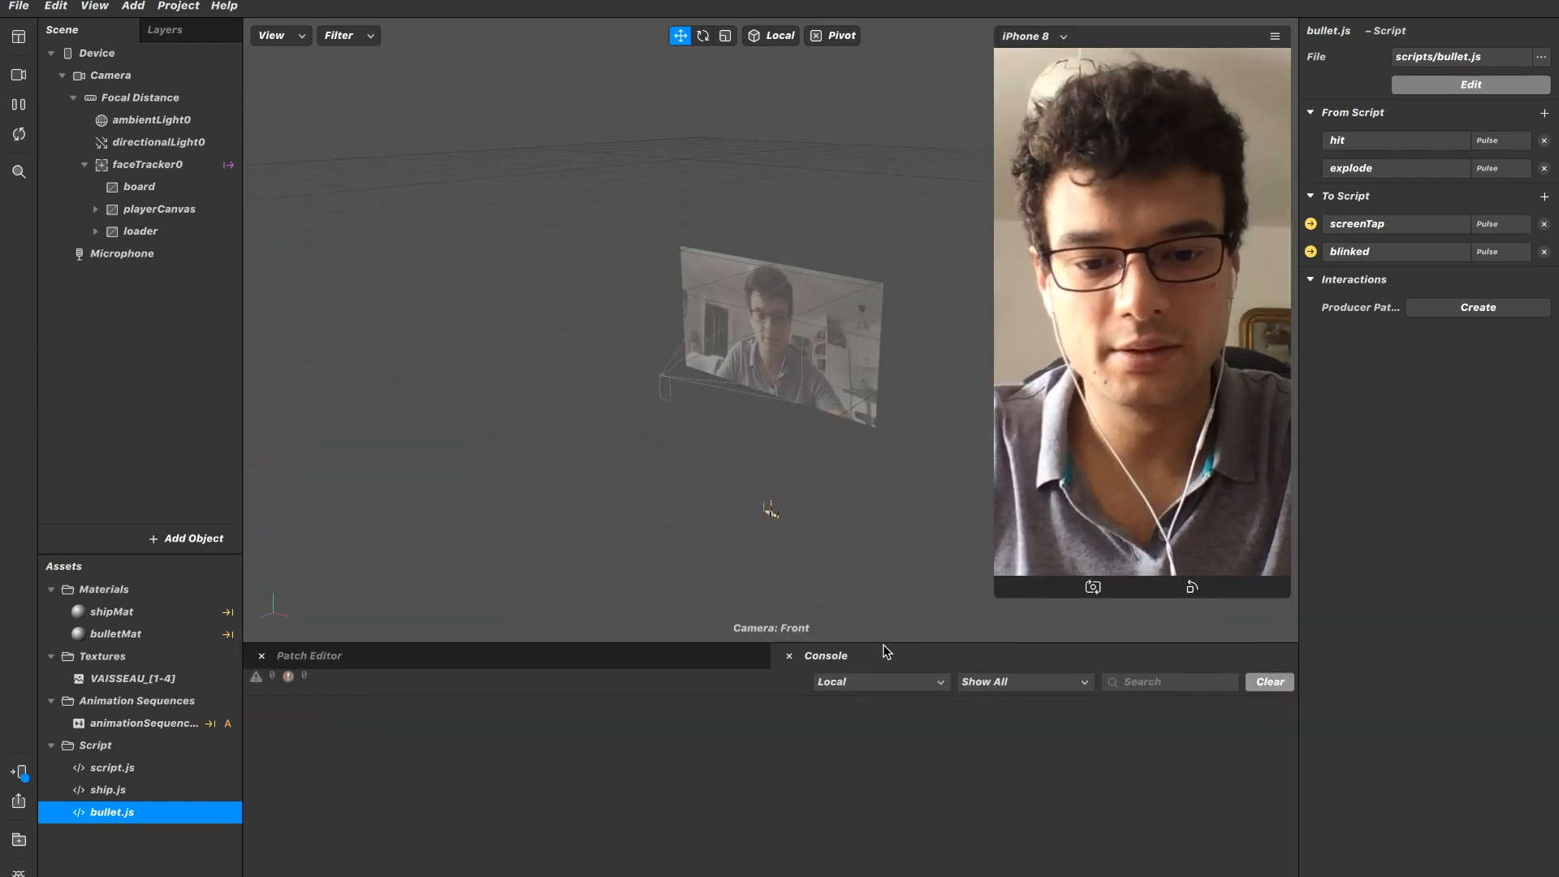
drag(880, 641, 895, 219)
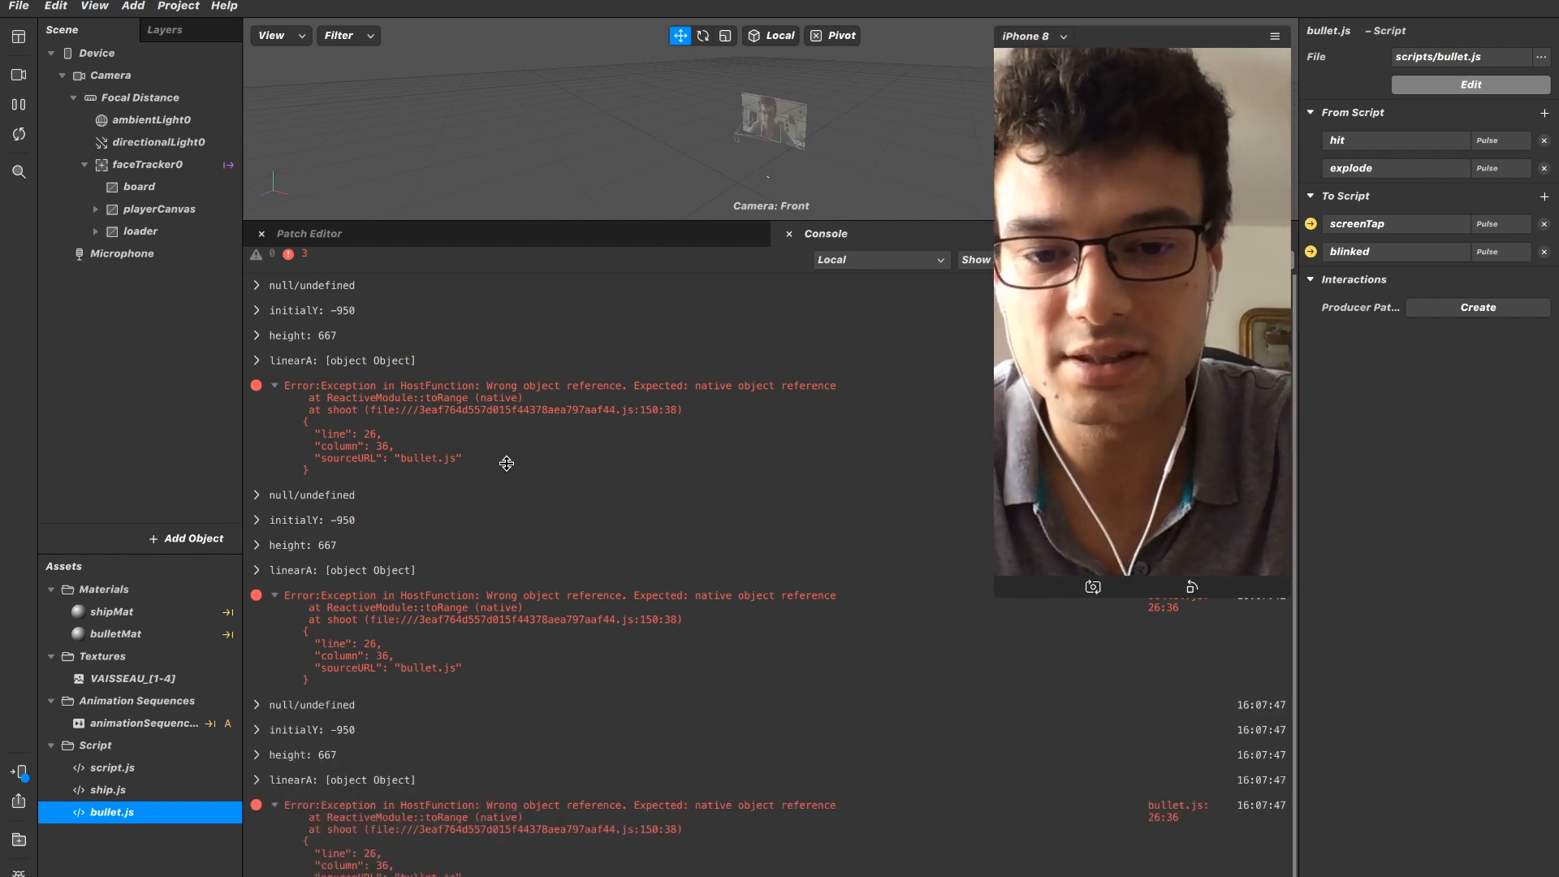
In bullet.js, trace the linearA argument of R.toRange back to its declaration in shoot().
key(super+Tab)
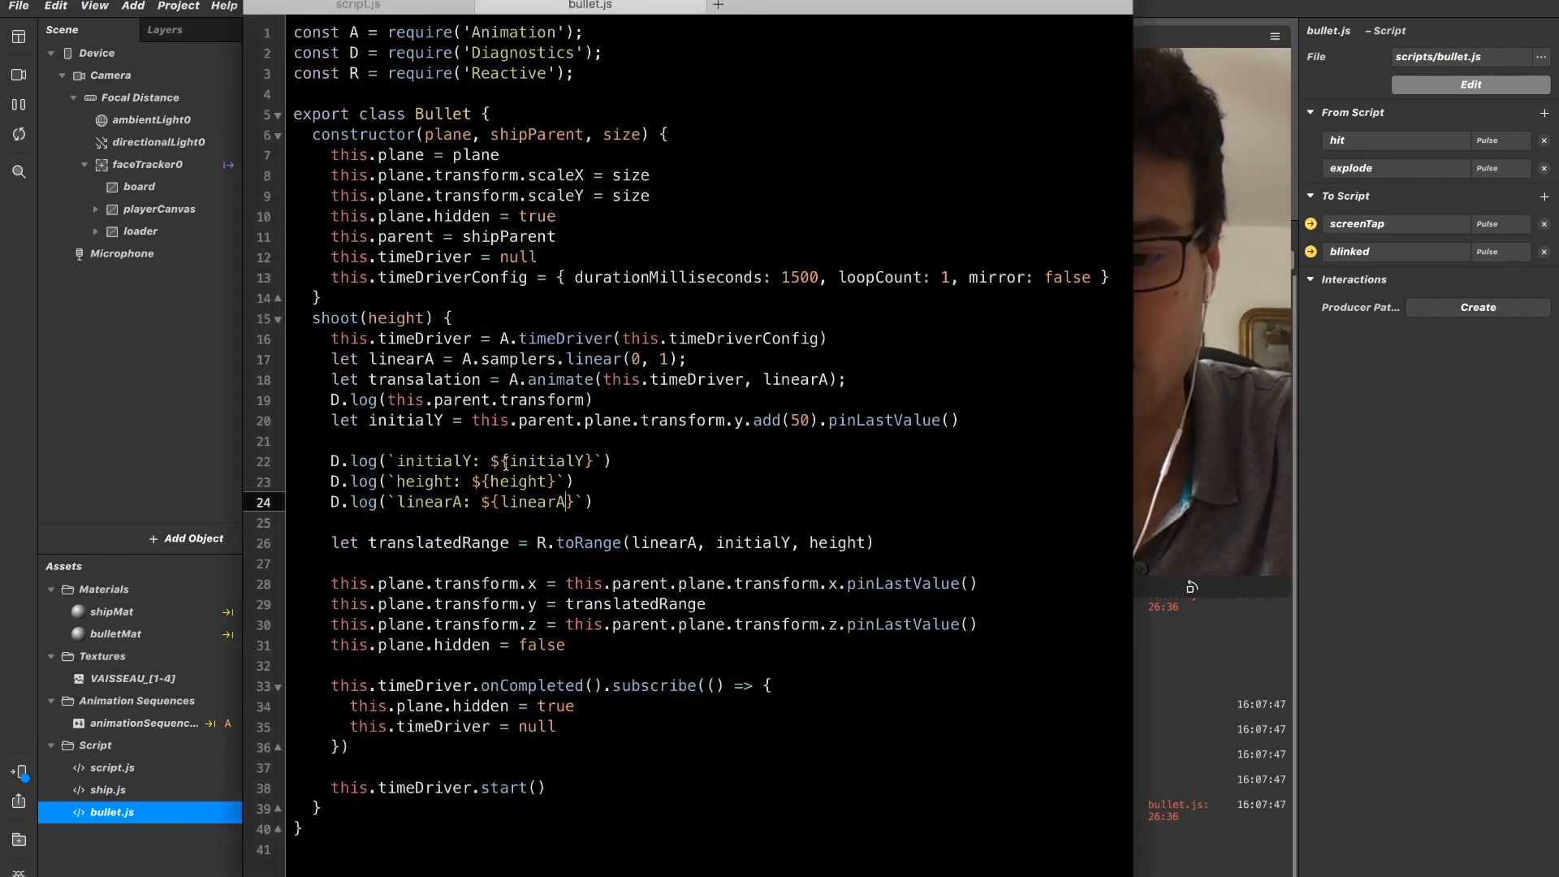
key(Down)
key(Down)
key(Down)
key(Up)
key(Down)
key(Down)
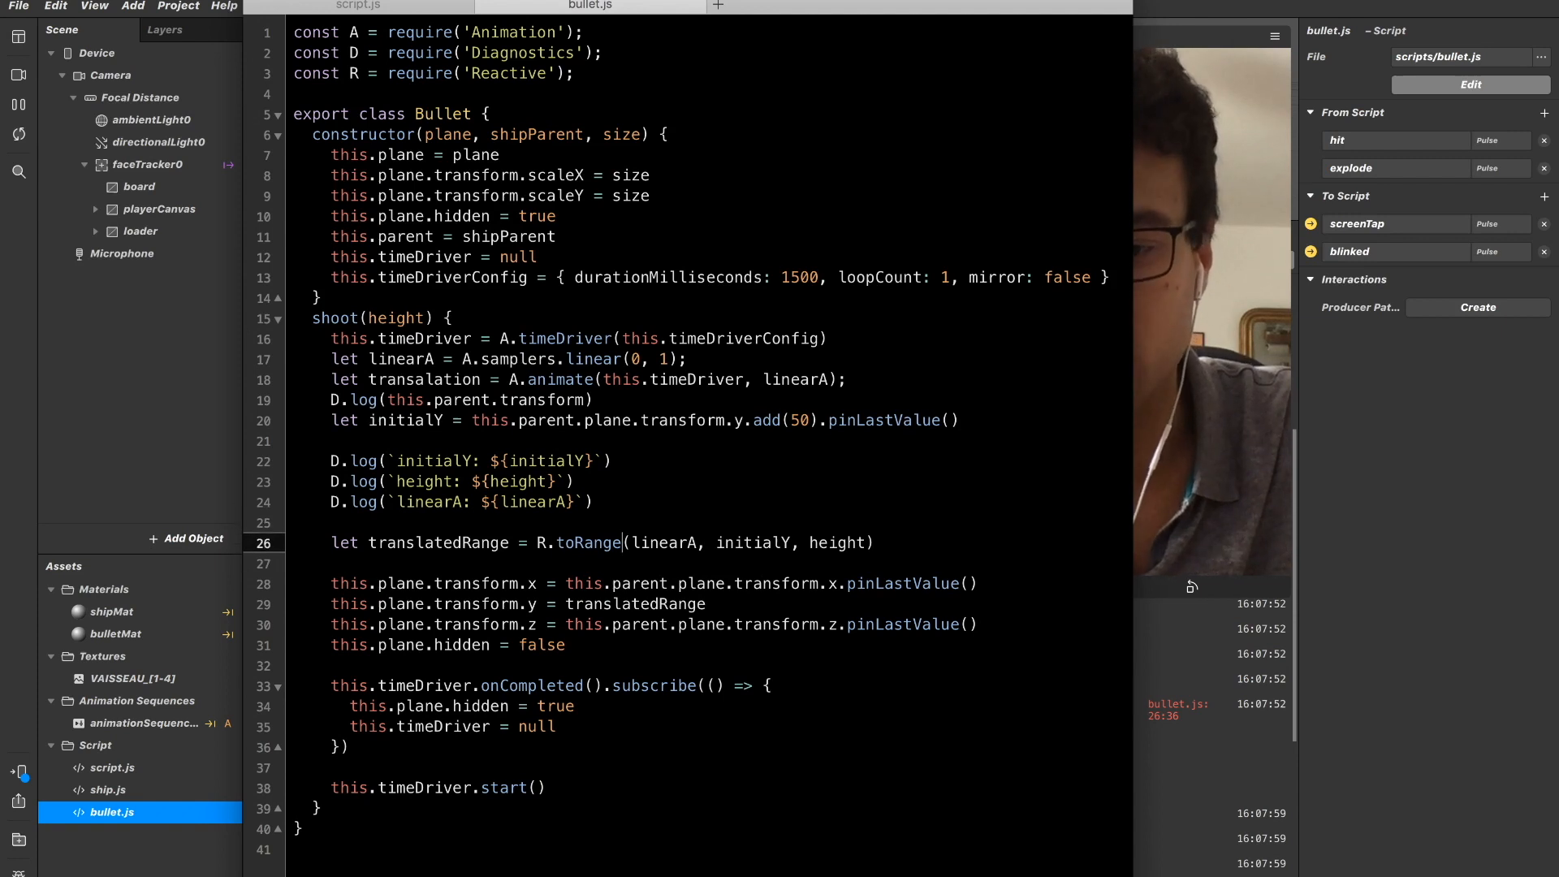
key(Up)
key(Up)
key(Up)
key(Up)
key(Up)
key(Up)
key(Up)
key(Left)
key(Left)
key(Left)
key(Left)
key(Left)
key(Left)
key(Left)
key(Left)
key(Left)
key(Left)
key(Left)
key(Up)
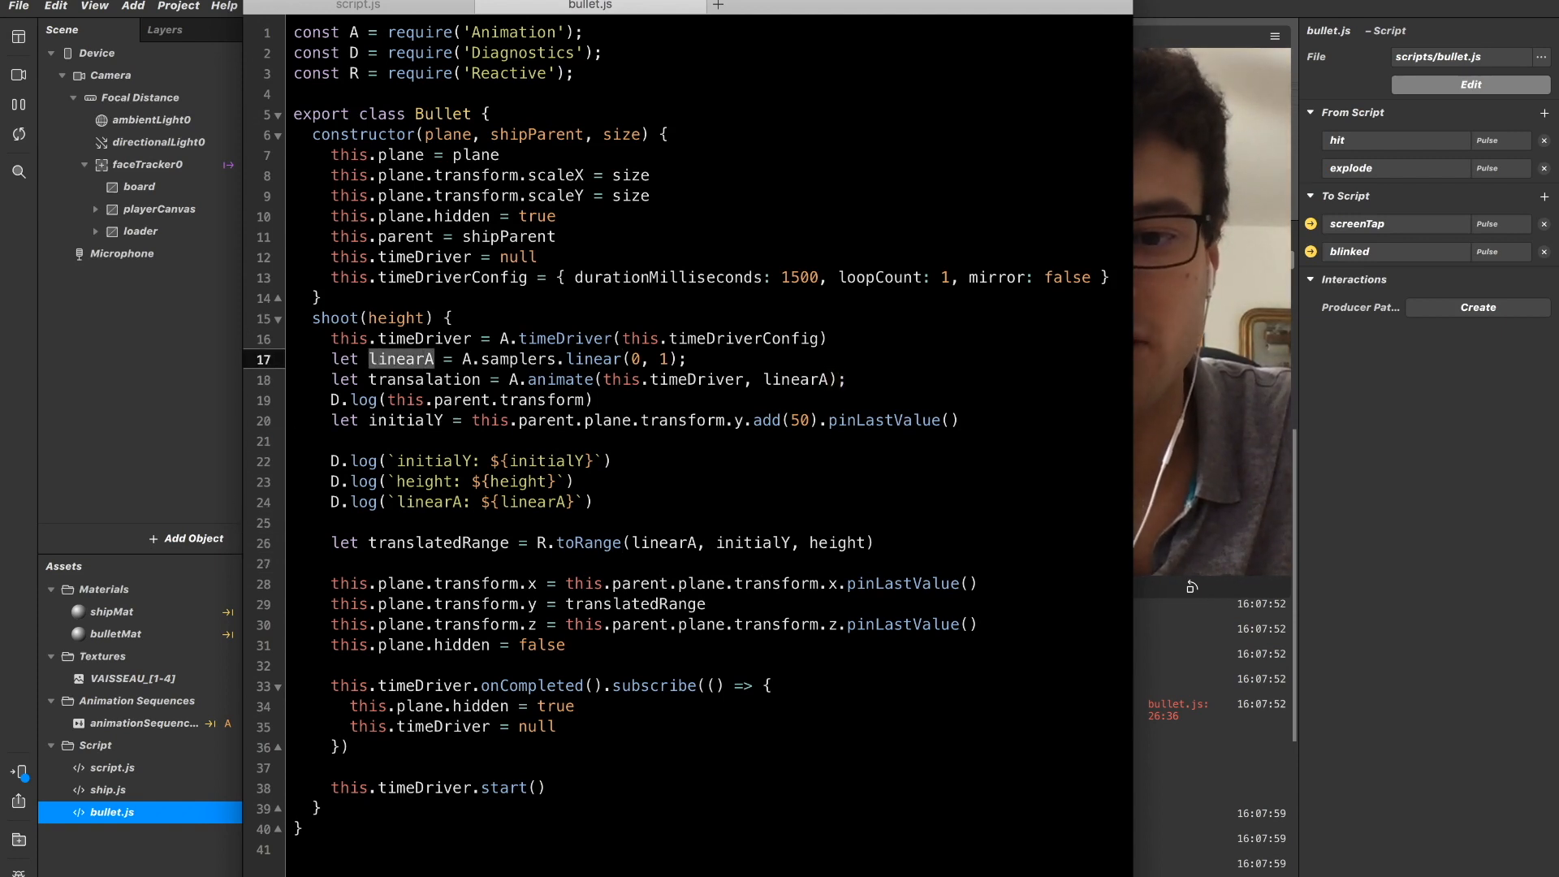
Move the editor window clear of the device preview and select the transalation variable name in the A.animate line.
drag(776, 3, 627, 4)
click(309, 332)
key(Down)
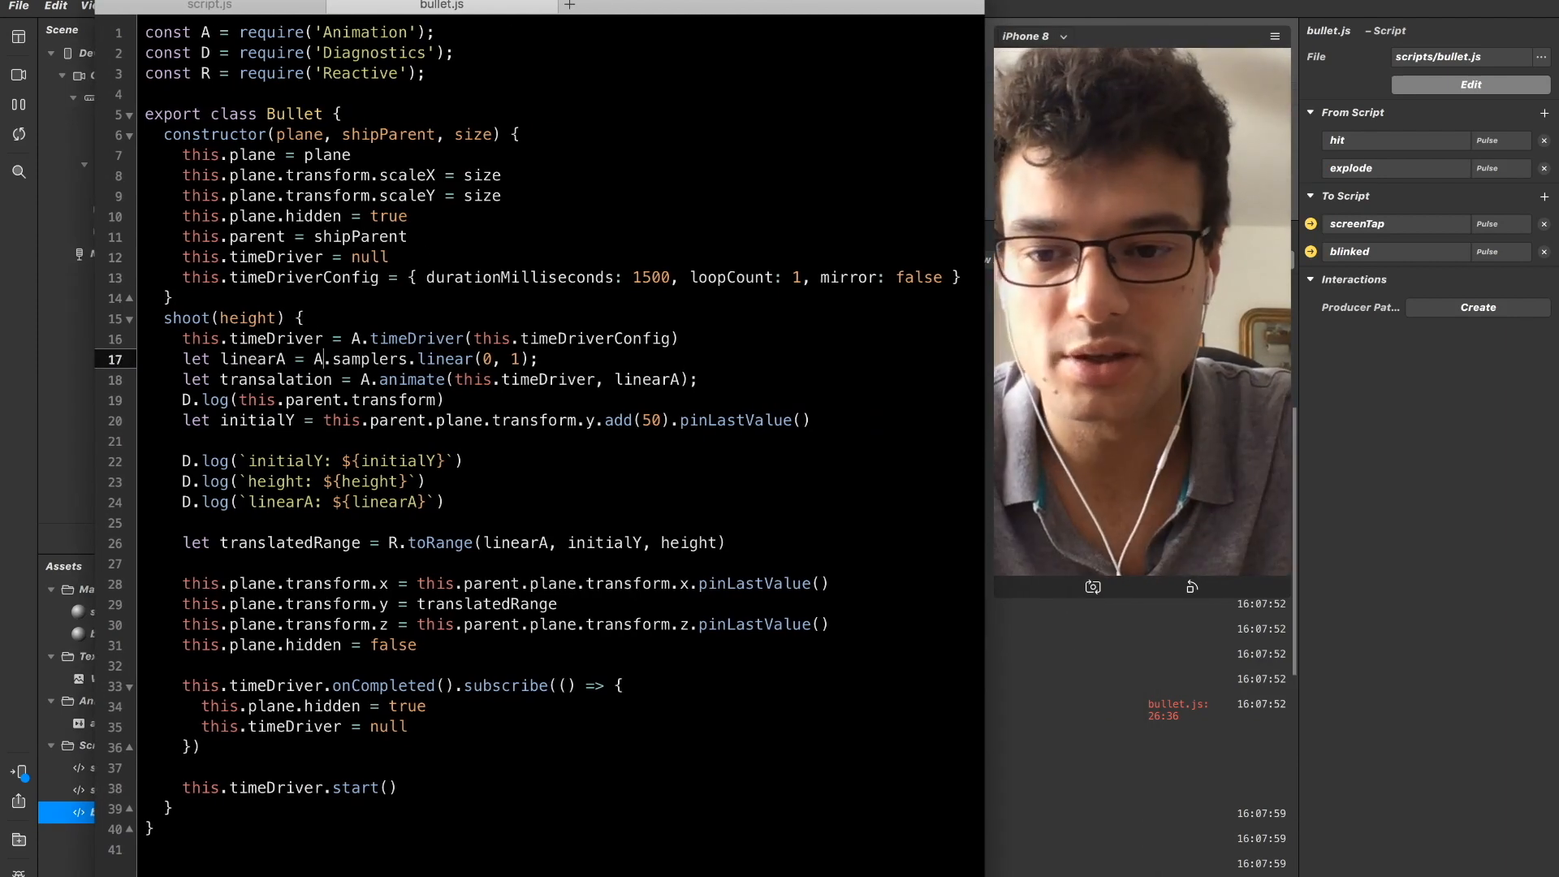
key(Down)
key(Right)
key(Right)
key(shift+Left)
key(shift+Left)
key(shift+Left)
key(shift+Left)
key(shift+Left)
key(shift+Left)
key(shift+Left)
key(shift+Left)
key(shift+Left)
key(shift+Left)
key(shift+Left)
key(super+c)
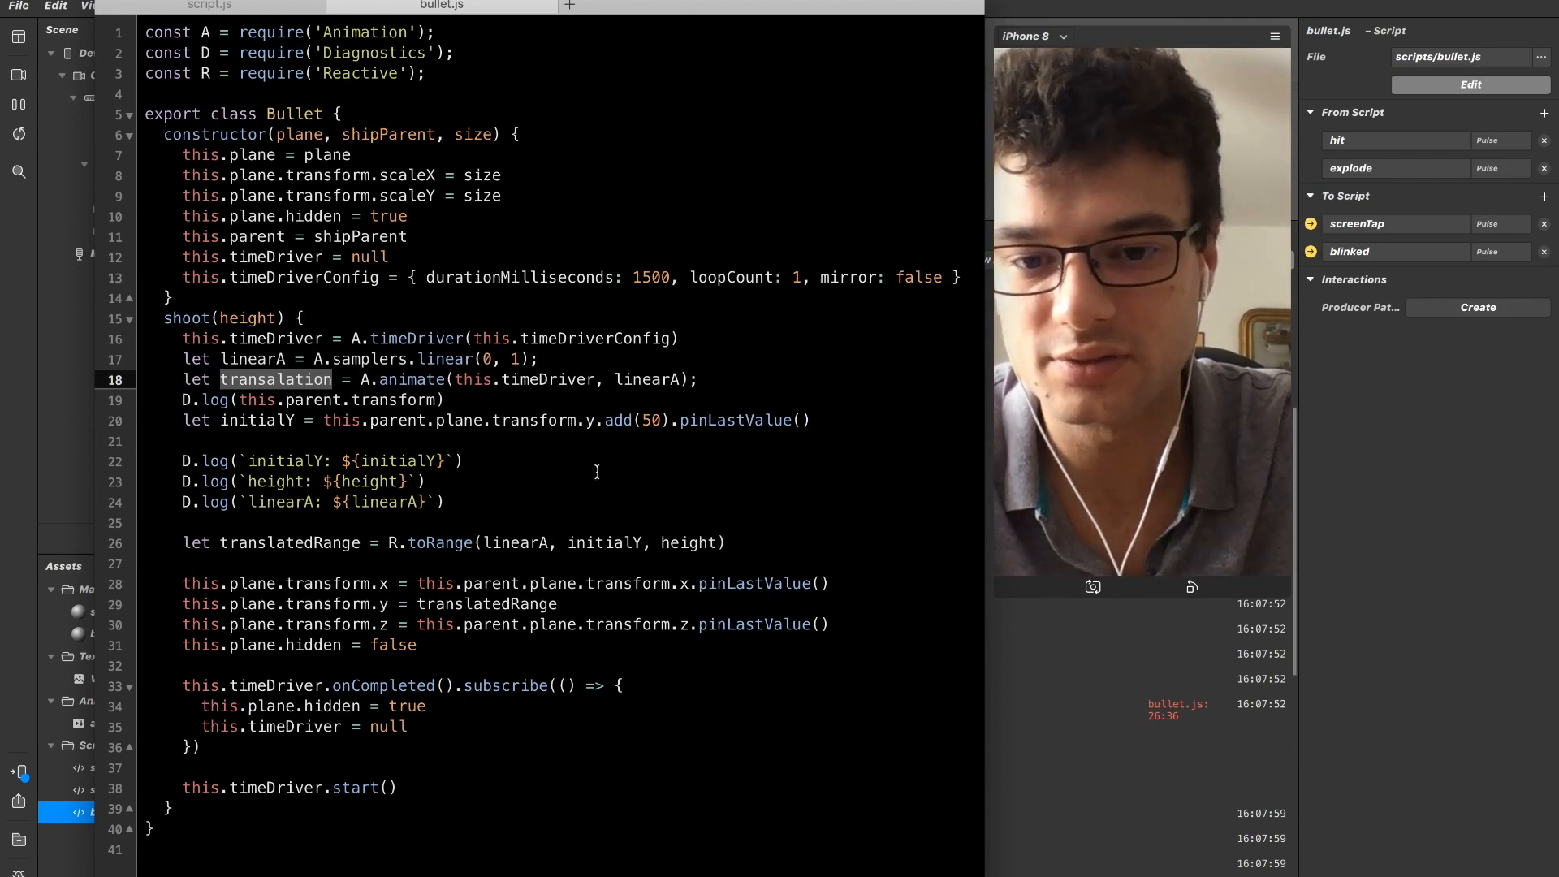
In the translatedRange line, replace the linearA argument of R.toRange with the transalation variable.
click(557, 543)
key(shift+Left)
key(shift+Left)
key(shift+Left)
key(shift+Left)
key(shift+Left)
key(shift+Left)
key(shift+Left)
key(BackSpace)
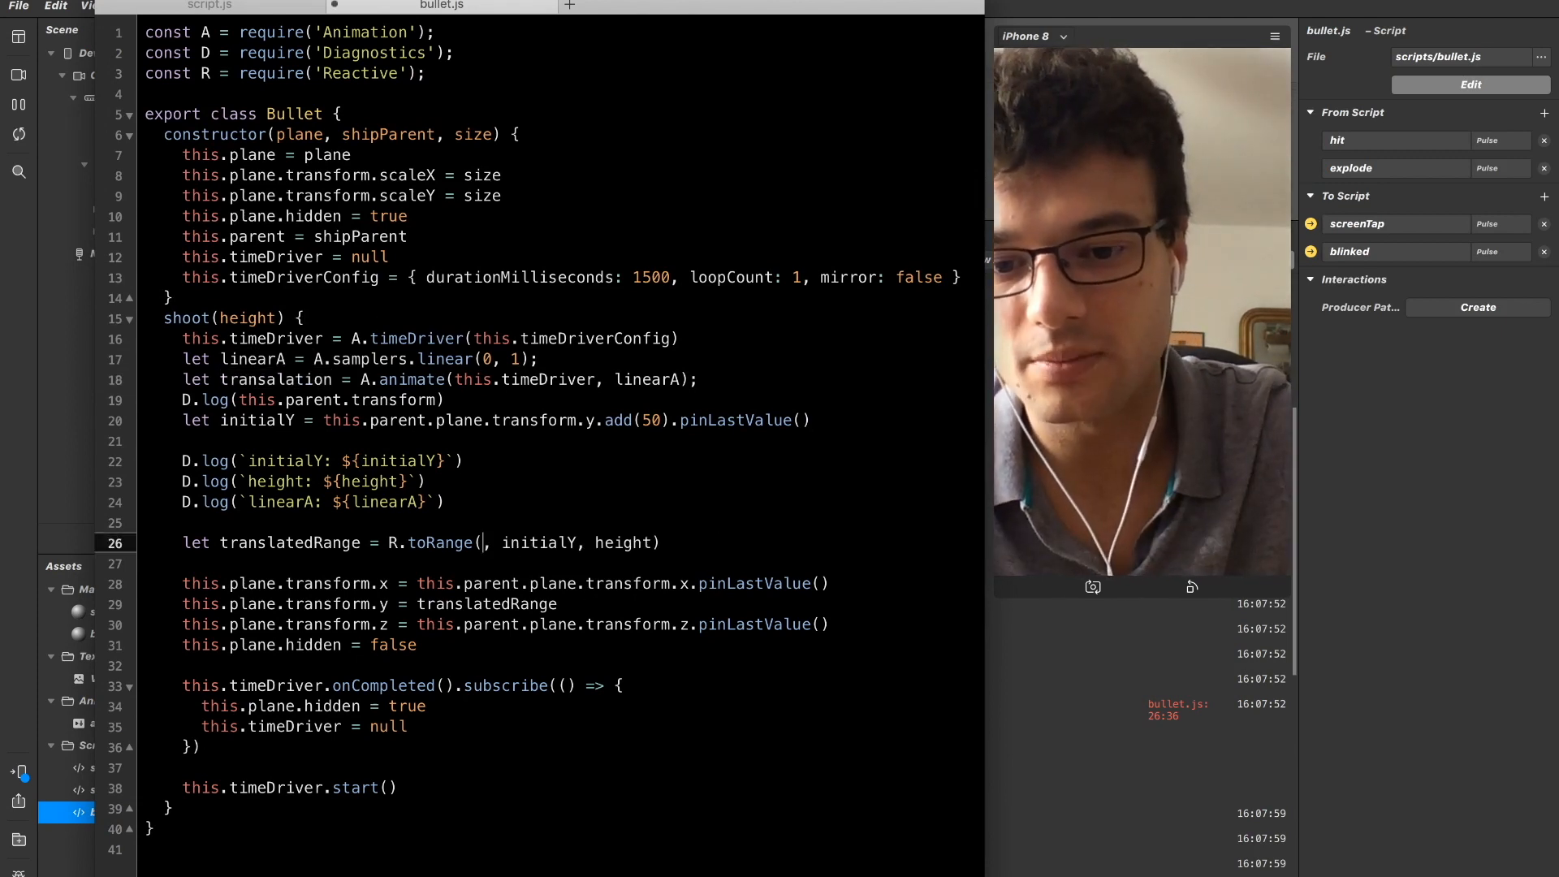
key(super+v)
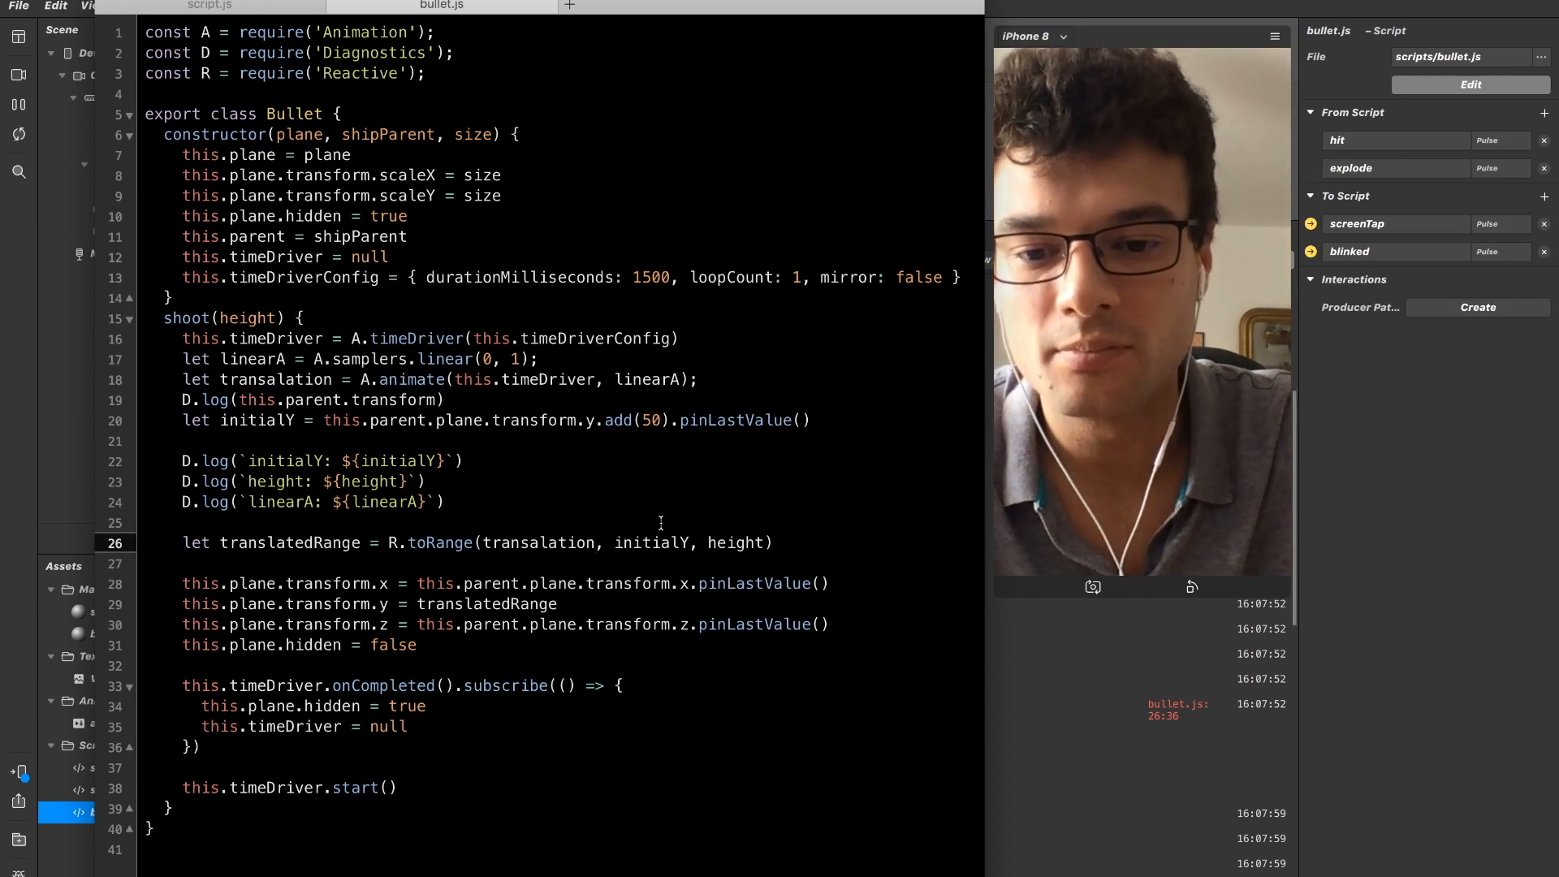
Correct the misspelled variable name to translation in both the A.animate declaration and the R.toRange call, and save bullet.js.
click(289, 368)
key(Down)
key(Down)
key(Down)
key(Down)
key(Down)
click(445, 543)
key(BackSpace)
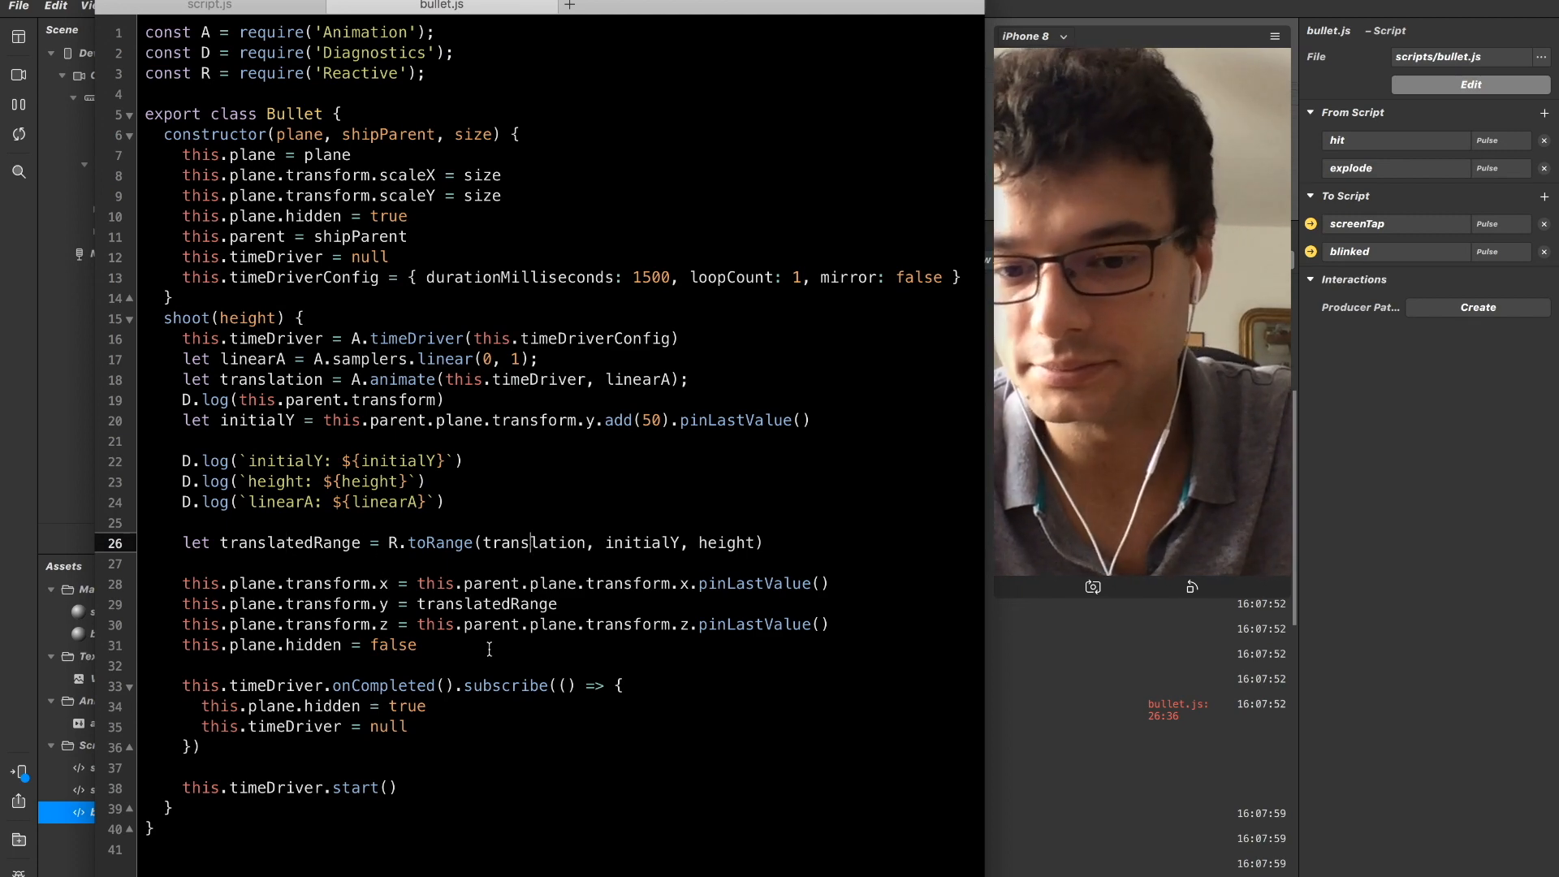
Switch to Spark AR Studio to check bullet shooting in the device preview and console, reviewing the corrected bullet.js code in between.
click(1079, 667)
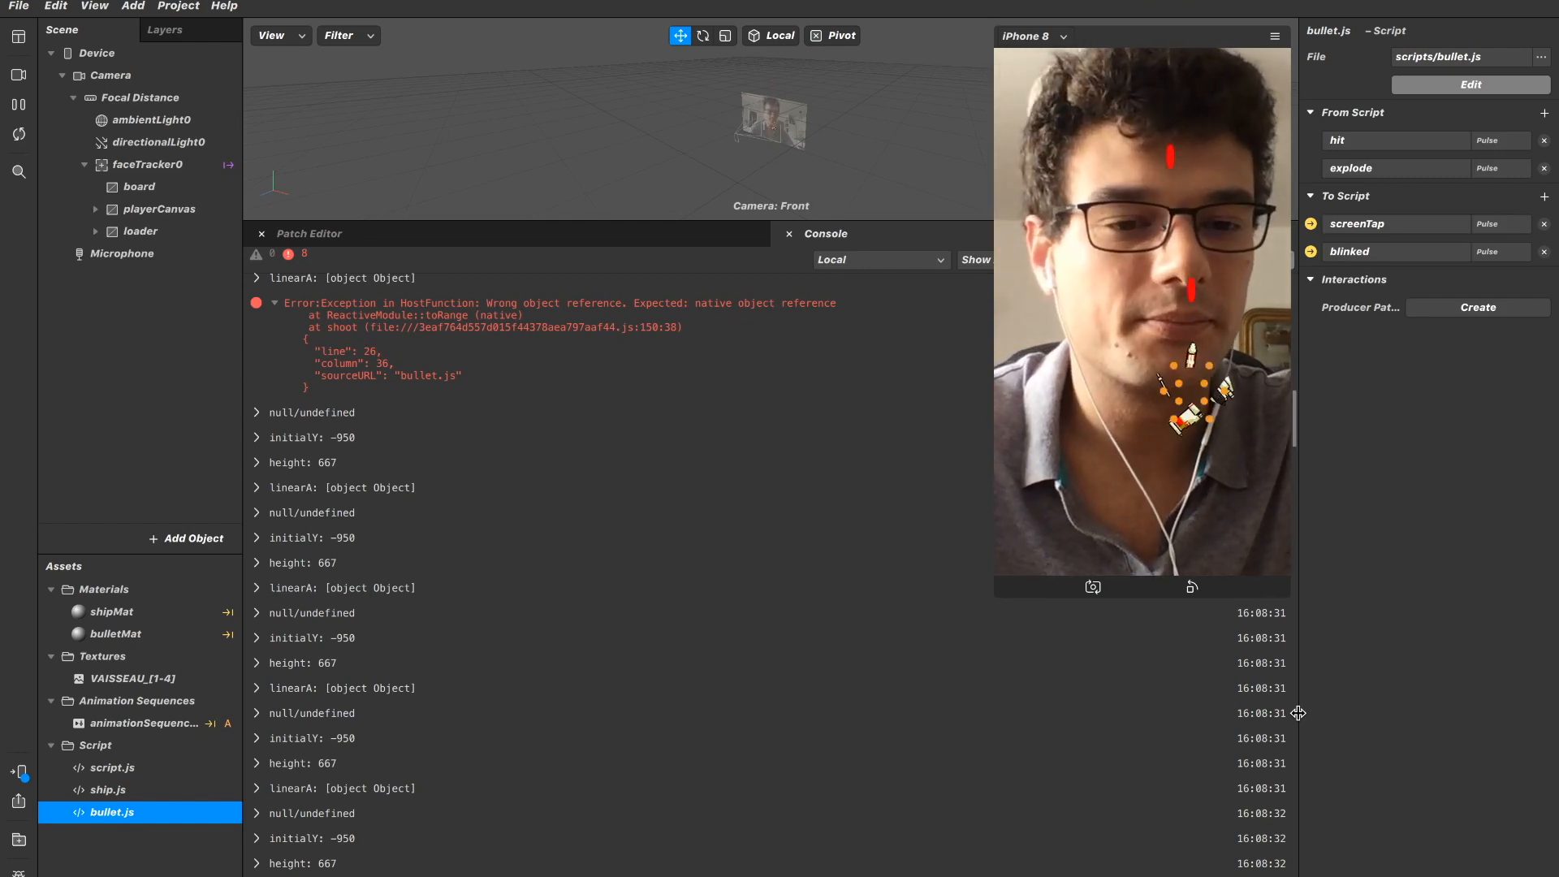
key(super+Tab)
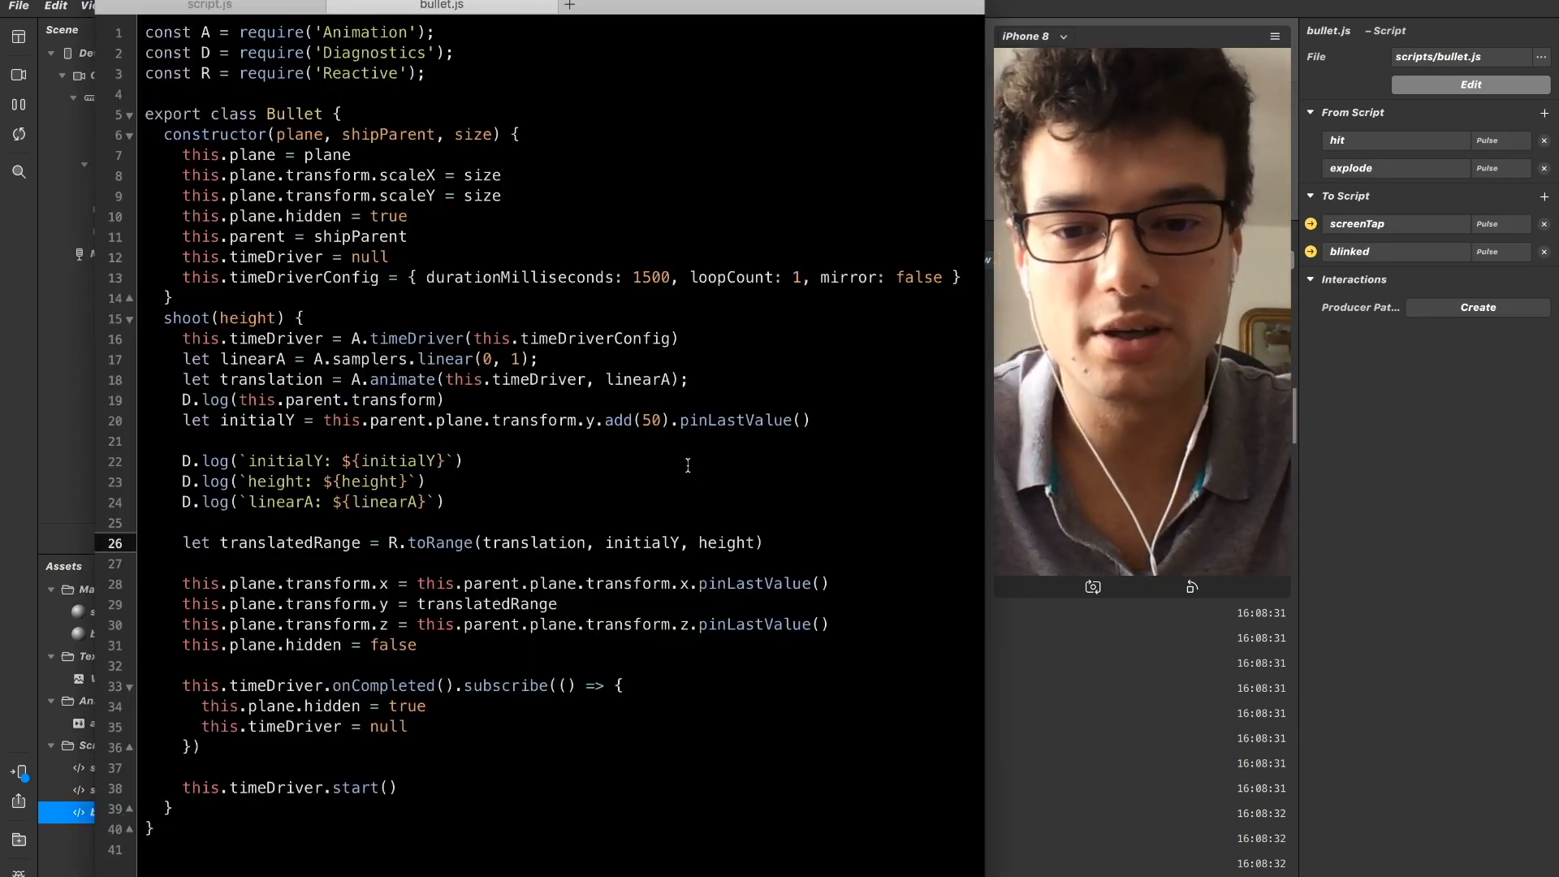
key(super+Tab)
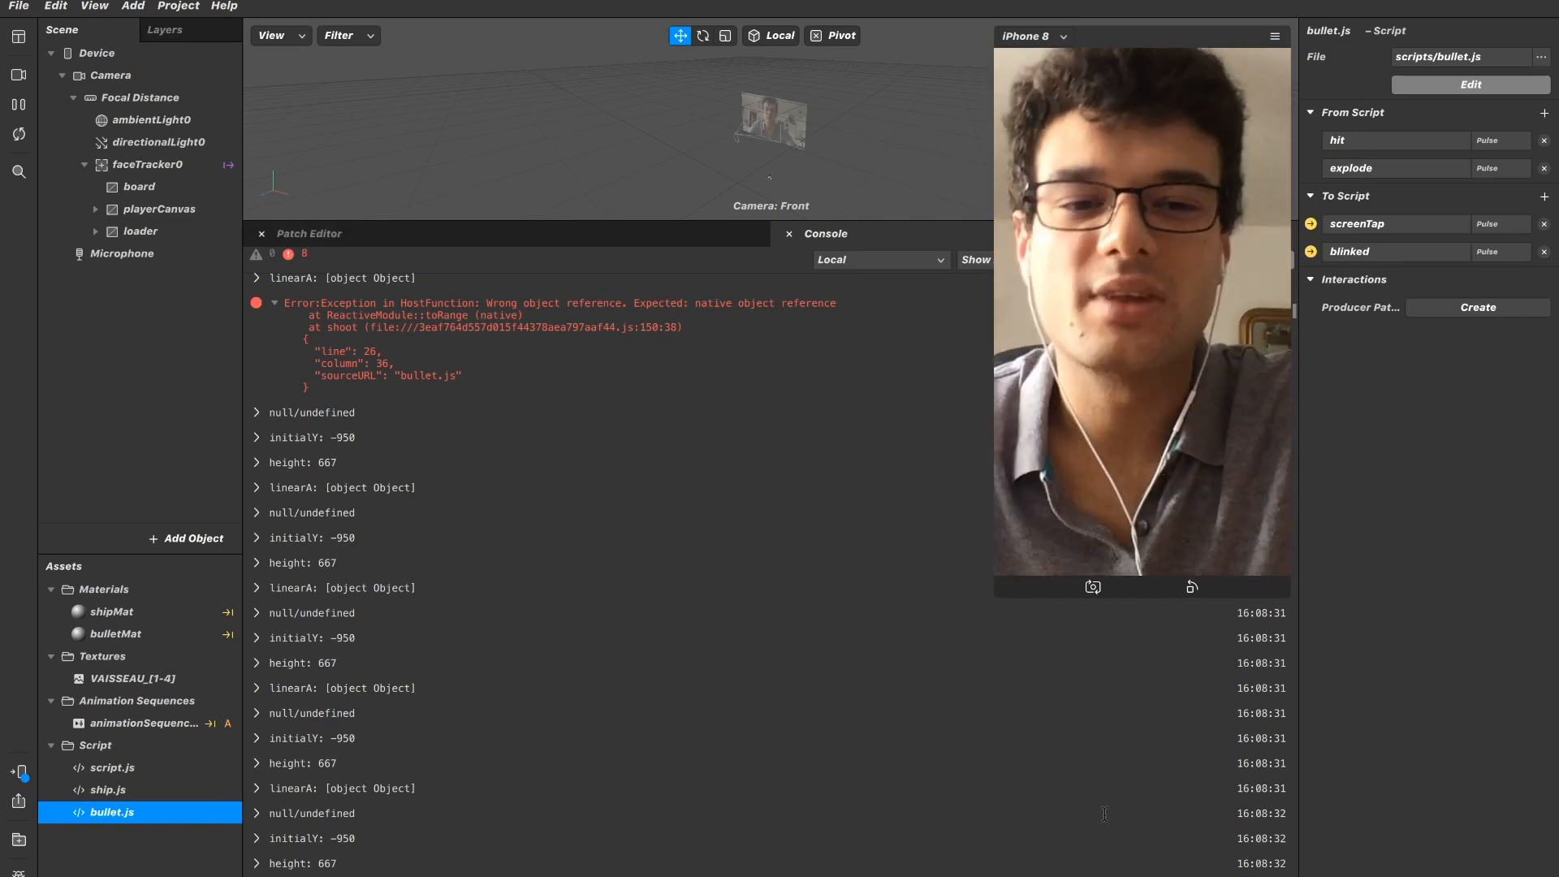
Switch to Chrome, play the LITTLE BIG – SKIBIDI video, and tap the Spark AR device preview to test the ship game alongside it.
key(super+Tab)
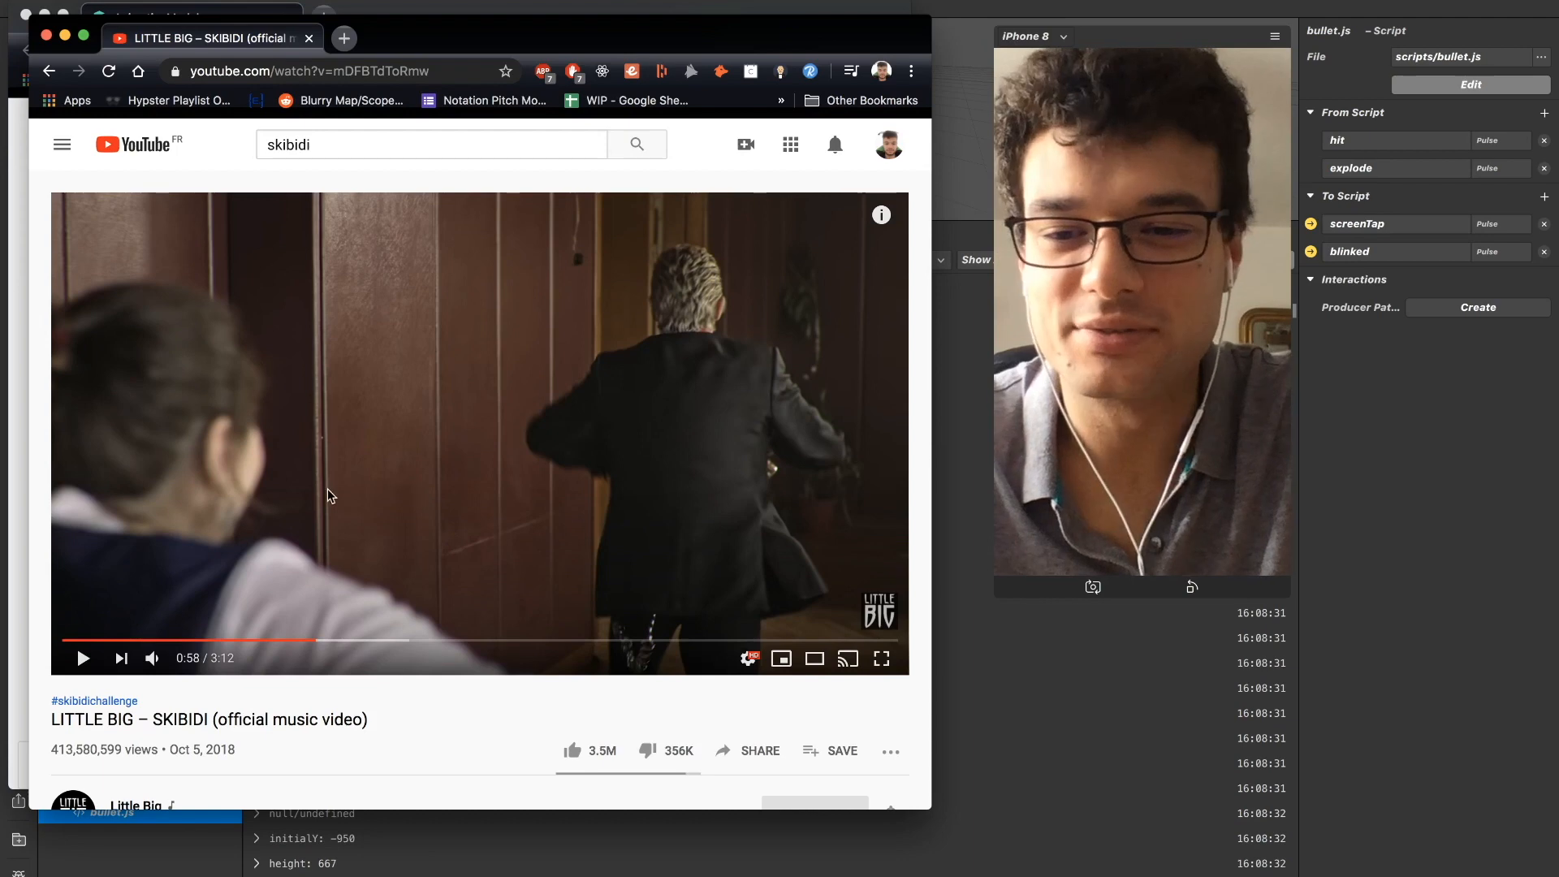
click(83, 659)
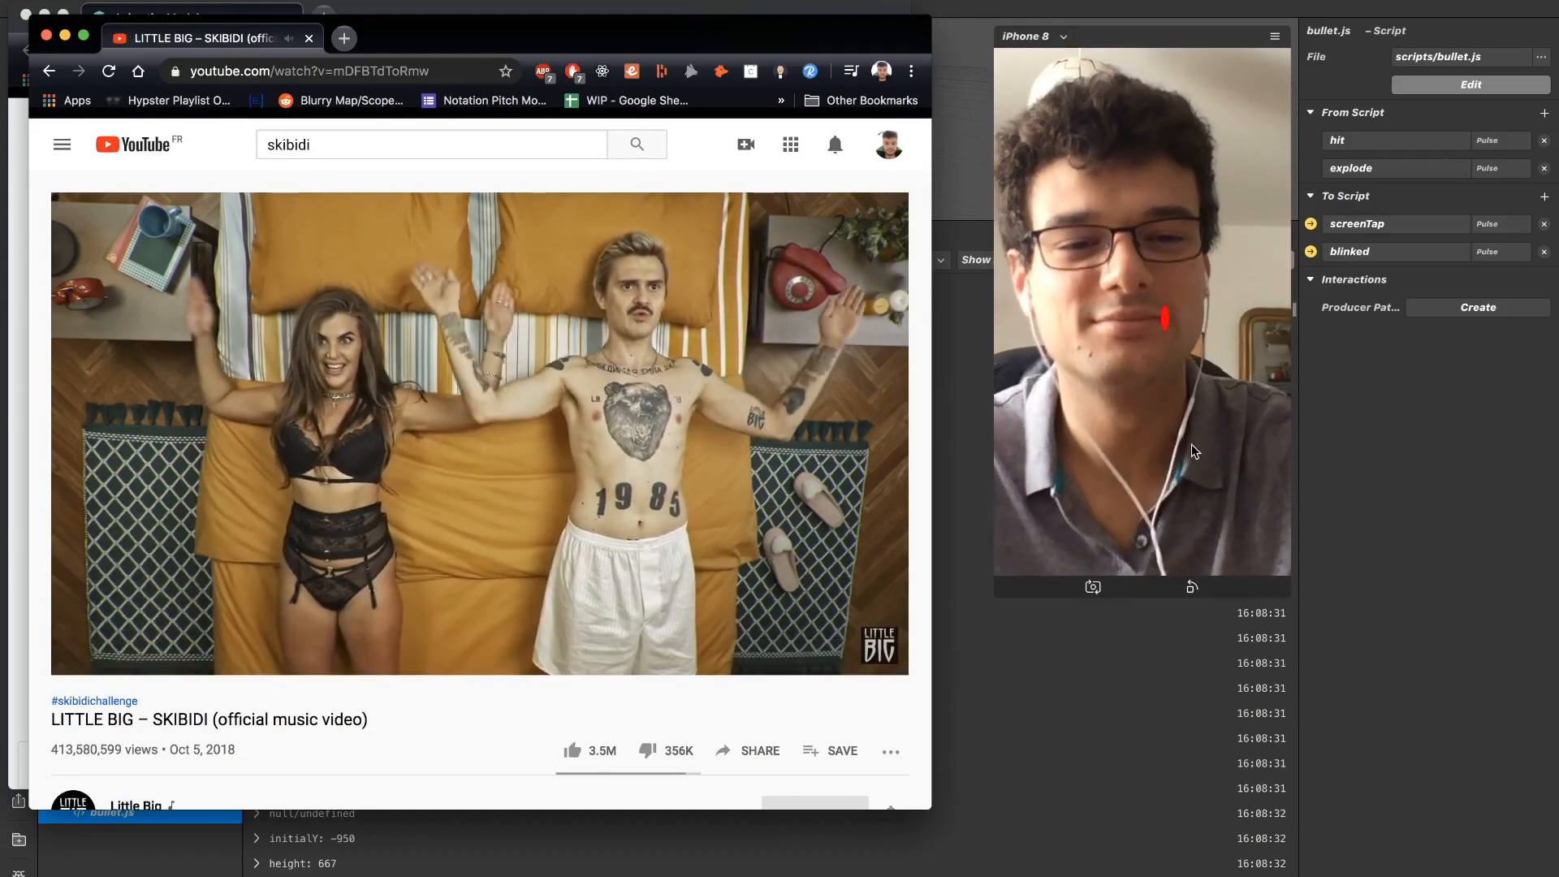
click(1192, 445)
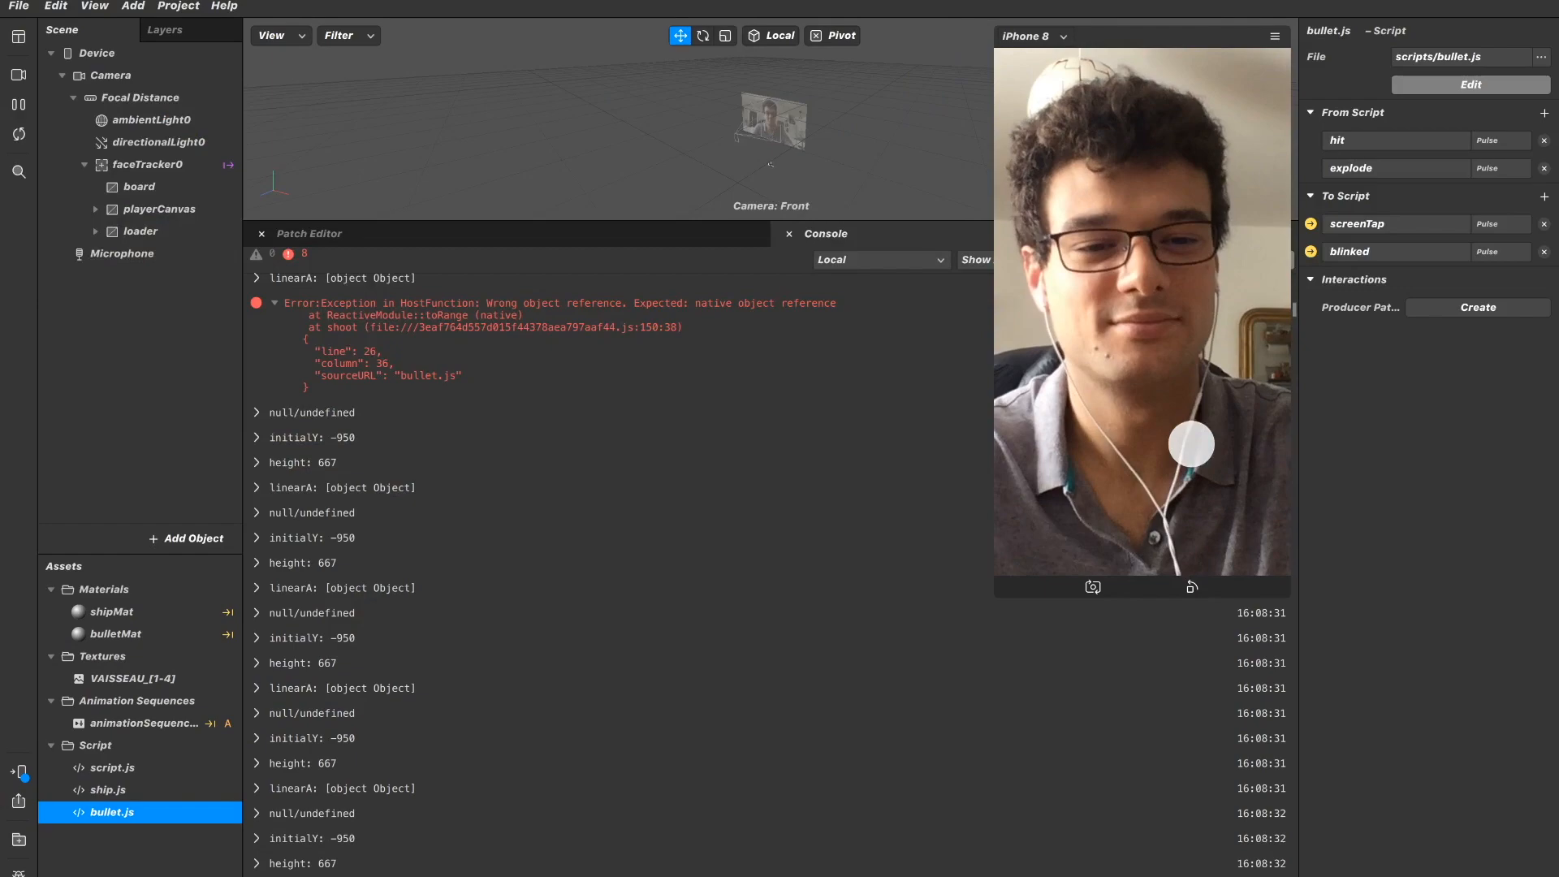
key(super+Tab)
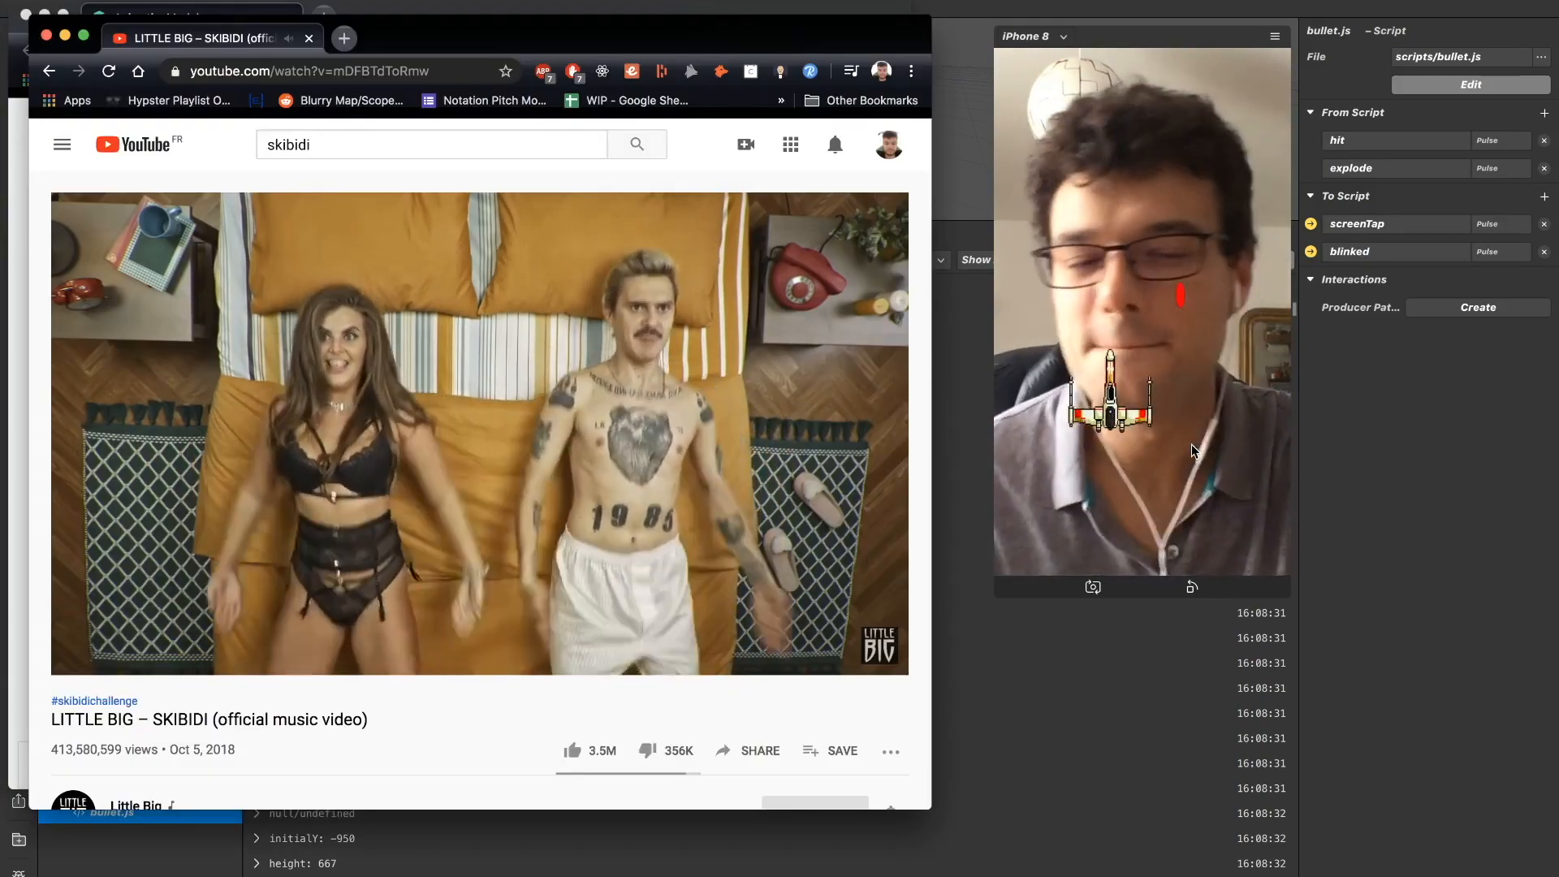